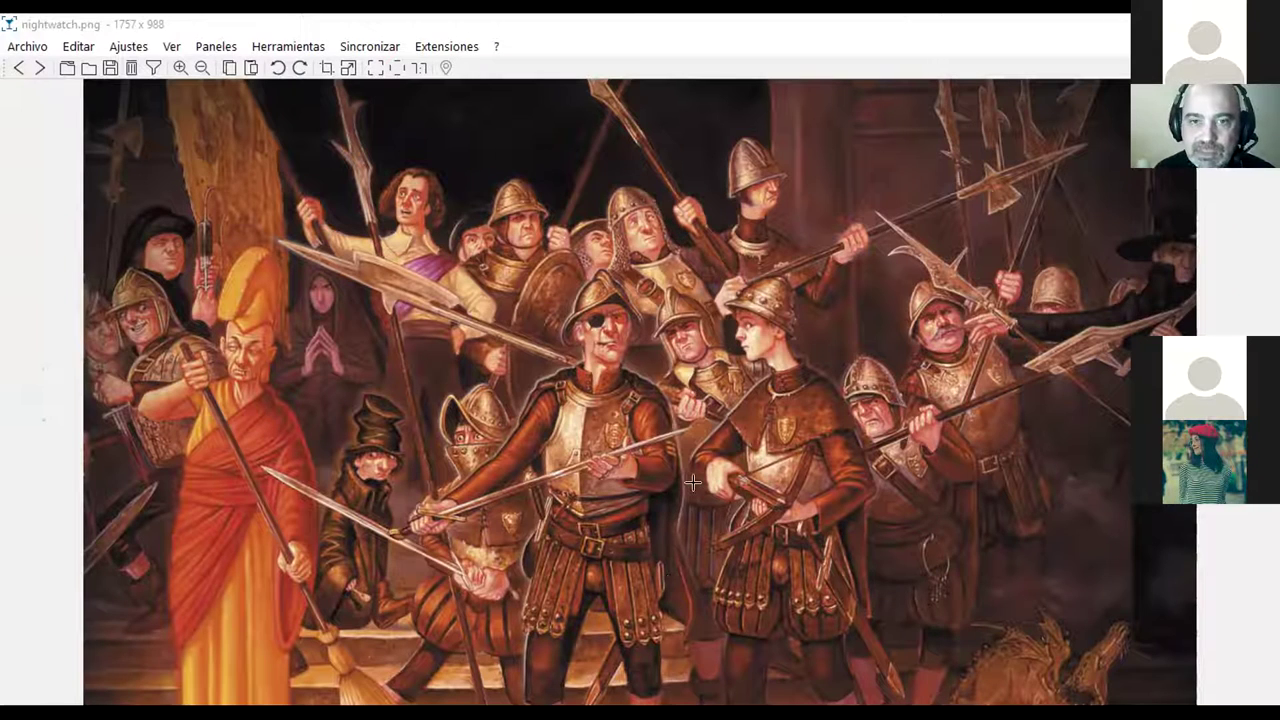
# Zoom into the painting in Nomacs and pan across its magnified pixels
pyautogui.scroll(4, 698, 487)
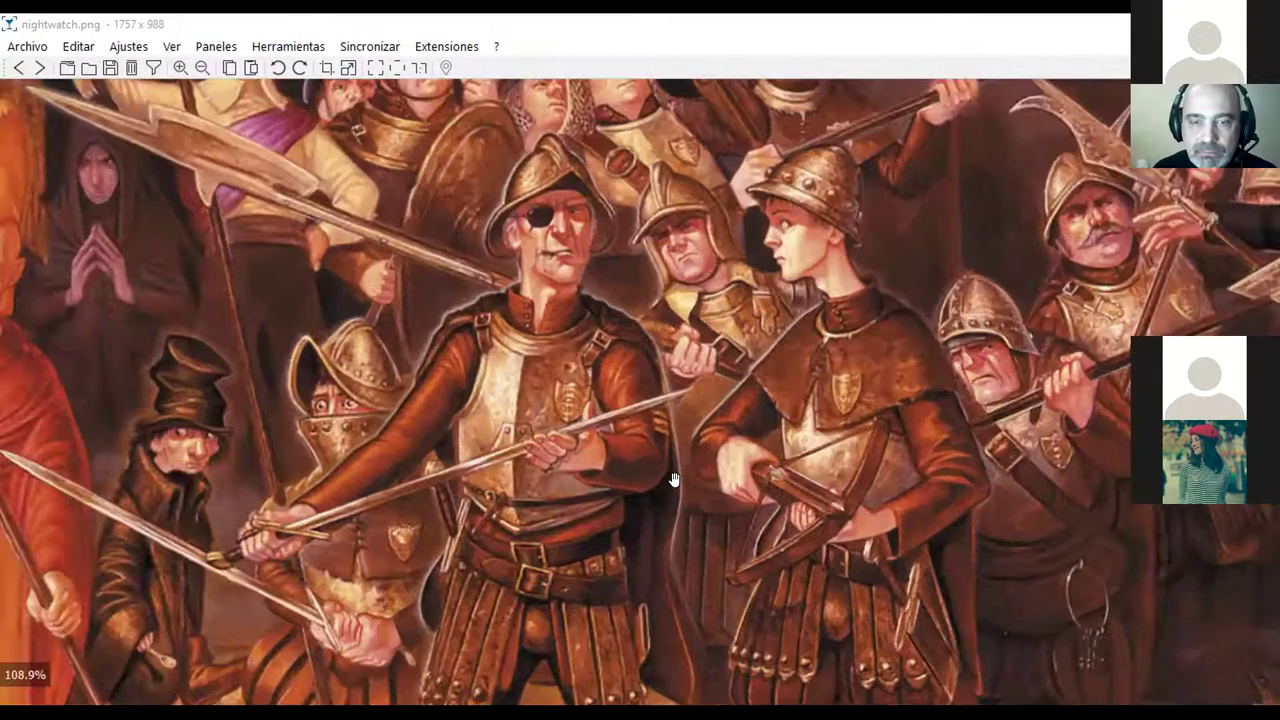
pyautogui.scroll(1, 660, 483)
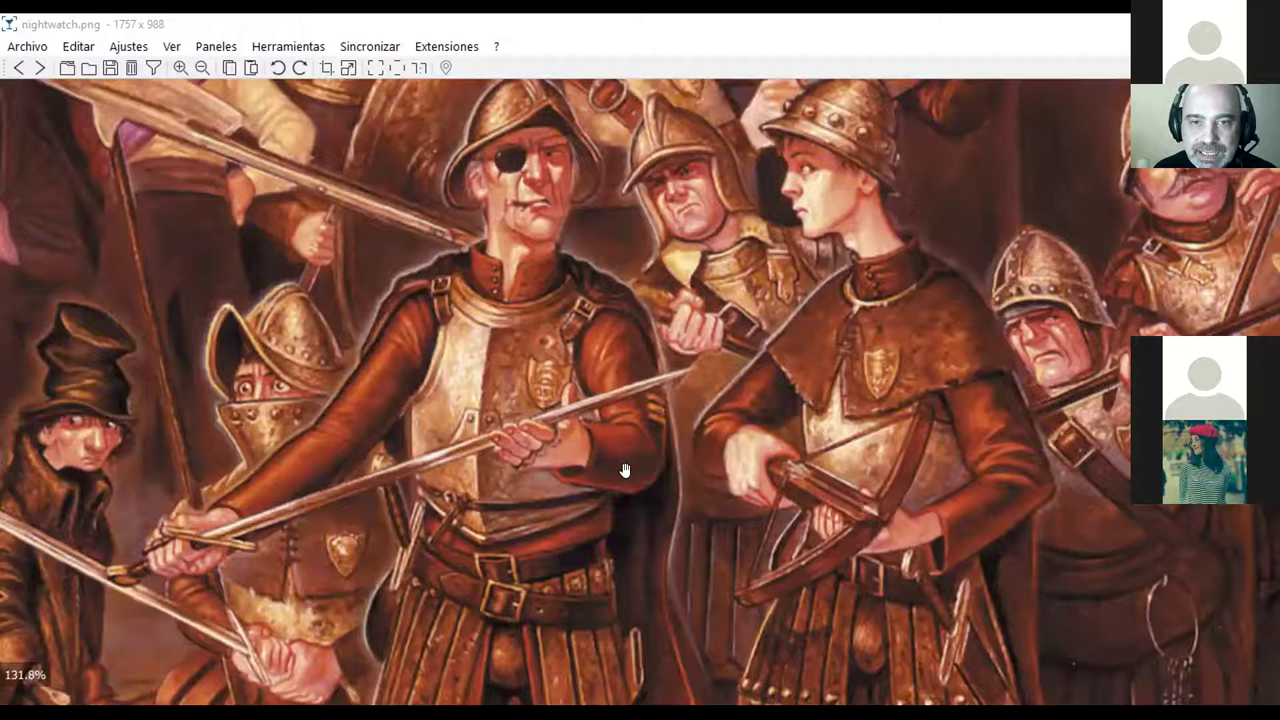
pyautogui.scroll(12, 623, 469)
pyautogui.scroll(17, 624, 470)
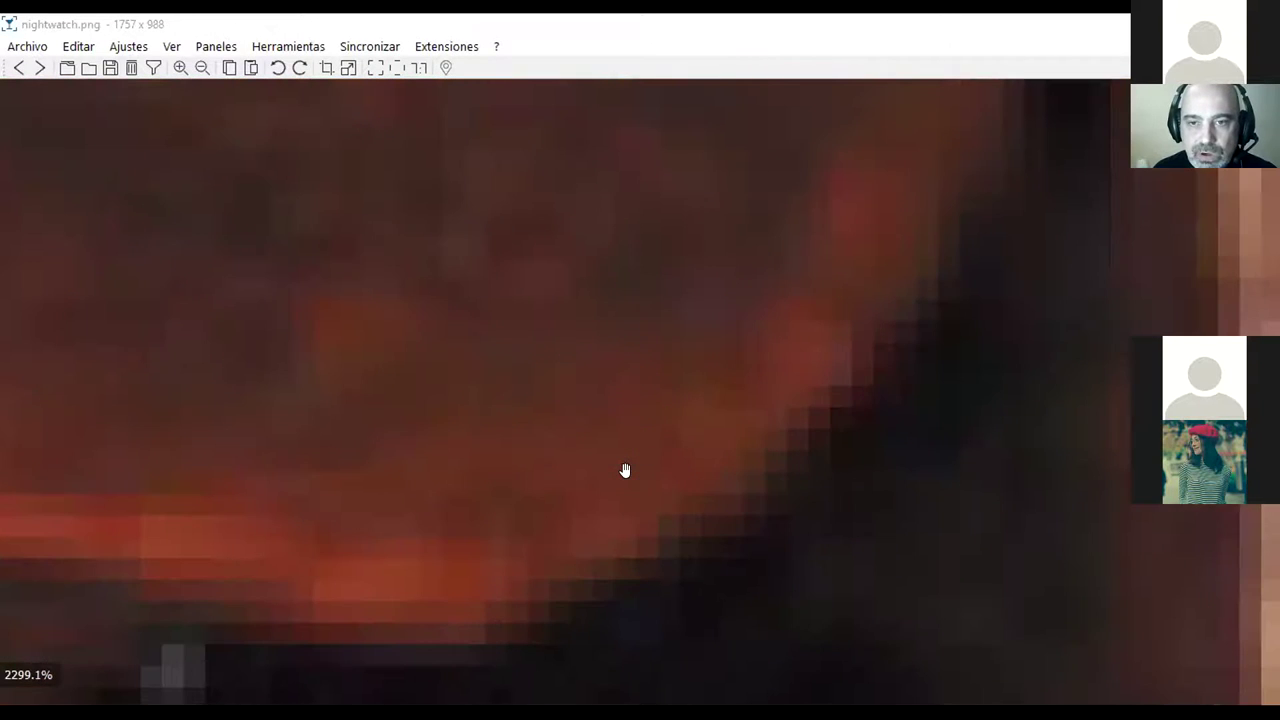
pyautogui.moveTo(866, 380); pyautogui.dragTo(672, 571)
pyautogui.moveTo(683, 397); pyautogui.dragTo(611, 463)
pyautogui.scroll(3, 626, 491)
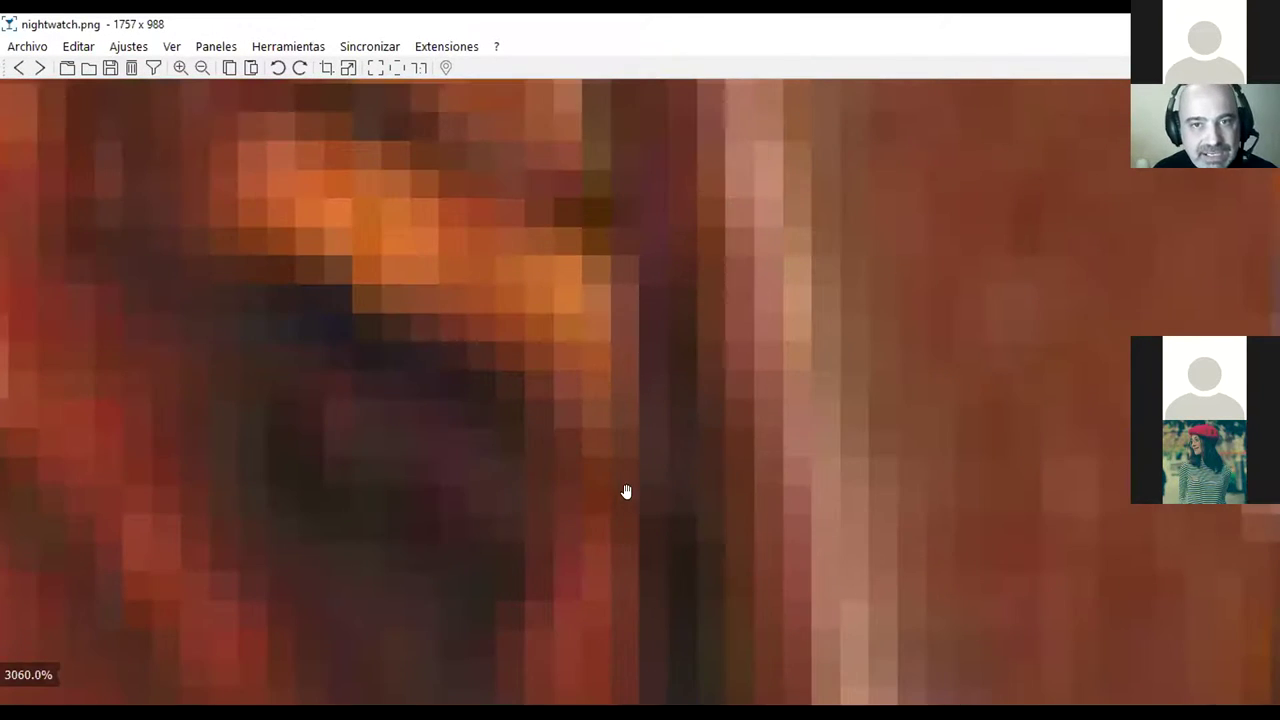
pyautogui.scroll(3, 574, 531)
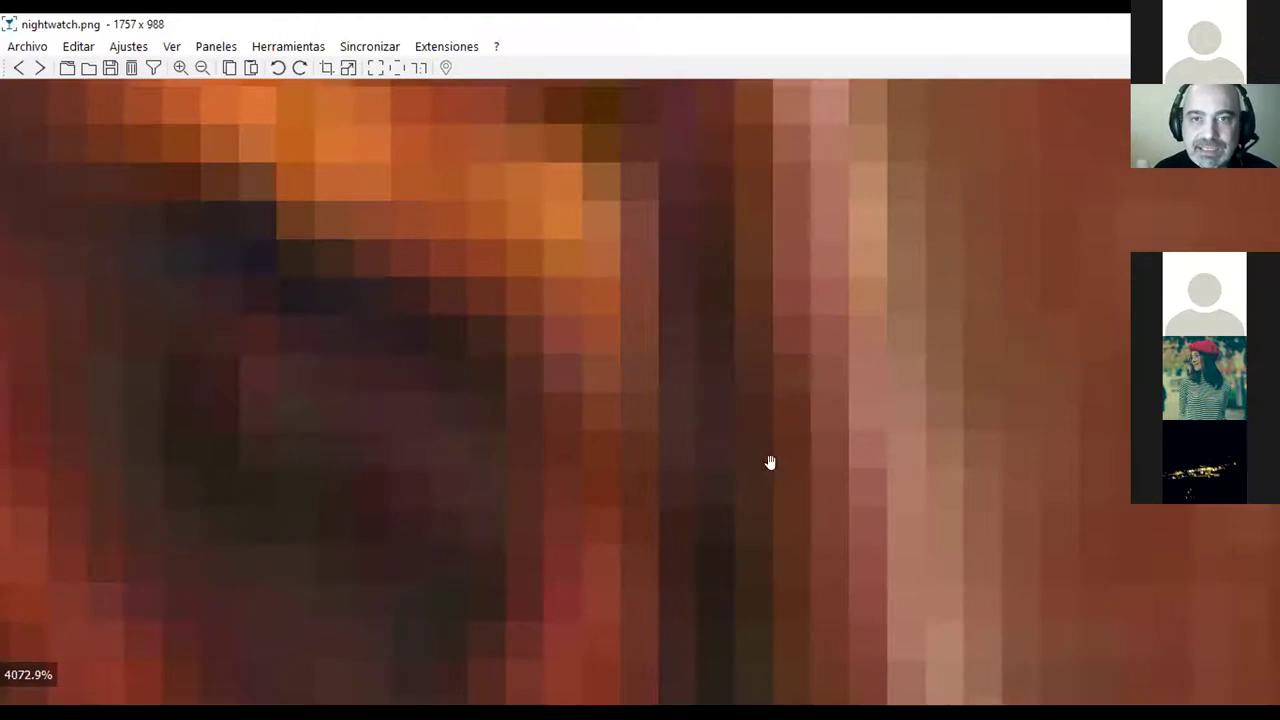
pyautogui.scroll(-10, 643, 428)
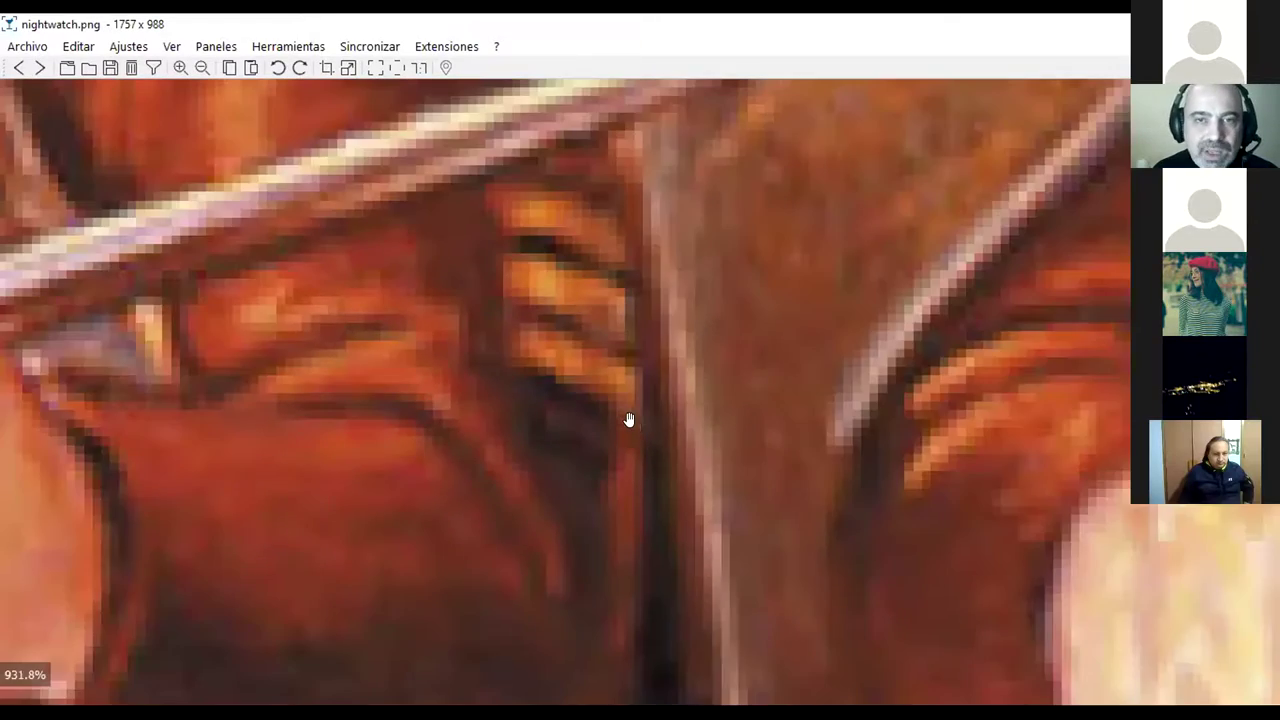
pyautogui.scroll(-8, 634, 428)
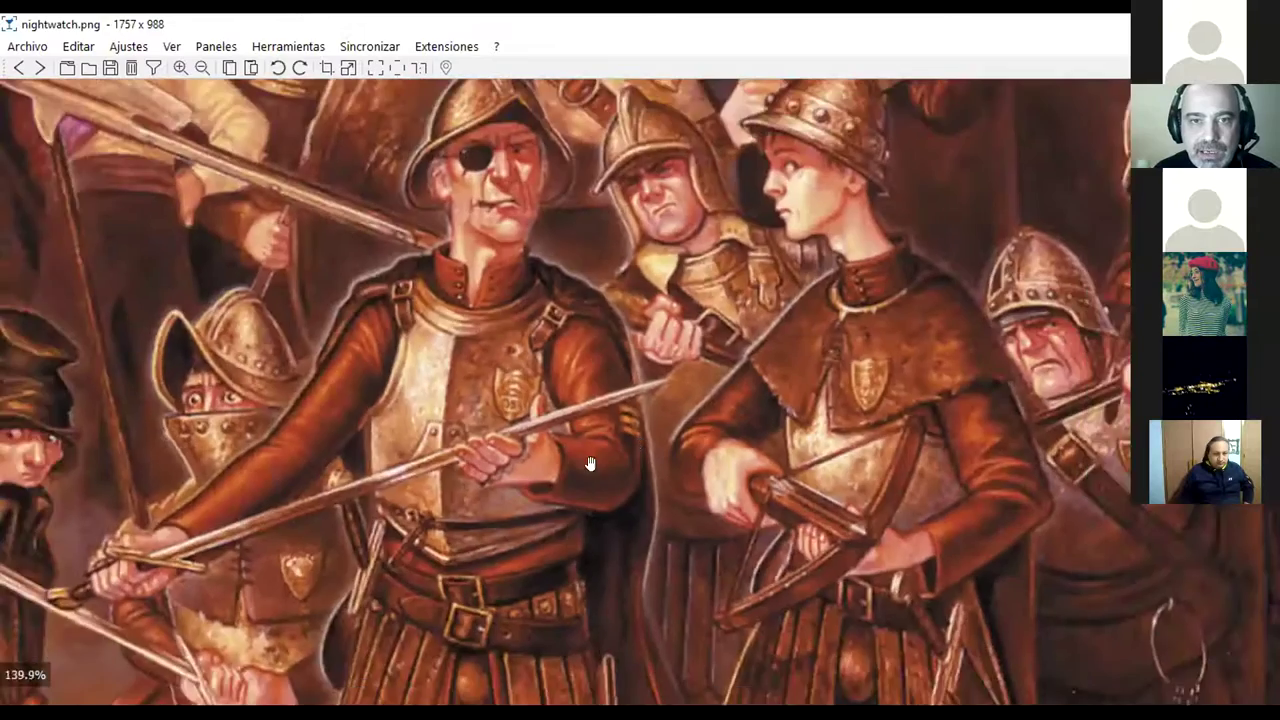
pyautogui.scroll(2, 592, 450)
pyautogui.scroll(-3, 600, 445)
pyautogui.scroll(5, 620, 438)
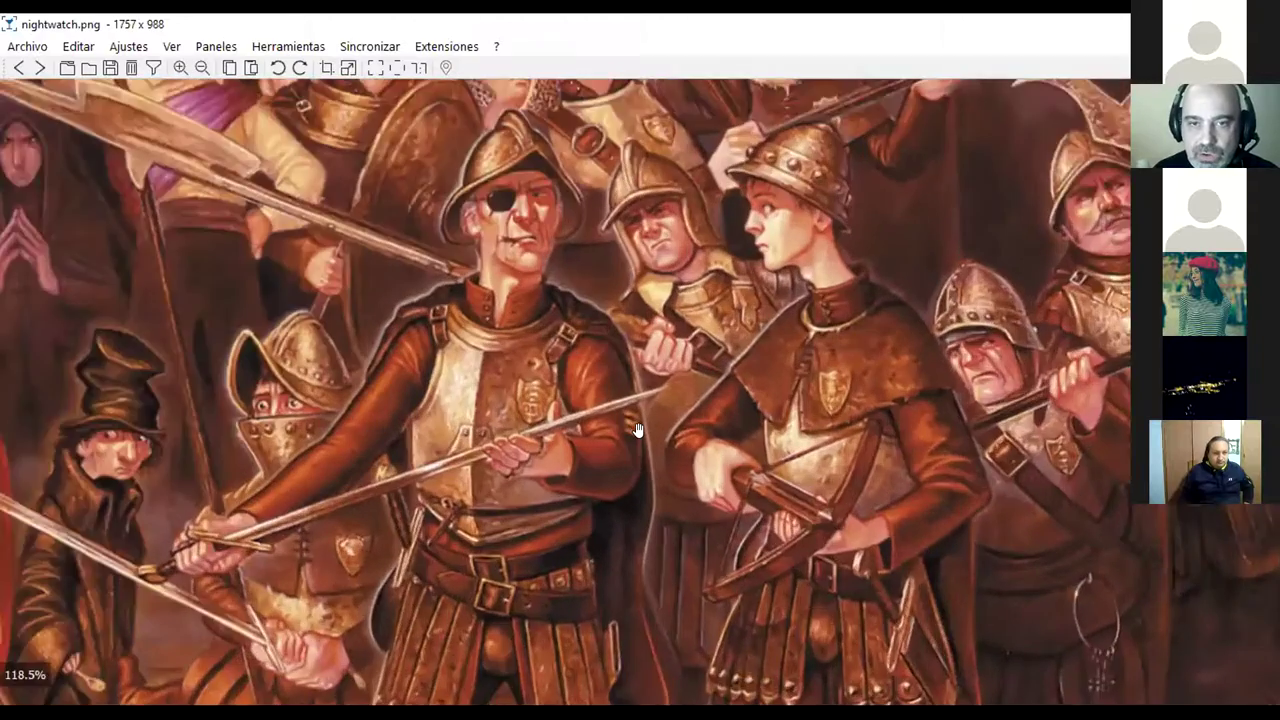
pyautogui.scroll(2, 637, 430)
pyautogui.scroll(2, 637, 430)
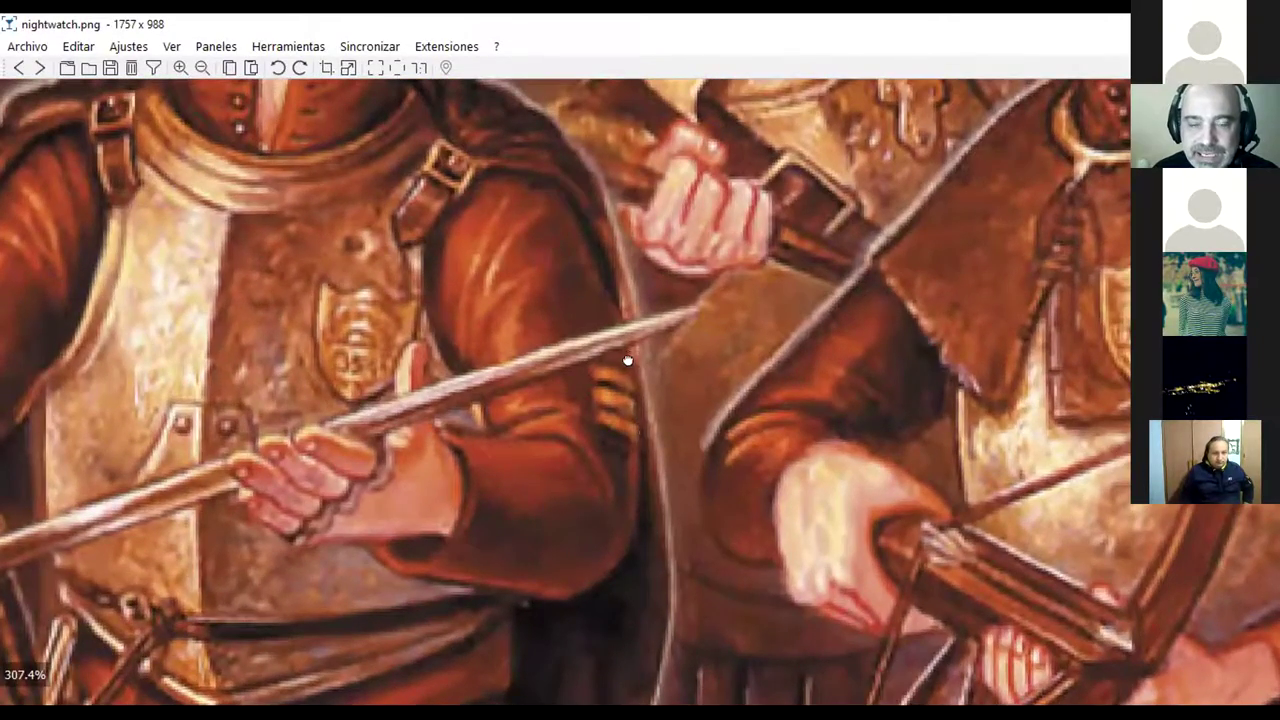
pyautogui.scroll(-2, 615, 400)
pyautogui.scroll(-6, 600, 365)
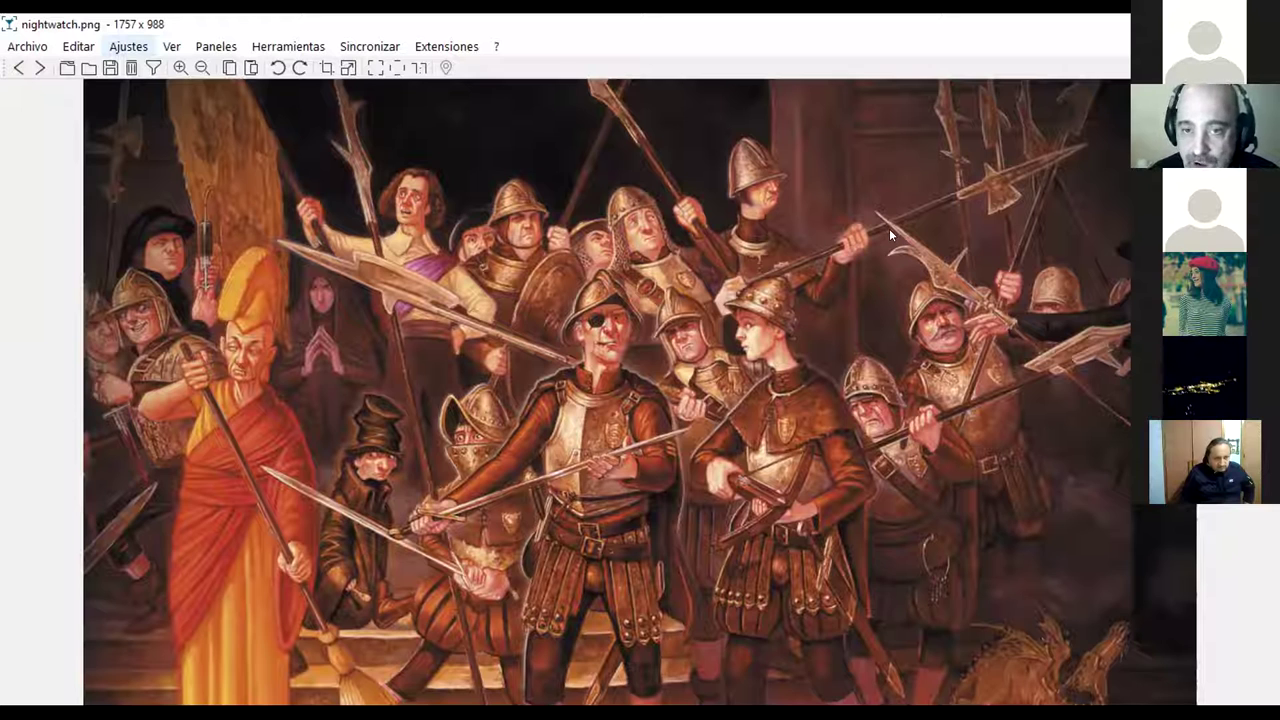
# Zoom further in on the painting in Nomacs to inspect it more closely
pyautogui.scroll(-3, 698, 319)
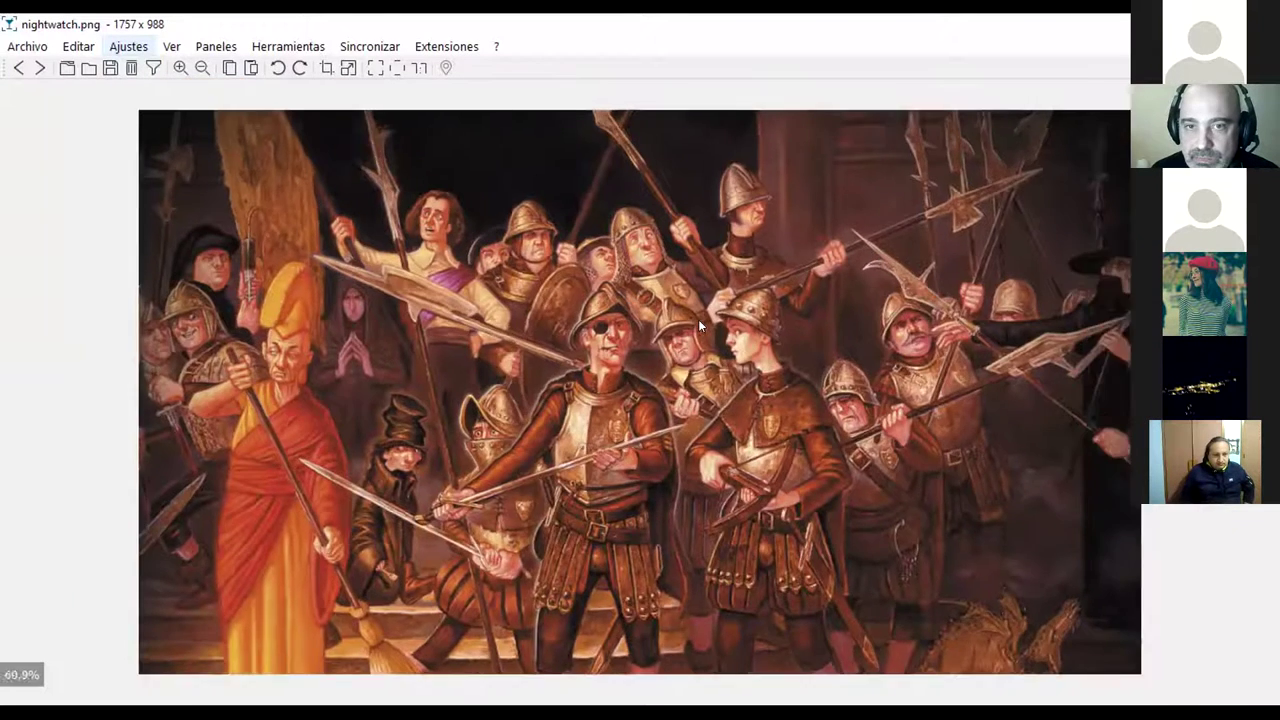
pyautogui.scroll(2, 700, 328)
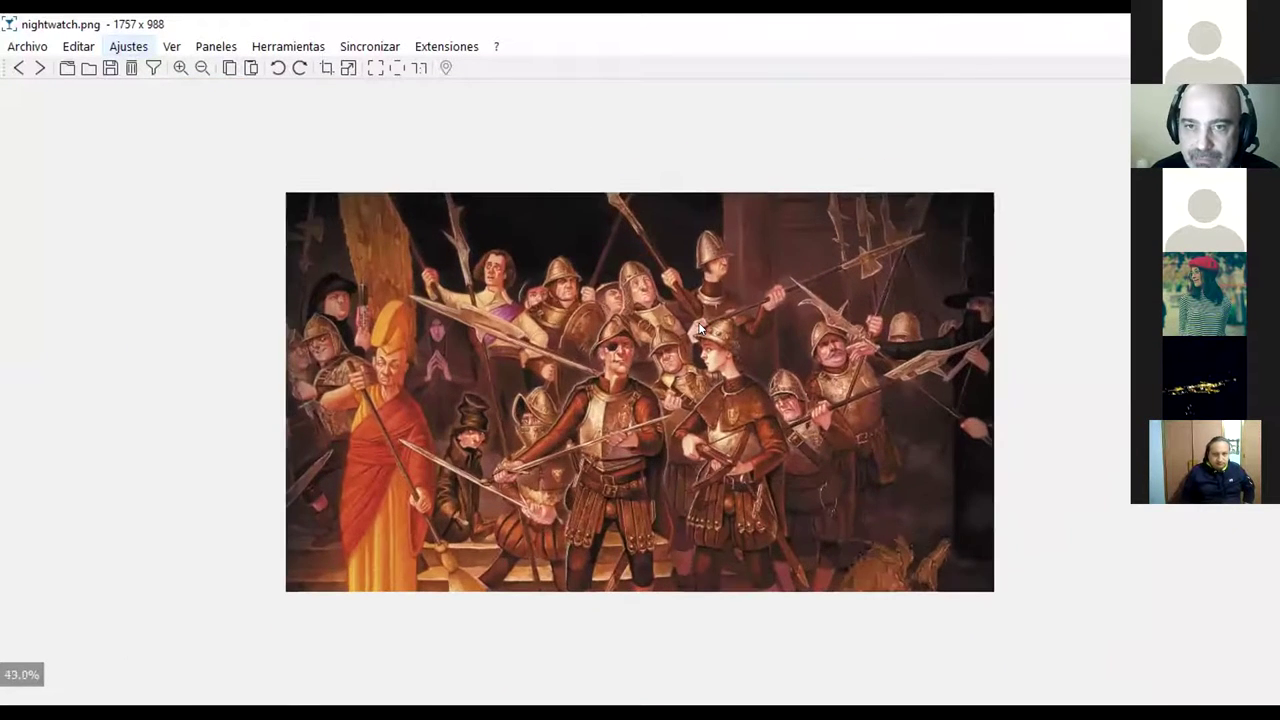
pyautogui.scroll(2, 700, 328)
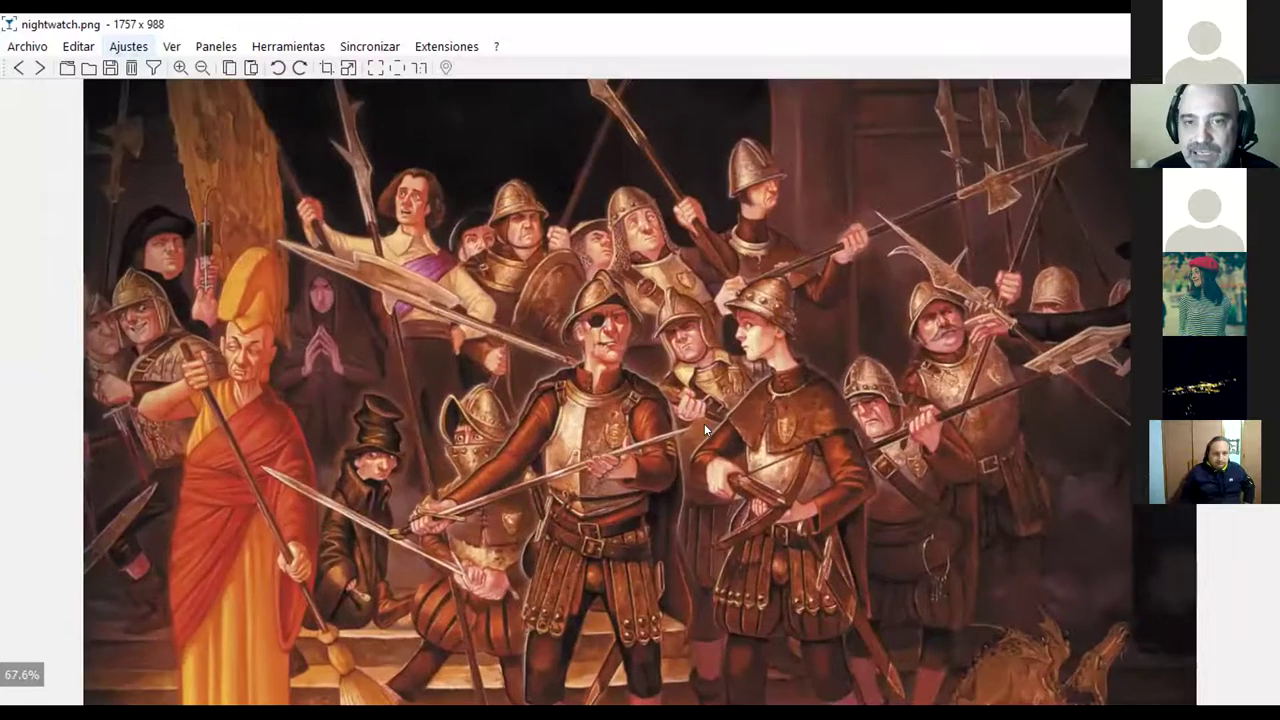
pyautogui.scroll(2, 704, 423)
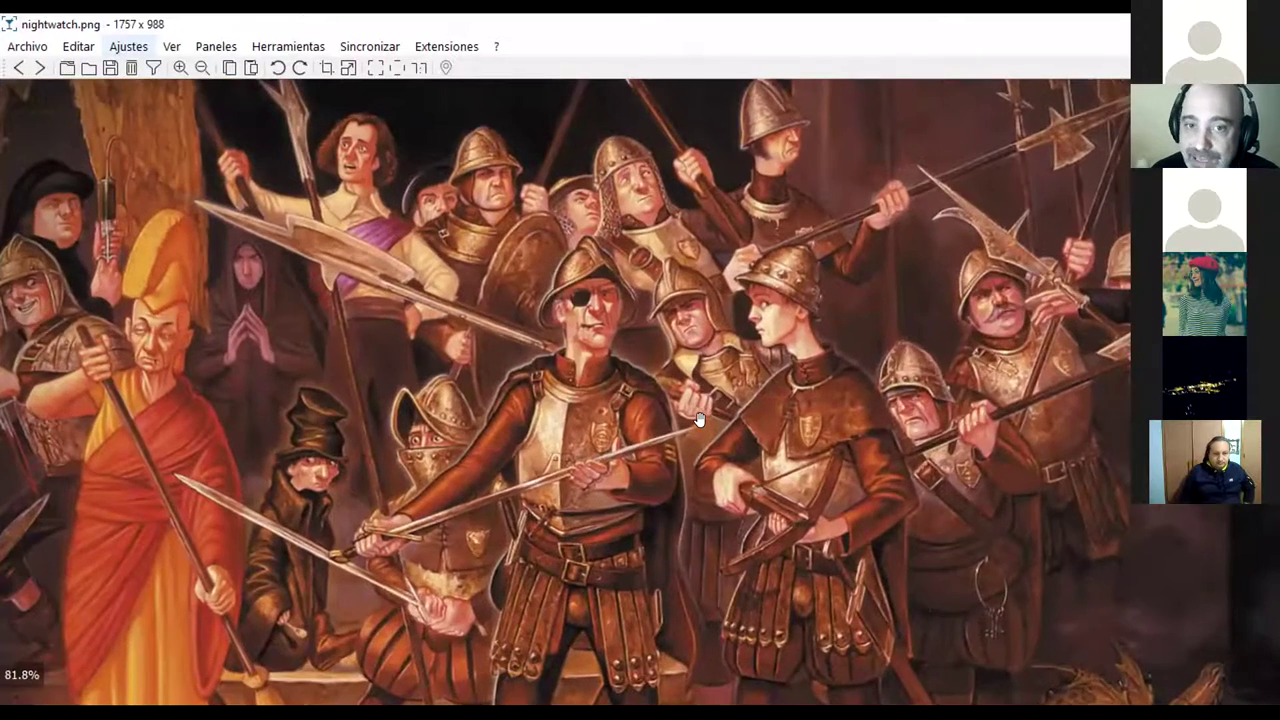
pyautogui.scroll(1, 698, 418)
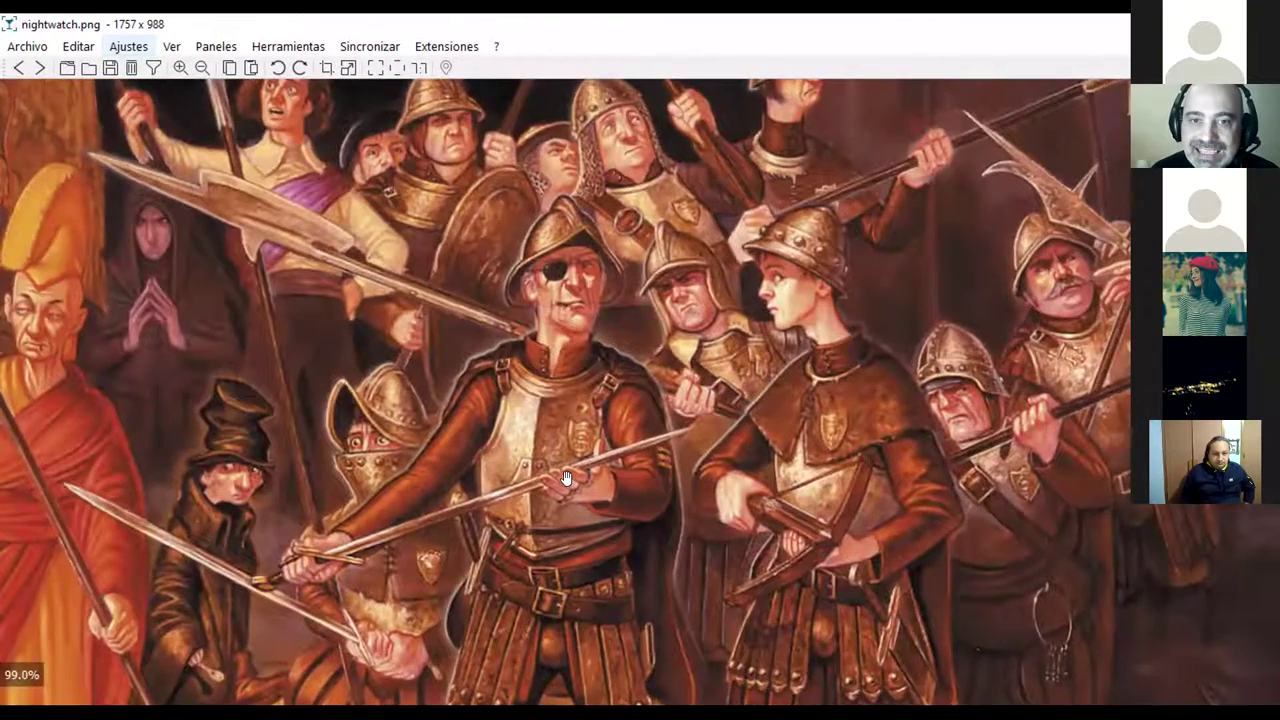
pyautogui.scroll(4, 565, 478)
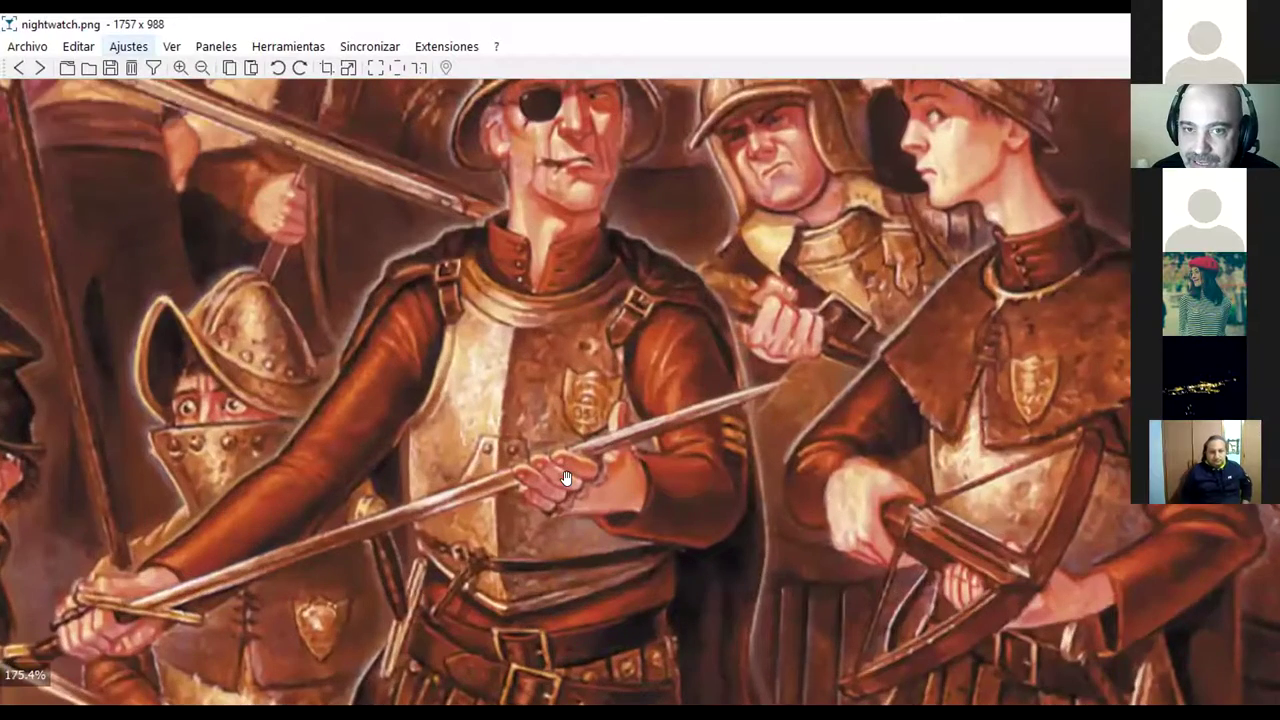
pyautogui.scroll(3, 592, 463)
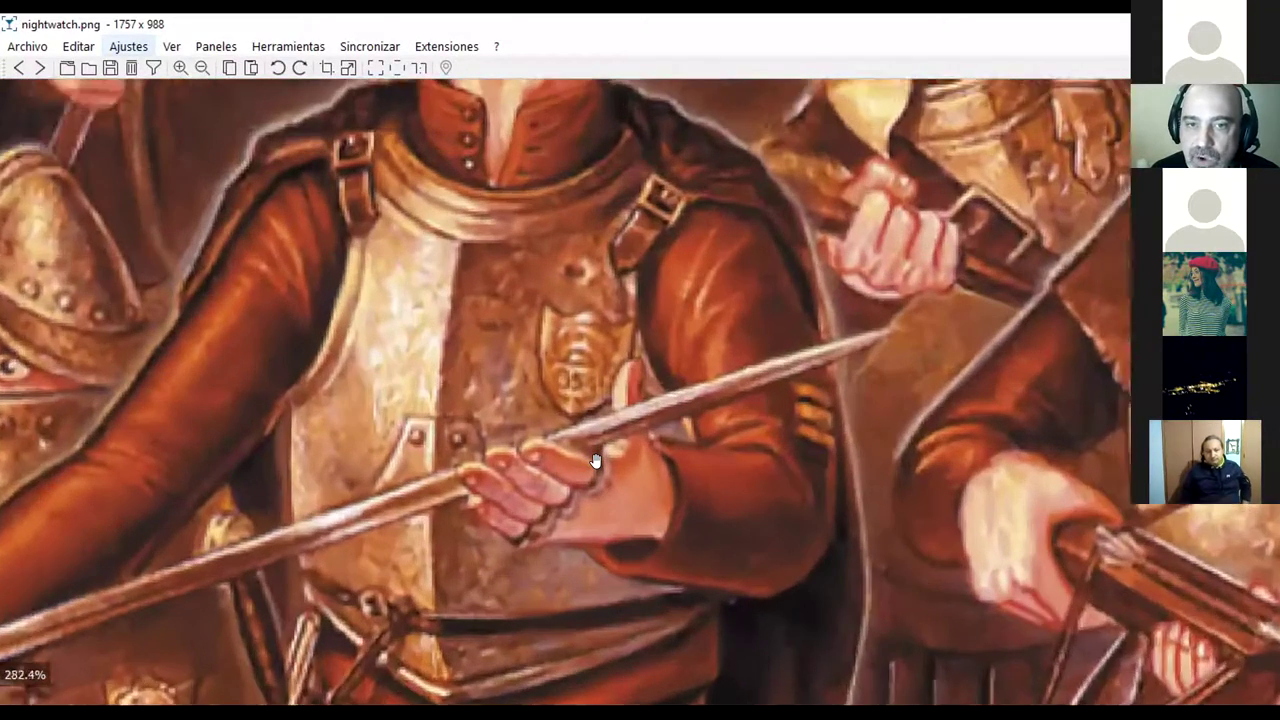
pyautogui.scroll(3, 594, 461)
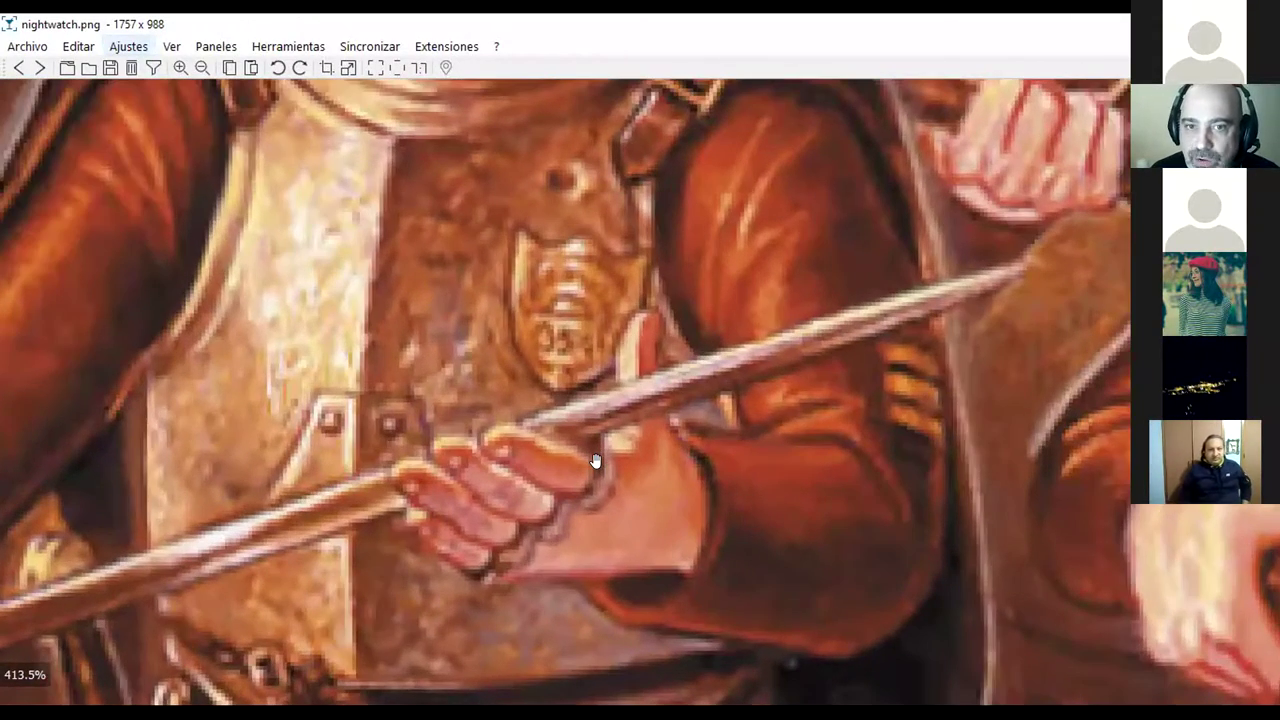
pyautogui.scroll(-1, 594, 461)
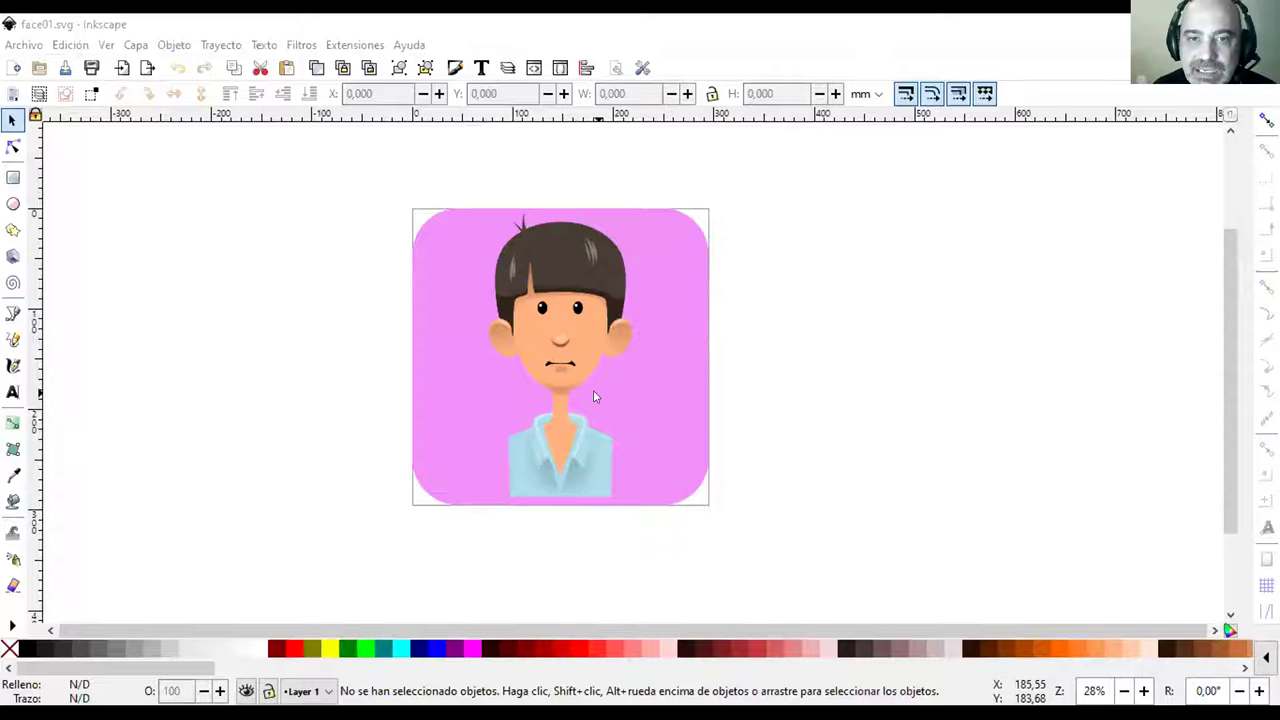
pyautogui.keyDown('ctrl'); pyautogui.scroll(5, 593, 390); pyautogui.keyUp('ctrl')
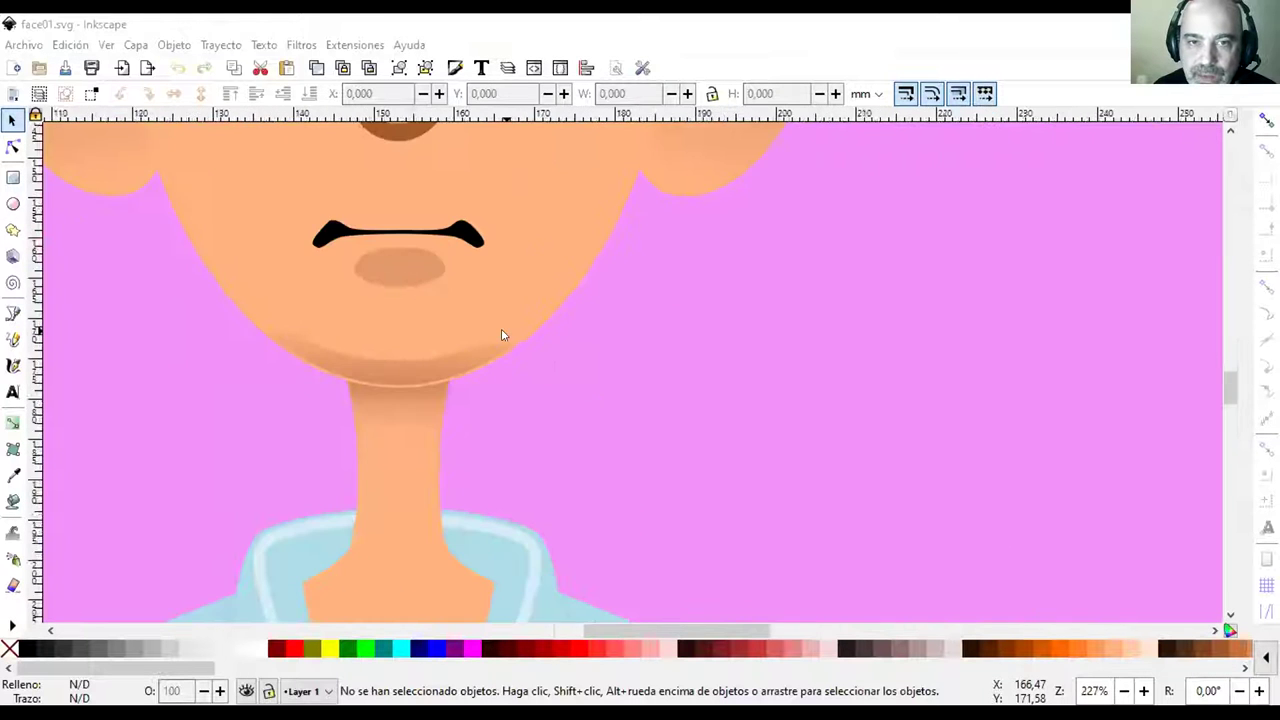
pyautogui.keyDown('ctrl'); pyautogui.scroll(2, 501, 328); pyautogui.keyUp('ctrl')
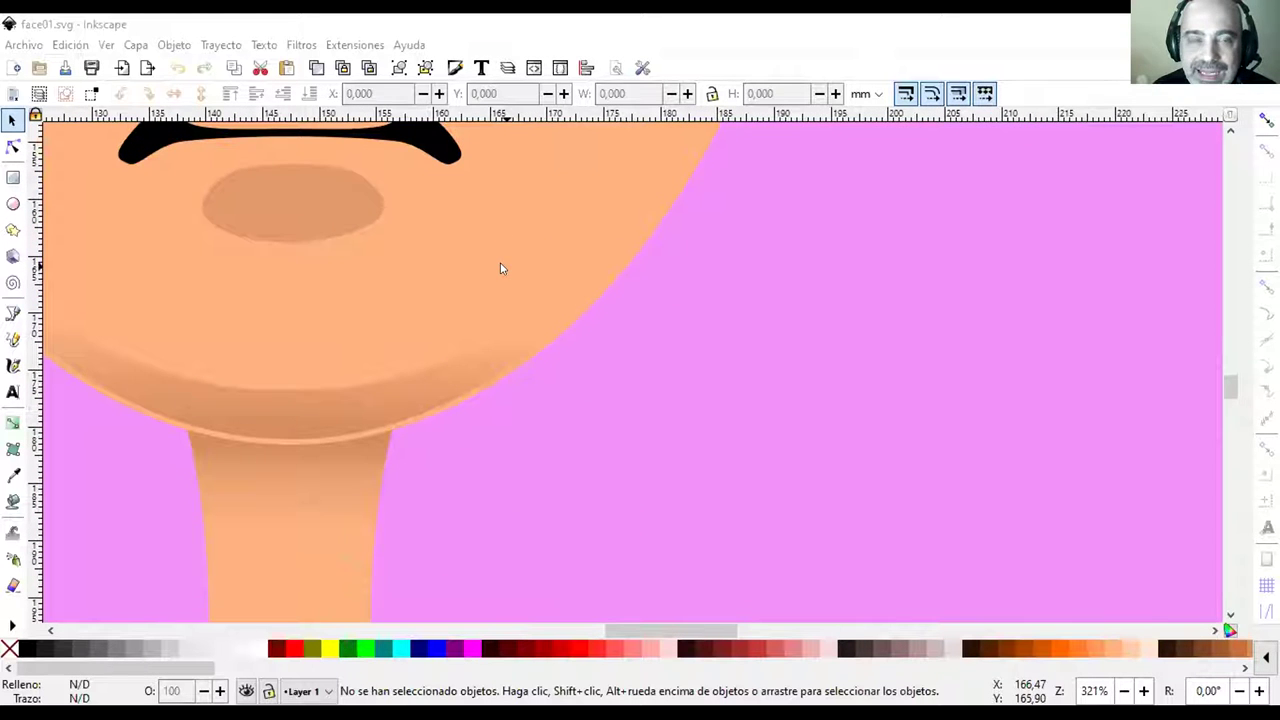
pyautogui.moveTo(483, 247); pyautogui.dragTo(659, 446)
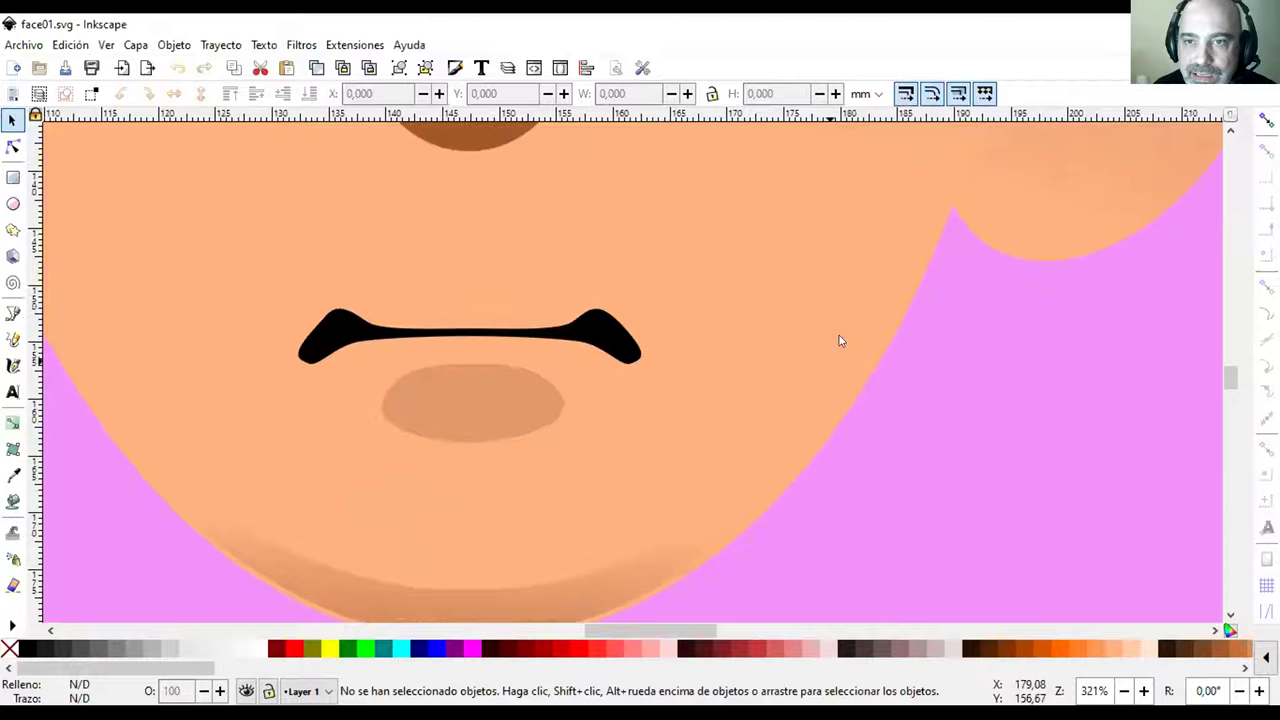
pyautogui.scroll(6, 605, 382)
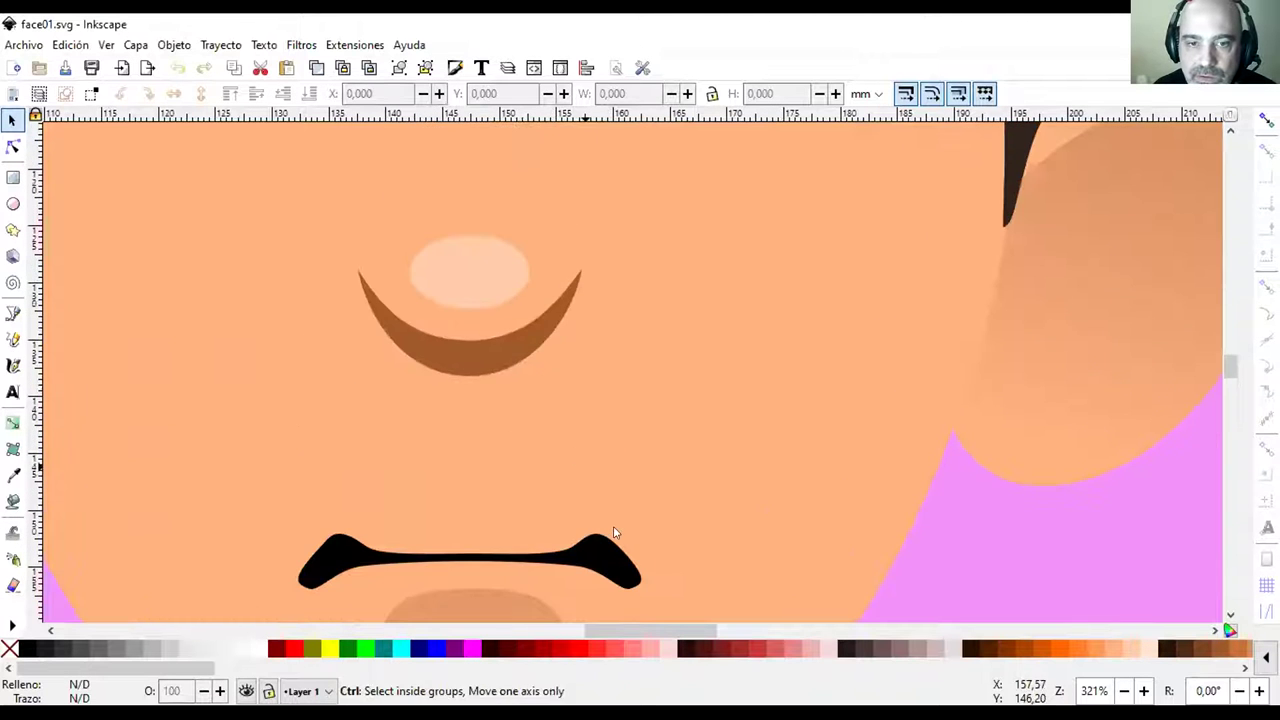
pyautogui.scroll(-5, 666, 423)
pyautogui.keyDown('ctrl'); pyautogui.scroll(3, 591, 365); pyautogui.keyUp('ctrl')
pyautogui.keyDown('ctrl'); pyautogui.scroll(1, 591, 362); pyautogui.keyUp('ctrl')
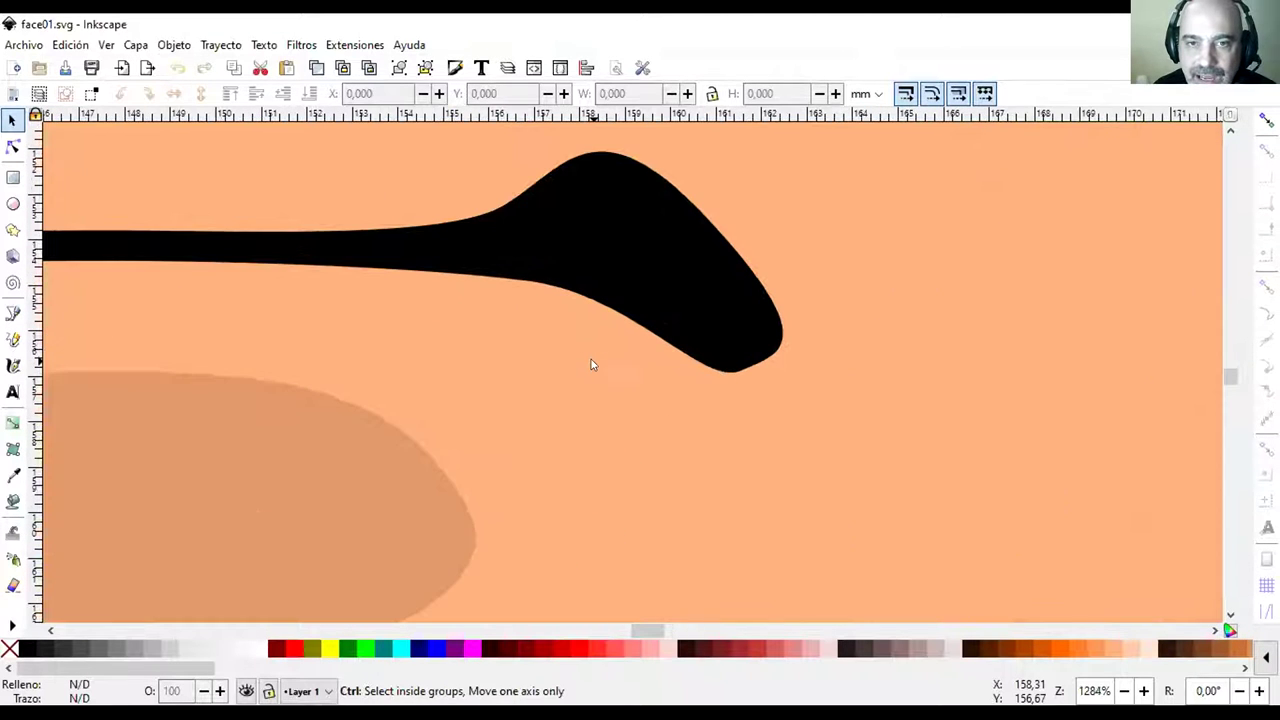
pyautogui.keyDown('ctrl'); pyautogui.scroll(1, 600, 230); pyautogui.keyUp('ctrl')
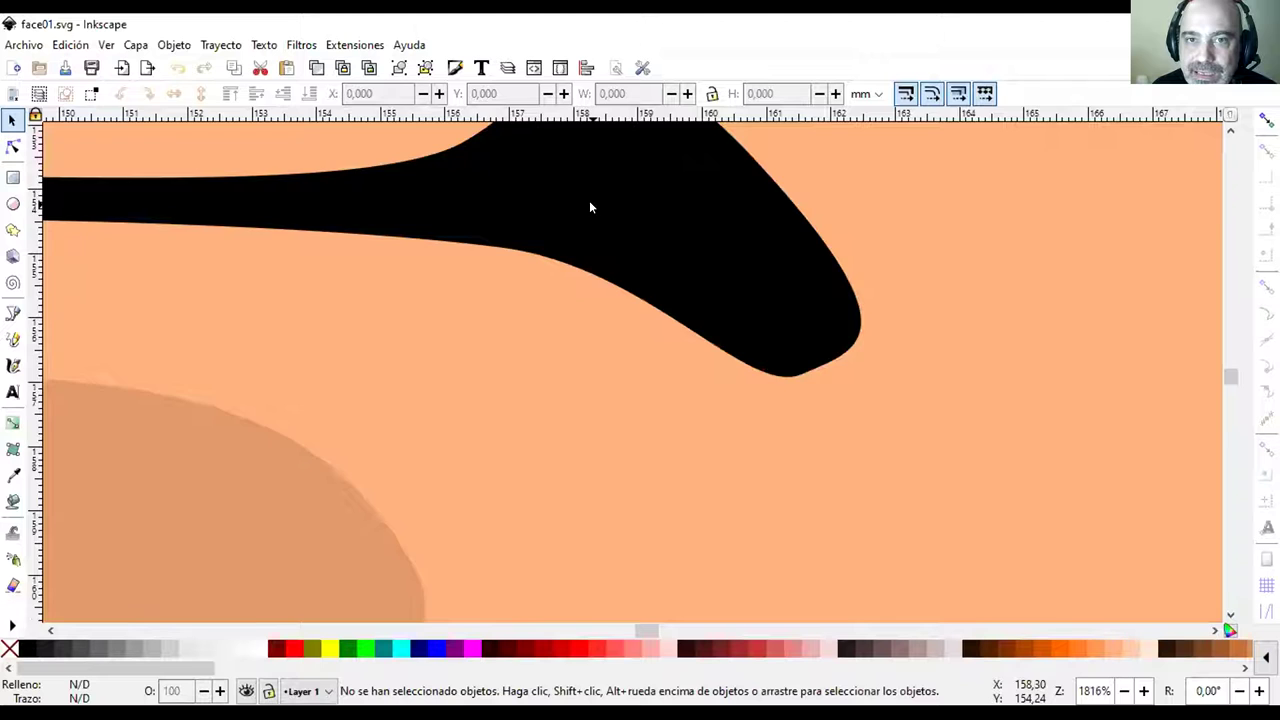
pyautogui.scroll(5, 640, 360)
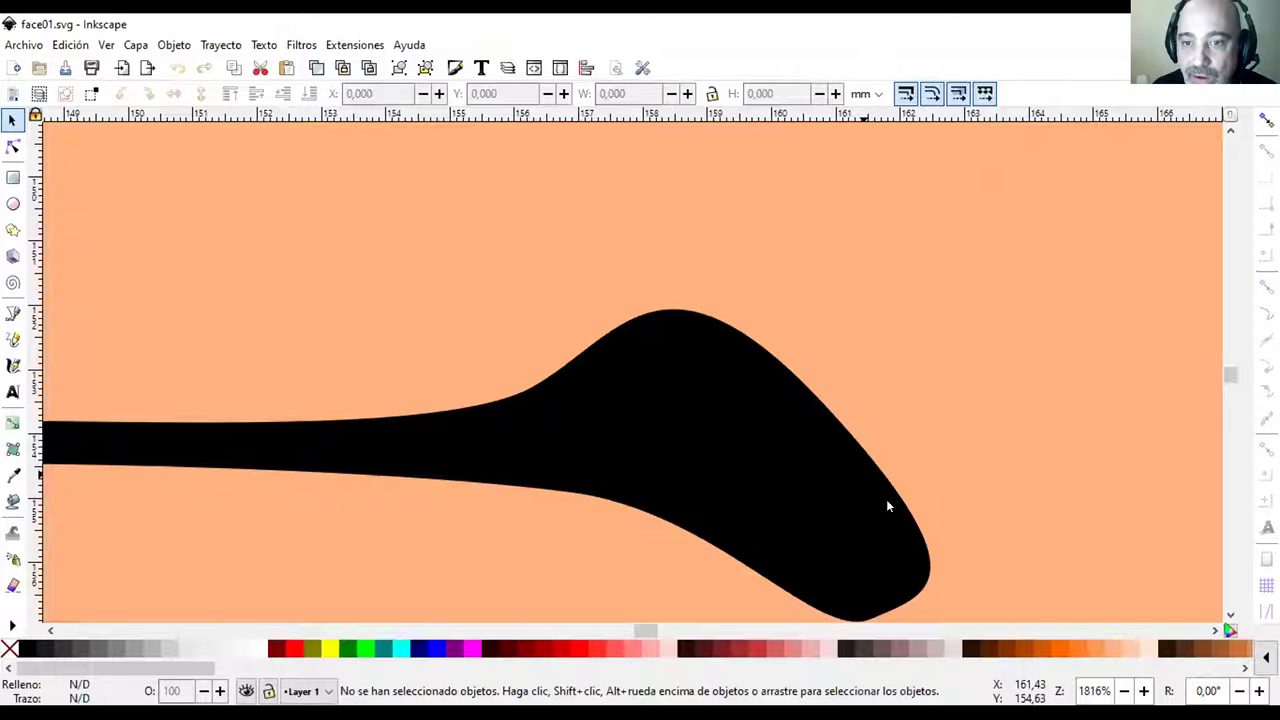
pyautogui.scroll(2, 674, 387)
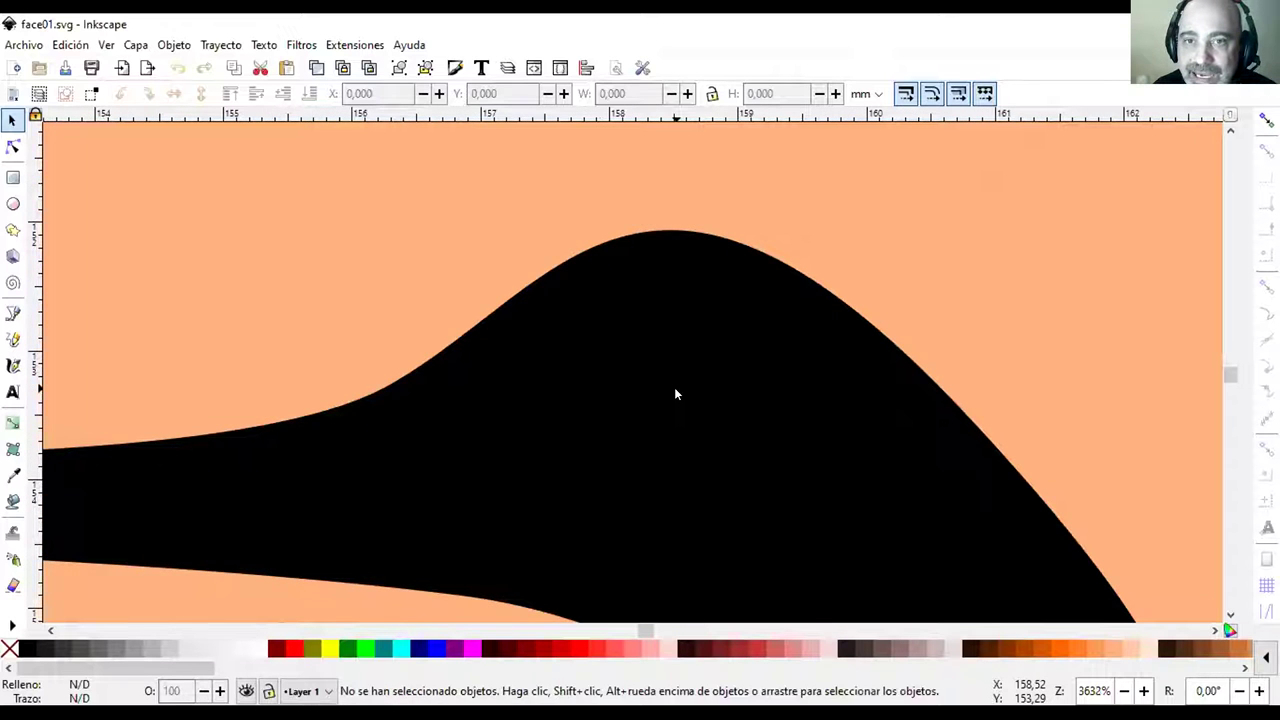
pyautogui.scroll(-6, 674, 388)
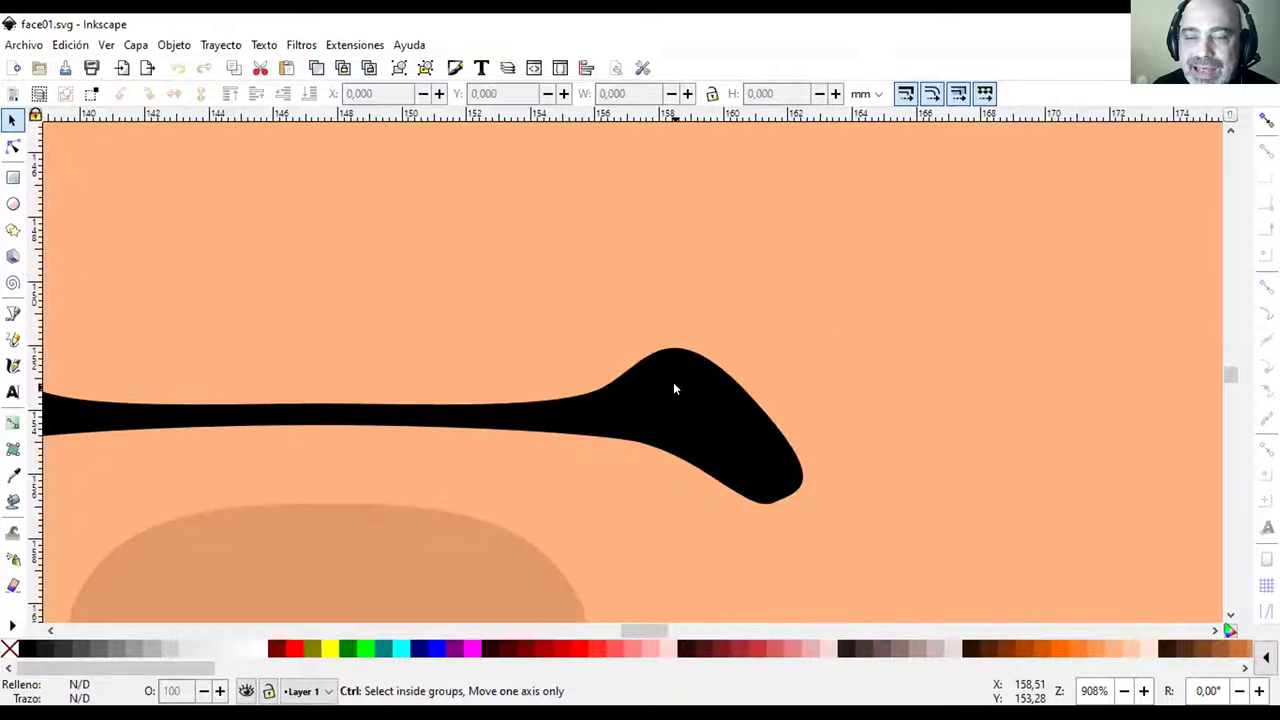
pyautogui.scroll(-4, 674, 388)
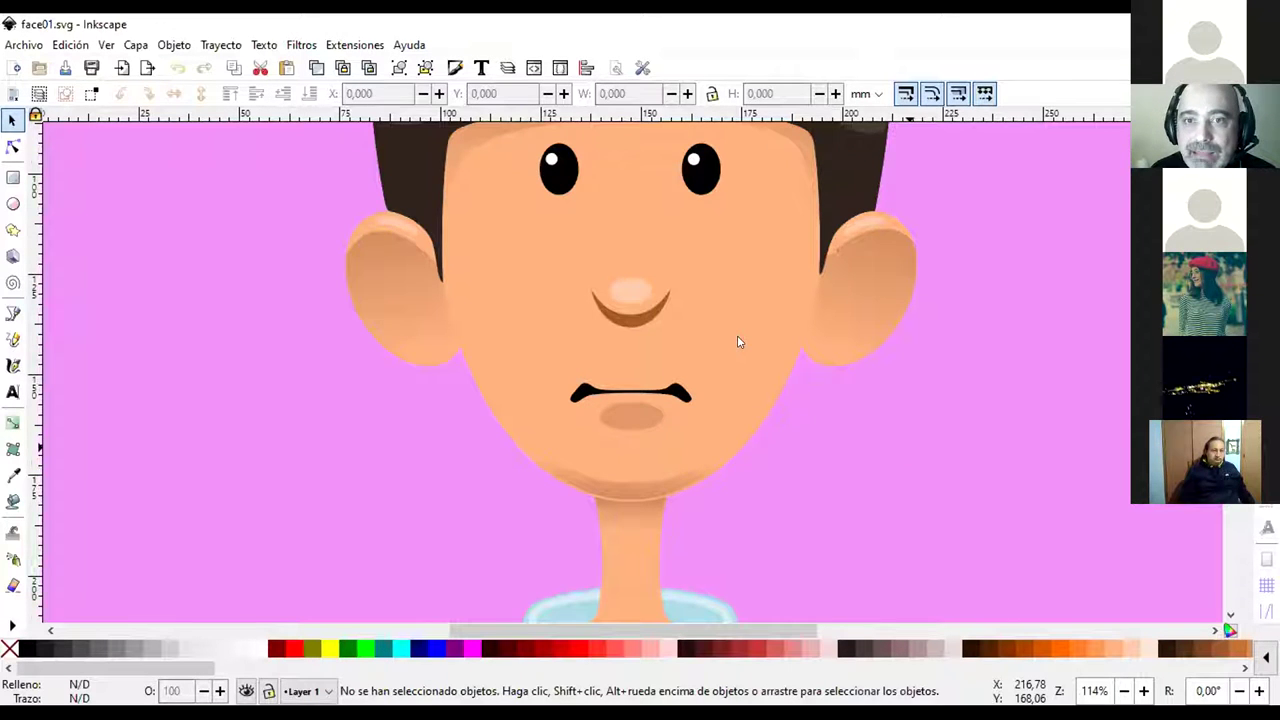
# Rubber-band select all 32 avatar objects and scale them from 295 mm to 595.640 mm square
pyautogui.scroll(-4, 752, 417)
pyautogui.scroll(-1, 752, 417)
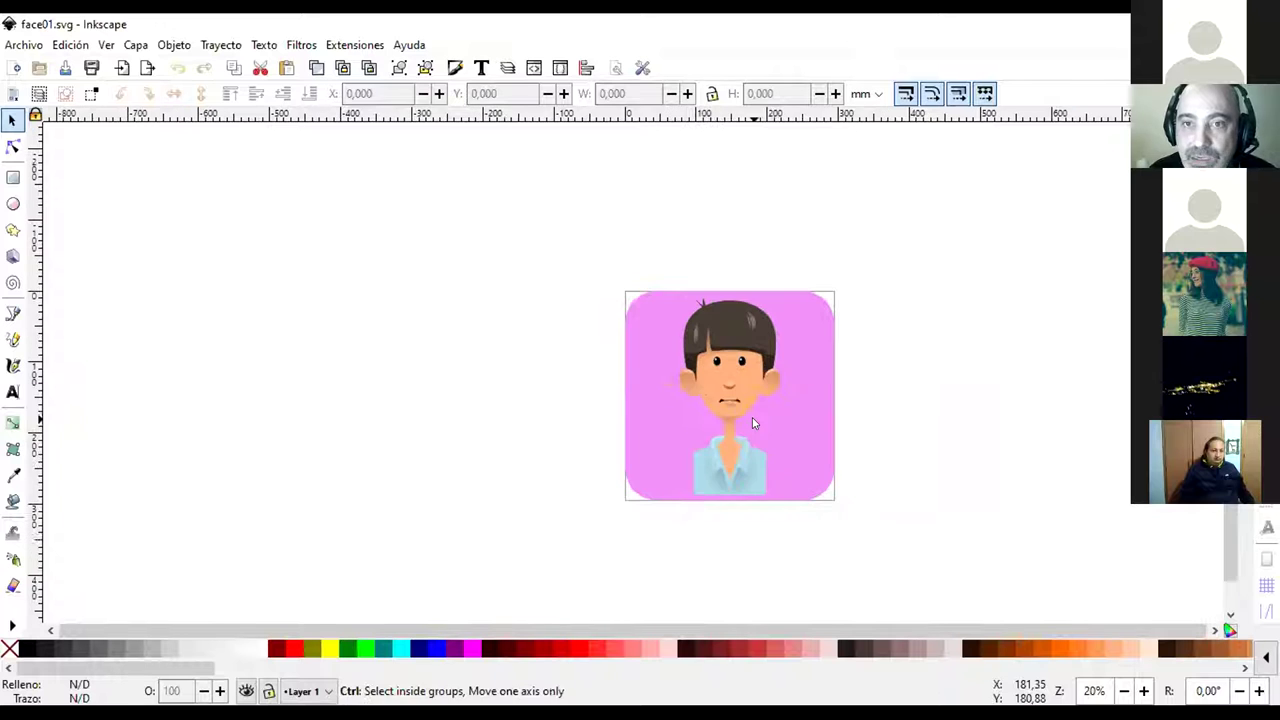
pyautogui.moveTo(925, 545); pyautogui.dragTo(918, 432)
pyautogui.moveTo(928, 528); pyautogui.dragTo(592, 228)
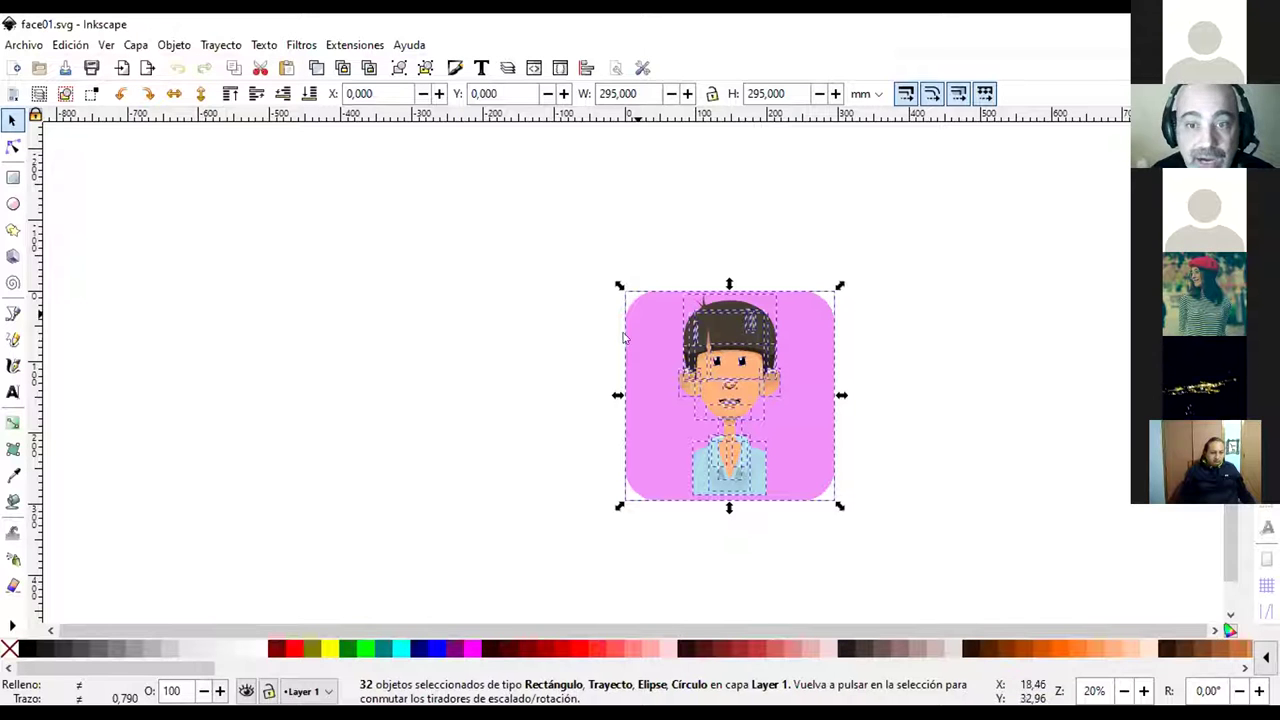
pyautogui.moveTo(617, 286); pyautogui.dragTo(64, 138)
pyautogui.keyDown('ctrl'); pyautogui.scroll(3, 704, 357); pyautogui.keyUp('ctrl')
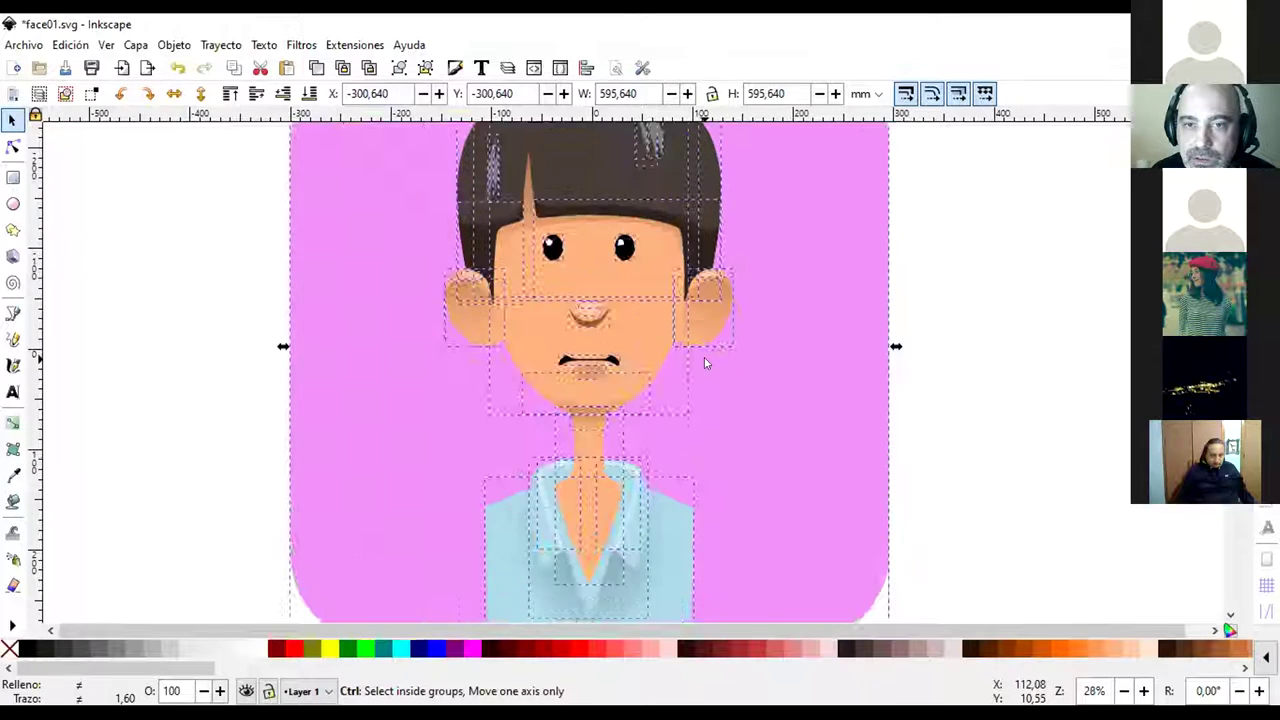
pyautogui.keyDown('ctrl'); pyautogui.scroll(6, 485, 378); pyautogui.keyUp('ctrl')
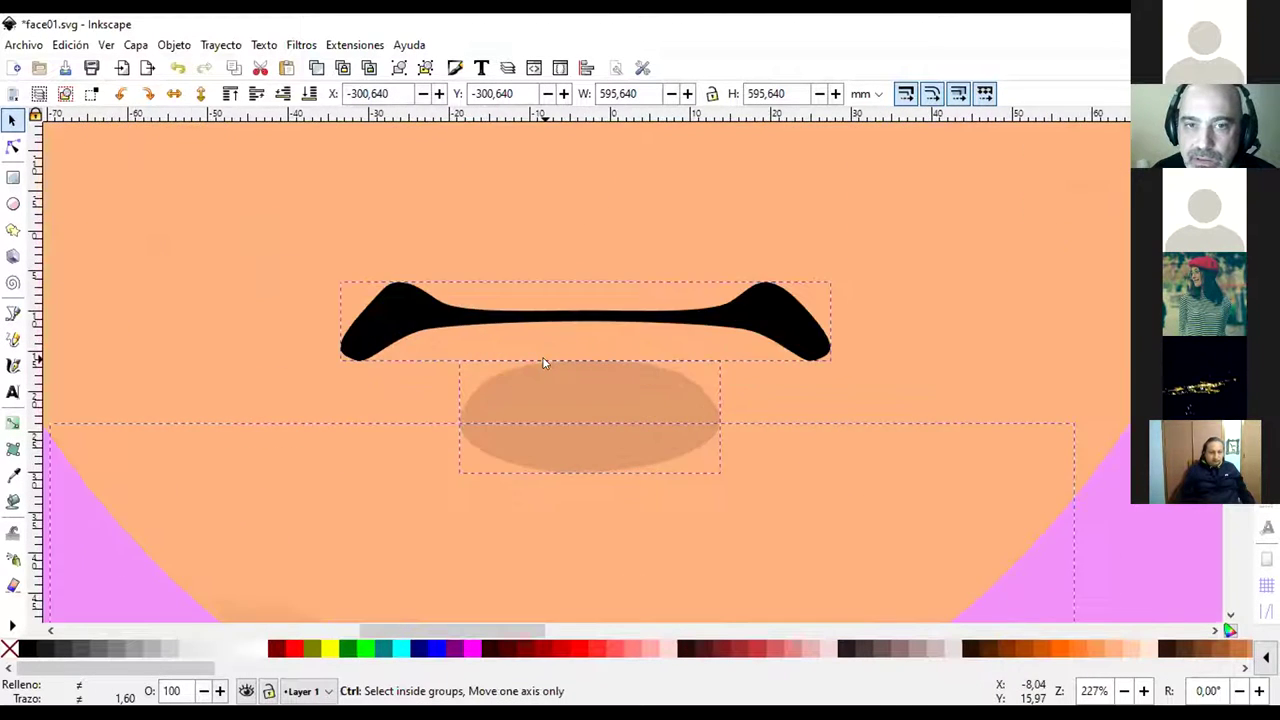
pyautogui.keyDown('ctrl'); pyautogui.scroll(-4, 545, 362); pyautogui.keyUp('ctrl')
pyautogui.keyDown('ctrl'); pyautogui.scroll(-6, 545, 356); pyautogui.keyUp('ctrl')
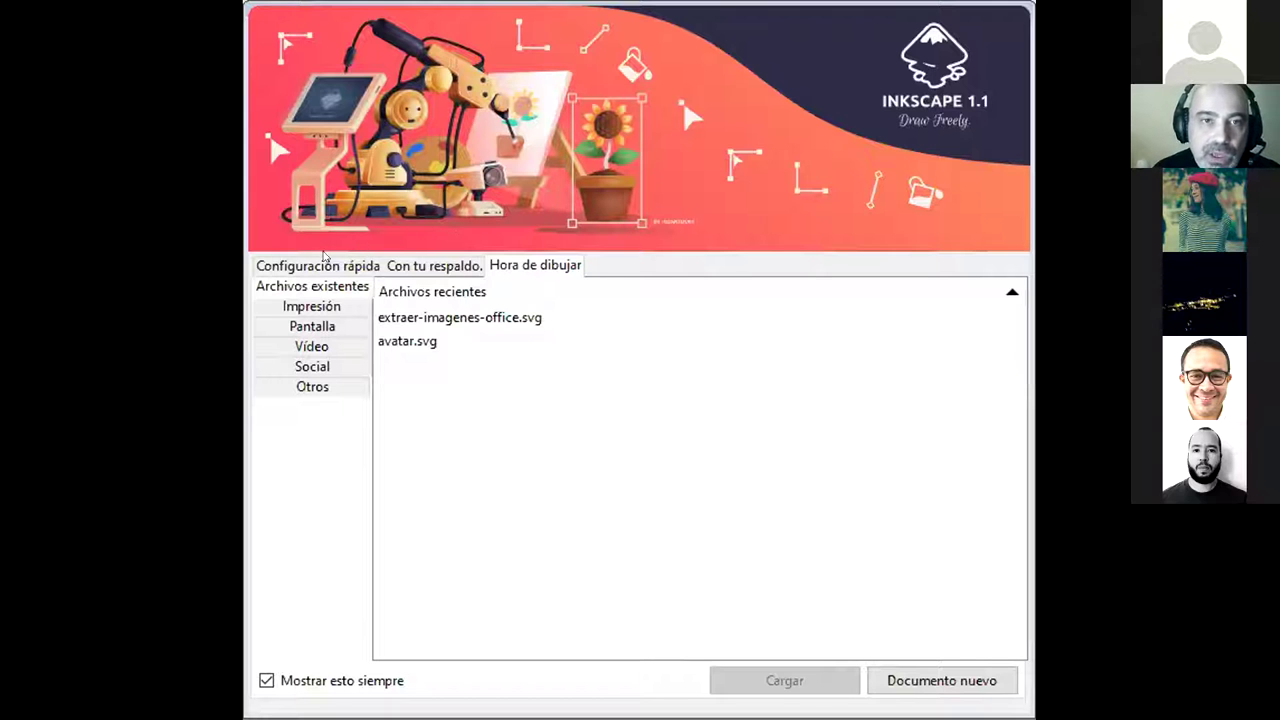
pyautogui.click(316, 265)
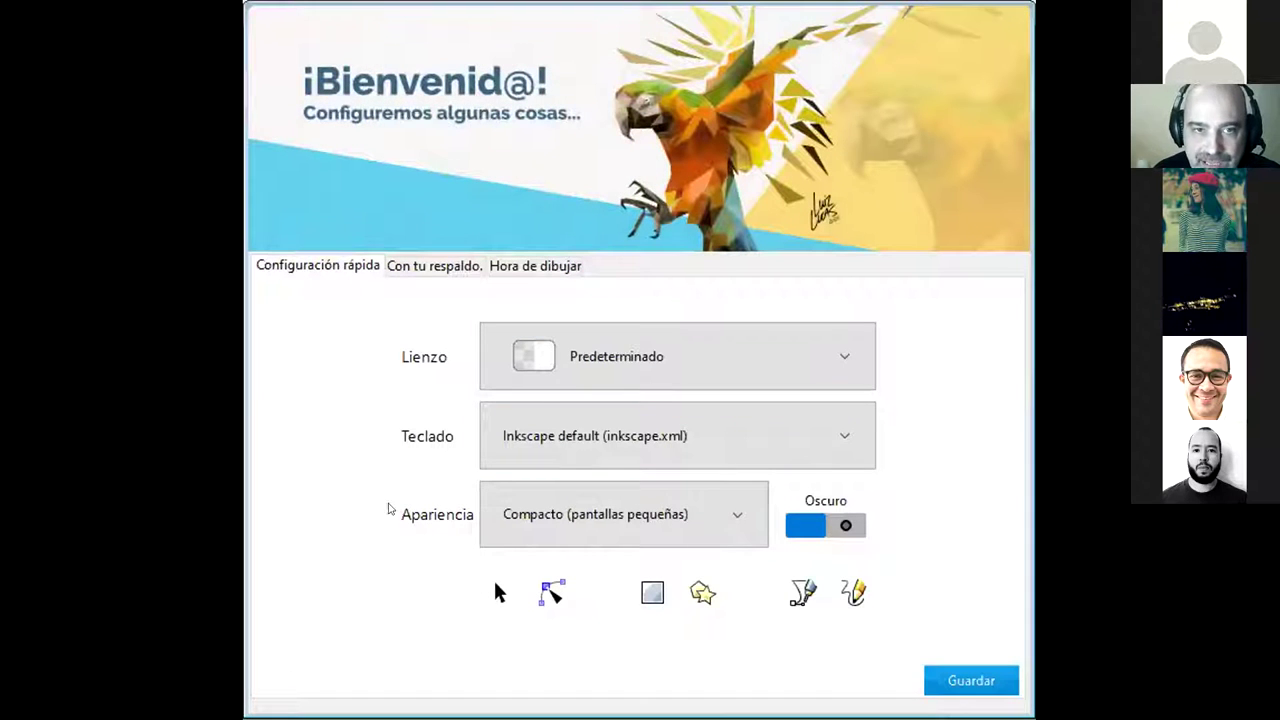
pyautogui.click(852, 370)
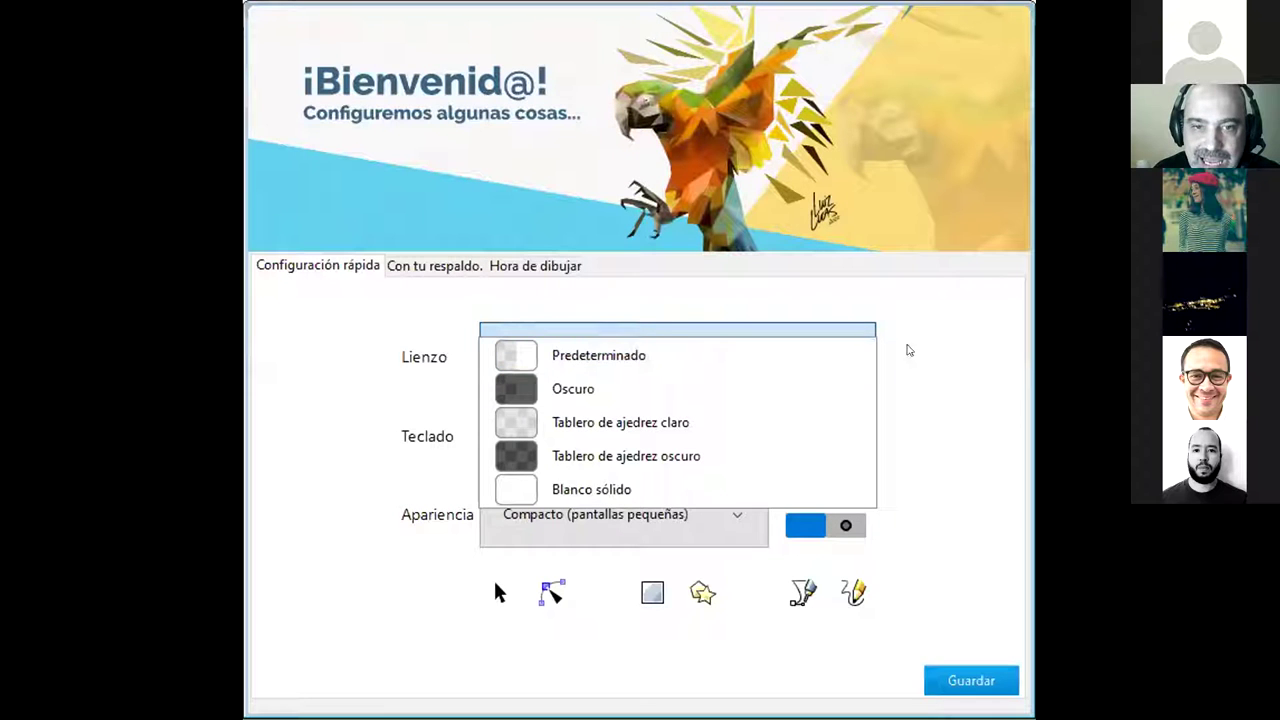
pyautogui.click(940, 363)
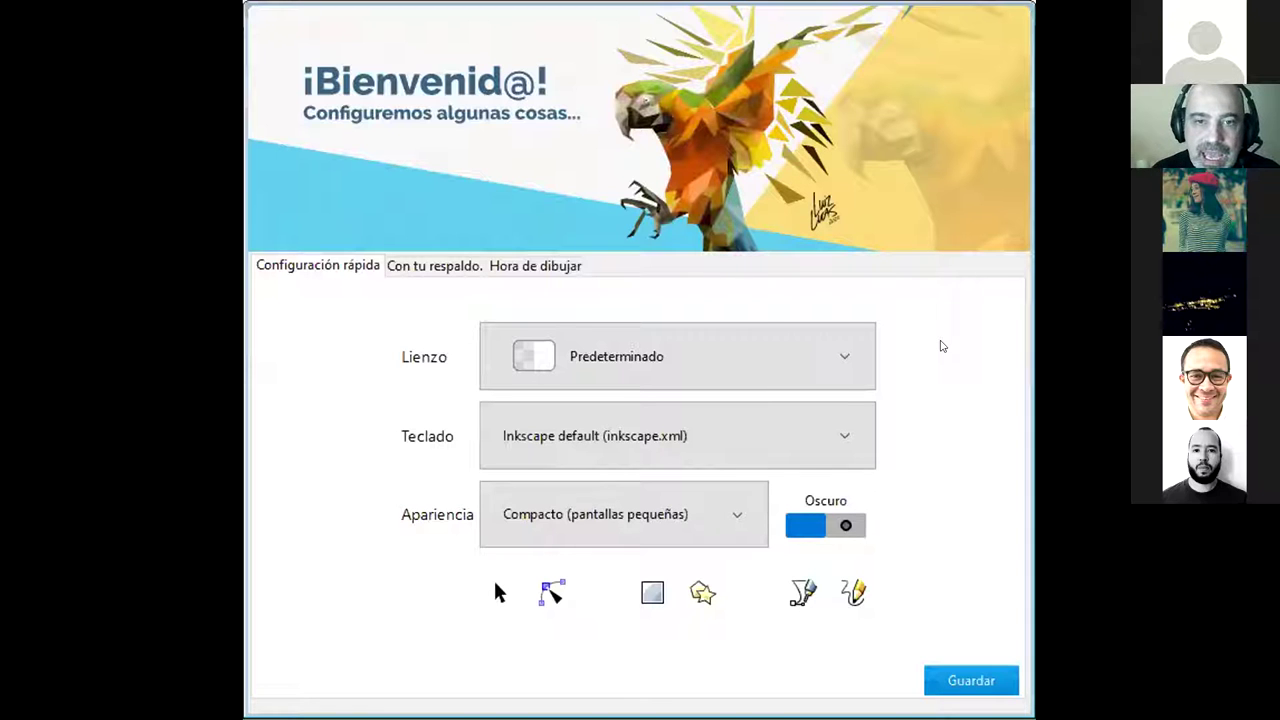
pyautogui.click(850, 432)
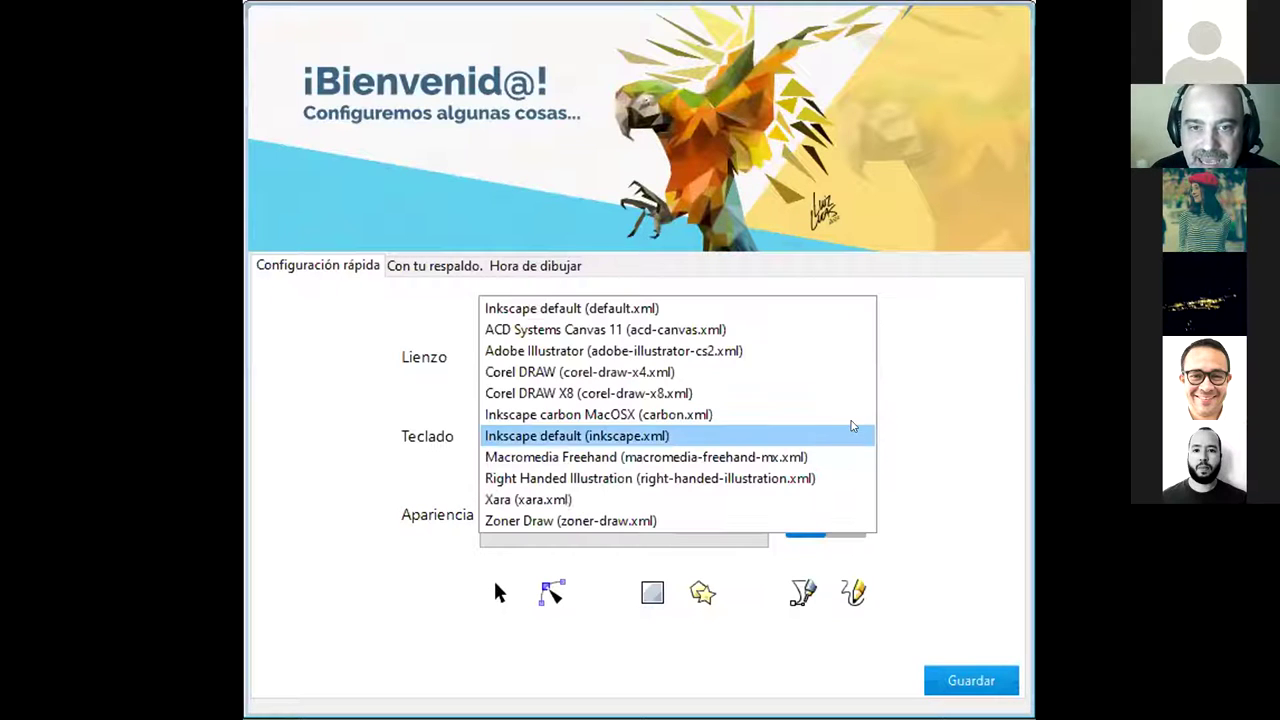
pyautogui.click(998, 510)
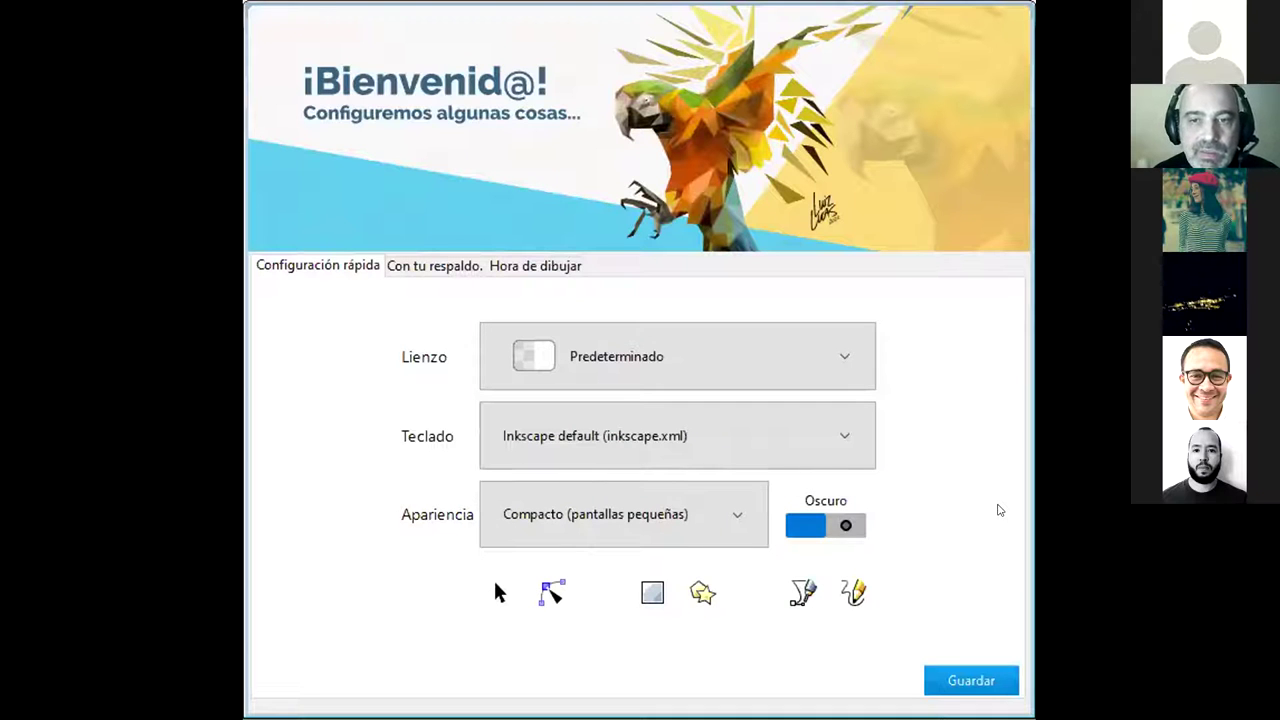
pyautogui.click(840, 437)
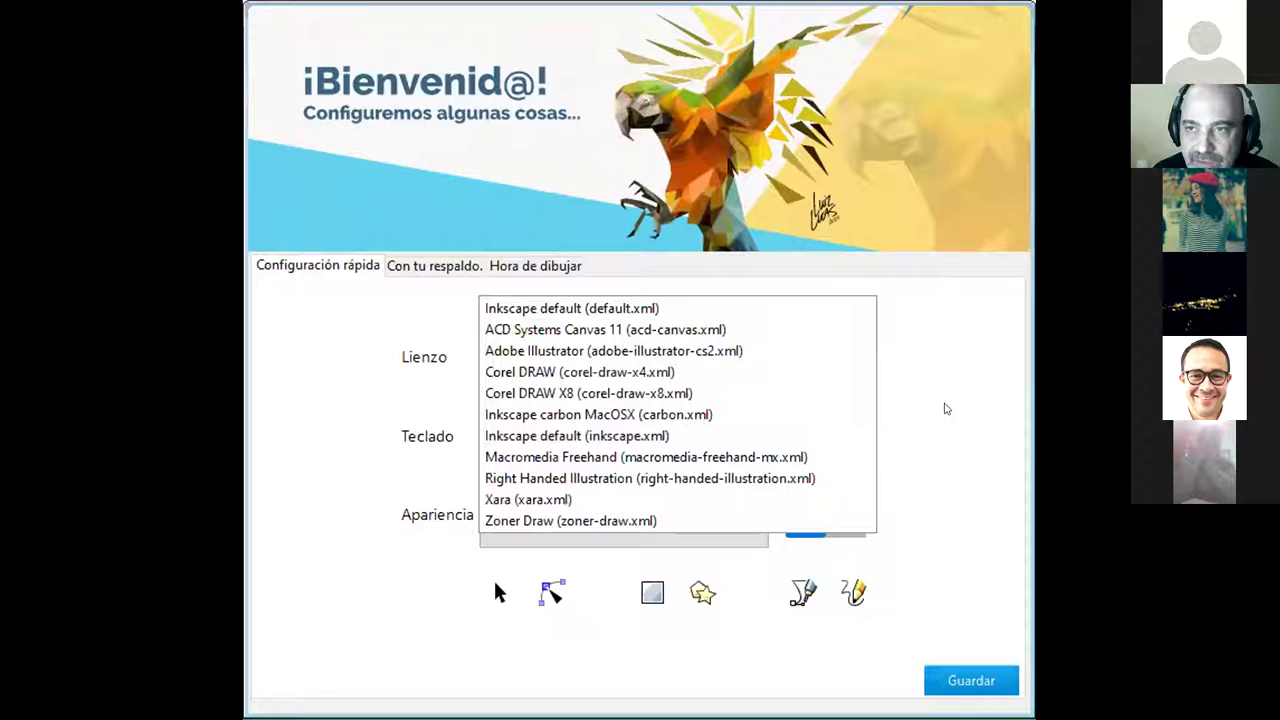
pyautogui.click(946, 408)
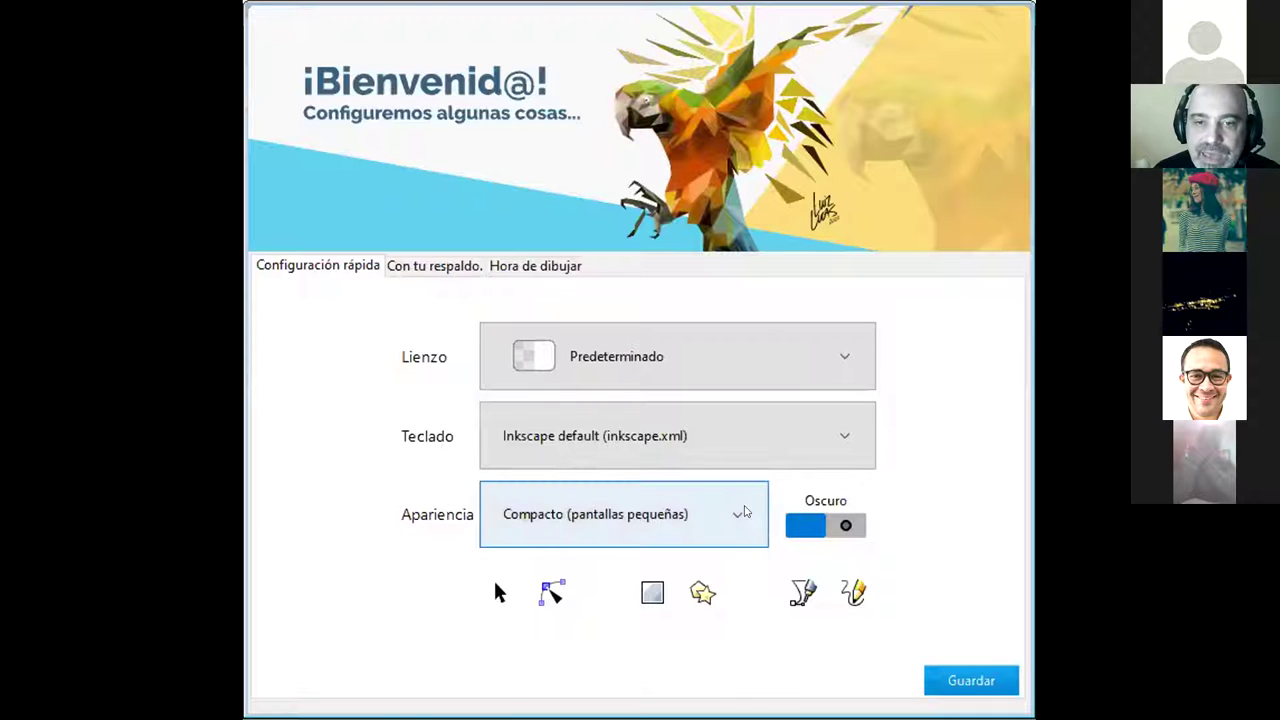
pyautogui.click(745, 511)
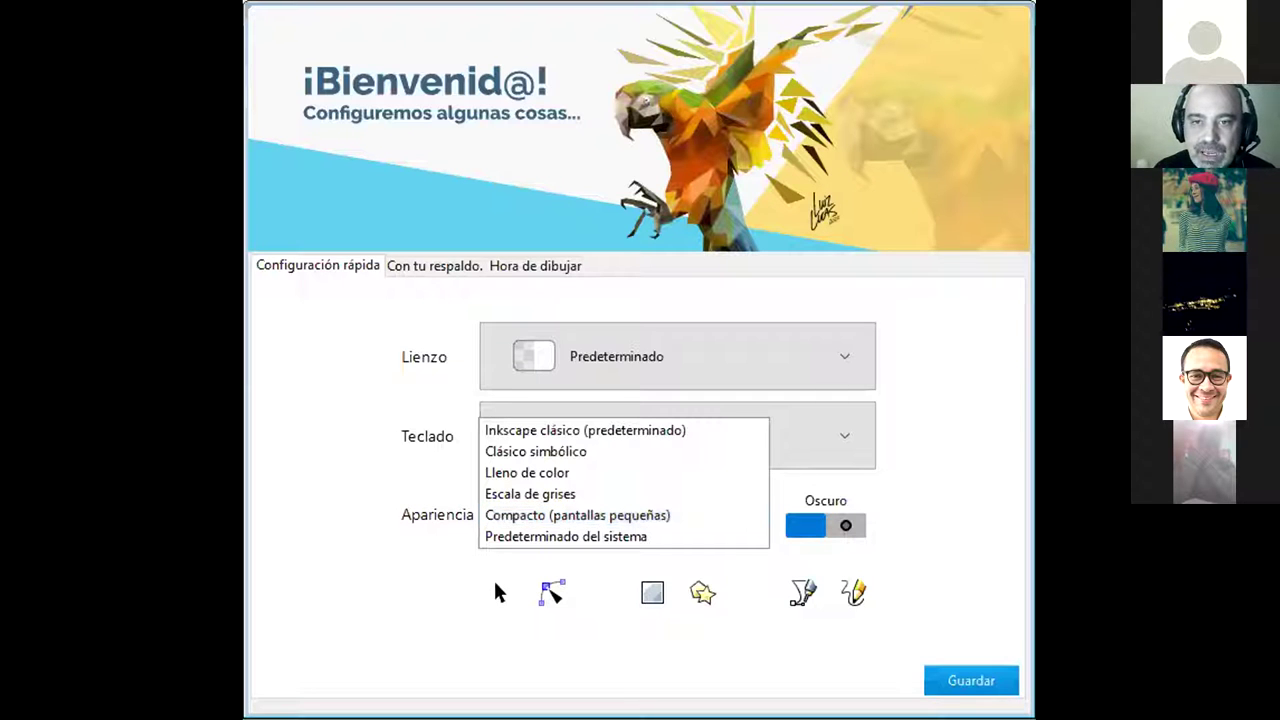
pyautogui.click(783, 560)
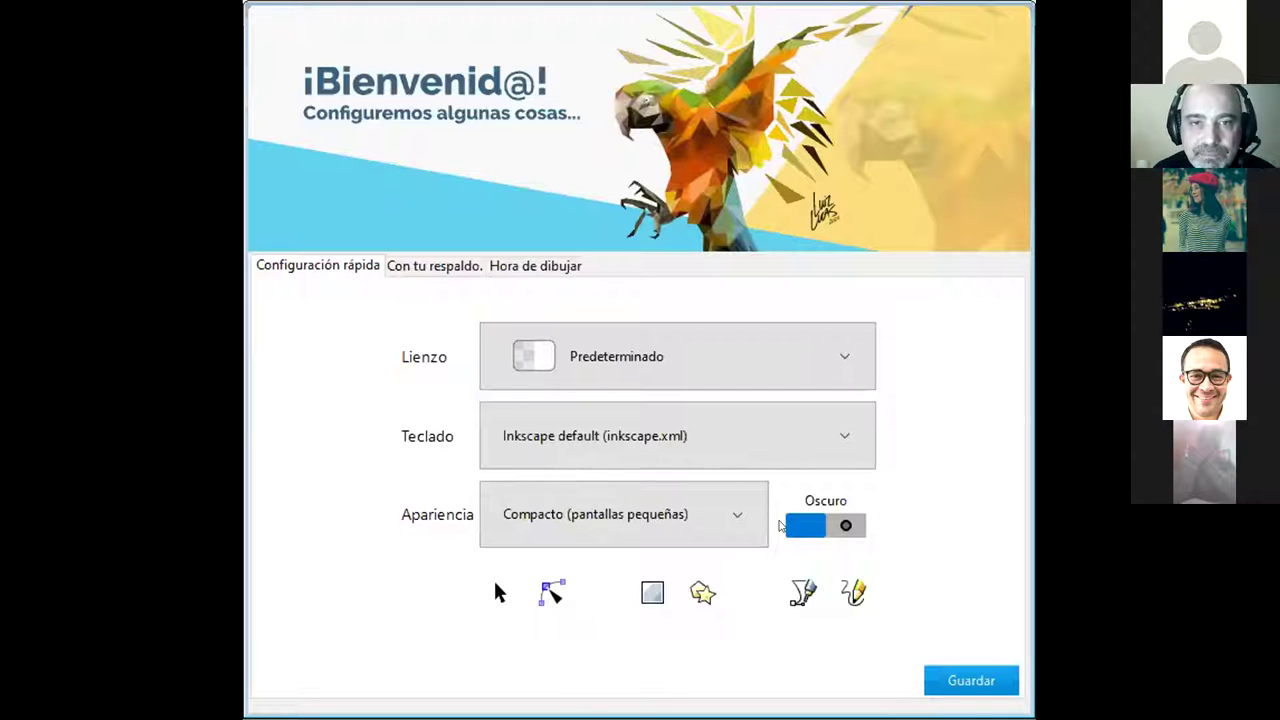
pyautogui.click(445, 264)
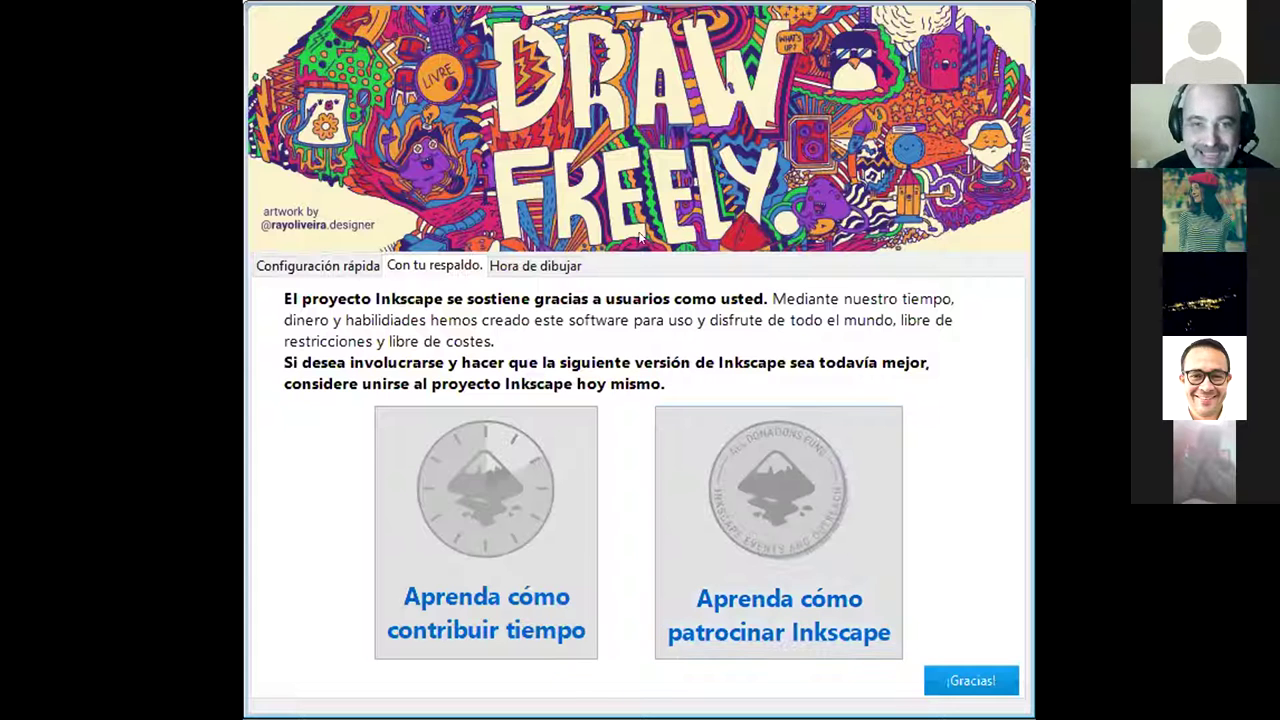
pyautogui.click(531, 263)
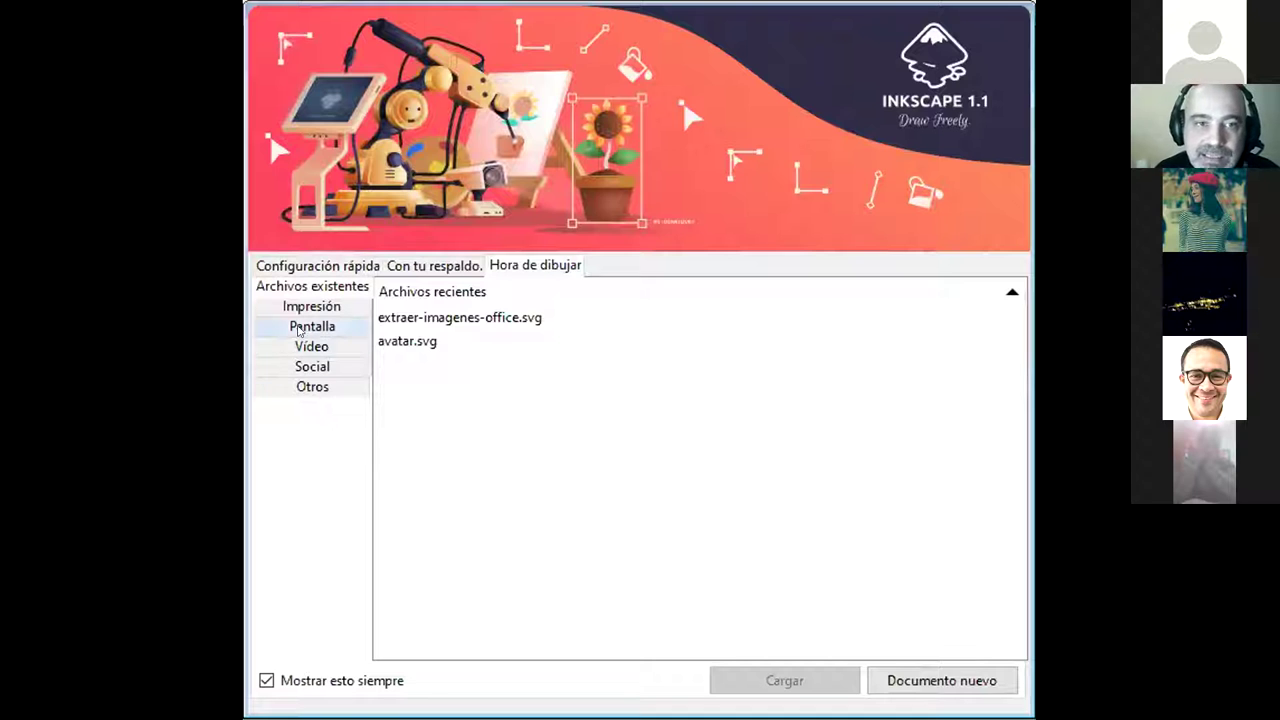
# Browse the print and screen-size document template lists in the welcome dialog
pyautogui.click(305, 310)
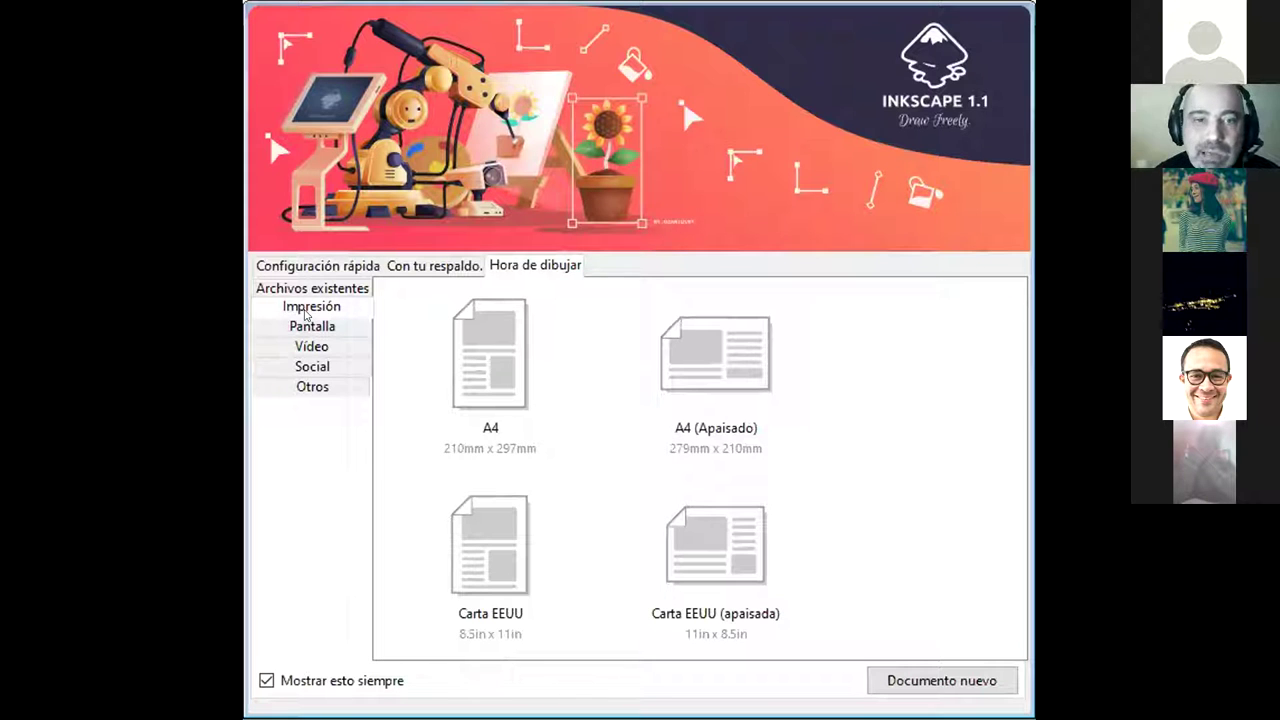
pyautogui.scroll(-2, 857, 540)
pyautogui.scroll(2, 823, 523)
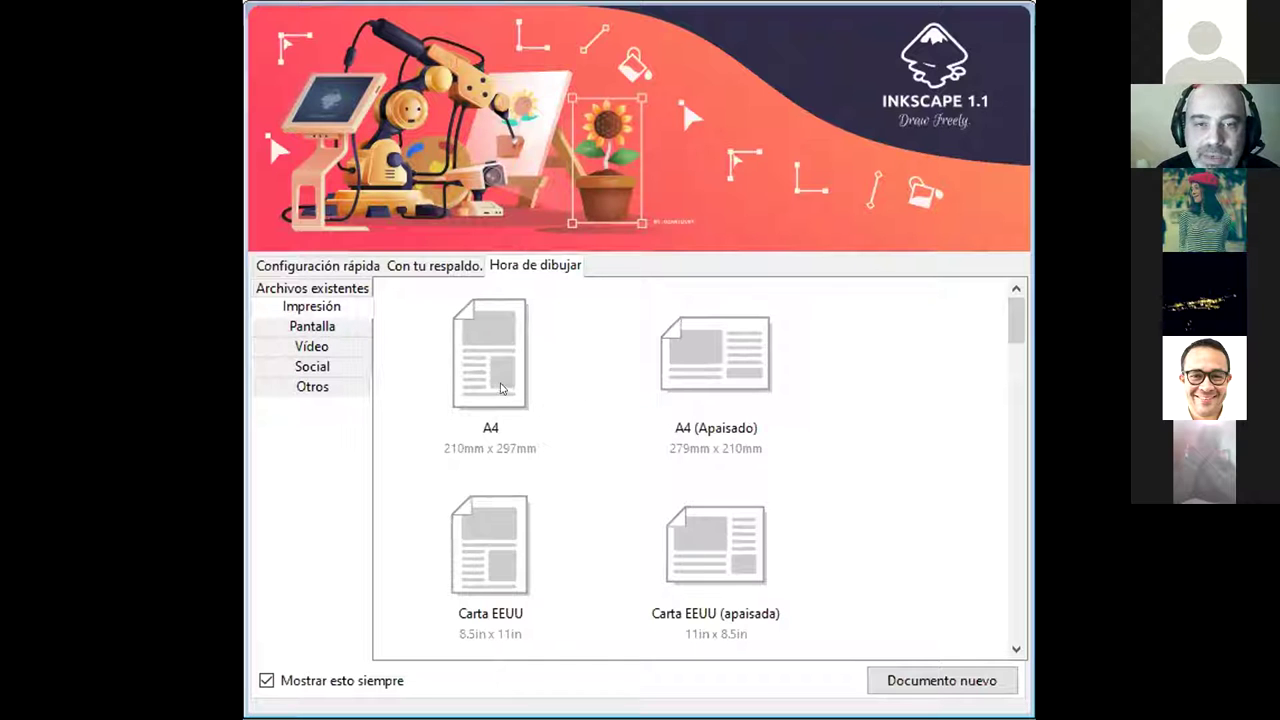
pyautogui.scroll(-3, 492, 520)
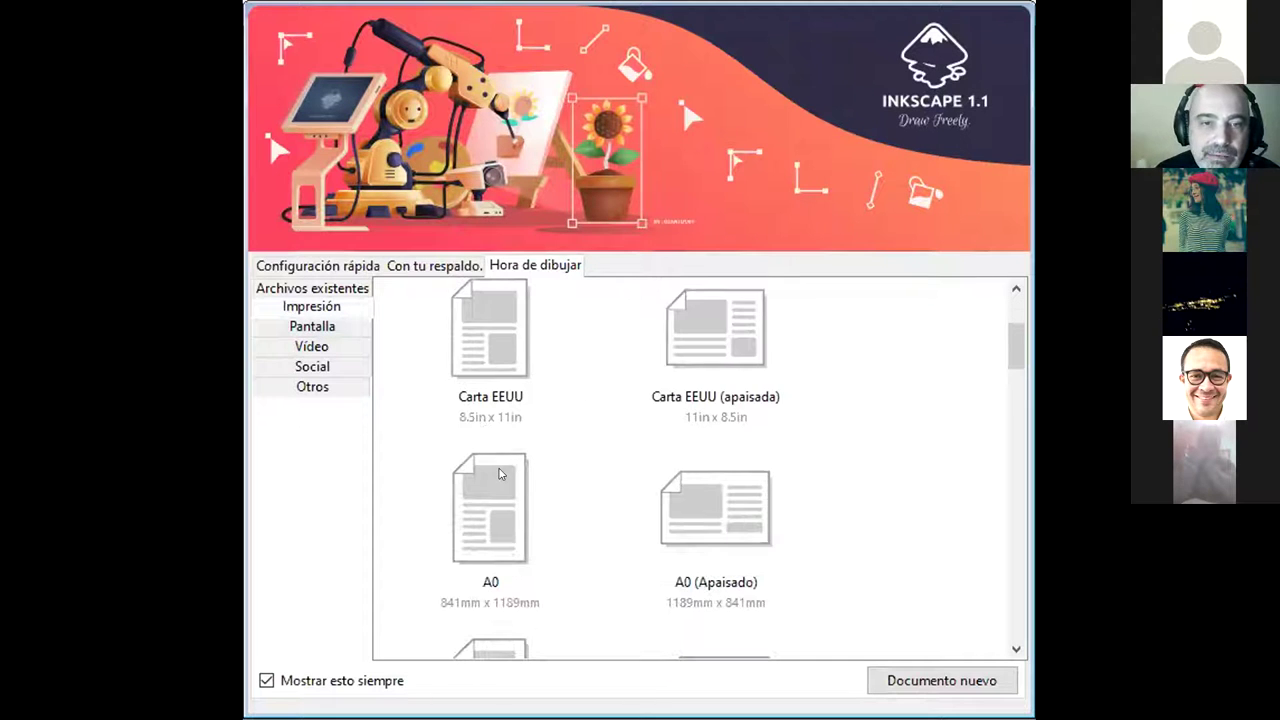
pyautogui.scroll(-5, 500, 460)
pyautogui.scroll(-8, 621, 435)
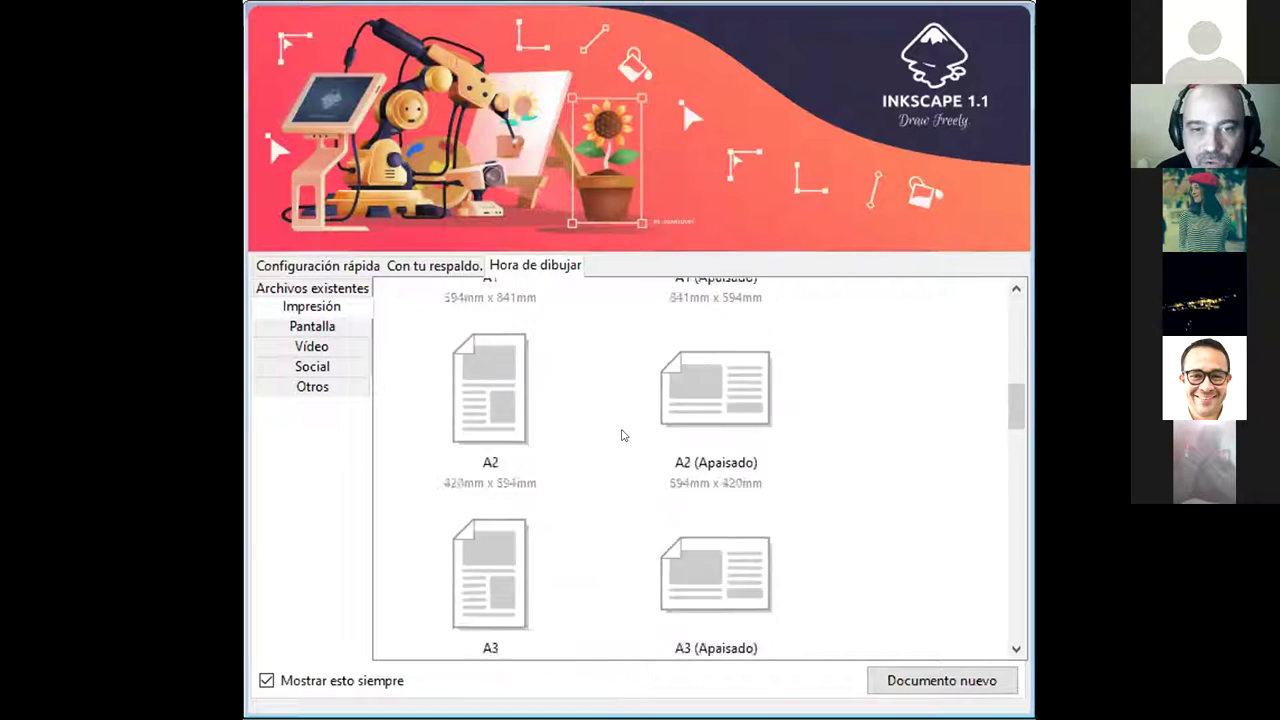
pyautogui.click(312, 327)
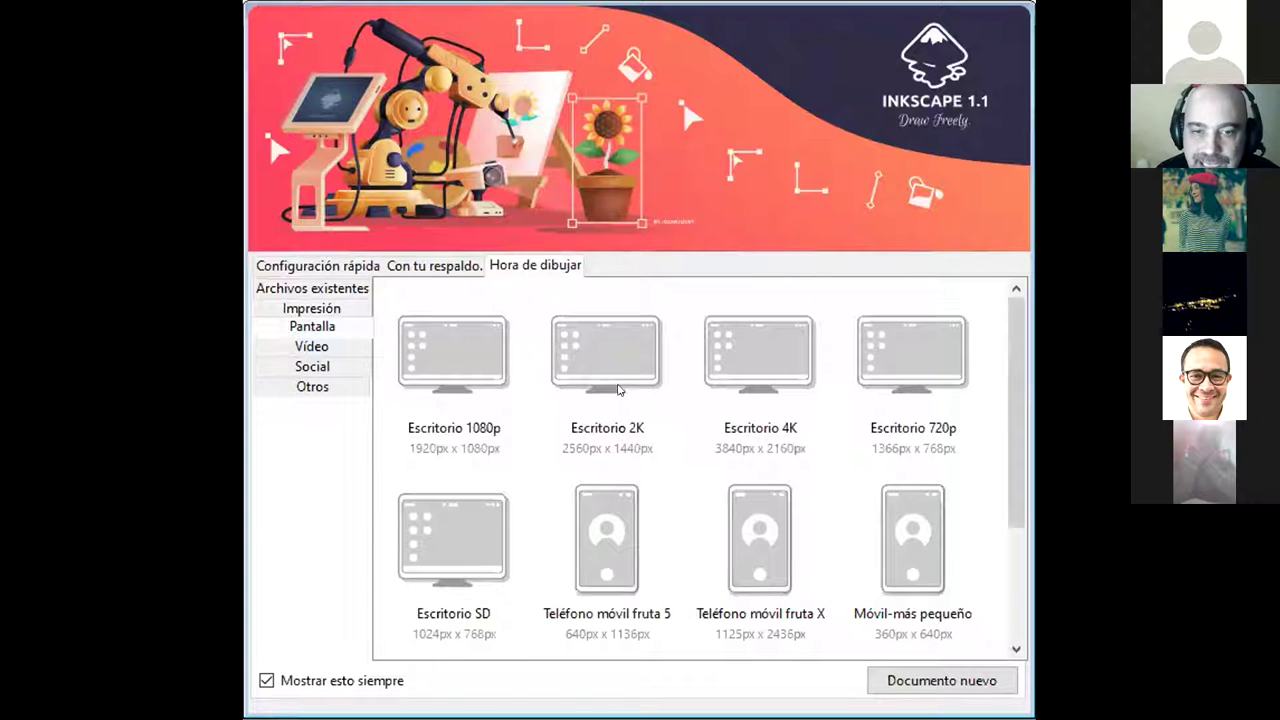
pyautogui.scroll(-3, 676, 470)
pyautogui.scroll(2, 462, 388)
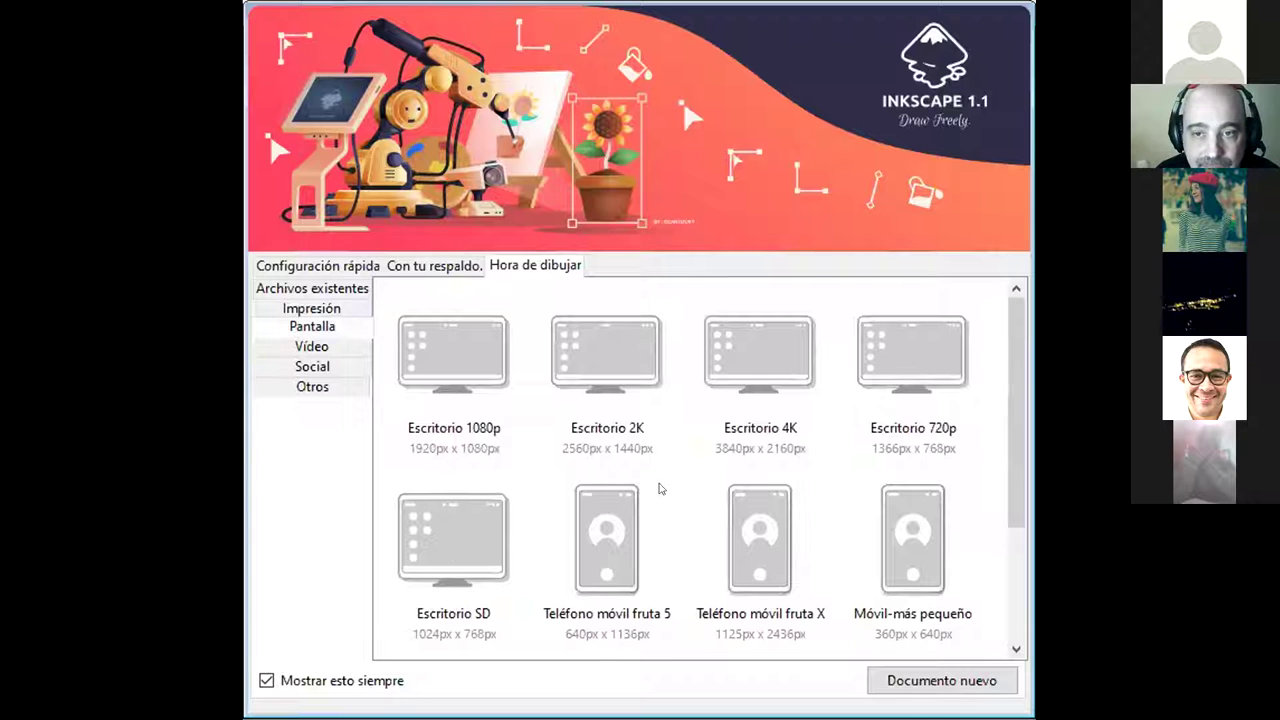
# Browse the Vídeo and Social media template lists
pyautogui.click(322, 349)
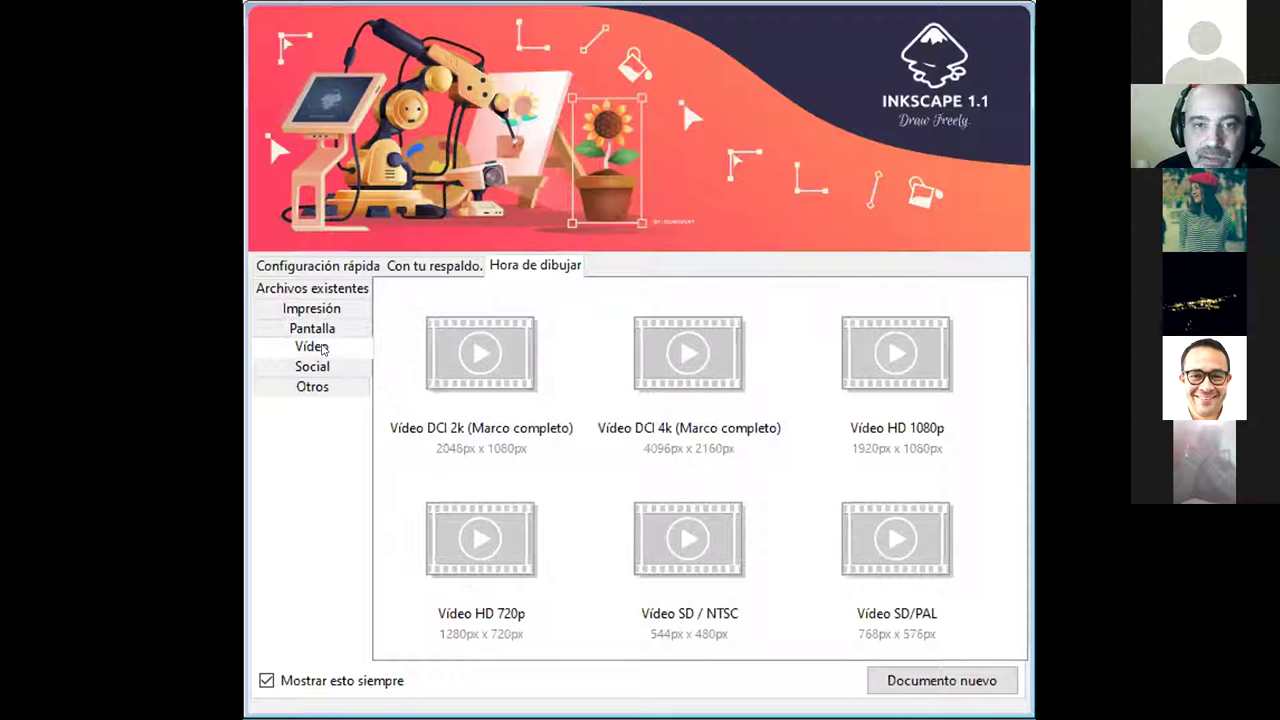
pyautogui.scroll(-1, 697, 441)
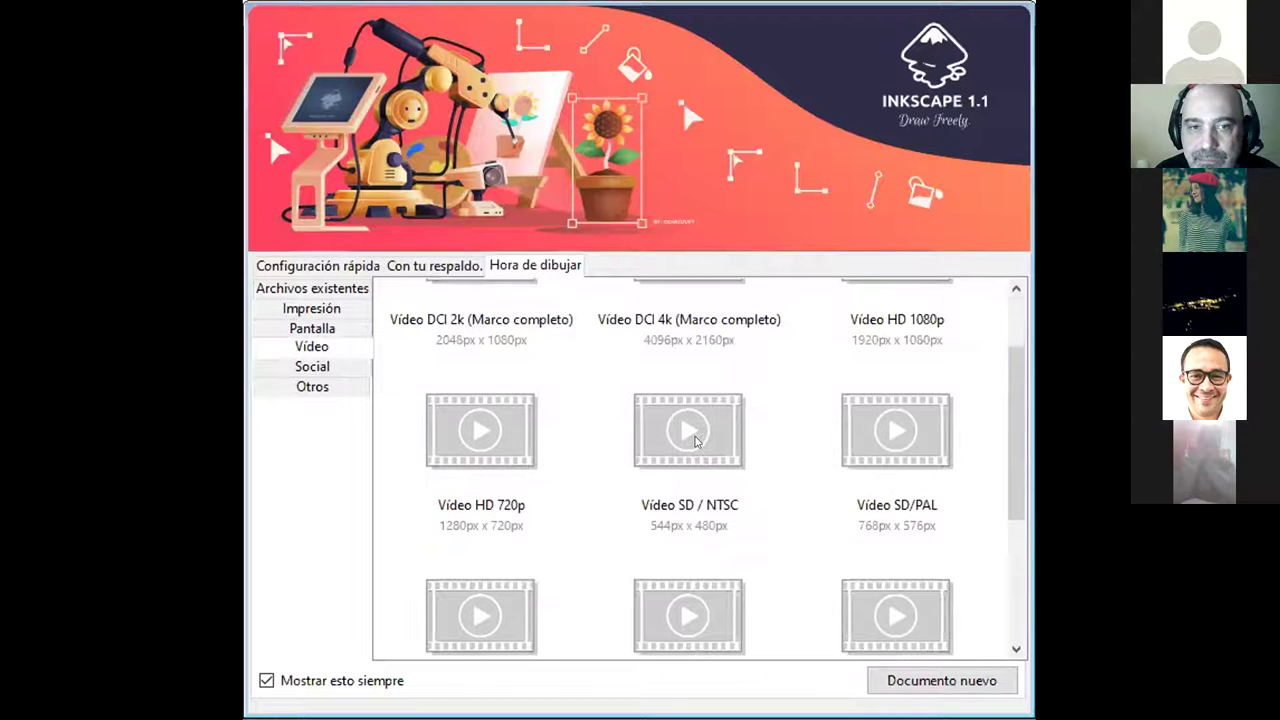
pyautogui.scroll(-2, 697, 441)
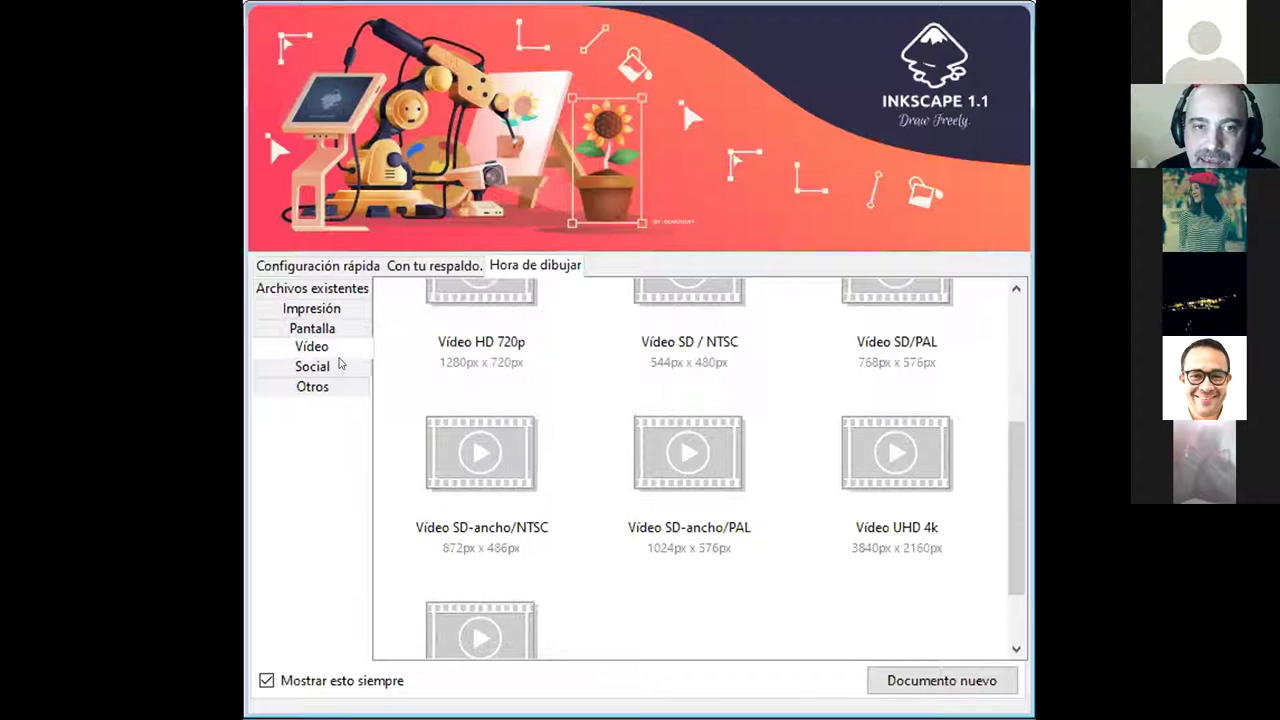
pyautogui.click(338, 366)
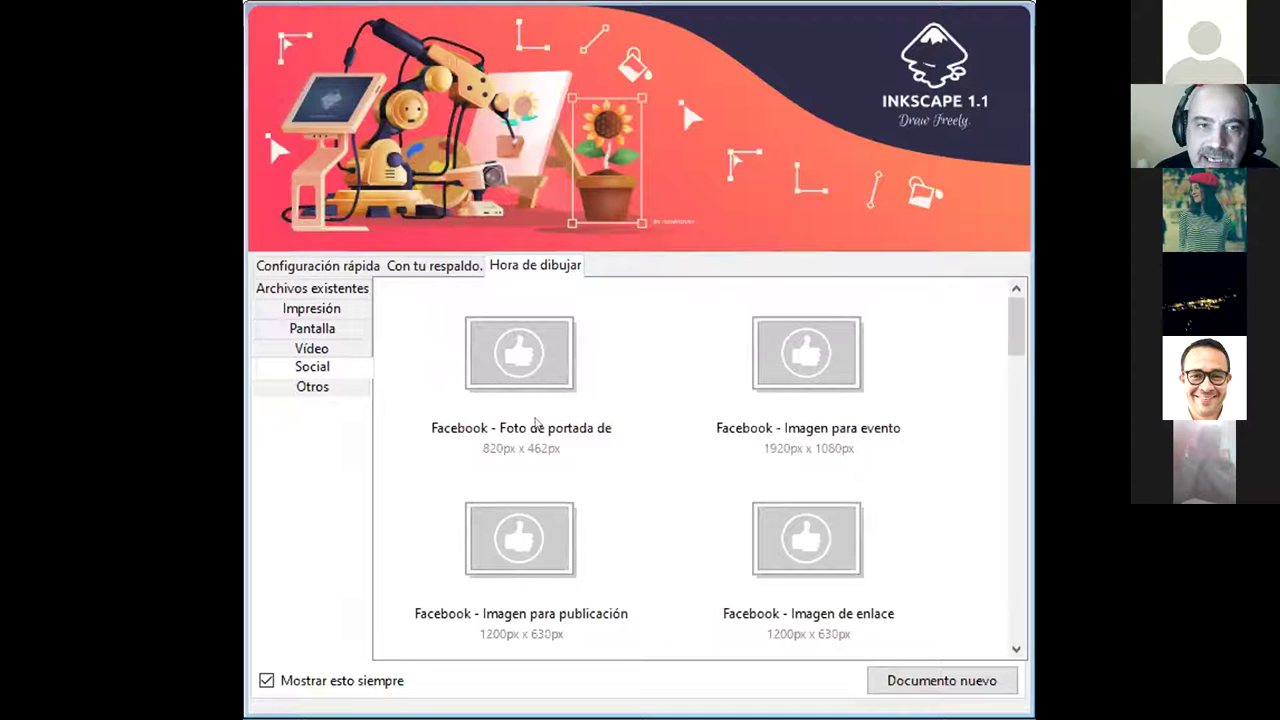
pyautogui.scroll(-4, 612, 422)
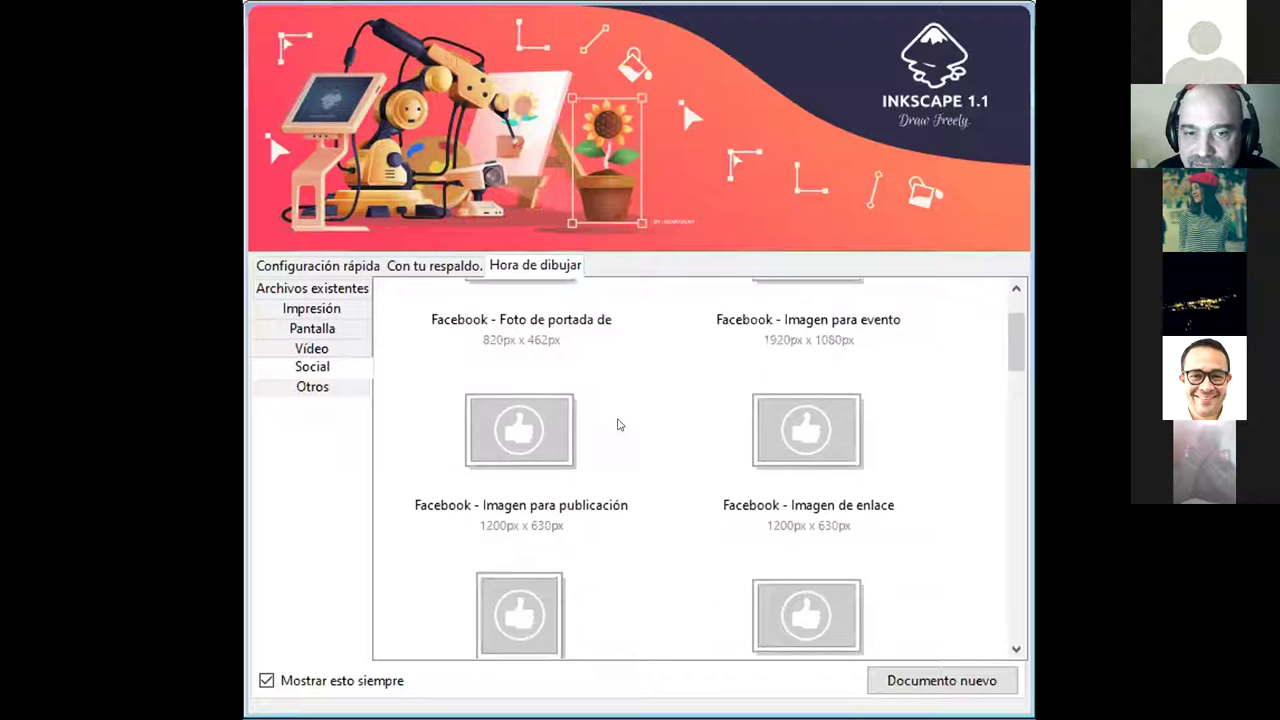
pyautogui.scroll(-5, 680, 530)
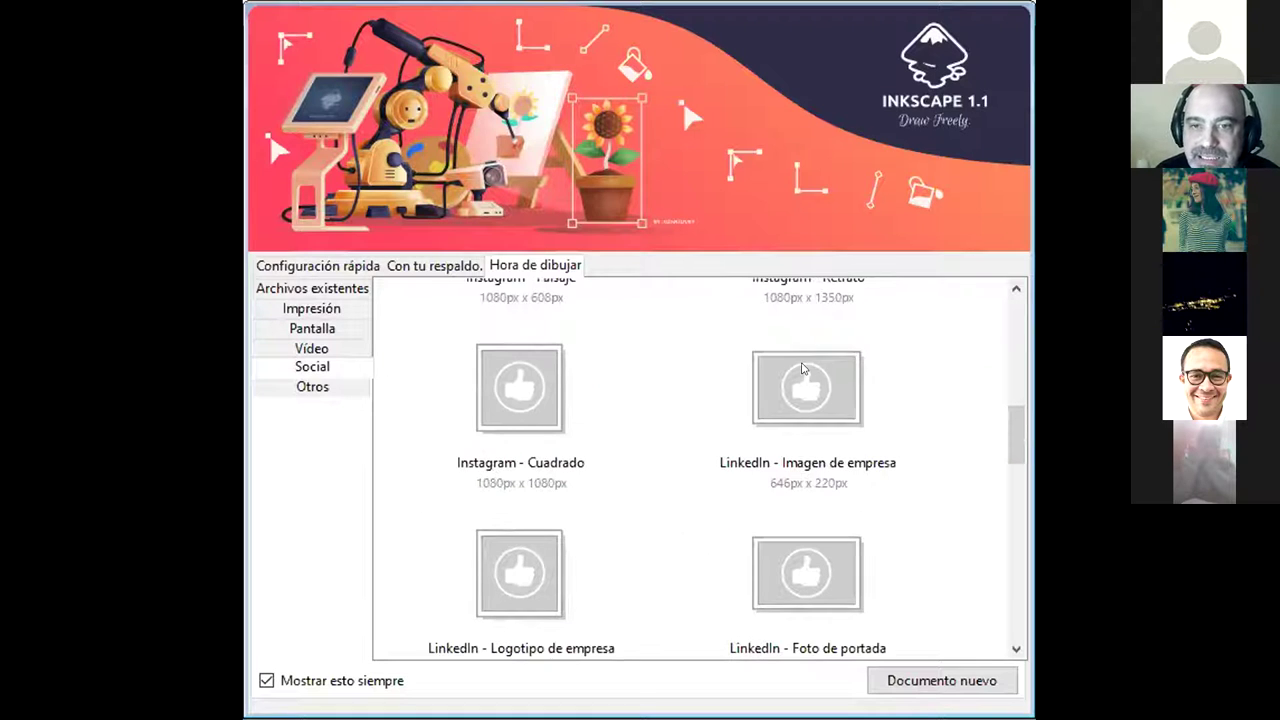
pyautogui.scroll(-10, 786, 510)
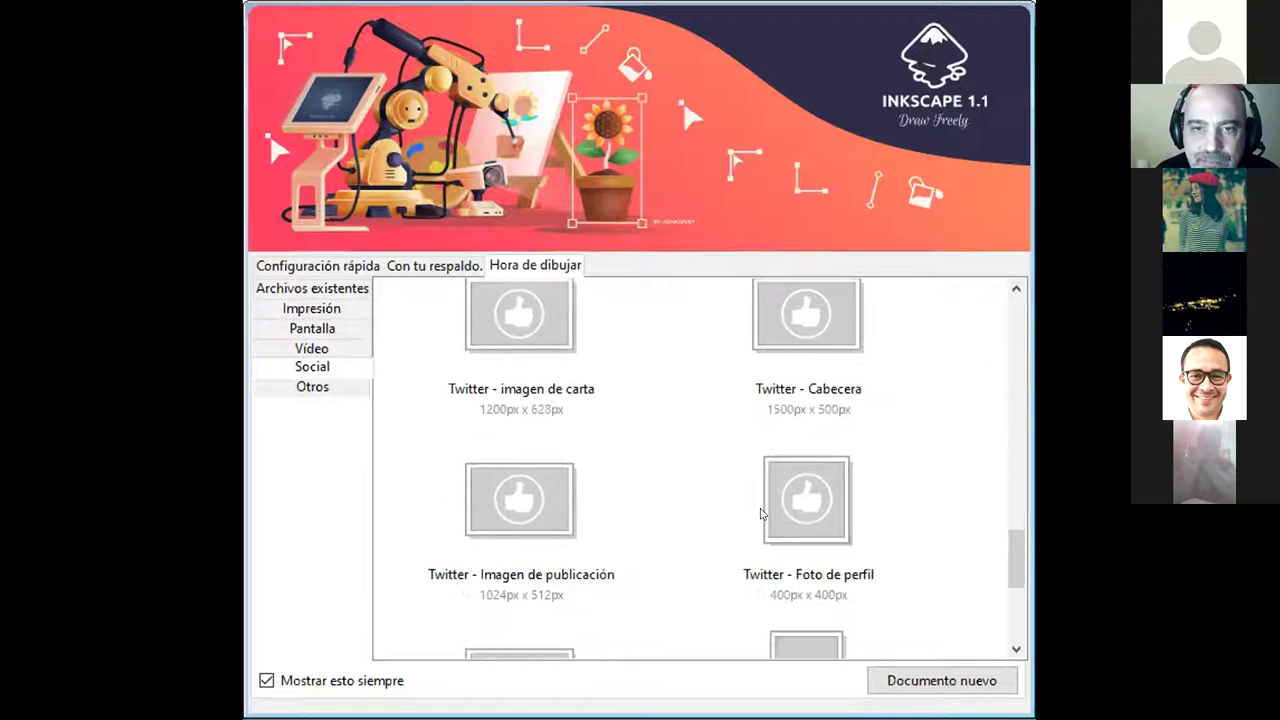
pyautogui.scroll(9, 620, 525)
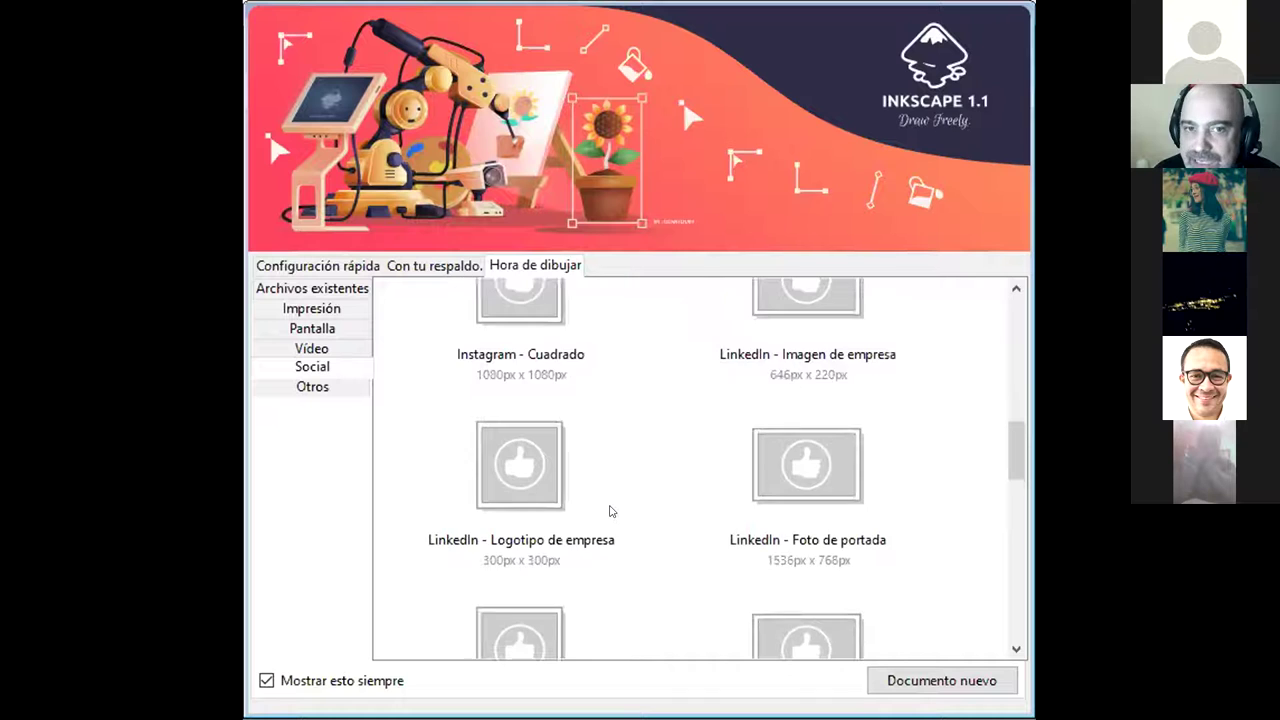
pyautogui.scroll(9, 611, 511)
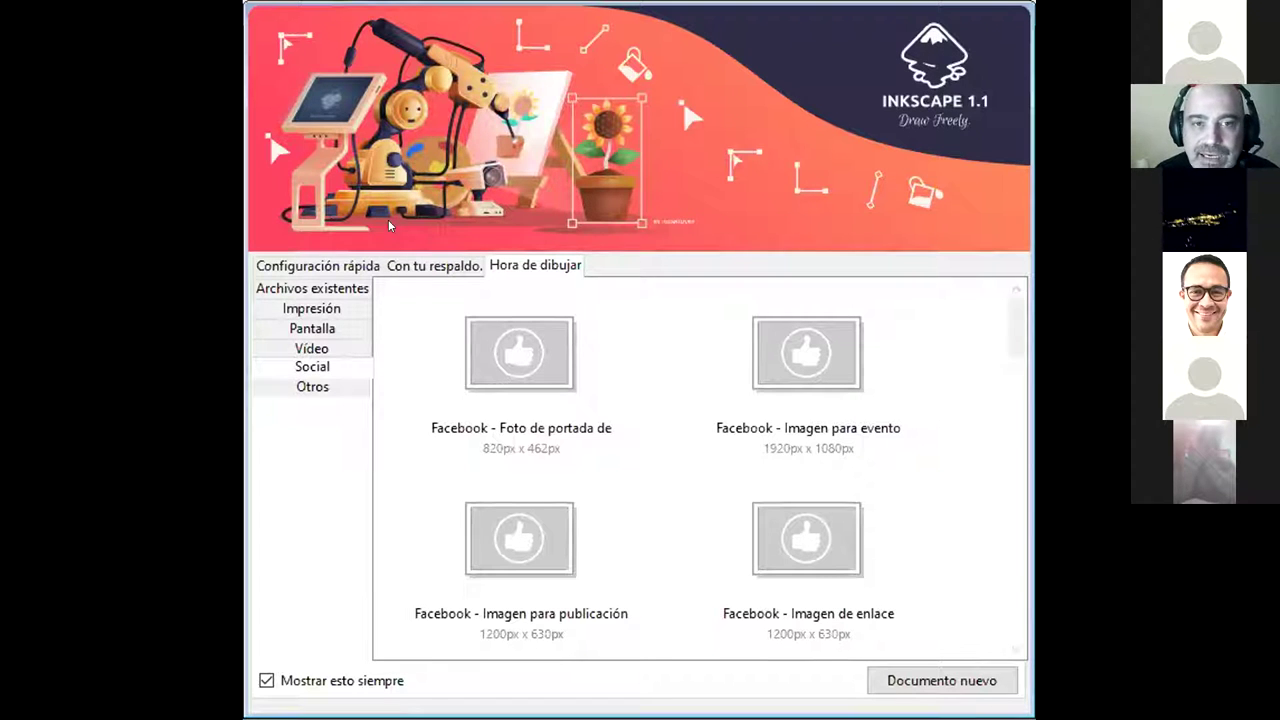
# Return to the Impresión templates and scroll up to A4 (210mm x 297mm)
pyautogui.click(350, 312)
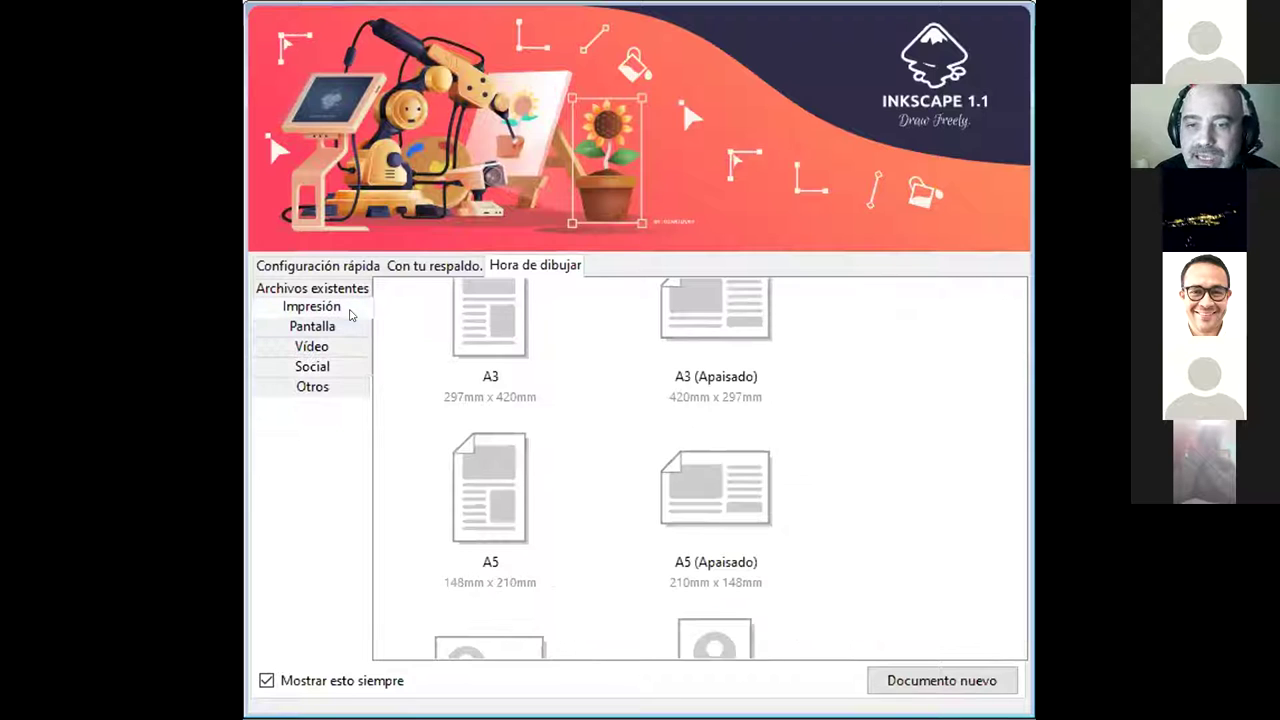
pyautogui.scroll(3, 765, 388)
pyautogui.scroll(3, 763, 383)
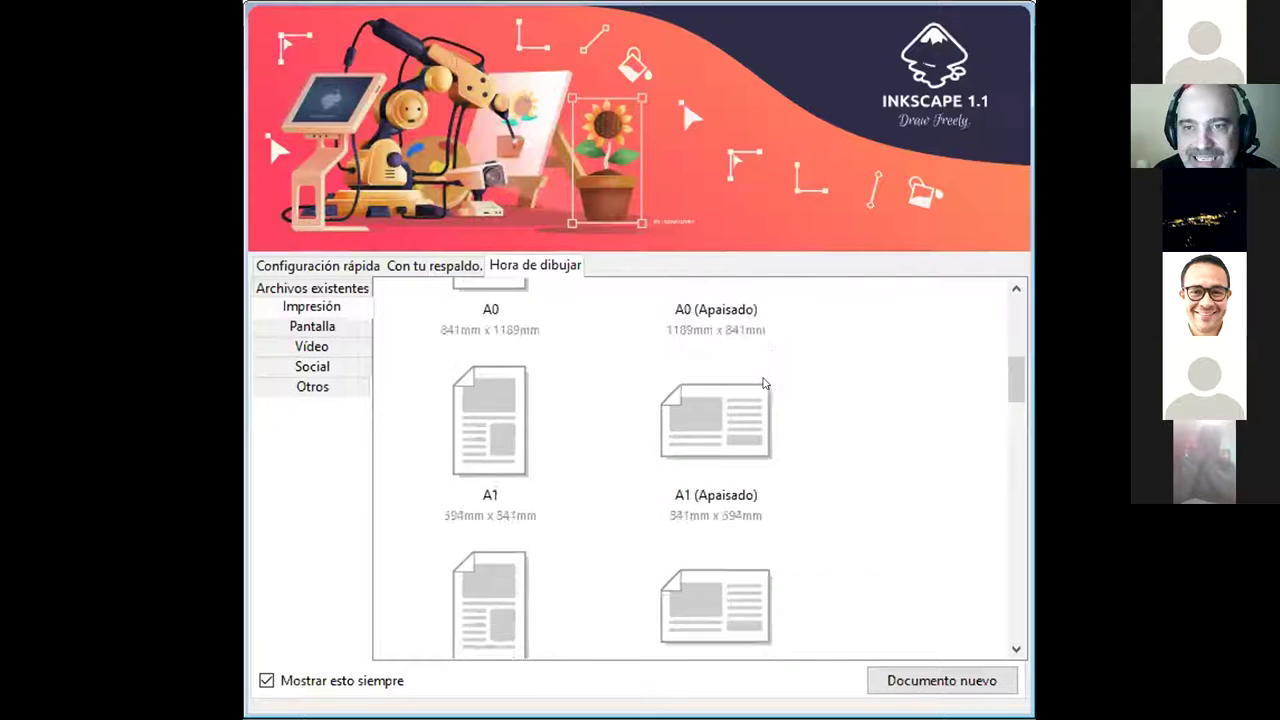
pyautogui.scroll(5, 763, 383)
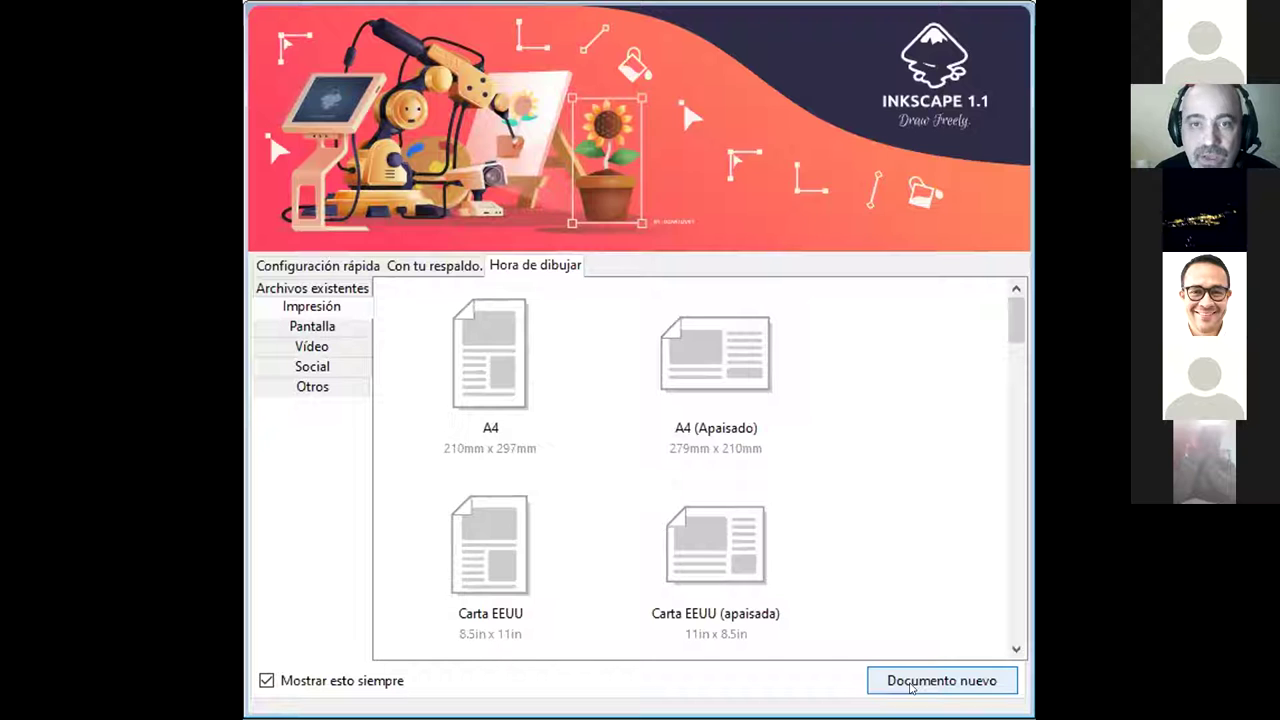
# Create a new blank document, Documento nuevo 1, from the welcome screen
pyautogui.click(911, 687)
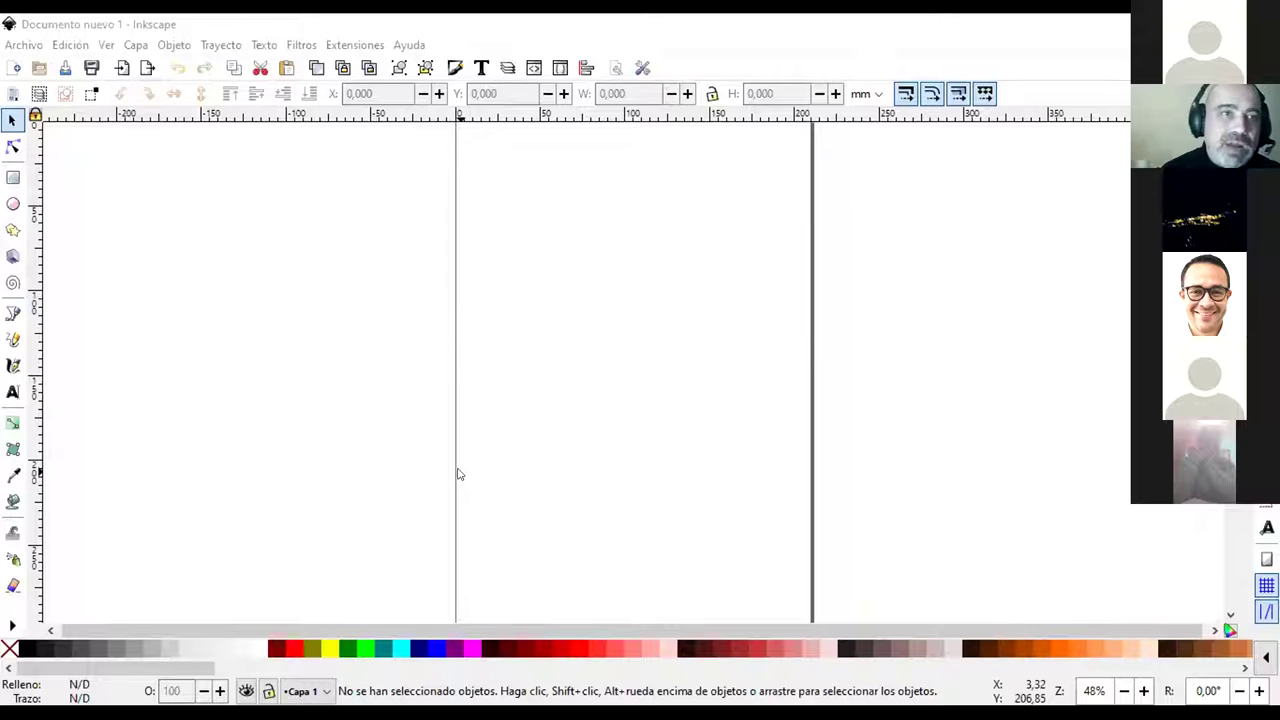
# Switch the interface to the Ancho (wide) layout from the Ver menu
pyautogui.click(106, 45)
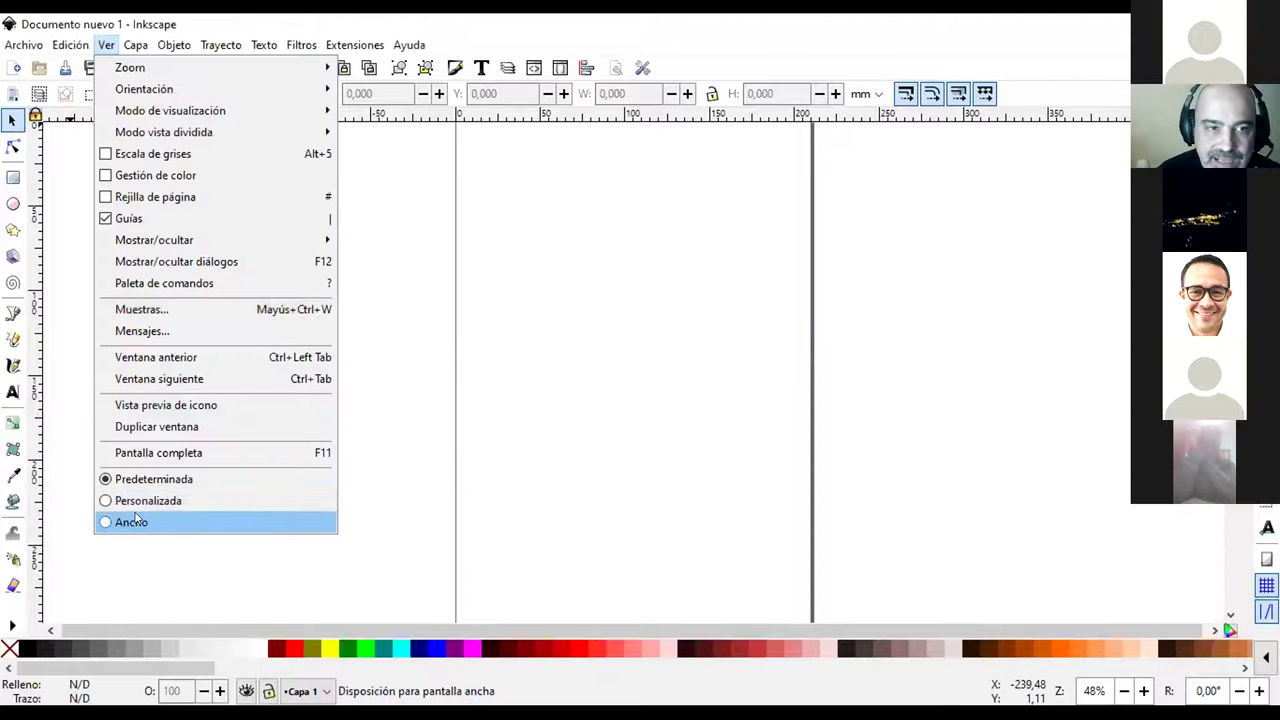
pyautogui.click(132, 519)
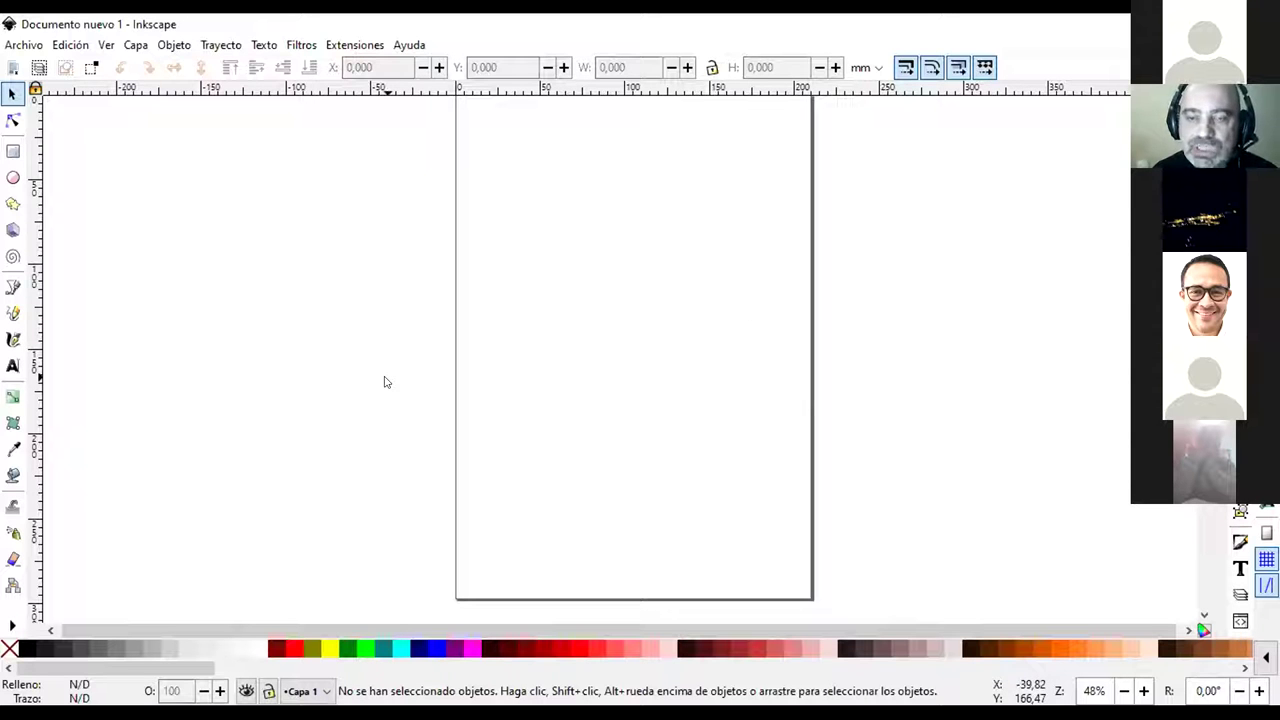
# Zoom out and back in, then pan so the whole blank A4 page is centered
pyautogui.scroll(-10, 617, 380)
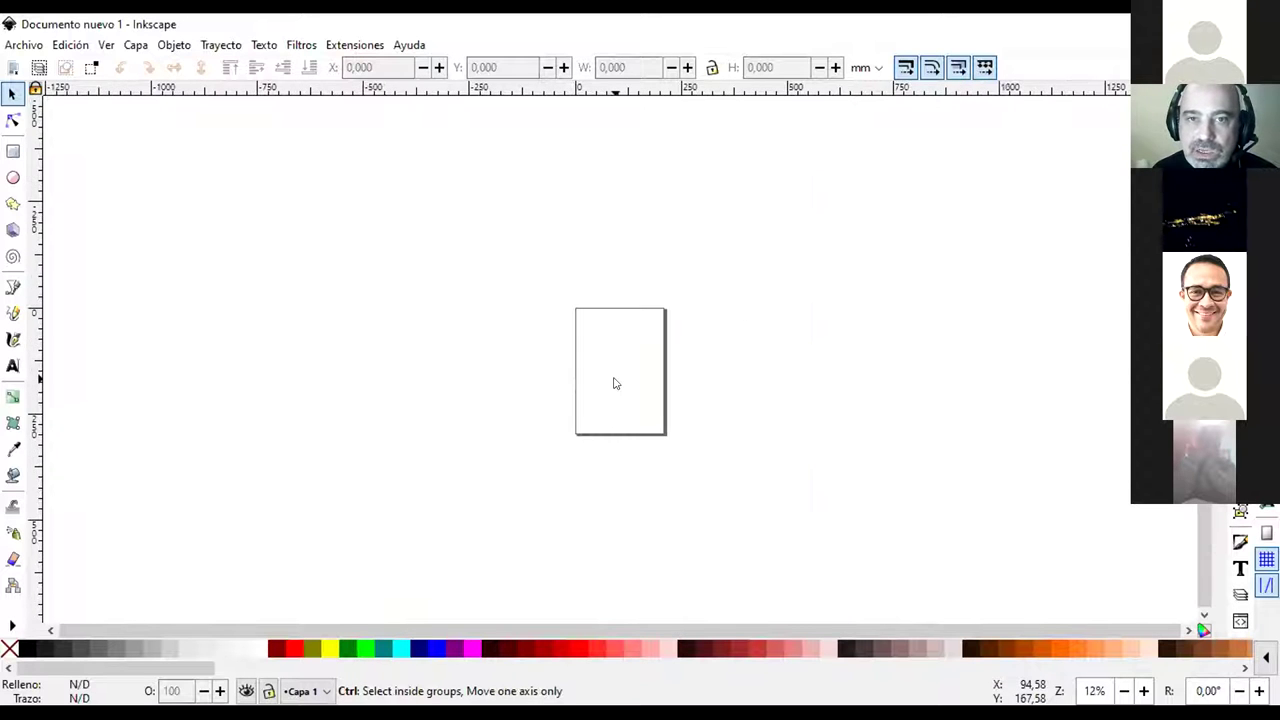
pyautogui.scroll(-1, 617, 380)
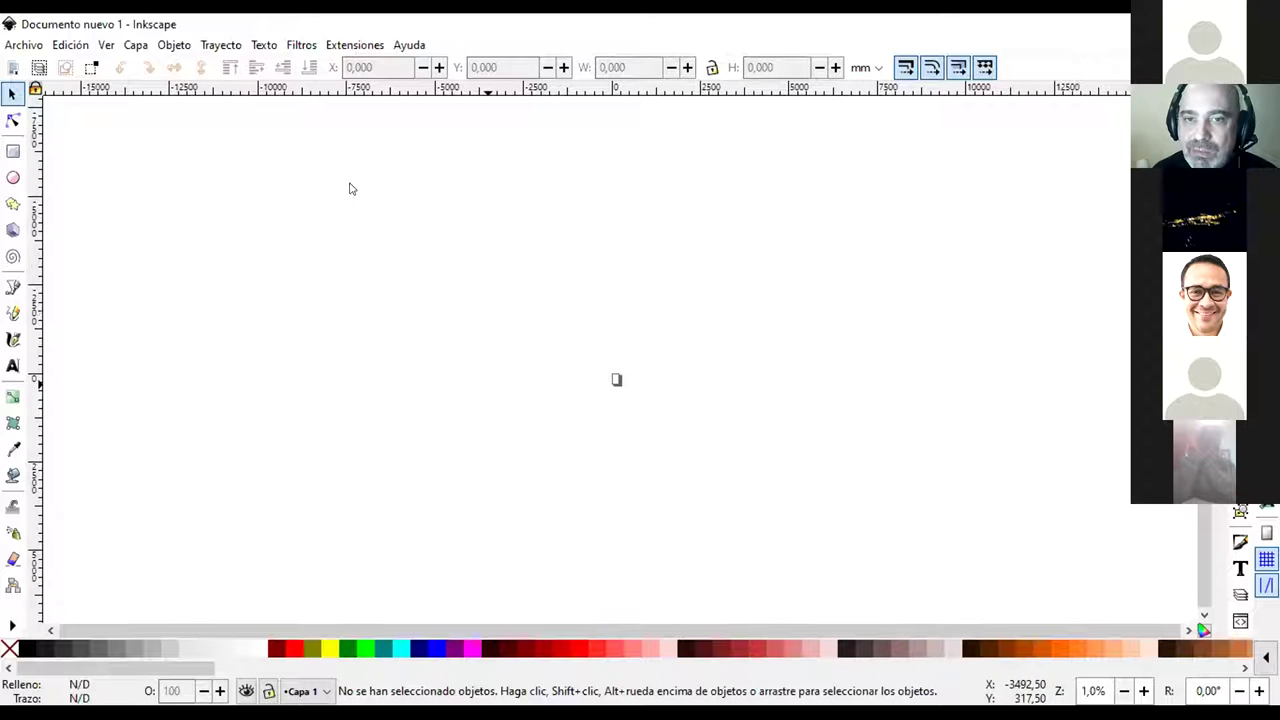
pyautogui.scroll(4, 575, 426)
pyautogui.scroll(4, 575, 426)
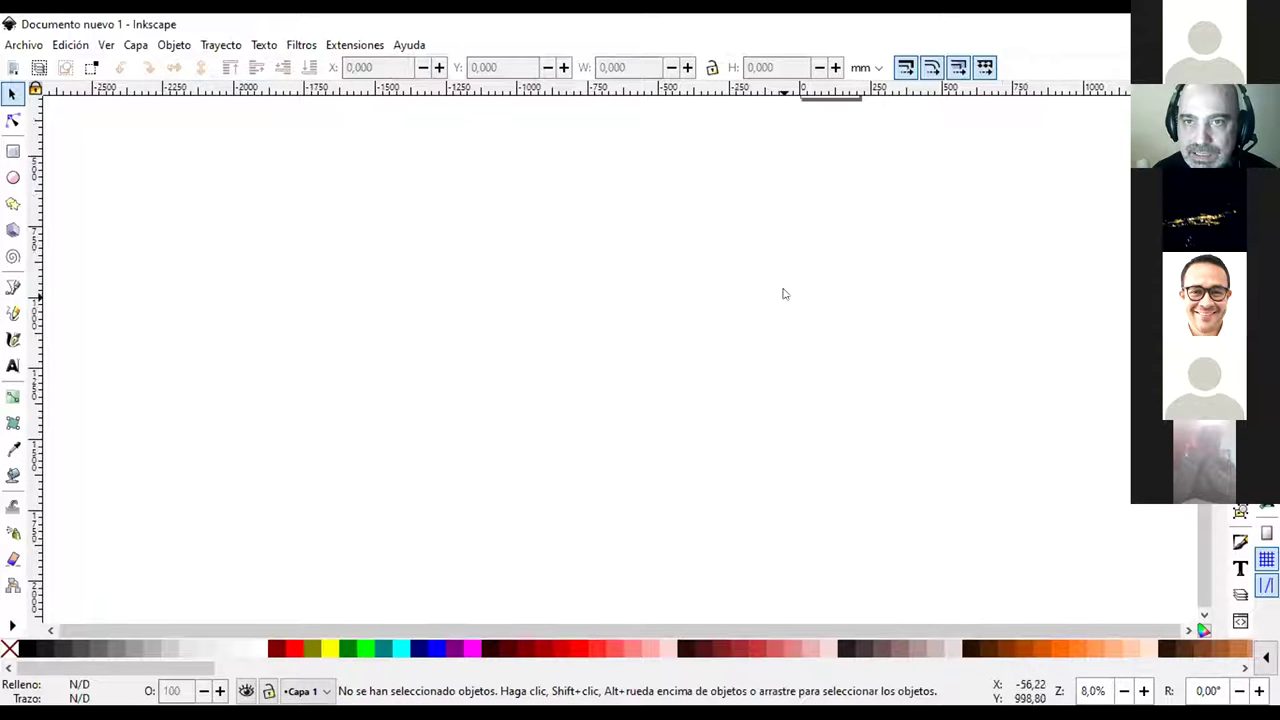
pyautogui.scroll(2, 857, 123)
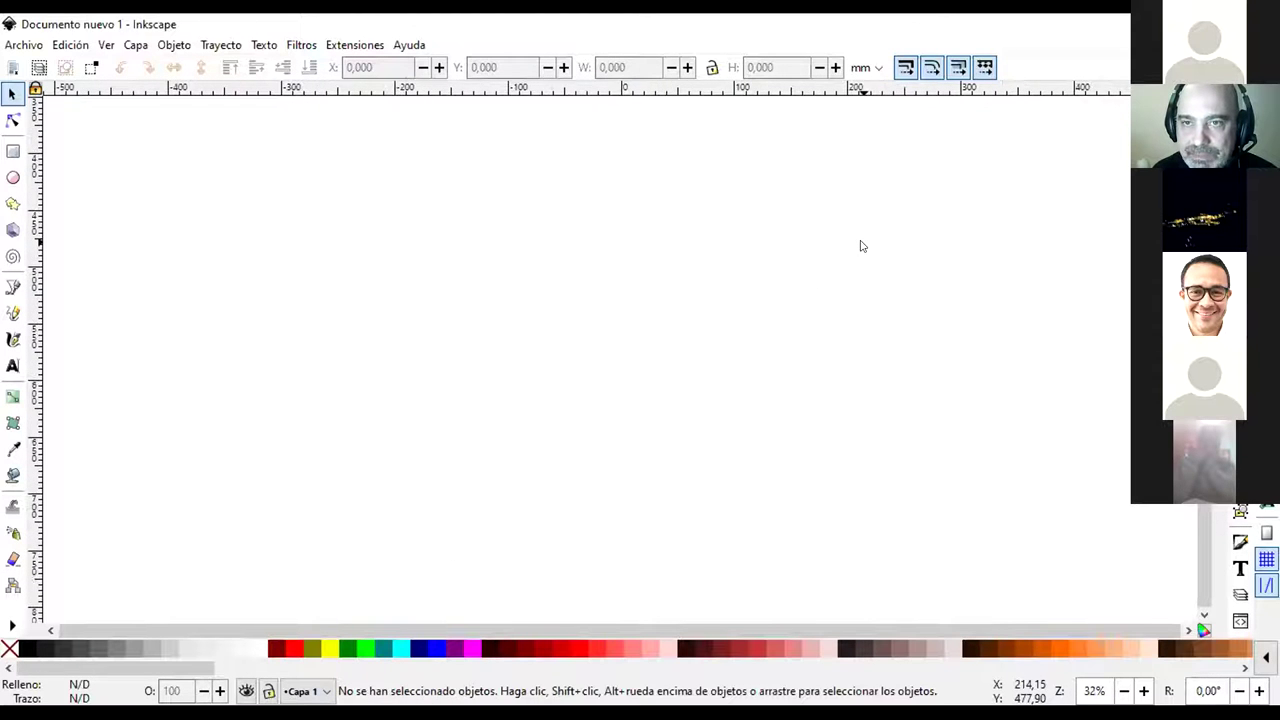
pyautogui.scroll(5, 857, 252)
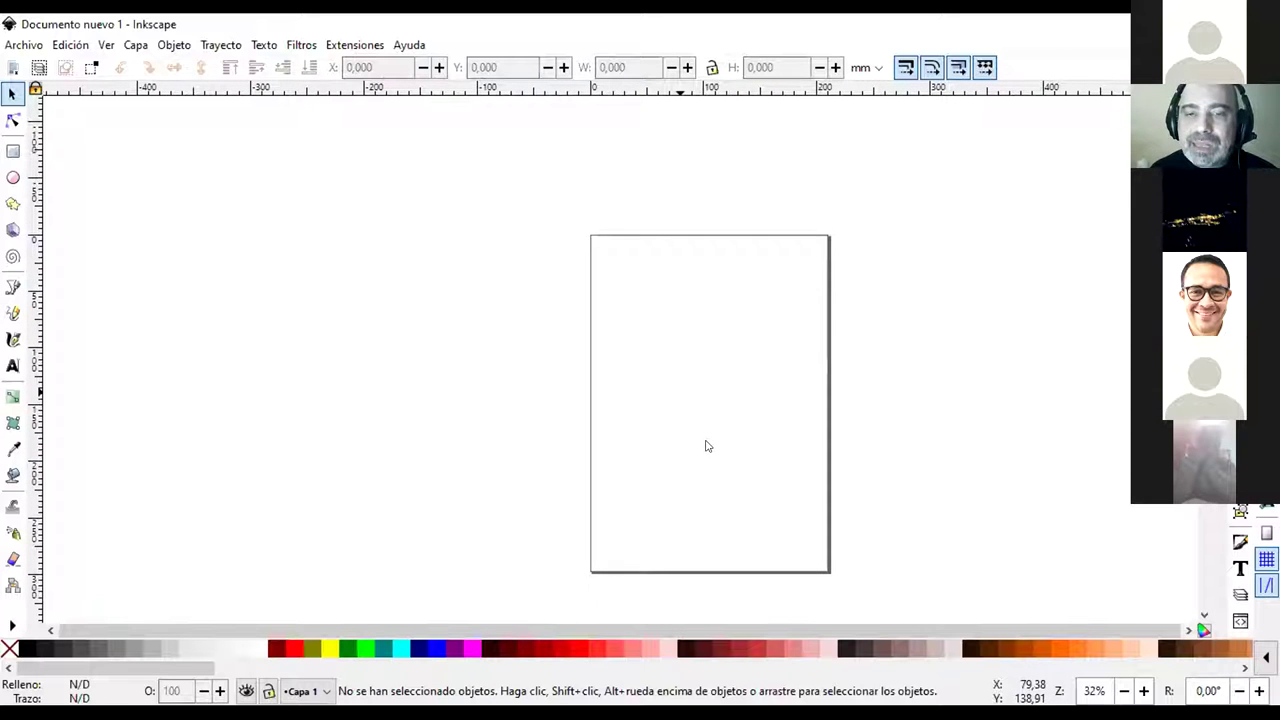
pyautogui.moveTo(703, 440); pyautogui.dragTo(624, 407)
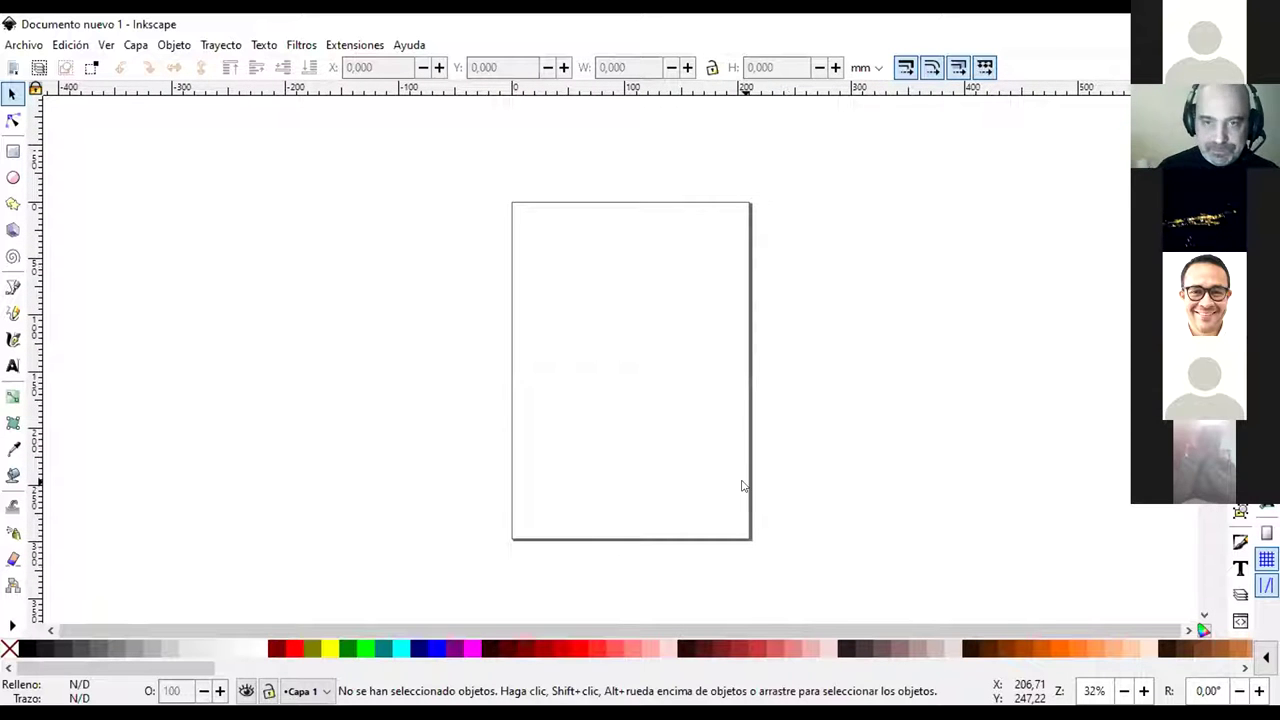
pyautogui.scroll(2, 698, 431)
pyautogui.scroll(-2, 698, 431)
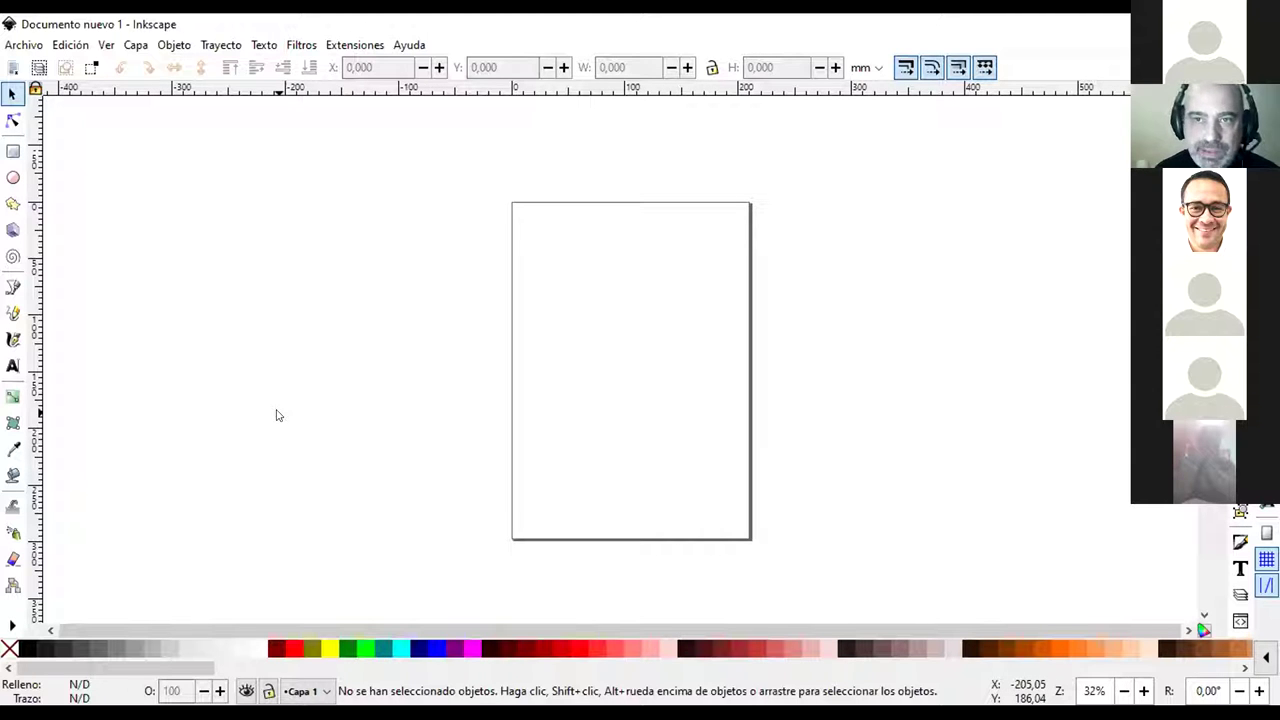
# Restore the Predeterminada (default) interface layout from the Ver menu
pyautogui.click(106, 48)
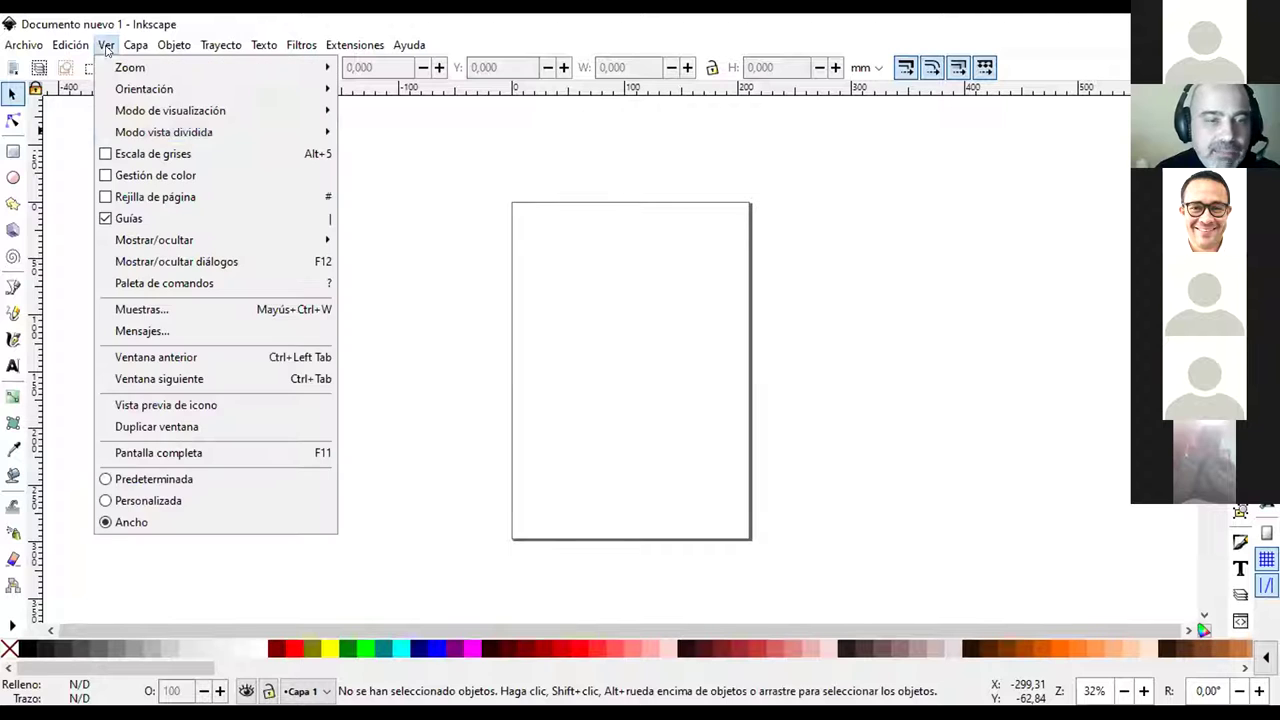
pyautogui.click(155, 479)
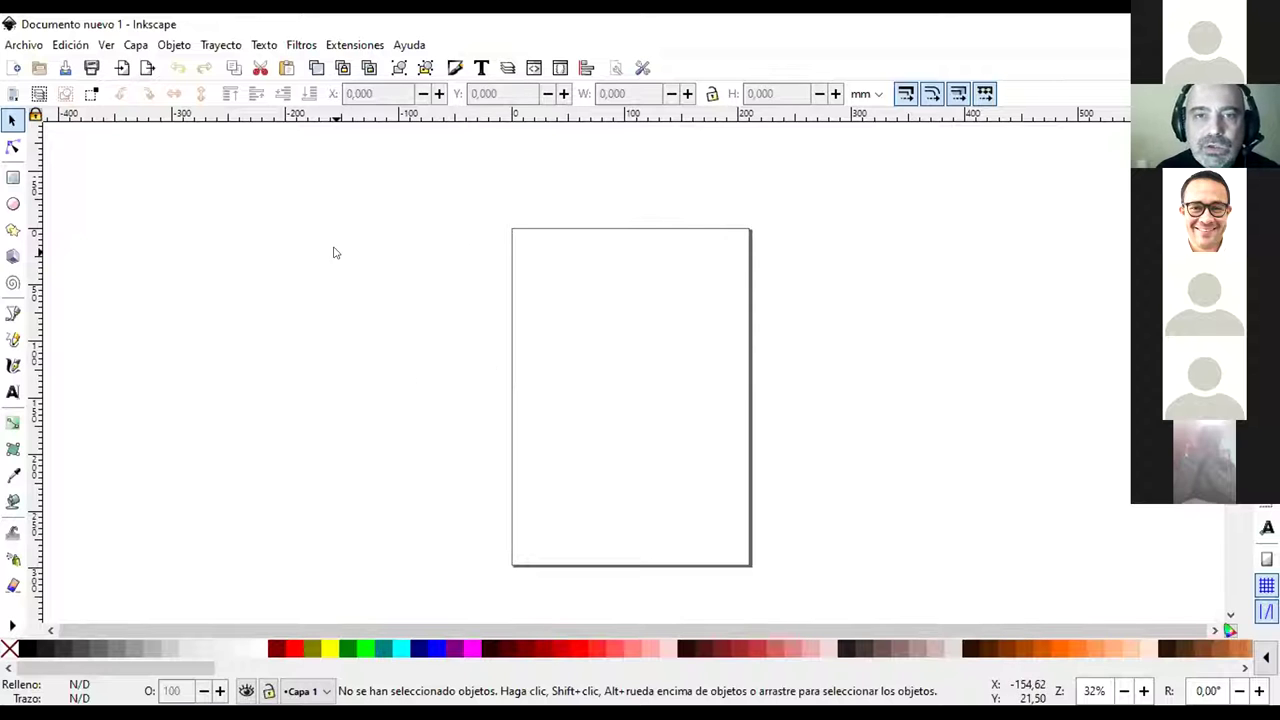
# Draw a rounded-corner rectangle of about 132 by 107 mm across the upper page
pyautogui.click(14, 180)
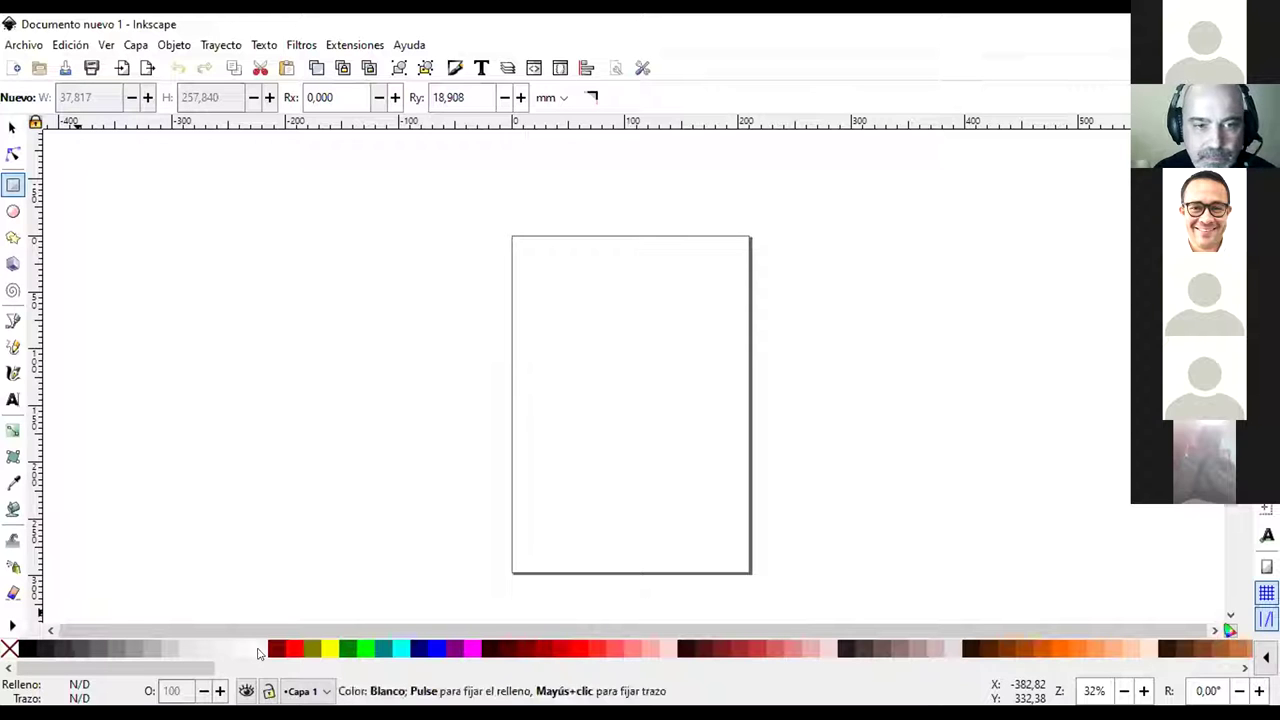
pyautogui.click(12, 186)
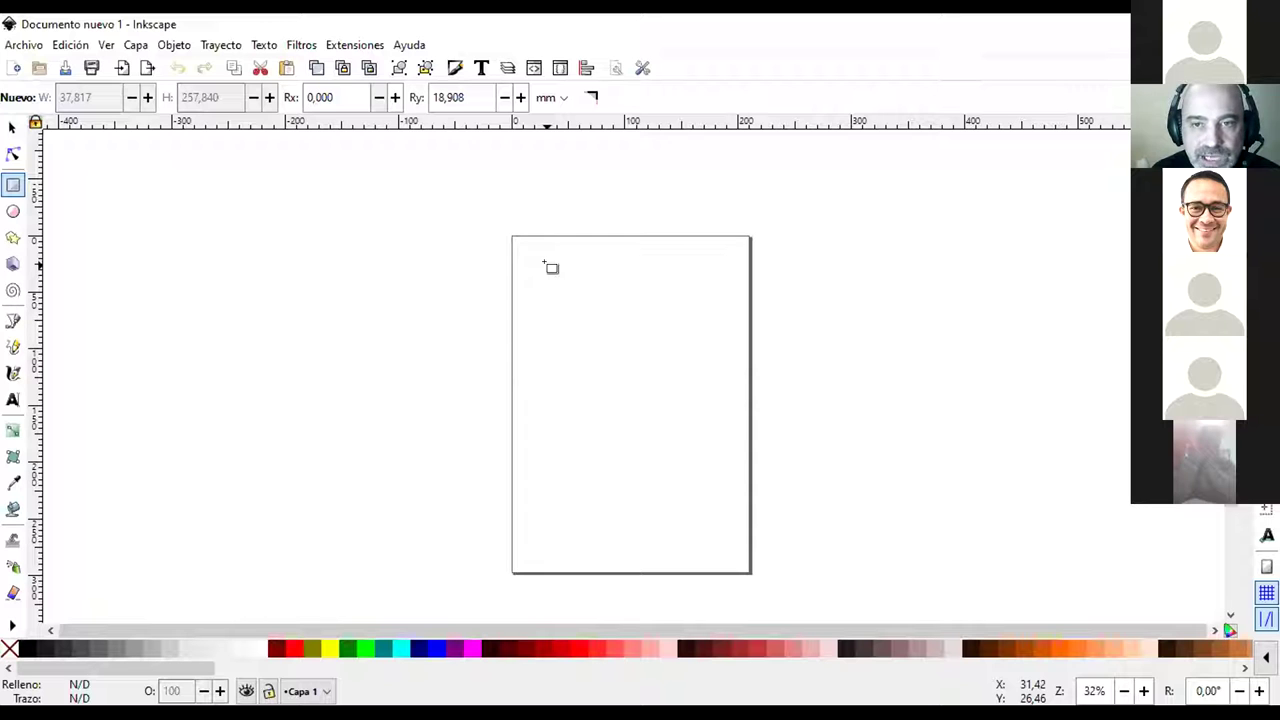
pyautogui.moveTo(547, 266)
pyautogui.mouseDown()
pyautogui.moveTo(566, 294)
pyautogui.moveTo(699, 383)
pyautogui.moveTo(557, 220)
pyautogui.moveTo(530, 210)
pyautogui.moveTo(436, 336)
pyautogui.moveTo(634, 398)
pyautogui.moveTo(775, 366)
pyautogui.moveTo(720, 451)
pyautogui.moveTo(486, 351)
pyautogui.moveTo(442, 387)
pyautogui.moveTo(731, 400)
pyautogui.moveTo(720, 404)
pyautogui.mouseUp()
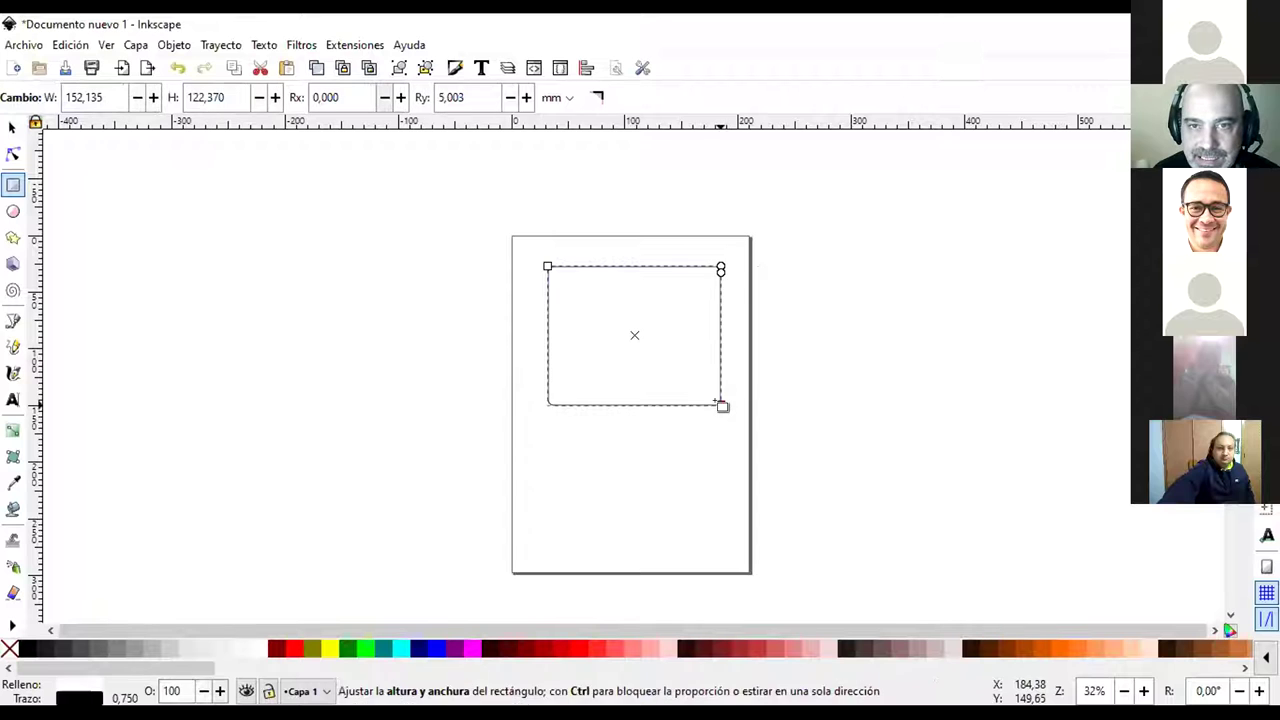
# Make the rectangle's corners square, then select it and move it up and left
pyautogui.moveTo(721, 271); pyautogui.dragTo(612, 267)
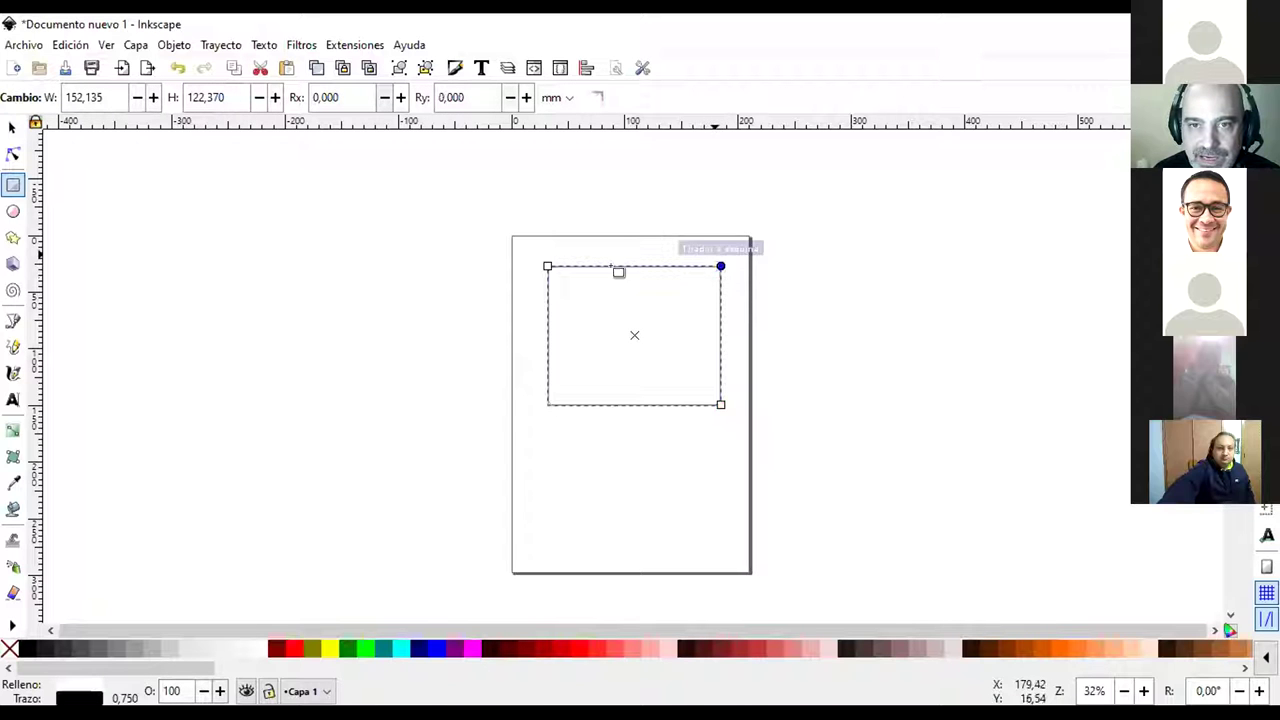
pyautogui.click(12, 128)
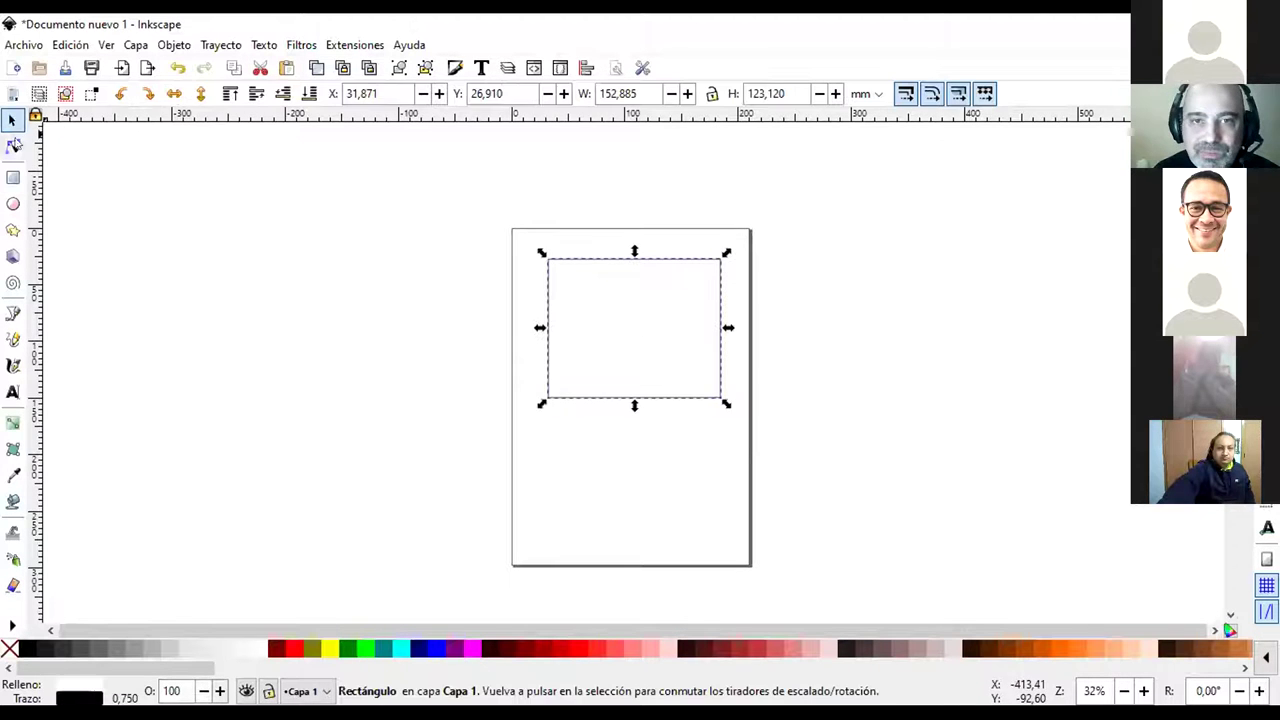
pyautogui.click(492, 502)
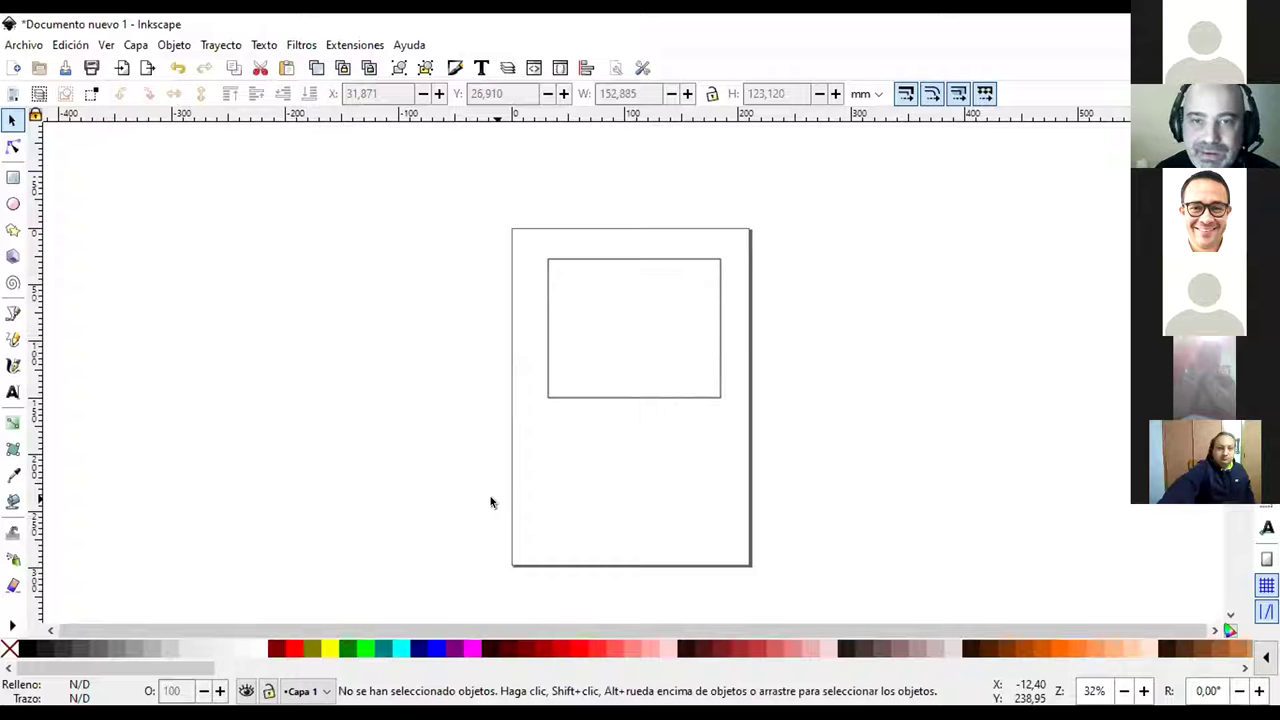
pyautogui.click(626, 397)
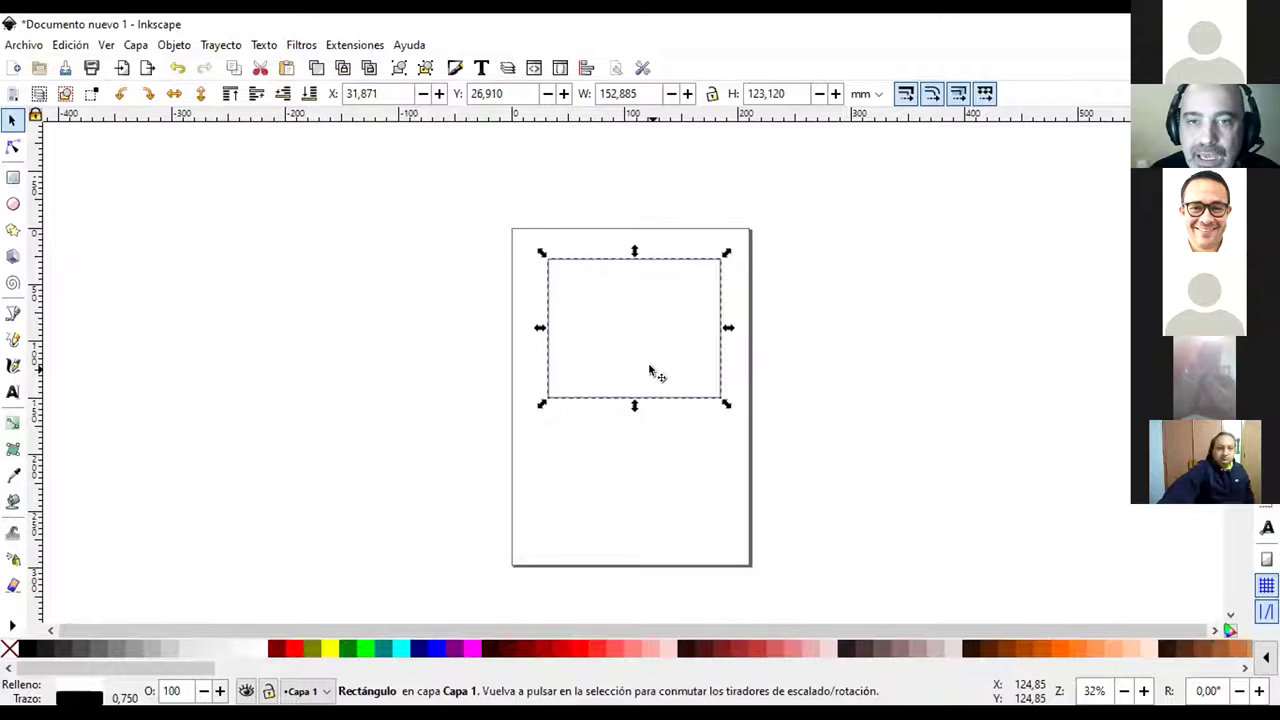
pyautogui.moveTo(662, 306)
pyautogui.mouseDown()
pyautogui.moveTo(614, 343)
pyautogui.moveTo(650, 296)
pyautogui.moveTo(777, 249)
pyautogui.moveTo(443, 231)
pyautogui.moveTo(648, 303)
pyautogui.moveTo(651, 354)
pyautogui.moveTo(631, 309)
pyautogui.moveTo(649, 305)
pyautogui.mouseUp()
# Replace the rectangle with a wide one near the page top and a tall 79.375 x 141.387 mm one beside the page
pyautogui.press('Delete')
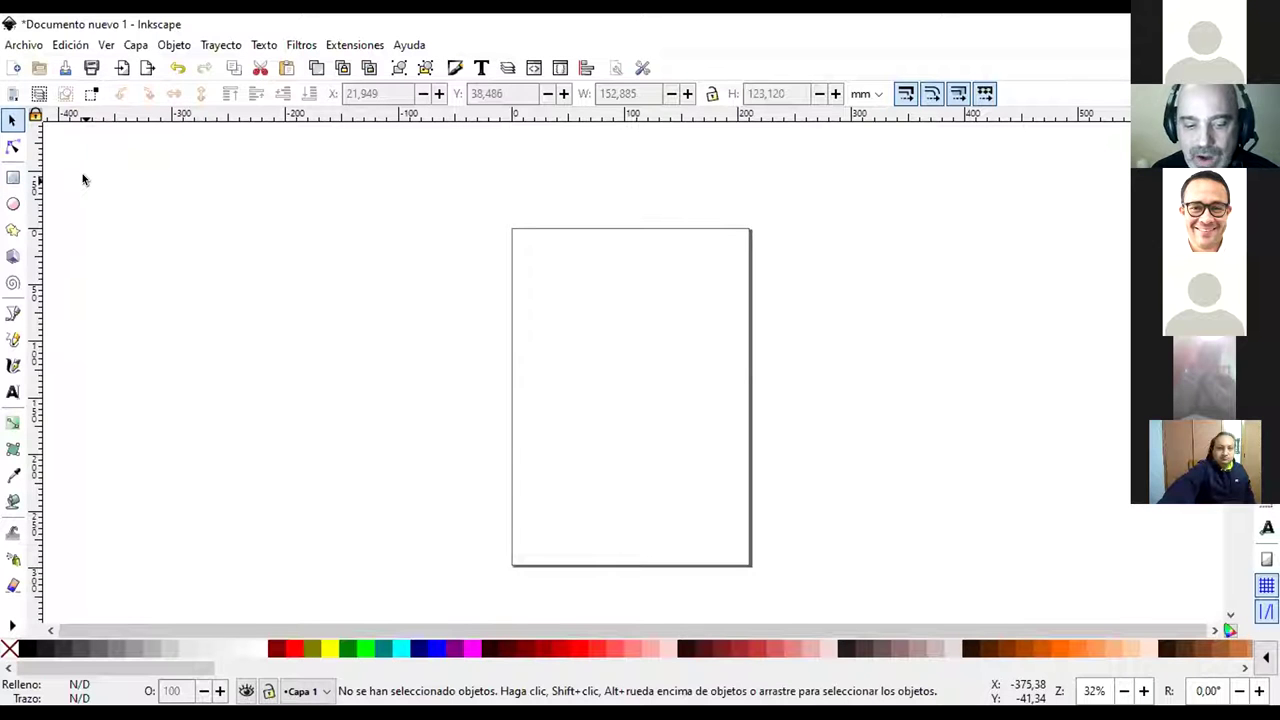
pyautogui.press('r')
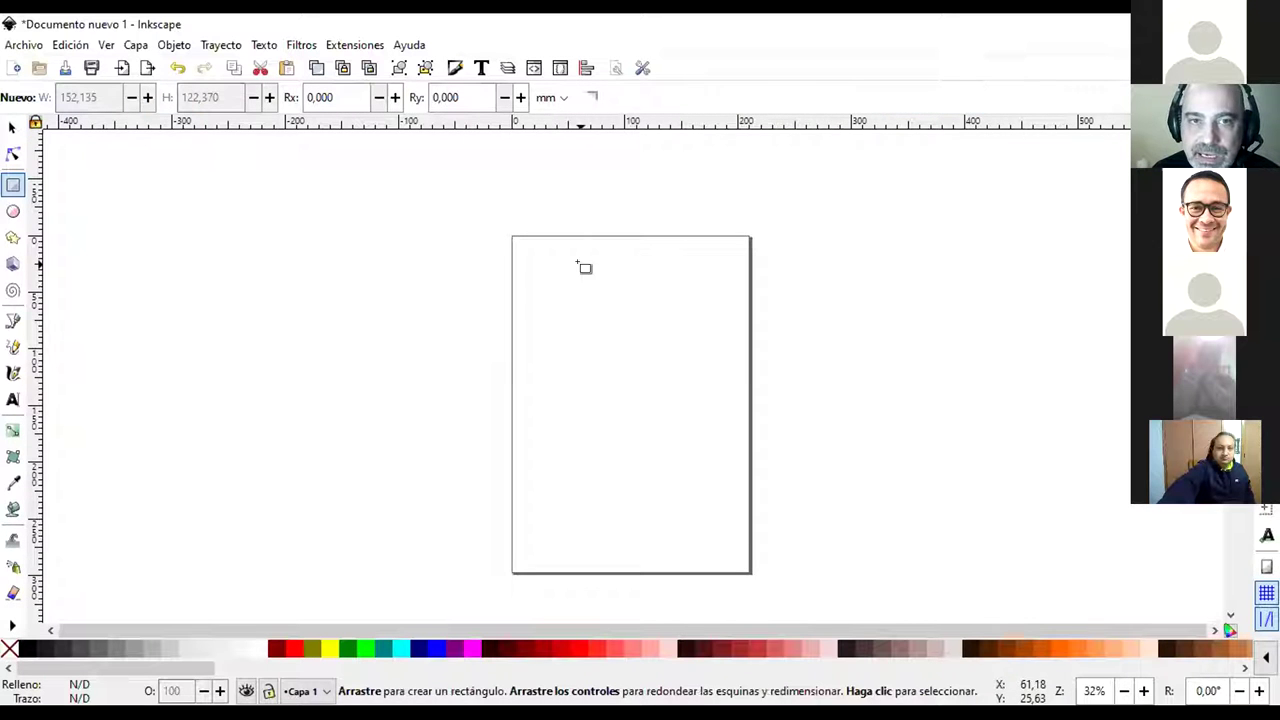
pyautogui.moveTo(529, 262); pyautogui.dragTo(690, 355)
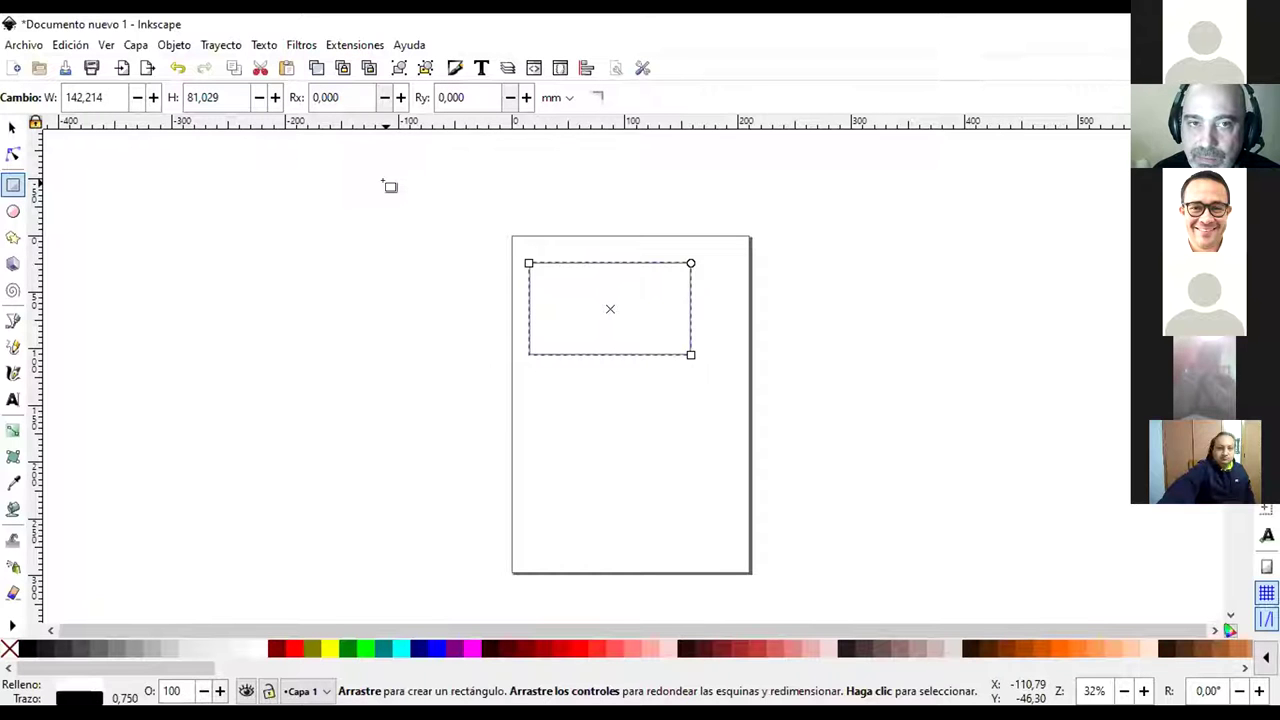
pyautogui.moveTo(388, 185); pyautogui.dragTo(478, 345)
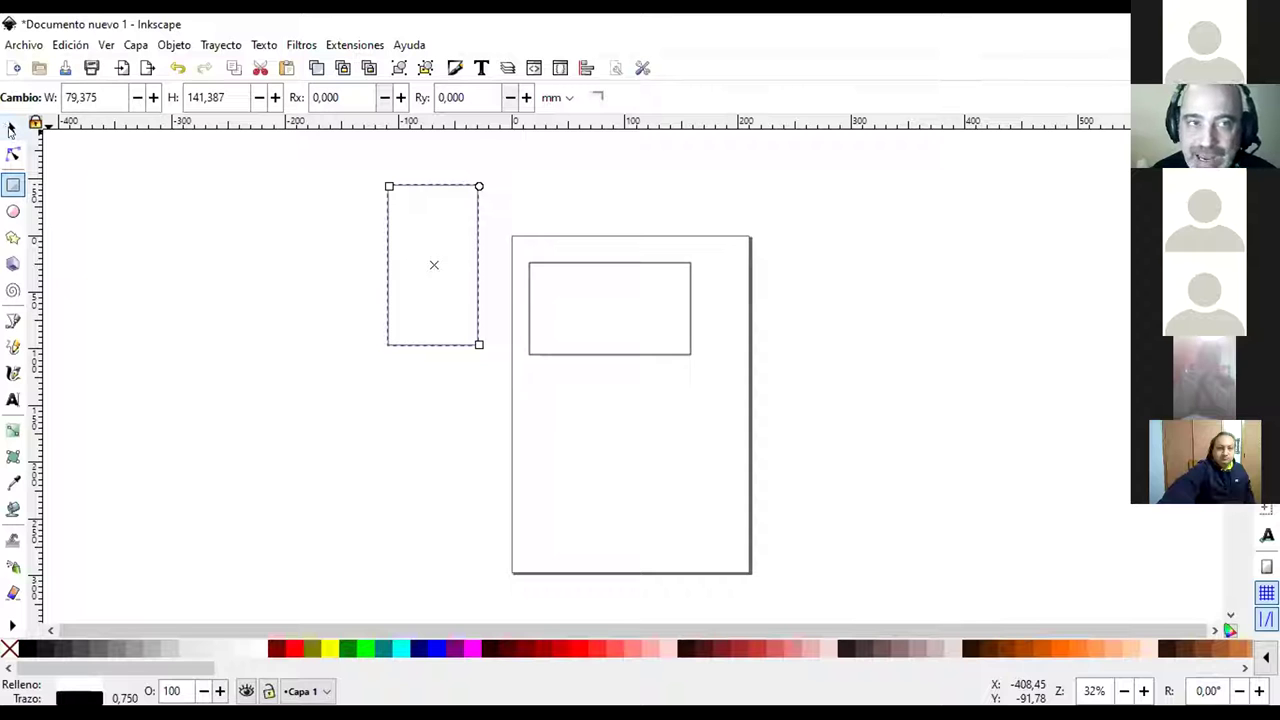
pyautogui.click(12, 128)
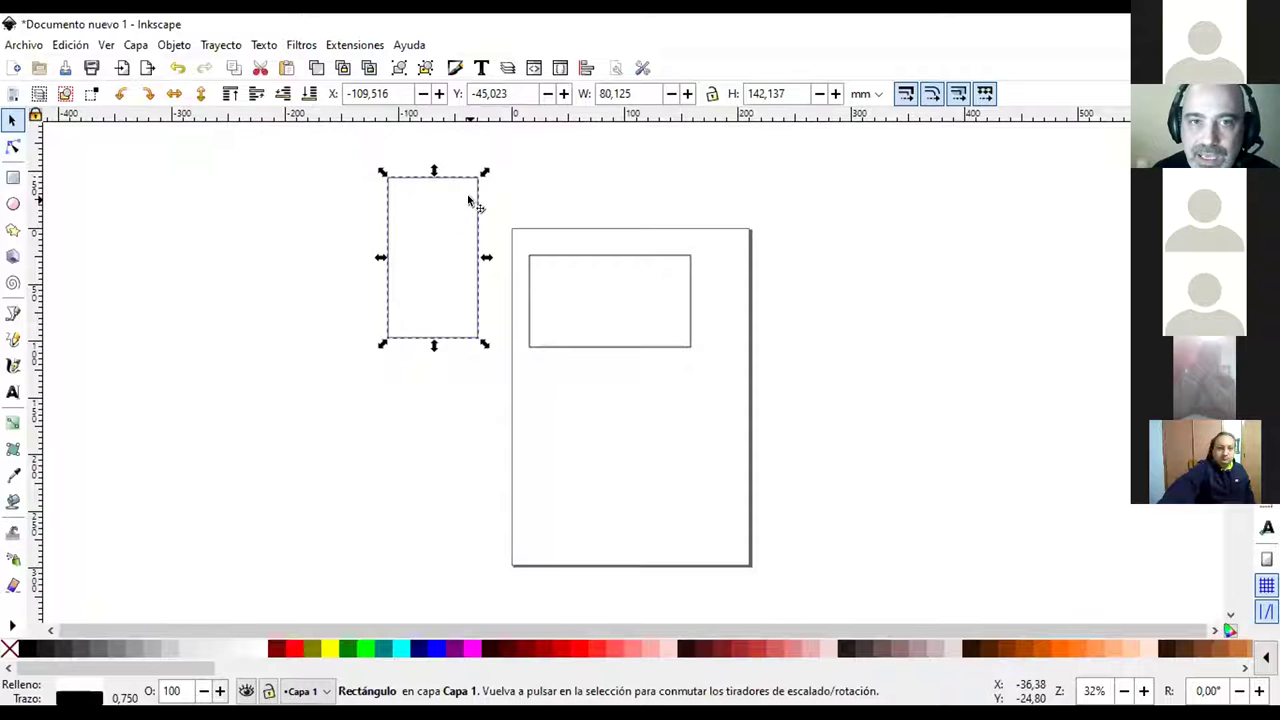
pyautogui.click(612, 277)
pyautogui.click(414, 224)
pyautogui.click(582, 272)
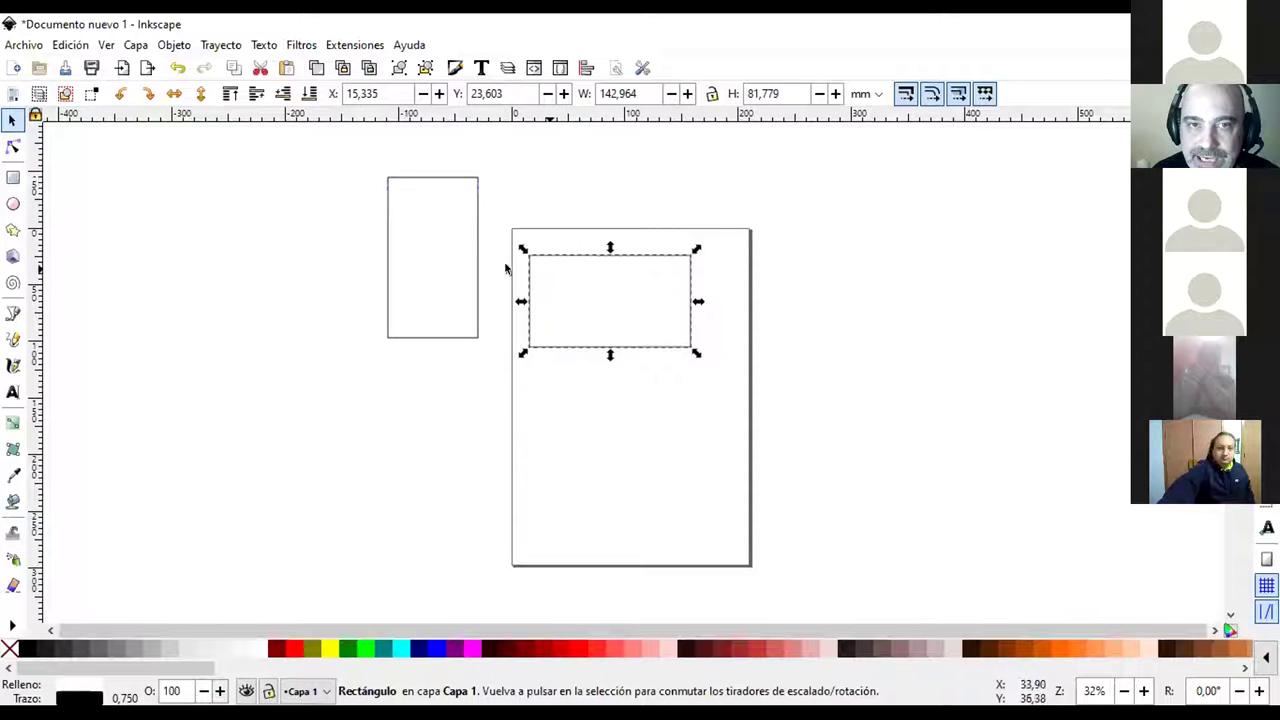
pyautogui.click(432, 241)
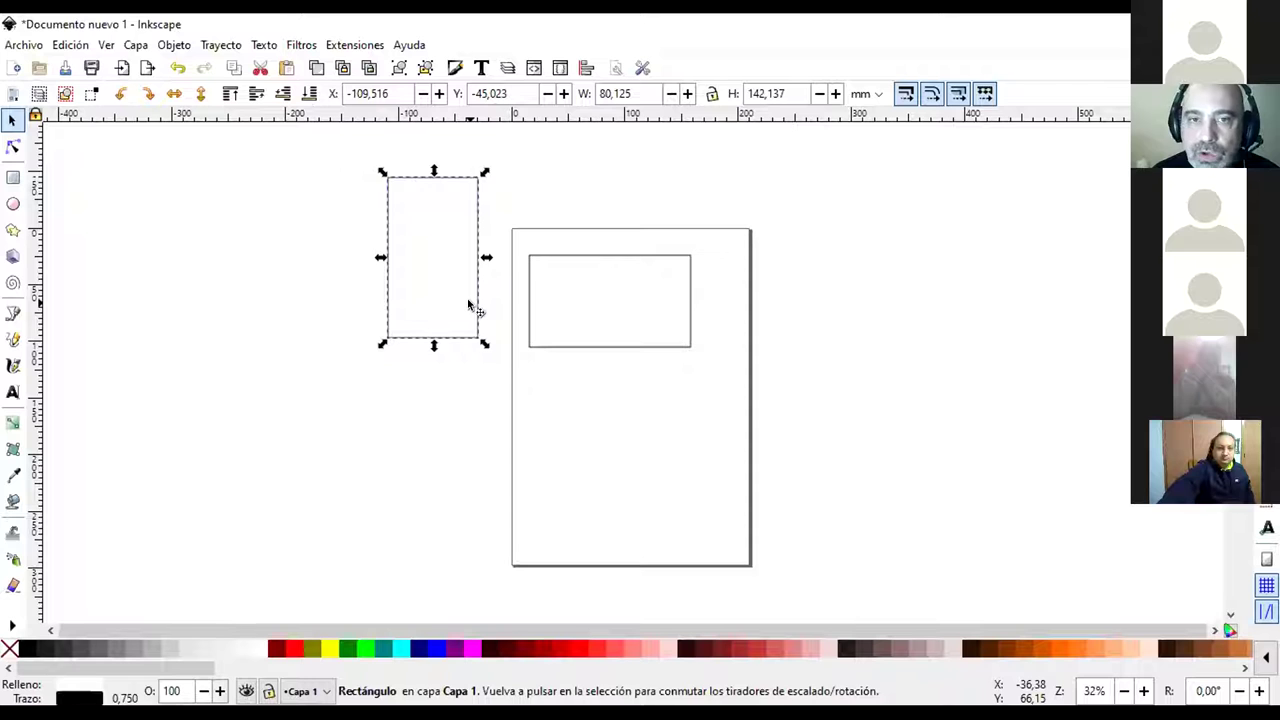
pyautogui.click(498, 386)
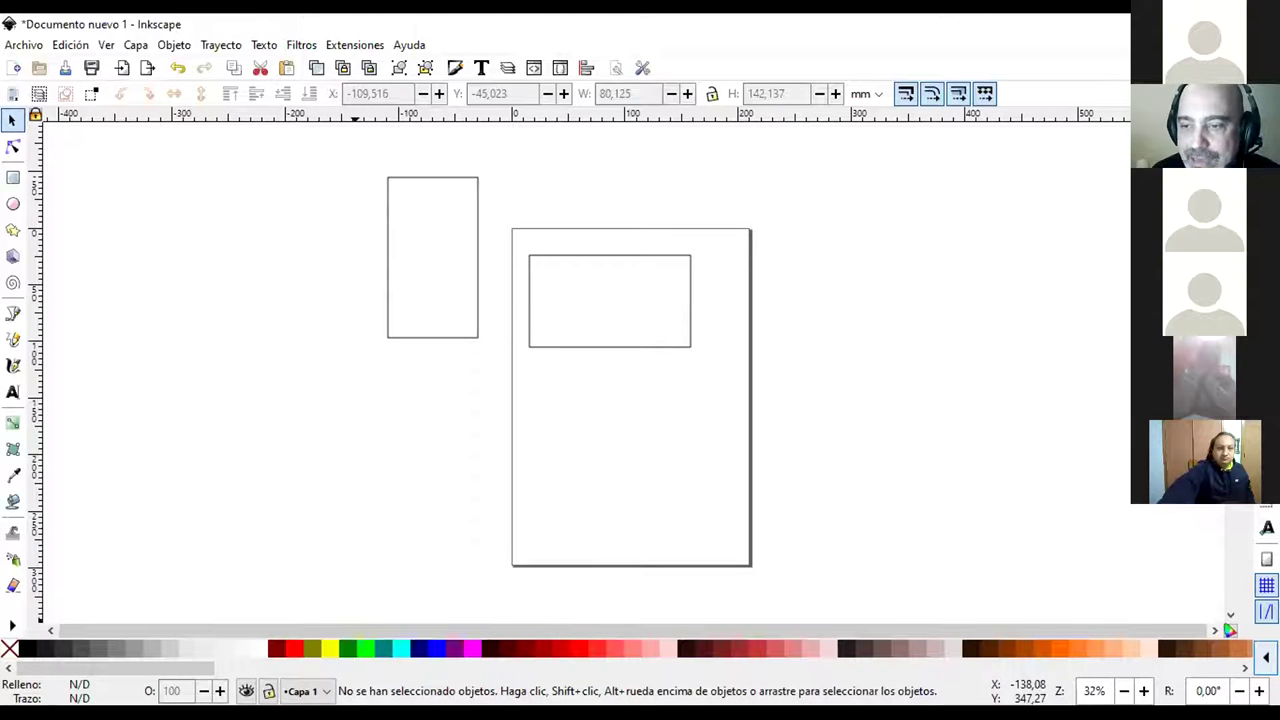
pyautogui.click(1266, 657)
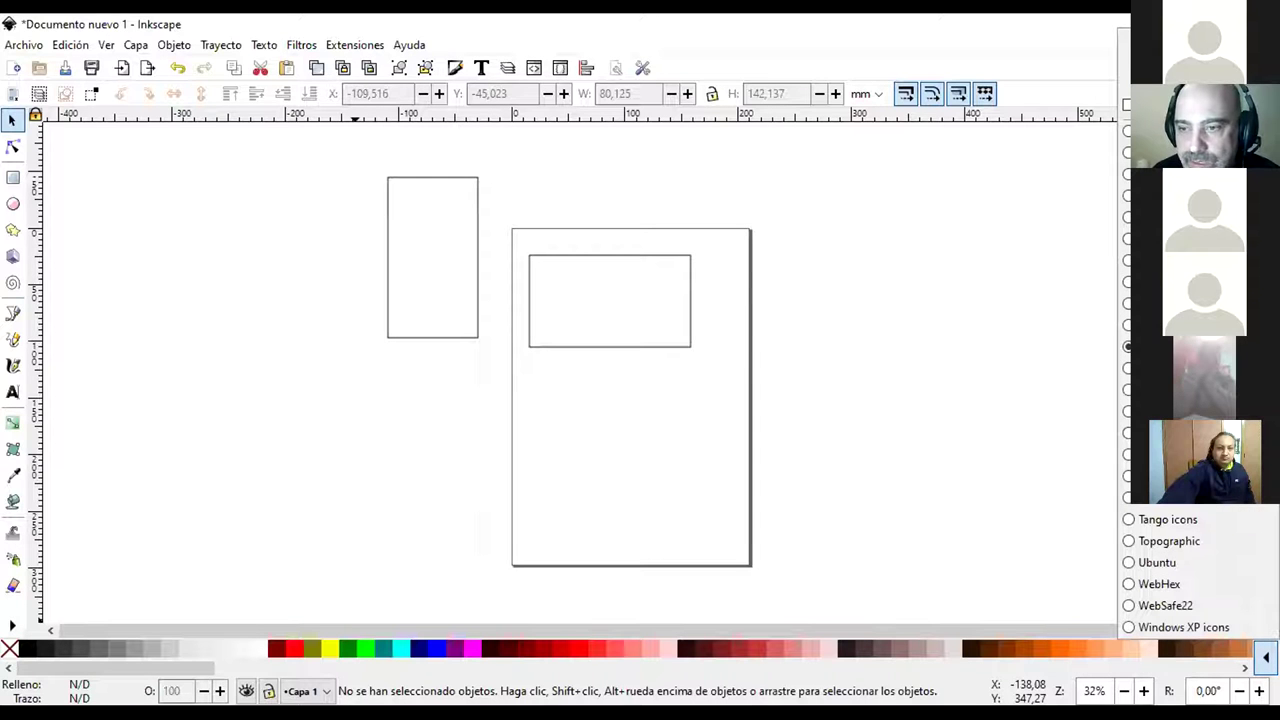
pyautogui.click(1231, 618)
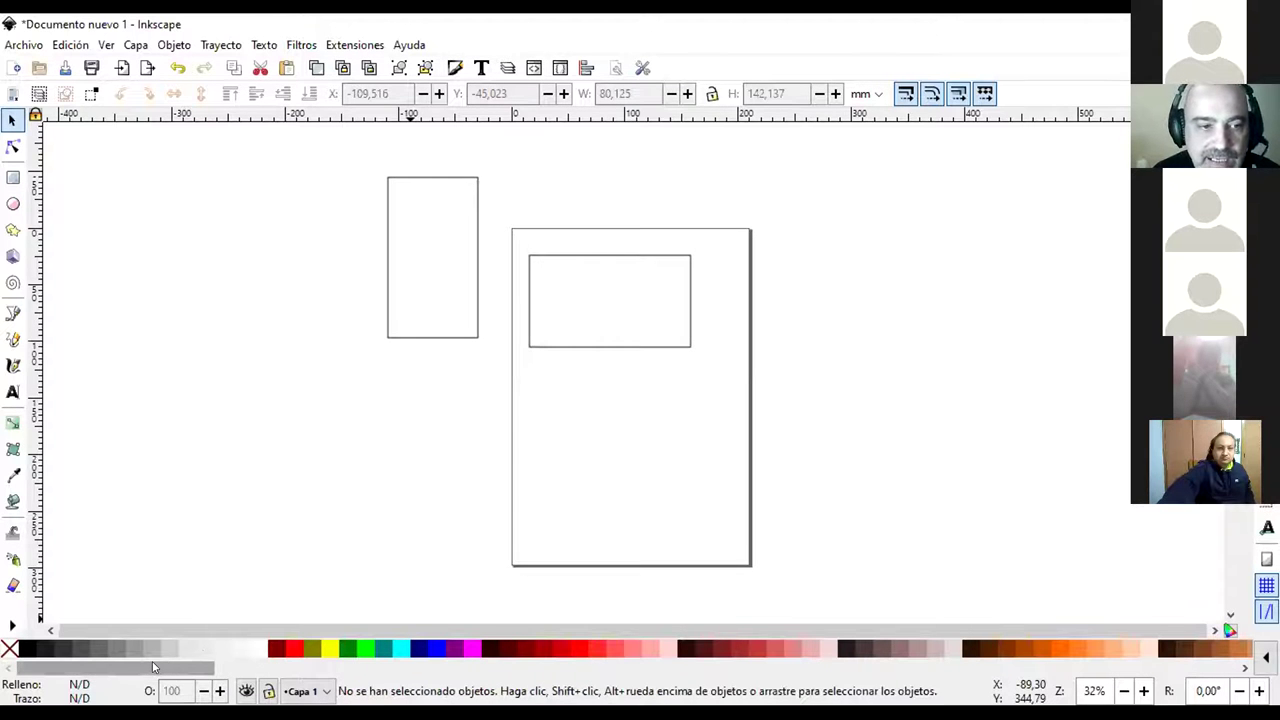
pyautogui.moveTo(153, 667); pyautogui.dragTo(5, 683)
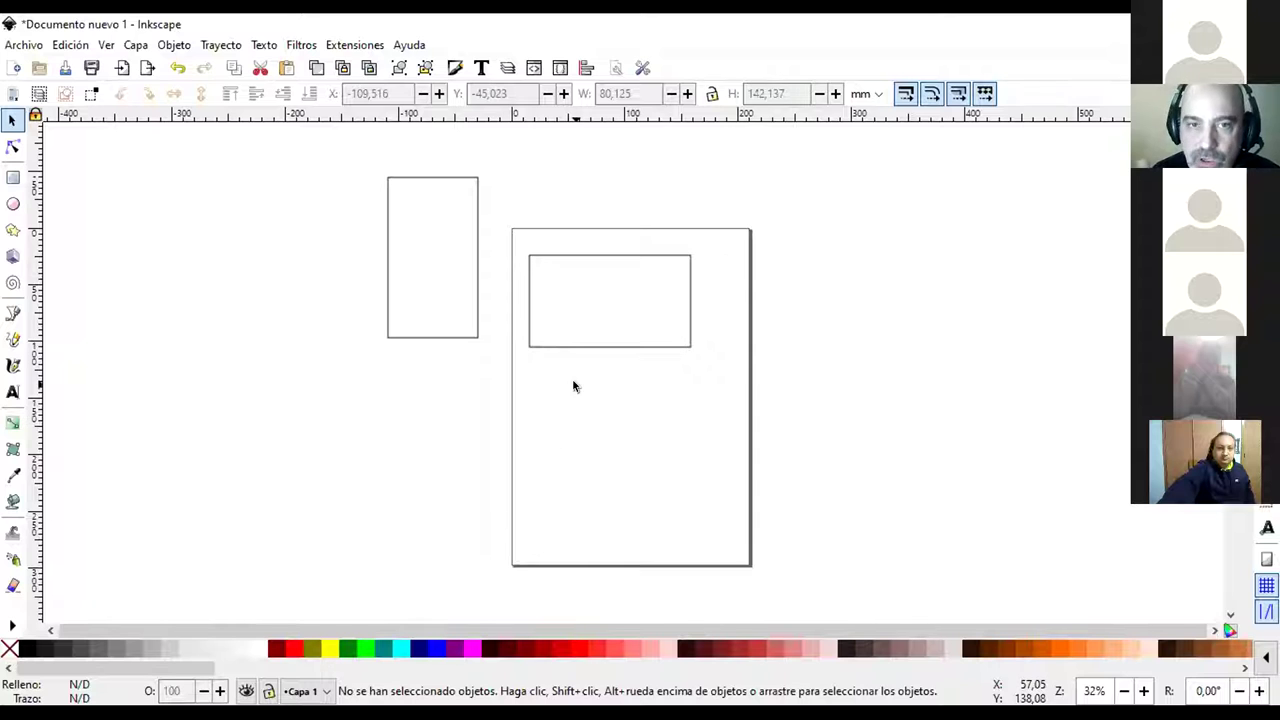
pyautogui.click(604, 313)
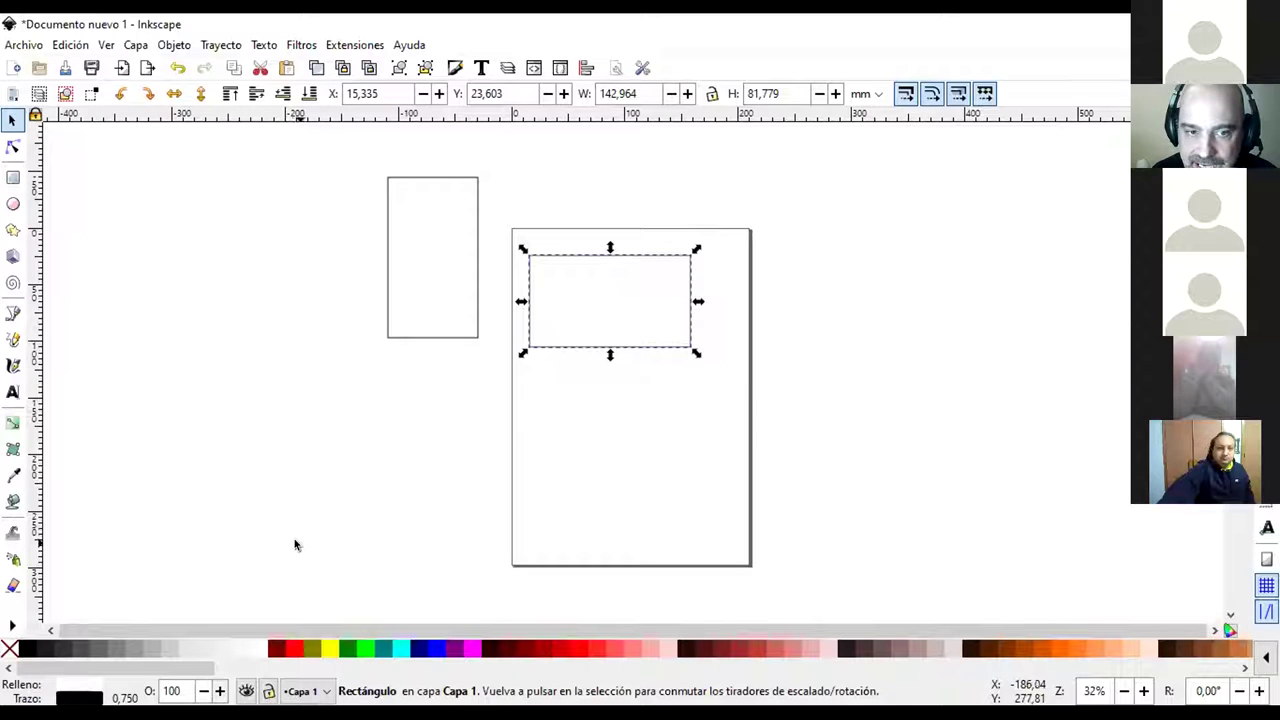
# Try navy, muted red, near-black, fuchsia and olive fills on the rectangle, returning to red
pyautogui.click(293, 652)
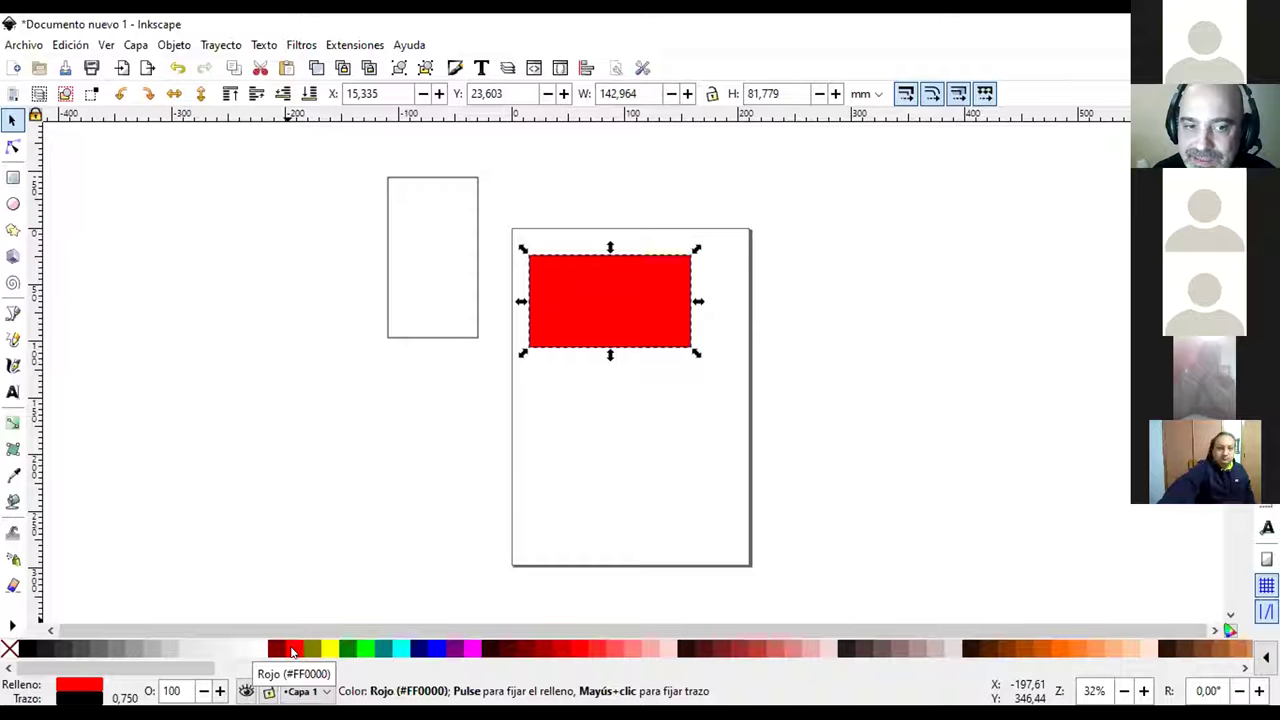
pyautogui.click(421, 644)
pyautogui.hotkey('ctrl', 'z')
pyautogui.click(754, 650)
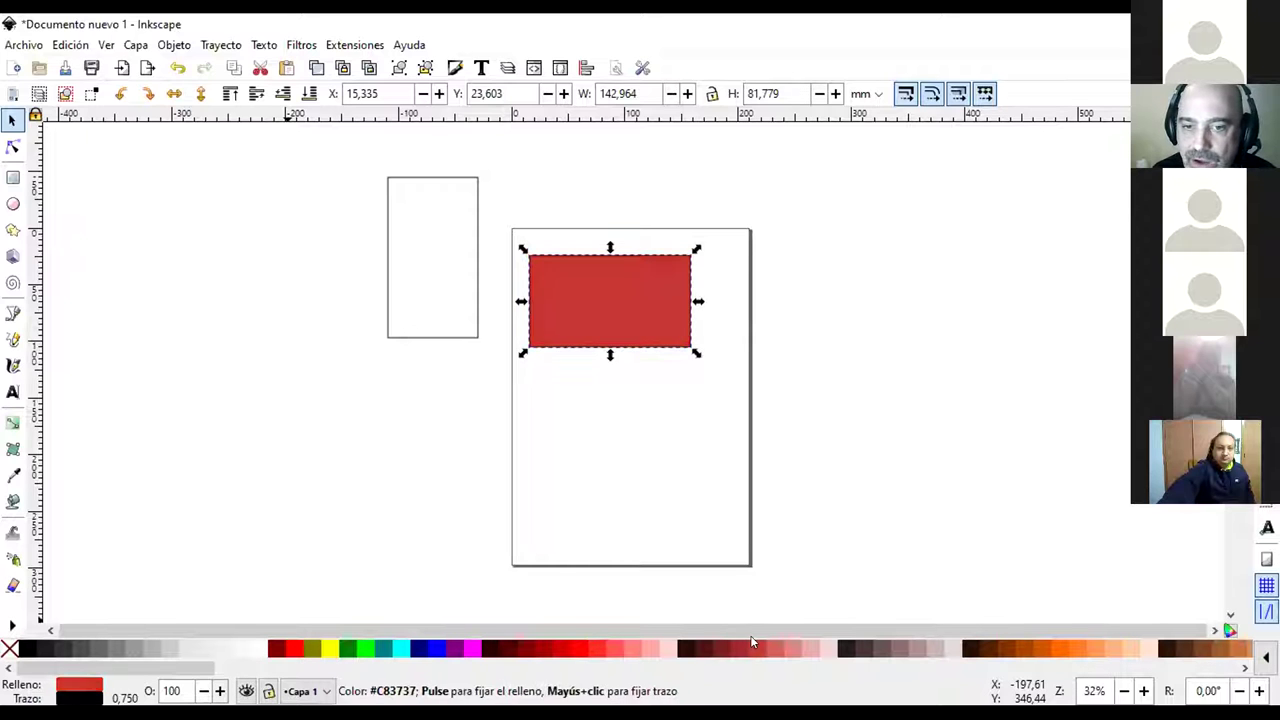
pyautogui.click(688, 650)
pyautogui.click(475, 650)
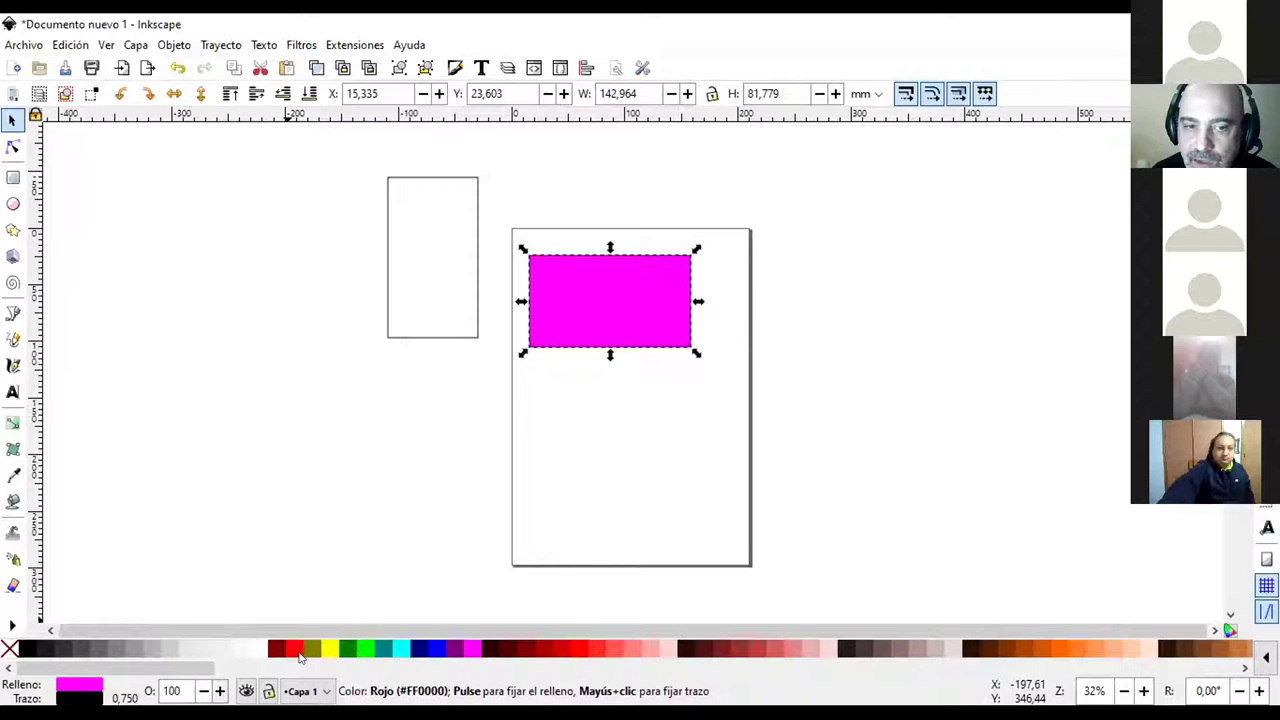
pyautogui.click(312, 650)
pyautogui.click(293, 652)
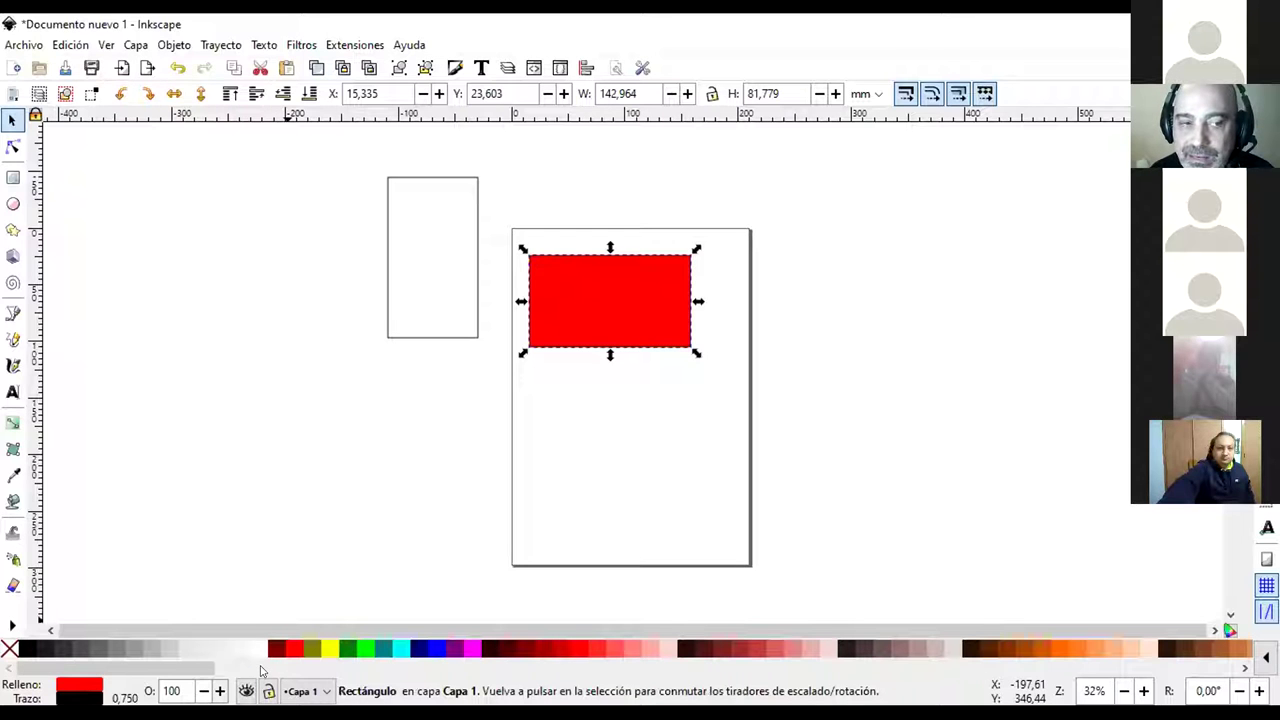
# Settle the rectangle's fill on bright red and give it a navy (#000080) outline
pyautogui.click(312, 650)
pyautogui.click(383, 650)
pyautogui.click(518, 650)
pyautogui.click(567, 648)
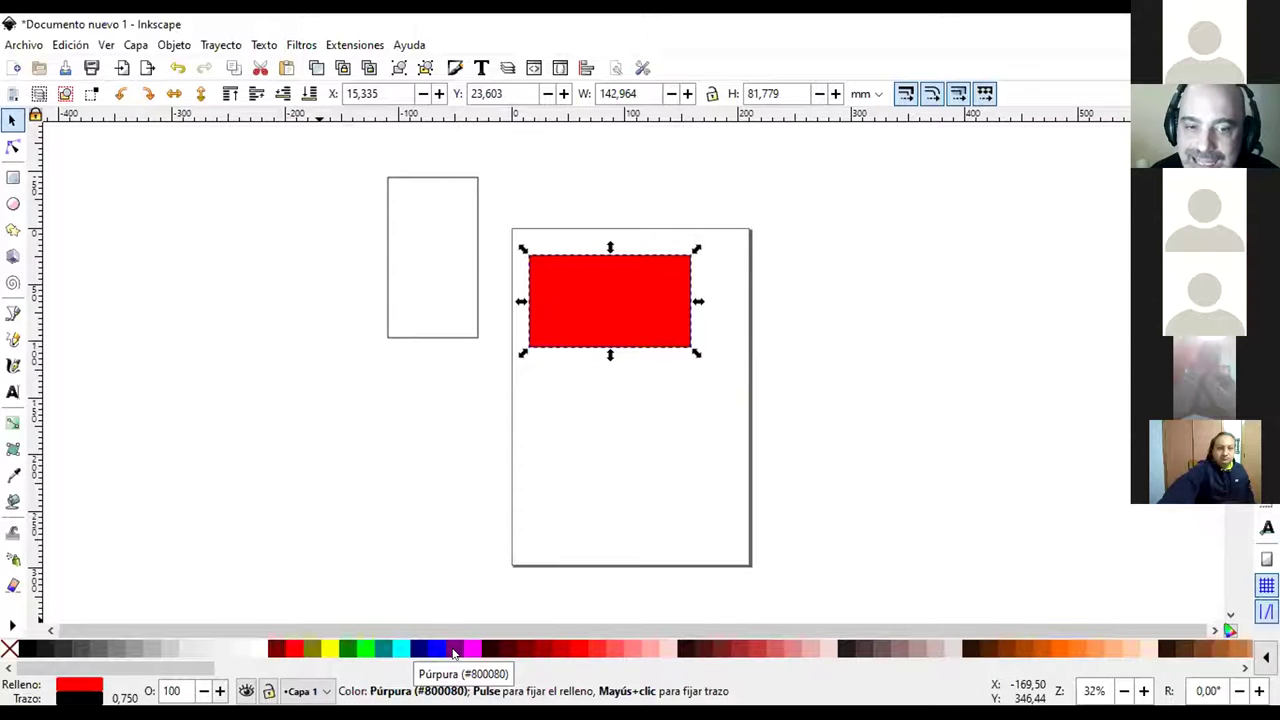
pyautogui.press('shift')
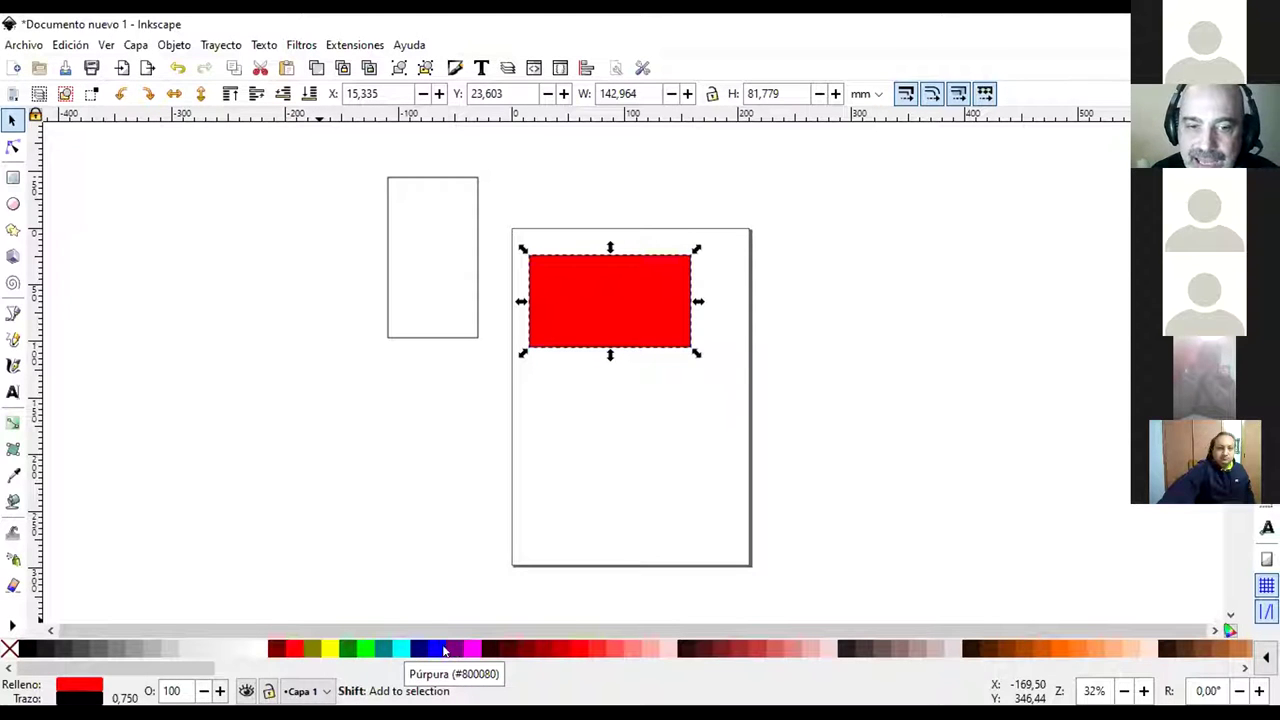
pyautogui.keyDown('shift'); pyautogui.click(424, 652); pyautogui.keyUp('shift')
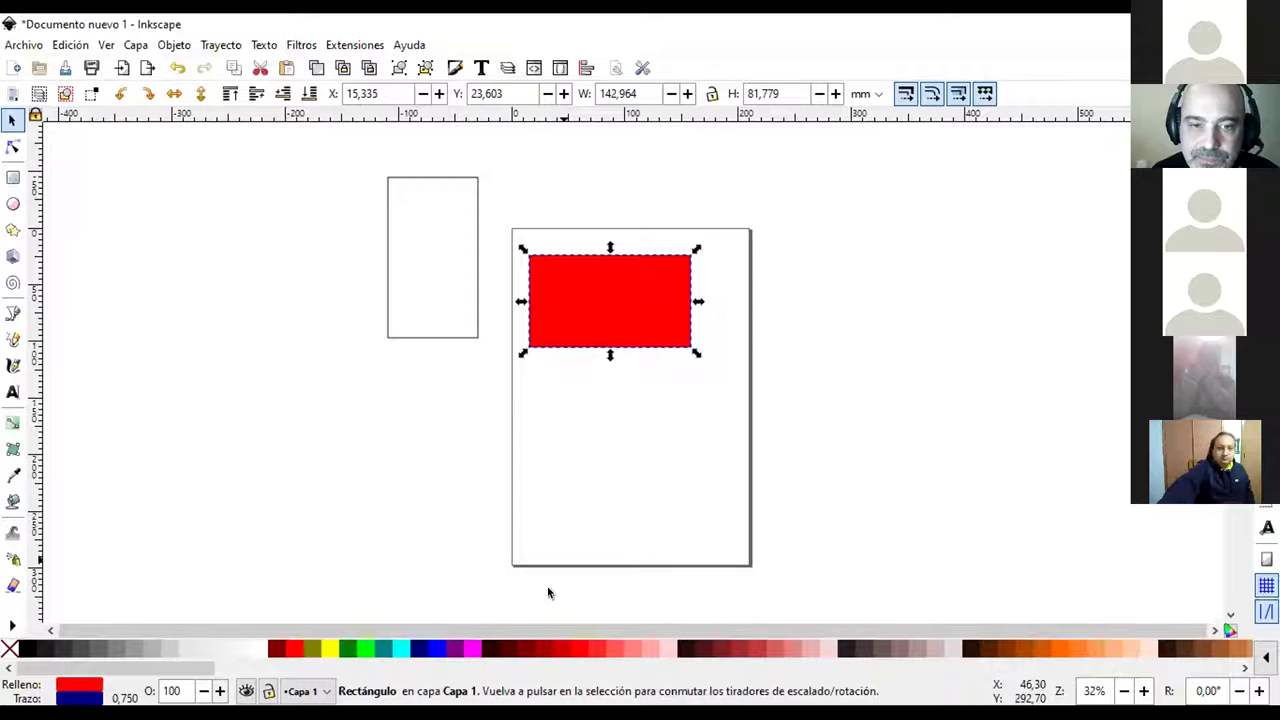
pyautogui.click(559, 337)
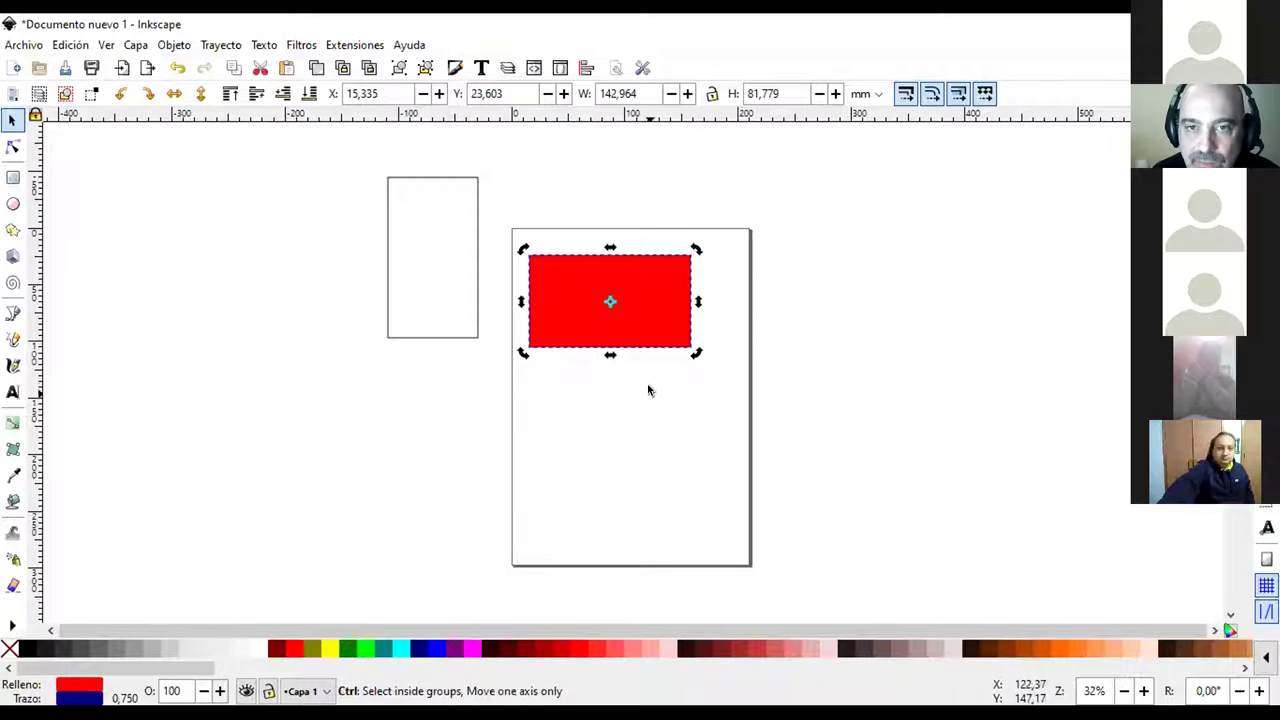
pyautogui.scroll(8, 648, 388)
pyautogui.scroll(6, 618, 382)
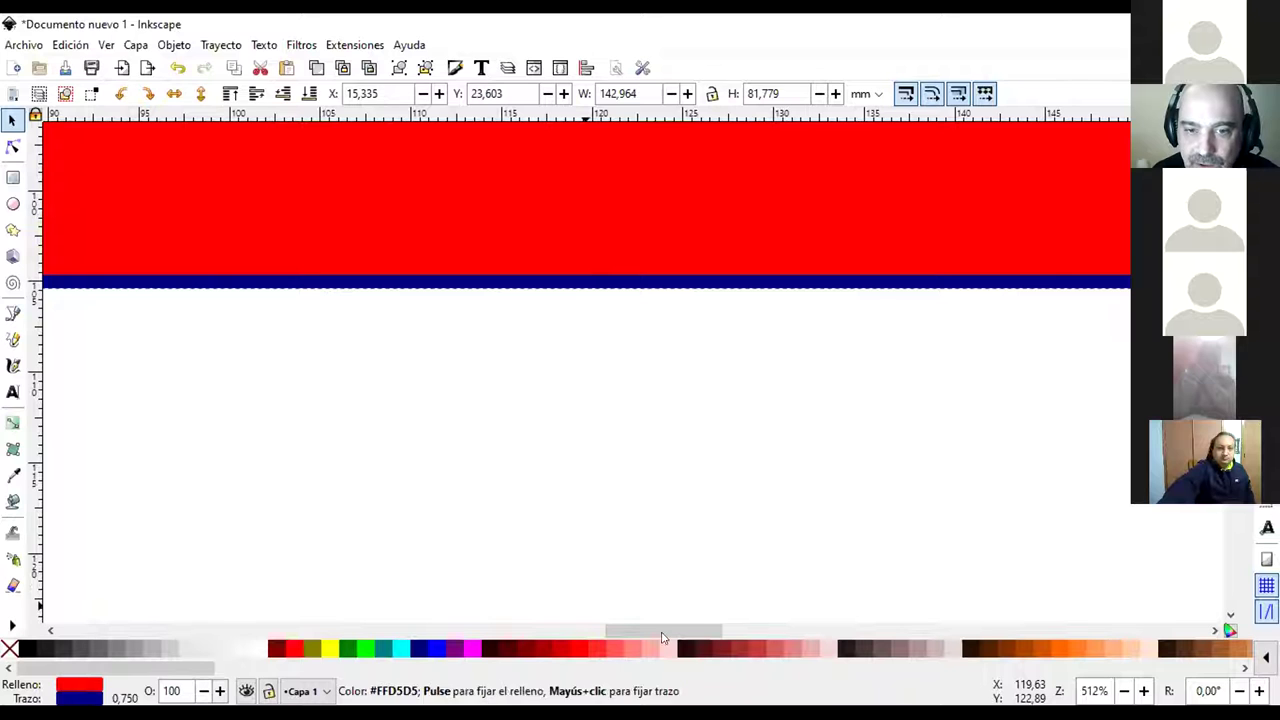
pyautogui.keyDown('shift'); pyautogui.click(590, 650); pyautogui.keyUp('shift')
pyautogui.keyDown('shift'); pyautogui.click(309, 650); pyautogui.keyUp('shift')
pyautogui.keyDown('shift'); pyautogui.click(135, 650); pyautogui.keyUp('shift')
pyautogui.keyDown('shift'); pyautogui.click(85, 650); pyautogui.keyUp('shift')
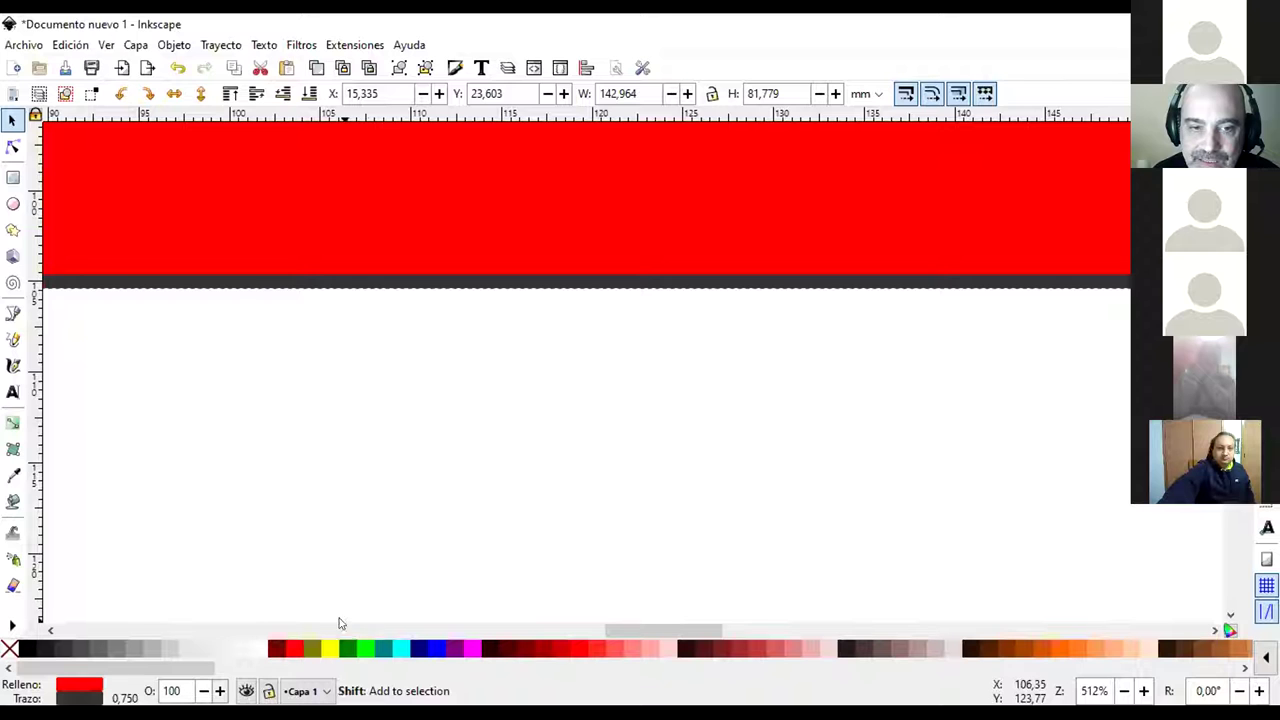
pyautogui.keyDown('shift'); pyautogui.click(348, 650); pyautogui.keyUp('shift')
pyautogui.scroll(-10, 516, 368)
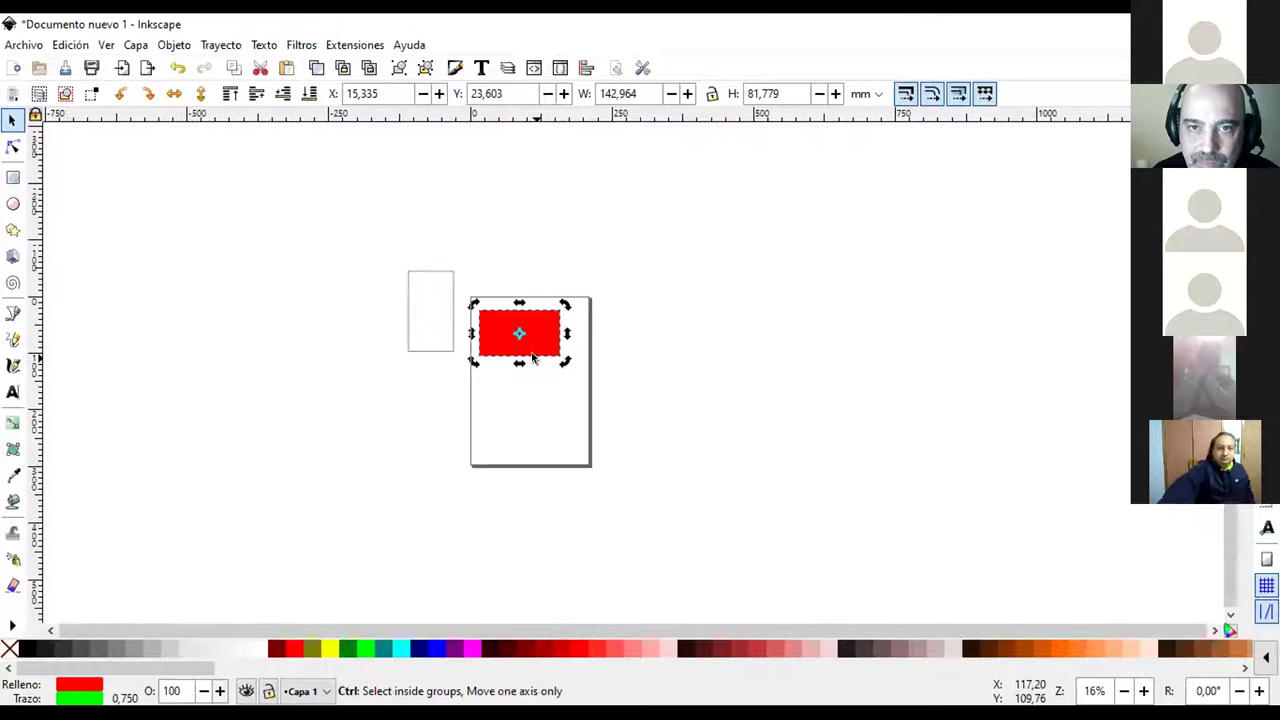
pyautogui.scroll(4, 445, 391)
pyautogui.moveTo(243, 289); pyautogui.dragTo(377, 400)
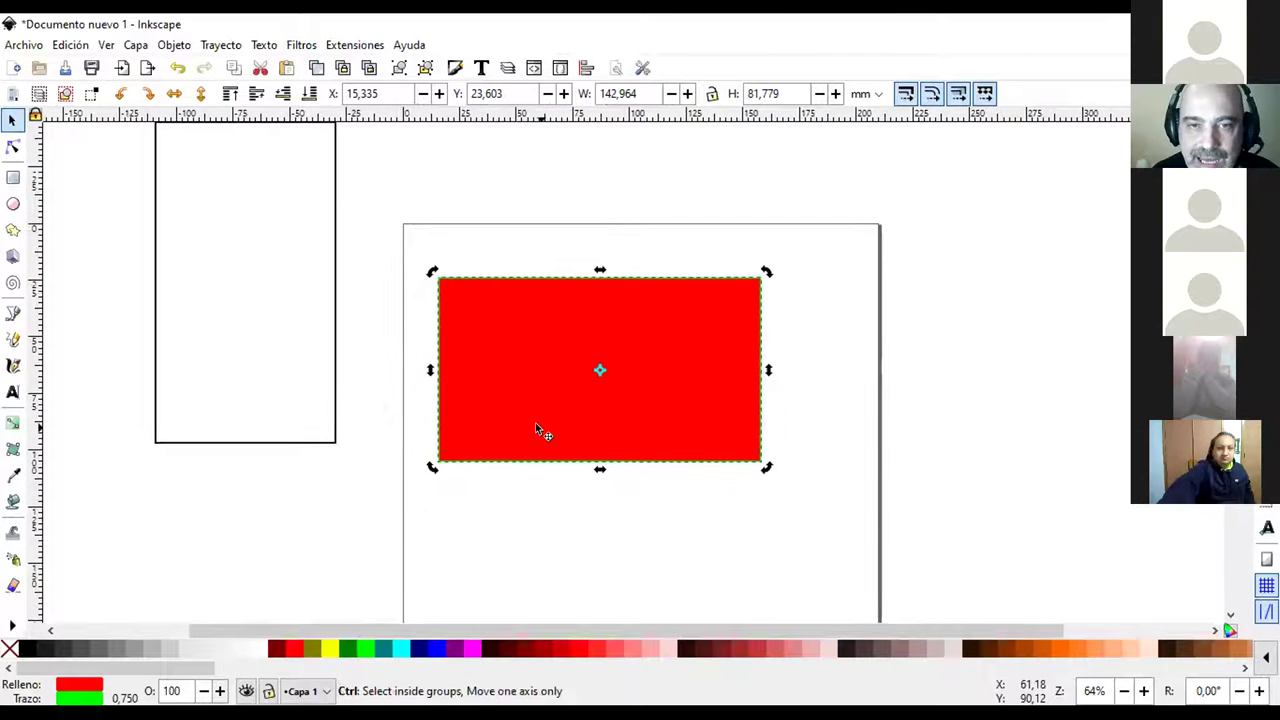
pyautogui.keyDown('ctrl'); pyautogui.scroll(-1, 534, 422); pyautogui.keyUp('ctrl')
pyautogui.moveTo(560, 522); pyautogui.dragTo(580, 414)
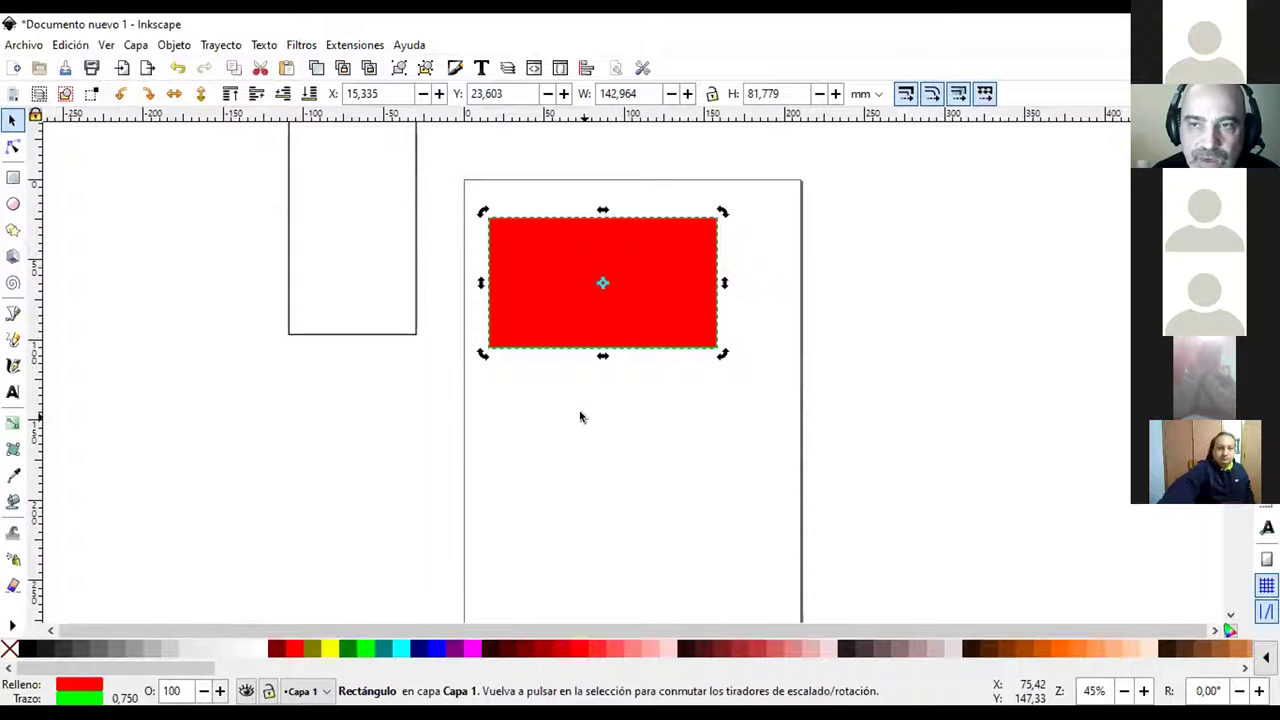
pyautogui.scroll(2, 551, 489)
pyautogui.scroll(-2, 551, 489)
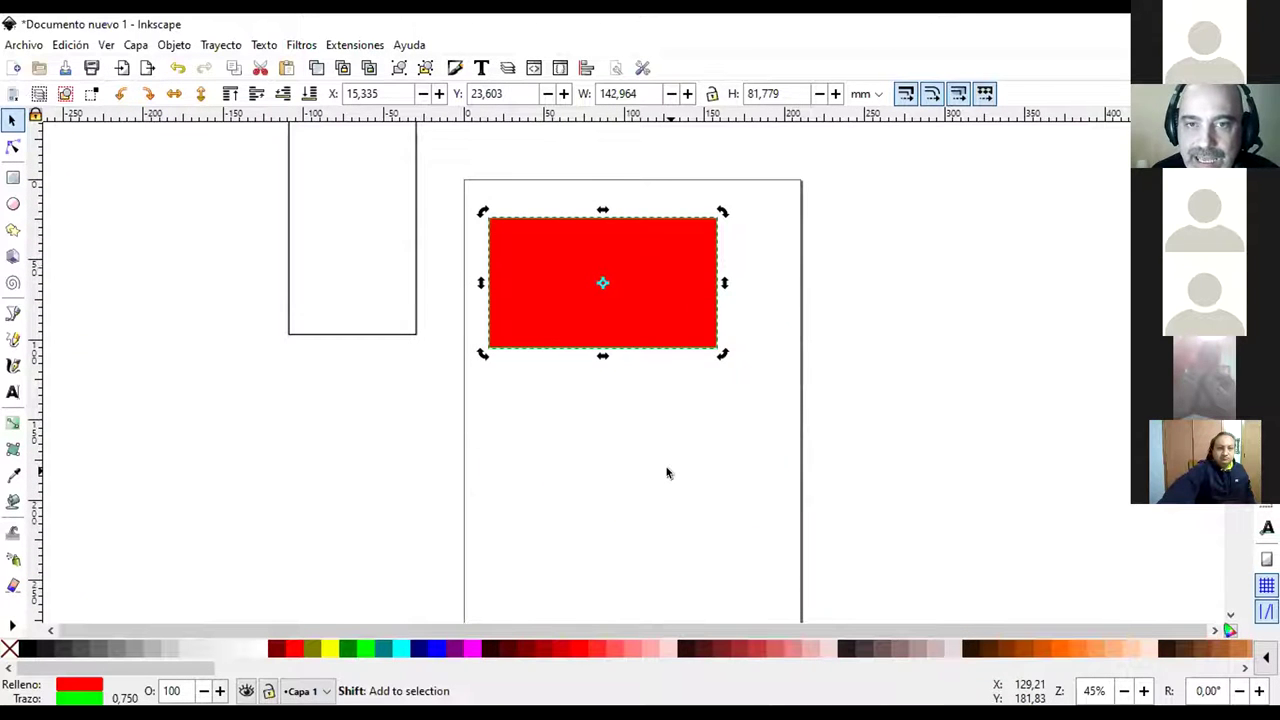
pyautogui.hscroll(-2, 668, 473)
pyautogui.hscroll(1, 668, 473)
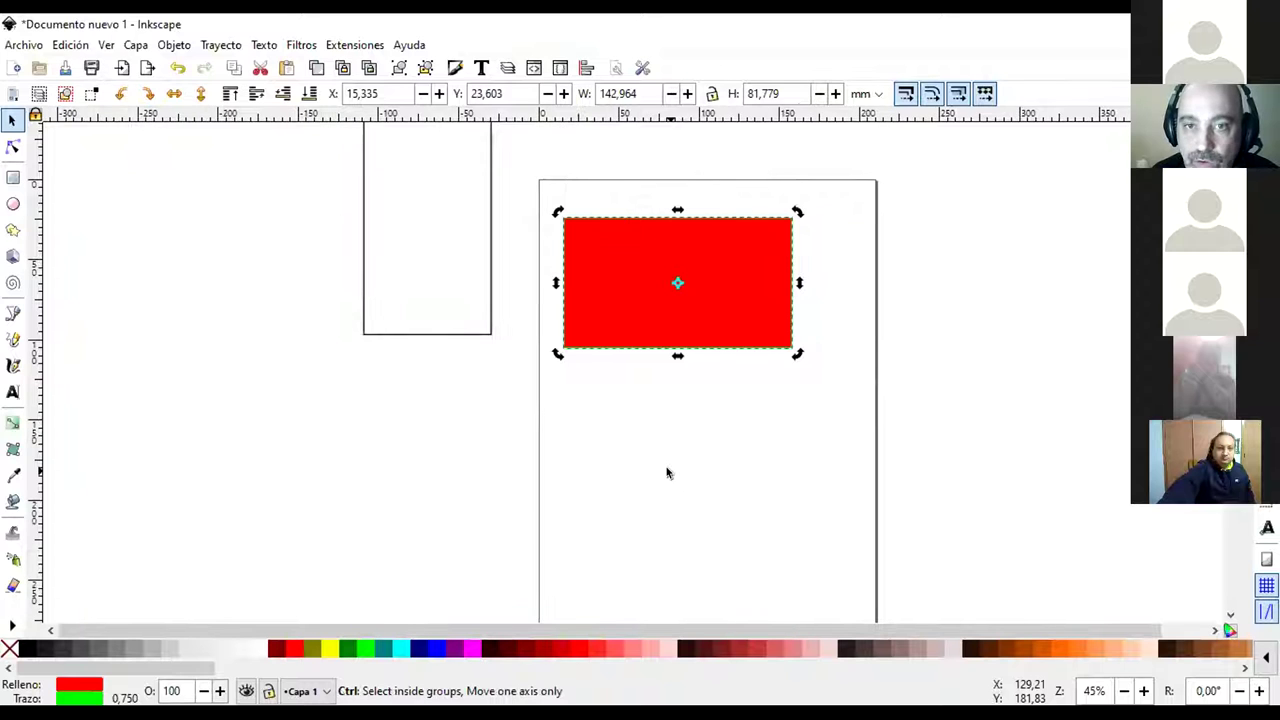
pyautogui.scroll(5, 668, 473)
pyautogui.scroll(-7, 668, 473)
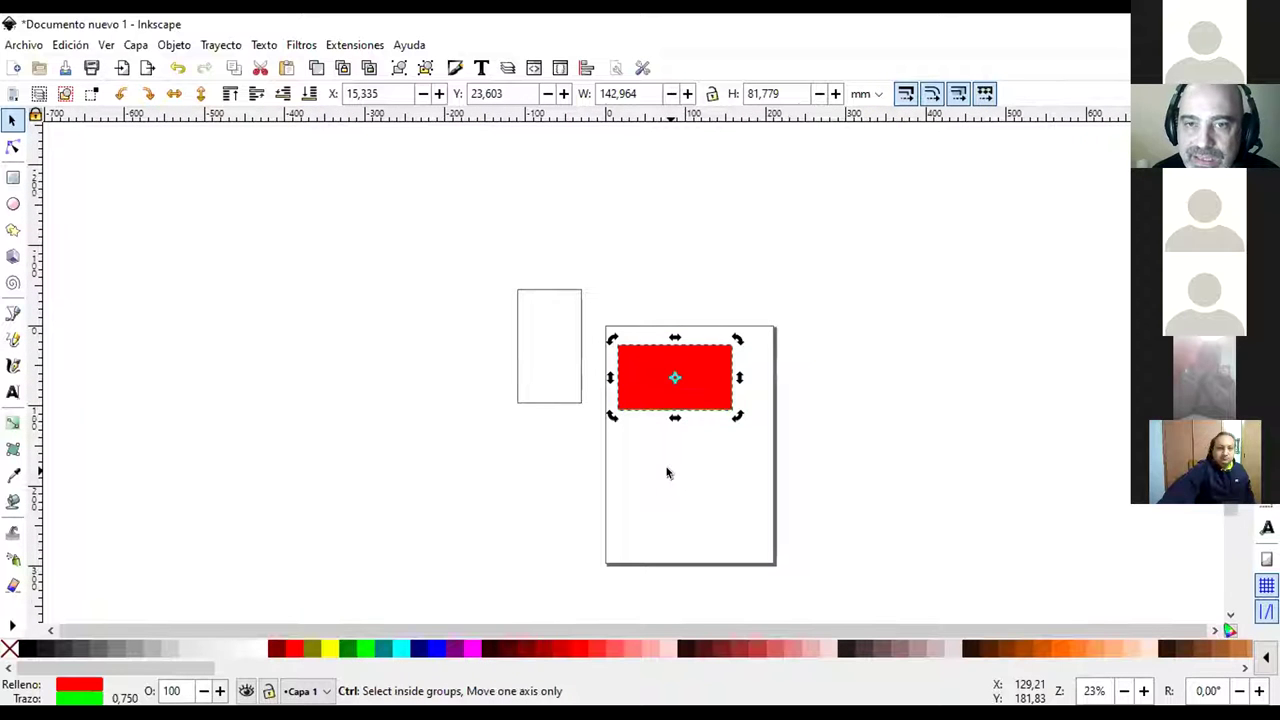
pyautogui.click(8, 625)
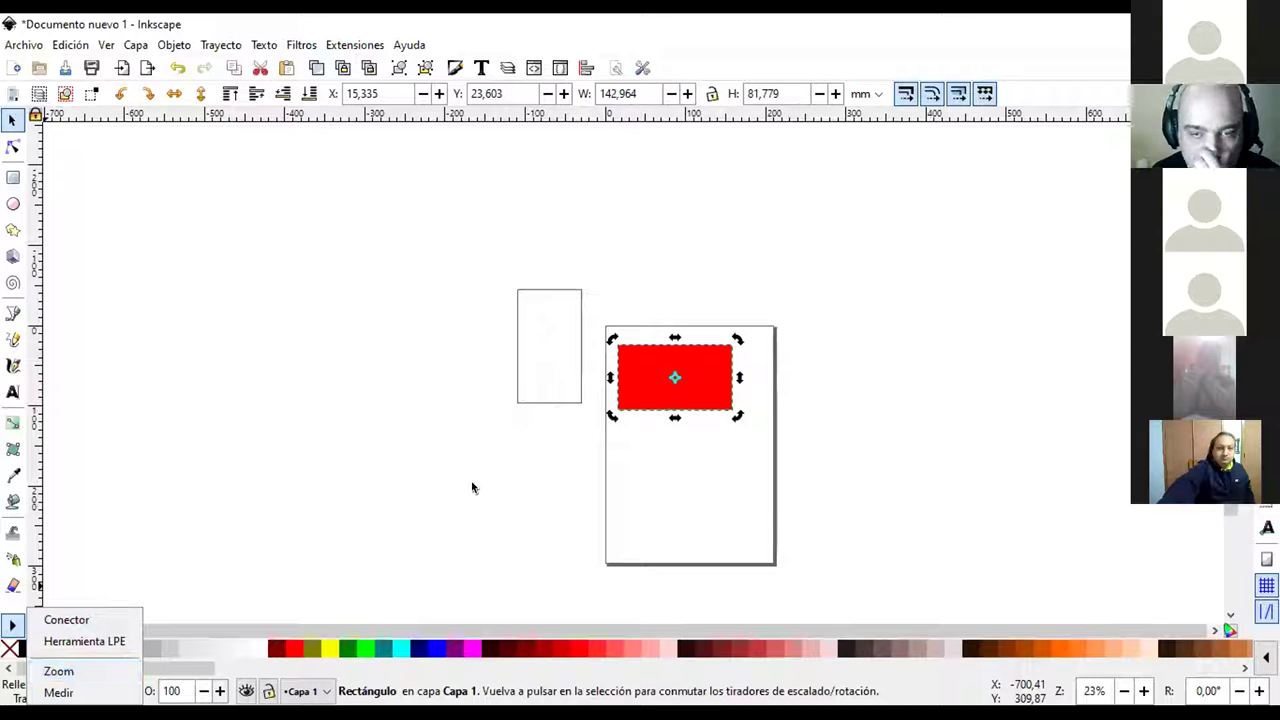
pyautogui.click(778, 510)
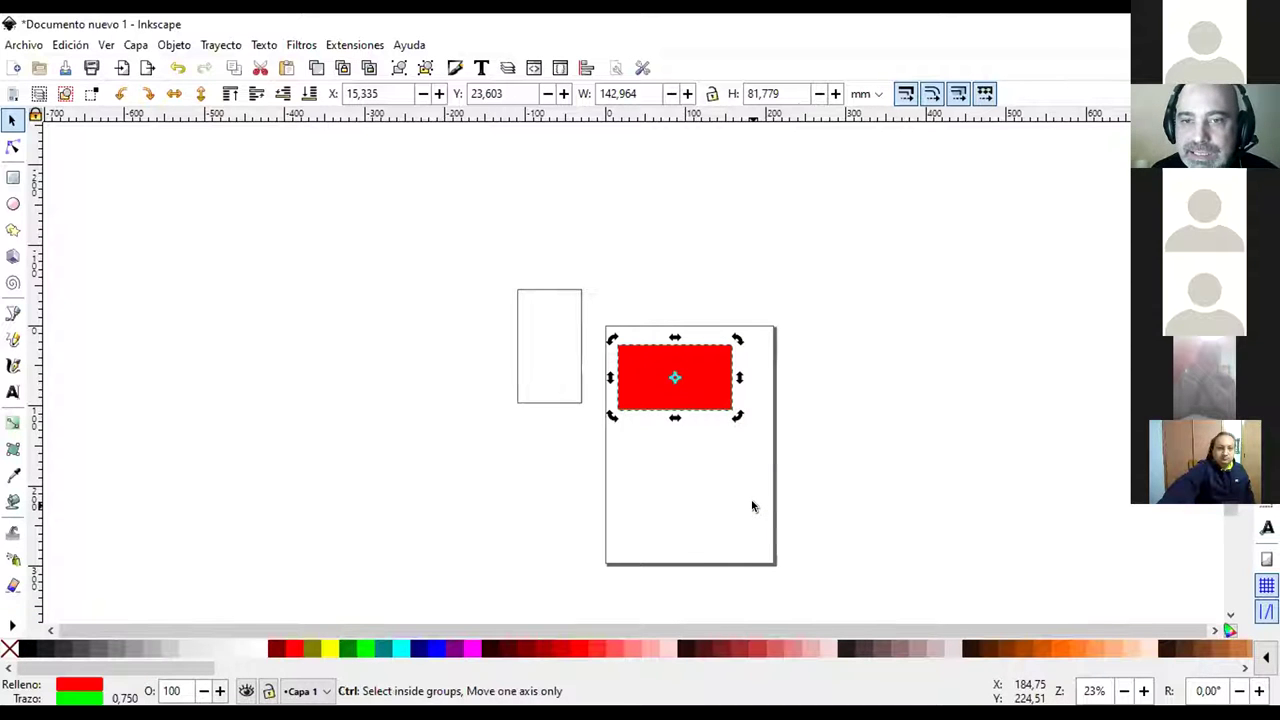
pyautogui.scroll(4, 711, 459)
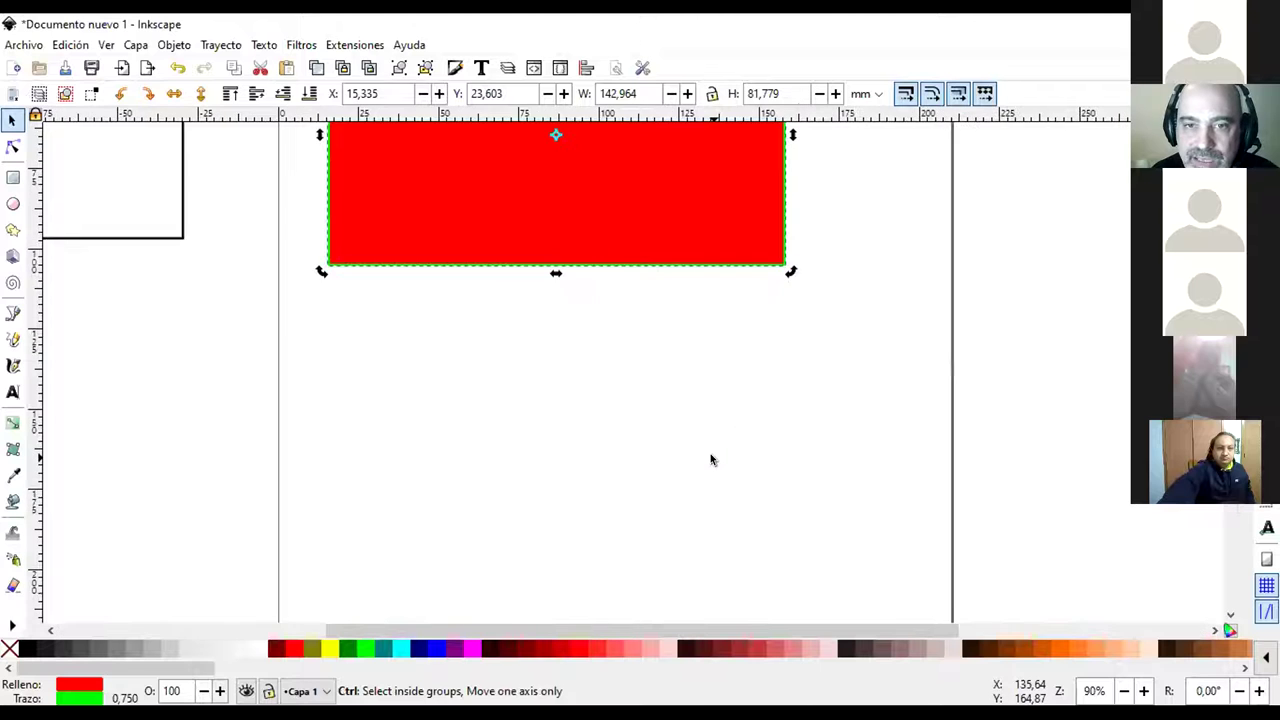
pyautogui.scroll(-2, 711, 459)
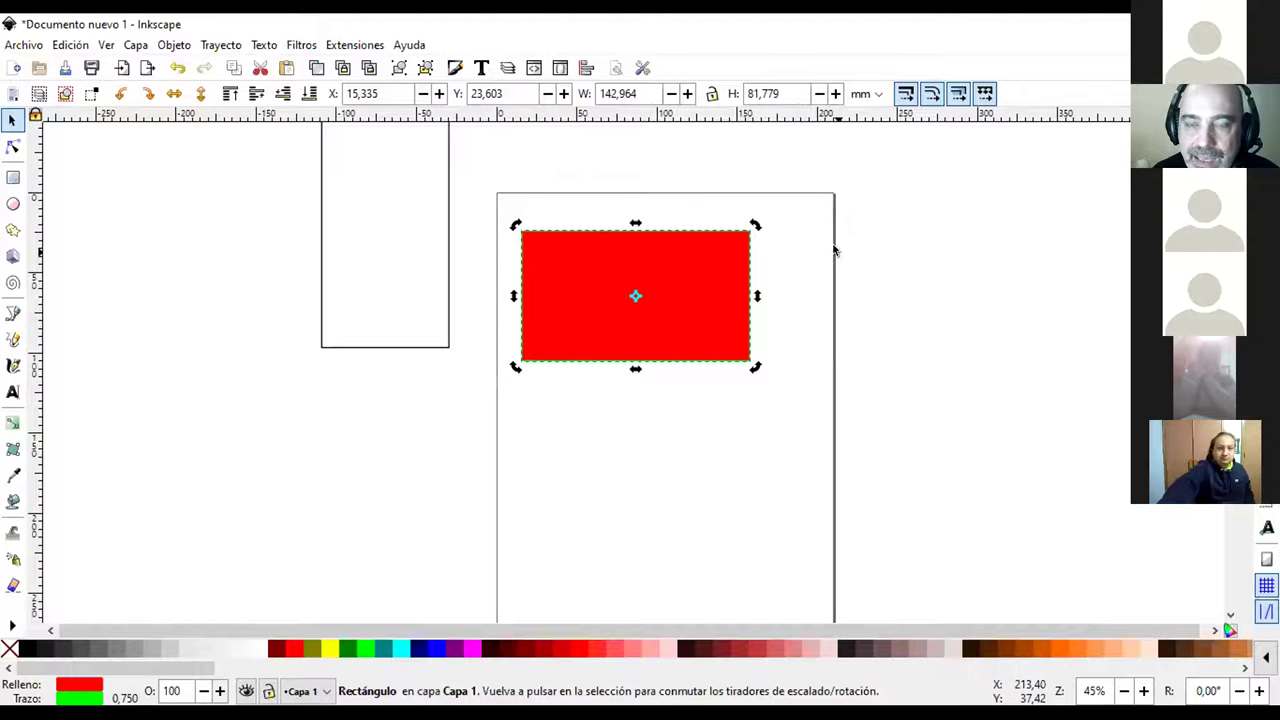
# Select the tall white rectangle, reposition it beside the page, and try cyan and fuchsia fills
pyautogui.moveTo(834, 250); pyautogui.dragTo(846, 390)
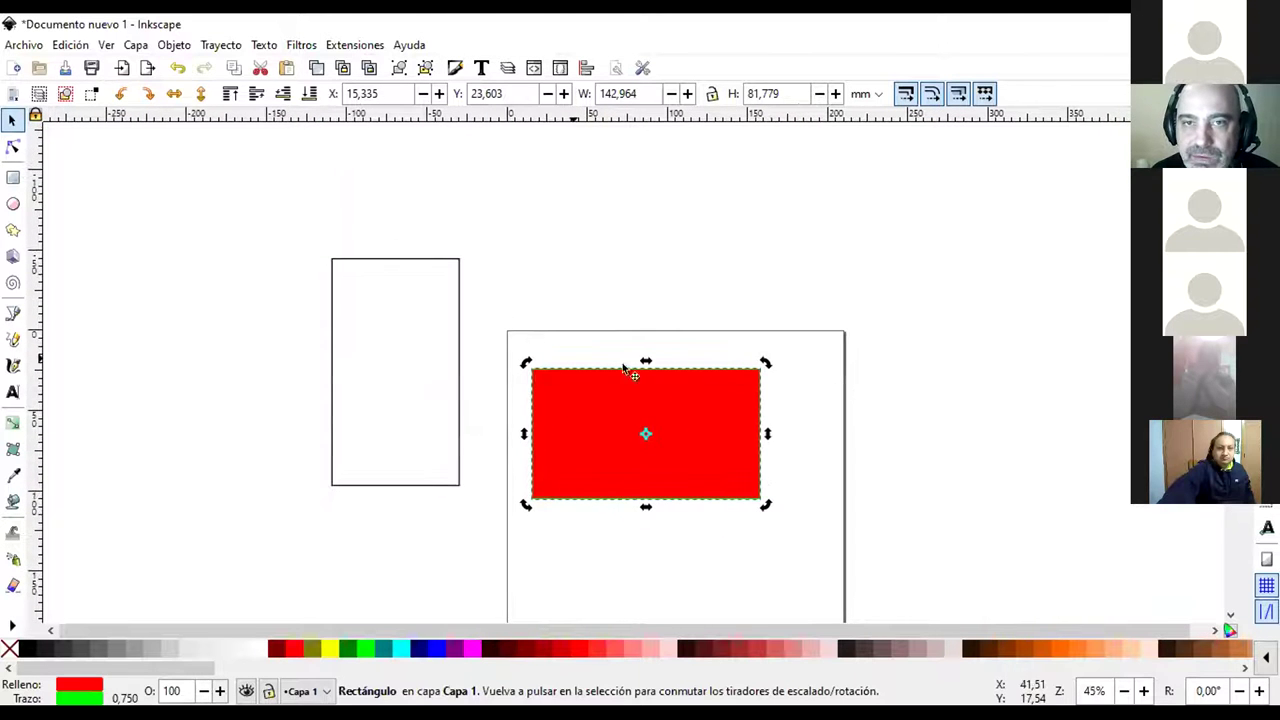
pyautogui.click(686, 248)
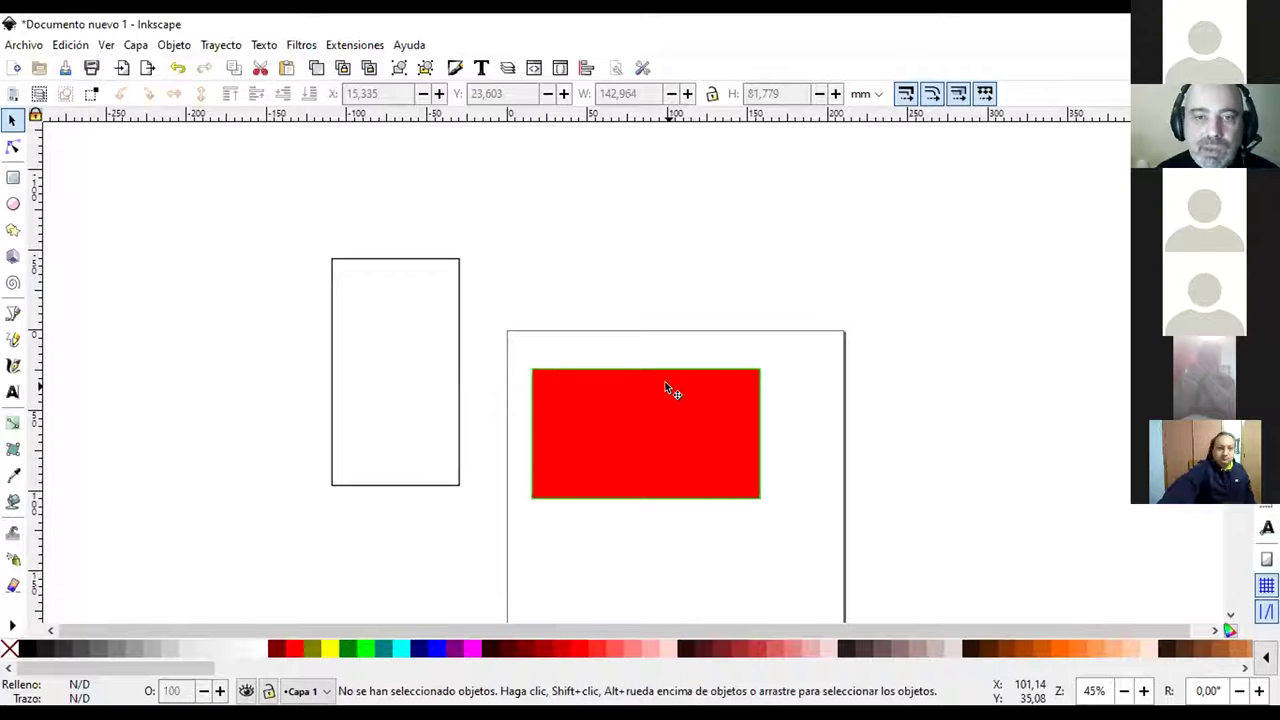
pyautogui.click(444, 347)
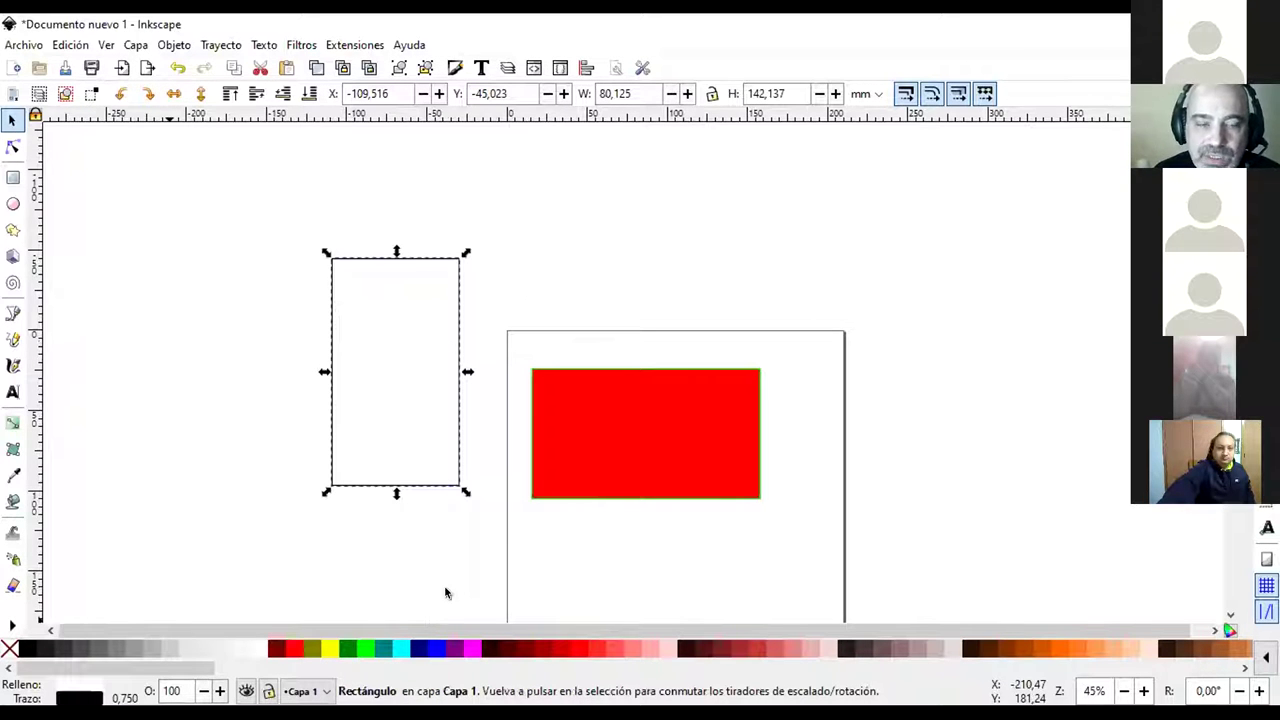
pyautogui.moveTo(398, 372); pyautogui.dragTo(432, 353)
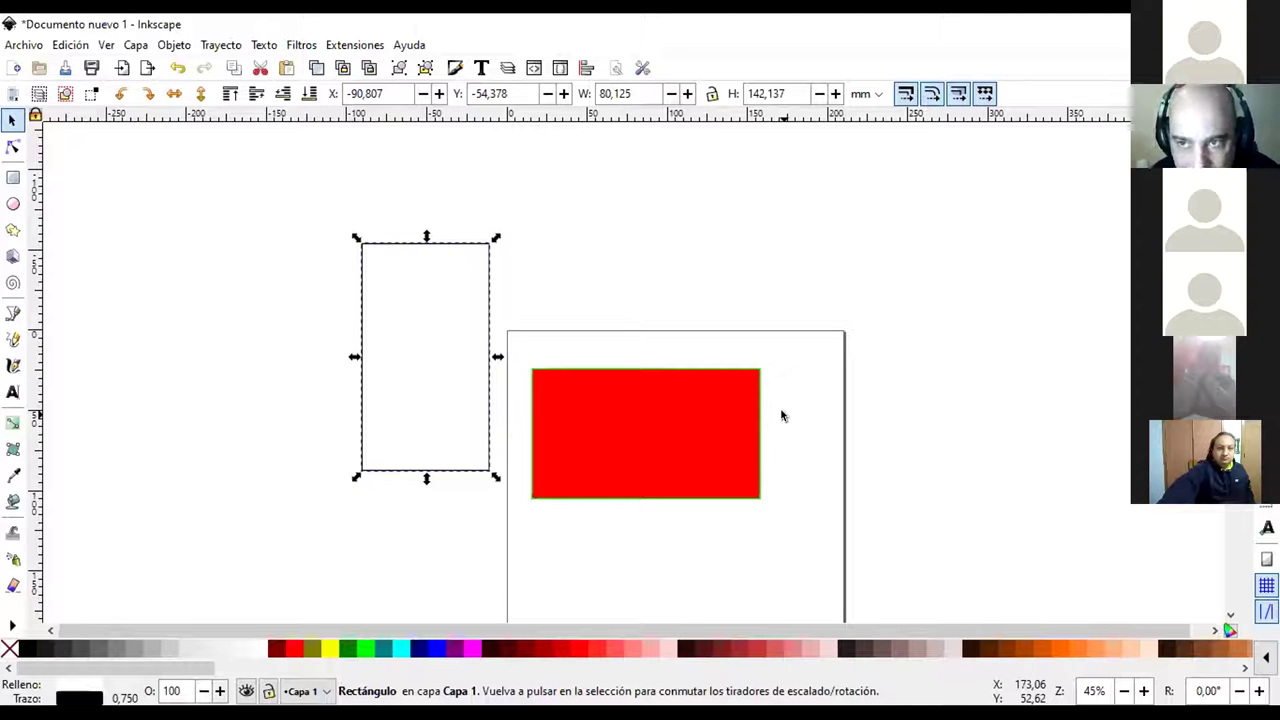
pyautogui.moveTo(417, 312); pyautogui.dragTo(424, 342)
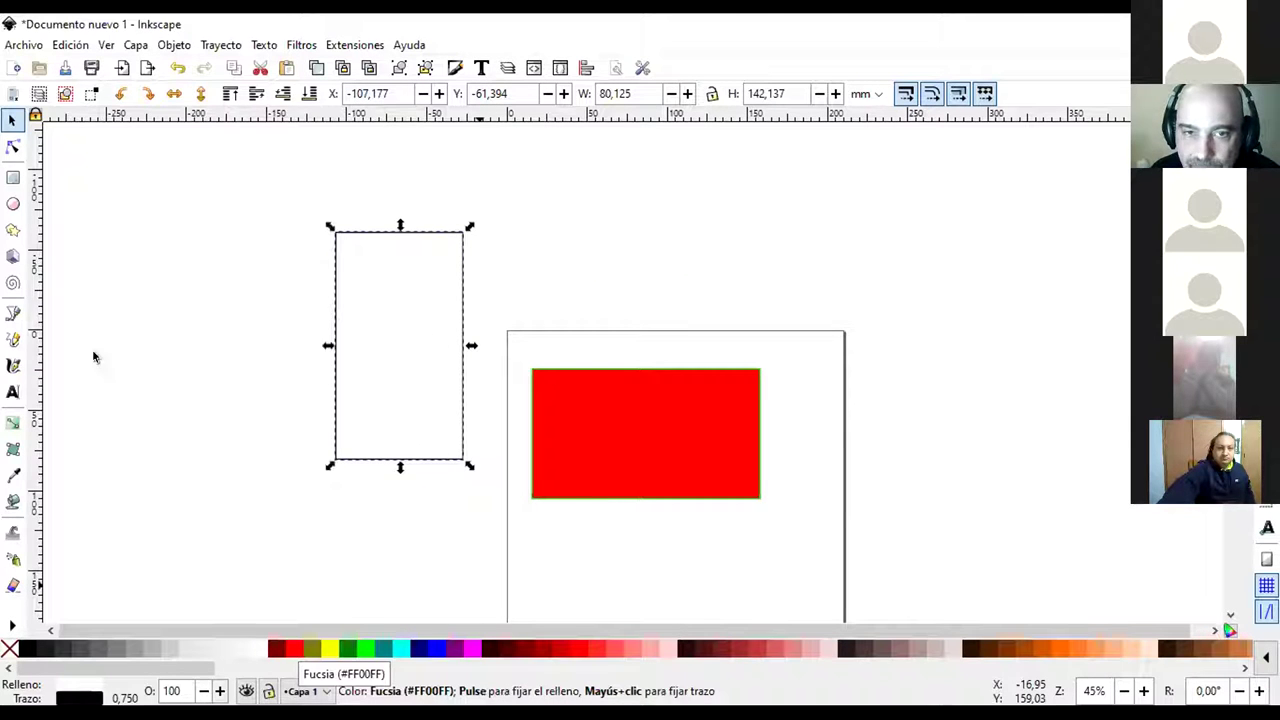
pyautogui.click(401, 649)
pyautogui.click(471, 649)
# Remove the tall rectangle's dark red fill and nudge it up and to the right
pyautogui.click(503, 651)
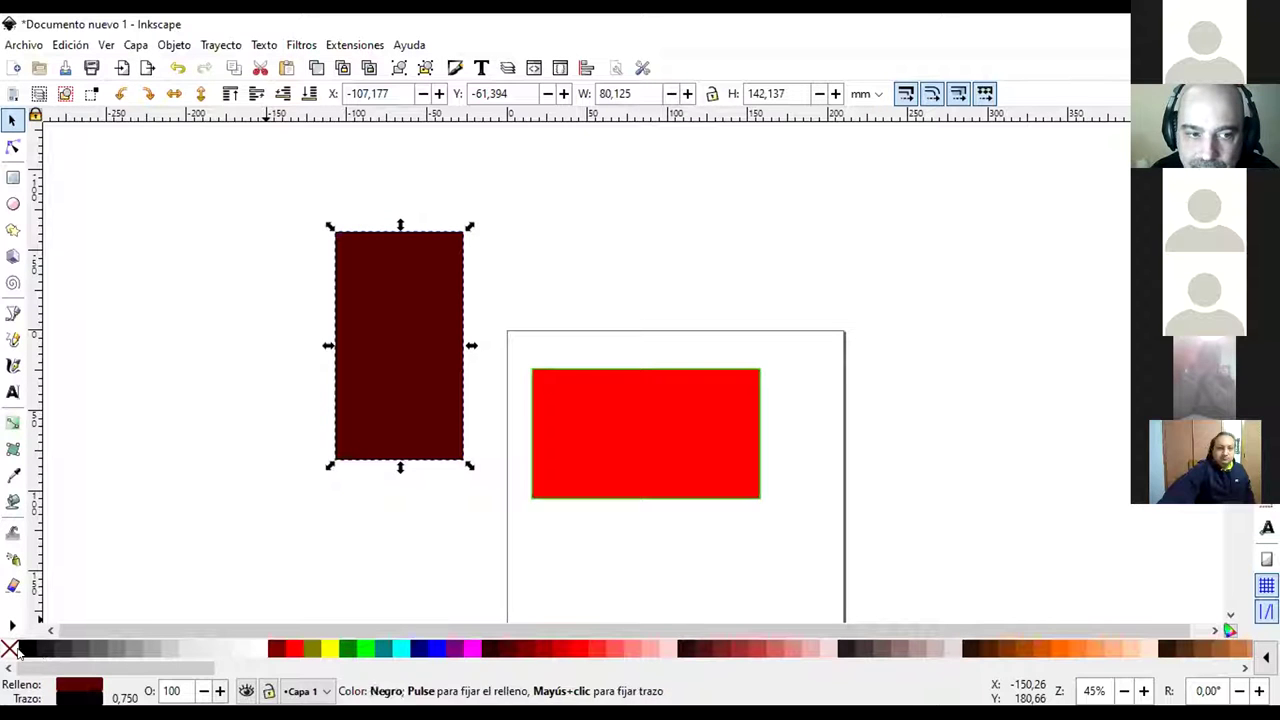
pyautogui.click(8, 649)
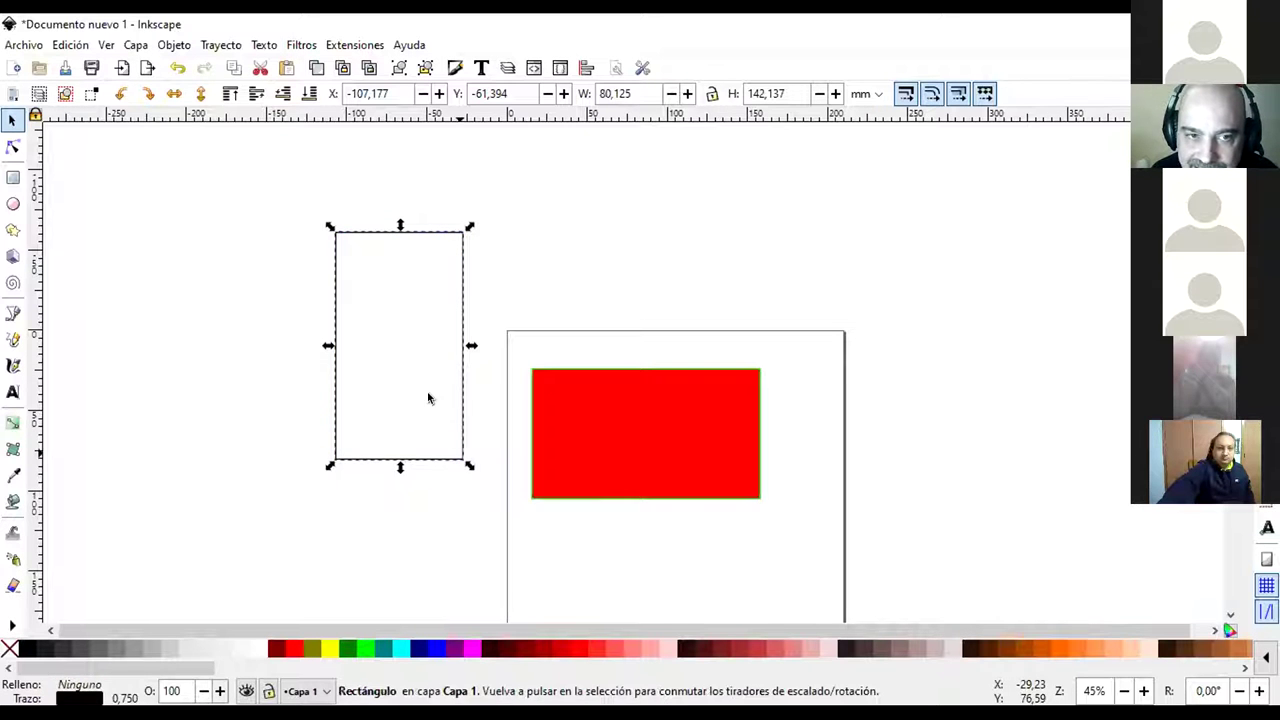
pyautogui.moveTo(463, 285); pyautogui.dragTo(499, 270)
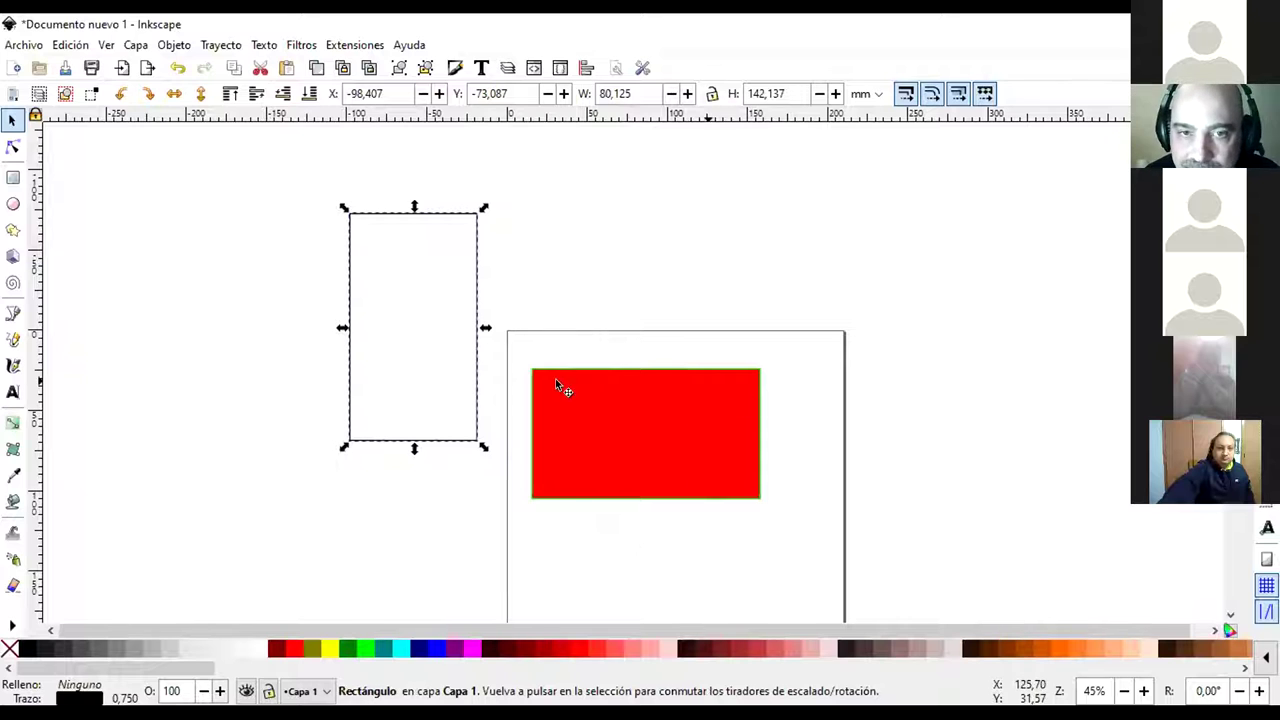
# Select the red rectangle on the page
pyautogui.click(625, 436)
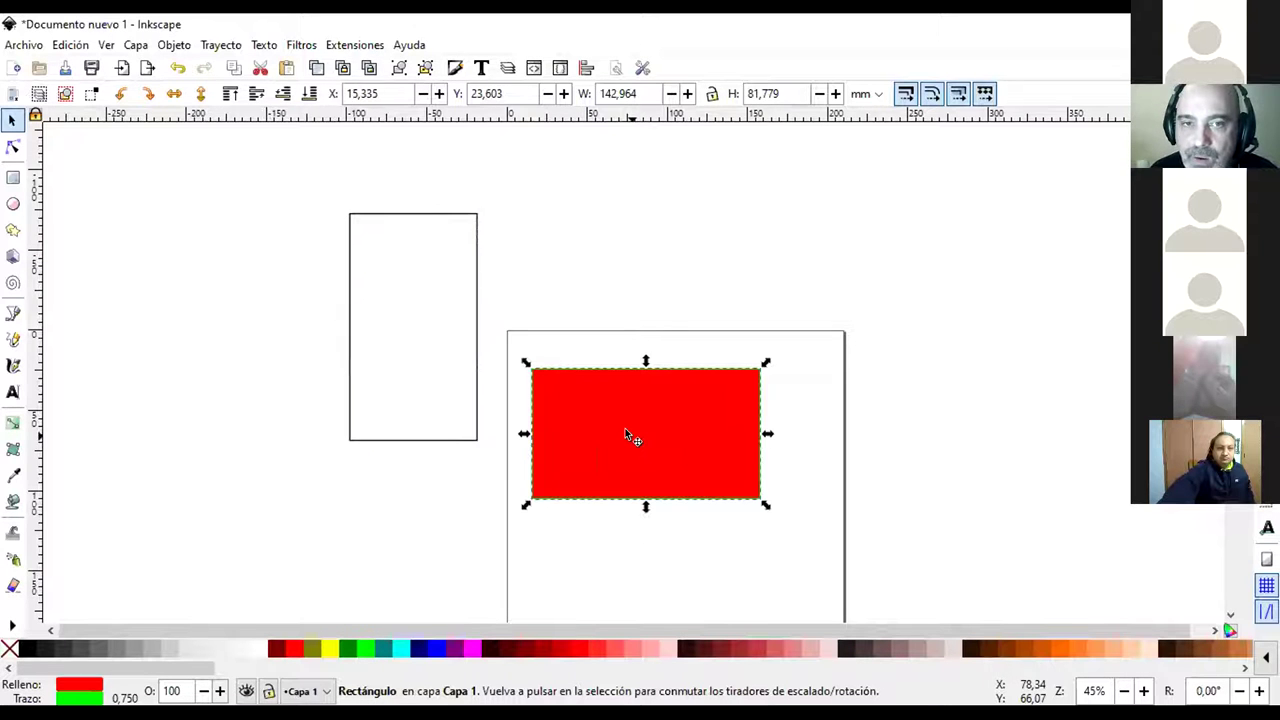
pyautogui.click(607, 519)
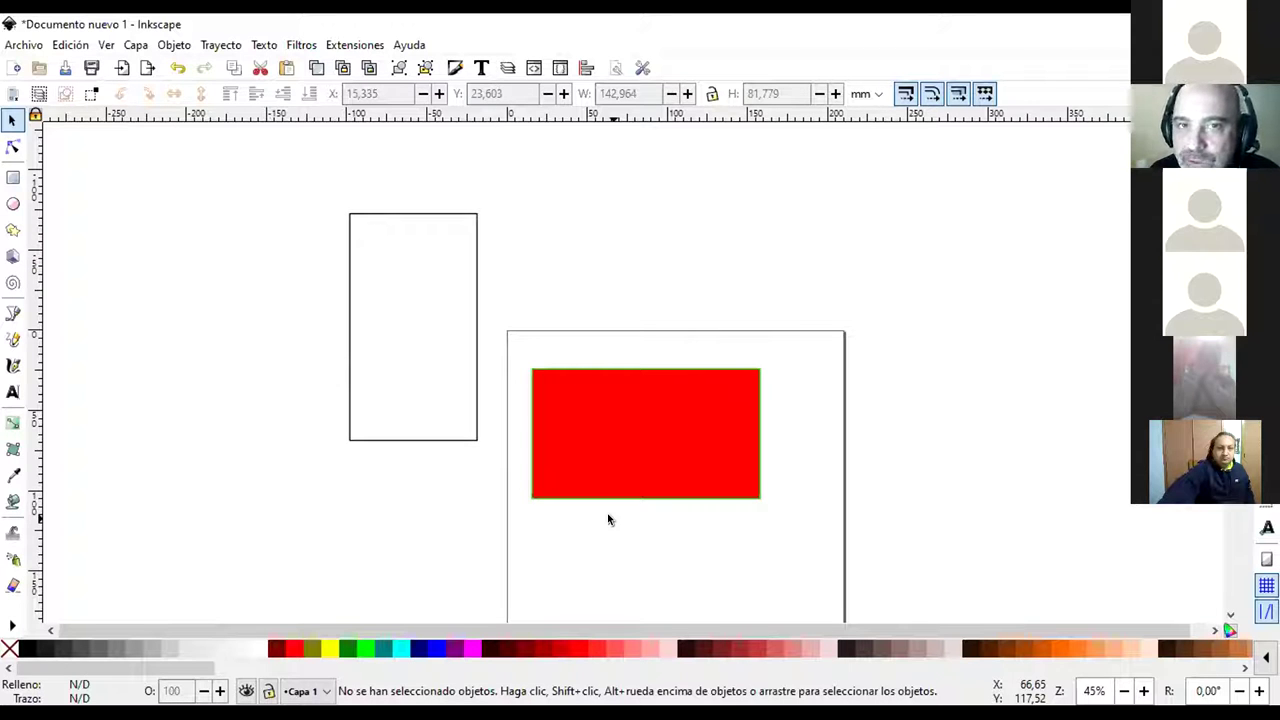
pyautogui.click(604, 447)
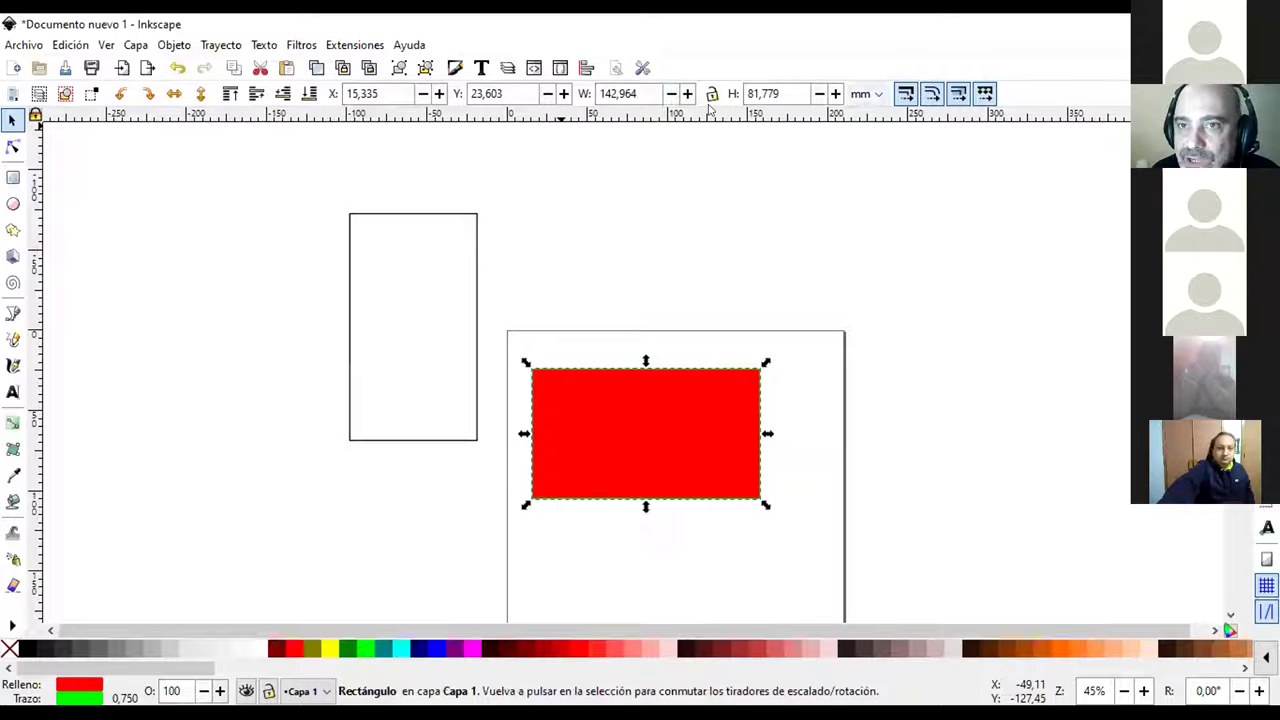
# Switch size units to px and rescale the red rectangle to 591.623 × 418.056 px
pyautogui.click(866, 93)
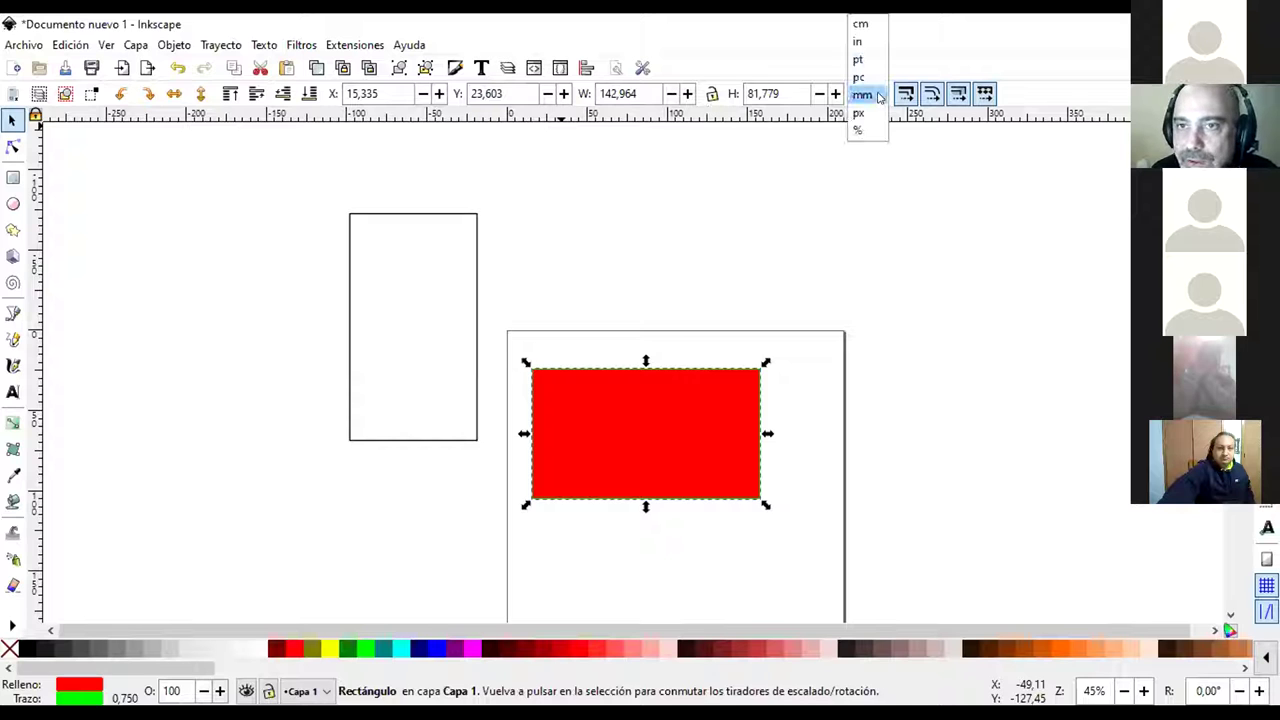
pyautogui.click(876, 115)
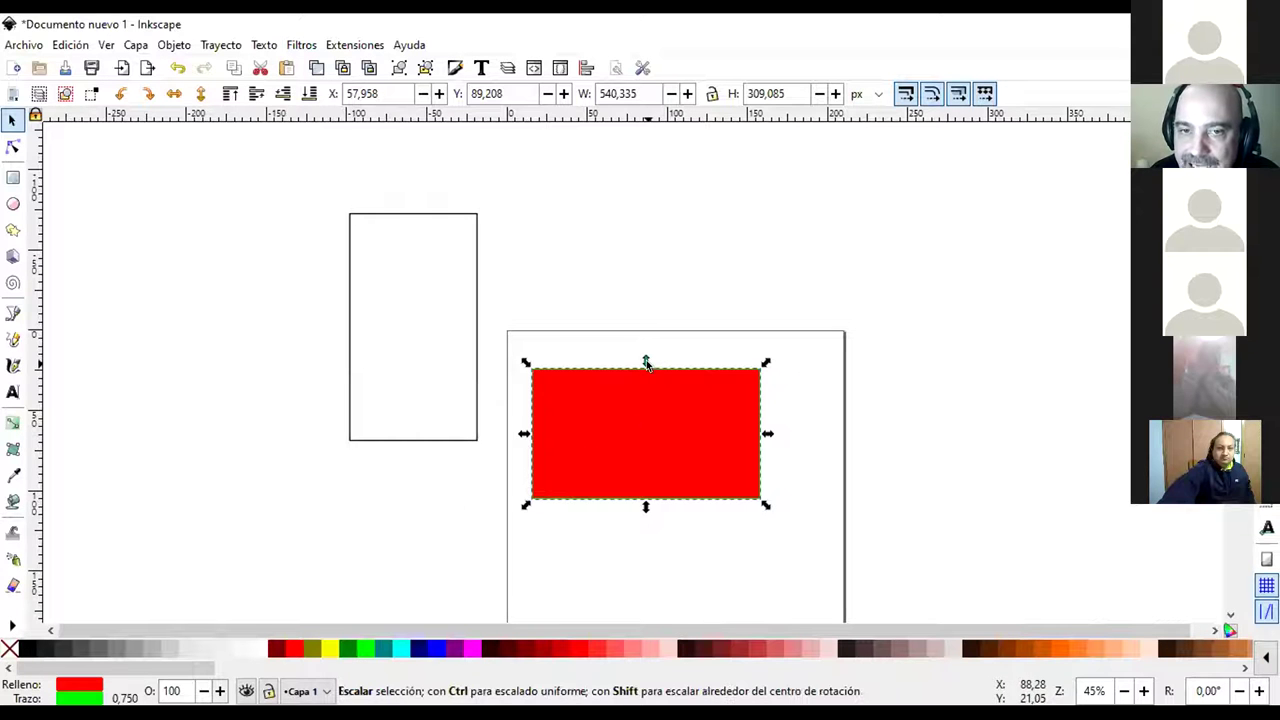
pyautogui.moveTo(643, 366); pyautogui.dragTo(637, 218)
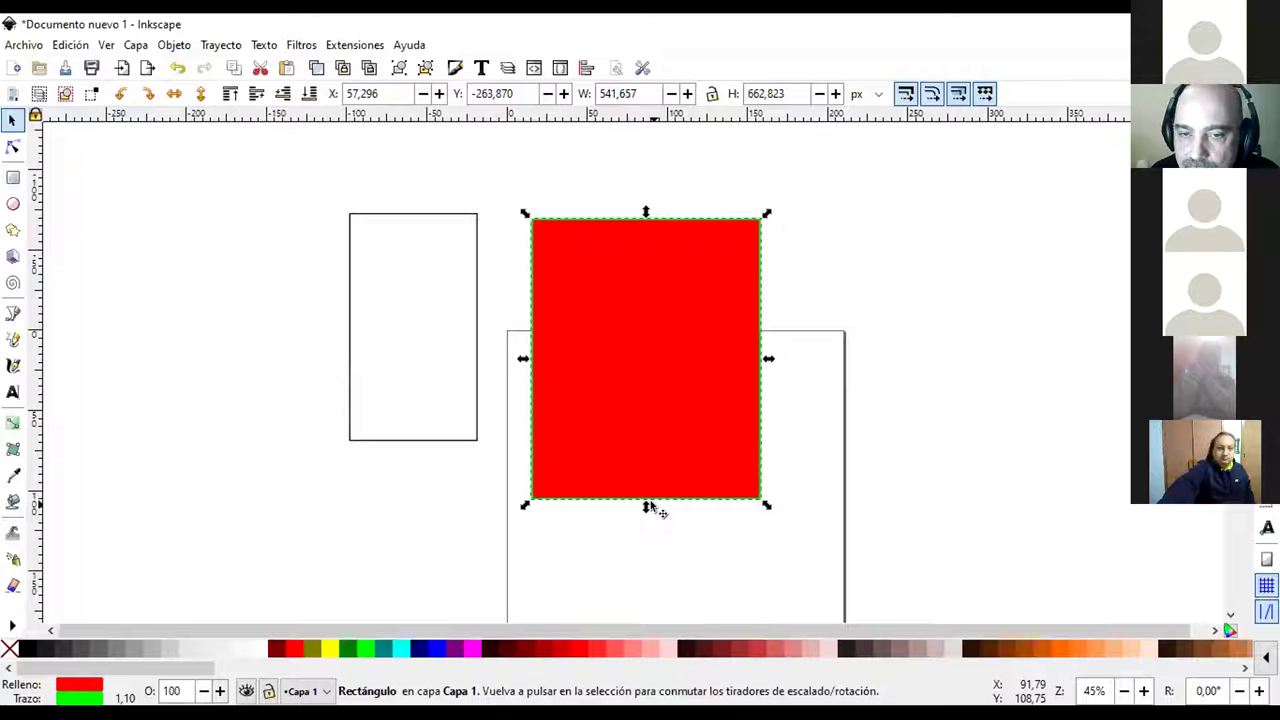
pyautogui.moveTo(644, 506)
pyautogui.mouseDown()
pyautogui.moveTo(640, 608)
pyautogui.moveTo(634, 408)
pyautogui.moveTo(647, 487)
pyautogui.mouseUp()
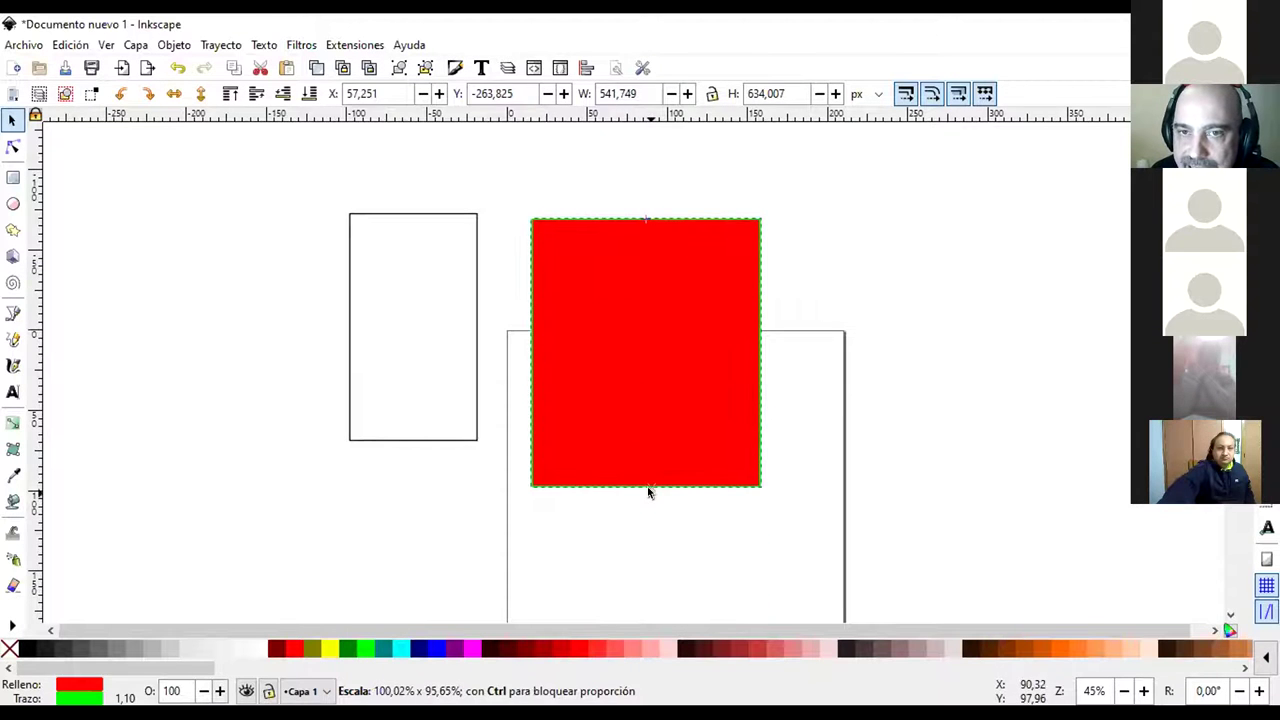
pyautogui.moveTo(646, 217); pyautogui.dragTo(646, 277)
pyautogui.moveTo(756, 388)
pyautogui.mouseDown()
pyautogui.moveTo(666, 380)
pyautogui.moveTo(755, 382)
pyautogui.mouseUp()
pyautogui.moveTo(642, 274); pyautogui.dragTo(639, 305)
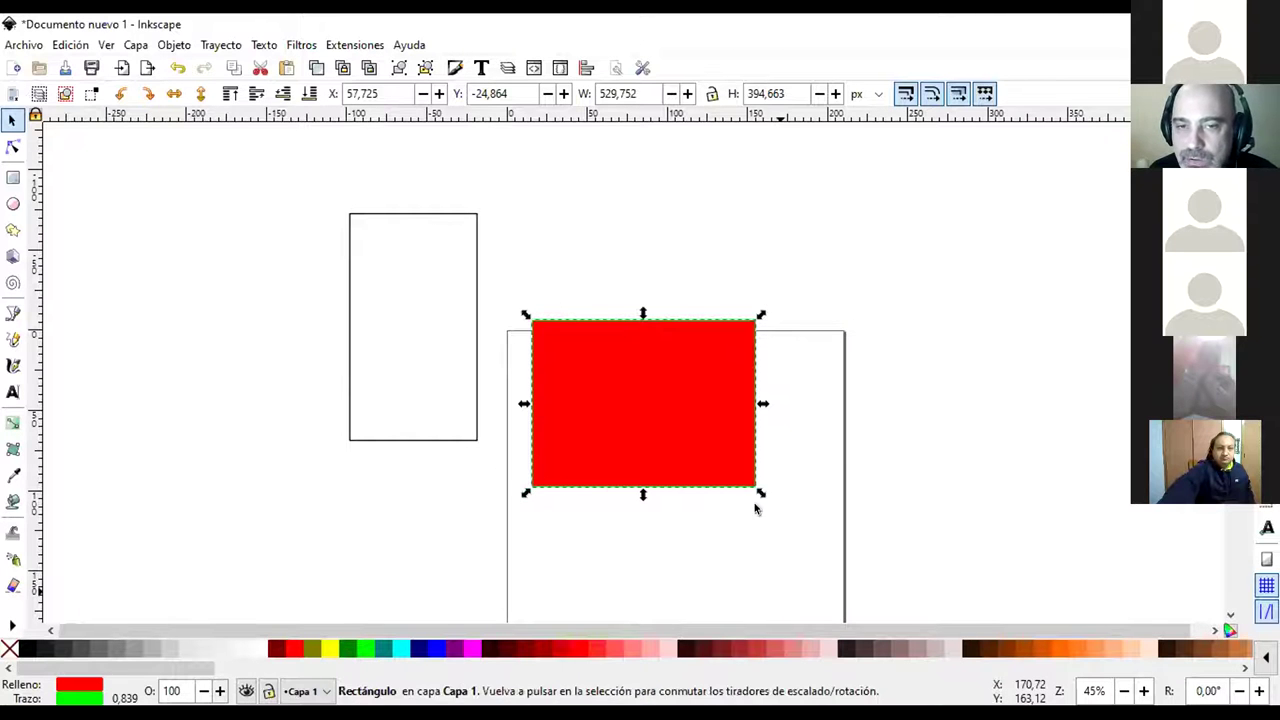
pyautogui.moveTo(760, 492); pyautogui.dragTo(787, 505)
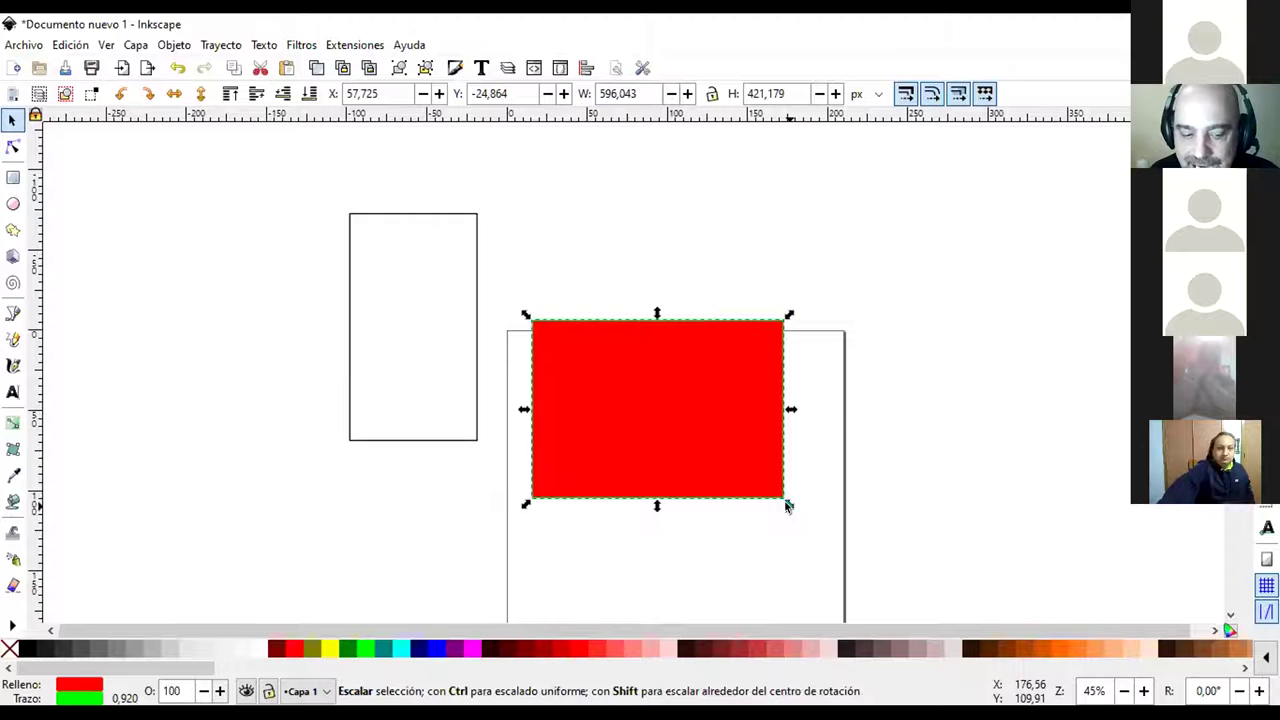
pyautogui.press('shift')
pyautogui.moveTo(787, 506)
pyautogui.mouseDown()
pyautogui.moveTo(726, 451)
pyautogui.moveTo(819, 537)
pyautogui.moveTo(683, 414)
pyautogui.moveTo(832, 533)
pyautogui.moveTo(703, 463)
pyautogui.moveTo(617, 391)
pyautogui.moveTo(822, 562)
pyautogui.moveTo(774, 517)
pyautogui.moveTo(829, 546)
pyautogui.moveTo(771, 515)
pyautogui.moveTo(787, 515)
pyautogui.mouseUp()
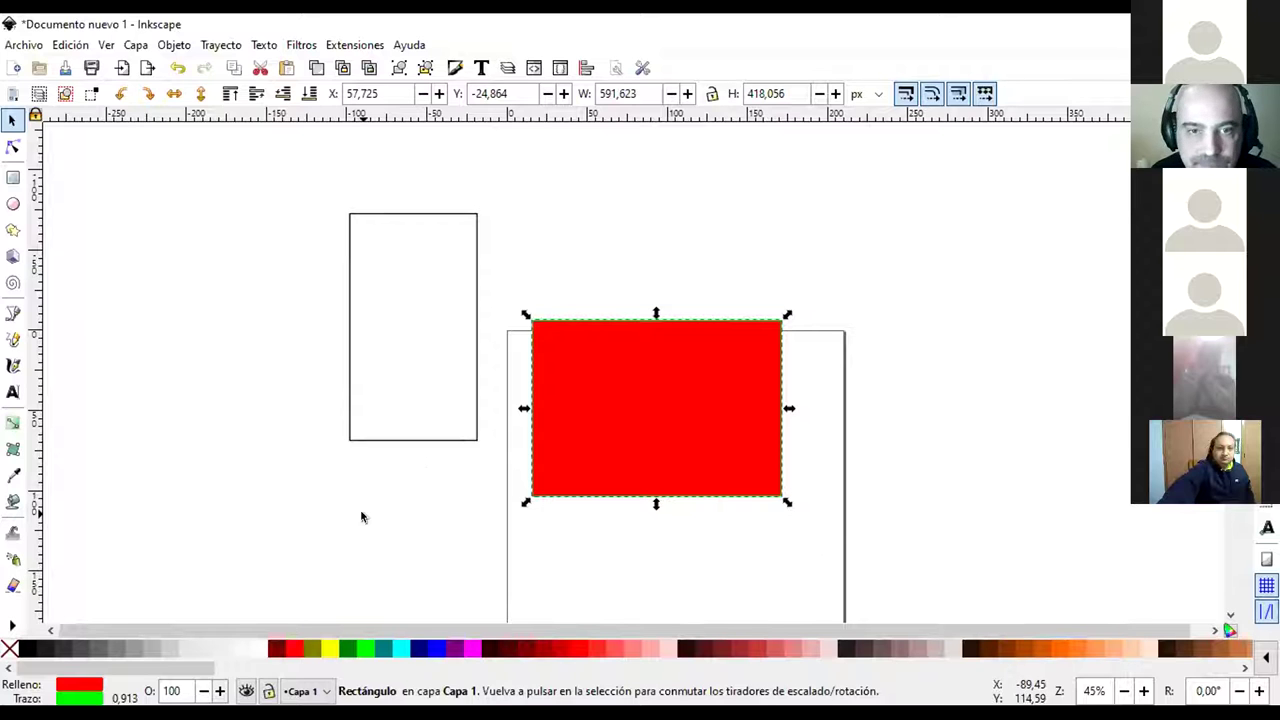
pyautogui.click(409, 326)
pyautogui.click(446, 439)
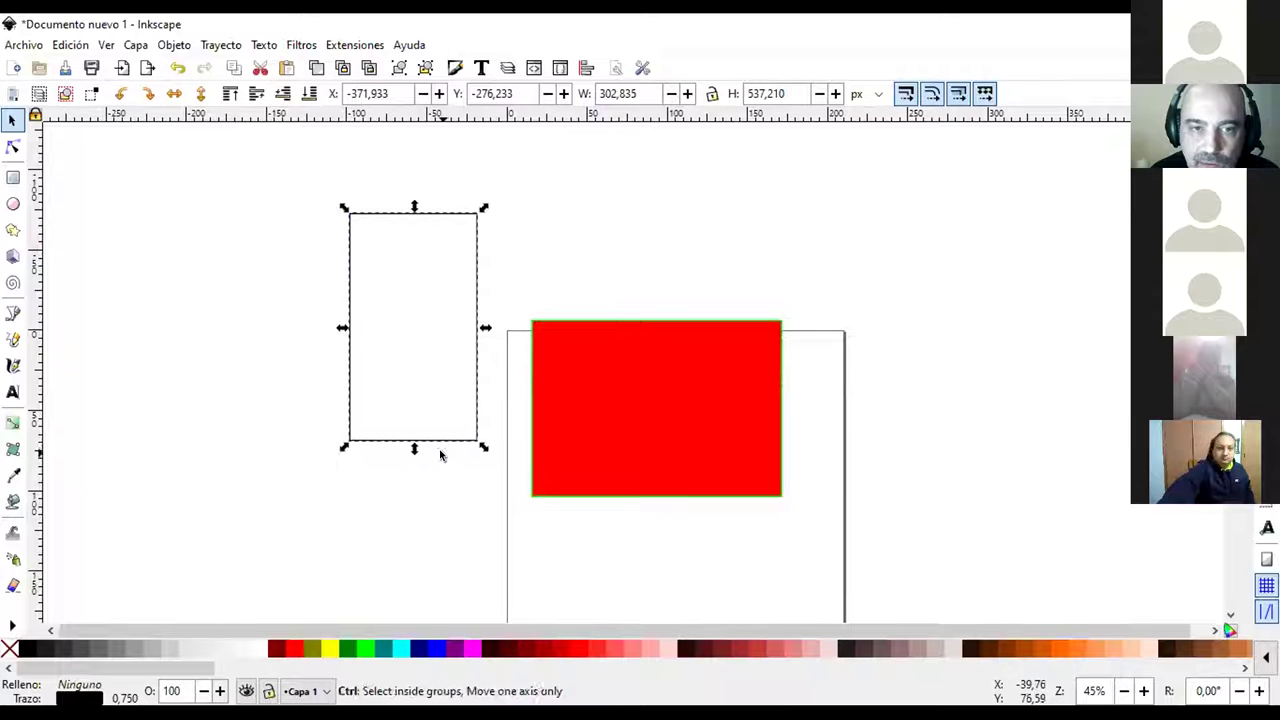
pyautogui.moveTo(484, 447)
pyautogui.mouseDown()
pyautogui.moveTo(391, 340)
pyautogui.moveTo(495, 469)
pyautogui.mouseUp()
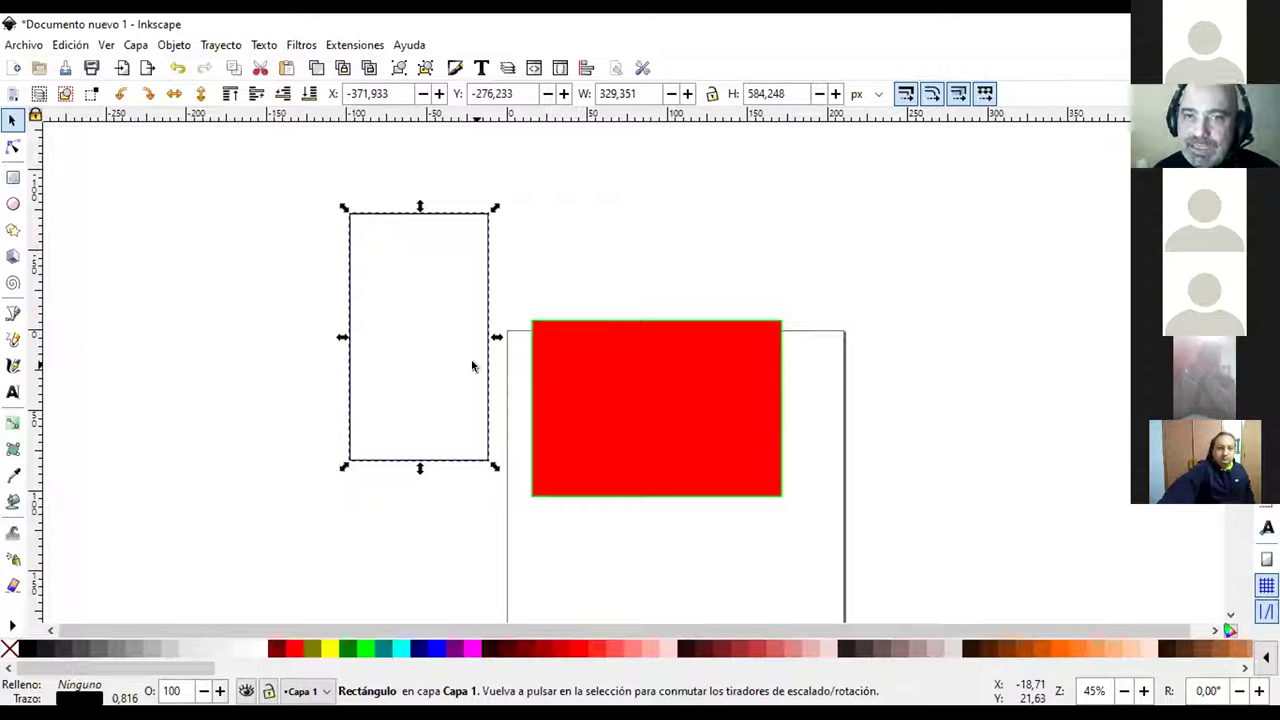
pyautogui.click(597, 234)
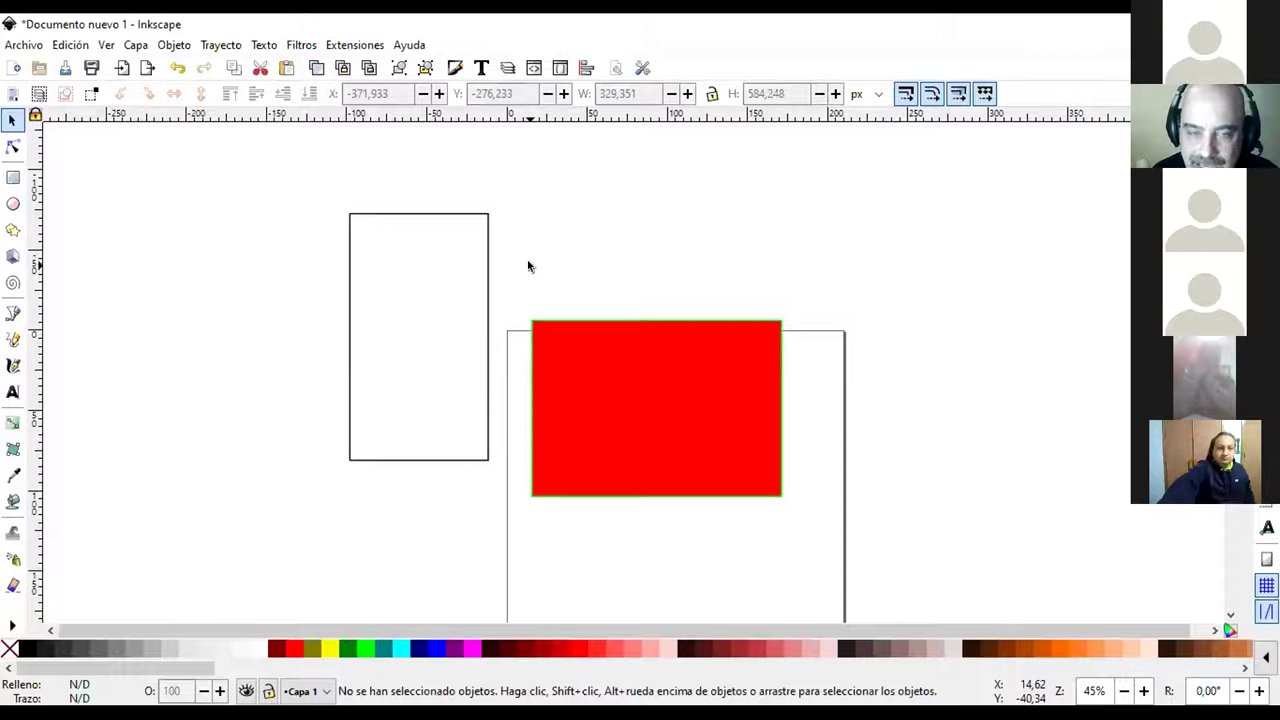
pyautogui.click(449, 219)
pyautogui.moveTo(451, 220); pyautogui.dragTo(591, 204)
pyautogui.click(805, 396)
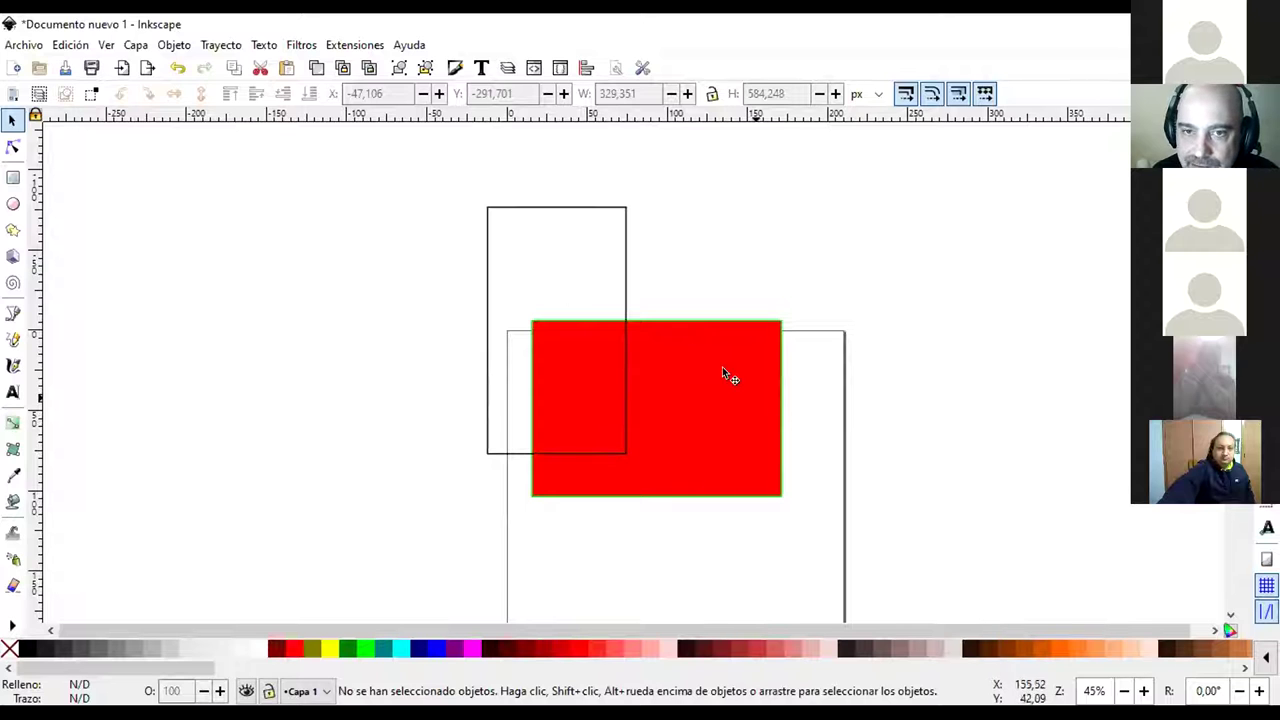
pyautogui.click(697, 375)
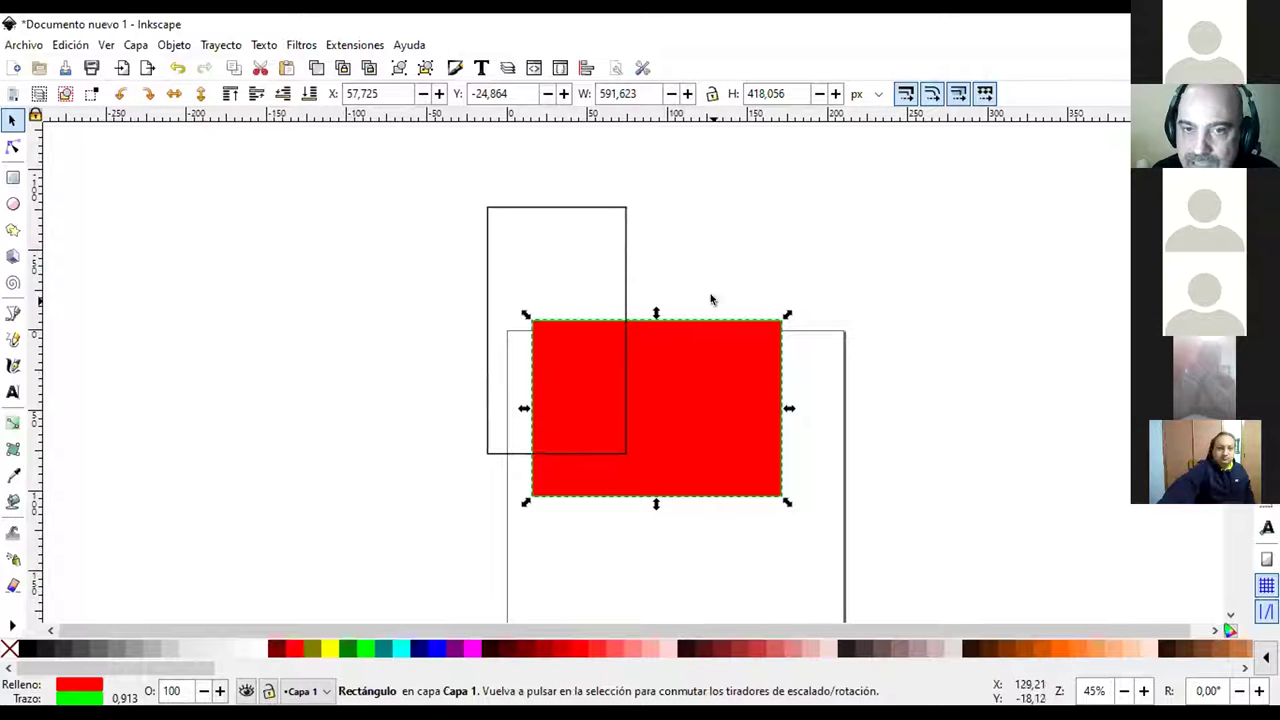
pyautogui.click(575, 270)
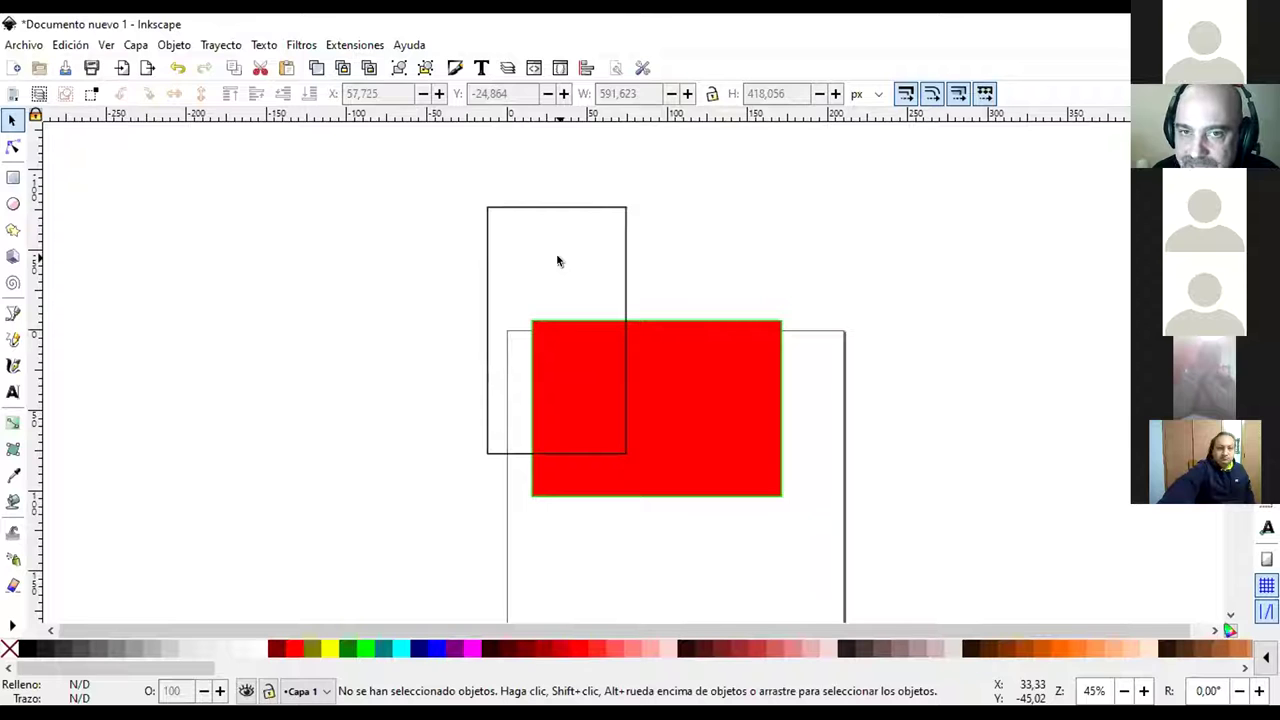
pyautogui.click(622, 225)
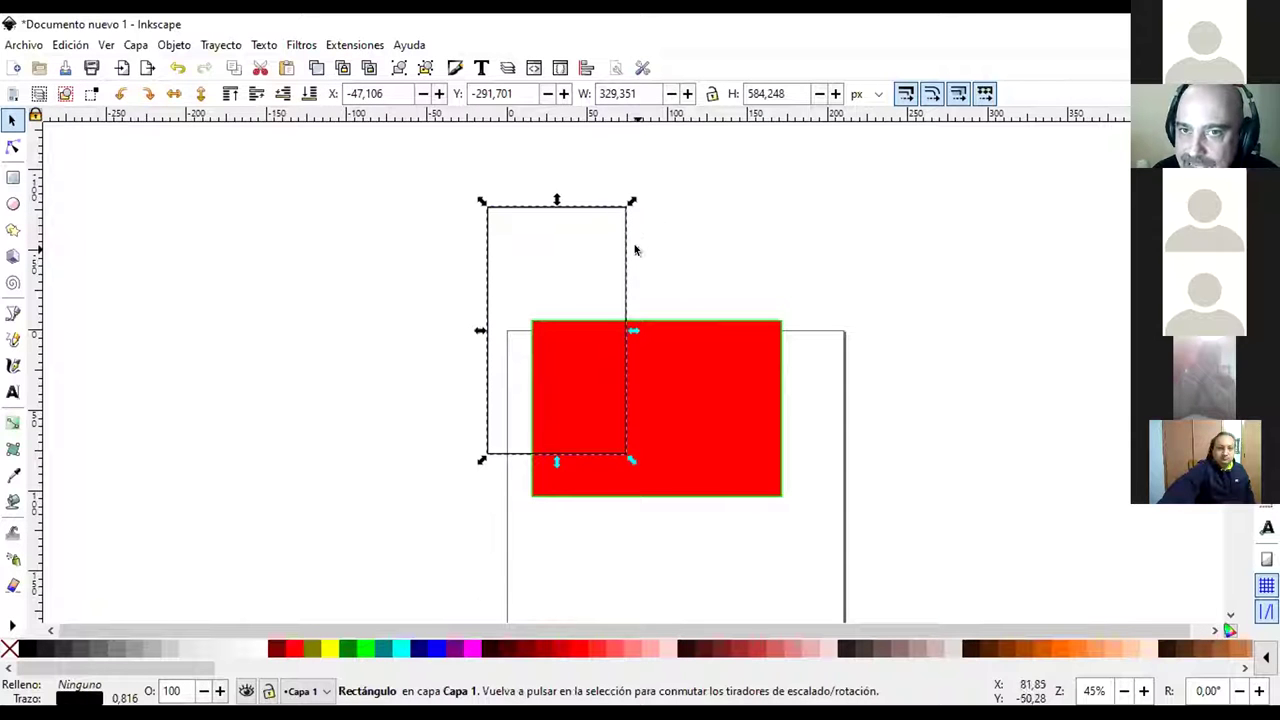
pyautogui.moveTo(621, 248); pyautogui.dragTo(480, 250)
pyautogui.click(311, 489)
pyautogui.moveTo(296, 538); pyautogui.dragTo(500, 169)
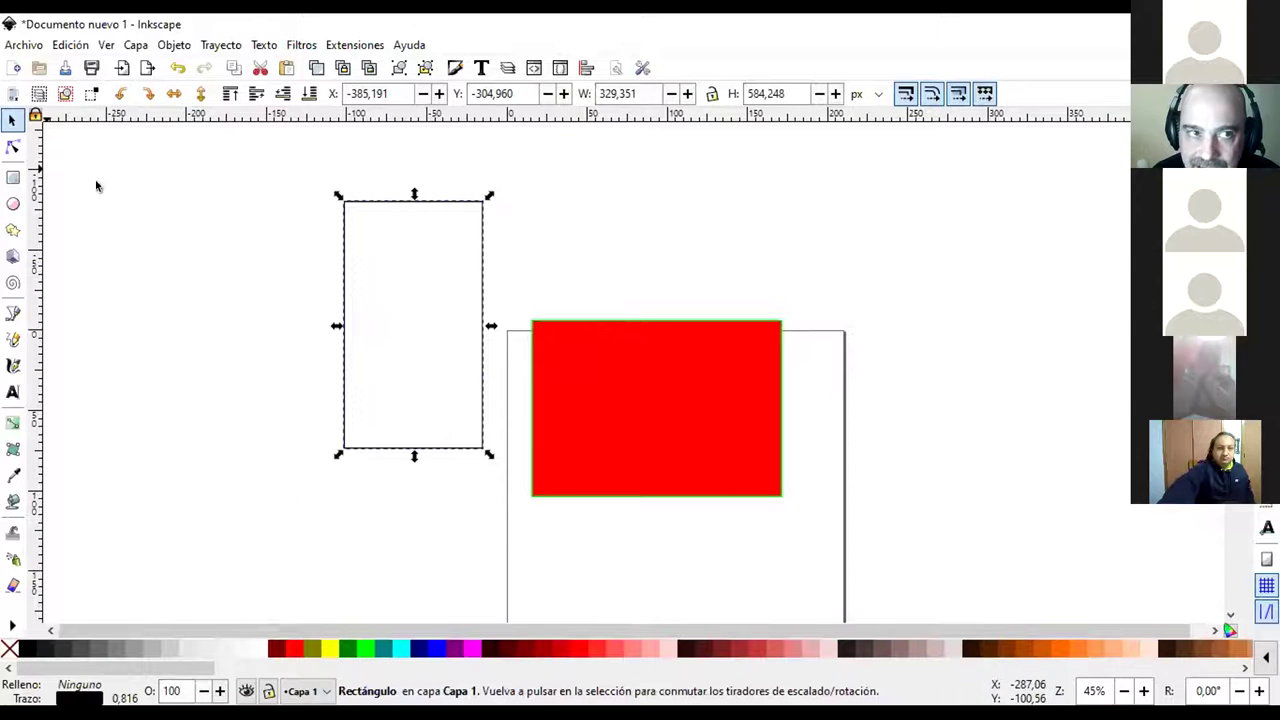
pyautogui.click(266, 525)
pyautogui.moveTo(263, 525); pyautogui.dragTo(506, 178)
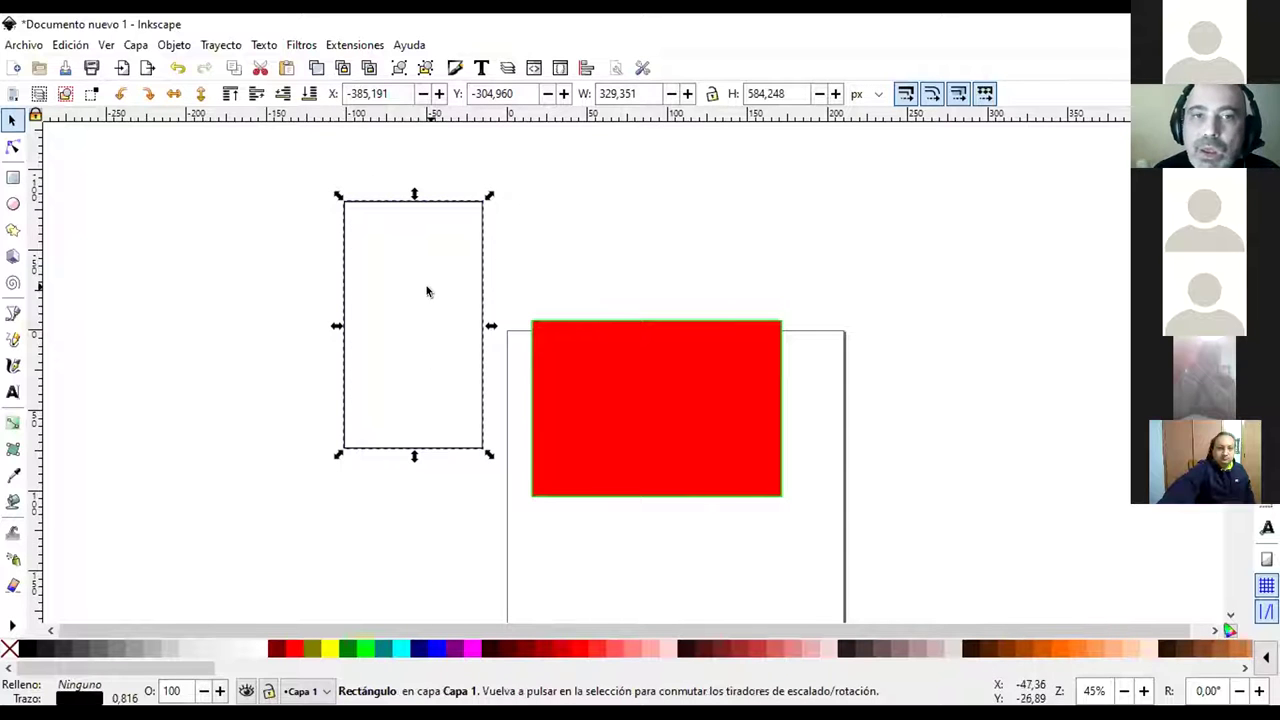
pyautogui.click(594, 384)
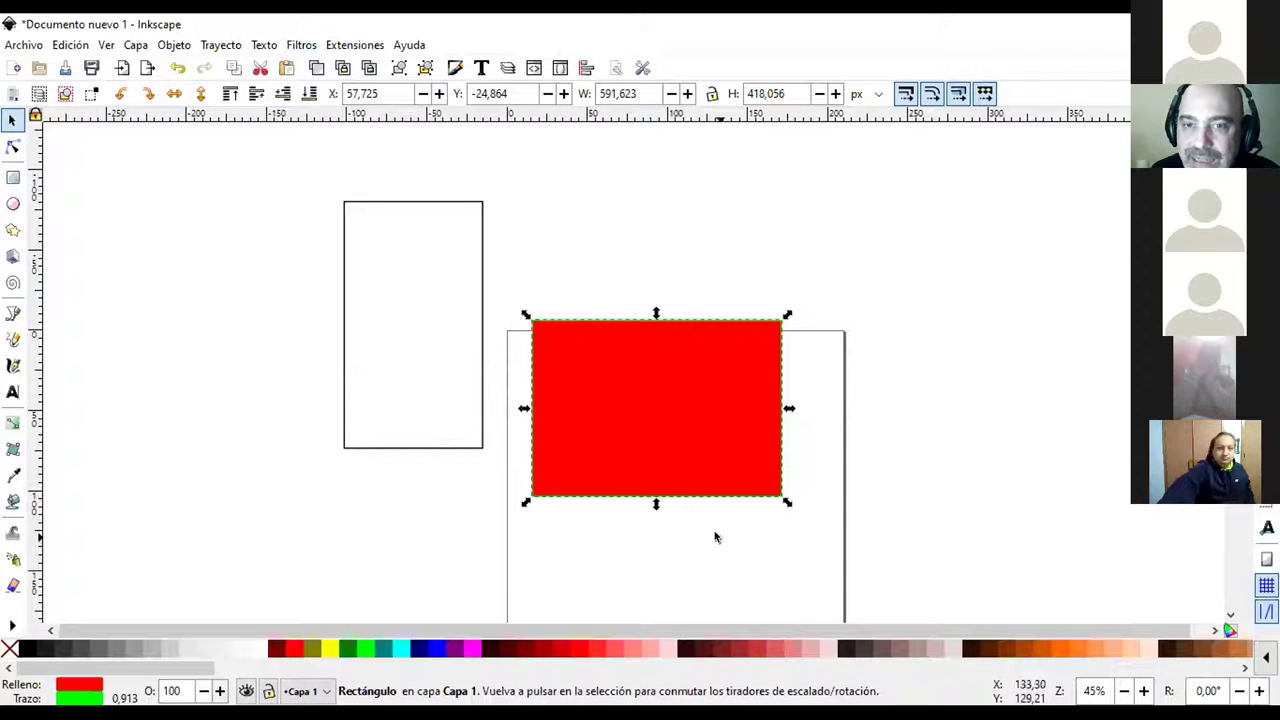
# Rotate the red rectangle, trying its rotation centre at a corner and back in the middle
pyautogui.click(672, 402)
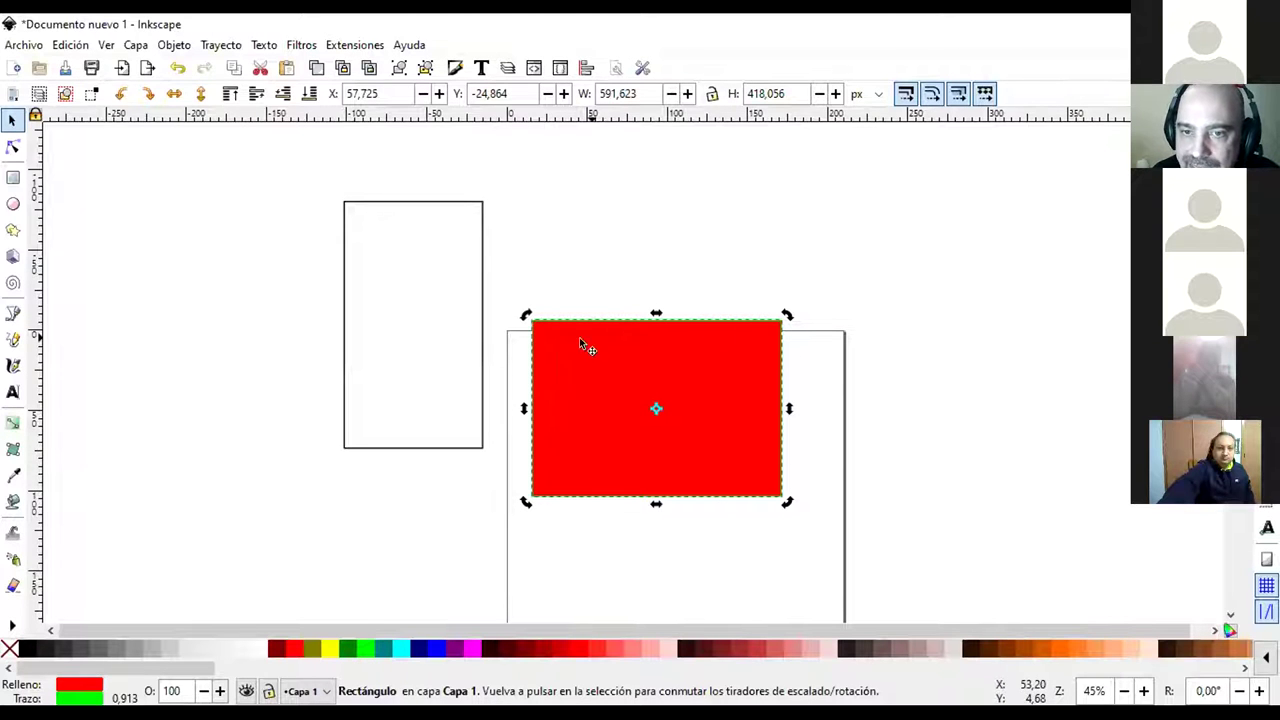
pyautogui.moveTo(786, 490); pyautogui.dragTo(591, 366)
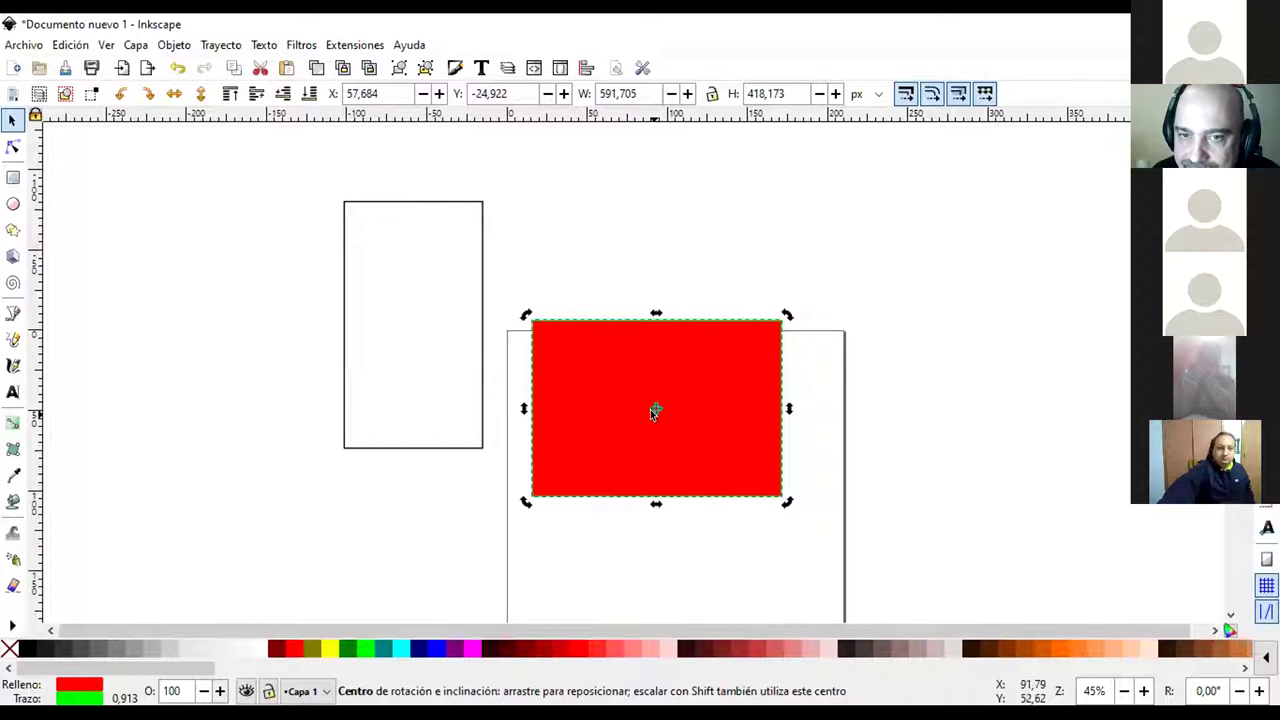
pyautogui.moveTo(654, 409); pyautogui.dragTo(546, 335)
pyautogui.moveTo(786, 502); pyautogui.dragTo(603, 374)
pyautogui.moveTo(546, 335); pyautogui.dragTo(657, 409)
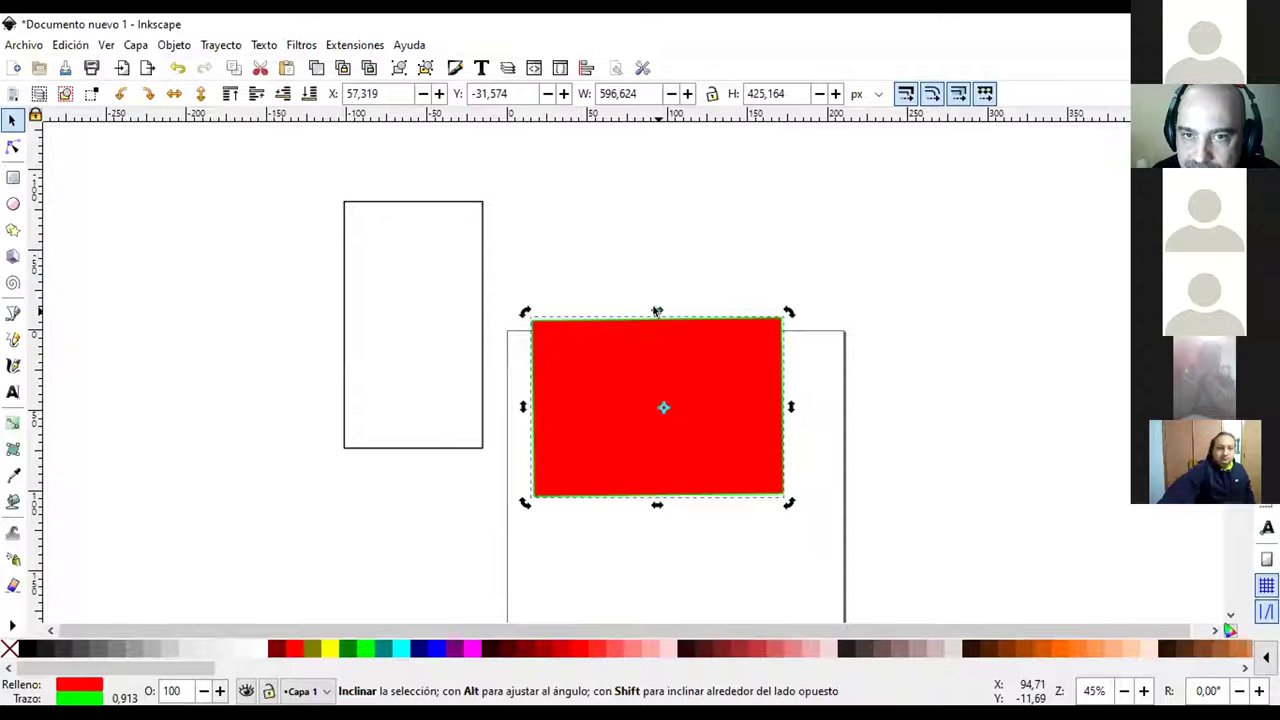
# Skew the red rectangle horizontally and vertically into a tilted parallelogram
pyautogui.moveTo(696, 311); pyautogui.dragTo(642, 315)
pyautogui.moveTo(791, 408); pyautogui.dragTo(727, 309)
pyautogui.click(837, 330)
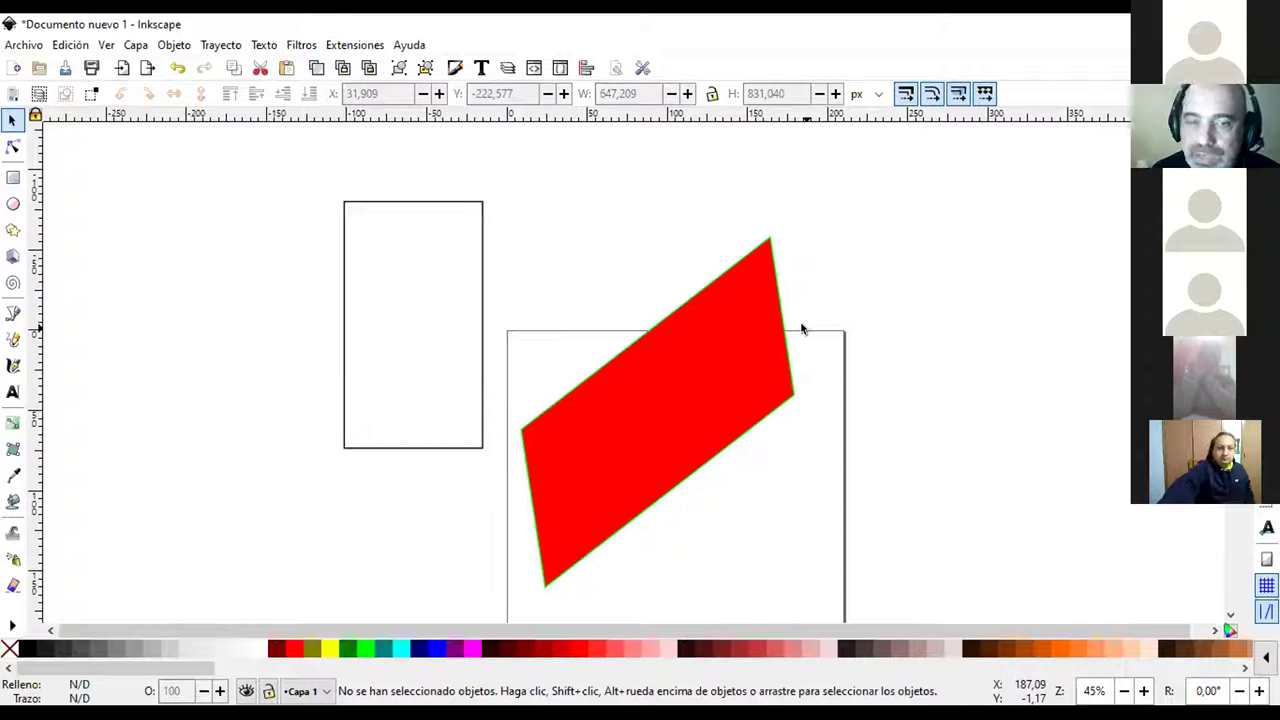
# Fill the empty rectangle teal, move it onto the parallelogram, and draw a circle to its left
pyautogui.click(482, 283)
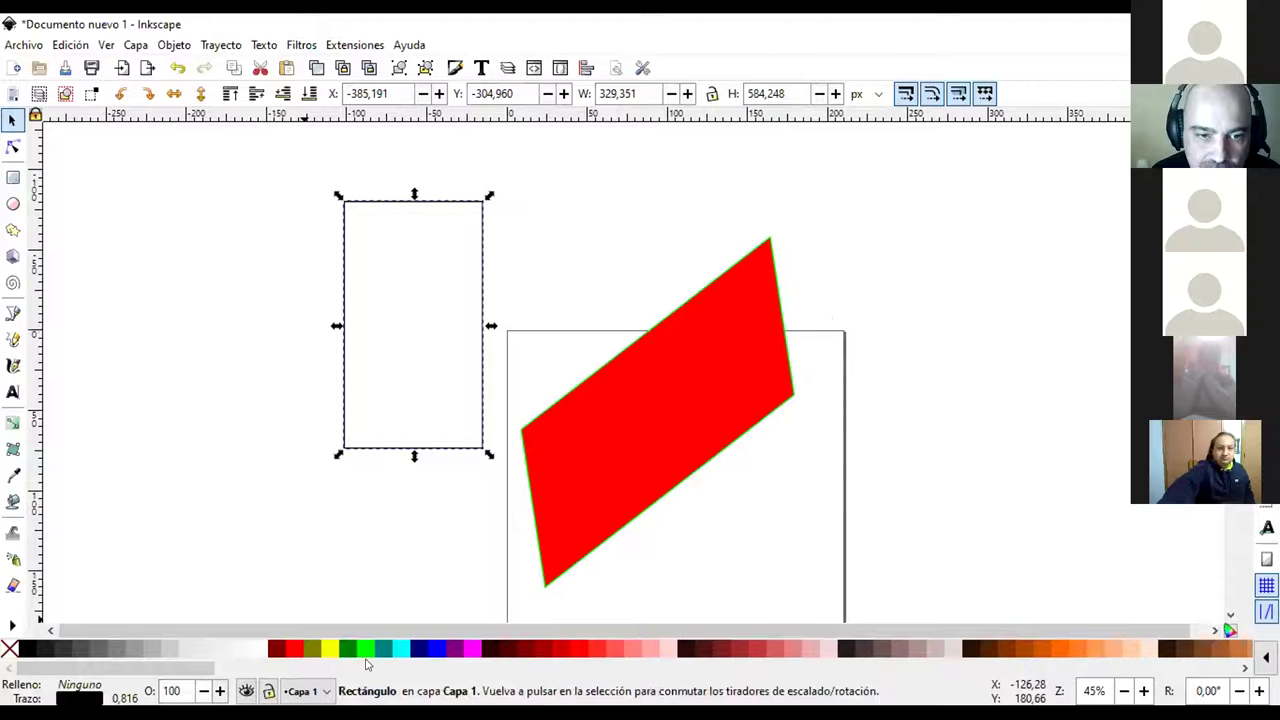
pyautogui.click(383, 649)
pyautogui.moveTo(412, 312); pyautogui.dragTo(592, 271)
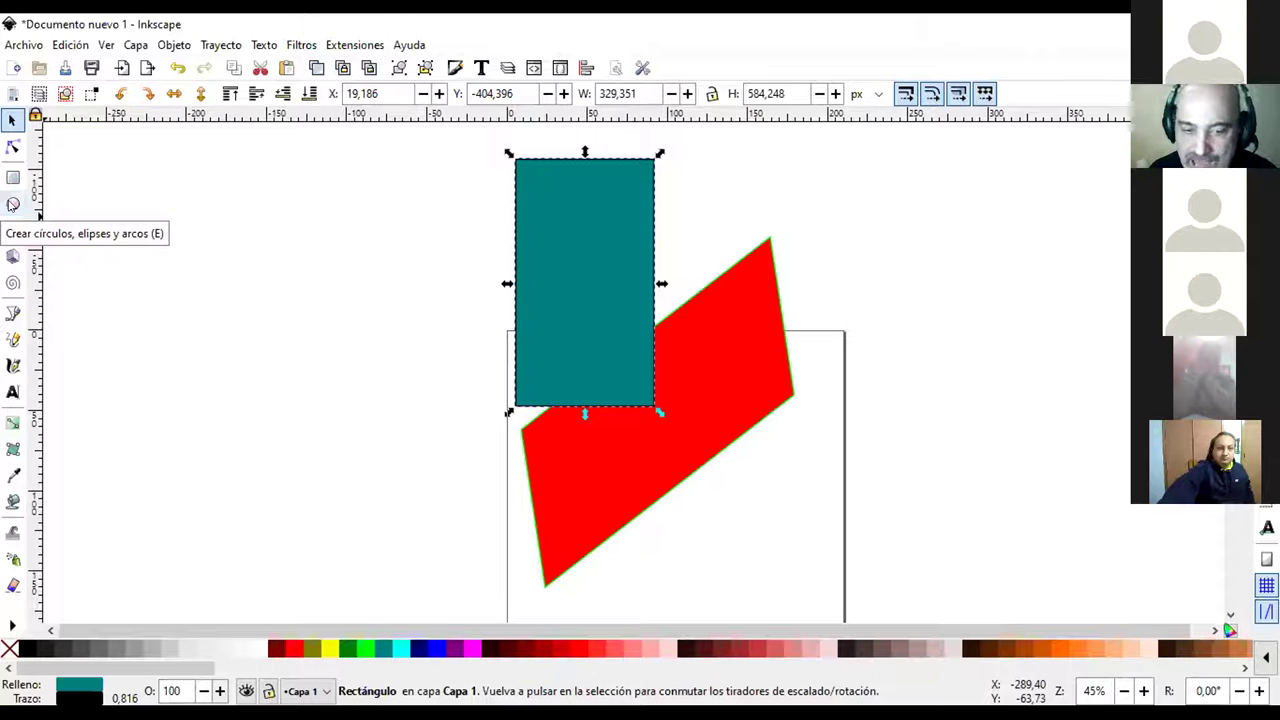
pyautogui.click(12, 204)
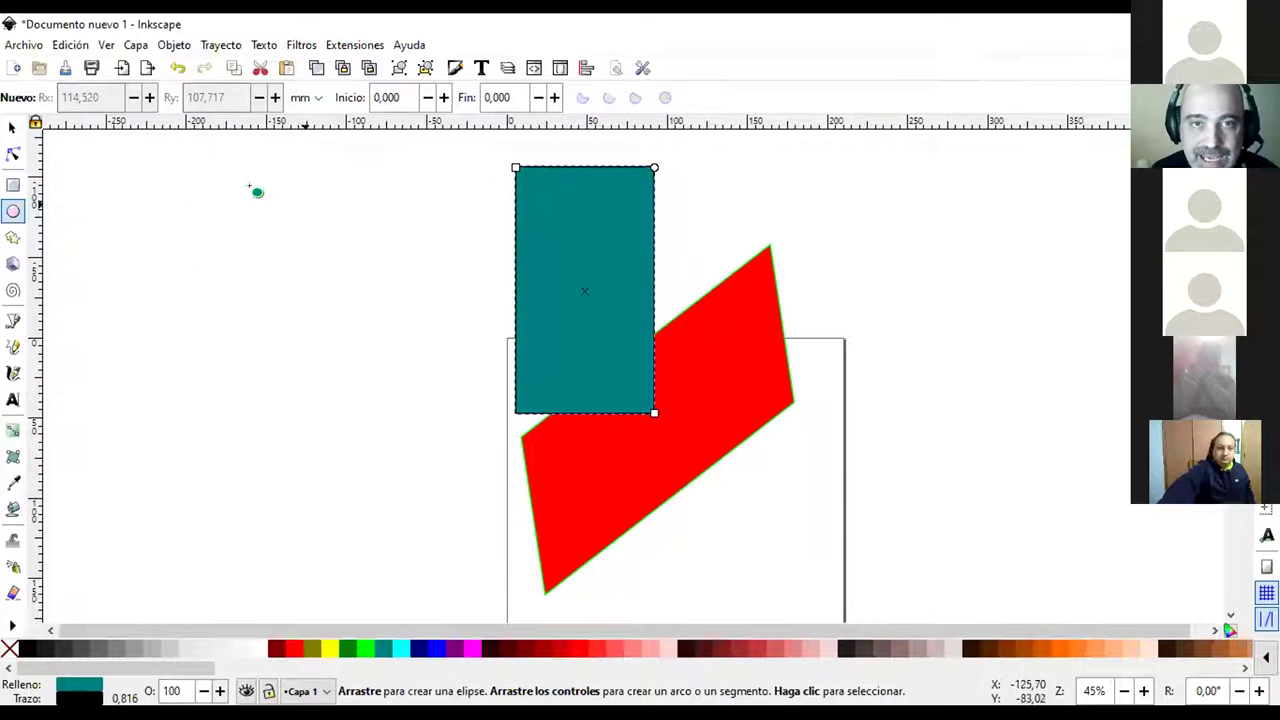
pyautogui.moveTo(275, 235); pyautogui.dragTo(443, 411)
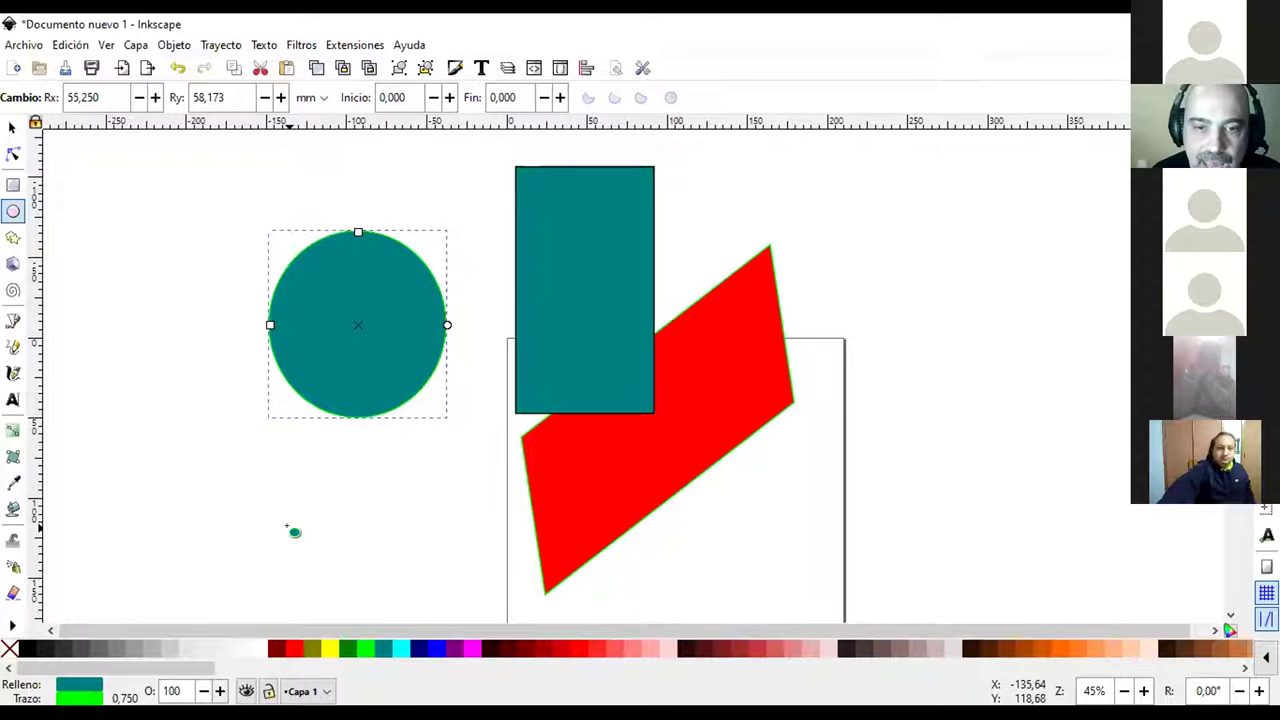
# Make the circle purple with a black outline and draw a light pink, yellow-outlined ellipse
pyautogui.click(455, 651)
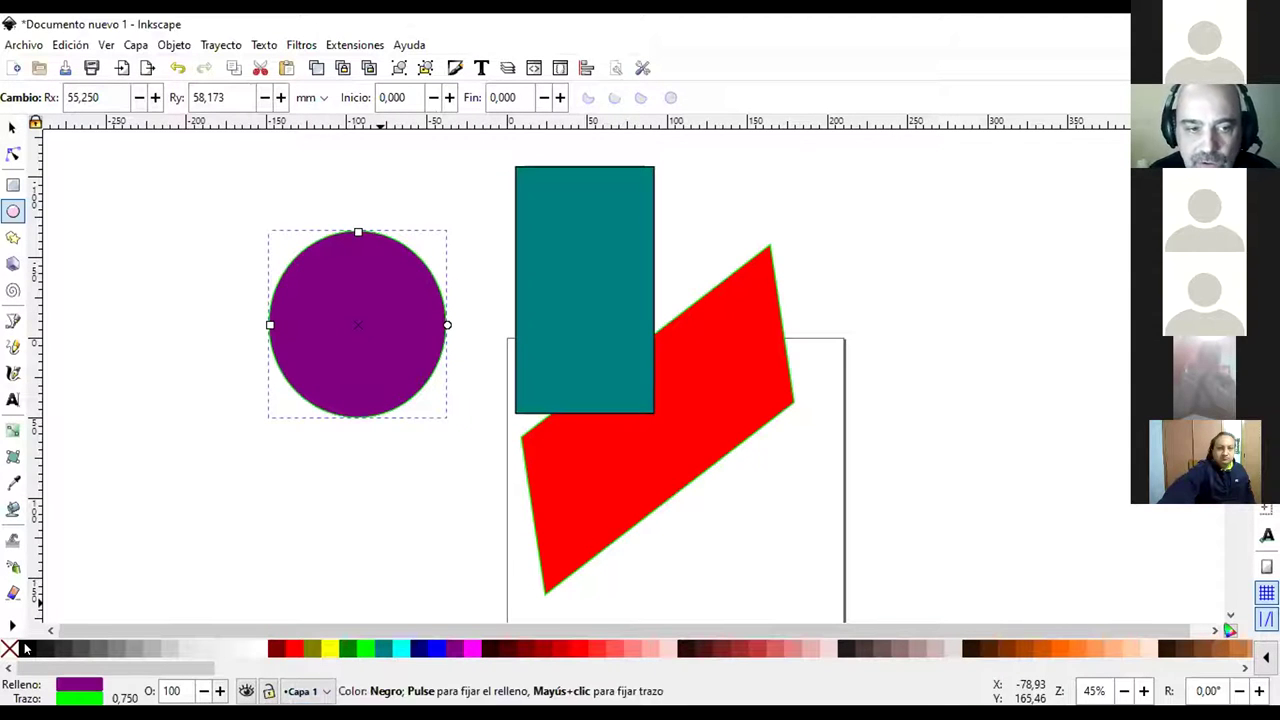
pyautogui.keyDown('shift'); pyautogui.click(26, 650); pyautogui.keyUp('shift')
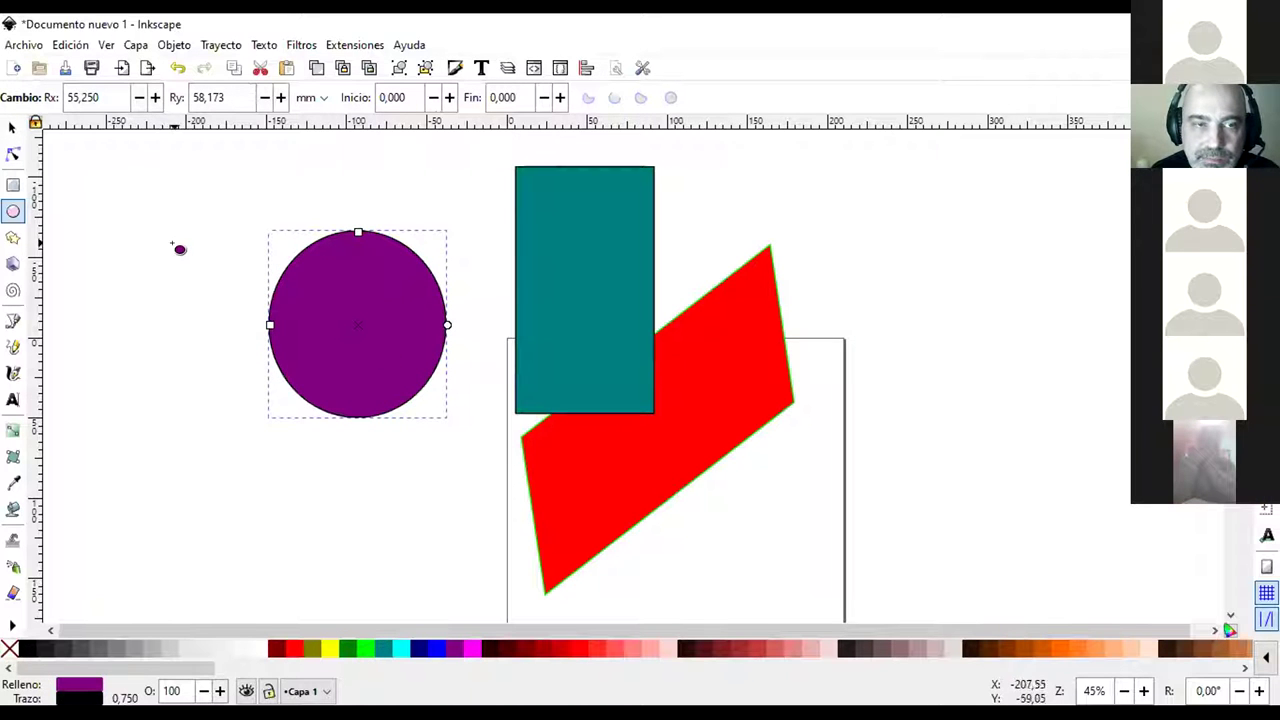
pyautogui.moveTo(175, 284); pyautogui.dragTo(250, 454)
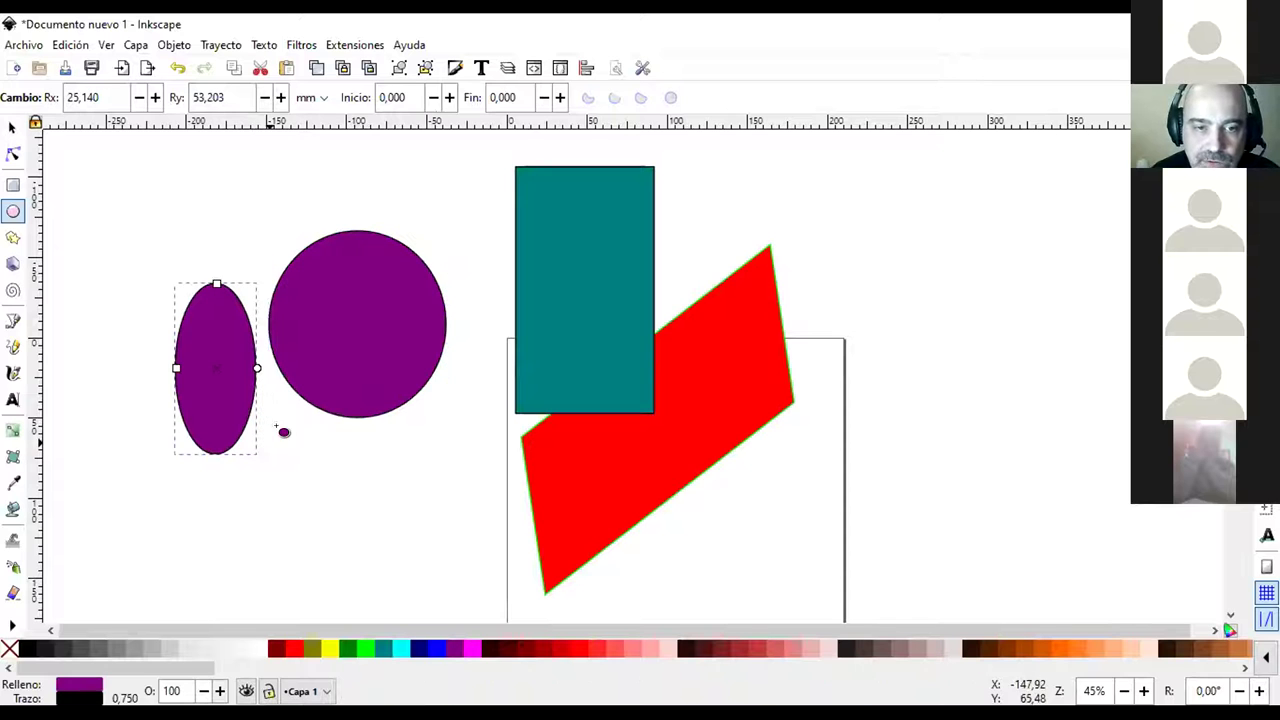
pyautogui.click(652, 654)
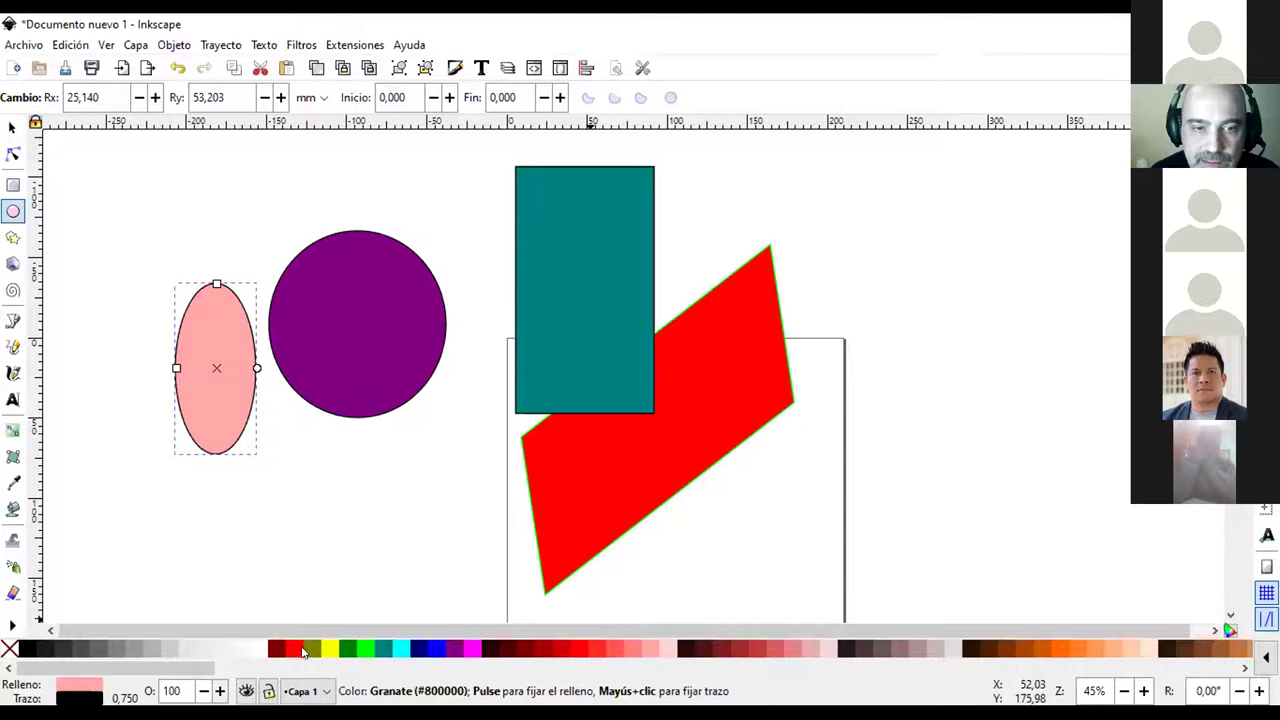
pyautogui.keyDown('shift'); pyautogui.click(328, 649); pyautogui.keyUp('shift')
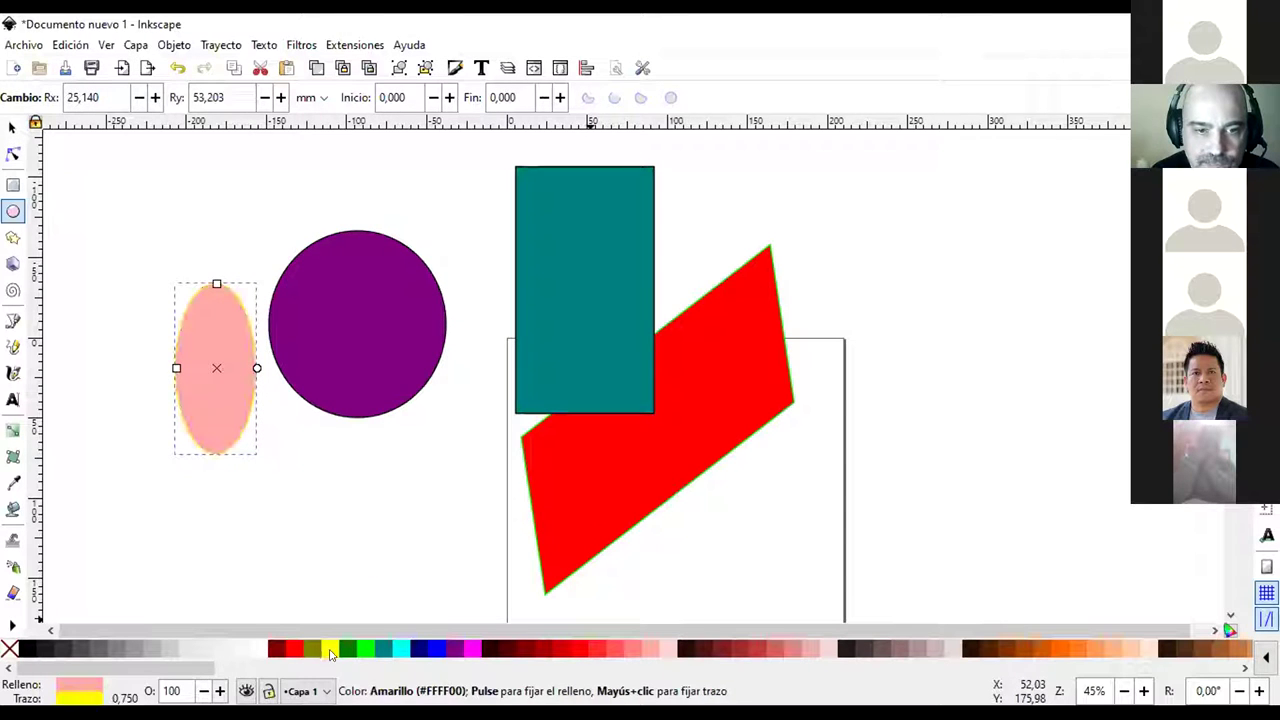
# Move the purple circle up and right and place the pink ellipse over its lower edge
pyautogui.click(12, 127)
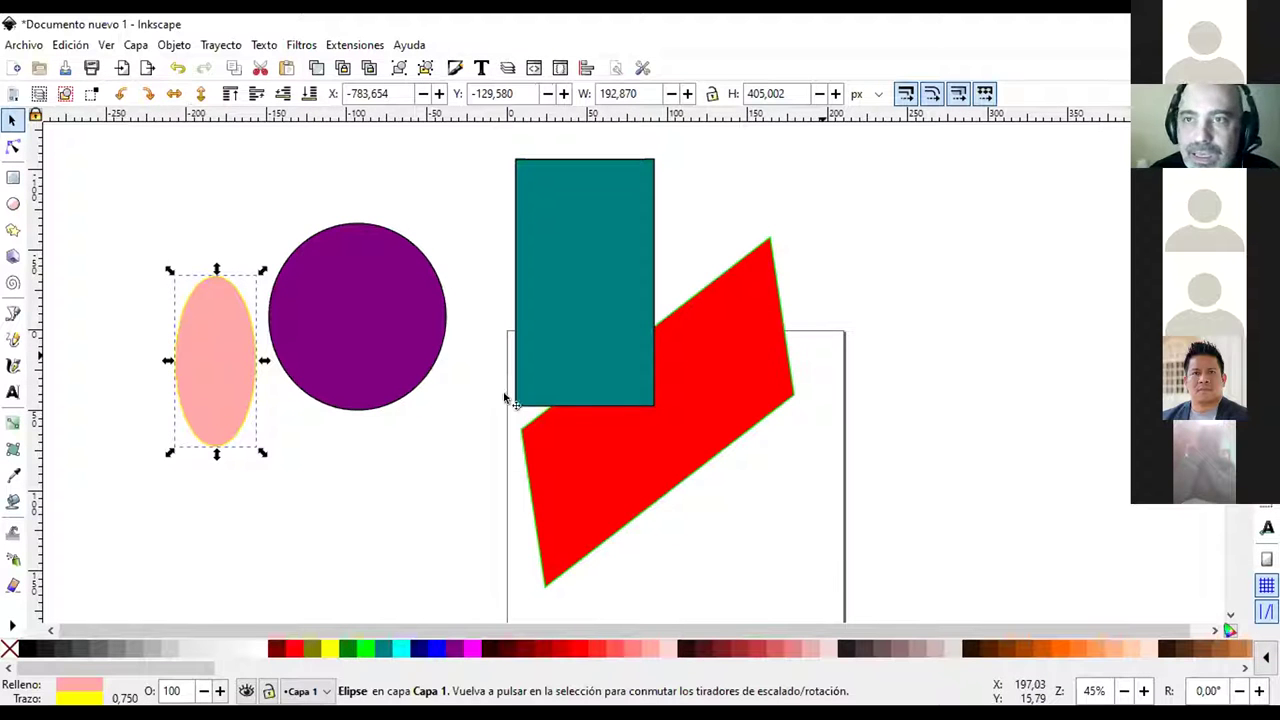
pyautogui.moveTo(215, 370); pyautogui.dragTo(196, 301)
pyautogui.moveTo(171, 251); pyautogui.dragTo(331, 445)
pyautogui.moveTo(414, 330); pyautogui.dragTo(831, 263)
pyautogui.moveTo(337, 457); pyautogui.dragTo(789, 368)
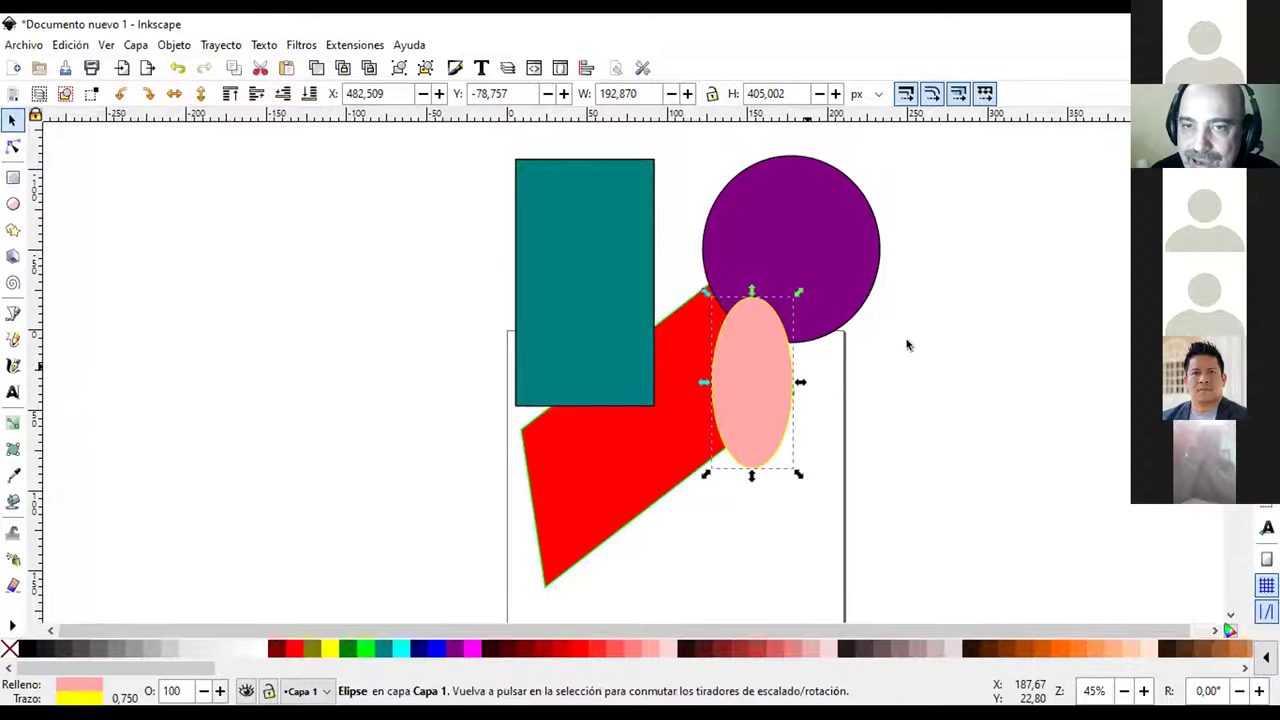
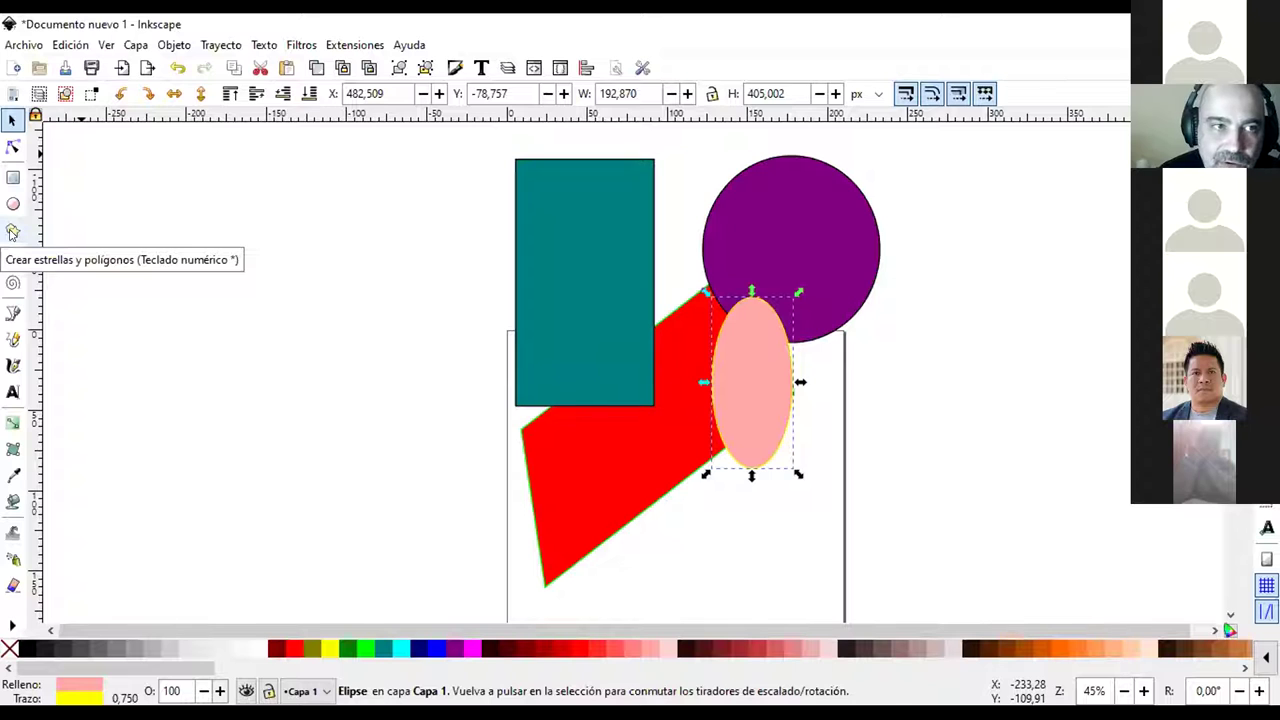
# Draw a six-pointed star left of the page using Star mode with 6 corners
pyautogui.click(12, 232)
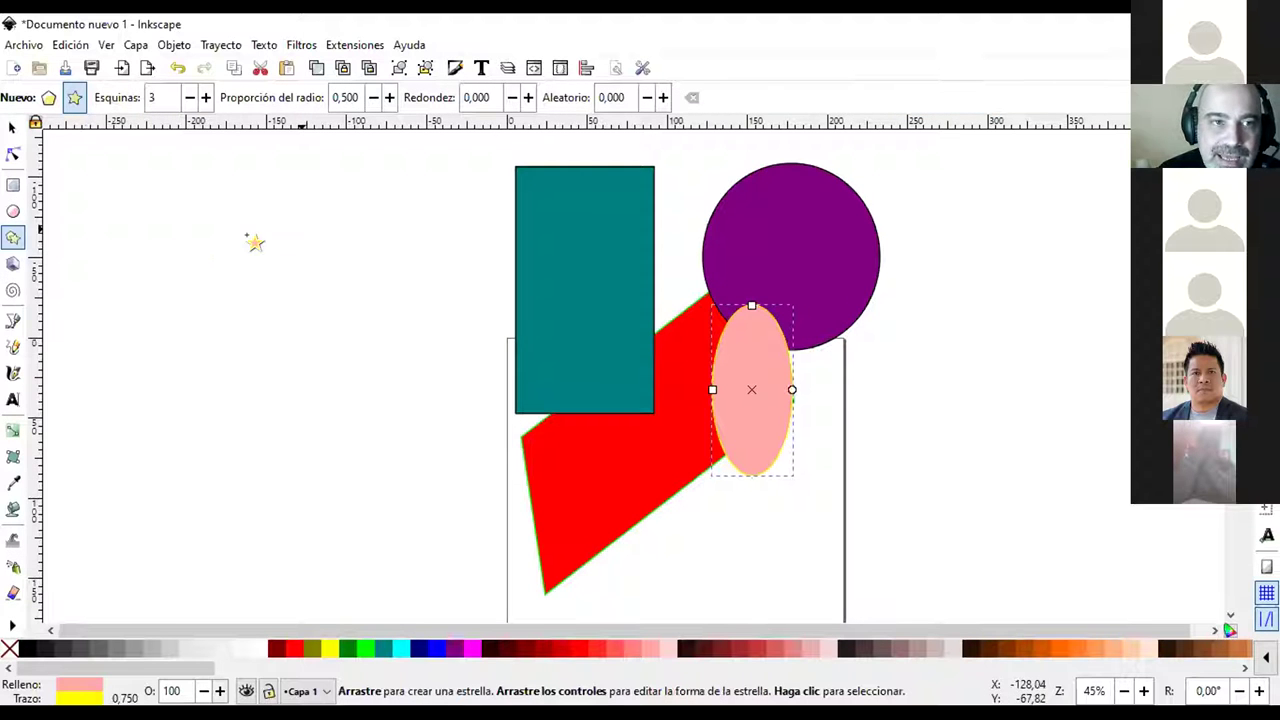
pyautogui.click(49, 99)
pyautogui.click(74, 97)
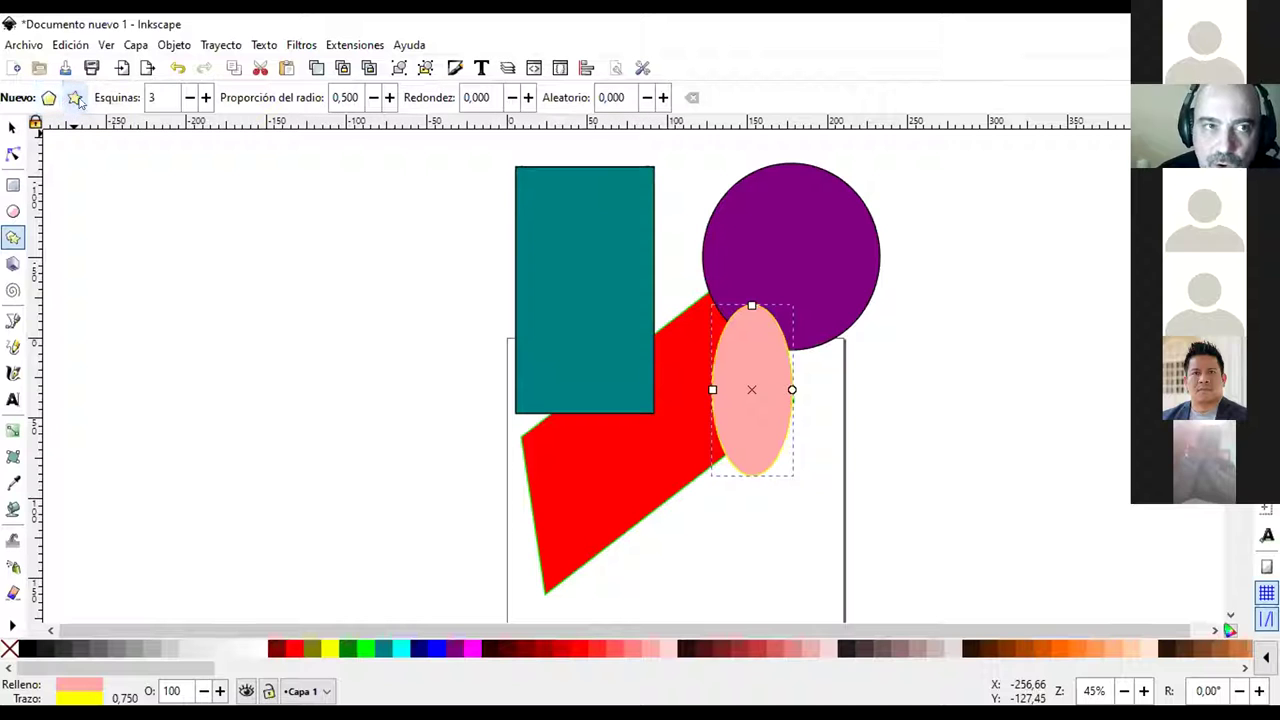
pyautogui.click(205, 97)
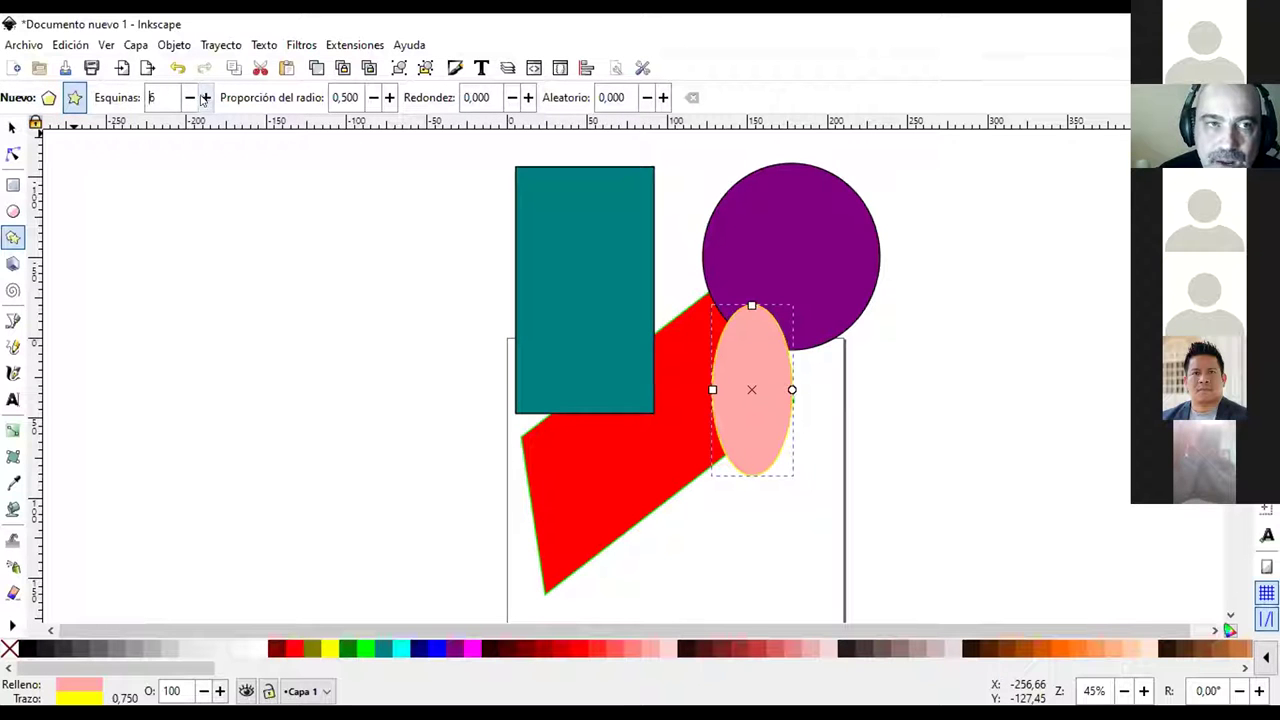
pyautogui.click(189, 97)
pyautogui.doubleClick(205, 97)
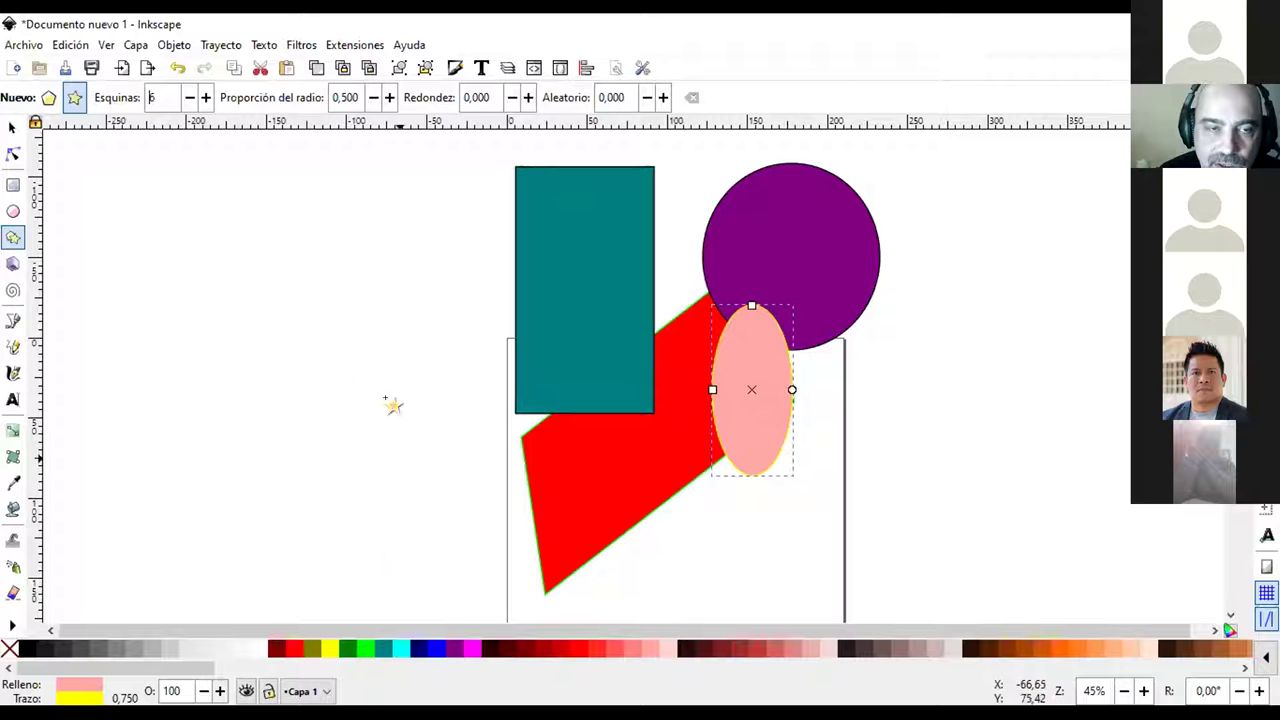
pyautogui.moveTo(250, 214)
pyautogui.mouseDown()
pyautogui.moveTo(293, 299)
pyautogui.moveTo(300, 234)
pyautogui.moveTo(311, 243)
pyautogui.mouseUp()
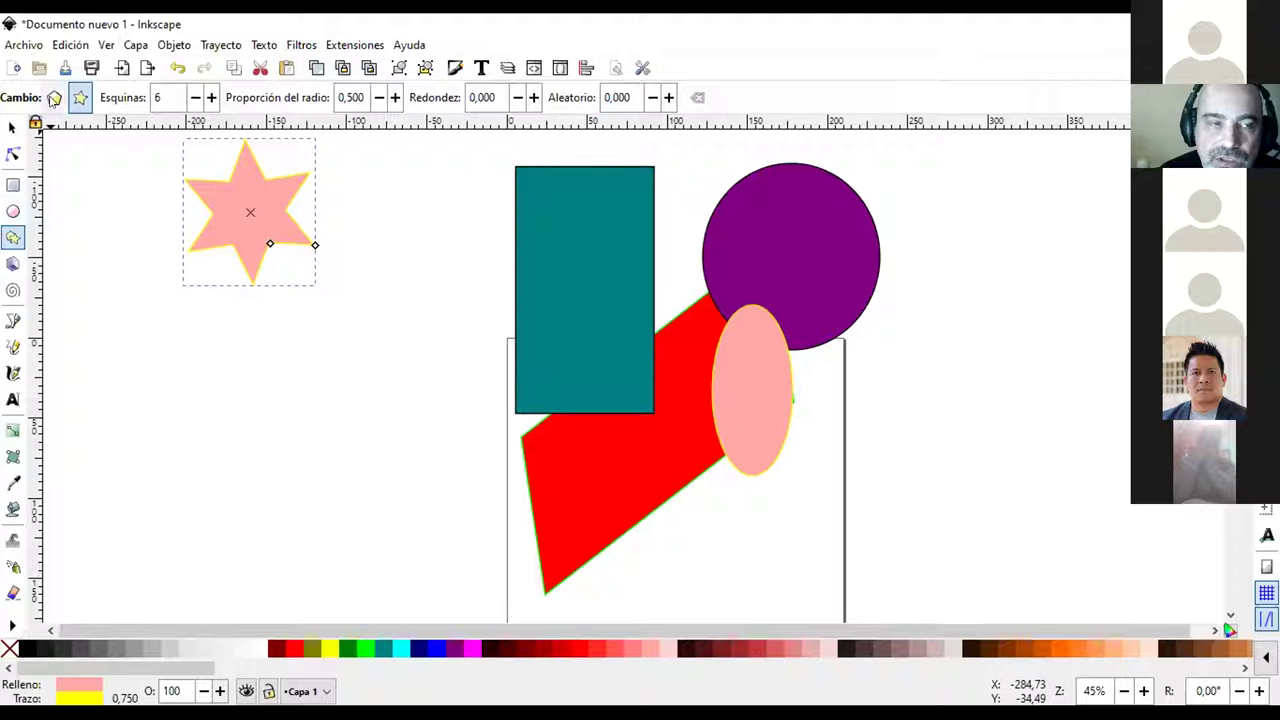
# Toggle the shape between hexagon and star twice, leaving it a star, and return to the selector
pyautogui.click(54, 97)
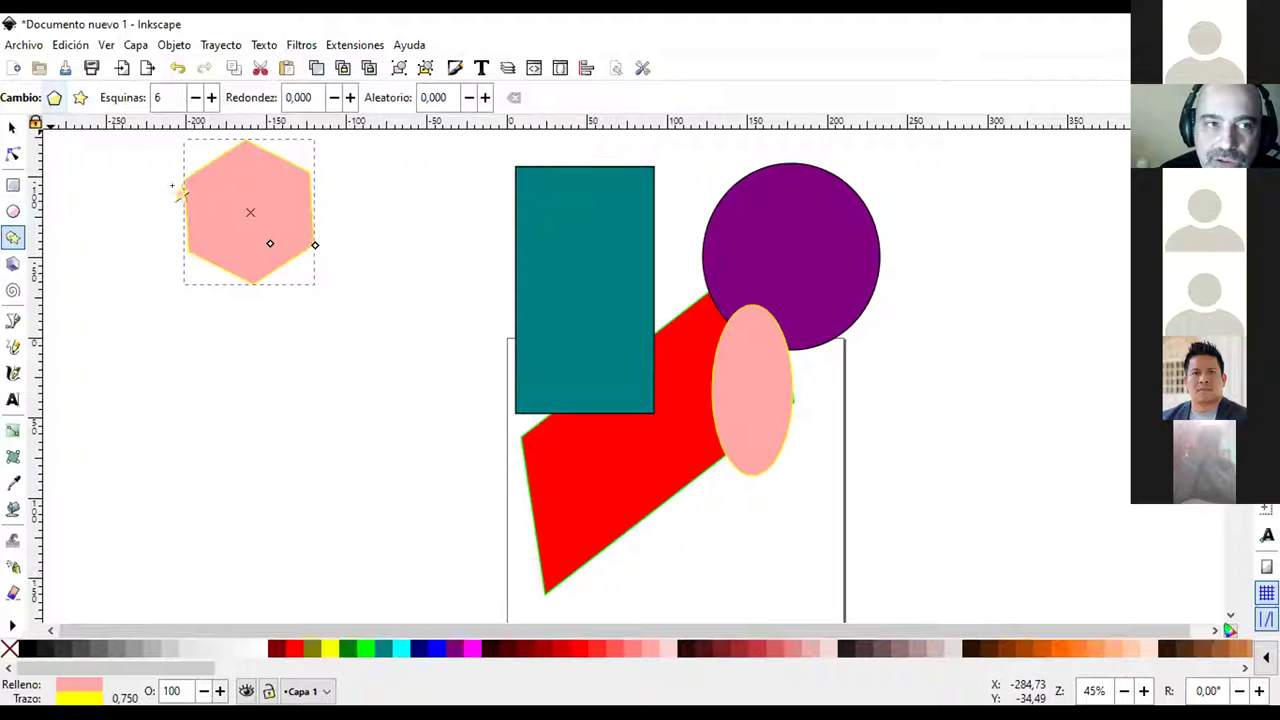
pyautogui.click(84, 100)
pyautogui.click(54, 97)
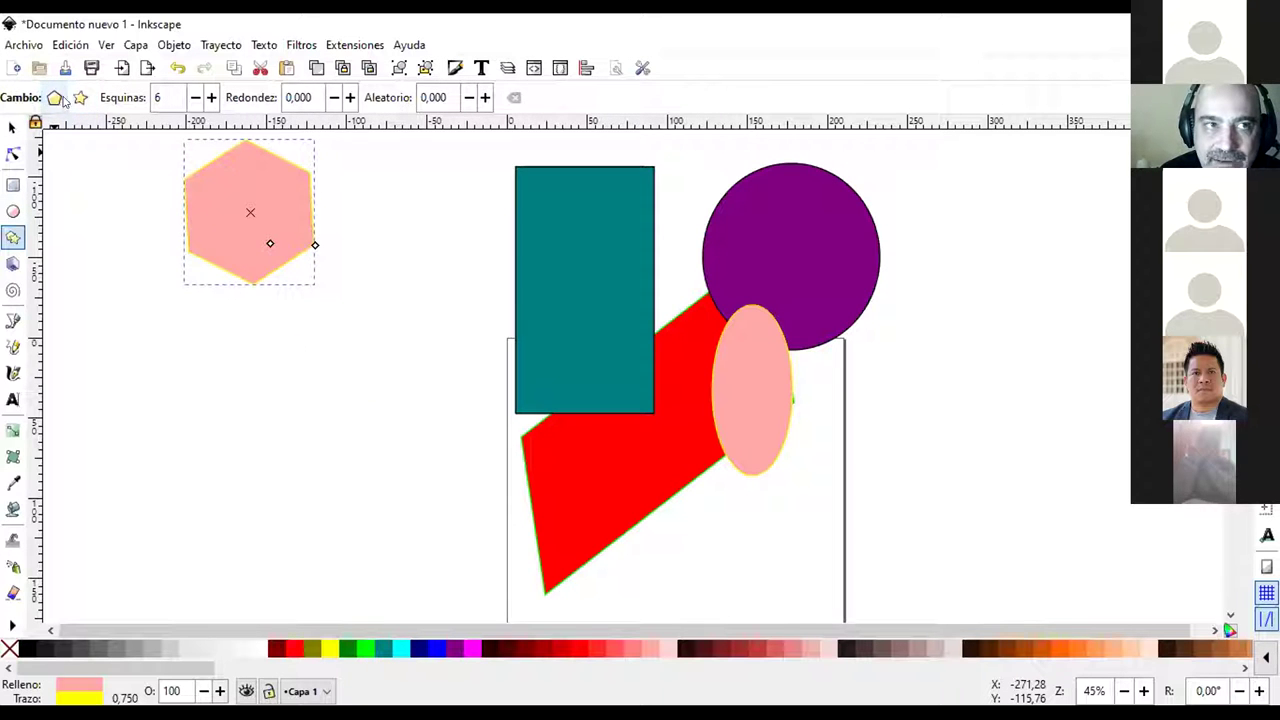
pyautogui.click(80, 100)
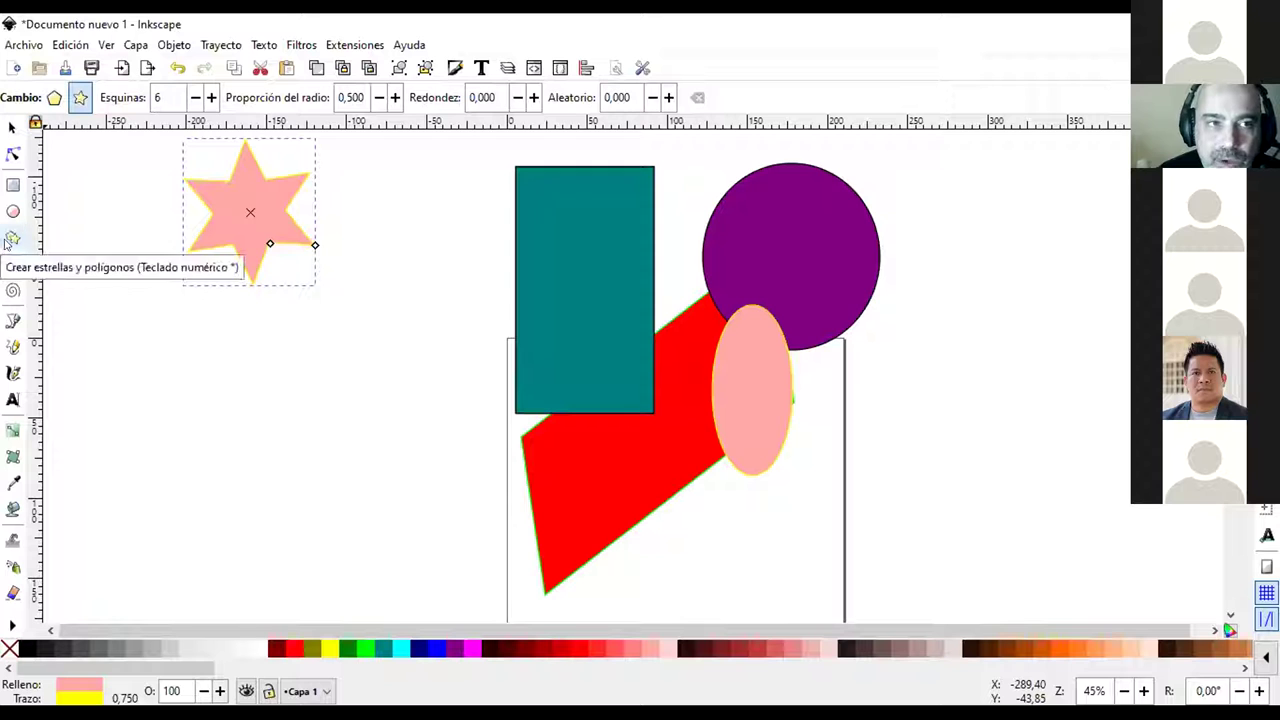
pyautogui.click(12, 127)
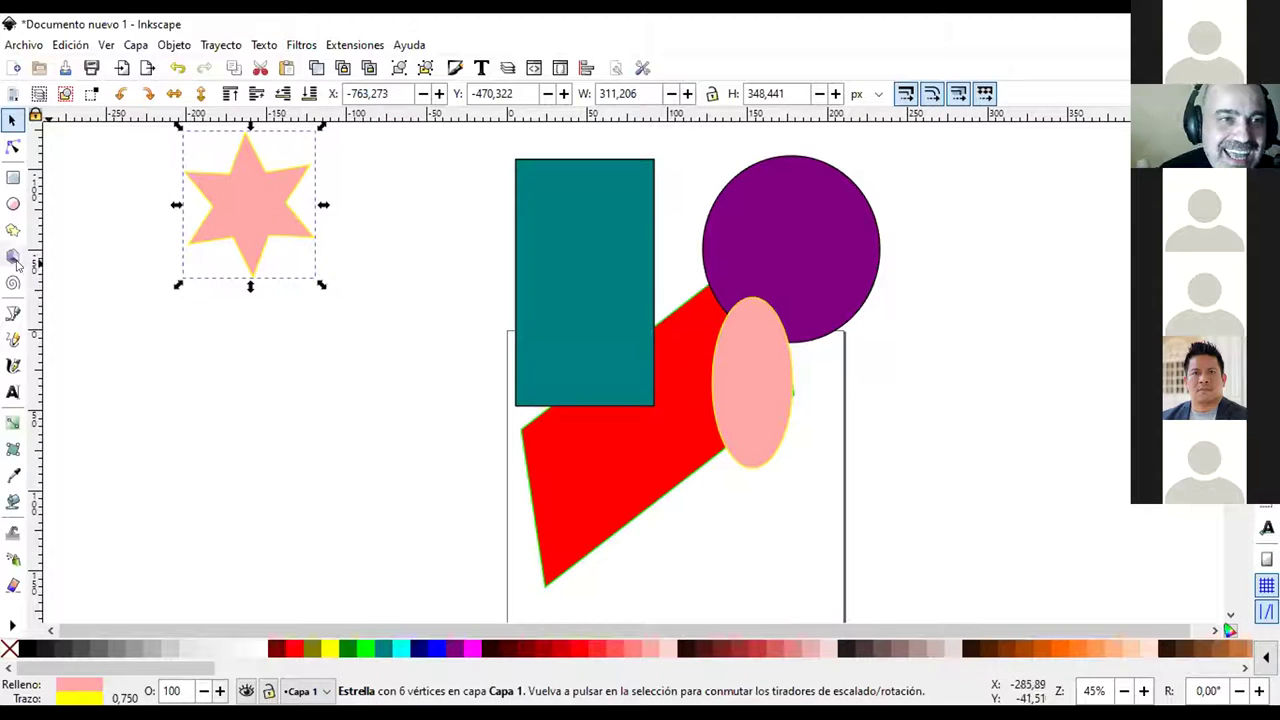
# Draw a polygon just below the star and raise its corner count to 7
pyautogui.click(80, 248)
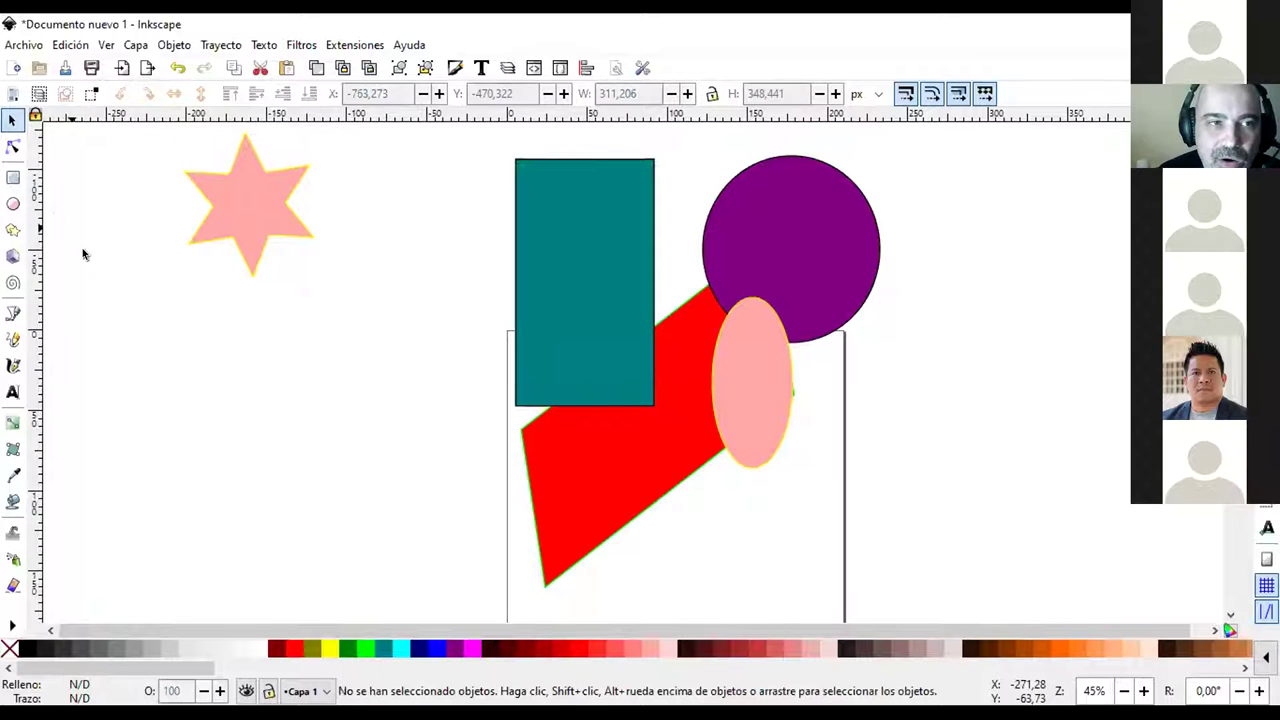
pyautogui.click(12, 232)
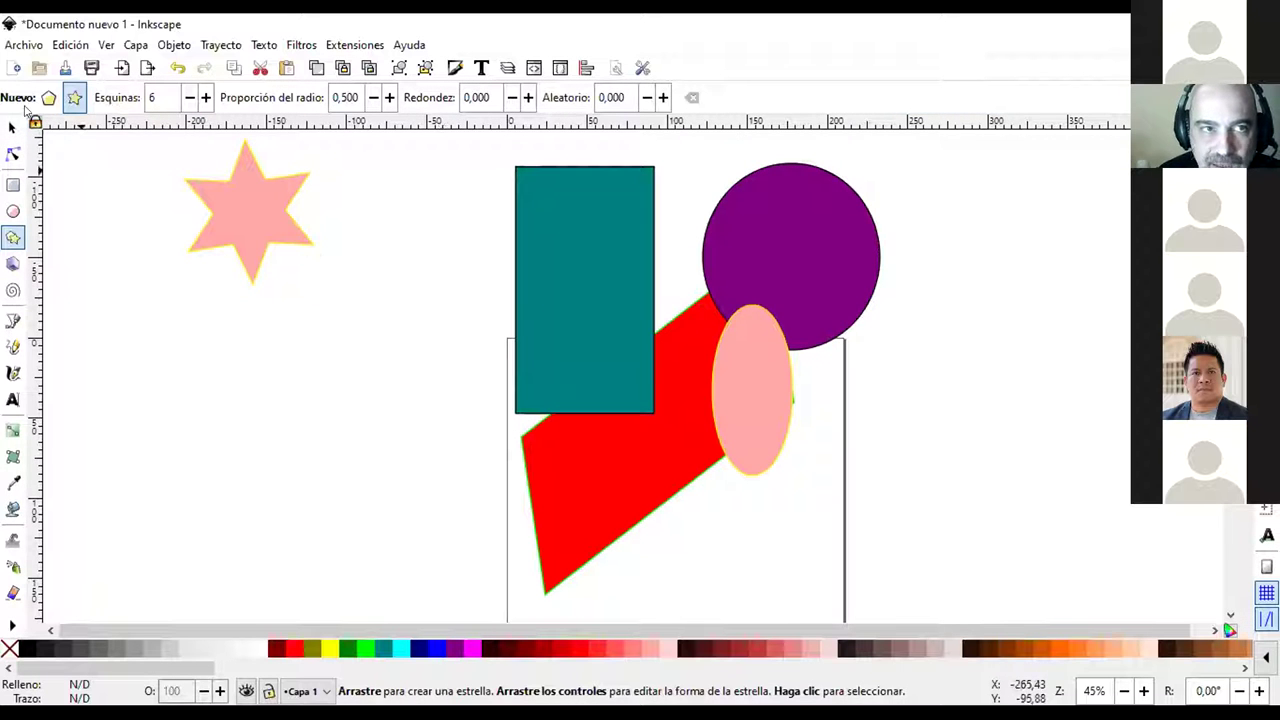
pyautogui.click(48, 97)
pyautogui.moveTo(317, 284); pyautogui.dragTo(343, 332)
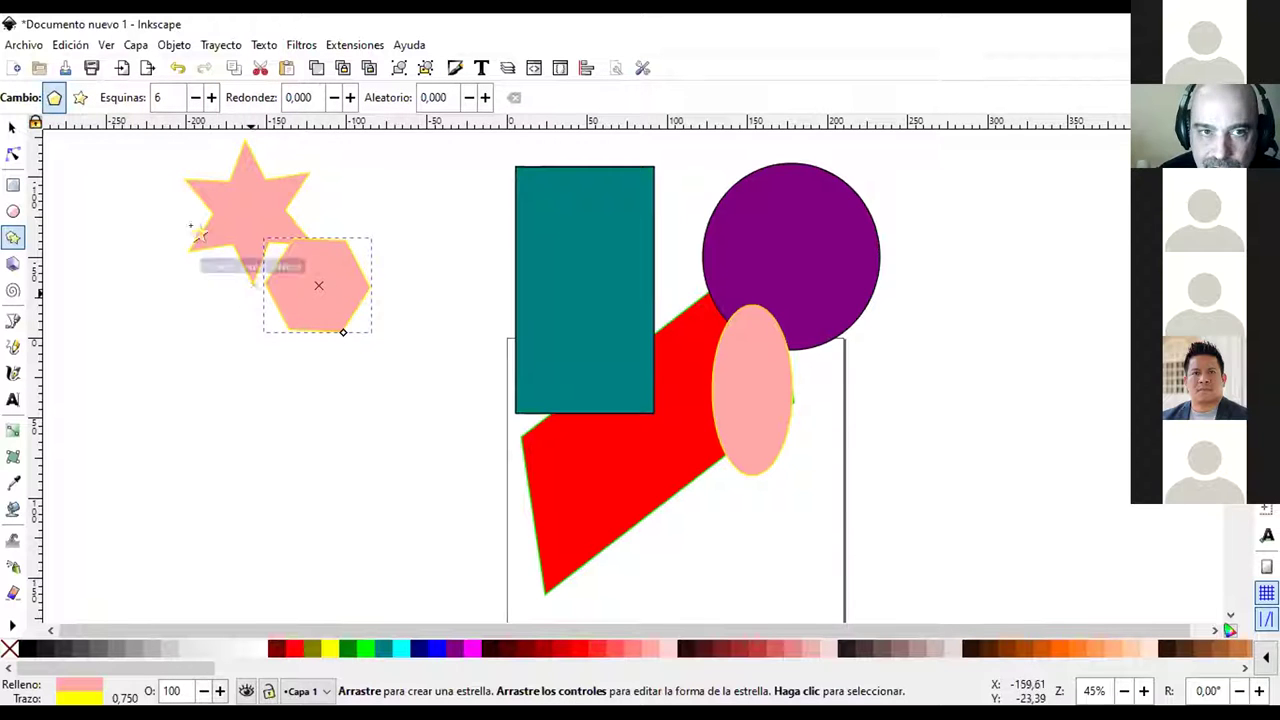
pyautogui.click(212, 97)
pyautogui.click(212, 97)
pyautogui.click(212, 97)
pyautogui.scroll(-4, 187, 98)
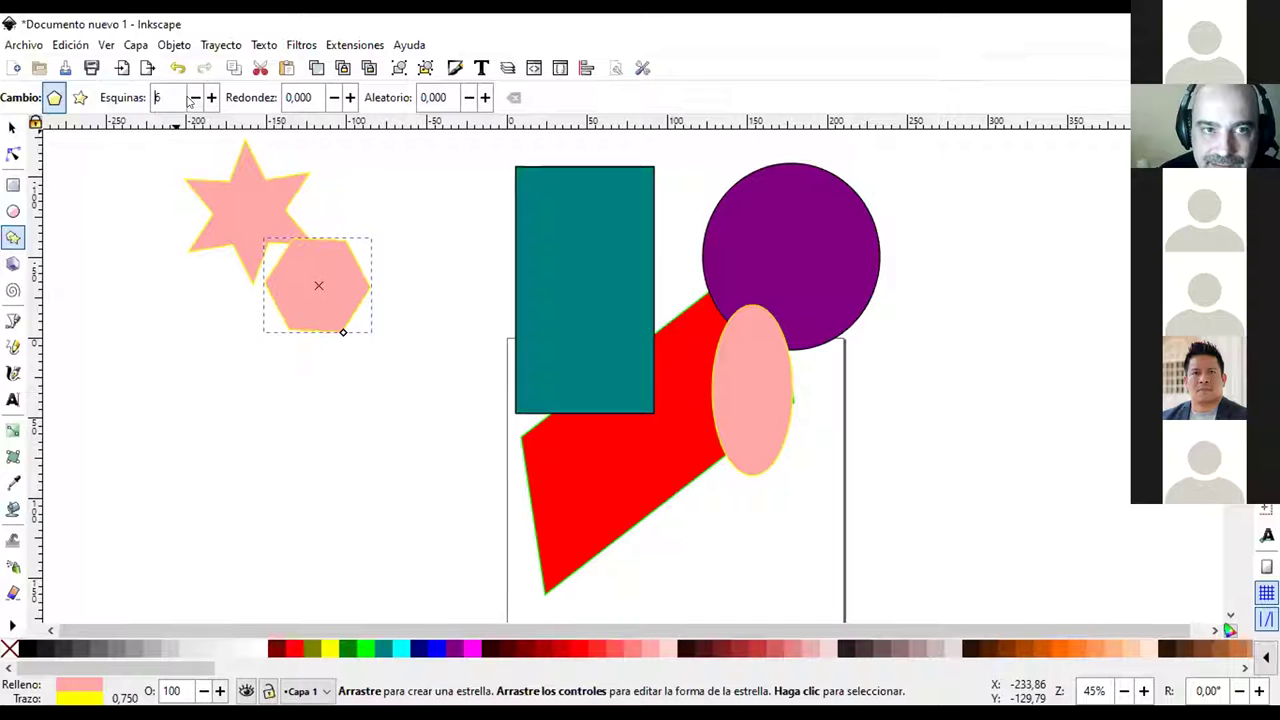
pyautogui.click(212, 97)
pyautogui.click(212, 97)
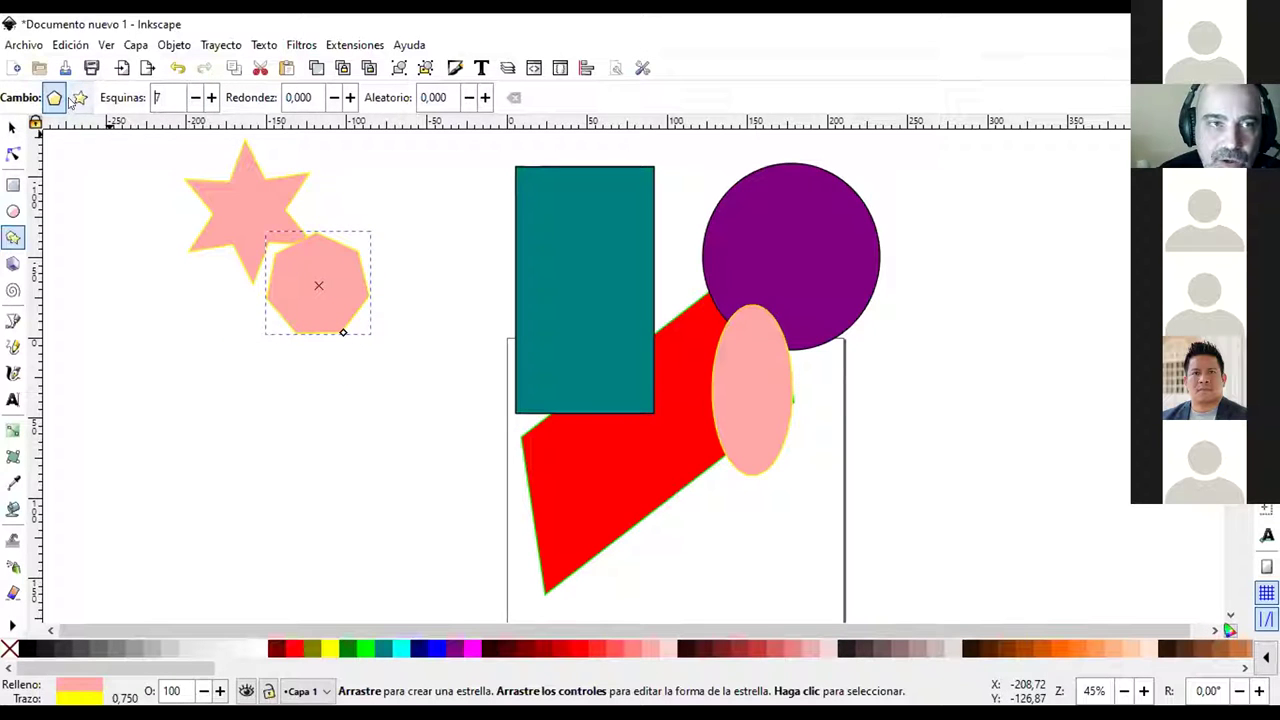
# Draw another polygon further left, reduce it to a triangle, and move it below the star and heptagon
pyautogui.moveTo(120, 315); pyautogui.dragTo(166, 363)
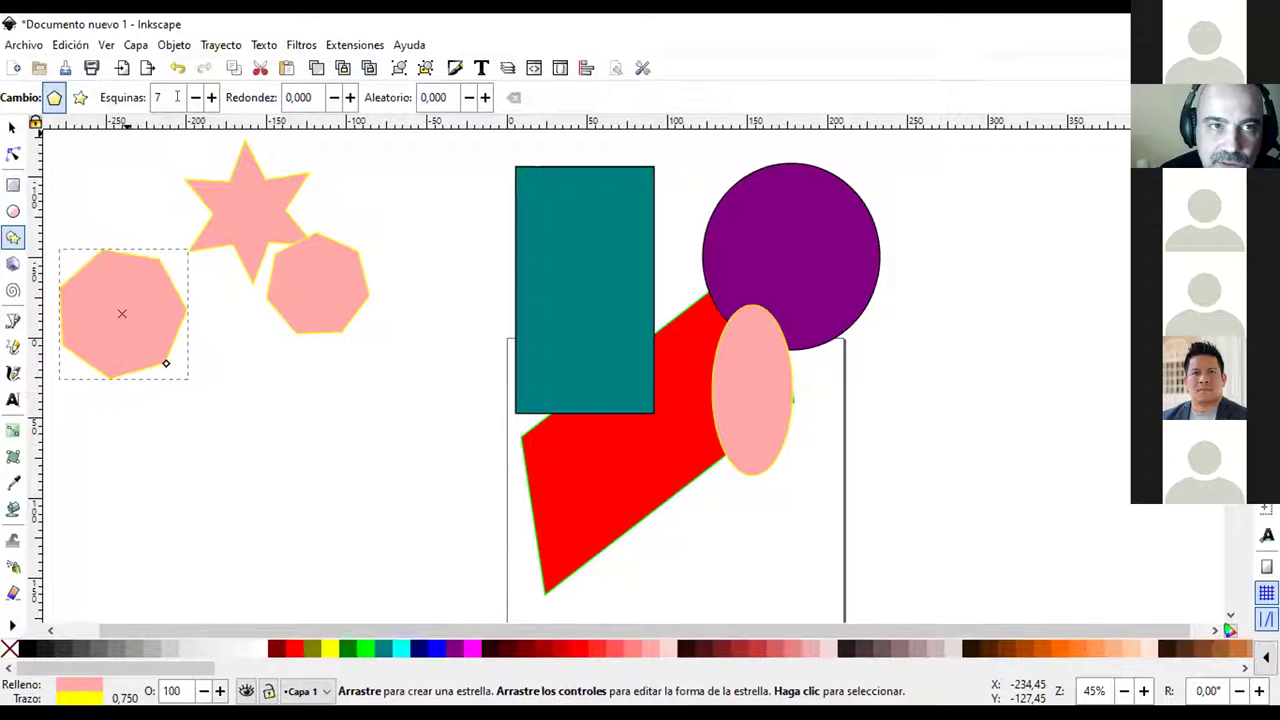
pyautogui.click(196, 97)
pyautogui.click(196, 97)
pyautogui.click(196, 97)
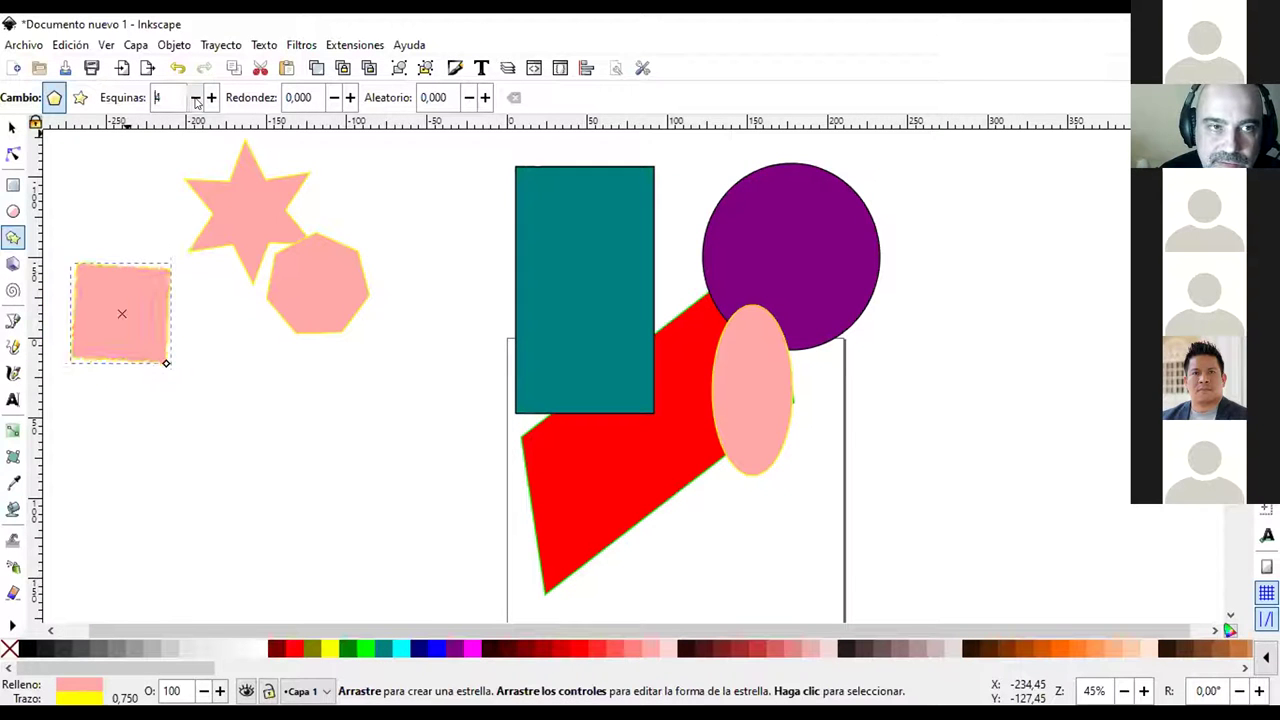
pyautogui.click(196, 97)
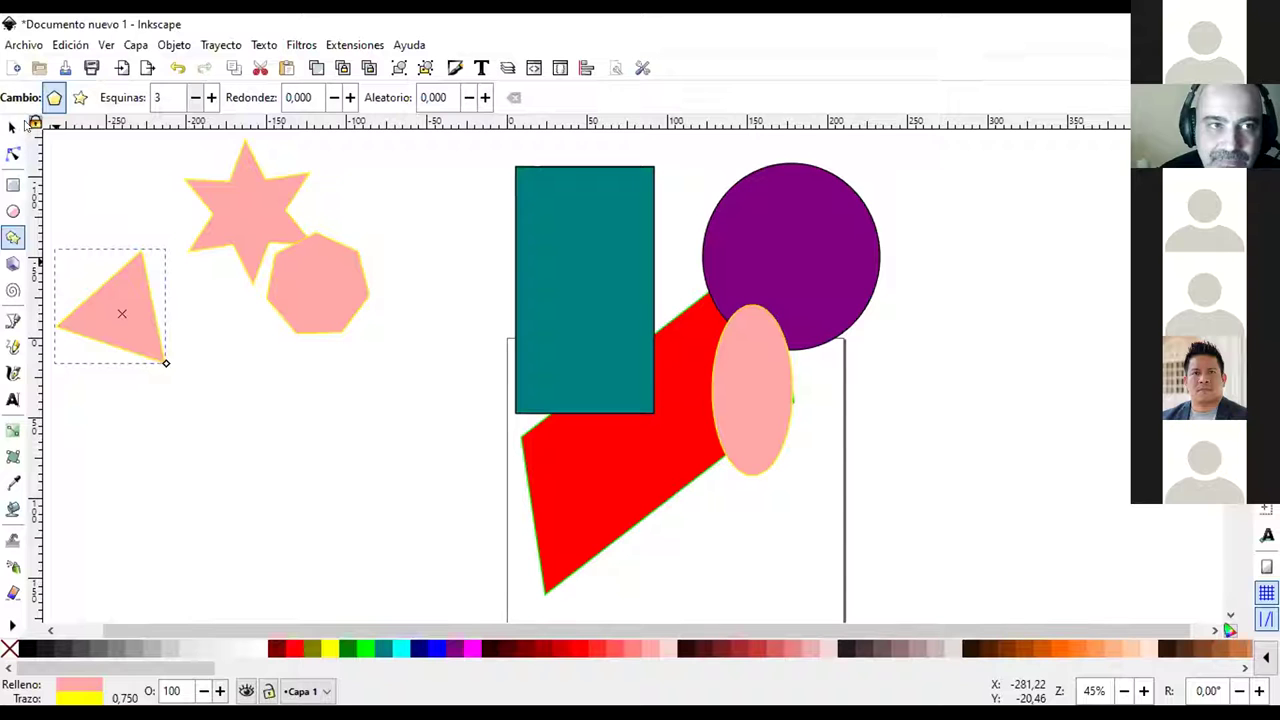
pyautogui.click(12, 125)
pyautogui.moveTo(114, 306); pyautogui.dragTo(364, 412)
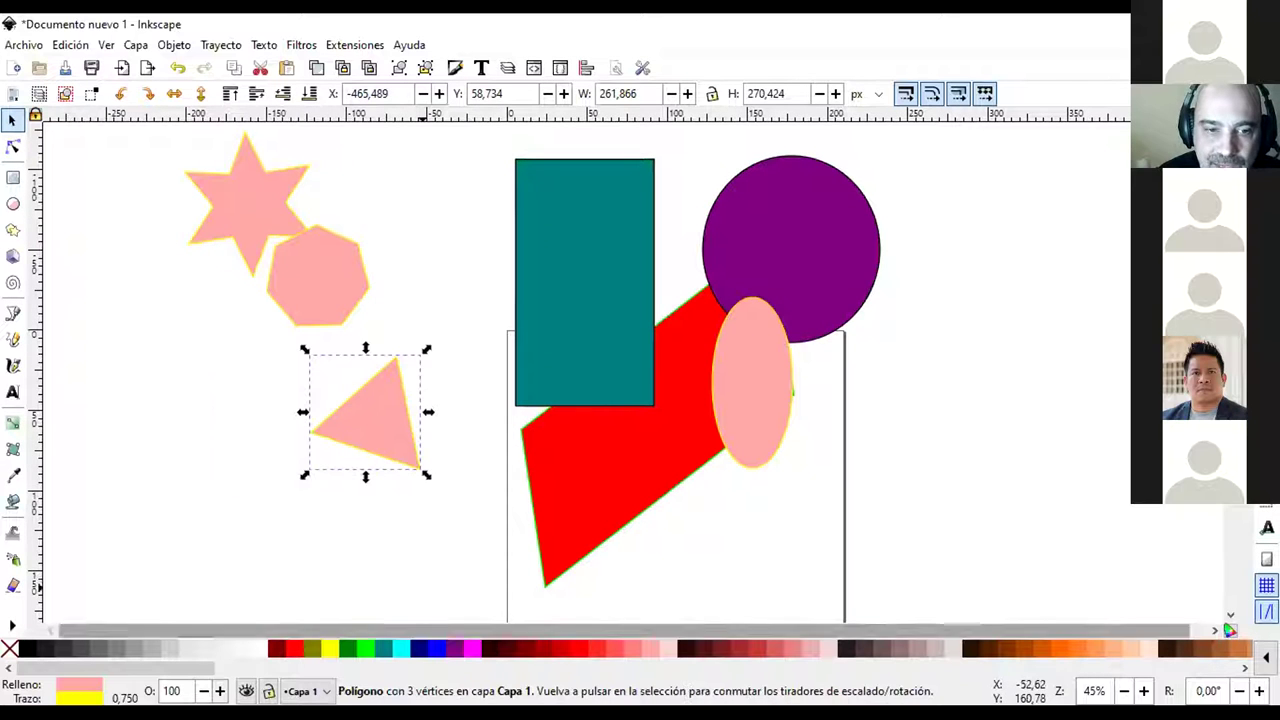
# Fill the triangle light grey and give the heptagon a greyish-mauve fill with a red outline
pyautogui.click(346, 649)
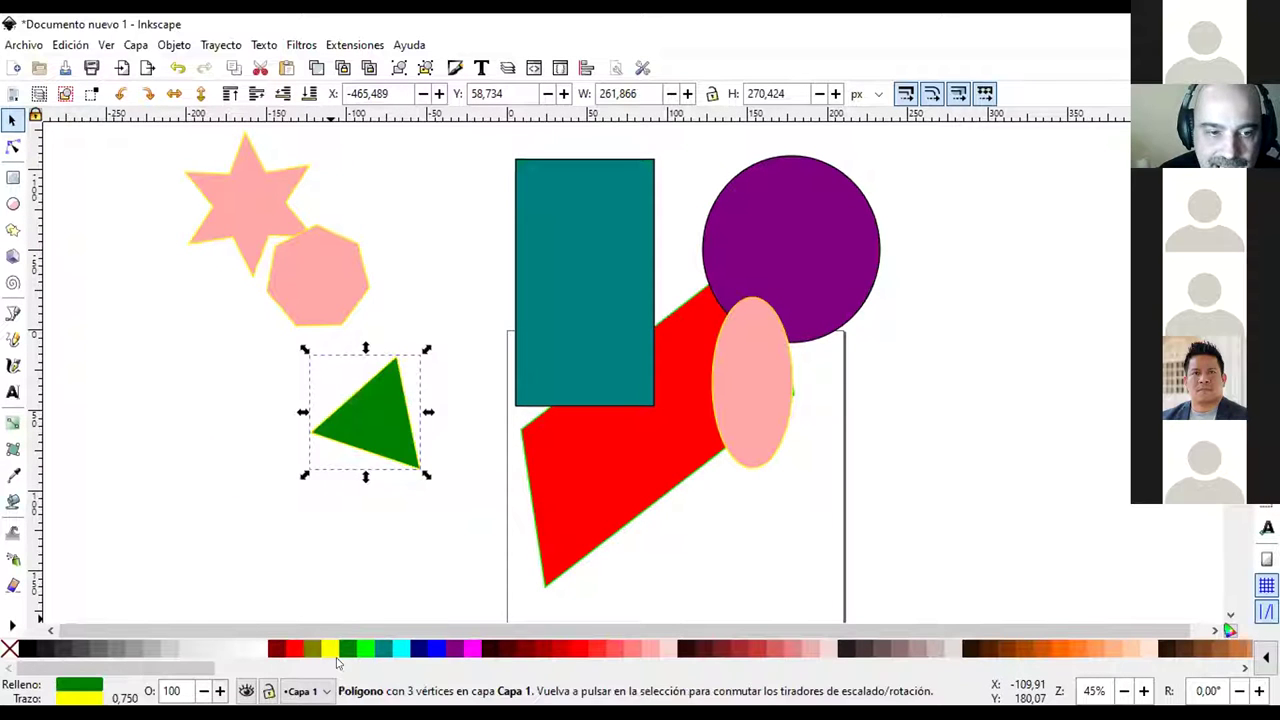
pyautogui.click(157, 652)
pyautogui.click(319, 305)
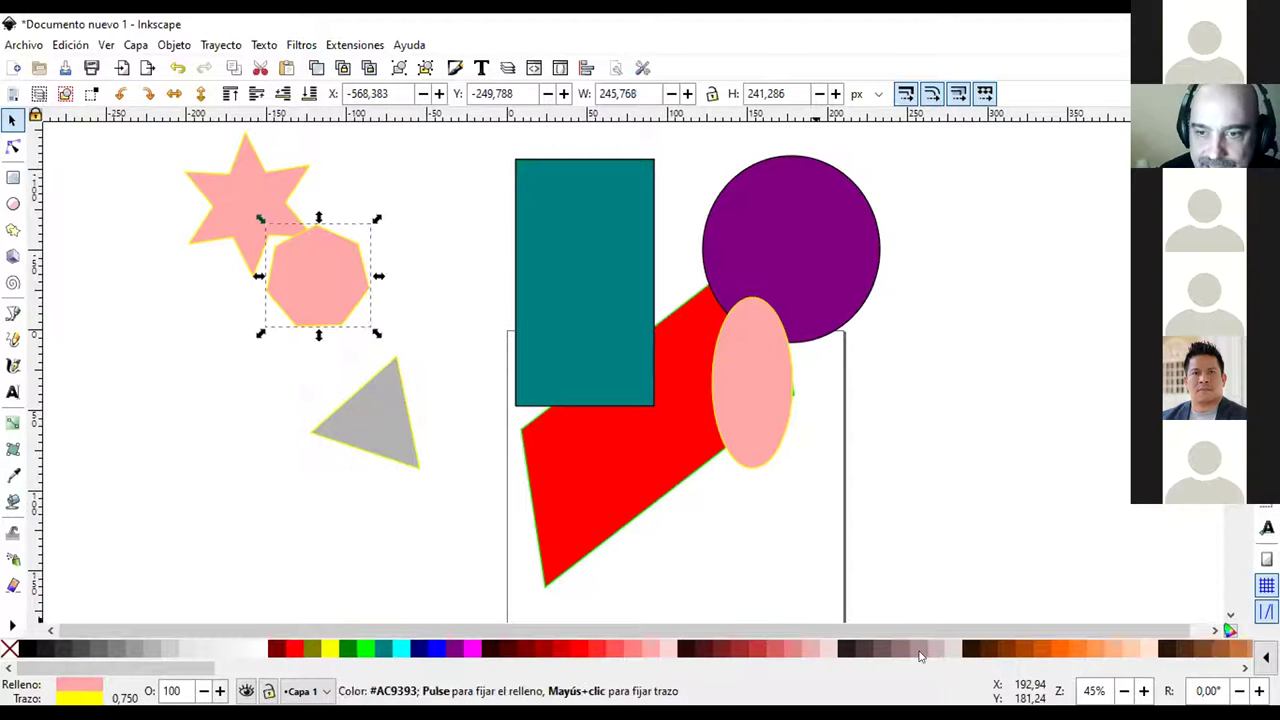
pyautogui.click(921, 655)
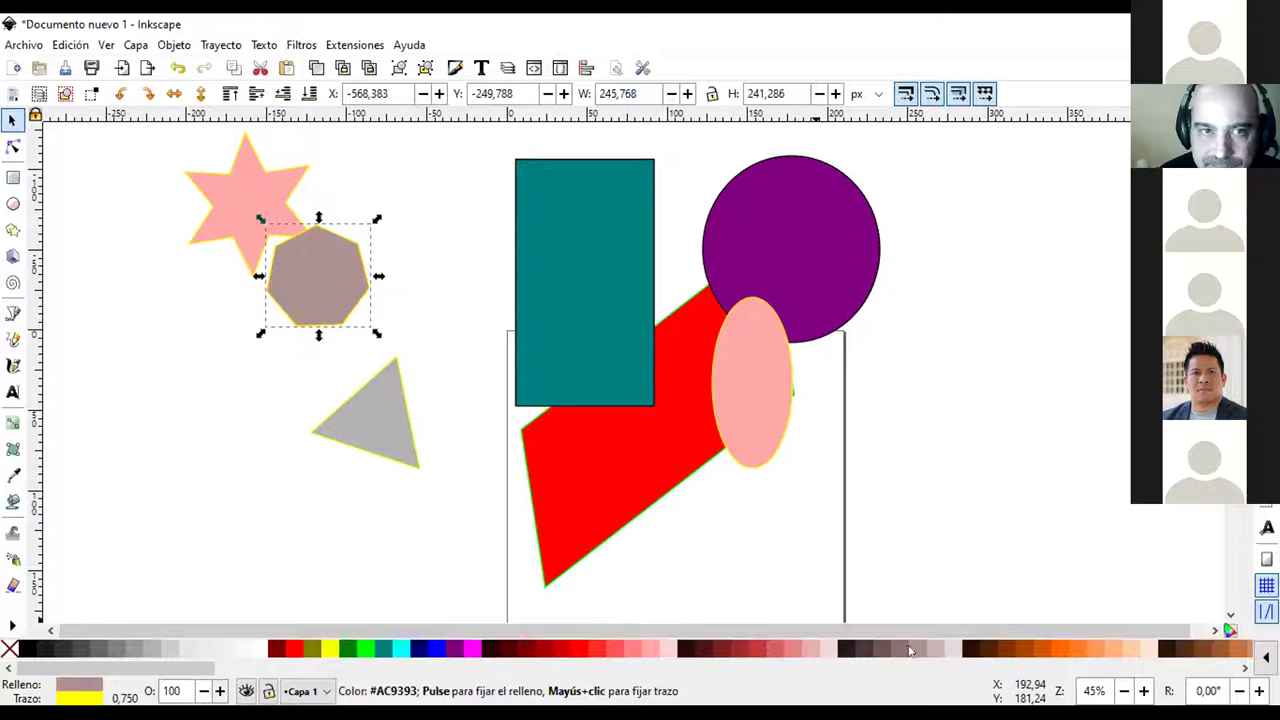
pyautogui.keyDown('shift'); pyautogui.click(593, 651); pyautogui.keyUp('shift')
# Fill the star lime green, move it beside the teal rectangle, and shift the triangle down-left
pyautogui.click(236, 221)
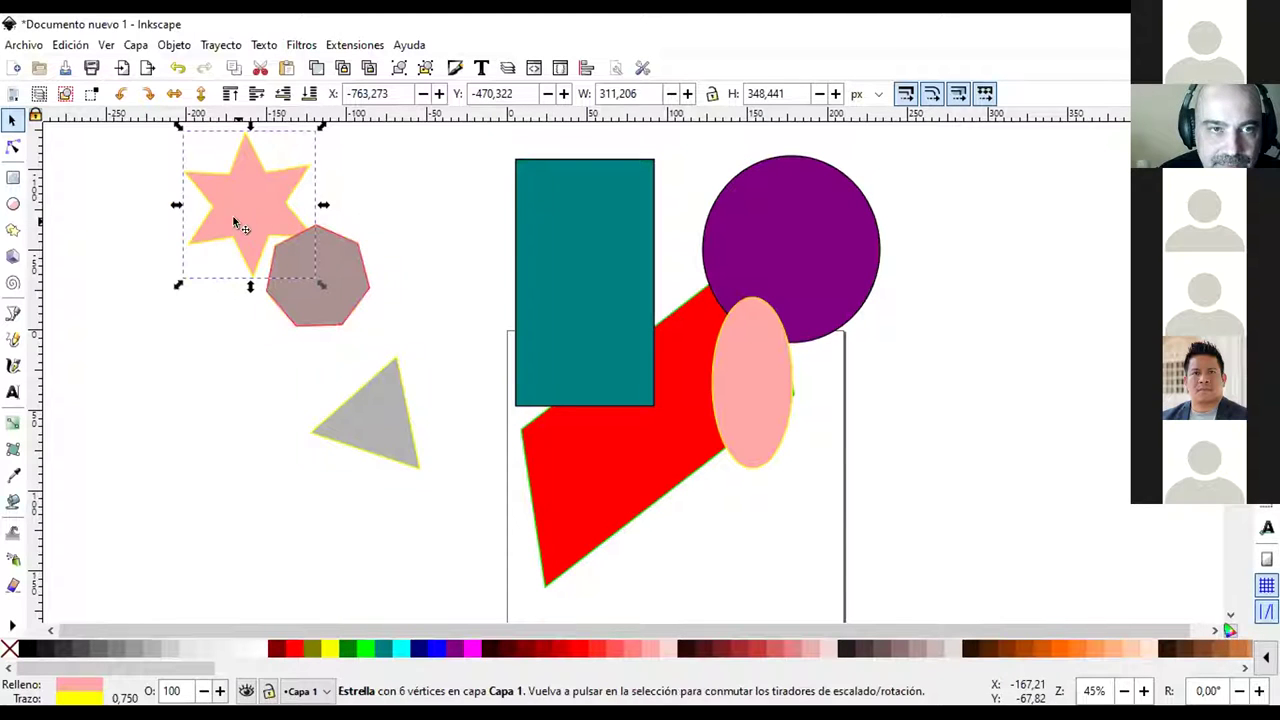
pyautogui.click(364, 653)
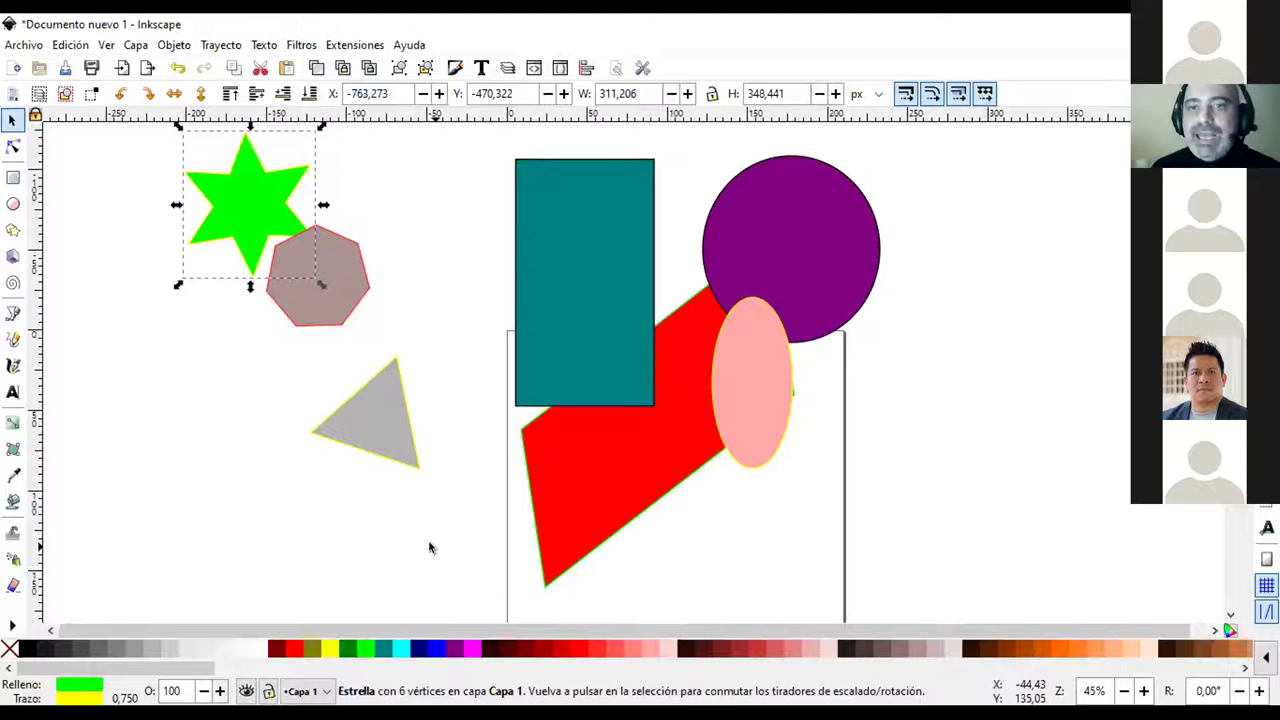
pyautogui.moveTo(284, 215); pyautogui.dragTo(471, 291)
pyautogui.moveTo(497, 289); pyautogui.dragTo(486, 286)
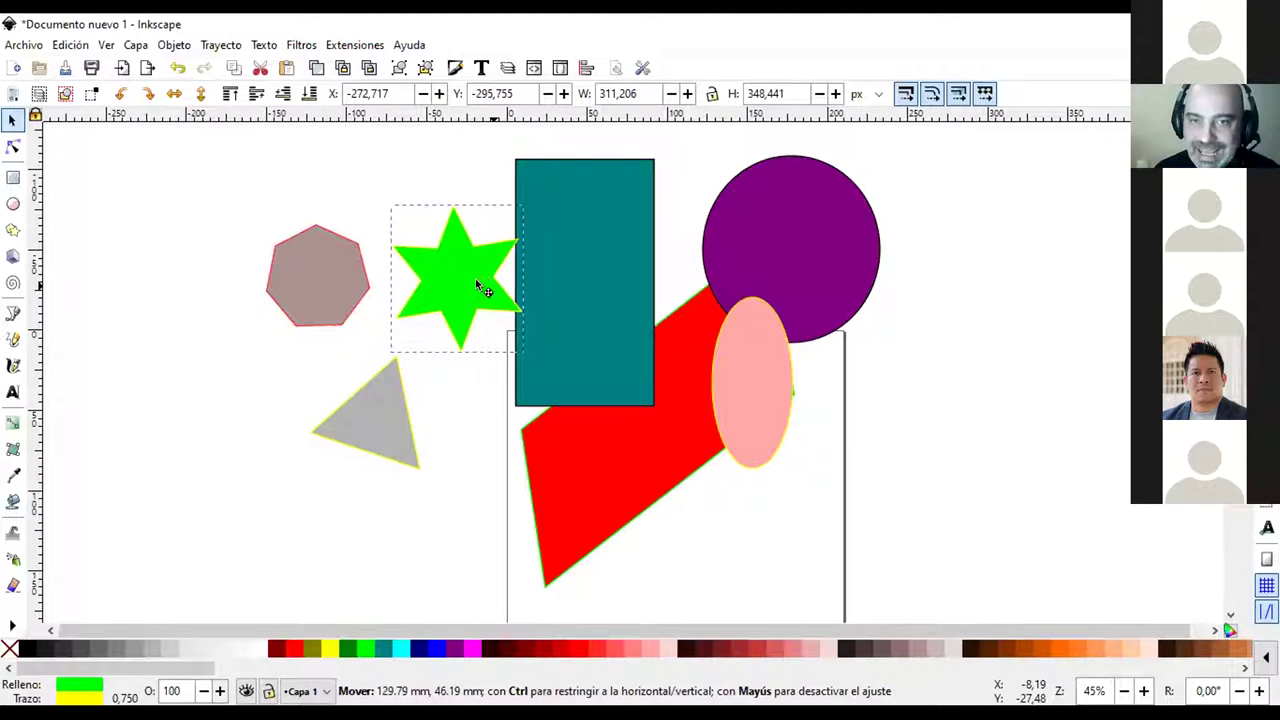
pyautogui.moveTo(343, 430); pyautogui.dragTo(265, 338)
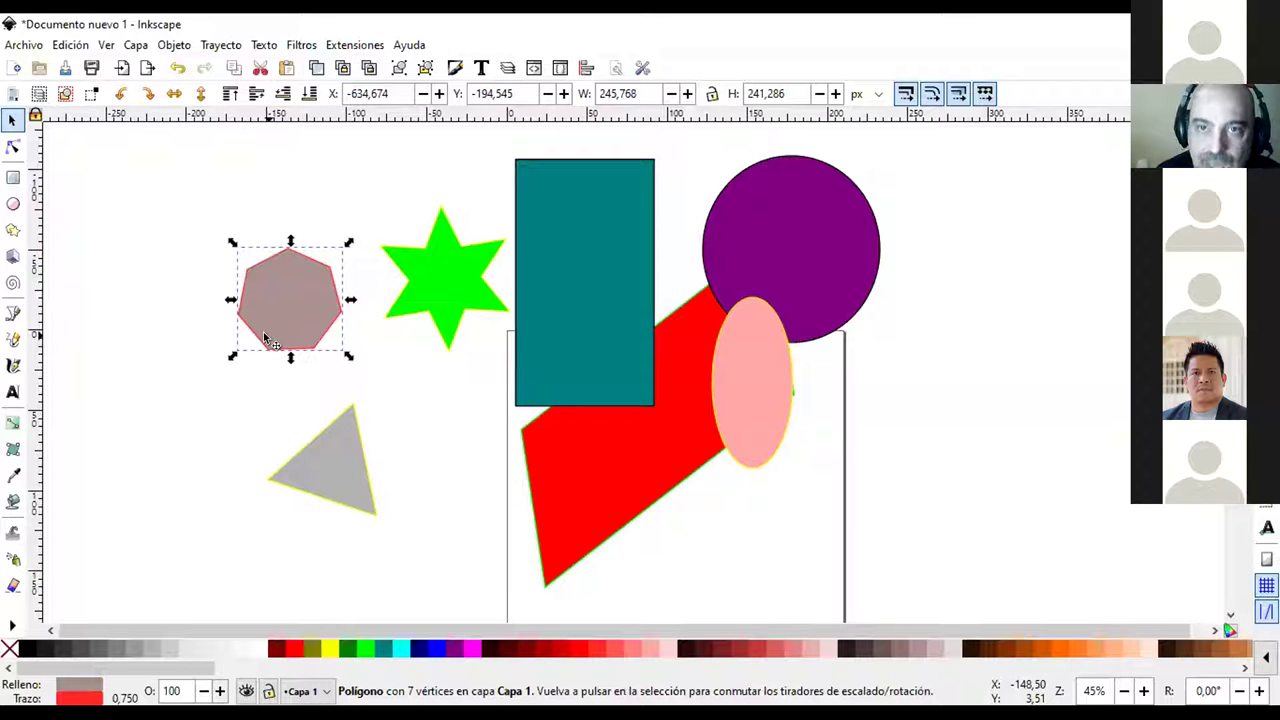
# Reposition the heptagon at the upper left and move the teal rectangle up and left
pyautogui.moveTo(294, 297); pyautogui.dragTo(283, 229)
pyautogui.moveTo(590, 258); pyautogui.dragTo(637, 312)
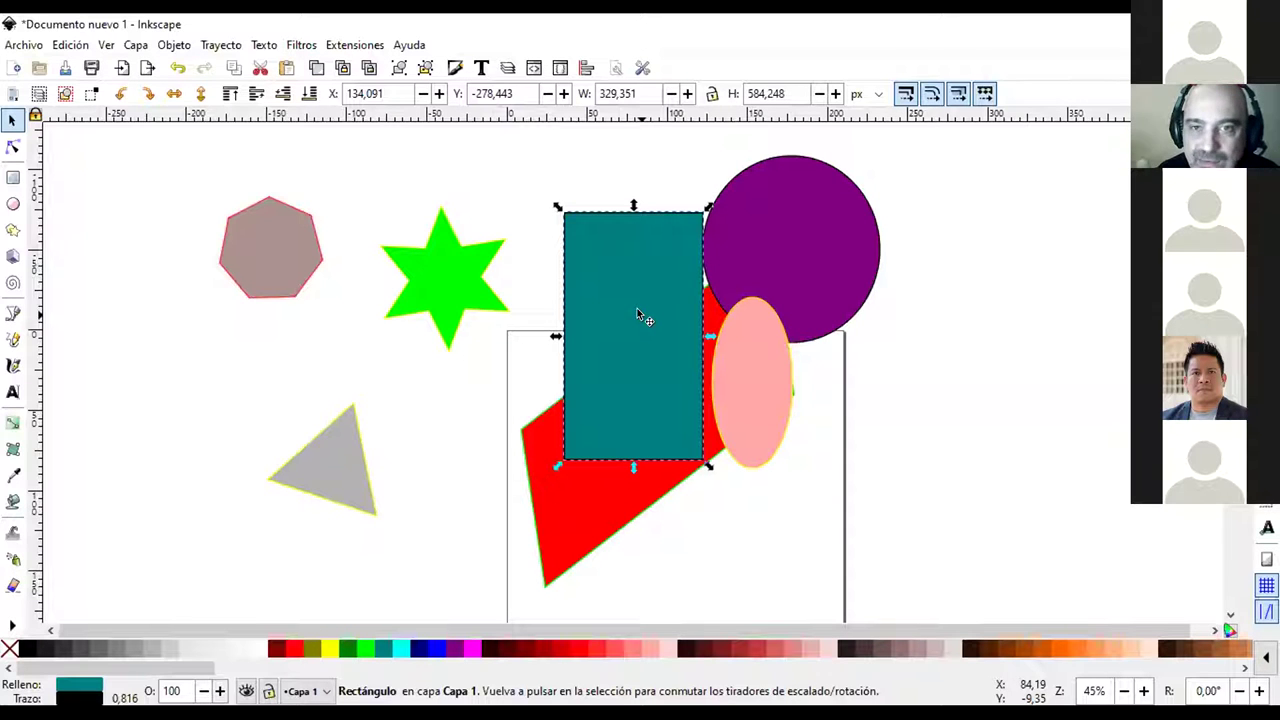
pyautogui.moveTo(637, 312); pyautogui.dragTo(619, 280)
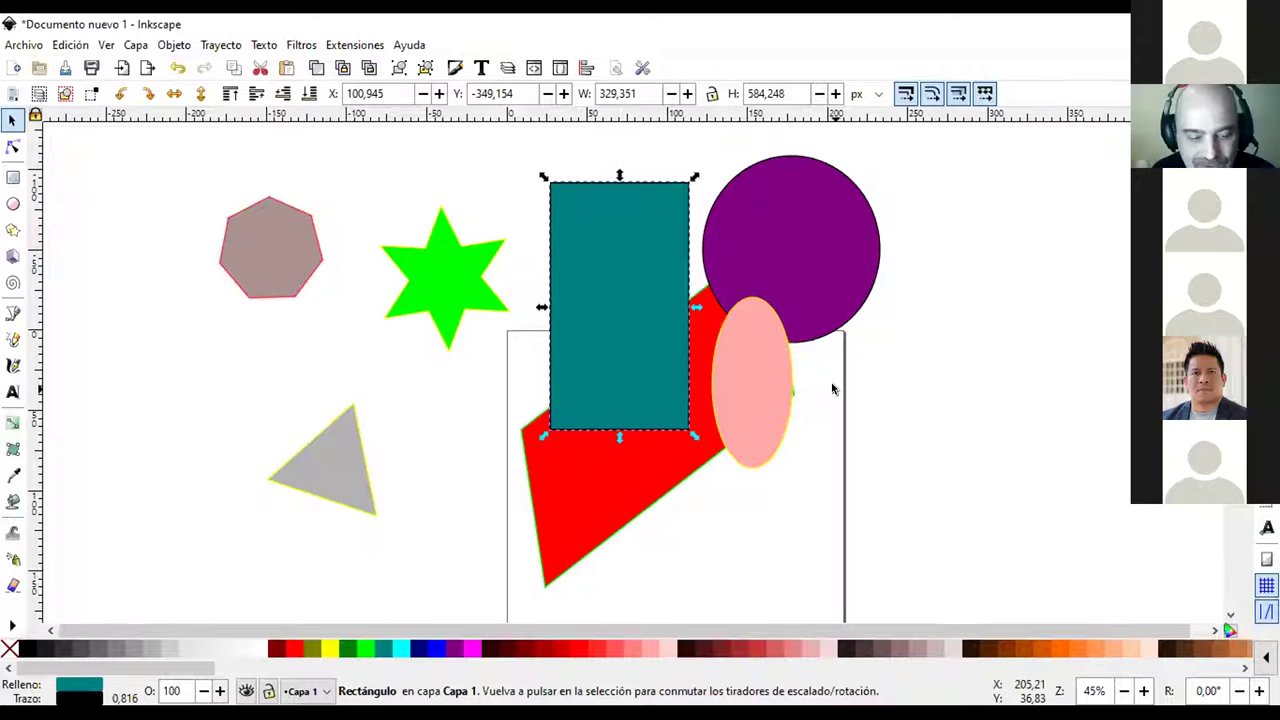
# Select the rectangle, circle, ellipse and red shape, shrink them proportionally, and move them onto the page
pyautogui.scroll(-2, 845, 370)
pyautogui.keyDown('ctrl'); pyautogui.scroll(-2, 894, 343); pyautogui.keyUp('ctrl')
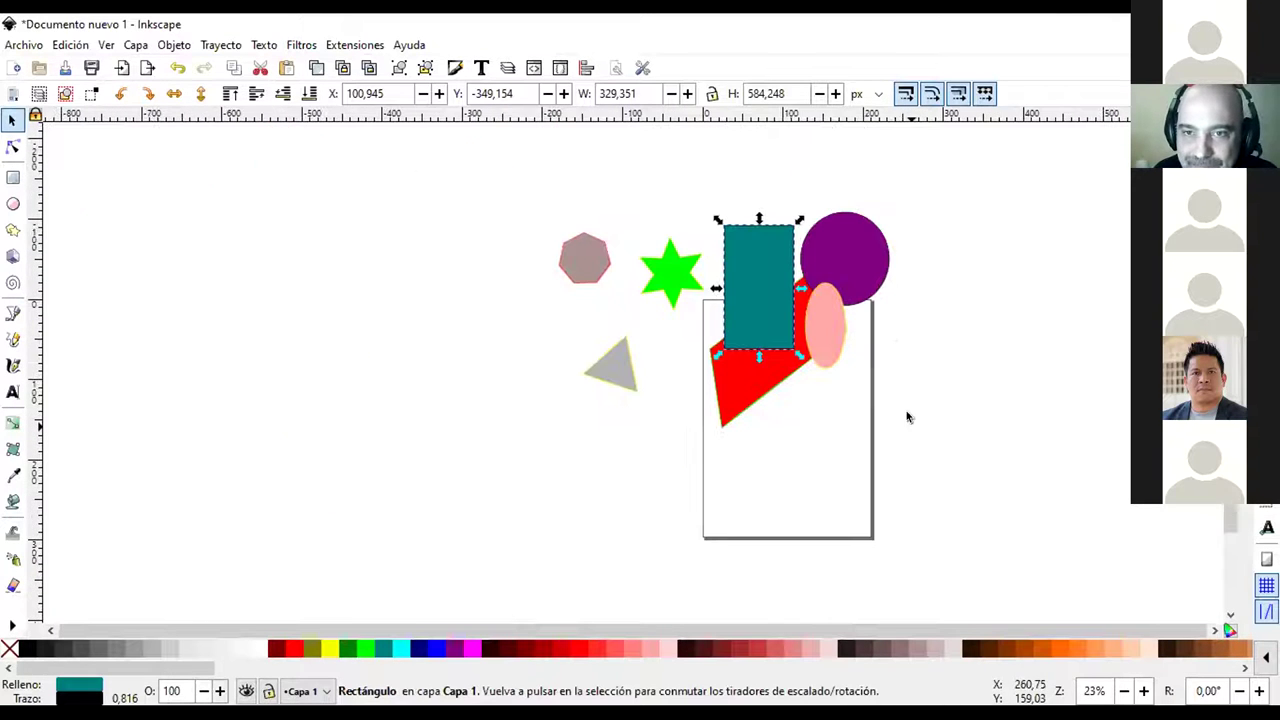
pyautogui.moveTo(906, 434); pyautogui.dragTo(703, 186)
pyautogui.moveTo(893, 212); pyautogui.dragTo(874, 231)
pyautogui.moveTo(826, 293); pyautogui.dragTo(826, 385)
pyautogui.click(910, 290)
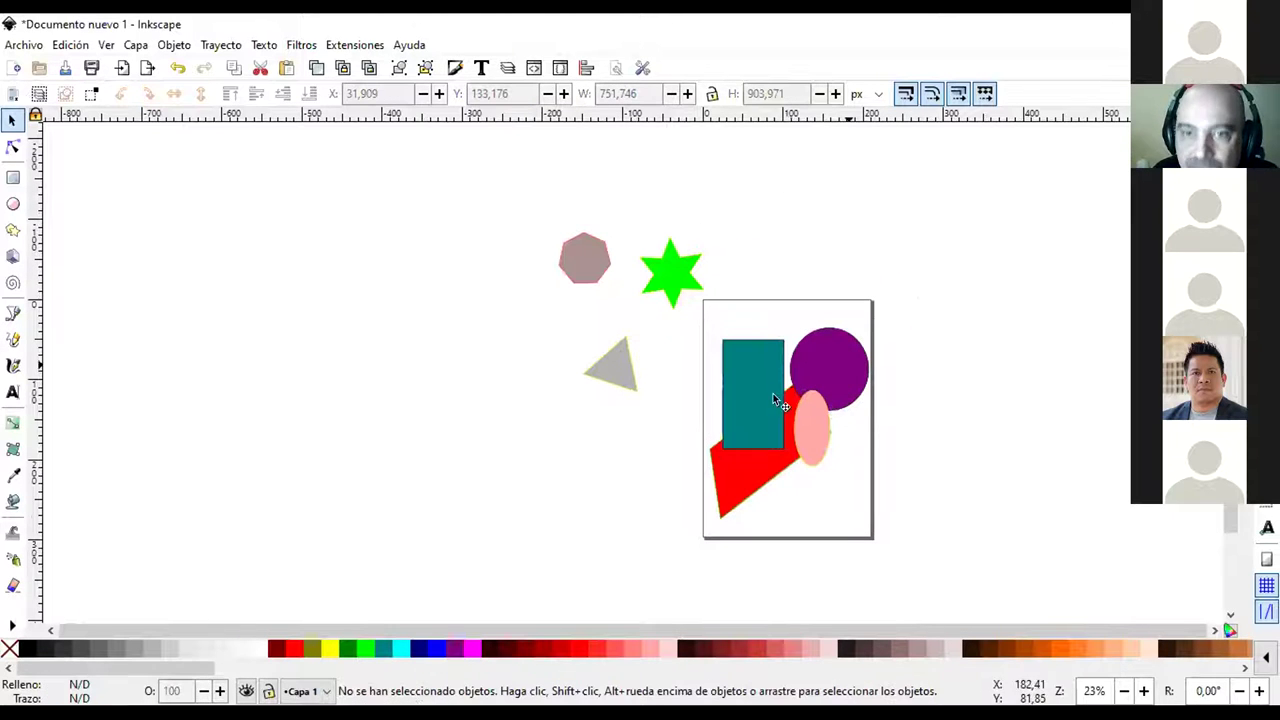
pyautogui.scroll(2, 757, 366)
pyautogui.scroll(3, 560, 392)
pyautogui.scroll(-3, 594, 386)
# Move the green star down, place the grey triangle over it, and give the triangle a black outline
pyautogui.click(600, 235)
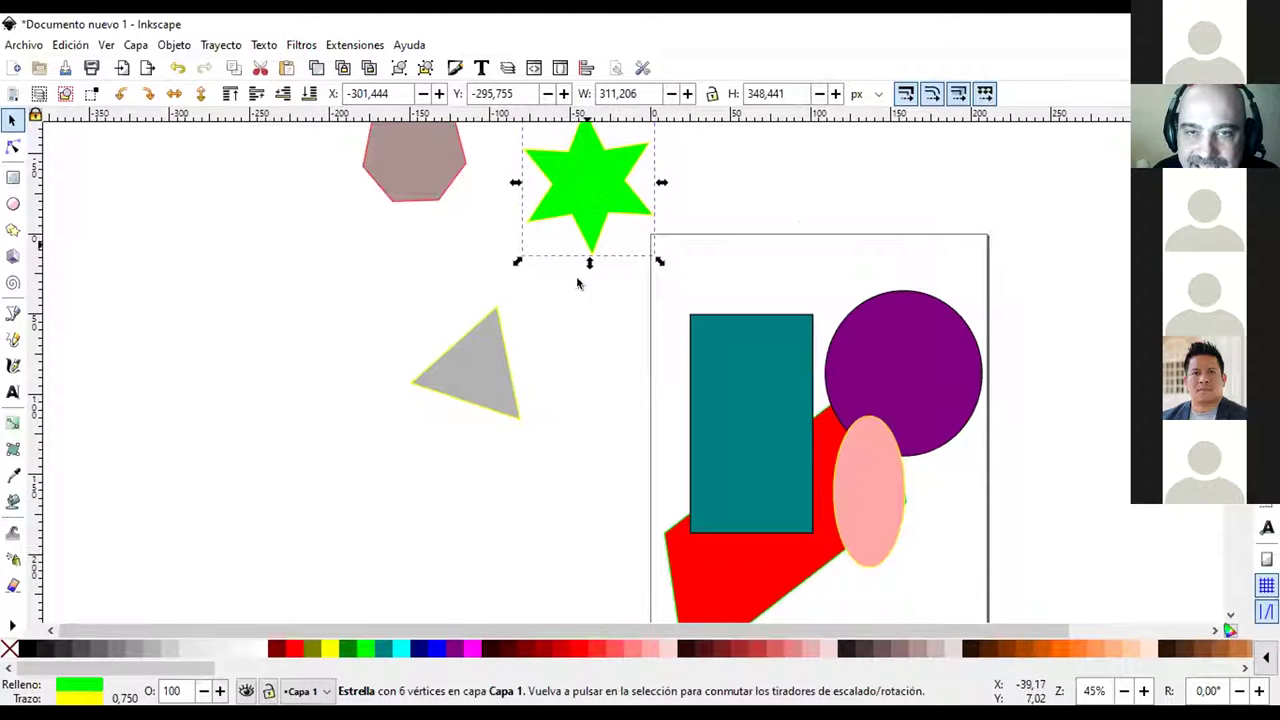
pyautogui.moveTo(586, 194); pyautogui.dragTo(620, 329)
pyautogui.scroll(2, 609, 371)
pyautogui.scroll(1, 609, 371)
pyautogui.click(294, 380)
pyautogui.moveTo(294, 380); pyautogui.dragTo(634, 360)
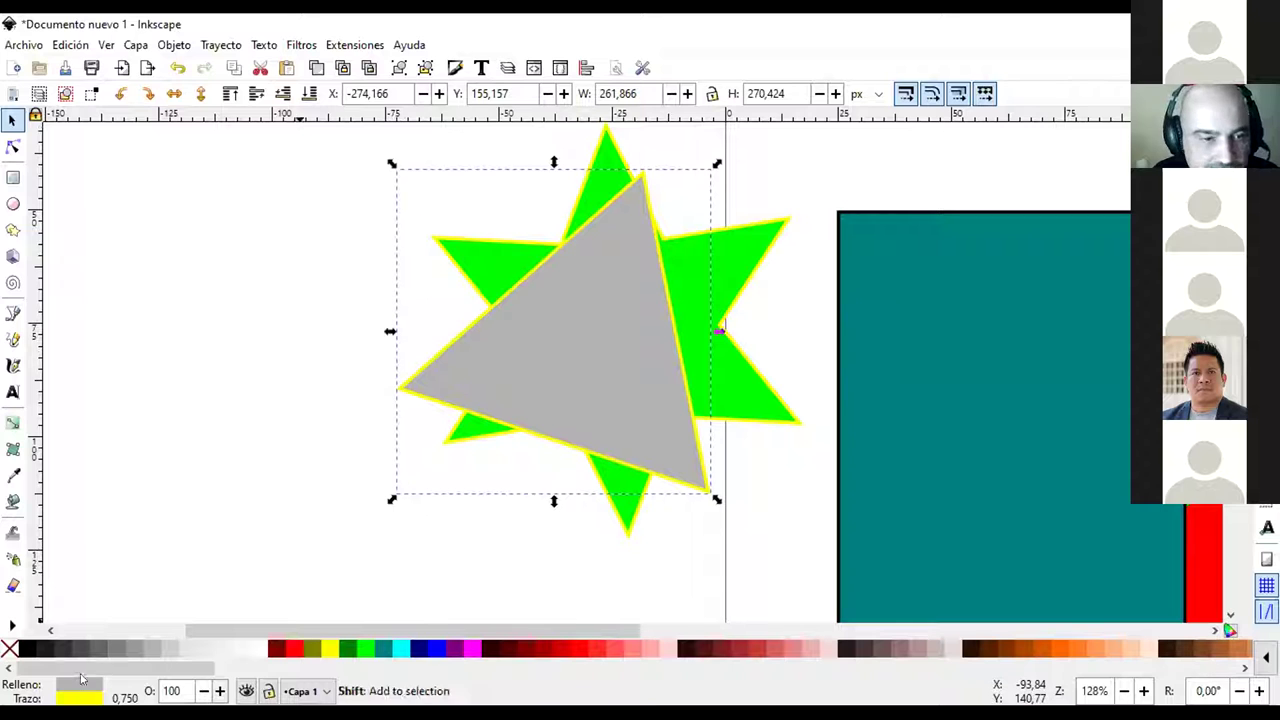
pyautogui.keyDown('shift'); pyautogui.click(34, 649); pyautogui.keyUp('shift')
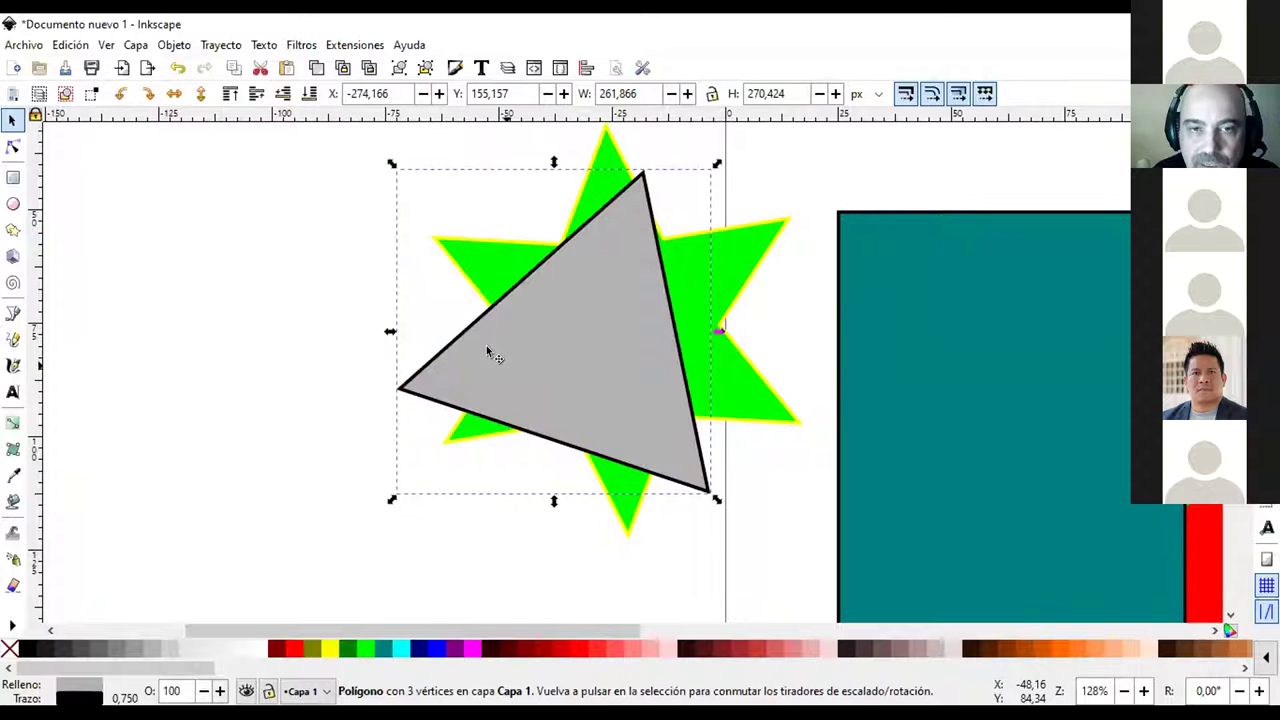
pyautogui.click(257, 366)
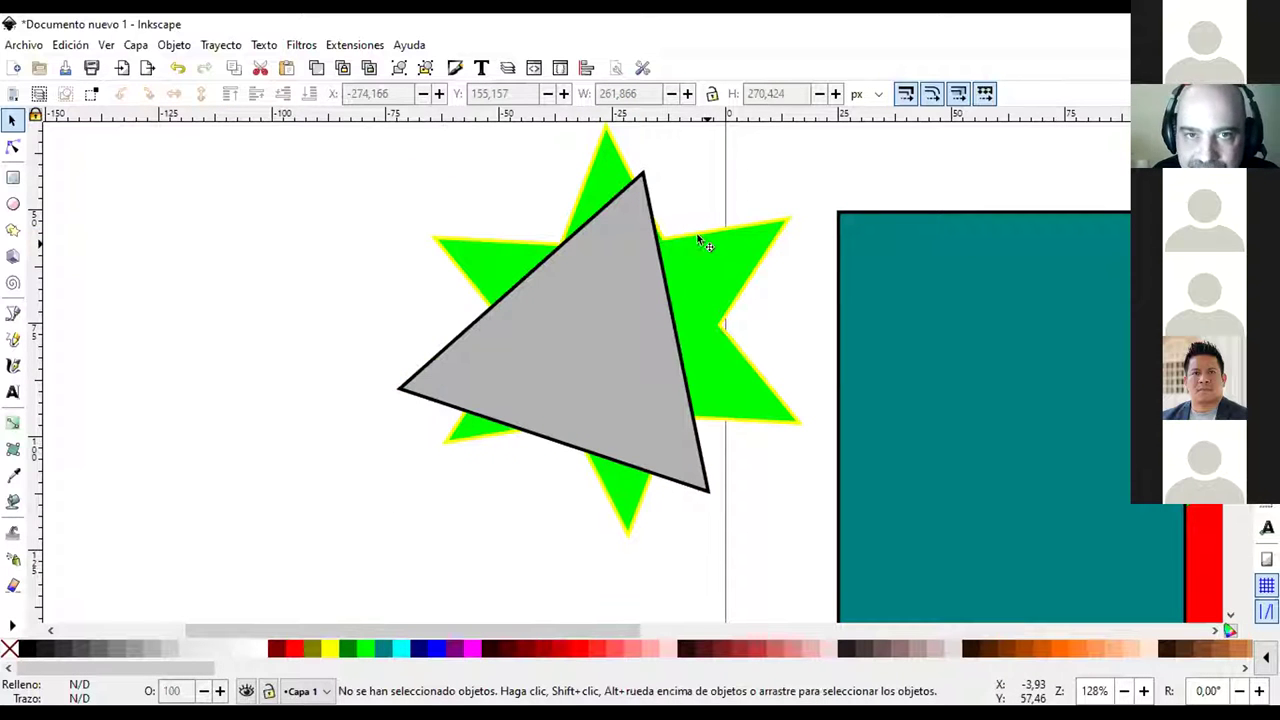
pyautogui.click(590, 252)
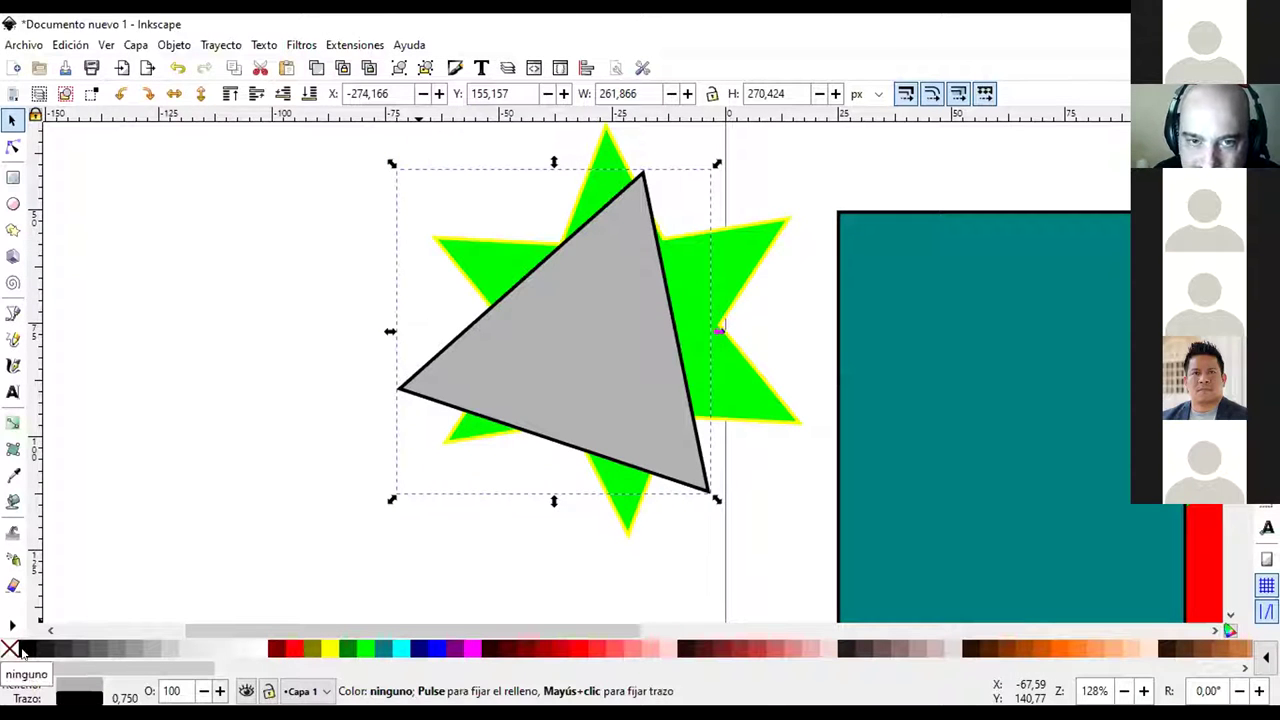
# Try several fills and outlines on the triangle, settling on a black fill with a red outline
pyautogui.click(383, 648)
pyautogui.click(743, 650)
pyautogui.click(756, 650)
pyautogui.click(790, 650)
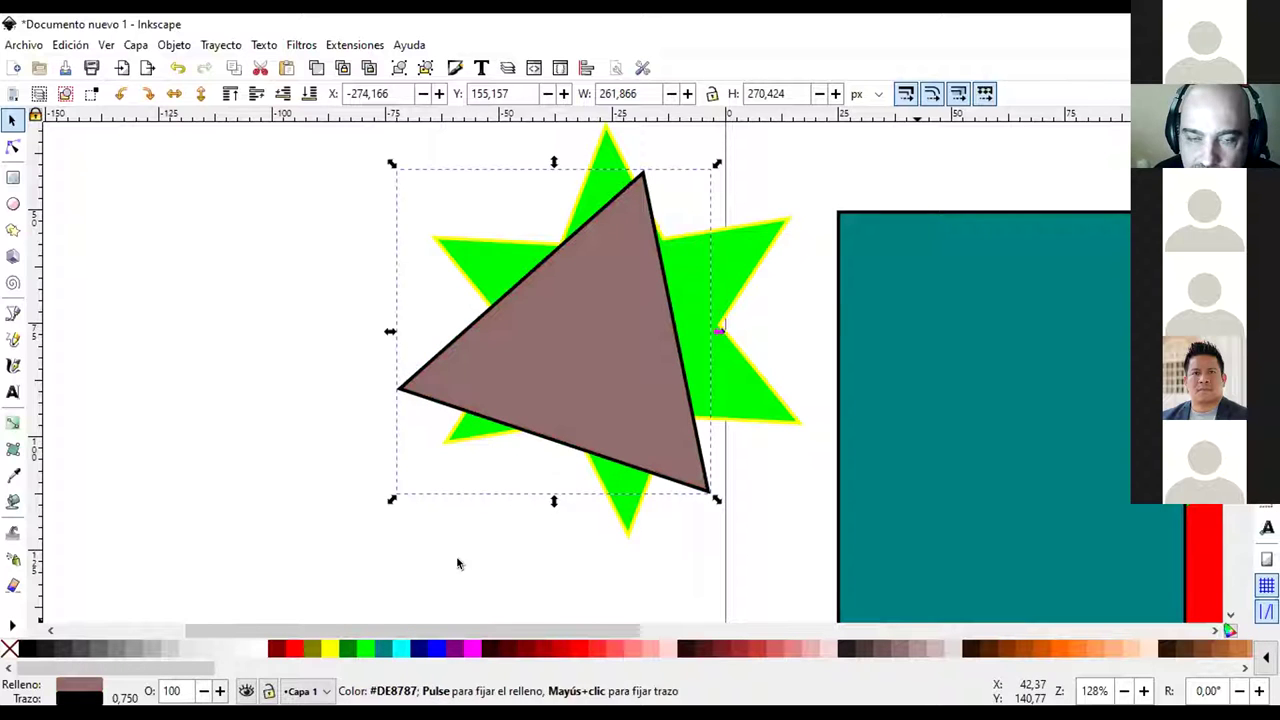
pyautogui.click(8, 651)
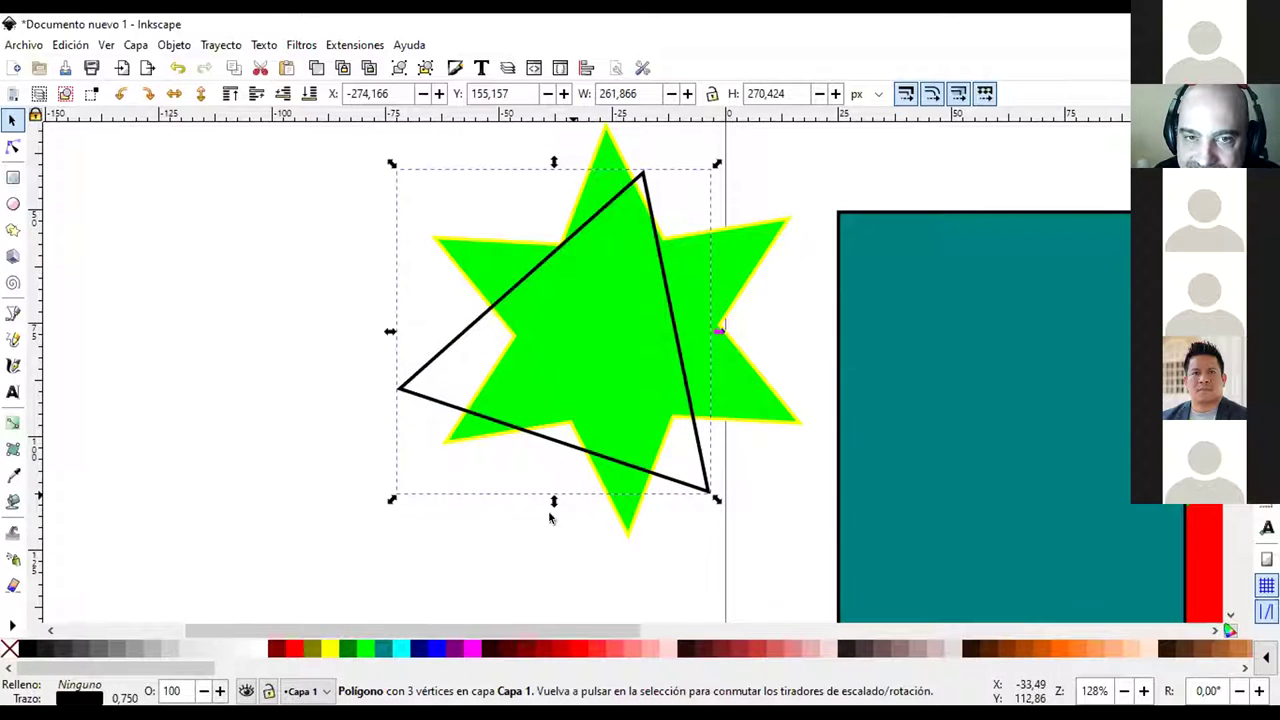
pyautogui.keyDown('shift'); pyautogui.click(330, 650); pyautogui.keyUp('shift')
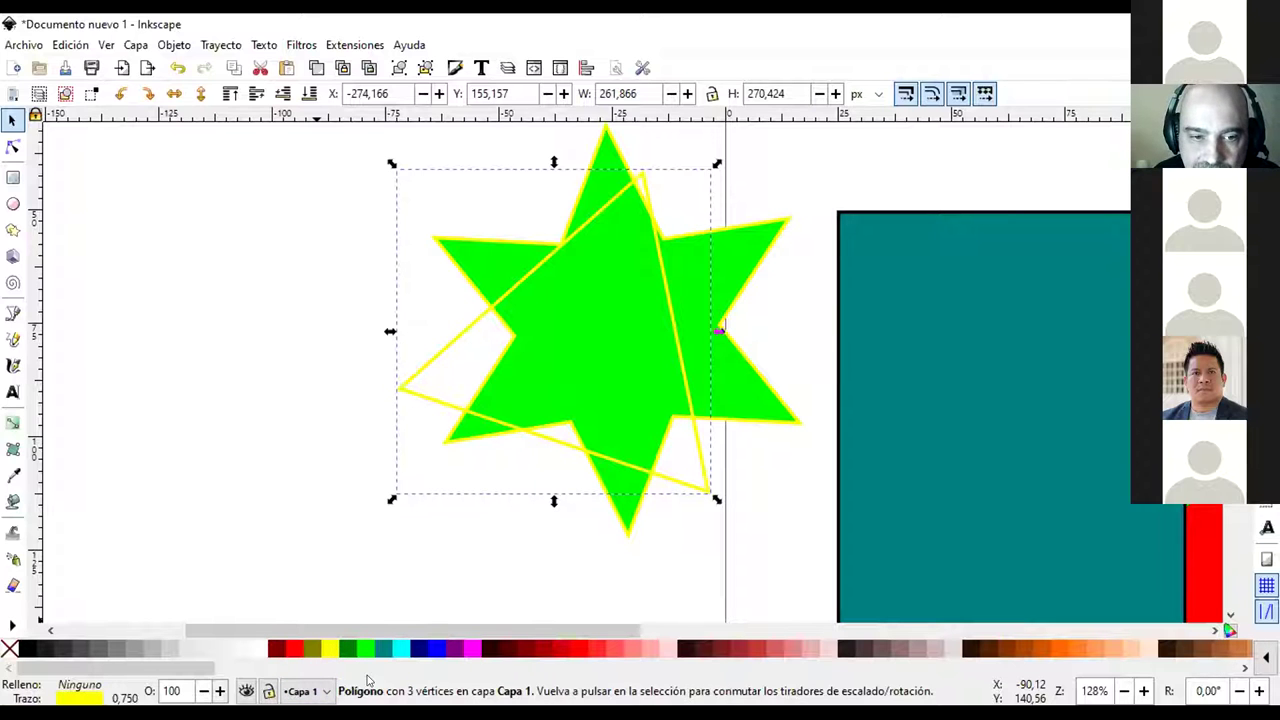
pyautogui.keyDown('shift'); pyautogui.click(293, 649); pyautogui.keyUp('shift')
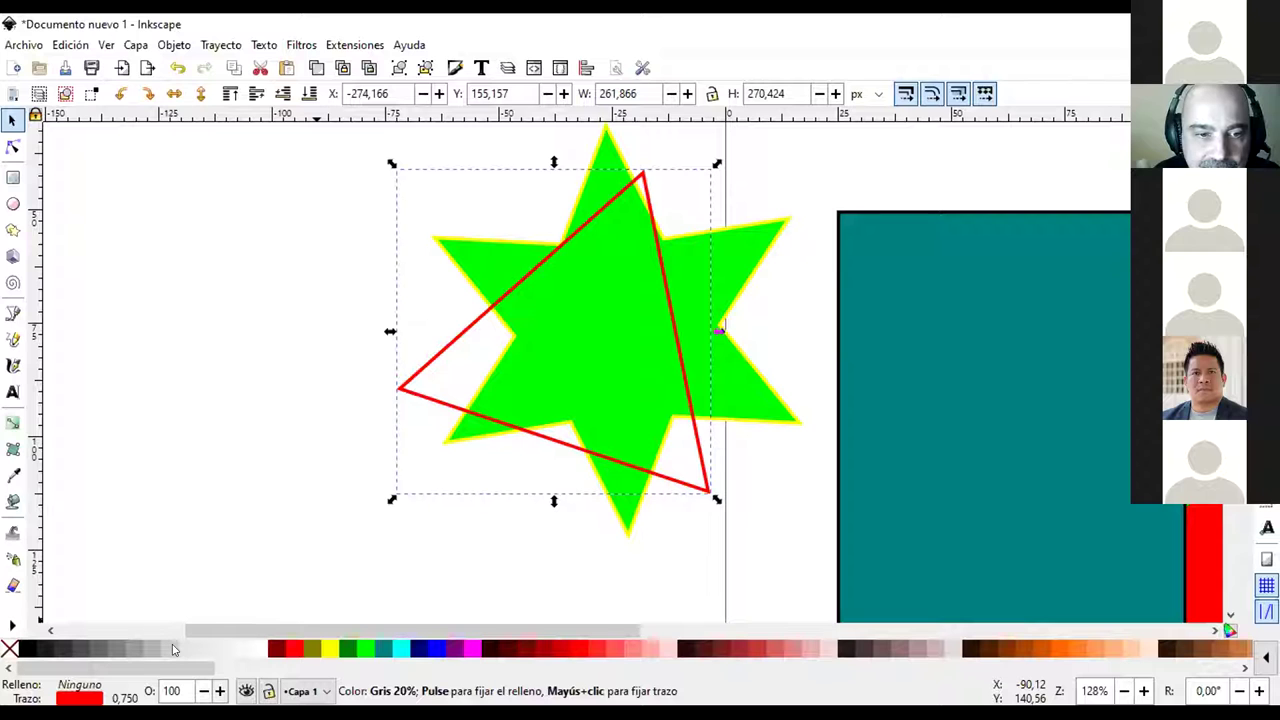
pyautogui.click(31, 649)
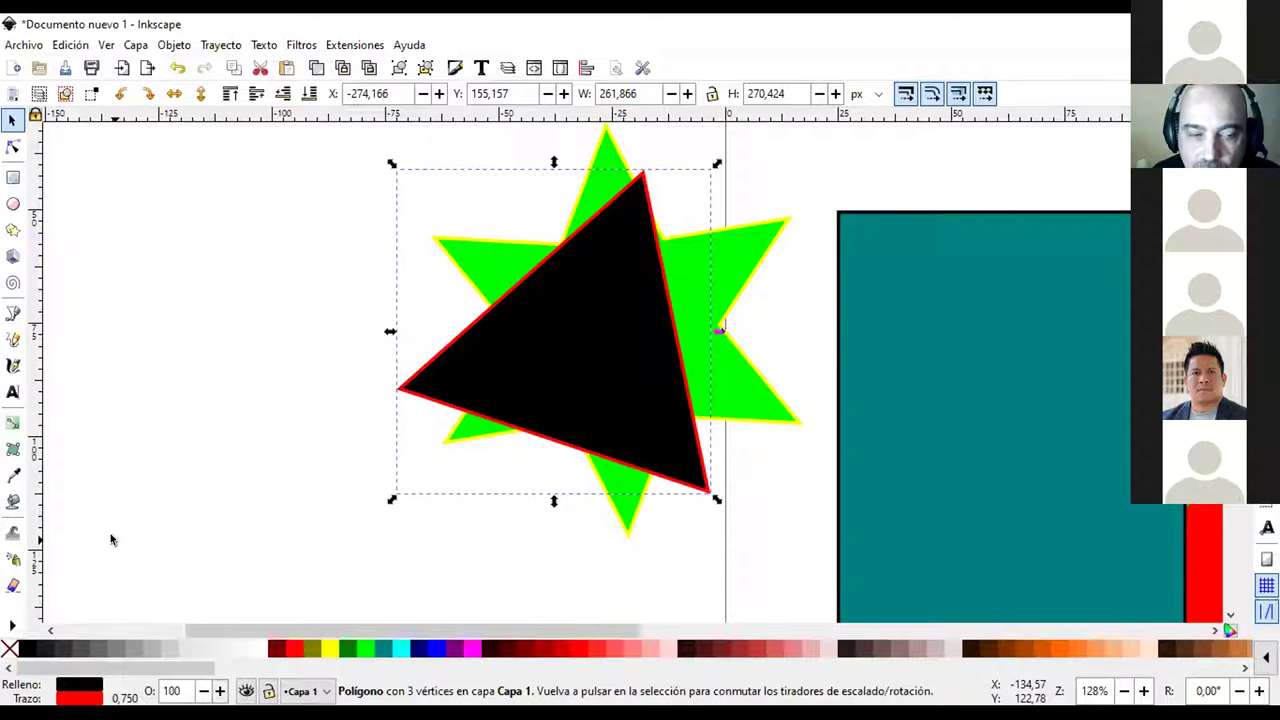
pyautogui.keyDown('shift'); pyautogui.click(9, 650); pyautogui.keyUp('shift')
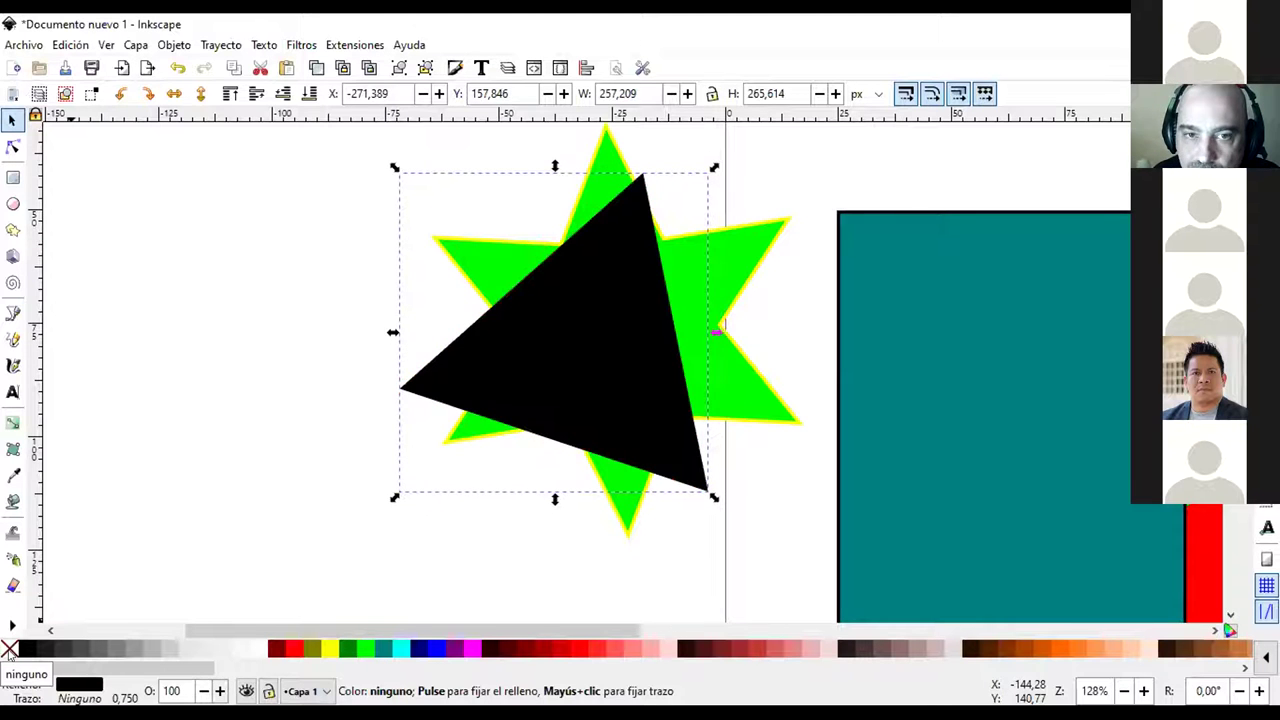
pyautogui.keyDown('shift'); pyautogui.click(385, 651); pyautogui.keyUp('shift')
pyautogui.keyDown('shift'); pyautogui.click(290, 651); pyautogui.keyUp('shift')
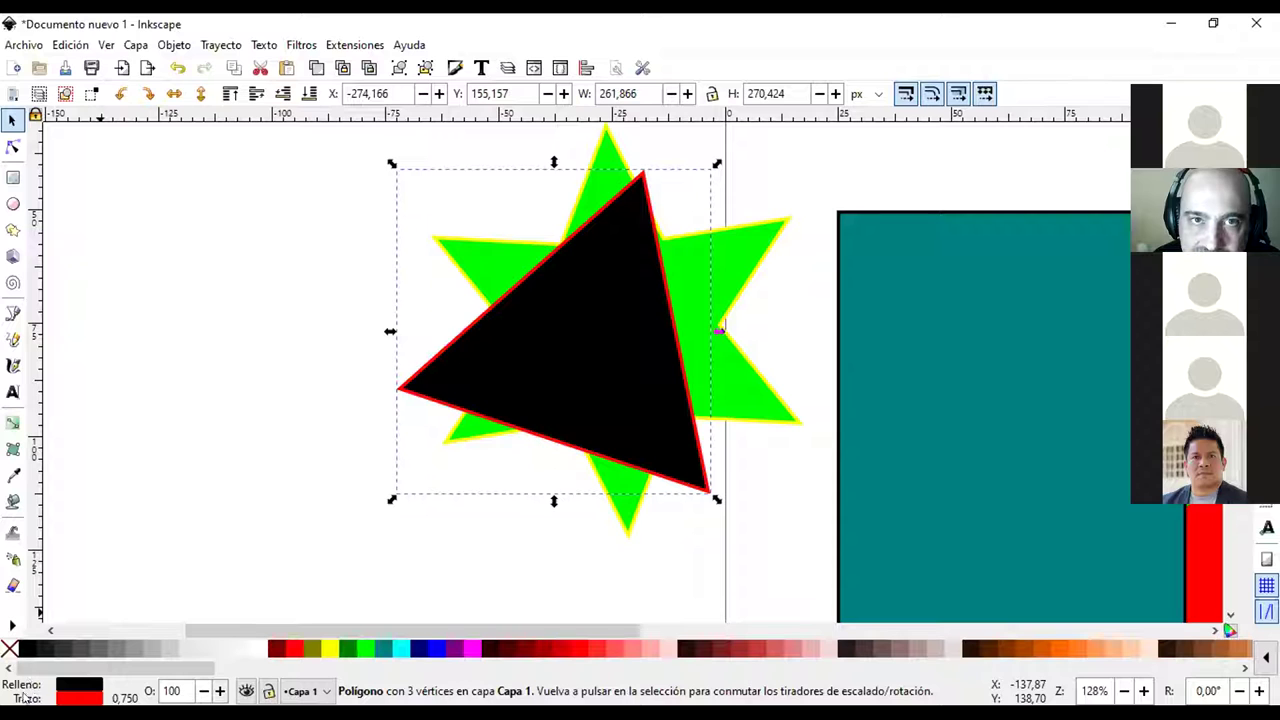
# Try 6, 2 and 10 mm outline widths on the triangle, finally setting it to 2 mm
pyautogui.rightClick(126, 697)
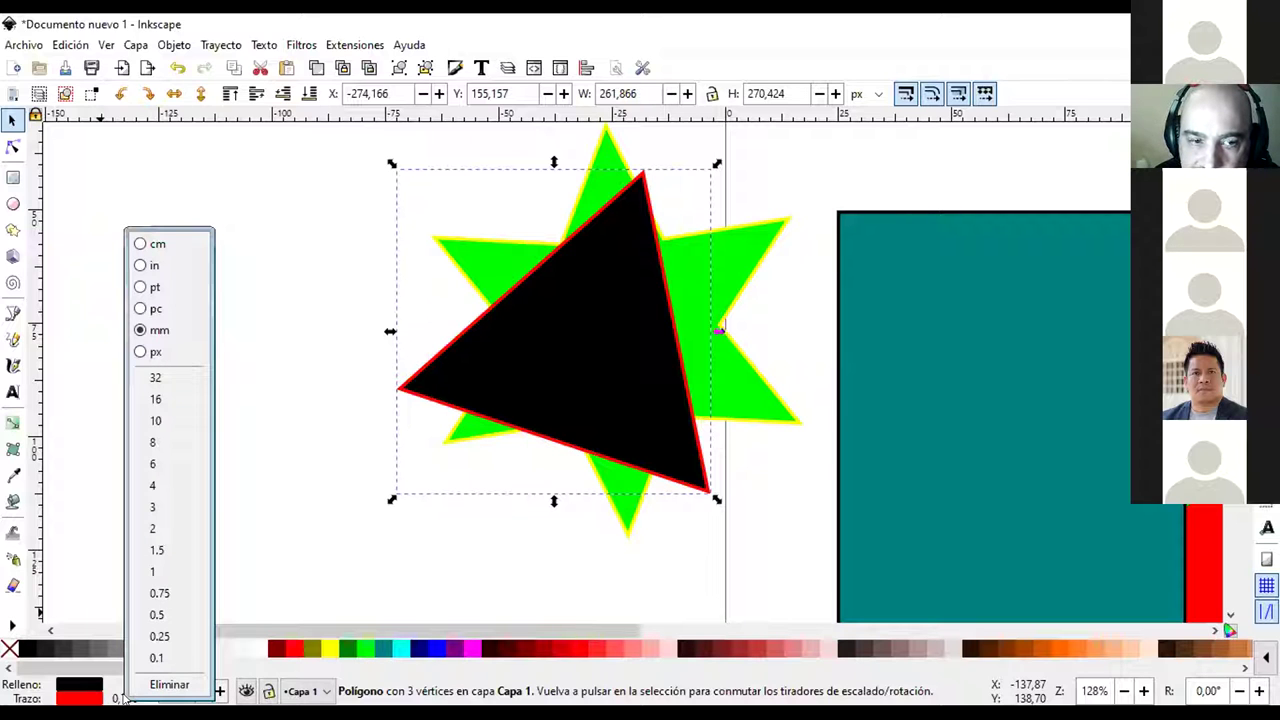
pyautogui.click(168, 463)
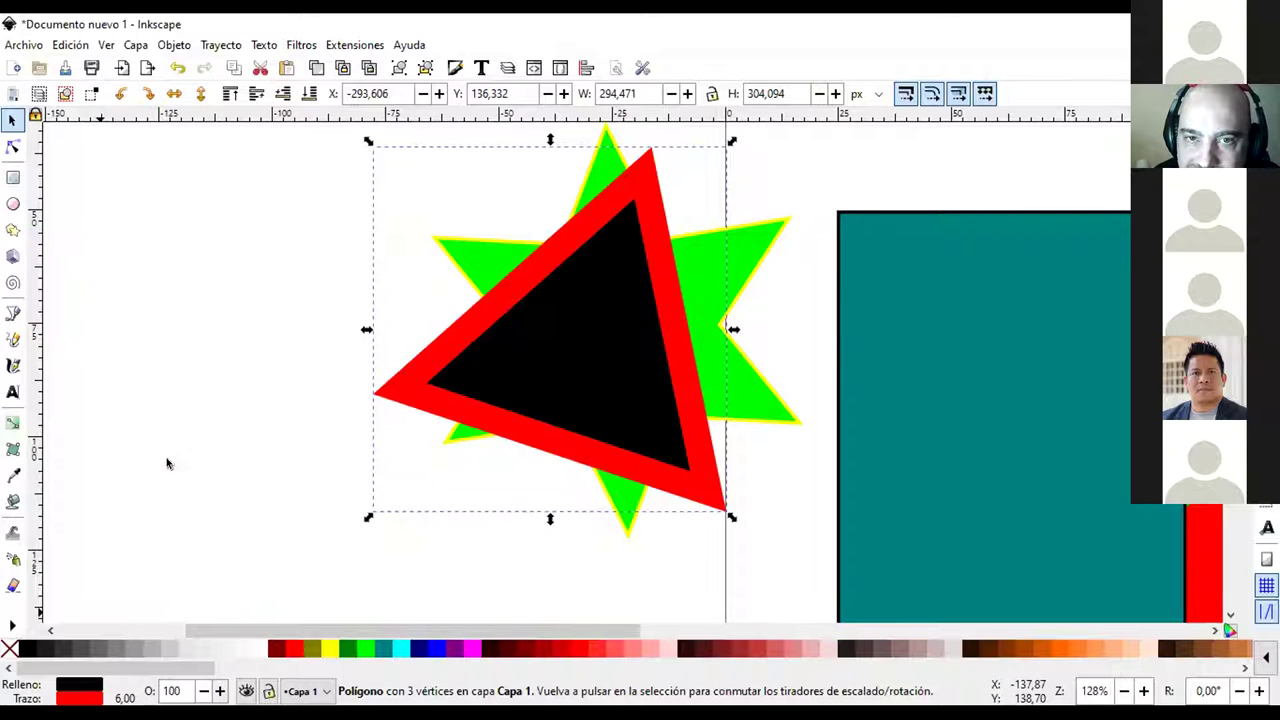
pyautogui.rightClick(120, 697)
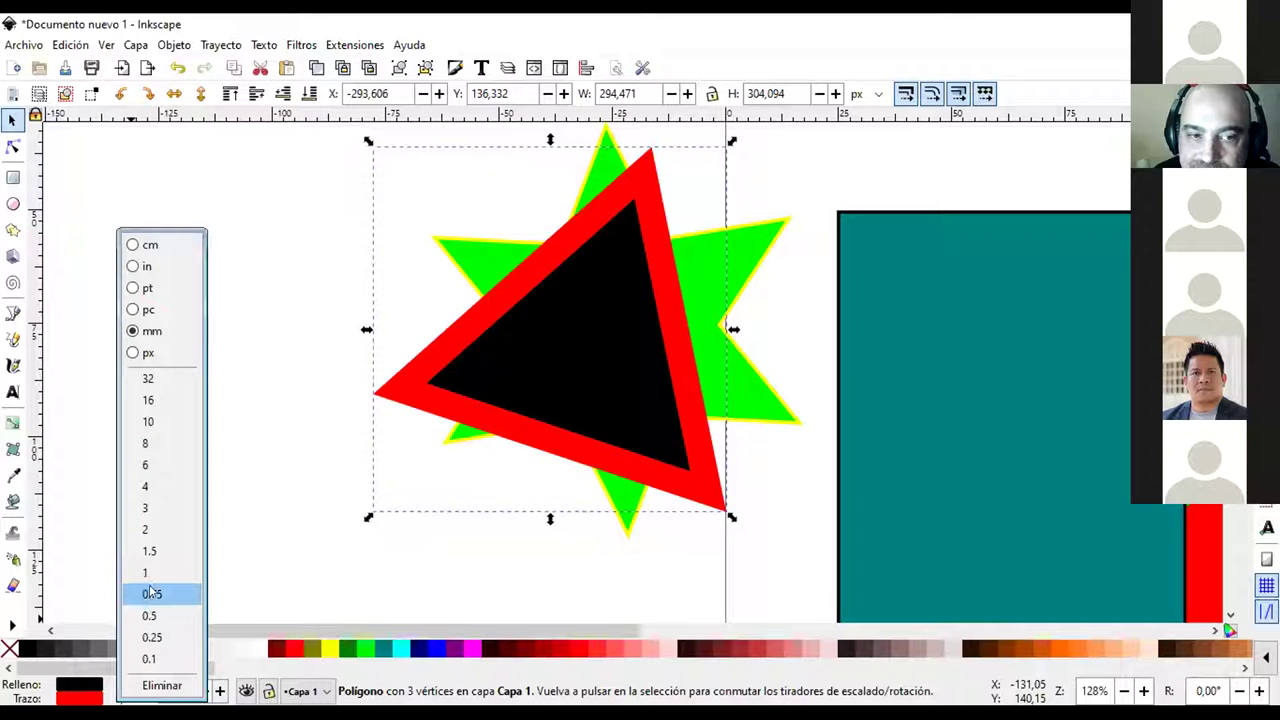
pyautogui.click(150, 531)
pyautogui.rightClick(124, 700)
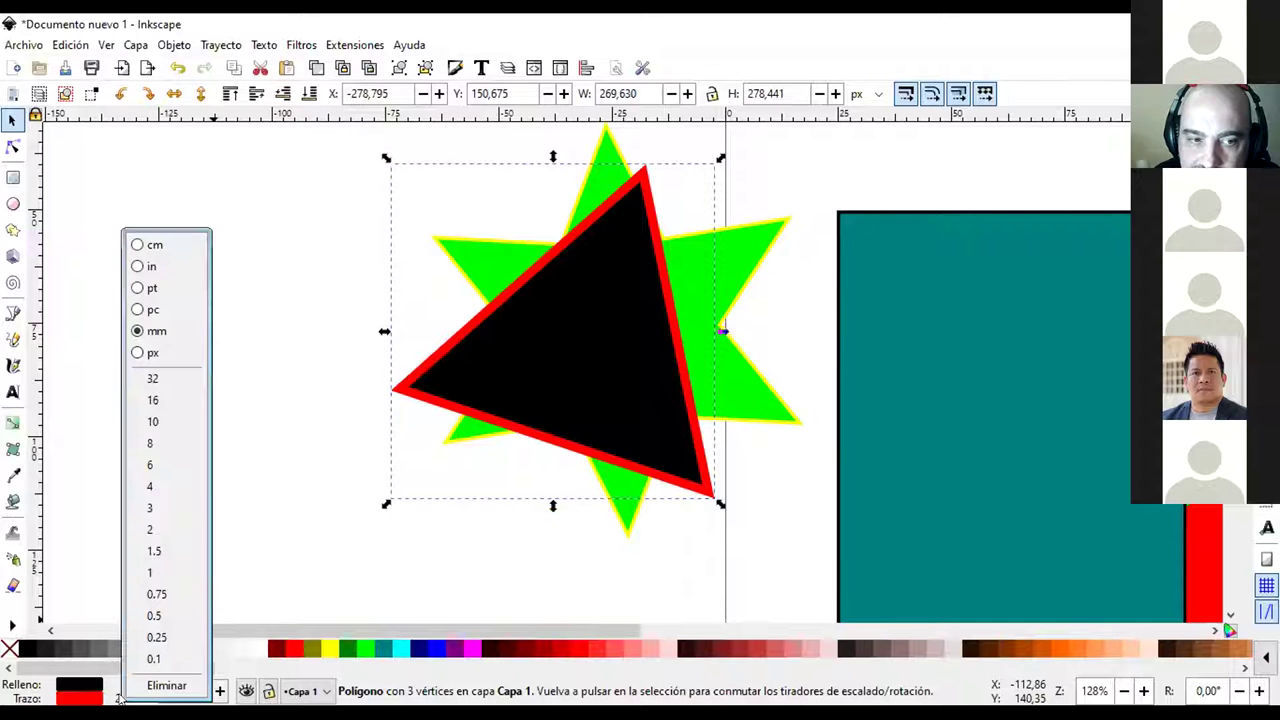
pyautogui.click(153, 422)
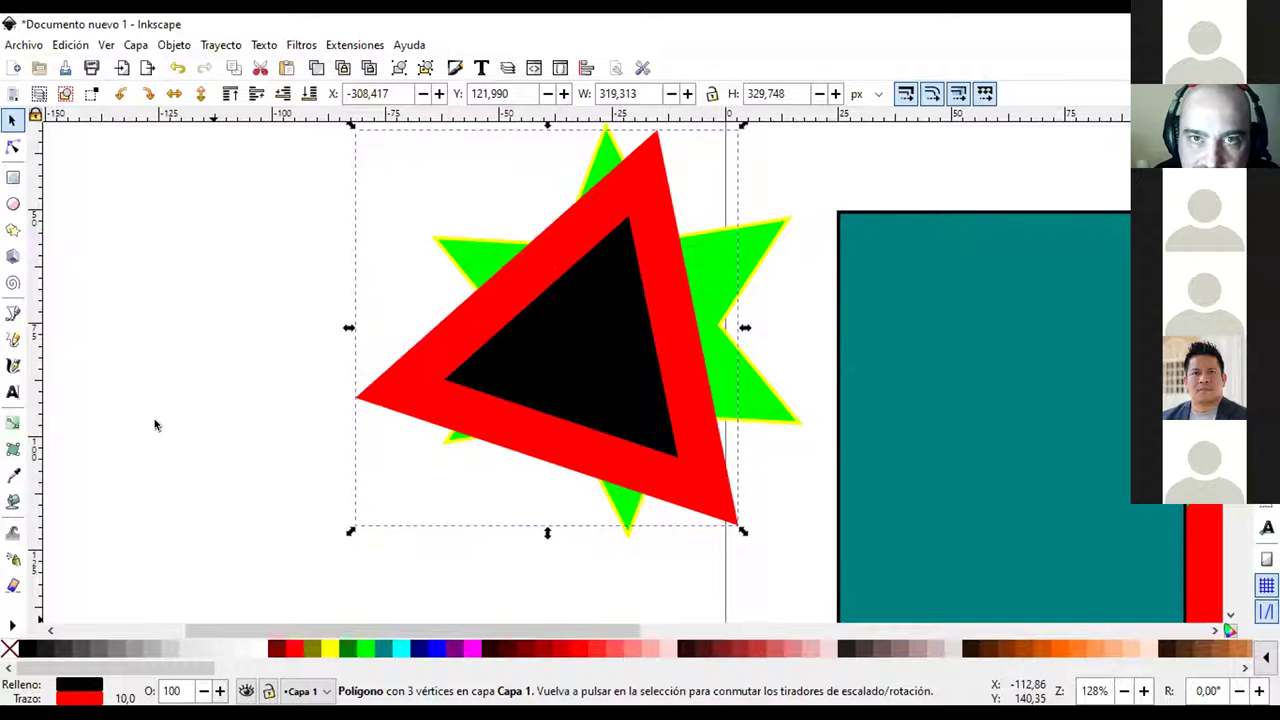
pyautogui.rightClick(122, 697)
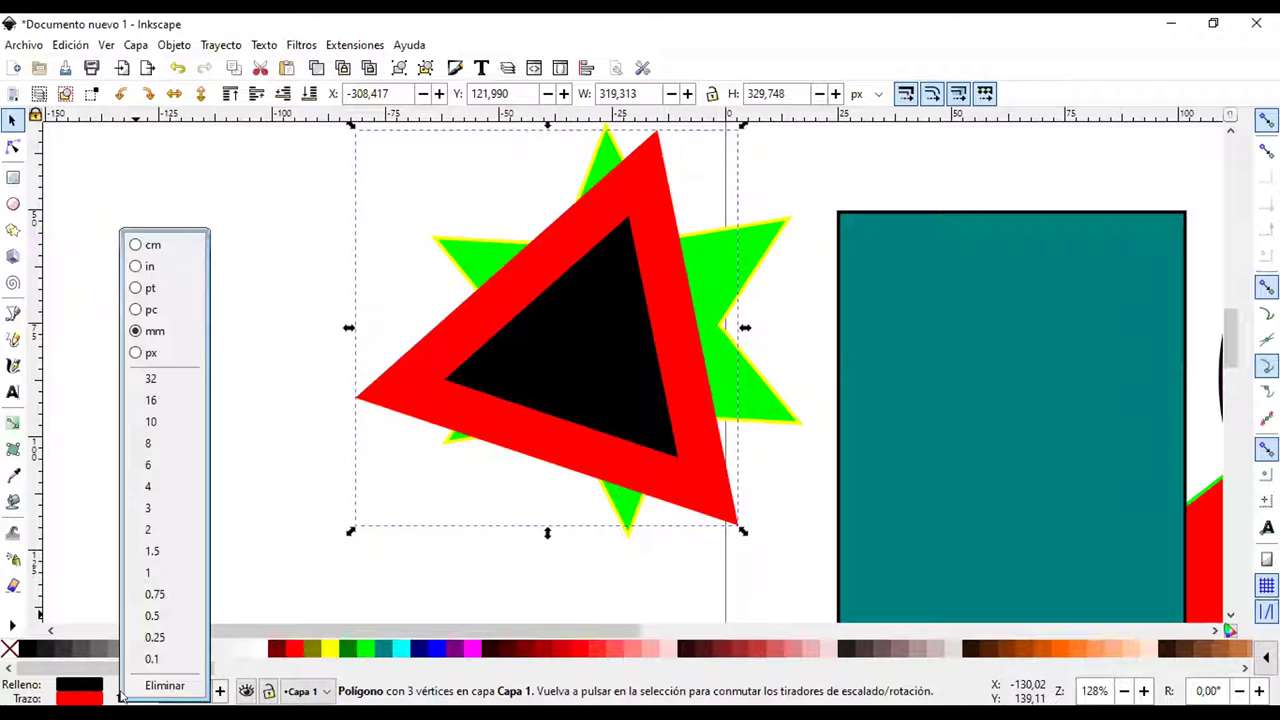
pyautogui.click(147, 530)
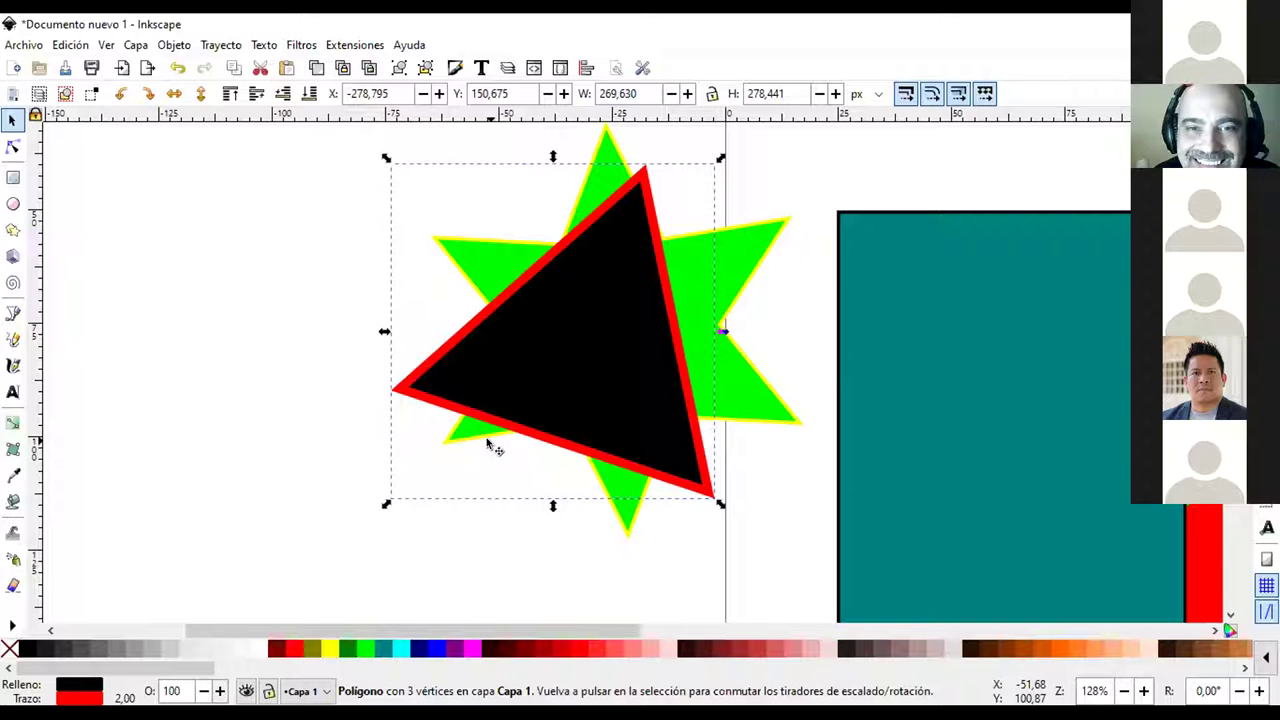
pyautogui.keyDown('ctrl'); pyautogui.scroll(-3, 663, 337); pyautogui.keyUp('ctrl')
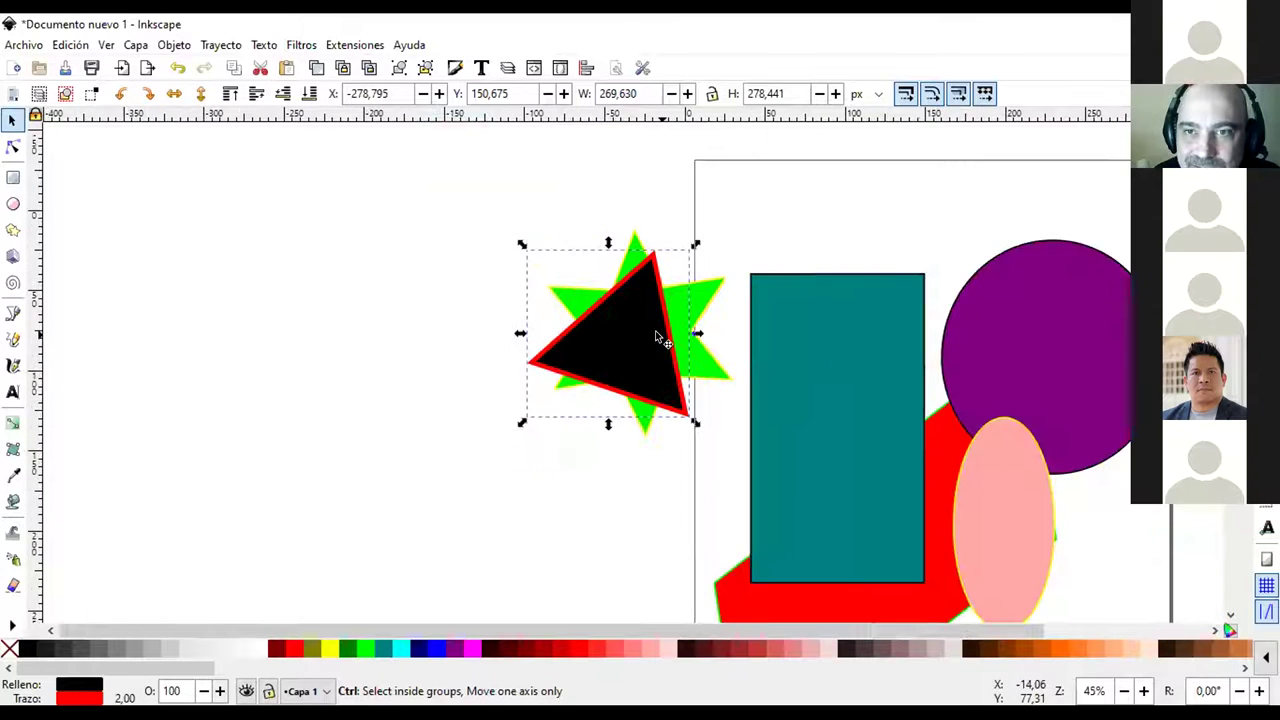
pyautogui.click(600, 443)
# Move the black triangle and green star side by side at the bottom of the page
pyautogui.moveTo(615, 343); pyautogui.dragTo(907, 484)
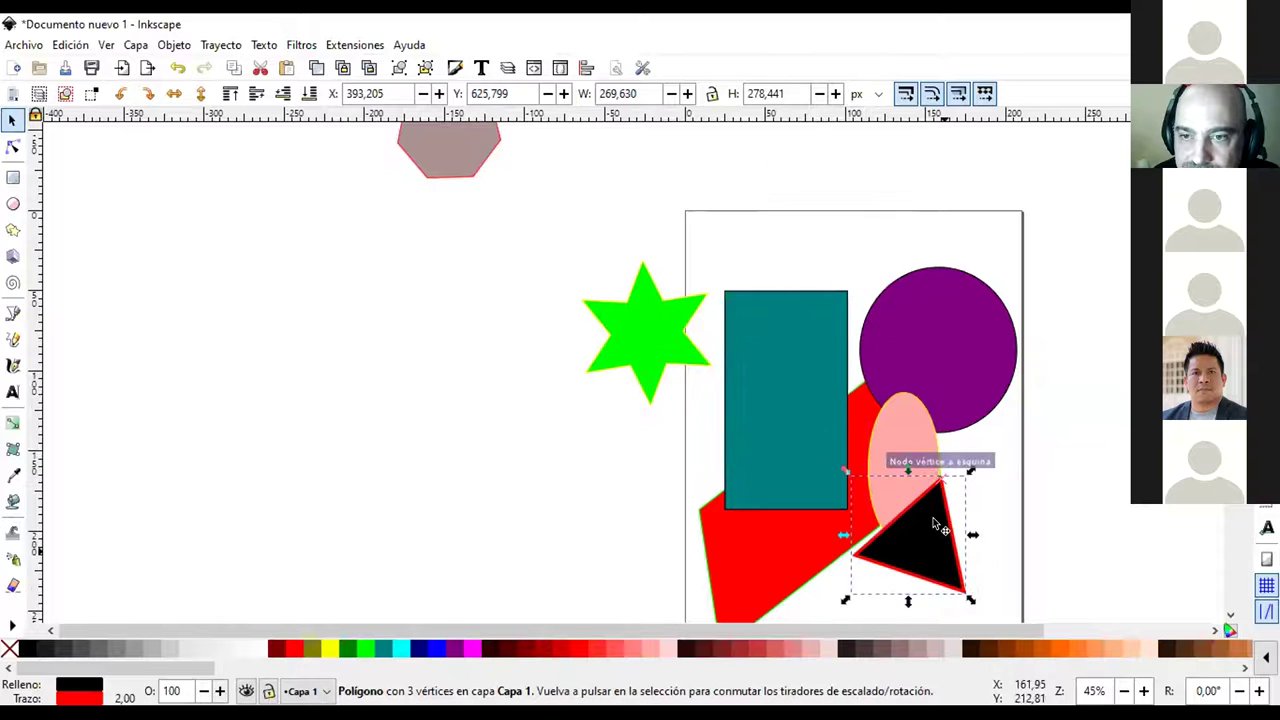
pyautogui.scroll(-5, 893, 396)
pyautogui.moveTo(918, 330); pyautogui.dragTo(970, 420)
pyautogui.moveTo(663, 163); pyautogui.dragTo(846, 434)
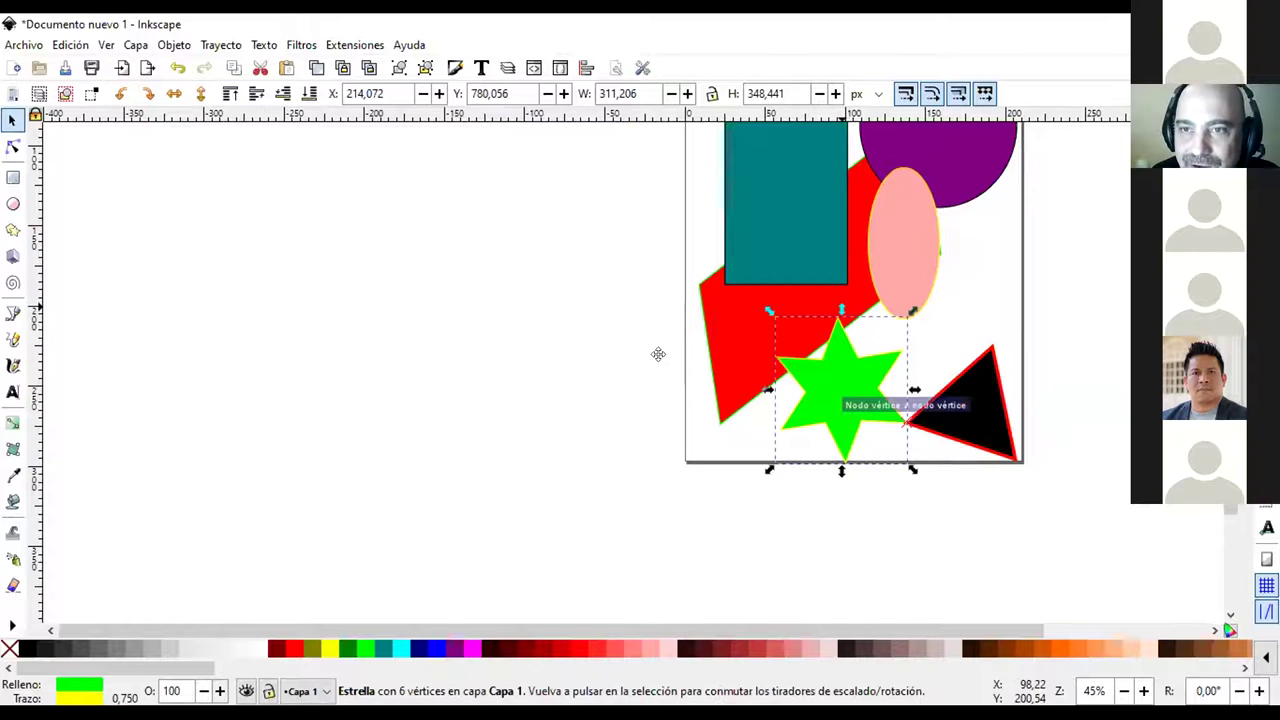
pyautogui.scroll(5, 657, 354)
pyautogui.hscroll(10, 657, 354)
pyautogui.scroll(-2, 672, 405)
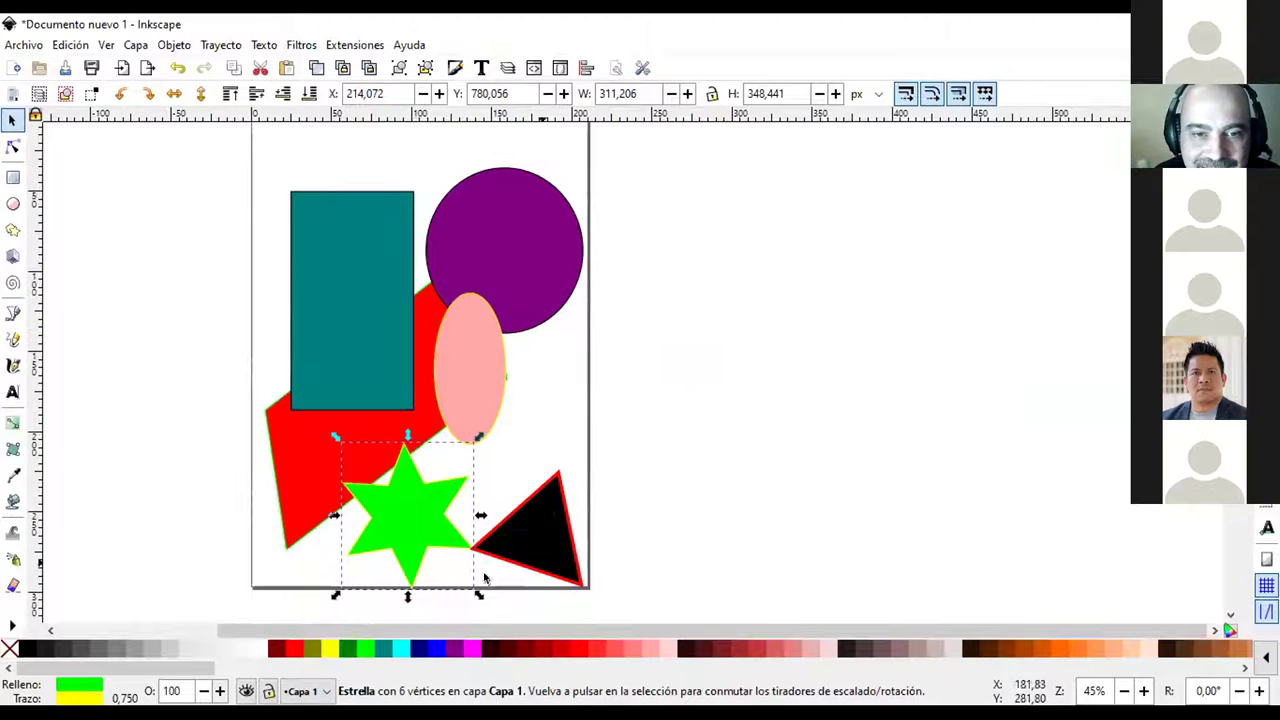
pyautogui.hscroll(-3, 400, 630)
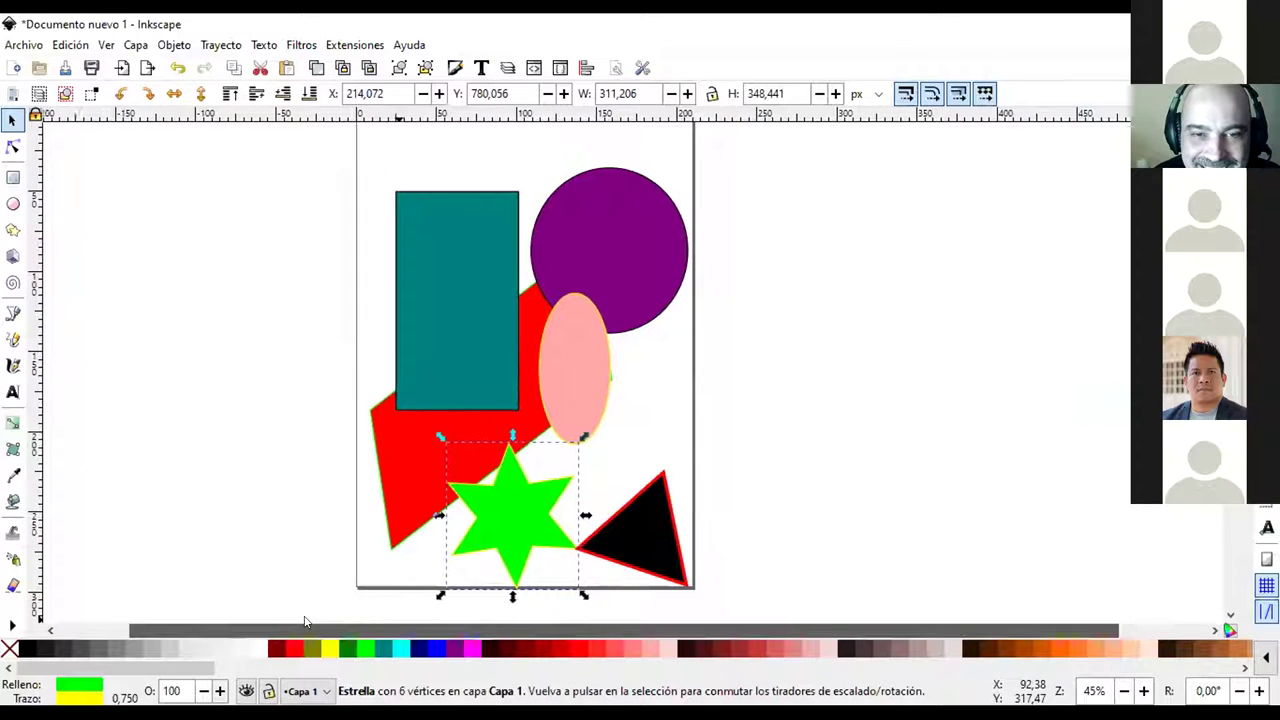
pyautogui.moveTo(618, 496); pyautogui.dragTo(621, 494)
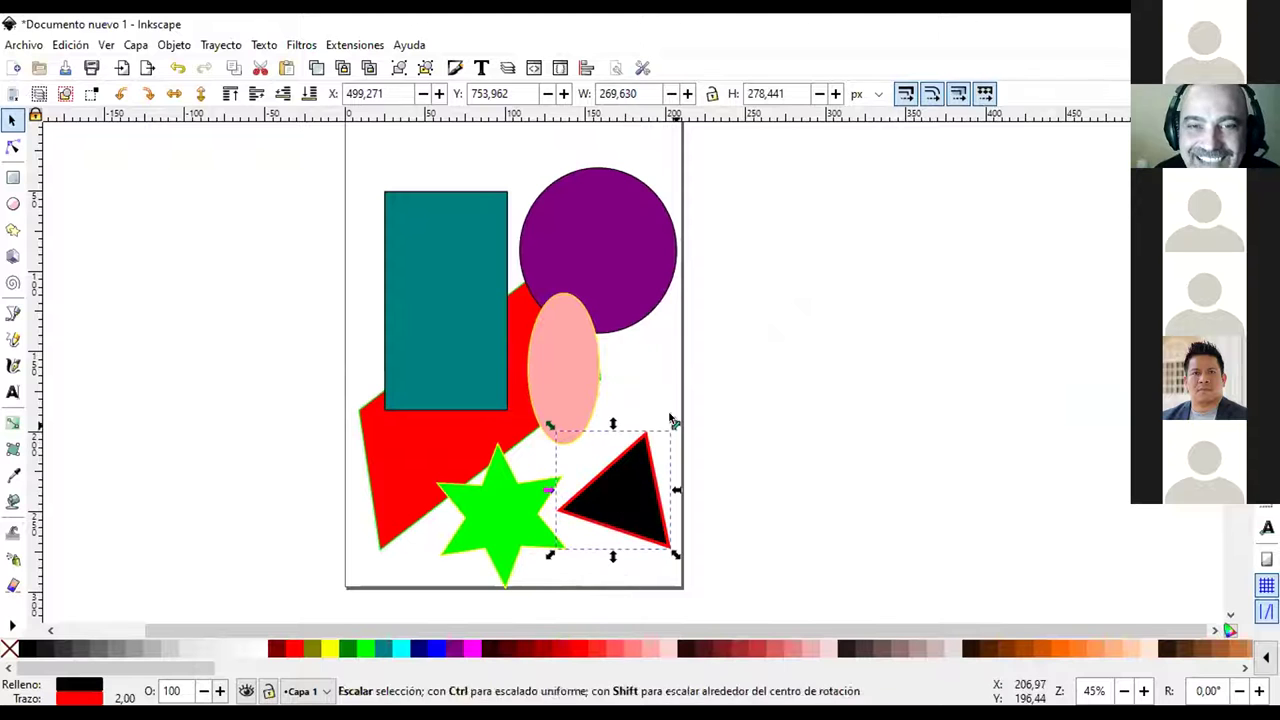
pyautogui.click(797, 434)
# Drag the mauve heptagon onto the page so it overlaps the top of the teal rectangle
pyautogui.scroll(2, 726, 477)
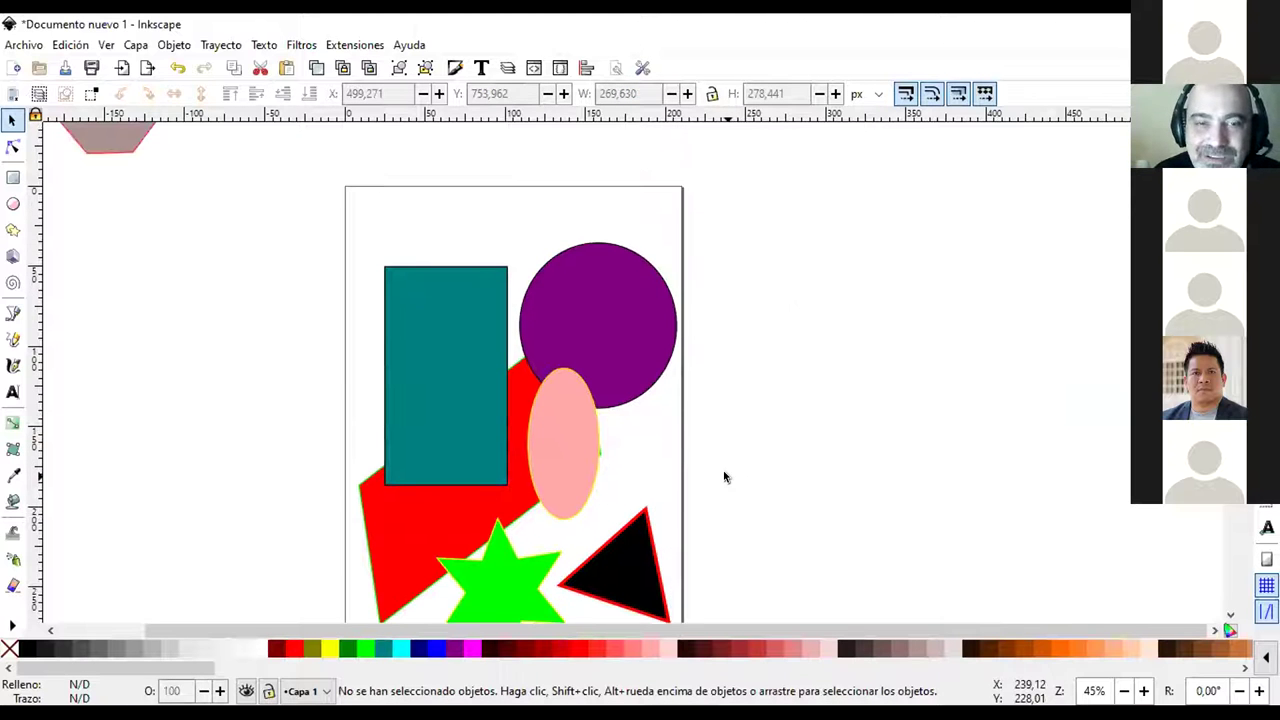
pyautogui.scroll(-2, 723, 477)
pyautogui.scroll(4, 683, 477)
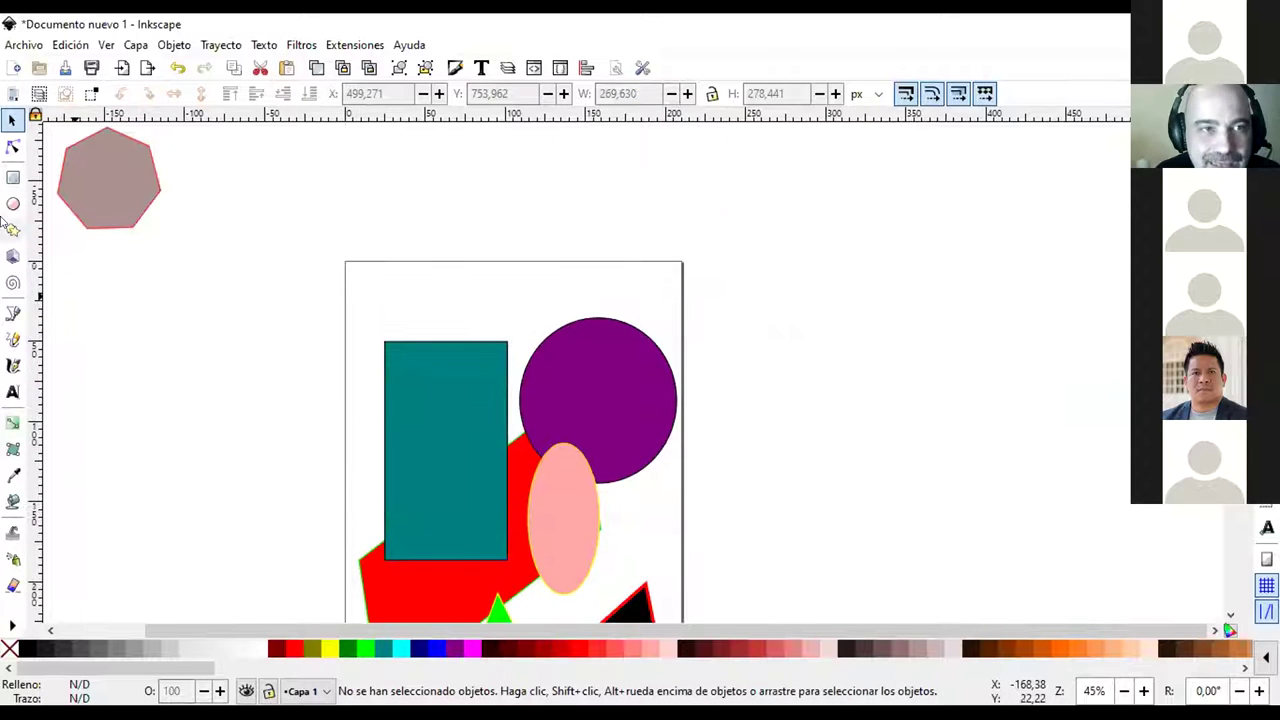
pyautogui.click(155, 172)
pyautogui.moveTo(113, 183); pyautogui.dragTo(472, 340)
pyautogui.click(787, 370)
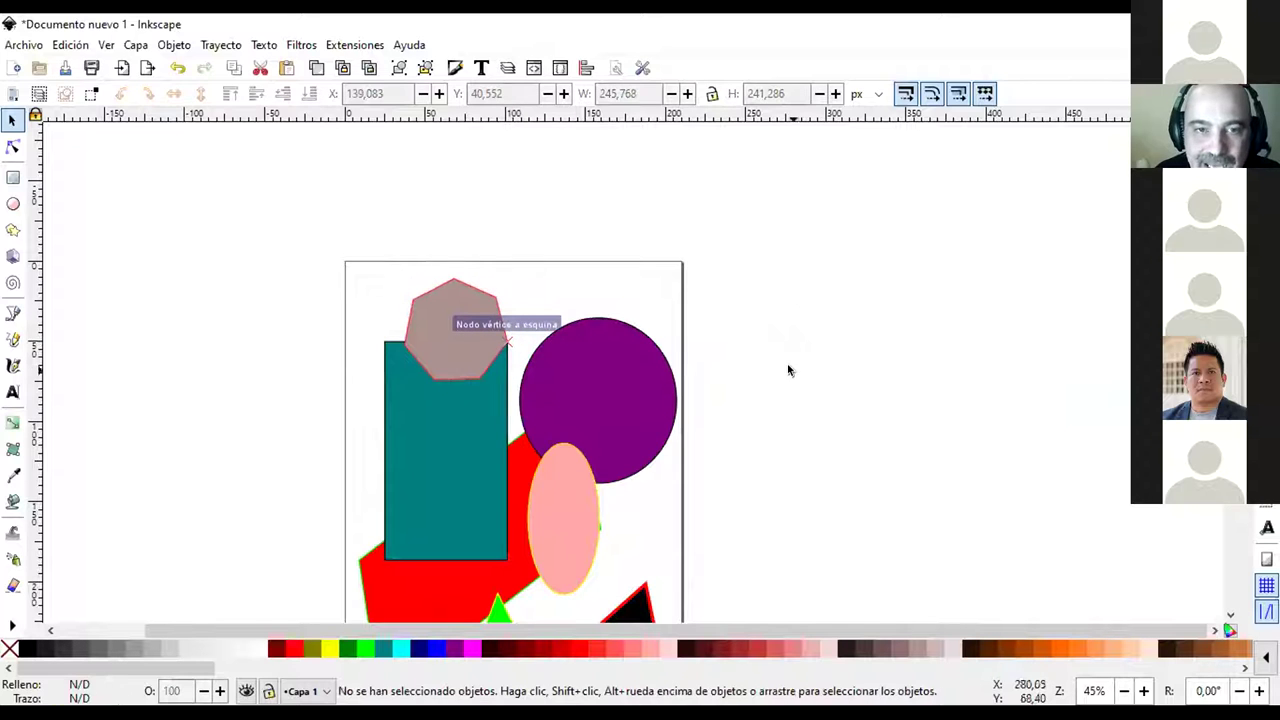
pyautogui.scroll(-1, 663, 486)
pyautogui.scroll(-2, 803, 380)
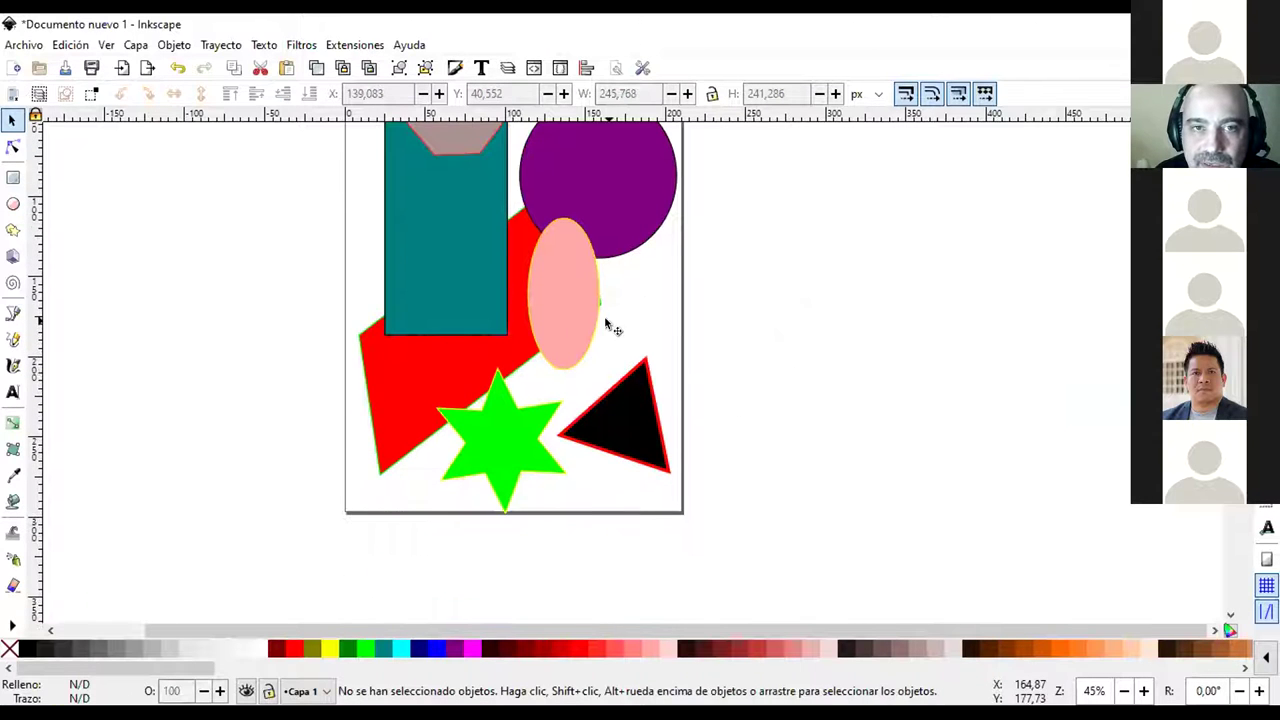
pyautogui.scroll(1, 605, 320)
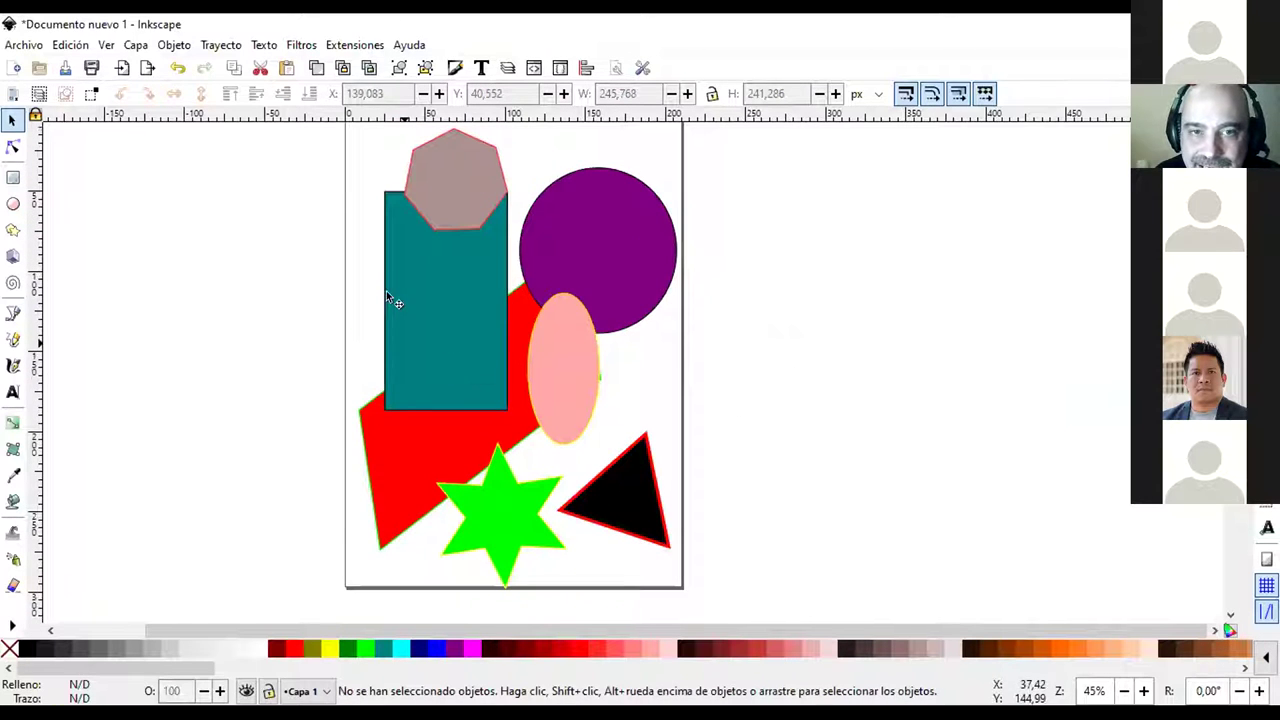
# Raise and lower the red parallelogram around the teal rectangle, then bring it to the top
pyautogui.click(399, 467)
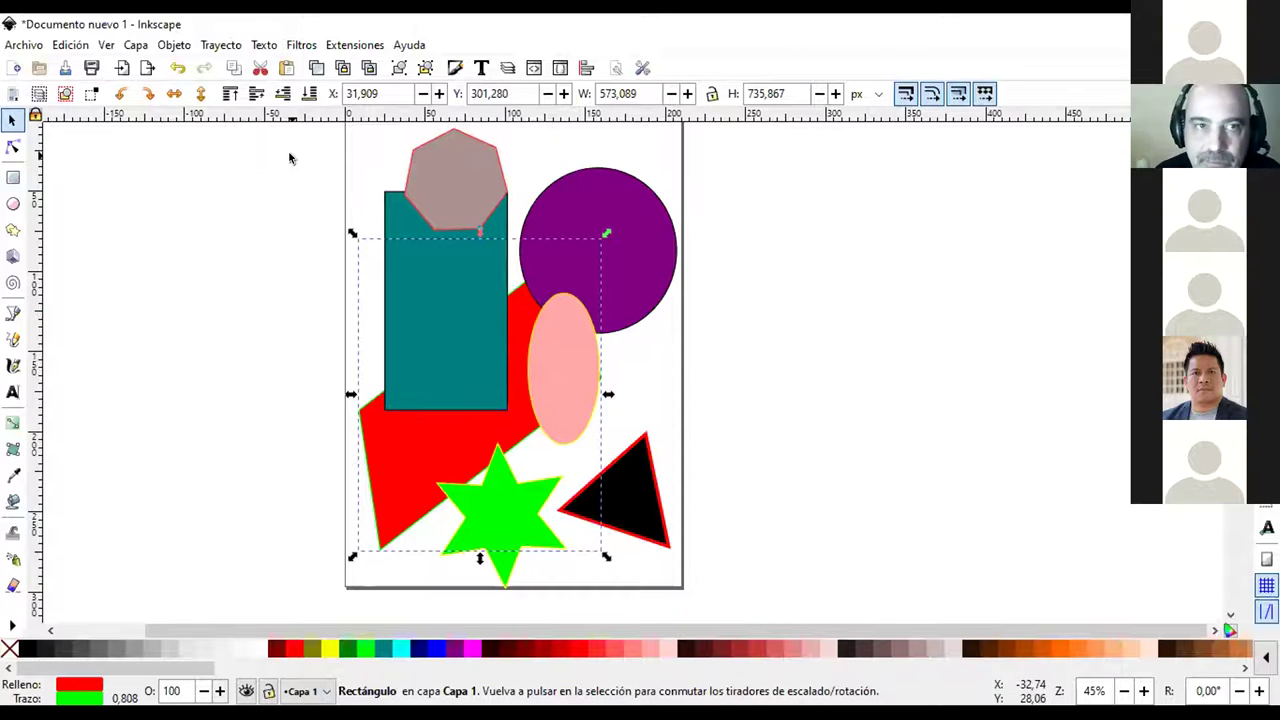
pyautogui.click(257, 94)
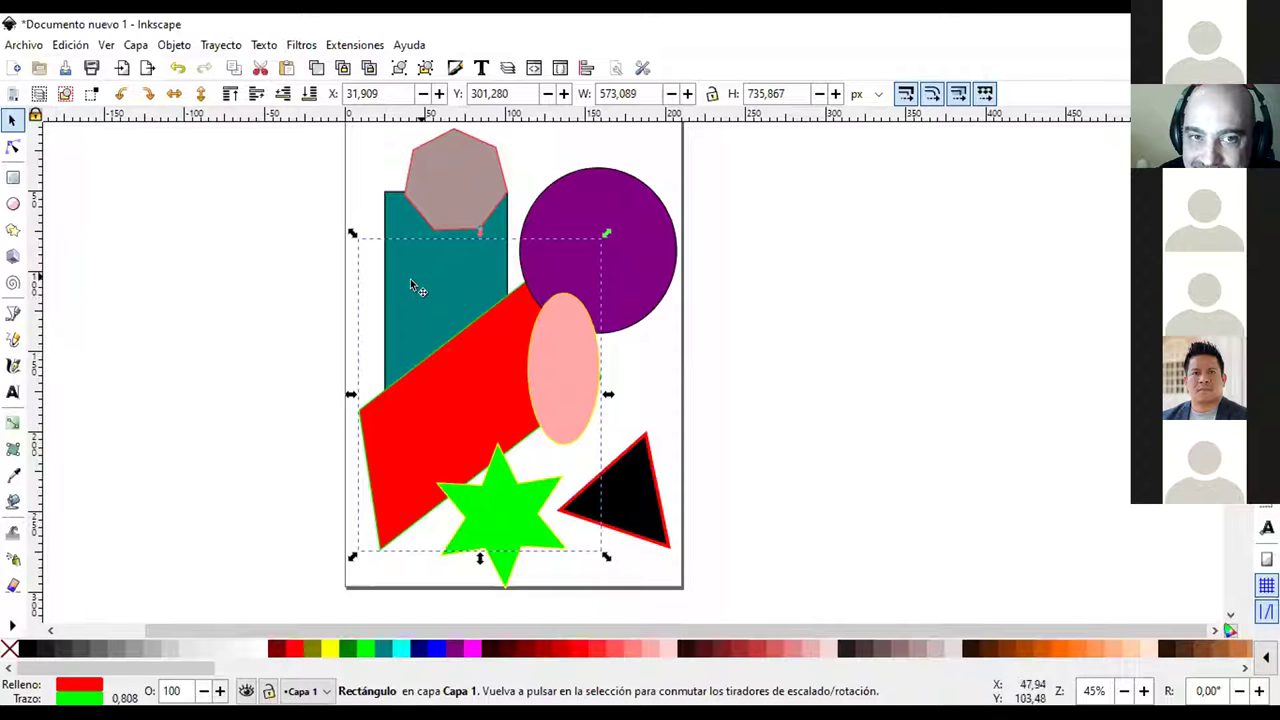
pyautogui.click(257, 94)
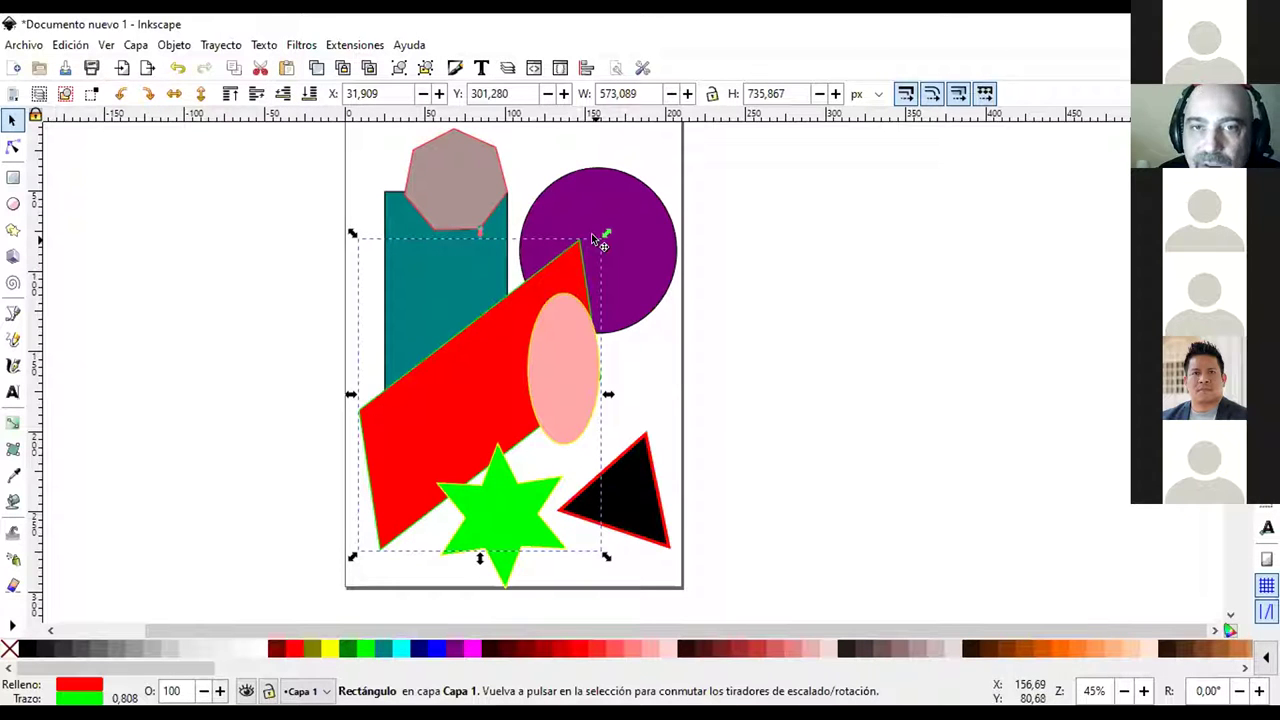
pyautogui.click(281, 93)
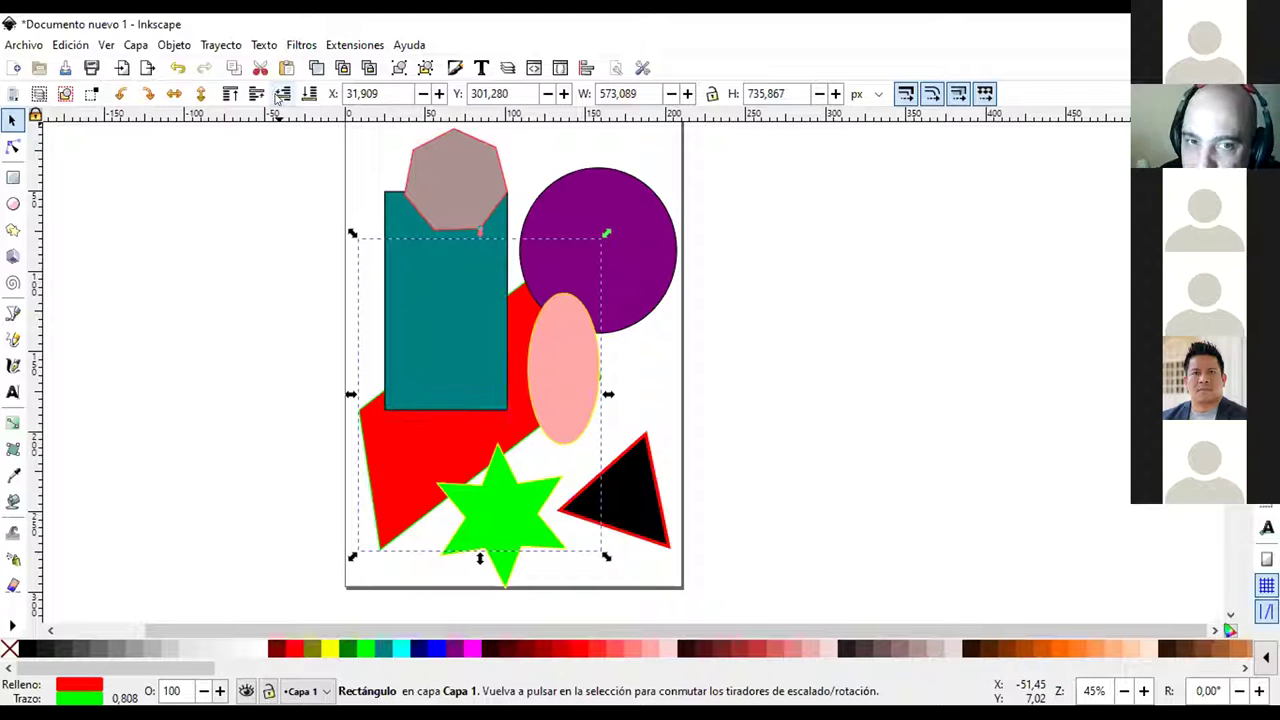
pyautogui.click(256, 93)
pyautogui.click(282, 93)
pyautogui.click(256, 93)
pyautogui.click(282, 93)
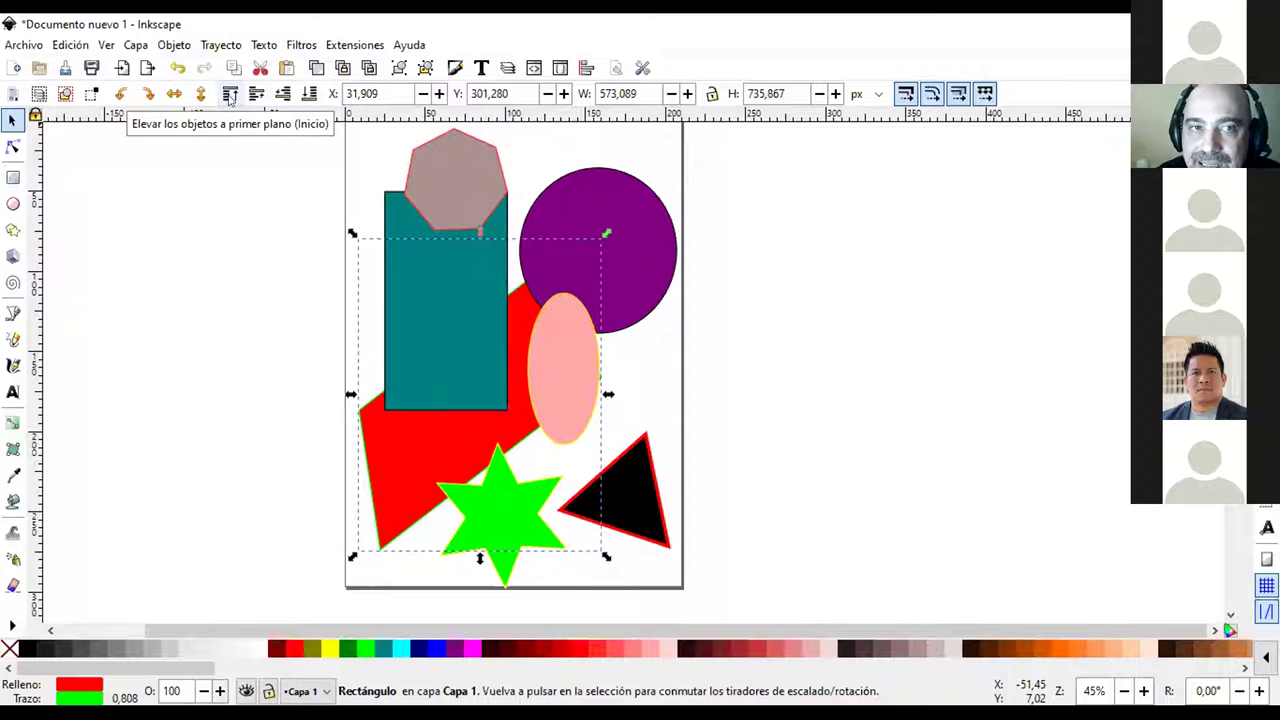
pyautogui.click(230, 93)
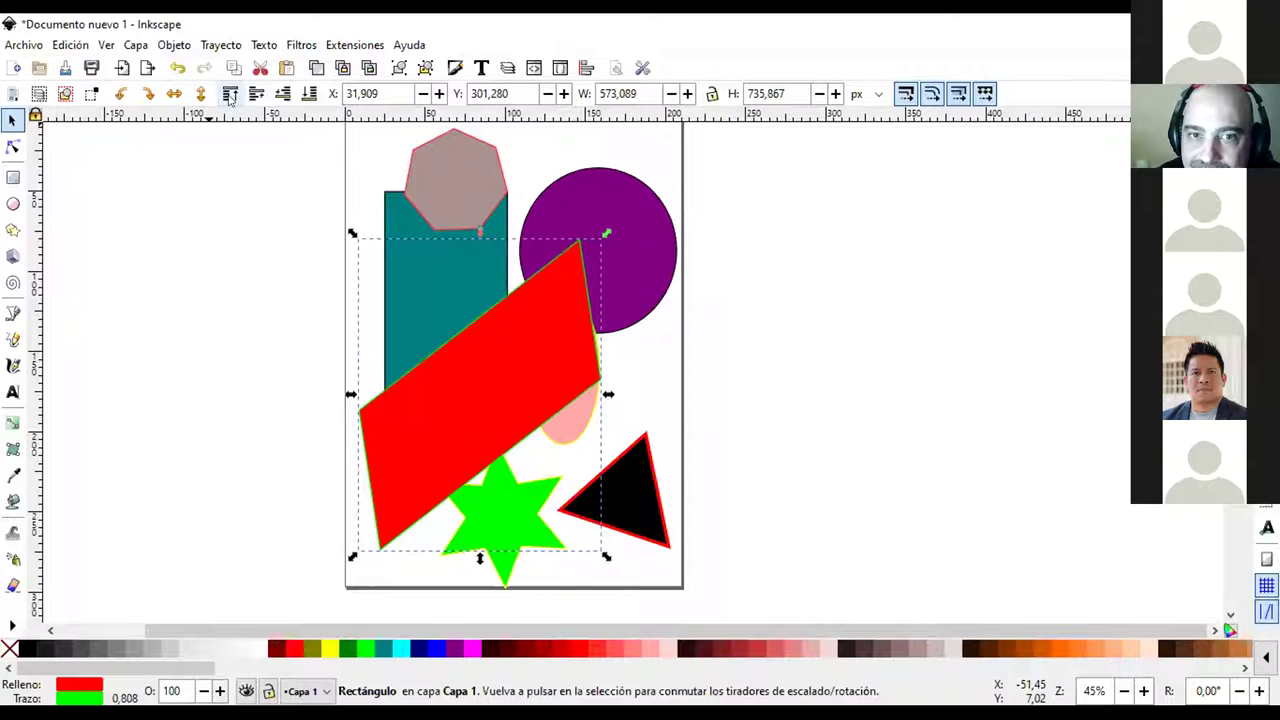
# Nudge the parallelogram up-right, send it to the bottom, and restack it just above the teal rectangle
pyautogui.moveTo(450, 358); pyautogui.dragTo(455, 324)
pyautogui.click(309, 94)
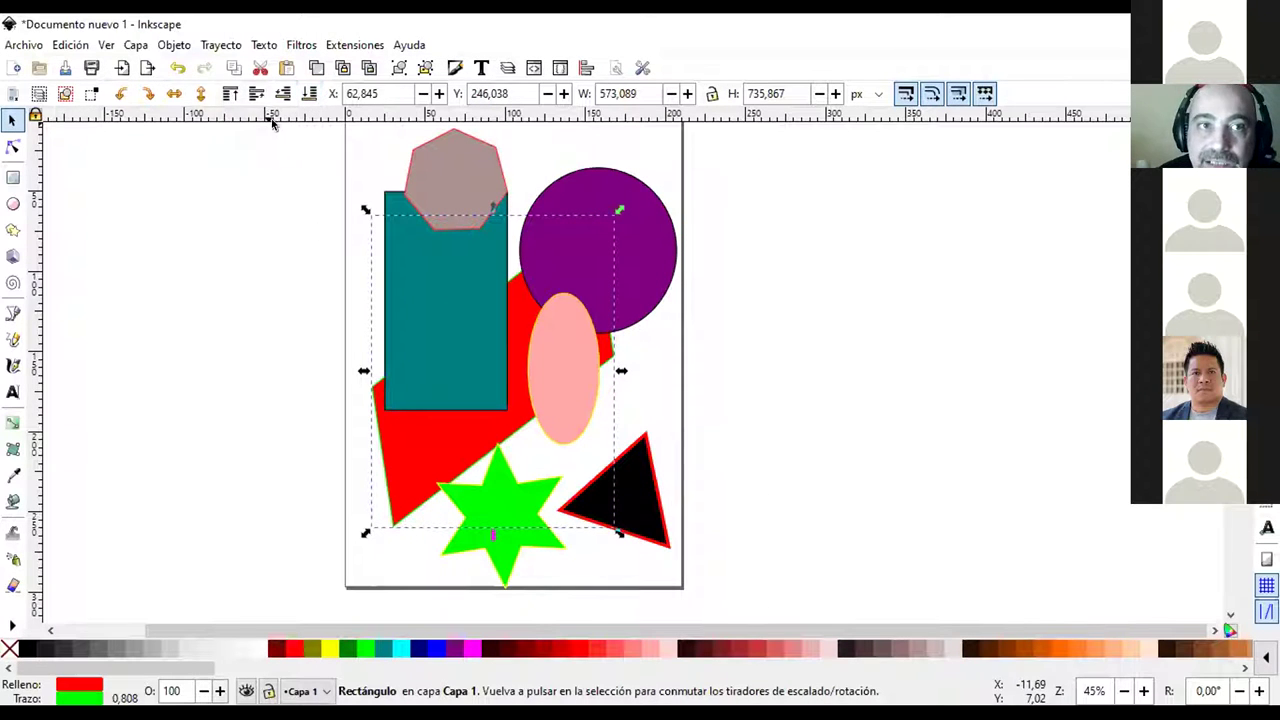
pyautogui.click(257, 95)
pyautogui.click(282, 96)
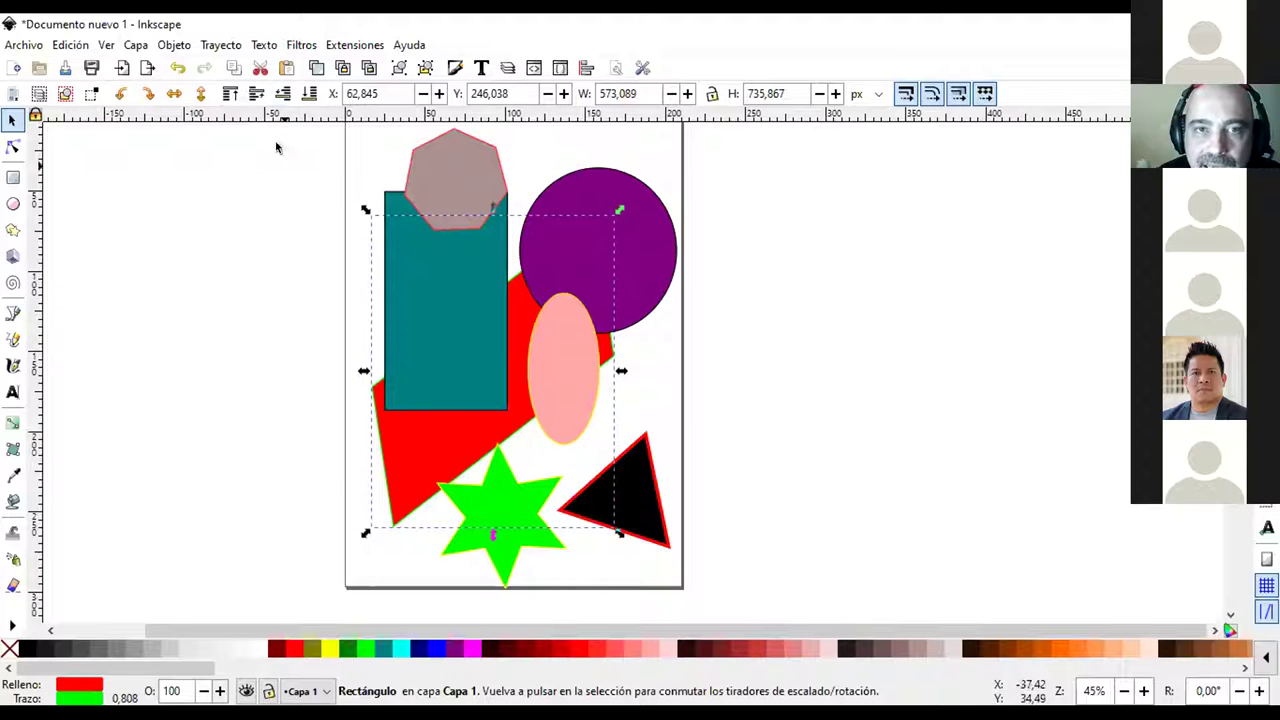
pyautogui.click(245, 95)
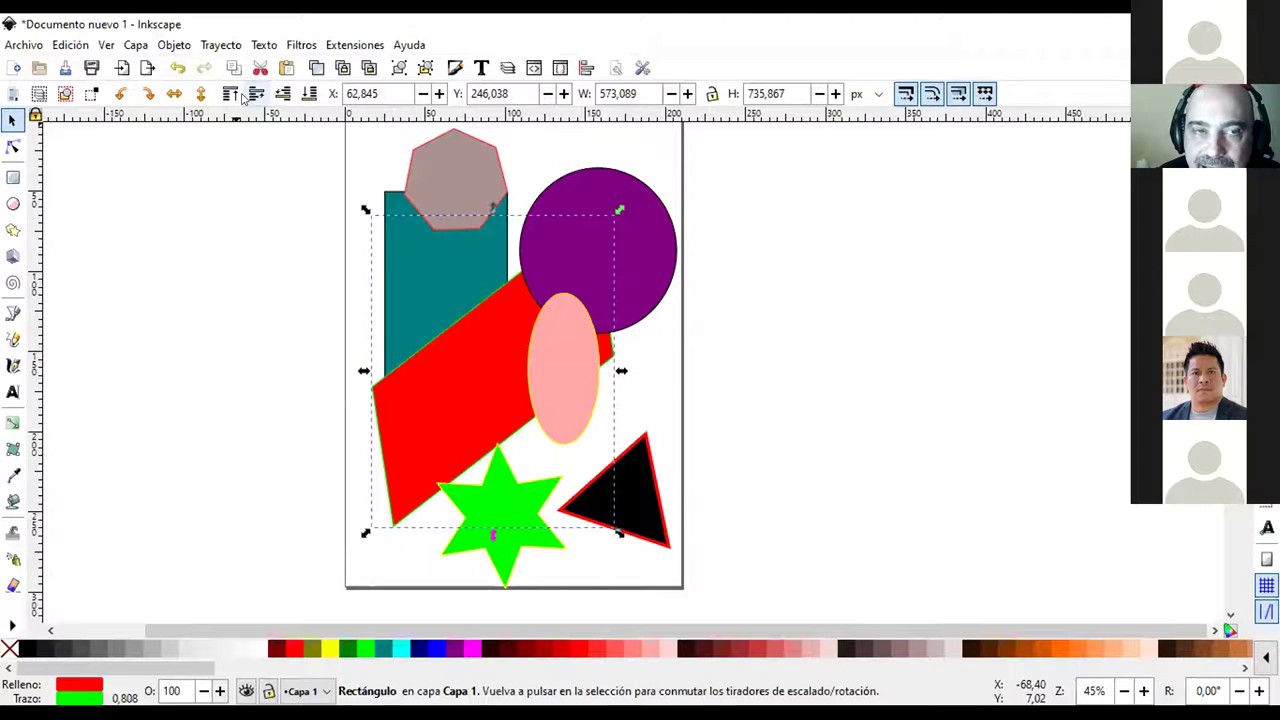
pyautogui.click(282, 95)
pyautogui.click(256, 95)
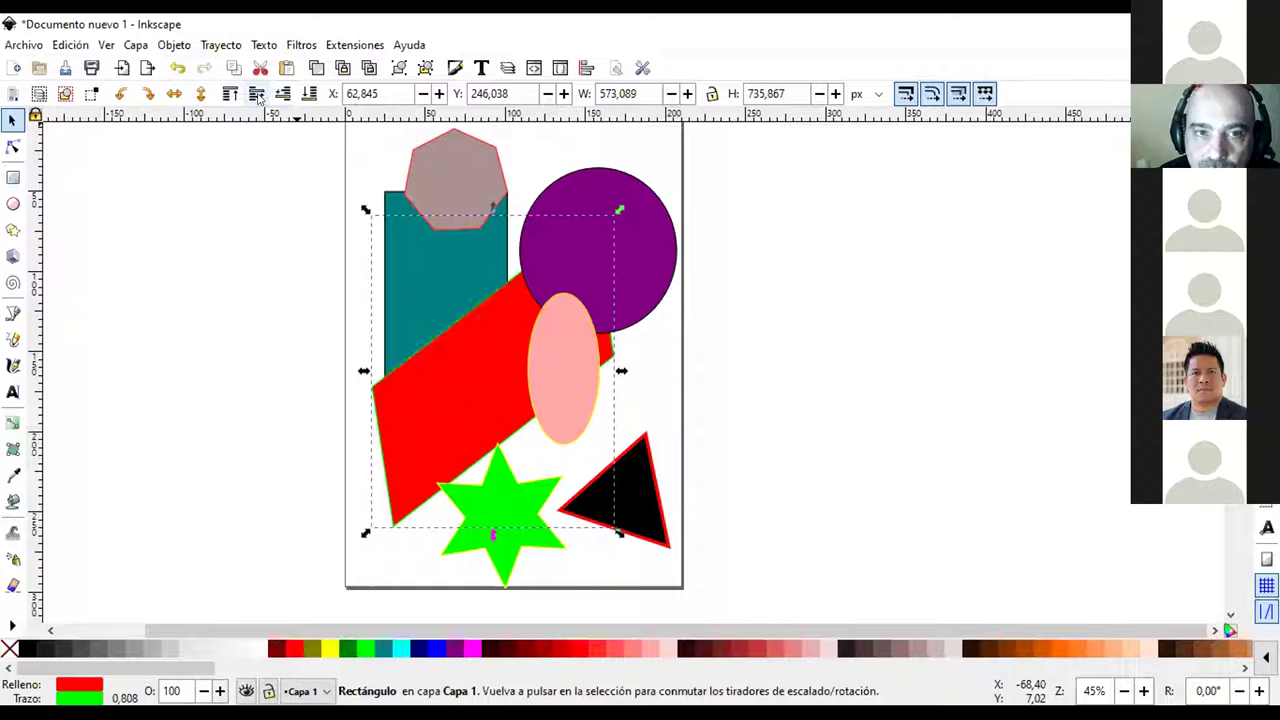
pyautogui.click(274, 305)
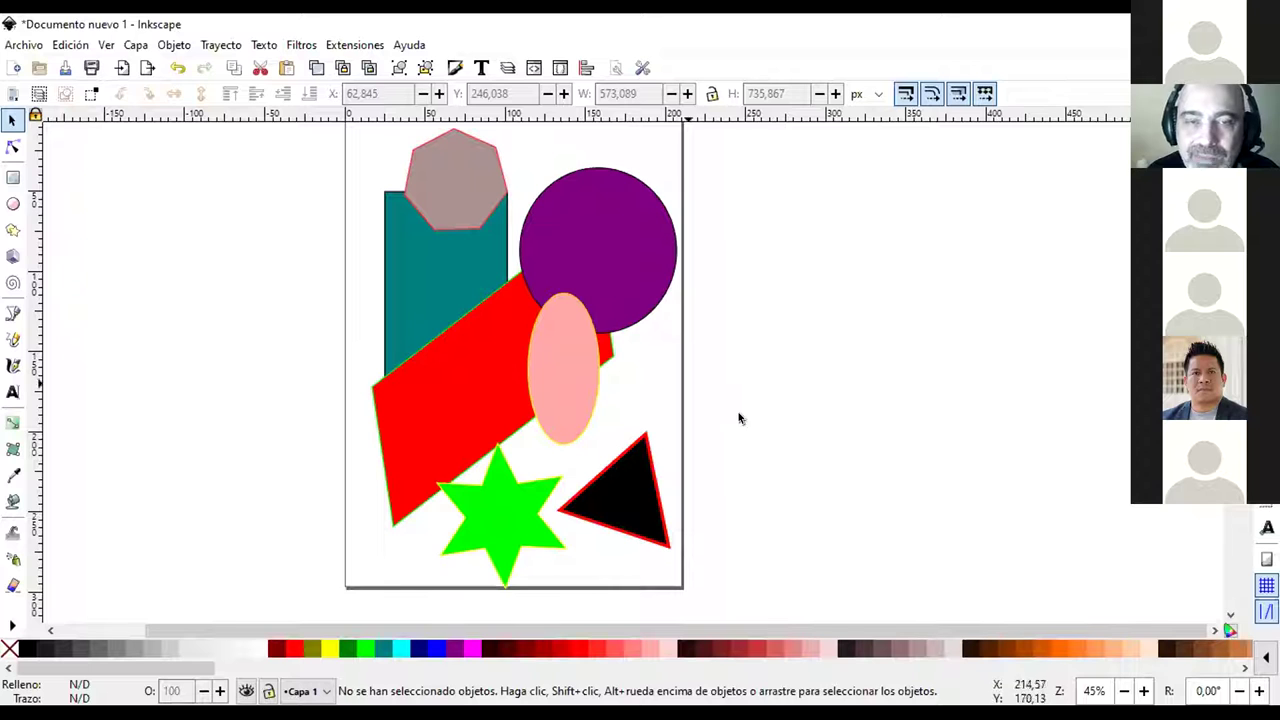
# Draw a circle left of the page and remove both its outline and fill
pyautogui.moveTo(912, 606); pyautogui.dragTo(837, 405)
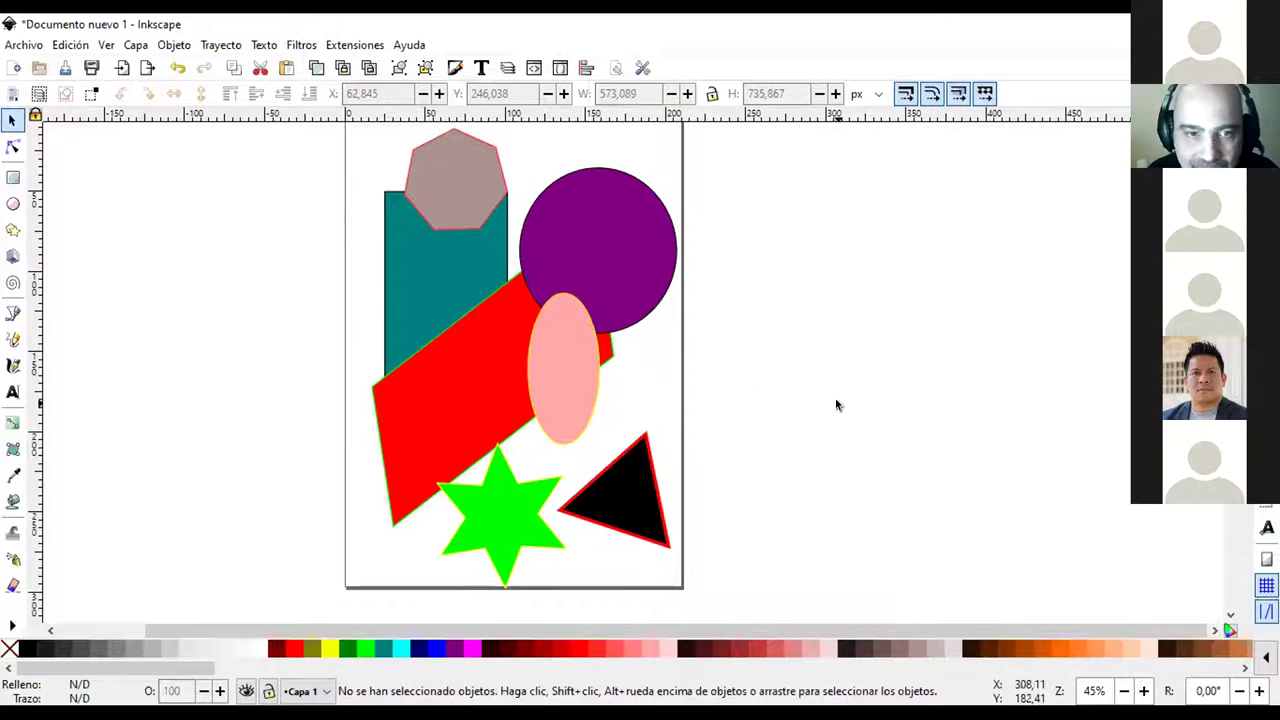
pyautogui.click(13, 204)
pyautogui.moveTo(250, 413)
pyautogui.mouseDown()
pyautogui.moveTo(338, 522)
pyautogui.moveTo(335, 501)
pyautogui.mouseUp()
pyautogui.keyDown('shift'); pyautogui.click(9, 649); pyautogui.keyUp('shift')
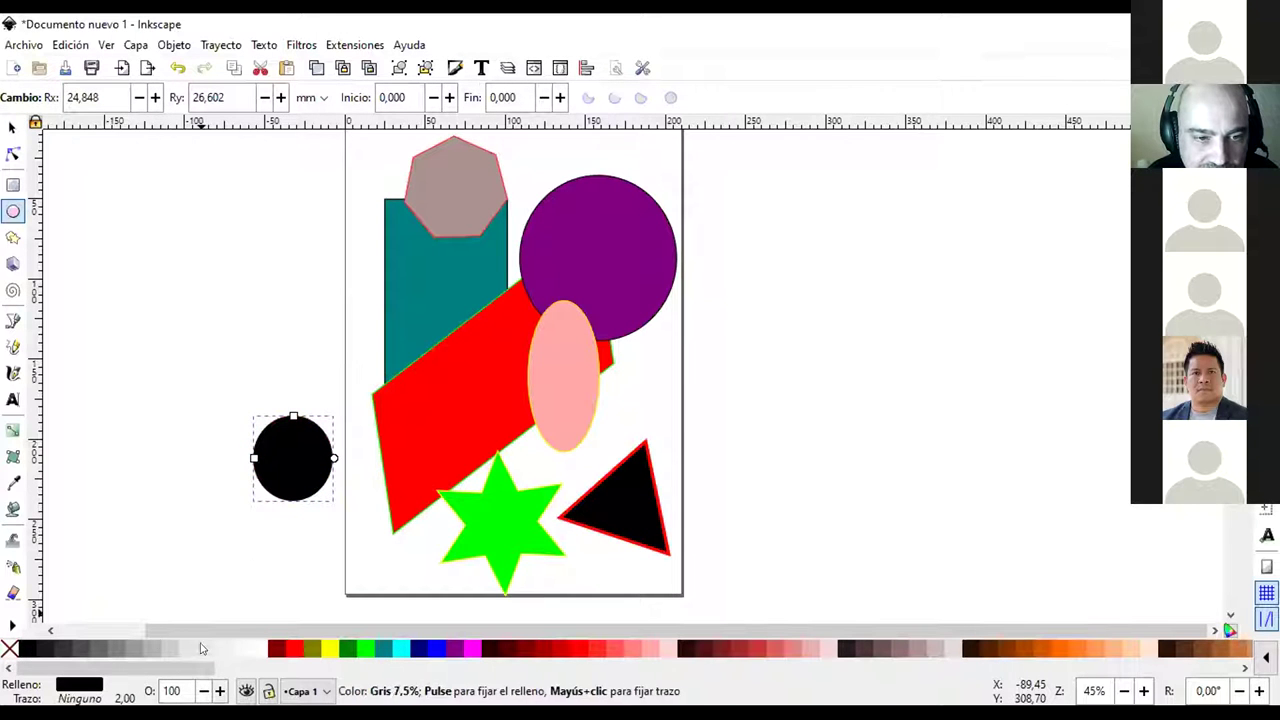
pyautogui.click(9, 649)
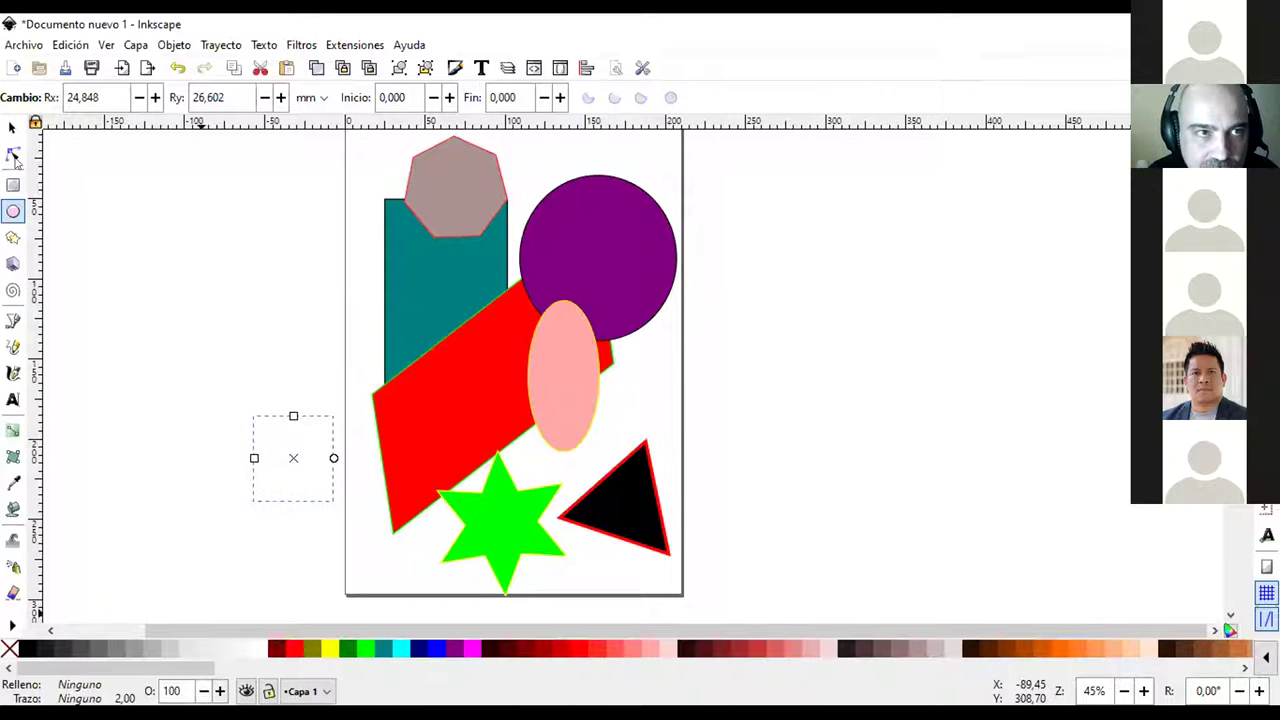
pyautogui.click(12, 127)
pyautogui.click(186, 235)
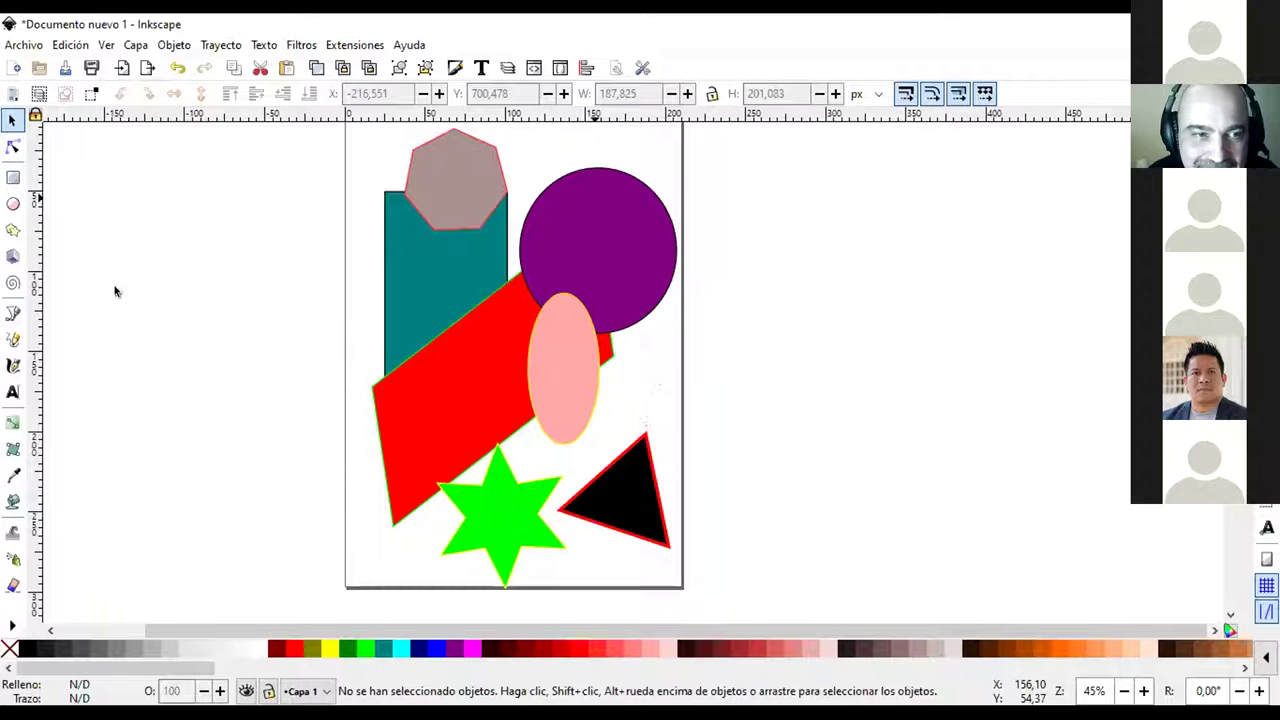
# Rubber-band select the invisible circle to locate it, then clear the selection
pyautogui.moveTo(114, 232)
pyautogui.mouseDown()
pyautogui.moveTo(192, 396)
pyautogui.moveTo(112, 220)
pyautogui.mouseUp()
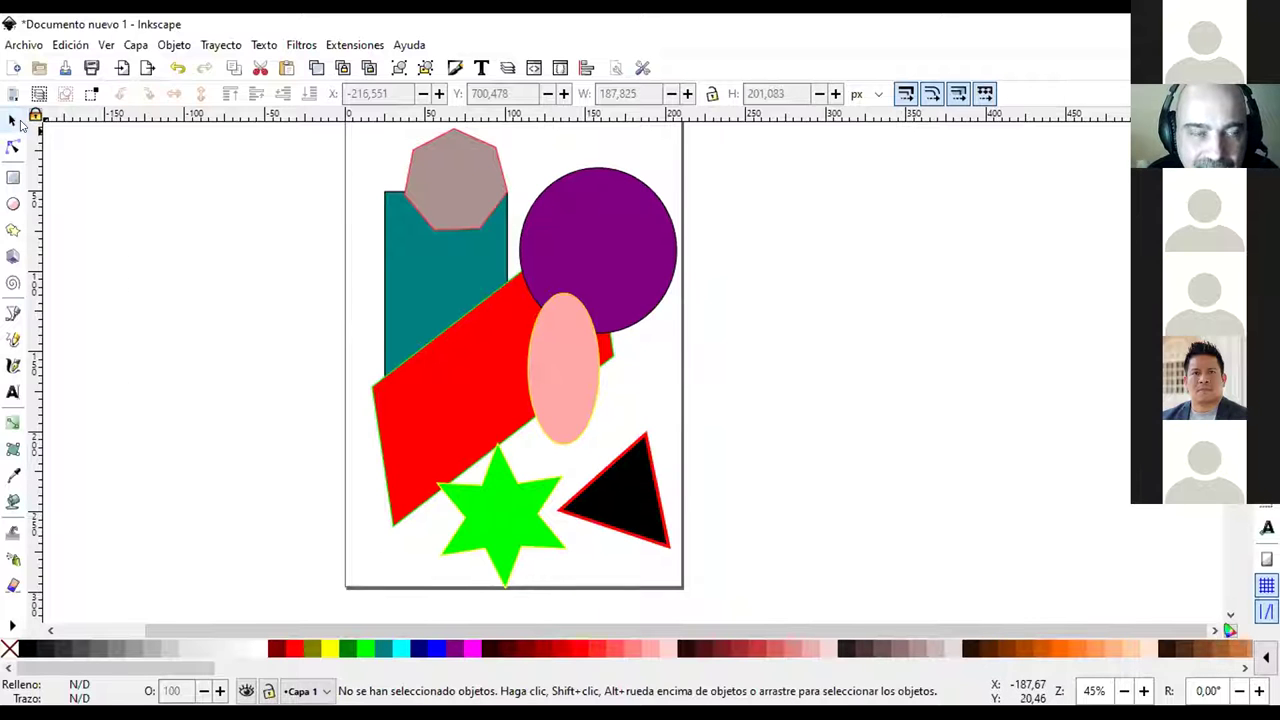
pyautogui.moveTo(128, 297); pyautogui.dragTo(414, 593)
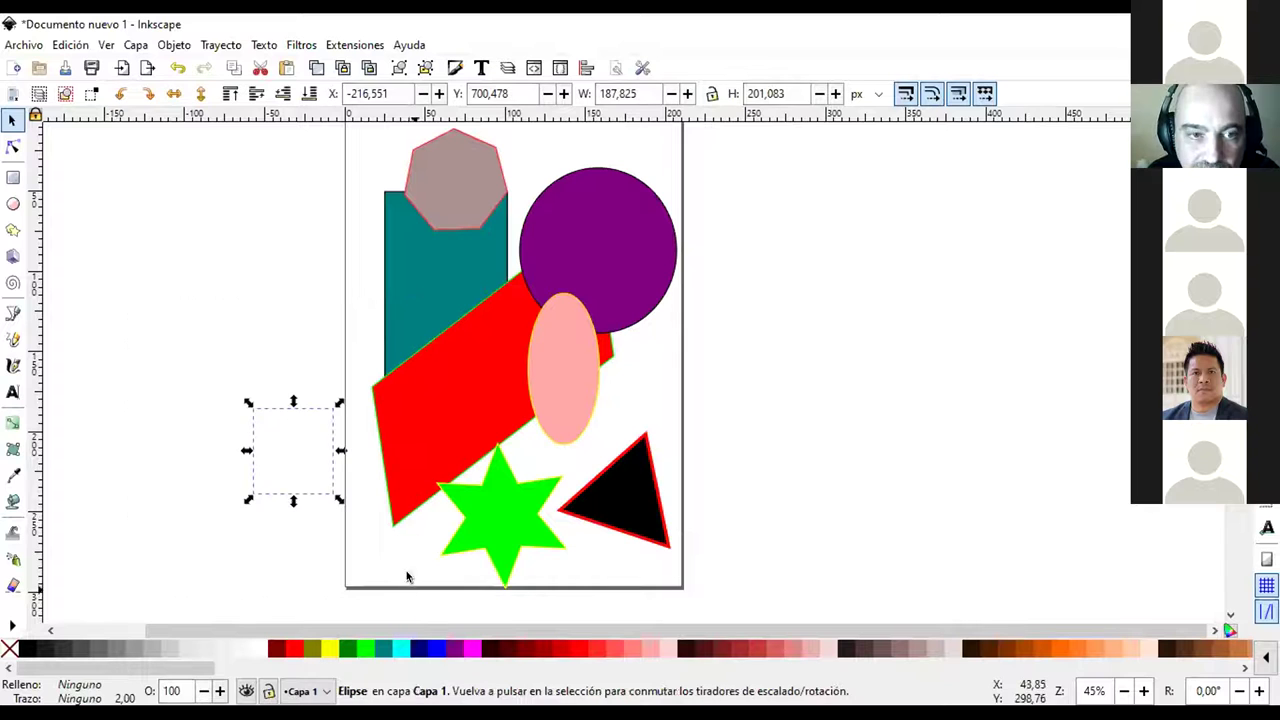
pyautogui.click(203, 305)
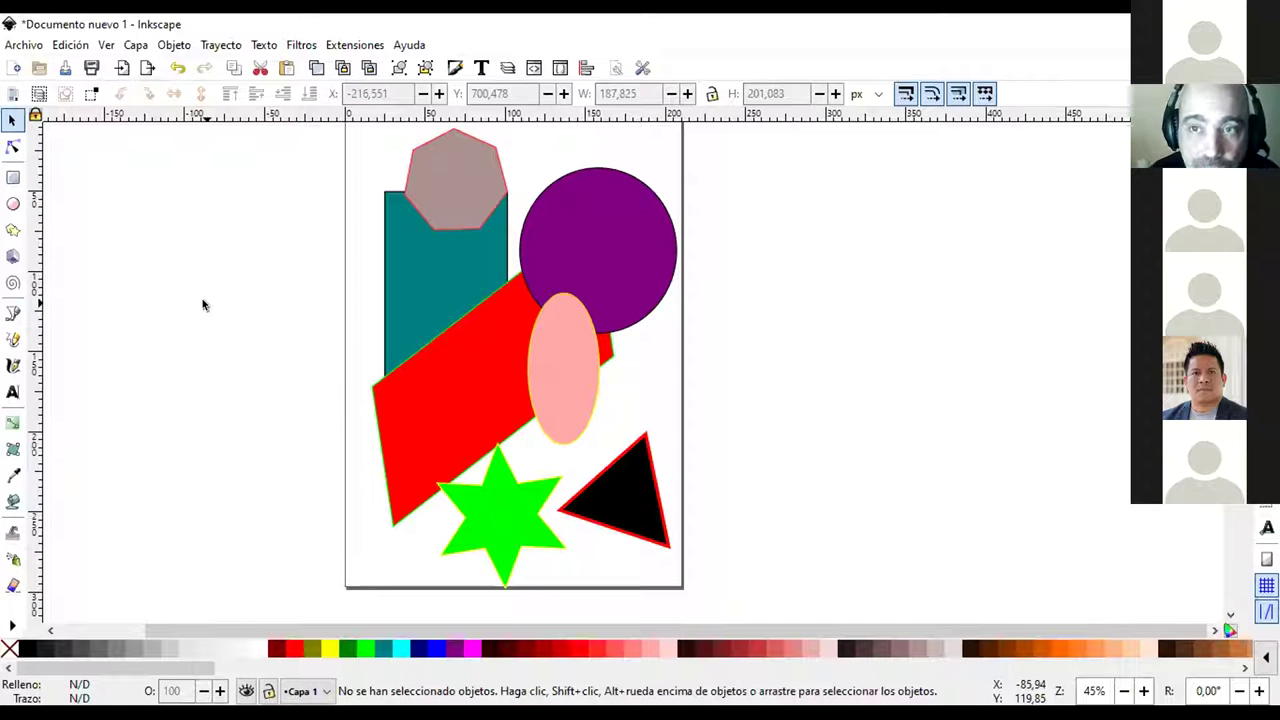
# Use Outline display mode to select the invisible circle left of the page, then restore Normal display
pyautogui.click(102, 45)
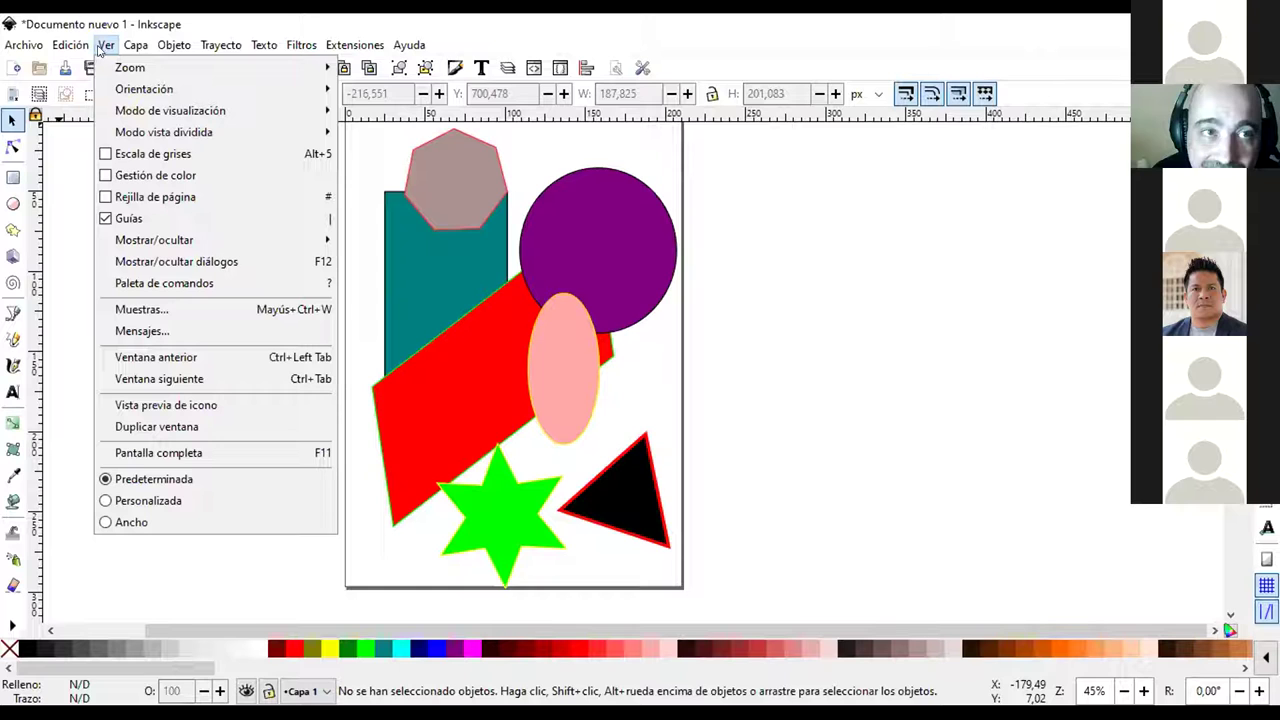
pyautogui.moveTo(149, 95)
pyautogui.moveTo(152, 112)
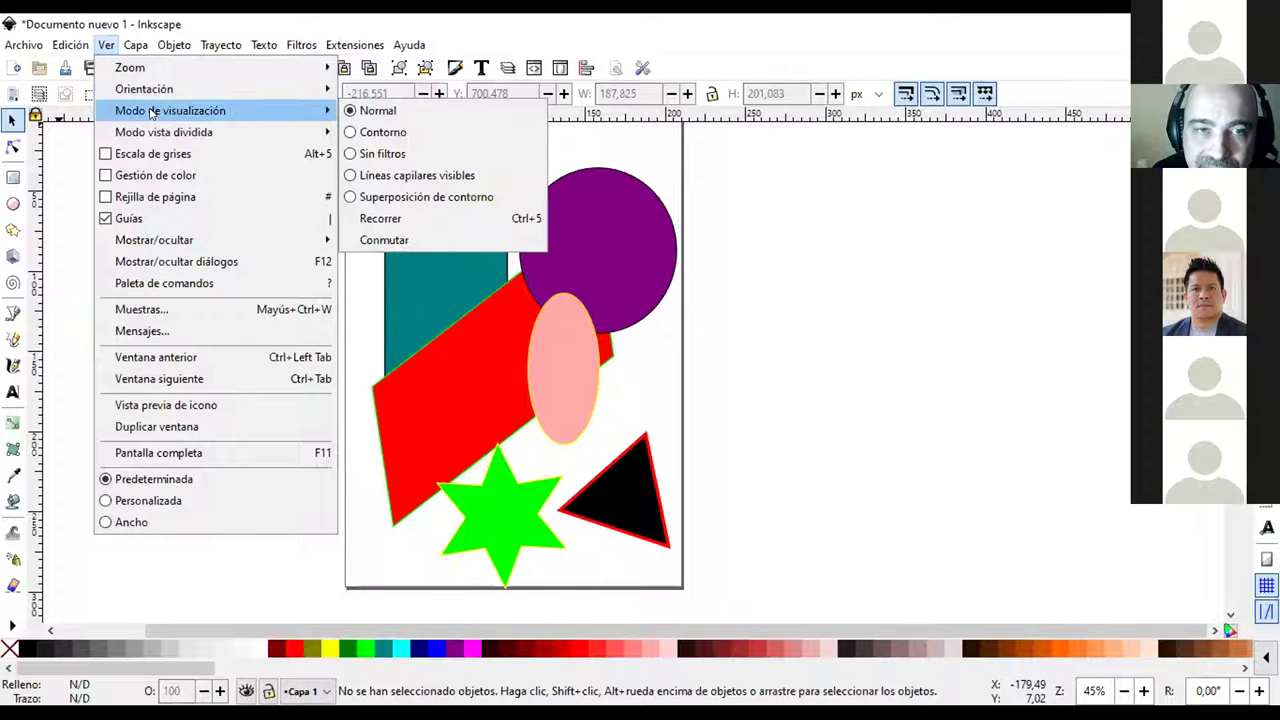
pyautogui.click(397, 135)
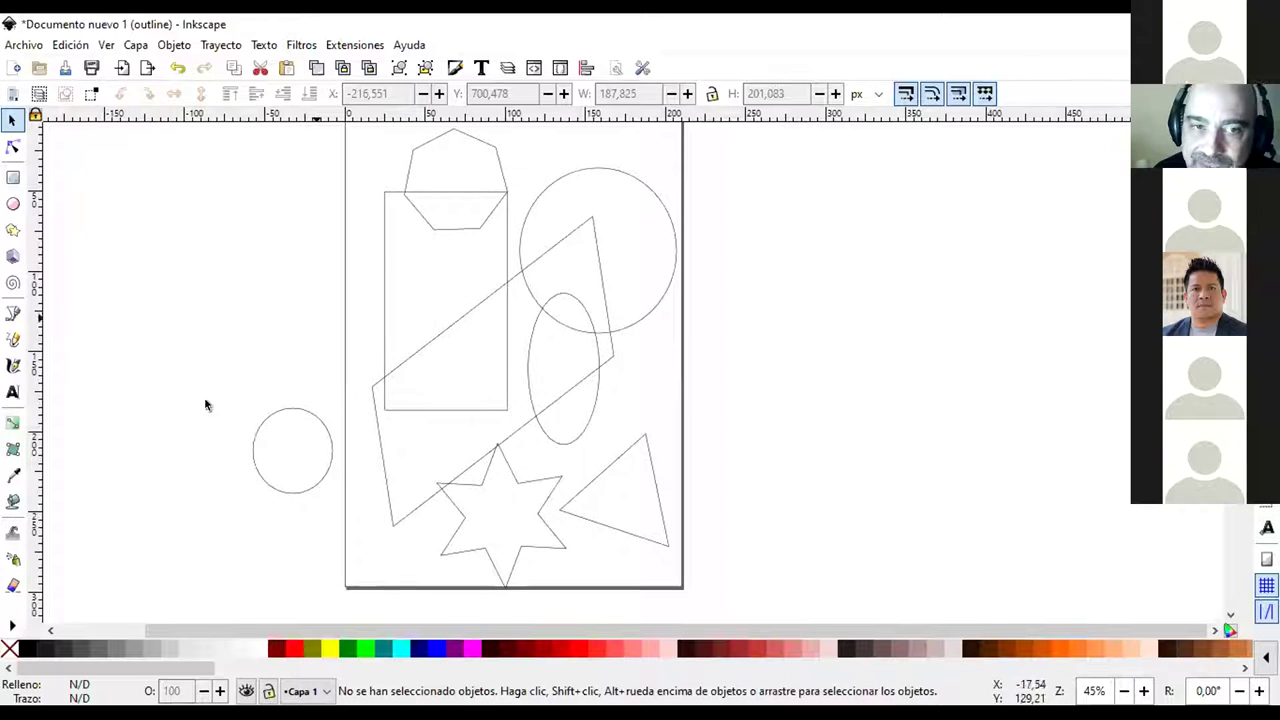
pyautogui.click(296, 409)
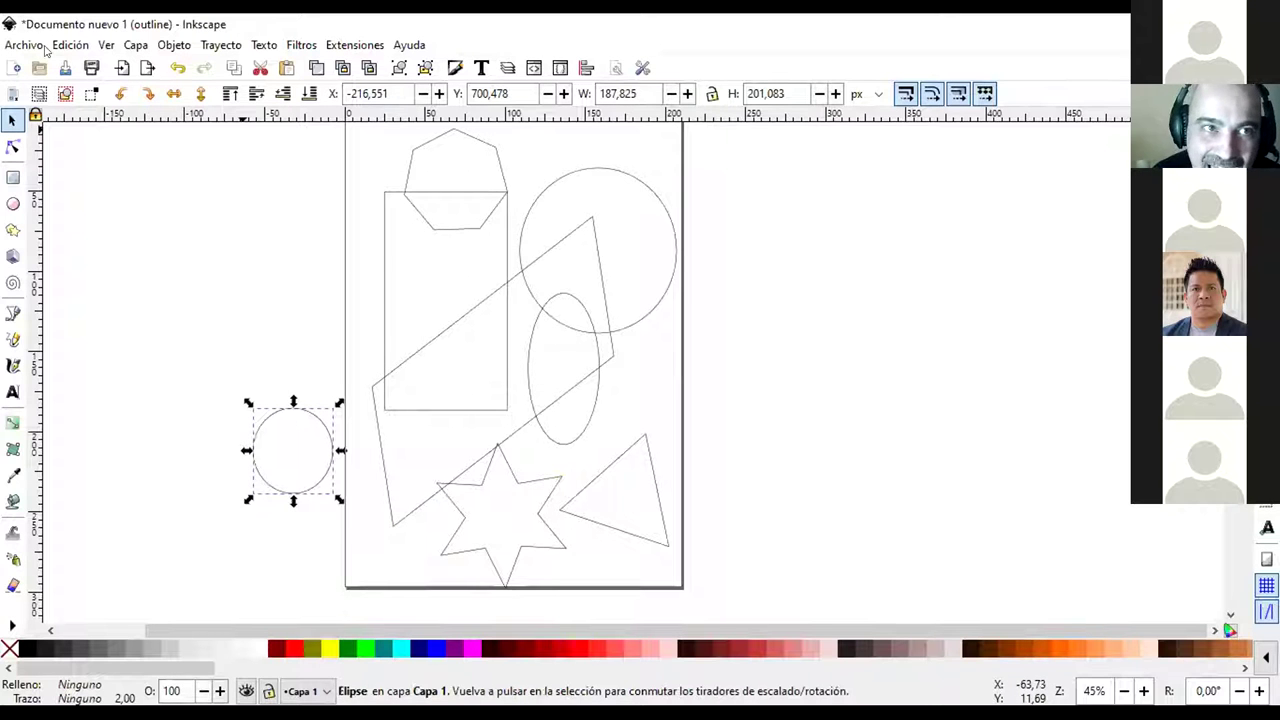
pyautogui.click(104, 45)
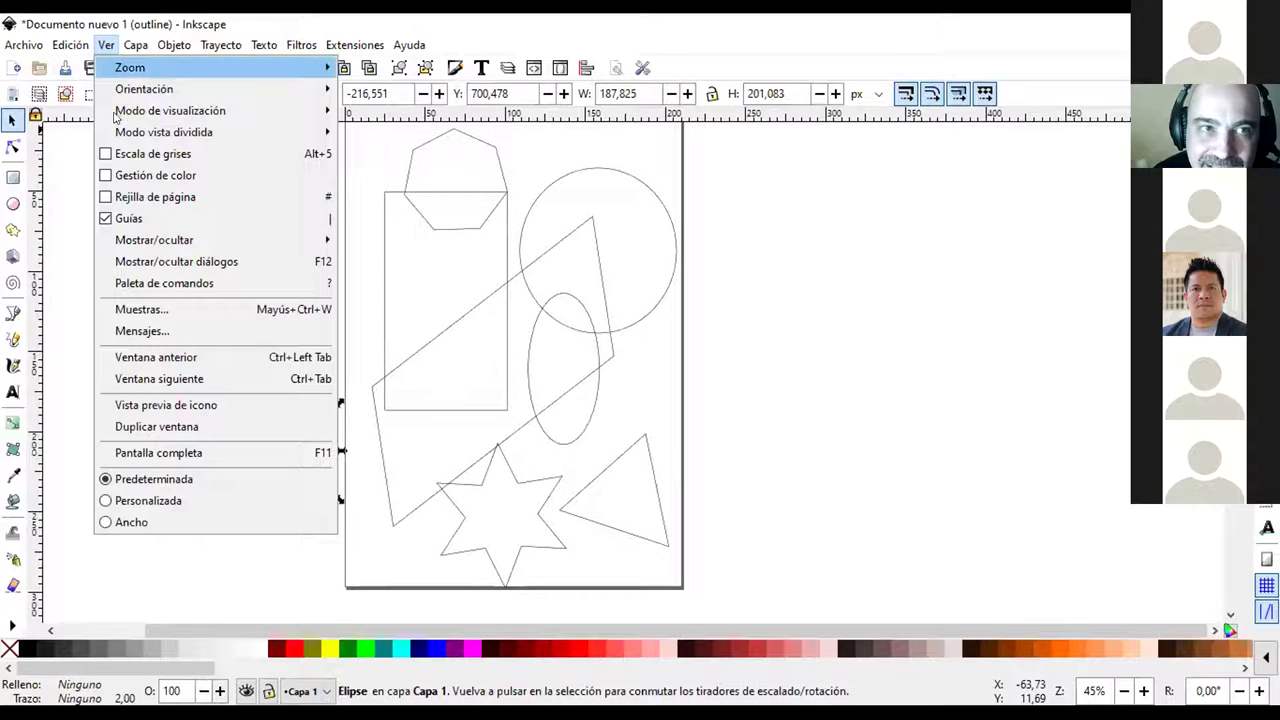
pyautogui.moveTo(120, 110)
pyautogui.click(380, 112)
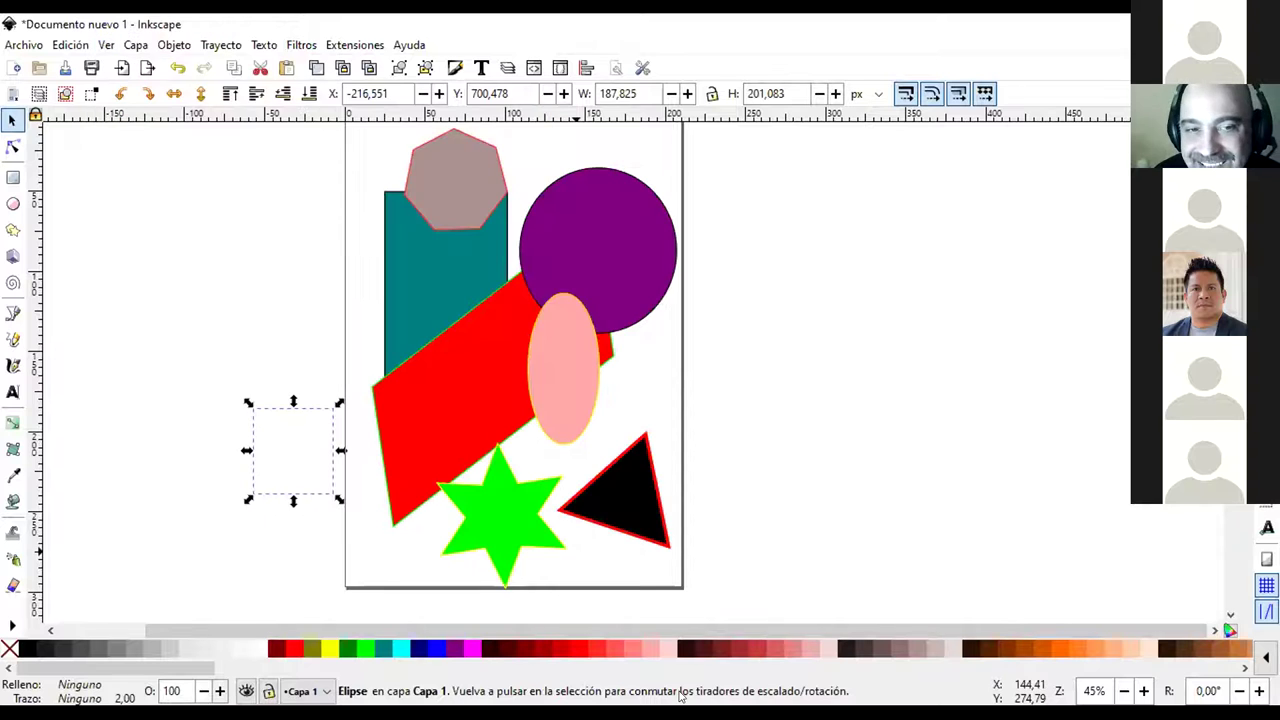
# Fill the circle red and drag it just past the page's right edge
pyautogui.click(292, 650)
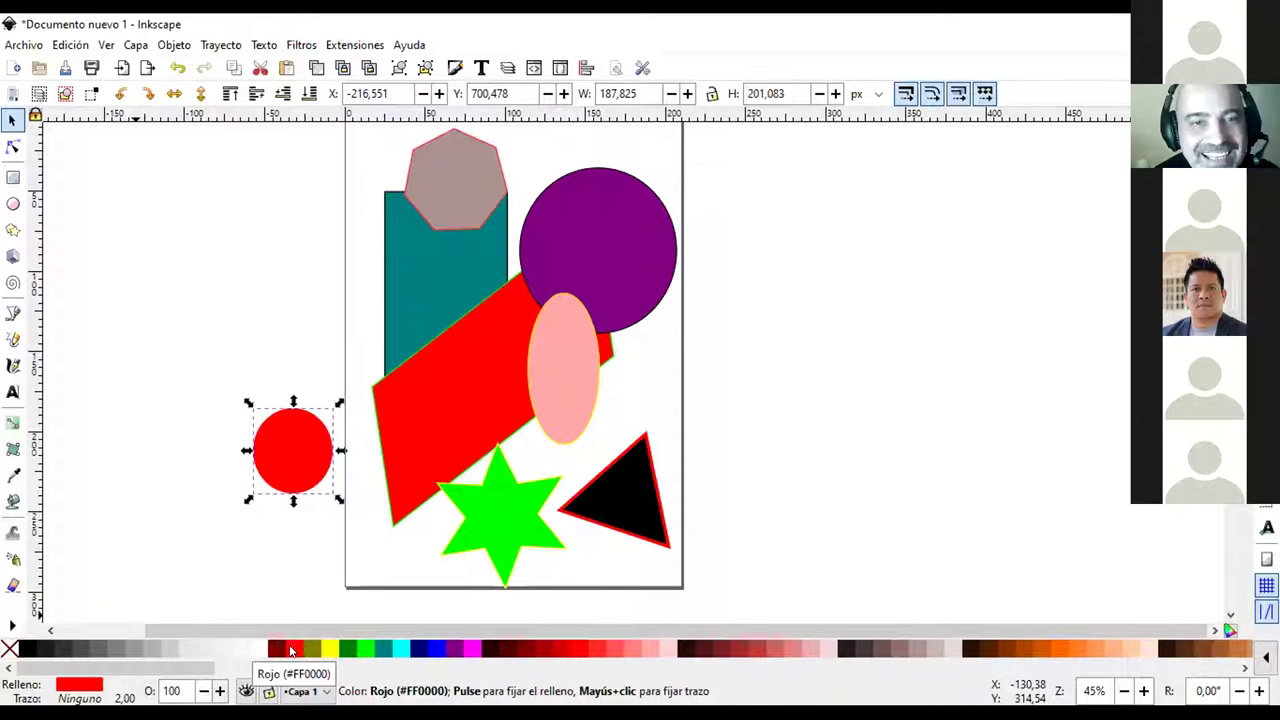
pyautogui.moveTo(288, 433); pyautogui.dragTo(713, 381)
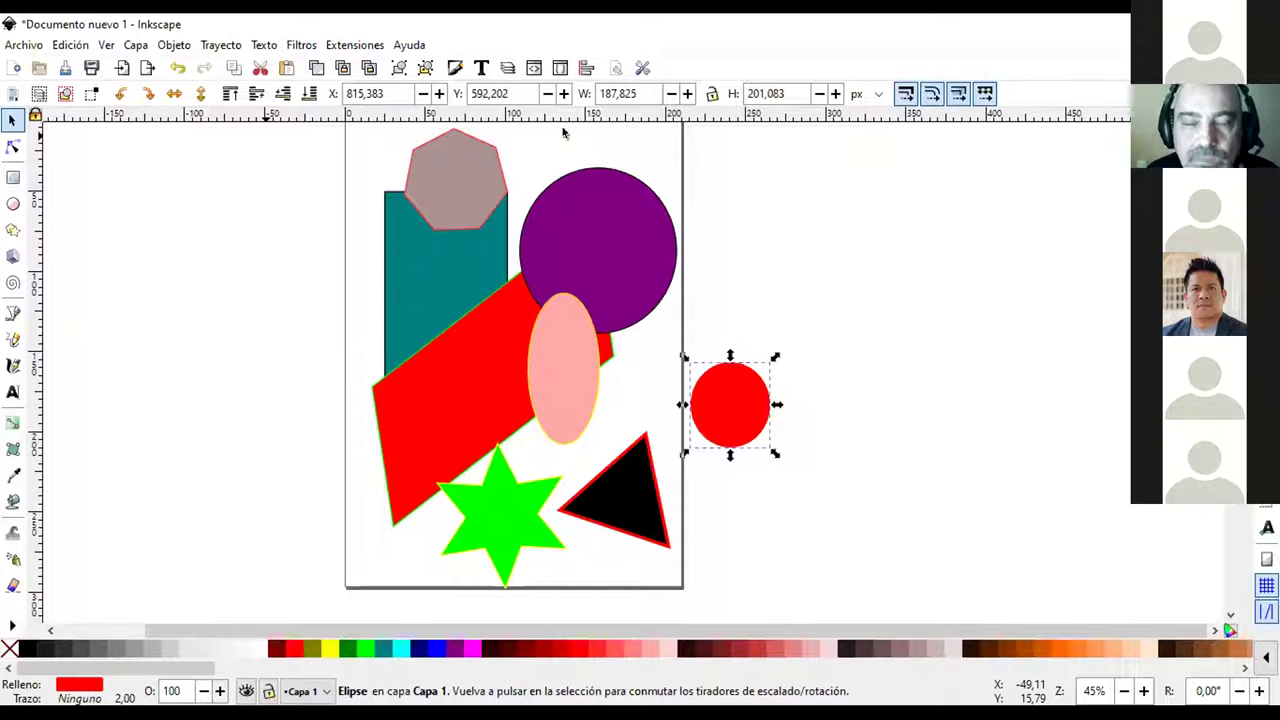
# Open Help > Keyboard and Mouse Reference, then return to Inkscape and open the Edit menu
pyautogui.click(411, 50)
pyautogui.click(489, 19)
pyautogui.click(405, 47)
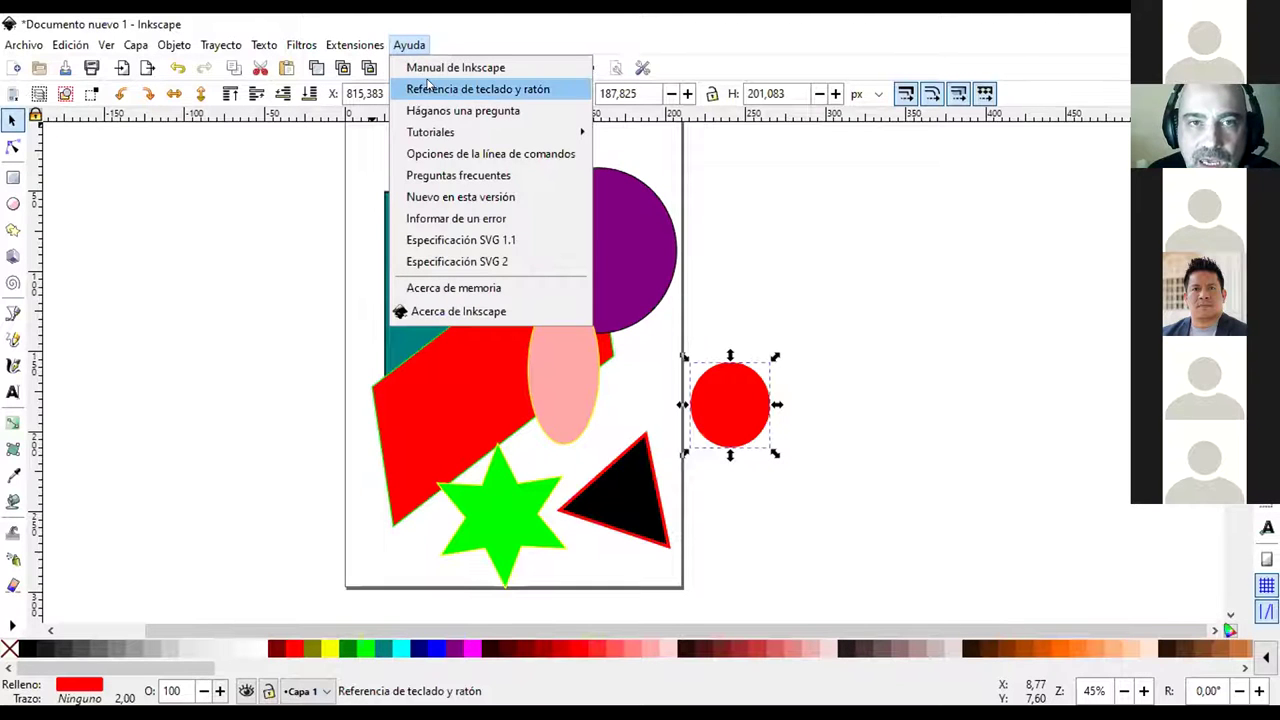
pyautogui.click(428, 86)
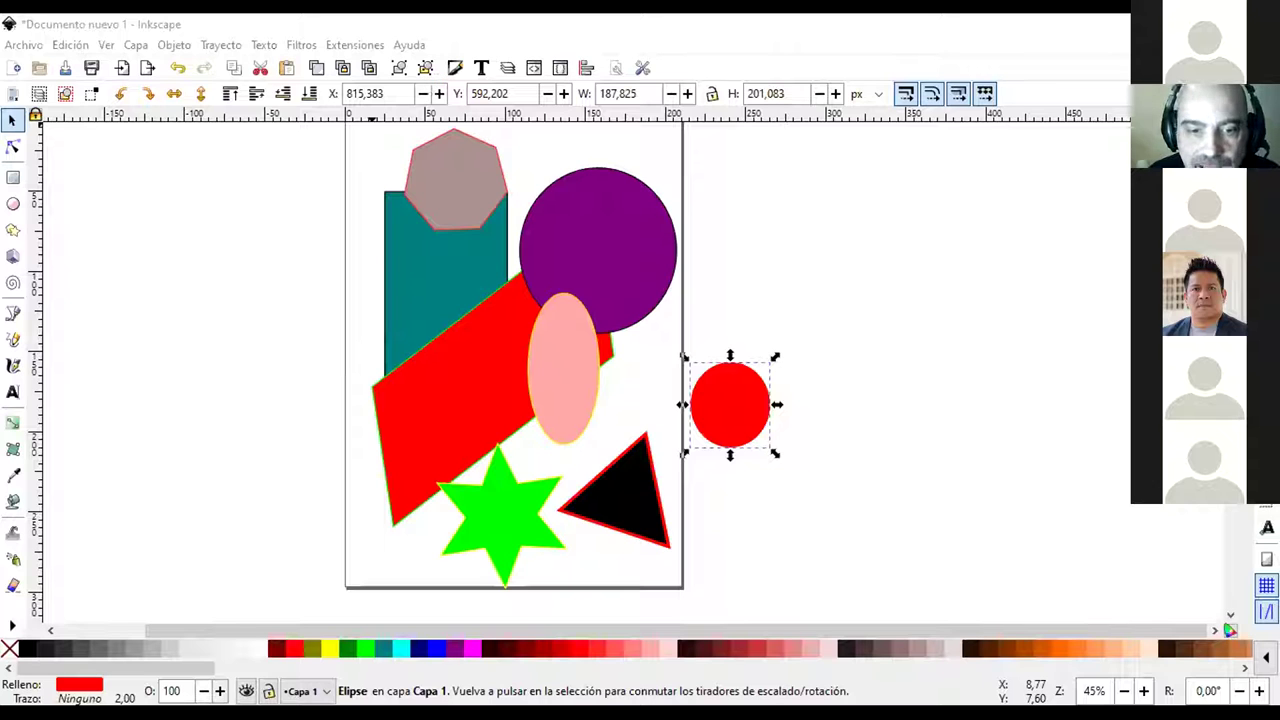
pyautogui.click(644, 68)
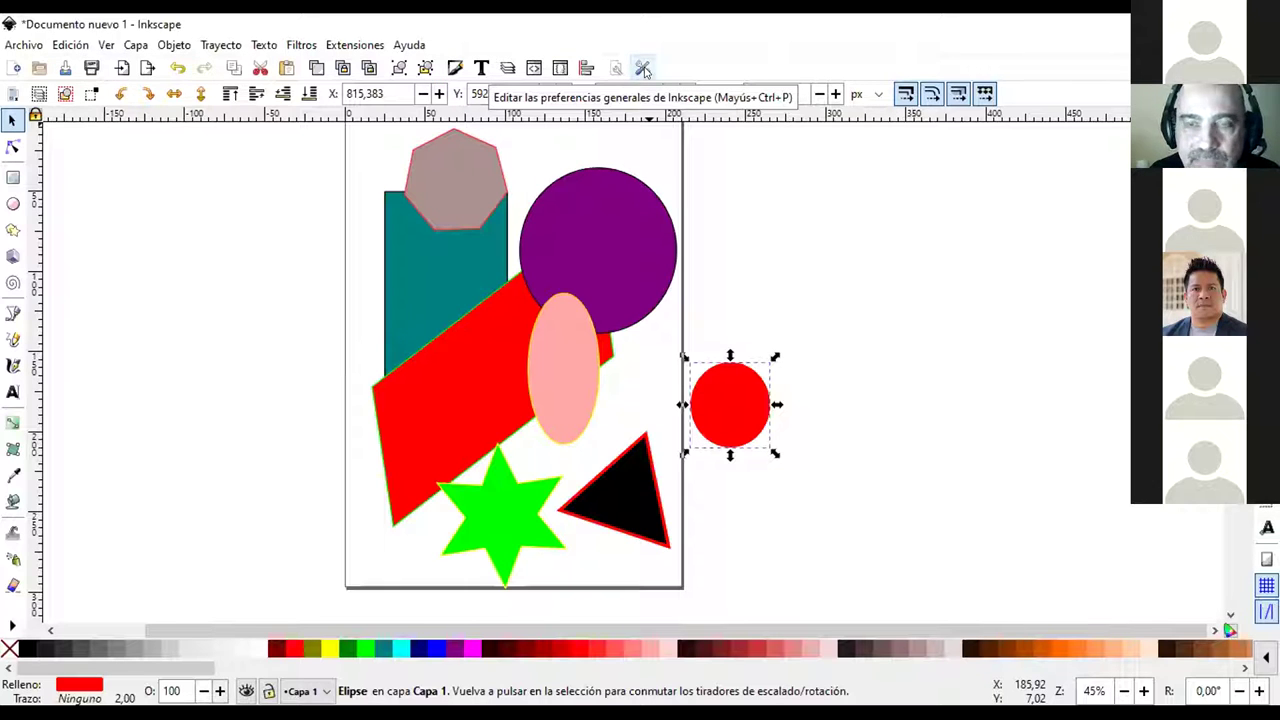
pyautogui.click(53, 46)
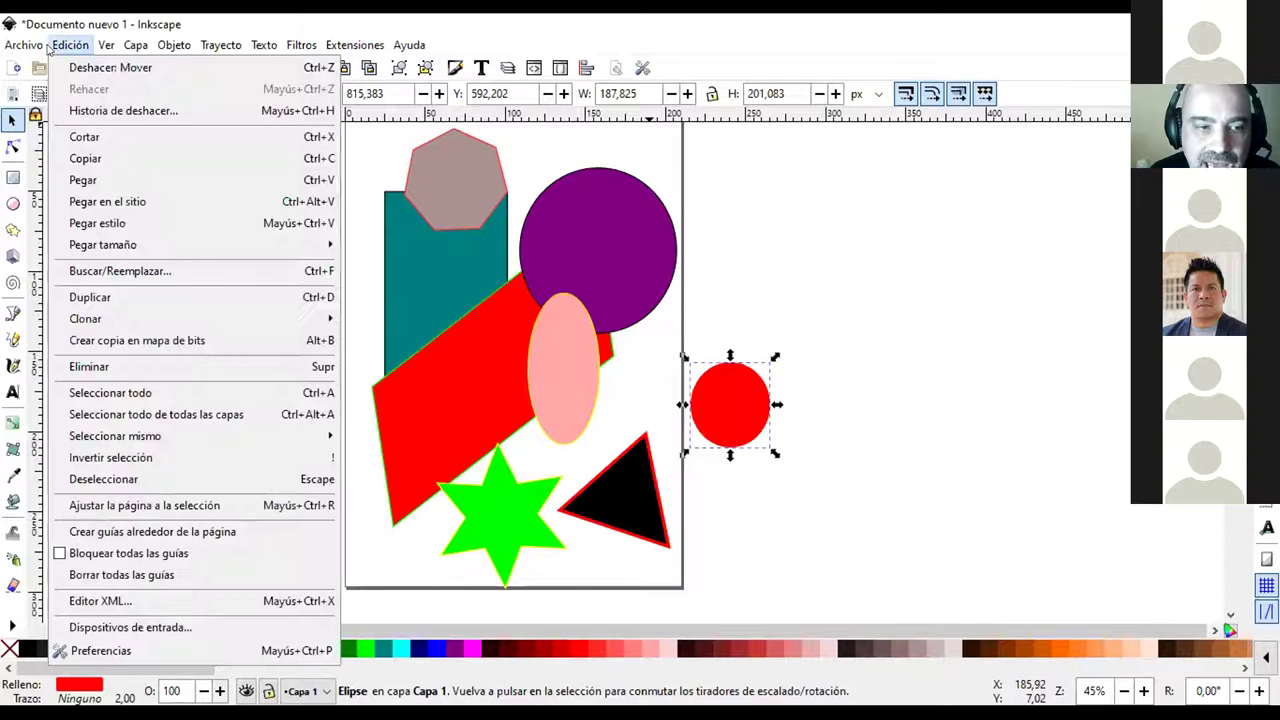
pyautogui.click(179, 651)
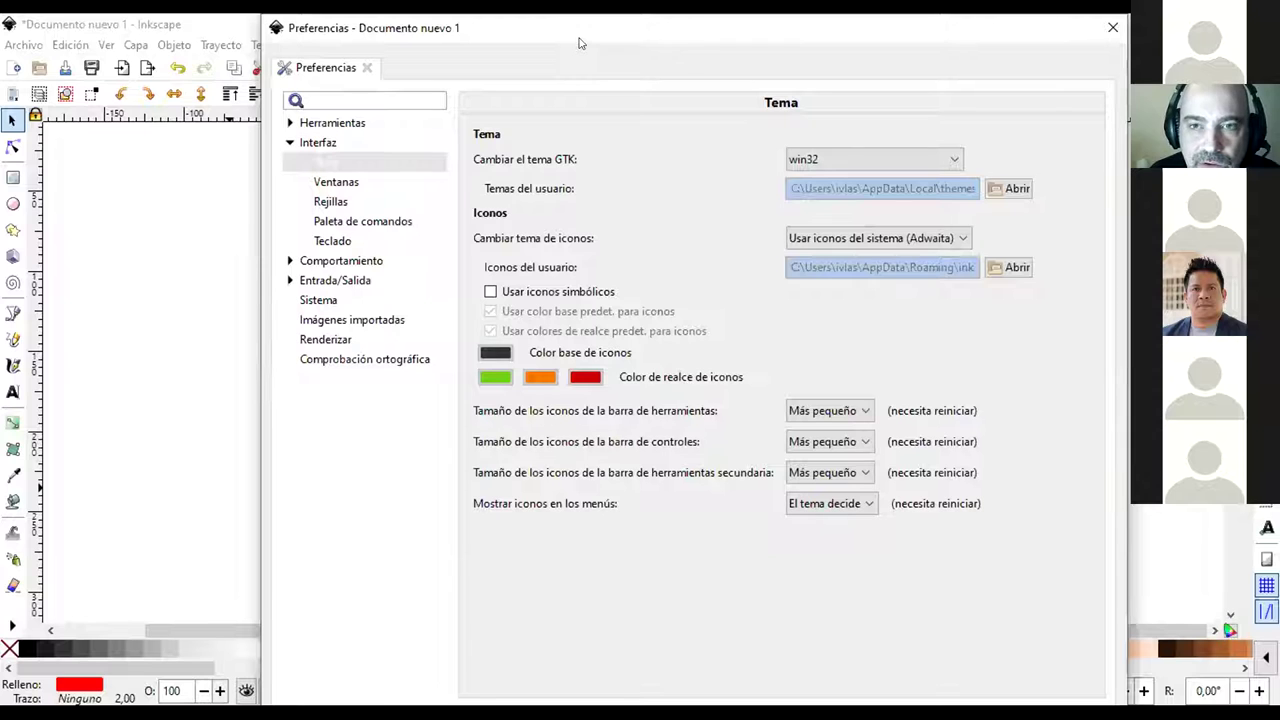
pyautogui.moveTo(578, 43); pyautogui.dragTo(457, 40)
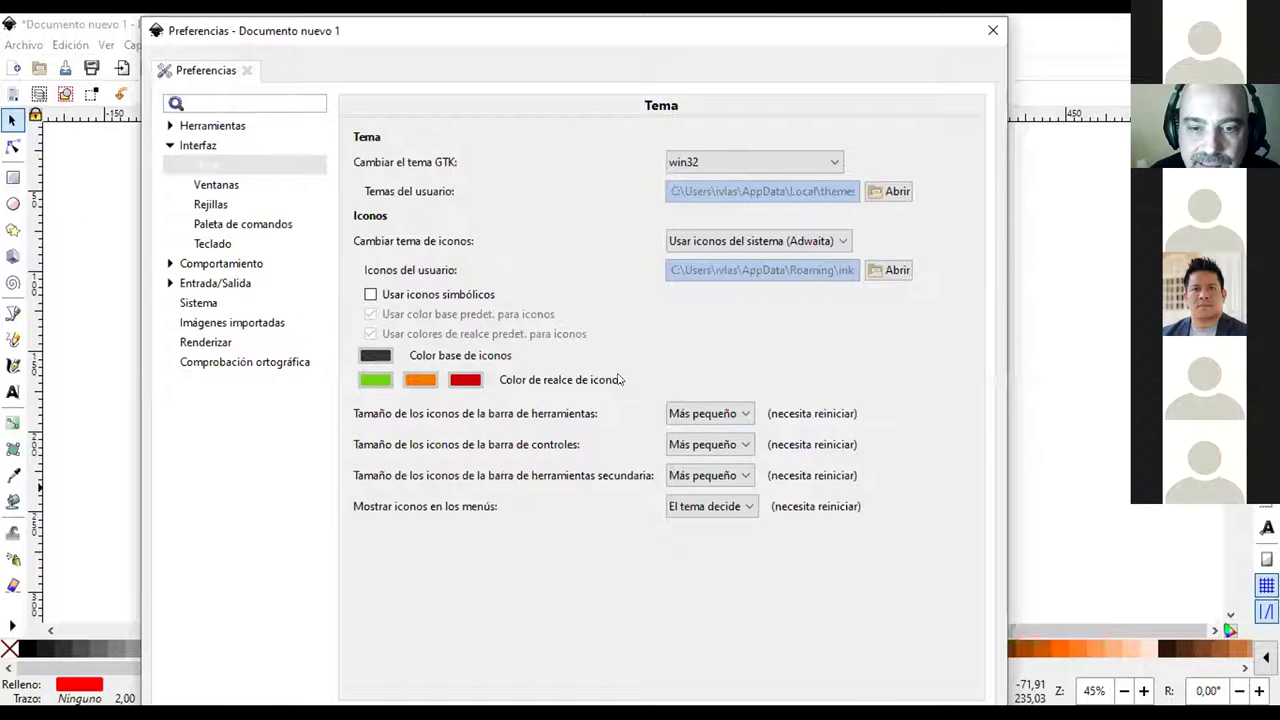
pyautogui.click(170, 126)
pyautogui.click(170, 126)
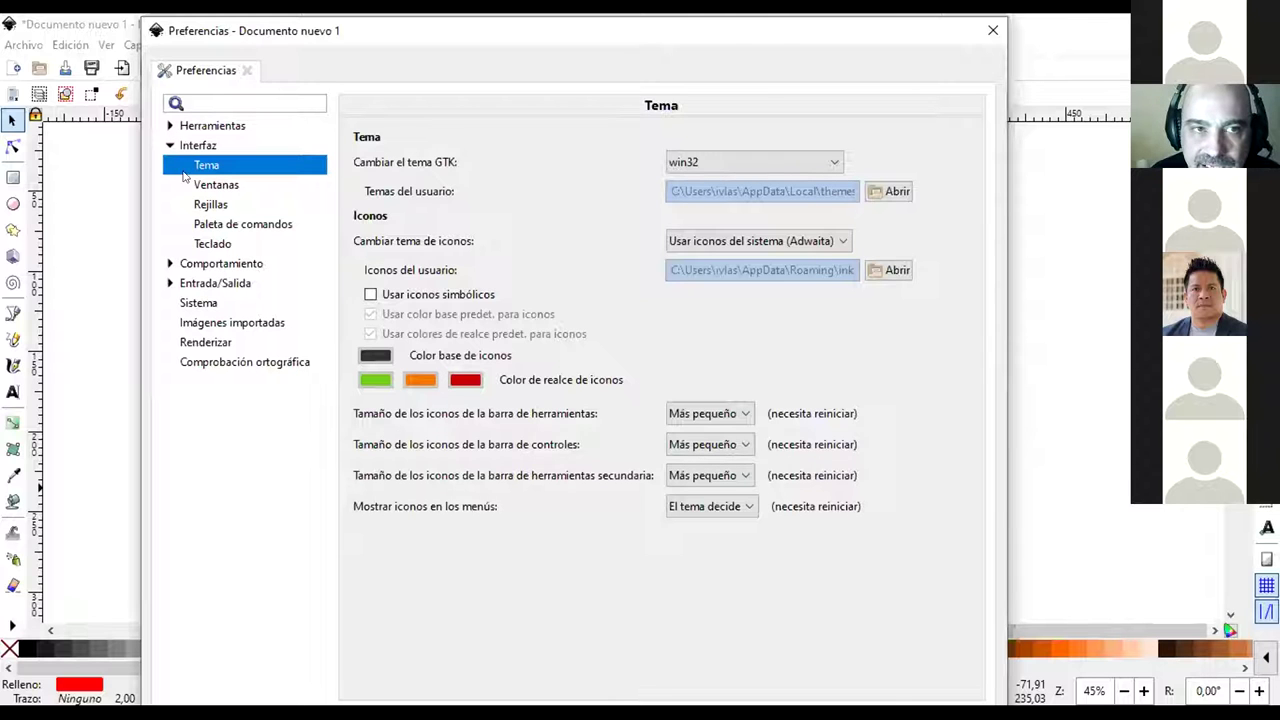
pyautogui.click(213, 244)
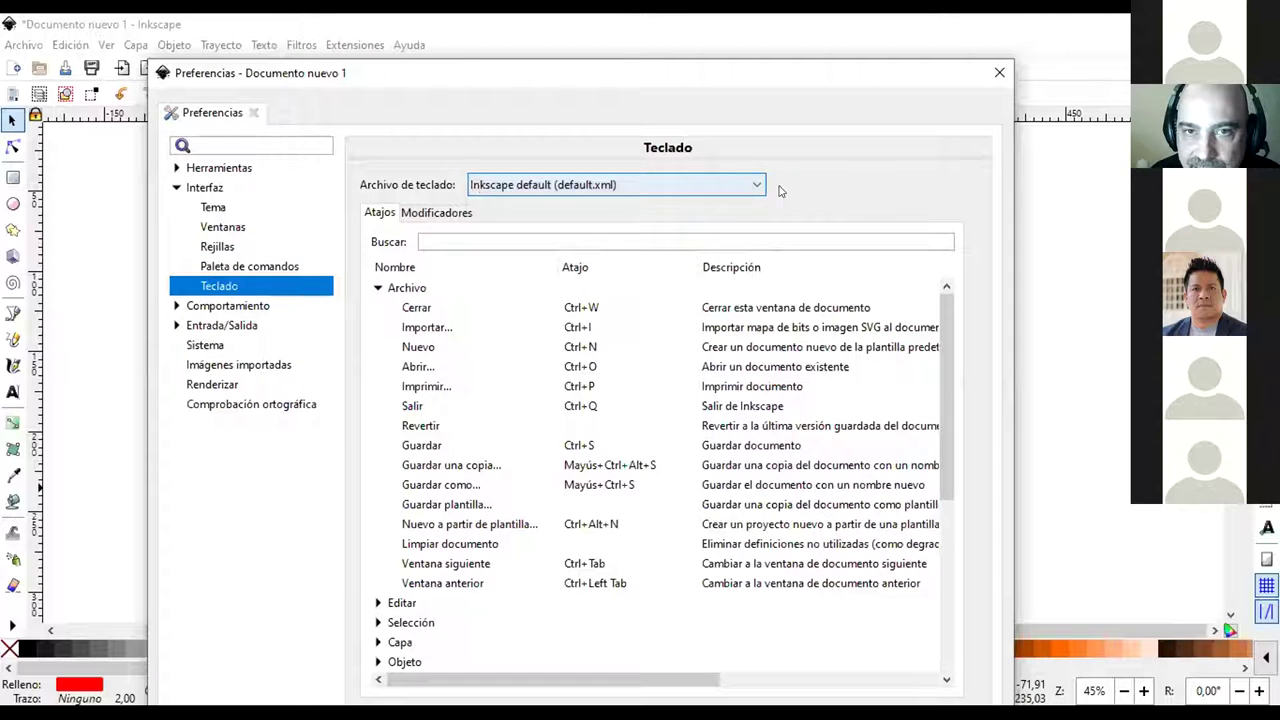
pyautogui.click(754, 185)
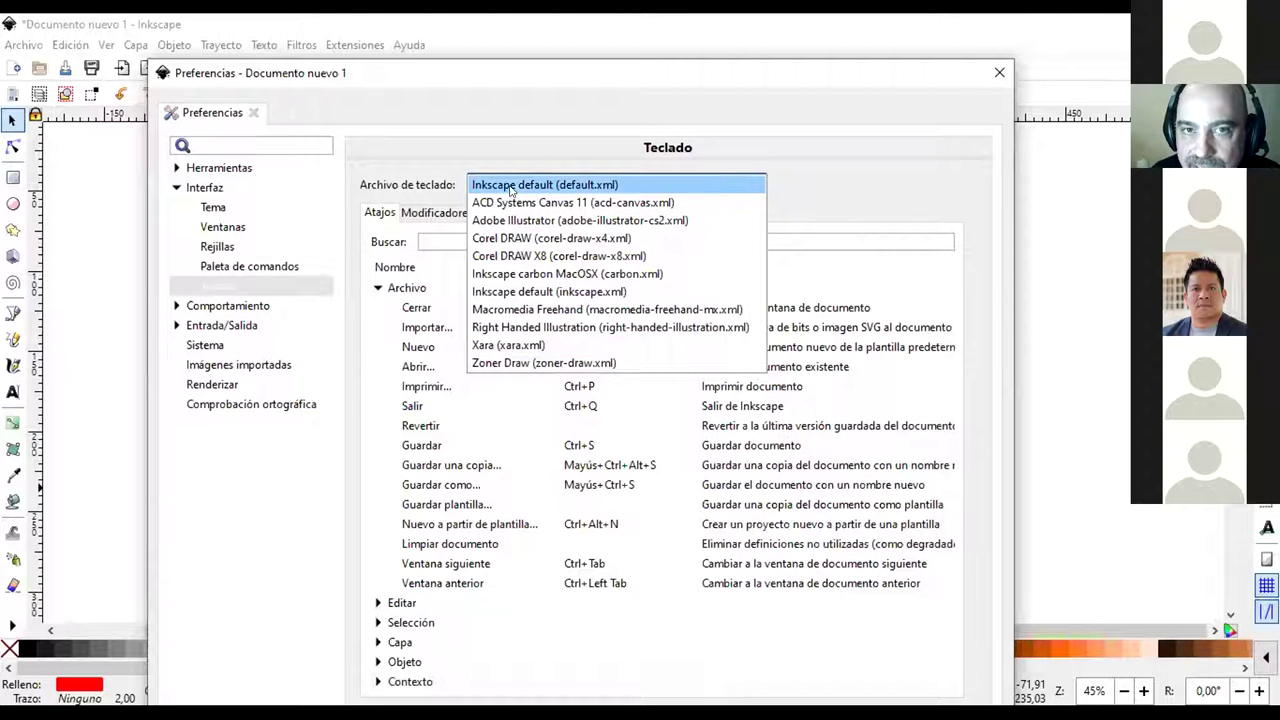
pyautogui.click(891, 185)
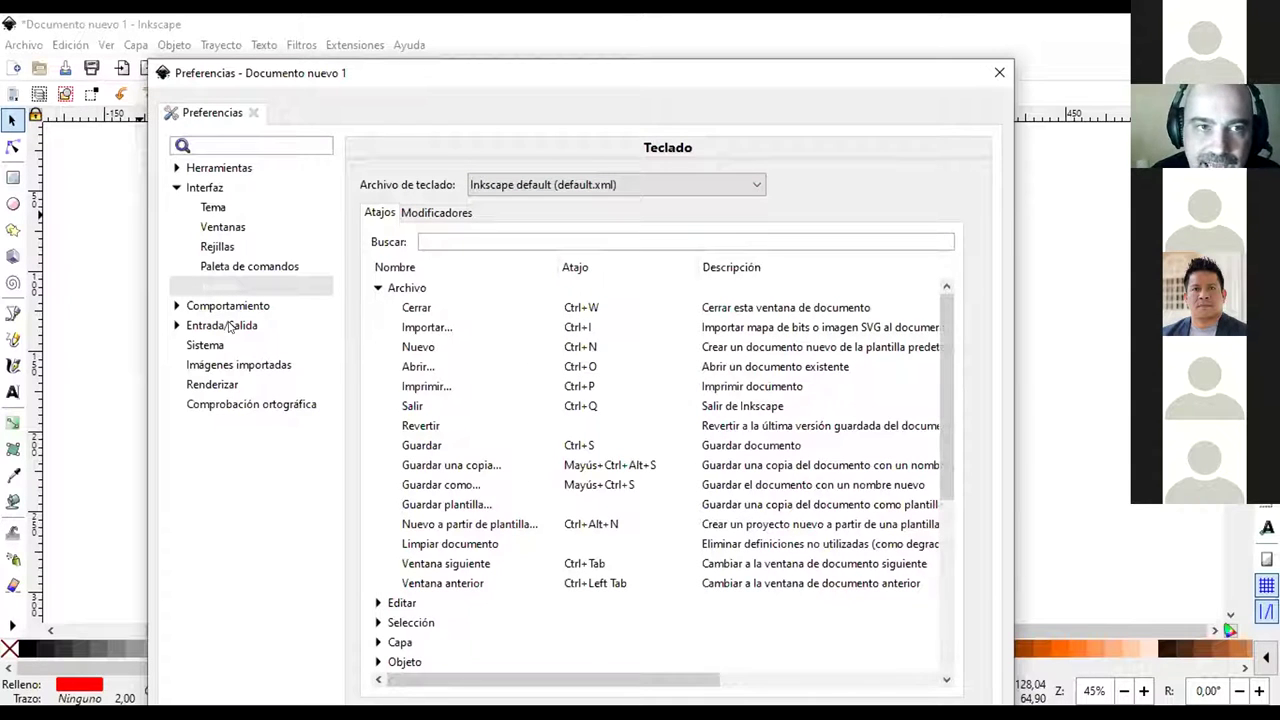
pyautogui.click(177, 168)
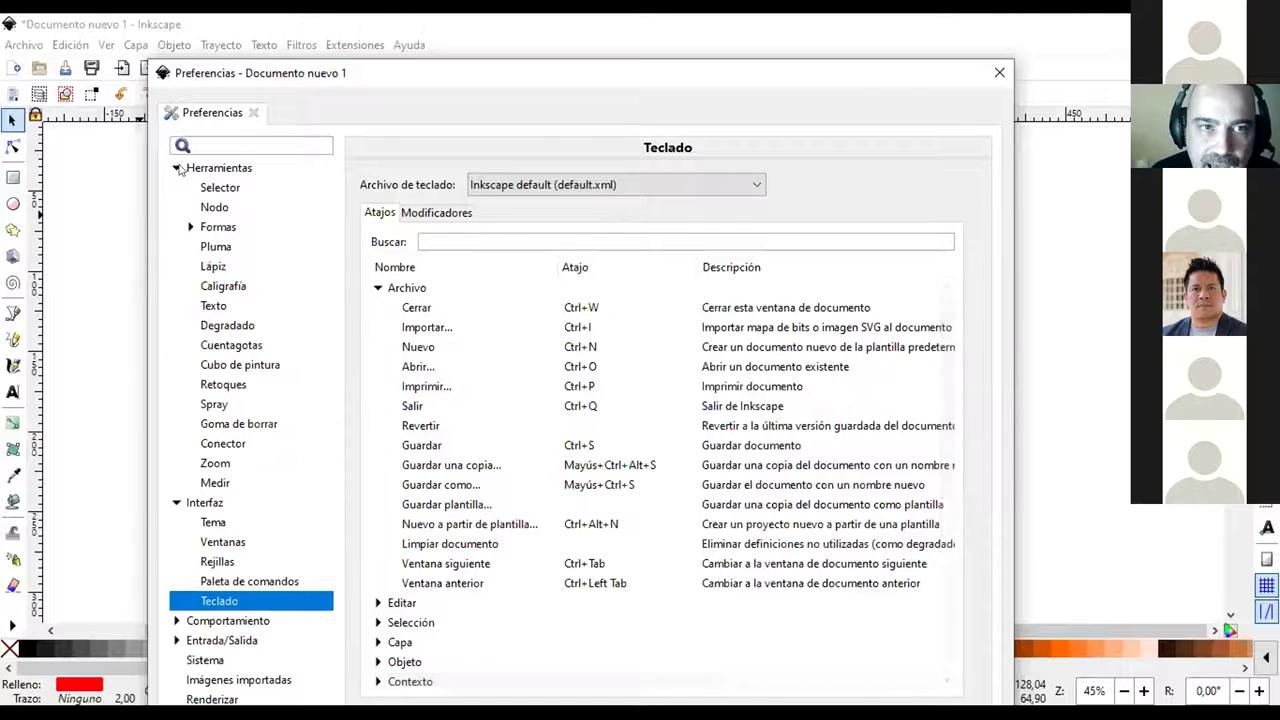
pyautogui.click(177, 168)
pyautogui.click(177, 168)
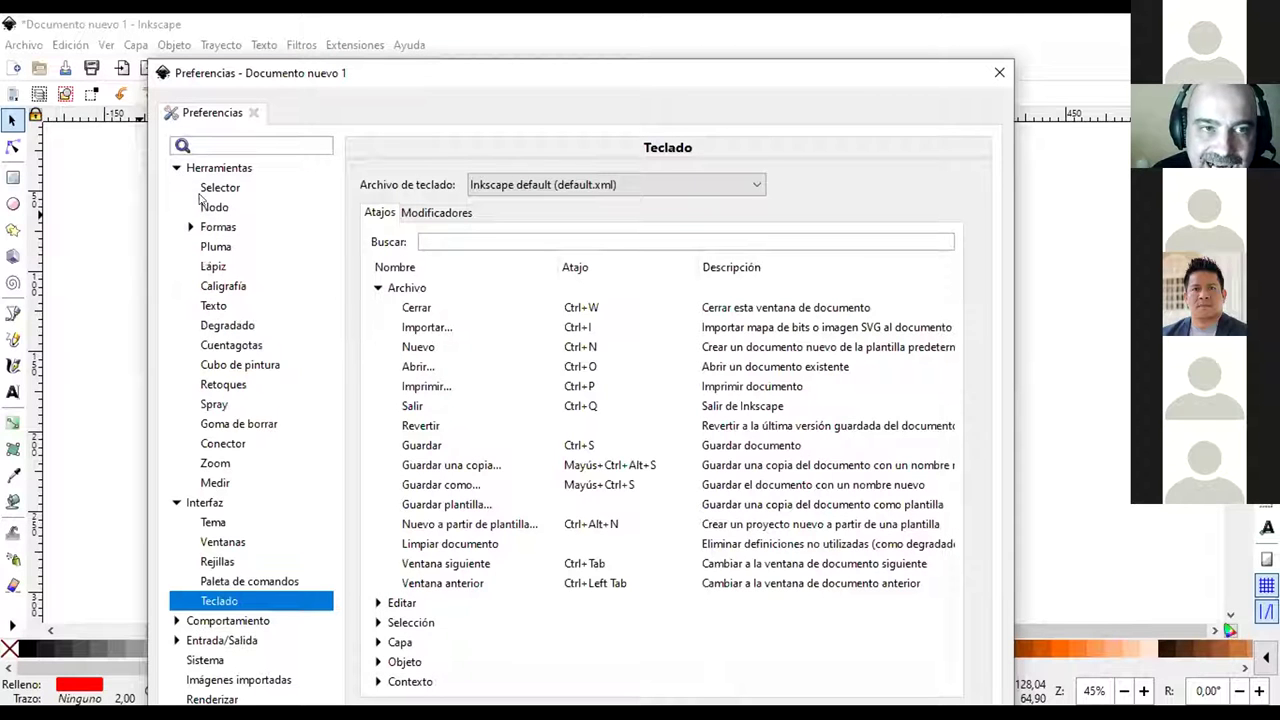
pyautogui.click(176, 169)
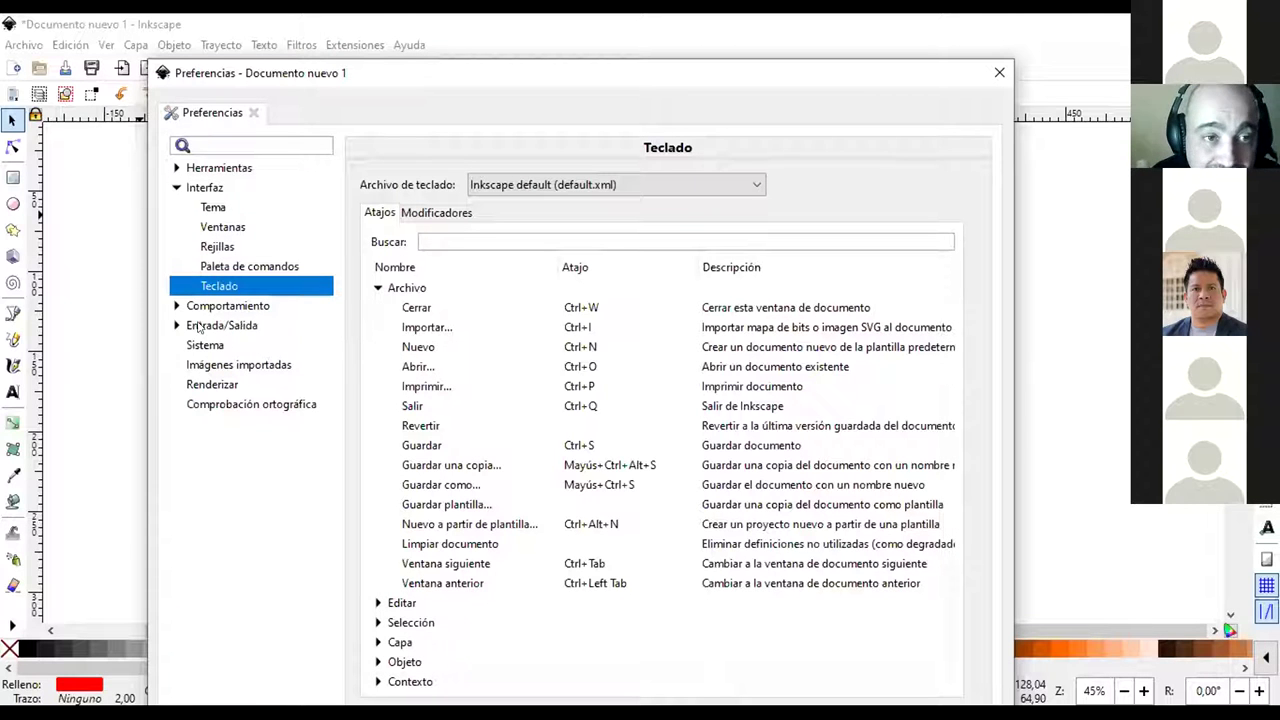
pyautogui.click(1001, 71)
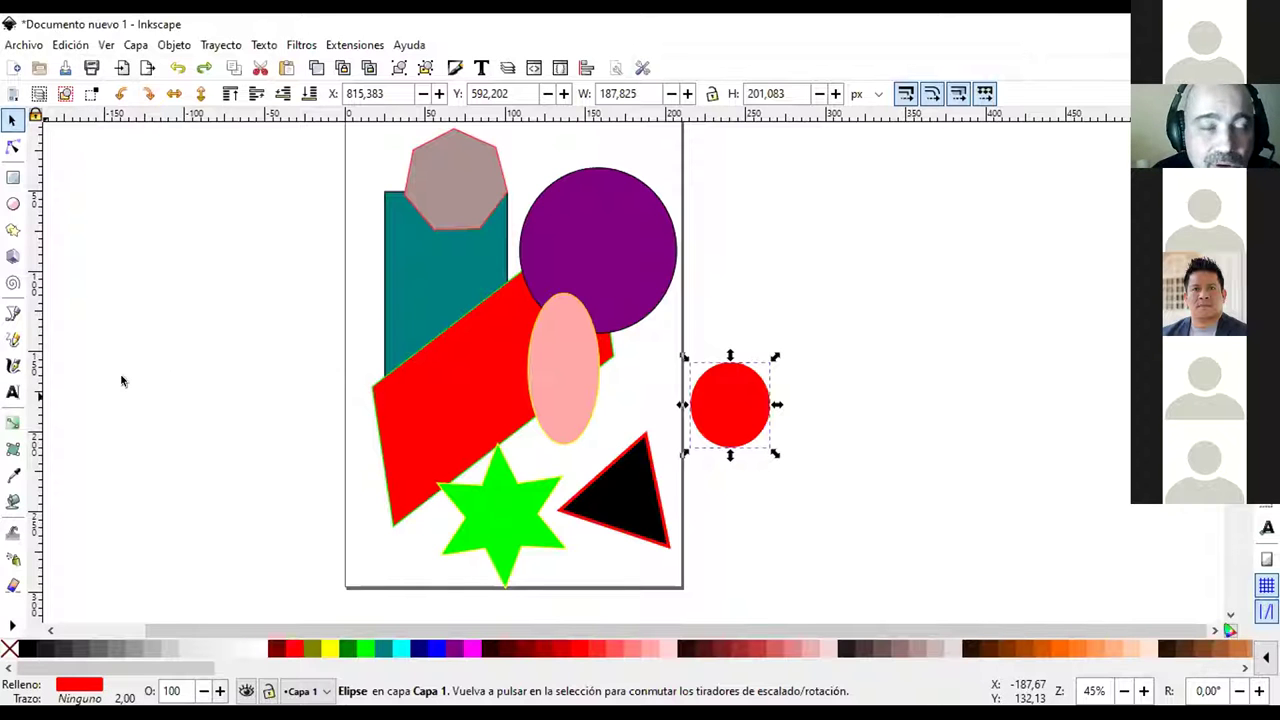
pyautogui.click(106, 45)
pyautogui.click(106, 45)
pyautogui.click(135, 45)
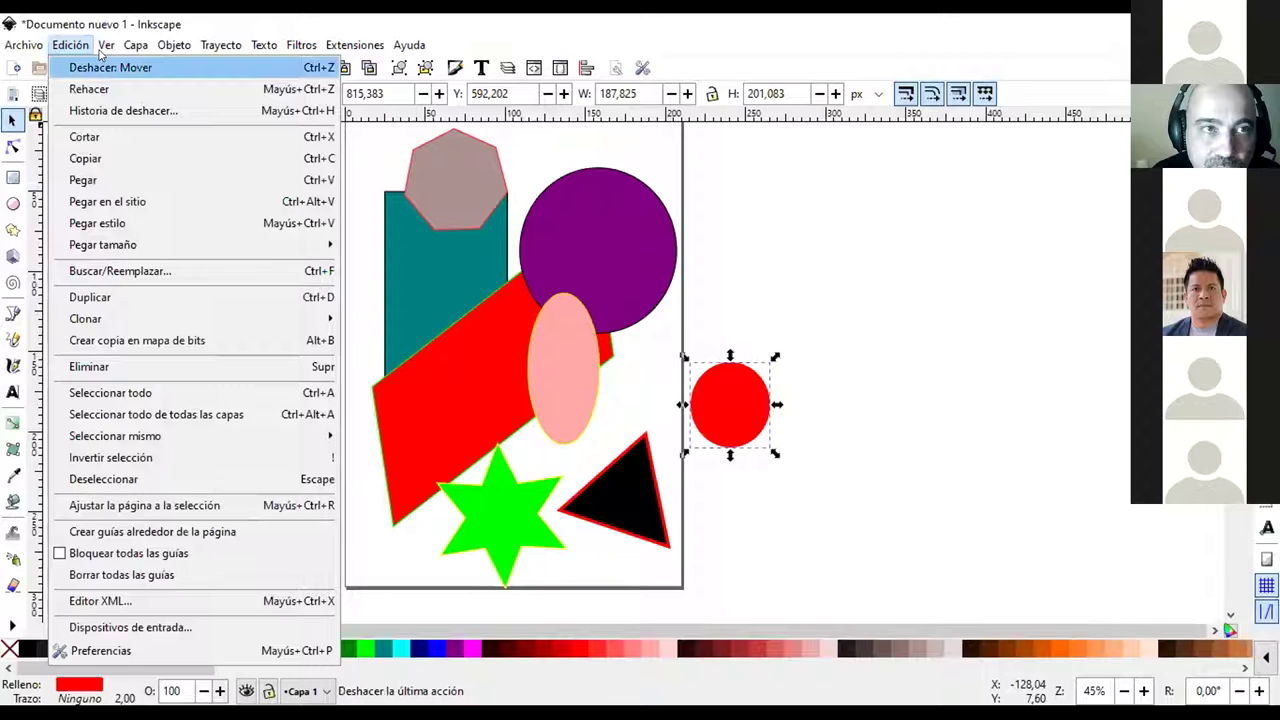
pyautogui.moveTo(110, 48)
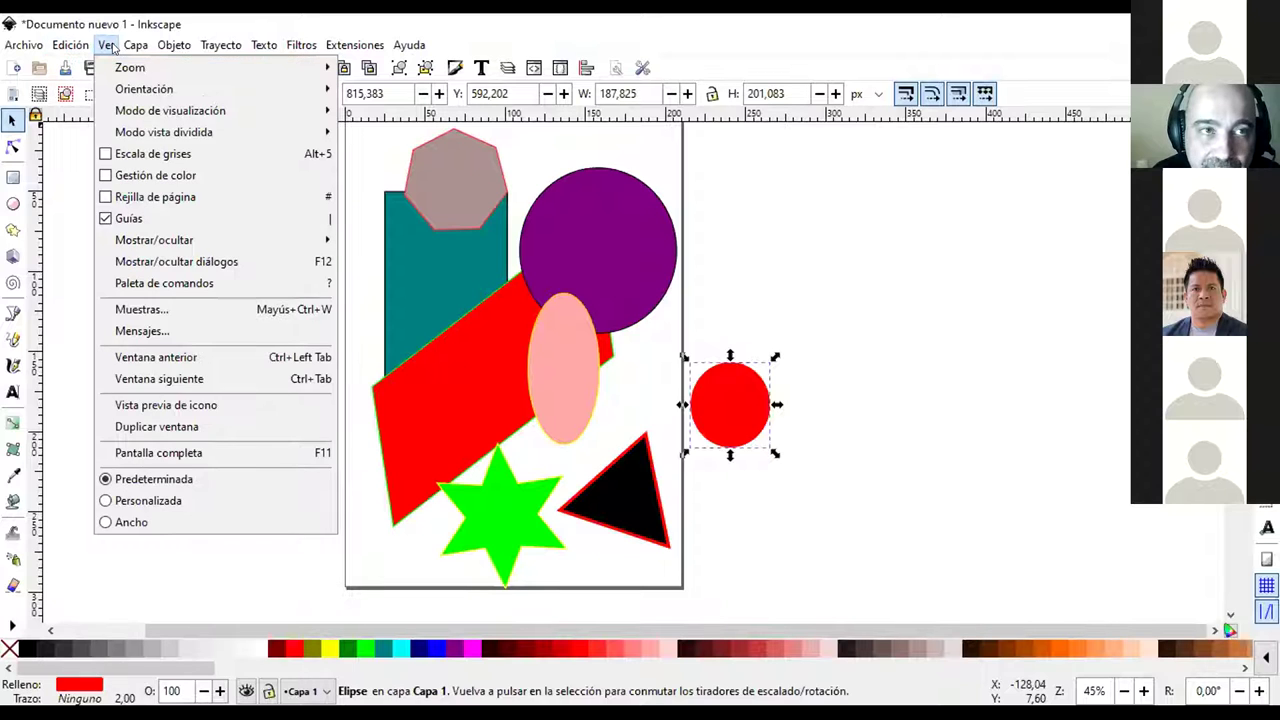
pyautogui.click(211, 492)
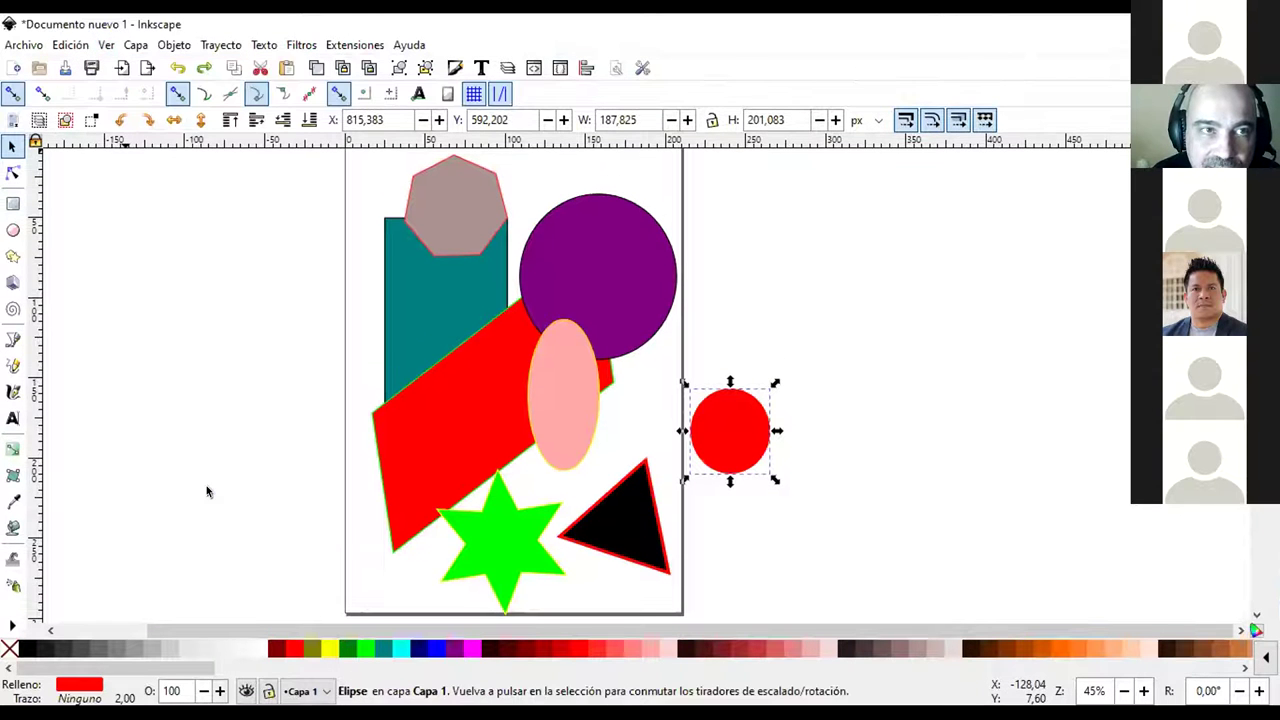
pyautogui.click(106, 45)
pyautogui.click(145, 521)
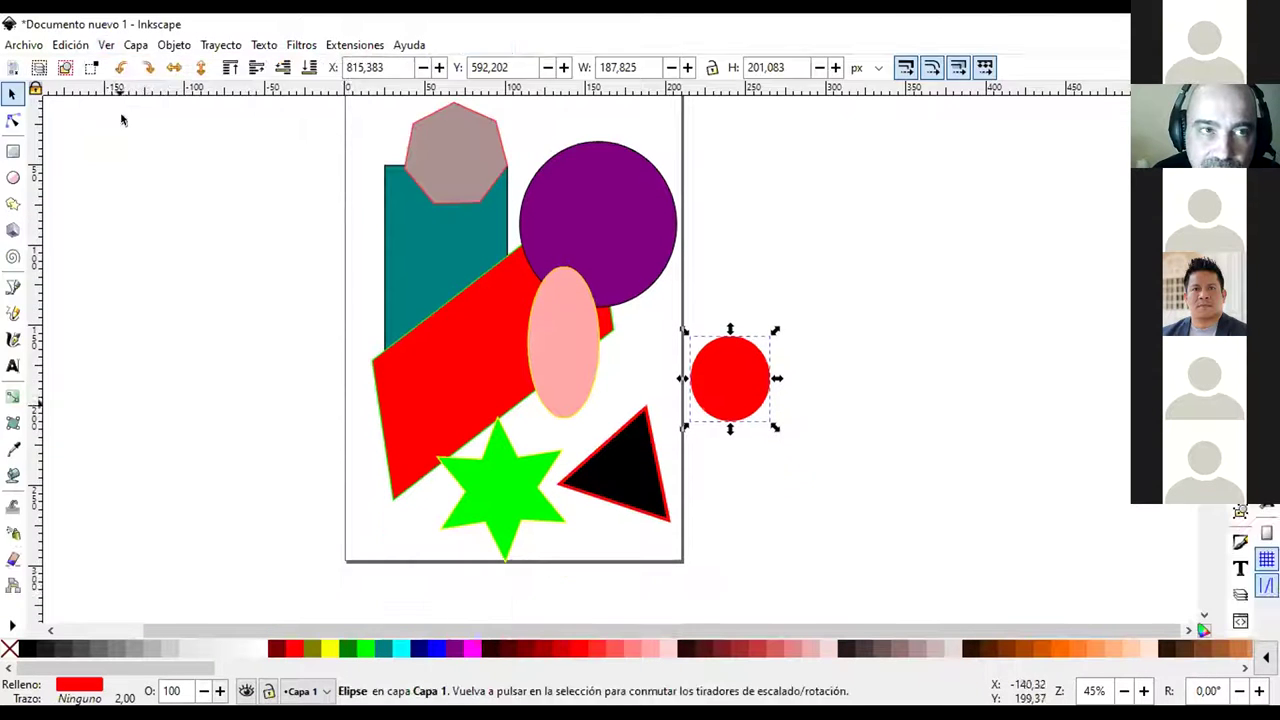
pyautogui.click(104, 44)
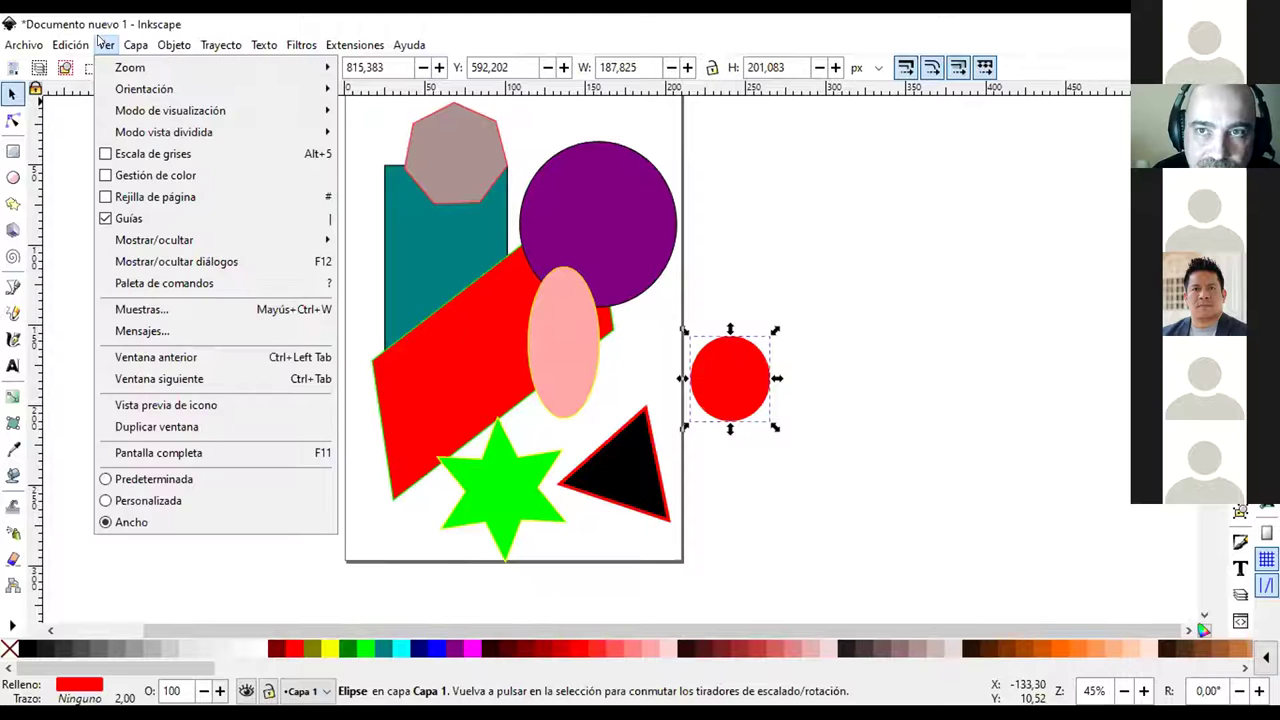
pyautogui.click(195, 479)
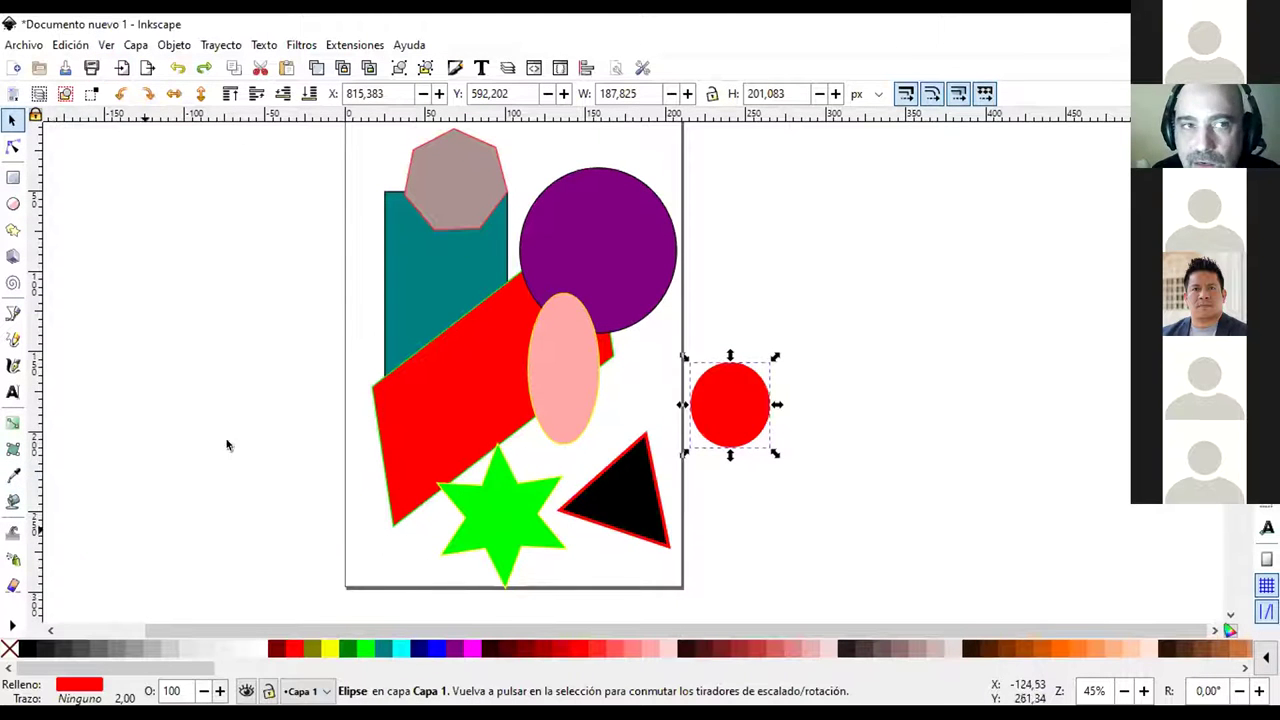
pyautogui.click(106, 45)
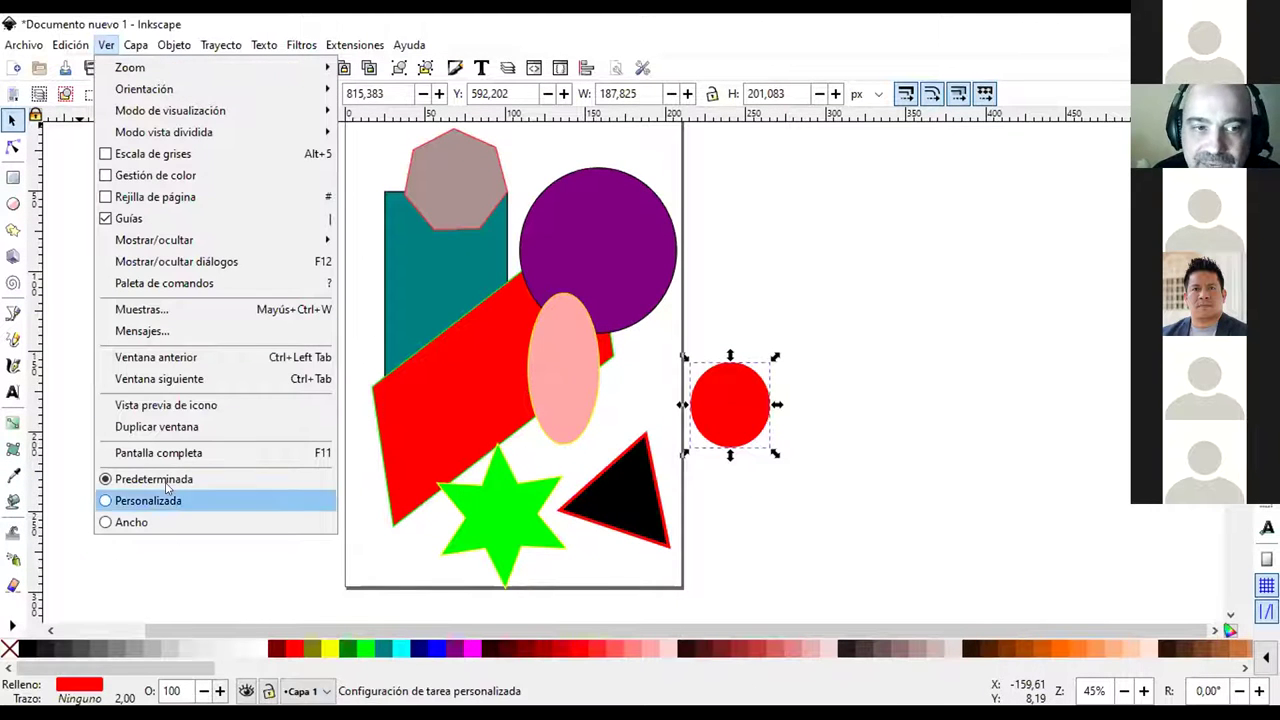
pyautogui.click(229, 580)
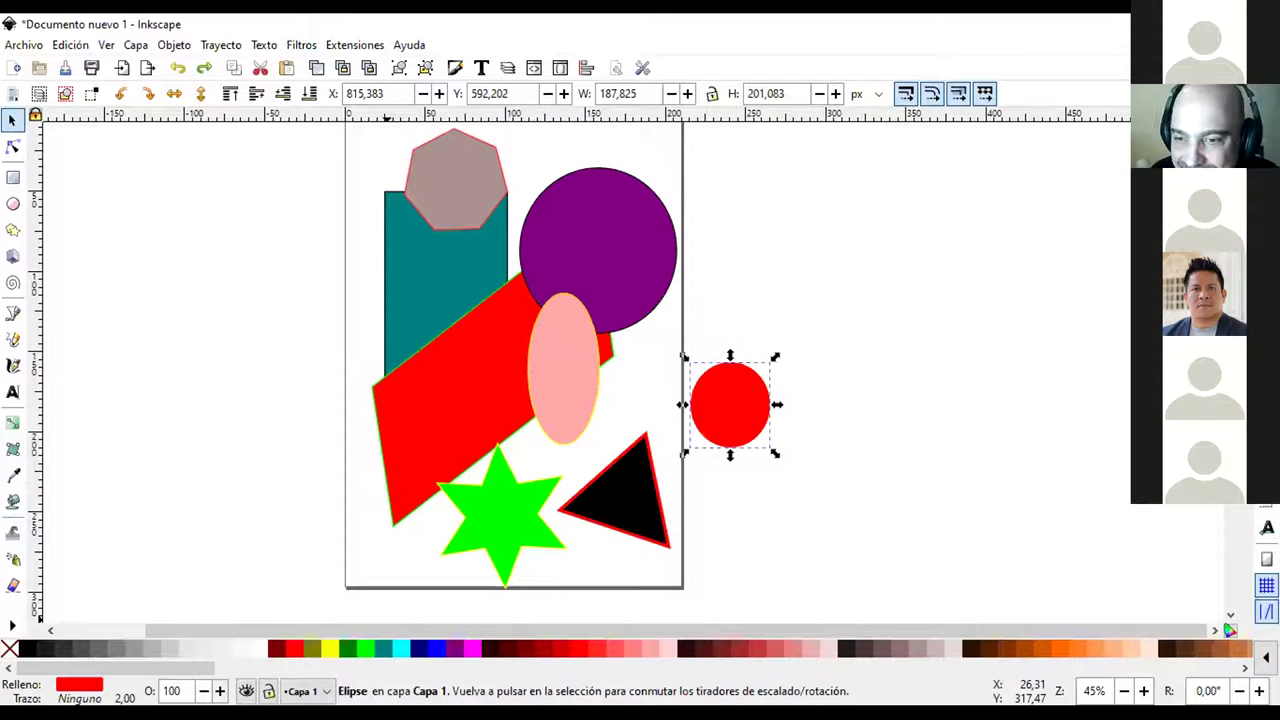
pyautogui.click(814, 532)
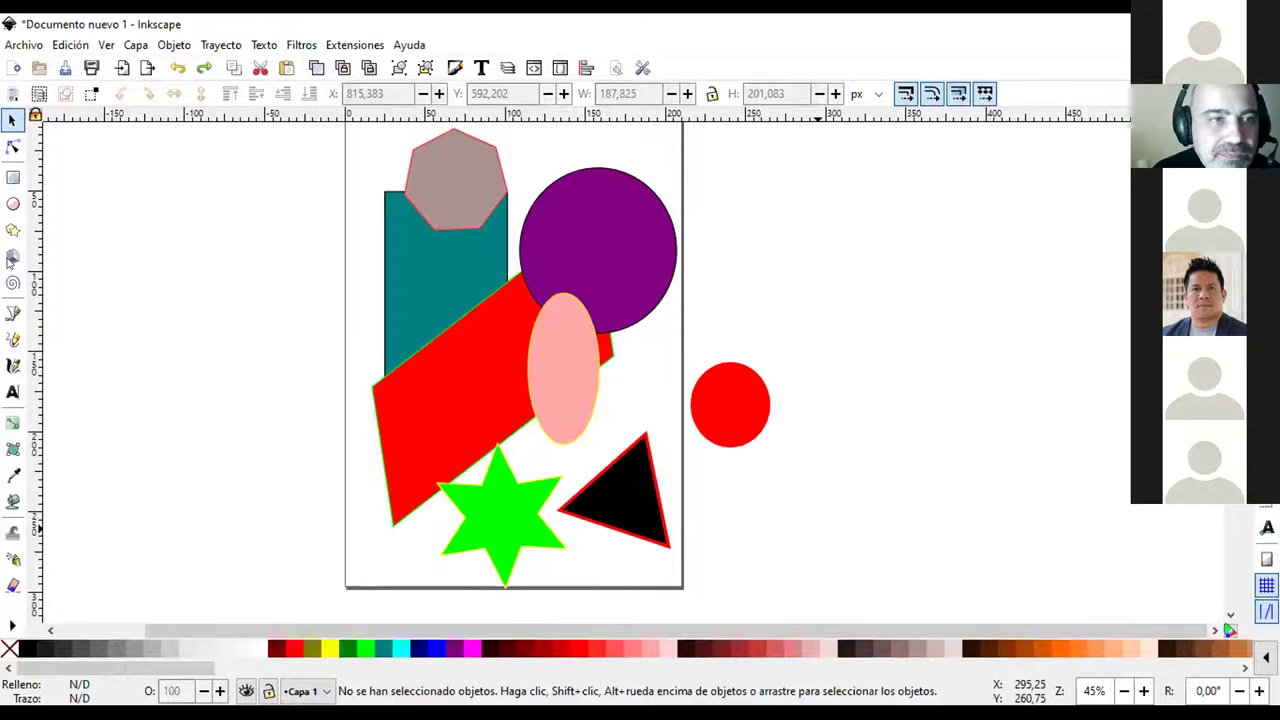
# Draw the red car body: a narrow upper rectangle atop a wider lower one, nudged slightly right
pyautogui.click(12, 178)
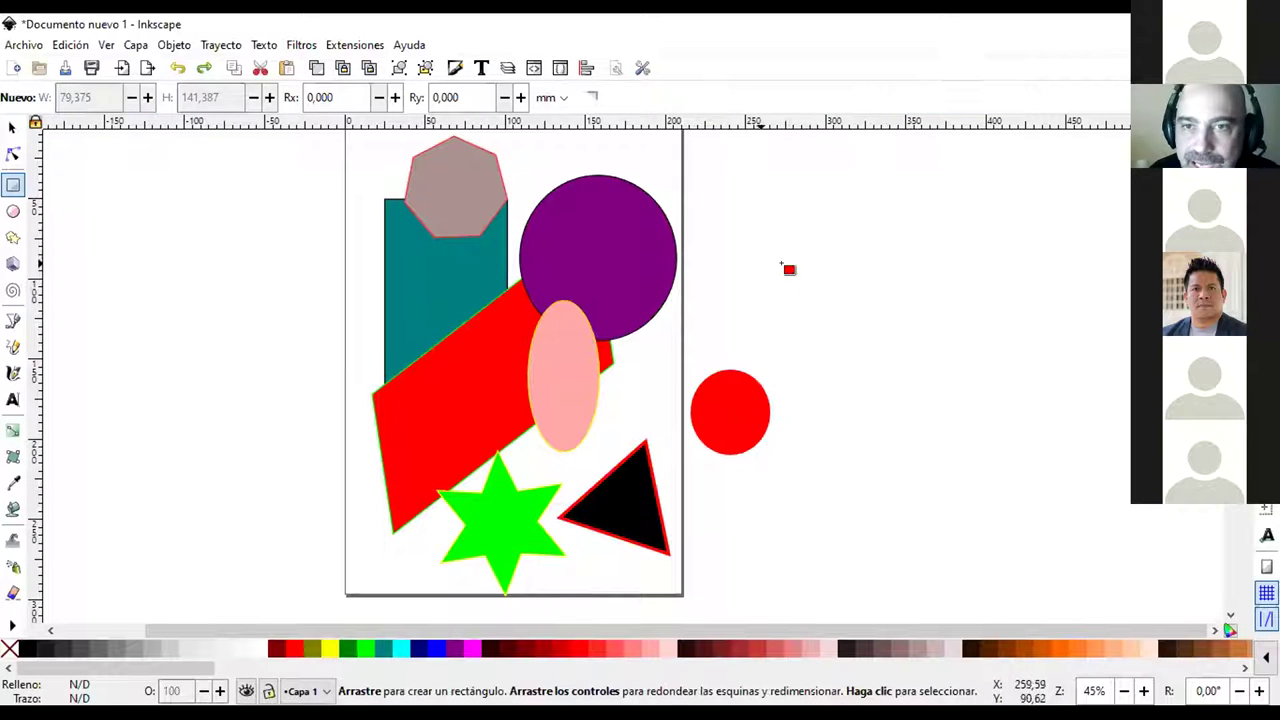
pyautogui.click(12, 127)
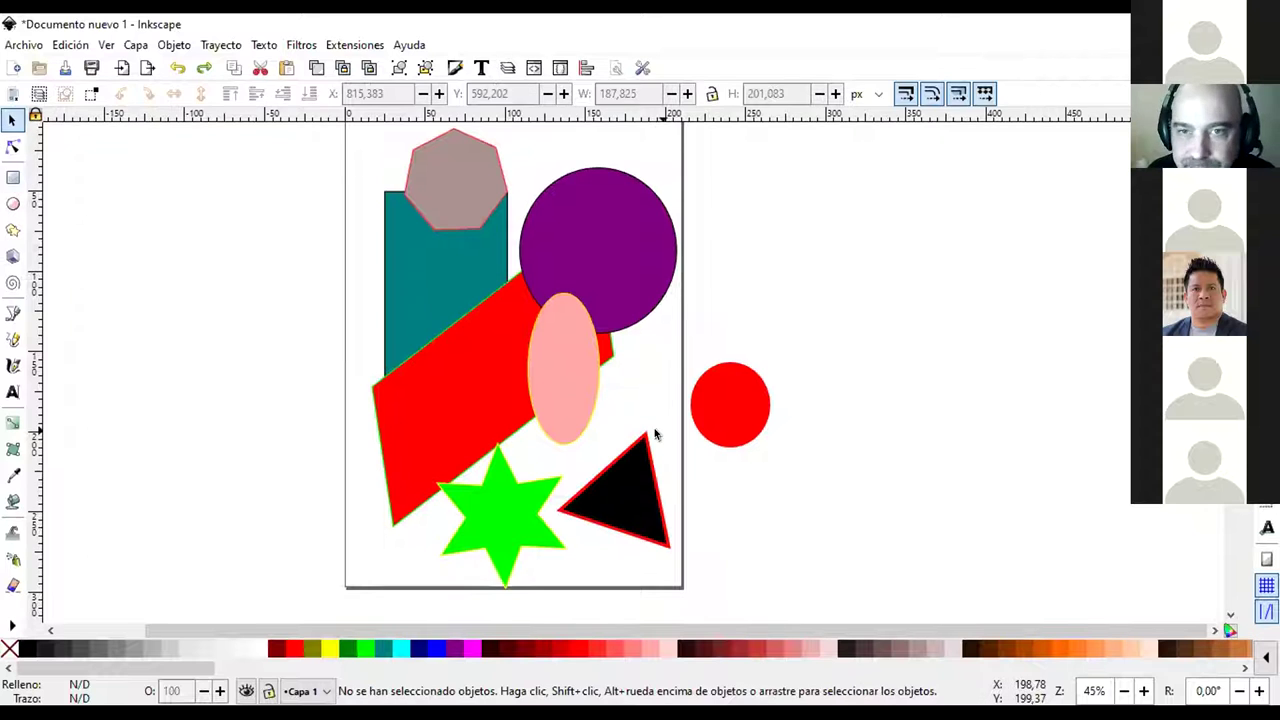
pyautogui.hscroll(5, 667, 366)
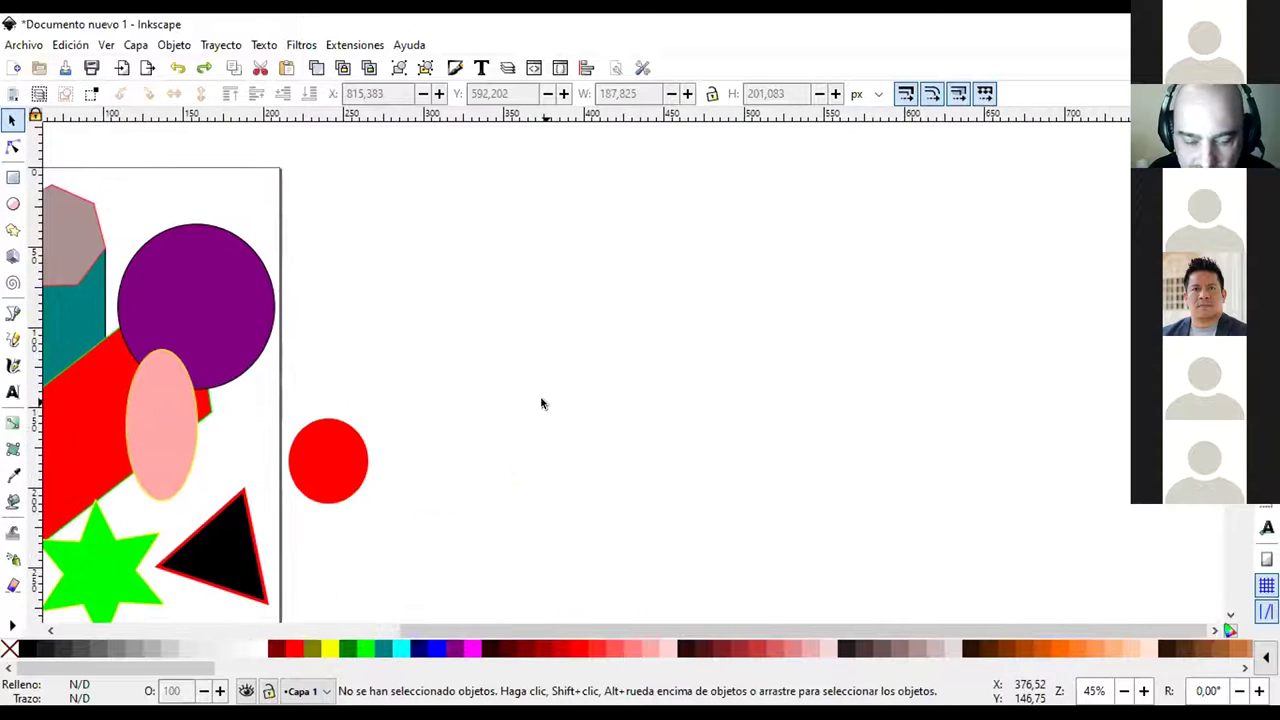
pyautogui.scroll(2, 575, 372)
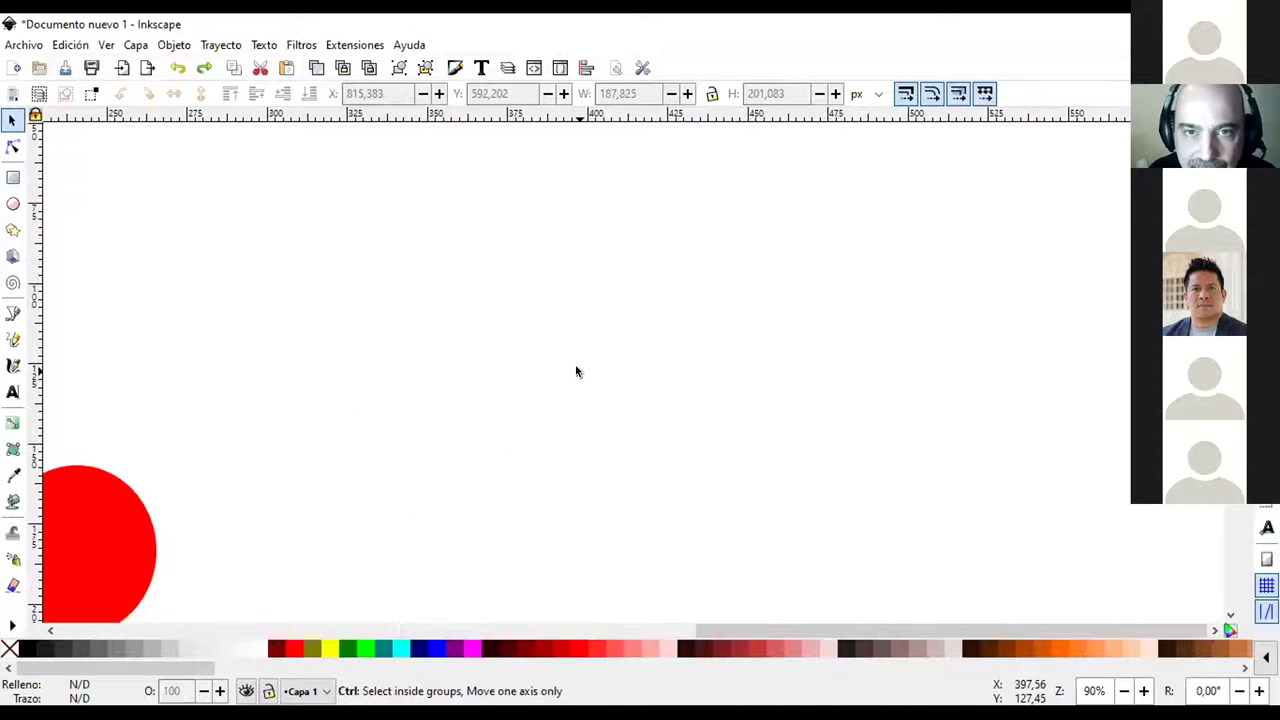
pyautogui.click(13, 176)
pyautogui.moveTo(556, 235); pyautogui.dragTo(801, 345)
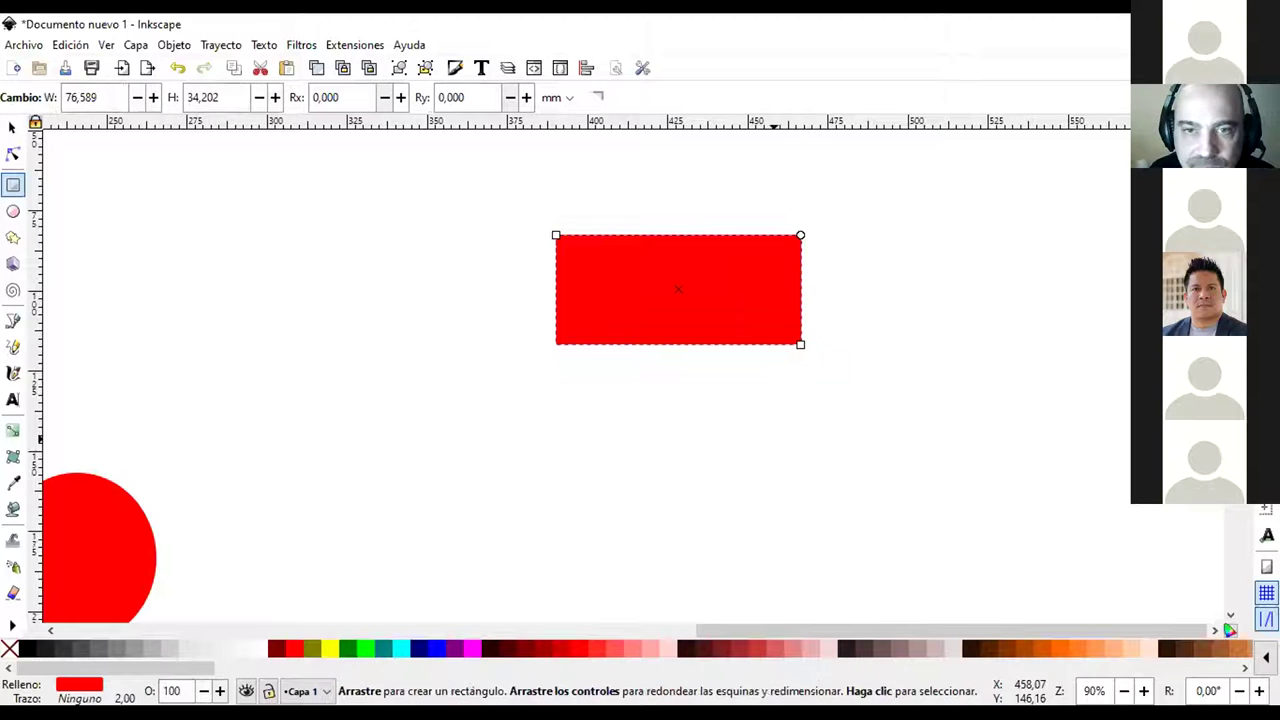
pyautogui.moveTo(477, 324); pyautogui.dragTo(888, 434)
pyautogui.click(12, 127)
pyautogui.moveTo(692, 358); pyautogui.dragTo(711, 328)
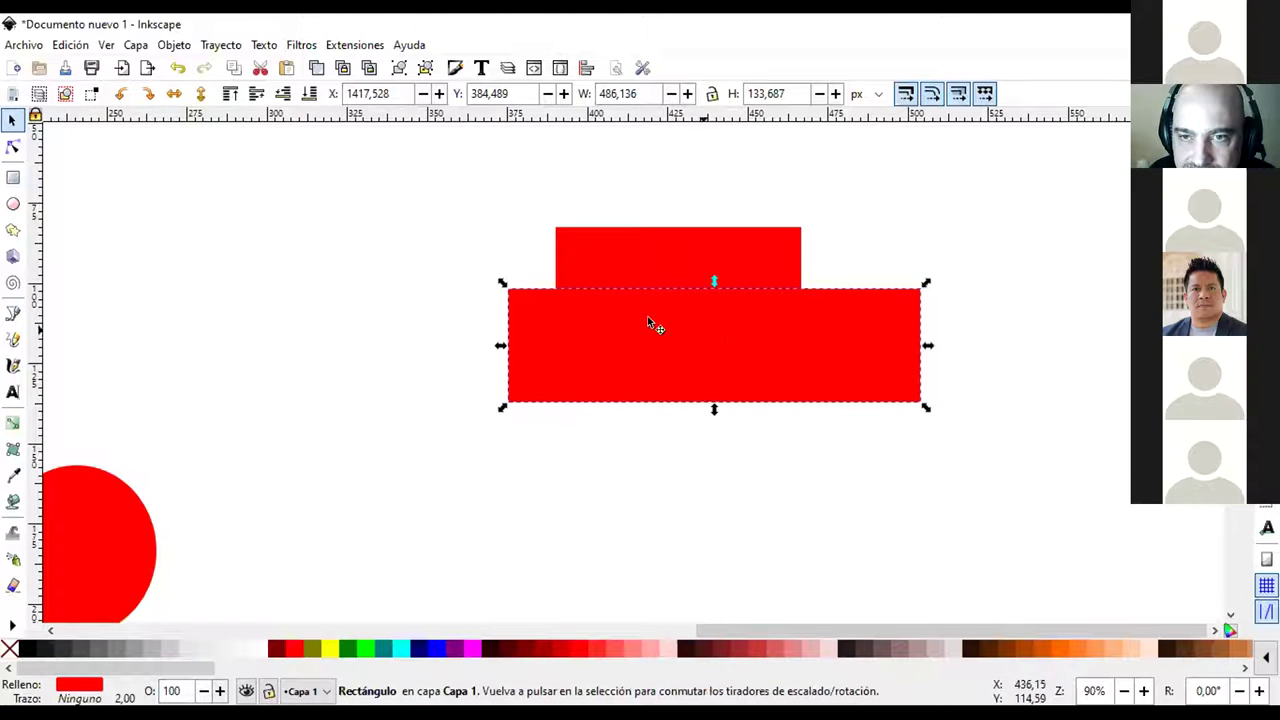
# Draw a trial olive wheel ellipse under the body, then undo it away
pyautogui.click(13, 204)
pyautogui.moveTo(526, 408); pyautogui.dragTo(644, 480)
pyautogui.click(310, 651)
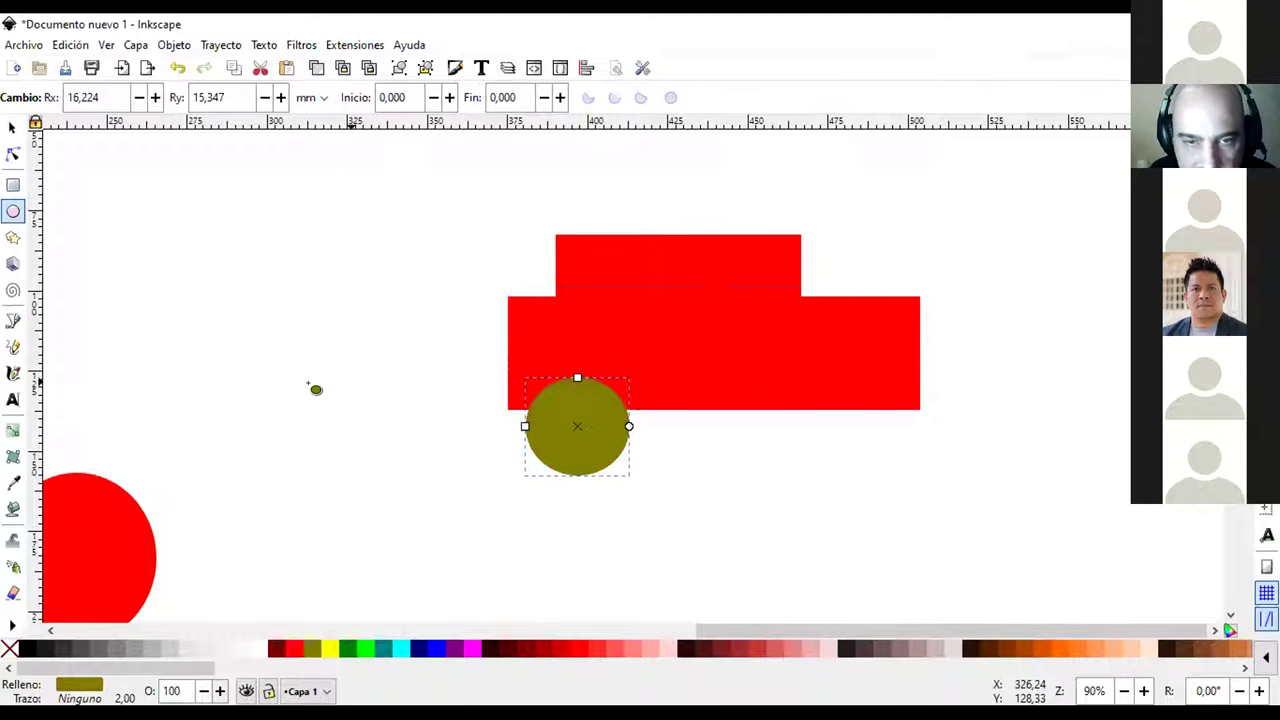
pyautogui.hotkey('ctrl', 'z')
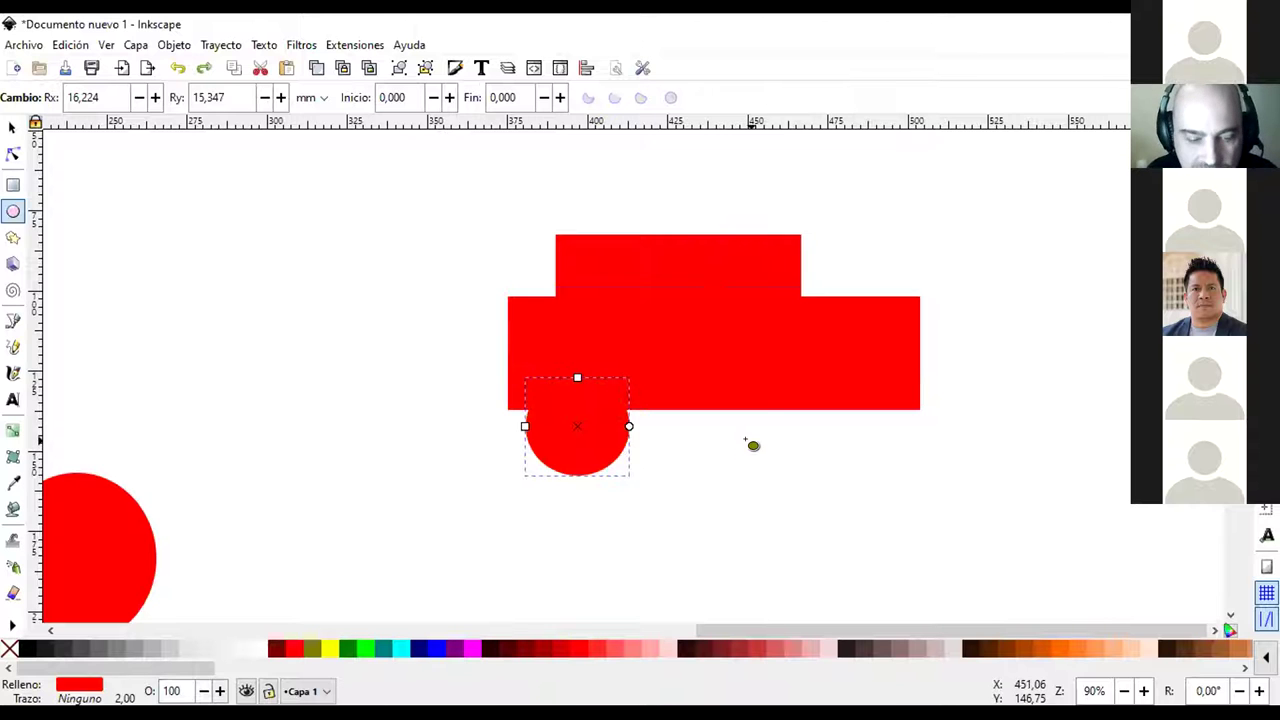
pyautogui.hotkey('ctrl', 'z')
# Draw a perfect olive circle about 144.7 px across and move it under the body's lower left
pyautogui.click(10, 127)
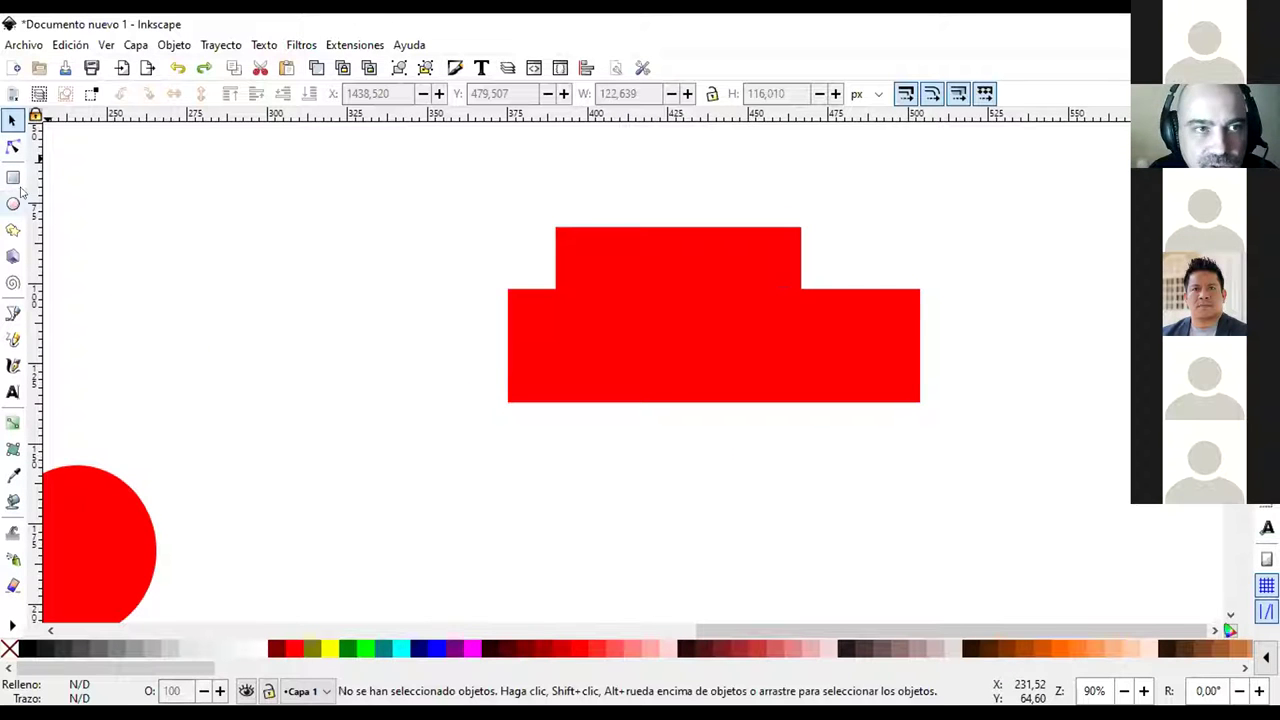
pyautogui.click(13, 210)
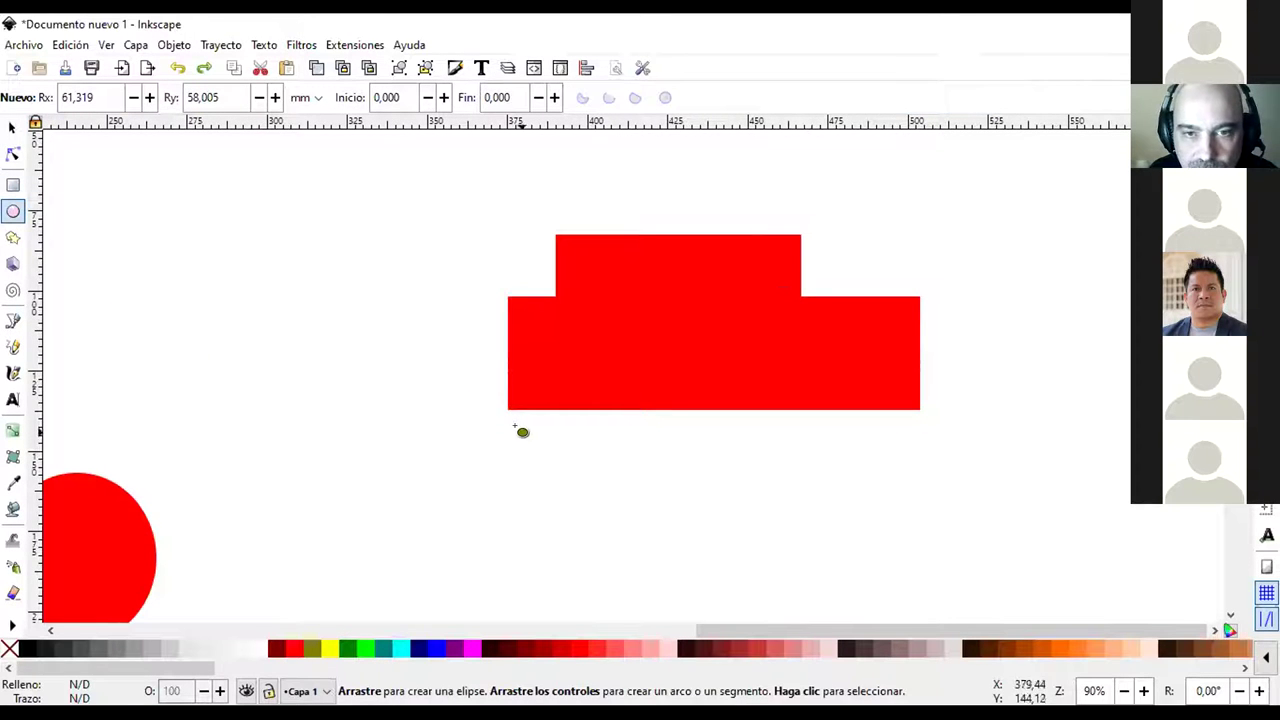
pyautogui.press('ctrl')
pyautogui.moveTo(408, 380); pyautogui.dragTo(509, 509)
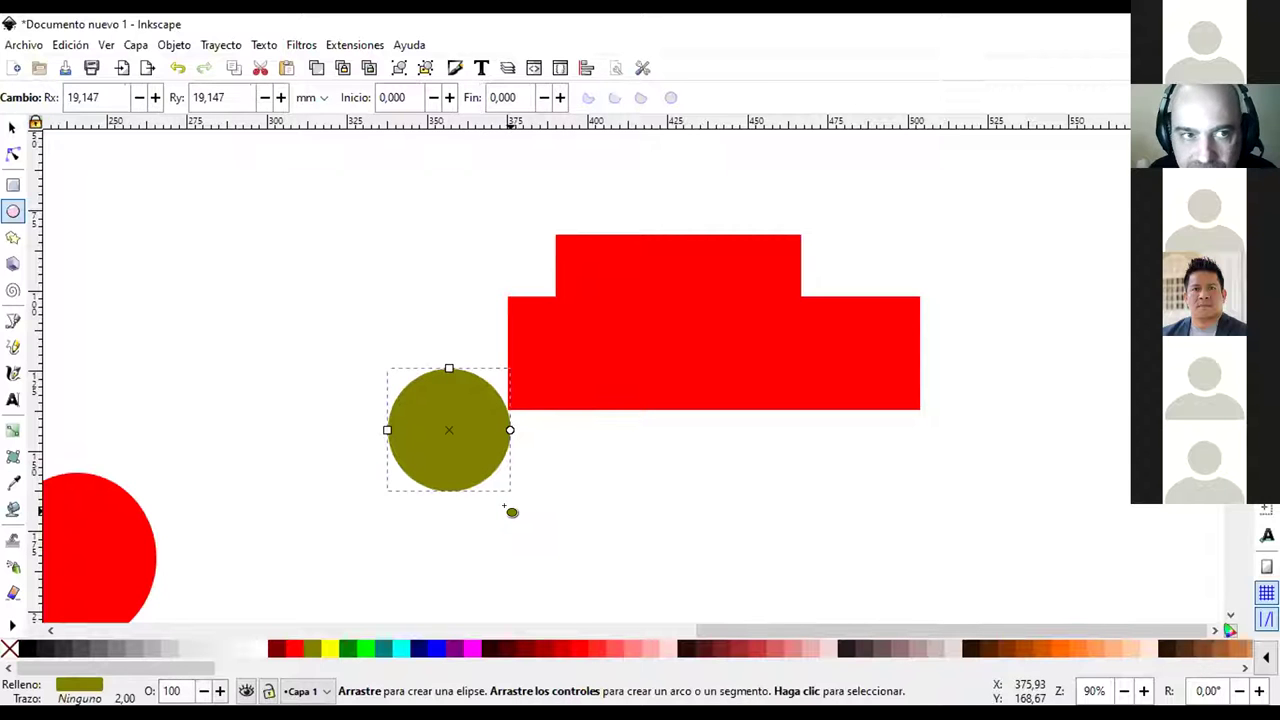
pyautogui.click(11, 124)
pyautogui.moveTo(481, 474); pyautogui.dragTo(573, 421)
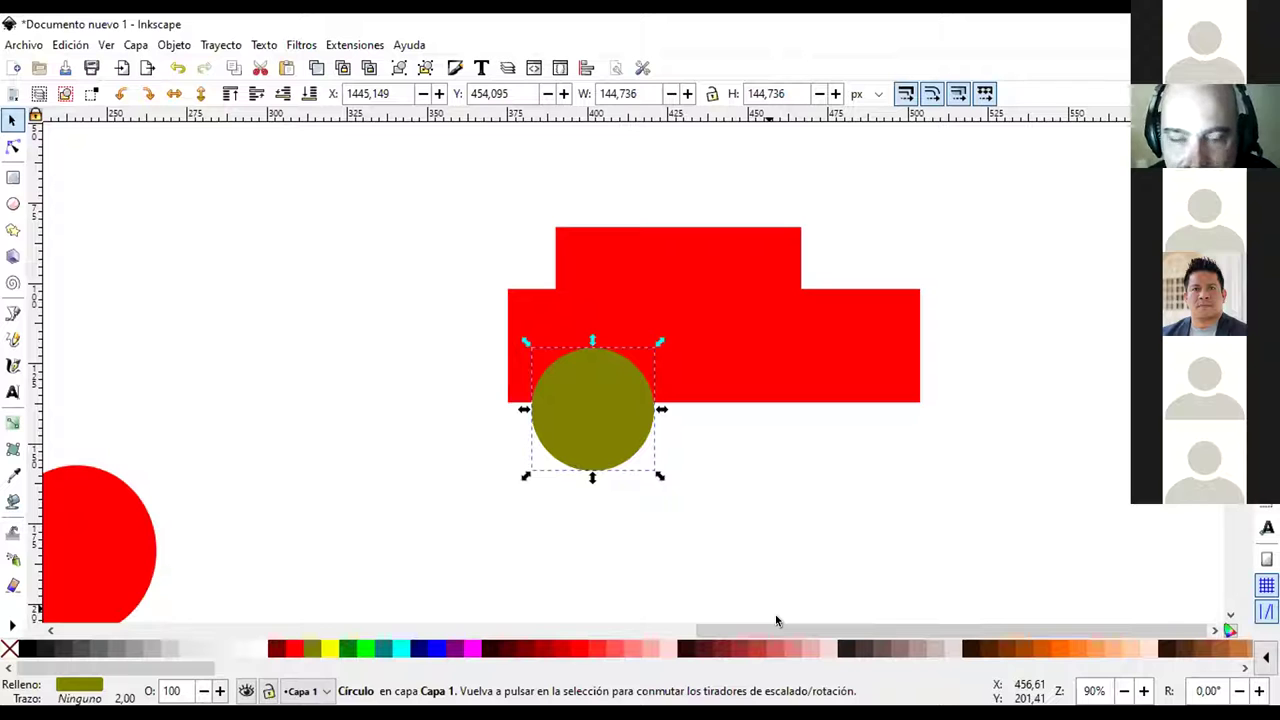
# Duplicate the olive wheel and move the copy under the body's right end
pyautogui.rightClick(613, 423)
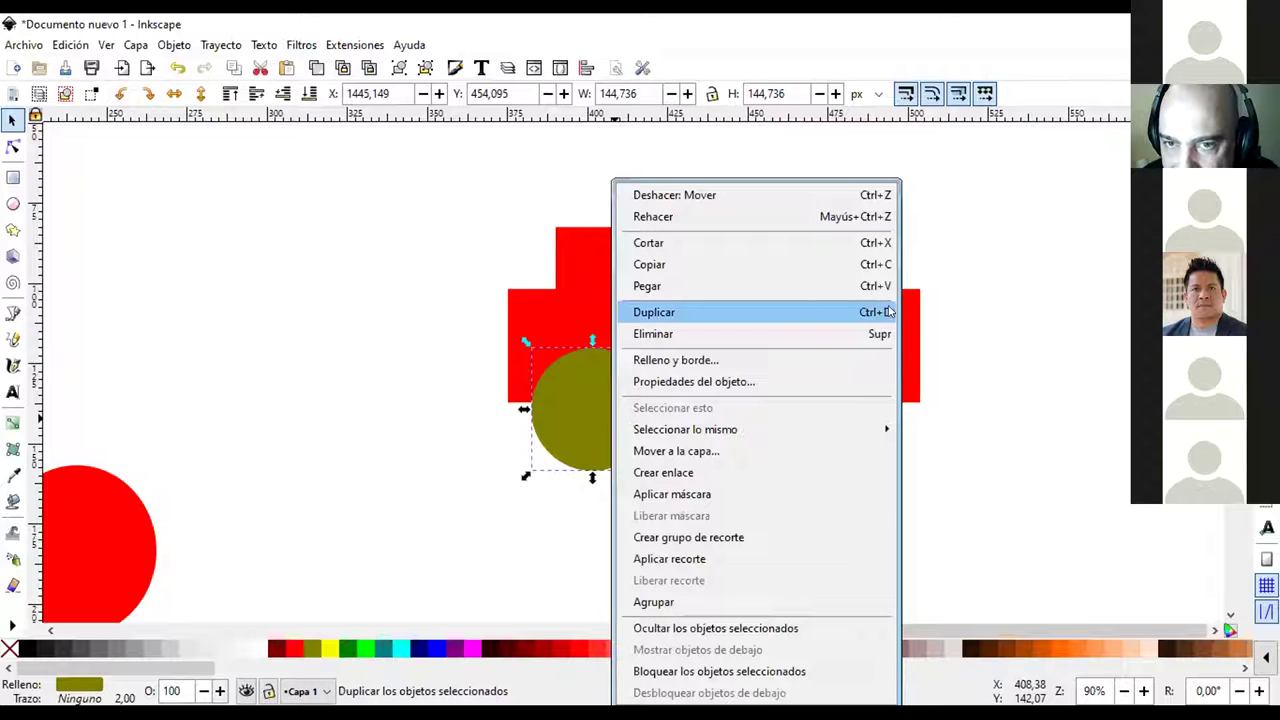
pyautogui.click(819, 313)
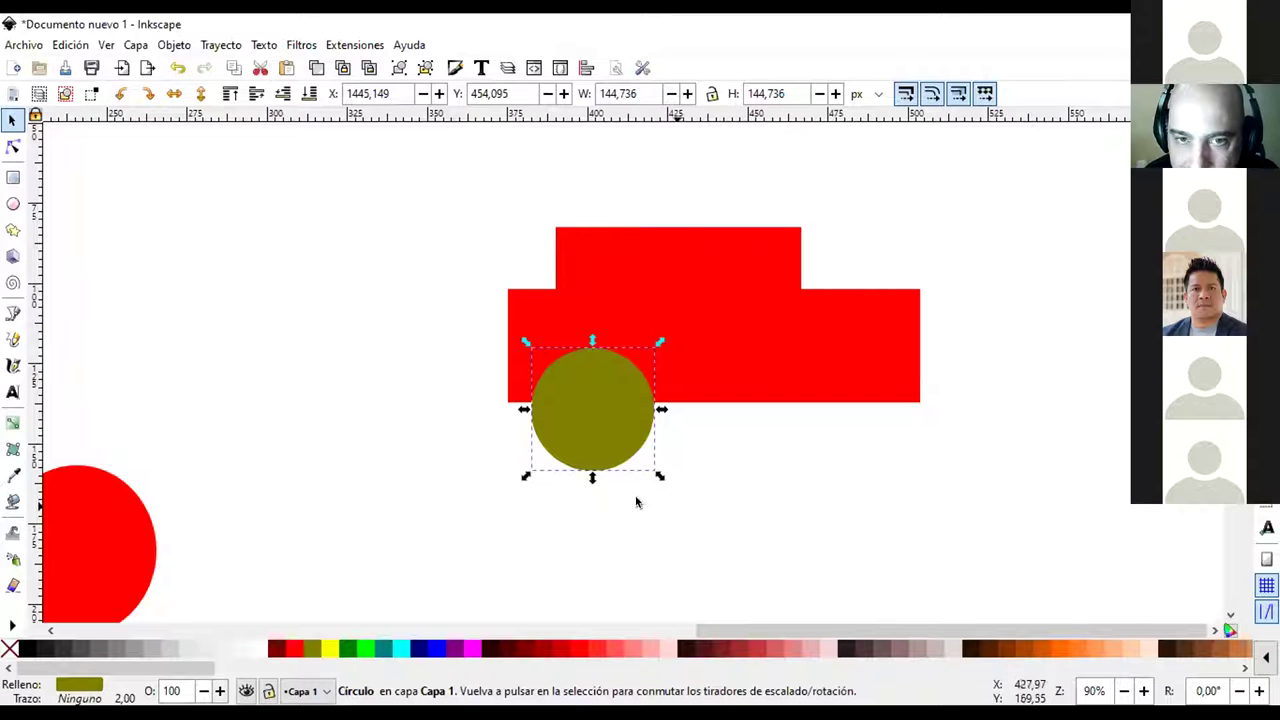
pyautogui.moveTo(600, 414); pyautogui.dragTo(846, 409)
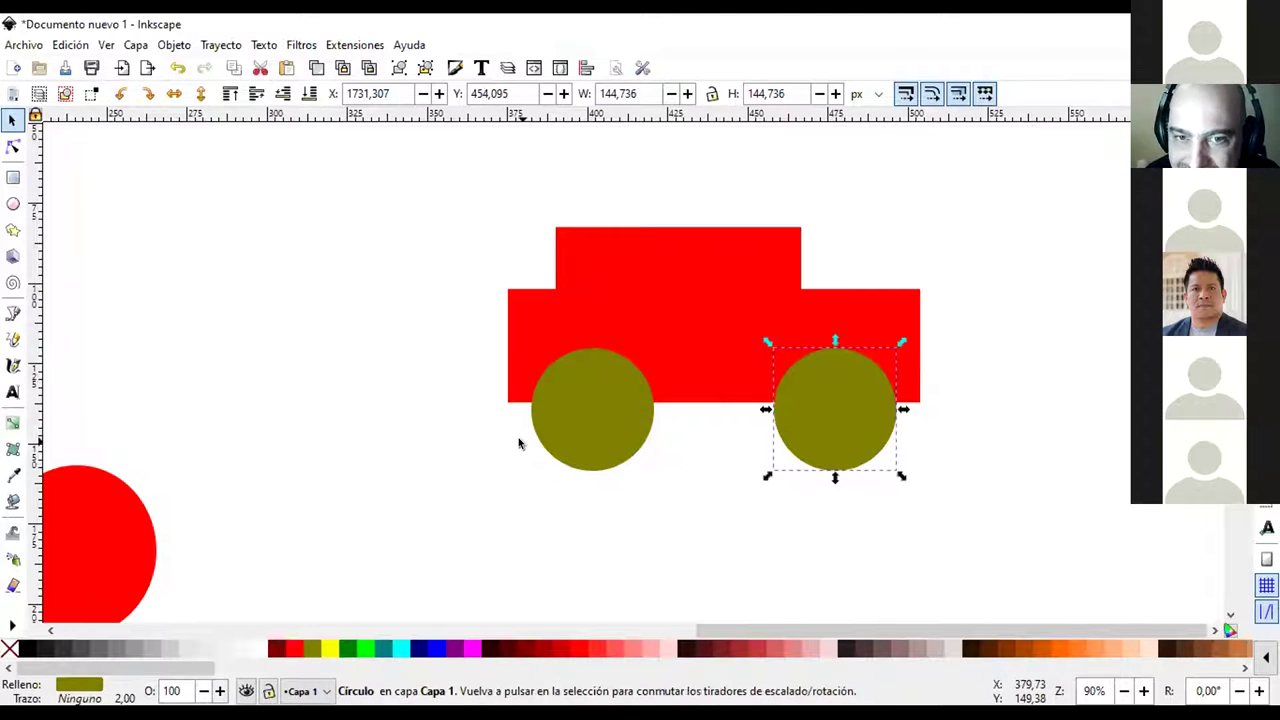
# Make an extra copy of the left wheel, move it away, then delete it
pyautogui.click(548, 440)
pyautogui.hotkey('ctrl', 'd')
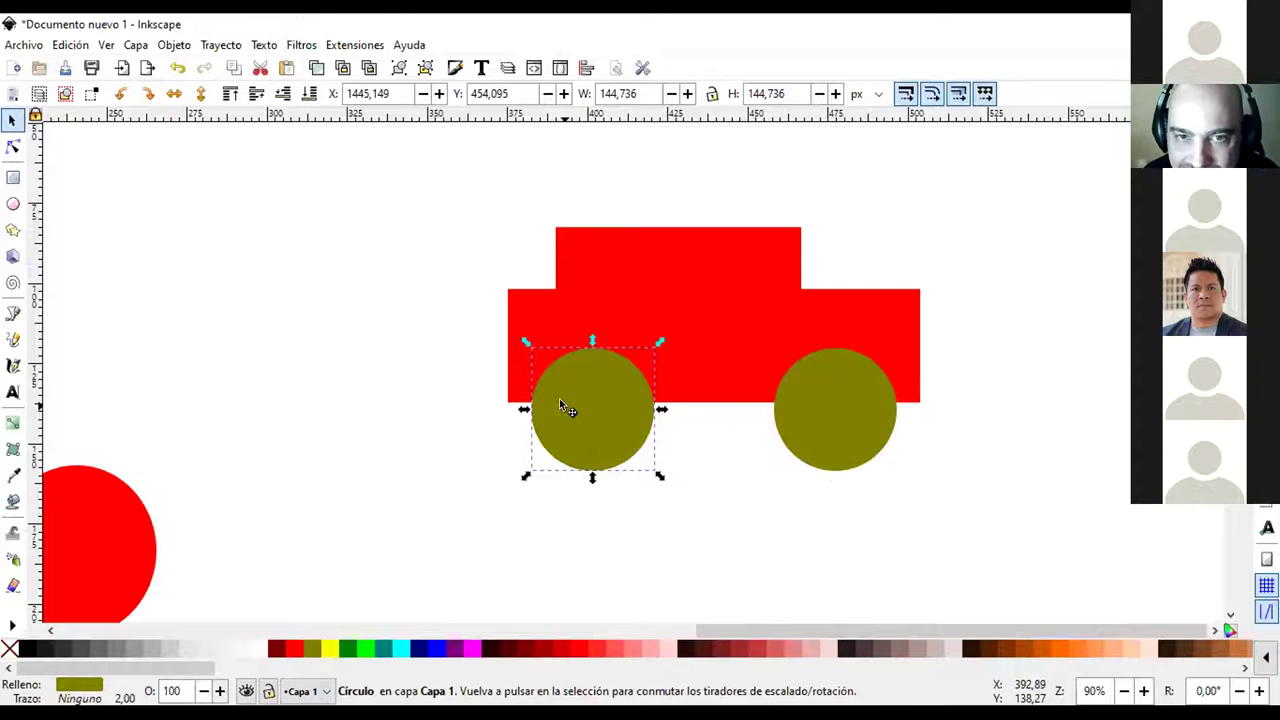
pyautogui.moveTo(559, 398); pyautogui.dragTo(266, 241)
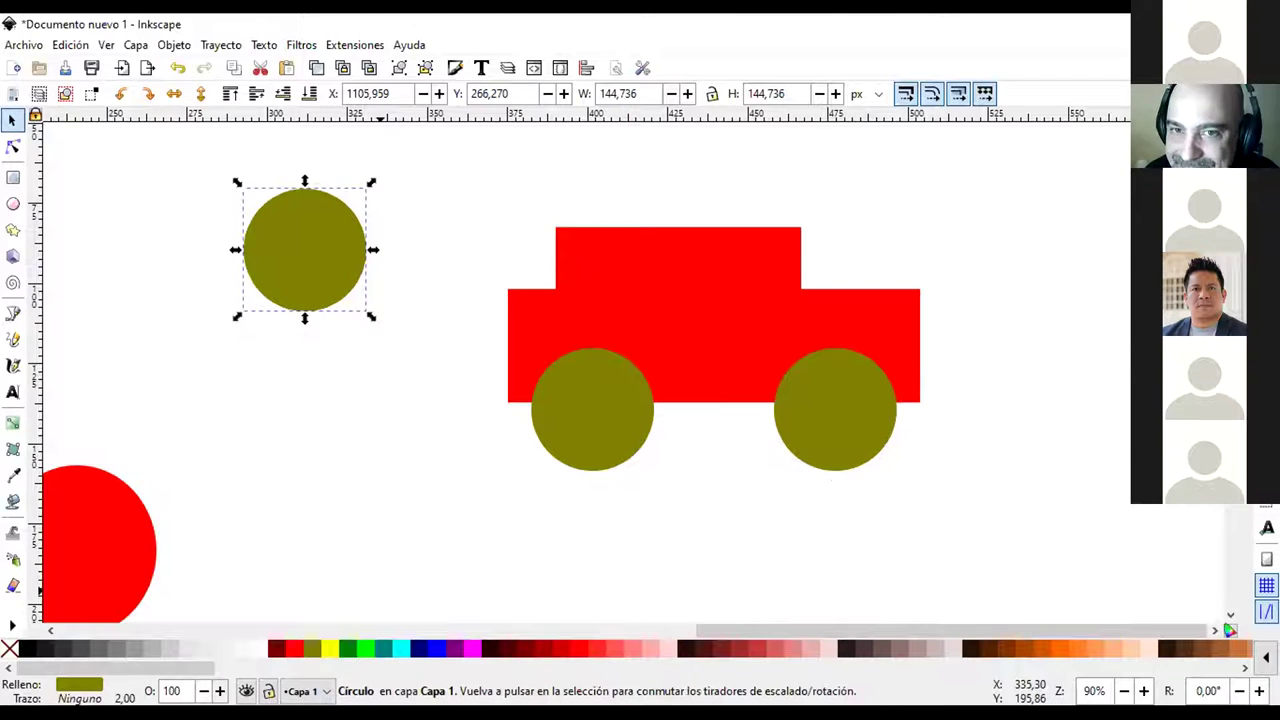
pyautogui.press('Delete')
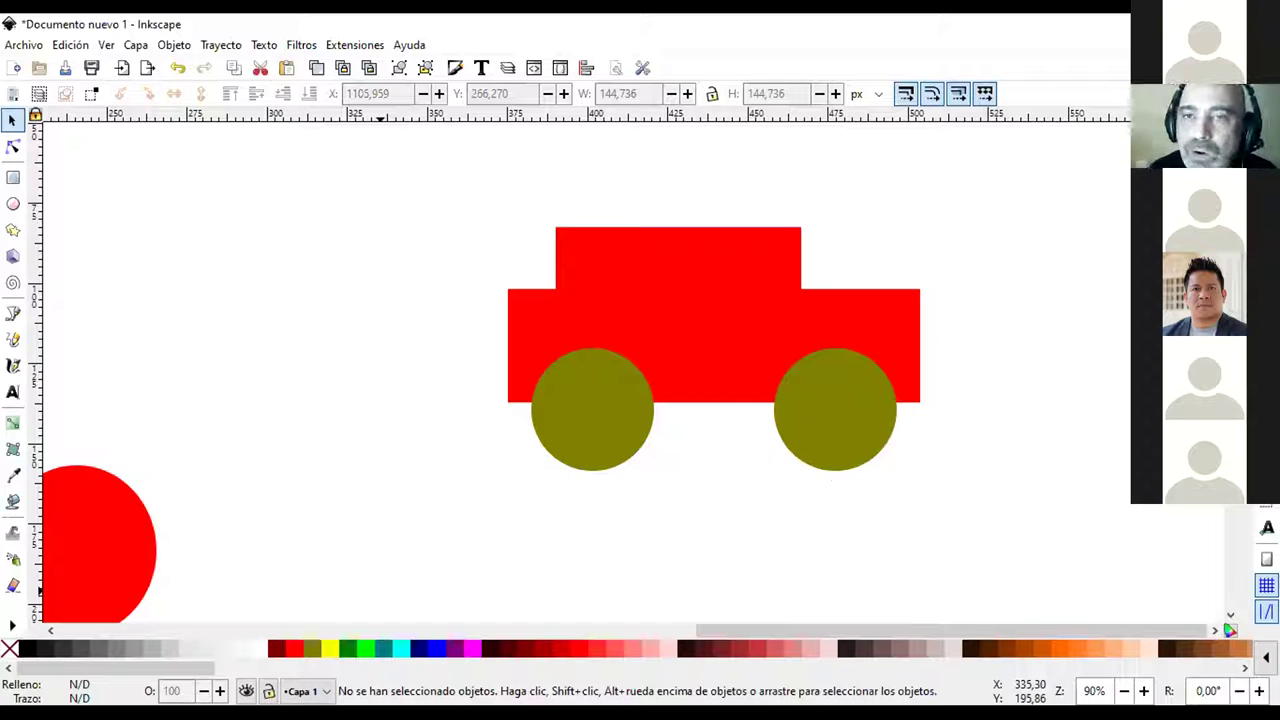
# Draw a trial olive rectangle at the car's upper right, nudge it, then delete it
pyautogui.click(13, 177)
pyautogui.moveTo(776, 269); pyautogui.dragTo(902, 325)
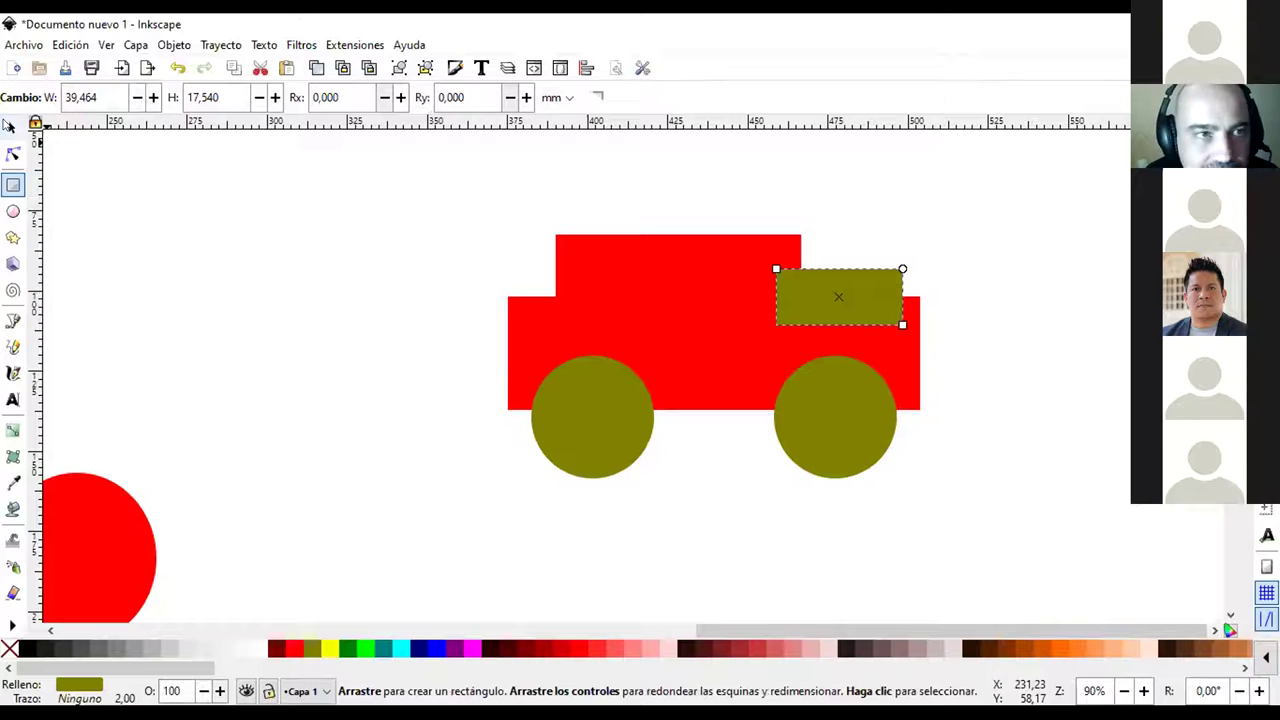
pyautogui.press('s')
pyautogui.click(847, 288)
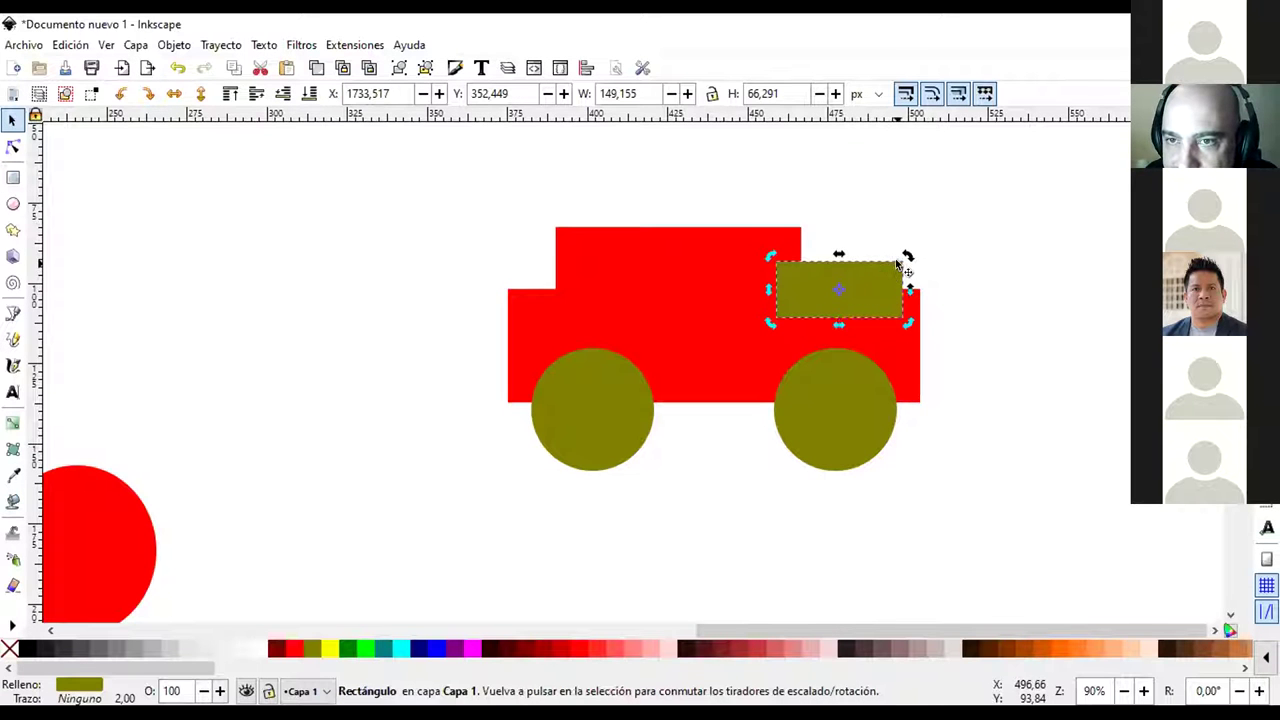
pyautogui.moveTo(813, 291); pyautogui.dragTo(857, 308)
pyautogui.click(851, 283)
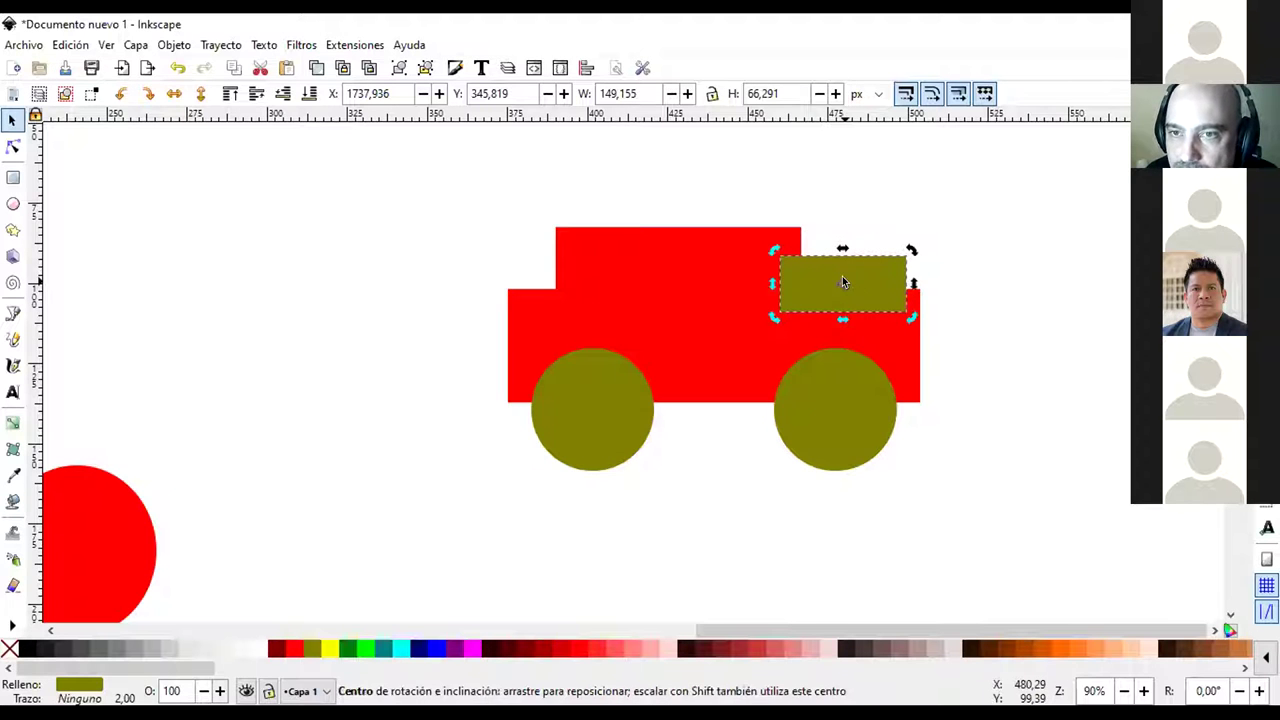
pyautogui.click(853, 282)
pyautogui.press('Delete')
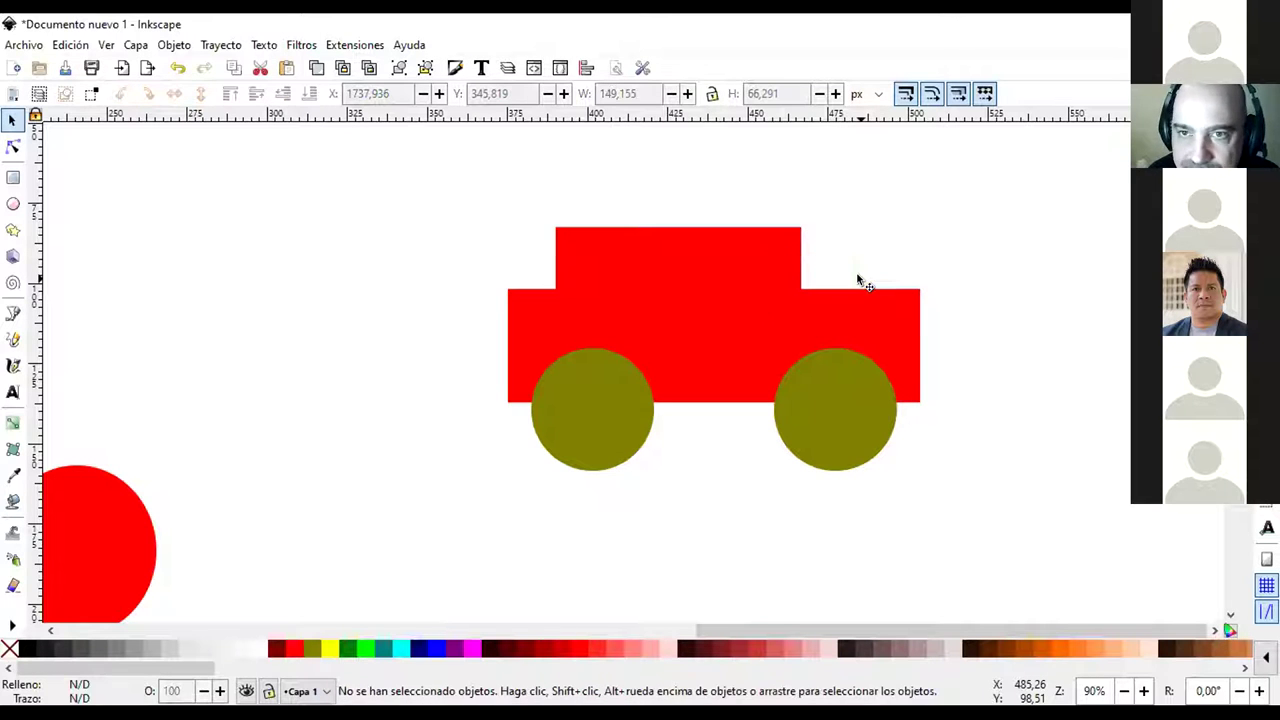
# Draw a new olive rectangle, round it into a pill, tilt it about 12° and widen both sides
pyautogui.click(13, 177)
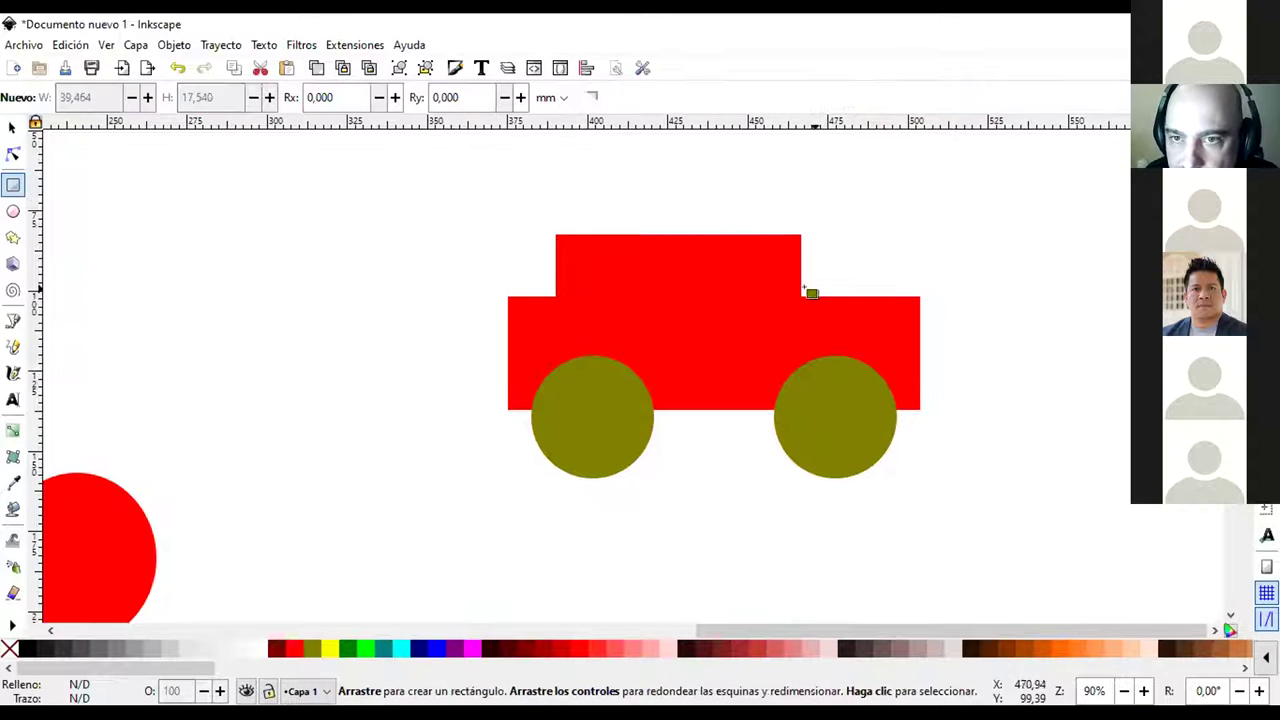
pyautogui.moveTo(778, 266); pyautogui.dragTo(909, 328)
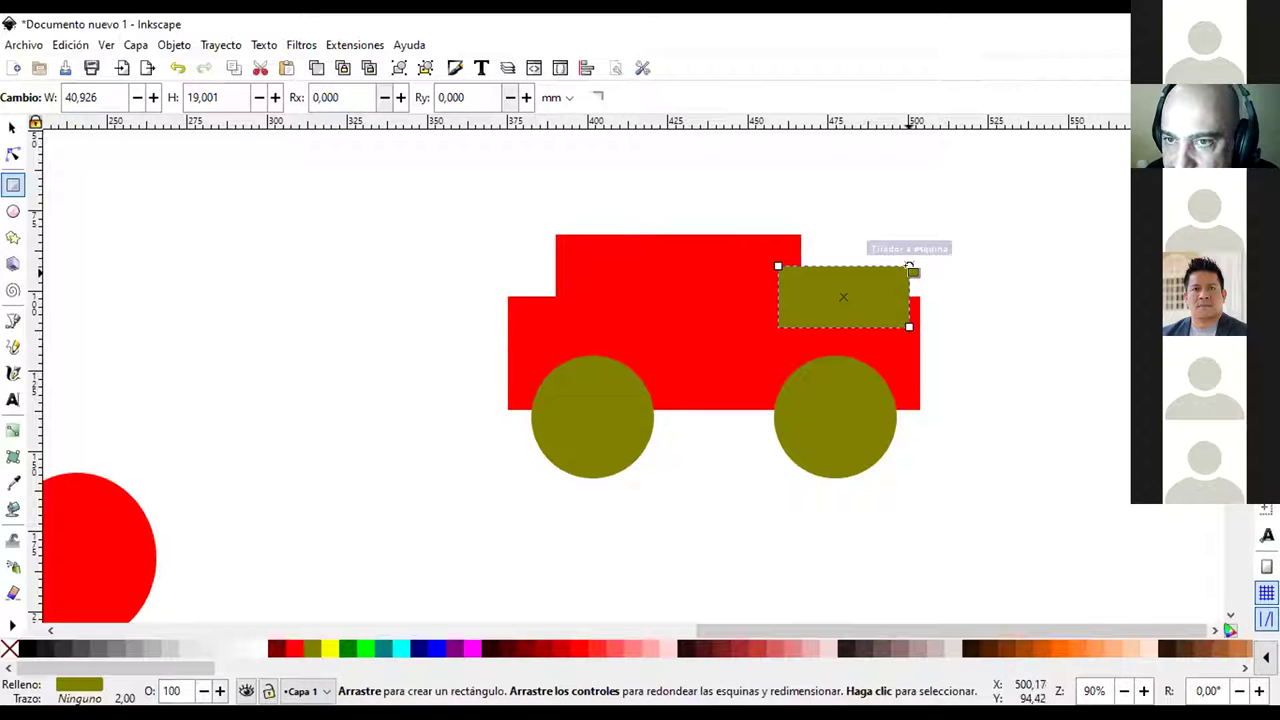
pyautogui.moveTo(908, 264); pyautogui.dragTo(910, 309)
pyautogui.click(13, 125)
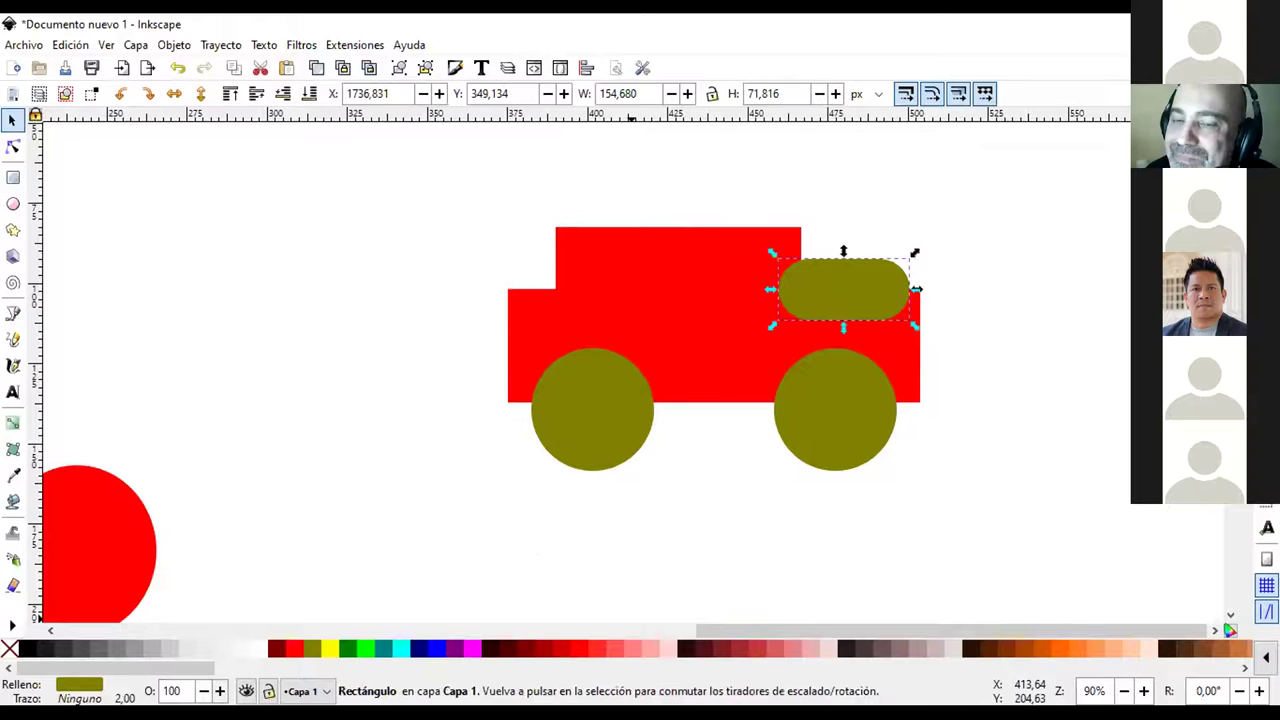
pyautogui.click(835, 293)
pyautogui.moveTo(913, 252); pyautogui.dragTo(917, 272)
pyautogui.click(788, 288)
pyautogui.moveTo(774, 286)
pyautogui.mouseDown()
pyautogui.moveTo(742, 285)
pyautogui.moveTo(752, 289)
pyautogui.mouseUp()
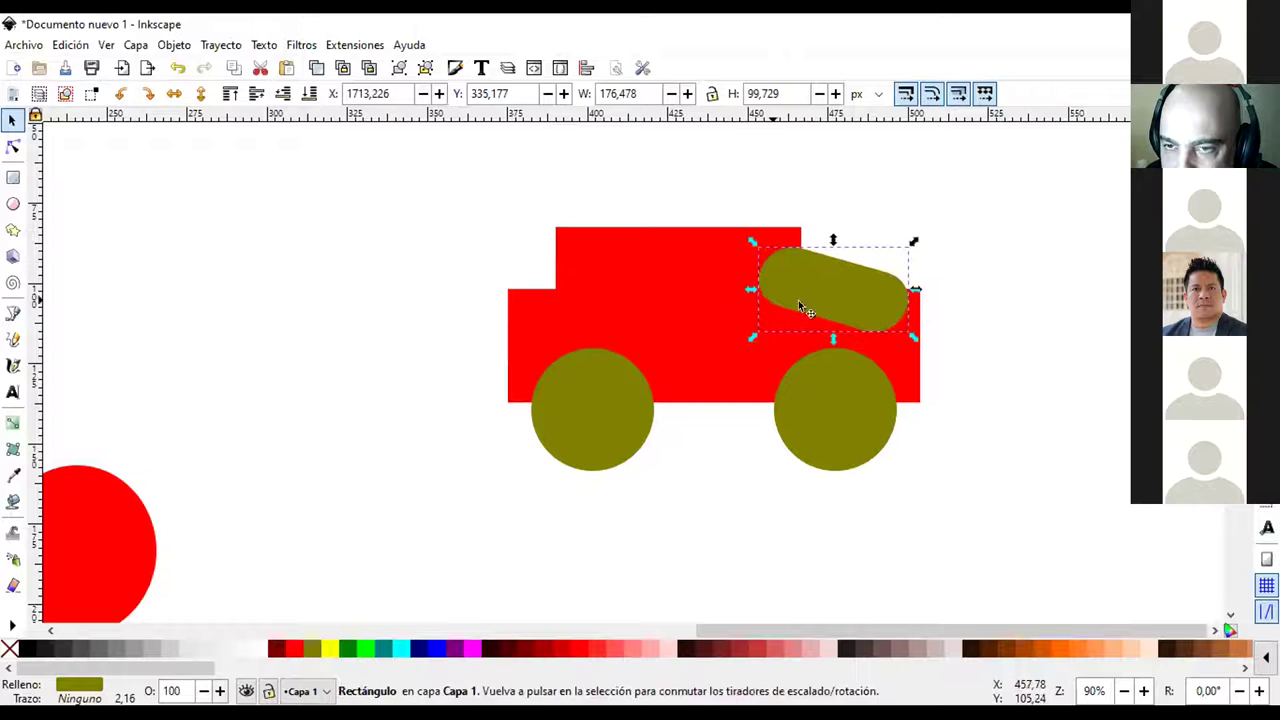
pyautogui.moveTo(910, 290); pyautogui.dragTo(925, 292)
# Fill the lower car body rectangle with light red (#FF8080)
pyautogui.click(667, 518)
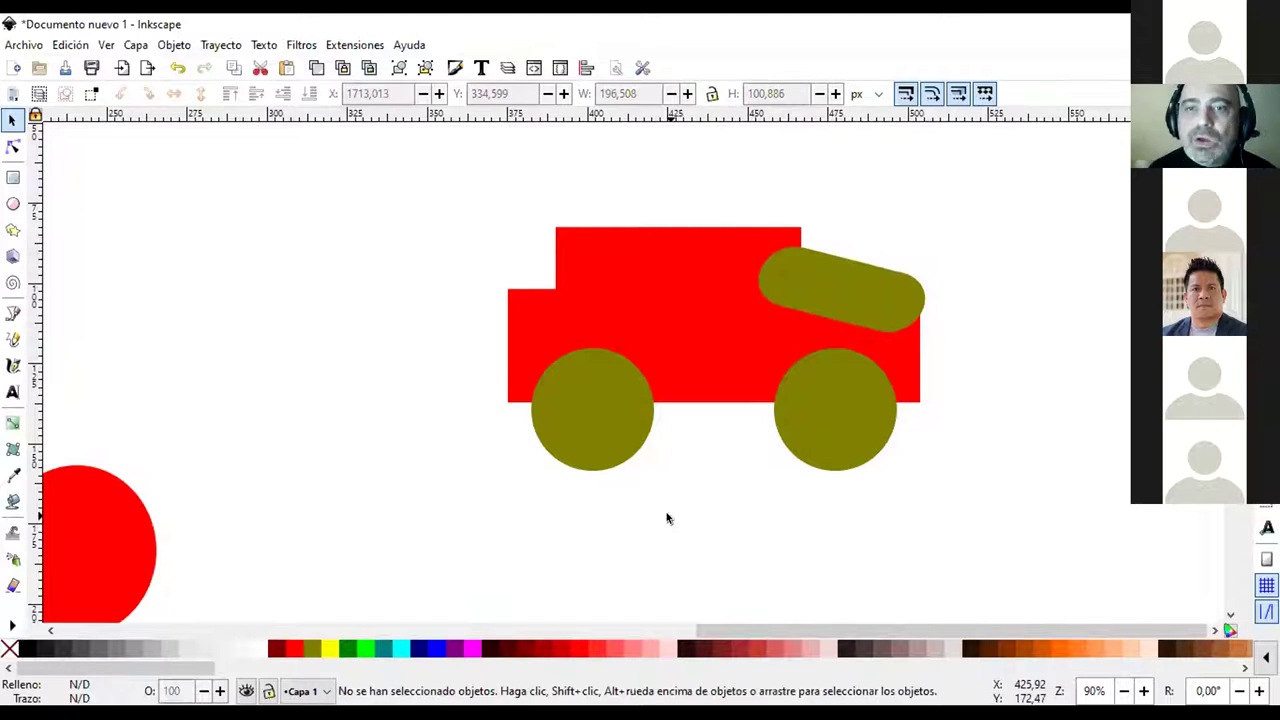
pyautogui.click(698, 304)
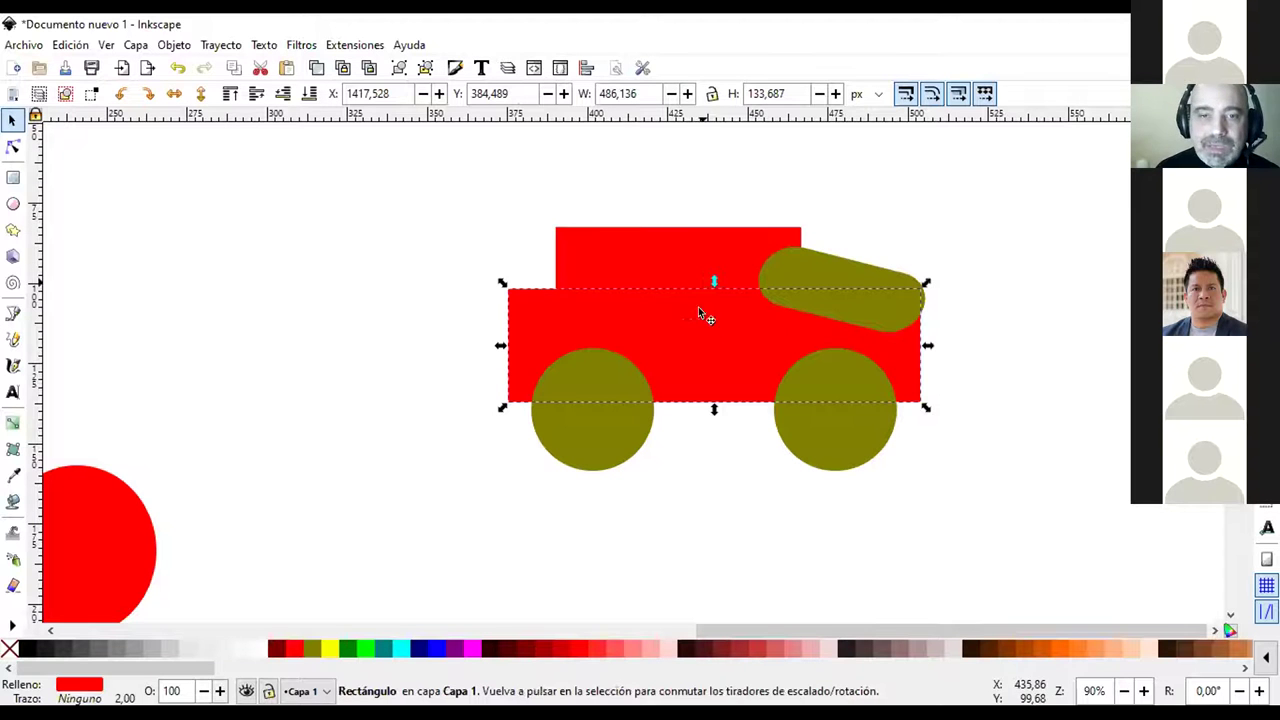
pyautogui.click(621, 648)
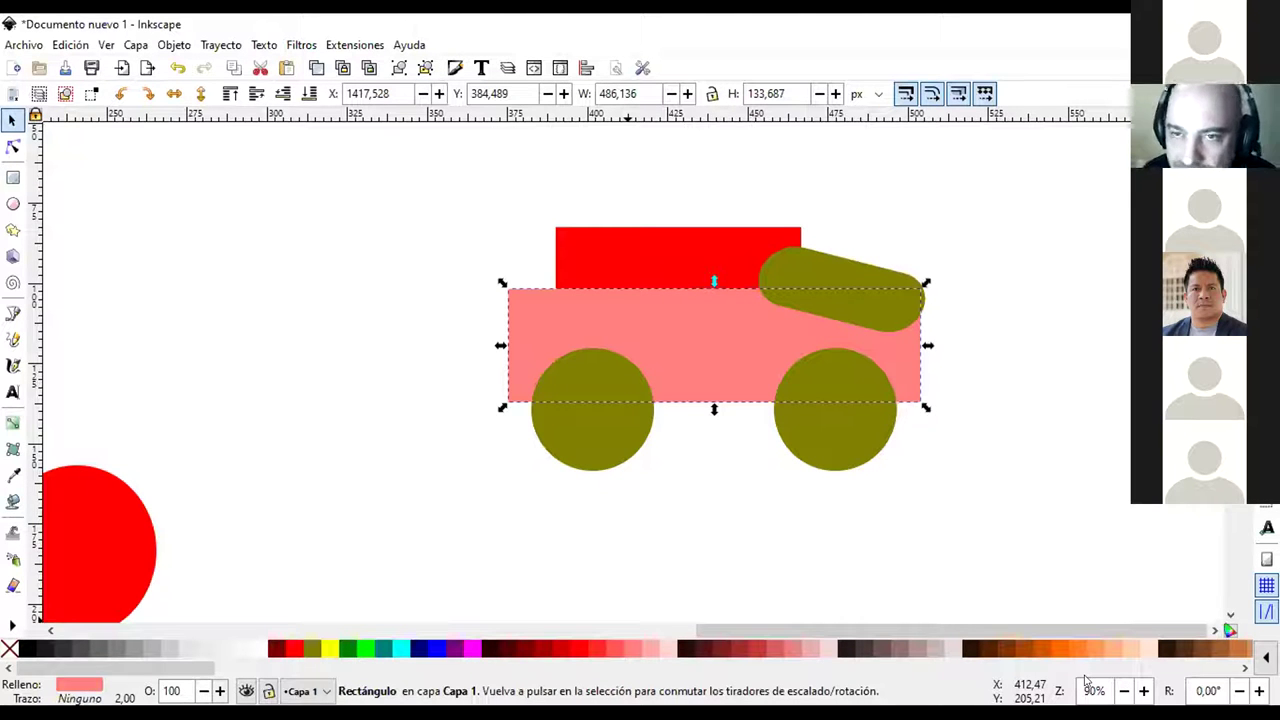
# Try selecting a wheel and box-selecting all car parts, then clear the selection
pyautogui.click(546, 422)
pyautogui.click(535, 490)
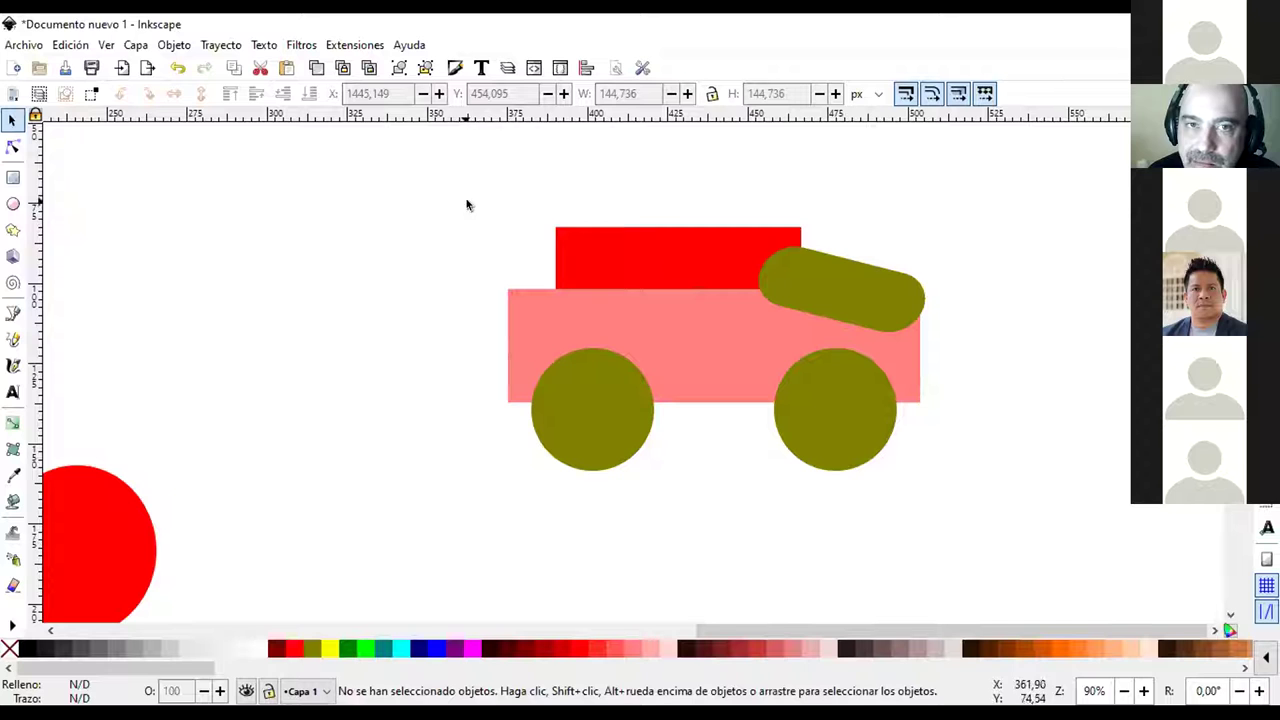
pyautogui.moveTo(432, 166); pyautogui.dragTo(967, 500)
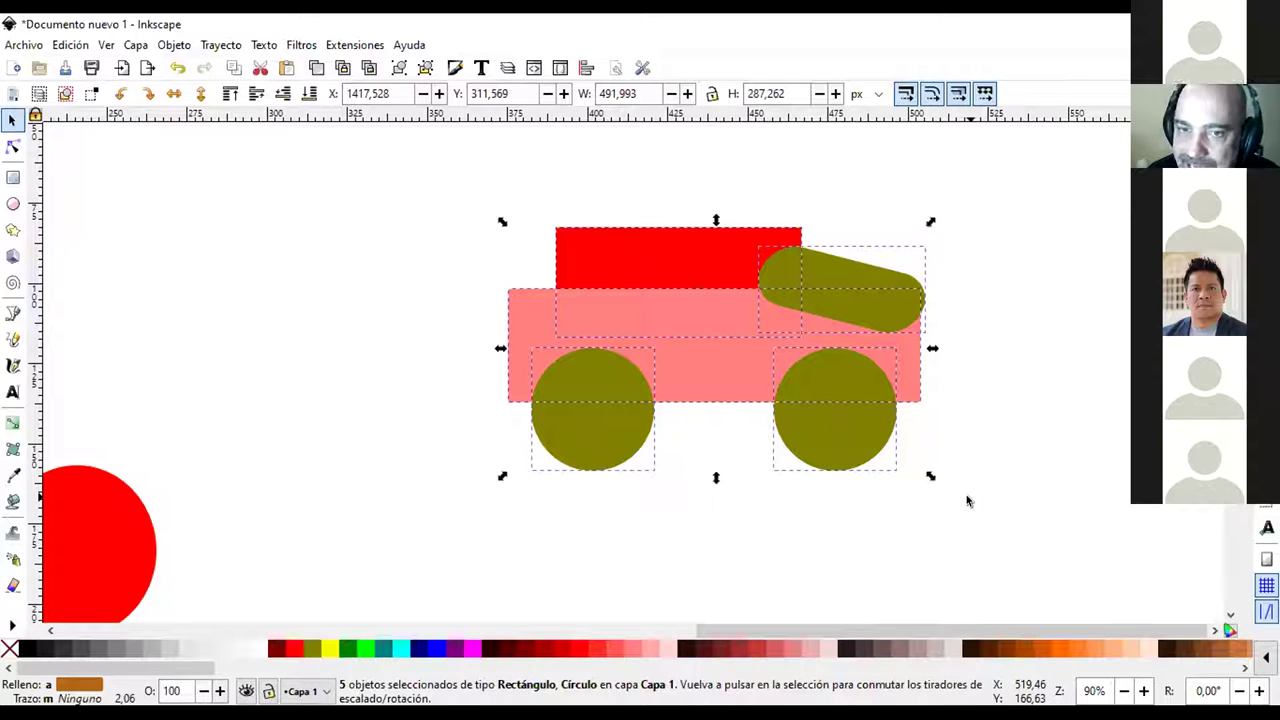
pyautogui.press('Escape')
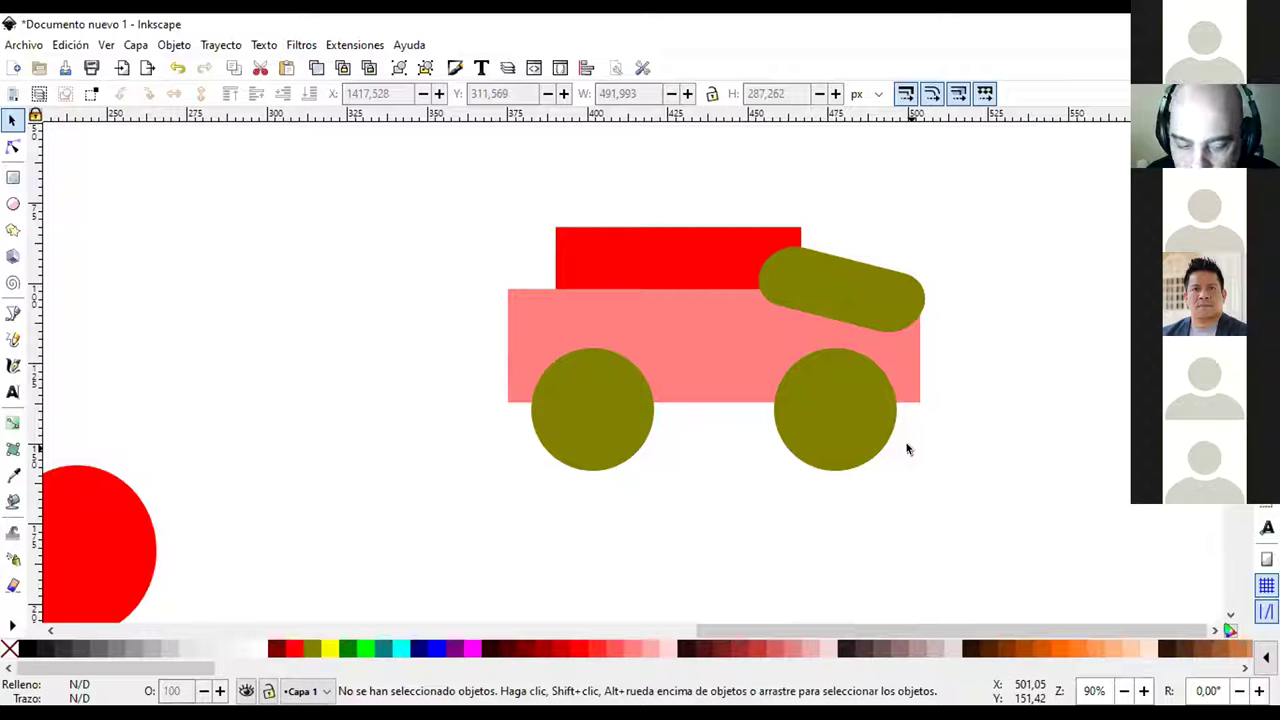
pyautogui.press('shift')
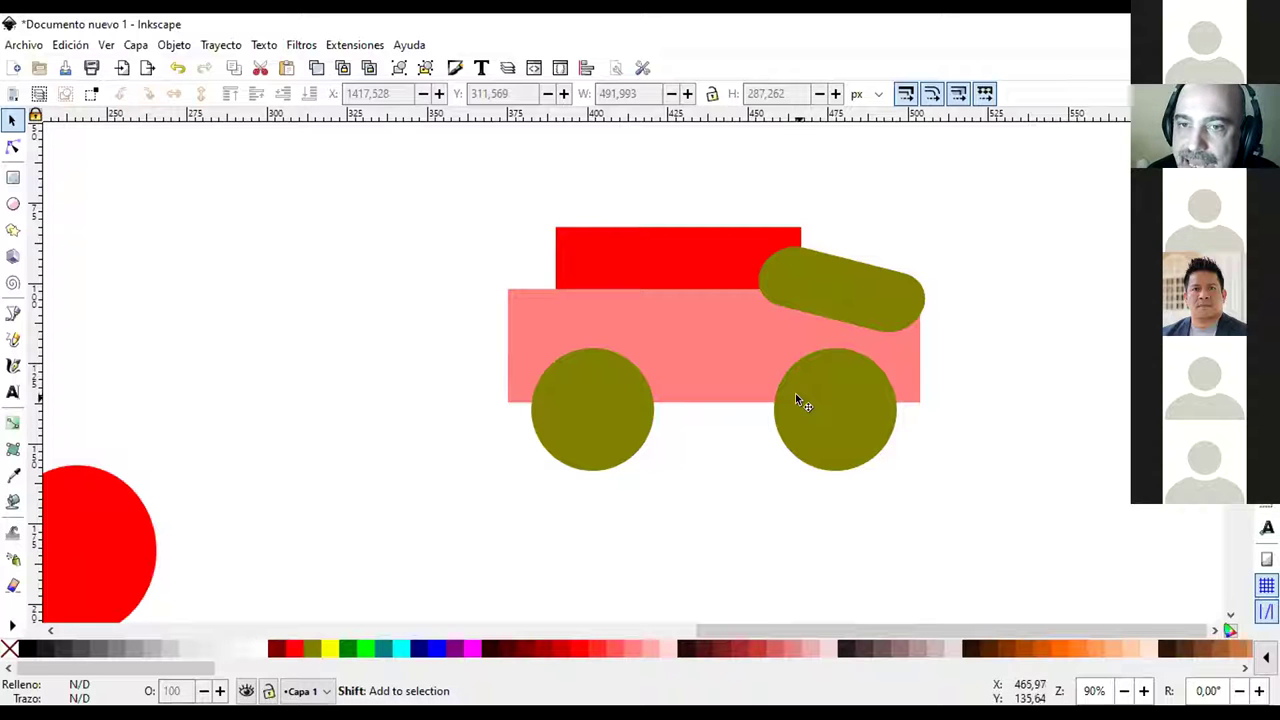
# Select both wheels, body, pill and cabin, and merge them into one 21-node red path
pyautogui.keyDown('shift'); pyautogui.click(866, 398); pyautogui.keyUp('shift')
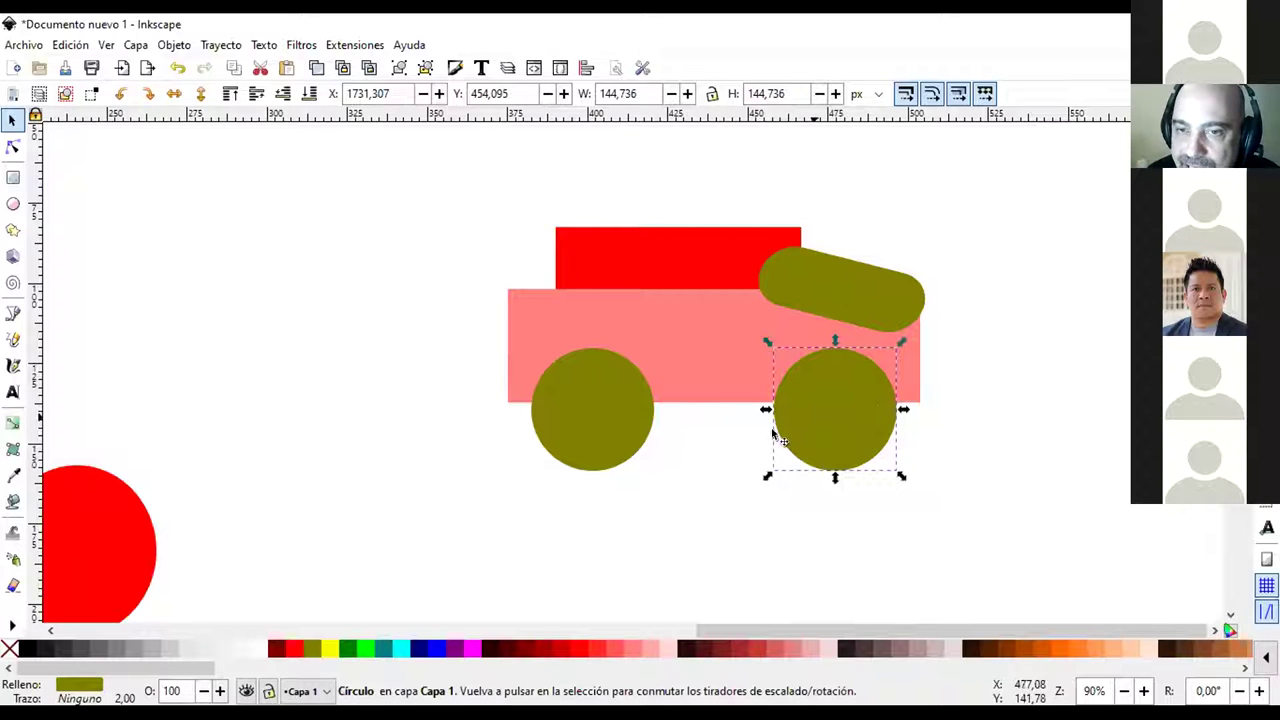
pyautogui.keyDown('shift'); pyautogui.click(575, 382); pyautogui.keyUp('shift')
pyautogui.keyDown('shift'); pyautogui.click(654, 317); pyautogui.keyUp('shift')
pyautogui.keyDown('shift'); pyautogui.click(806, 275); pyautogui.keyUp('shift')
pyautogui.keyDown('shift'); pyautogui.click(596, 253); pyautogui.keyUp('shift')
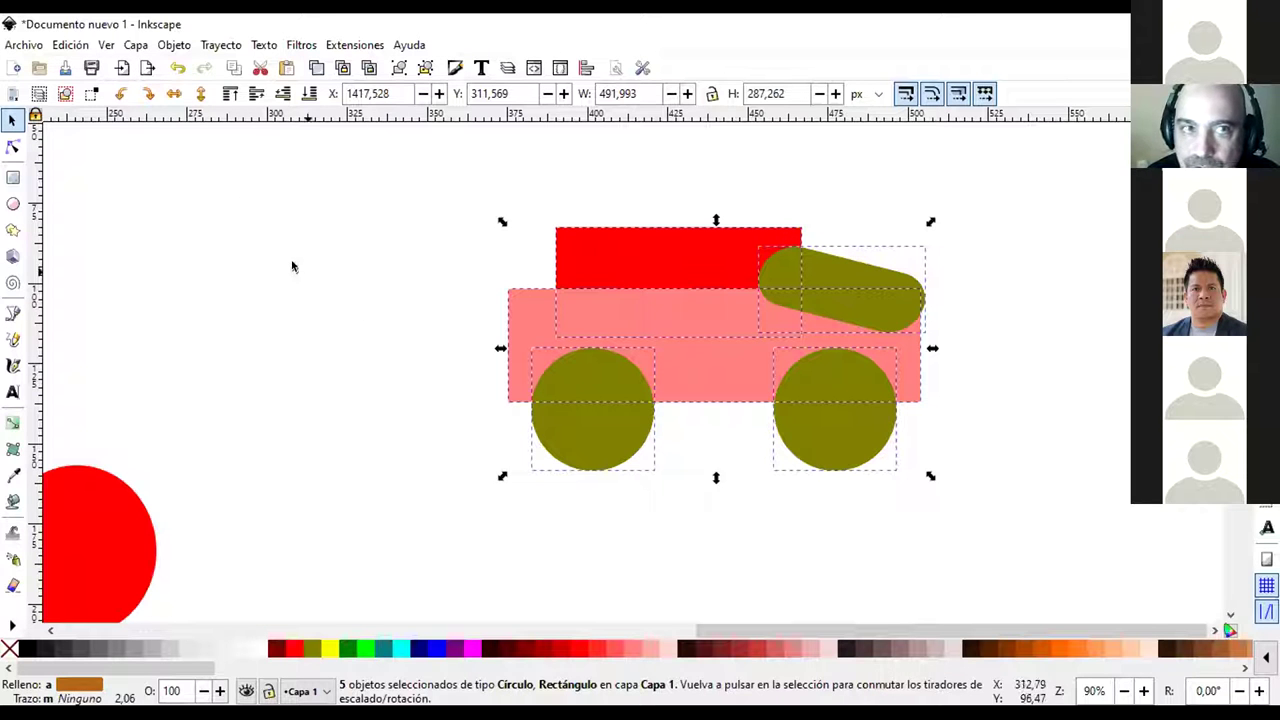
pyautogui.click(173, 45)
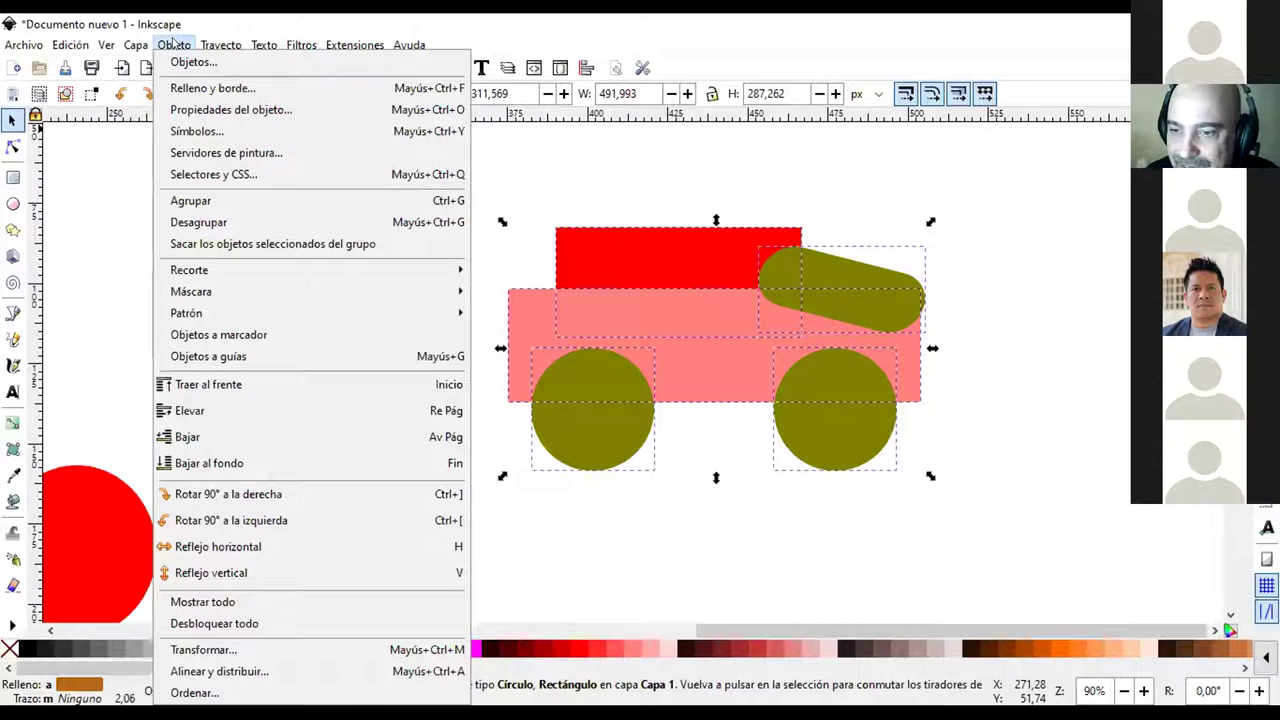
pyautogui.click(173, 45)
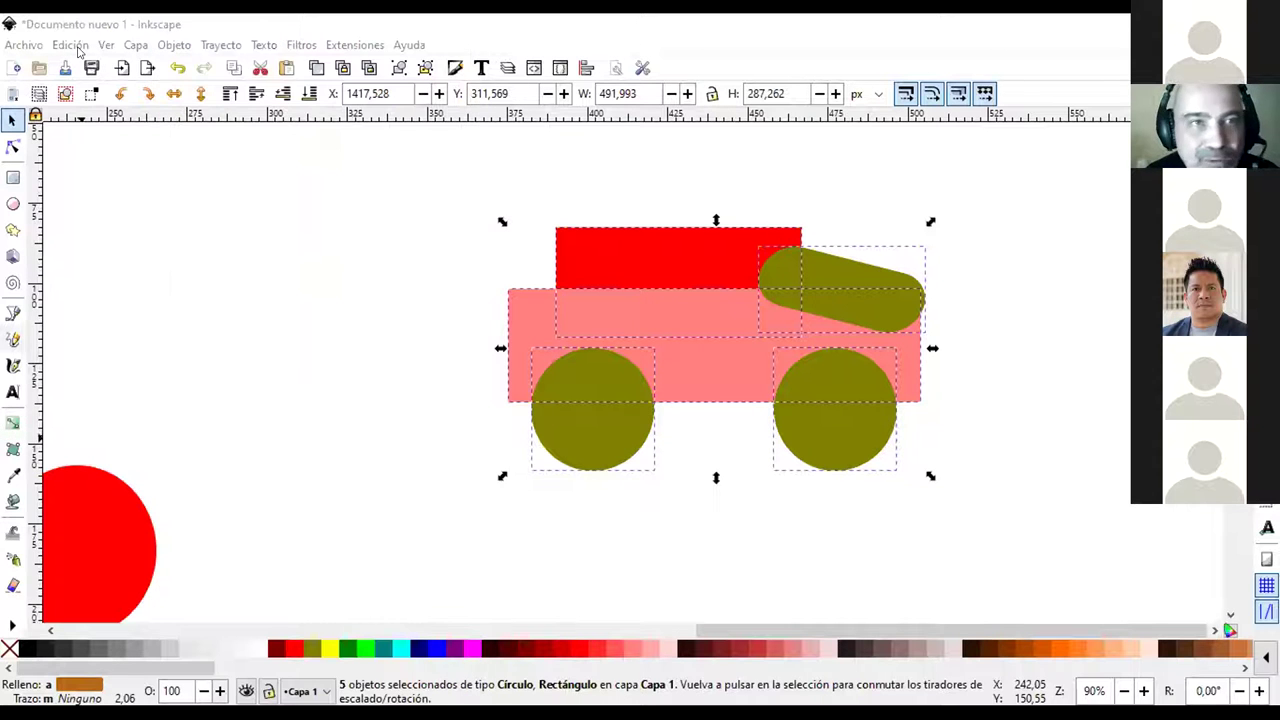
pyautogui.click(221, 45)
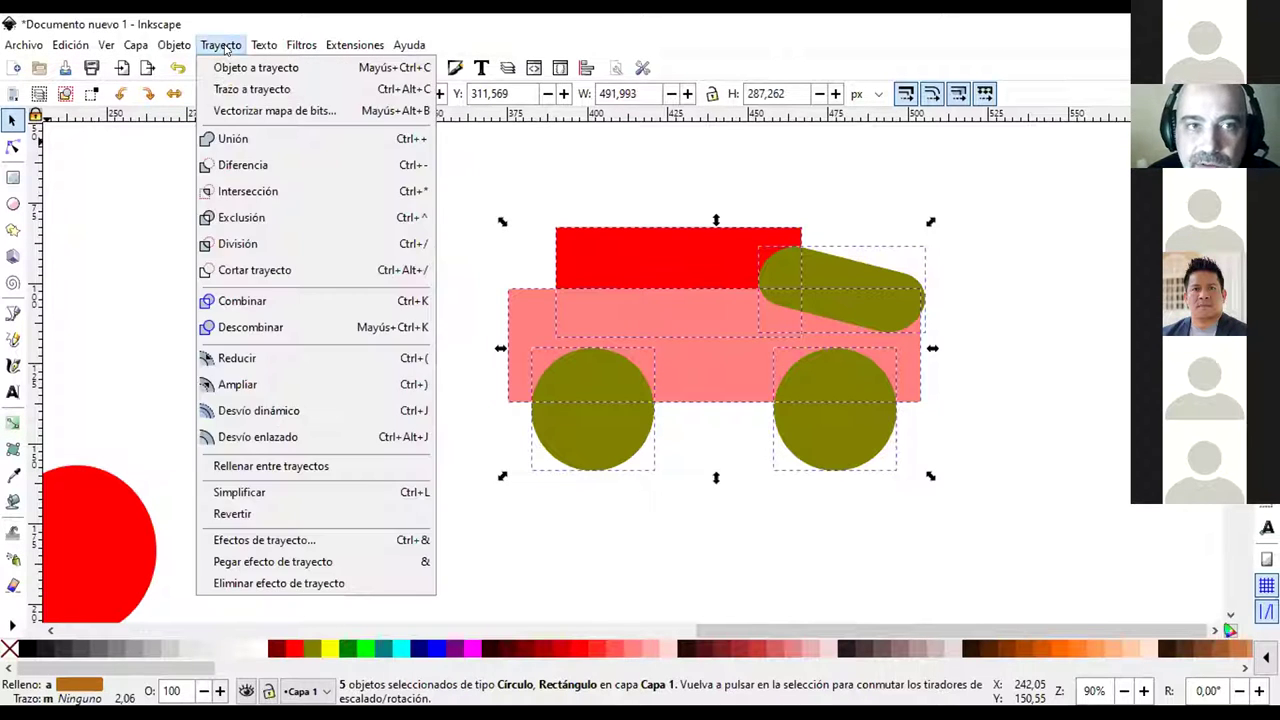
pyautogui.click(249, 142)
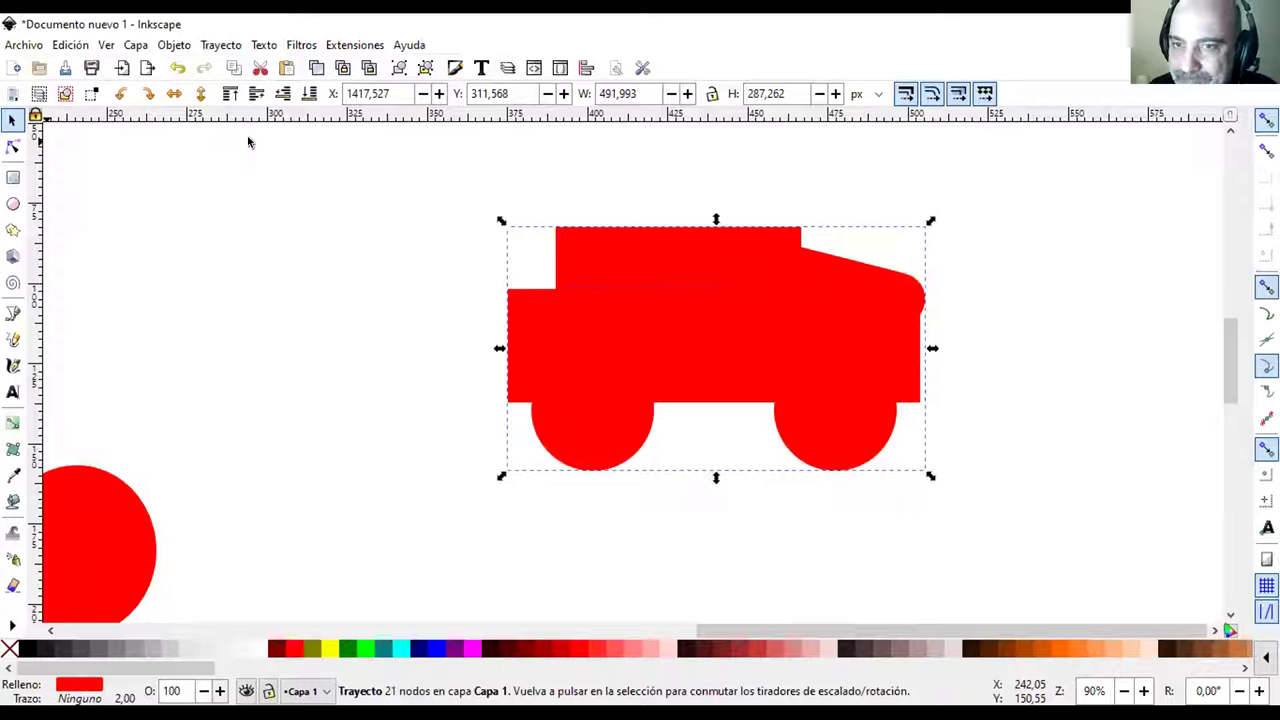
# Reselect the merged car and toggle its rotate handles, ending with nothing selected
pyautogui.click(727, 508)
pyautogui.click(600, 414)
pyautogui.click(655, 290)
pyautogui.click(846, 560)
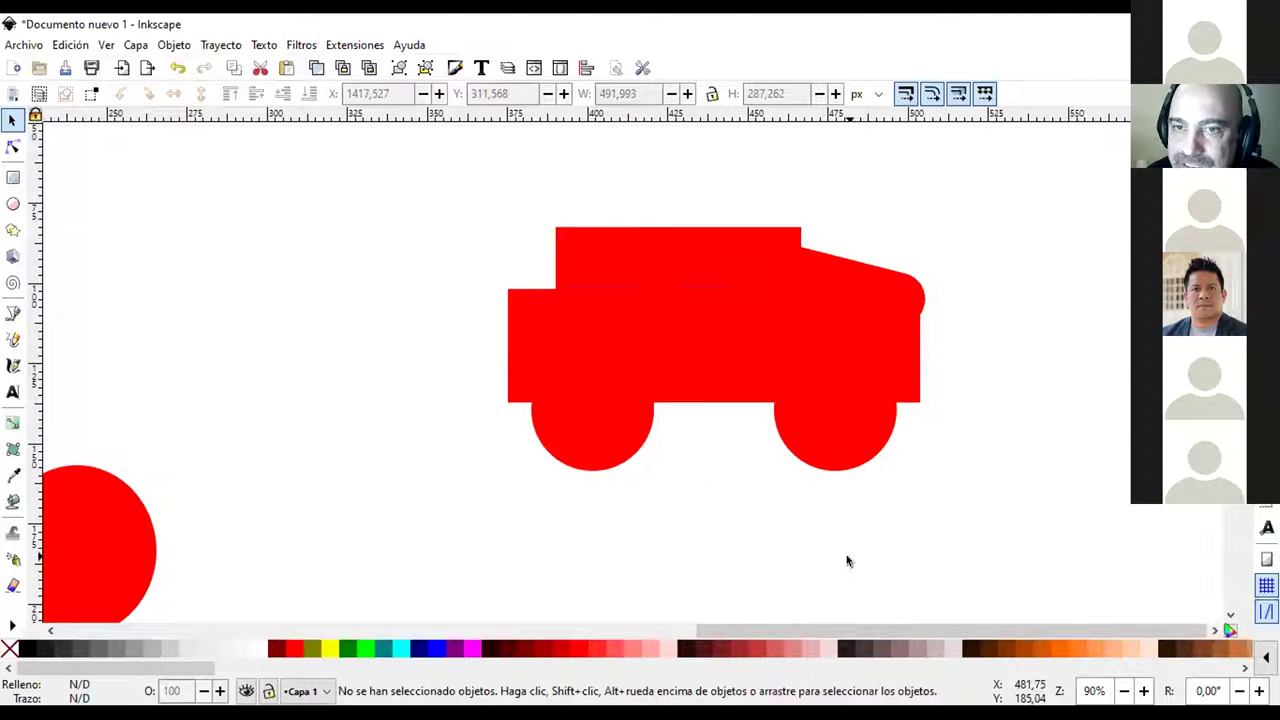
pyautogui.click(700, 400)
pyautogui.click(760, 343)
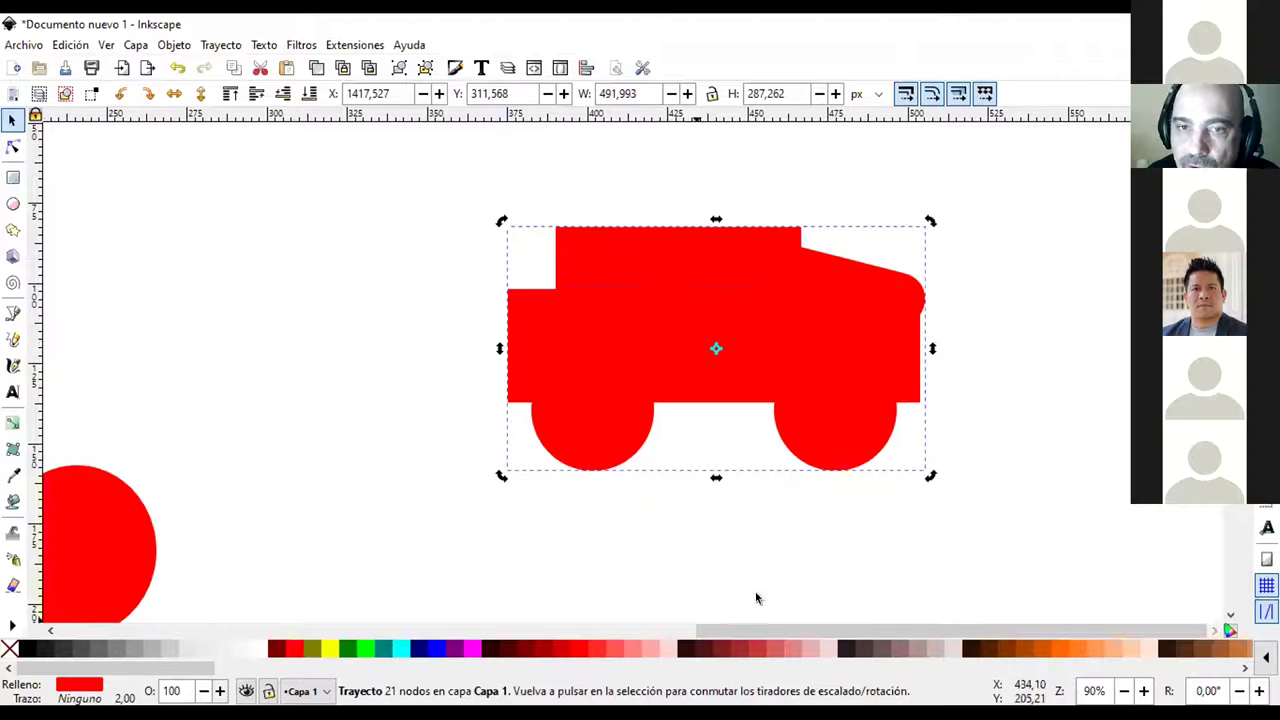
pyautogui.click(652, 511)
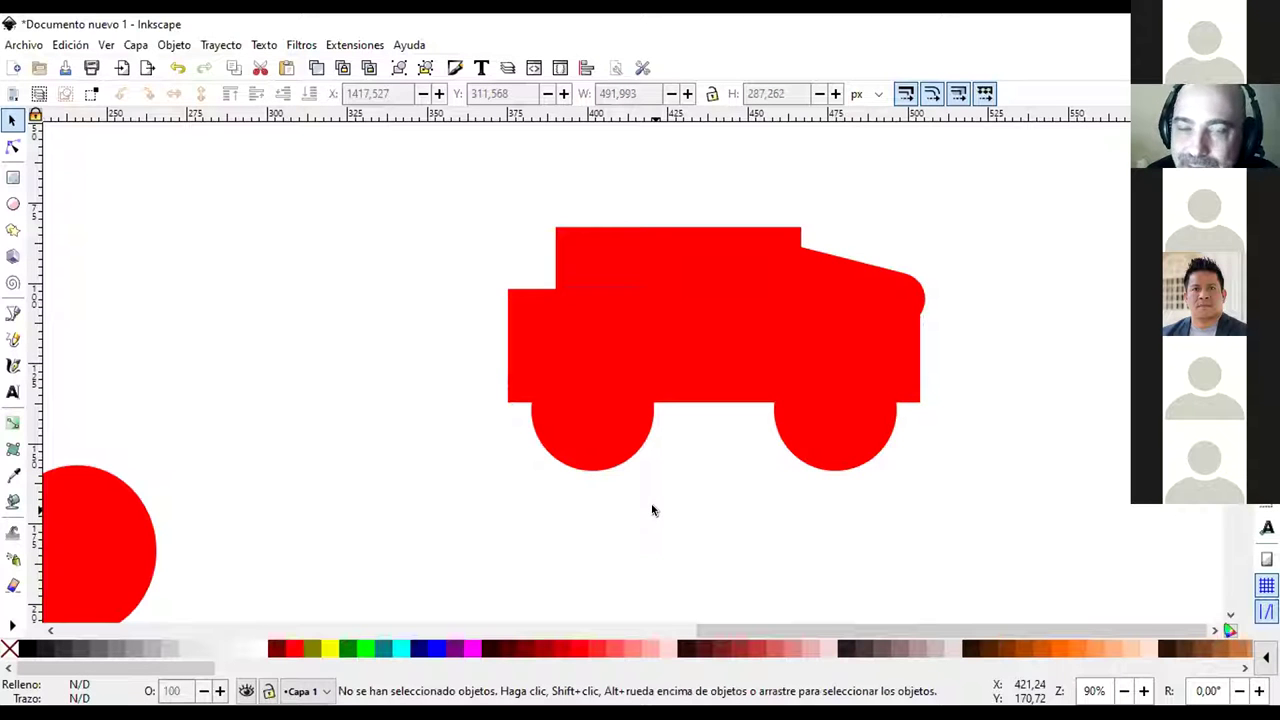
# Cut a rounded notch from the cab's top-left corner using a circle and Trayecto > Diferencia
pyautogui.click(14, 204)
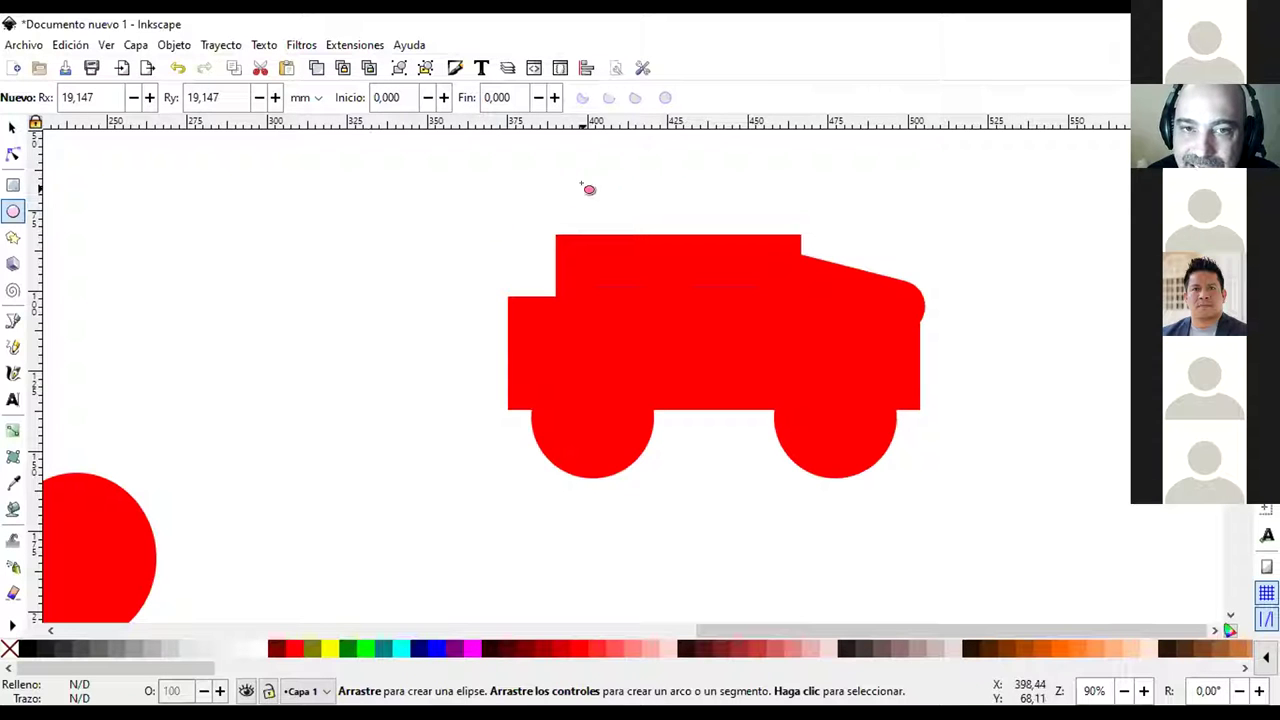
pyautogui.moveTo(497, 190); pyautogui.dragTo(591, 282)
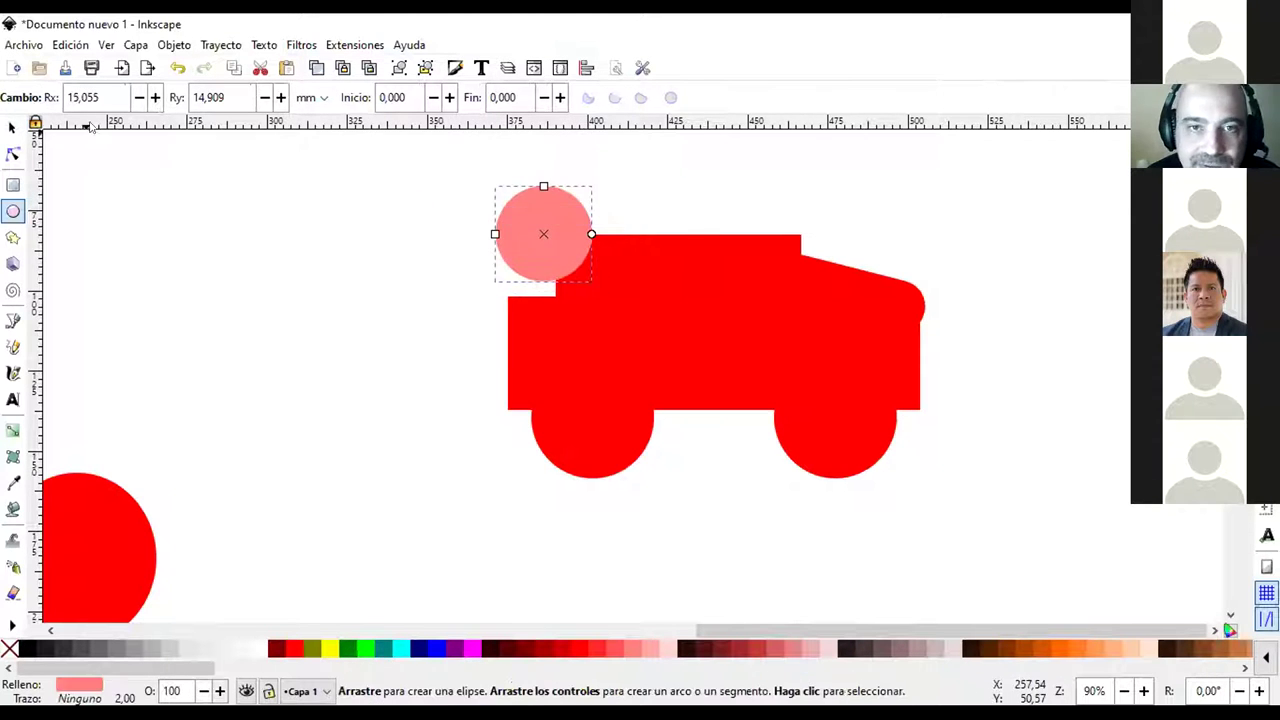
pyautogui.click(12, 127)
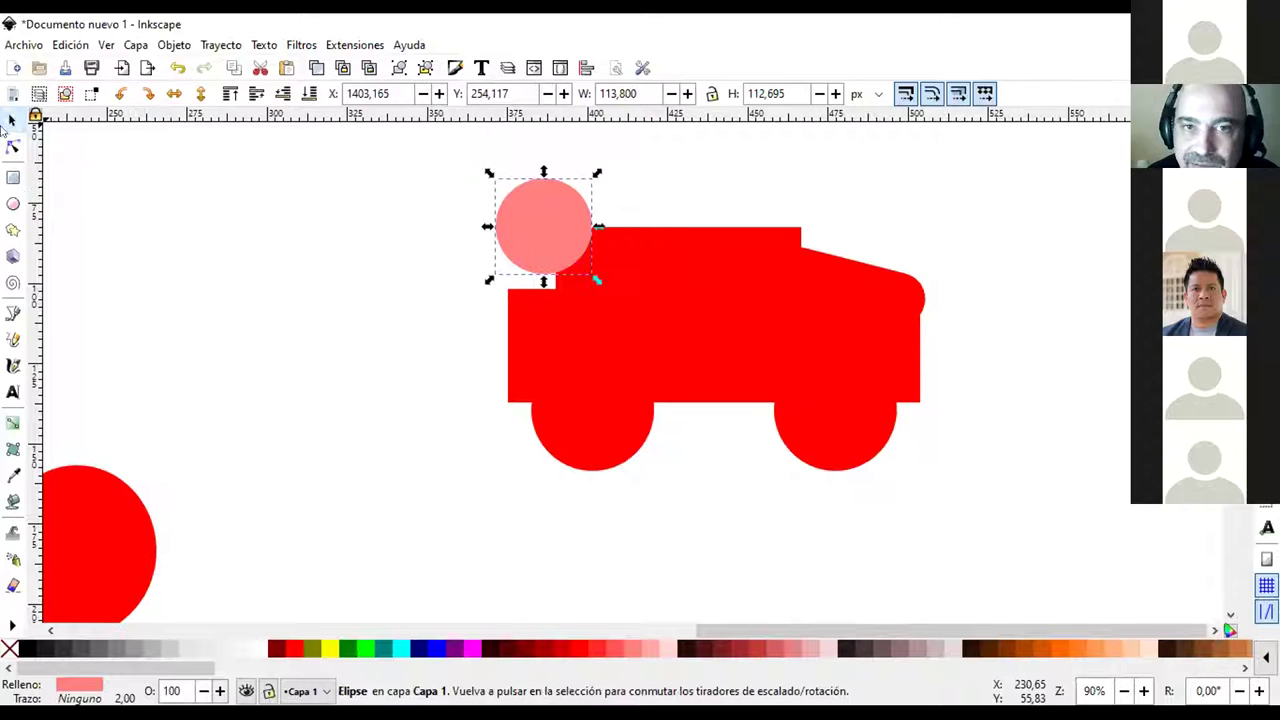
pyautogui.keyDown('shift'); pyautogui.click(757, 376); pyautogui.keyUp('shift')
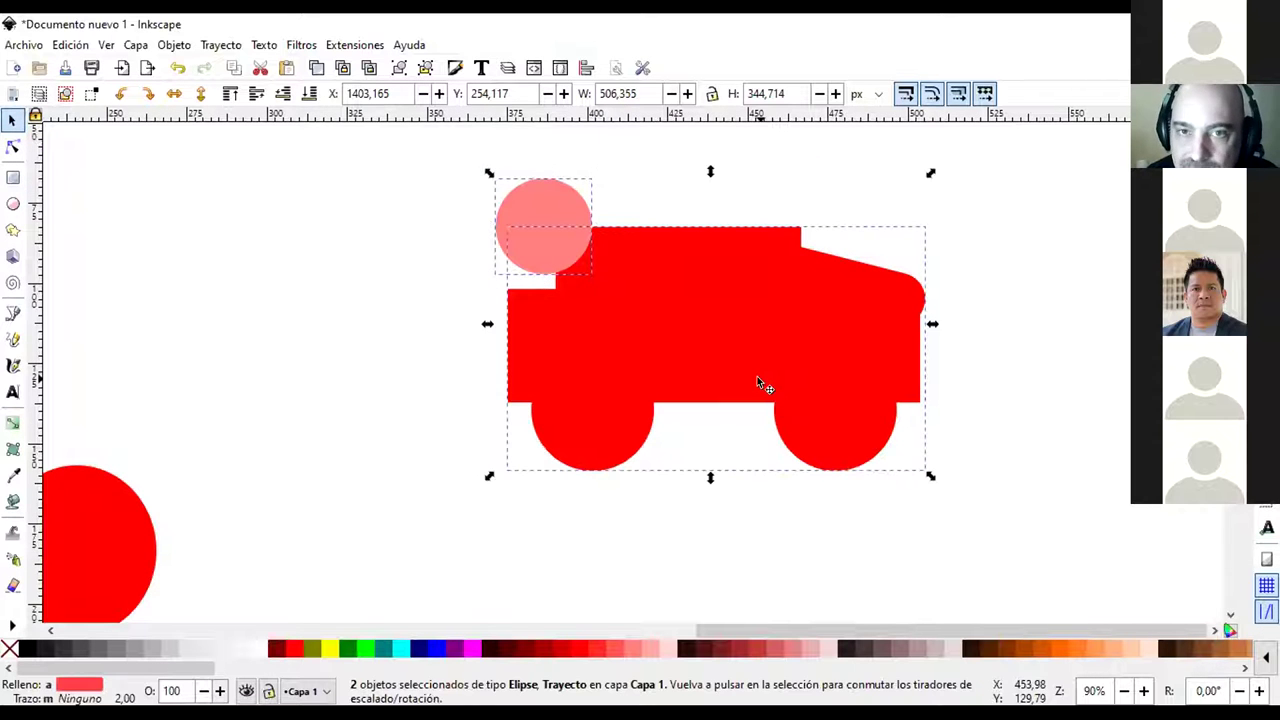
pyautogui.click(219, 45)
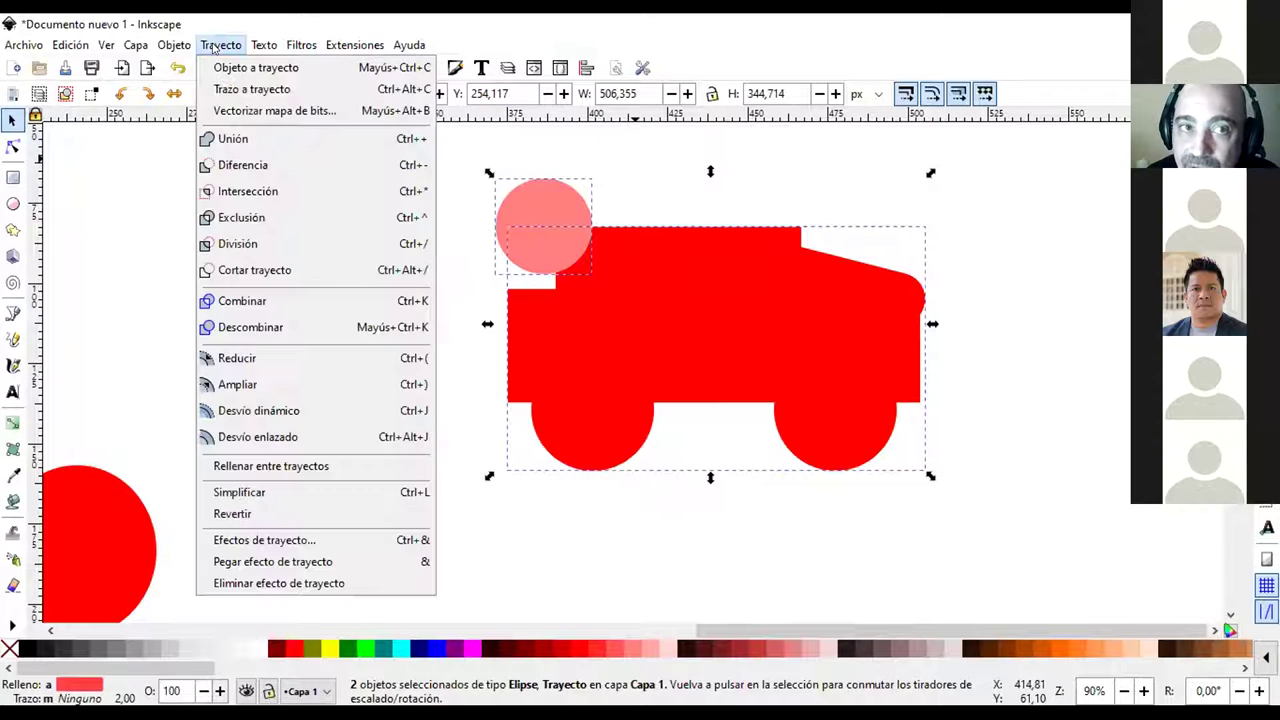
pyautogui.click(229, 164)
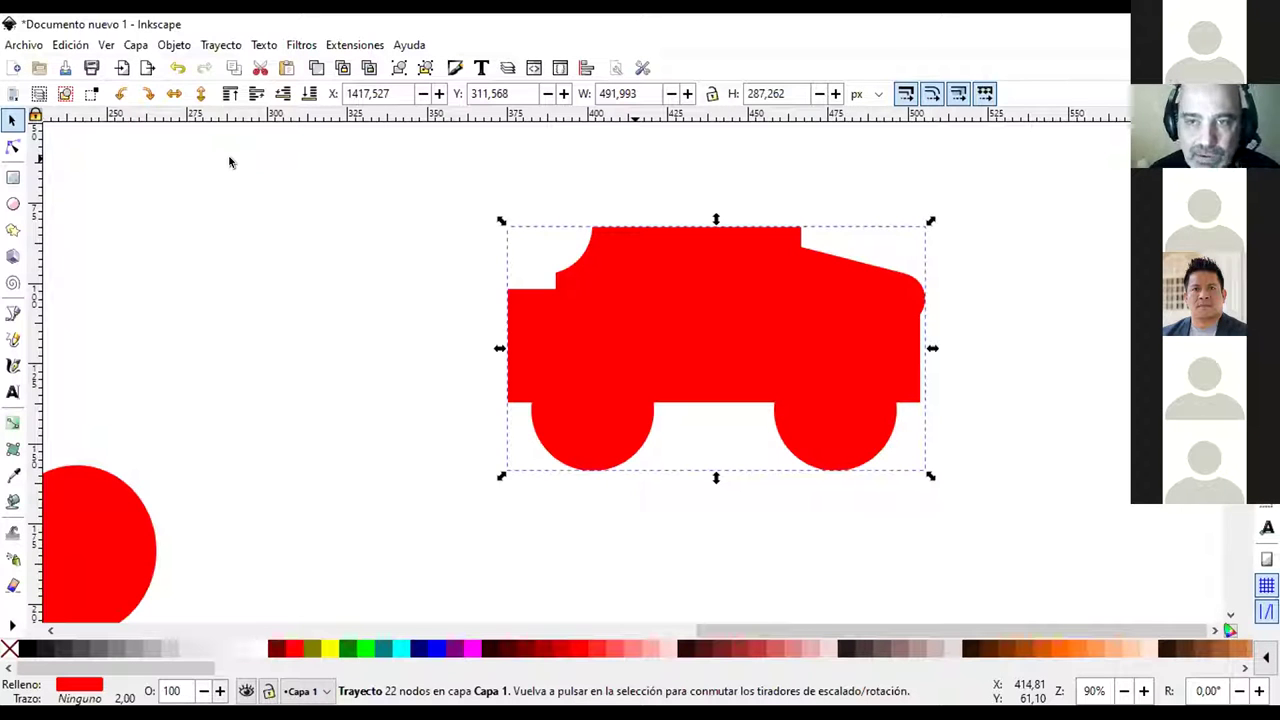
pyautogui.click(409, 299)
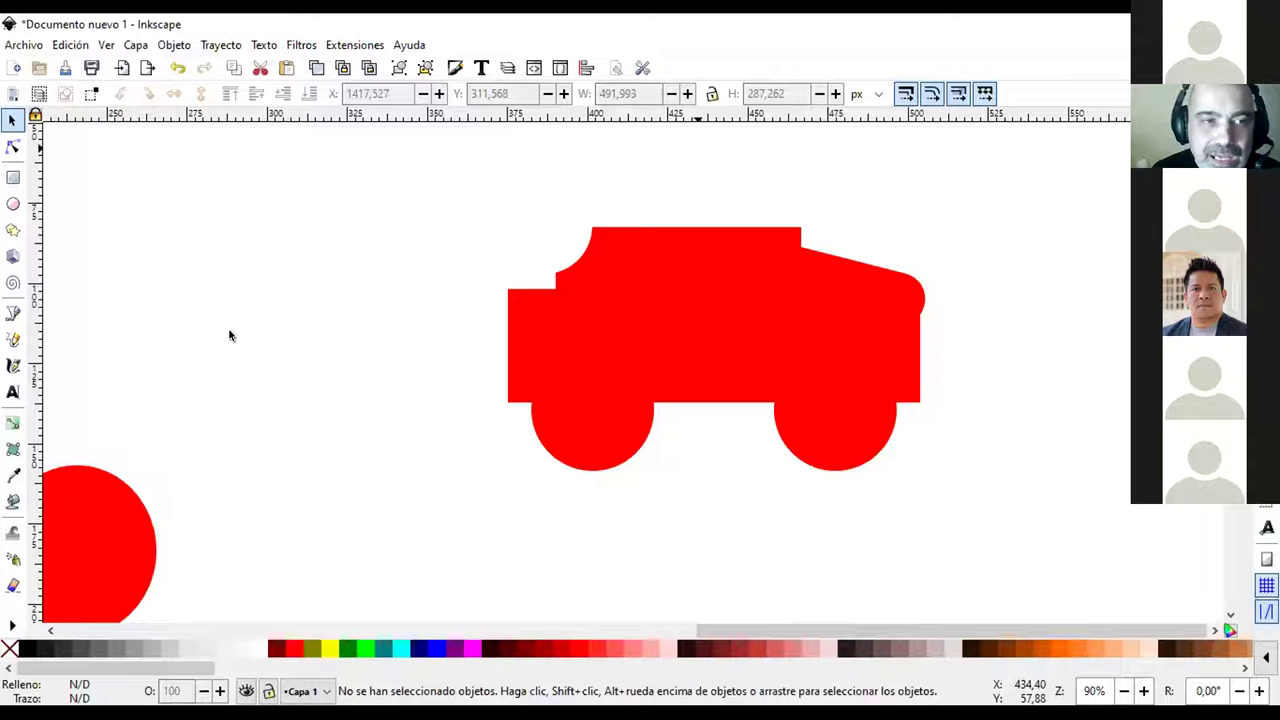
# With the Bézier pen tool, start a trial outline left of the truck up its left edge
pyautogui.click(12, 316)
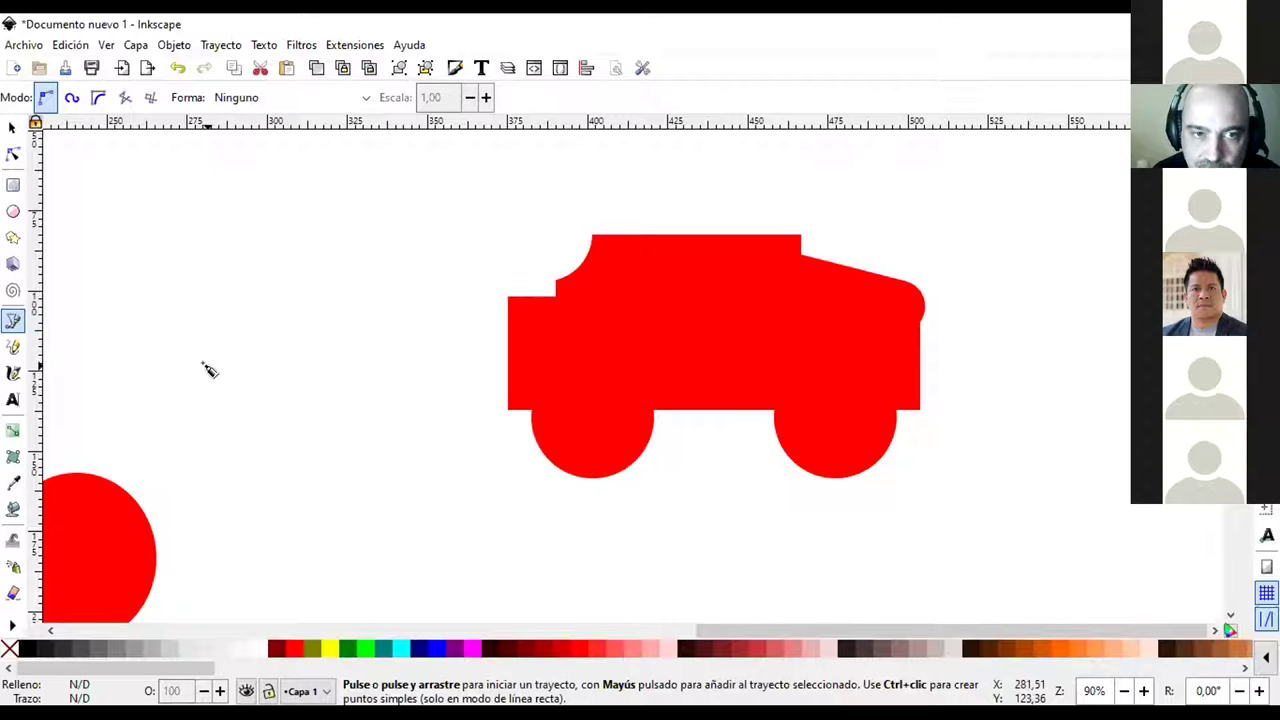
pyautogui.click(205, 434)
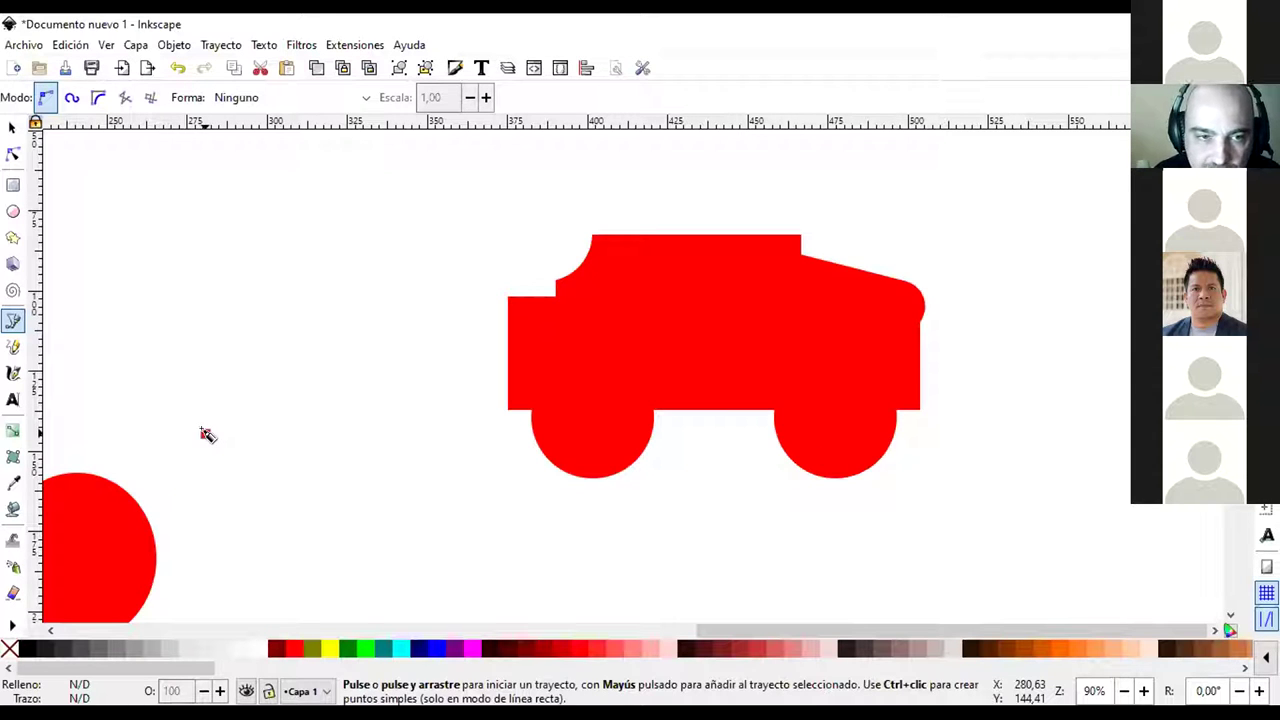
pyautogui.click(207, 434)
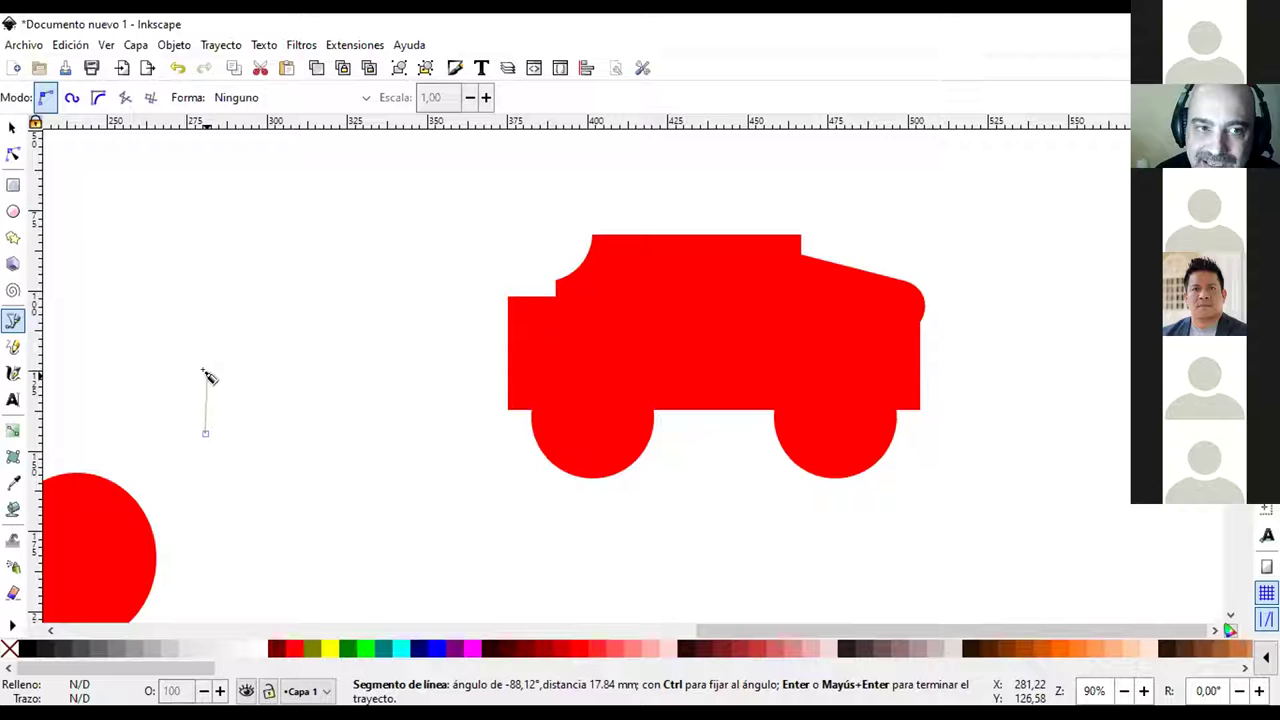
pyautogui.click(206, 376)
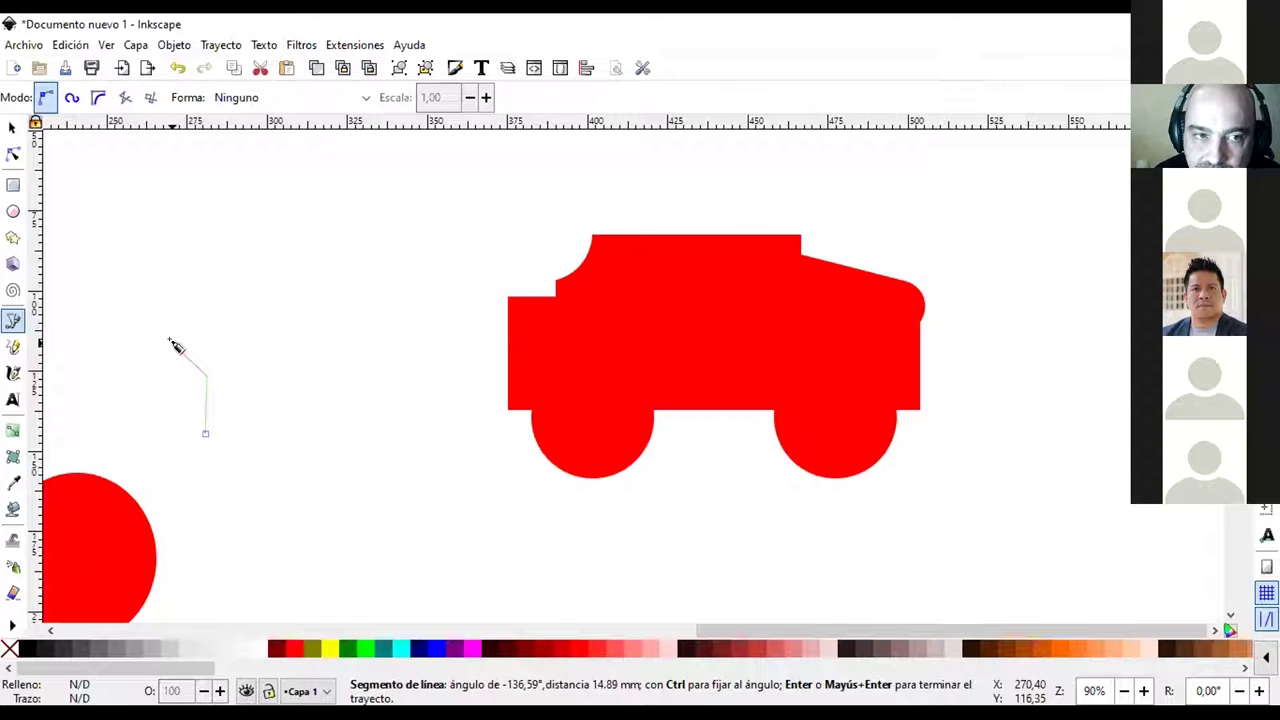
pyautogui.click(171, 345)
pyautogui.click(172, 298)
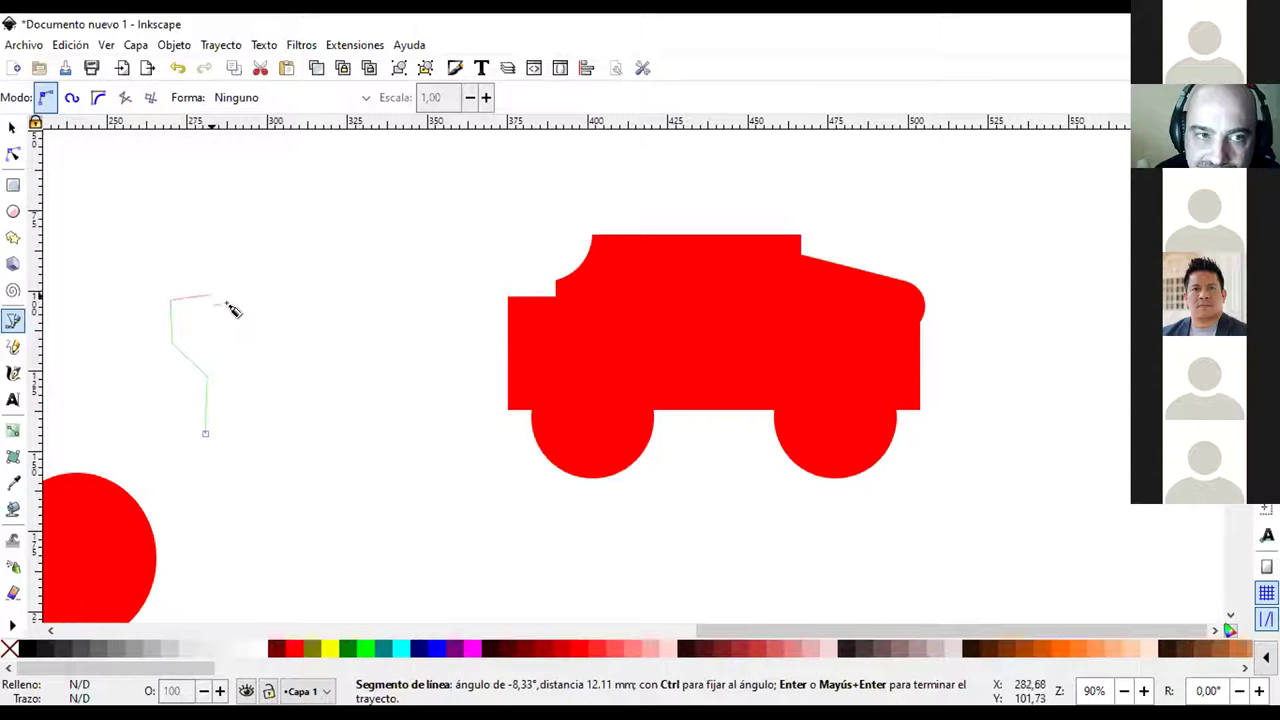
pyautogui.click(203, 332)
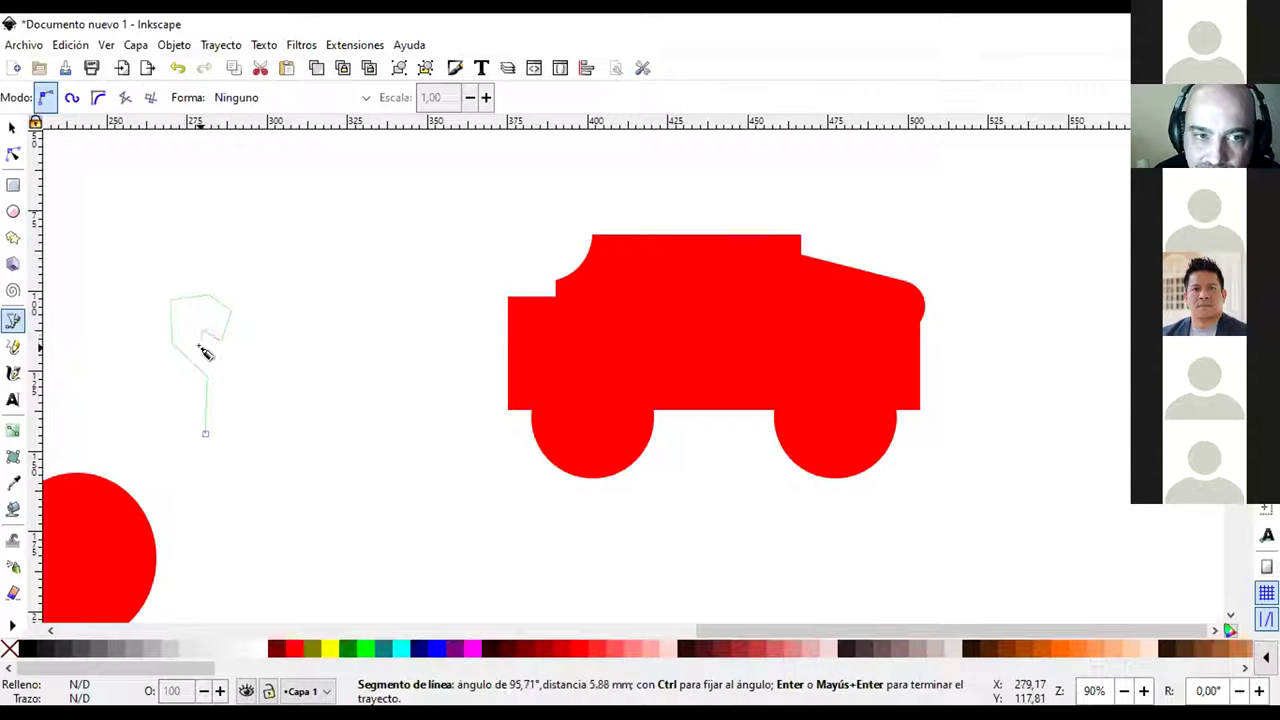
# Finish the trial outline with curved and corner nodes, close it, and delete it
pyautogui.moveTo(242, 362); pyautogui.dragTo(241, 380)
pyautogui.click(248, 281)
pyautogui.click(323, 286)
pyautogui.click(316, 340)
pyautogui.click(350, 395)
pyautogui.click(280, 455)
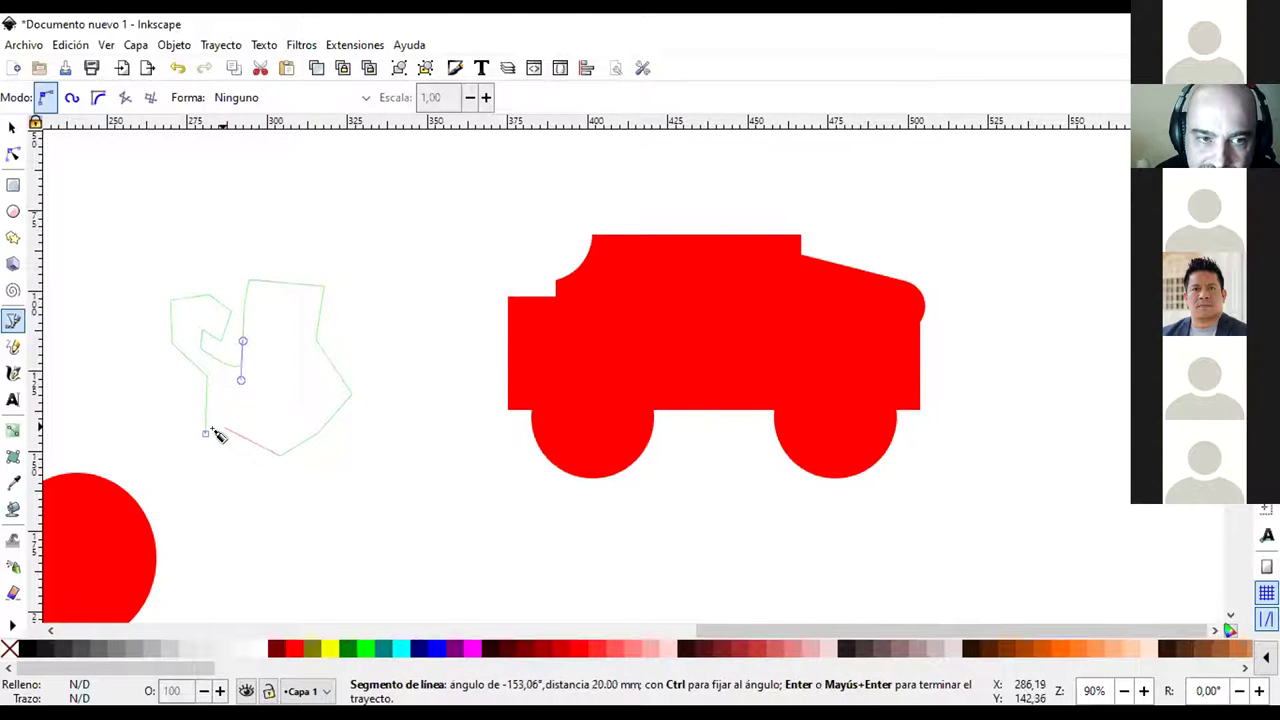
pyautogui.click(205, 433)
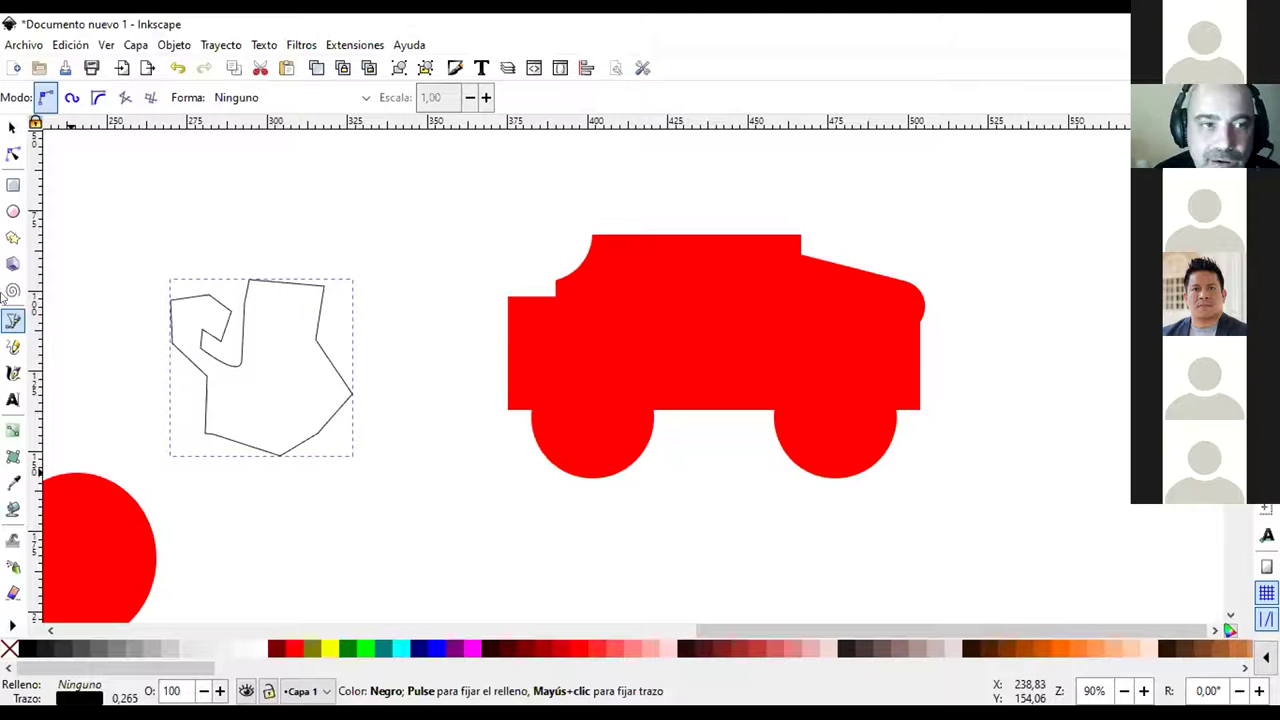
pyautogui.press('Delete')
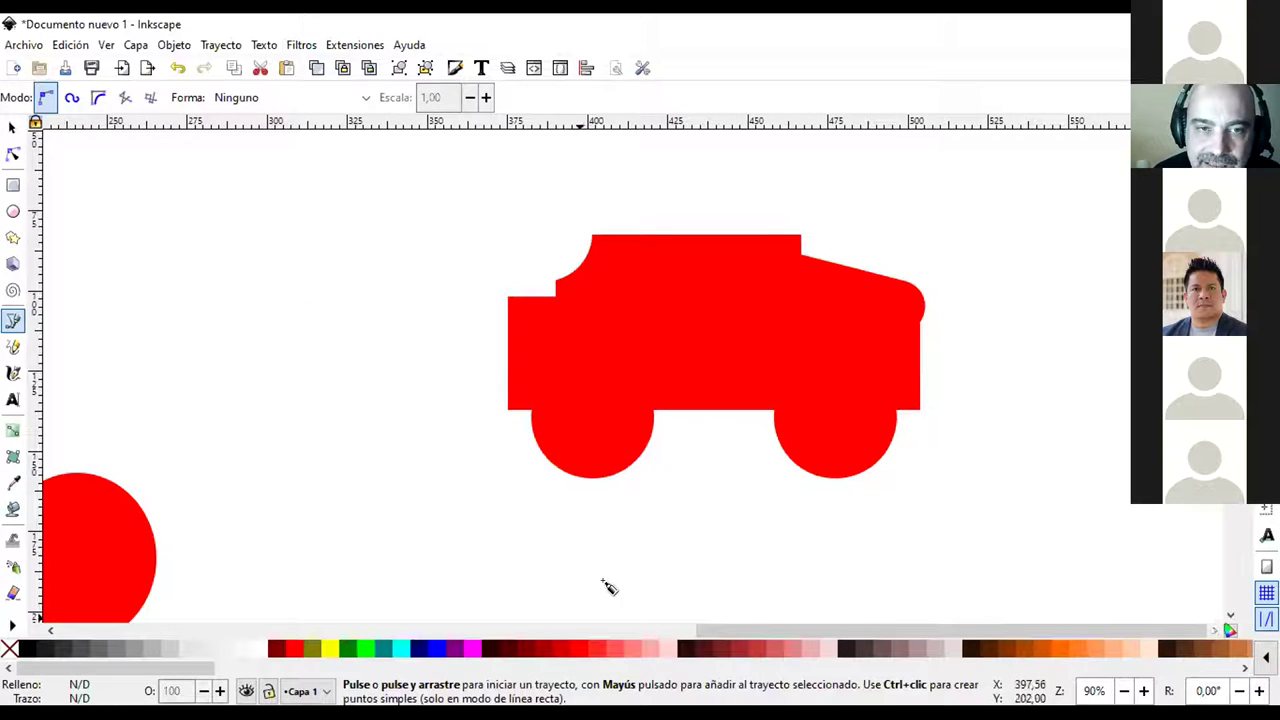
pyautogui.click(240, 418)
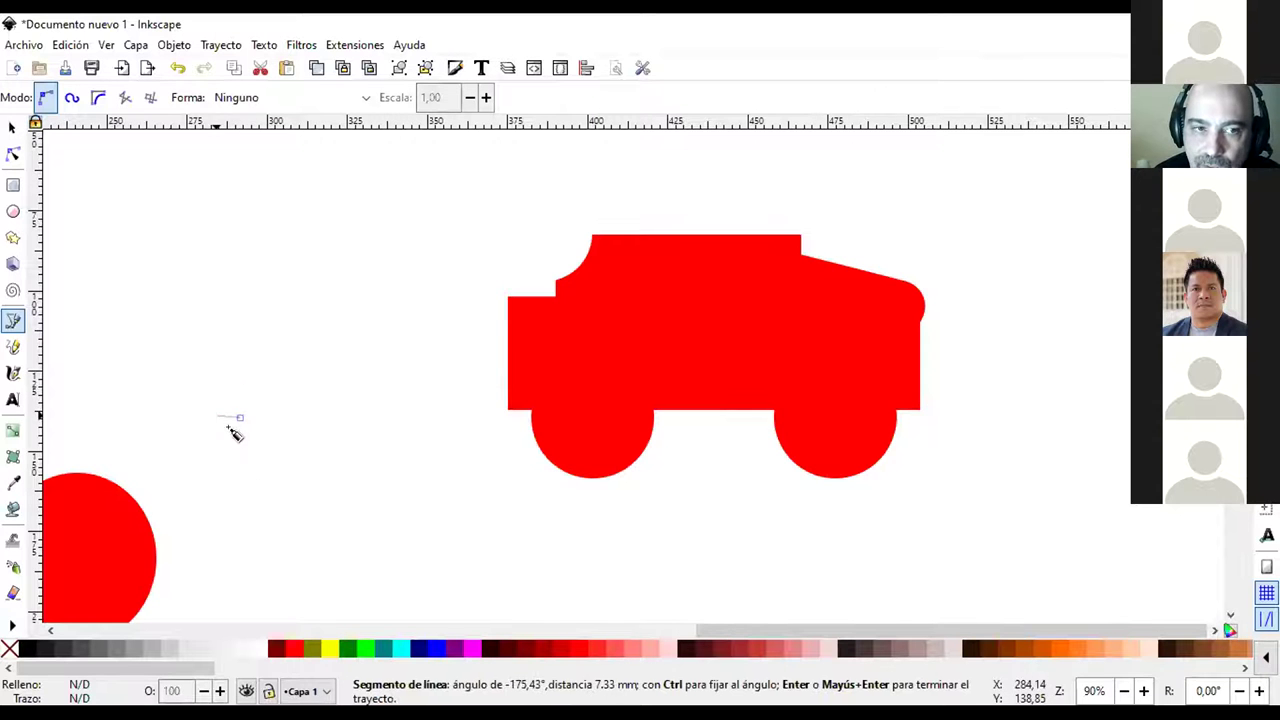
pyautogui.click(239, 372)
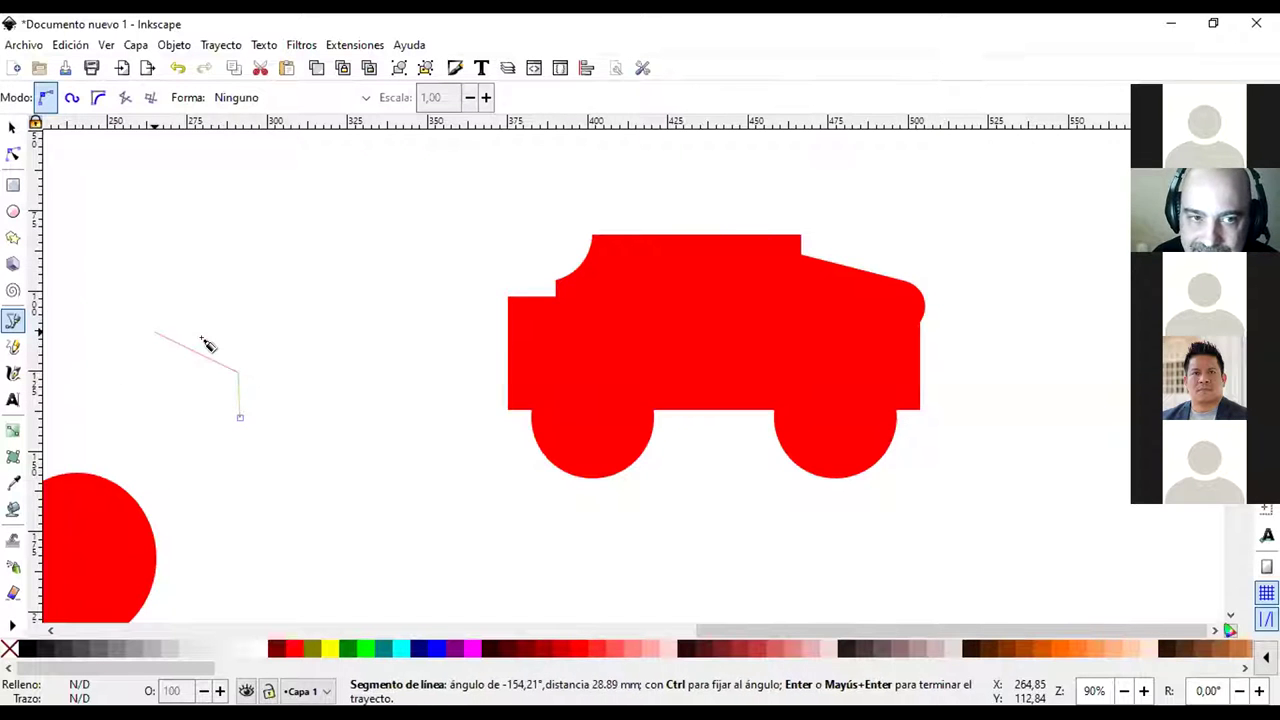
pyautogui.click(207, 341)
pyautogui.click(205, 285)
pyautogui.click(253, 240)
pyautogui.click(379, 240)
pyautogui.click(409, 290)
pyautogui.click(409, 336)
pyautogui.click(388, 372)
pyautogui.click(363, 404)
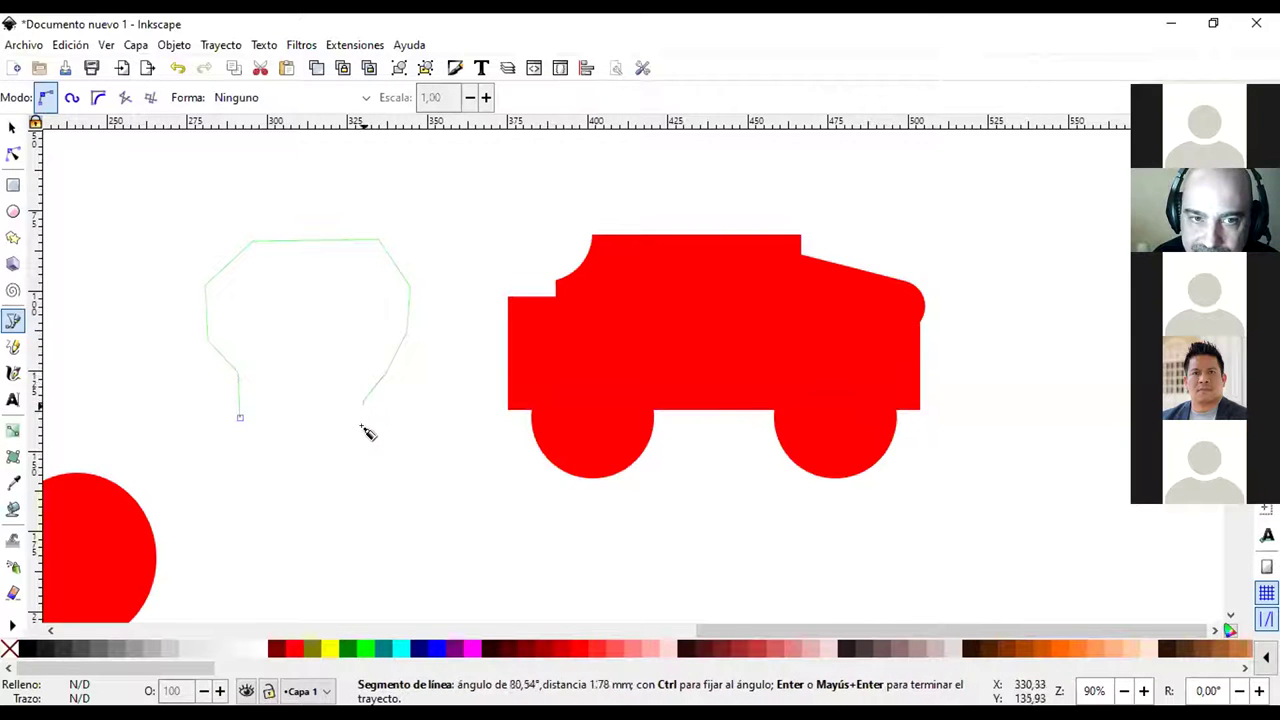
pyautogui.click(361, 428)
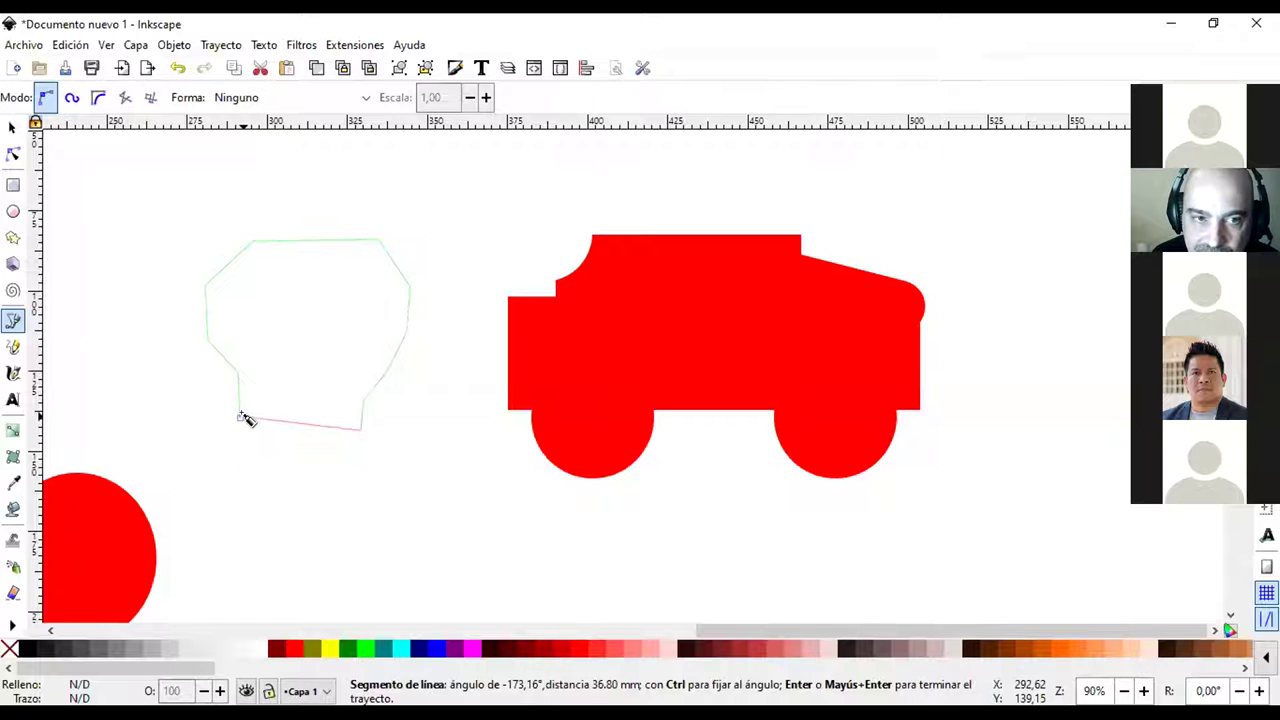
pyautogui.click(240, 417)
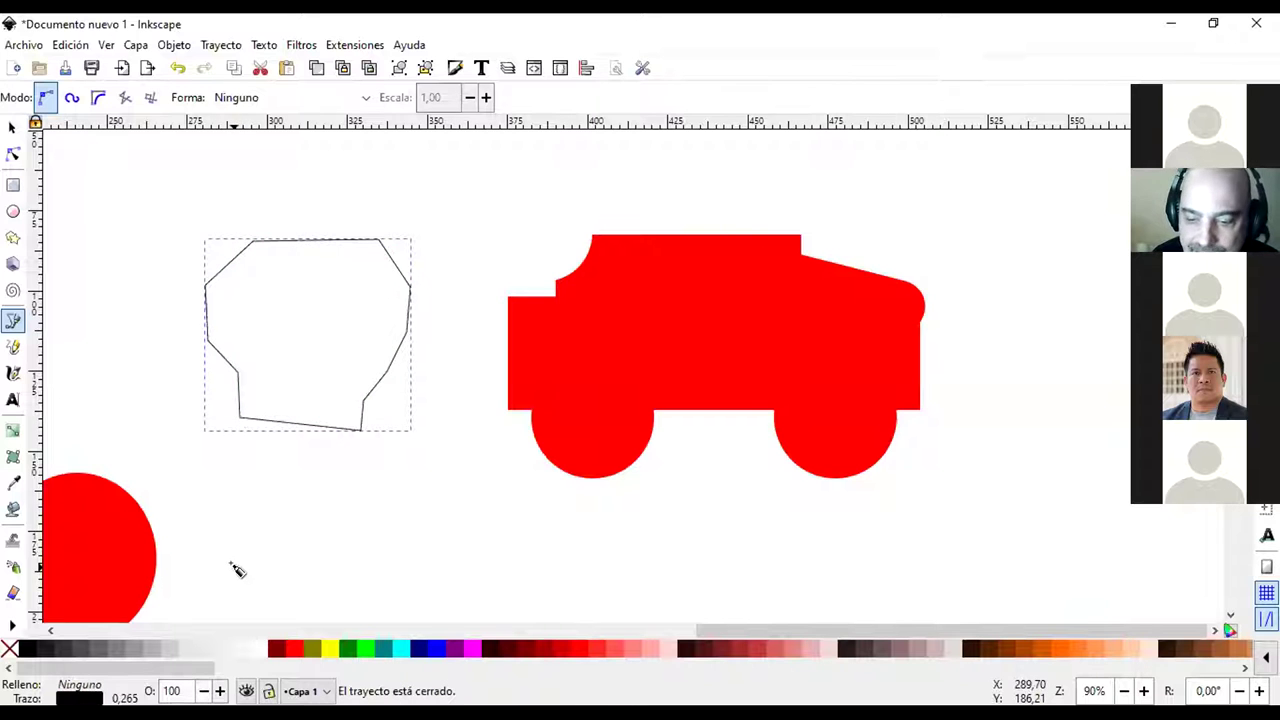
pyautogui.hotkey('ctrl', 'z')
pyautogui.click(274, 403)
pyautogui.click(277, 341)
pyautogui.click(248, 321)
pyautogui.click(244, 283)
pyautogui.click(278, 250)
pyautogui.click(327, 253)
pyautogui.click(346, 280)
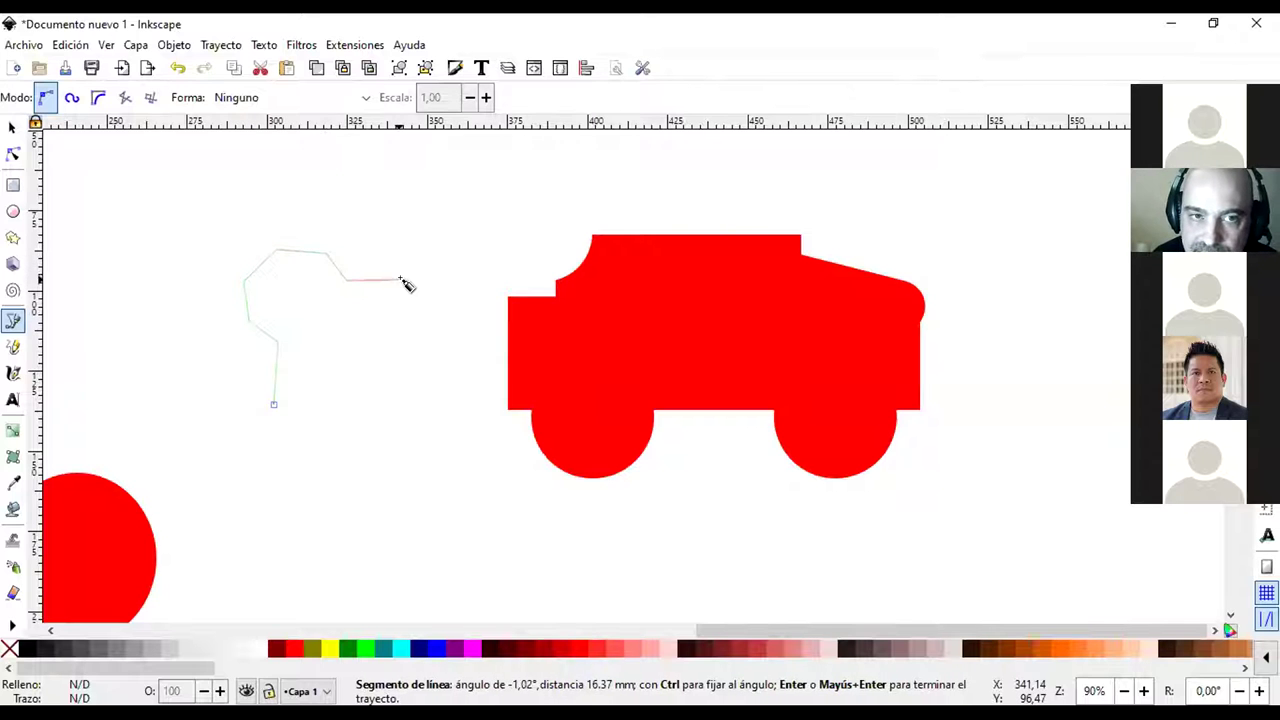
pyautogui.click(406, 283)
pyautogui.click(388, 346)
pyautogui.click(409, 388)
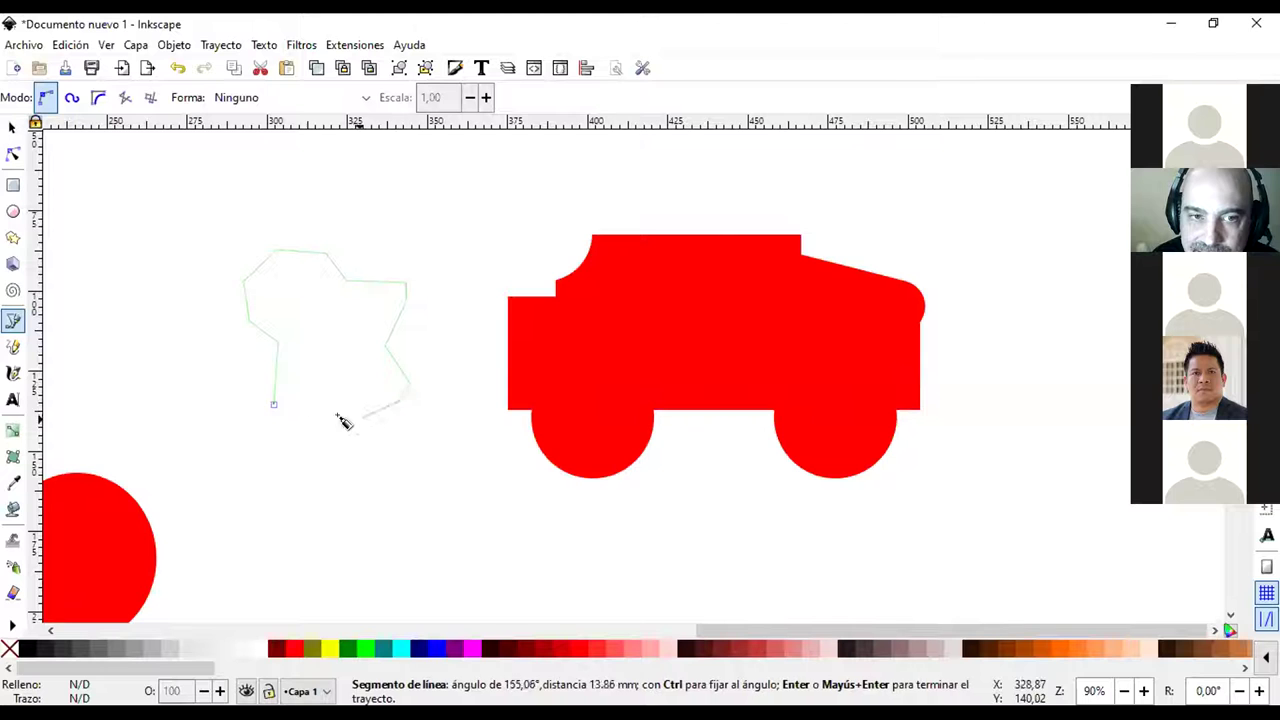
pyautogui.click(275, 404)
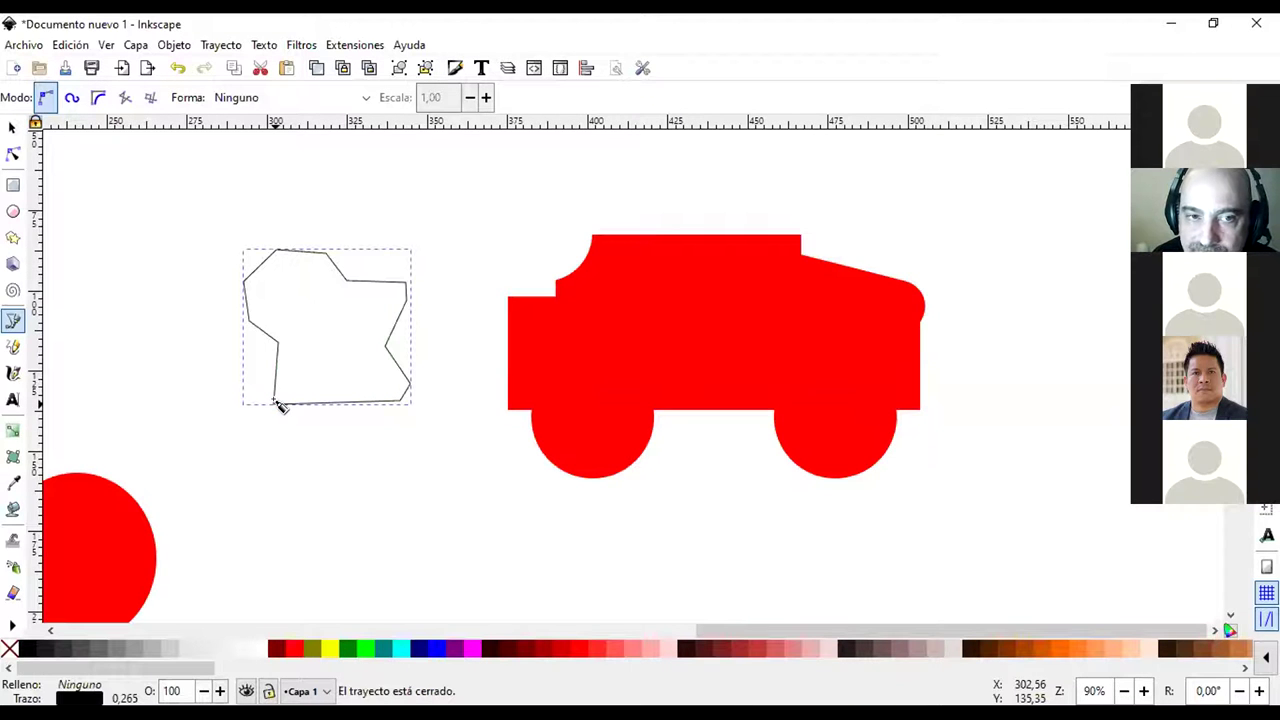
pyautogui.click(294, 648)
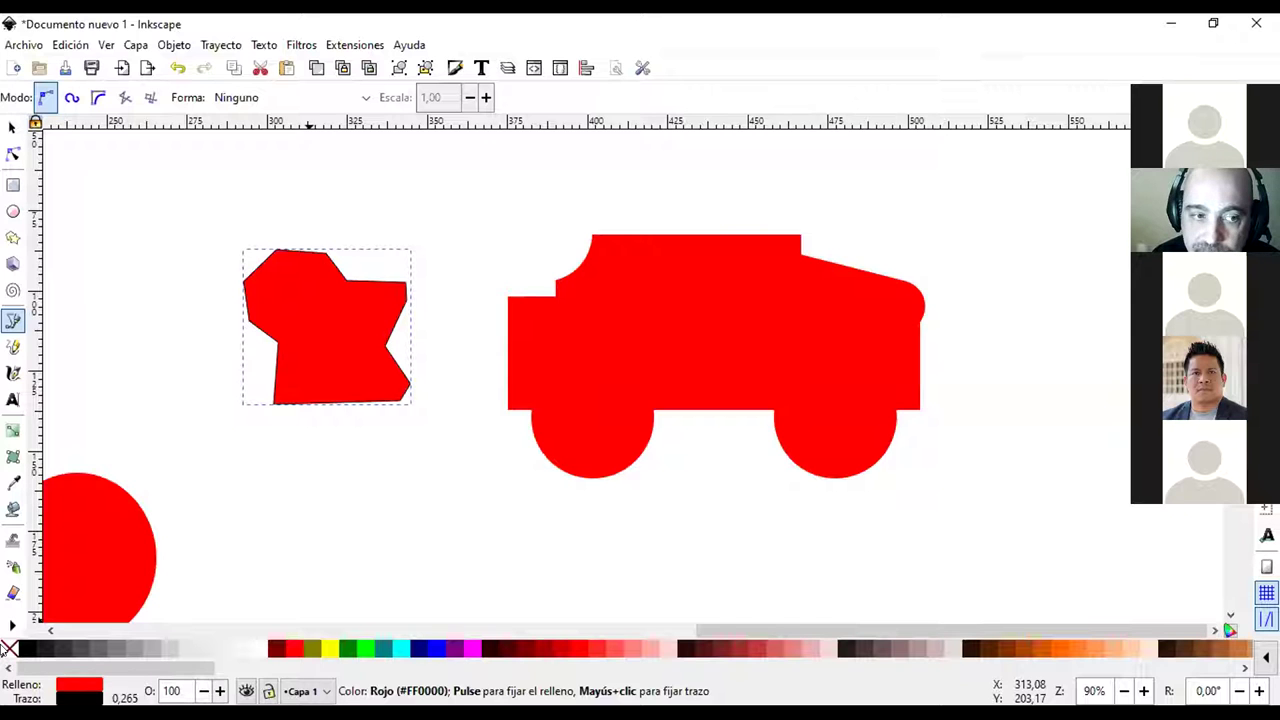
pyautogui.click(8, 648)
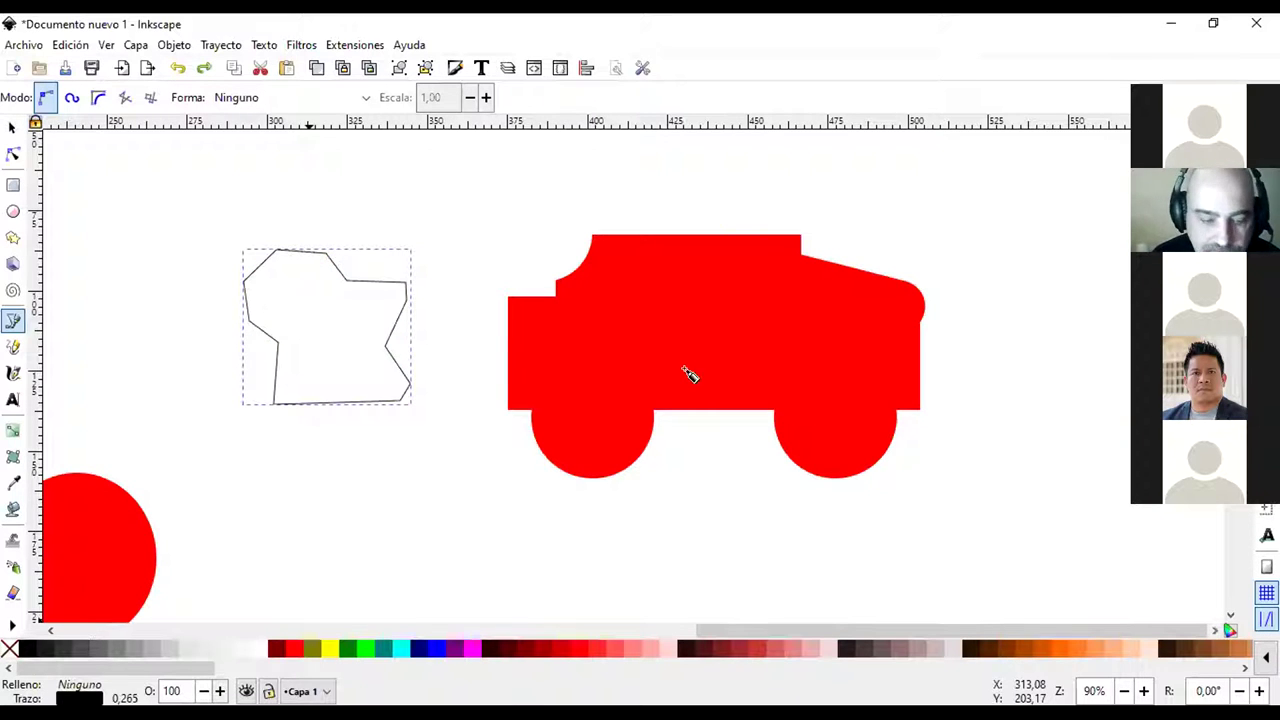
pyautogui.press('Delete')
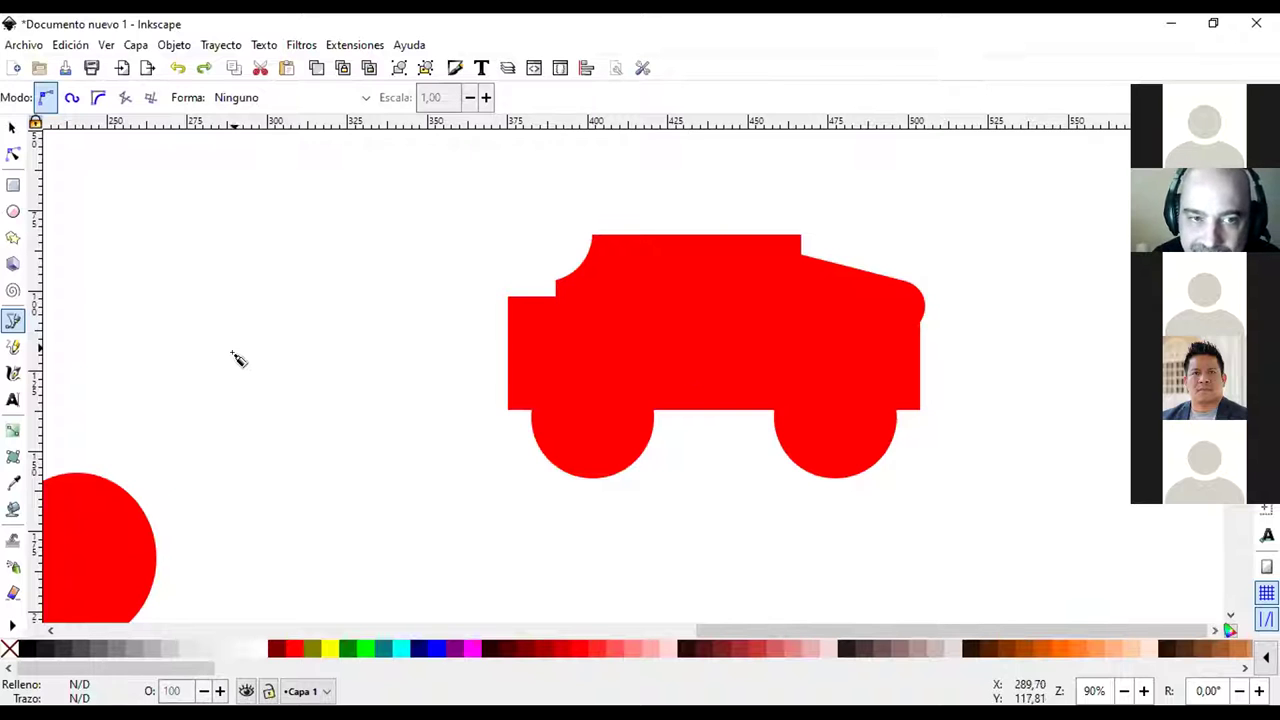
# Draw an irregular outline left of the truck across its top and down its right side
pyautogui.click(249, 430)
pyautogui.click(247, 355)
pyautogui.click(228, 328)
pyautogui.click(257, 296)
pyautogui.click(328, 296)
pyautogui.click(394, 321)
pyautogui.click(408, 378)
# Finish the open outline, fill it red, then select and delete the red polygon
pyautogui.click(401, 424)
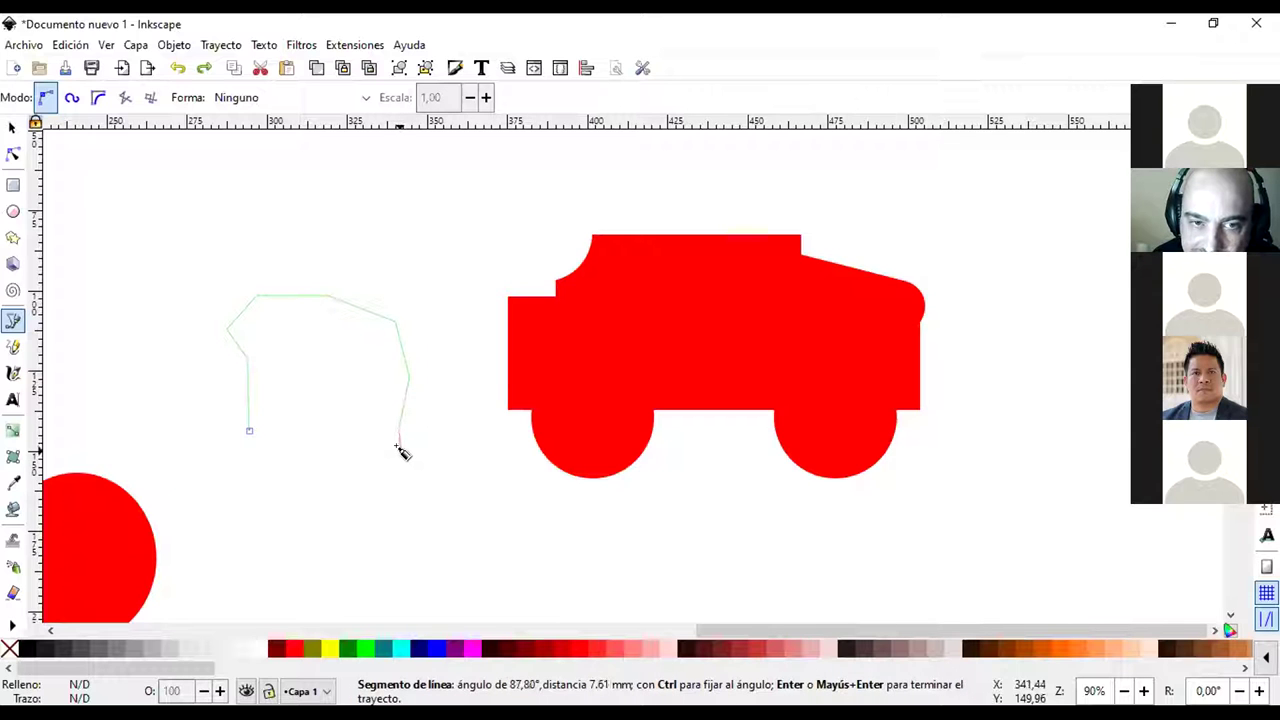
pyautogui.doubleClick(399, 449)
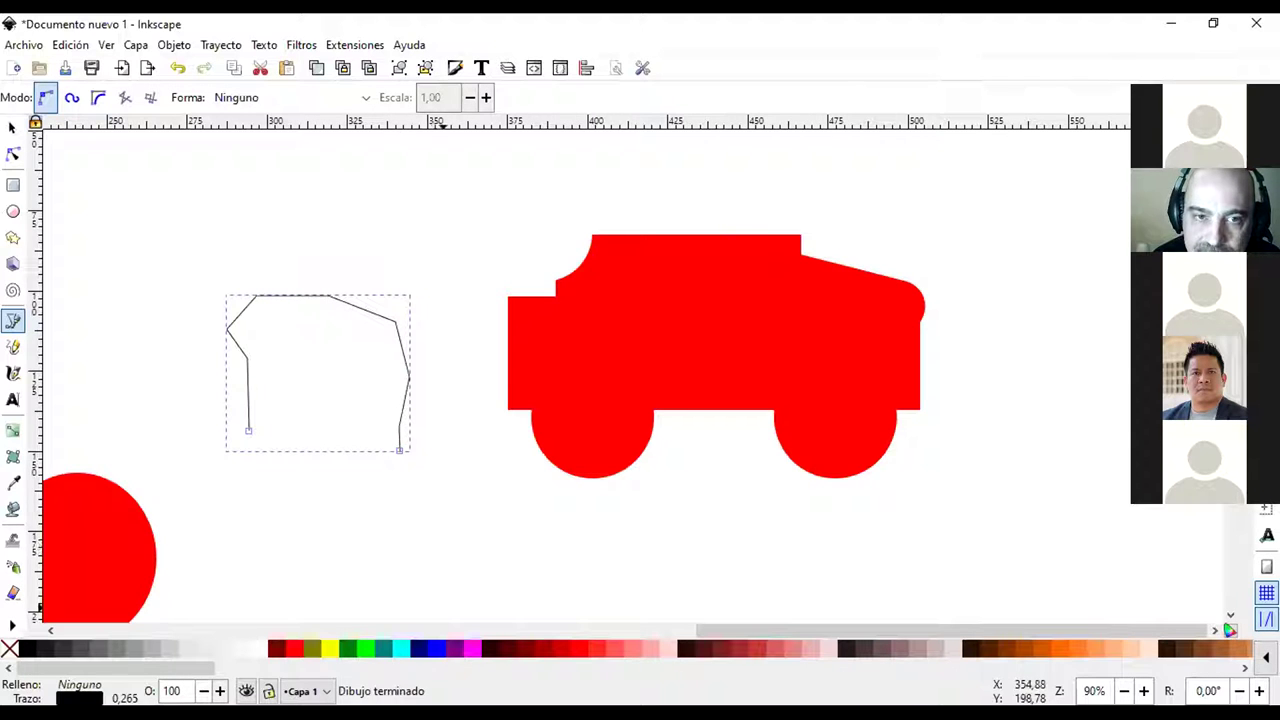
pyautogui.click(294, 649)
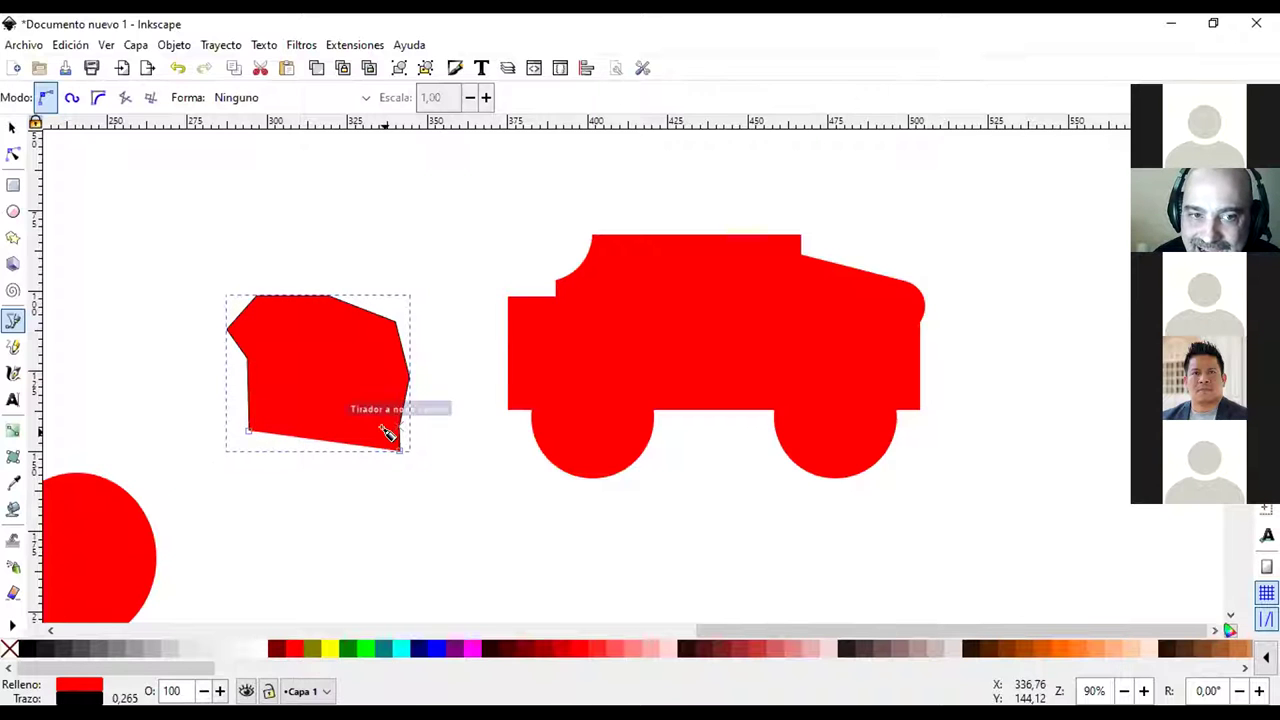
pyautogui.click(10, 130)
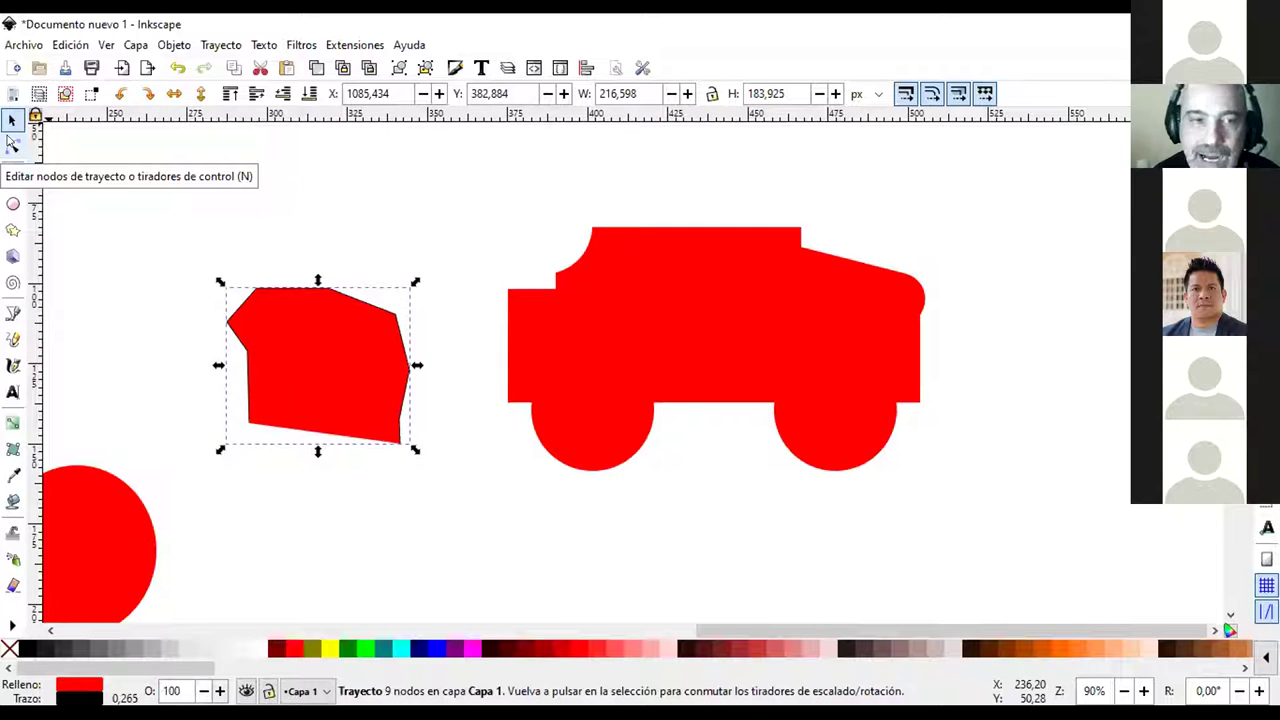
pyautogui.press('Delete')
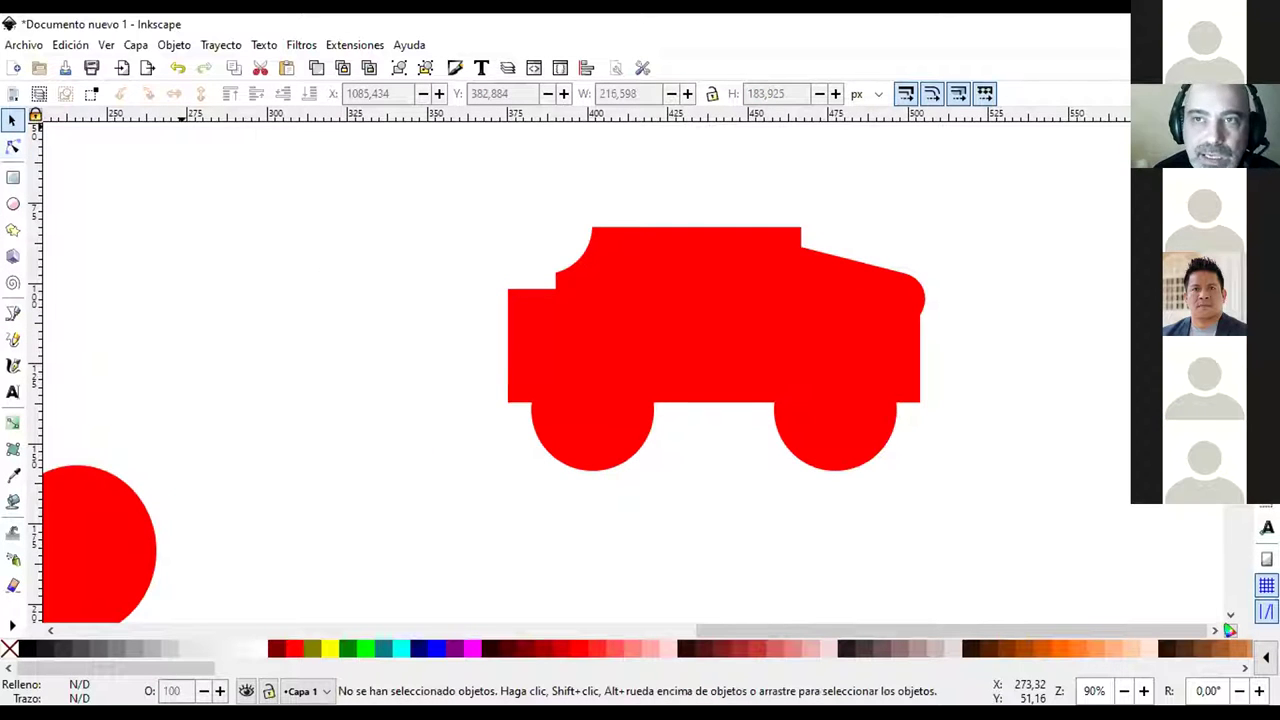
# Select the Bézier pen tool in the left toolbox
pyautogui.click(13, 314)
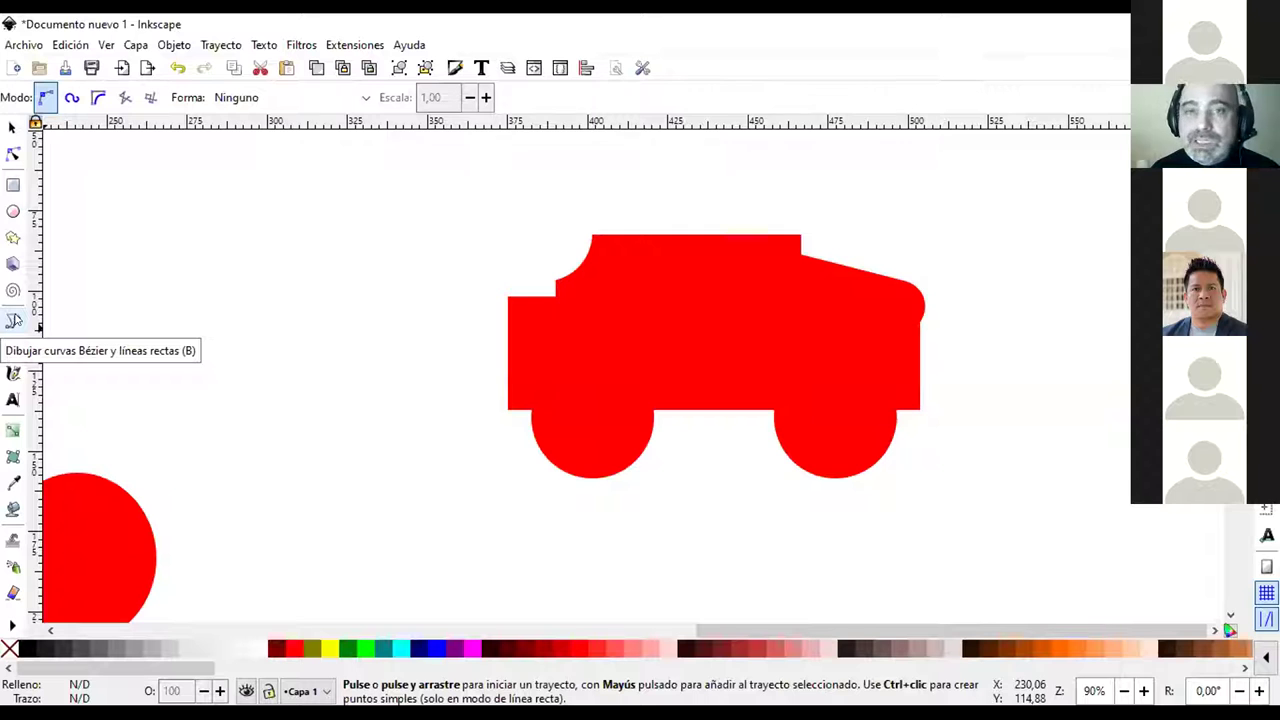
# Select the red car and switch its handles to rotate mode
pyautogui.click(11, 127)
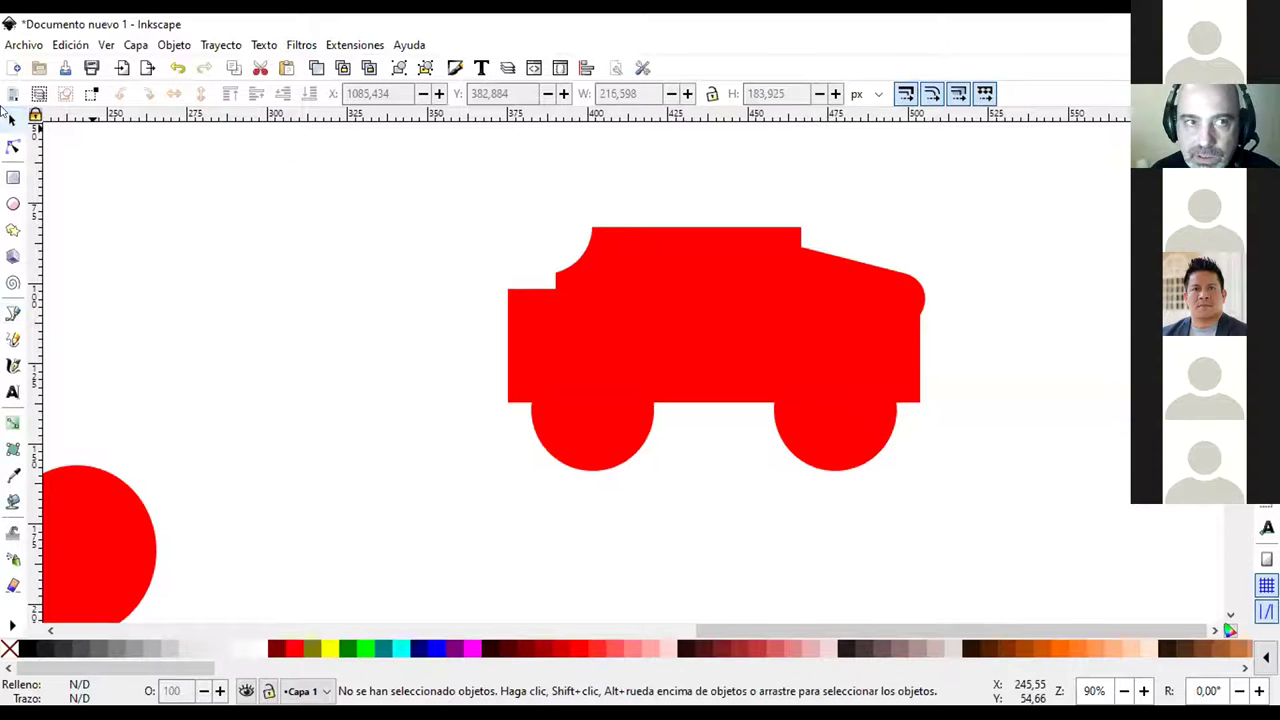
pyautogui.click(742, 298)
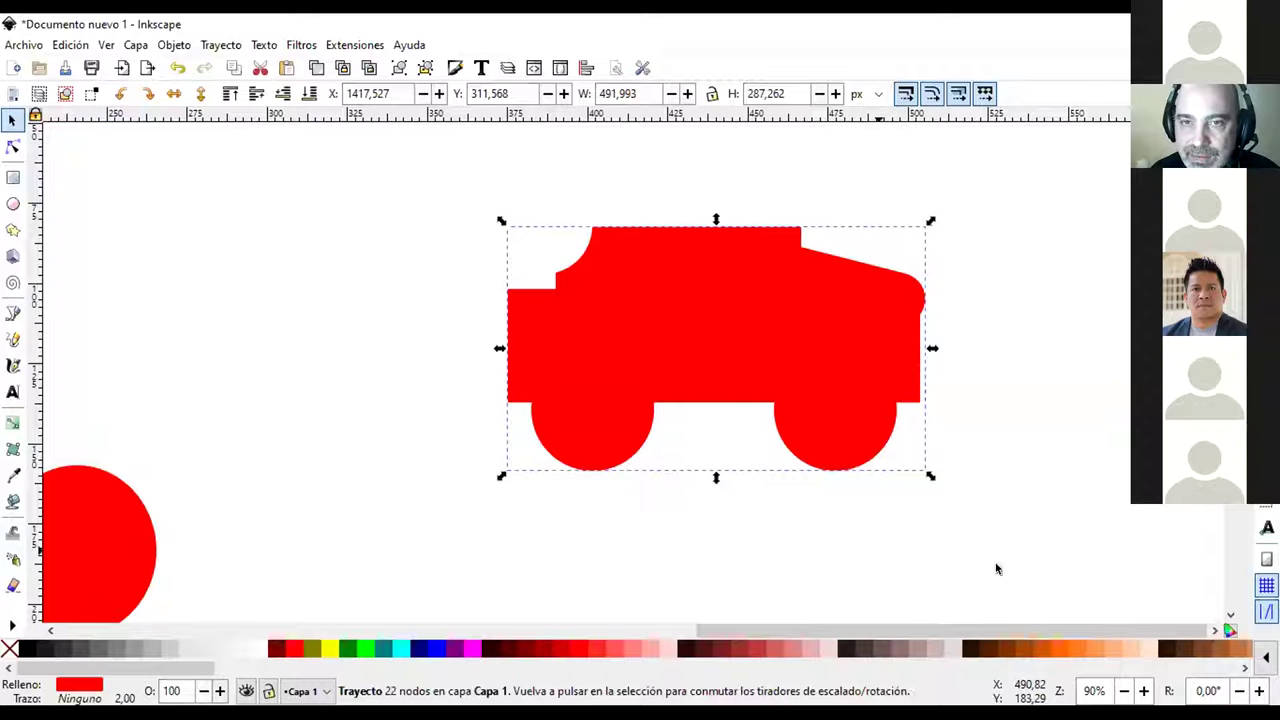
pyautogui.click(399, 297)
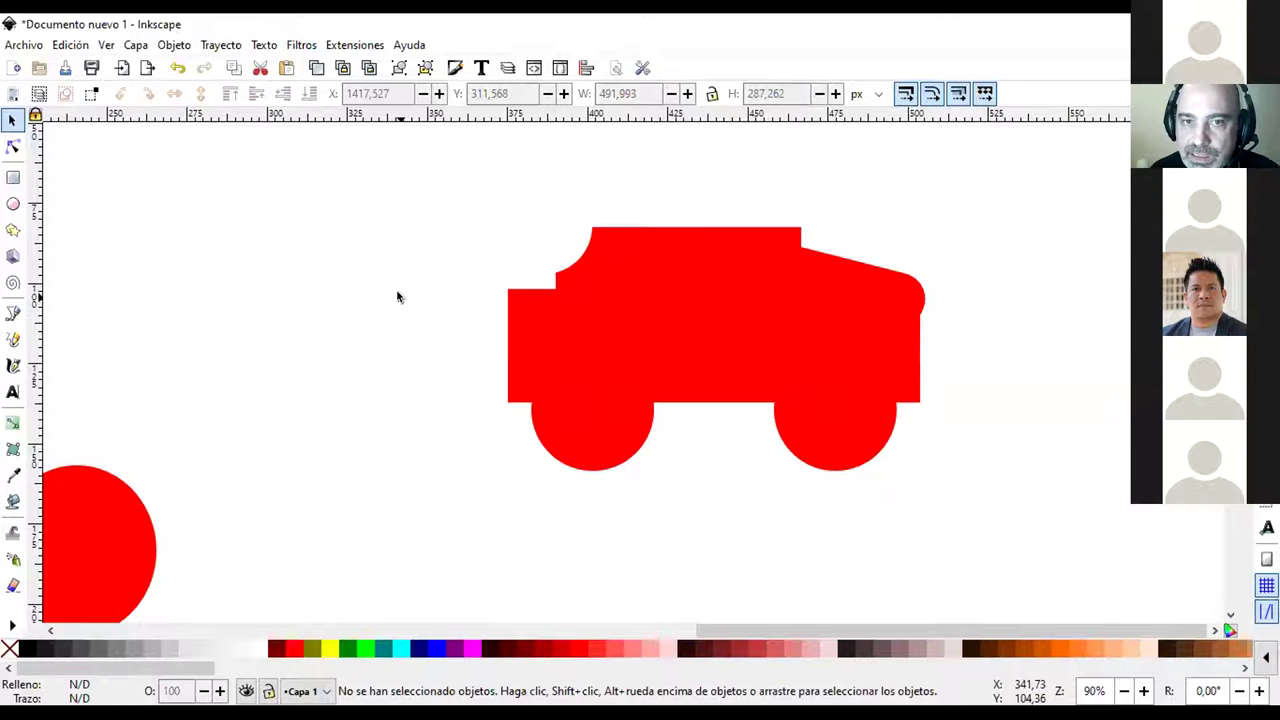
pyautogui.click(678, 310)
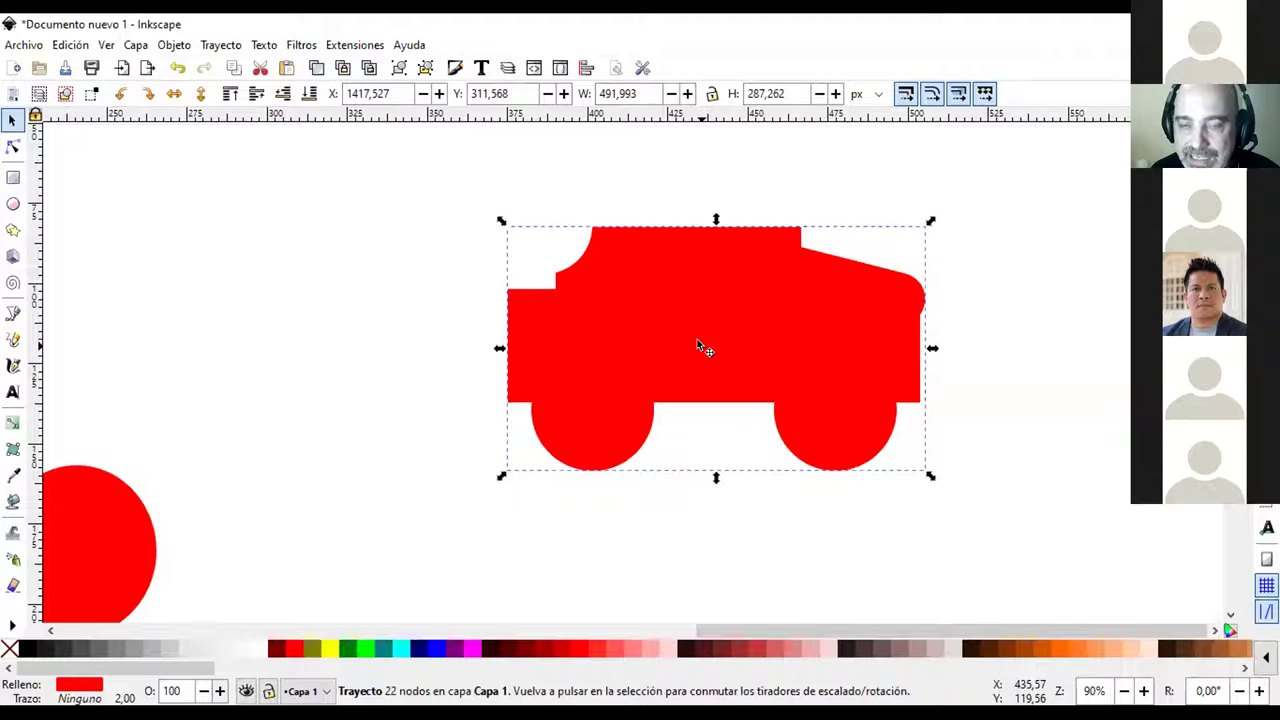
pyautogui.click(716, 314)
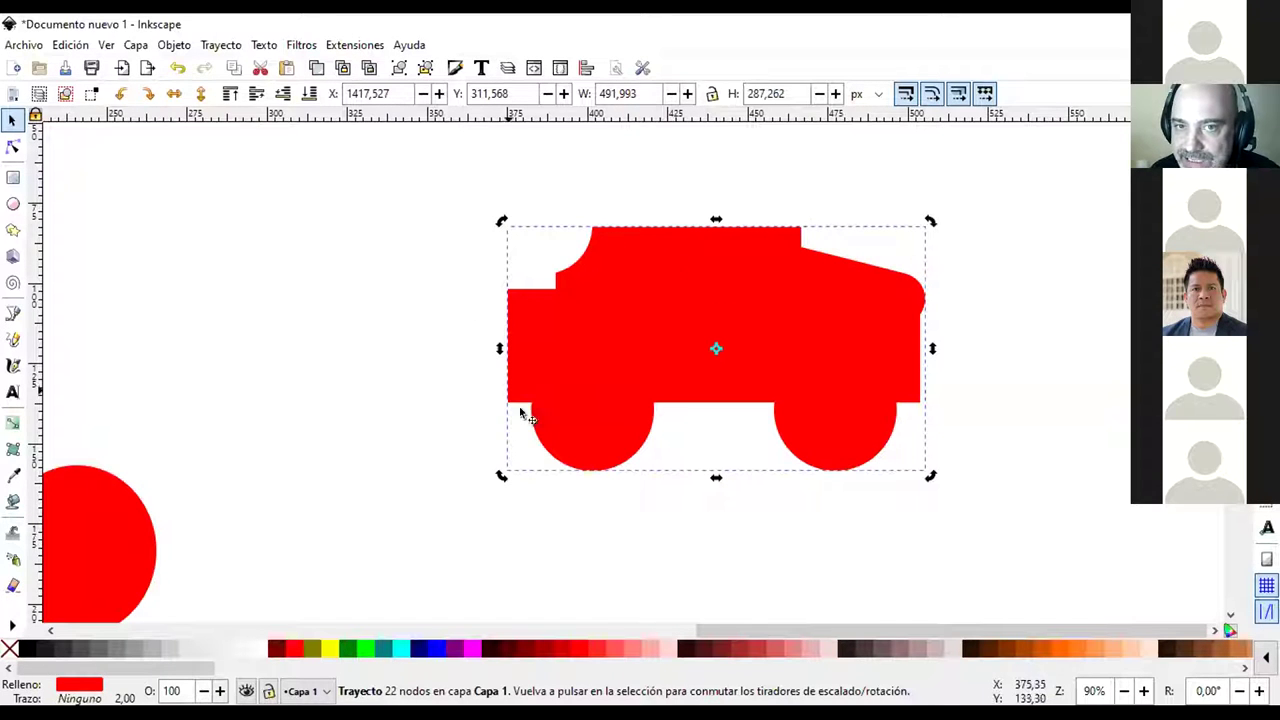
pyautogui.click(727, 291)
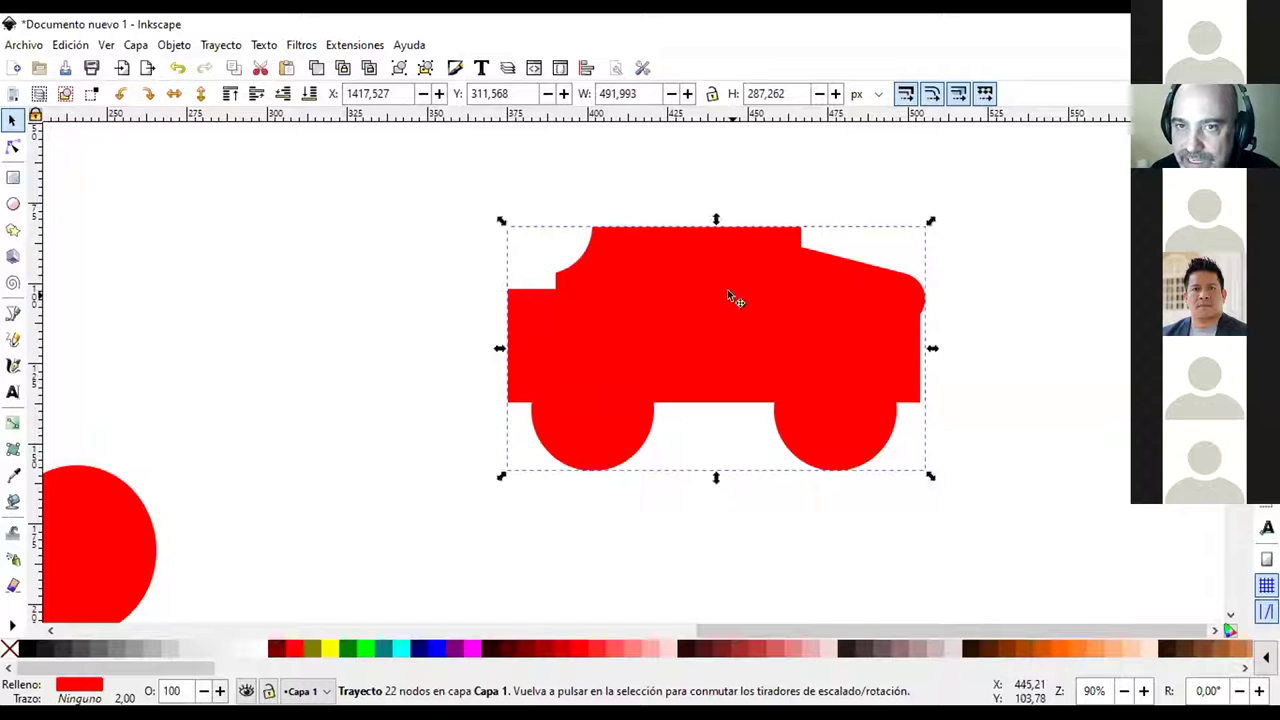
pyautogui.click(727, 291)
pyautogui.click(727, 291)
pyautogui.click(727, 291)
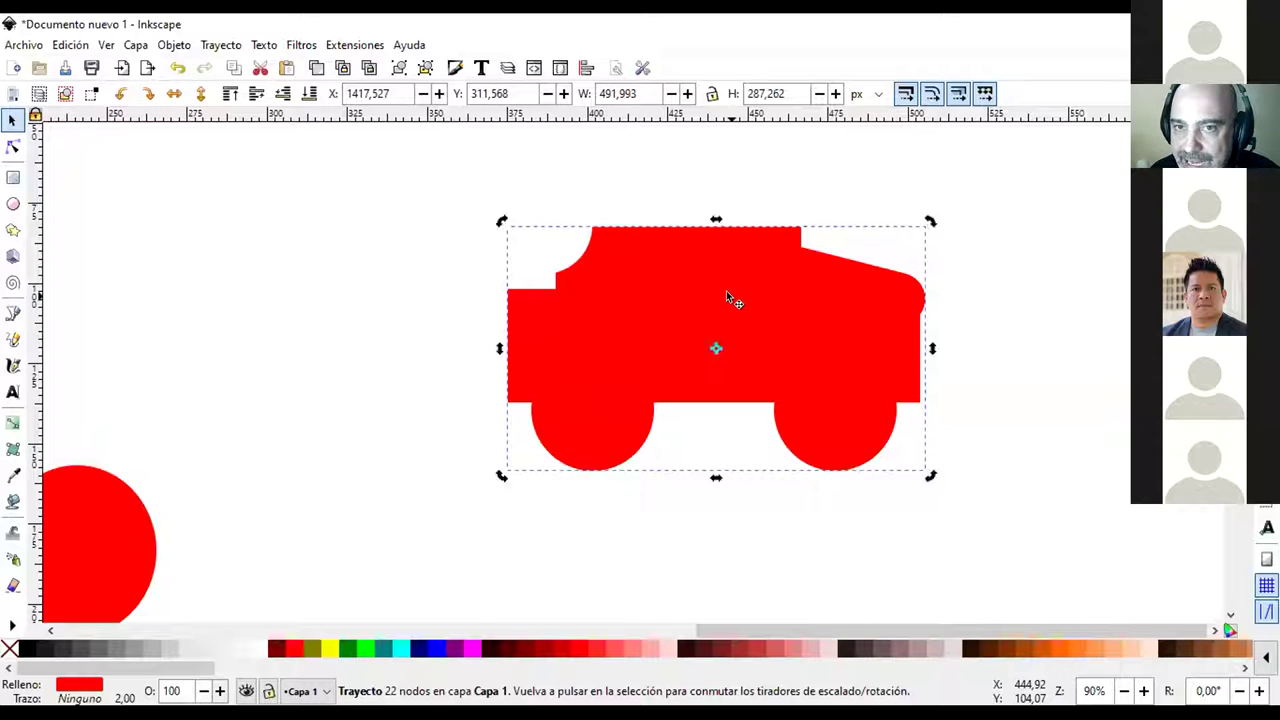
pyautogui.click(727, 291)
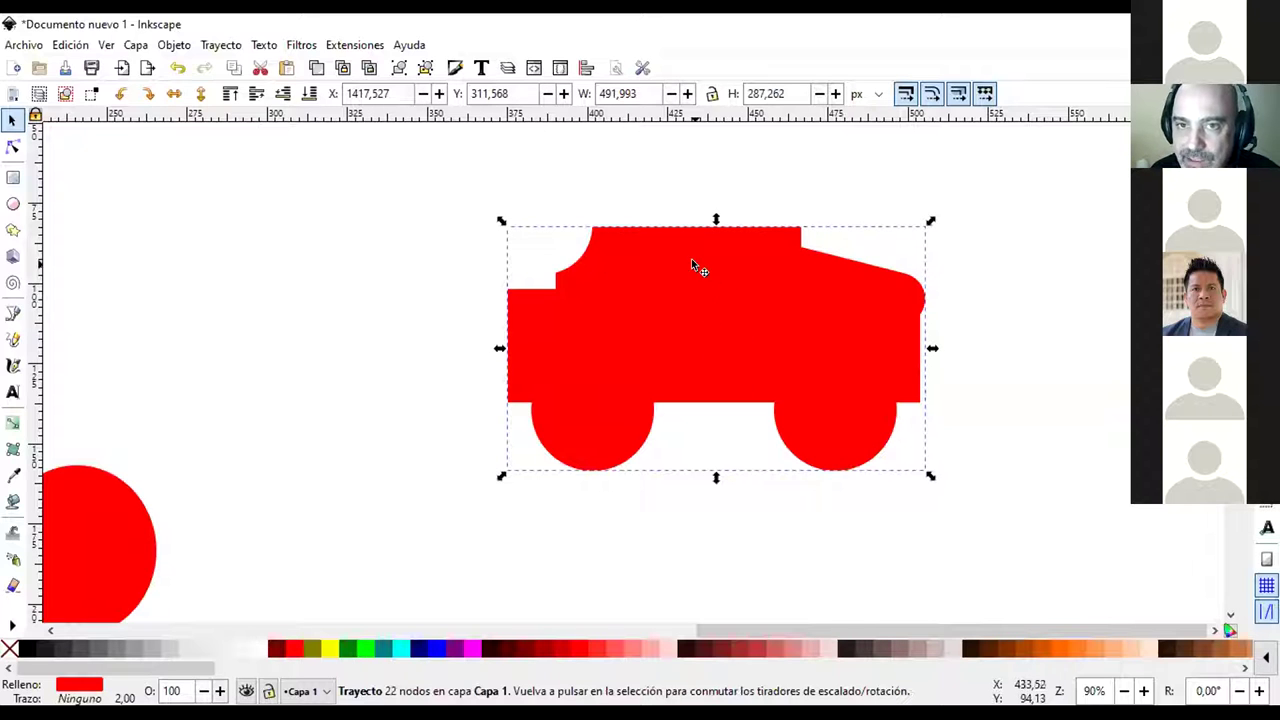
pyautogui.click(727, 291)
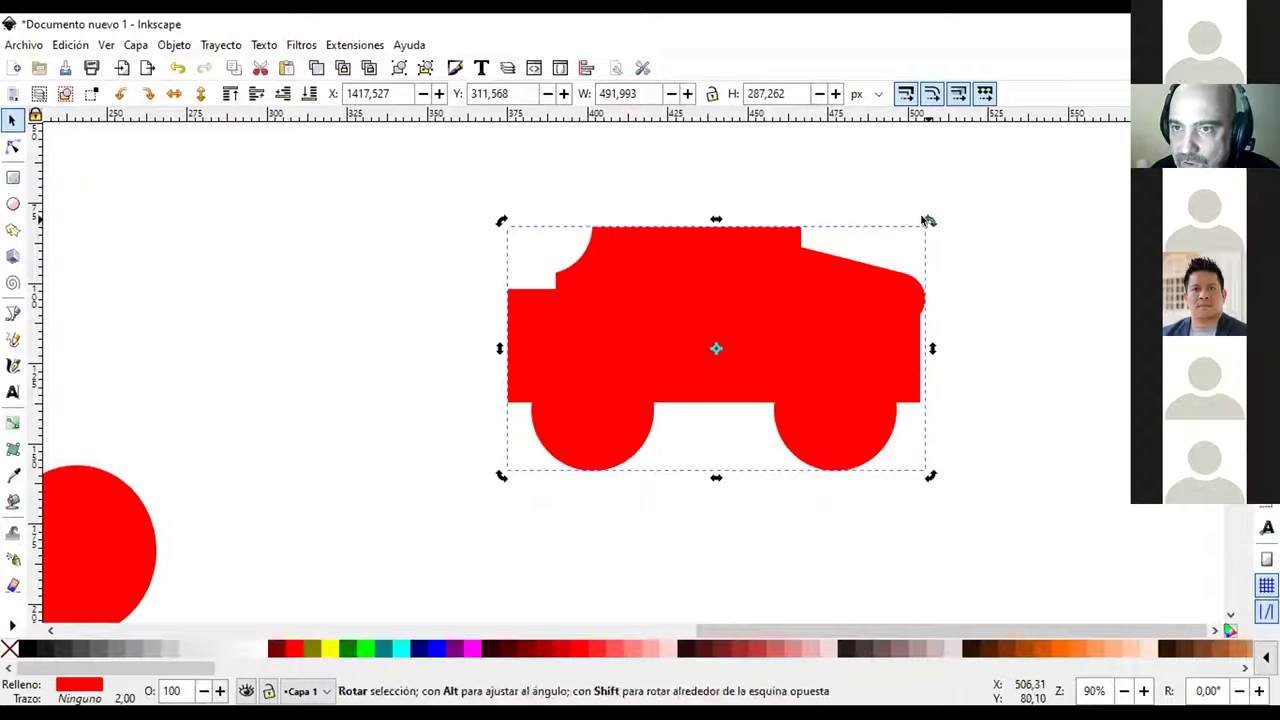
# Rotate the car around its centre and a top-left pivot, restore the pivot, and deselect
pyautogui.moveTo(931, 221); pyautogui.dragTo(860, 266)
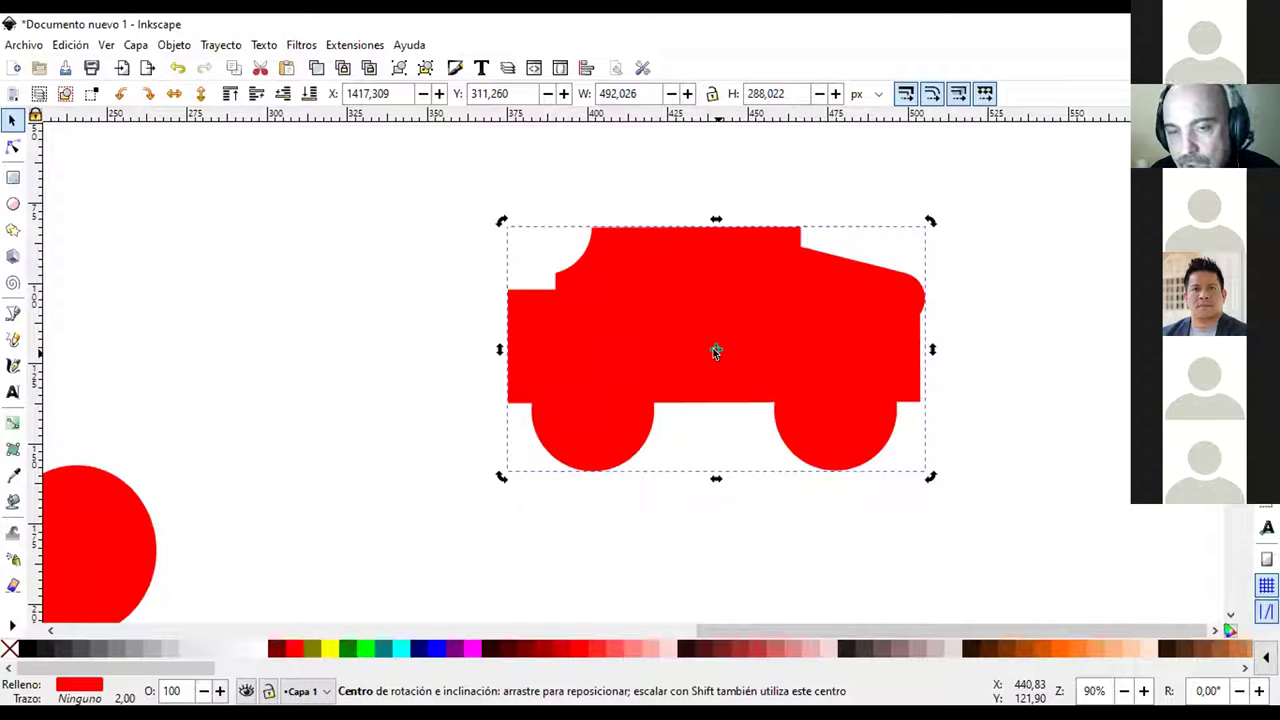
pyautogui.moveTo(713, 348); pyautogui.dragTo(530, 245)
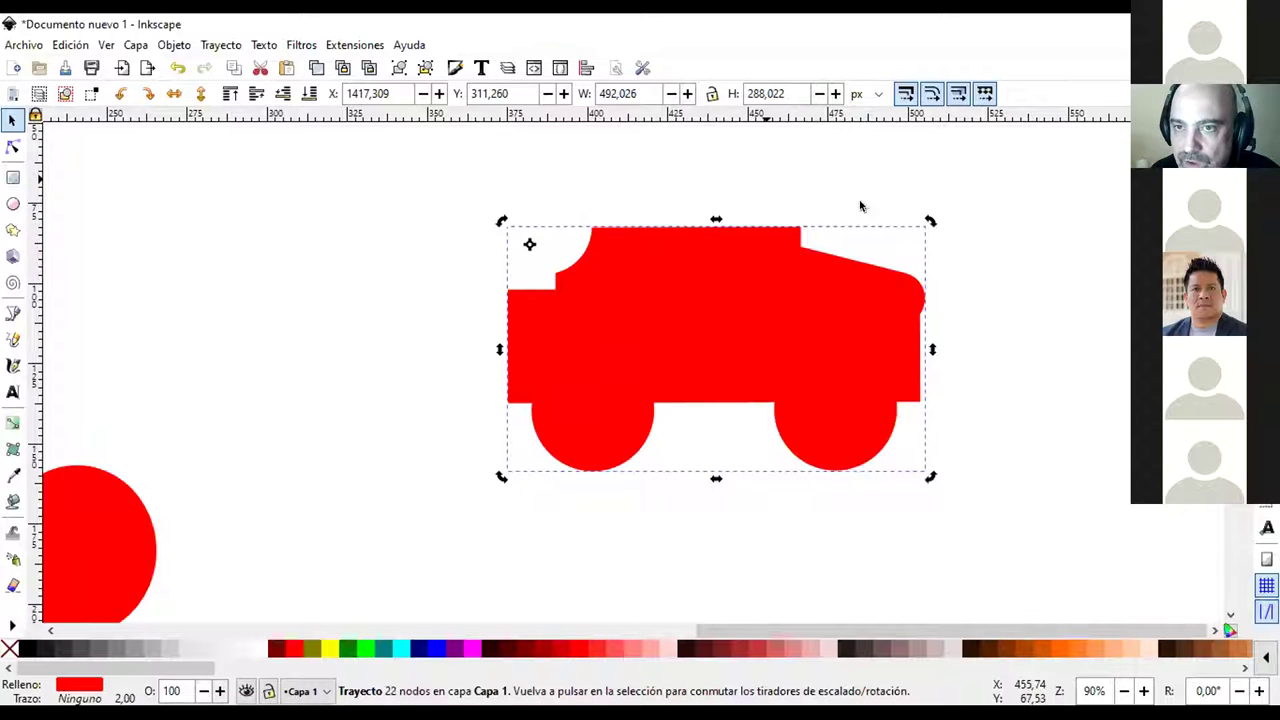
pyautogui.moveTo(930, 220); pyautogui.dragTo(811, 223)
pyautogui.moveTo(530, 245); pyautogui.dragTo(705, 333)
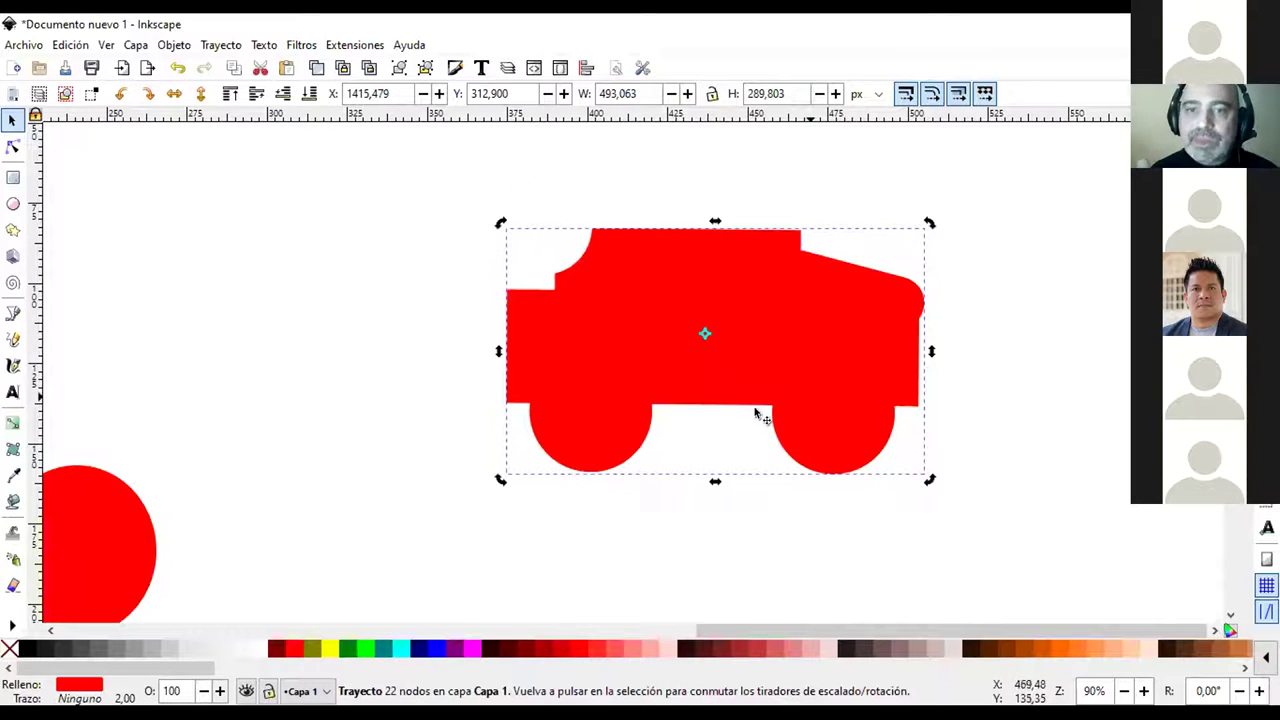
pyautogui.click(395, 325)
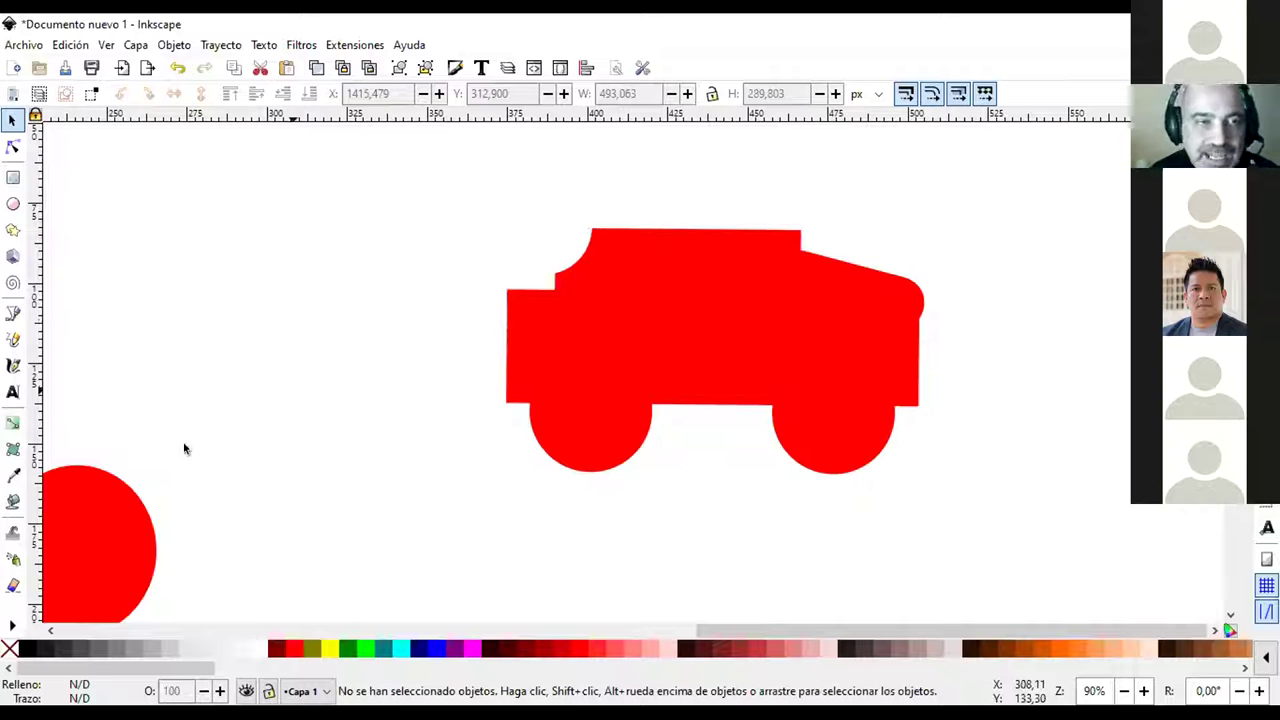
# Draw a closed six-corner straight-line outline left of the car, then return to the Selector
pyautogui.click(12, 314)
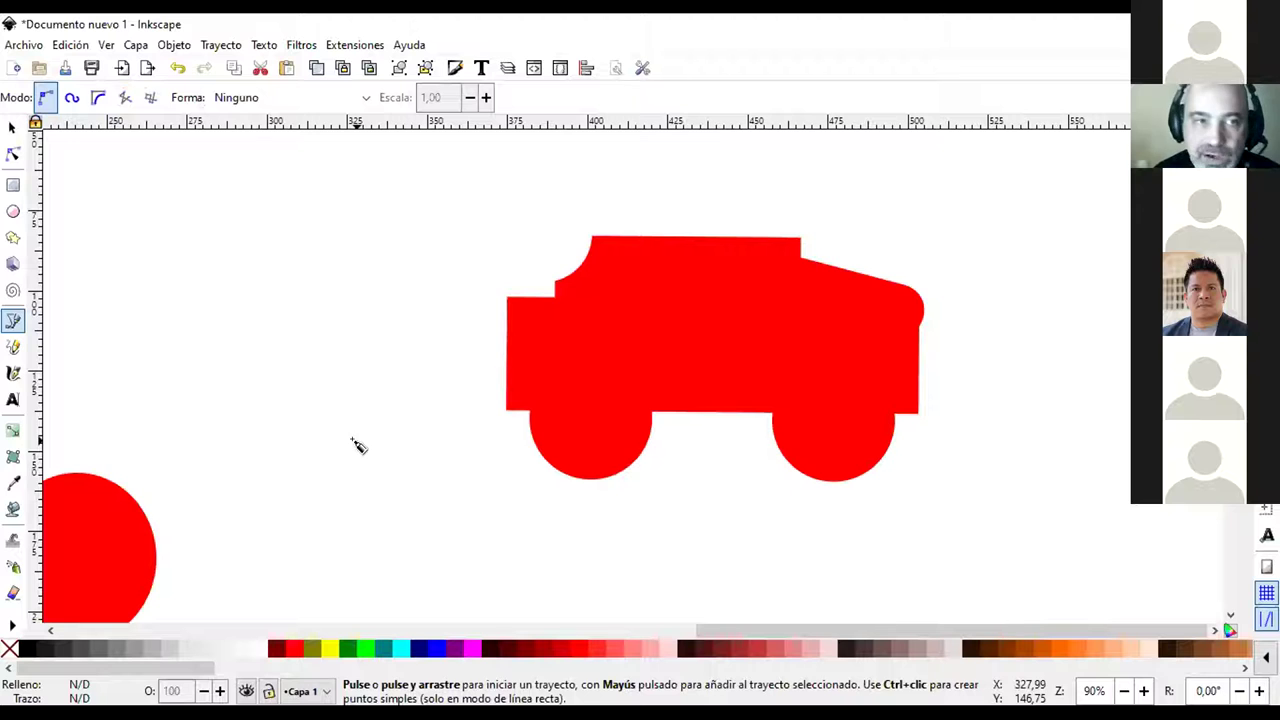
pyautogui.click(172, 380)
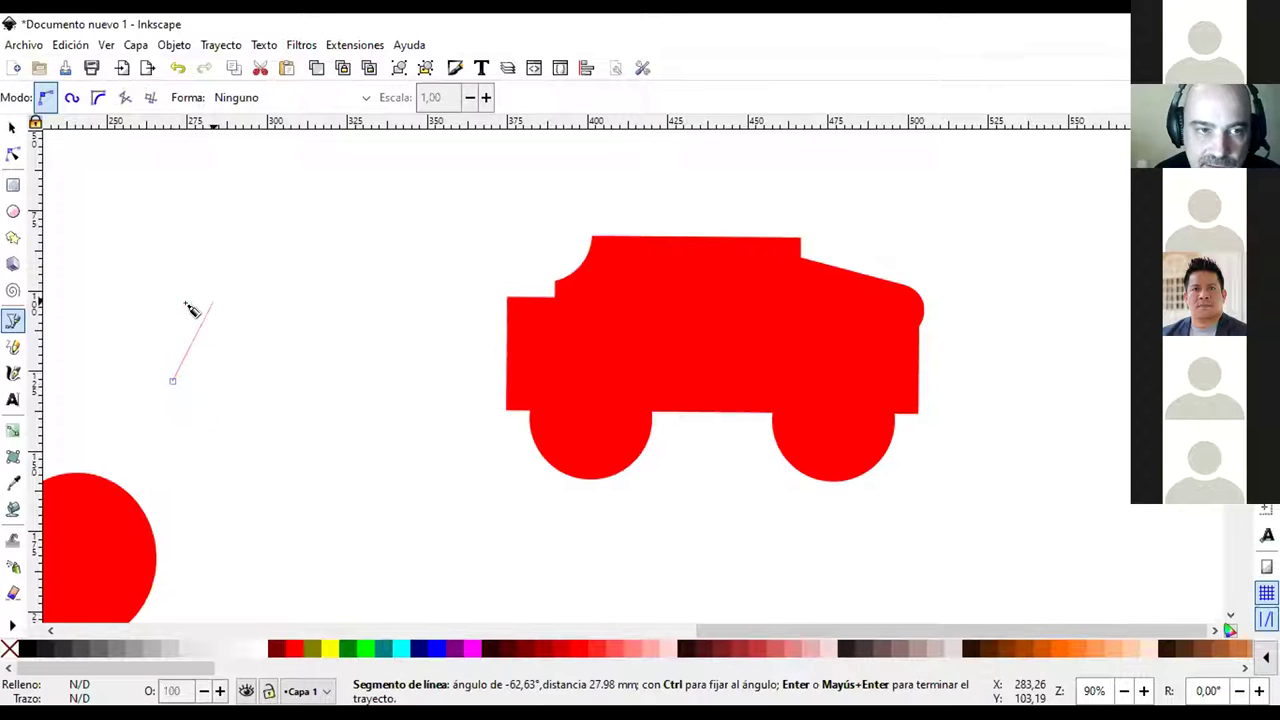
pyautogui.click(207, 262)
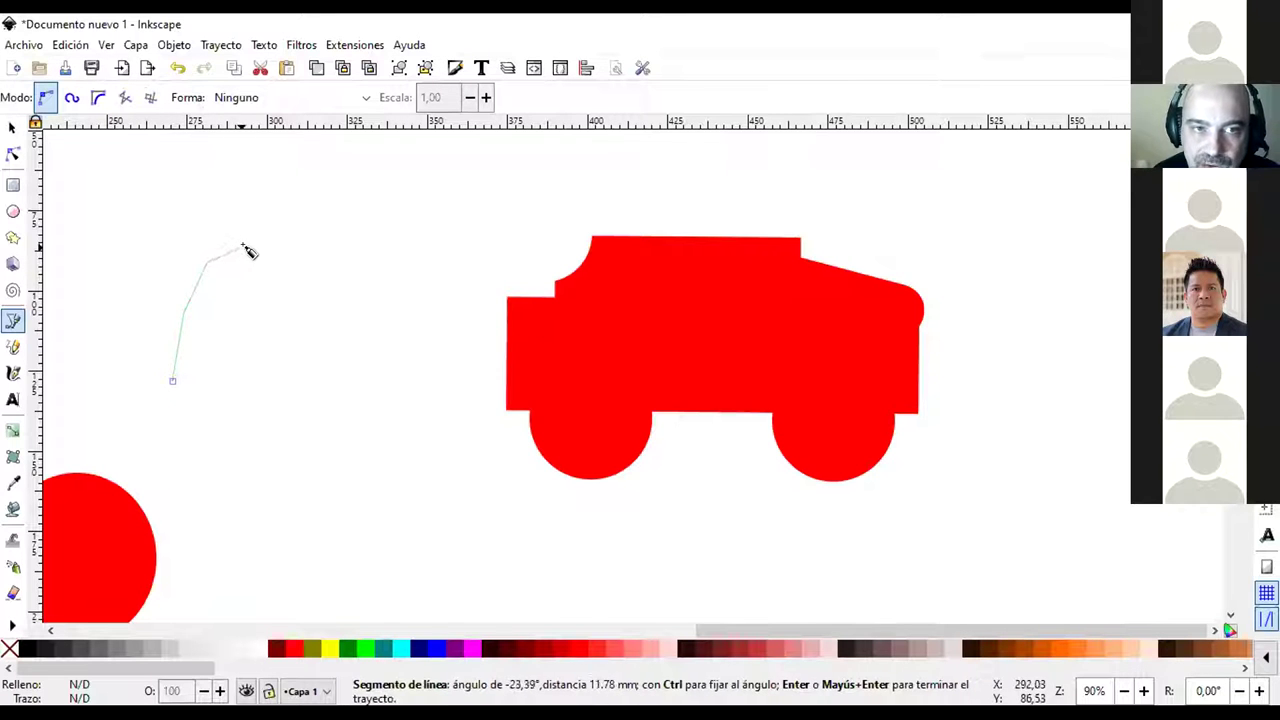
pyautogui.click(258, 248)
pyautogui.click(327, 258)
pyautogui.click(345, 298)
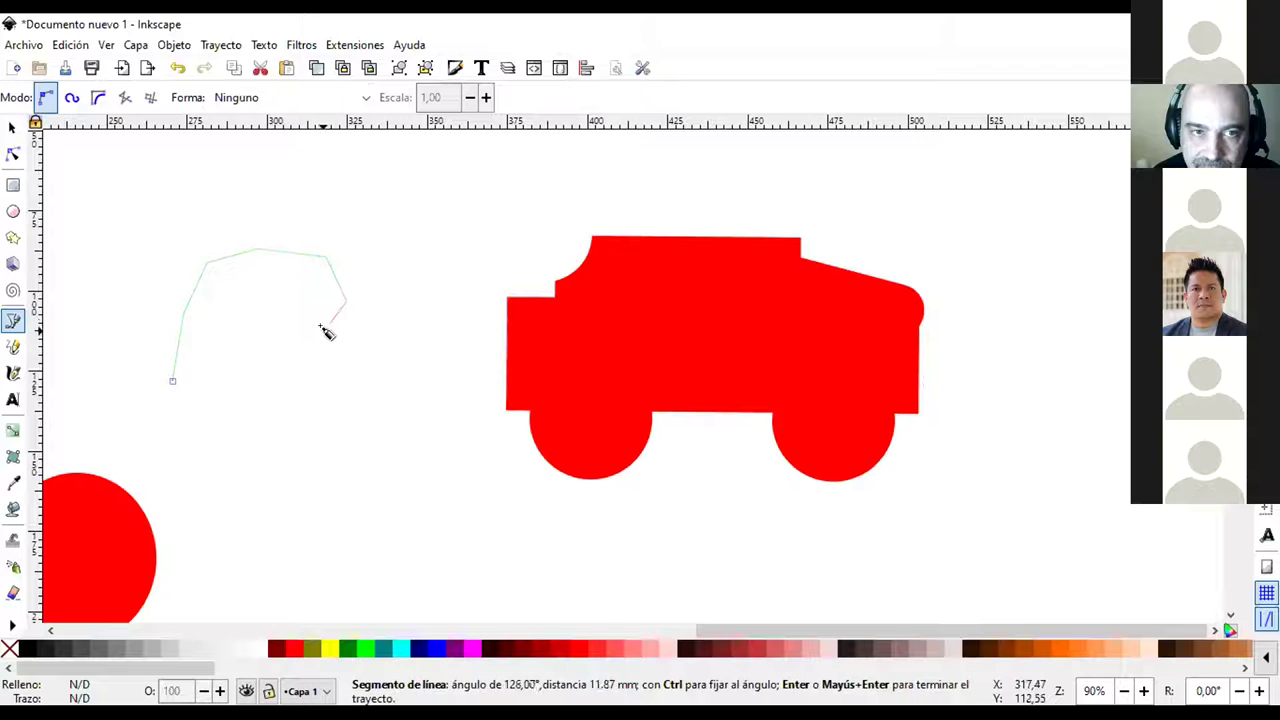
pyautogui.click(308, 375)
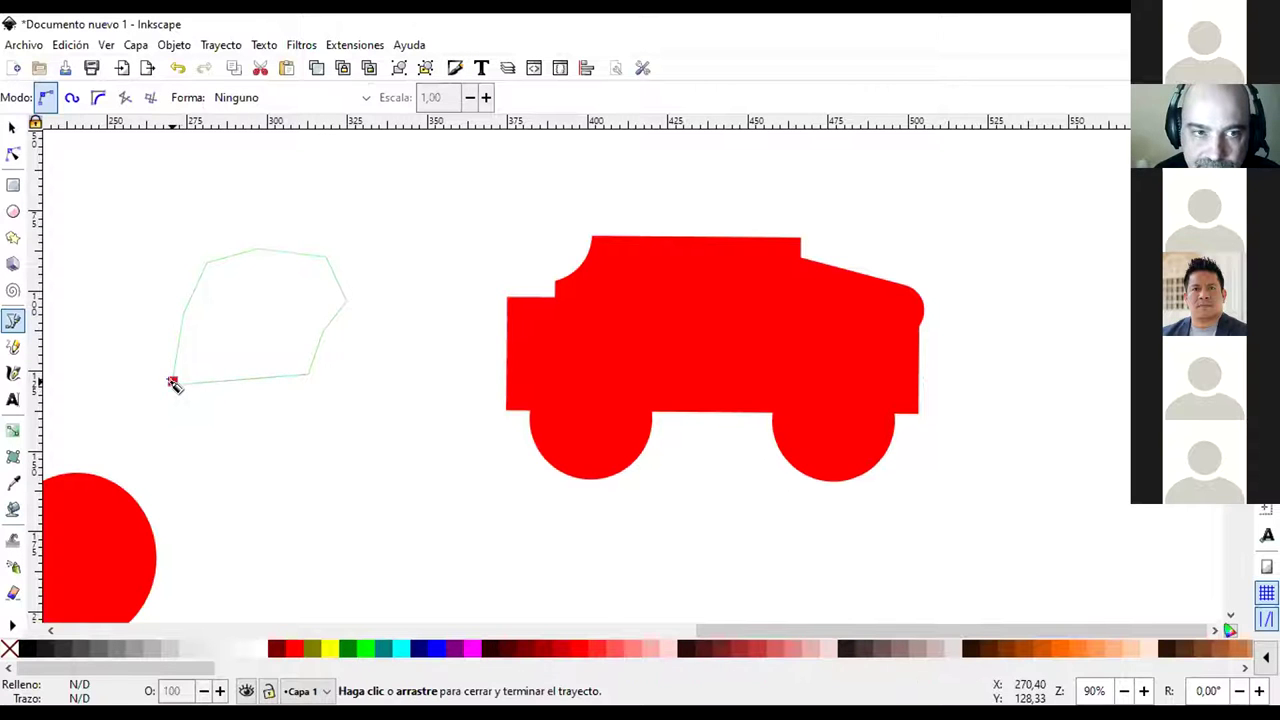
pyautogui.click(173, 382)
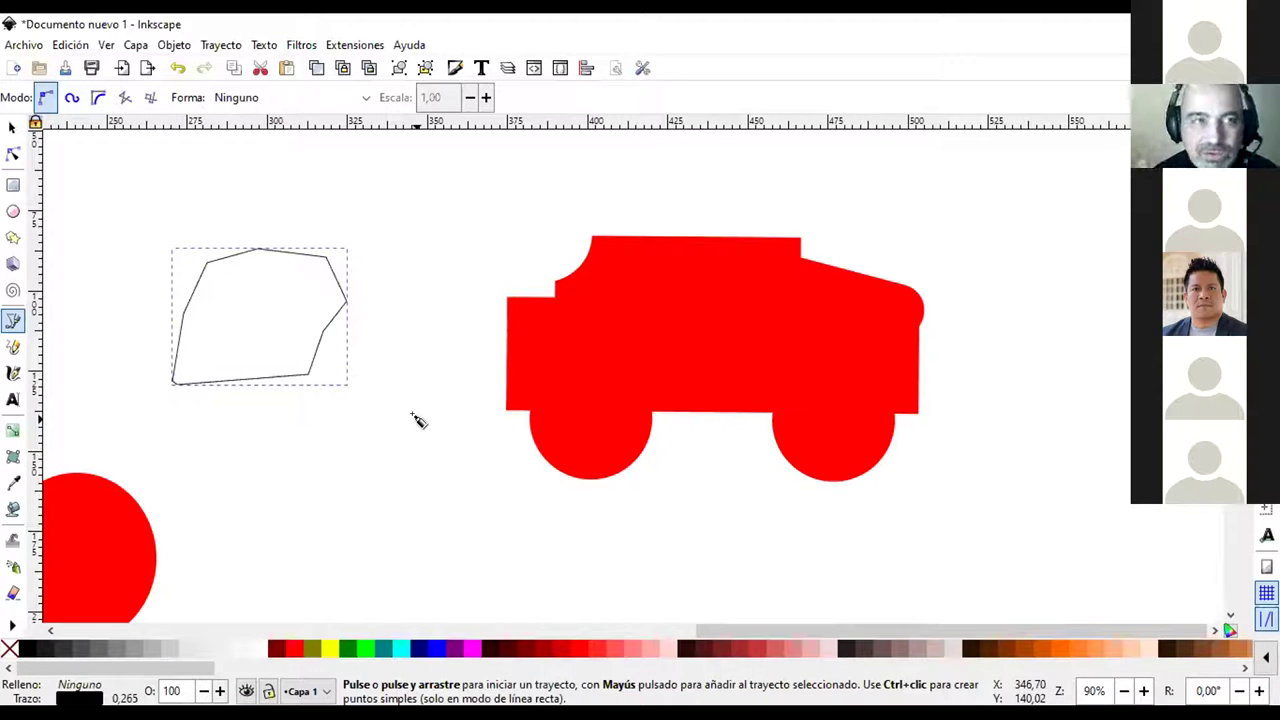
pyautogui.click(12, 128)
# Delete the trial outline and start a hand outline from the wrist through the thumb and first finger
pyautogui.press('Delete')
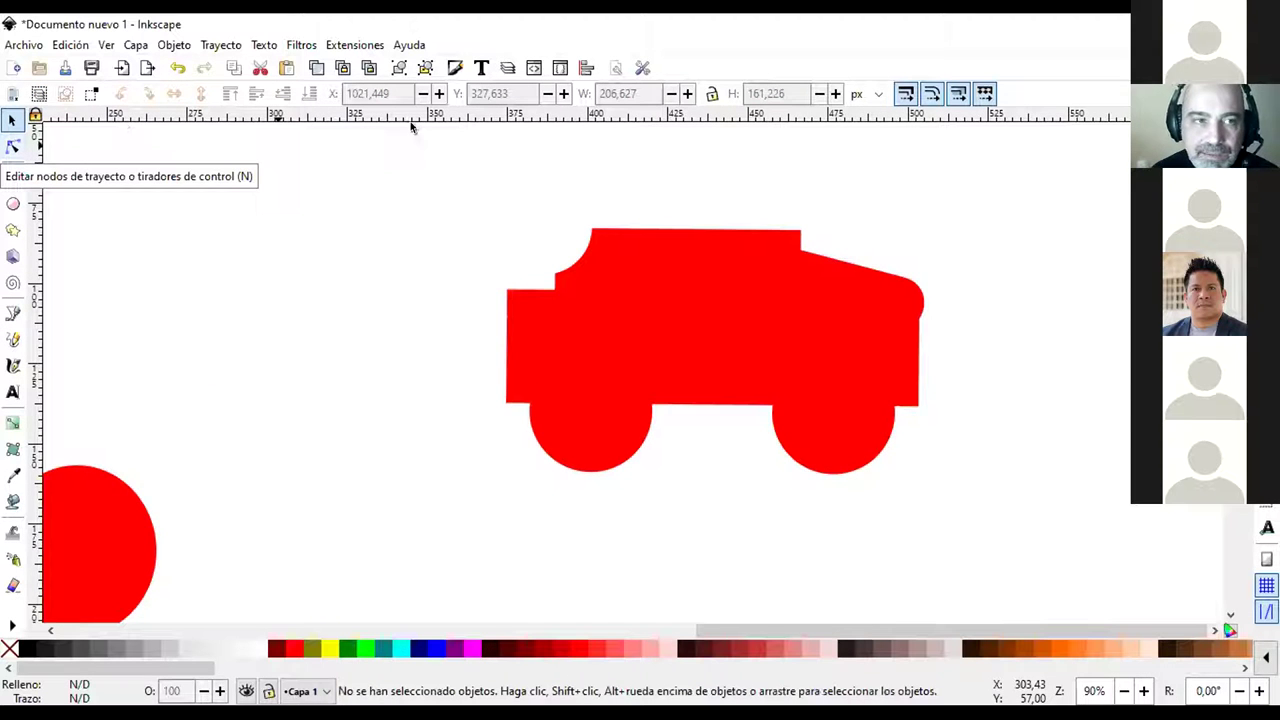
pyautogui.click(13, 313)
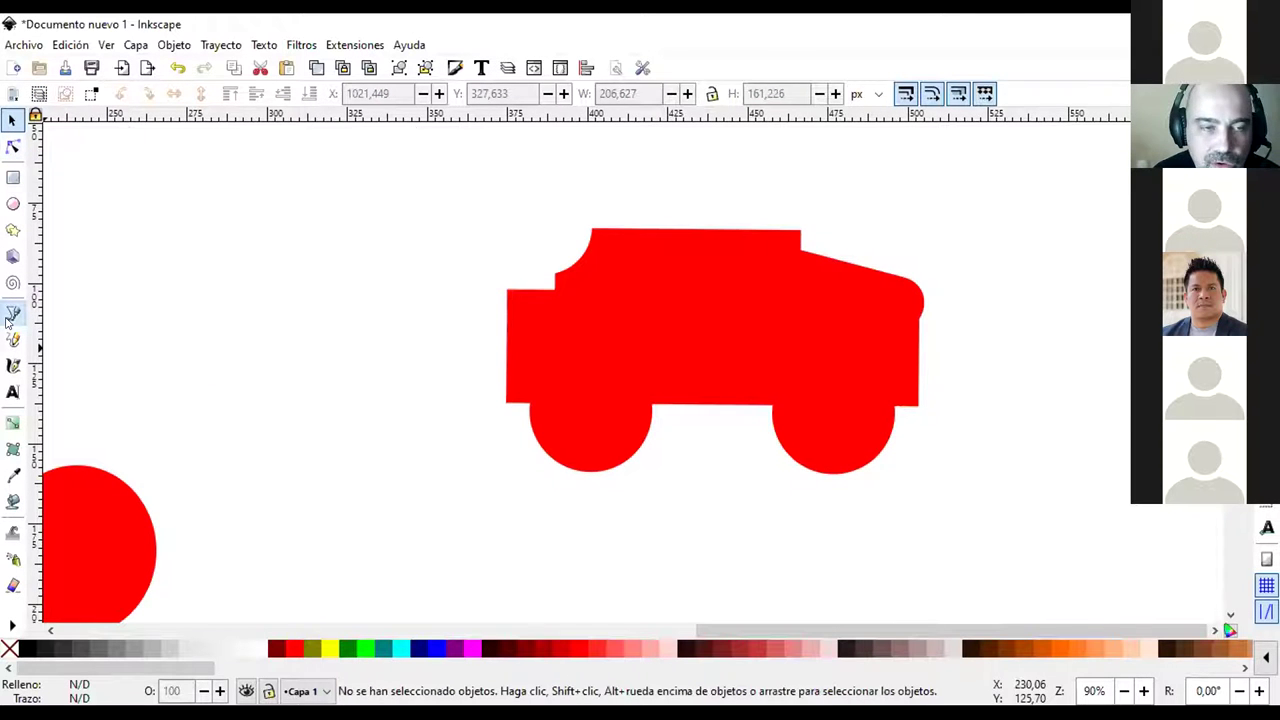
pyautogui.click(259, 427)
pyautogui.click(259, 385)
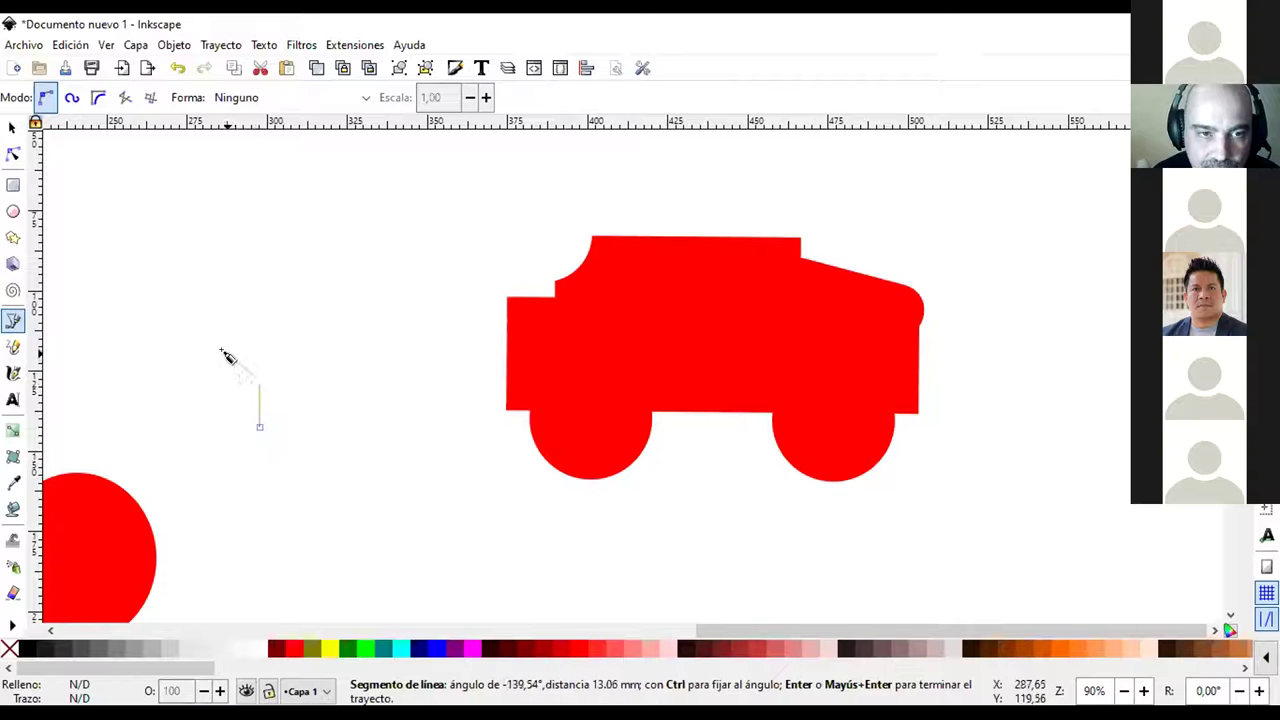
pyautogui.click(228, 333)
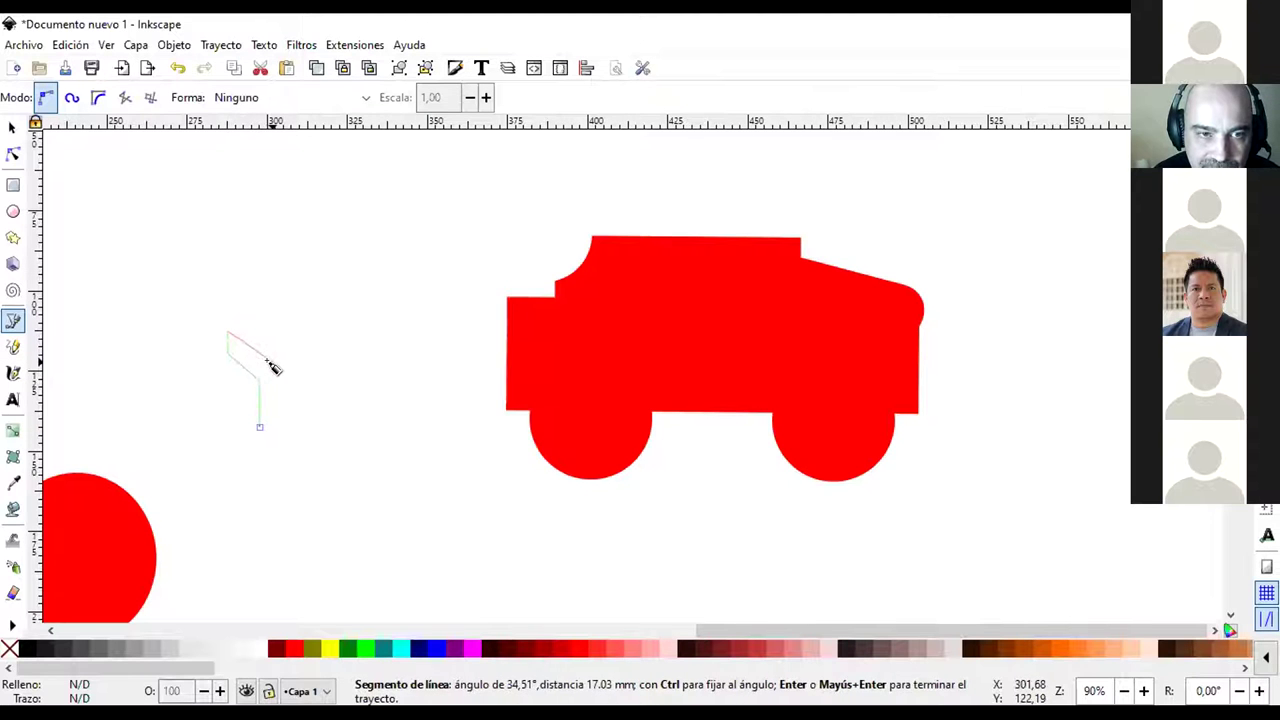
pyautogui.click(265, 252)
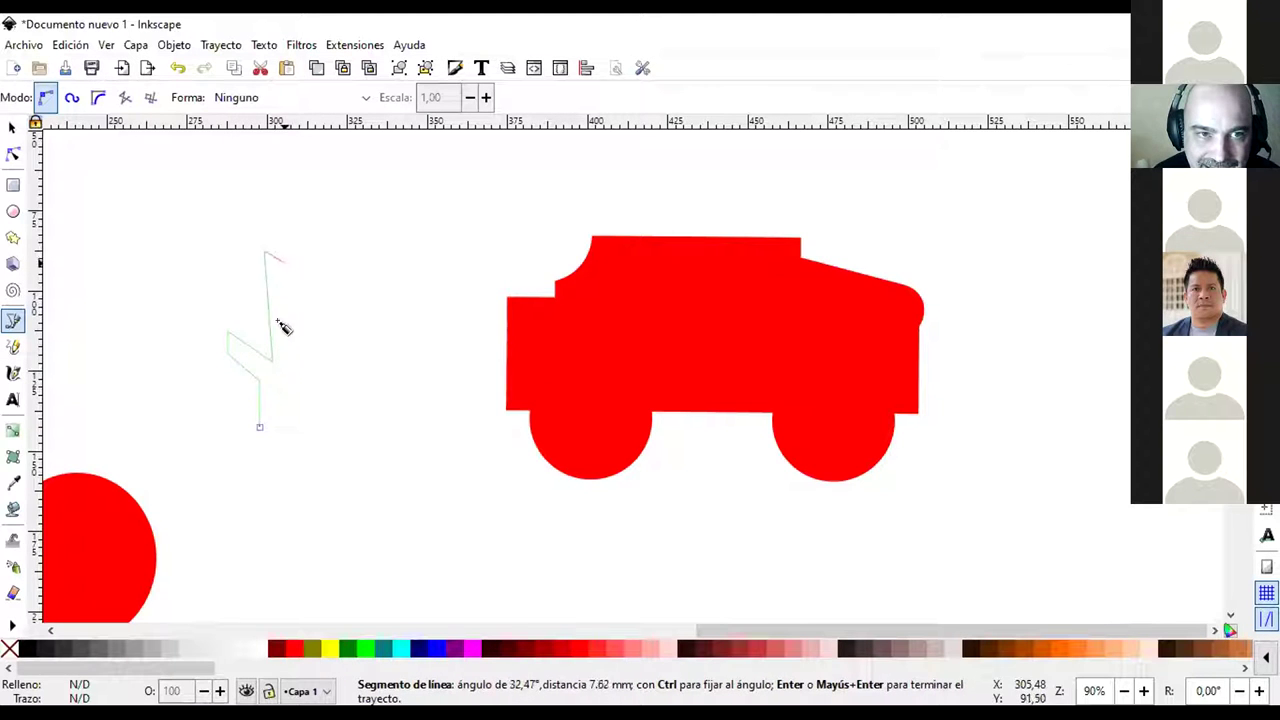
pyautogui.click(292, 352)
# Add the remaining fingertips and valleys, then close the hand outline at the wrist
pyautogui.click(310, 247)
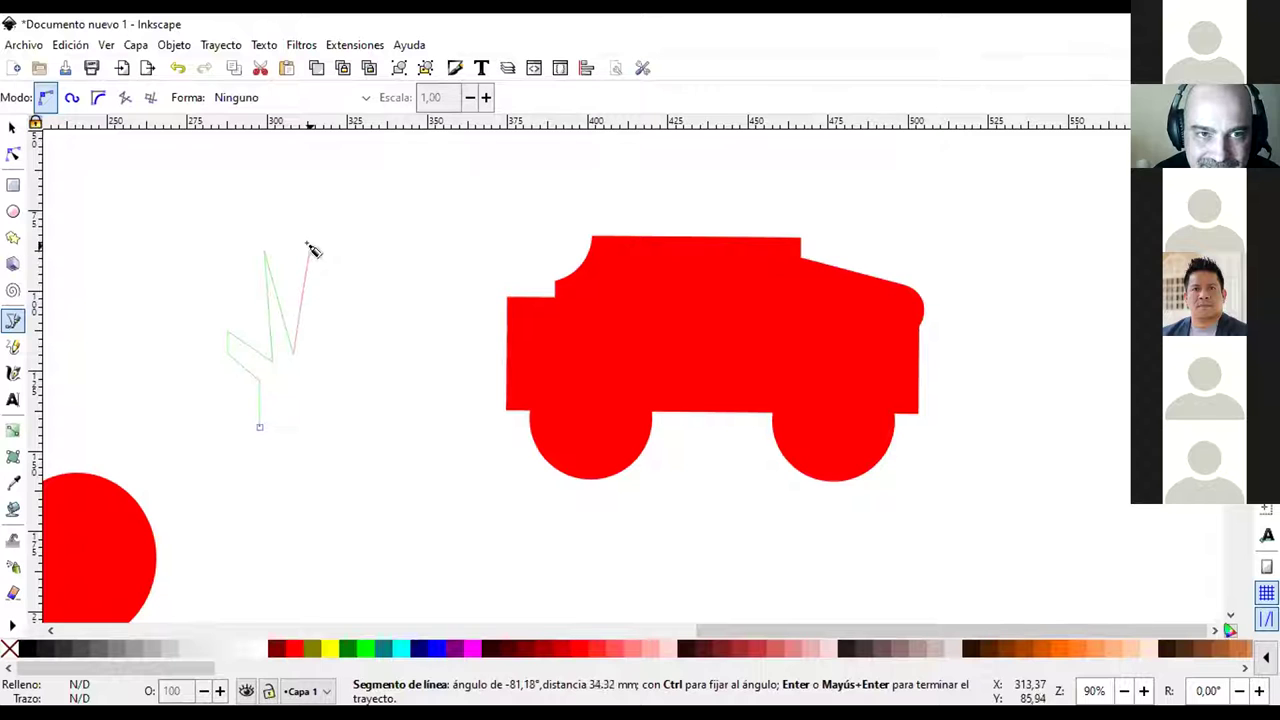
pyautogui.click(320, 352)
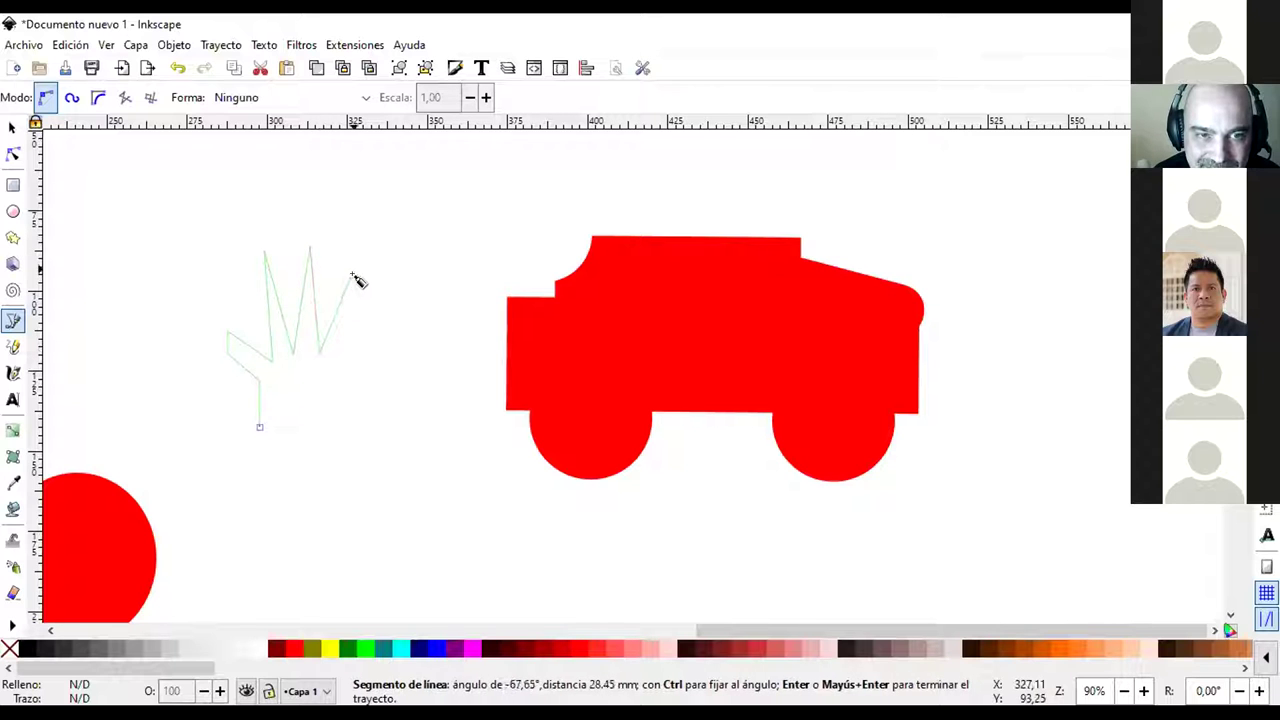
pyautogui.click(354, 272)
pyautogui.click(368, 288)
pyautogui.click(344, 358)
pyautogui.click(379, 339)
pyautogui.click(389, 350)
pyautogui.click(352, 389)
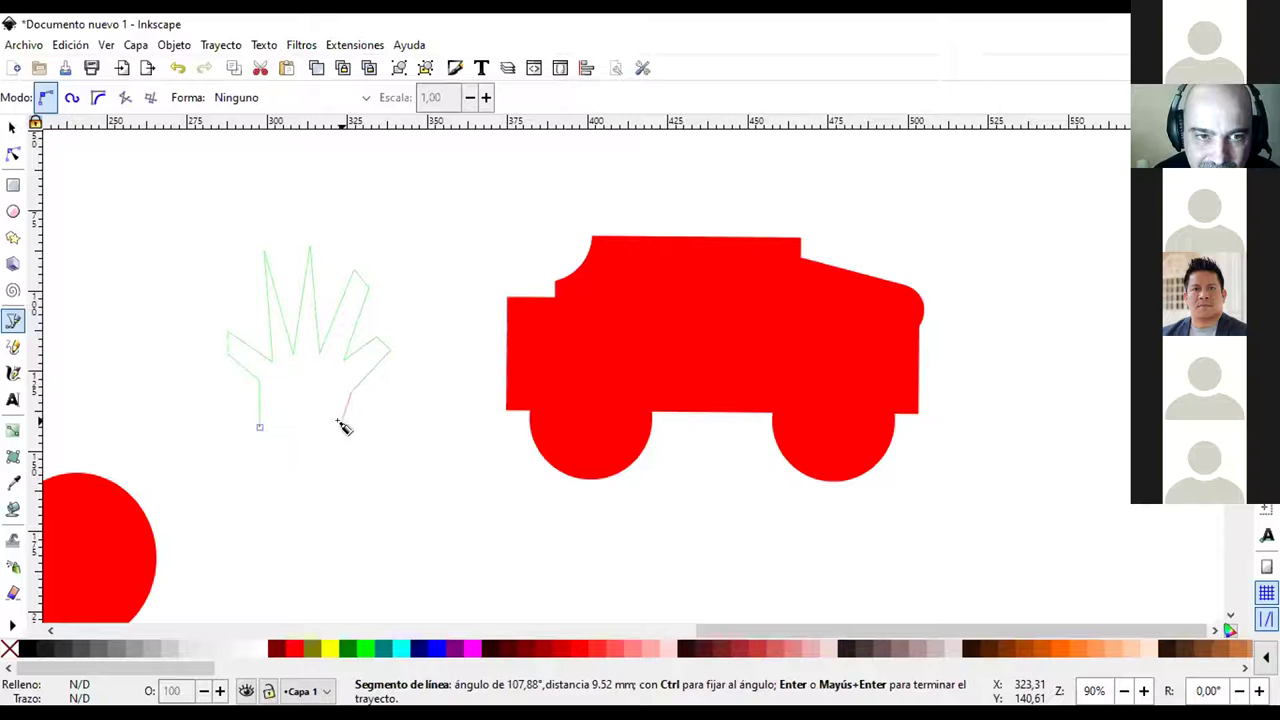
pyautogui.click(339, 431)
pyautogui.click(260, 427)
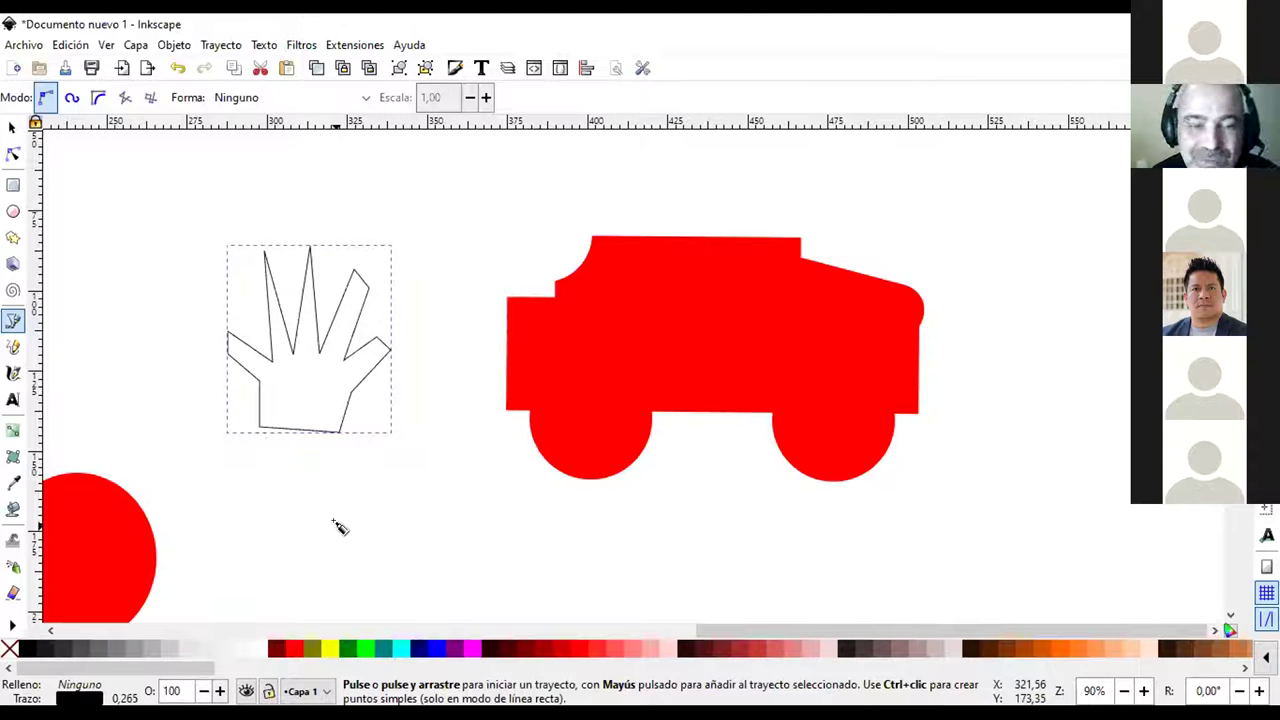
pyautogui.press('Delete')
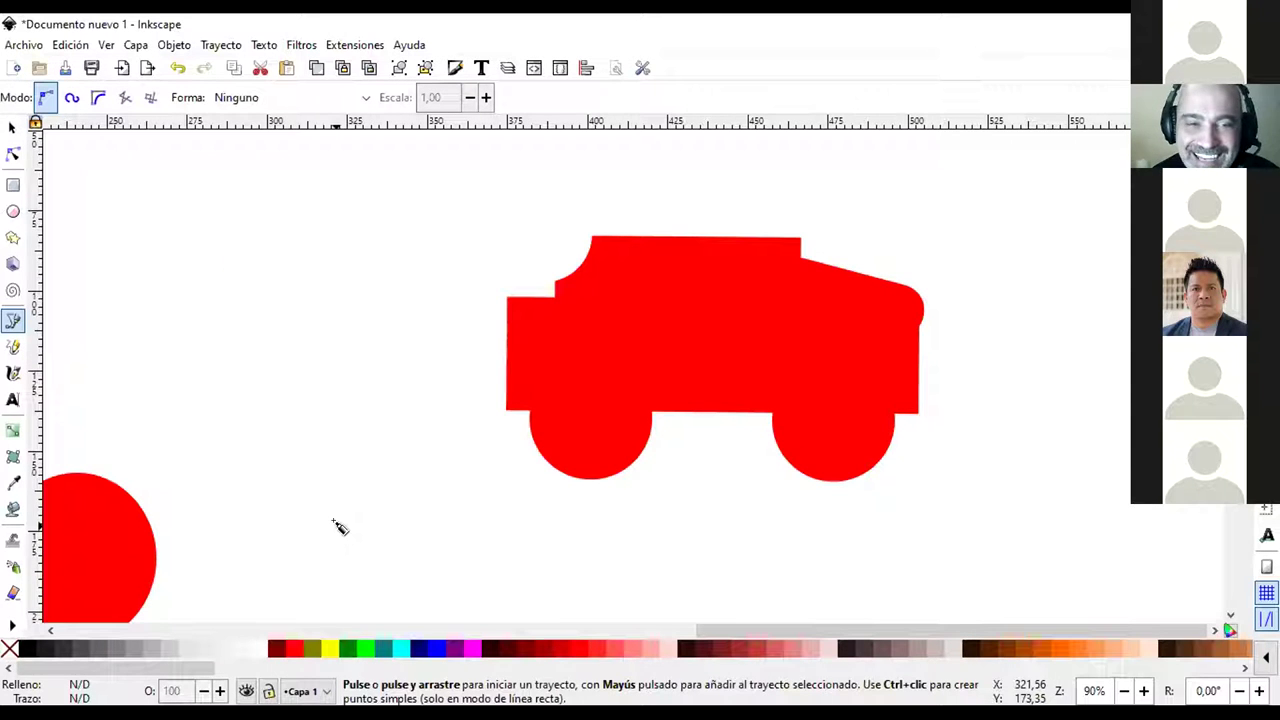
pyautogui.hotkey('ctrl', 'z')
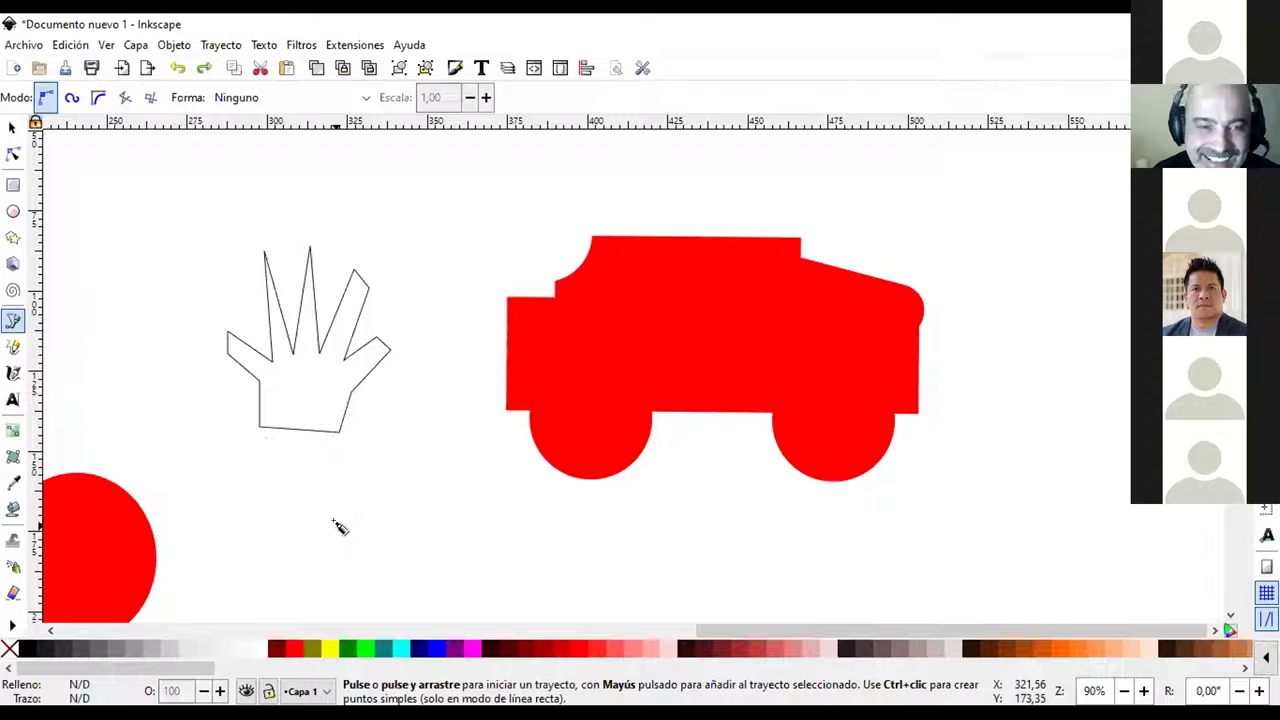
pyautogui.click(12, 127)
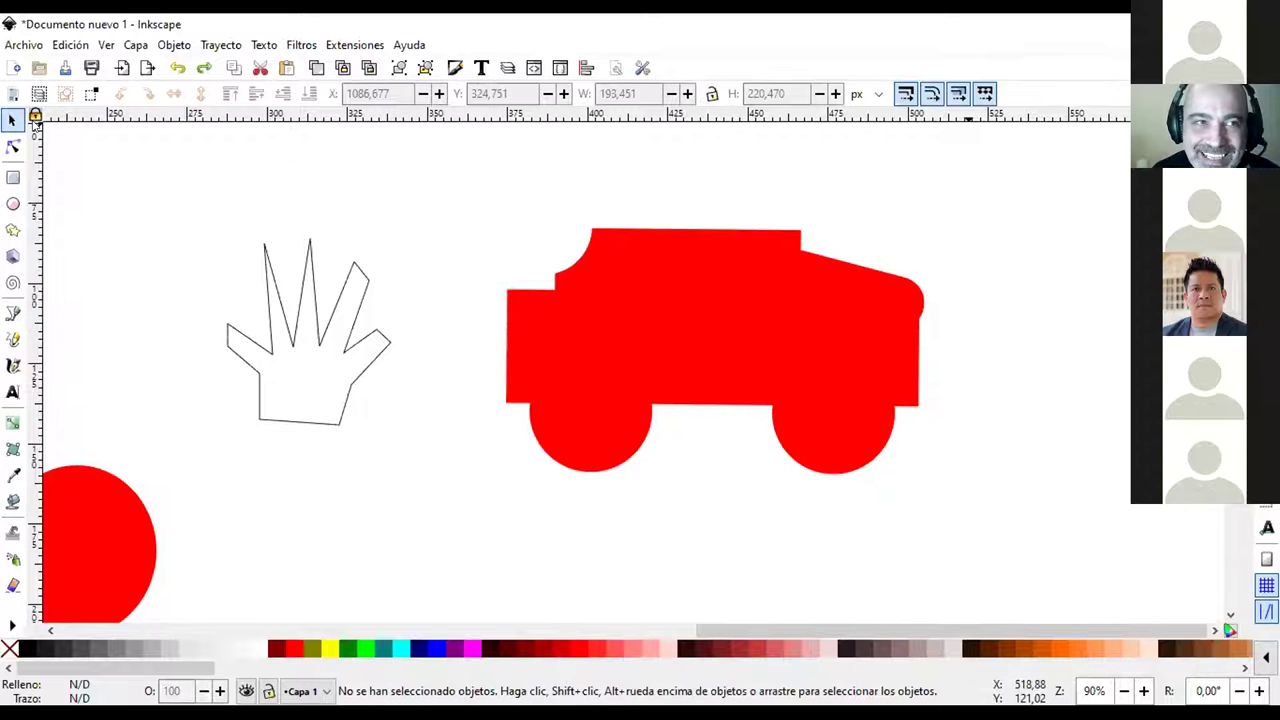
pyautogui.click(306, 280)
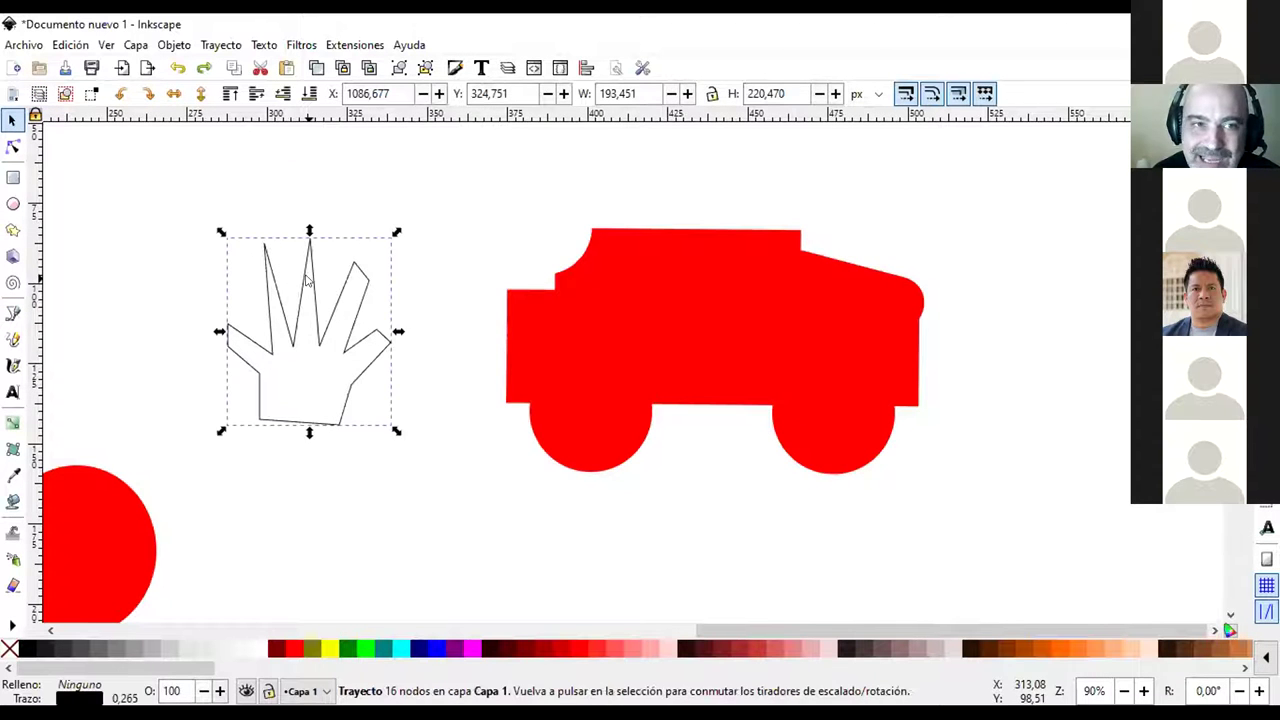
pyautogui.rightClick(306, 280)
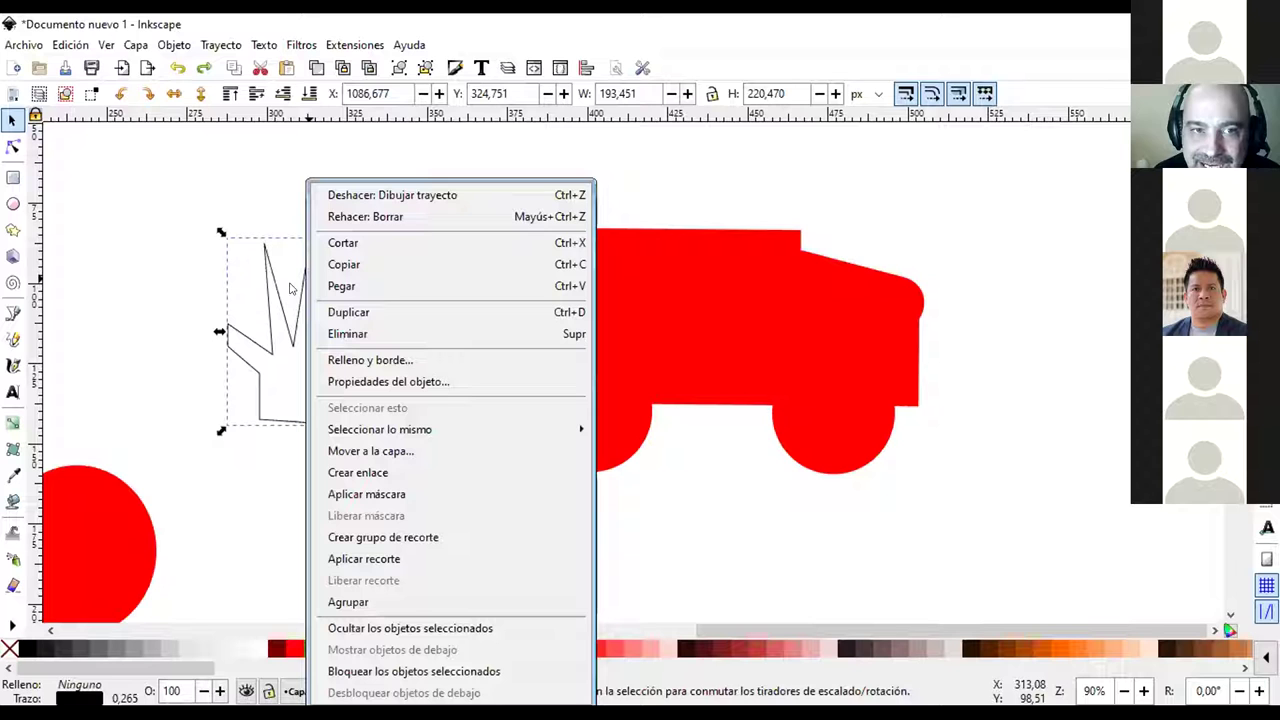
pyautogui.click(393, 336)
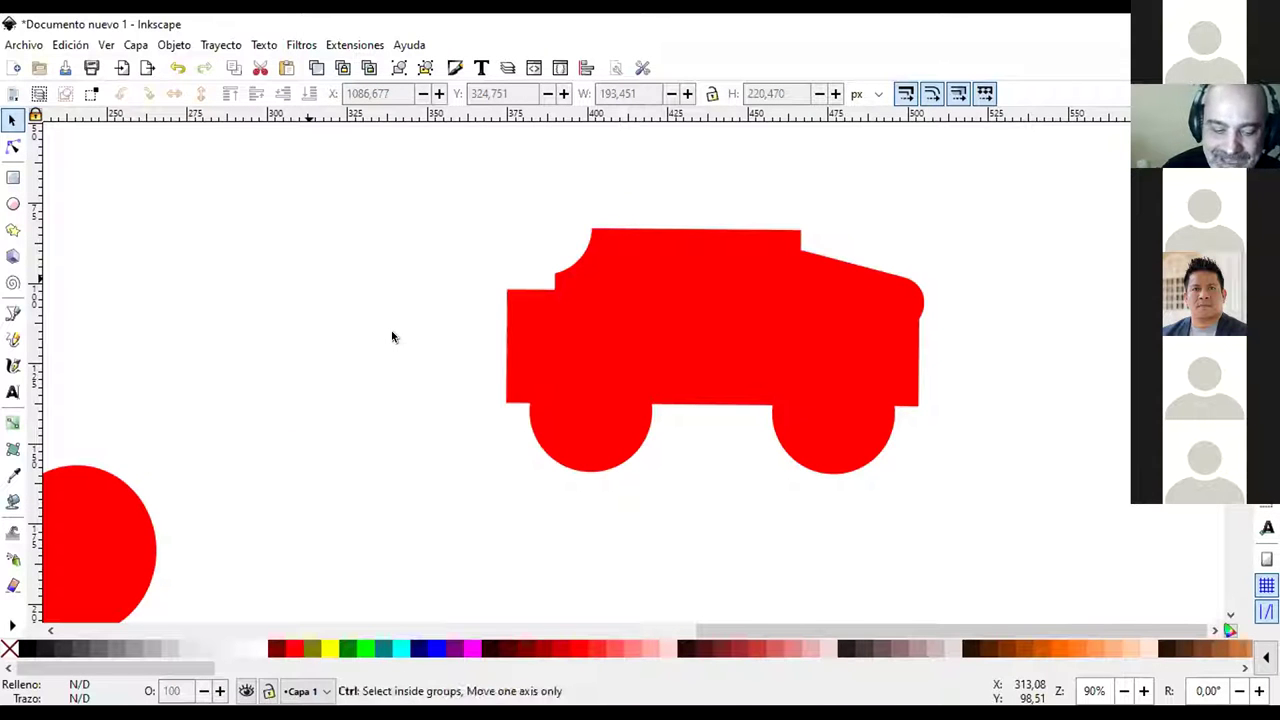
pyautogui.hotkey('ctrl', 'z')
pyautogui.click(366, 341)
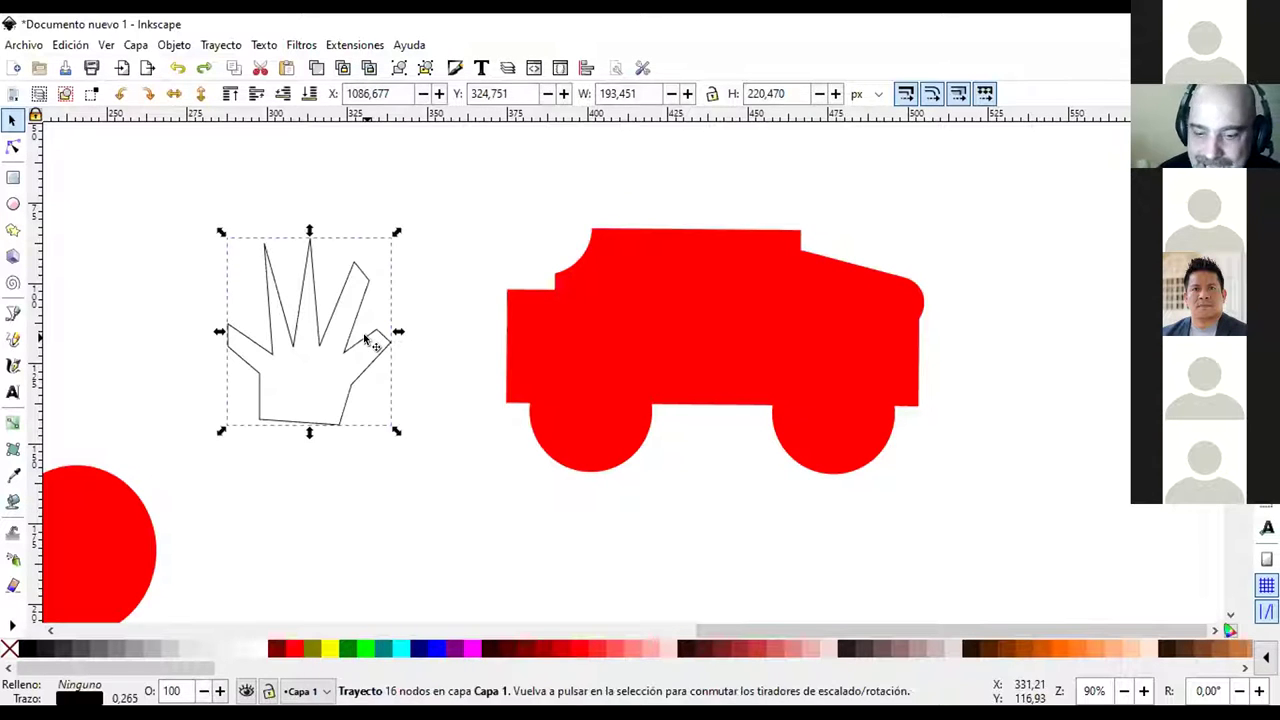
pyautogui.press('Delete')
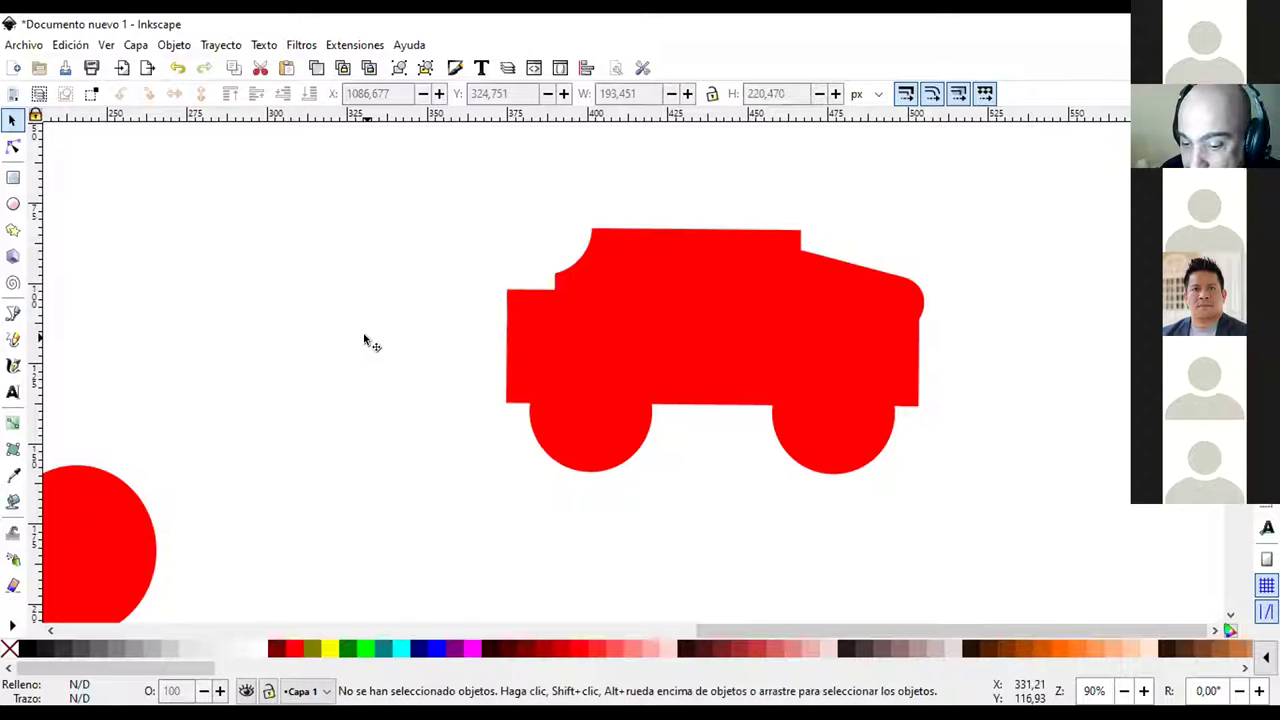
pyautogui.hotkey('ctrl', 'z')
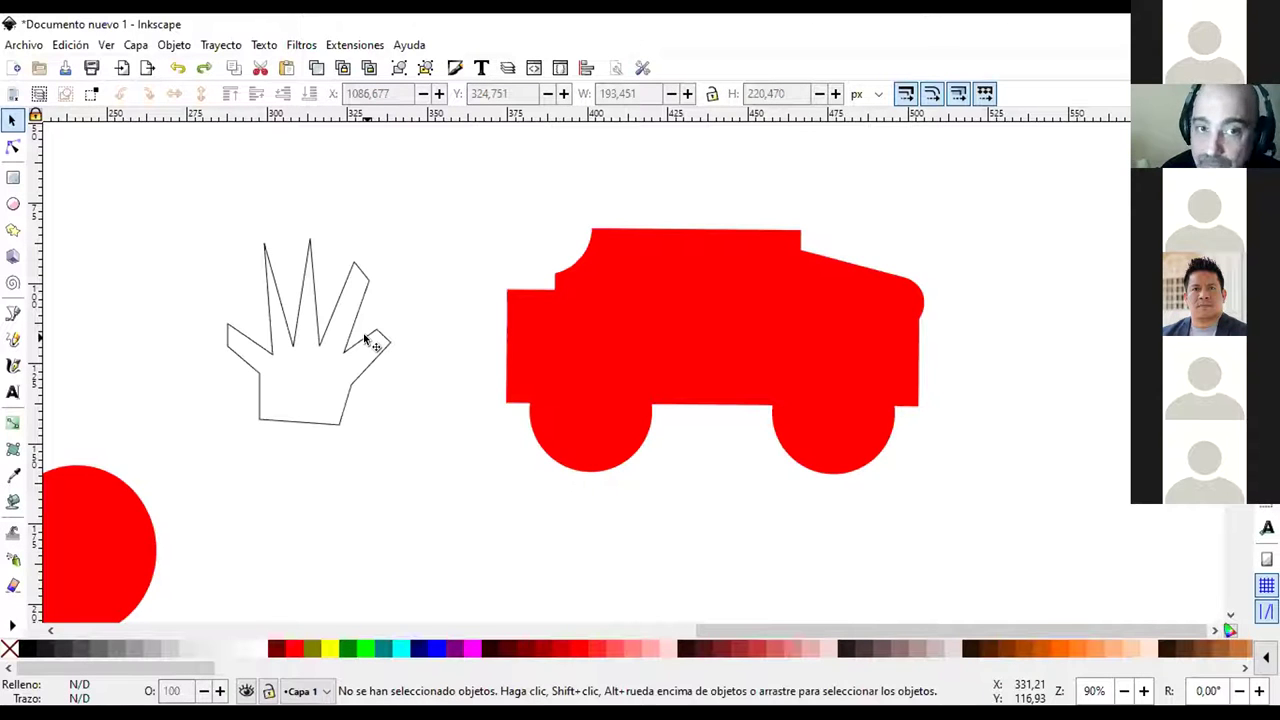
pyautogui.click(367, 343)
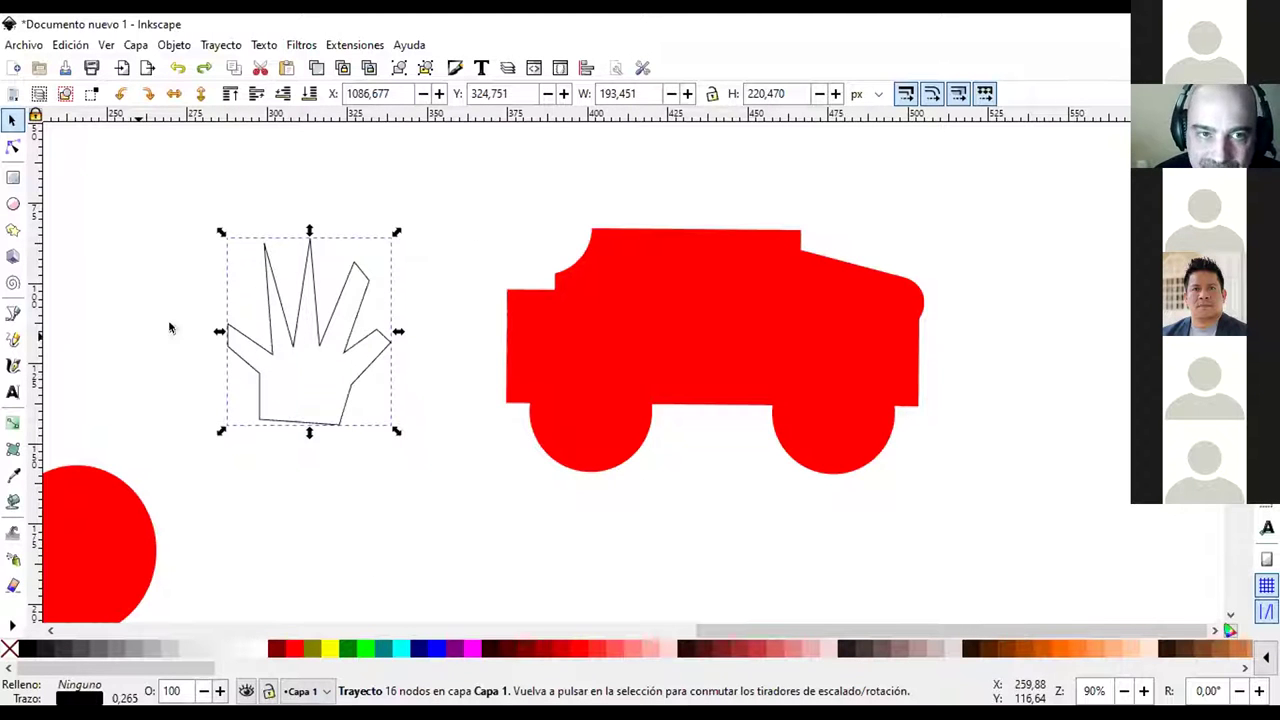
# Zoom to 181%, centre the hand, select it and edit its nodes with the Node tool
pyautogui.scroll(2, 362, 382)
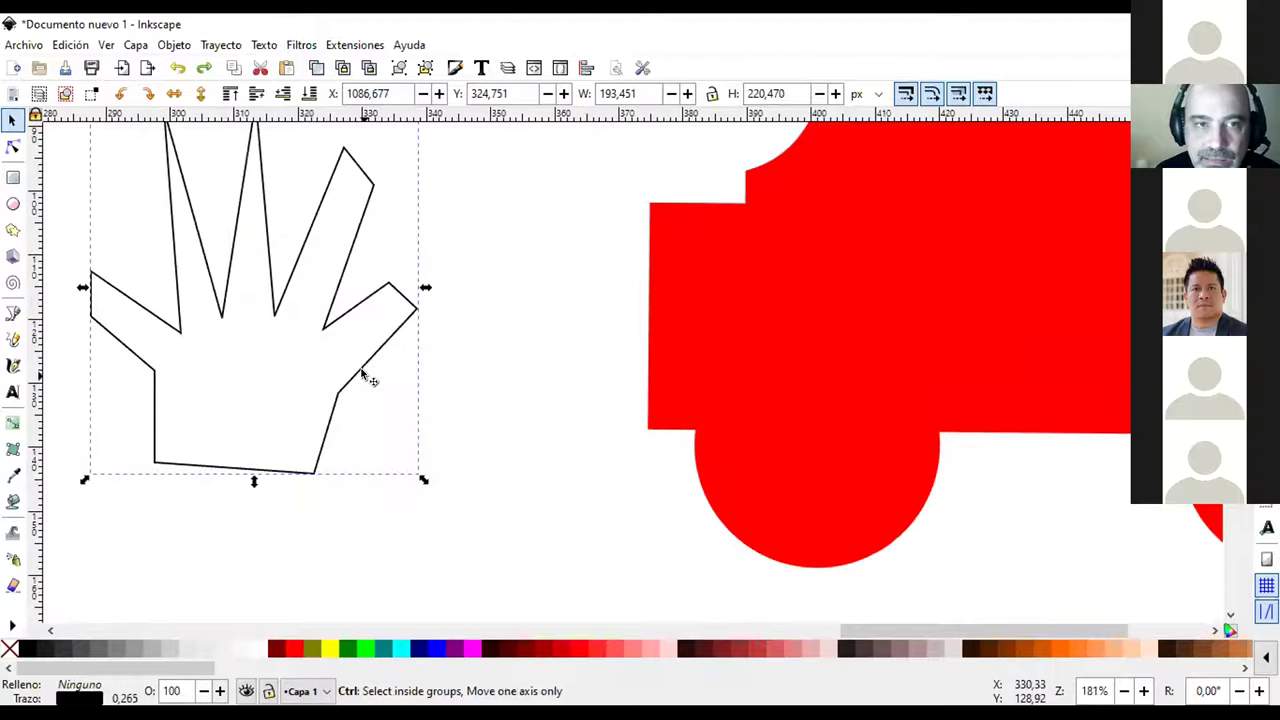
pyautogui.click(244, 323)
pyautogui.moveTo(263, 380); pyautogui.dragTo(594, 449)
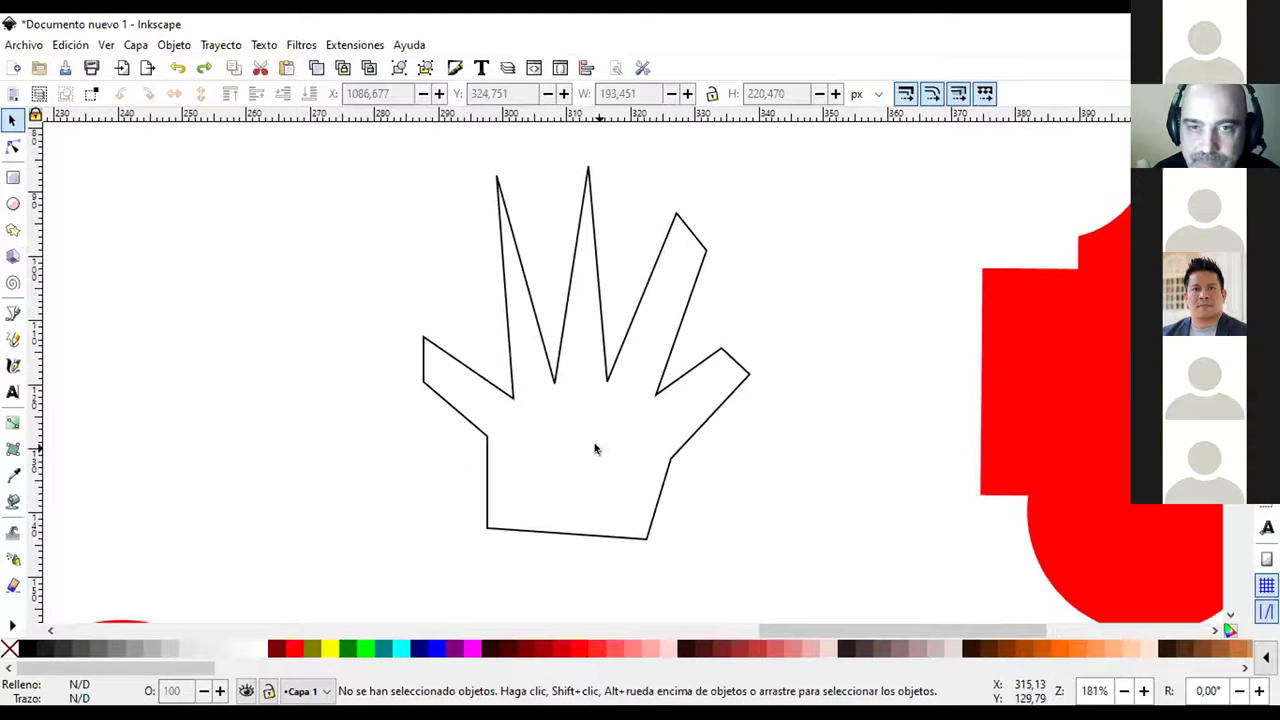
pyautogui.click(557, 533)
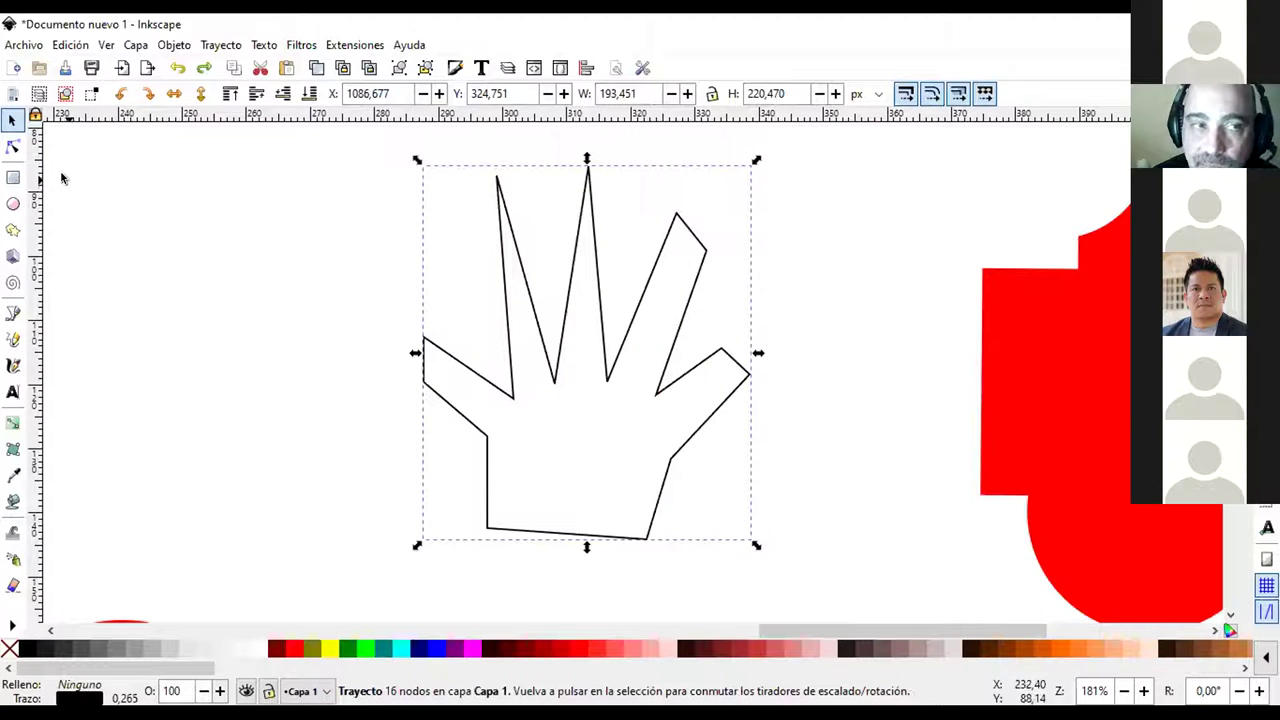
pyautogui.click(14, 150)
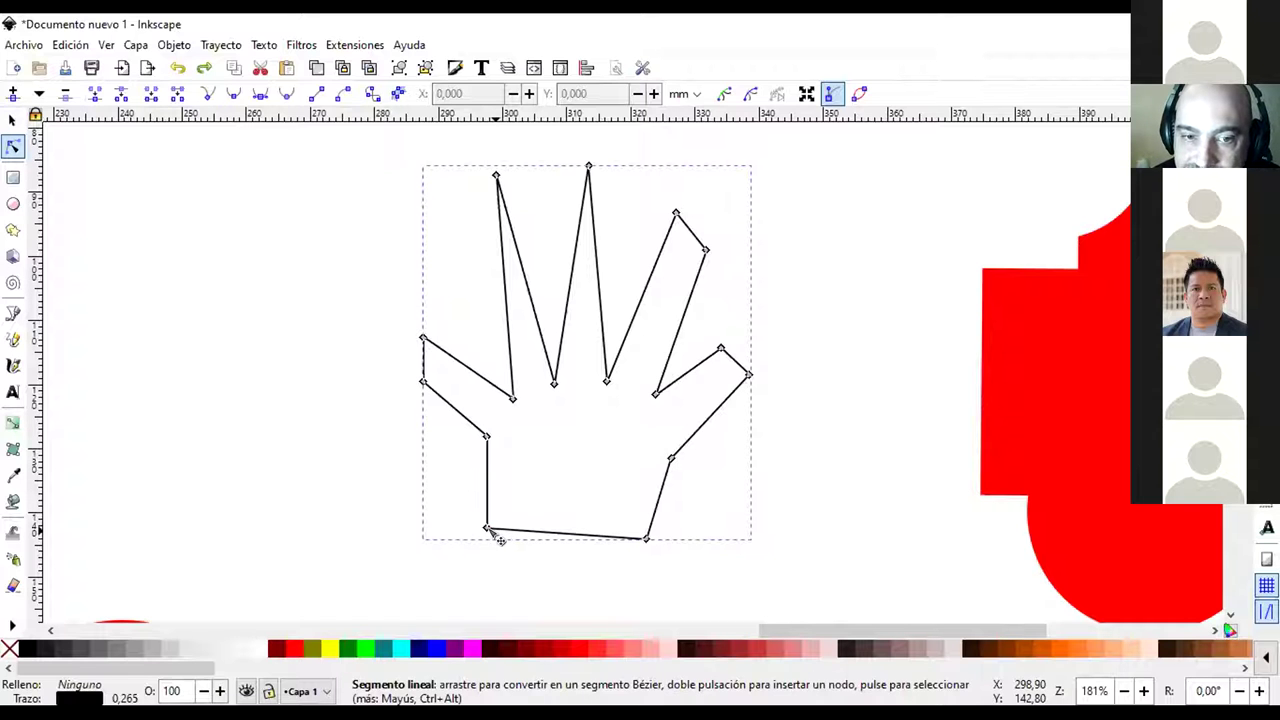
# Reposition both wrist corners and the right, middle and left fingertips
pyautogui.moveTo(488, 531)
pyautogui.mouseDown()
pyautogui.moveTo(580, 466)
pyautogui.moveTo(517, 515)
pyautogui.moveTo(508, 540)
pyautogui.mouseUp()
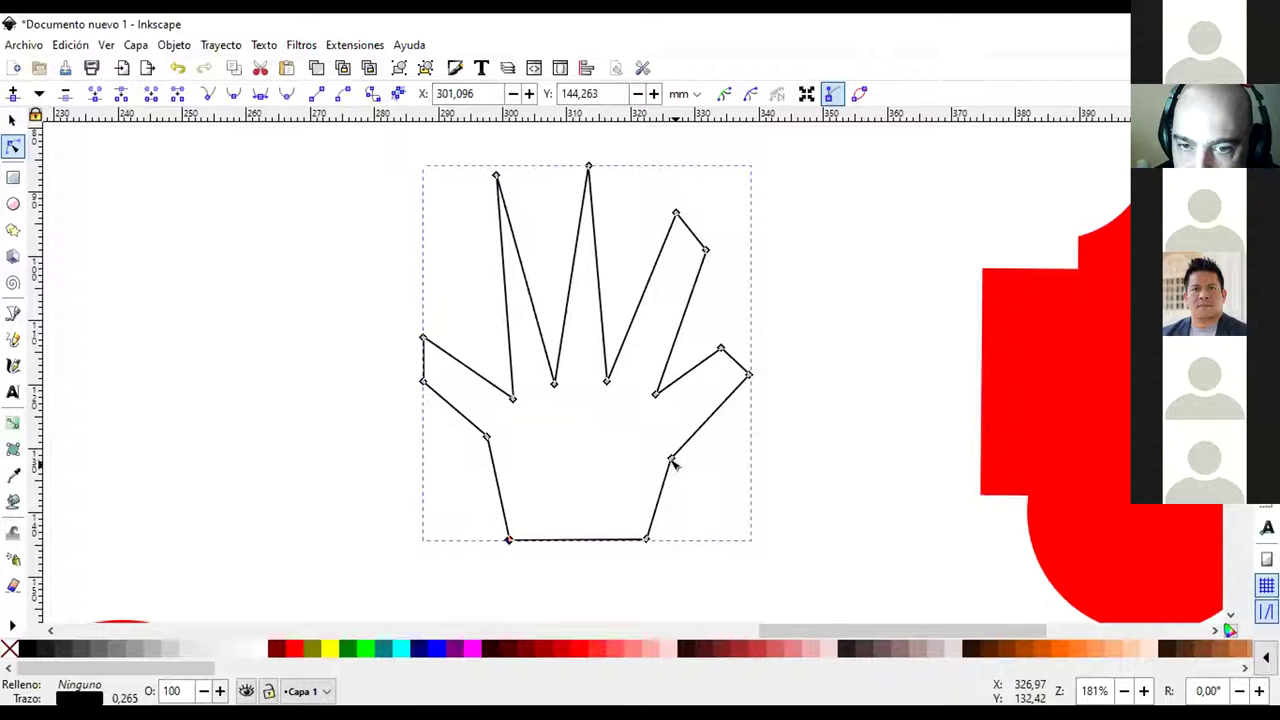
pyautogui.moveTo(671, 458); pyautogui.dragTo(665, 427)
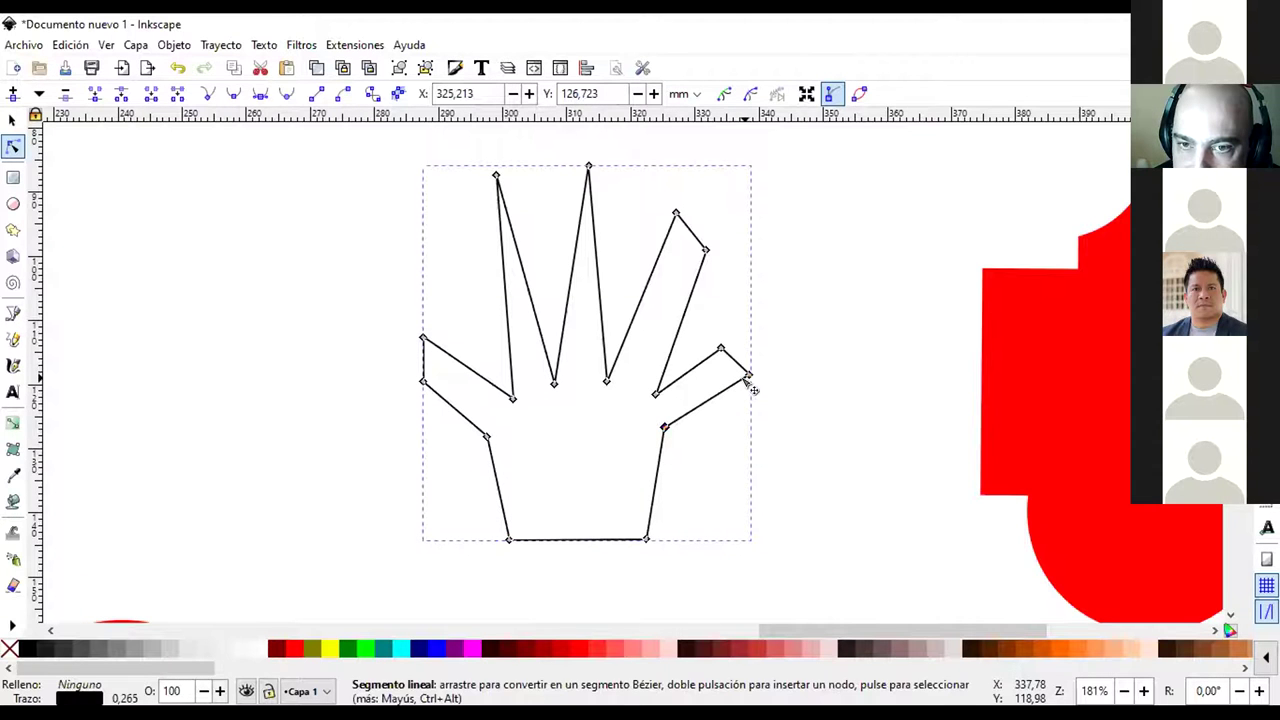
pyautogui.moveTo(749, 375); pyautogui.dragTo(727, 371)
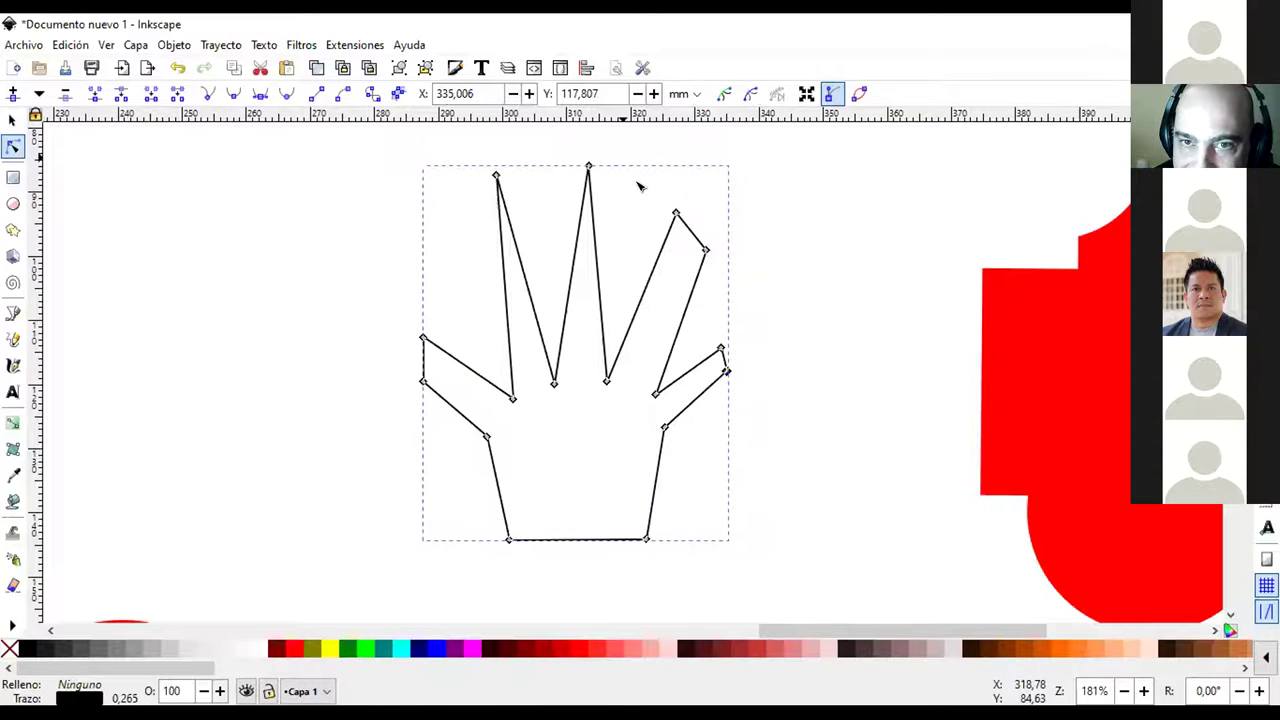
pyautogui.moveTo(591, 164)
pyautogui.mouseDown()
pyautogui.moveTo(589, 194)
pyautogui.moveTo(587, 143)
pyautogui.mouseUp()
pyautogui.moveTo(496, 177); pyautogui.dragTo(508, 202)
# Adjust the thumb, right fingertip and wrist node, then bend both wrist sides into inward curves
pyautogui.moveTo(423, 340)
pyautogui.mouseDown()
pyautogui.moveTo(448, 334)
pyautogui.moveTo(445, 344)
pyautogui.mouseUp()
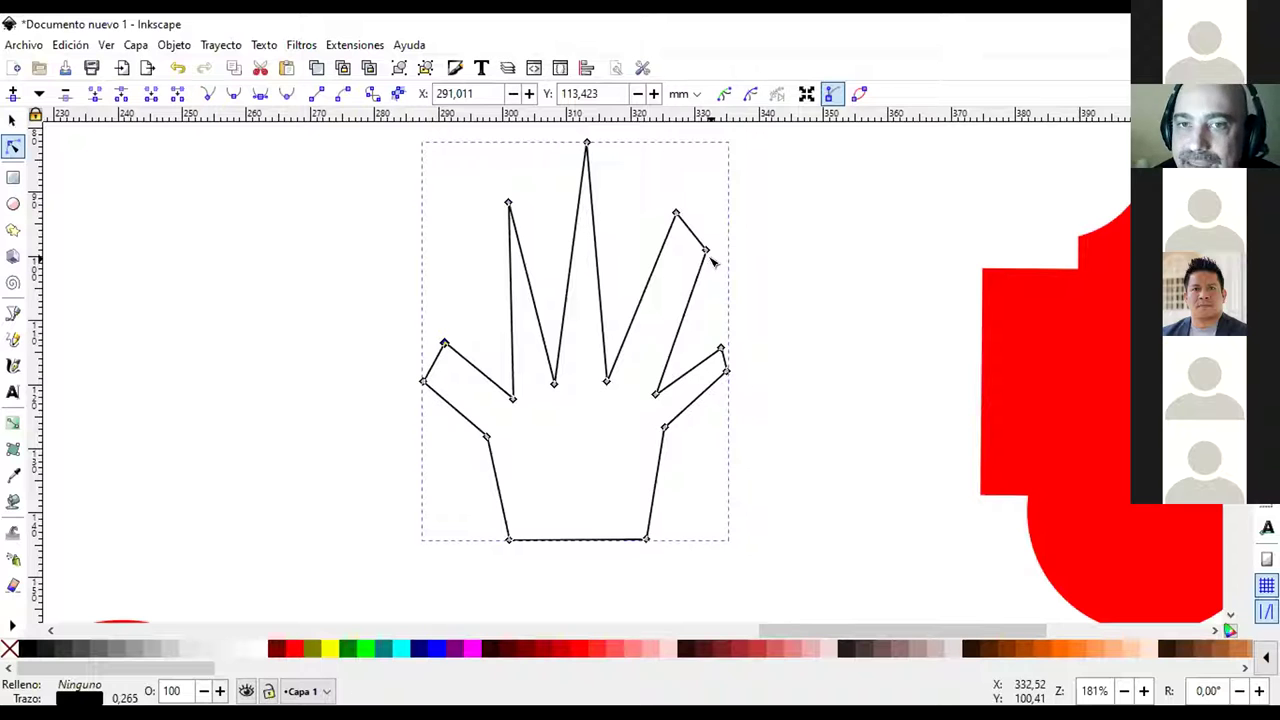
pyautogui.moveTo(676, 214); pyautogui.dragTo(668, 229)
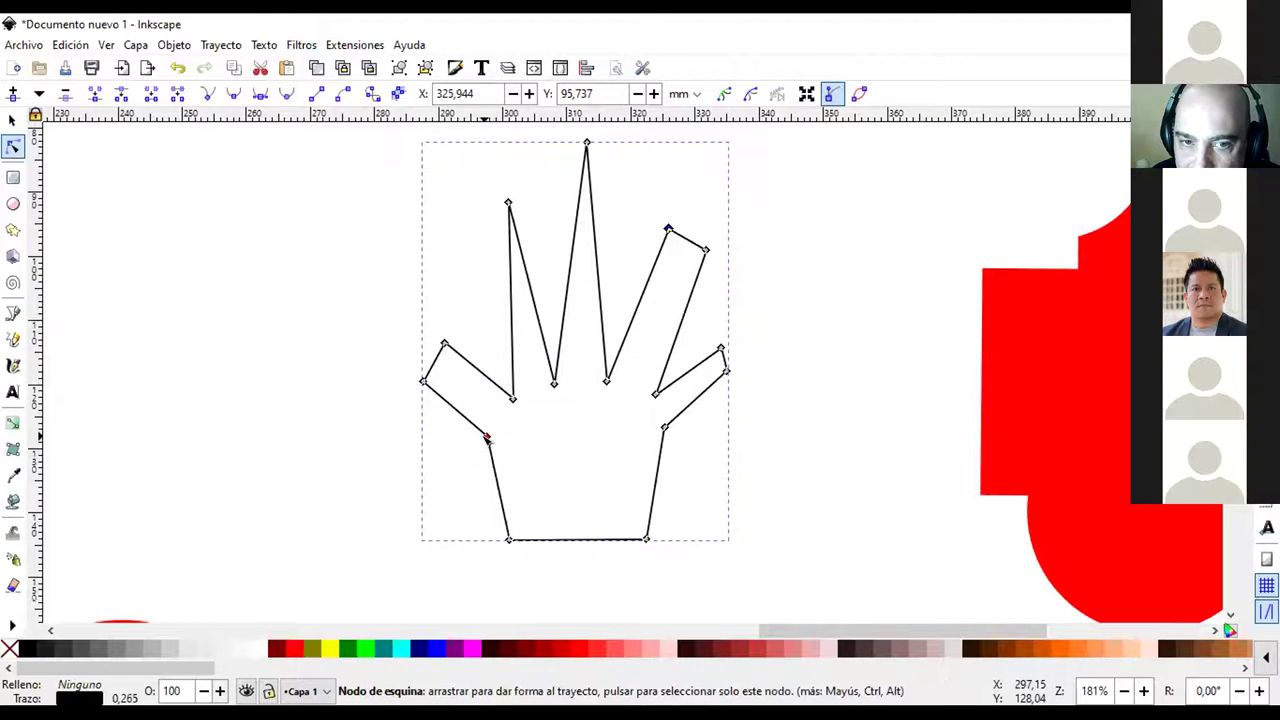
pyautogui.moveTo(486, 437)
pyautogui.mouseDown()
pyautogui.moveTo(451, 434)
pyautogui.moveTo(494, 434)
pyautogui.mouseUp()
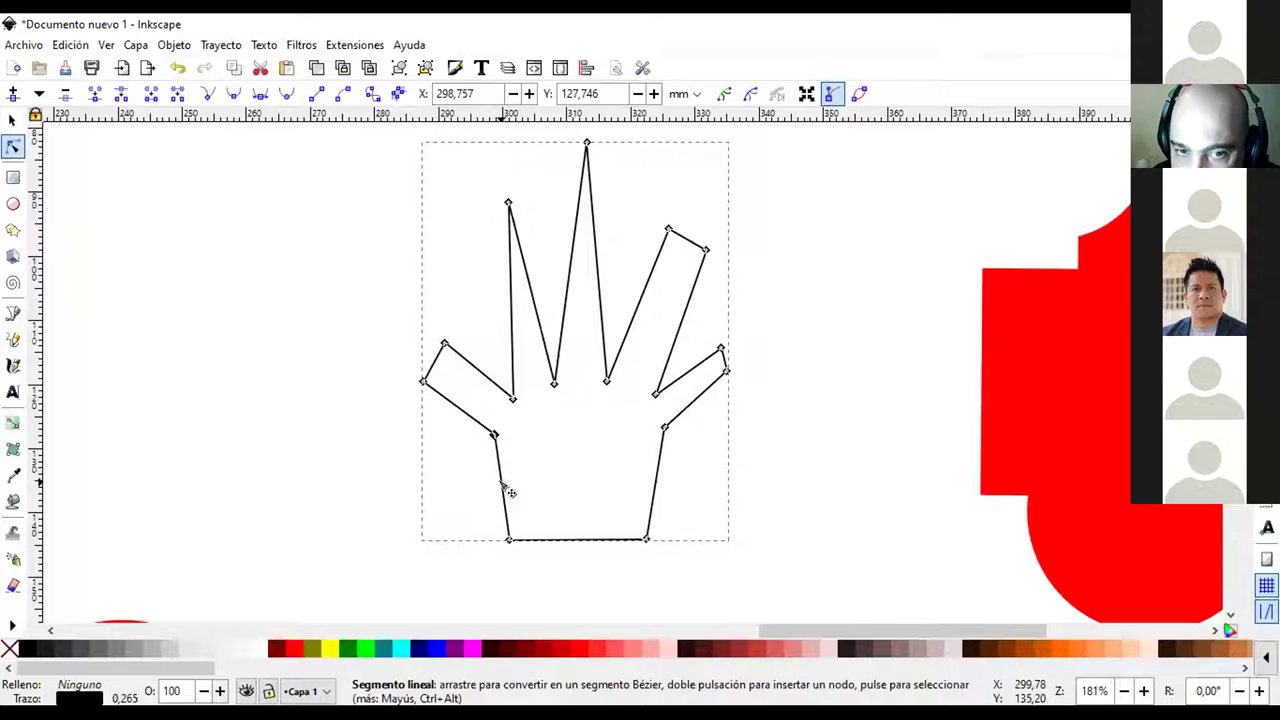
pyautogui.moveTo(508, 489)
pyautogui.mouseDown()
pyautogui.moveTo(517, 502)
pyautogui.moveTo(526, 492)
pyautogui.mouseUp()
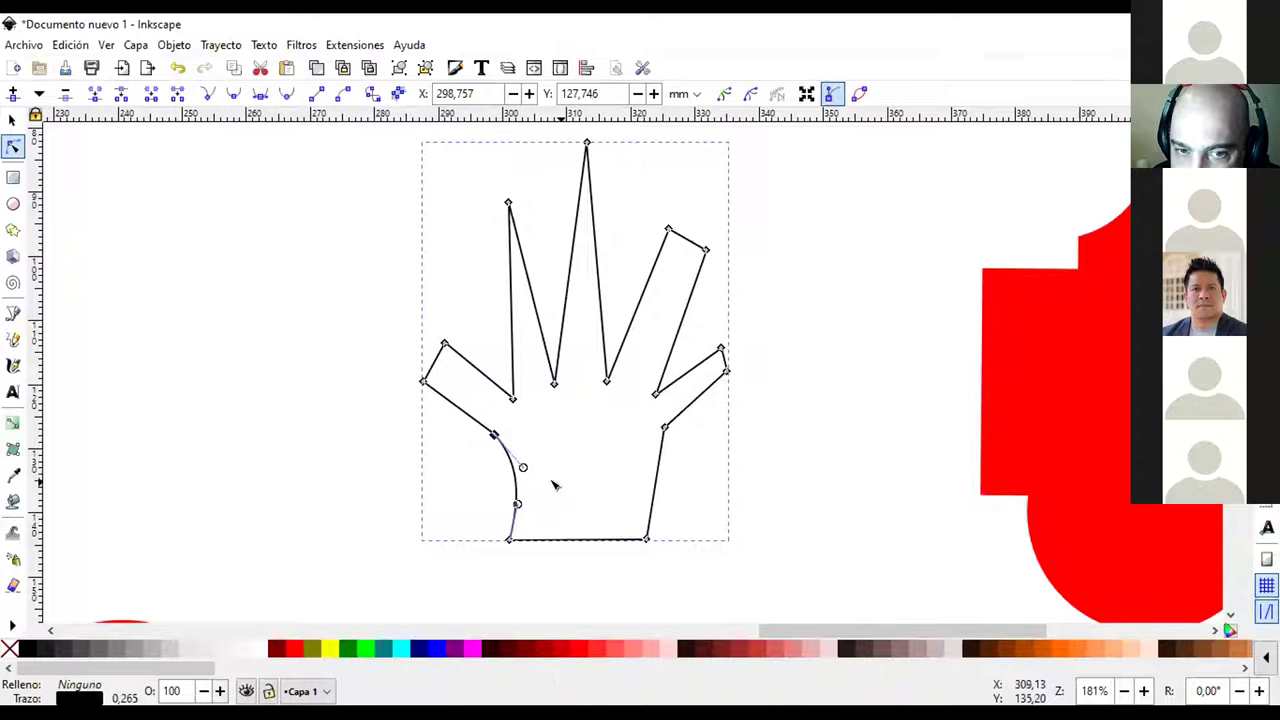
pyautogui.moveTo(653, 476); pyautogui.dragTo(641, 478)
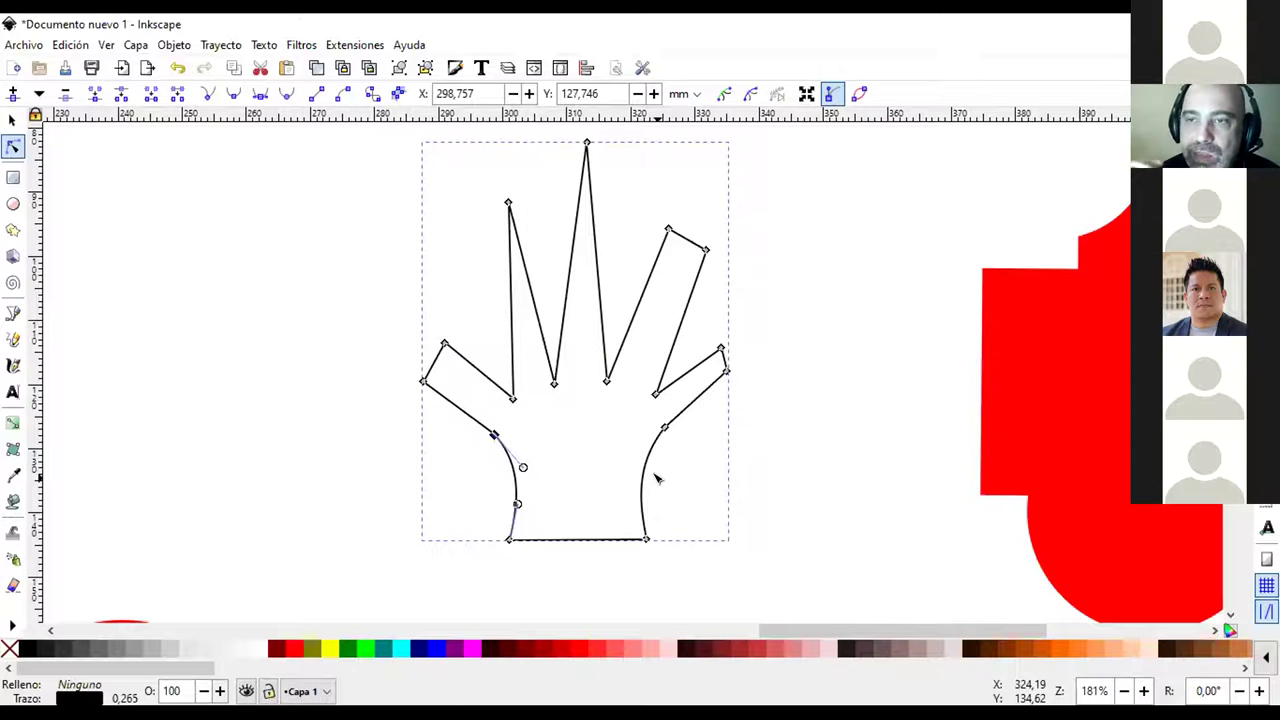
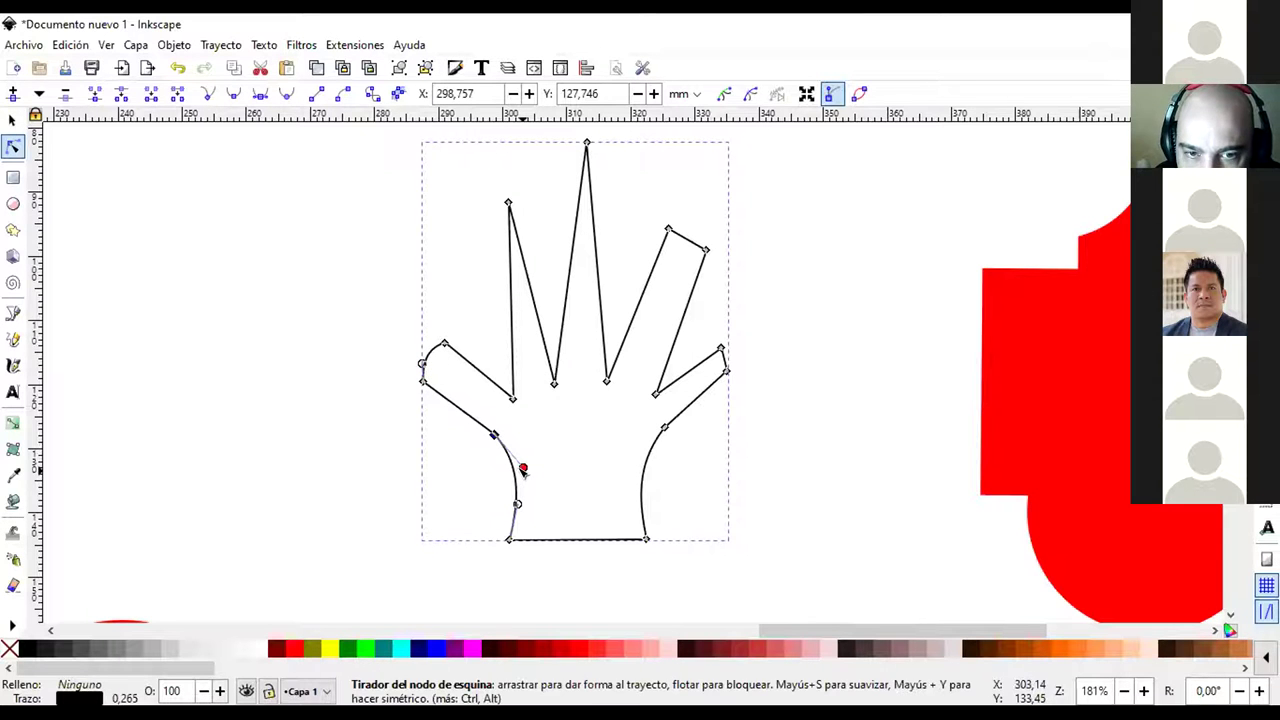
# Round the hand's thumb by curving its lower edge and pulling out its tip
pyautogui.moveTo(522, 470); pyautogui.dragTo(503, 498)
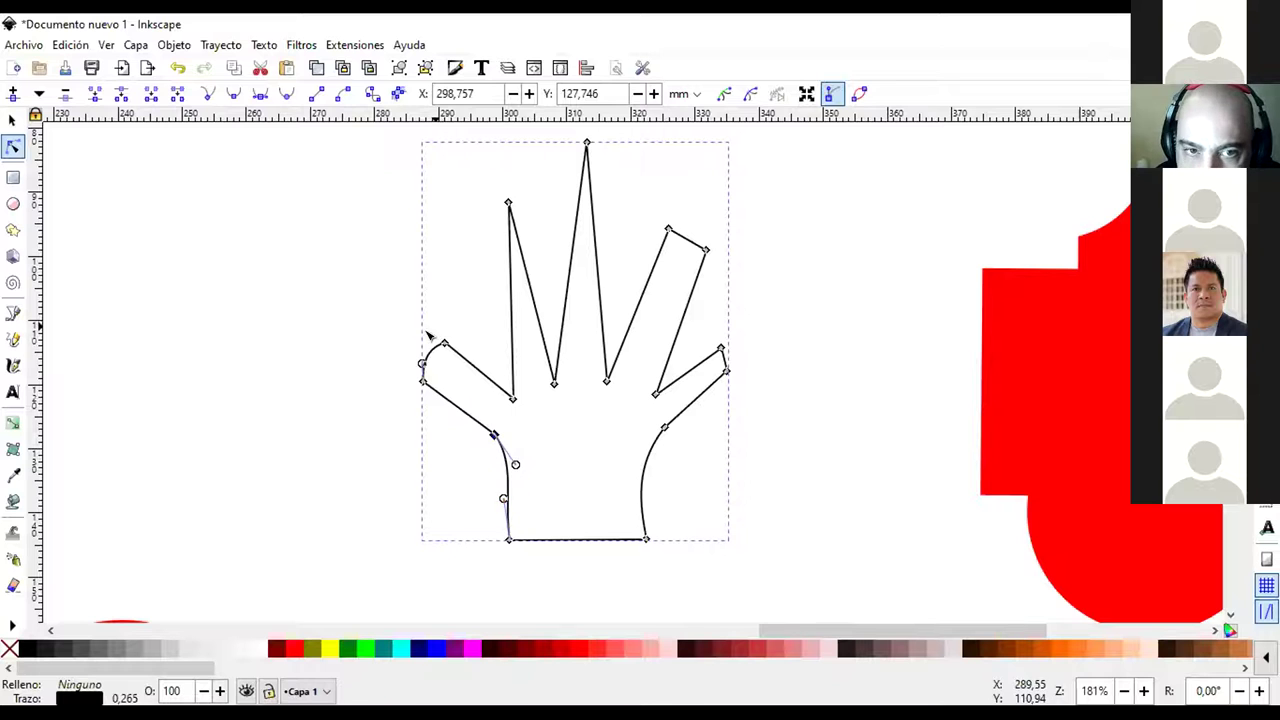
pyautogui.moveTo(446, 346); pyautogui.dragTo(424, 354)
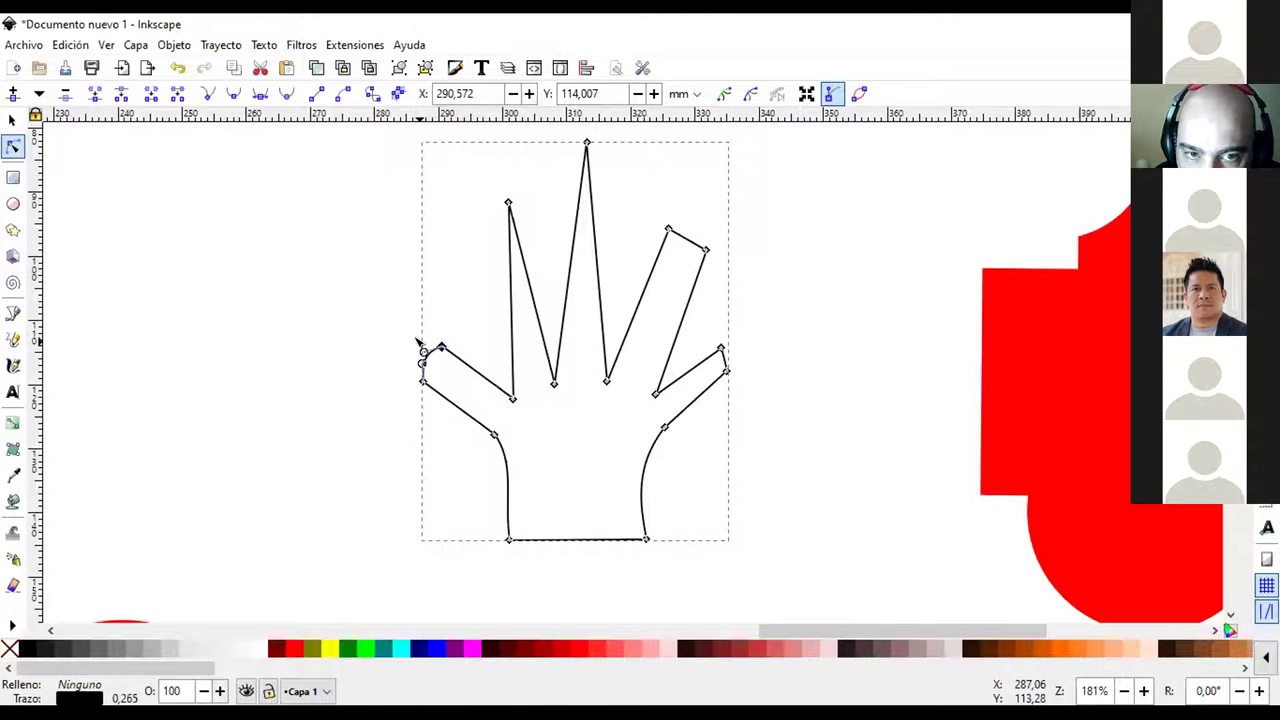
pyautogui.press('Escape')
pyautogui.click(429, 350)
pyautogui.moveTo(426, 354)
pyautogui.mouseDown()
pyautogui.moveTo(422, 342)
pyautogui.moveTo(412, 362)
pyautogui.mouseUp()
# Curve the index finger's sides and tip, and round the ring fingertip into an arc
pyautogui.moveTo(508, 334); pyautogui.dragTo(500, 251)
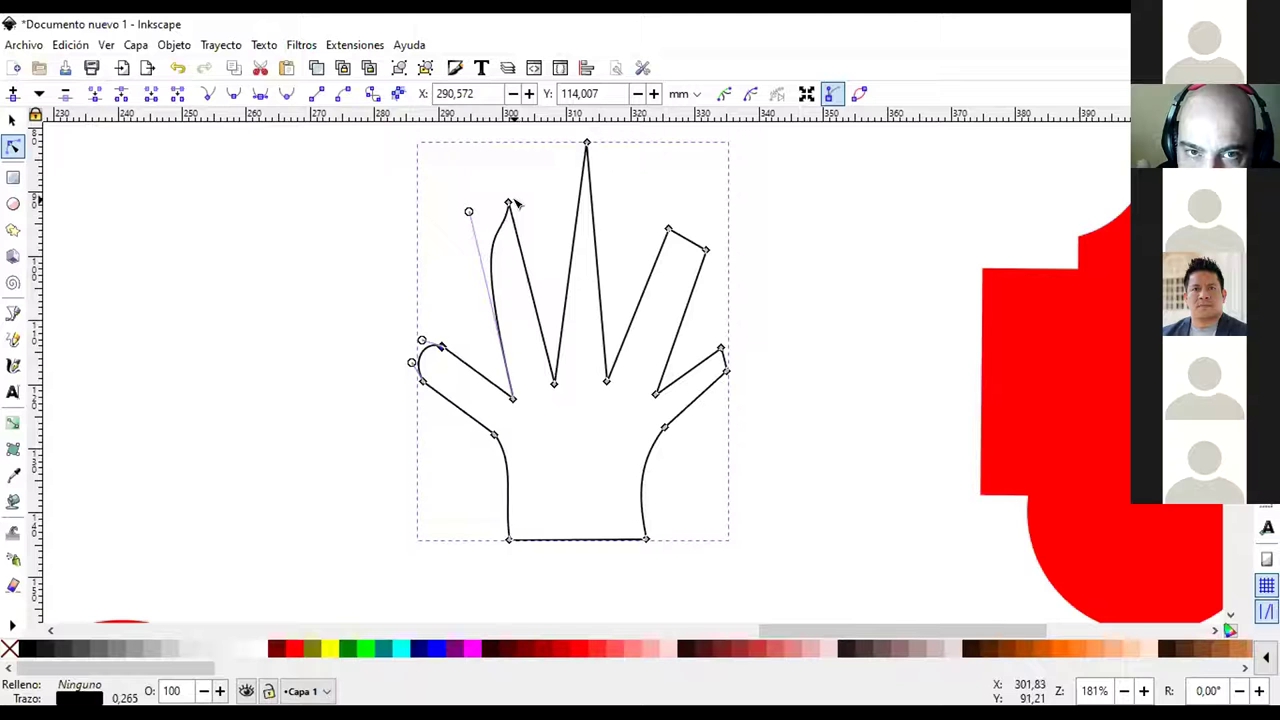
pyautogui.moveTo(508, 203); pyautogui.dragTo(514, 222)
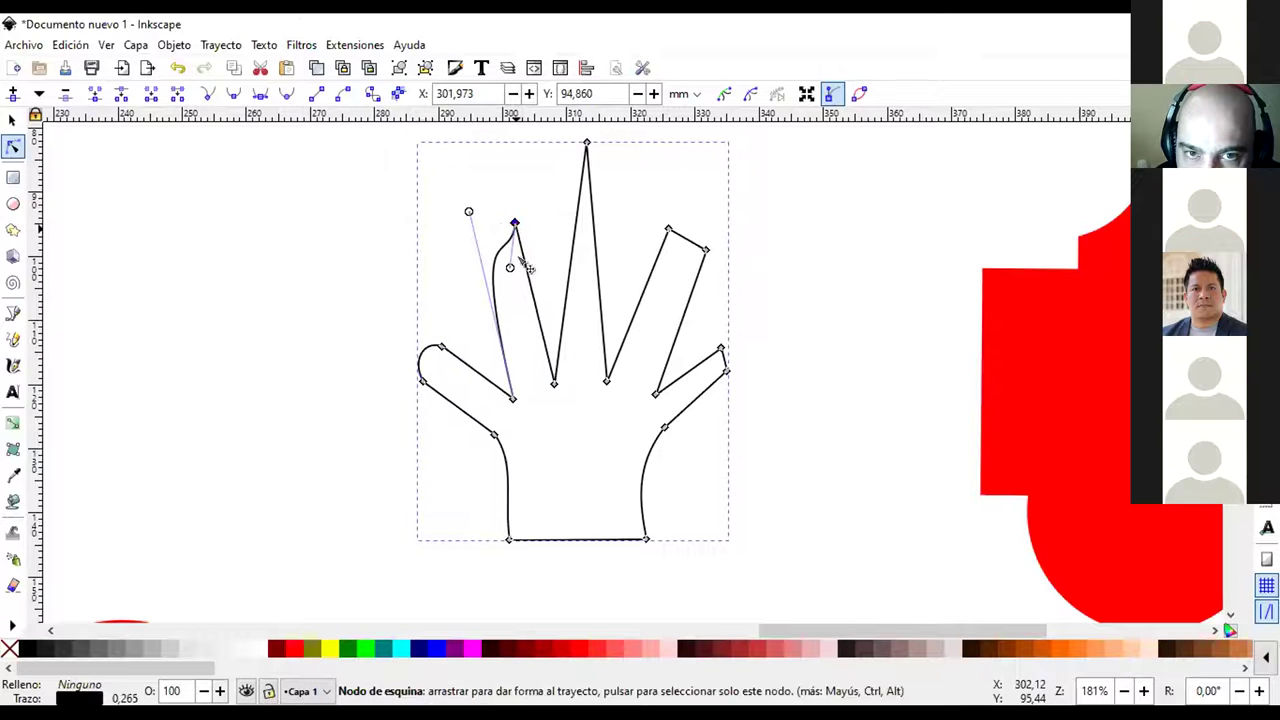
pyautogui.moveTo(514, 267); pyautogui.dragTo(494, 228)
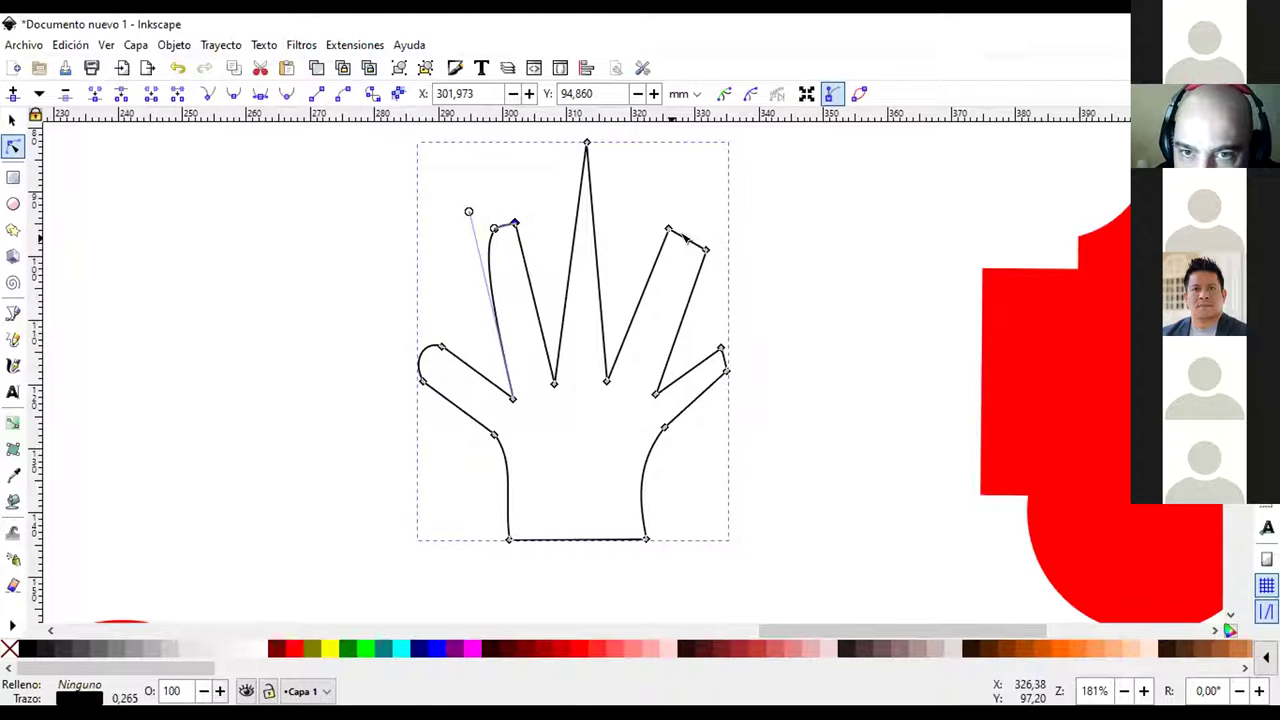
pyautogui.moveTo(686, 236); pyautogui.dragTo(681, 219)
# Reshape the middle finger's edges and tip into smooth curves
pyautogui.moveTo(601, 271); pyautogui.dragTo(611, 289)
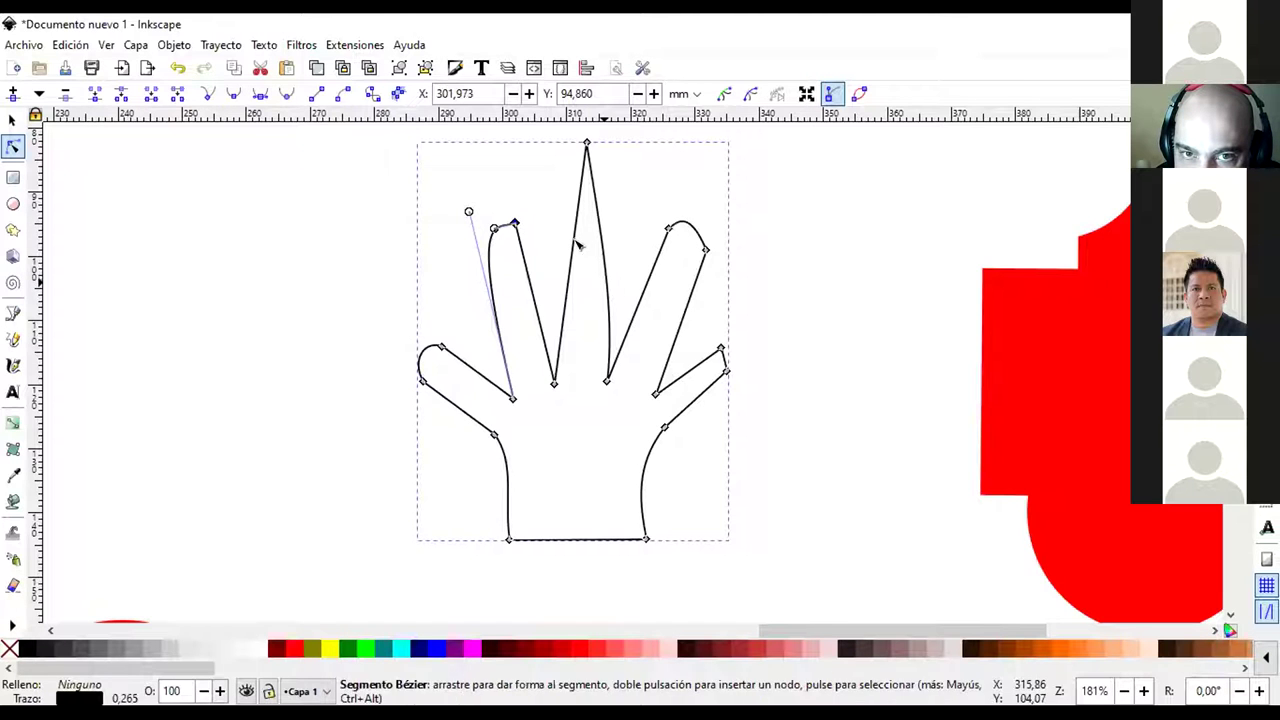
pyautogui.moveTo(564, 234); pyautogui.dragTo(608, 205)
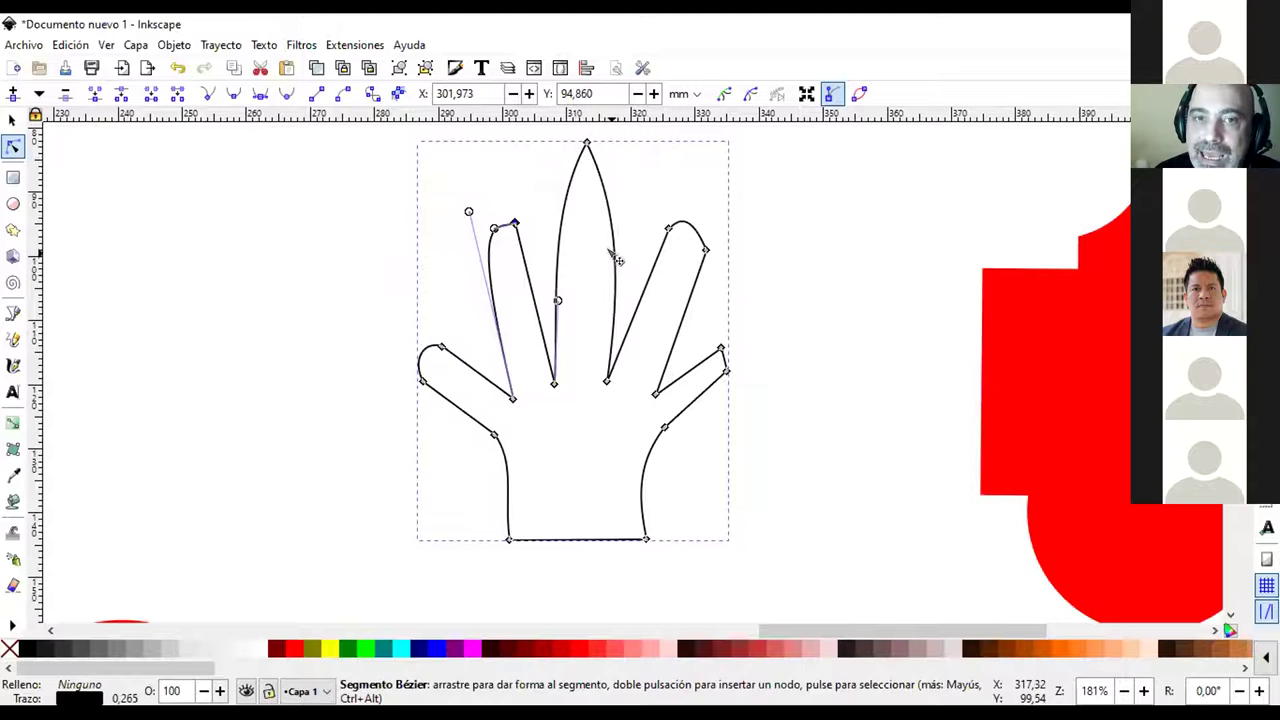
pyautogui.moveTo(613, 251); pyautogui.dragTo(612, 268)
pyautogui.moveTo(586, 143); pyautogui.dragTo(589, 181)
pyautogui.moveTo(609, 267); pyautogui.dragTo(616, 185)
pyautogui.moveTo(551, 252); pyautogui.dragTo(547, 187)
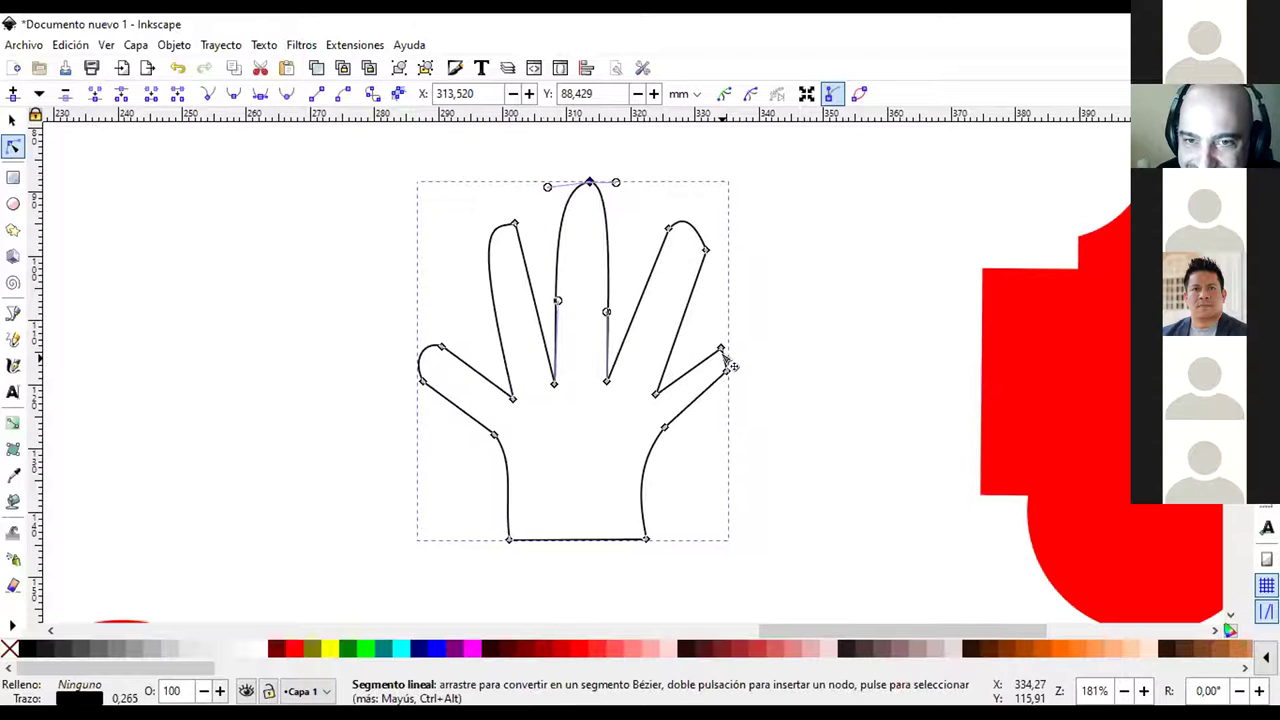
# Round the little finger's tip and select the whole hand path
pyautogui.moveTo(733, 364); pyautogui.dragTo(737, 361)
pyautogui.moveTo(375, 330); pyautogui.dragTo(450, 408)
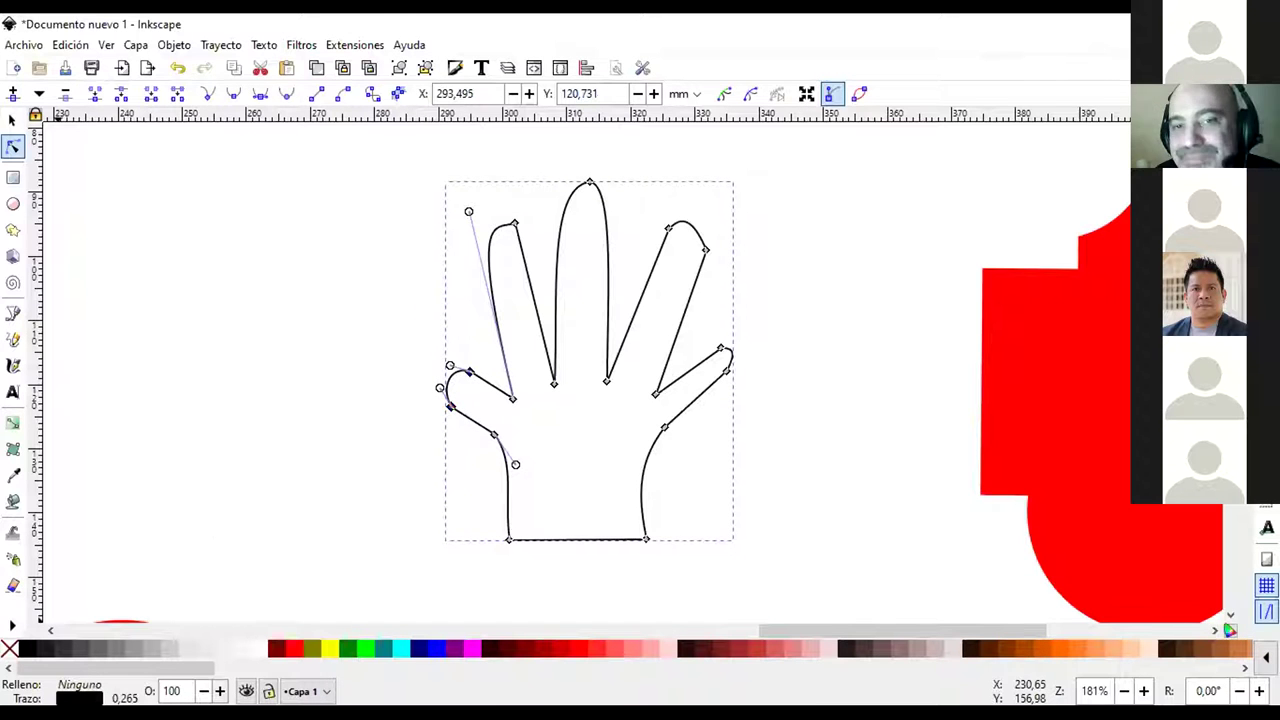
pyautogui.click(13, 120)
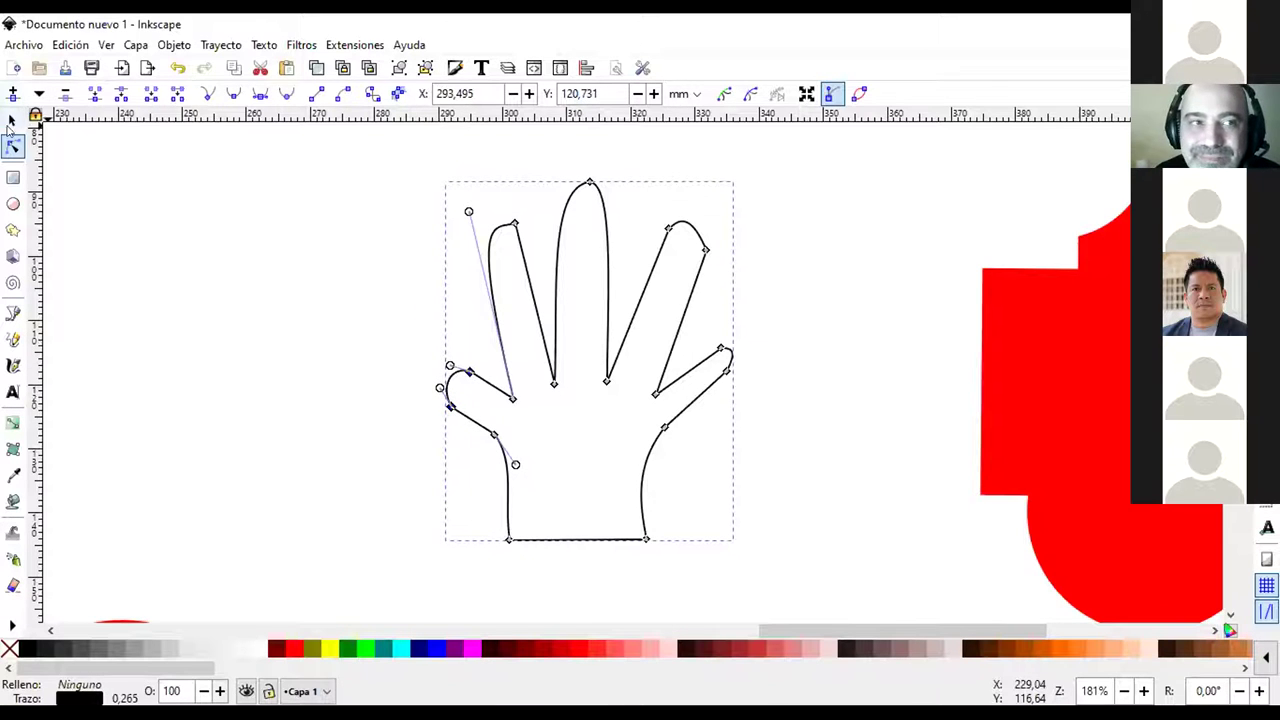
# Check the finished hand outline by selecting and deselecting it, then pick the Bézier pen
pyautogui.click(362, 458)
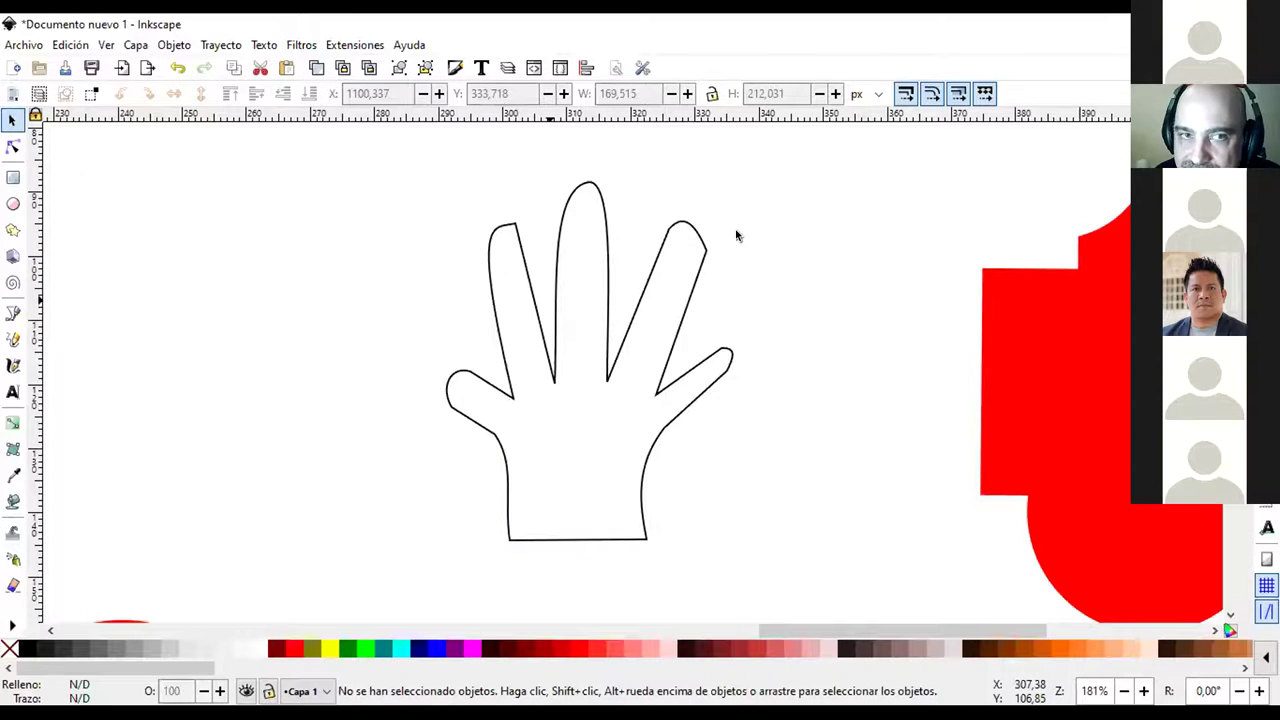
pyautogui.click(706, 245)
pyautogui.press('Escape')
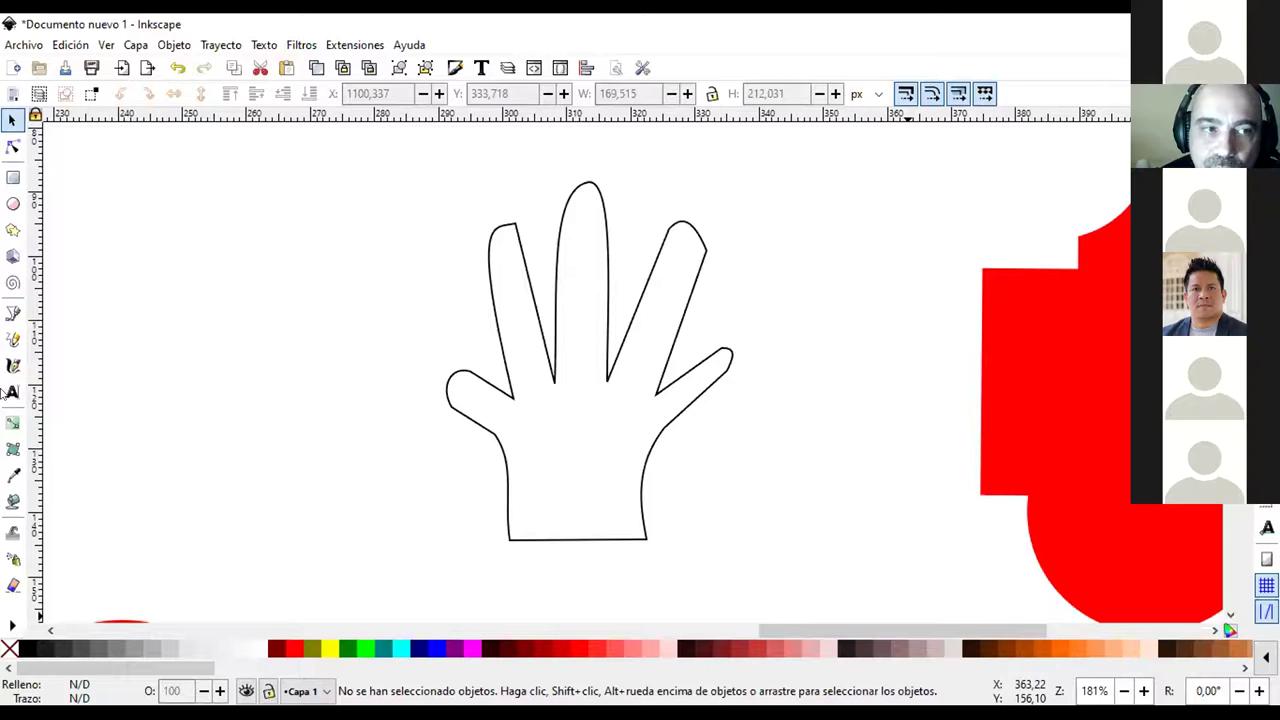
pyautogui.click(13, 312)
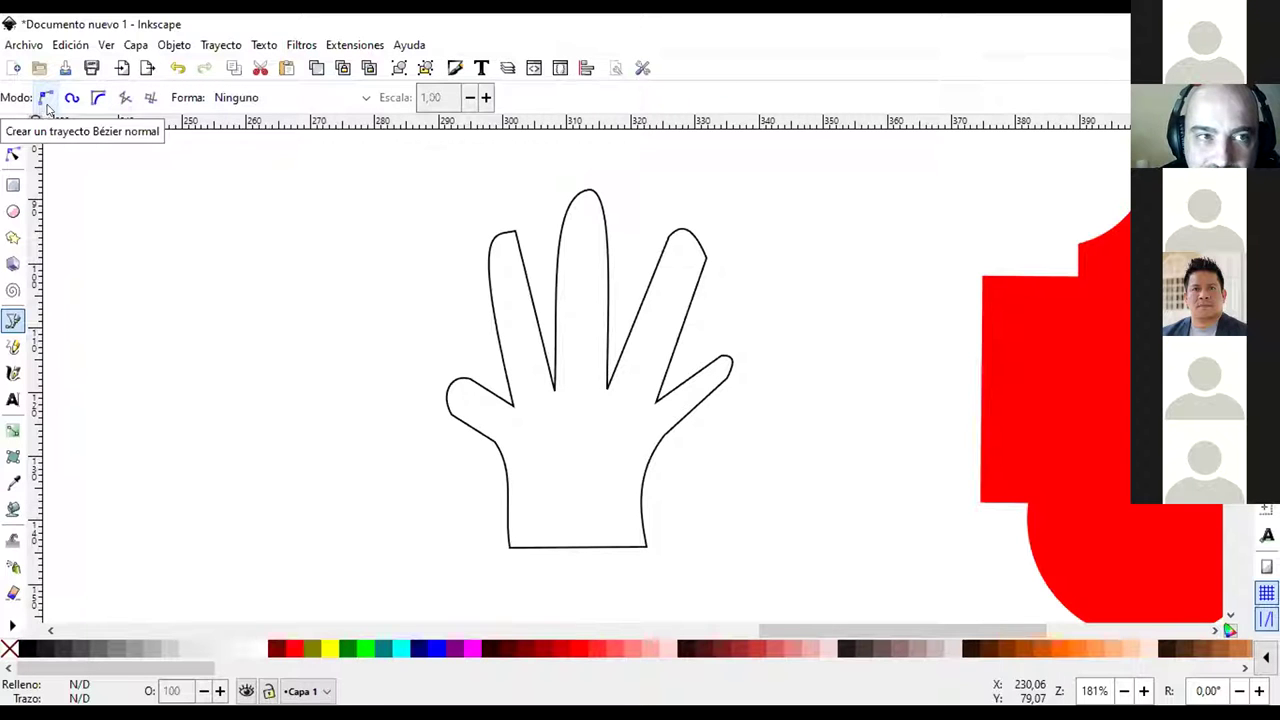
# In BSpline mode, draw the new hand's wrist, thumb and first two fingers left of the first hand
pyautogui.click(98, 98)
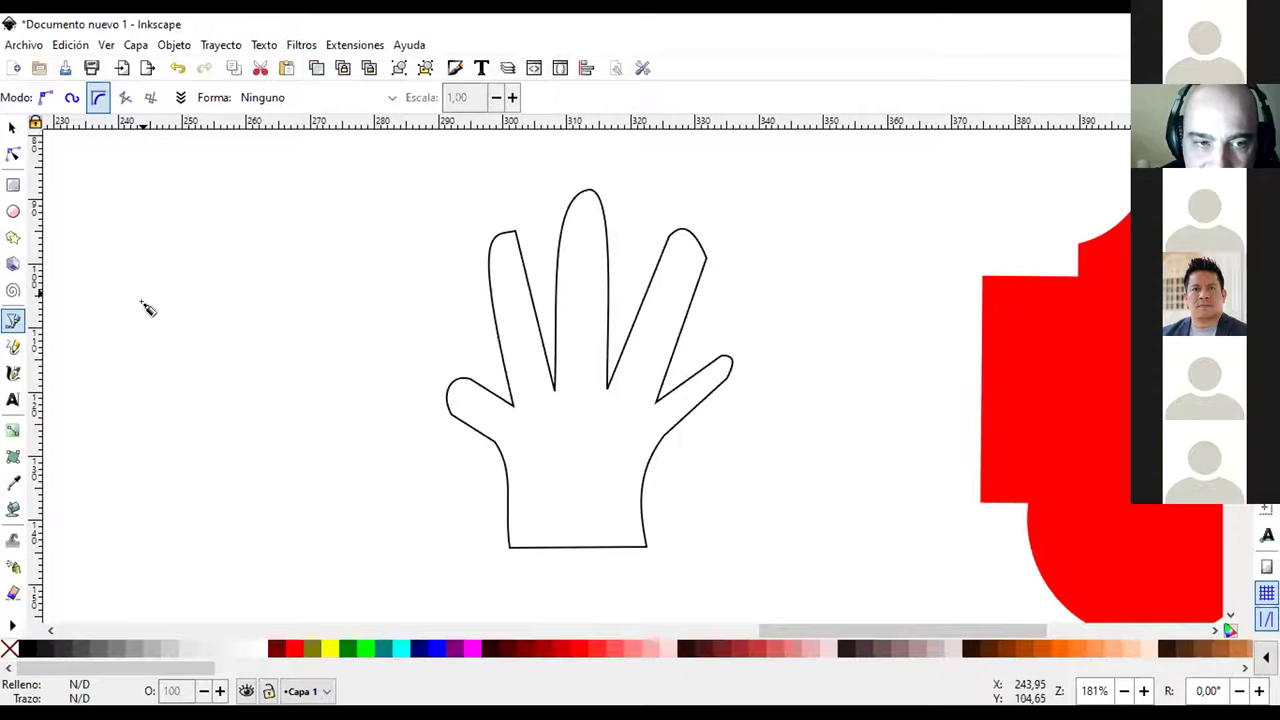
pyautogui.click(177, 544)
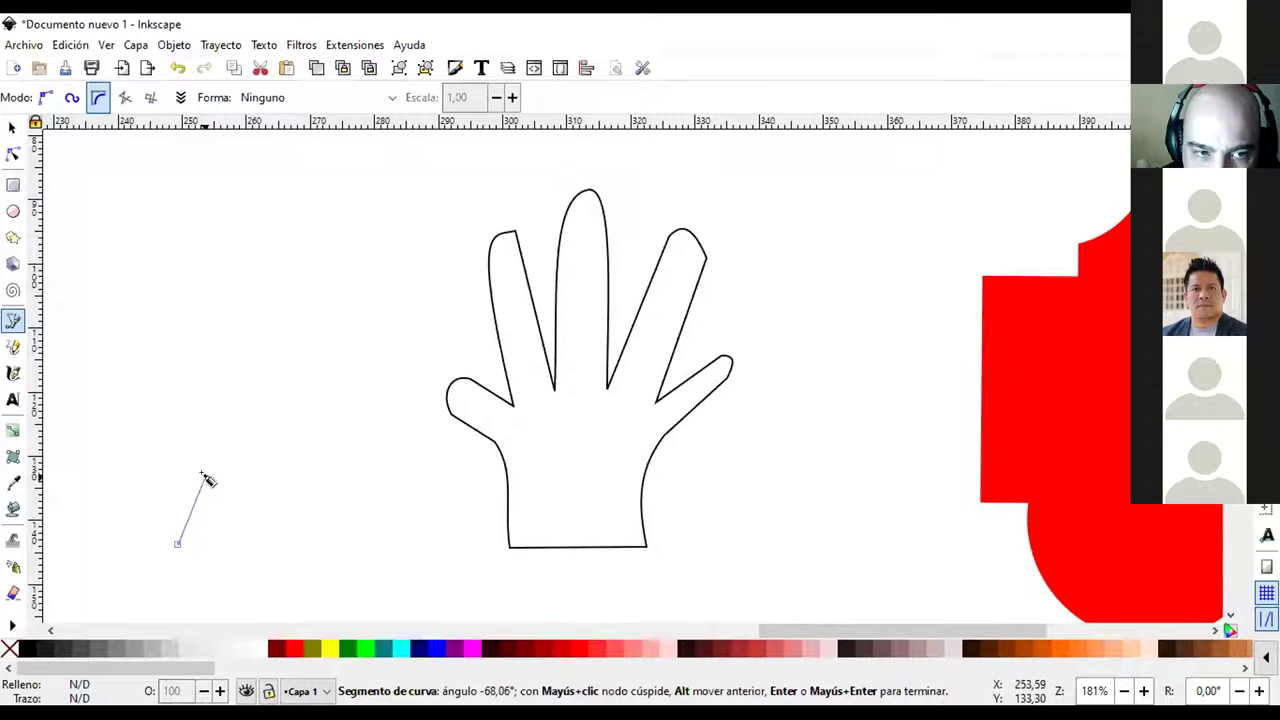
pyautogui.click(207, 479)
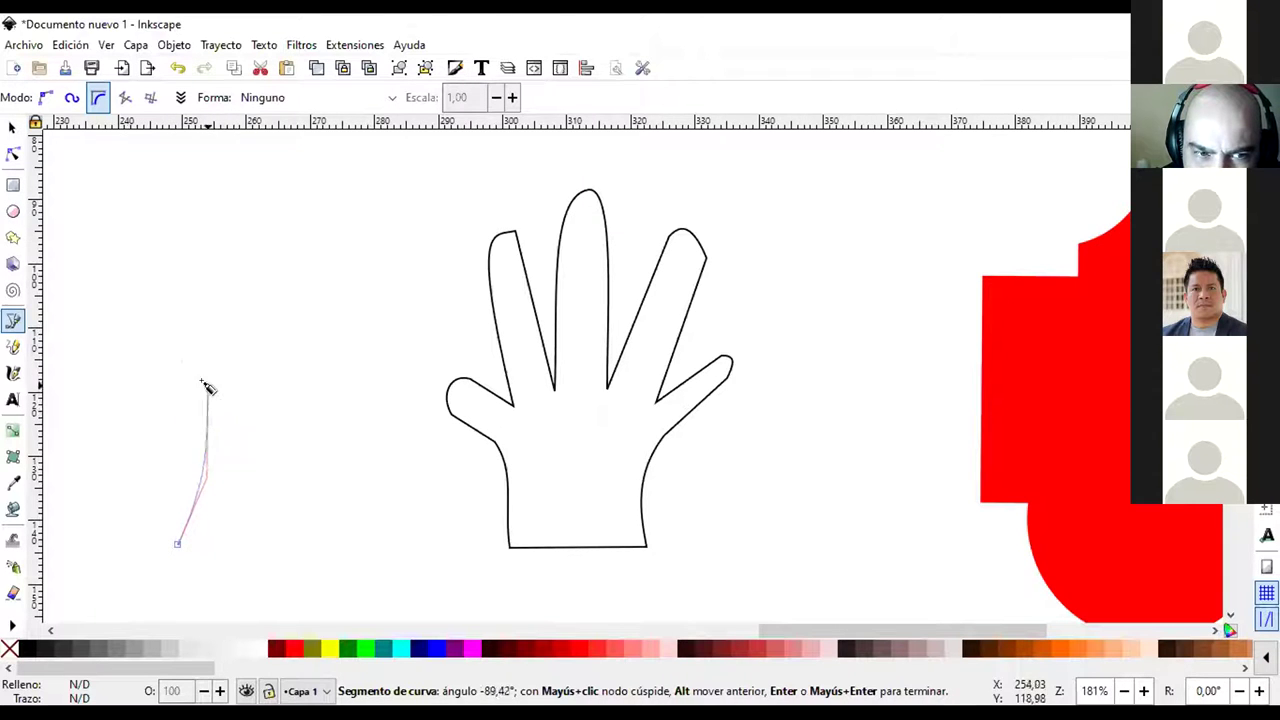
pyautogui.click(151, 430)
pyautogui.click(151, 406)
pyautogui.click(177, 405)
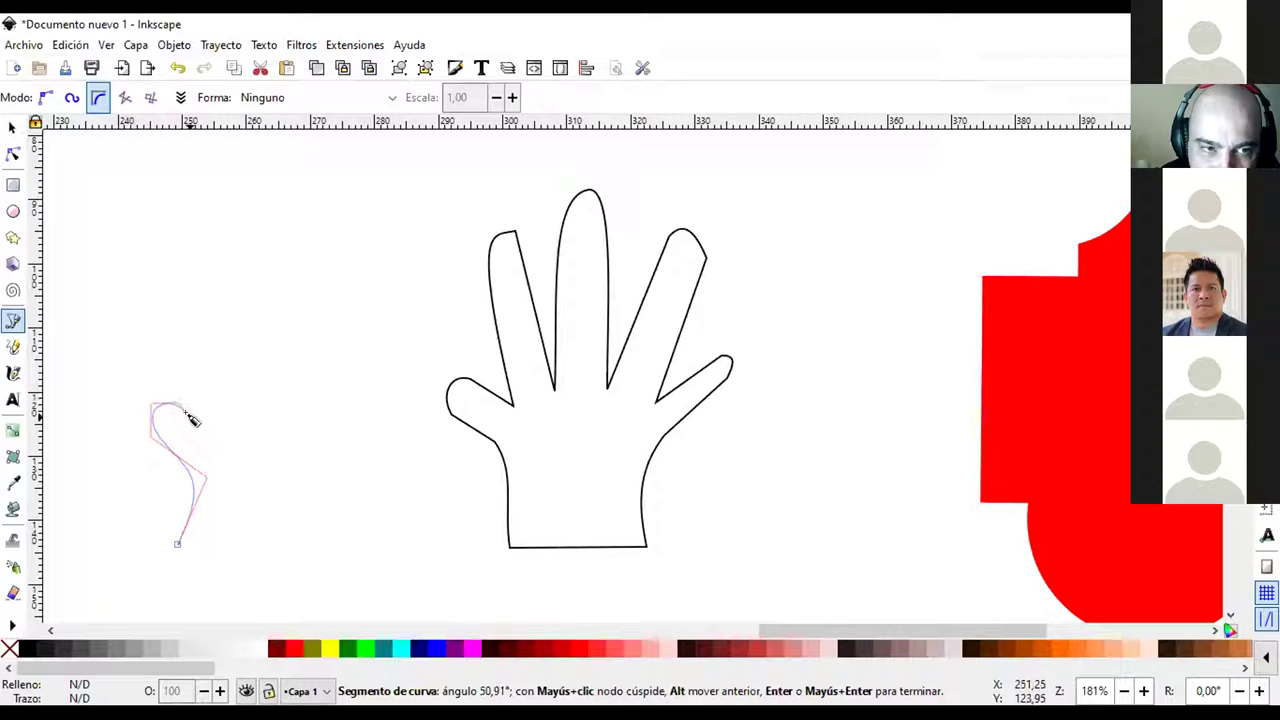
pyautogui.click(240, 438)
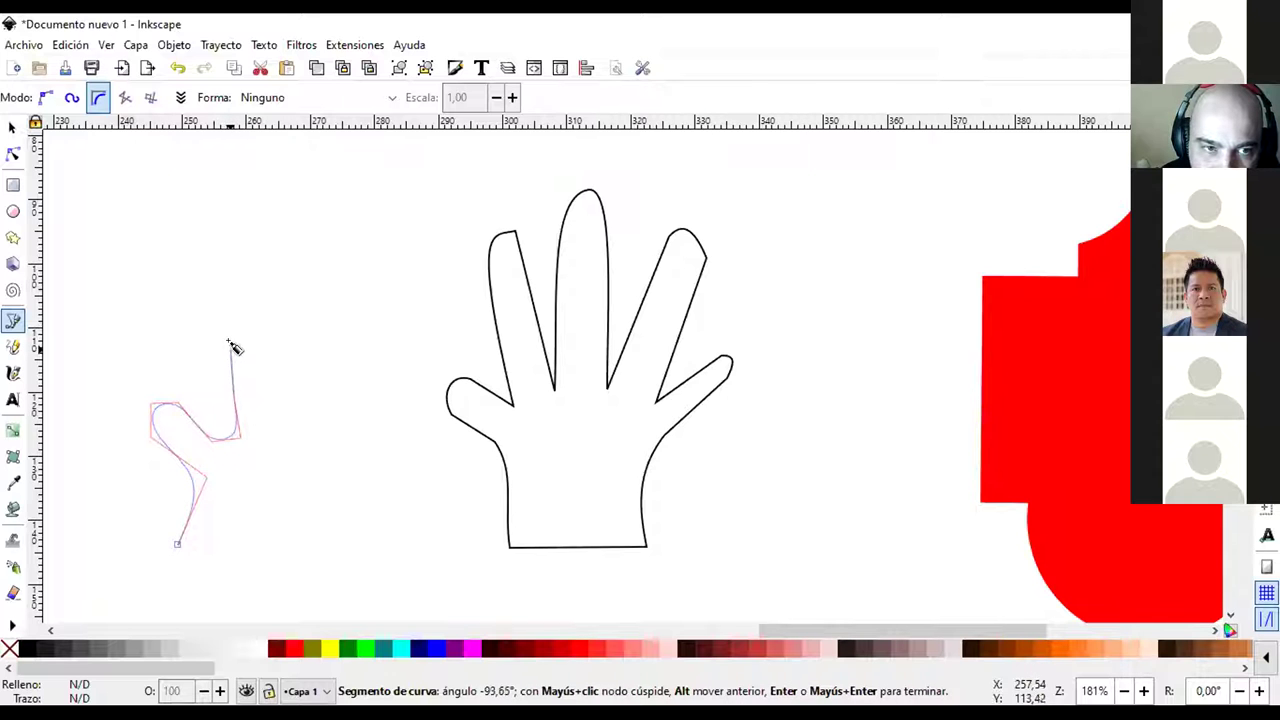
pyautogui.click(244, 297)
pyautogui.click(274, 332)
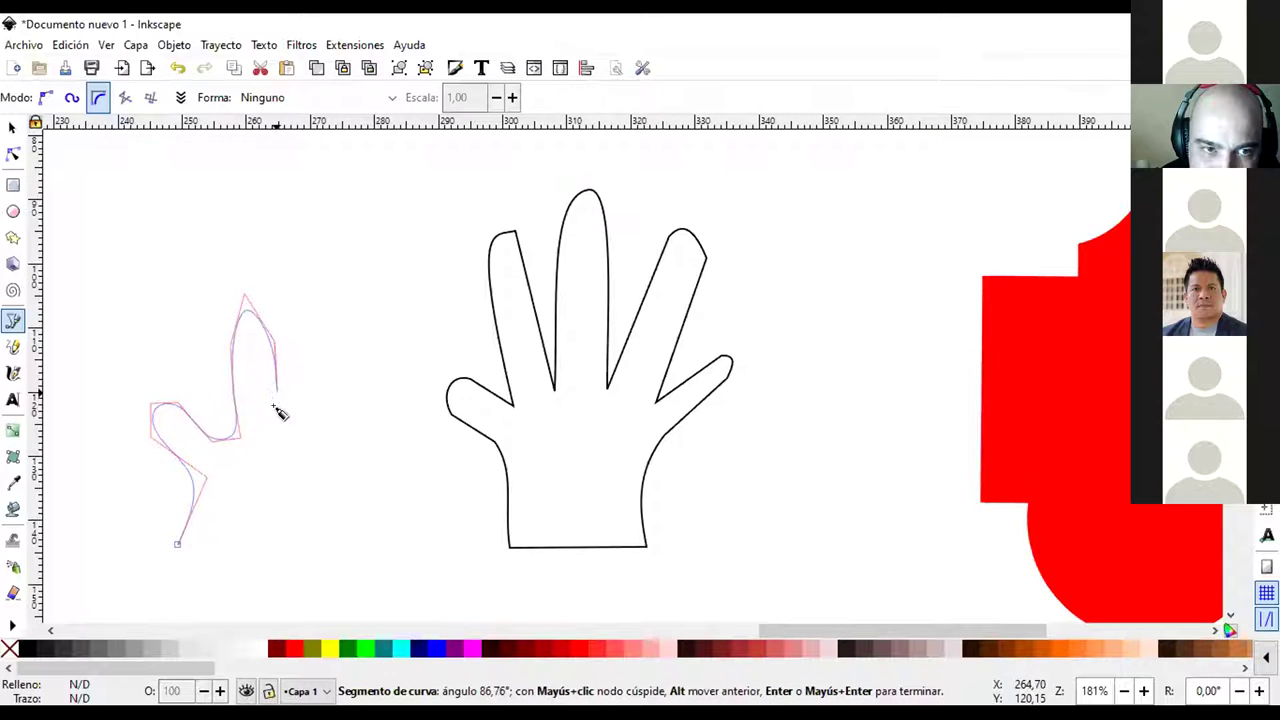
pyautogui.click(279, 437)
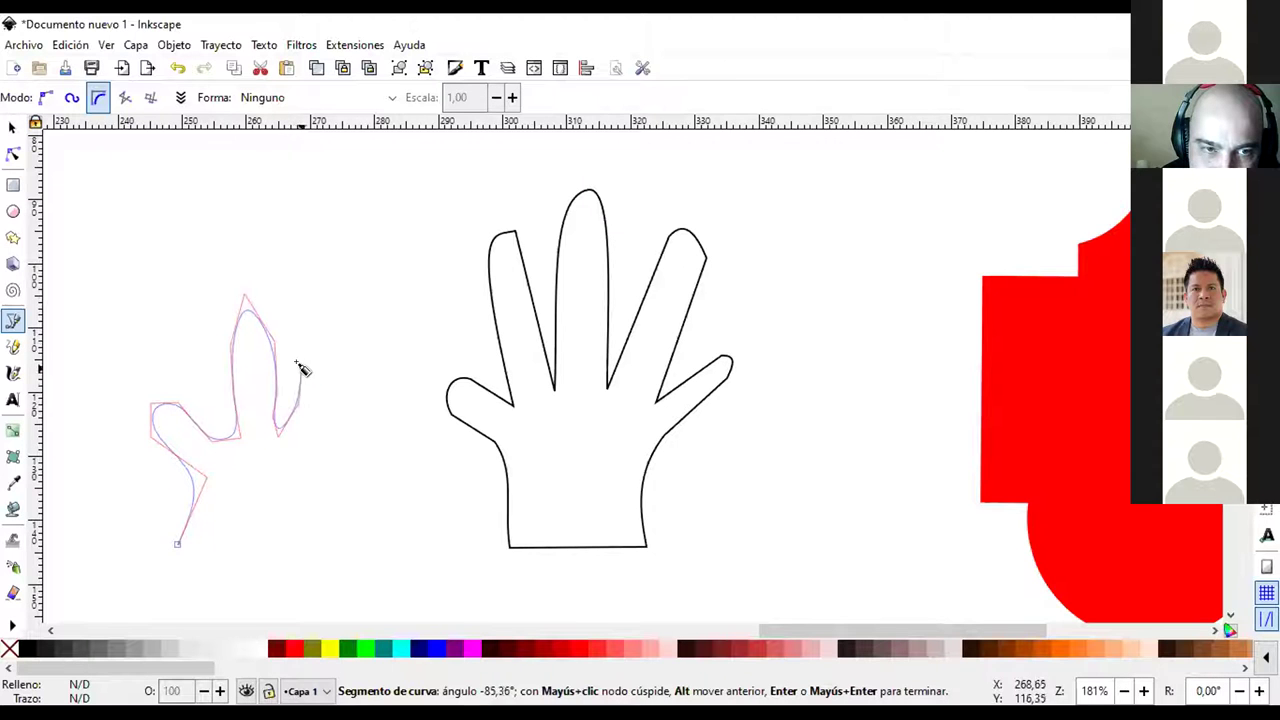
pyautogui.click(340, 307)
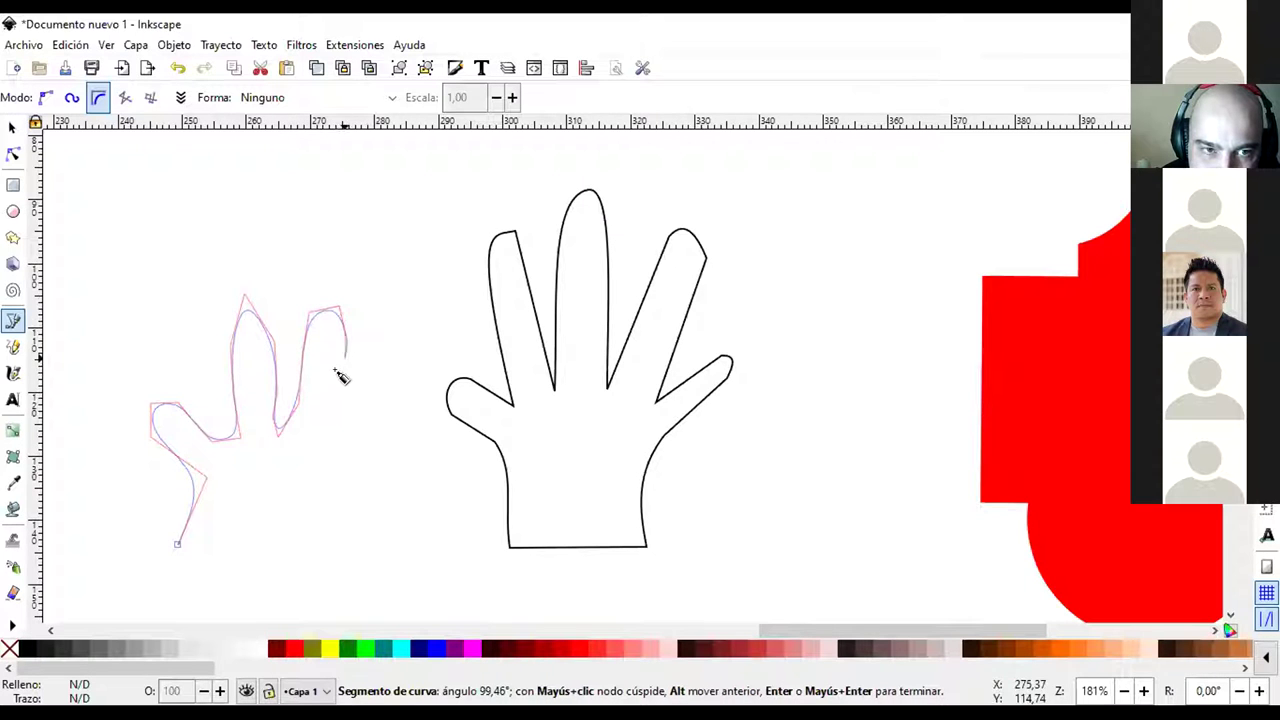
pyautogui.doubleClick(299, 440)
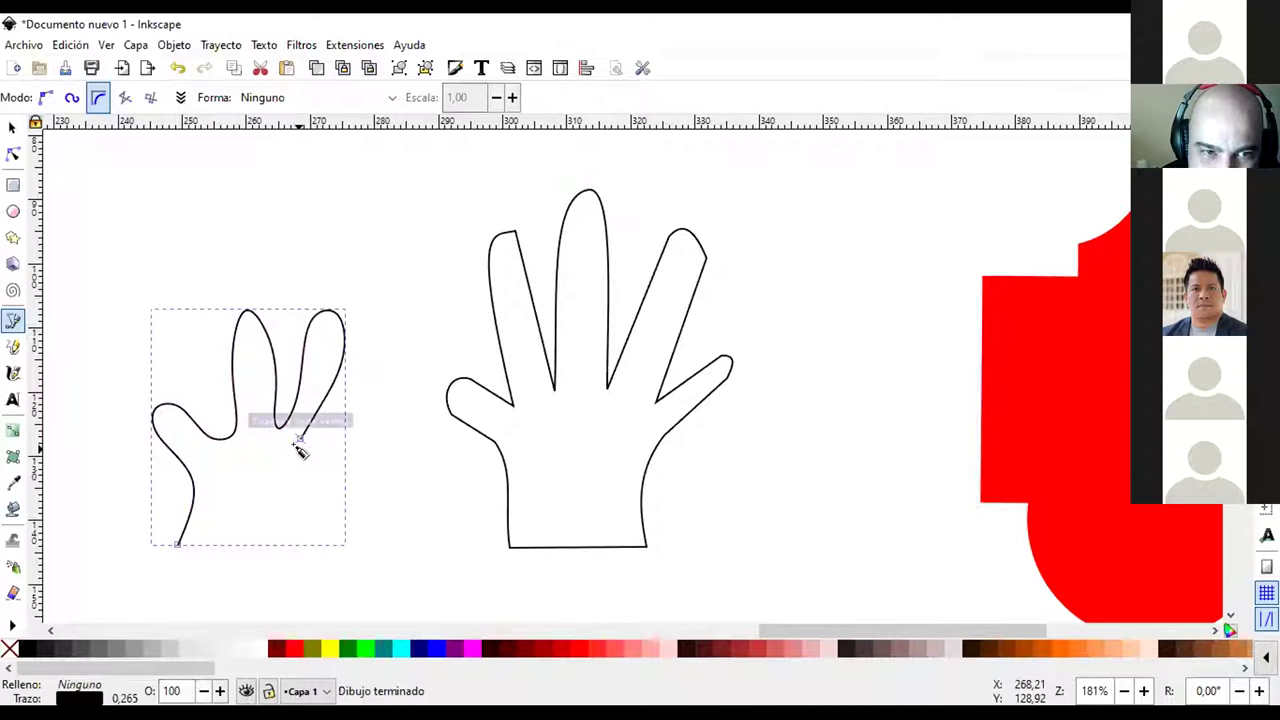
# Continue the outline from its open end through the third finger and close it at the wrist
pyautogui.click(298, 442)
pyautogui.click(299, 443)
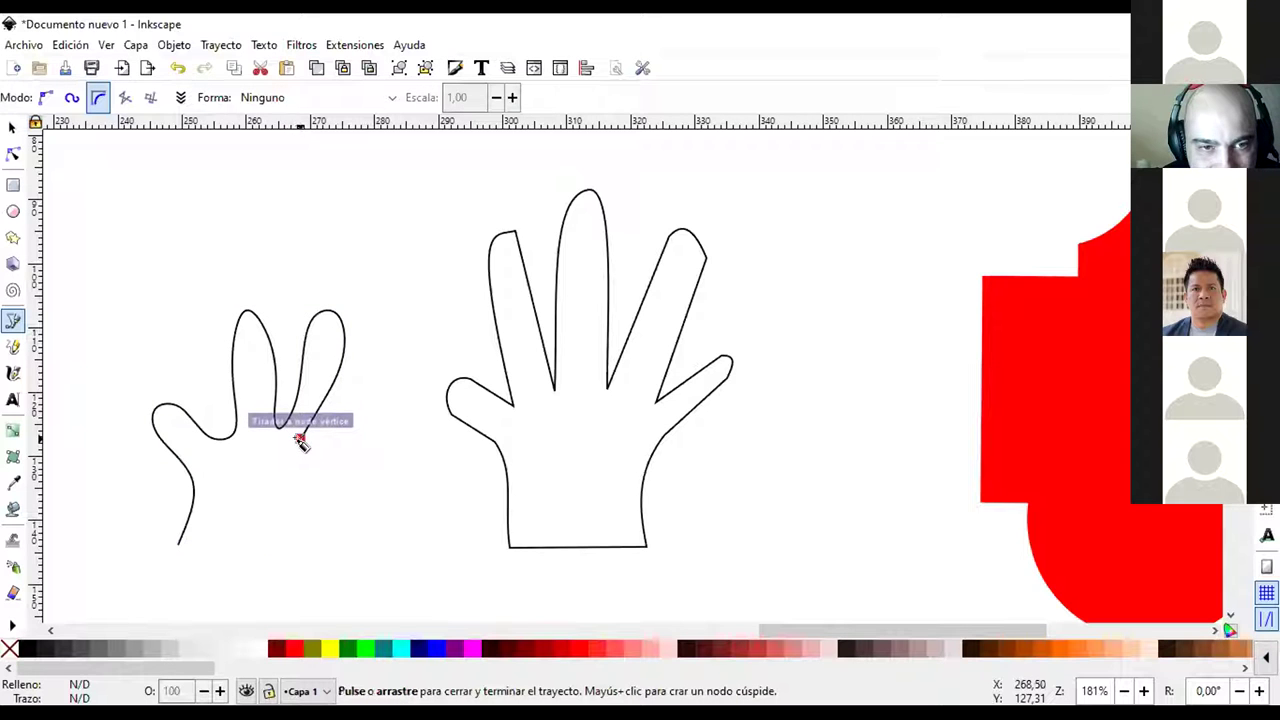
pyautogui.click(300, 438)
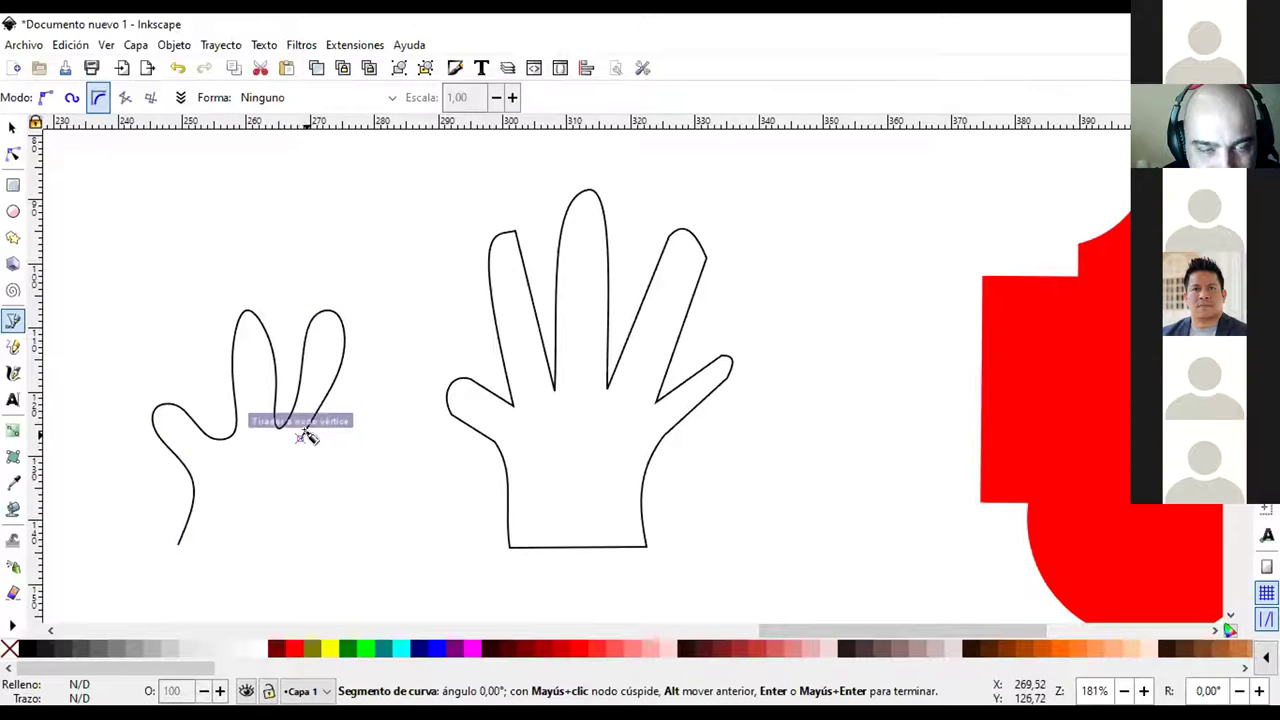
pyautogui.click(396, 398)
pyautogui.click(303, 478)
pyautogui.click(297, 549)
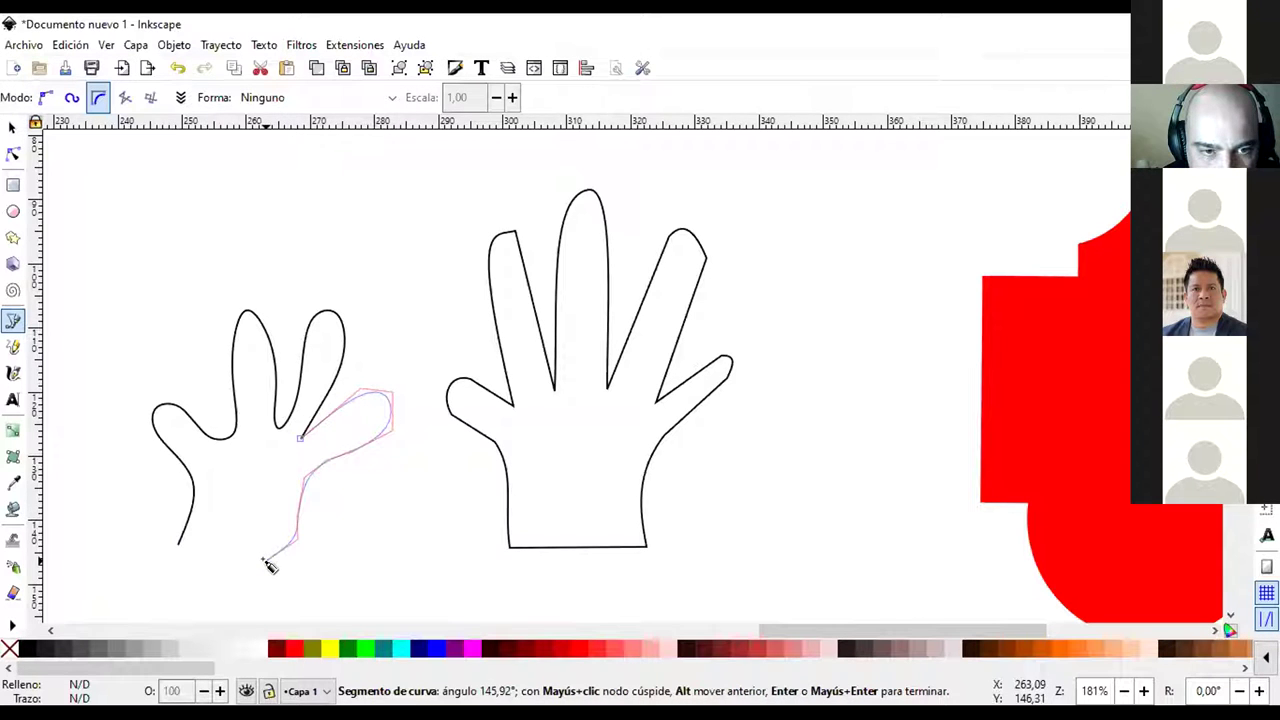
pyautogui.click(177, 547)
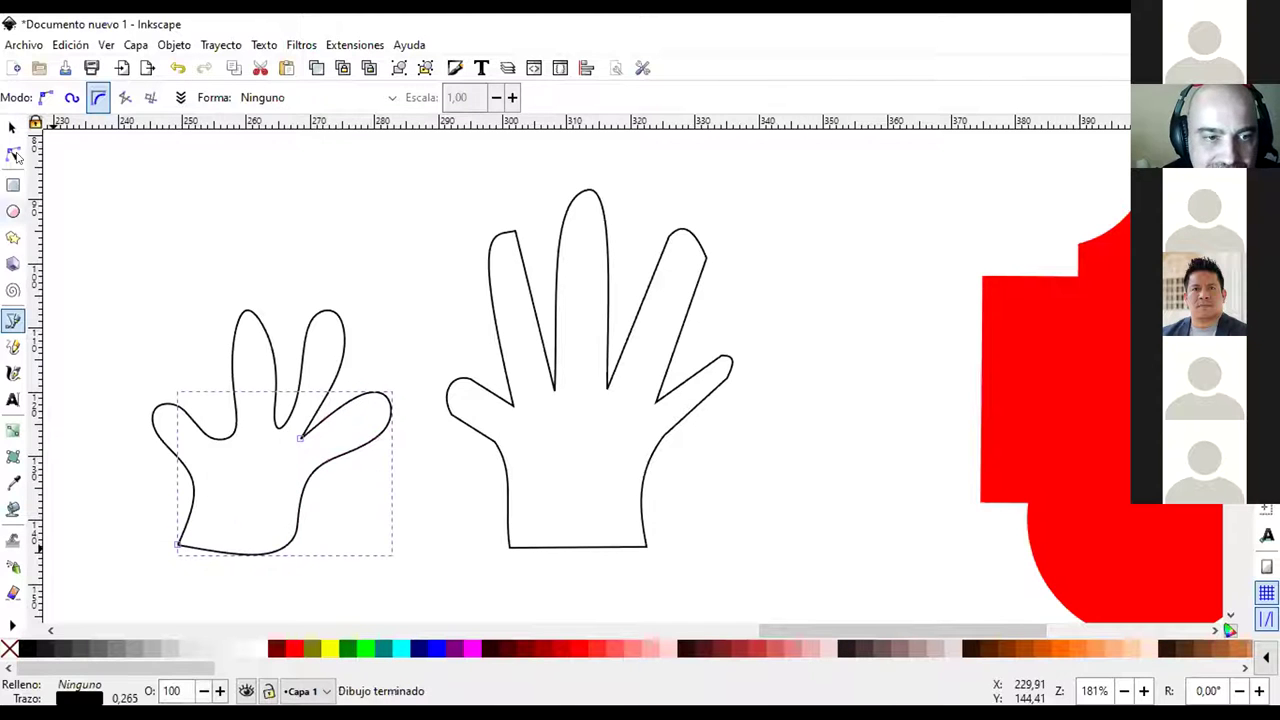
# Clear the selection and return to the Bézier pen set to regular Bézier mode
pyautogui.press('s')
pyautogui.press('Escape')
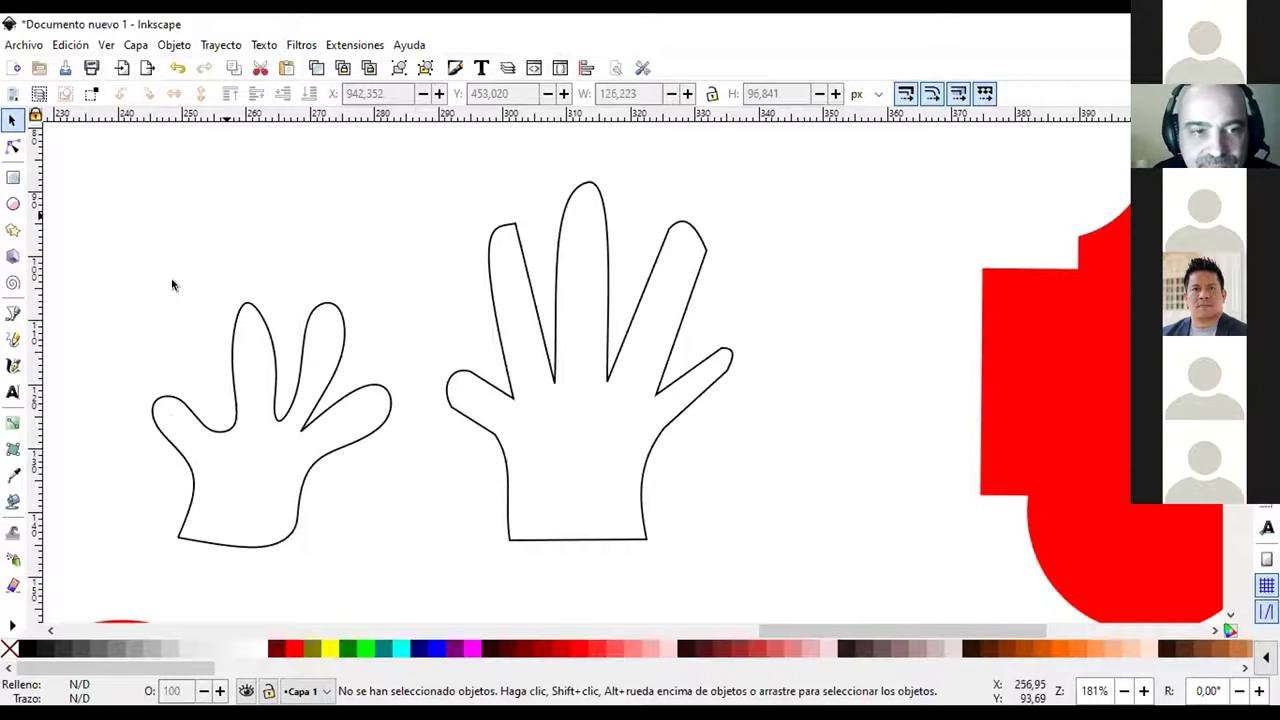
pyautogui.click(12, 311)
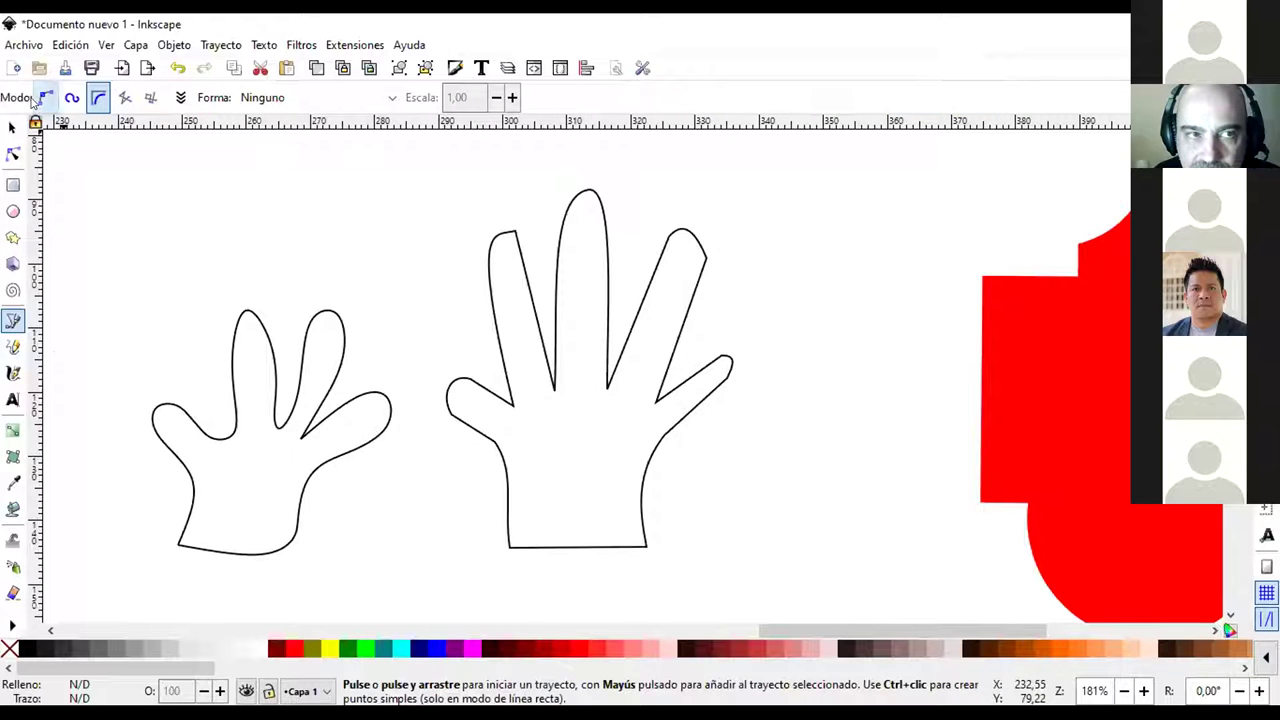
pyautogui.click(46, 97)
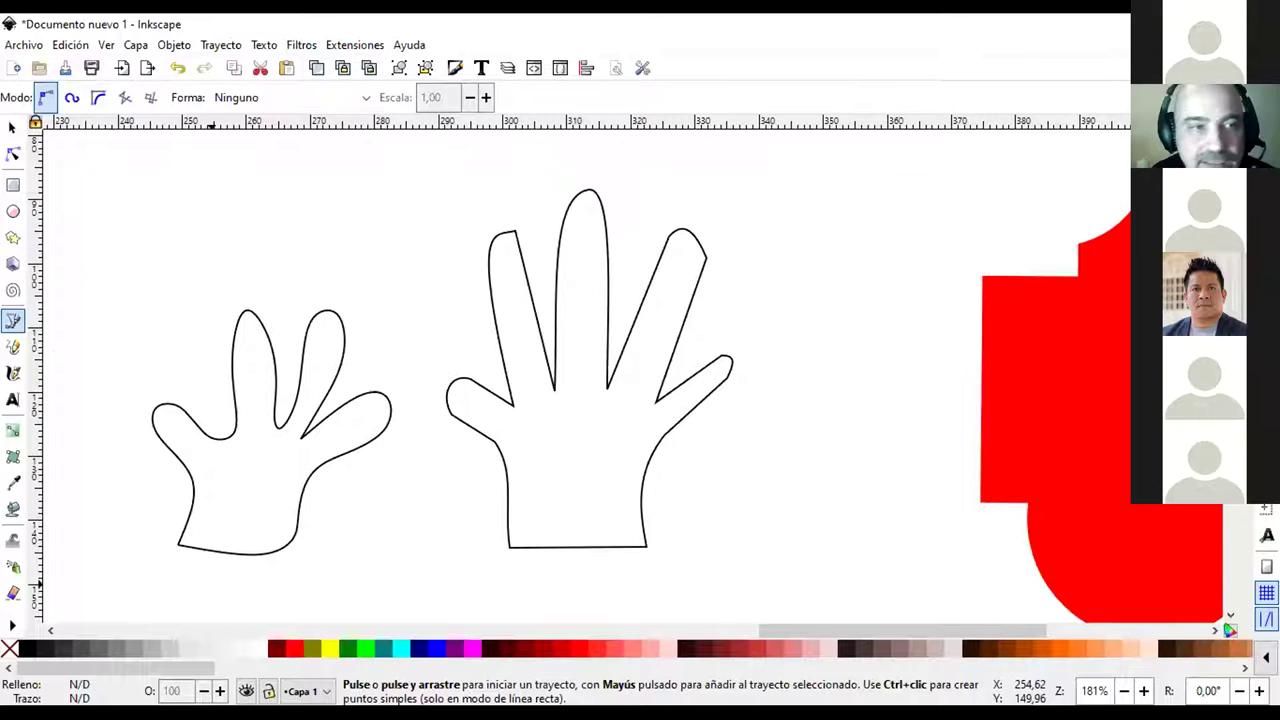
# With the Pencil, sketch a freehand hand on the right and two small shapes above the hands
pyautogui.click(12, 348)
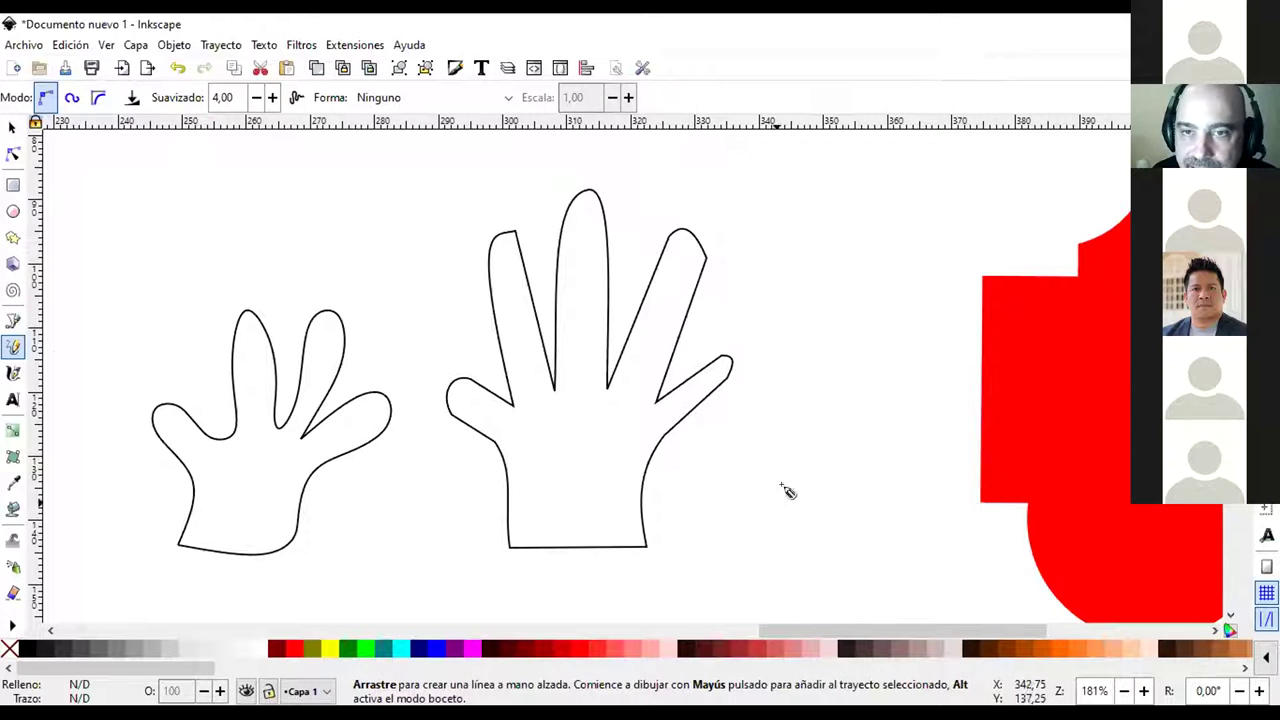
pyautogui.moveTo(812, 542)
pyautogui.mouseDown()
pyautogui.moveTo(804, 466)
pyautogui.moveTo(774, 399)
pyautogui.moveTo(781, 370)
pyautogui.moveTo(802, 379)
pyautogui.moveTo(833, 438)
pyautogui.moveTo(846, 234)
pyautogui.moveTo(877, 256)
pyautogui.moveTo(888, 441)
pyautogui.moveTo(908, 259)
pyautogui.moveTo(923, 261)
pyautogui.moveTo(922, 437)
pyautogui.moveTo(951, 301)
pyautogui.moveTo(967, 348)
pyautogui.moveTo(942, 458)
pyautogui.moveTo(967, 395)
pyautogui.moveTo(979, 402)
pyautogui.moveTo(937, 562)
pyautogui.moveTo(882, 577)
pyautogui.moveTo(812, 541)
pyautogui.mouseUp()
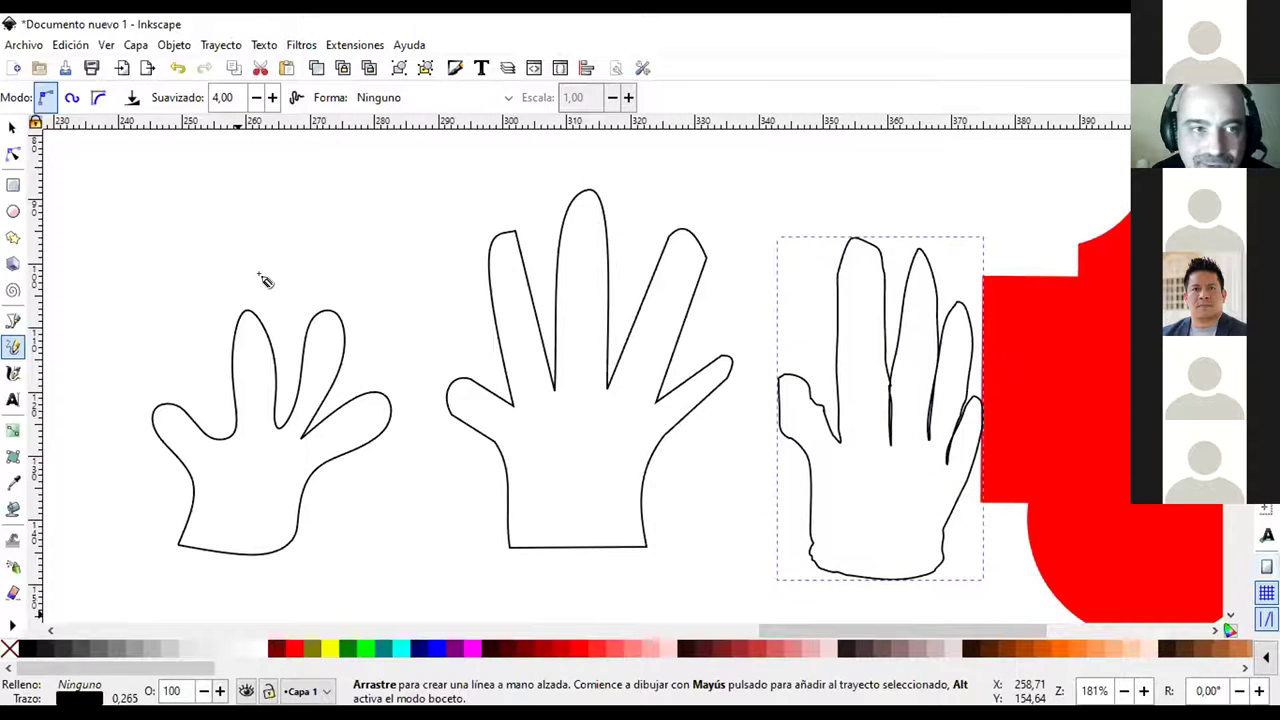
pyautogui.moveTo(178, 187)
pyautogui.mouseDown()
pyautogui.moveTo(279, 174)
pyautogui.moveTo(218, 203)
pyautogui.moveTo(387, 170)
pyautogui.moveTo(273, 229)
pyautogui.moveTo(410, 205)
pyautogui.moveTo(341, 247)
pyautogui.moveTo(281, 257)
pyautogui.moveTo(381, 258)
pyautogui.moveTo(337, 272)
pyautogui.moveTo(216, 257)
pyautogui.moveTo(158, 228)
pyautogui.moveTo(141, 187)
pyautogui.moveTo(177, 188)
pyautogui.mouseUp()
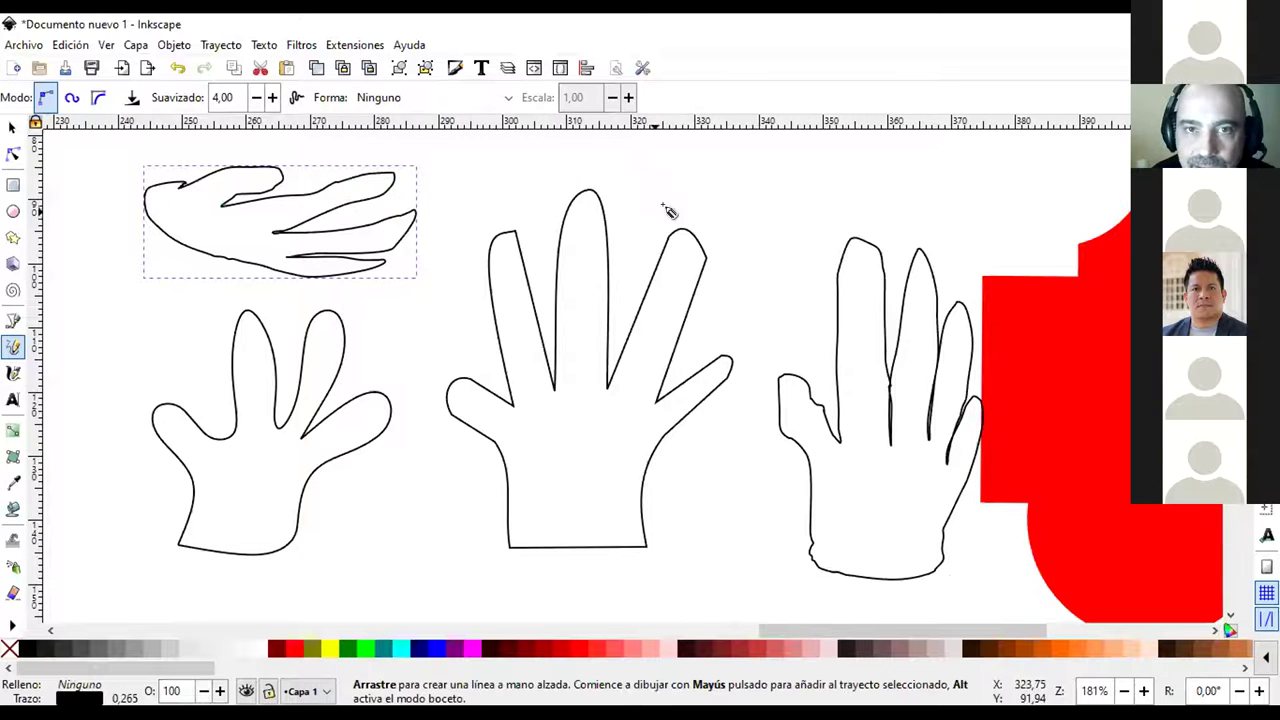
pyautogui.moveTo(676, 186)
pyautogui.mouseDown()
pyautogui.moveTo(775, 158)
pyautogui.moveTo(767, 201)
pyautogui.moveTo(729, 211)
pyautogui.moveTo(784, 248)
pyautogui.moveTo(730, 258)
pyautogui.moveTo(743, 288)
pyautogui.moveTo(663, 229)
pyautogui.moveTo(676, 186)
pyautogui.mouseUp()
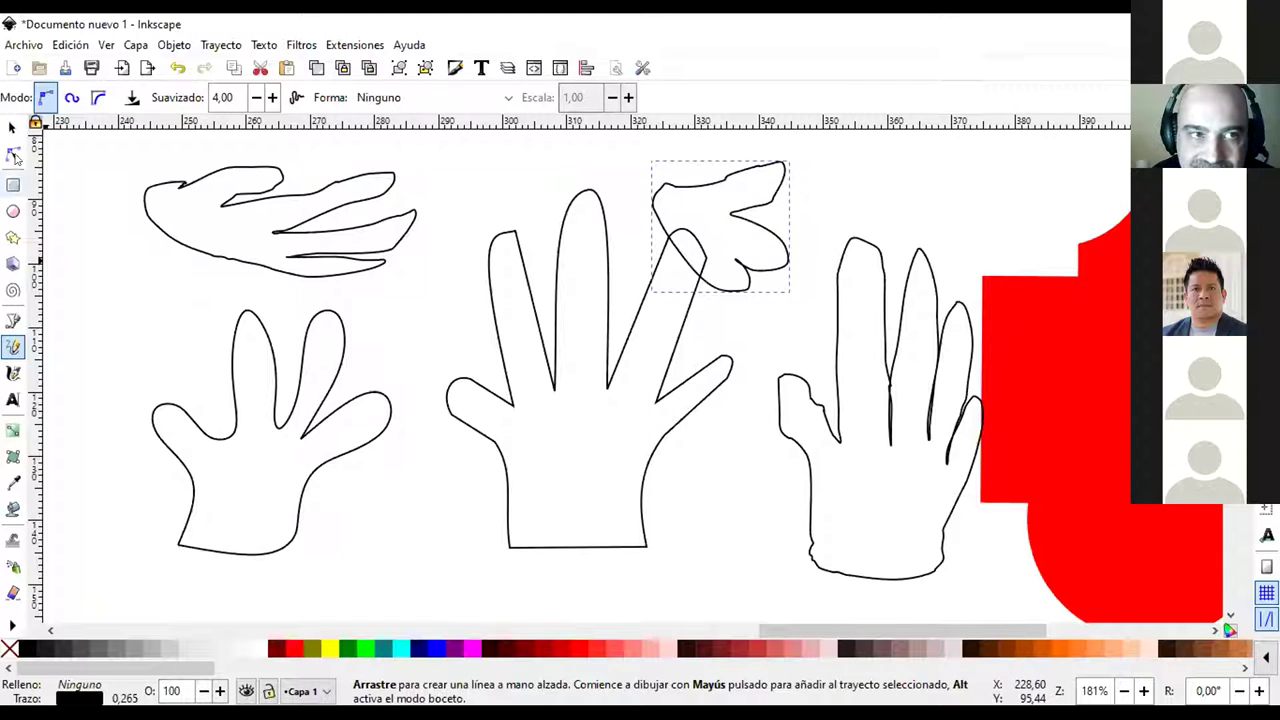
pyautogui.click(11, 125)
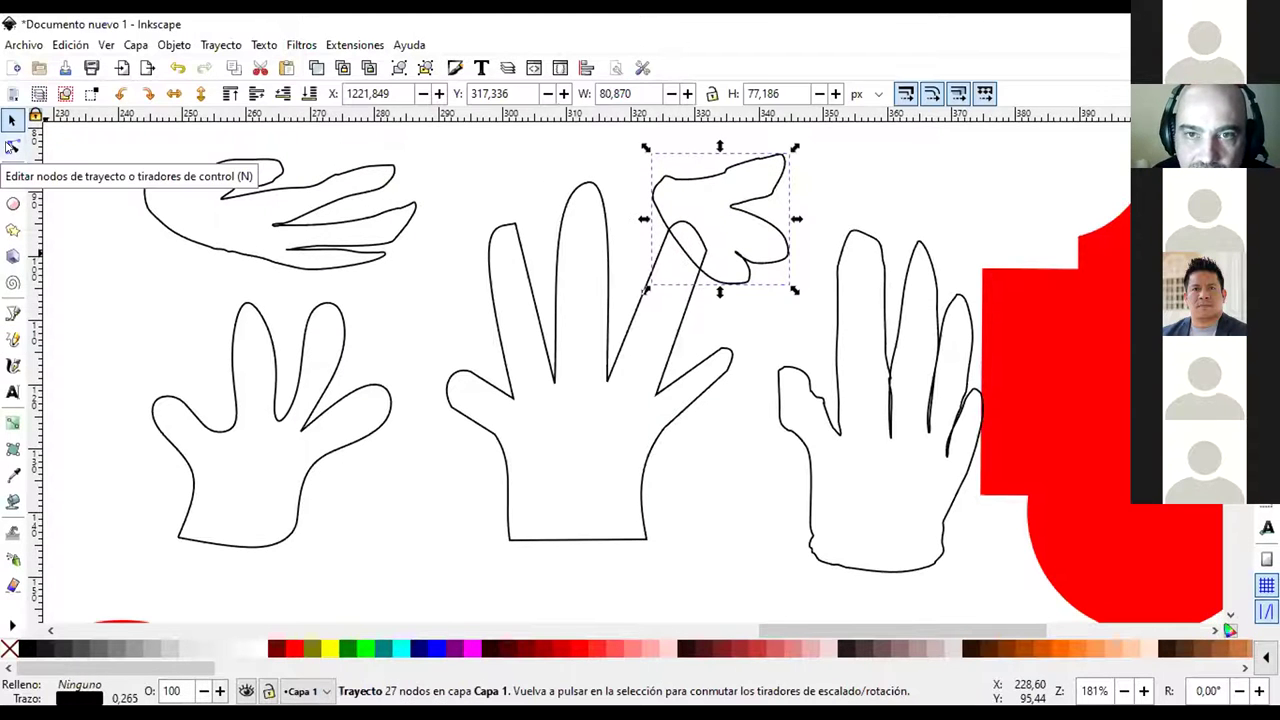
pyautogui.press('Escape')
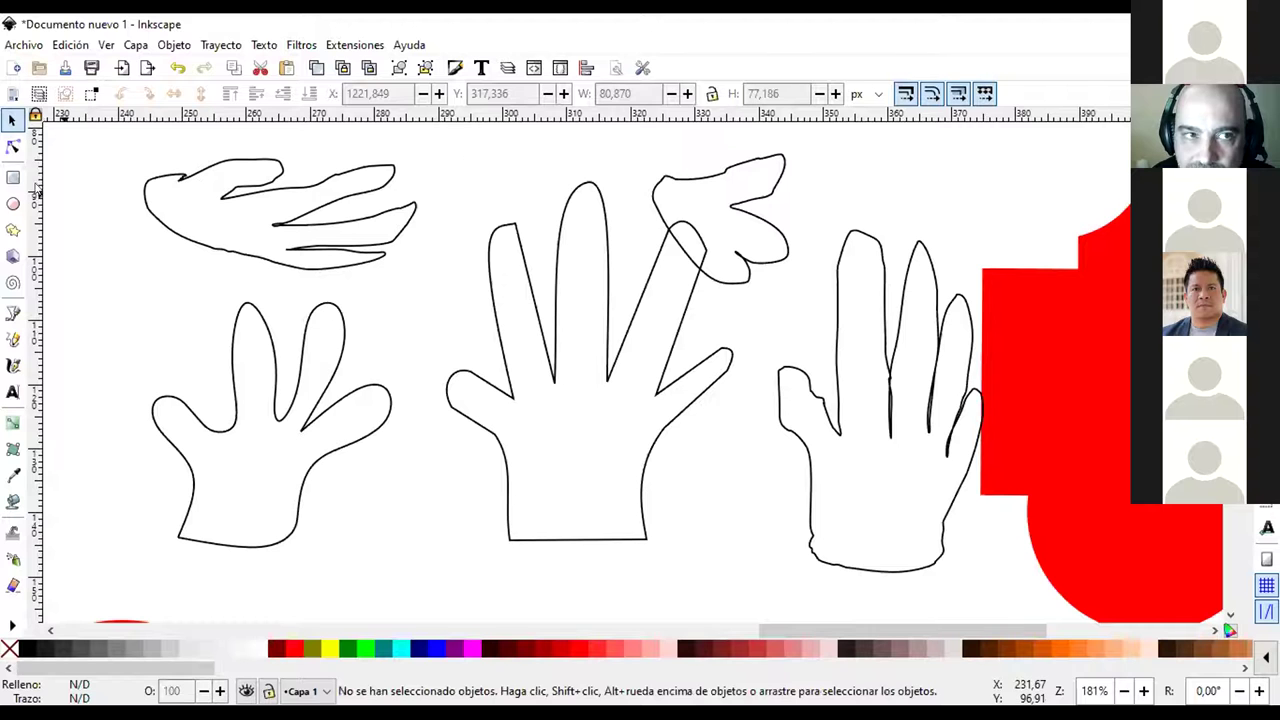
# Move the freehand right hand's middle fingertip node and shorten its curve handle
pyautogui.click(10, 148)
pyautogui.click(383, 222)
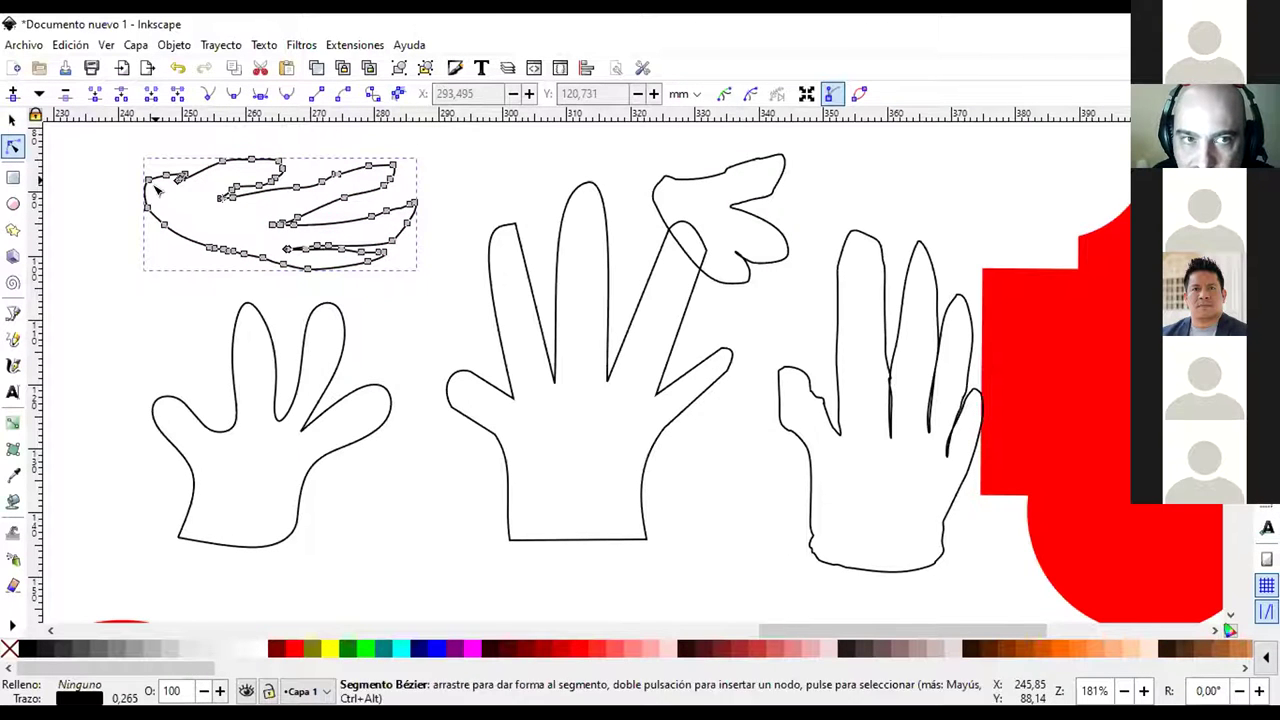
pyautogui.click(803, 452)
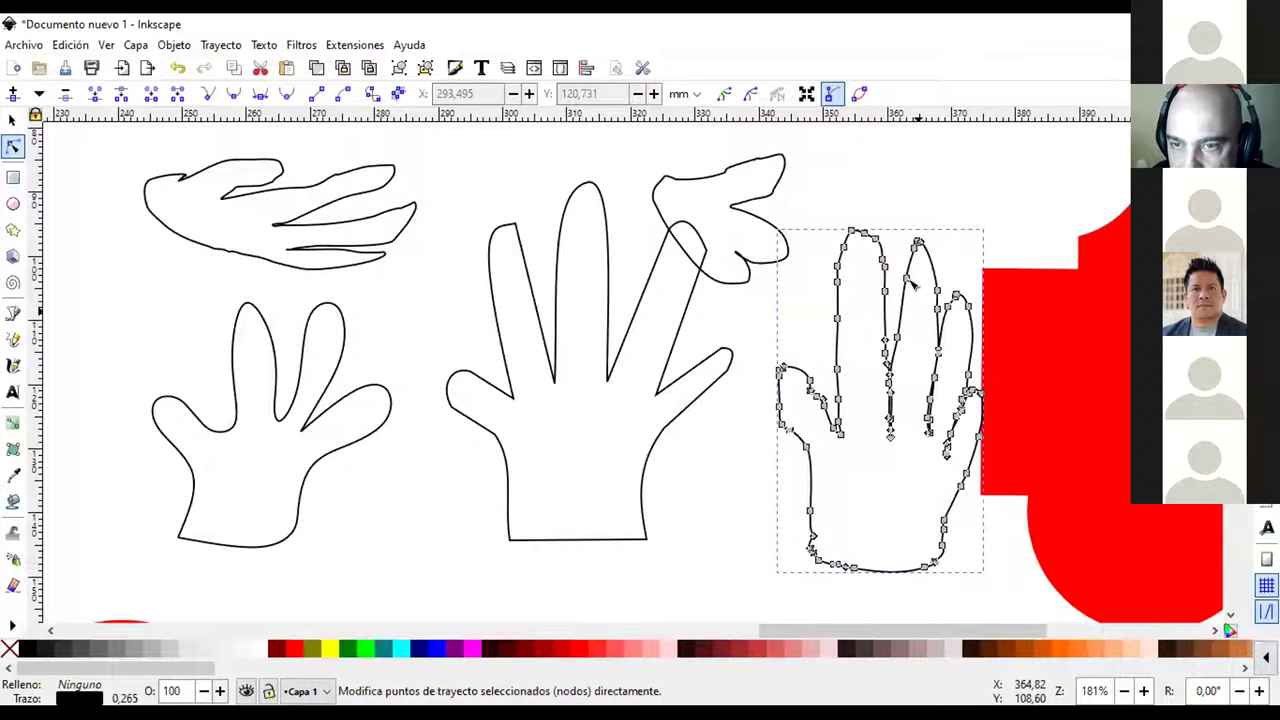
pyautogui.moveTo(922, 246)
pyautogui.mouseDown()
pyautogui.moveTo(969, 261)
pyautogui.moveTo(933, 253)
pyautogui.mouseUp()
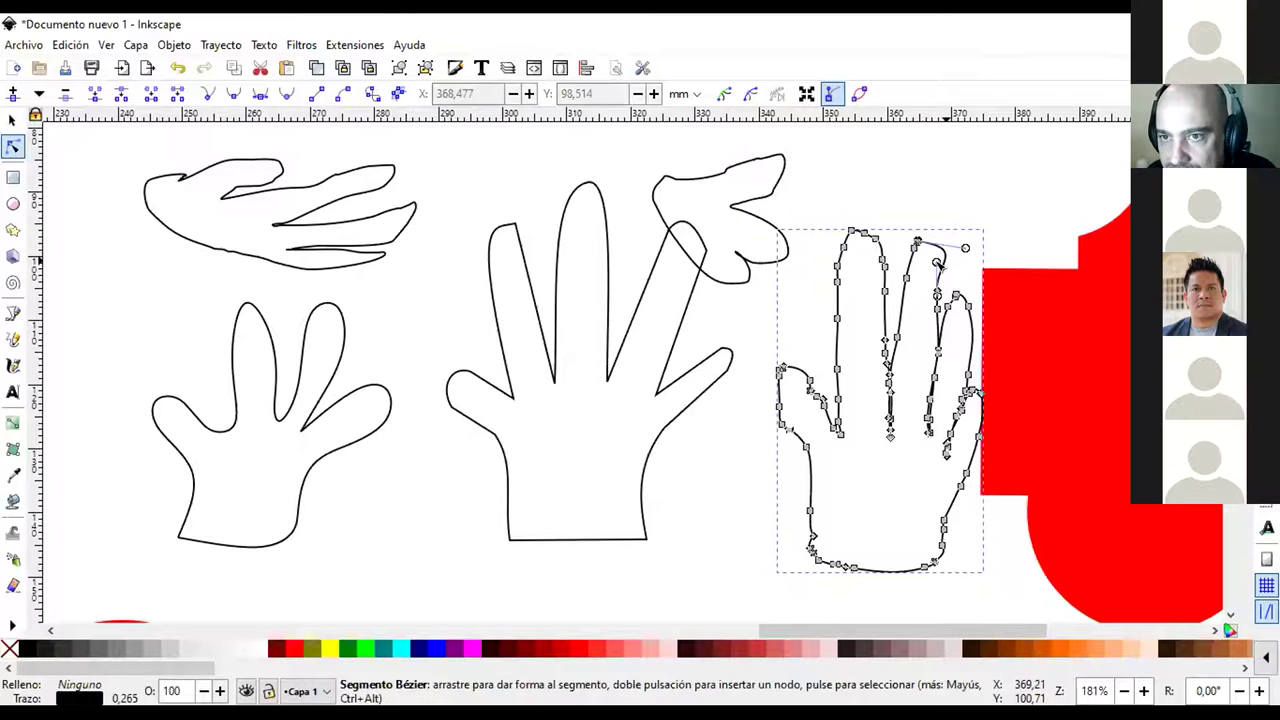
pyautogui.click(912, 264)
pyautogui.moveTo(965, 248); pyautogui.dragTo(934, 248)
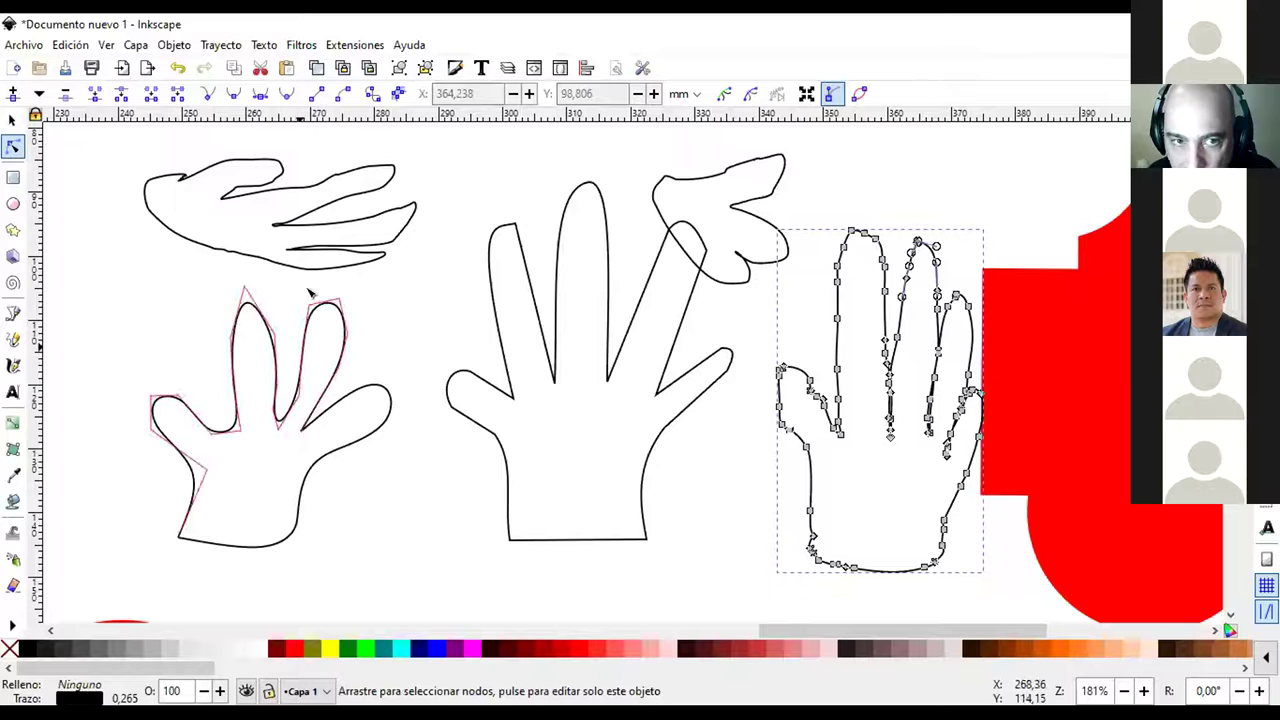
# Nudge a right-side node of the top-left wing shape, then deselect everything
pyautogui.click(385, 248)
pyautogui.moveTo(403, 240); pyautogui.dragTo(395, 236)
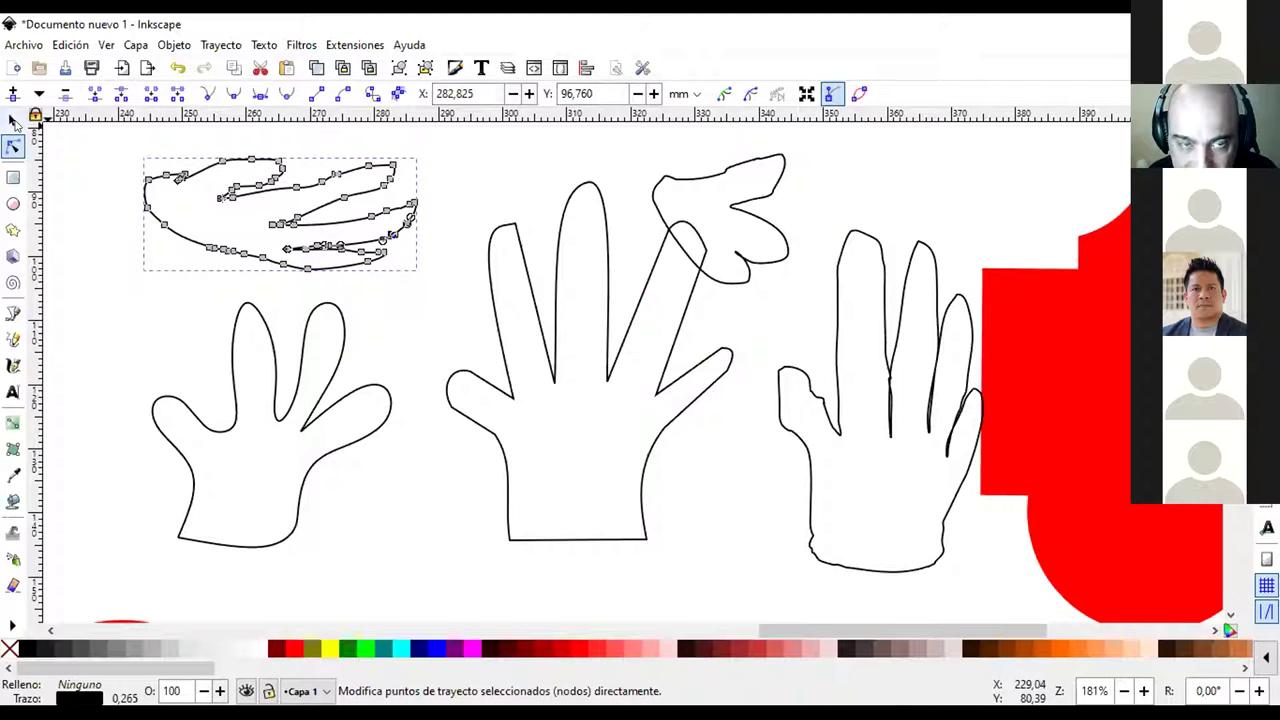
pyautogui.click(13, 120)
pyautogui.click(458, 182)
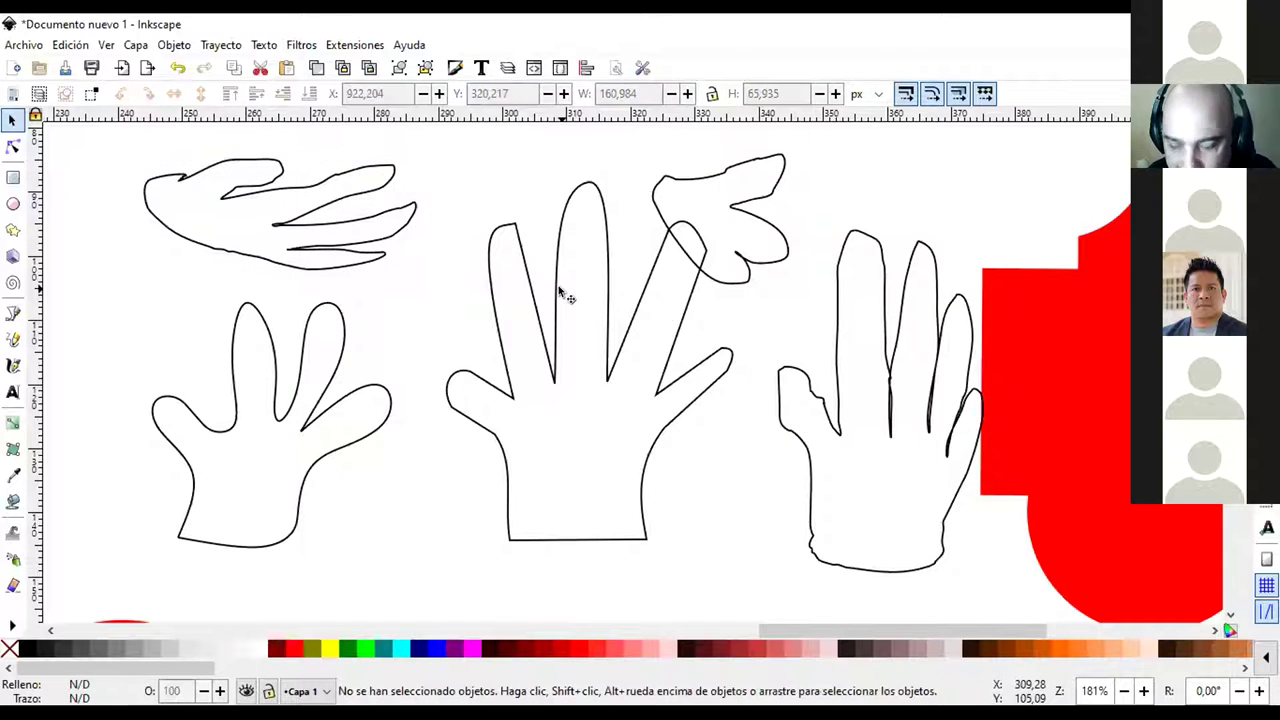
# Bring the red truck into view and show its path nodes for editing
pyautogui.keyDown('ctrl'); pyautogui.scroll(-2, 558, 285); pyautogui.keyUp('ctrl')
pyautogui.keyDown('ctrl'); pyautogui.scroll(-4, 583, 289); pyautogui.keyUp('ctrl')
pyautogui.keyDown('ctrl'); pyautogui.scroll(4, 580, 289); pyautogui.keyUp('ctrl')
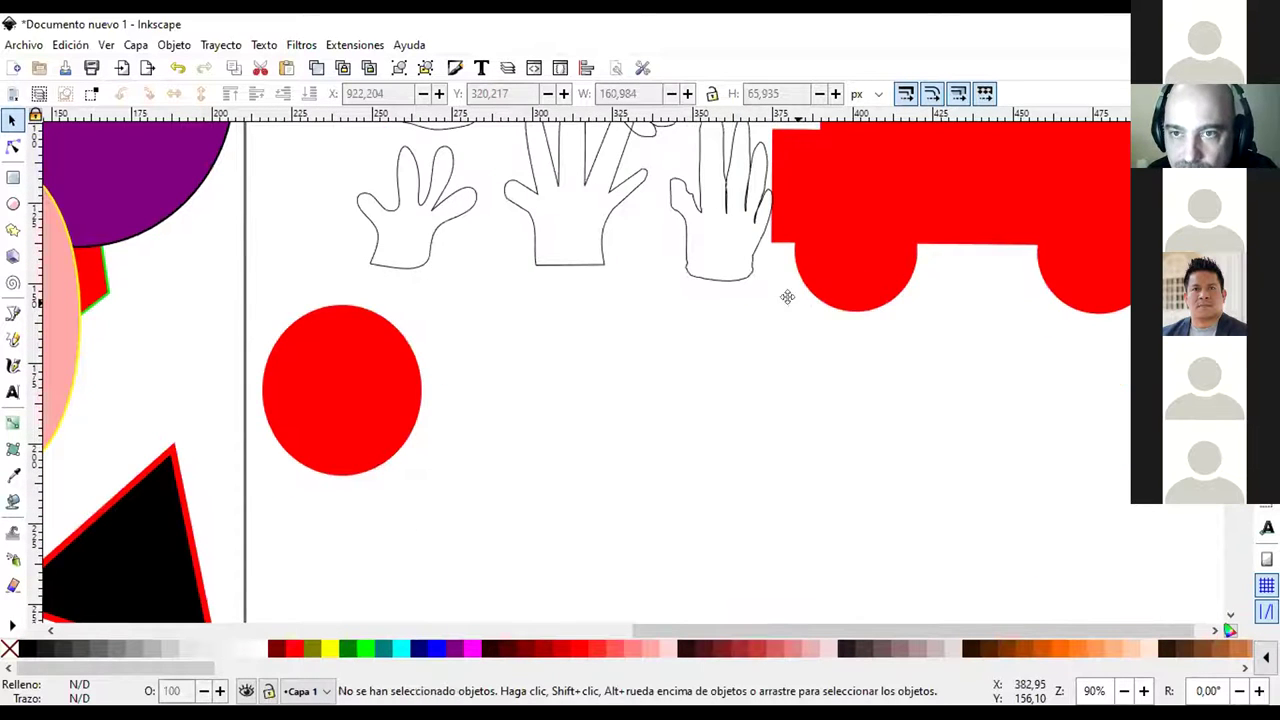
pyautogui.moveTo(787, 297); pyautogui.dragTo(471, 457)
pyautogui.click(606, 297)
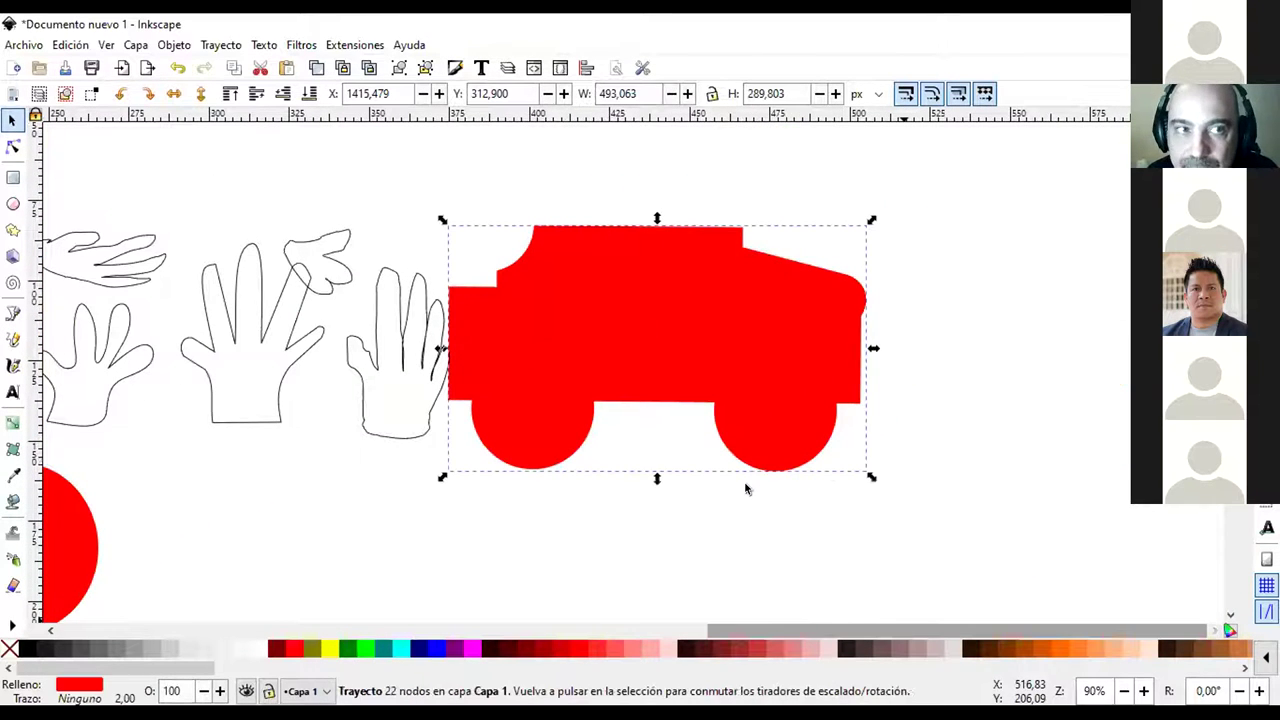
pyautogui.click(14, 148)
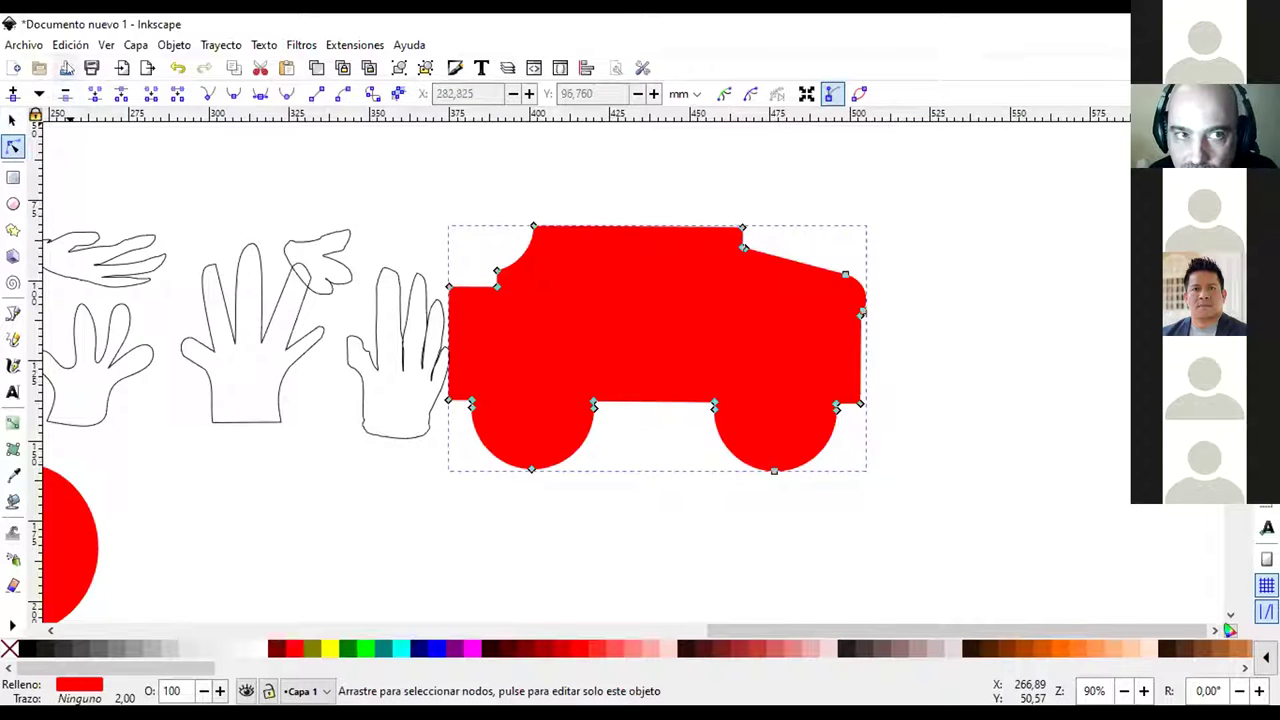
pyautogui.click(14, 121)
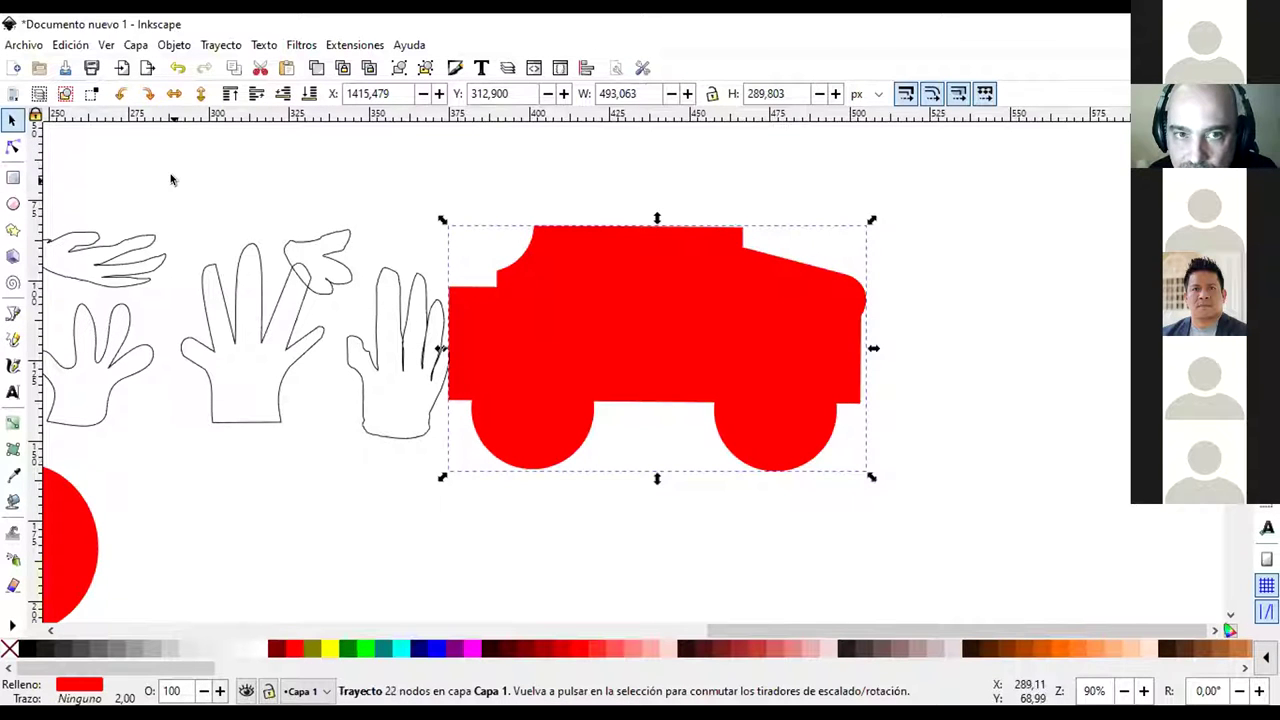
pyautogui.click(13, 148)
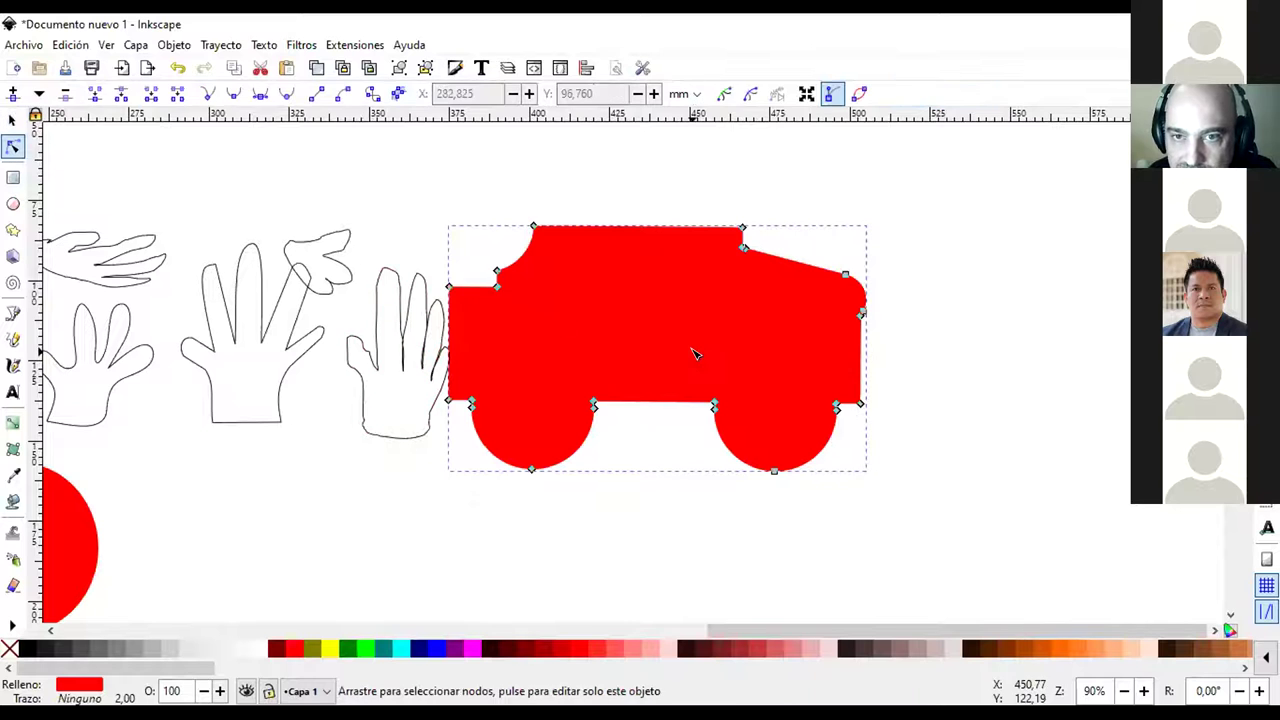
# Arch the truck's underside, dome its roof, bulge the front and round the upper-left edge
pyautogui.moveTo(669, 404)
pyautogui.mouseDown()
pyautogui.moveTo(663, 383)
pyautogui.moveTo(652, 390)
pyautogui.mouseUp()
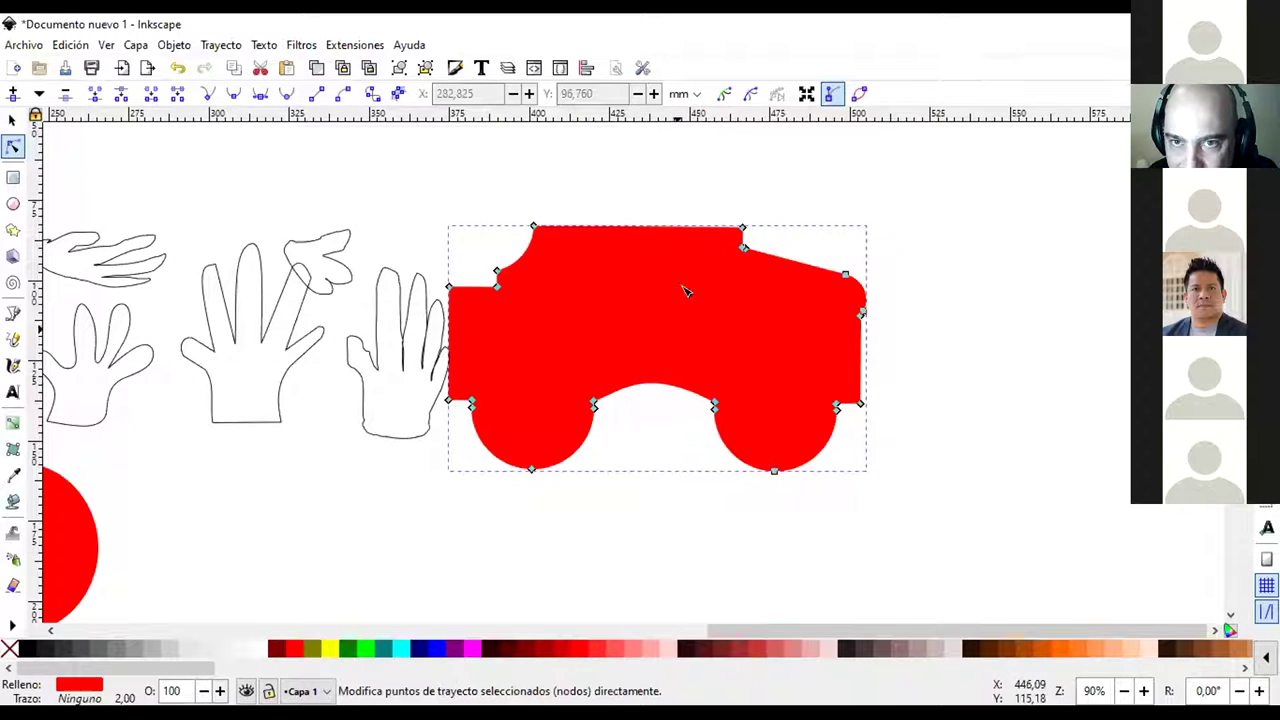
pyautogui.moveTo(657, 229); pyautogui.dragTo(640, 193)
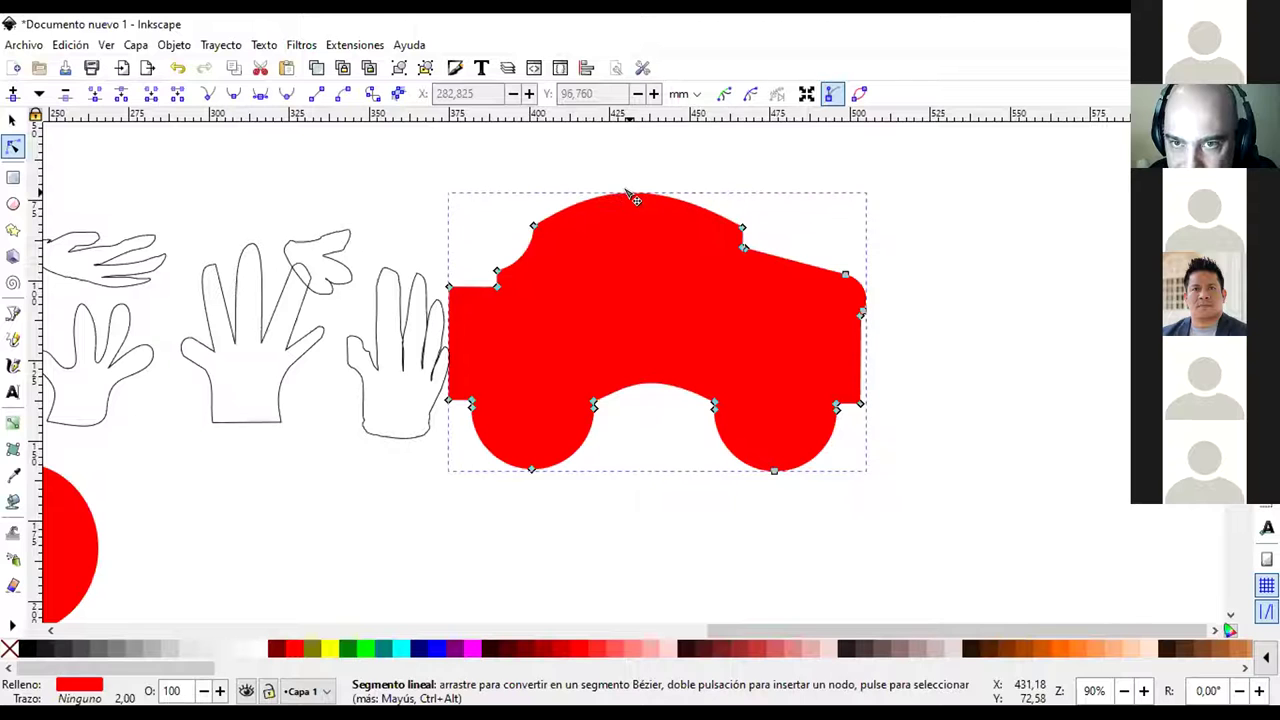
pyautogui.moveTo(745, 249); pyautogui.dragTo(800, 249)
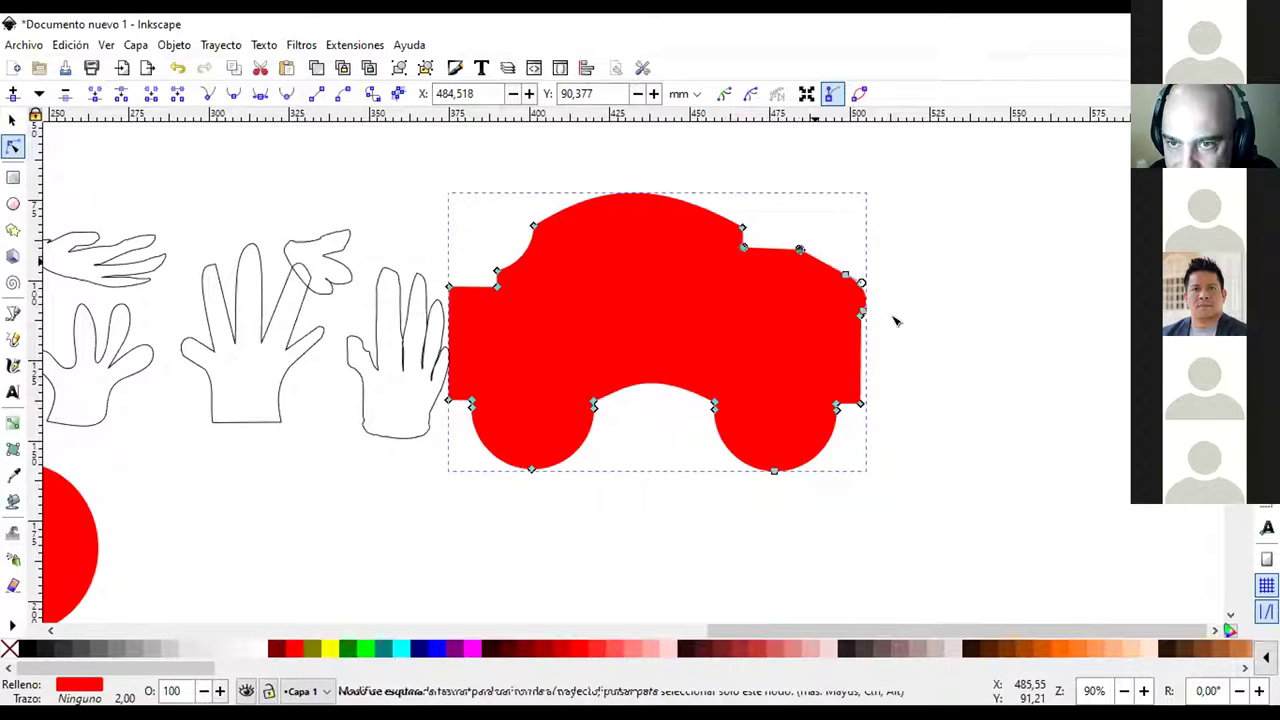
pyautogui.moveTo(868, 373); pyautogui.dragTo(889, 366)
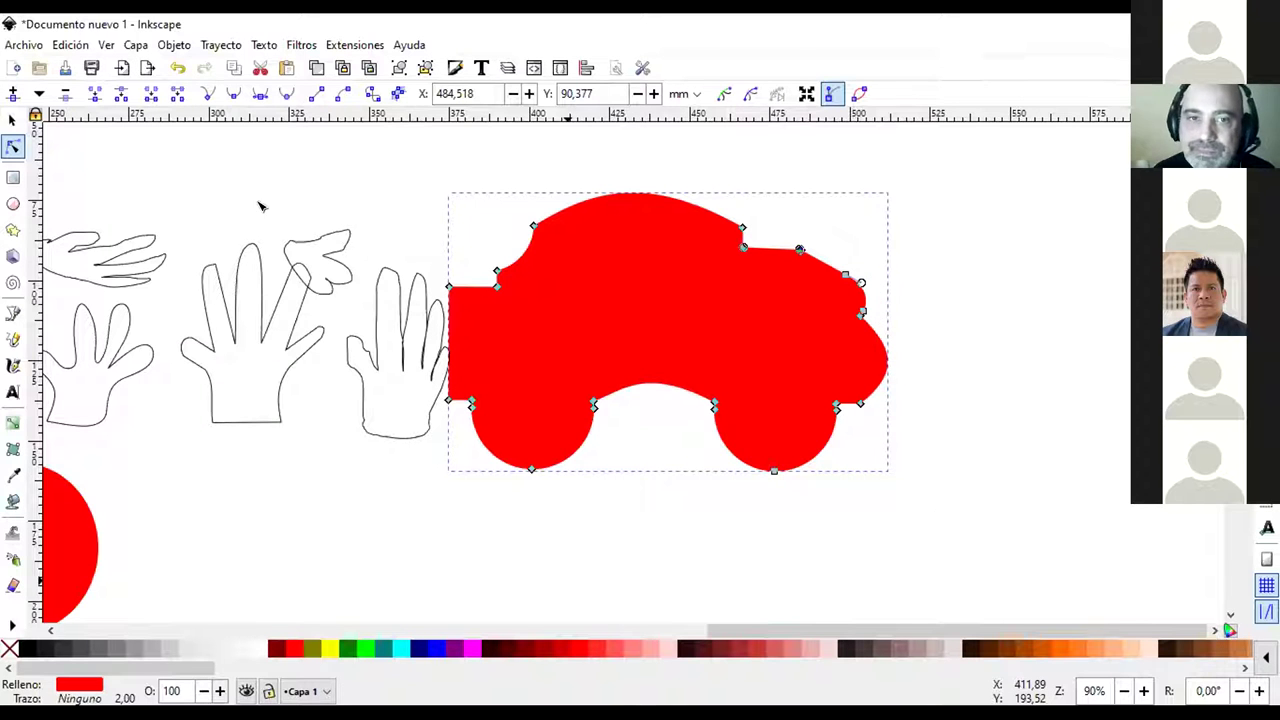
pyautogui.moveTo(519, 255); pyautogui.dragTo(498, 231)
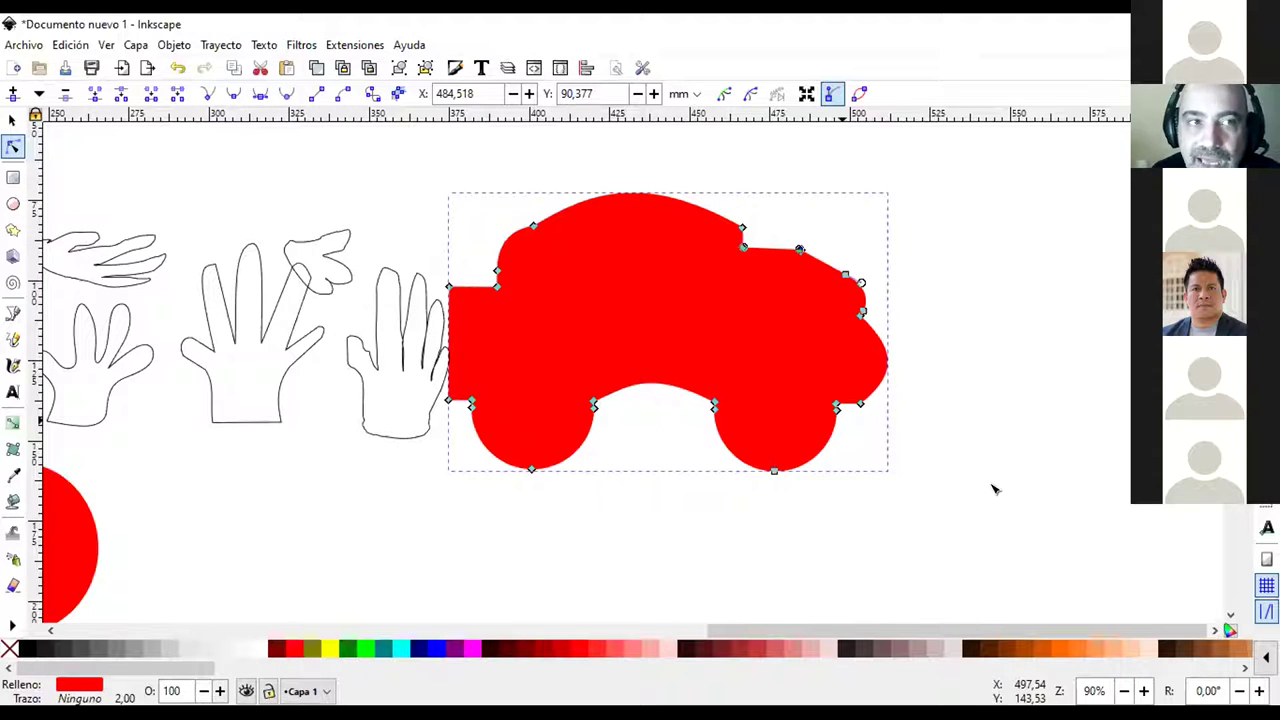
# Add a roof node, delete a node on the roof's left curve, and select the step's corner node
pyautogui.click(14, 150)
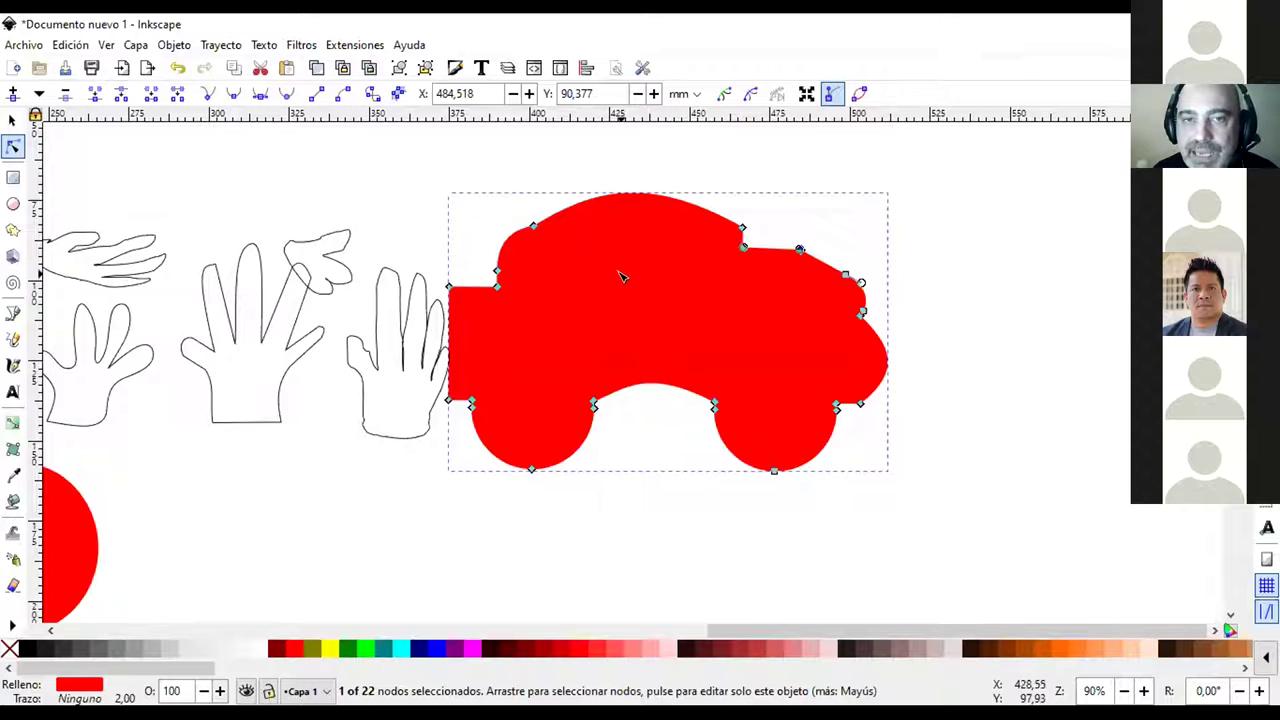
pyautogui.scroll(3, 559, 232)
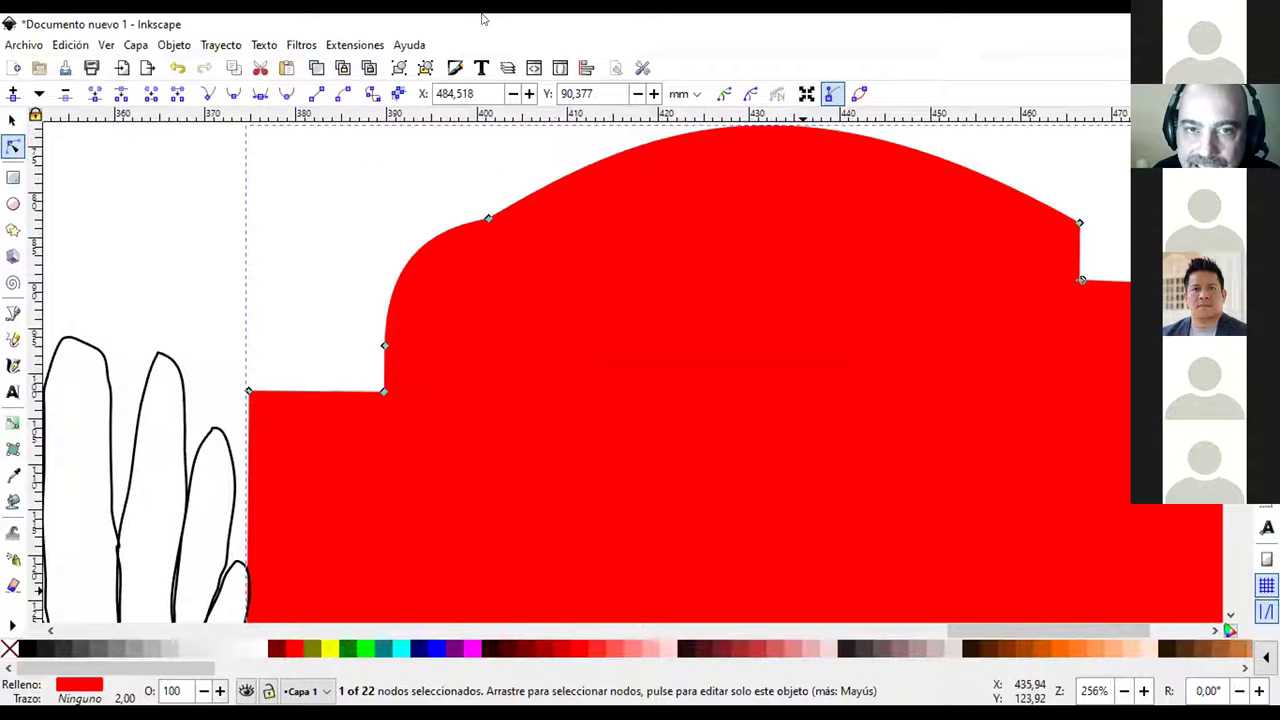
pyautogui.doubleClick(410, 260)
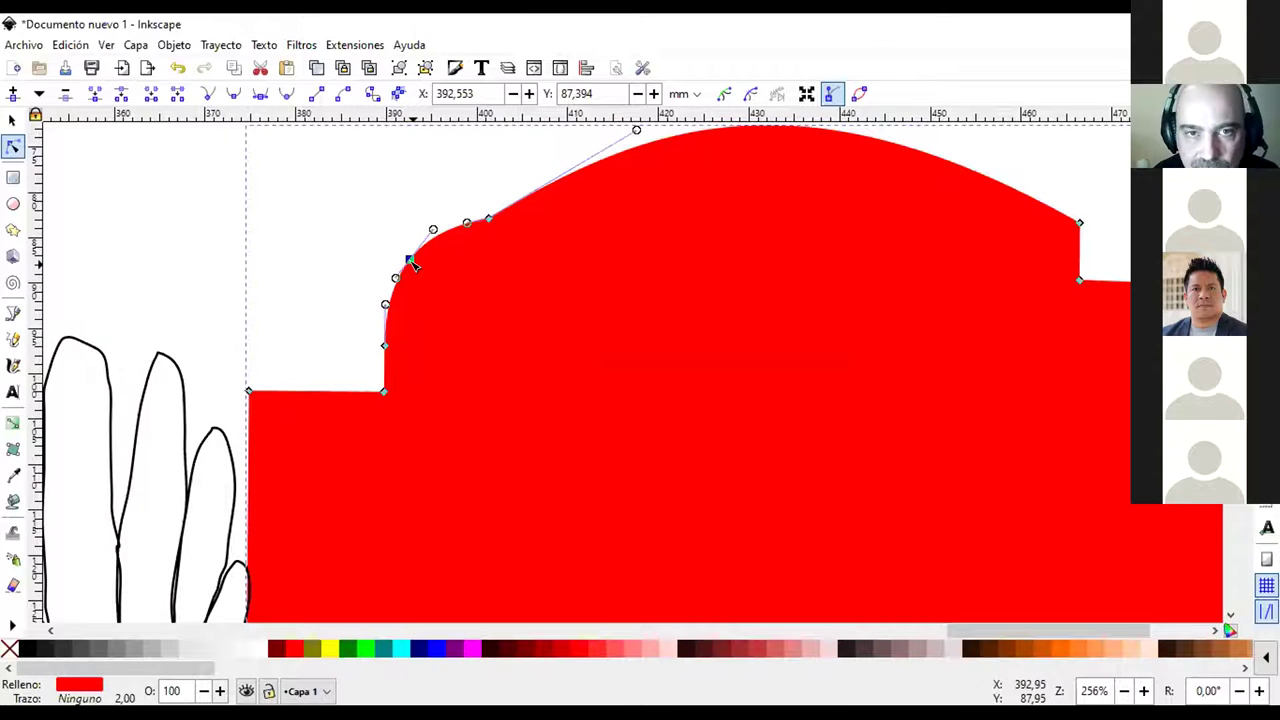
pyautogui.click(490, 220)
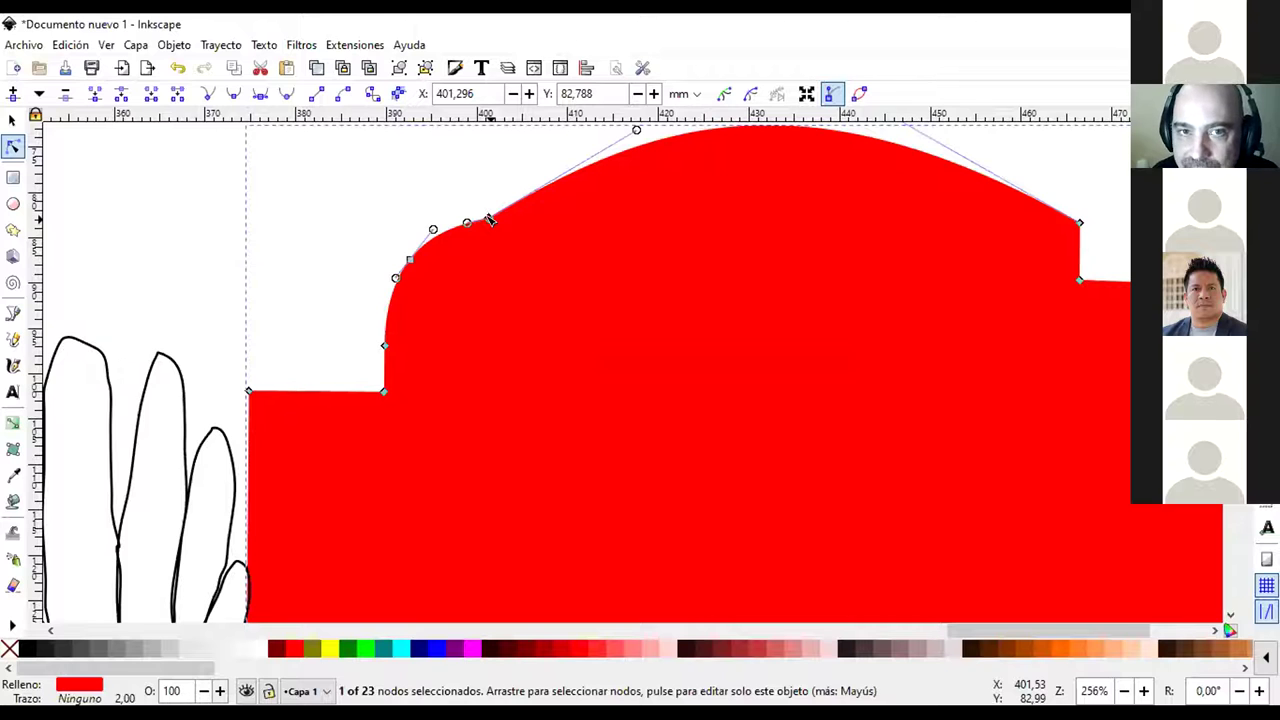
pyautogui.press('Delete')
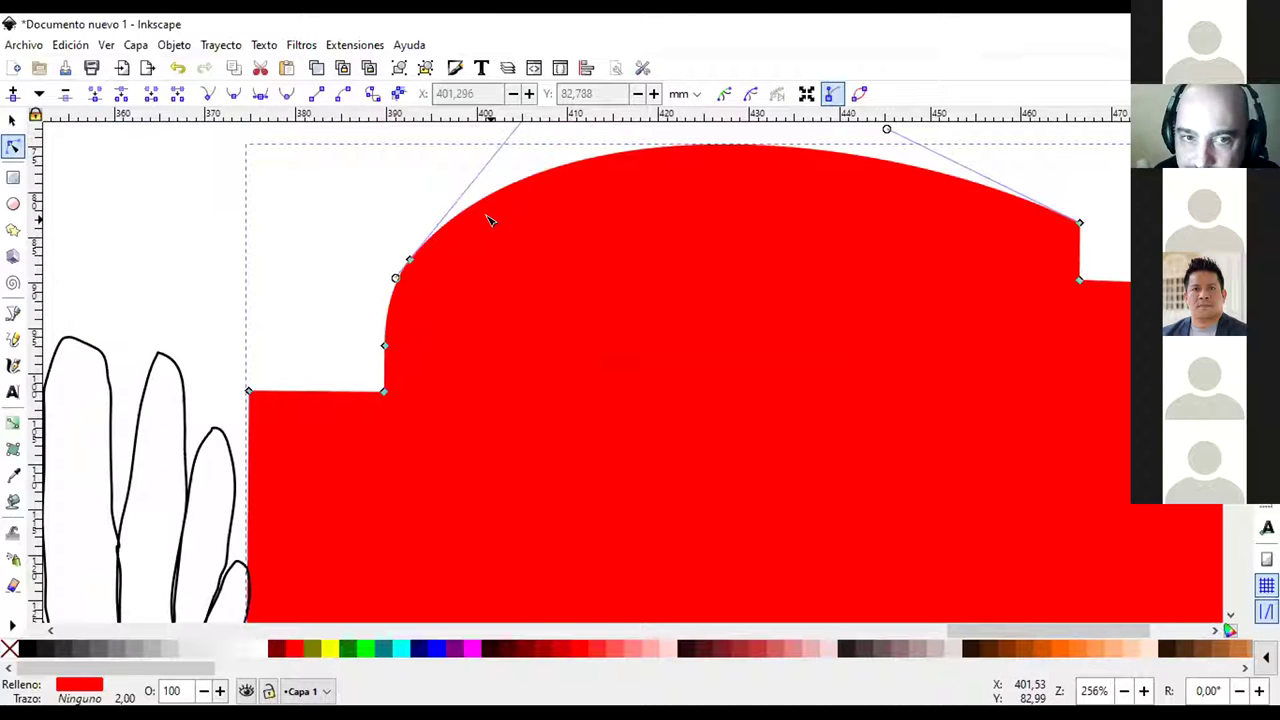
pyautogui.click(384, 393)
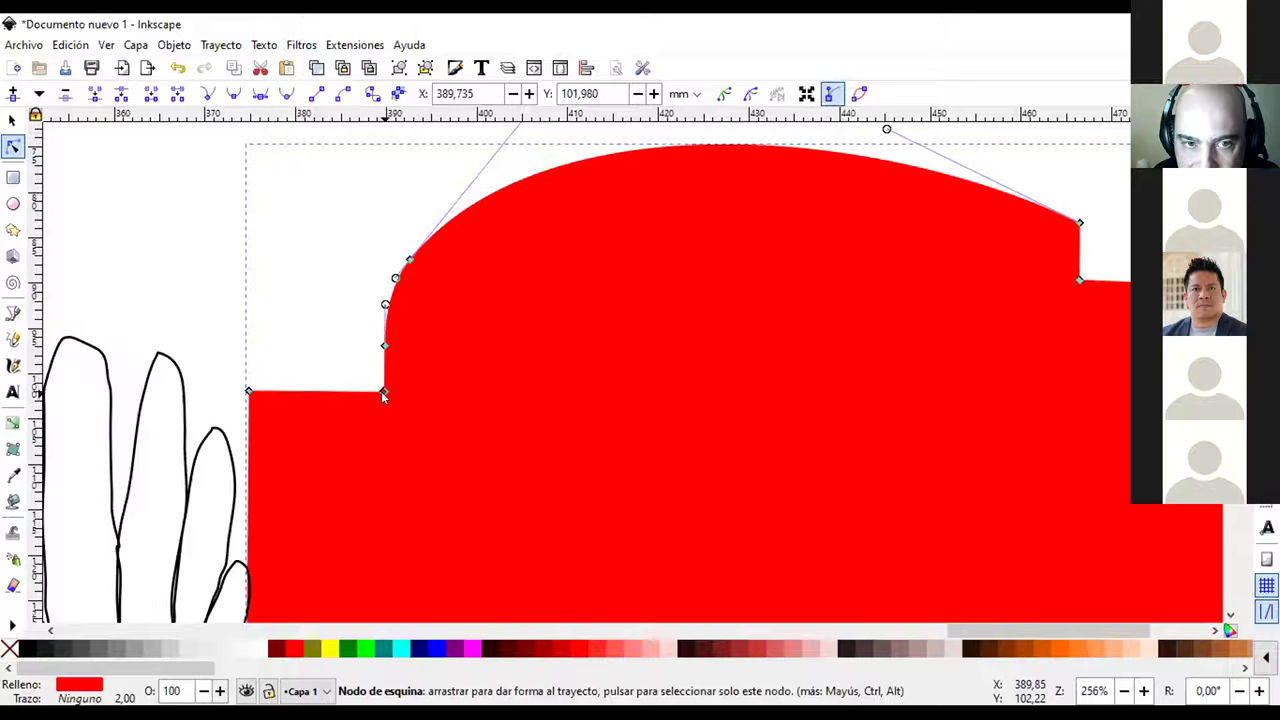
# Delete the hood's corner node with Eliminar and smooth the curve sweeping up to the roof
pyautogui.rightClick(384, 396)
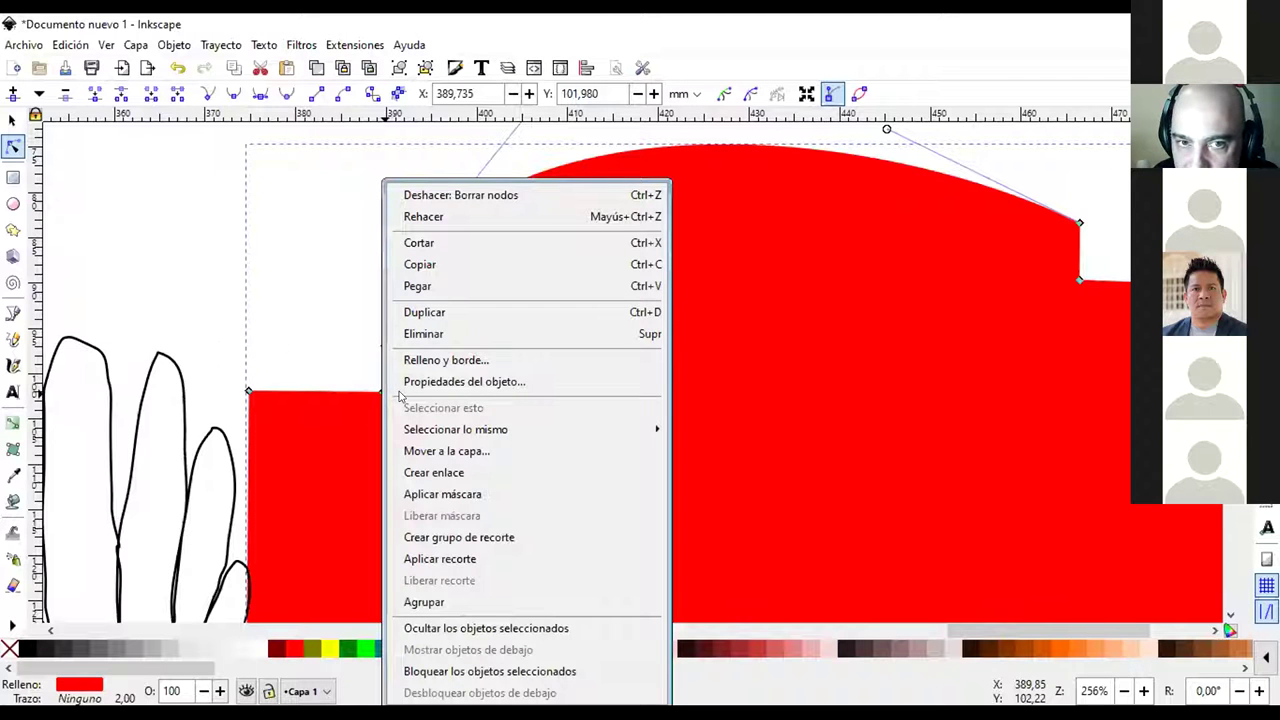
pyautogui.click(440, 335)
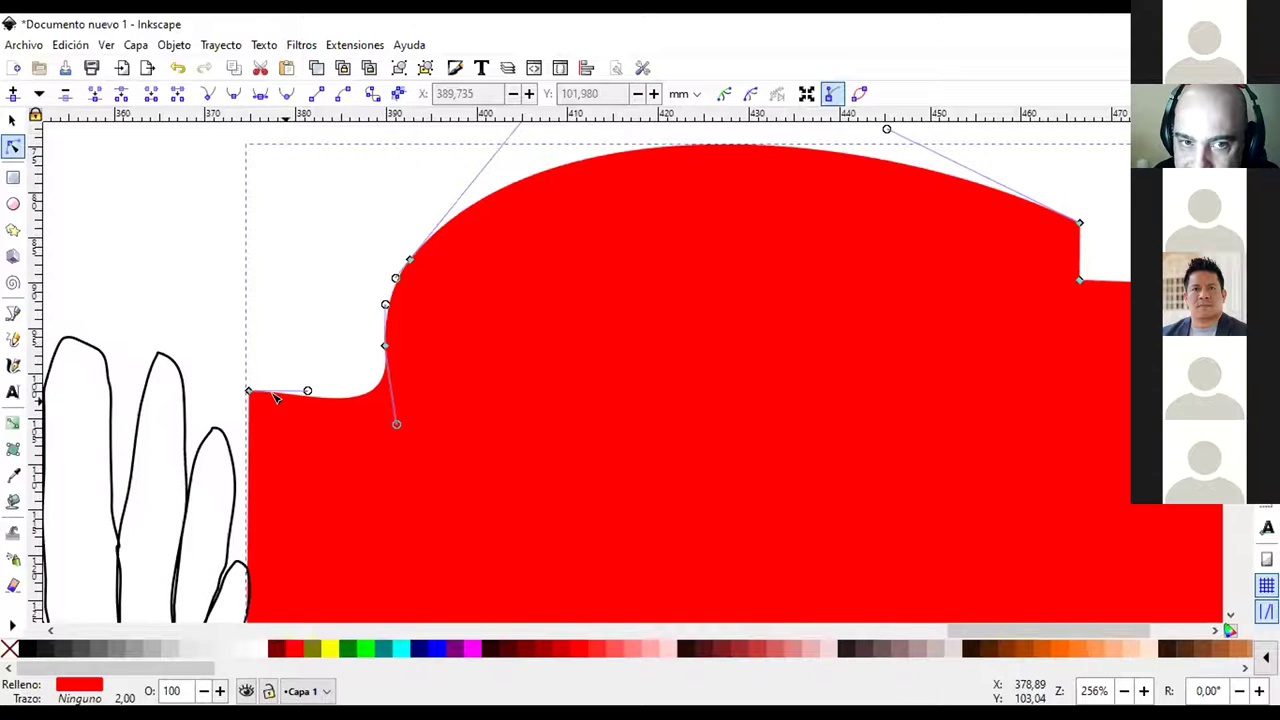
pyautogui.moveTo(396, 426); pyautogui.dragTo(289, 373)
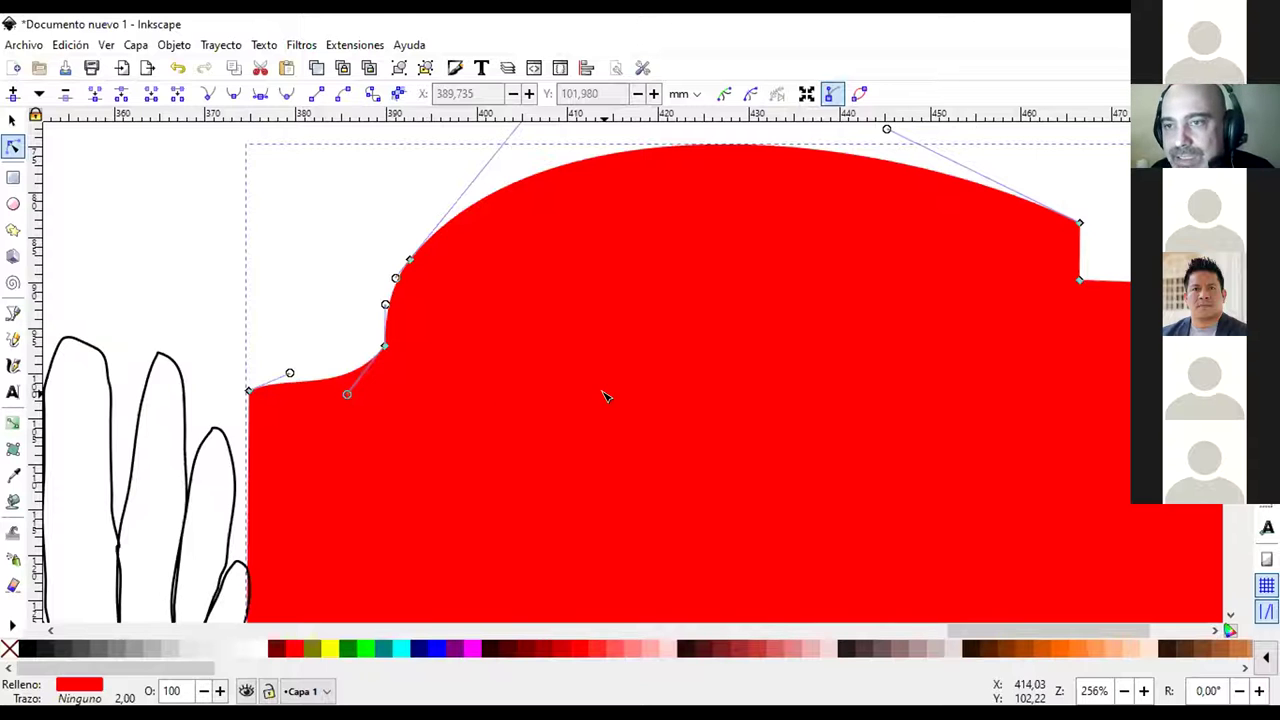
pyautogui.scroll(-2, 644, 358)
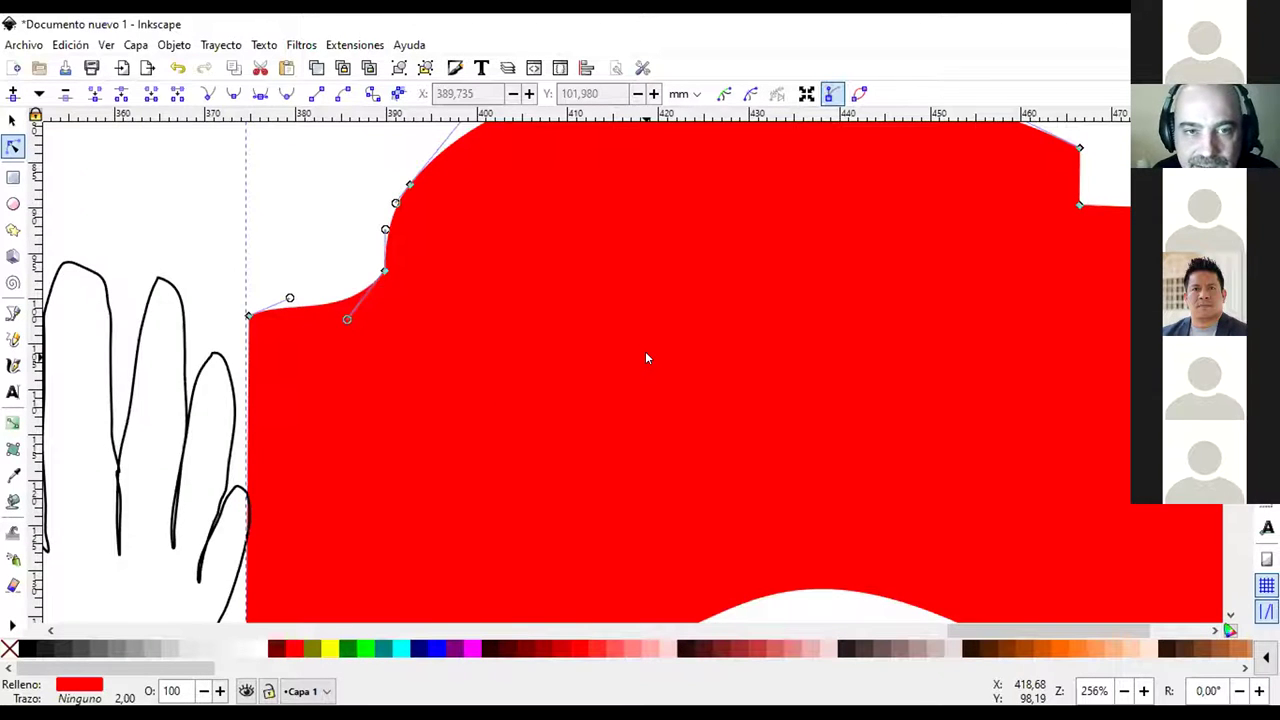
pyautogui.scroll(-2, 645, 358)
pyautogui.click(12, 121)
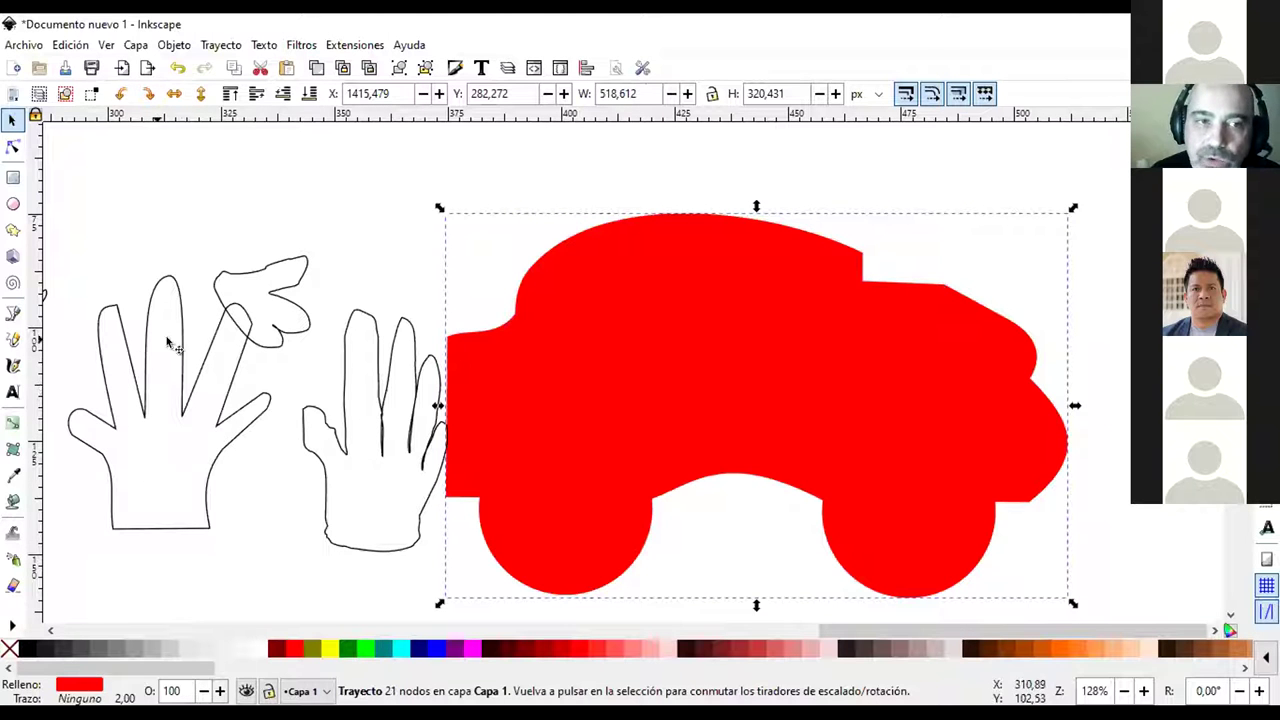
# Zoom to the page, inspect the two hand drawings' nodes, then select the purple circle
pyautogui.hscroll(-15, 760, 409)
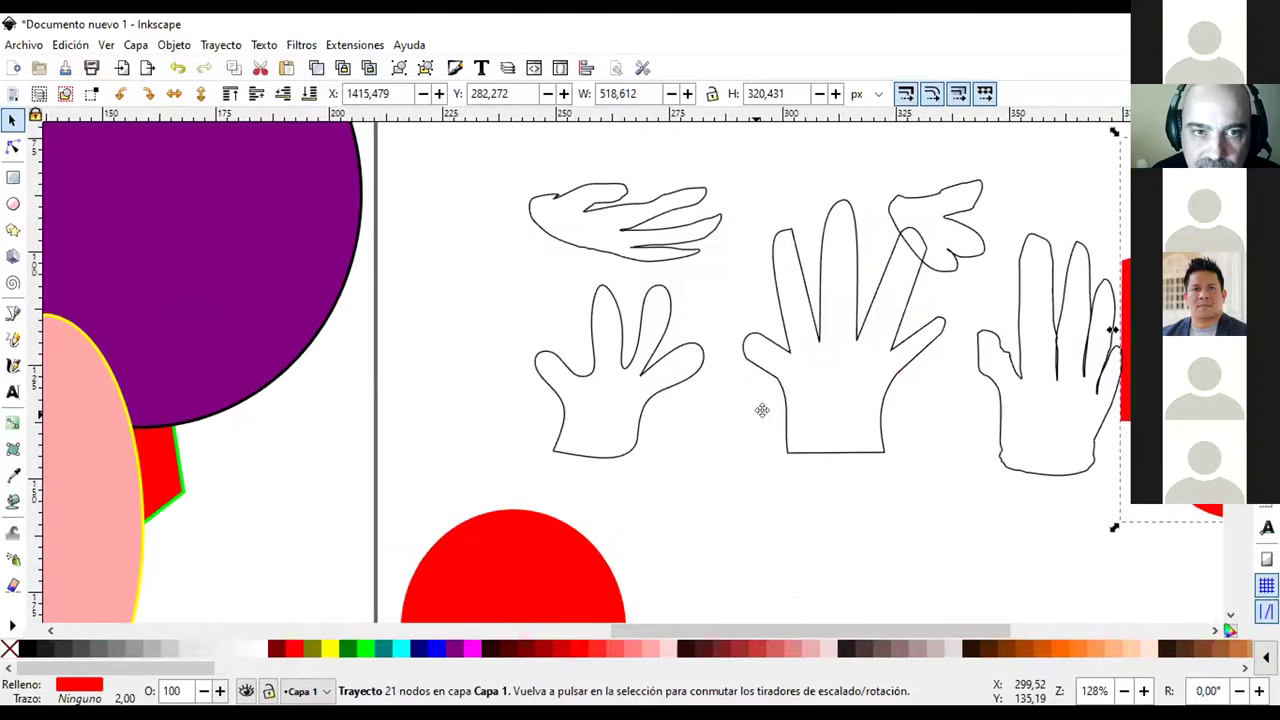
pyautogui.keyDown('ctrl'); pyautogui.scroll(-4, 523, 351); pyautogui.keyUp('ctrl')
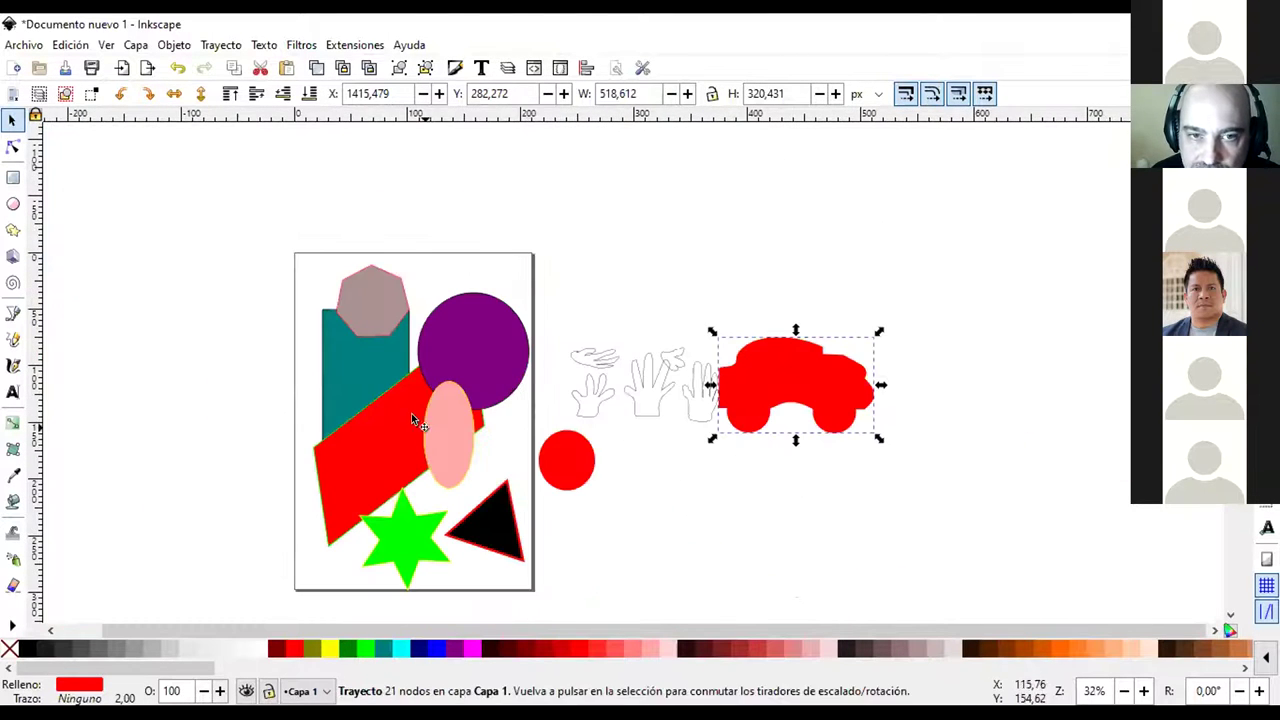
pyautogui.keyDown('ctrl'); pyautogui.scroll(3, 379, 394); pyautogui.keyUp('ctrl')
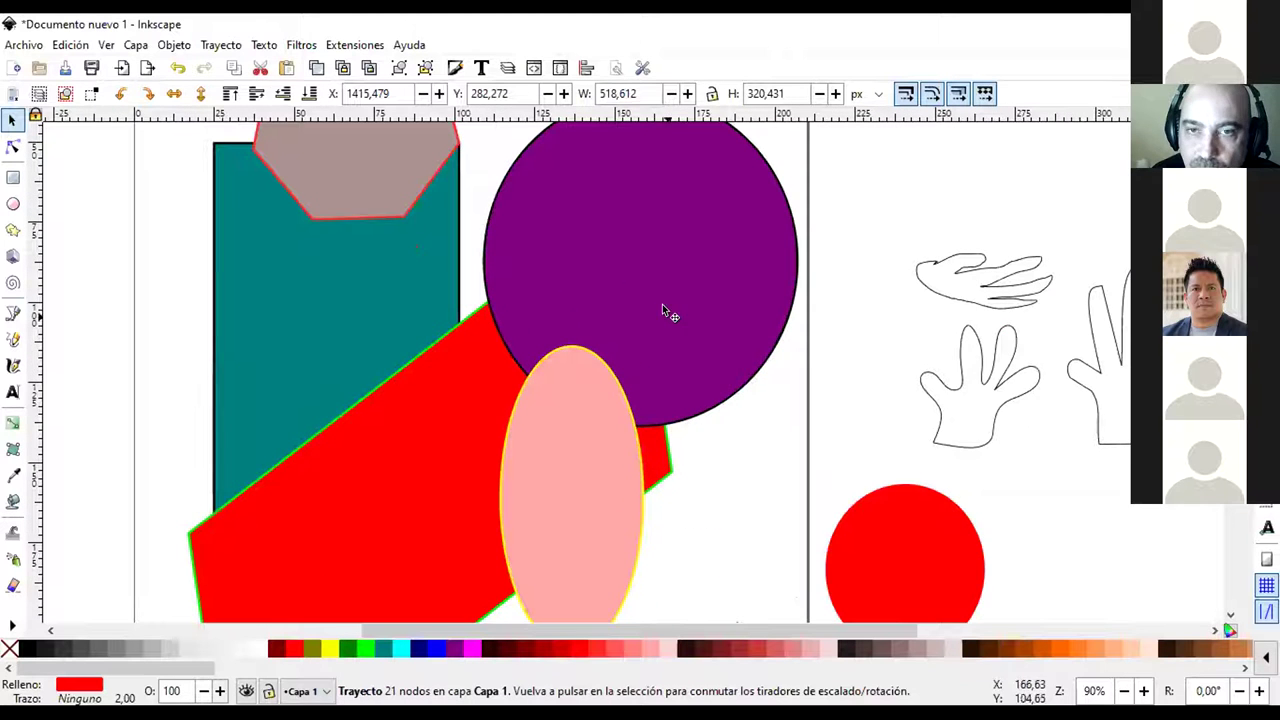
pyautogui.scroll(2, 758, 396)
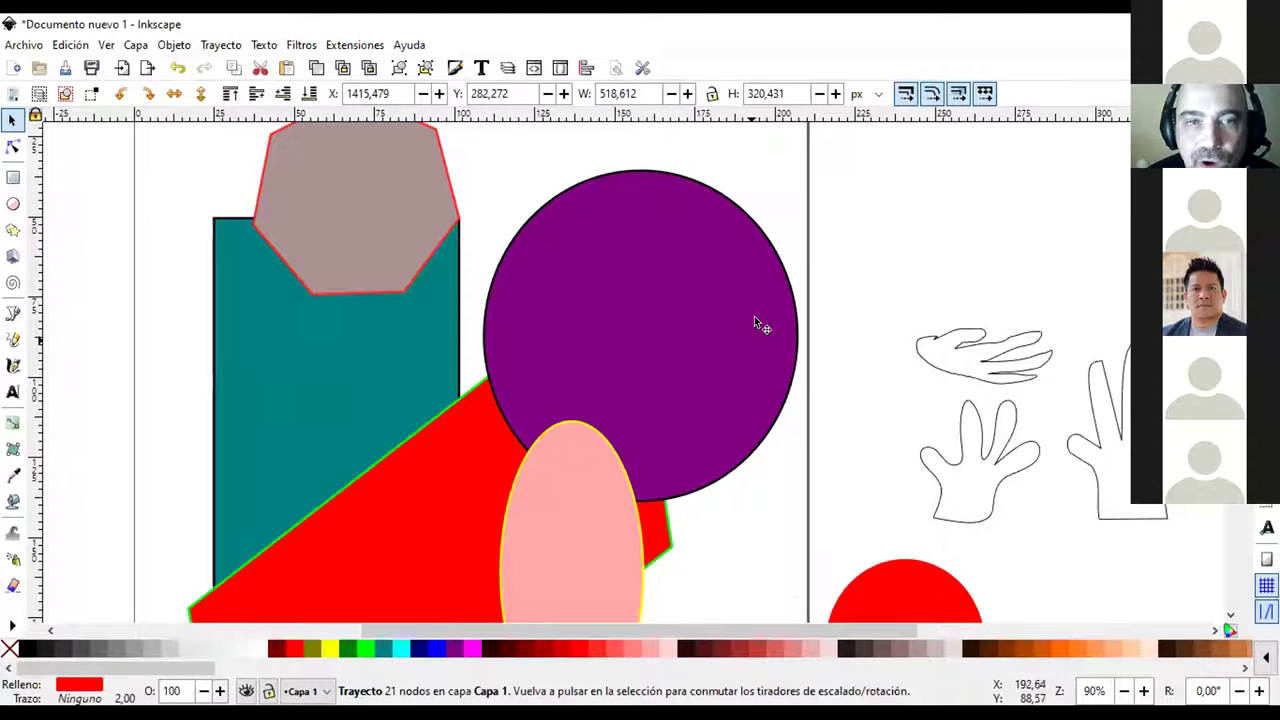
pyautogui.click(940, 372)
pyautogui.click(12, 147)
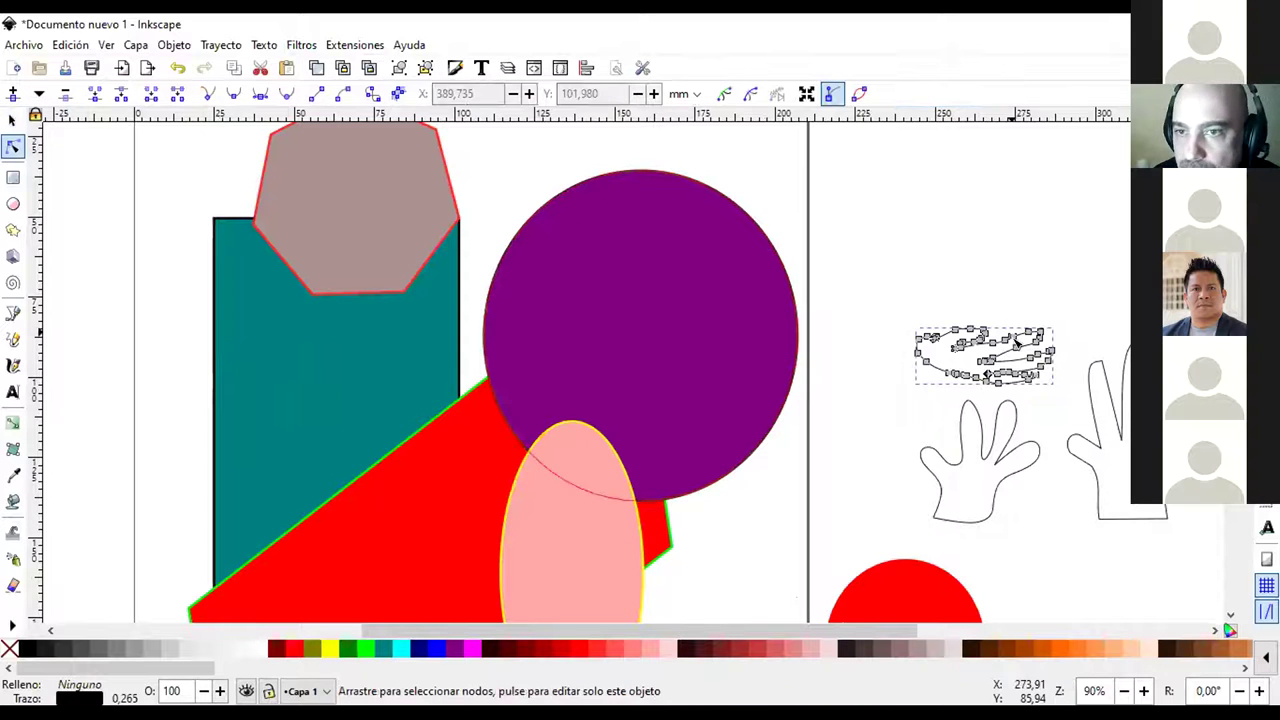
pyautogui.click(938, 500)
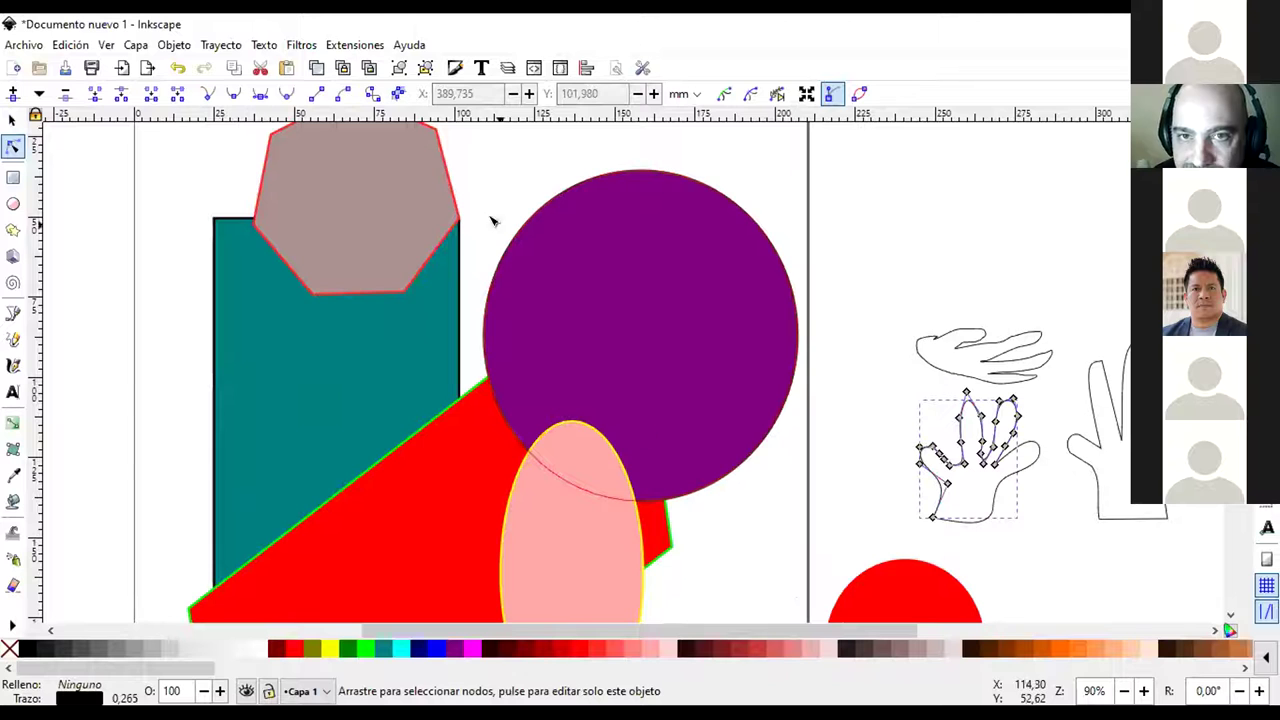
pyautogui.click(729, 254)
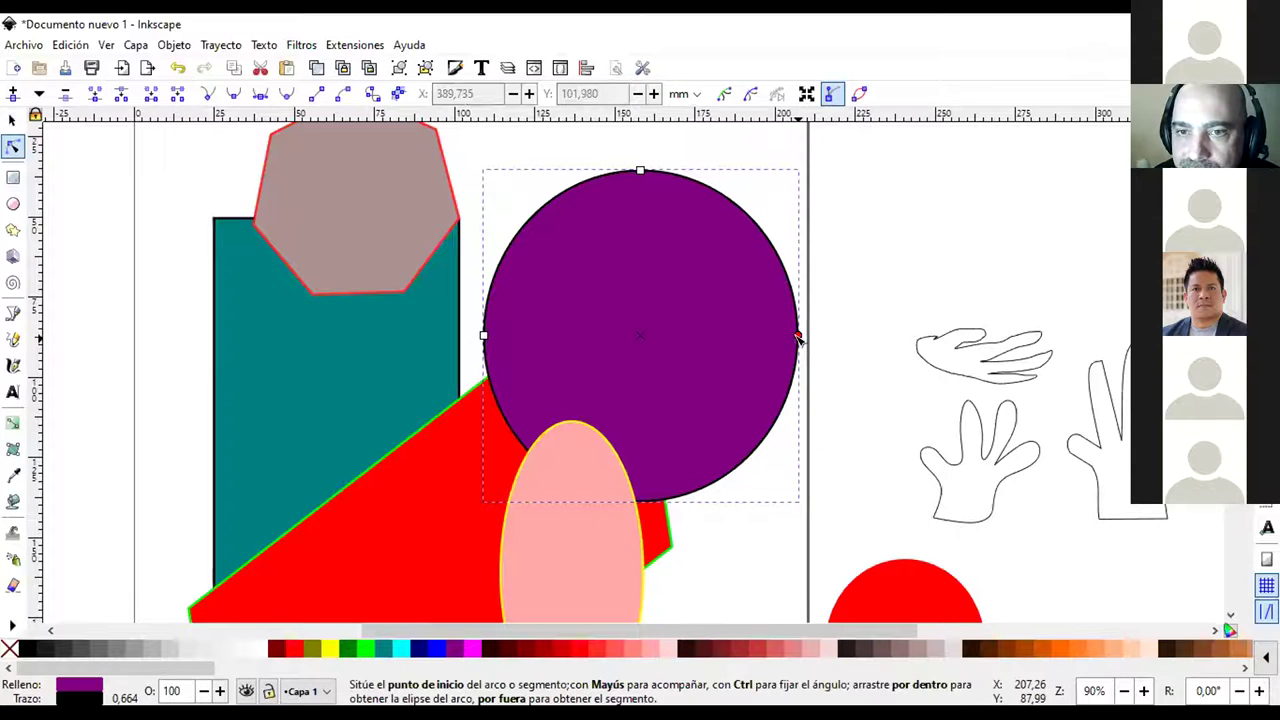
# Stretch the purple circle into an ellipse, try a pie wedge, then undo the wedge
pyautogui.press('Escape')
pyautogui.click(634, 200)
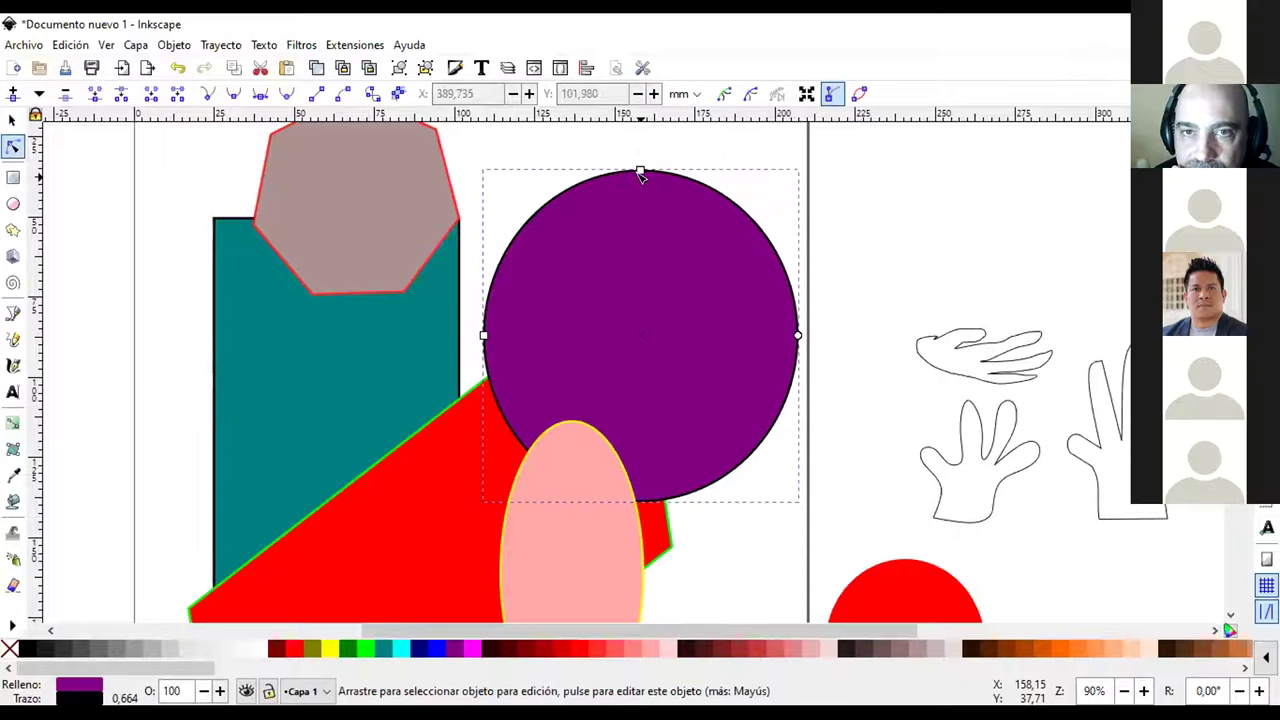
pyautogui.moveTo(640, 170)
pyautogui.mouseDown()
pyautogui.moveTo(640, 120)
pyautogui.moveTo(629, 266)
pyautogui.moveTo(628, 163)
pyautogui.moveTo(640, 161)
pyautogui.mouseUp()
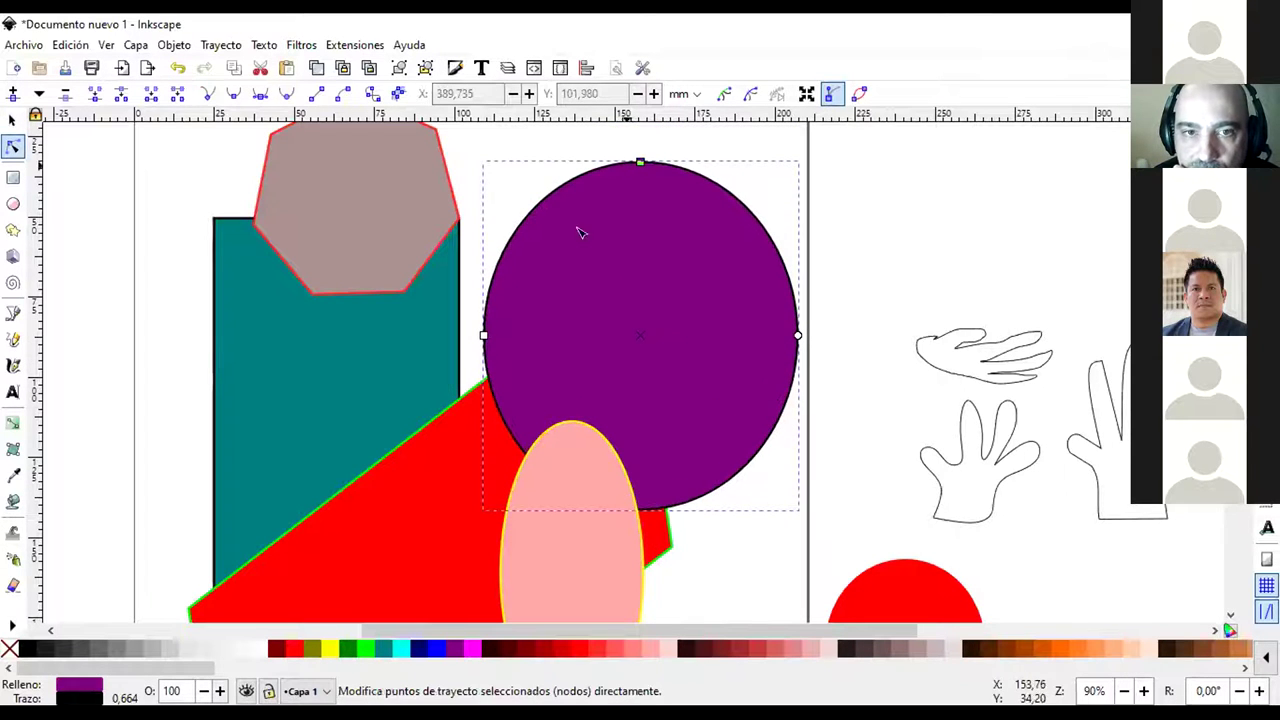
pyautogui.moveTo(485, 336)
pyautogui.mouseDown()
pyautogui.moveTo(586, 334)
pyautogui.moveTo(478, 332)
pyautogui.mouseUp()
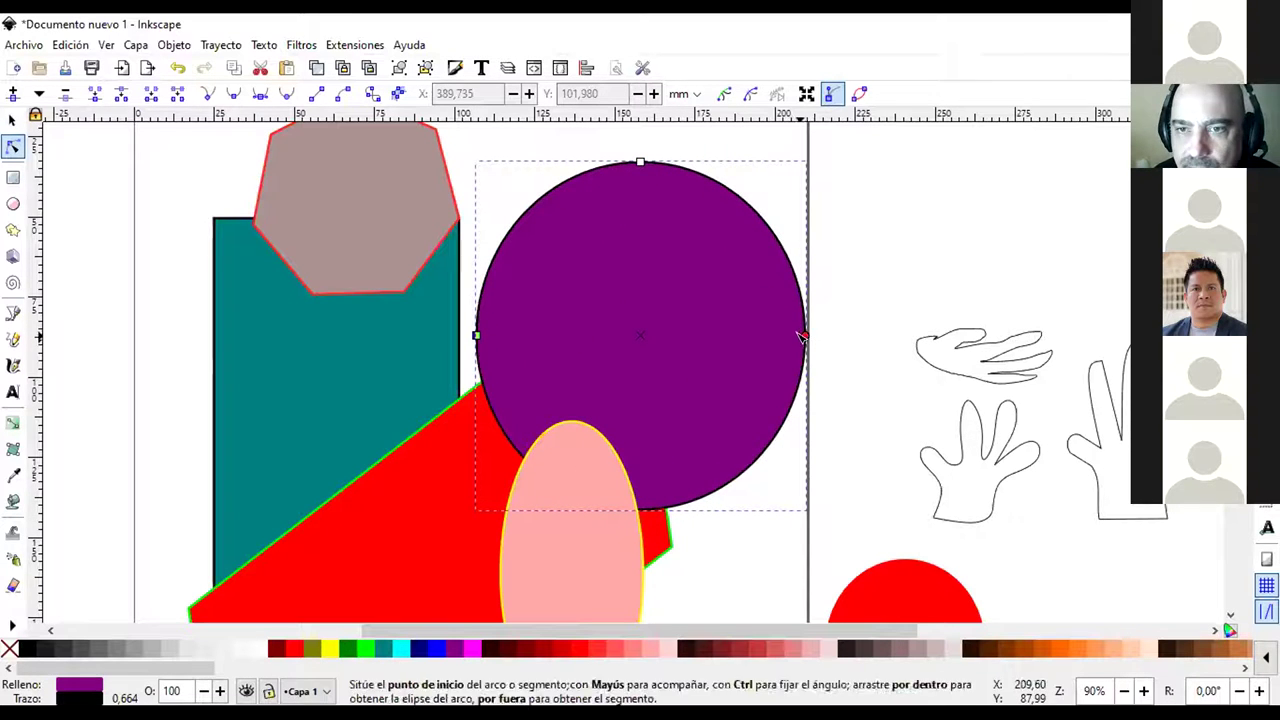
pyautogui.moveTo(800, 302); pyautogui.dragTo(836, 294)
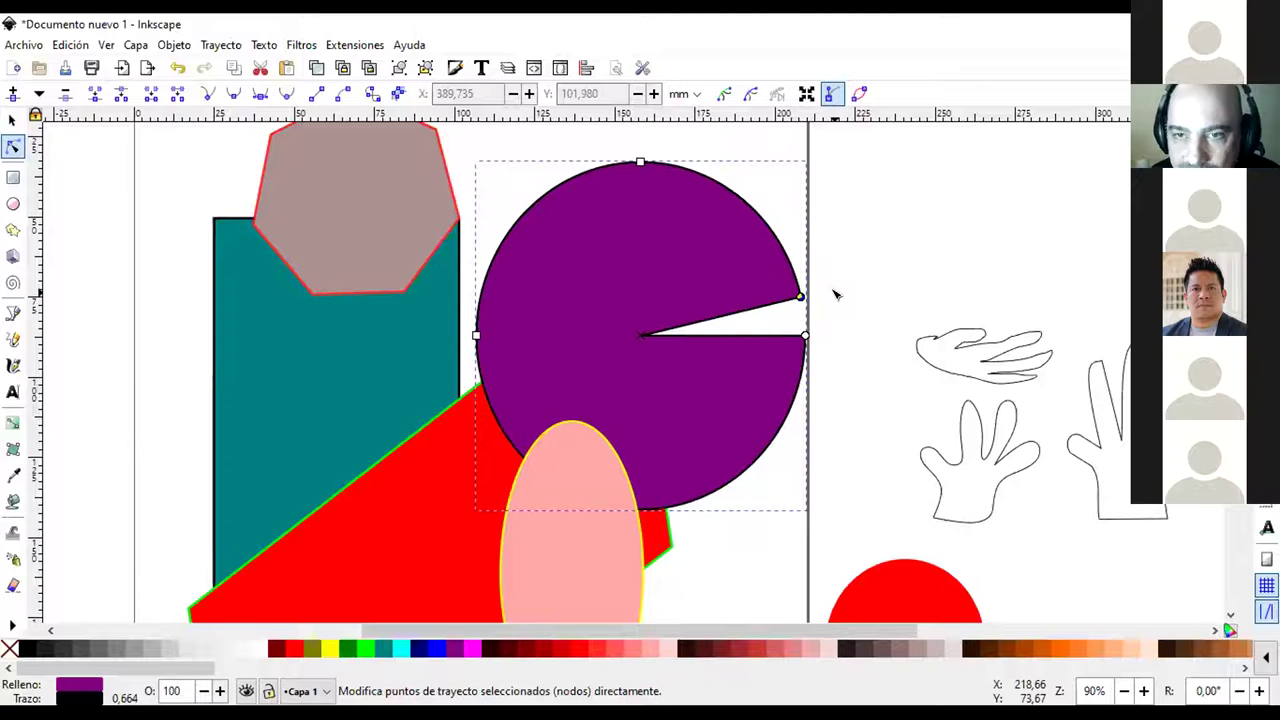
pyautogui.hotkey('ctrl', 'z')
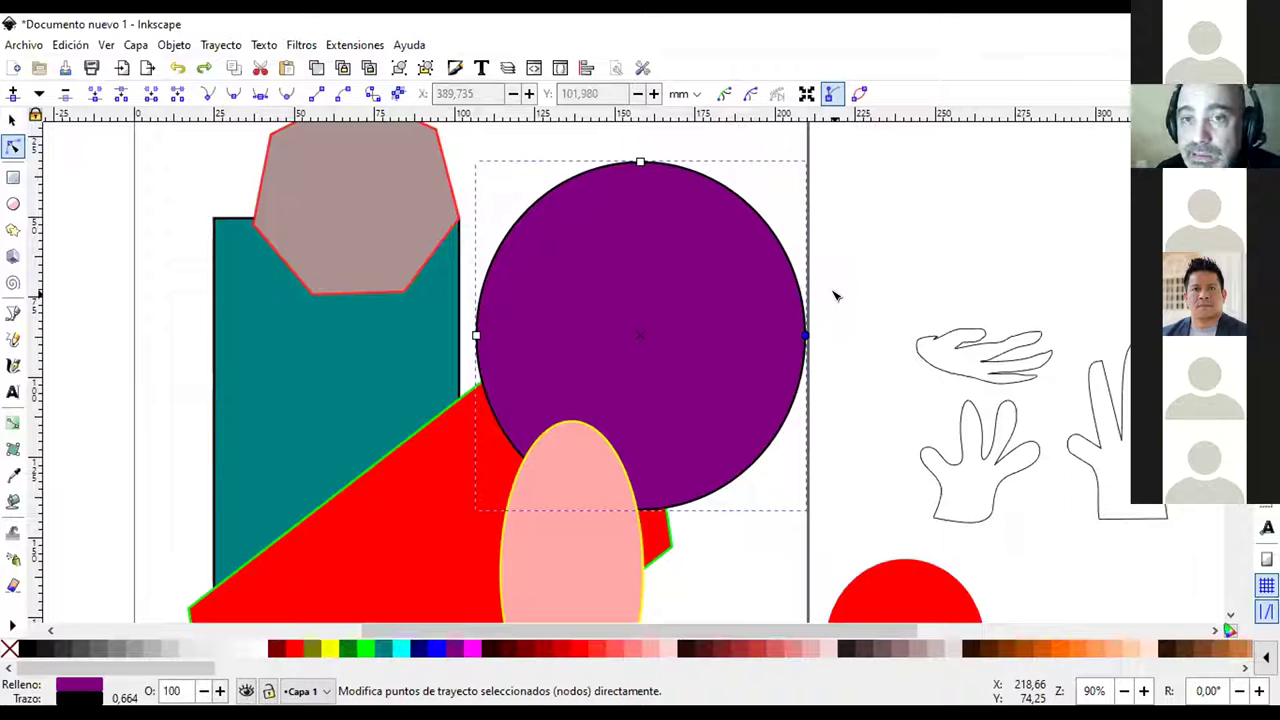
# Select the whole purple circle with the Selector and open the Trayecto menu
pyautogui.click(836, 294)
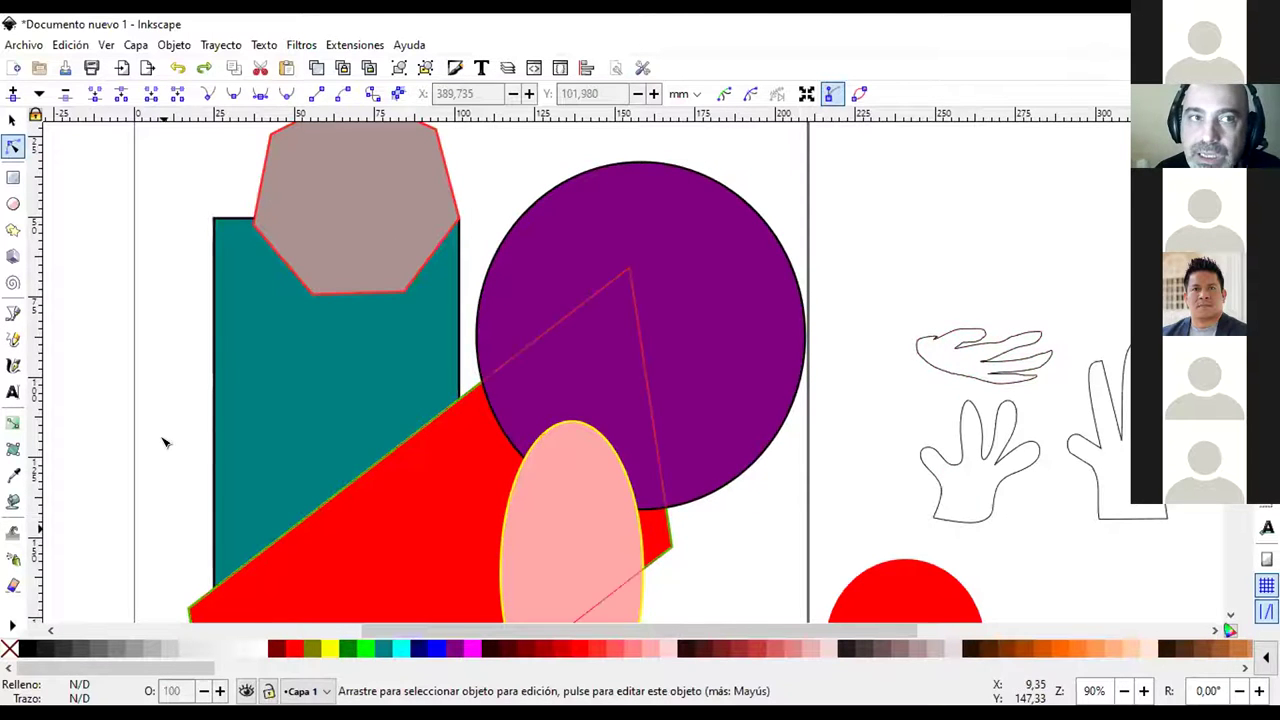
pyautogui.click(12, 119)
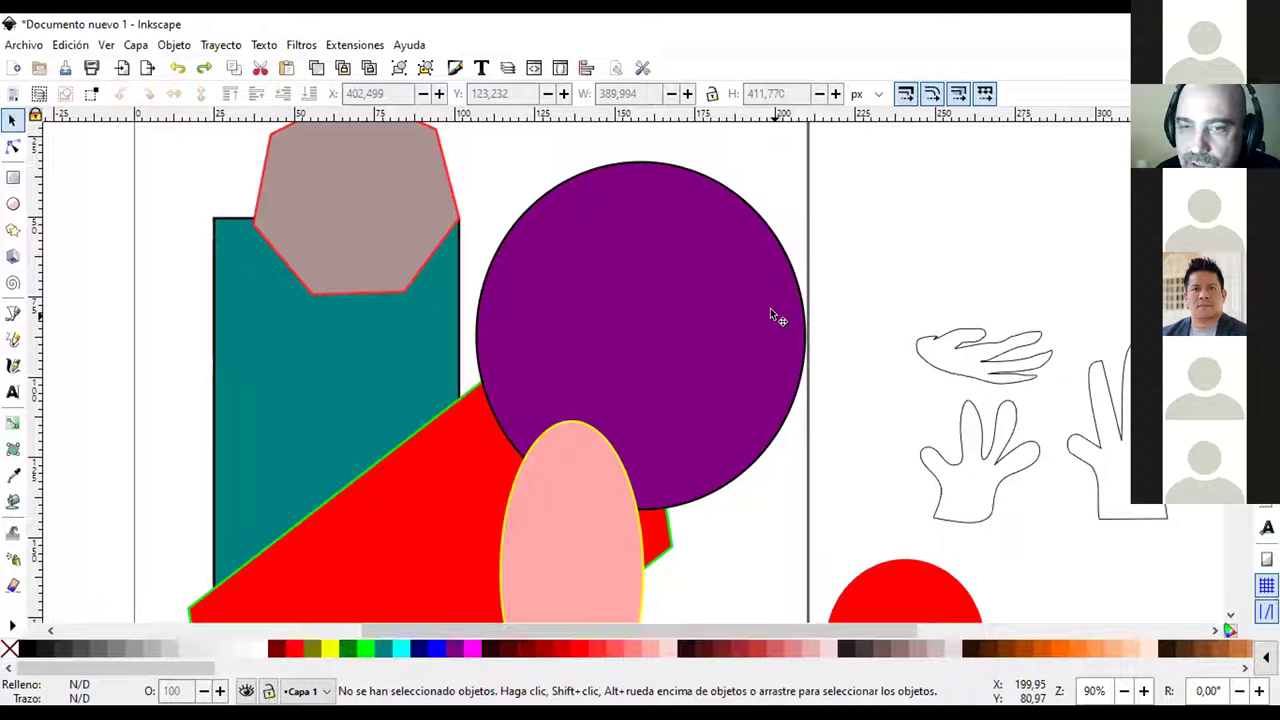
pyautogui.click(675, 309)
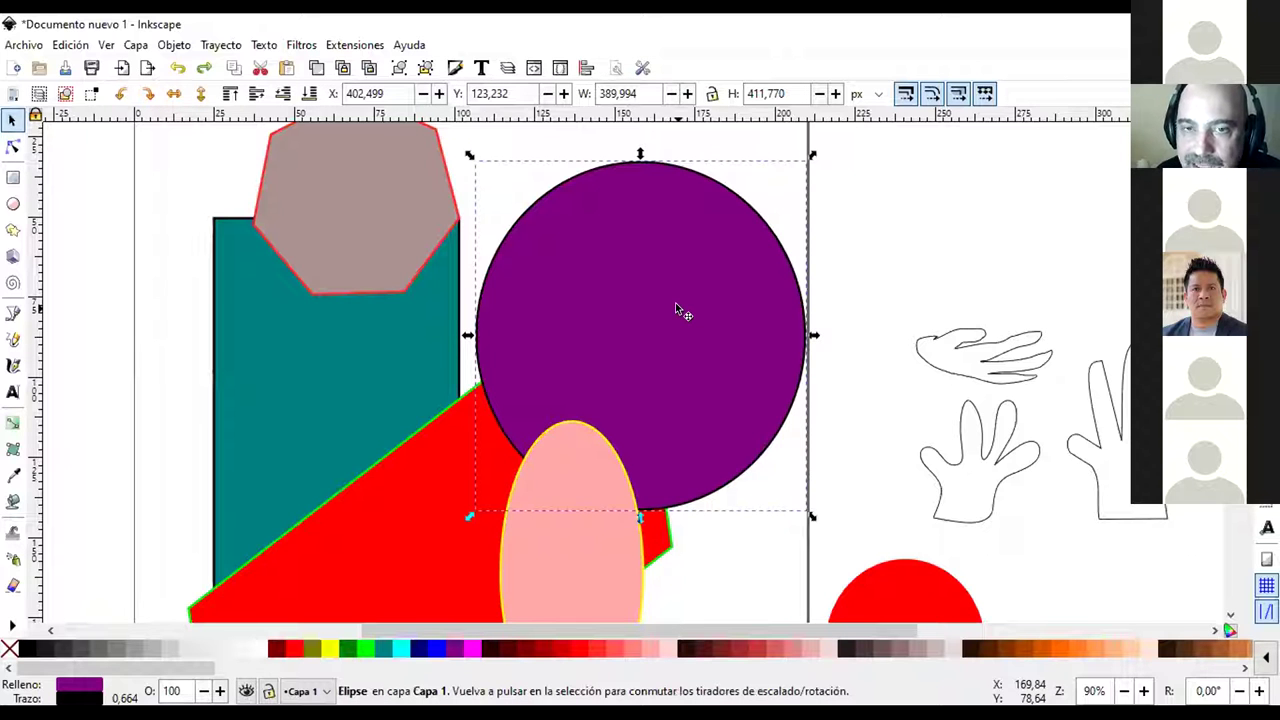
pyautogui.click(212, 46)
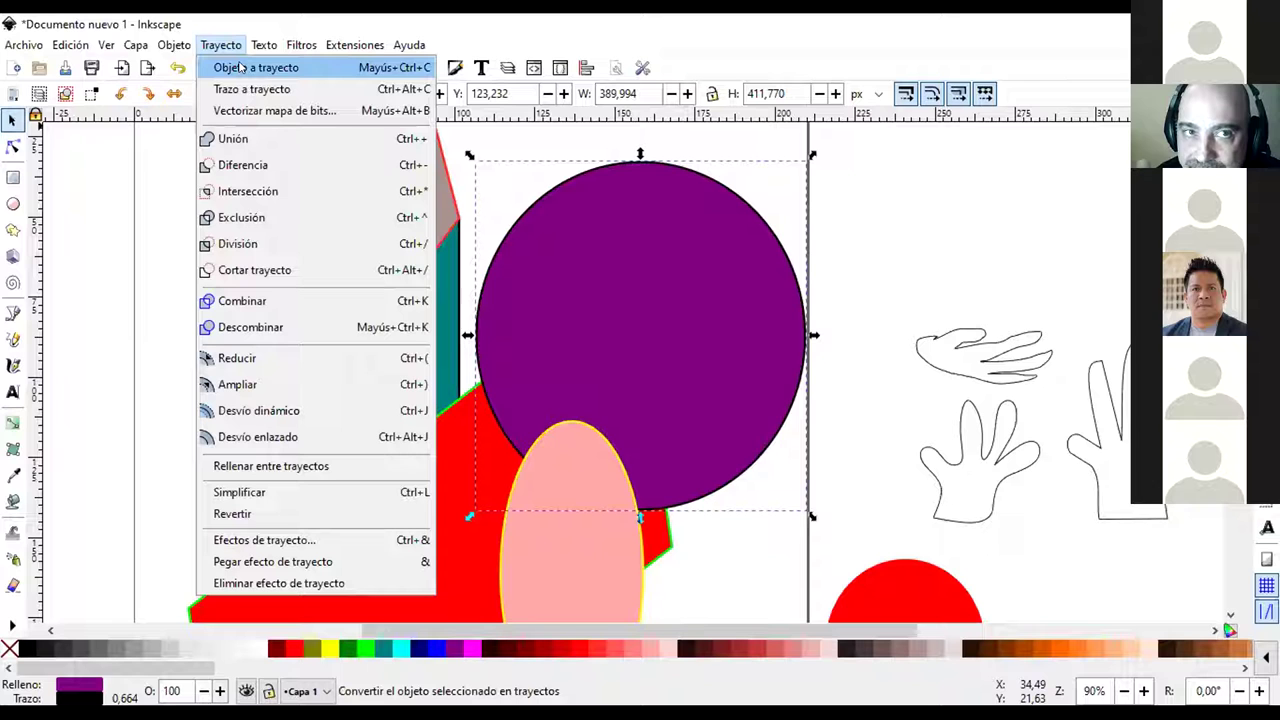
# Convert the purple circle to a path and show its nodes with the Node tool
pyautogui.click(240, 66)
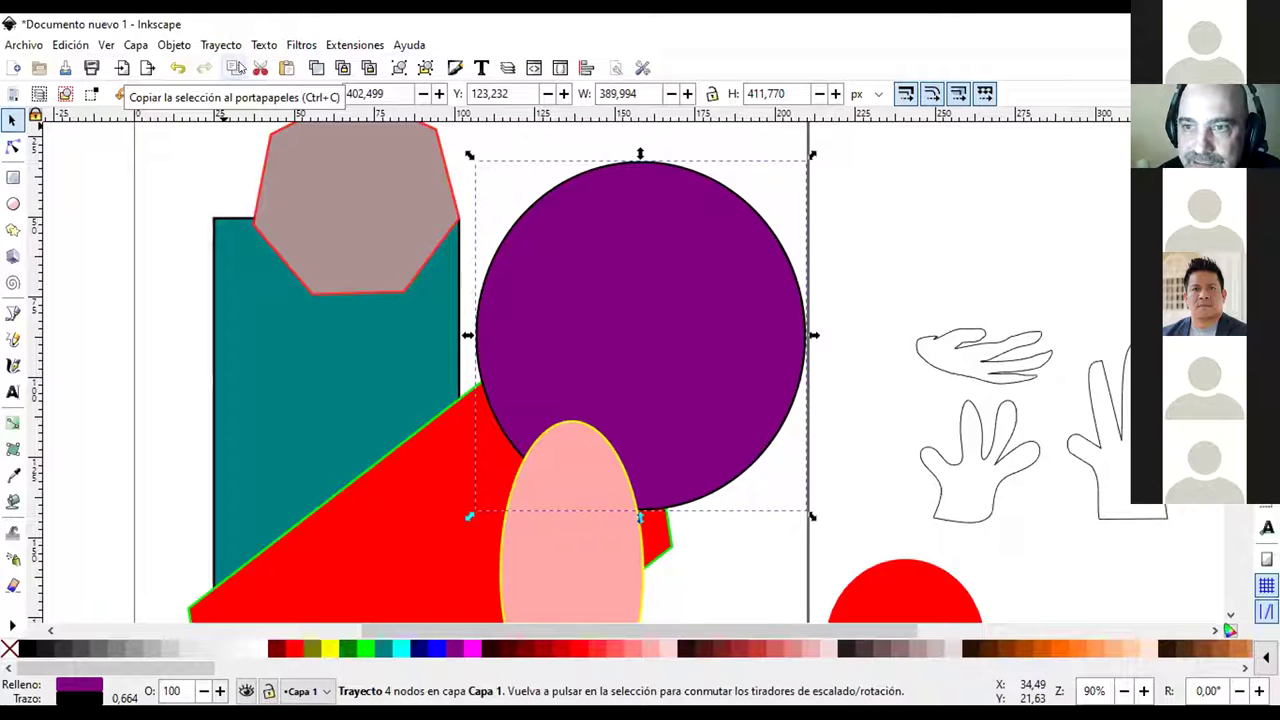
pyautogui.click(222, 46)
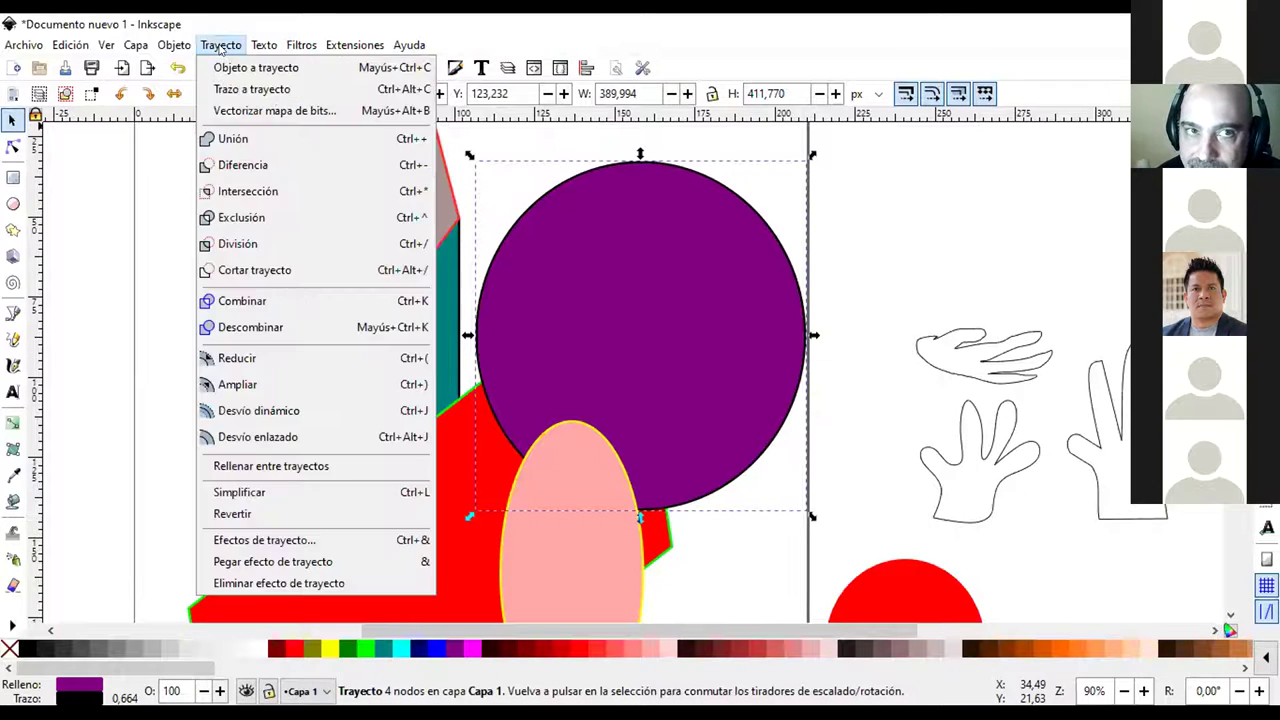
pyautogui.click(337, 17)
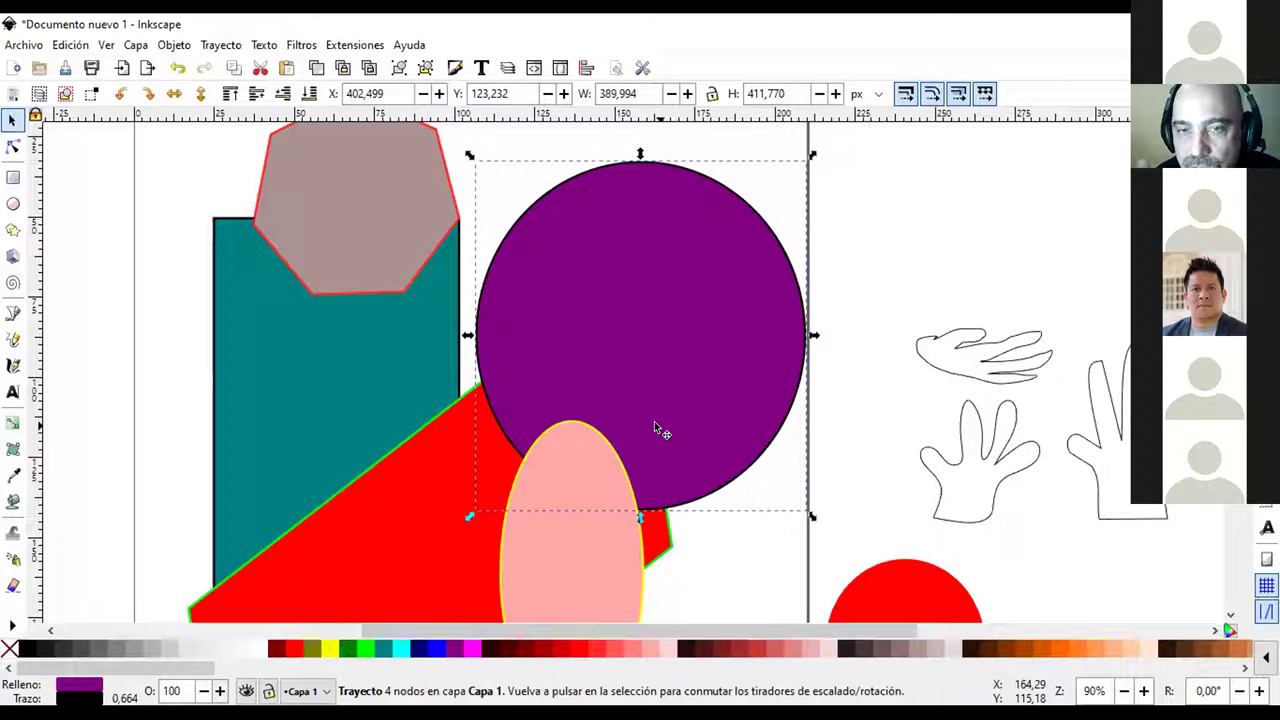
pyautogui.click(230, 52)
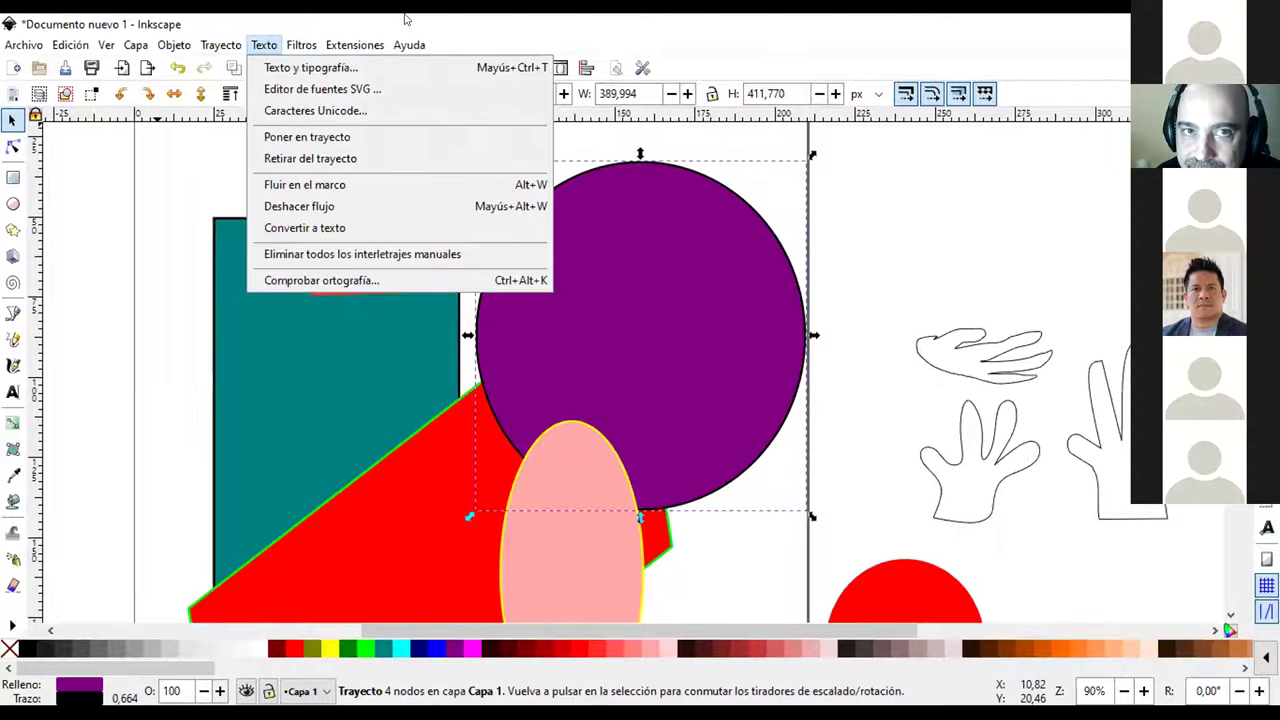
pyautogui.click(694, 272)
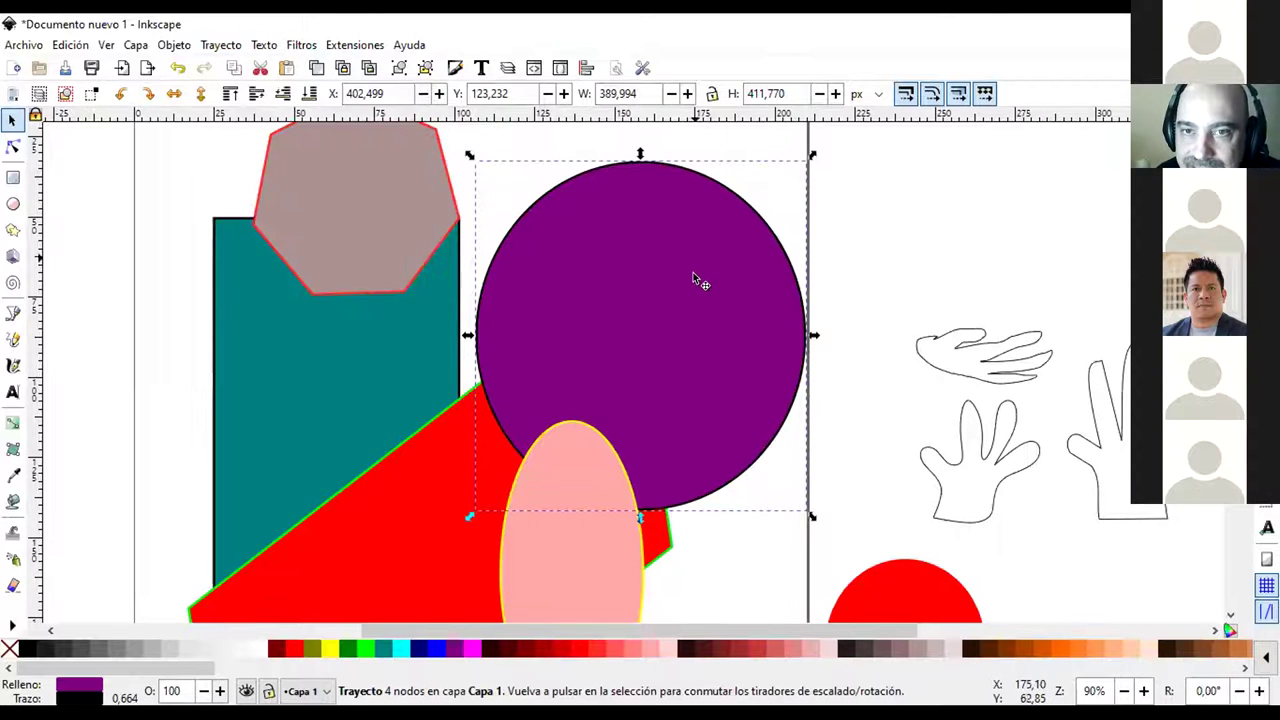
pyautogui.click(13, 147)
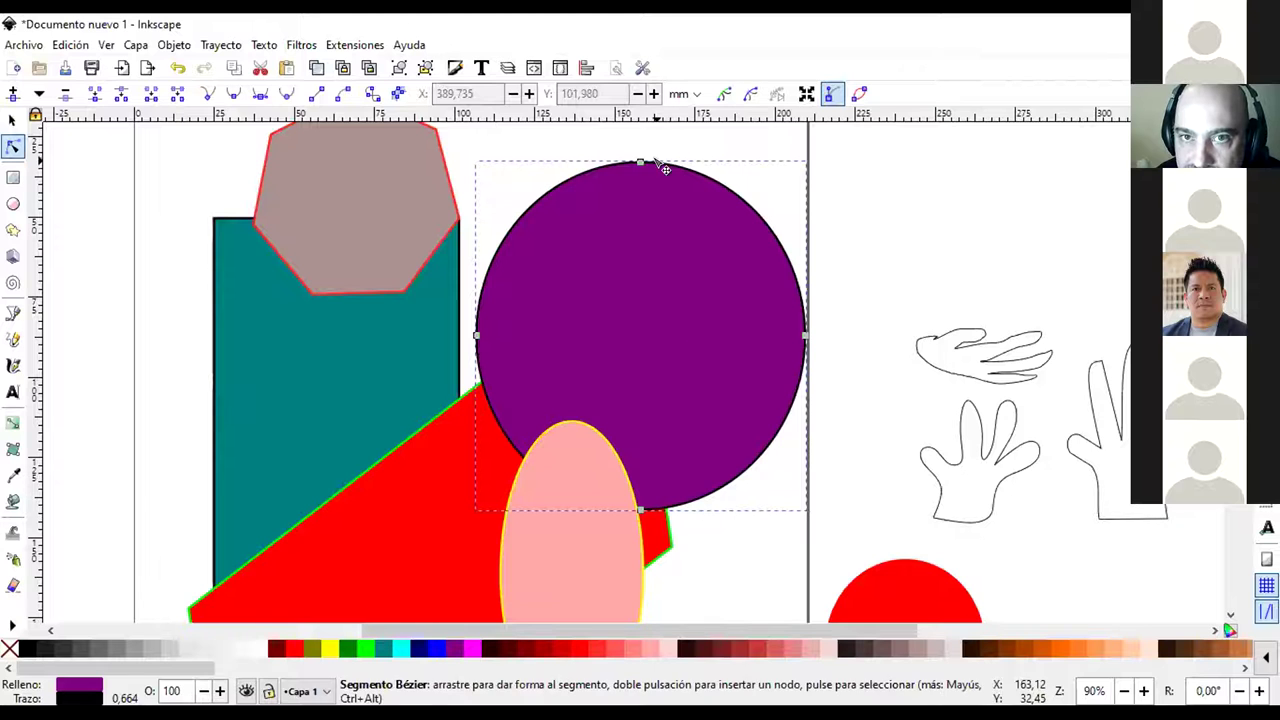
# Drag the path's segments and nodes, adding one node, to bend it into an S-shape
pyautogui.moveTo(640, 163)
pyautogui.mouseDown()
pyautogui.moveTo(640, 278)
pyautogui.moveTo(628, 283)
pyautogui.moveTo(624, 148)
pyautogui.moveTo(666, 180)
pyautogui.moveTo(708, 135)
pyautogui.moveTo(626, 168)
pyautogui.moveTo(659, 145)
pyautogui.moveTo(651, 156)
pyautogui.moveTo(630, 143)
pyautogui.mouseUp()
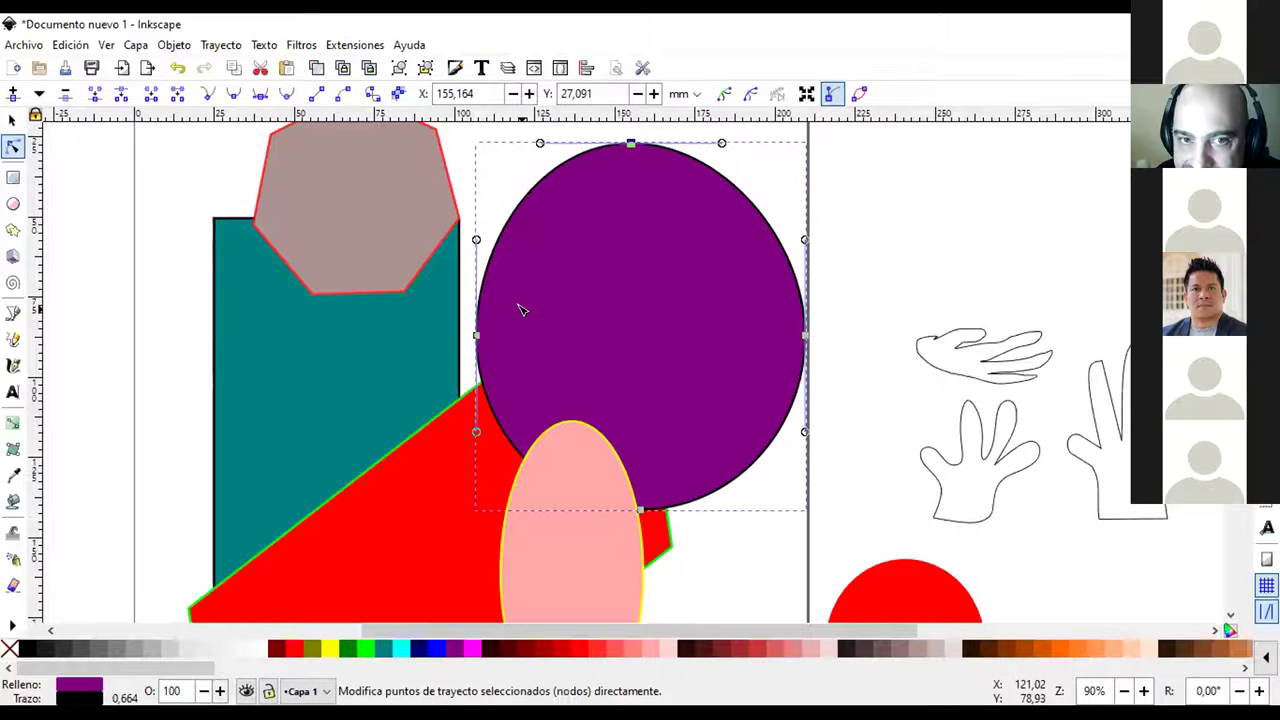
pyautogui.moveTo(477, 348); pyautogui.dragTo(695, 341)
pyautogui.hotkey('ctrl', 'z')
pyautogui.hotkey('ctrl', 'z')
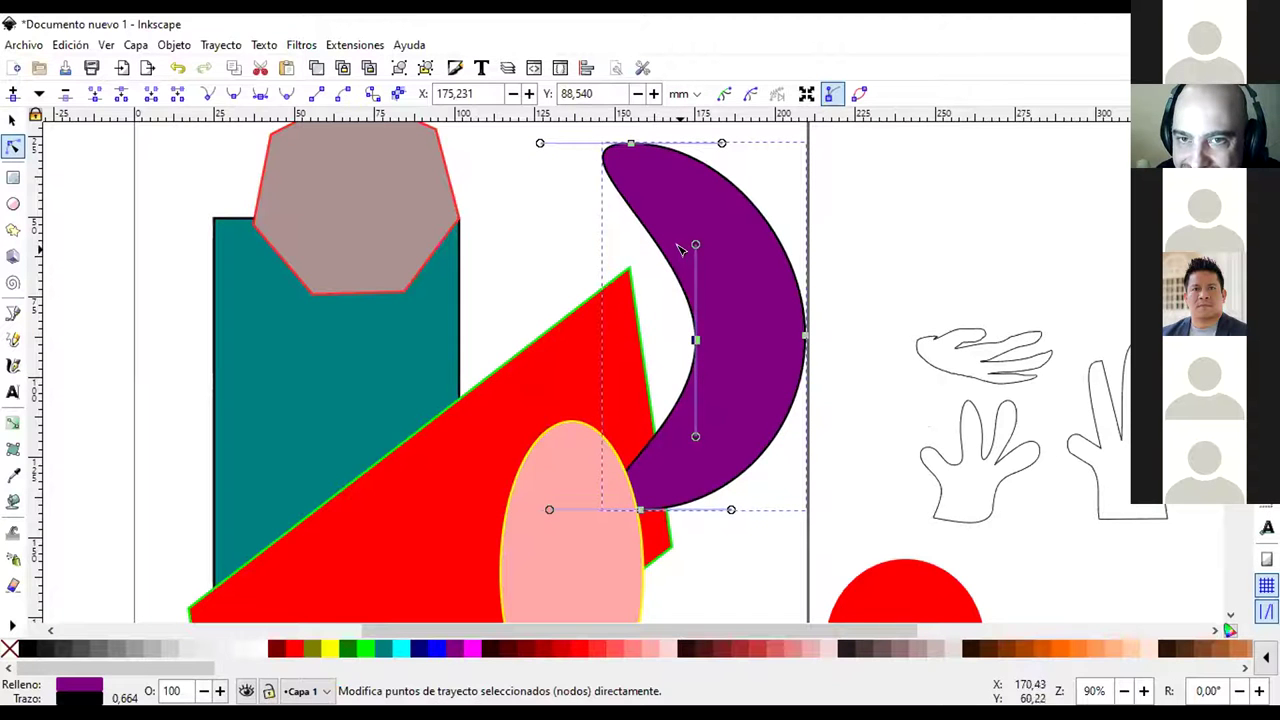
pyautogui.moveTo(694, 245); pyautogui.dragTo(597, 273)
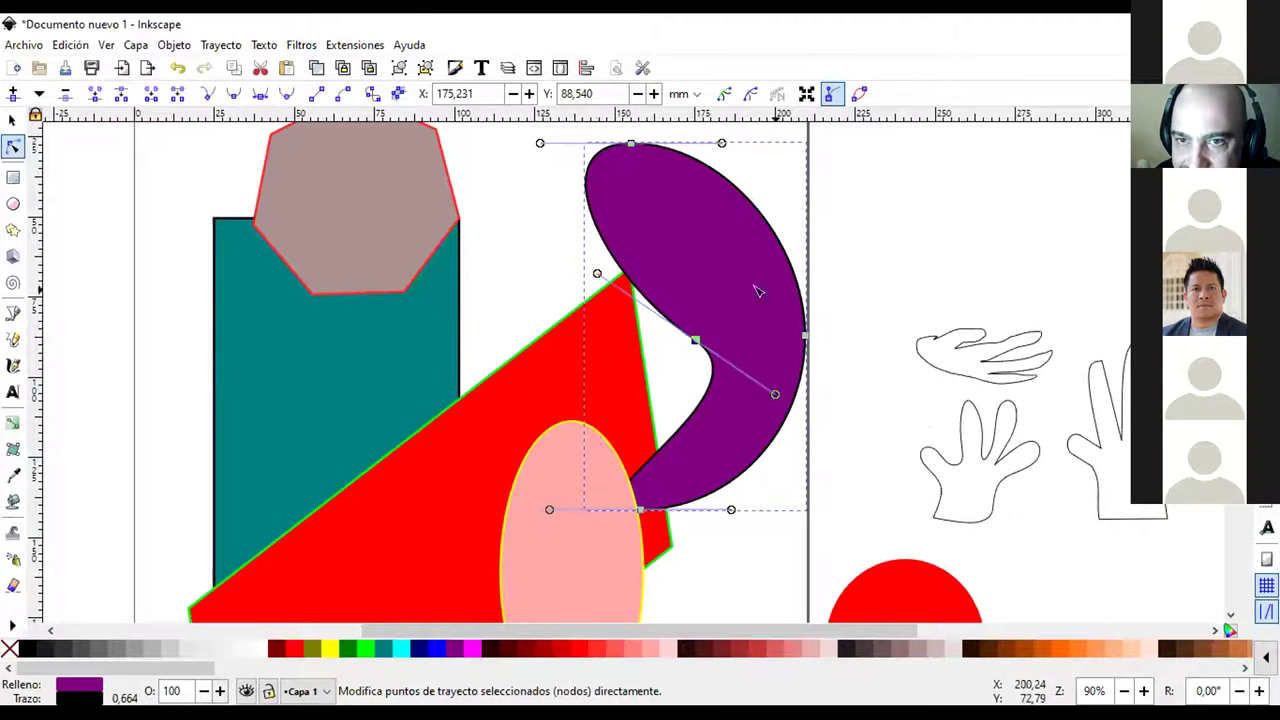
pyautogui.doubleClick(754, 207)
pyautogui.moveTo(754, 207); pyautogui.dragTo(677, 229)
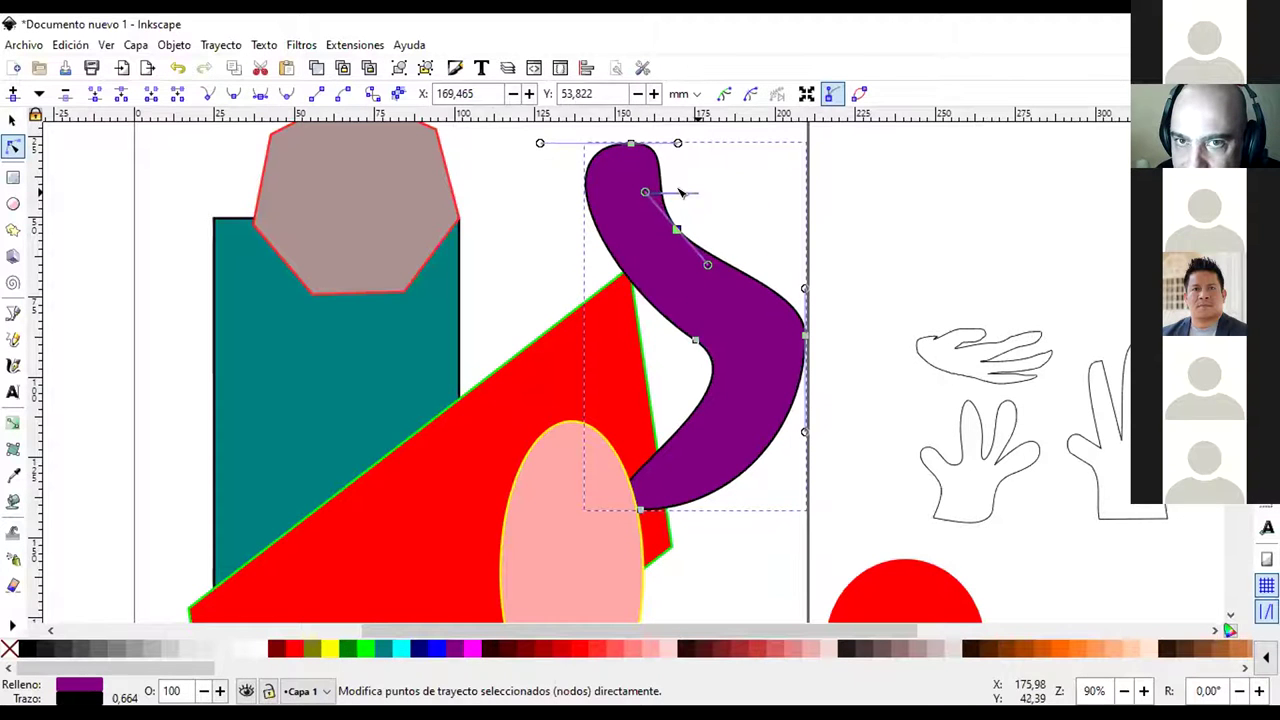
pyautogui.moveTo(643, 192); pyautogui.dragTo(695, 185)
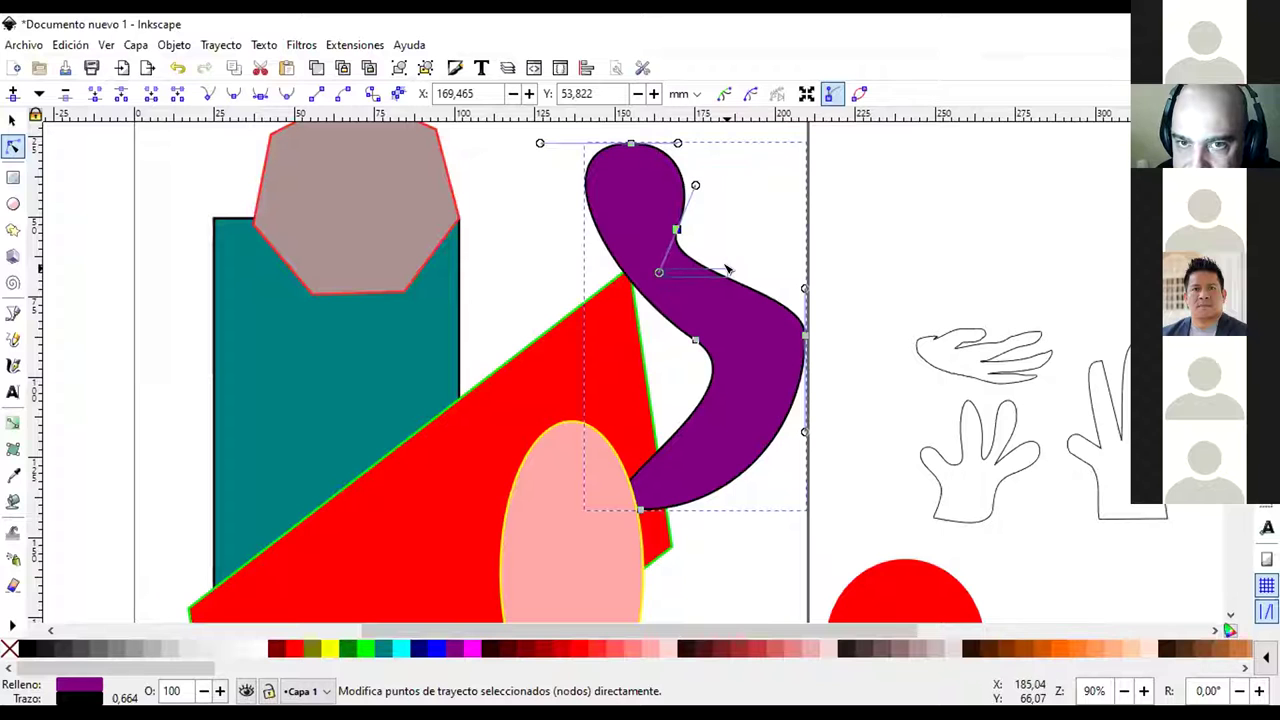
pyautogui.click(666, 280)
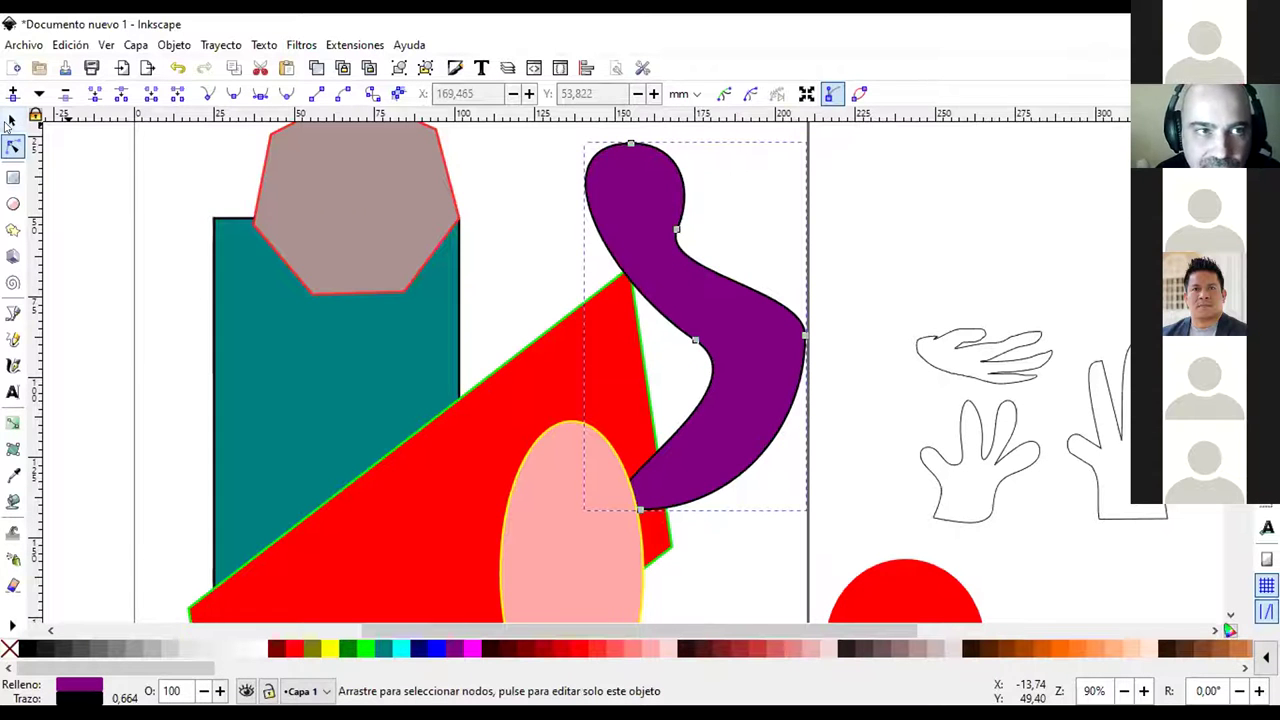
pyautogui.click(13, 119)
# Deselect the purple shape and zoom out to see the full page of shapes
pyautogui.click(534, 233)
pyautogui.scroll(-2, 534, 233)
pyautogui.scroll(-2, 534, 240)
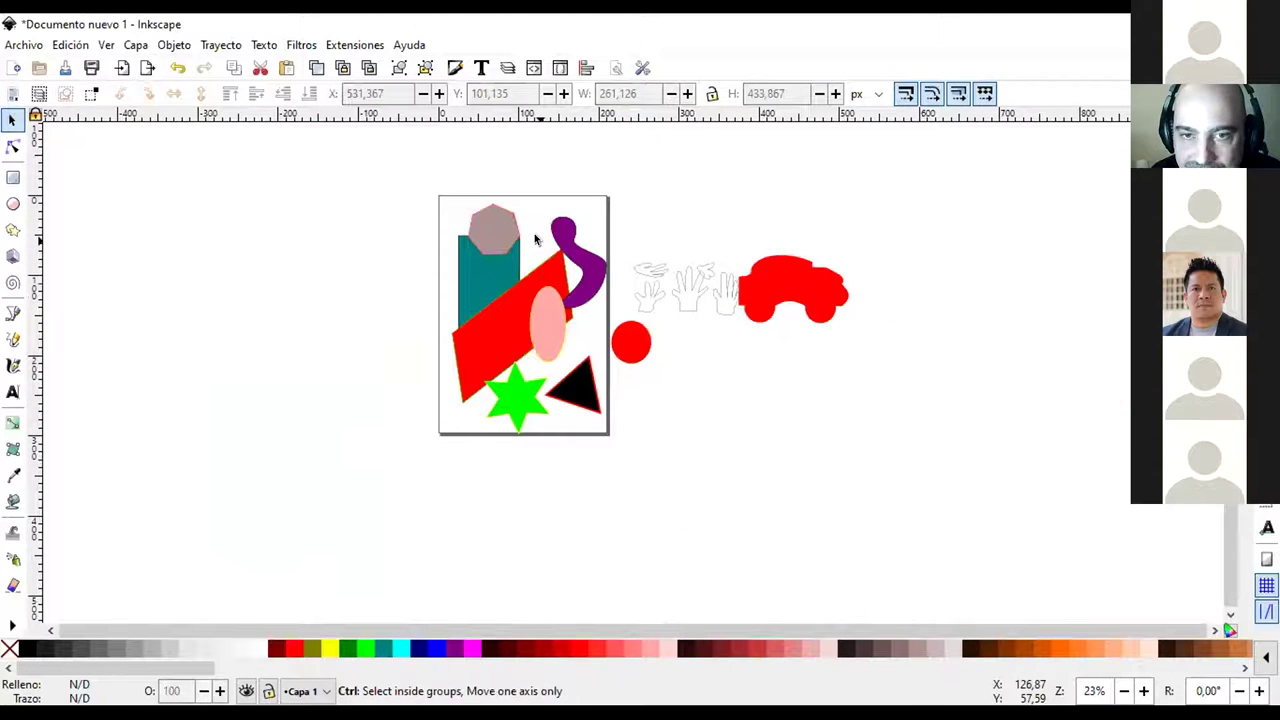
pyautogui.scroll(2, 531, 250)
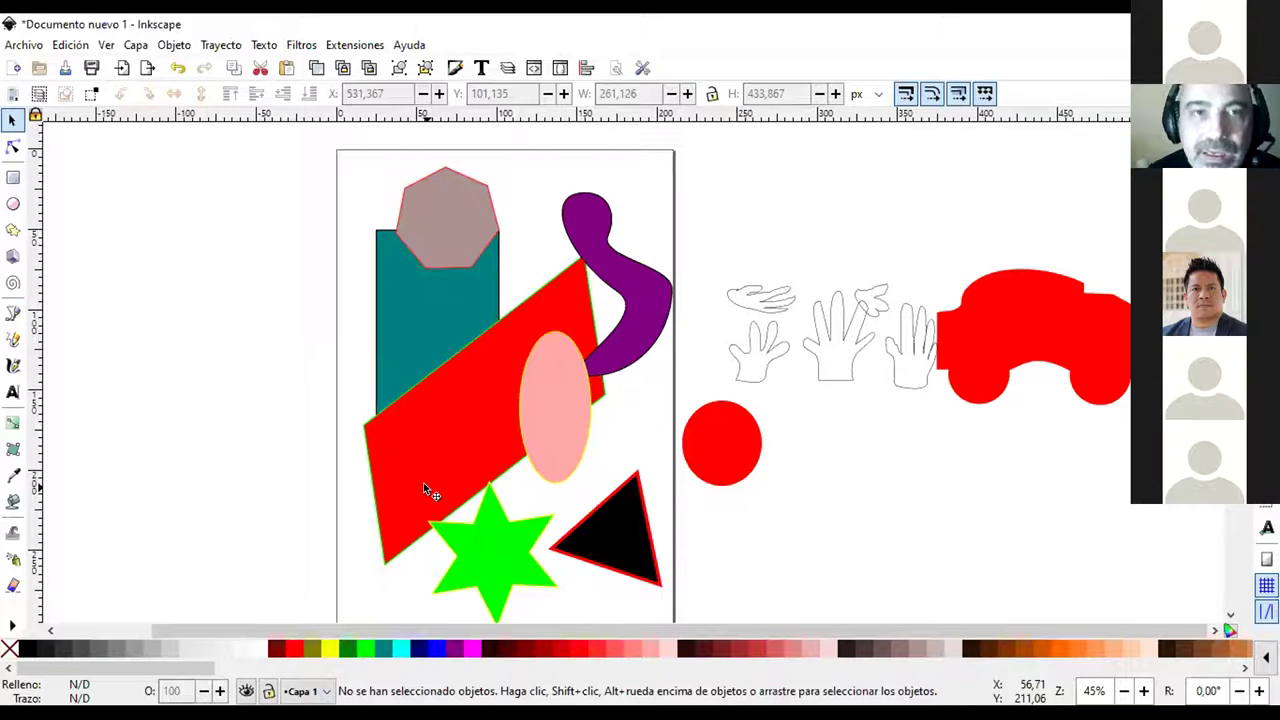
# Open Edición > Preferencias at Entrada/Salida > Autoguardado: enabled, every 10 minutes, 10 copies kept
pyautogui.click(66, 47)
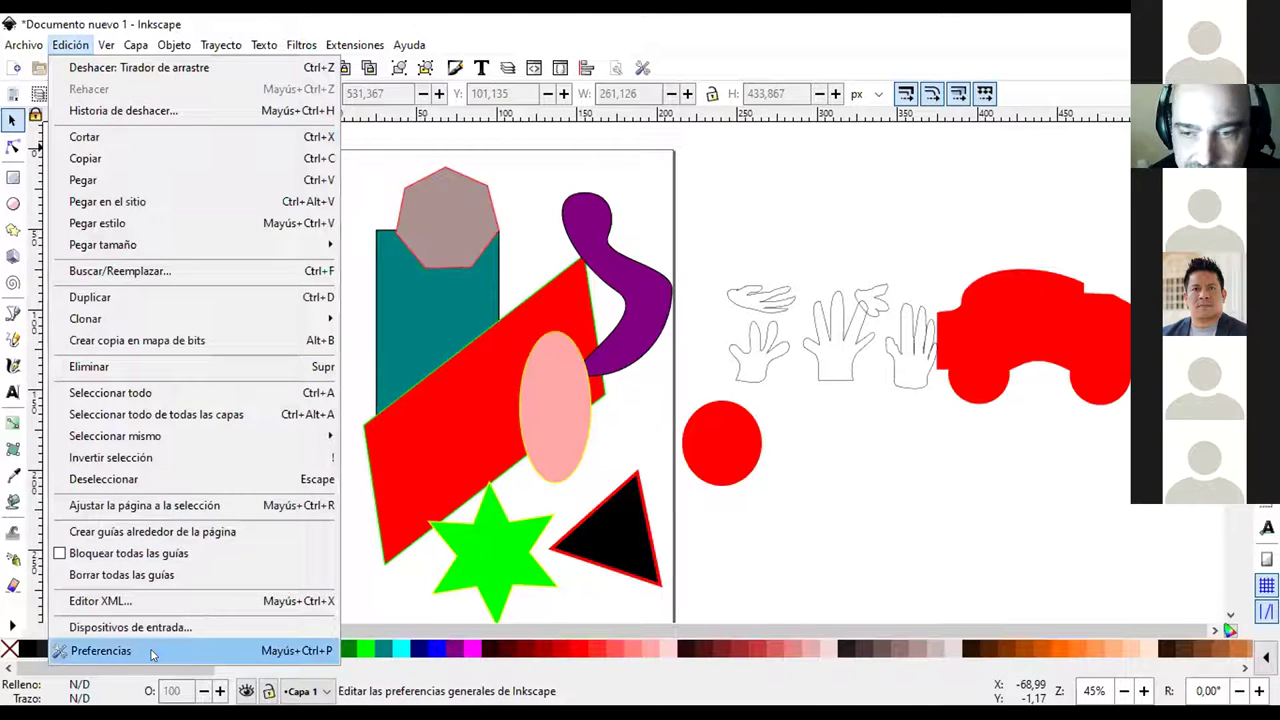
pyautogui.click(100, 651)
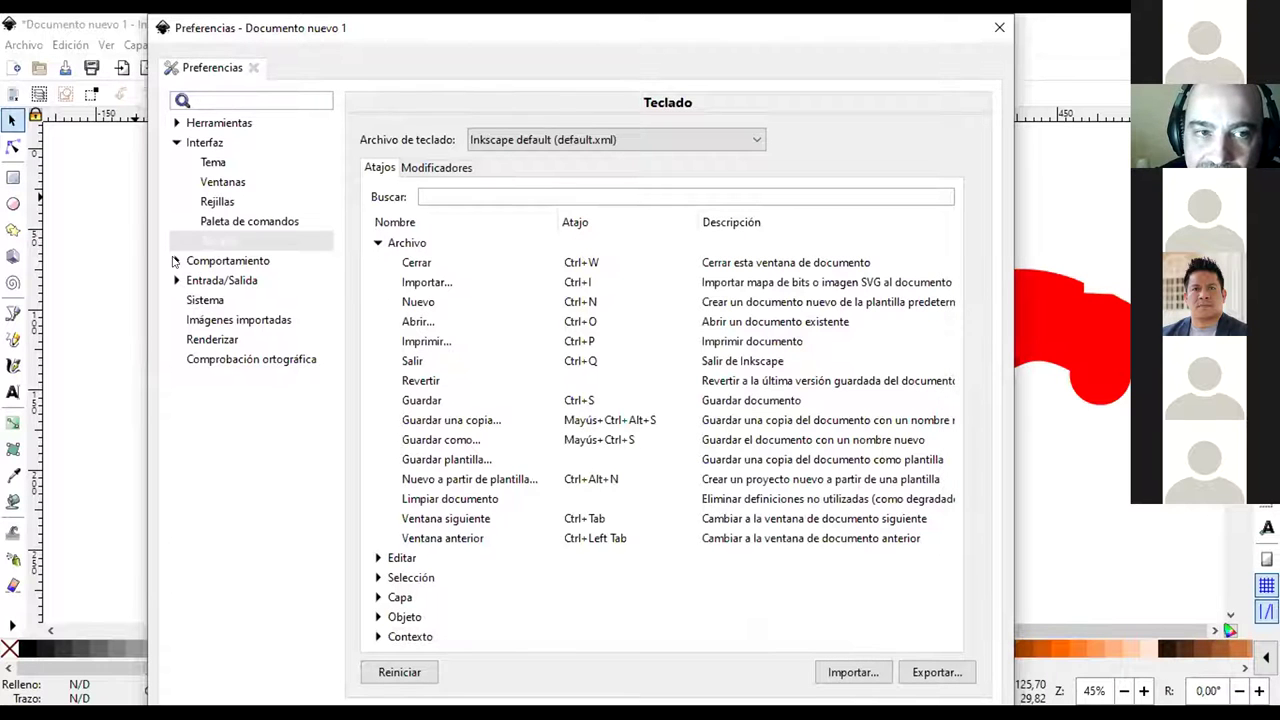
pyautogui.click(174, 261)
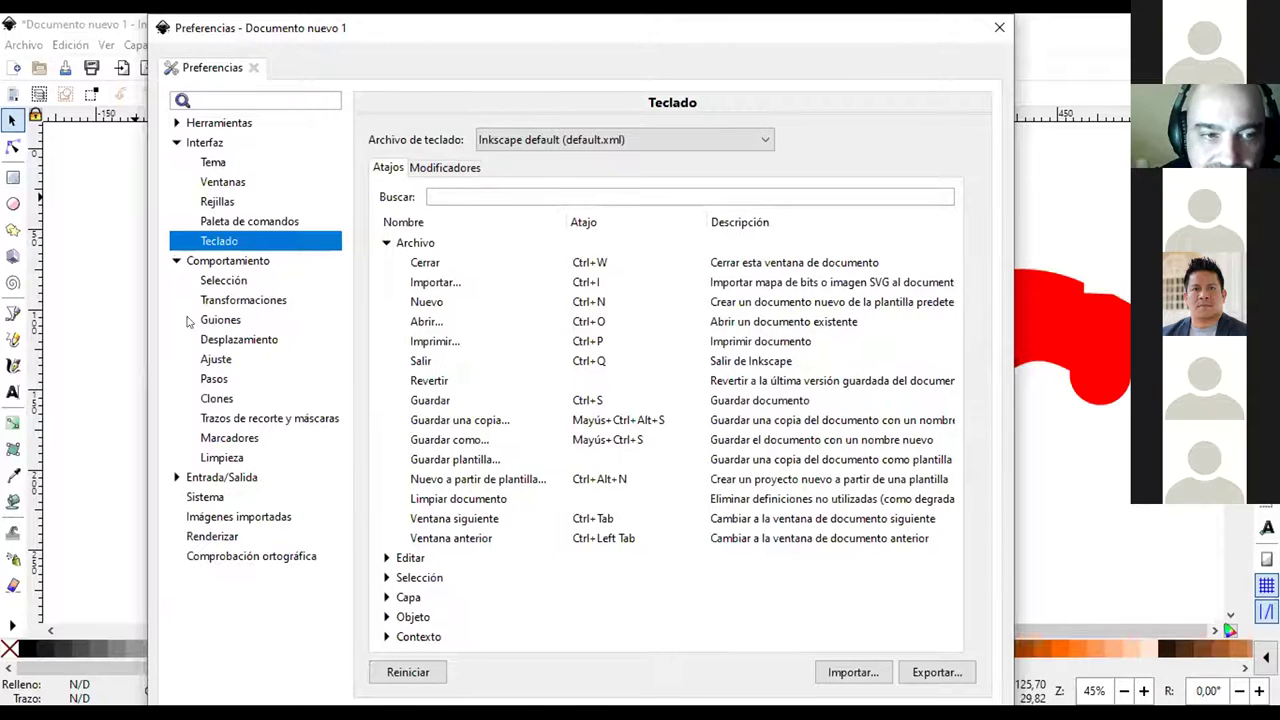
pyautogui.click(174, 261)
pyautogui.click(175, 143)
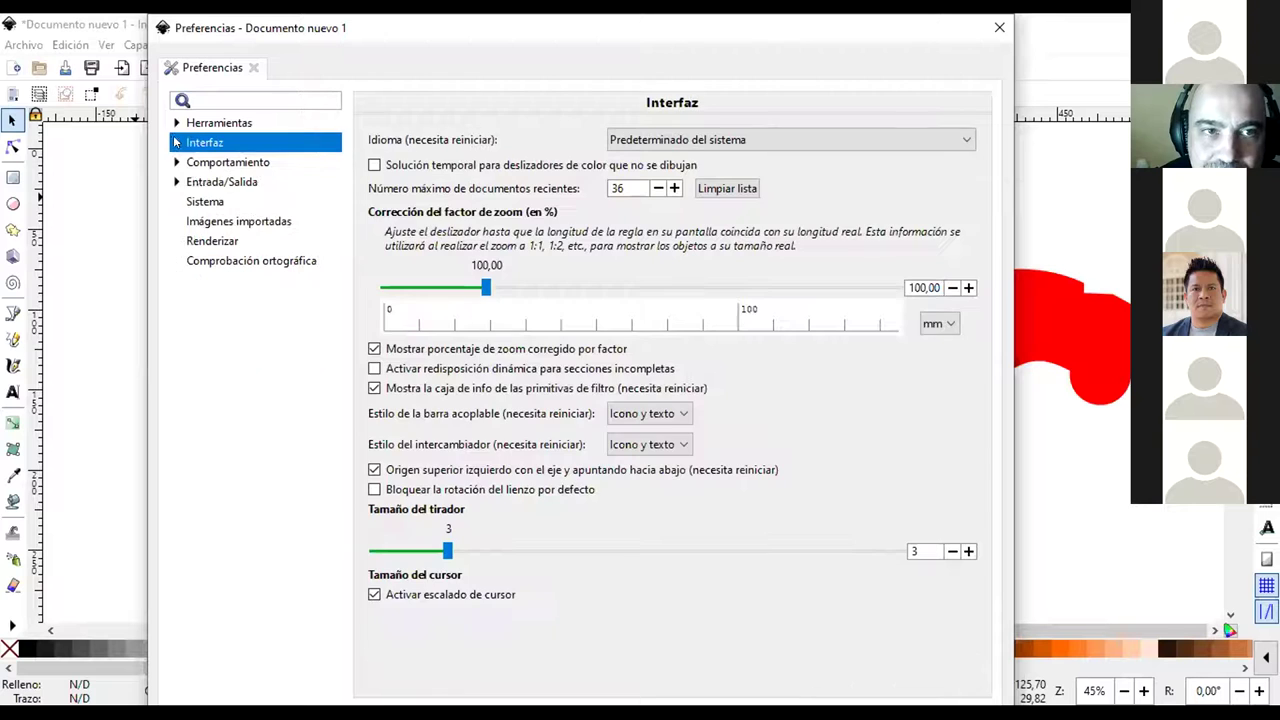
pyautogui.click(175, 182)
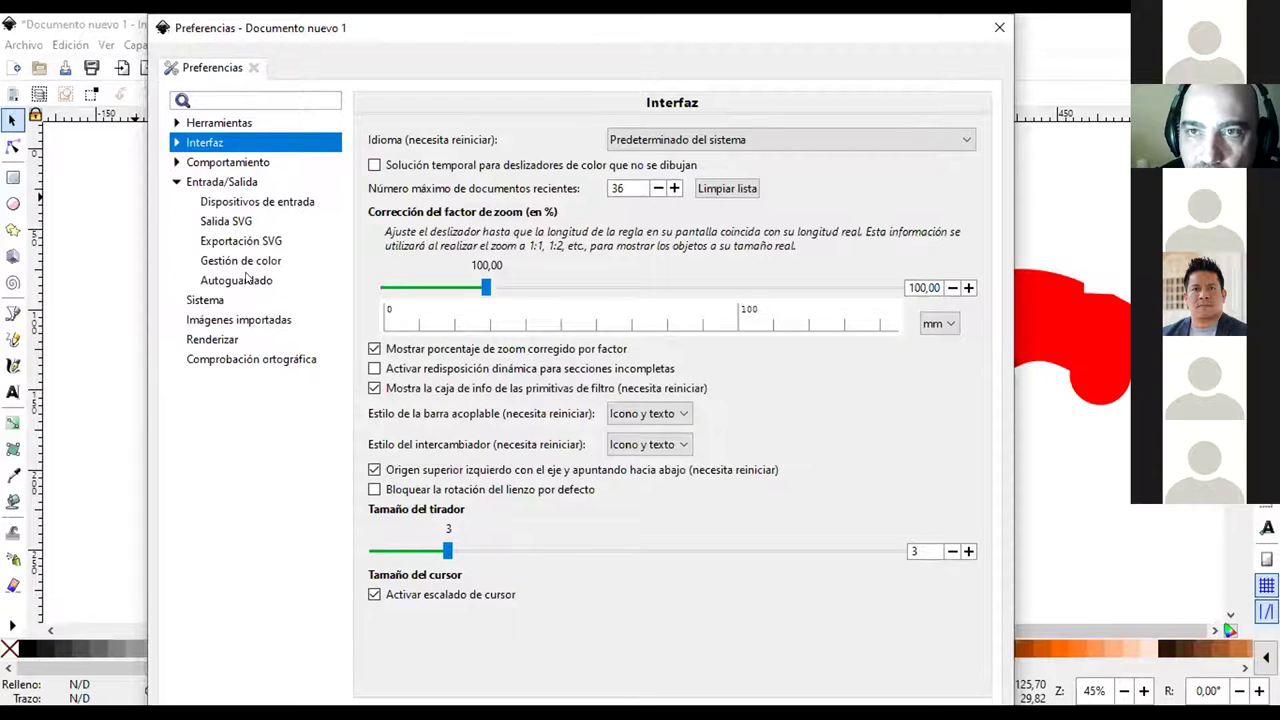
pyautogui.click(247, 280)
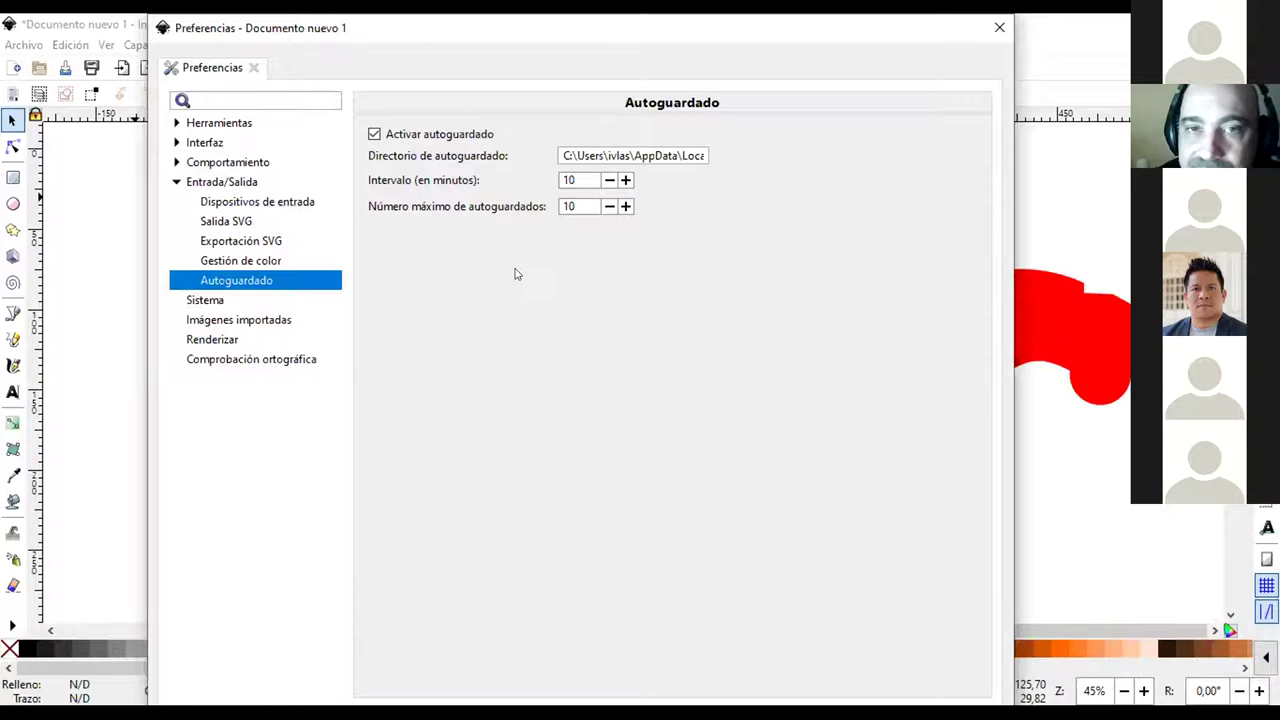
# Read through the full autosave folder path in its text field
pyautogui.click(604, 156)
pyautogui.tripleClick(604, 156)
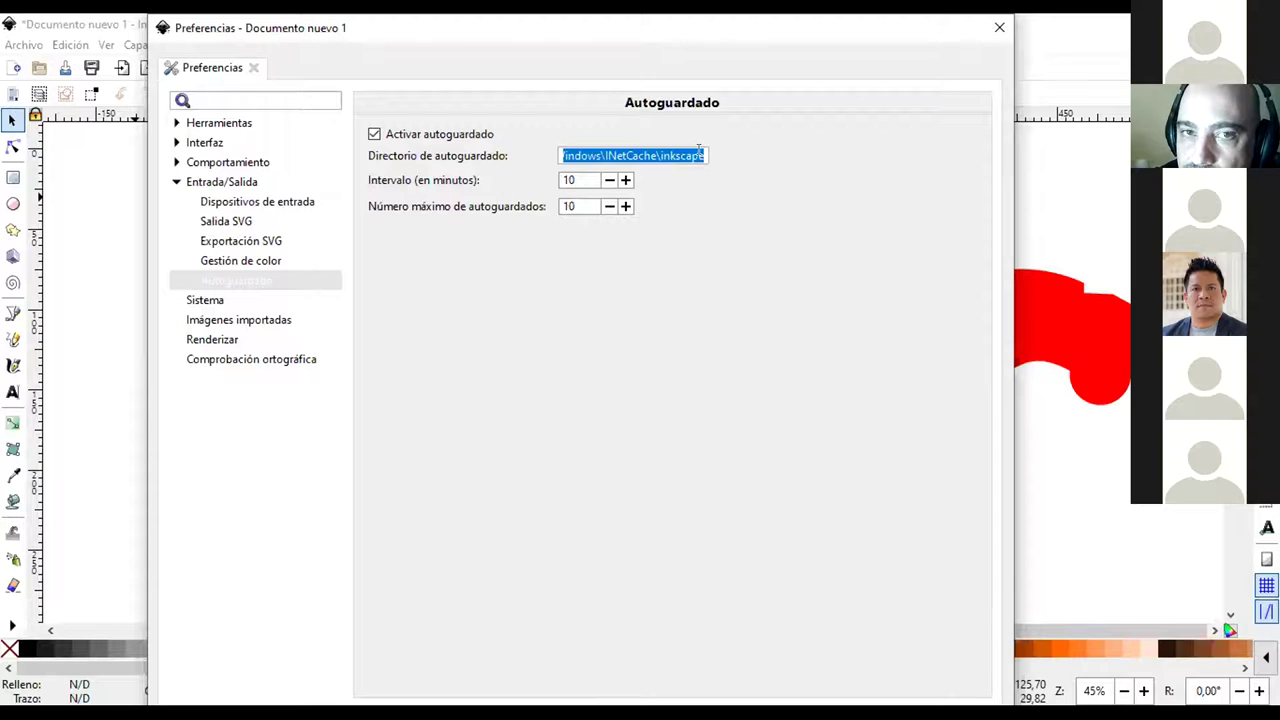
pyautogui.press('End')
pyautogui.moveTo(699, 150)
pyautogui.mouseDown()
pyautogui.moveTo(535, 156)
pyautogui.moveTo(704, 156)
pyautogui.mouseUp()
pyautogui.press('End')
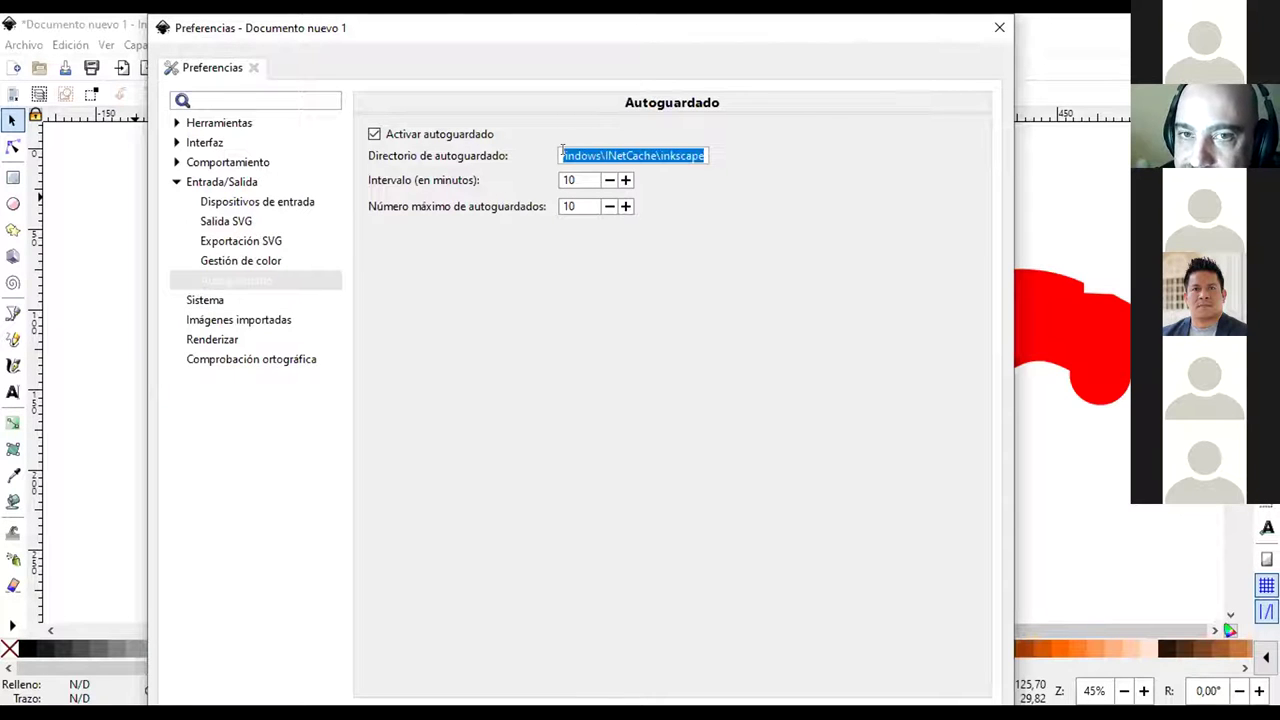
pyautogui.press('Home')
pyautogui.press('Right')
pyautogui.press('Right')
pyautogui.press('Right')
pyautogui.press('Right')
pyautogui.press('Right')
pyautogui.press('Right')
pyautogui.press('Right')
pyautogui.press('Right')
pyautogui.press('Right')
pyautogui.press('Right')
pyautogui.press('Right')
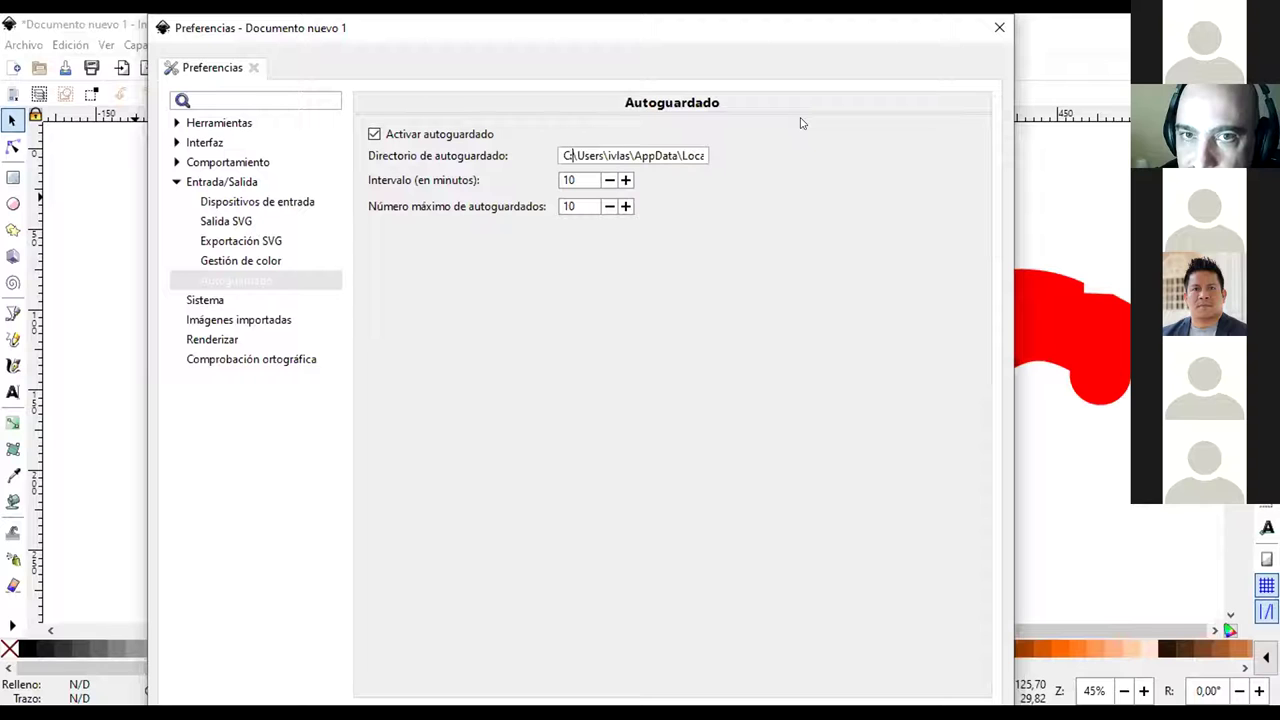
pyautogui.press('Right')
pyautogui.press('Right')
pyautogui.press('Right')
pyautogui.press('Right')
pyautogui.press('Right')
pyautogui.press('Right')
pyautogui.press('Right')
pyautogui.press('Right')
pyautogui.press('Right')
pyautogui.press('Right')
pyautogui.press('Right')
pyautogui.press('Left')
pyautogui.press('Left')
pyautogui.press('Left')
pyautogui.press('Left')
pyautogui.press('Left')
pyautogui.press('Left')
pyautogui.press('Left')
pyautogui.press('Left')
pyautogui.press('Left')
pyautogui.press('Left')
pyautogui.press('Left')
pyautogui.press('Left')
pyautogui.press('Left')
pyautogui.press('Left')
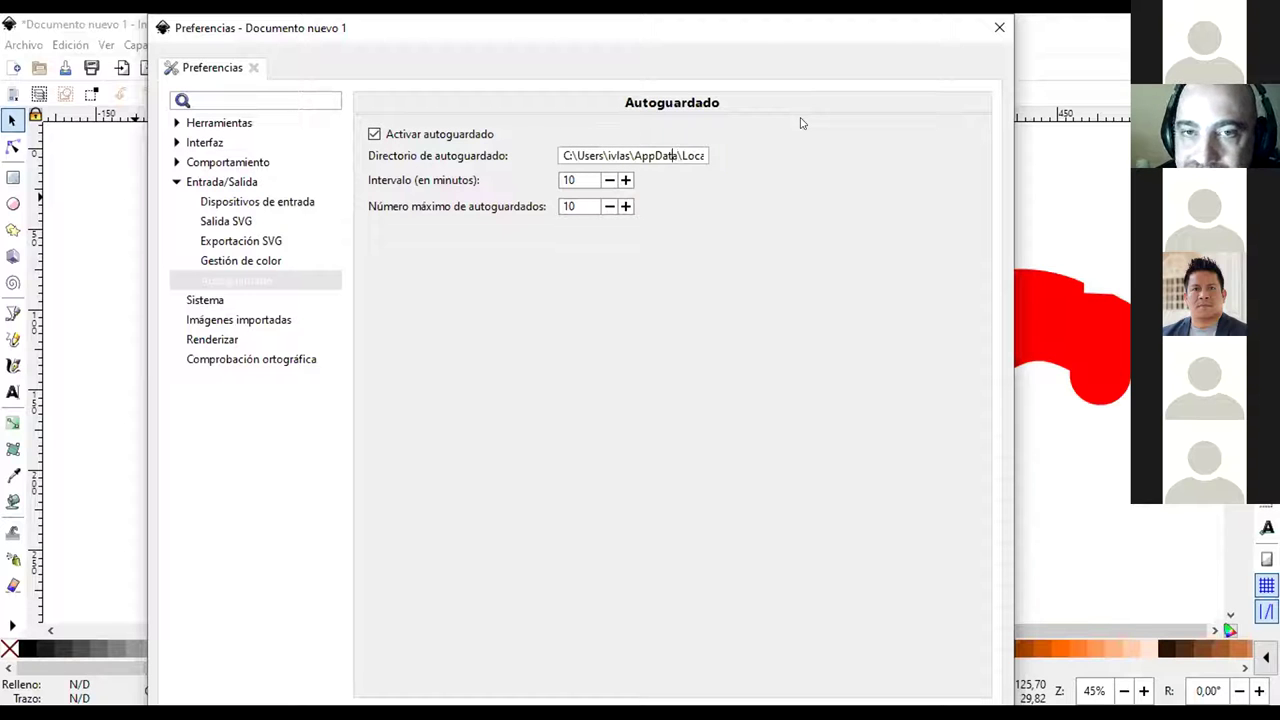
pyautogui.press('Right')
pyautogui.press('Right')
pyautogui.press('Right')
pyautogui.press('Right')
pyautogui.press('Right')
pyautogui.press('Right')
pyautogui.press('Right')
pyautogui.press('Right')
pyautogui.press('Right')
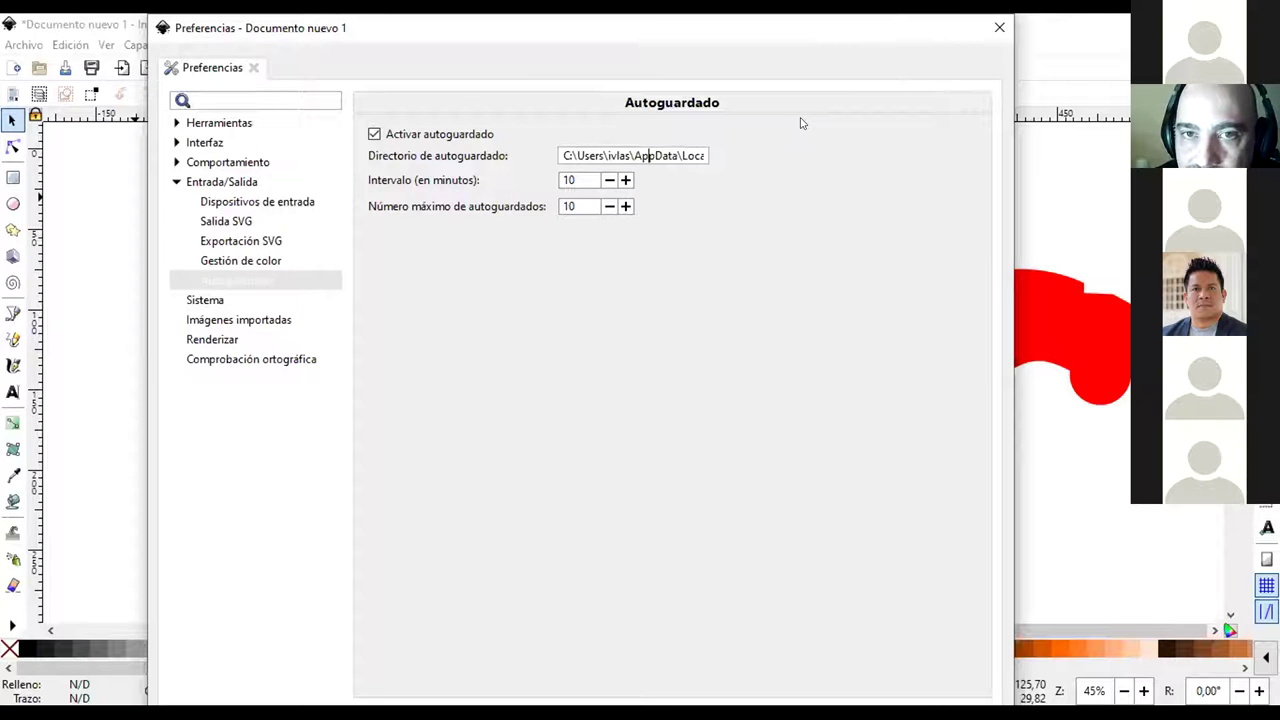
pyautogui.press('Right')
pyautogui.press('Right')
pyautogui.press('Right')
pyautogui.press('Right')
pyautogui.press('Right')
pyautogui.press('Right')
pyautogui.press('Right')
pyautogui.press('Right')
pyautogui.press('Right')
pyautogui.press('Right')
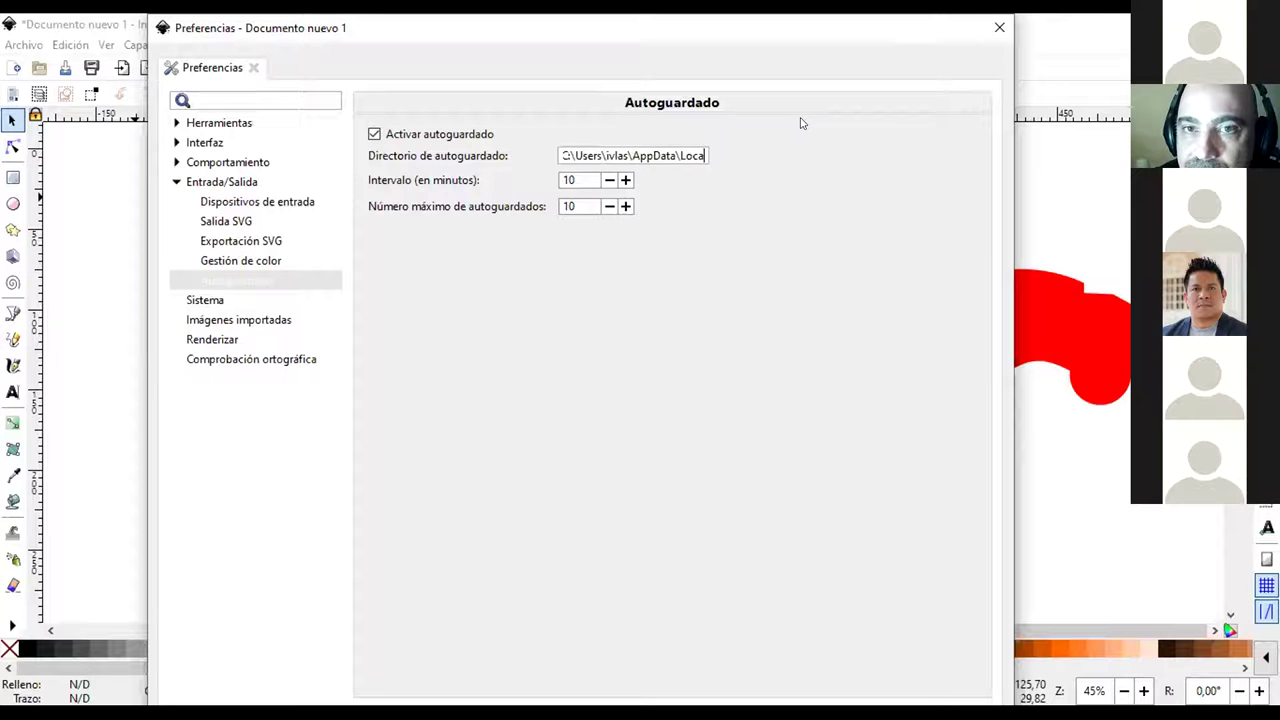
pyautogui.press('Right')
pyautogui.press('Right')
pyautogui.press('Right')
pyautogui.press('Right')
pyautogui.press('Right')
pyautogui.press('Right')
pyautogui.press('Right')
pyautogui.press('Right')
pyautogui.press('Right')
pyautogui.press('Right')
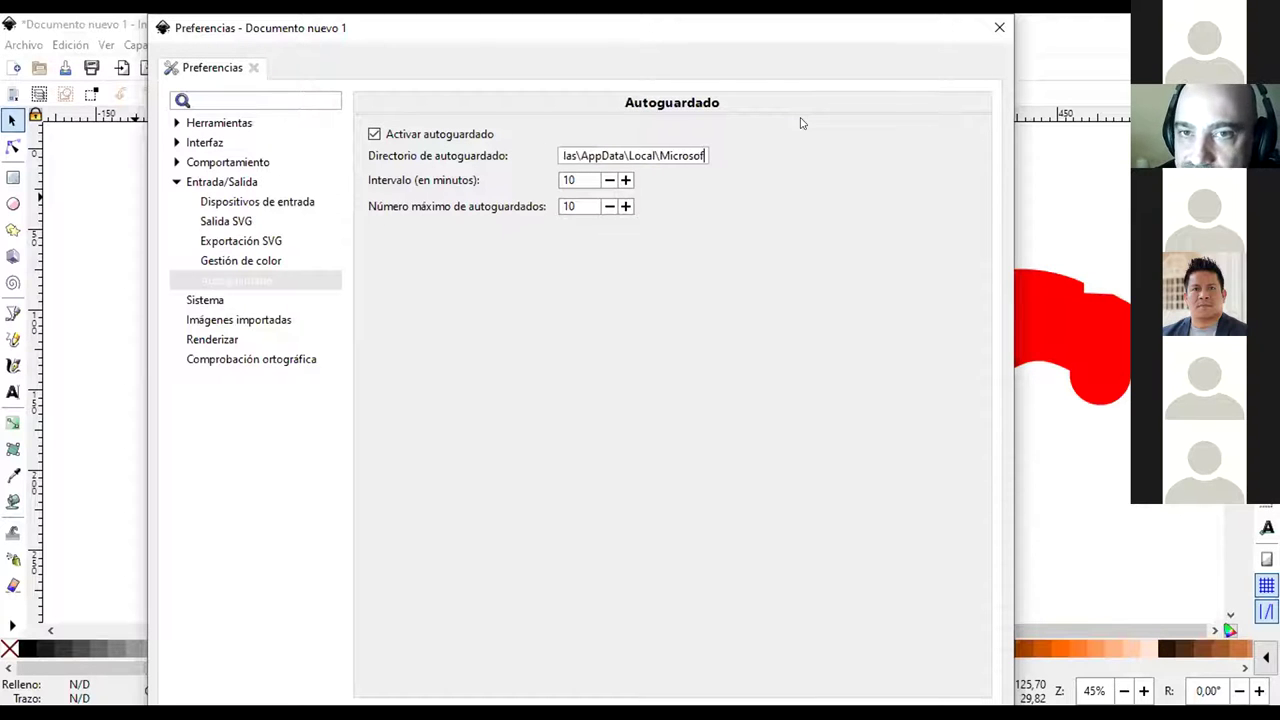
pyautogui.press('Right')
pyautogui.press('Right')
pyautogui.press('Right')
pyautogui.press('Right')
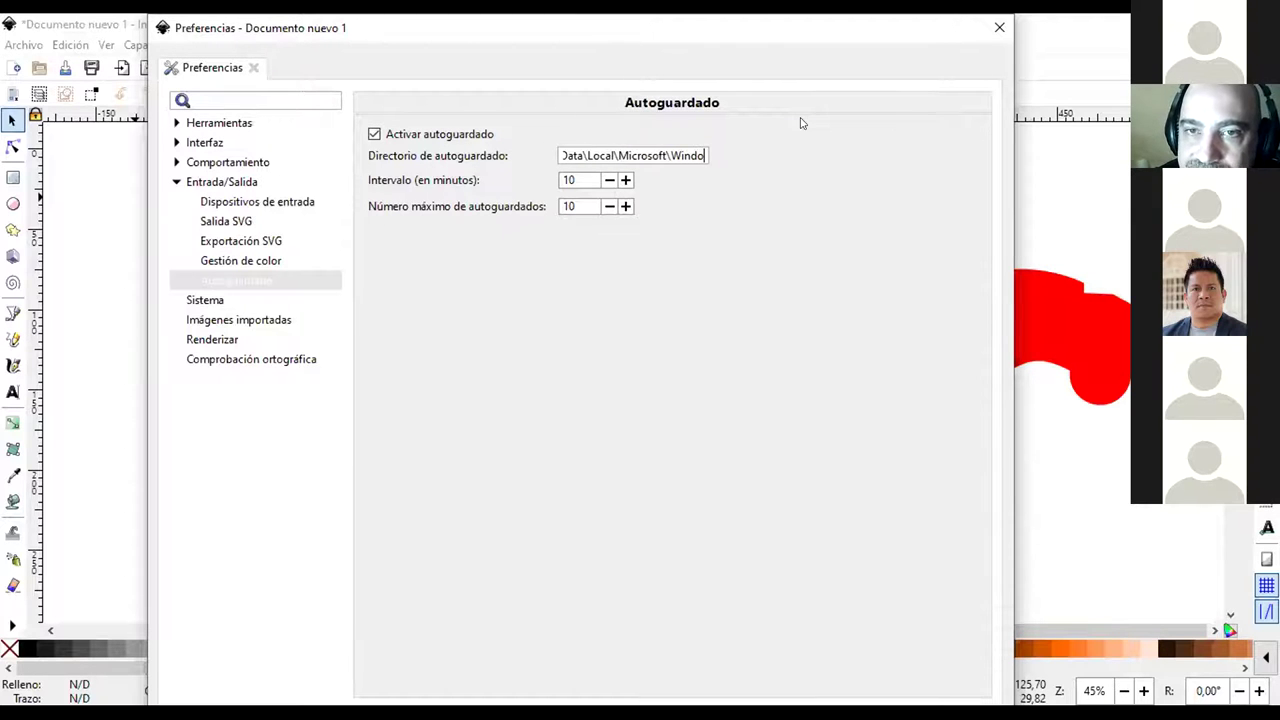
pyautogui.press('Right')
pyautogui.press('Right')
pyautogui.press('Right')
pyautogui.press('Right')
pyautogui.press('Right')
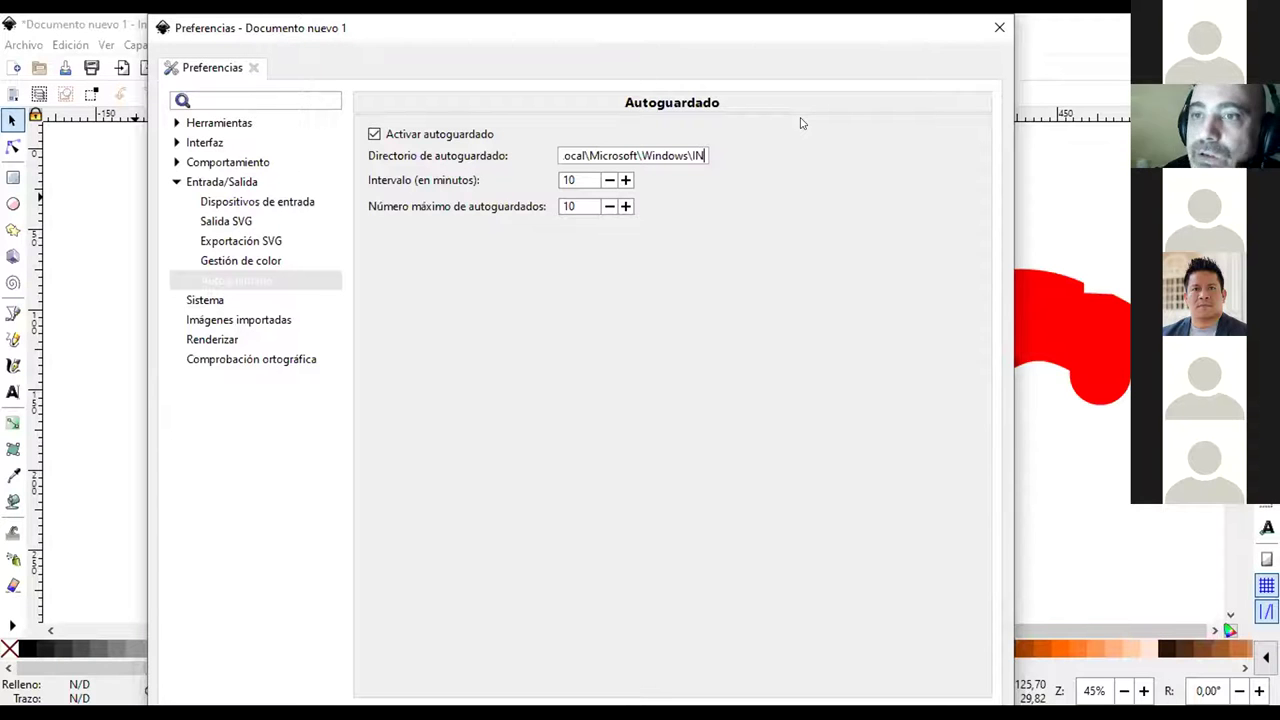
# Close Preferences, import the boy-face SVG left of the page and ungroup it
pyautogui.click(999, 27)
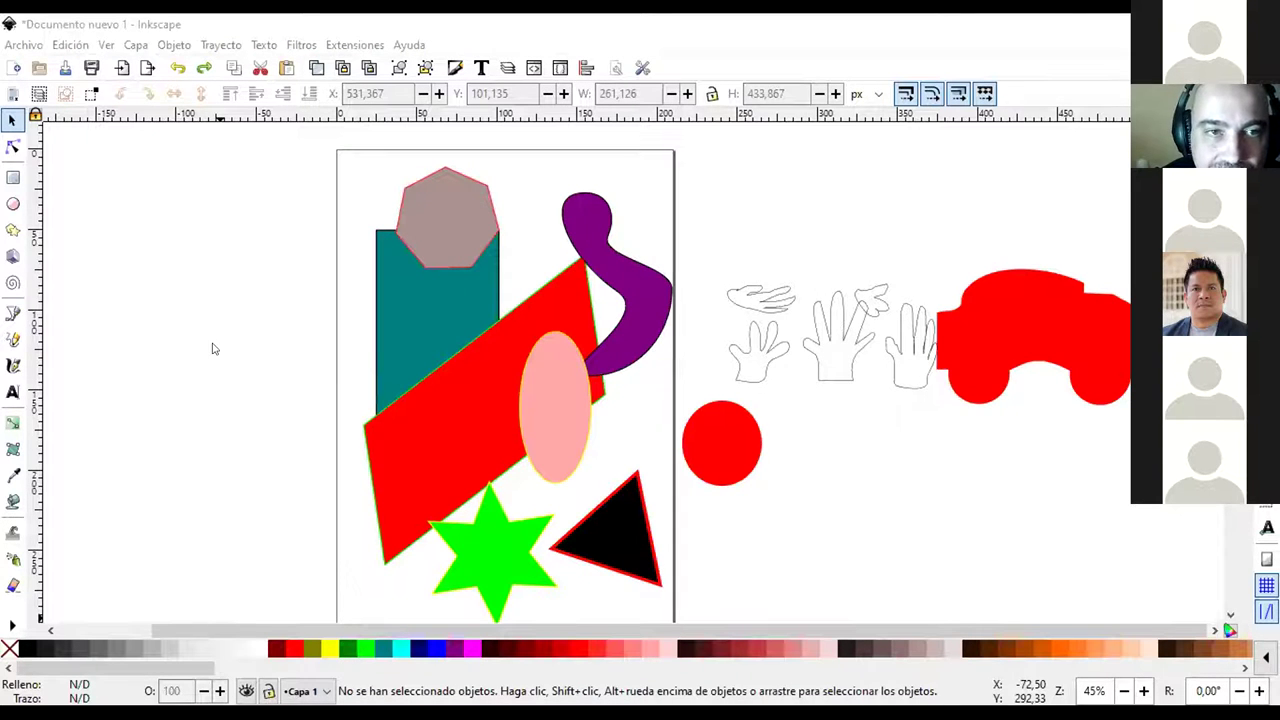
pyautogui.moveTo(211, 346); pyautogui.dragTo(692, 338)
pyautogui.click(671, 341)
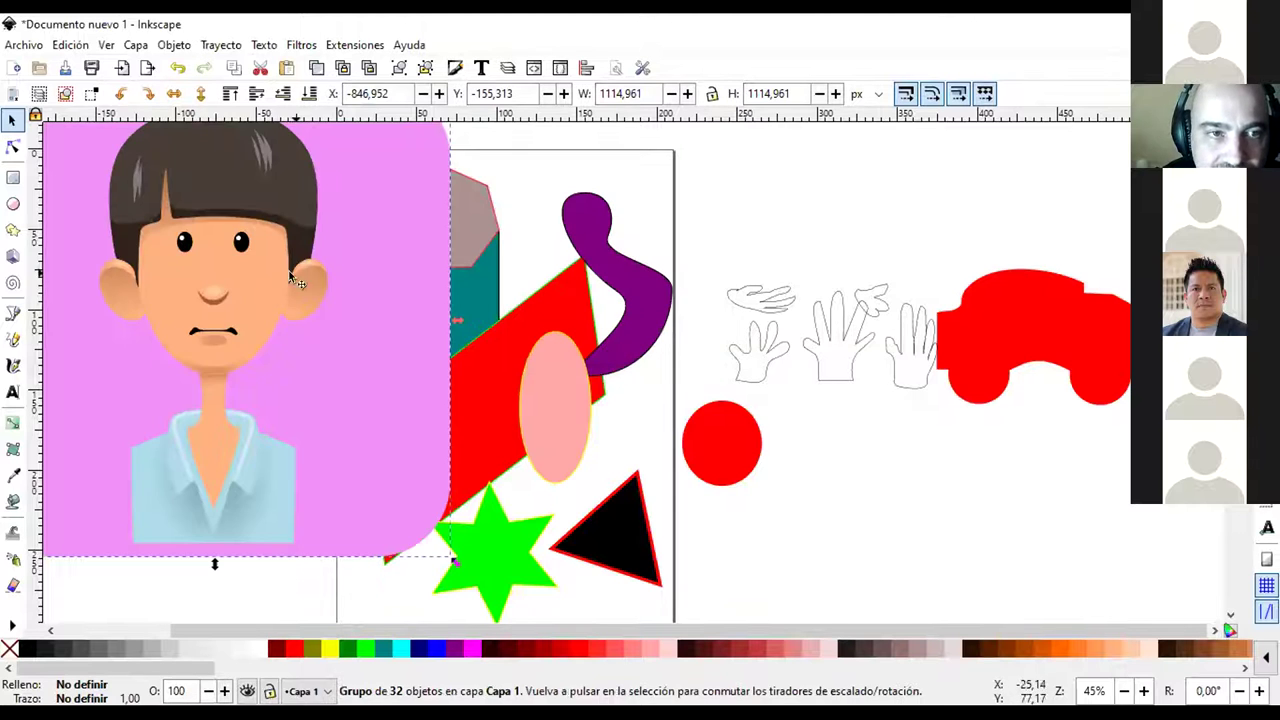
pyautogui.moveTo(318, 264); pyautogui.dragTo(168, 280)
pyautogui.moveTo(277, 517); pyautogui.dragTo(735, 538)
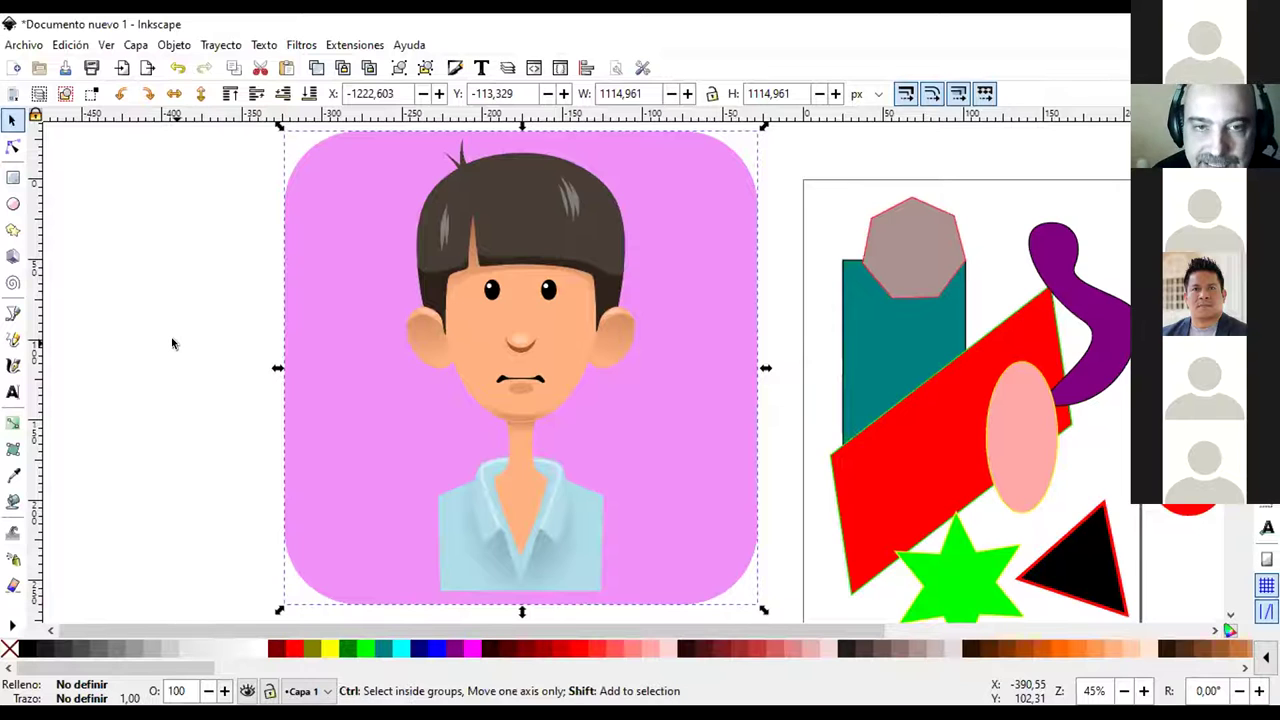
pyautogui.hotkey('ctrl', 'shift', 'g')
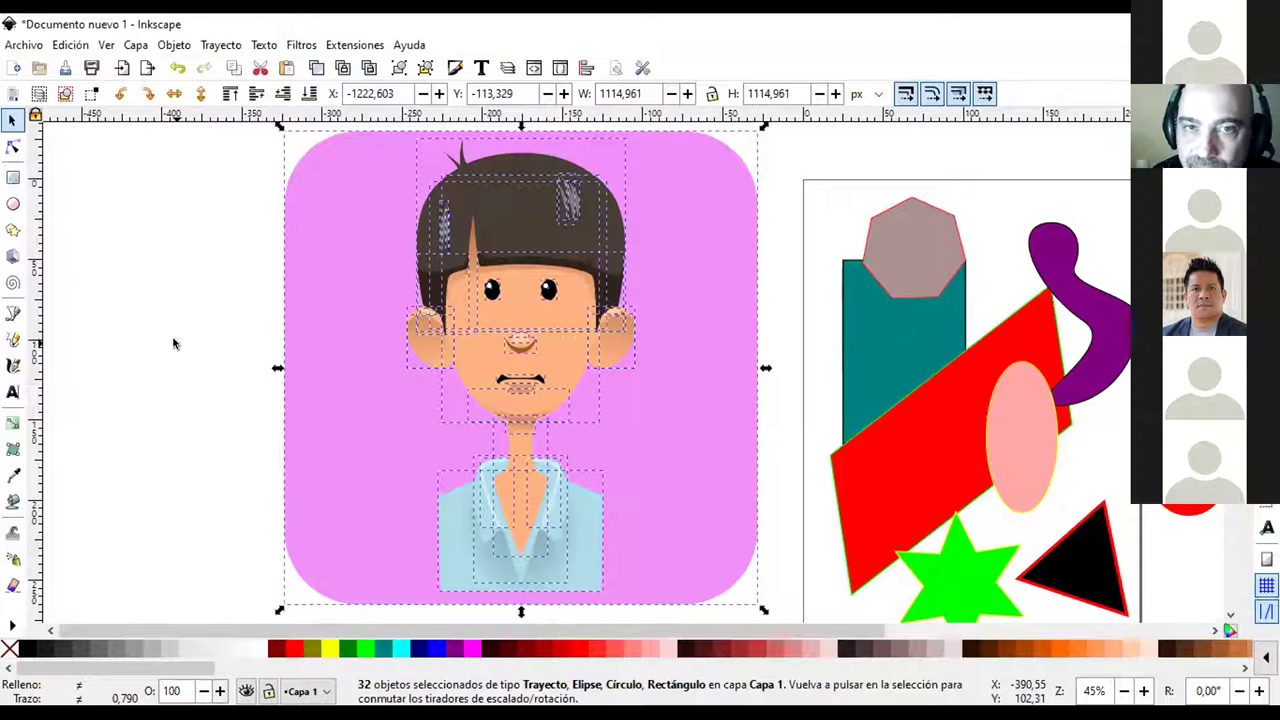
# Deselect the face's parts and check the dark path across the forehead
pyautogui.click(204, 379)
pyautogui.scroll(-2, 527, 400)
pyautogui.scroll(2, 520, 389)
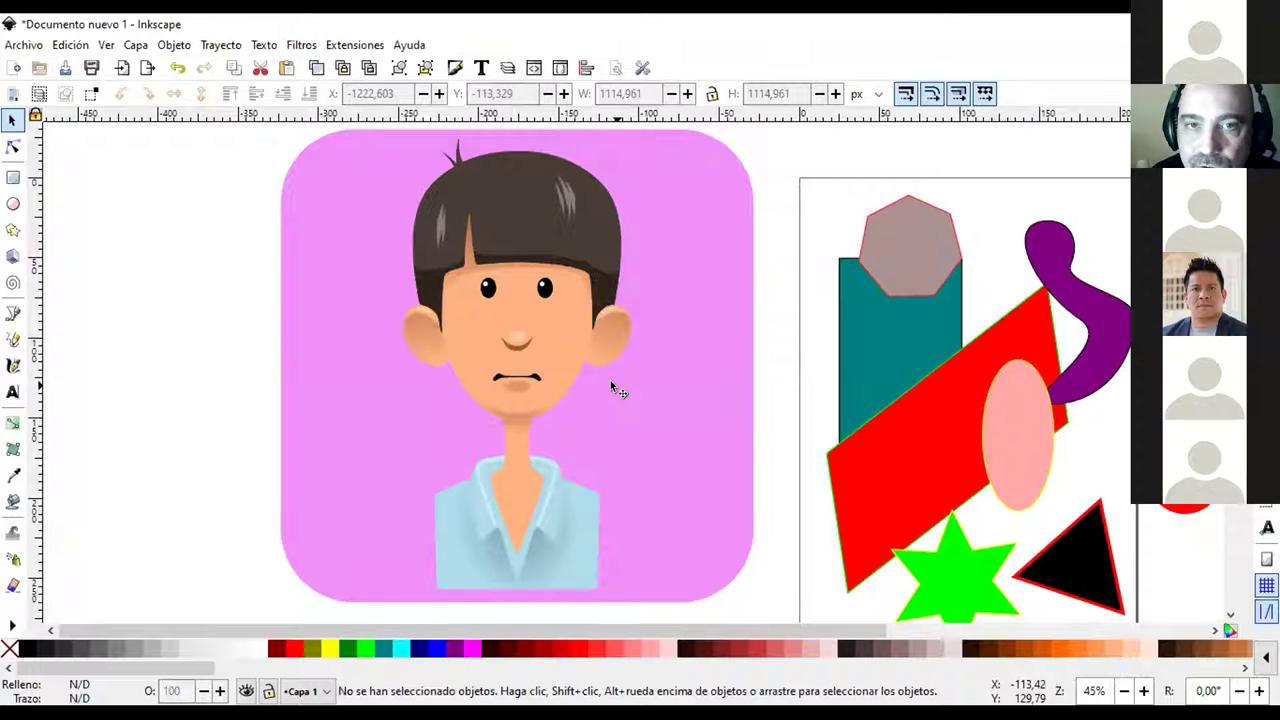
pyautogui.click(559, 244)
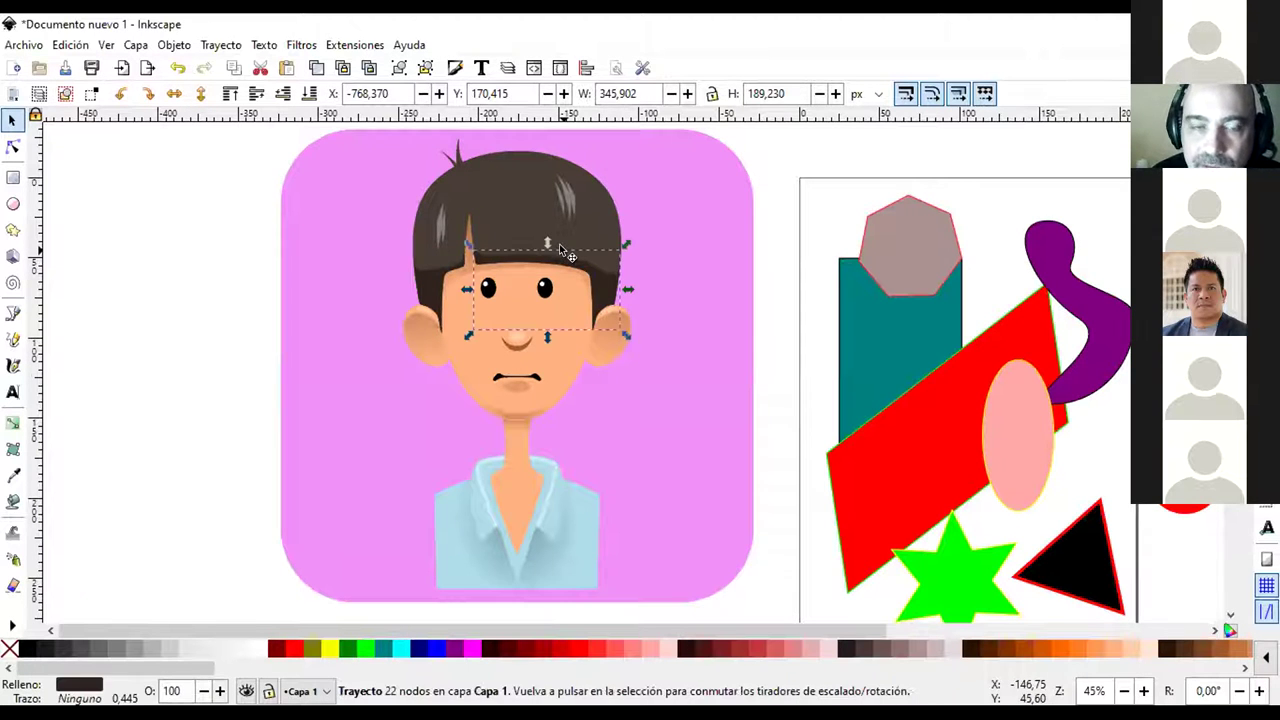
pyautogui.click(205, 252)
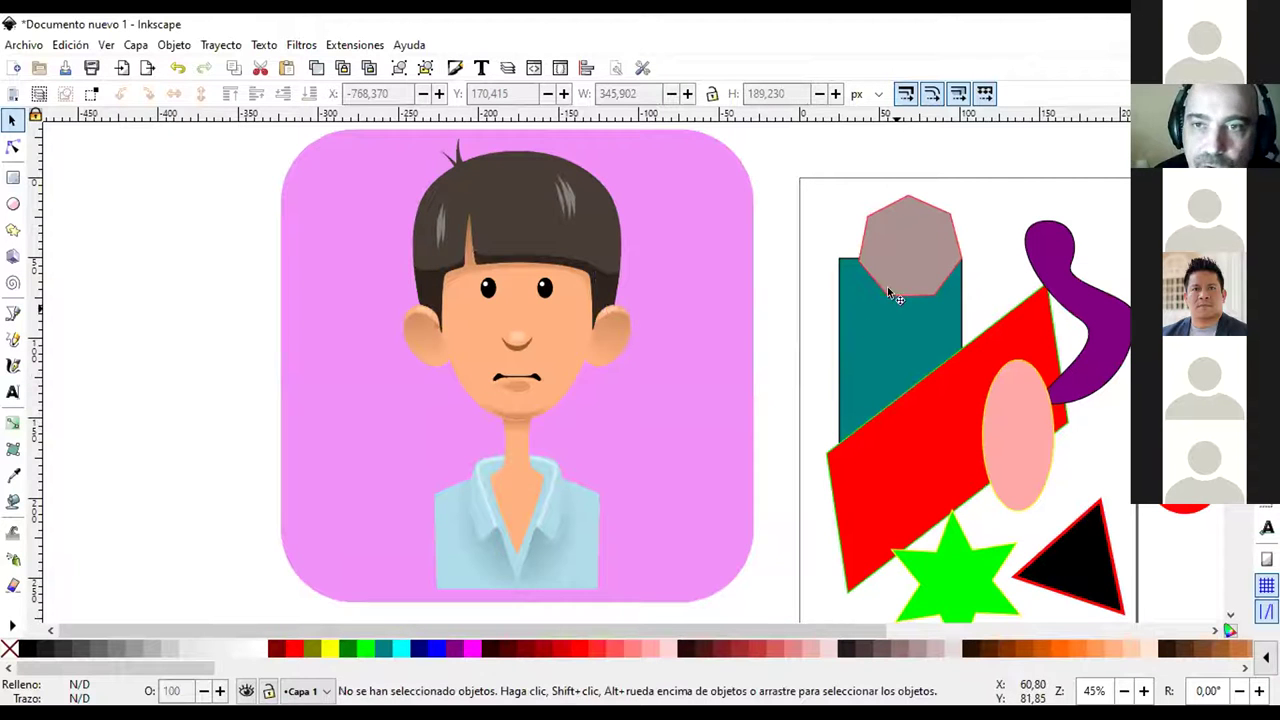
# Rubber-band select the teal rectangle and grey heptagon and open the Objeto menu
pyautogui.moveTo(819, 173); pyautogui.dragTo(993, 534)
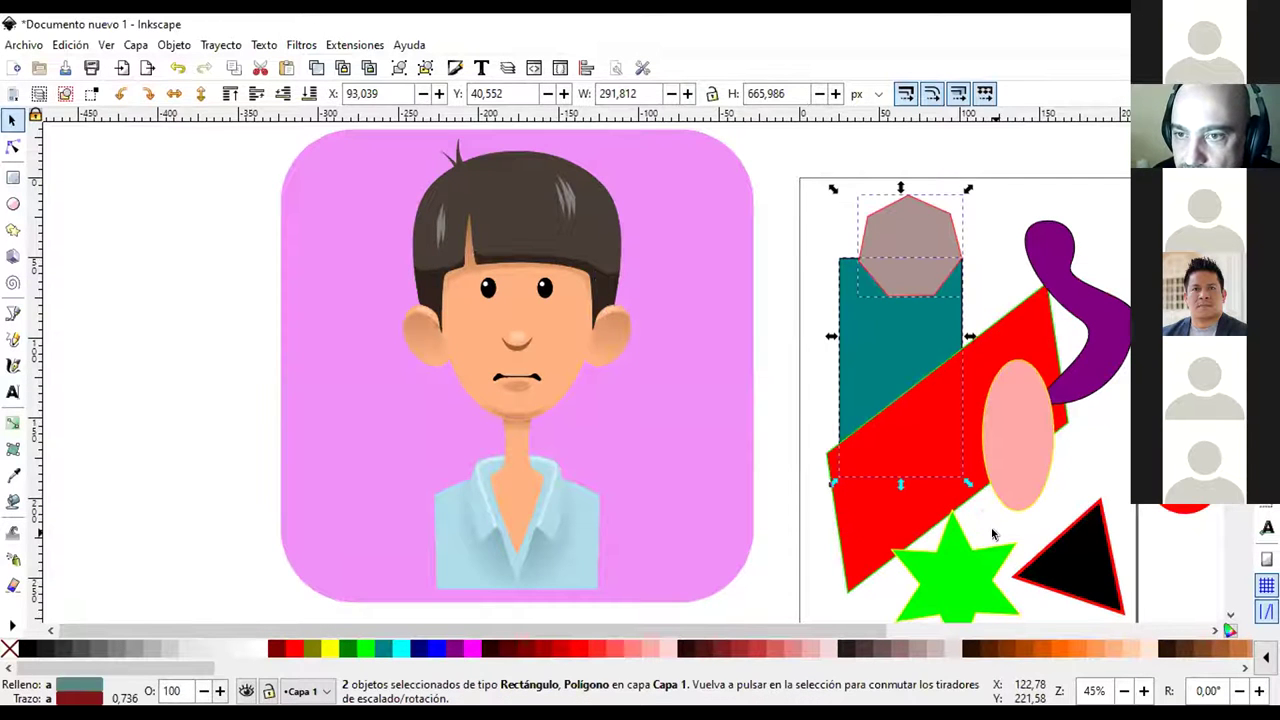
pyautogui.click(219, 42)
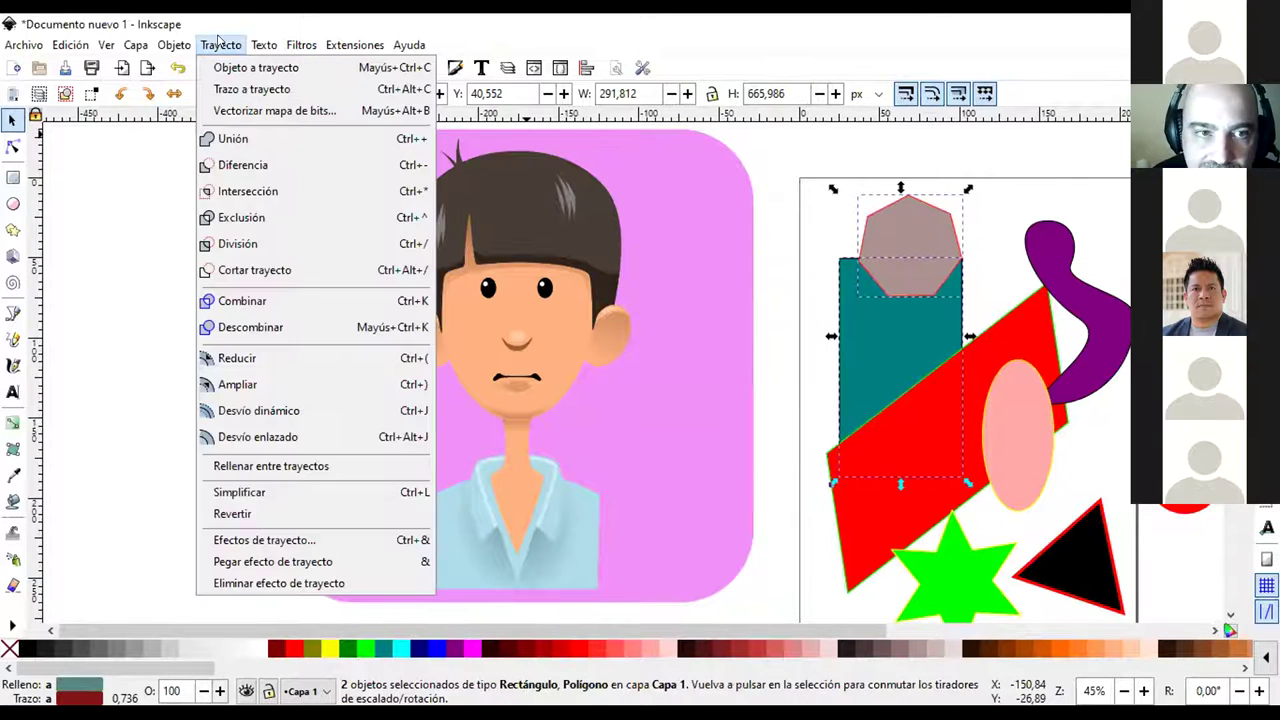
pyautogui.click(207, 43)
pyautogui.click(186, 48)
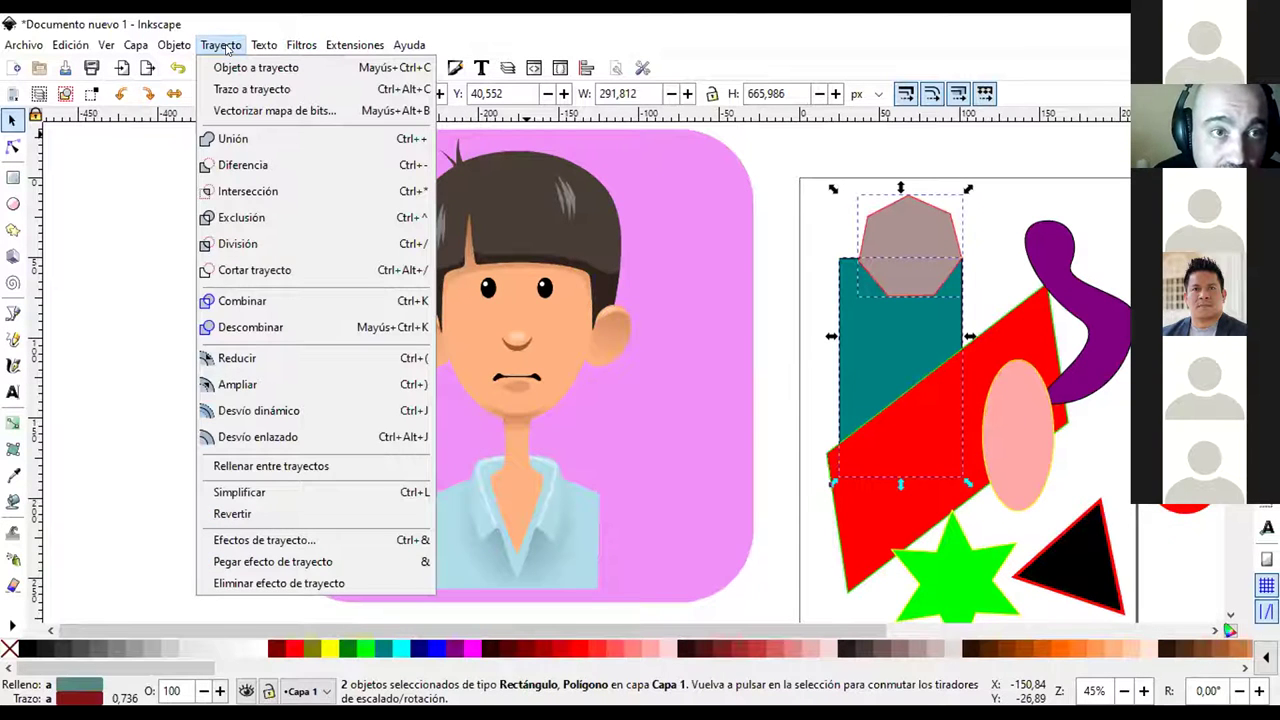
# Group the teal rectangle and heptagon, nudge them up and right, then ungroup them
pyautogui.moveTo(258, 42)
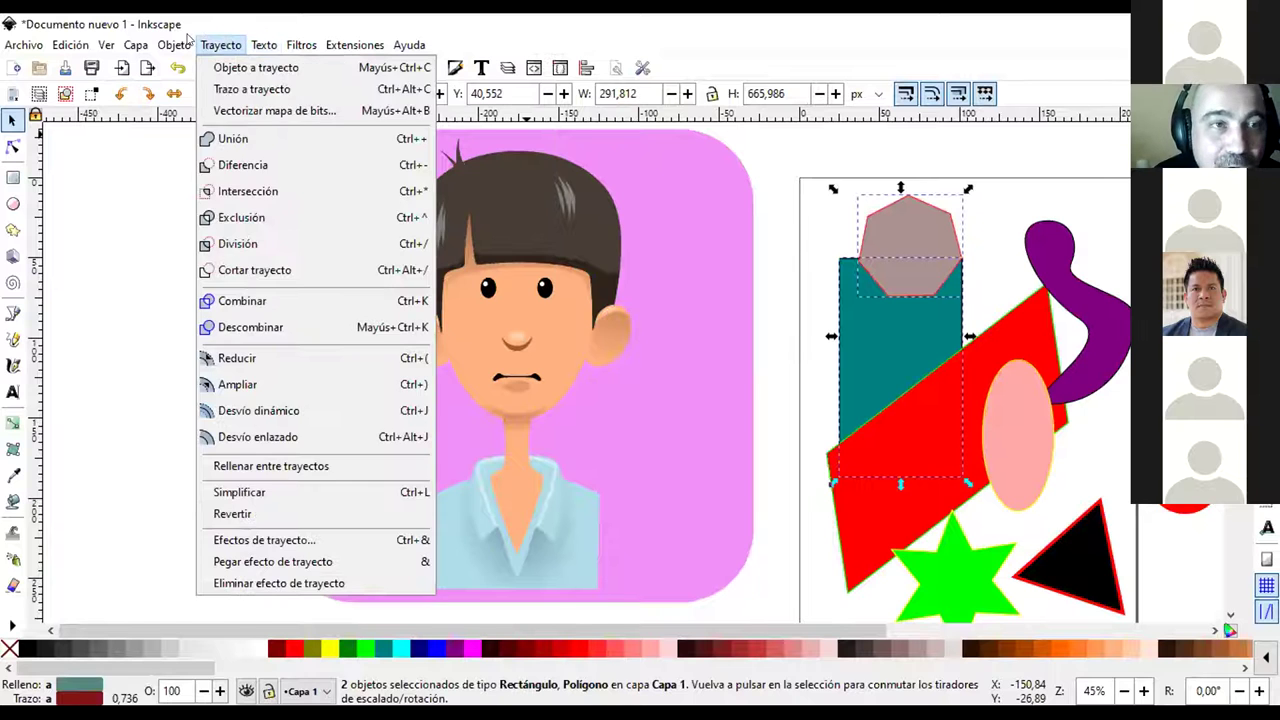
pyautogui.moveTo(183, 37)
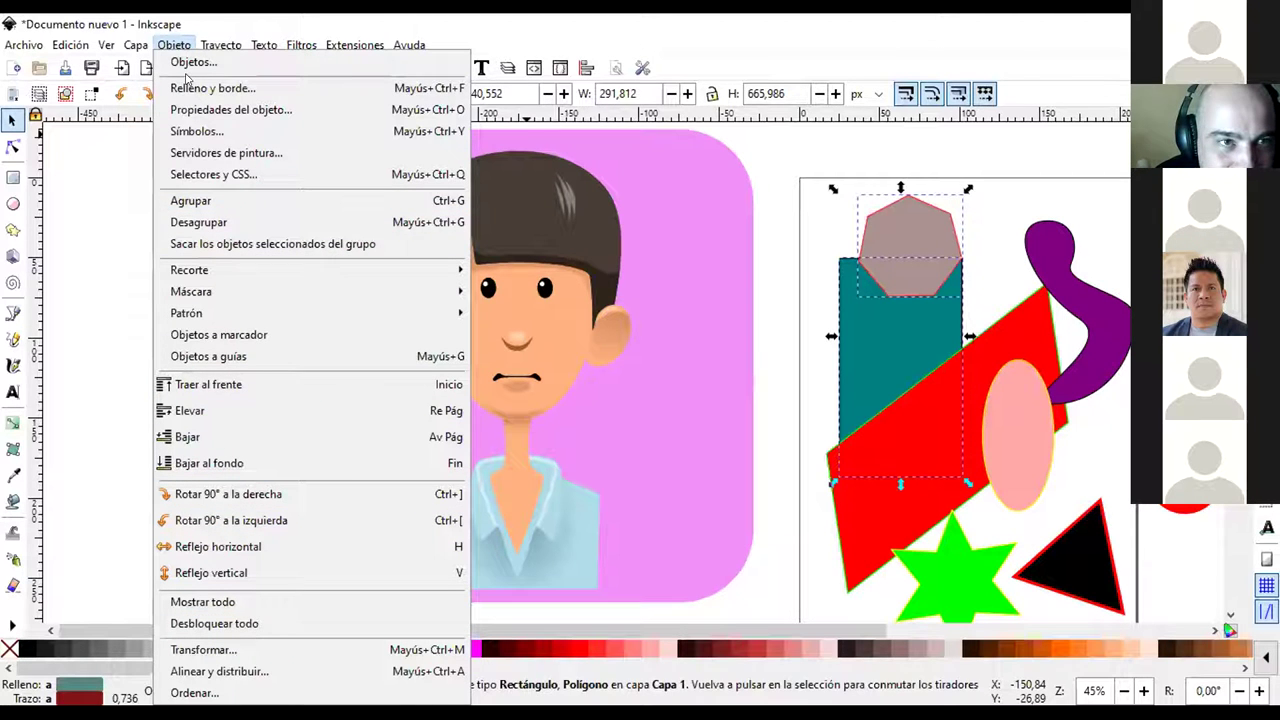
pyautogui.click(205, 202)
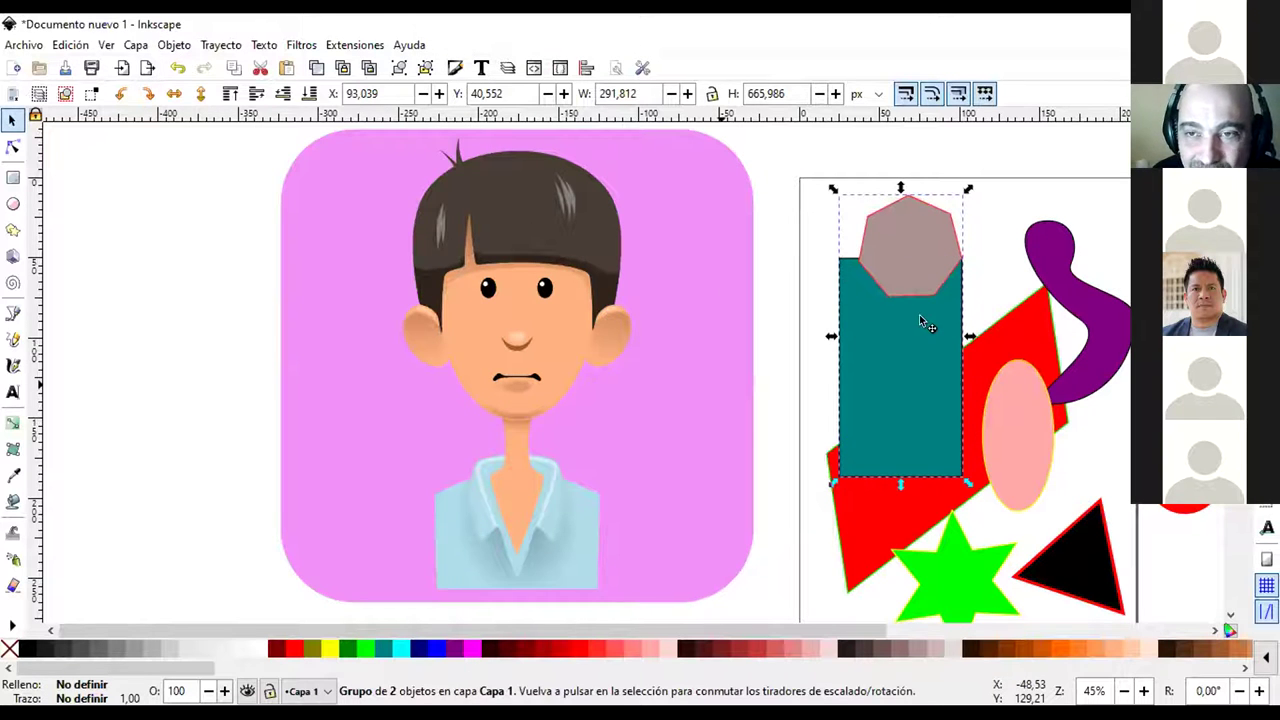
pyautogui.press('Up')
pyautogui.press('Right')
pyautogui.press('ctrl')
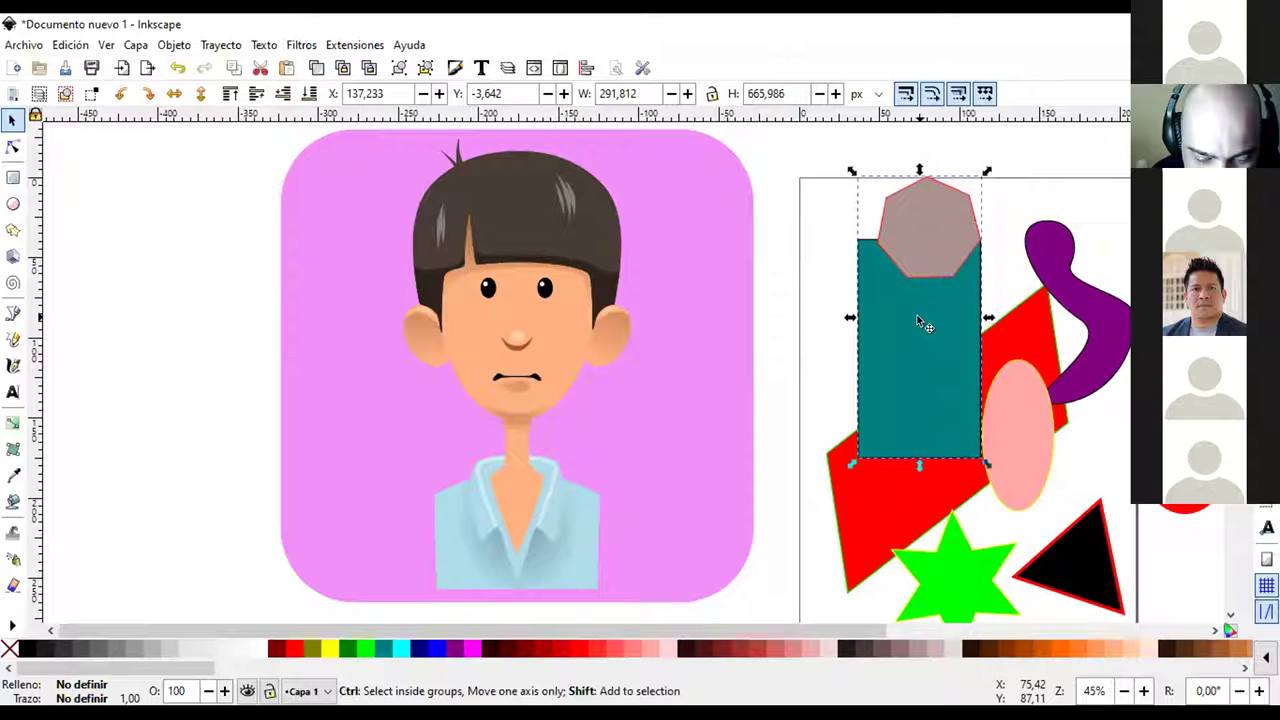
pyautogui.hotkey('ctrl', 'shift', 'g')
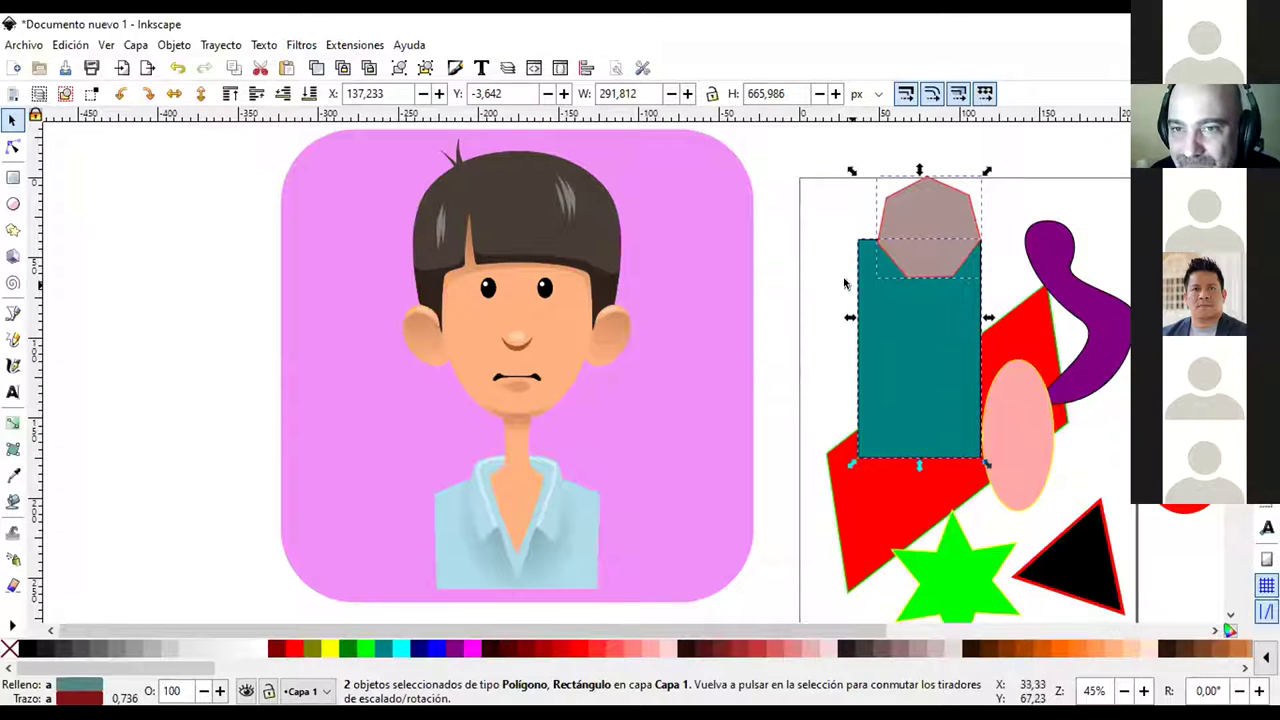
pyautogui.click(840, 282)
# Pull the cartoon's dark and brown hair pieces and sideburns away from the head
pyautogui.moveTo(486, 212); pyautogui.dragTo(199, 220)
pyautogui.moveTo(530, 222); pyautogui.dragTo(760, 222)
pyautogui.moveTo(590, 200)
pyautogui.mouseDown()
pyautogui.moveTo(640, 157)
pyautogui.moveTo(575, 212)
pyautogui.moveTo(532, 196)
pyautogui.moveTo(590, 168)
pyautogui.moveTo(579, 170)
pyautogui.moveTo(636, 178)
pyautogui.mouseUp()
pyautogui.click(570, 207)
pyautogui.moveTo(600, 286); pyautogui.dragTo(740, 321)
pyautogui.moveTo(427, 287); pyautogui.dragTo(292, 343)
# Move the eyes onto the ears and scatter the cheek ellipse, nose, lip and mouth
pyautogui.moveTo(487, 287); pyautogui.dragTo(405, 362)
pyautogui.moveTo(540, 290); pyautogui.dragTo(651, 360)
pyautogui.moveTo(518, 340); pyautogui.dragTo(410, 420)
pyautogui.moveTo(518, 338); pyautogui.dragTo(665, 438)
pyautogui.moveTo(520, 386); pyautogui.dragTo(392, 458)
pyautogui.click(530, 377)
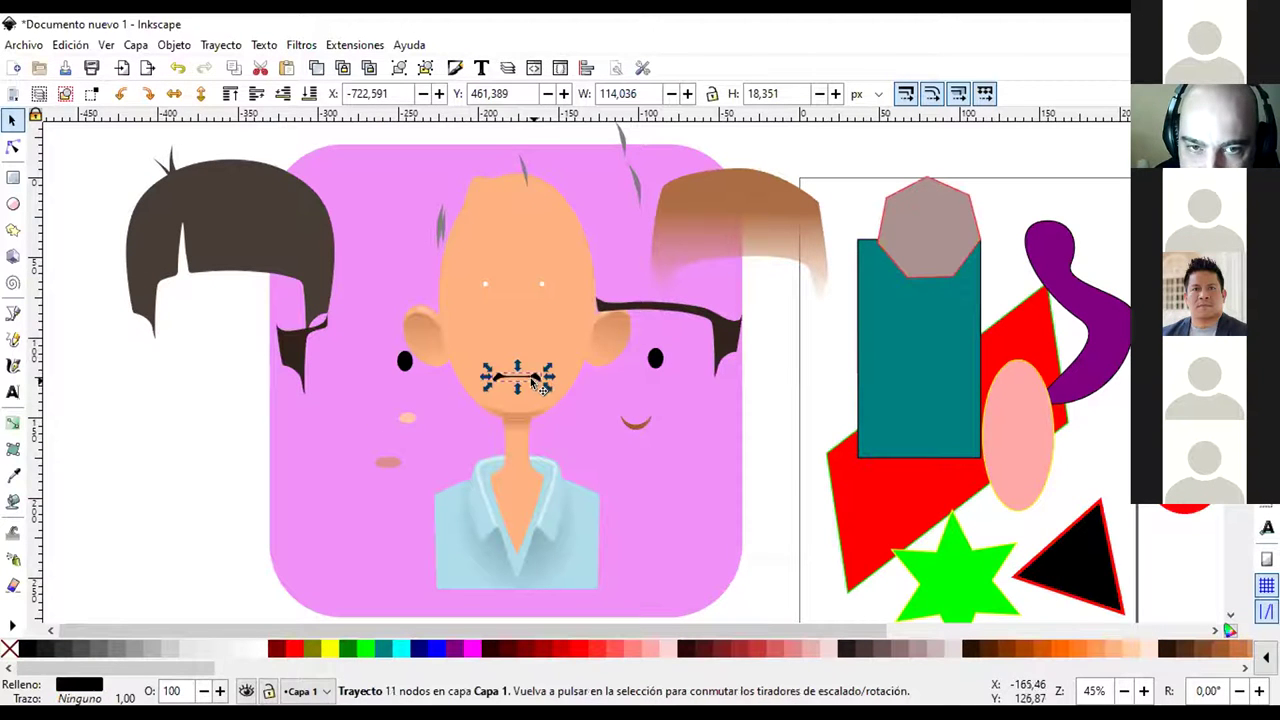
pyautogui.moveTo(531, 374); pyautogui.dragTo(645, 468)
# Shift the face shape left, relocate the blush and orange blobs, and move the neck pieces
pyautogui.click(263, 481)
pyautogui.moveTo(490, 350); pyautogui.dragTo(258, 458)
pyautogui.moveTo(405, 363); pyautogui.dragTo(600, 395)
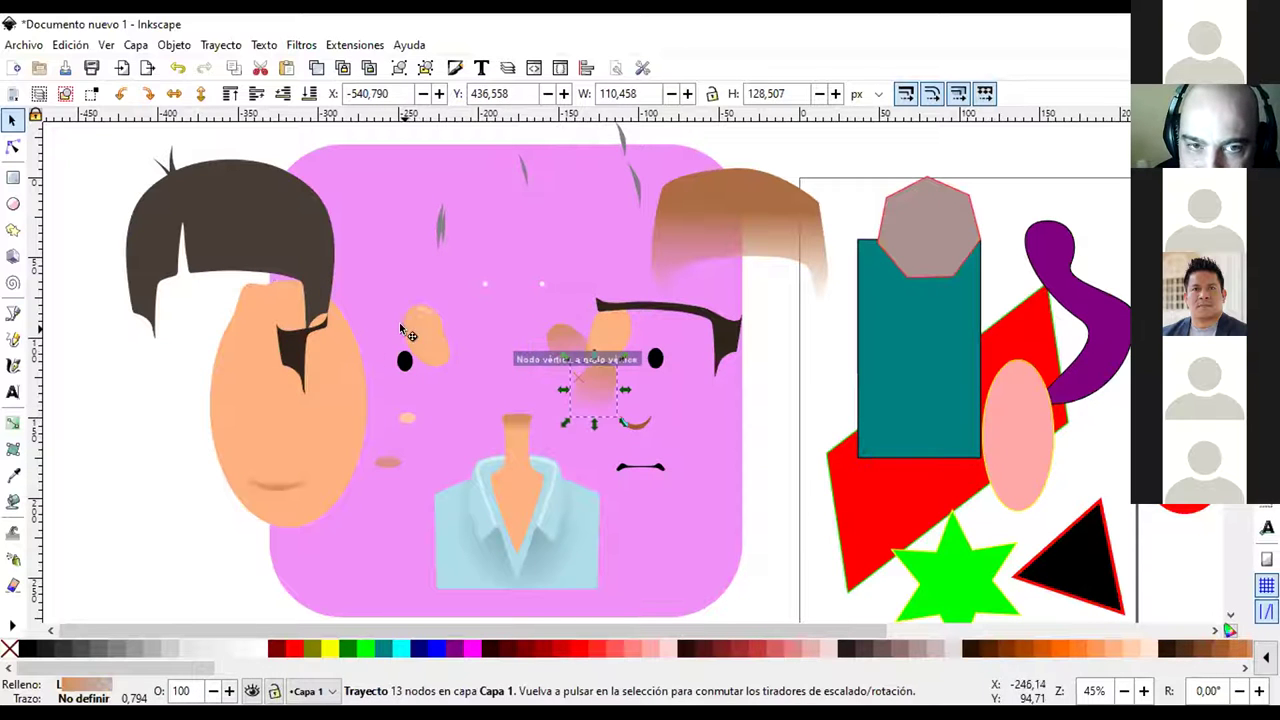
pyautogui.moveTo(410, 326); pyautogui.dragTo(458, 318)
pyautogui.moveTo(605, 355); pyautogui.dragTo(549, 287)
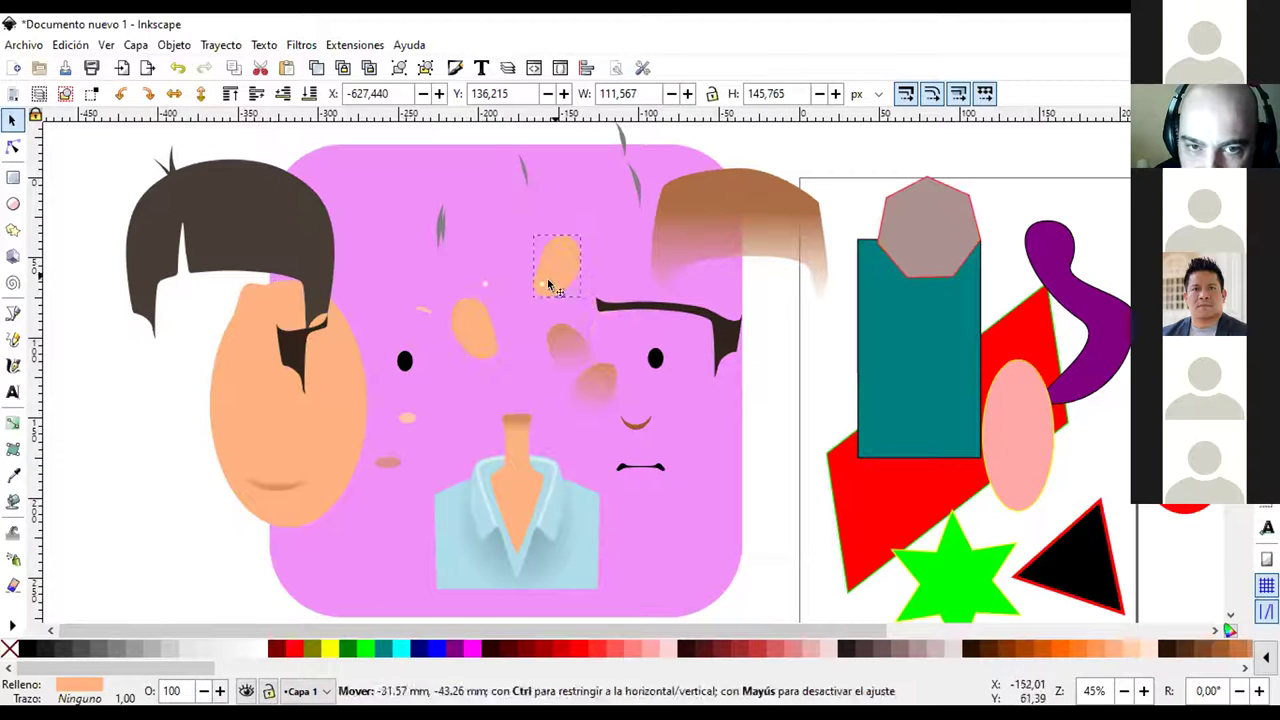
pyautogui.moveTo(511, 471); pyautogui.dragTo(548, 290)
pyautogui.click(515, 425)
pyautogui.moveTo(478, 400); pyautogui.dragTo(476, 396)
# Pull the white collar strokes, shirt body and spiked collar piece to new spots
pyautogui.click(527, 453)
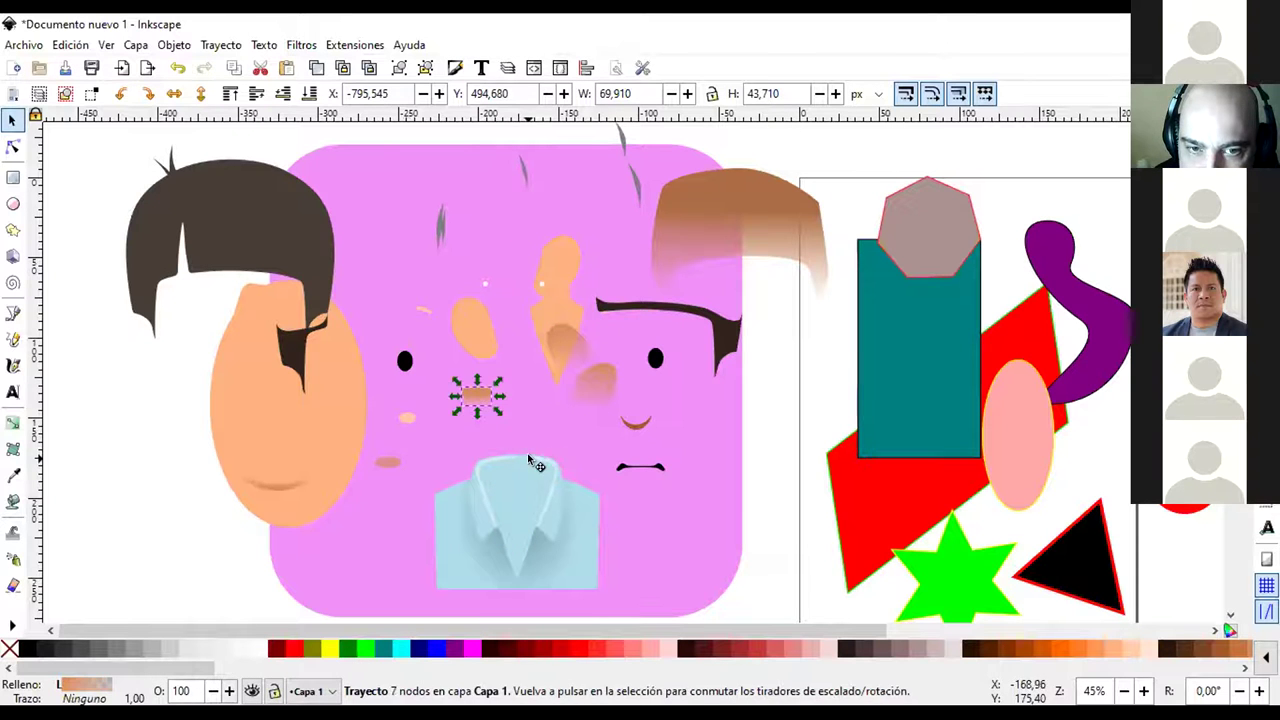
pyautogui.moveTo(527, 453); pyautogui.dragTo(585, 430)
pyautogui.moveTo(499, 455)
pyautogui.mouseDown()
pyautogui.moveTo(475, 419)
pyautogui.moveTo(395, 518)
pyautogui.moveTo(398, 540)
pyautogui.mouseUp()
pyautogui.click(590, 530)
pyautogui.moveTo(590, 530); pyautogui.dragTo(697, 540)
pyautogui.click(408, 553)
pyautogui.moveTo(408, 553); pyautogui.dragTo(461, 464)
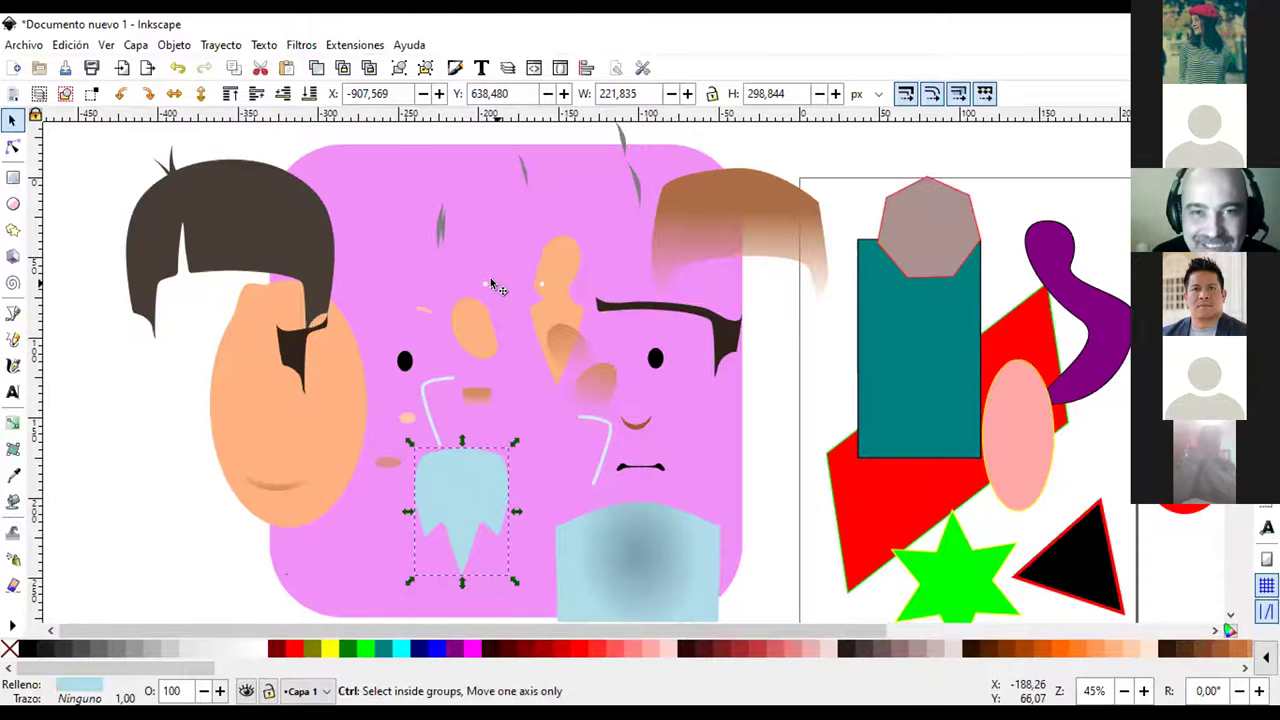
# Drag the purple S-shaped path off the page to sit above the hand outlines
pyautogui.keyDown('ctrl'); pyautogui.scroll(-2, 491, 287); pyautogui.keyUp('ctrl')
pyautogui.keyDown('ctrl'); pyautogui.scroll(2, 838, 400); pyautogui.keyUp('ctrl')
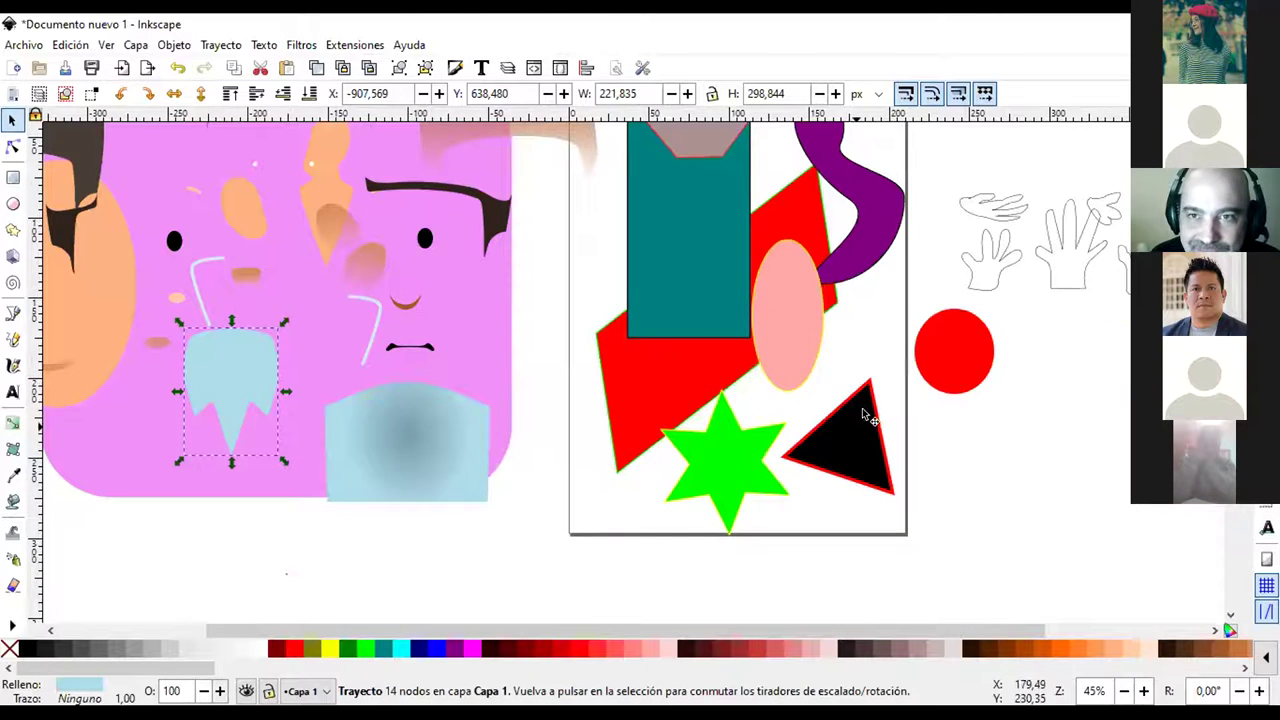
pyautogui.hscroll(3, 866, 415)
pyautogui.scroll(1, 866, 415)
pyautogui.hscroll(10, 101, 566)
pyautogui.scroll(4, 101, 566)
pyautogui.hscroll(-5, 149, 406)
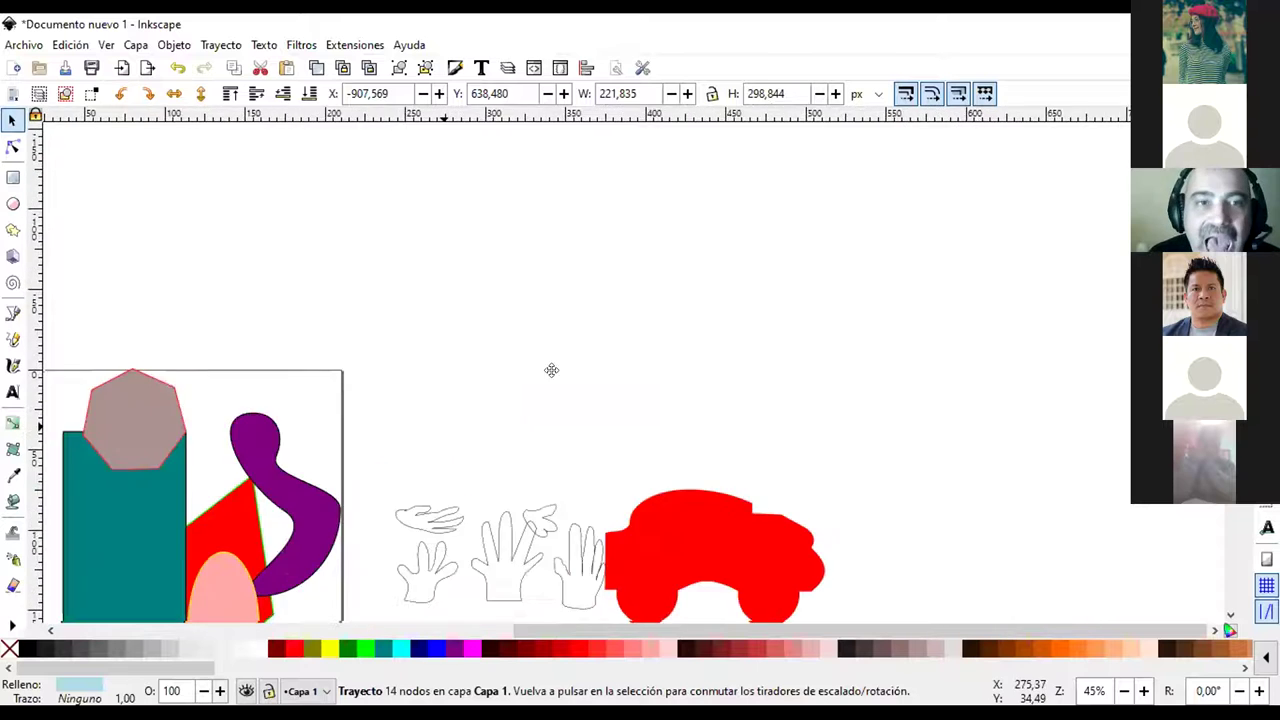
pyautogui.hscroll(-4, 636, 321)
pyautogui.scroll(-2, 636, 321)
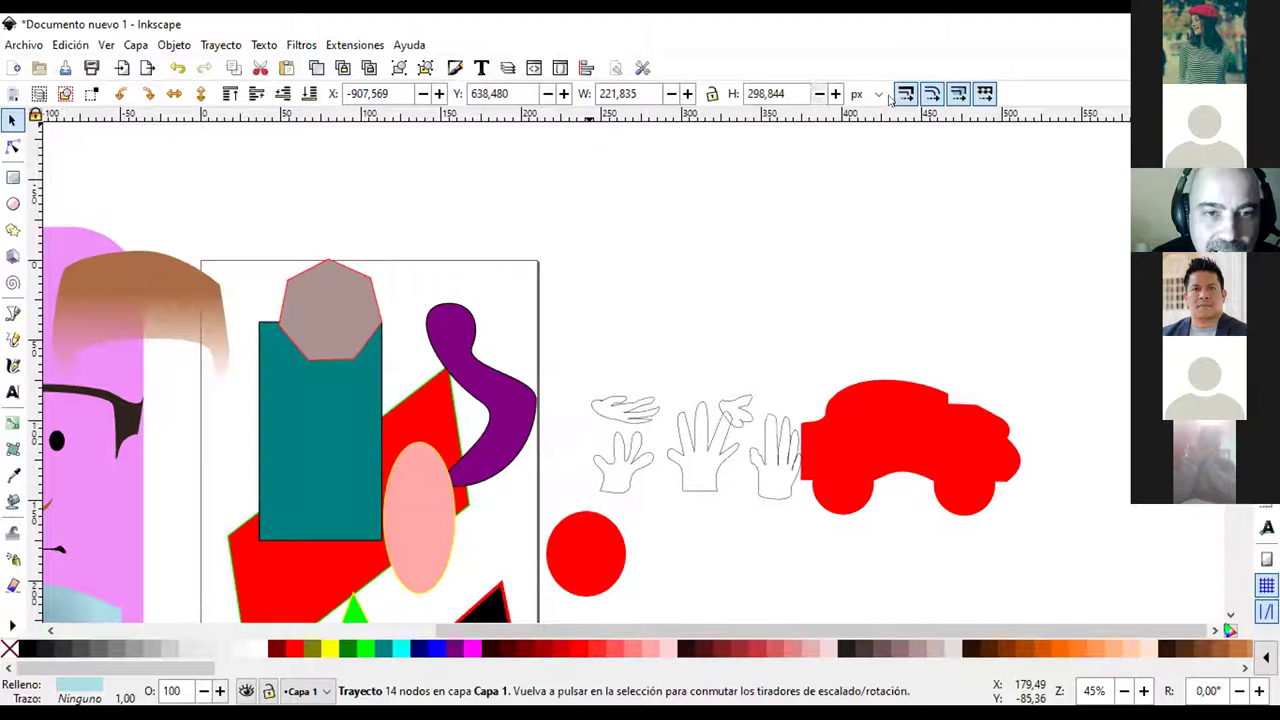
pyautogui.moveTo(525, 402); pyautogui.dragTo(664, 268)
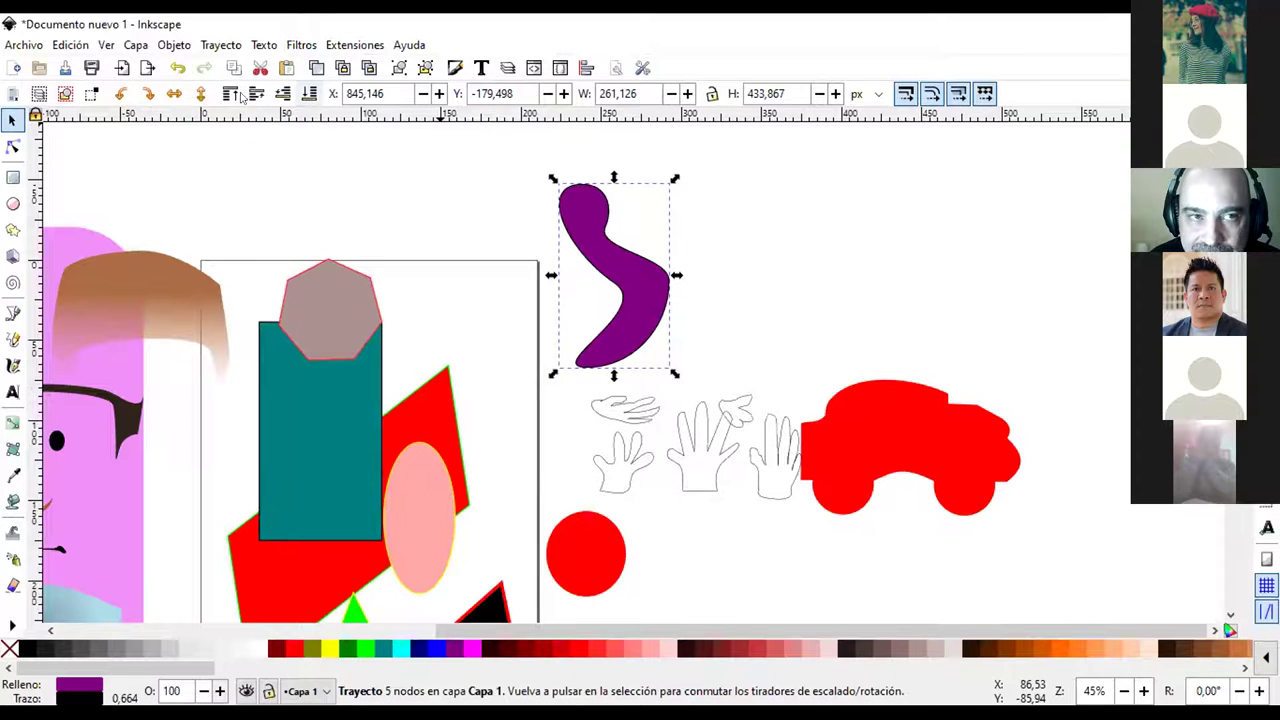
# Try the horizontal and vertical flip buttons on the purple shape, ending unflipped
pyautogui.click(172, 94)
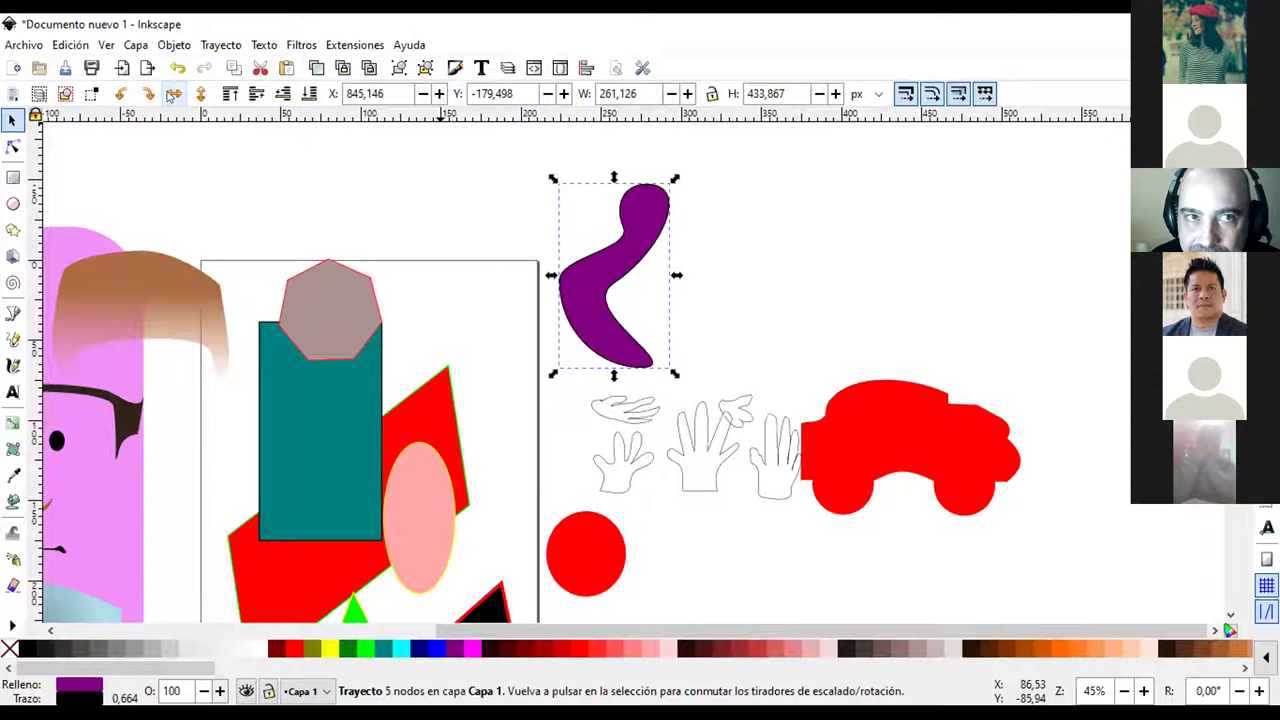
pyautogui.click(172, 94)
pyautogui.click(172, 94)
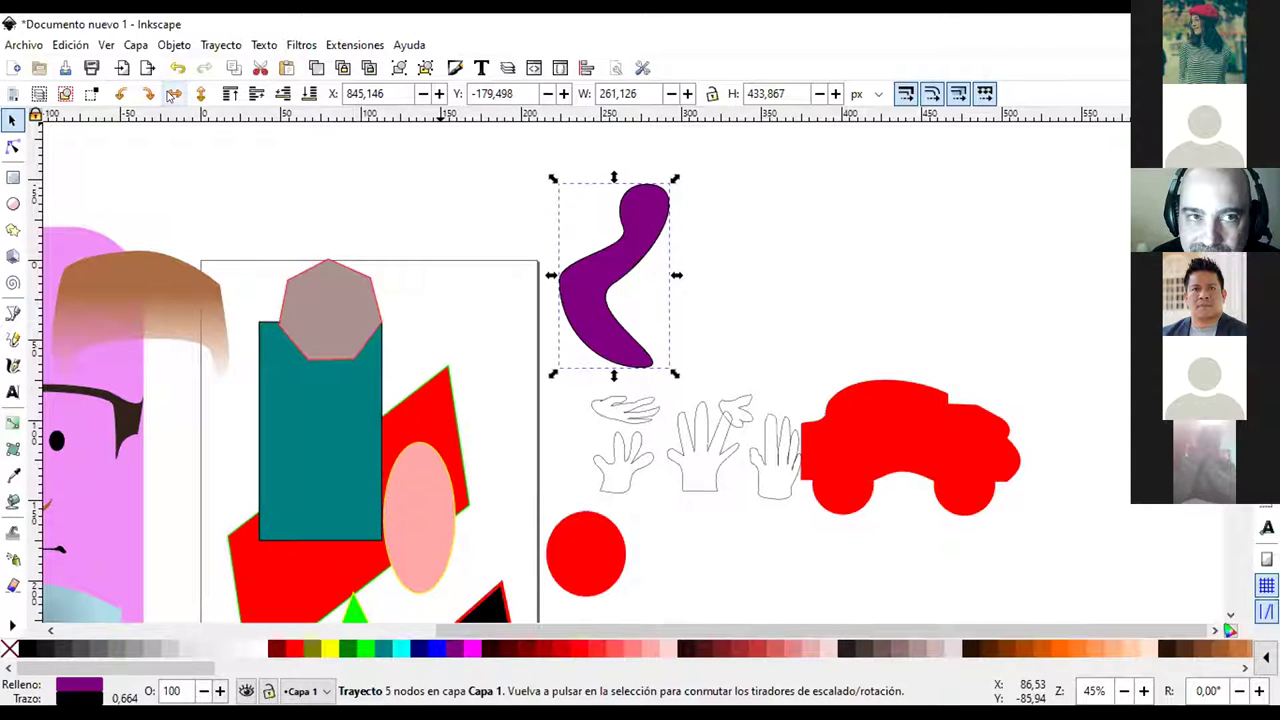
pyautogui.click(200, 94)
pyautogui.click(200, 94)
pyautogui.click(200, 94)
pyautogui.click(172, 94)
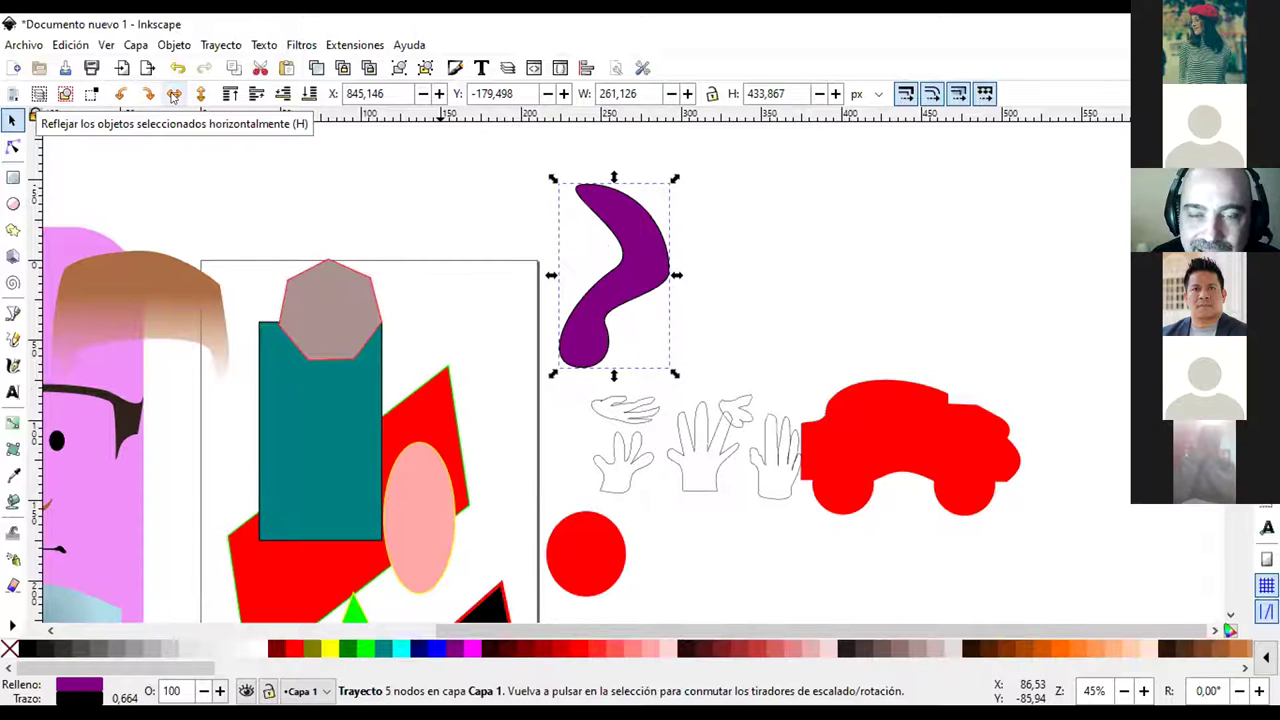
pyautogui.click(200, 94)
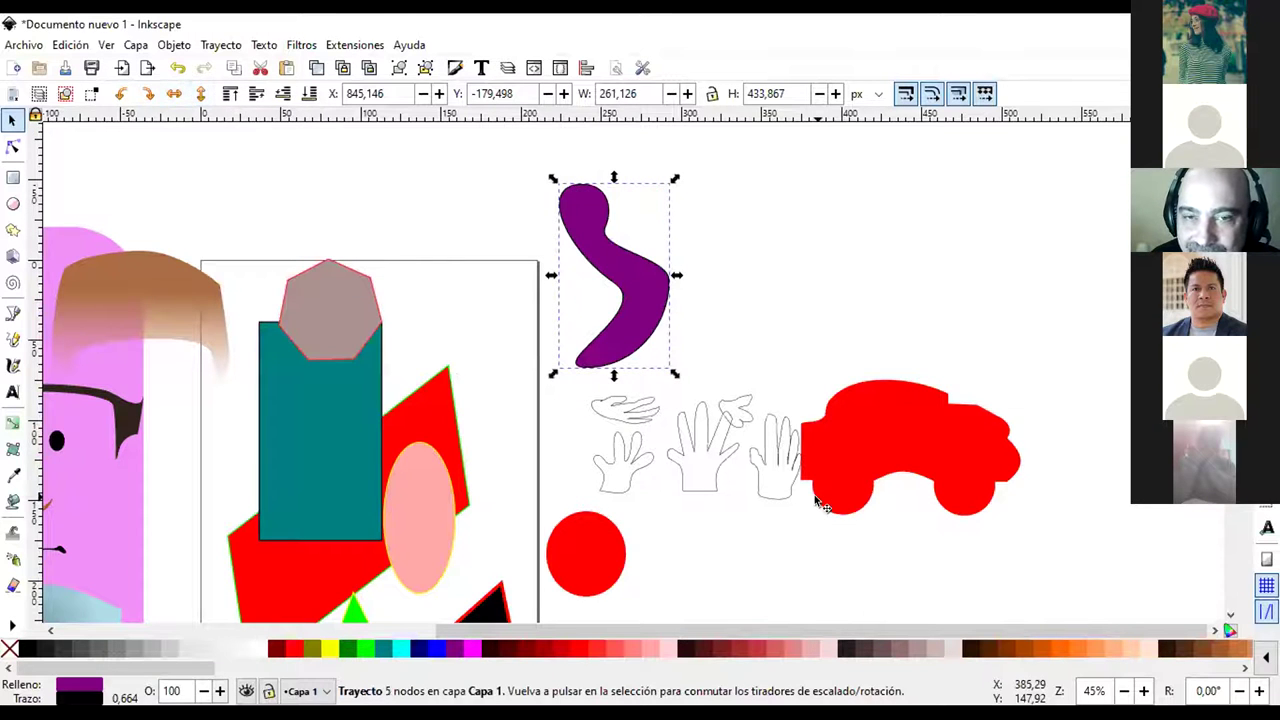
# Duplicate the purple shape, slide the copy left and mirror it with H
pyautogui.press('ctrl')
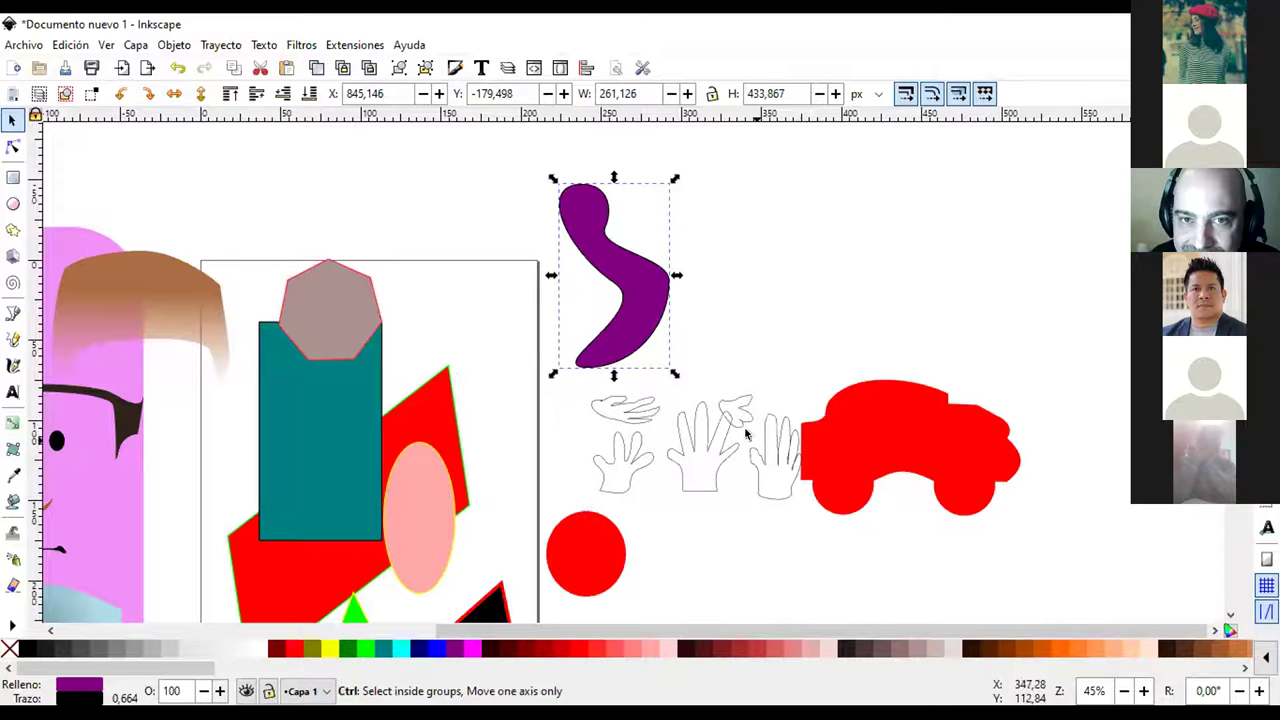
pyautogui.hotkey('ctrl', 'd')
pyautogui.moveTo(645, 288); pyautogui.dragTo(512, 287)
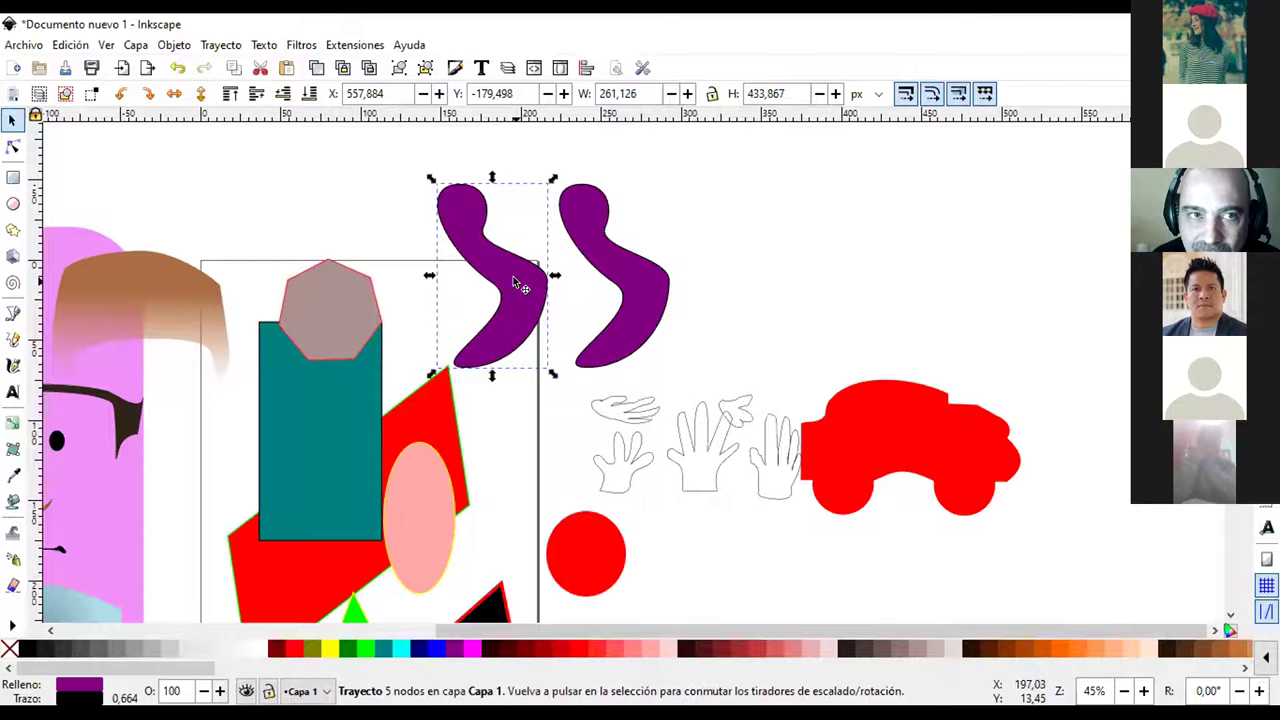
pyautogui.press('h')
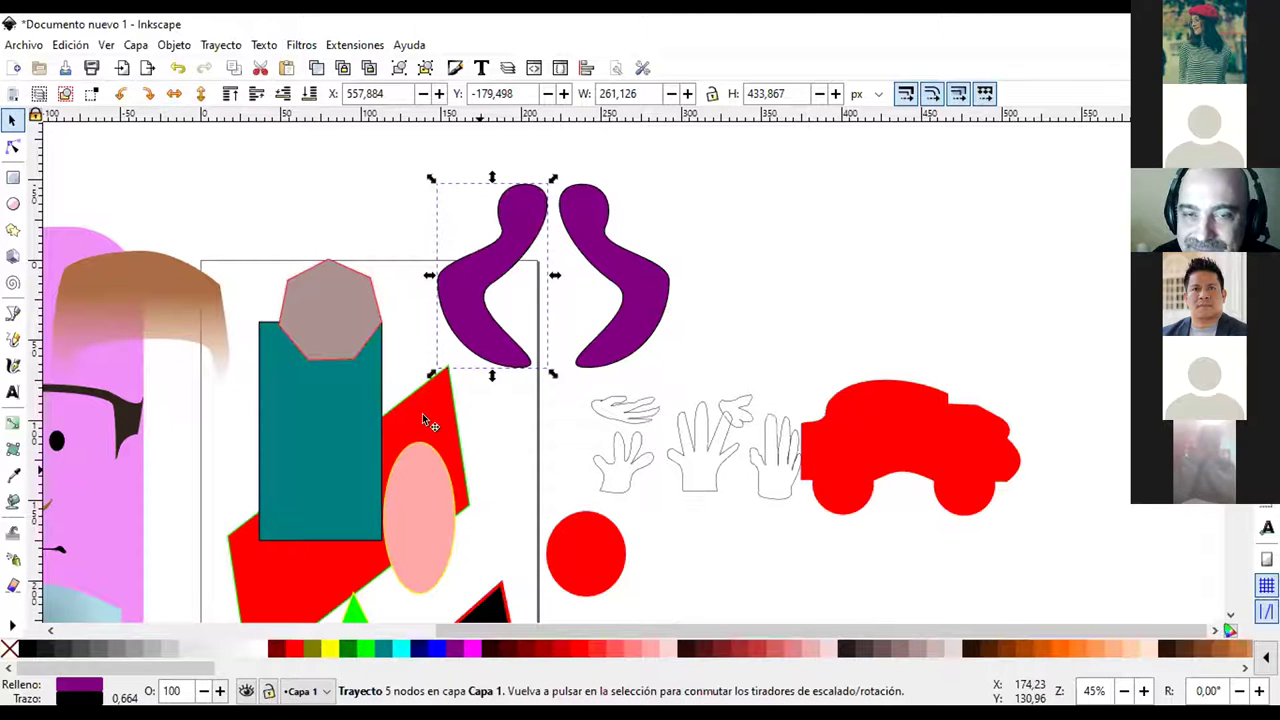
pyautogui.click(859, 253)
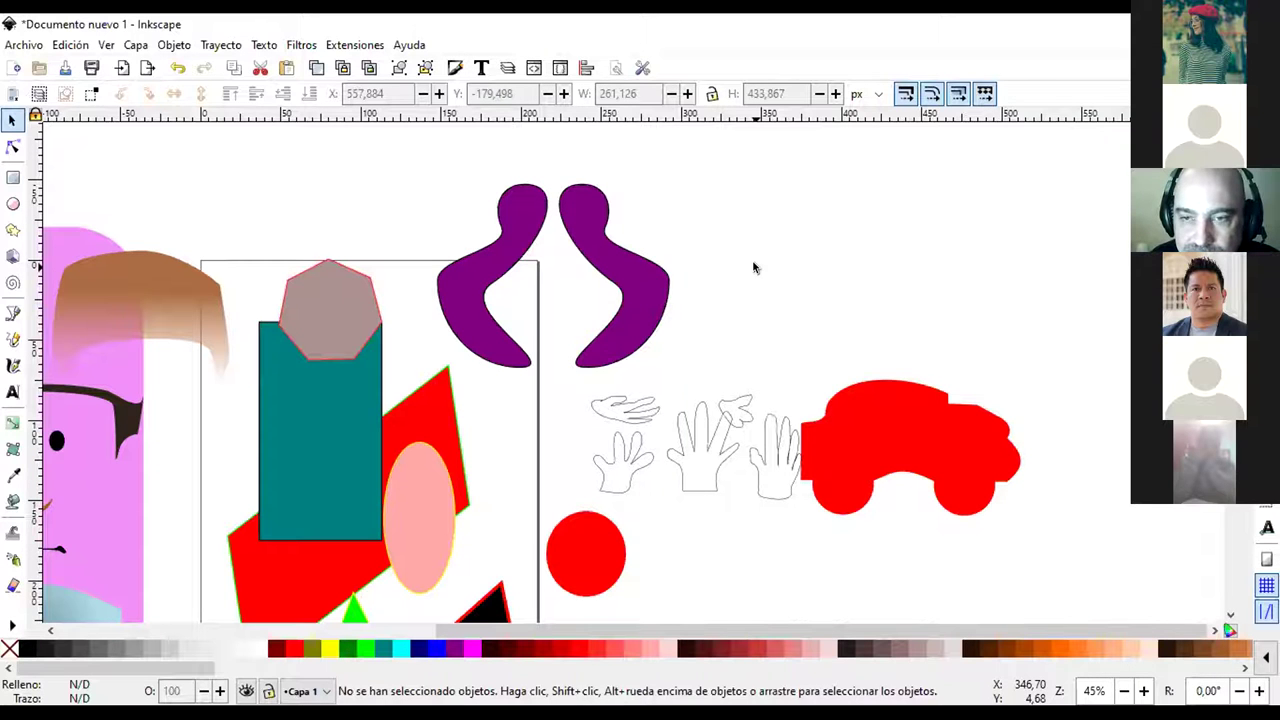
pyautogui.scroll(-2, 755, 267)
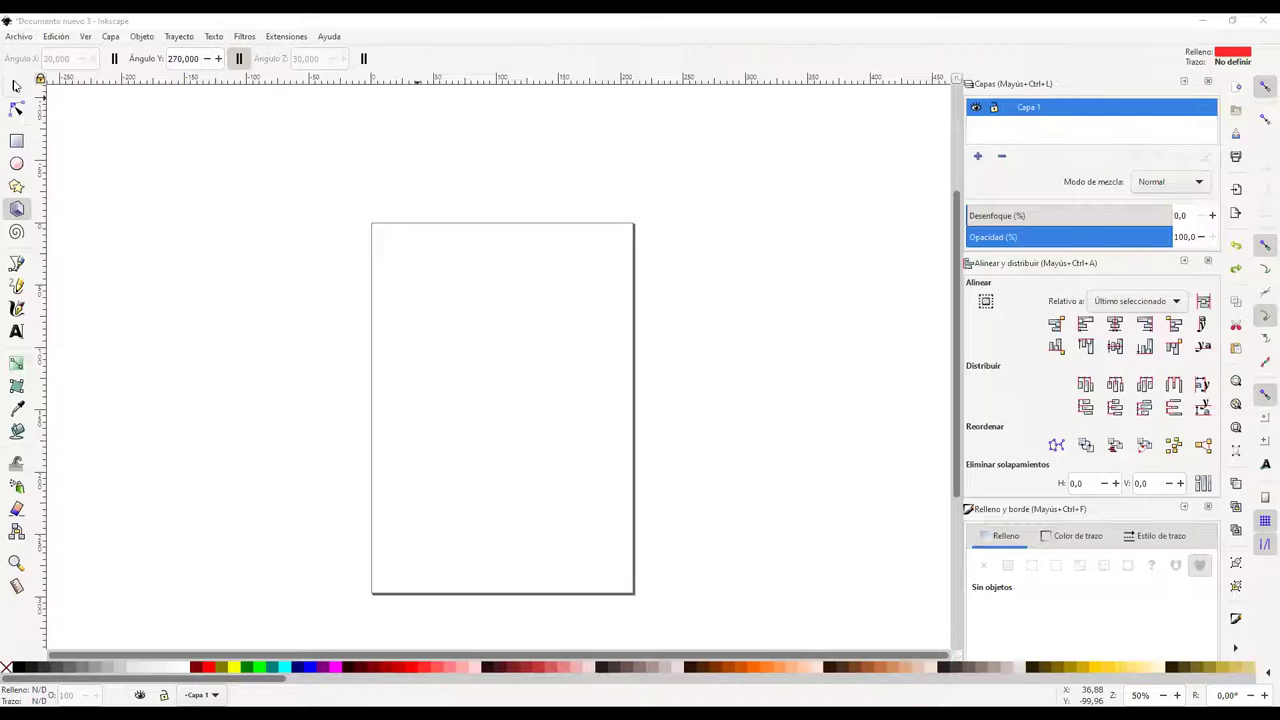
# Switch from the 3D Box tool to the Selector with the S key
pyautogui.press('s')
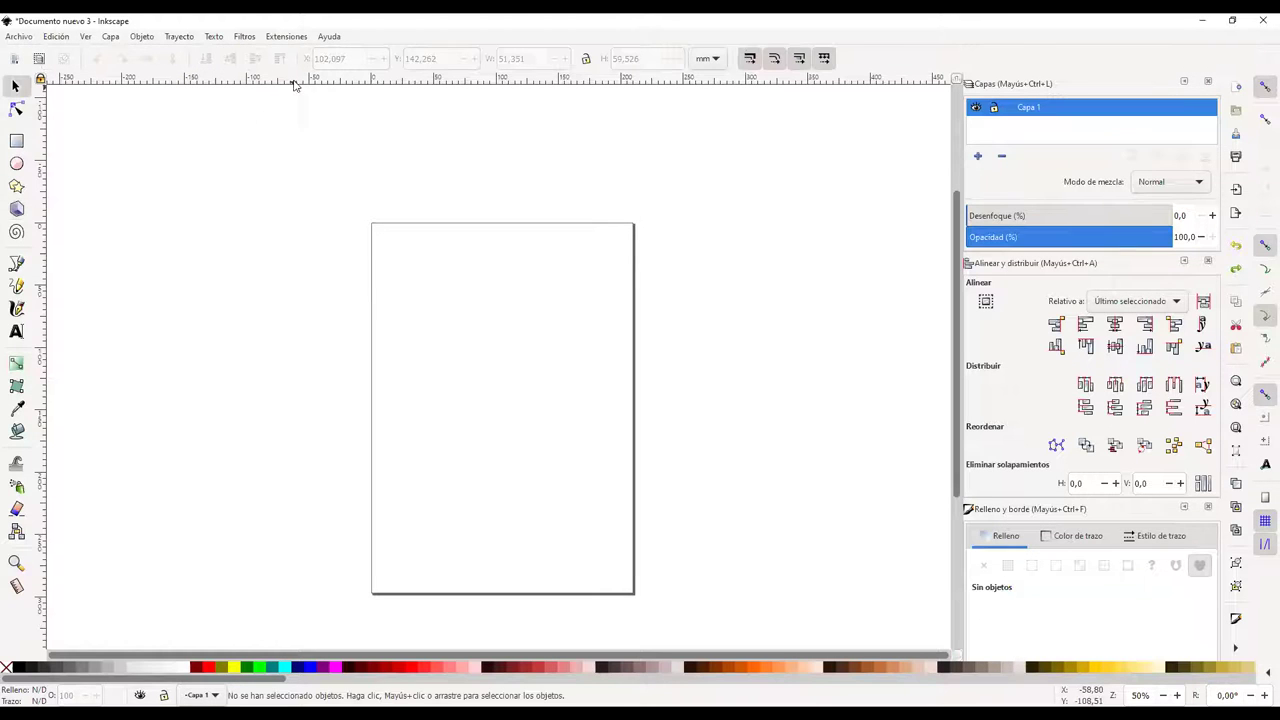
# In Document Properties, set units to px, width and height 800, and tick 'Borde encima del dibujo'
pyautogui.click(18, 37)
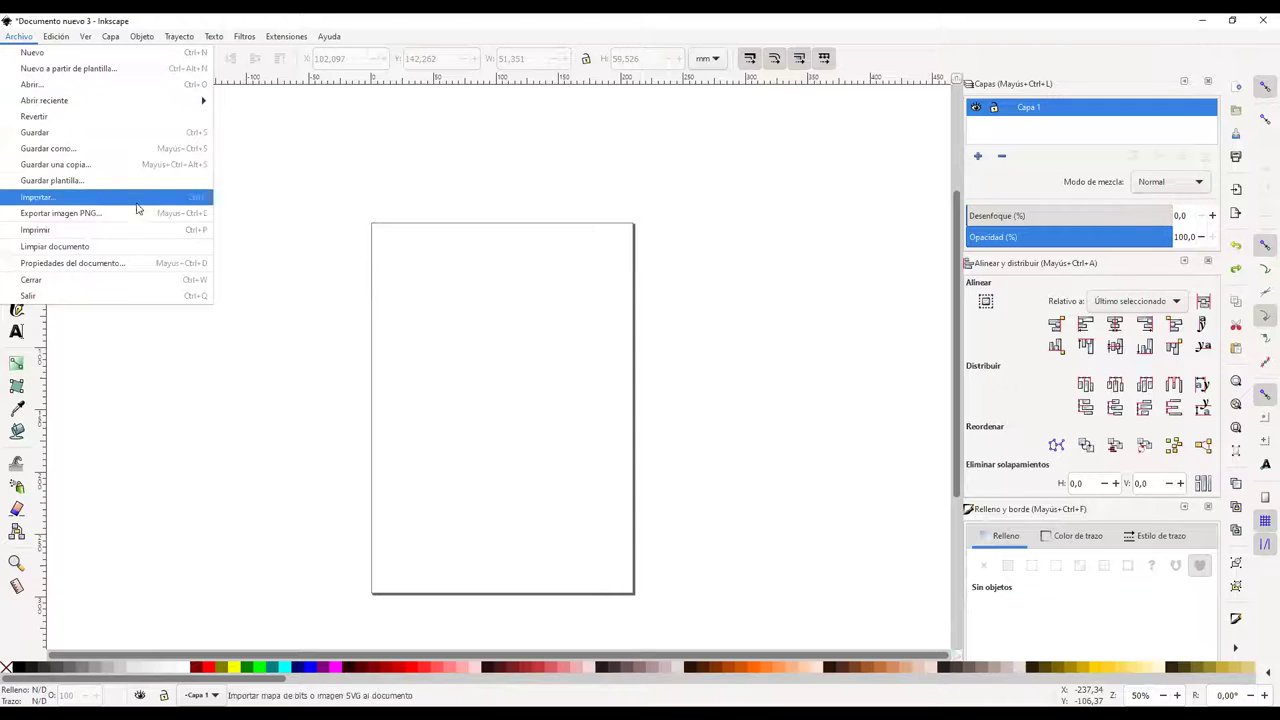
pyautogui.click(168, 270)
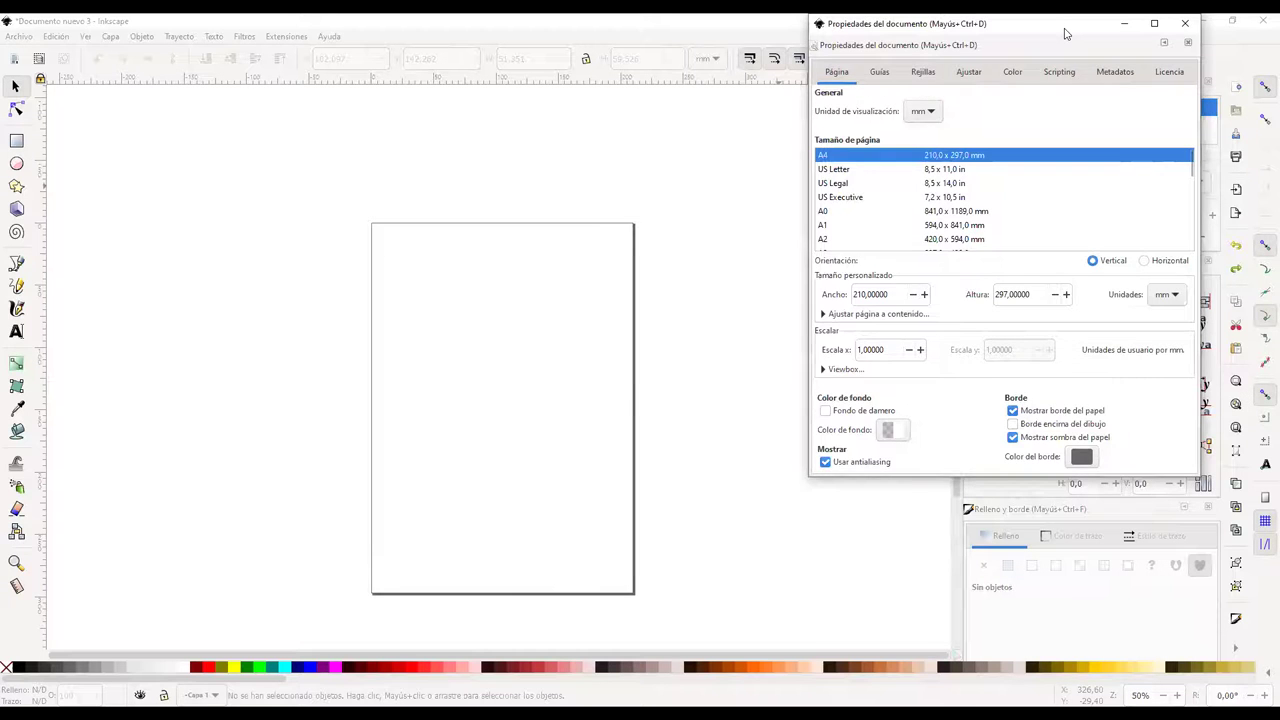
pyautogui.moveTo(1065, 34); pyautogui.dragTo(570, 182)
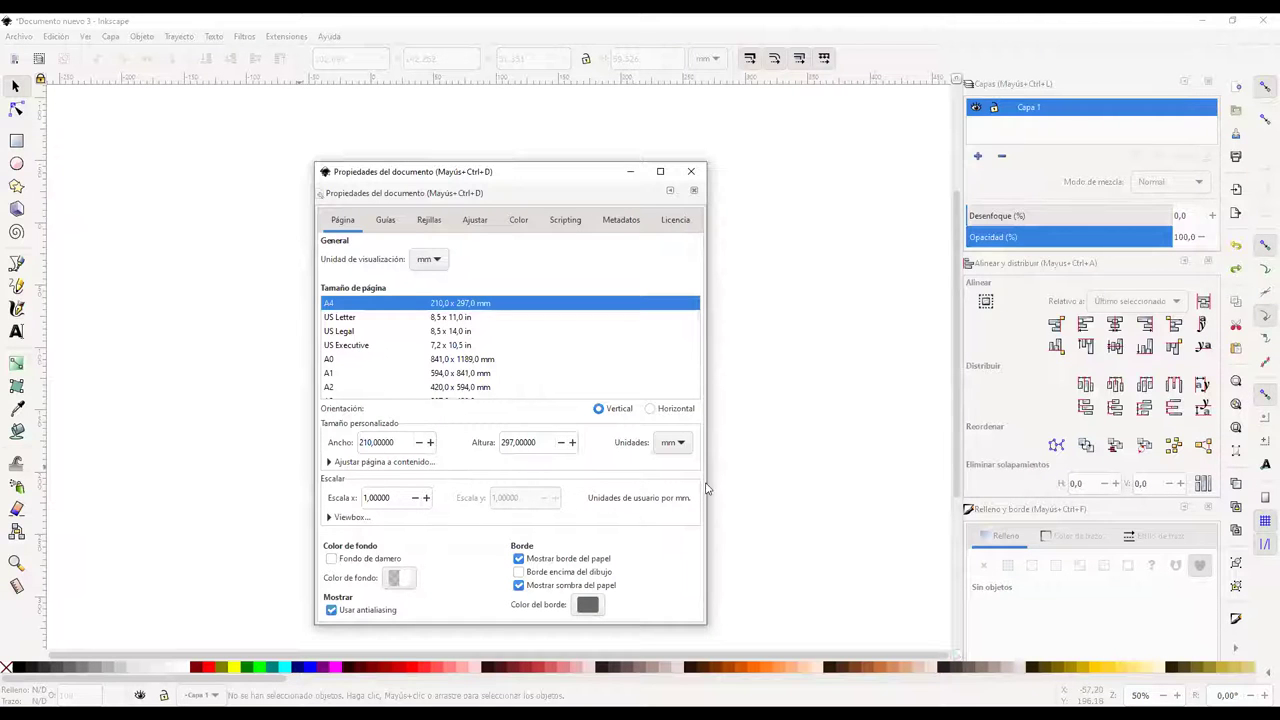
pyautogui.click(670, 447)
pyautogui.click(666, 456)
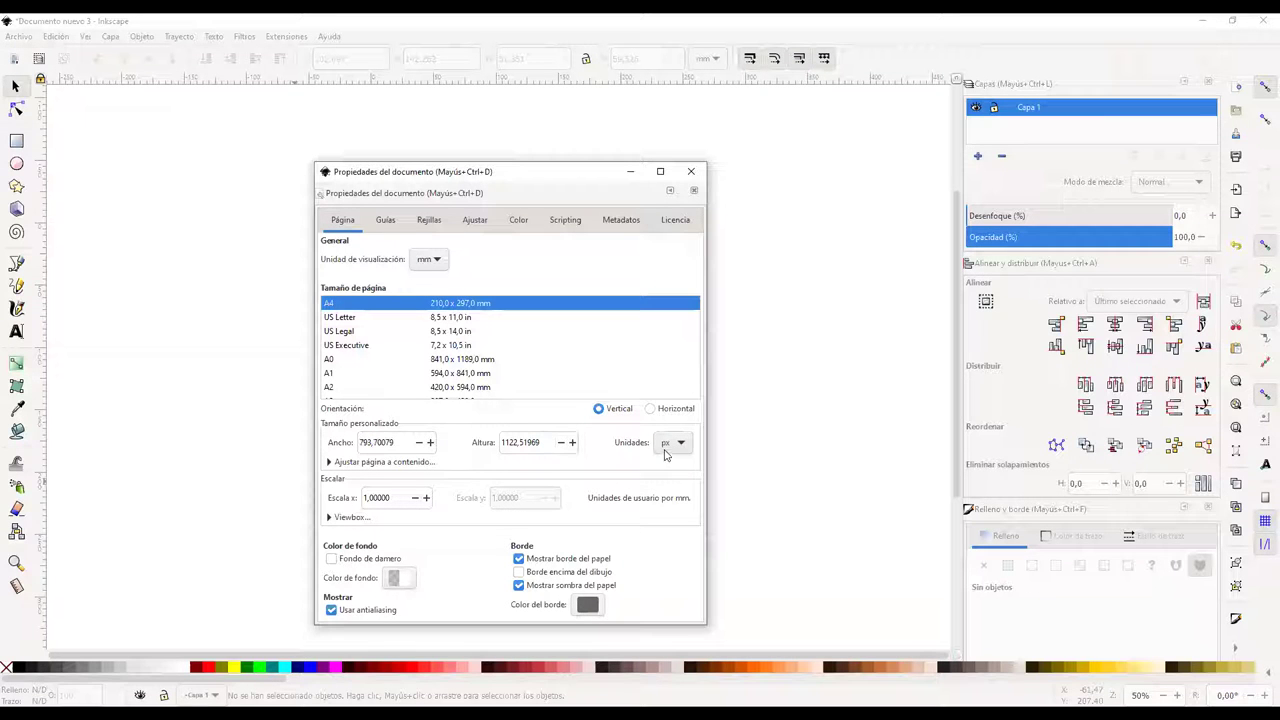
pyautogui.moveTo(396, 443); pyautogui.dragTo(358, 447)
pyautogui.write('800')
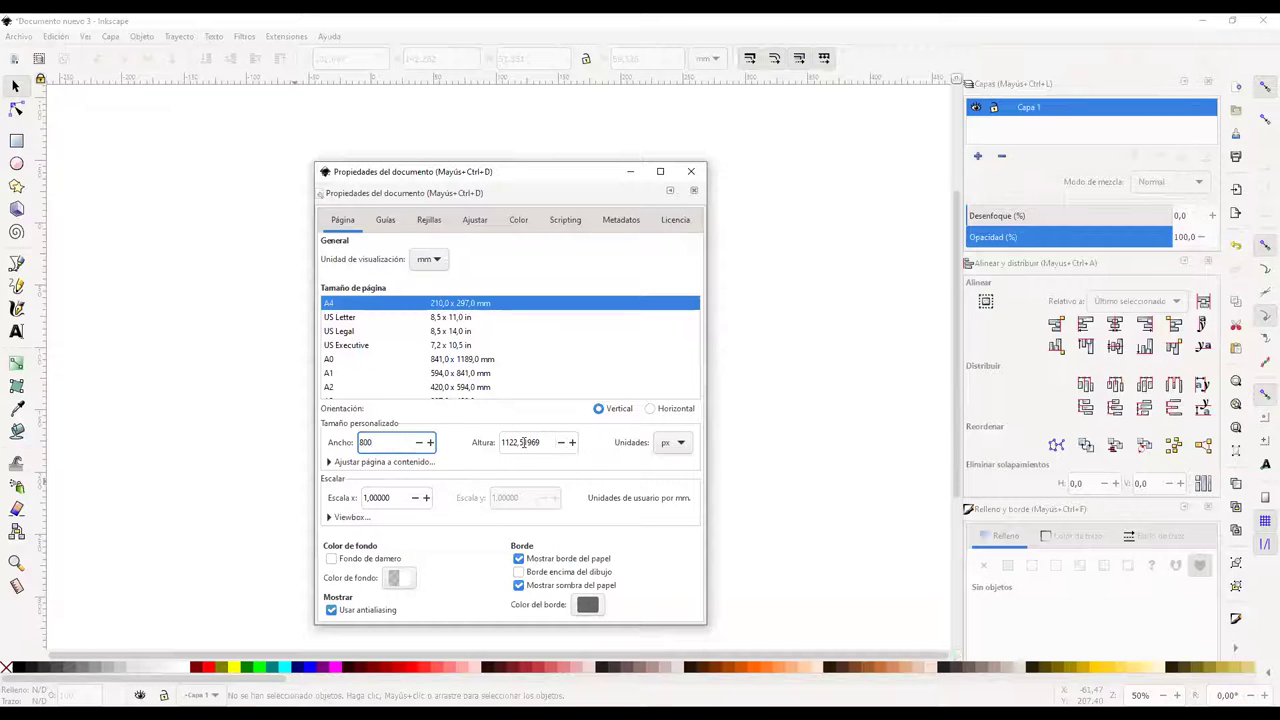
pyautogui.press('Tab')
pyautogui.write('8')
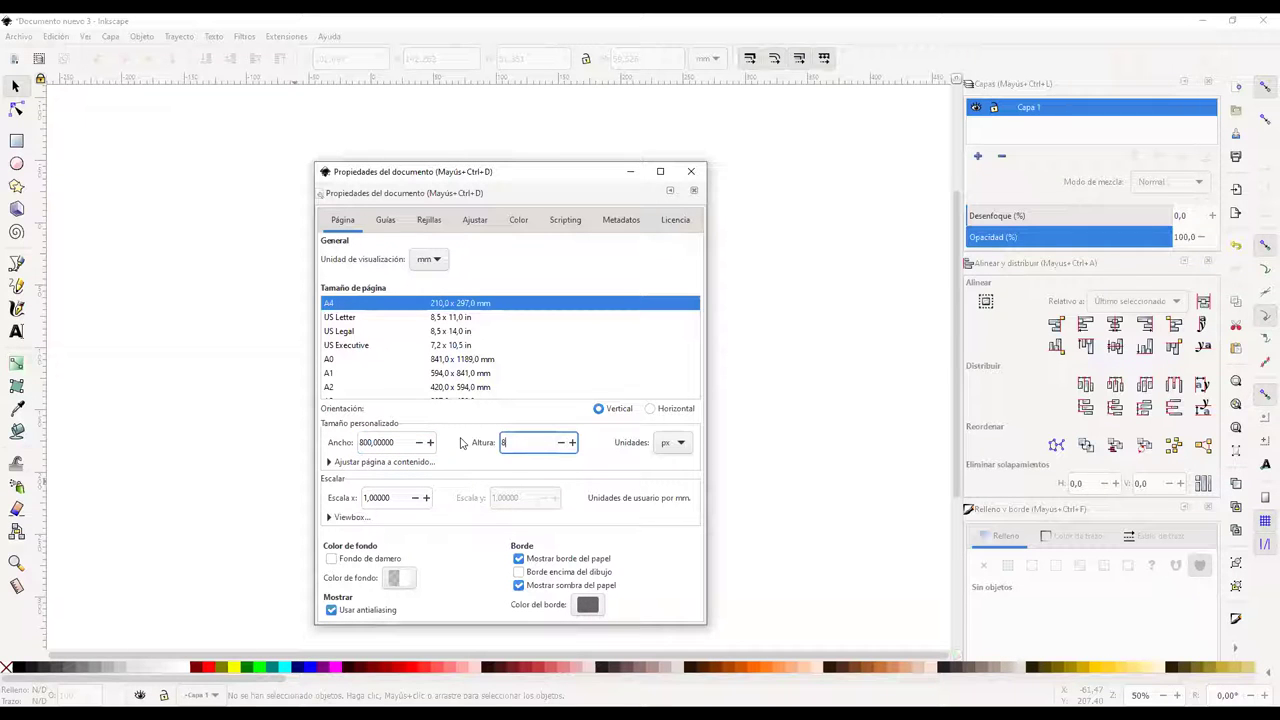
pyautogui.write('00')
pyautogui.press('Return')
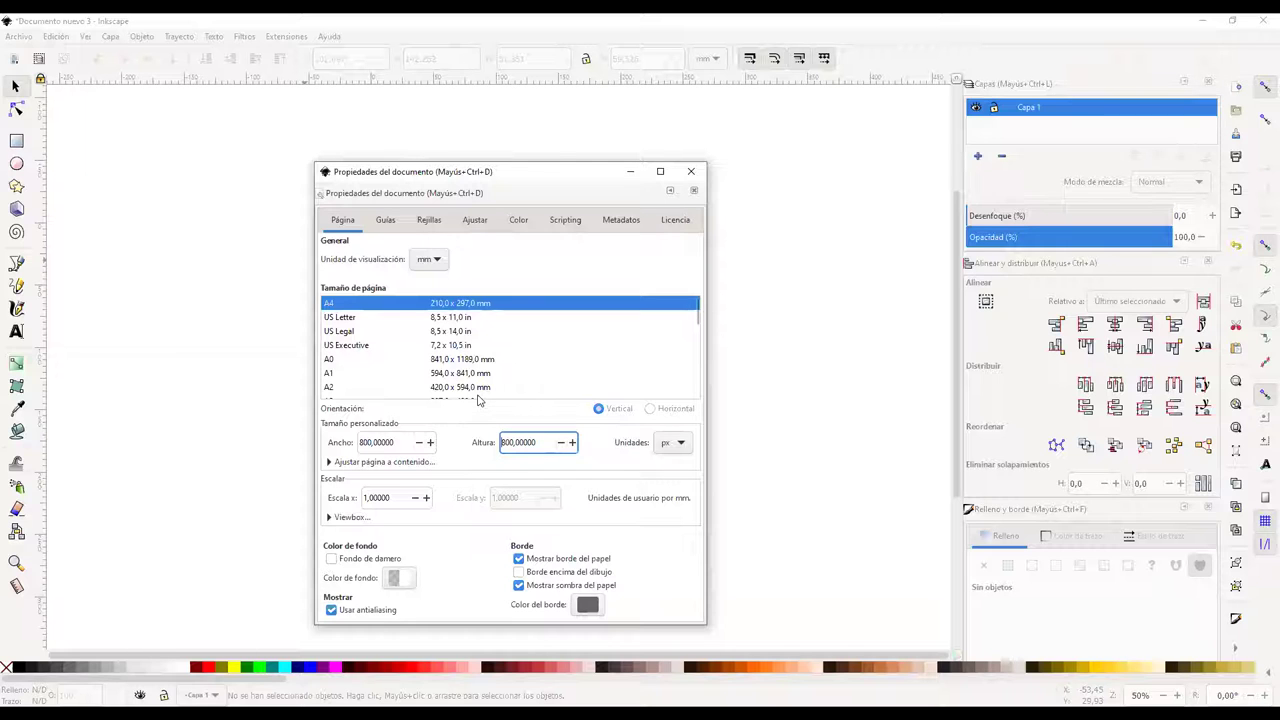
pyautogui.click(538, 574)
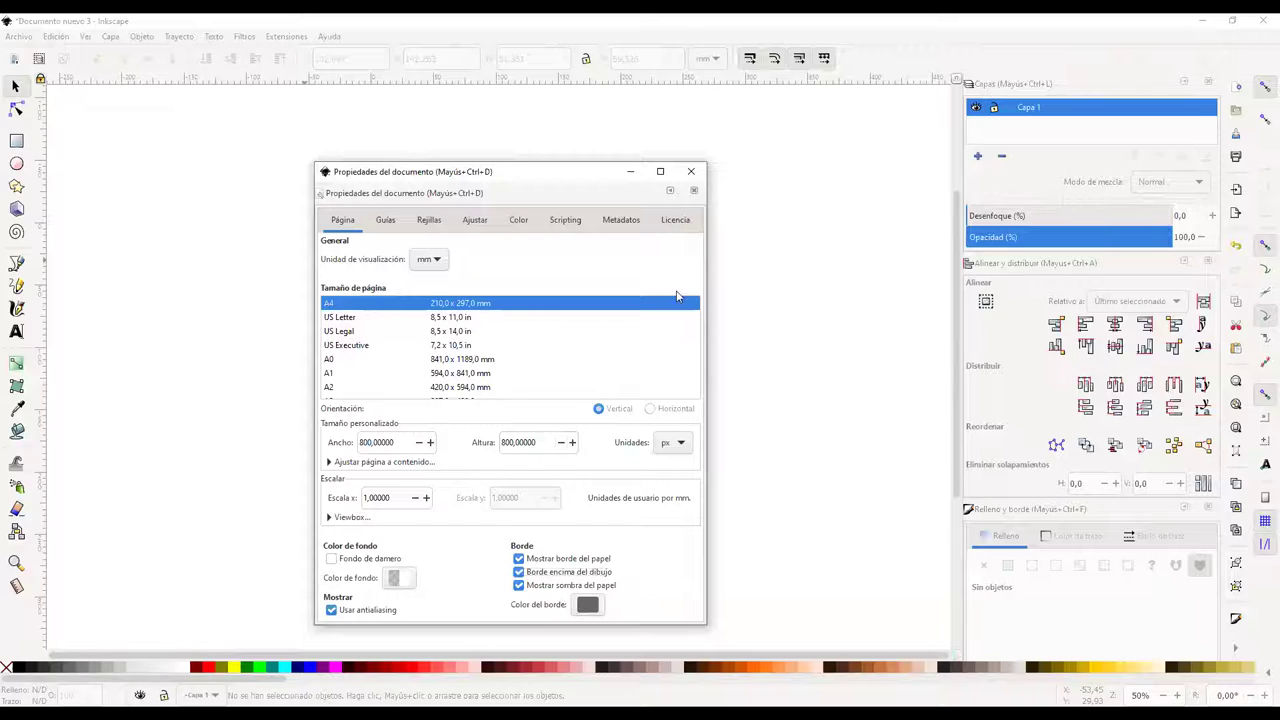
# Close Document Properties and check the resized 800 × 800 px square page
pyautogui.click(692, 174)
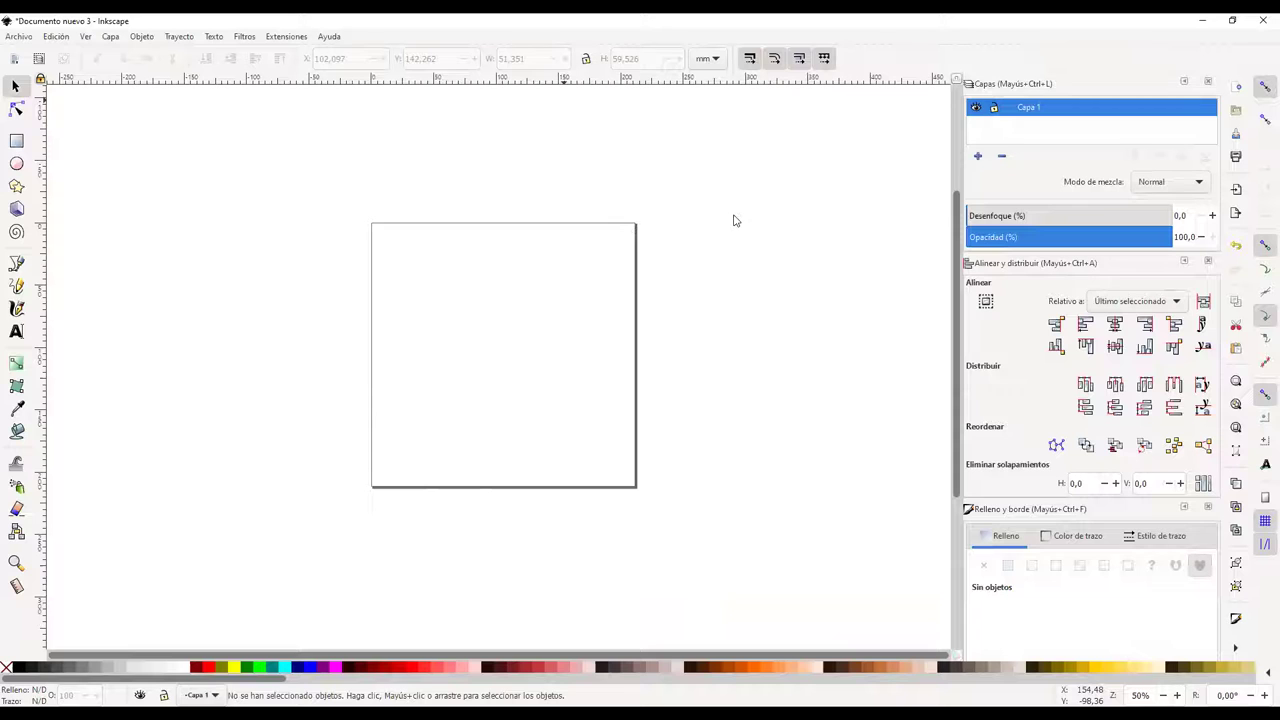
pyautogui.scroll(3, 577, 306)
pyautogui.scroll(-2, 569, 306)
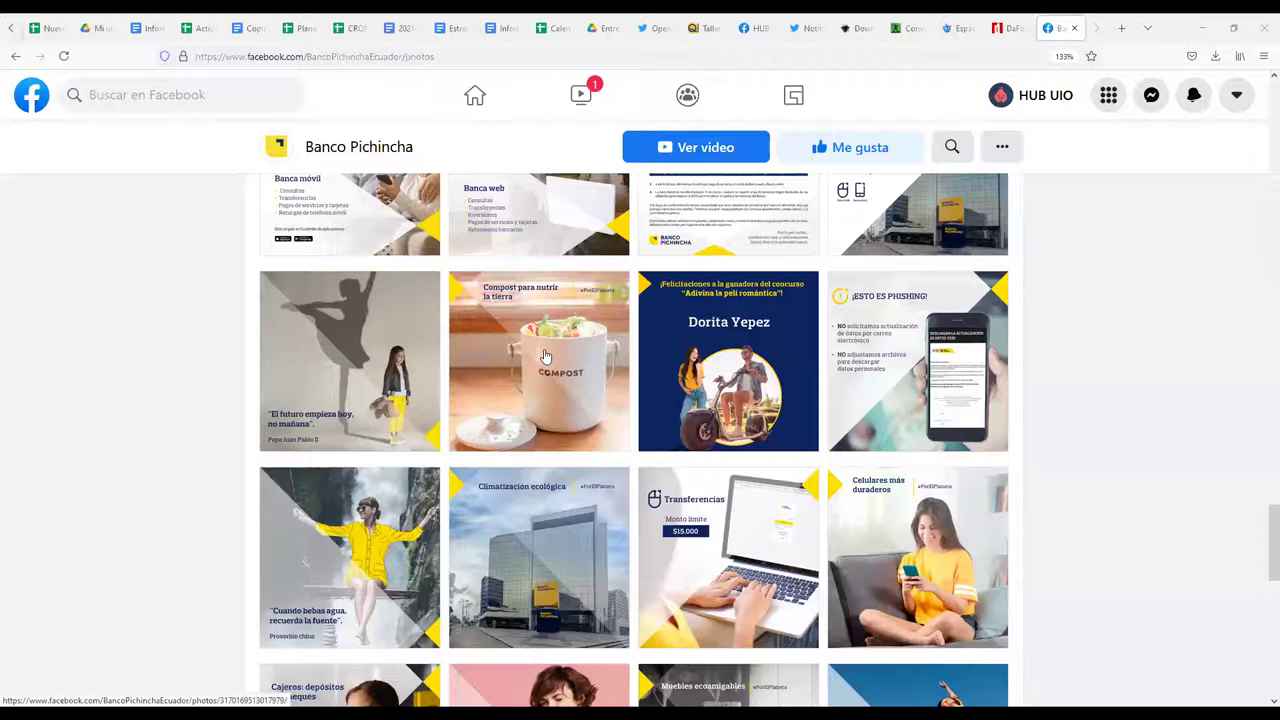
# Scroll through Banco Pichincha's photos gallery and open the flowers photo in the viewer
pyautogui.scroll(-5, 540, 362)
pyautogui.scroll(10, 535, 368)
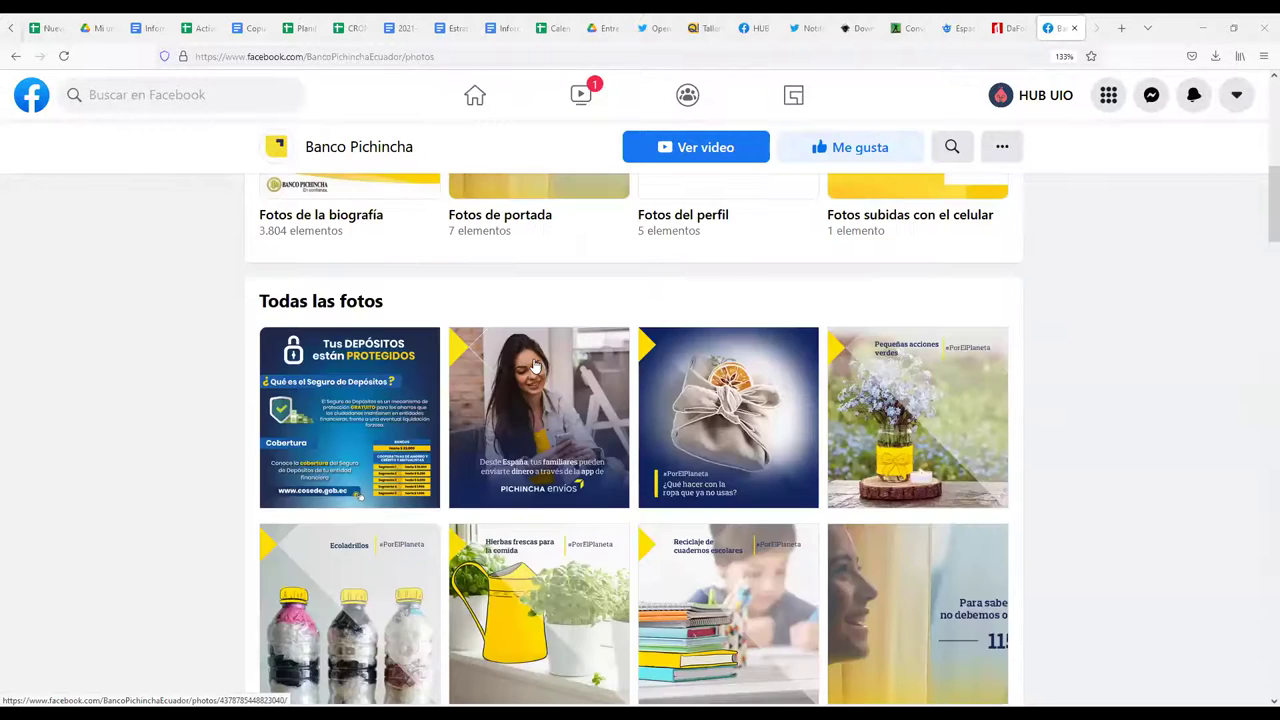
pyautogui.scroll(-3, 529, 360)
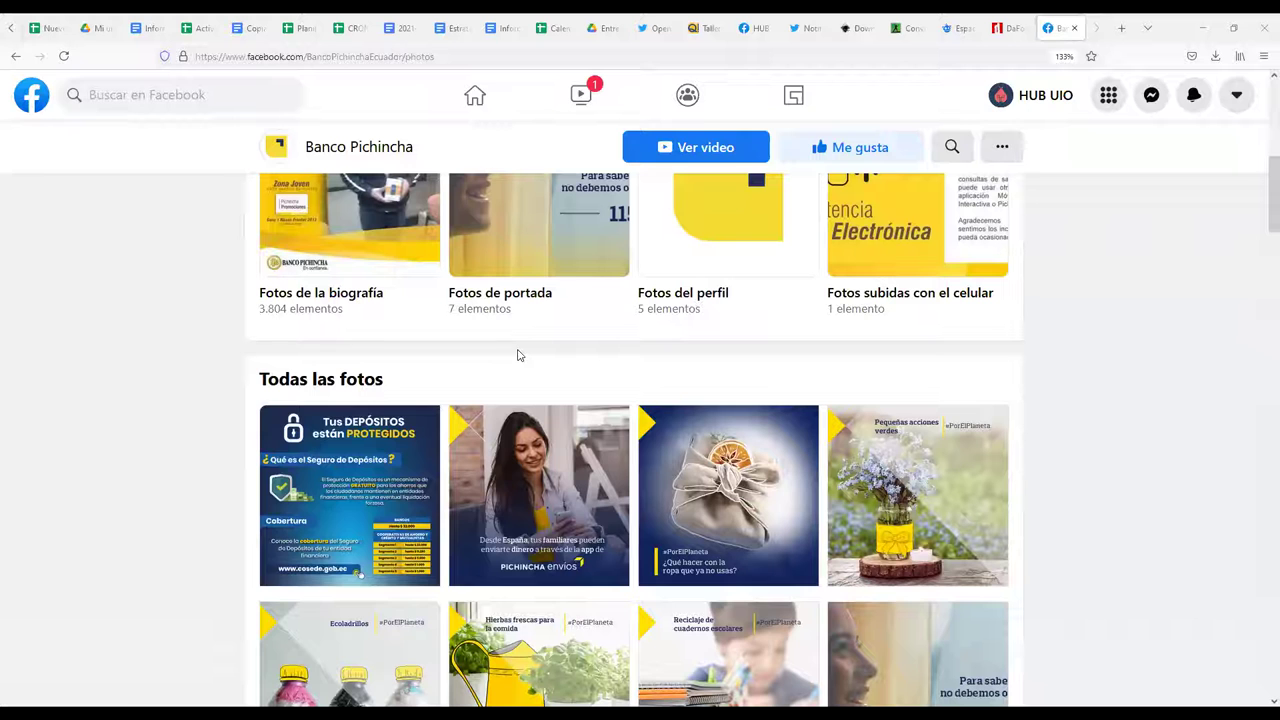
pyautogui.scroll(-4, 500, 330)
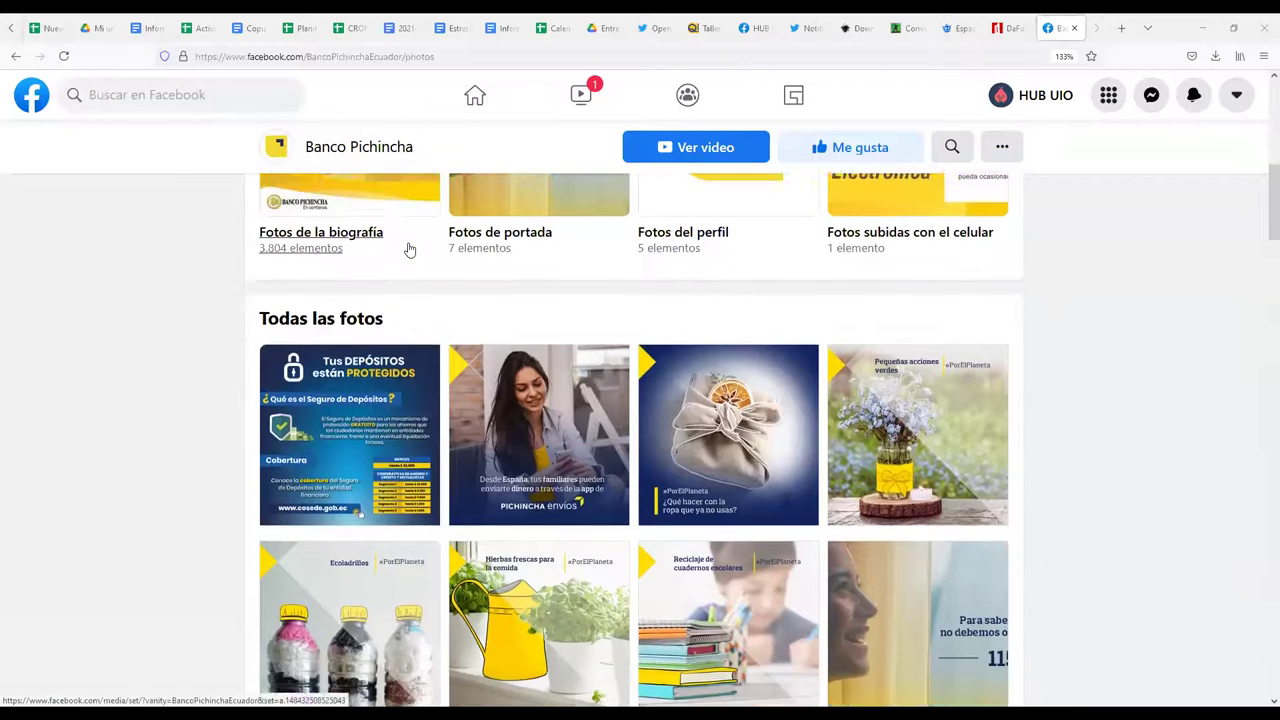
pyautogui.scroll(-3, 499, 325)
pyautogui.scroll(3, 499, 325)
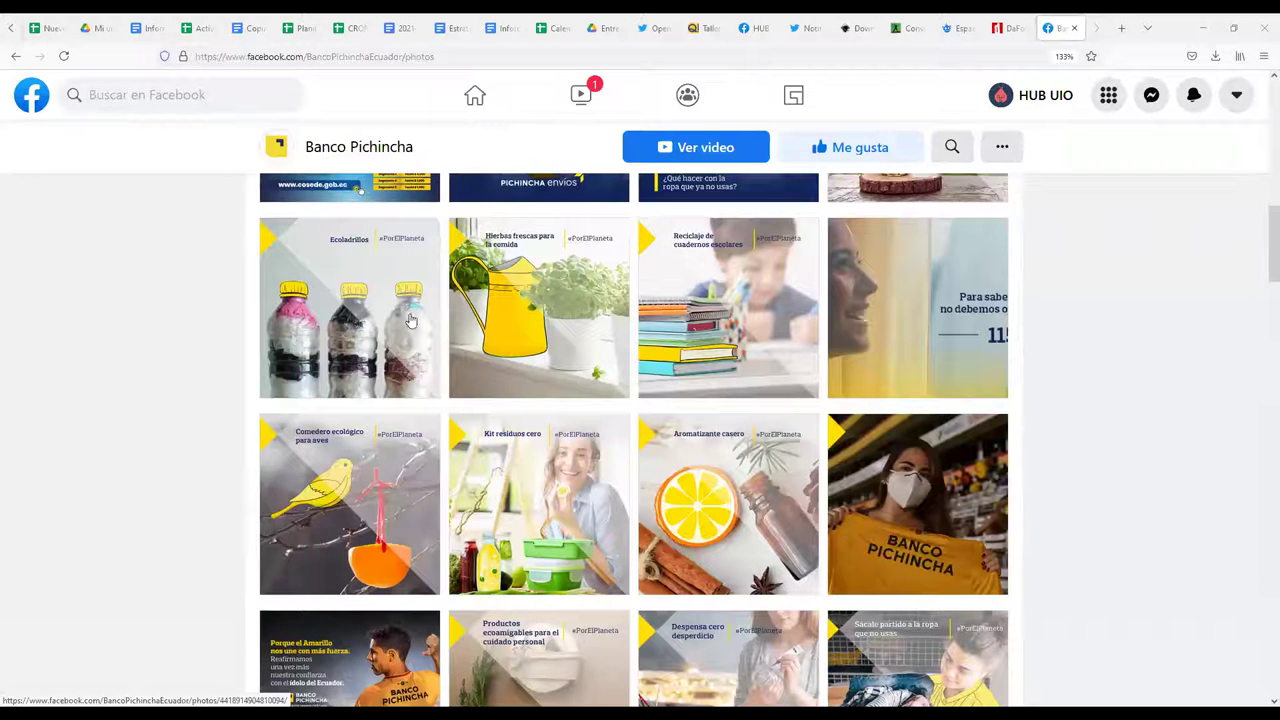
pyautogui.scroll(2, 537, 334)
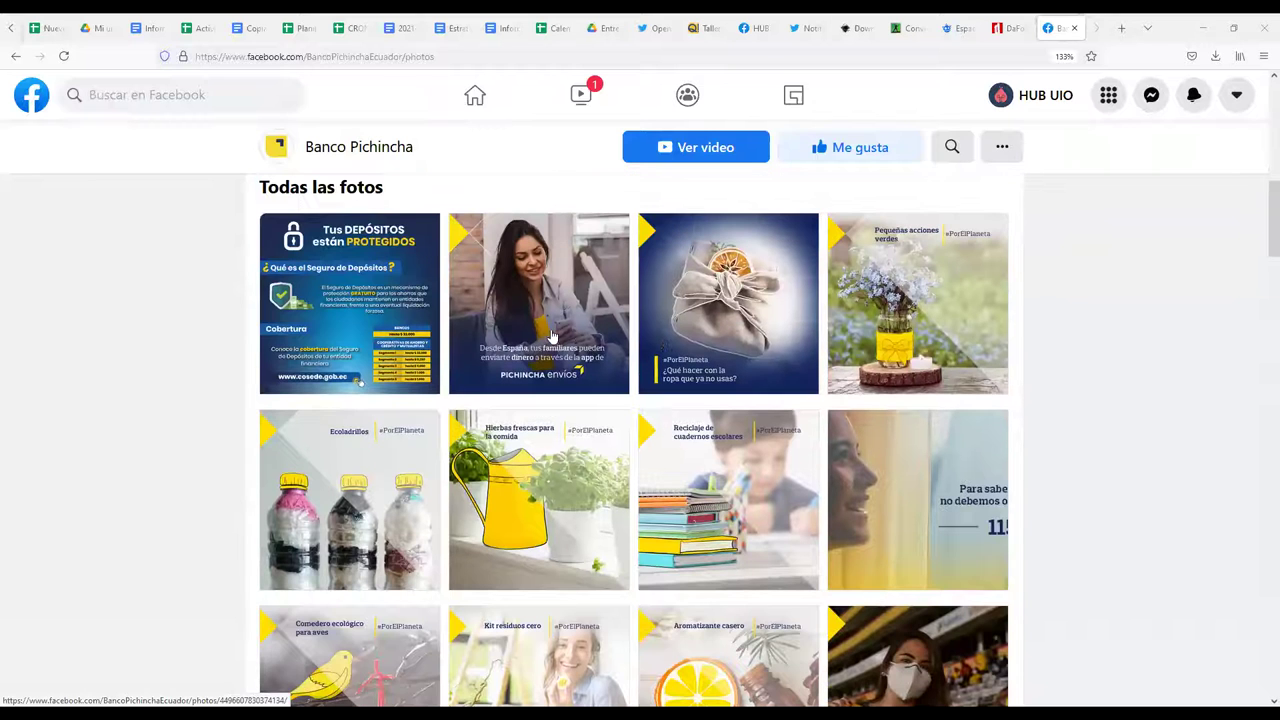
pyautogui.click(893, 312)
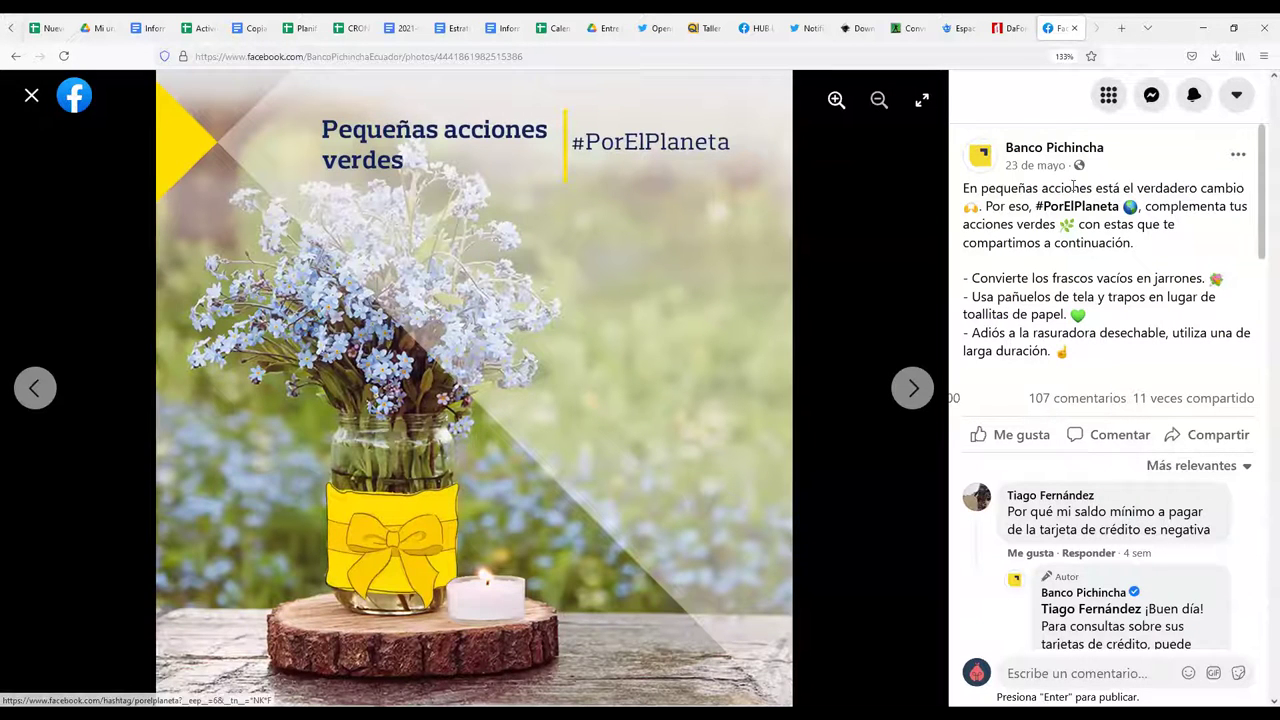
# Step through the photos to the 'Reciclaje de cuadernos escolares' post
pyautogui.click(913, 388)
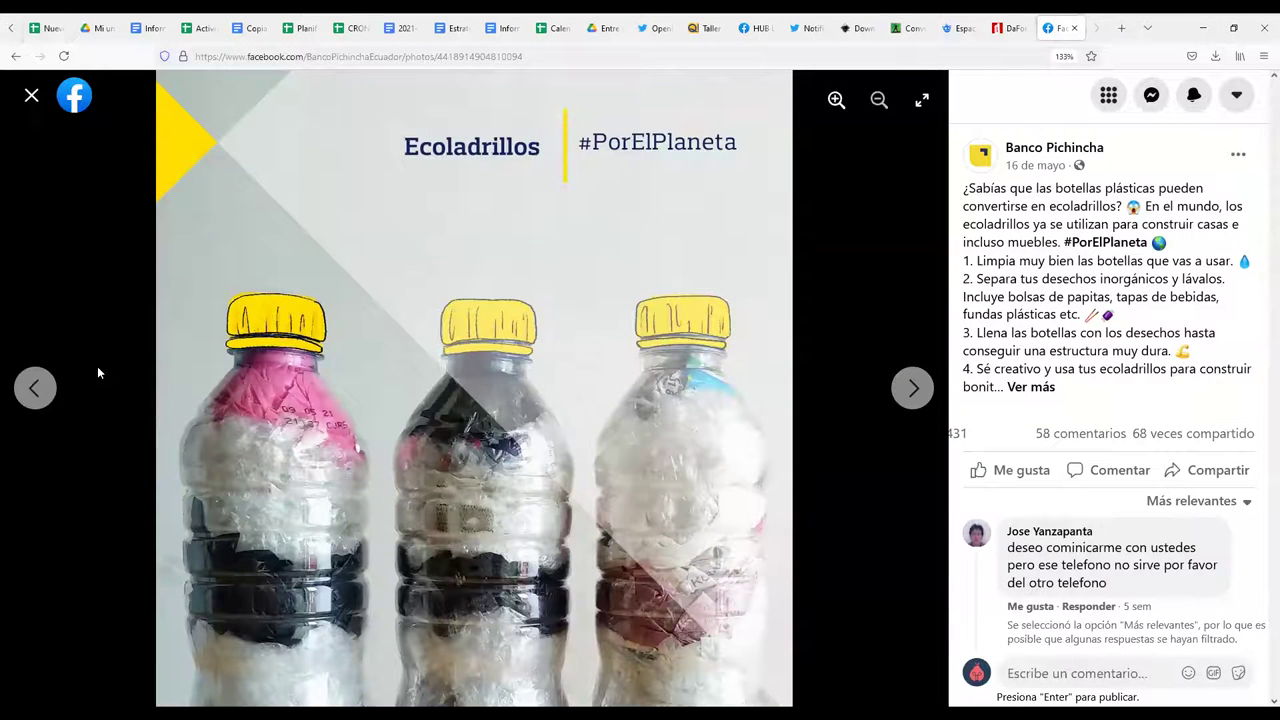
pyautogui.click(35, 388)
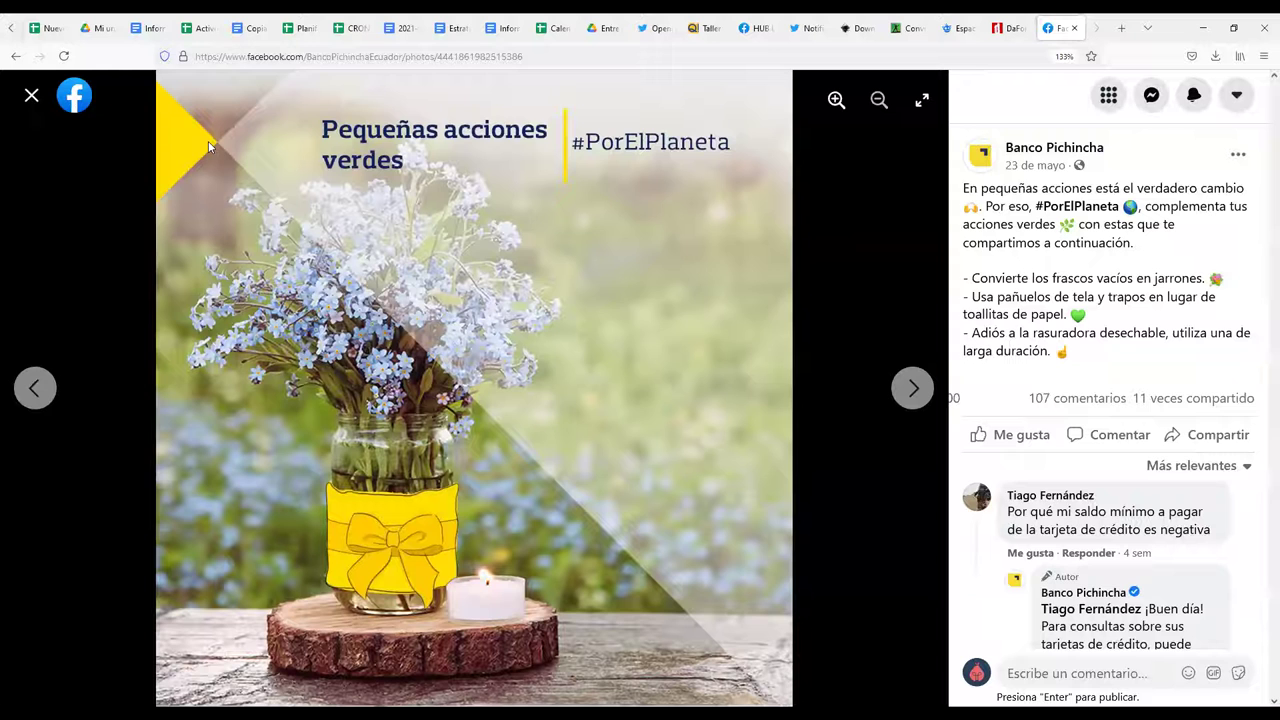
pyautogui.click(910, 387)
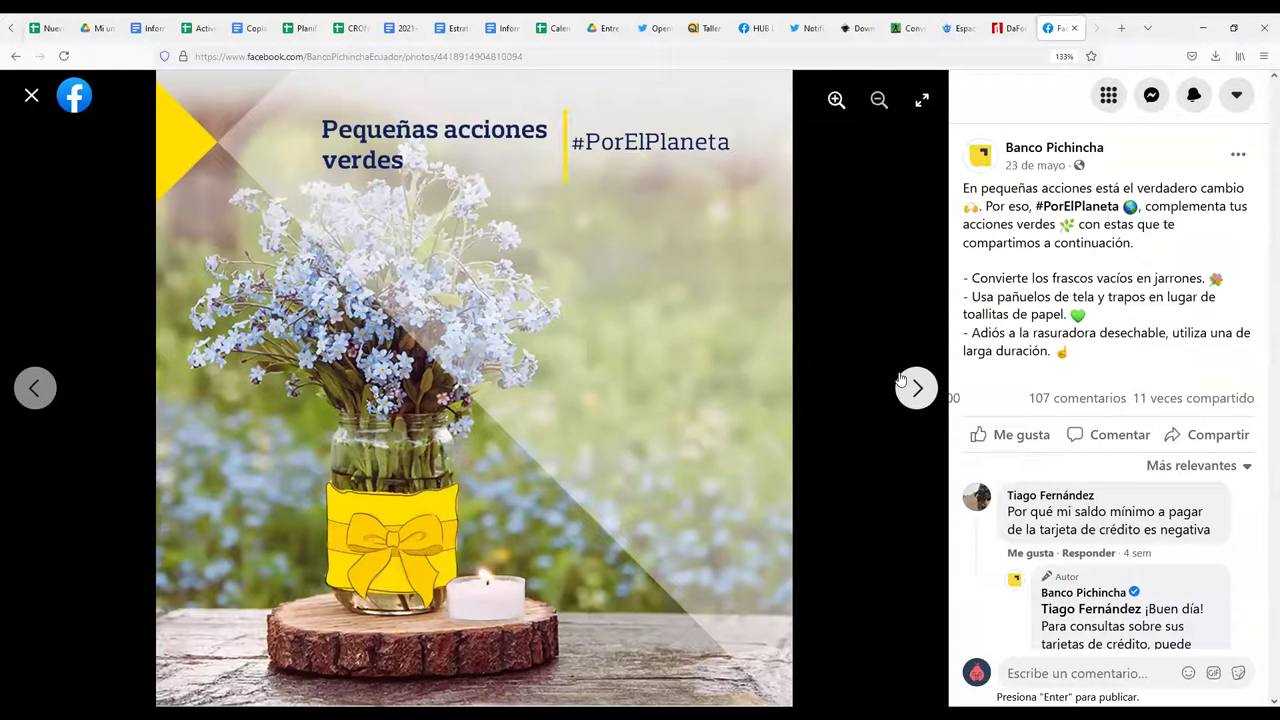
pyautogui.click(910, 387)
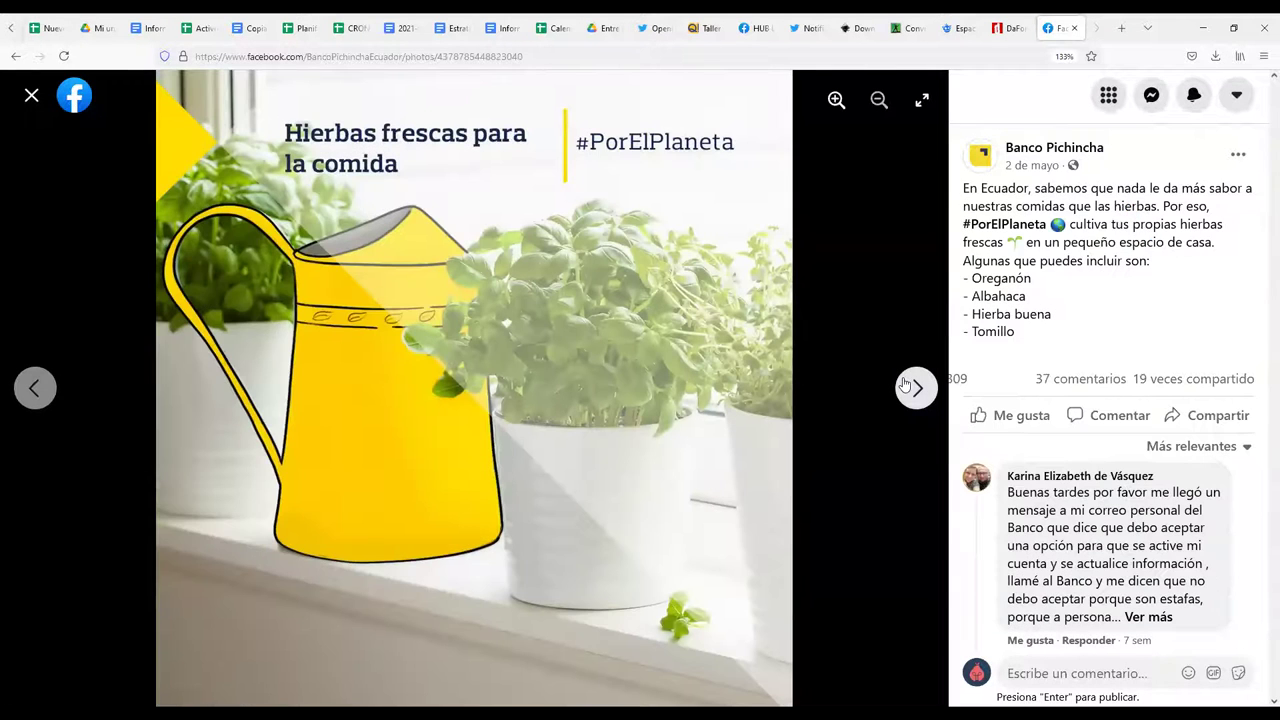
pyautogui.click(910, 387)
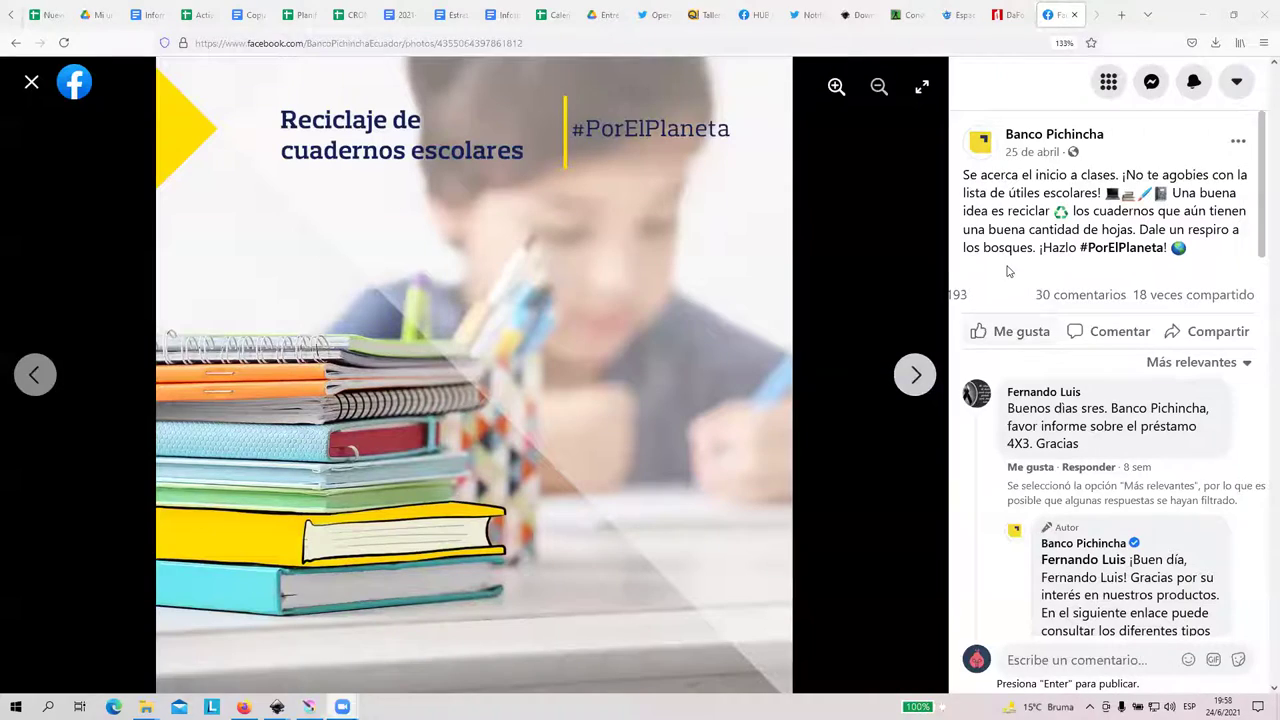
pyautogui.click(970, 22)
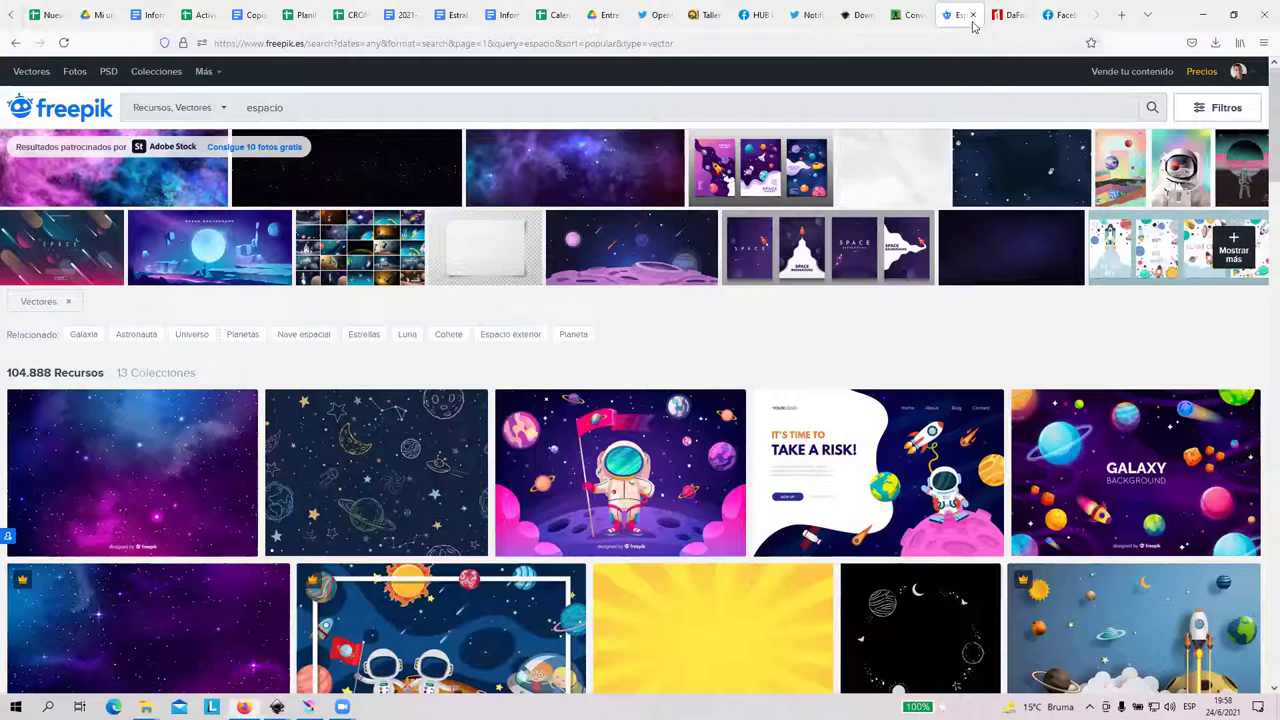
pyautogui.scroll(-4, 629, 531)
pyautogui.scroll(4, 629, 531)
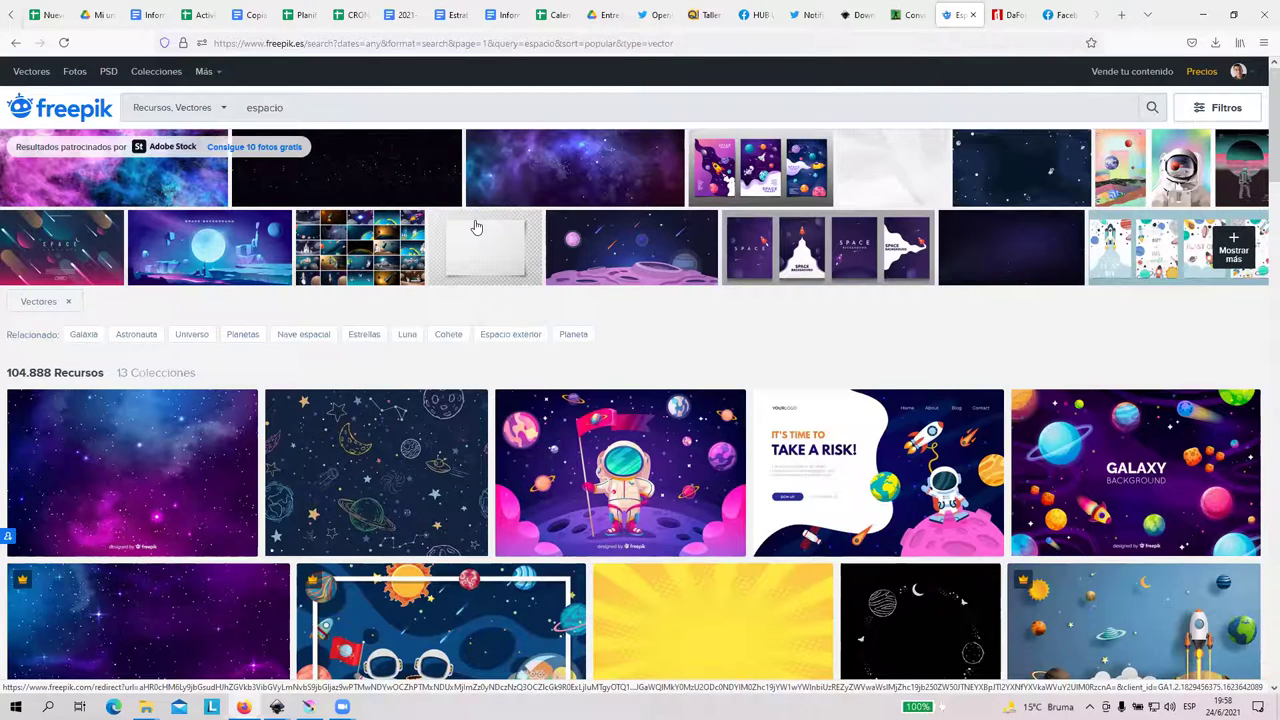
pyautogui.scroll(-3, 557, 545)
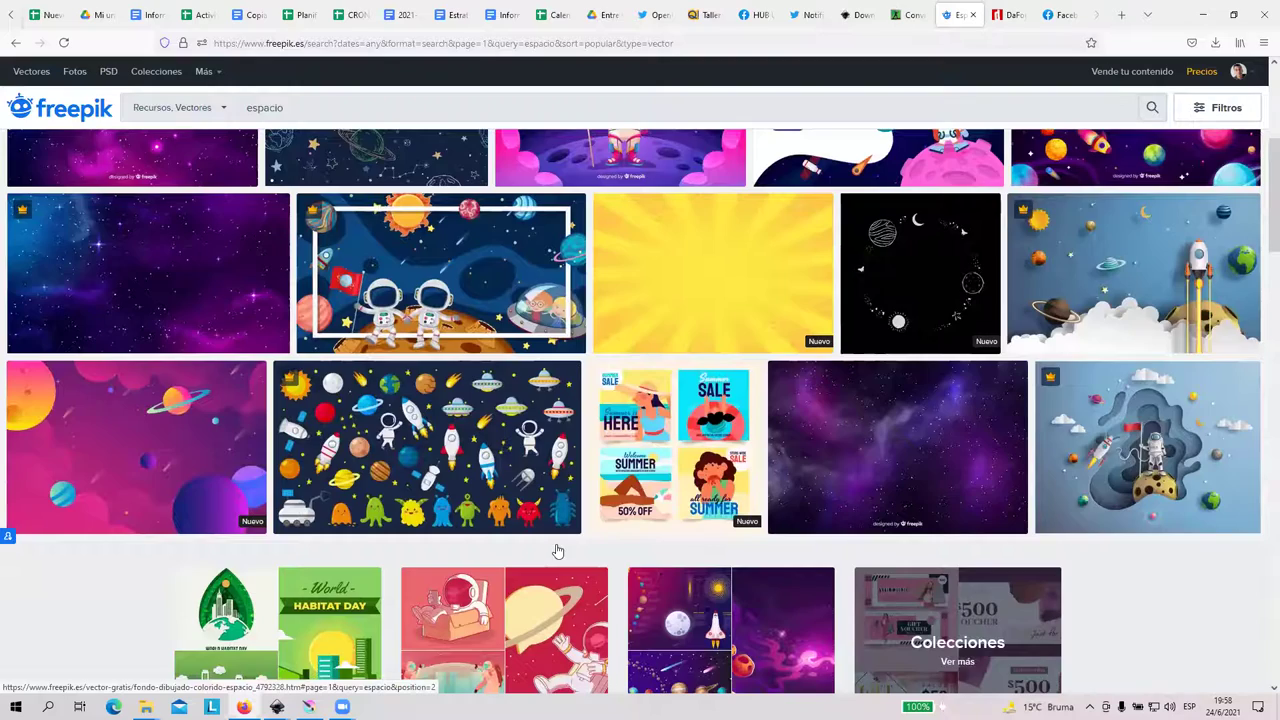
pyautogui.scroll(-3, 557, 548)
pyautogui.scroll(-3, 557, 548)
pyautogui.scroll(3, 557, 548)
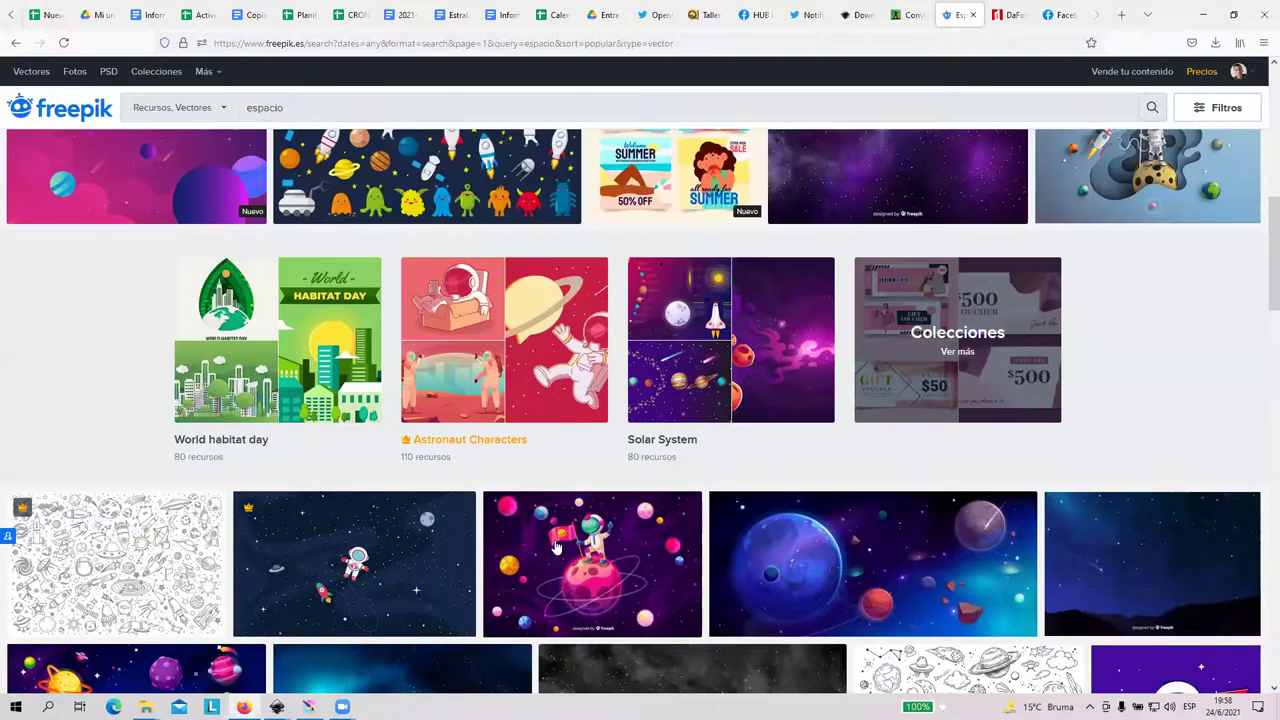
pyautogui.scroll(6, 557, 546)
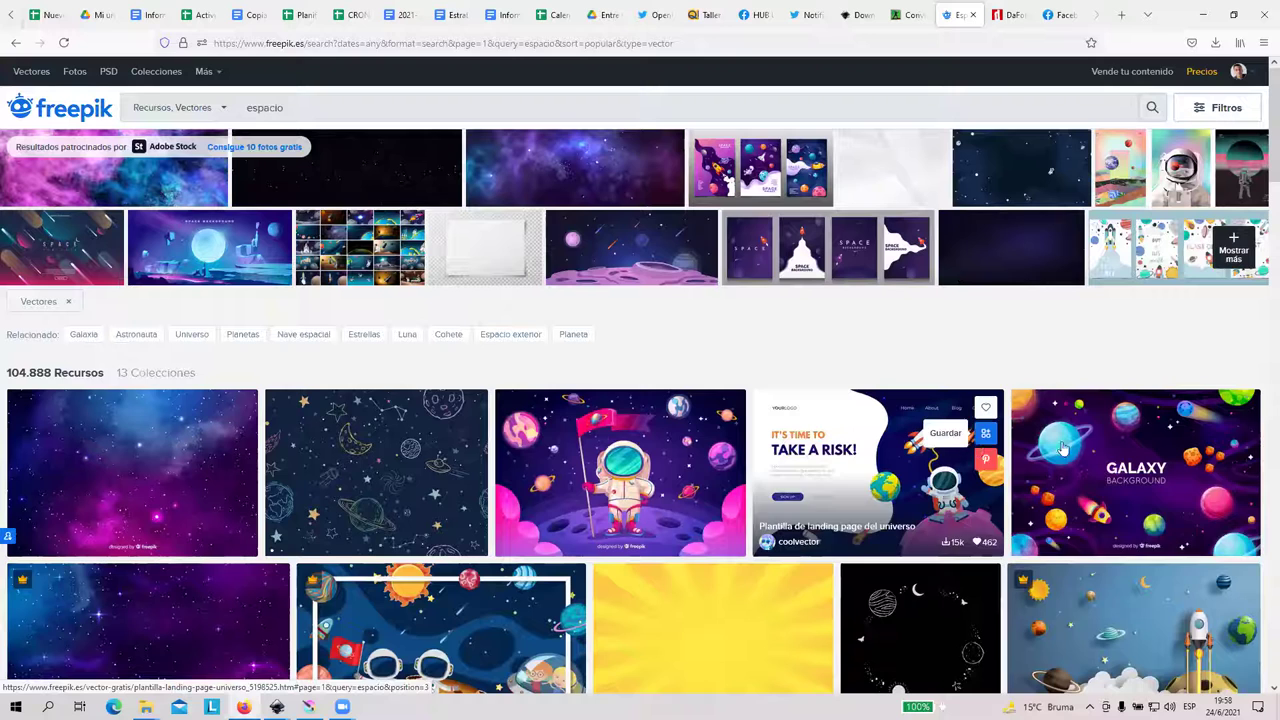
pyautogui.click(224, 107)
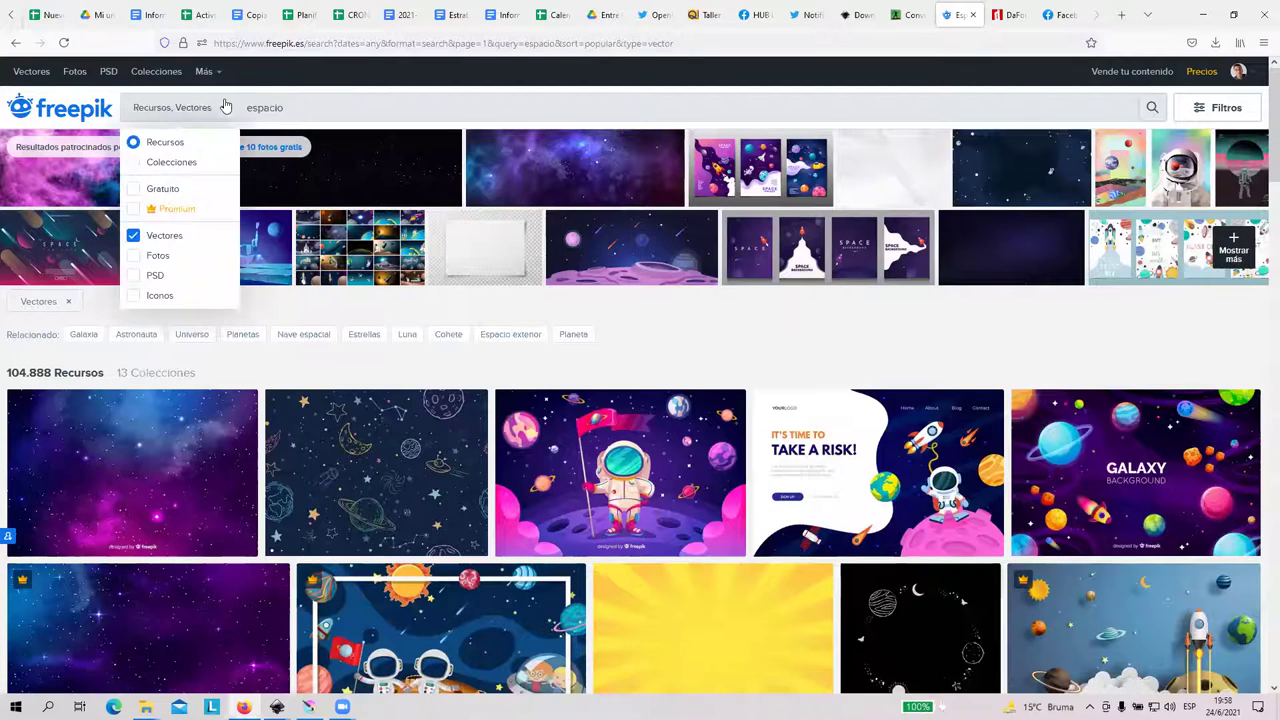
pyautogui.click(156, 259)
pyautogui.click(163, 233)
pyautogui.click(310, 110)
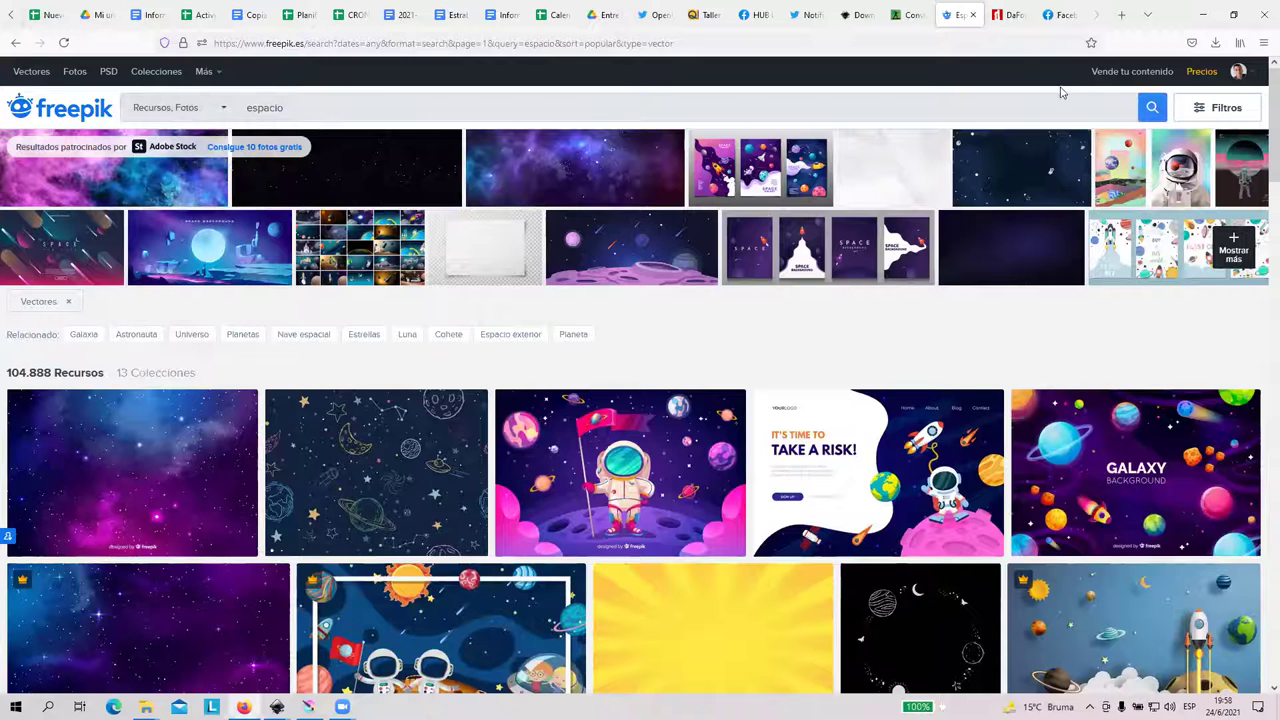
pyautogui.click(1152, 108)
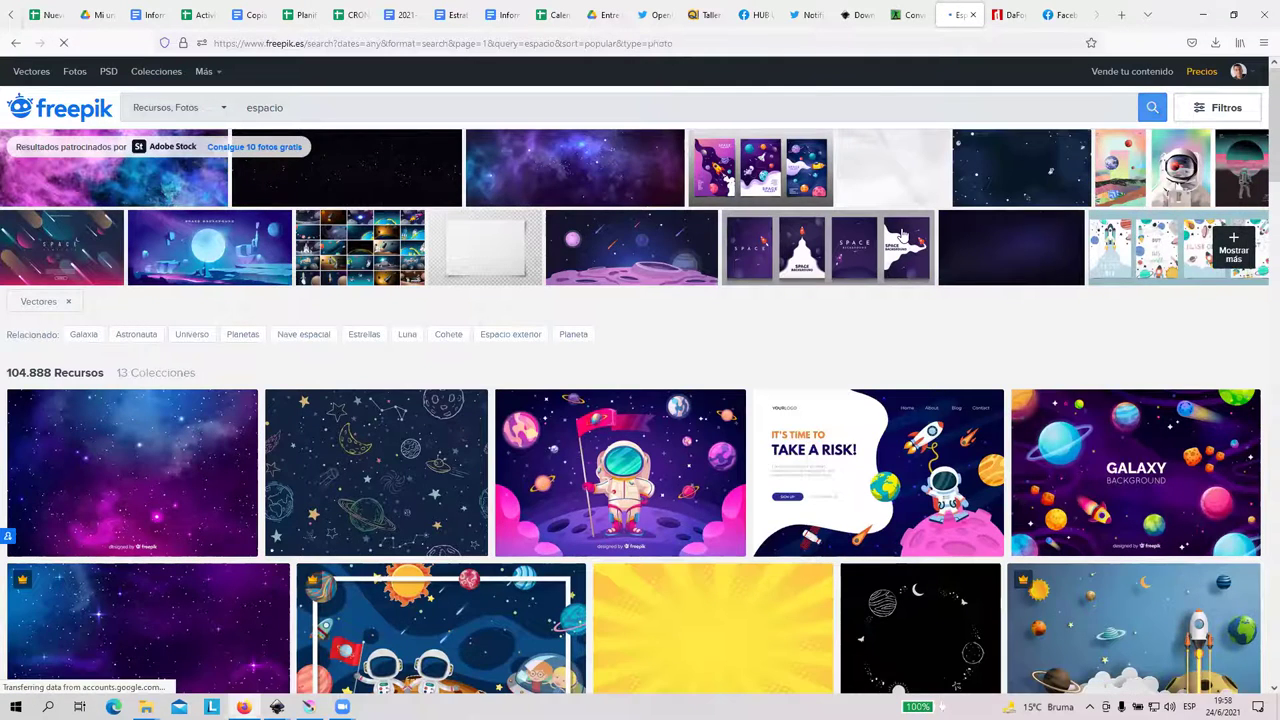
pyautogui.scroll(-2, 600, 425)
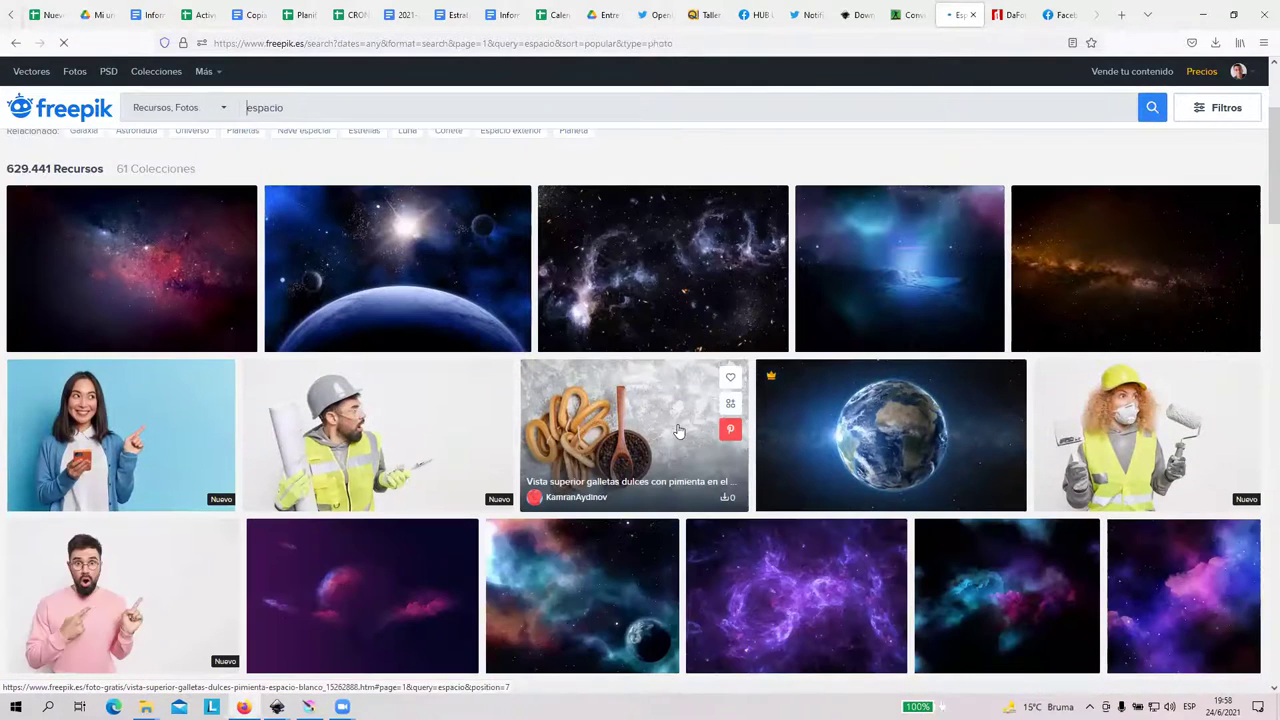
pyautogui.scroll(-3, 678, 430)
pyautogui.scroll(5, 643, 279)
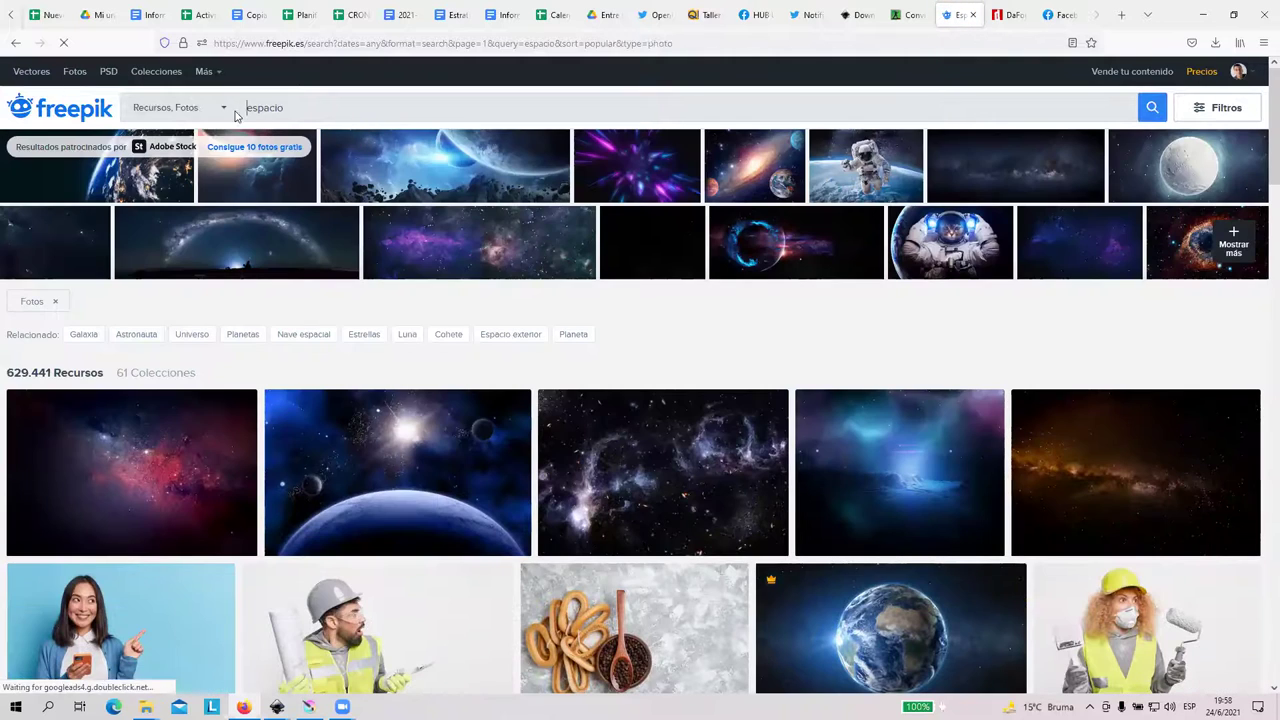
pyautogui.click(228, 112)
pyautogui.click(170, 243)
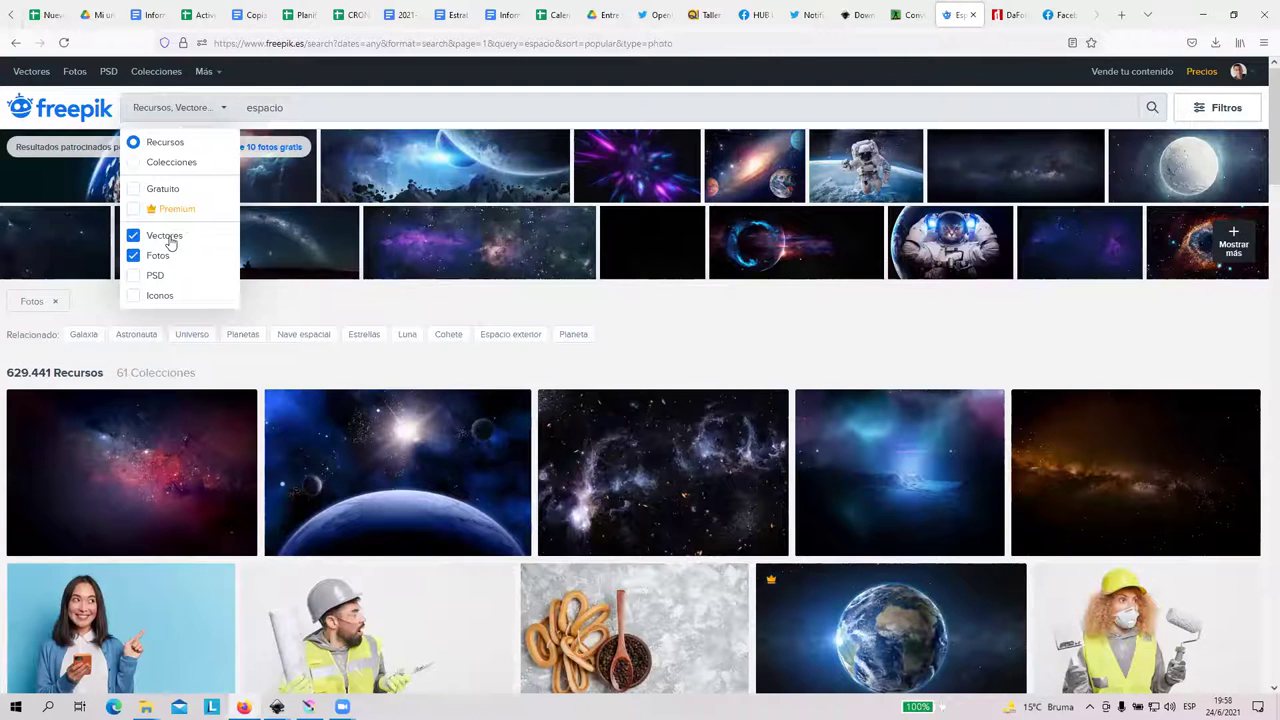
pyautogui.click(1154, 107)
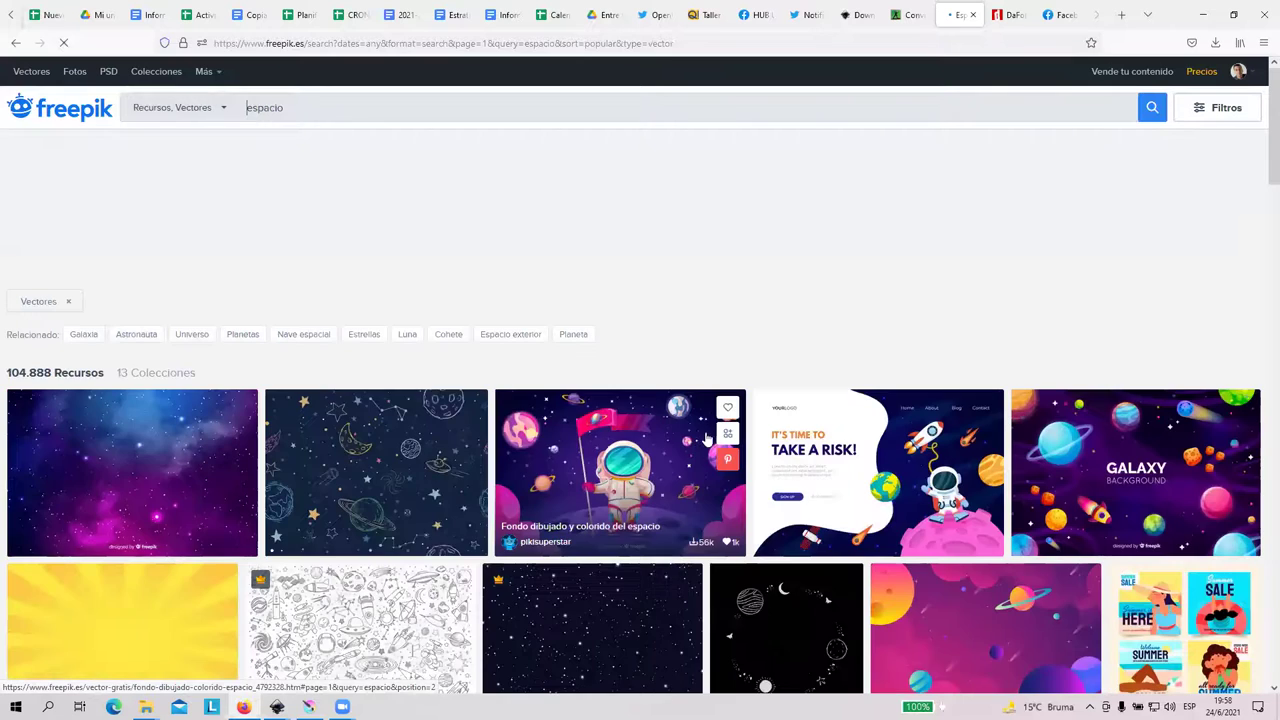
pyautogui.scroll(-2, 566, 427)
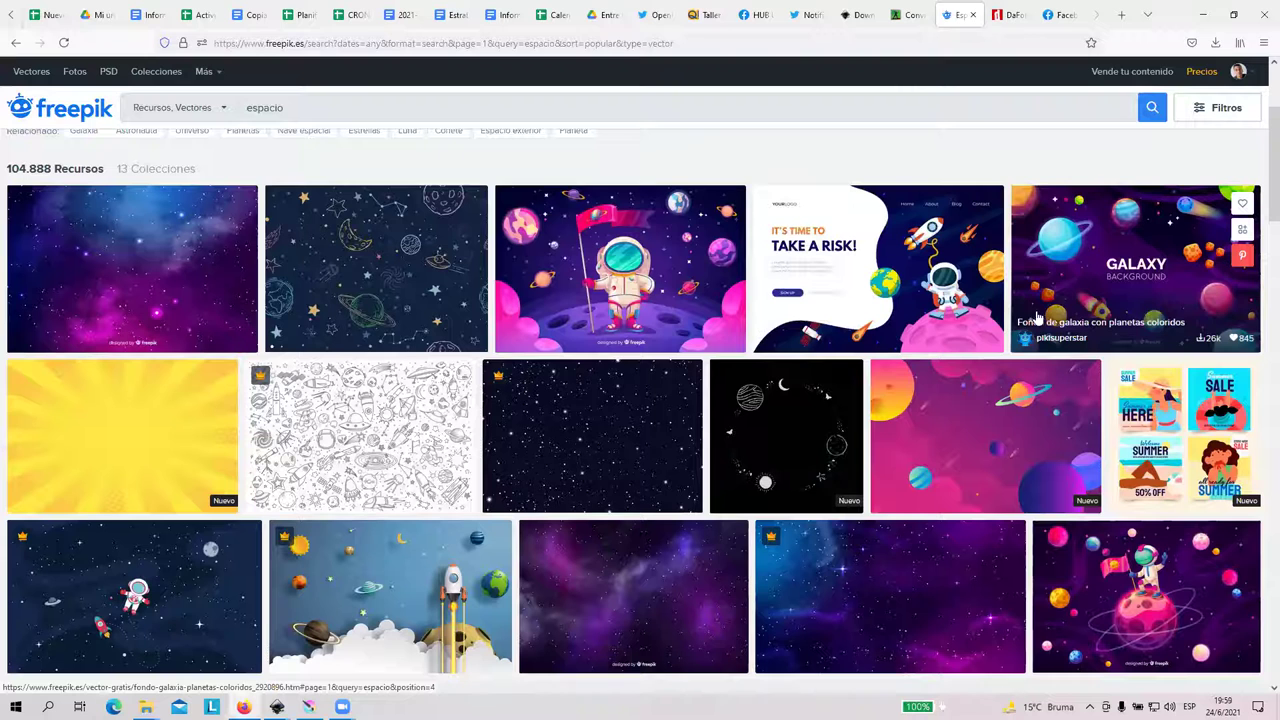
# Save the Galaxy background as a free zip, copy the author attribution, and close the overlay
pyautogui.rightClick(1070, 268)
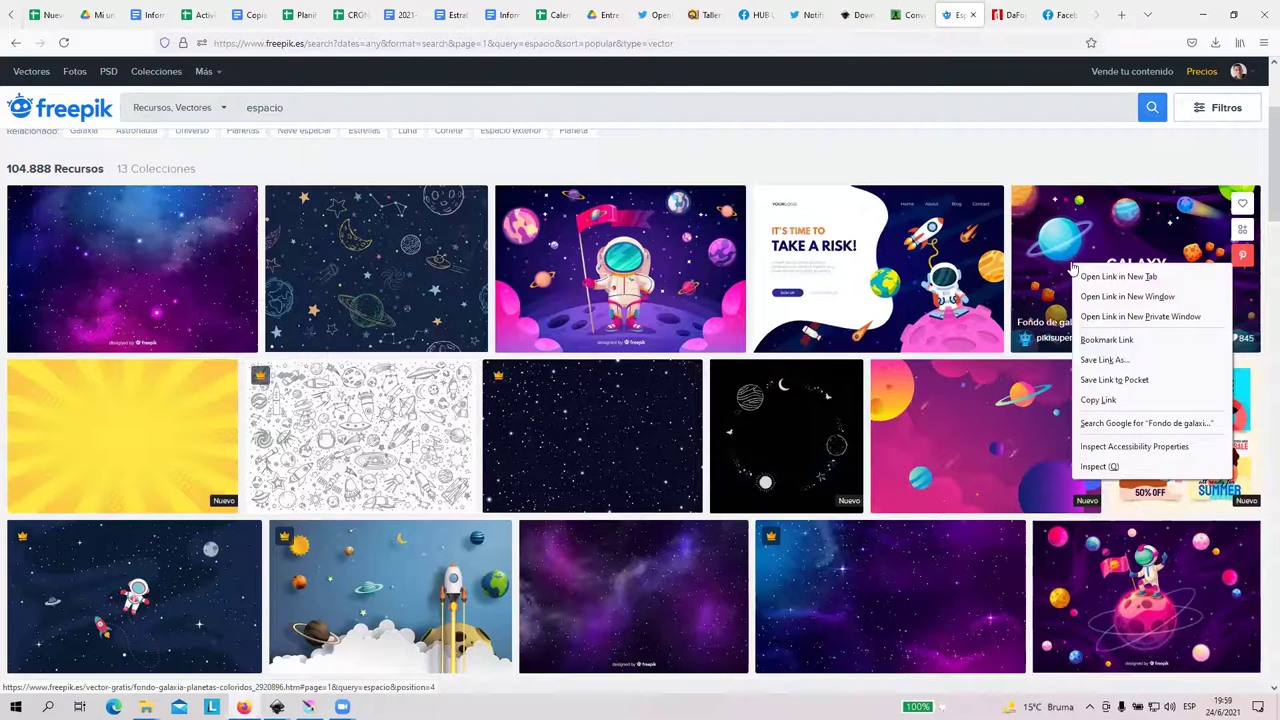
pyautogui.click(1075, 200)
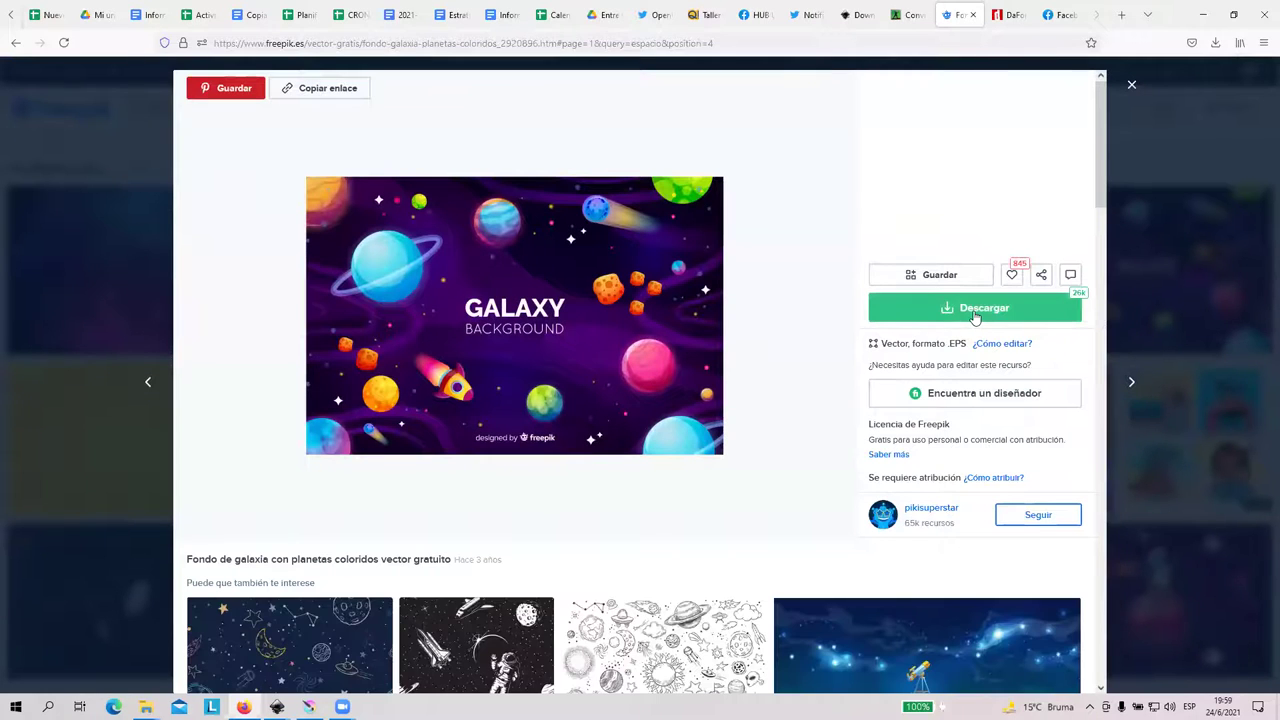
pyautogui.click(975, 310)
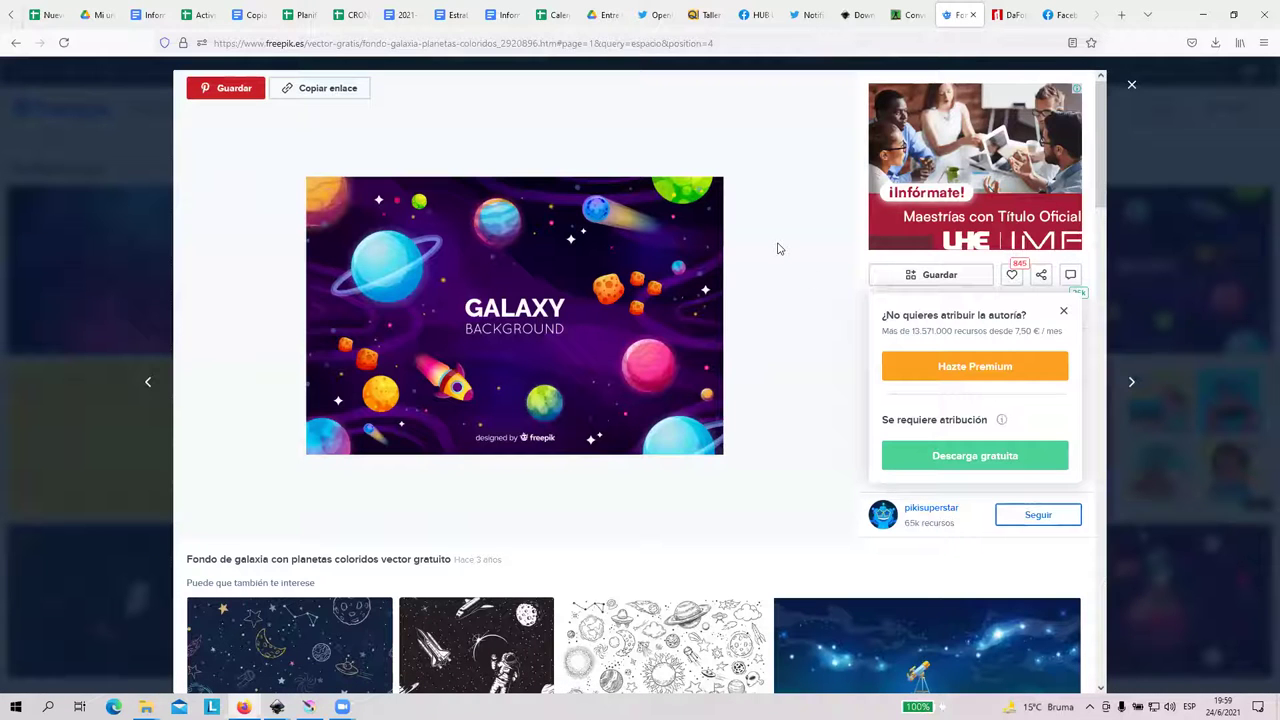
pyautogui.click(963, 458)
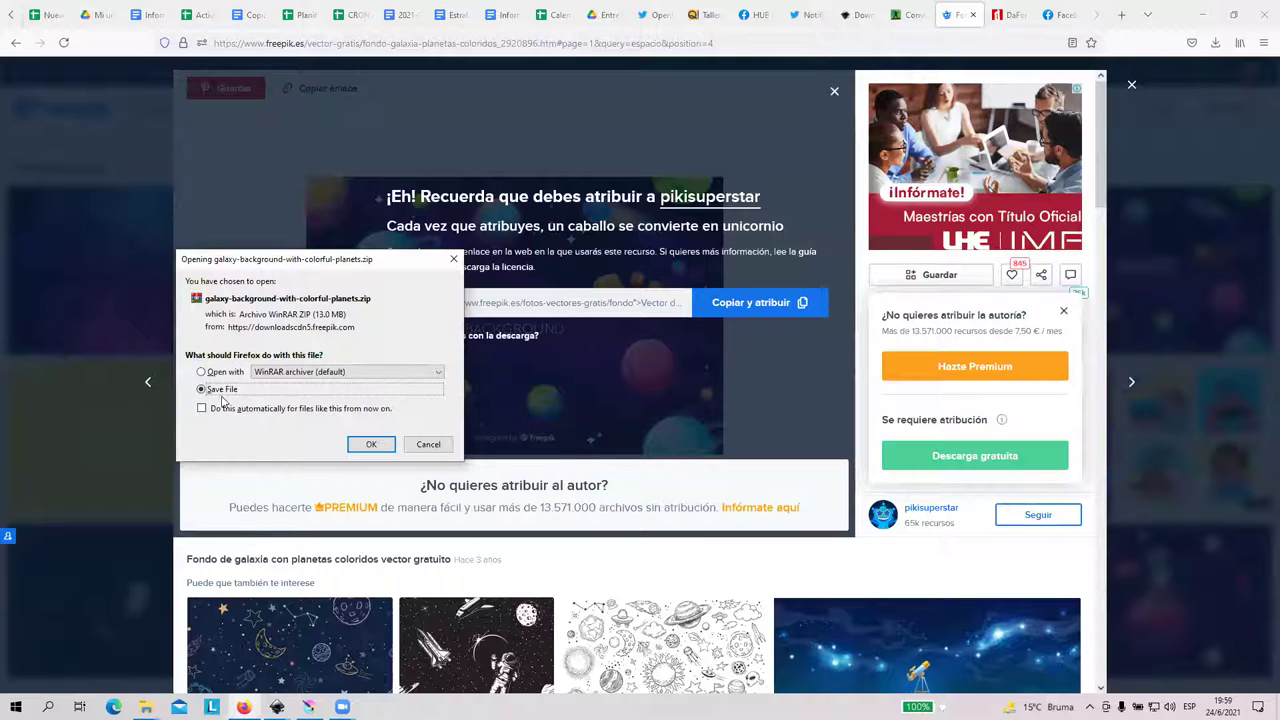
pyautogui.click(370, 444)
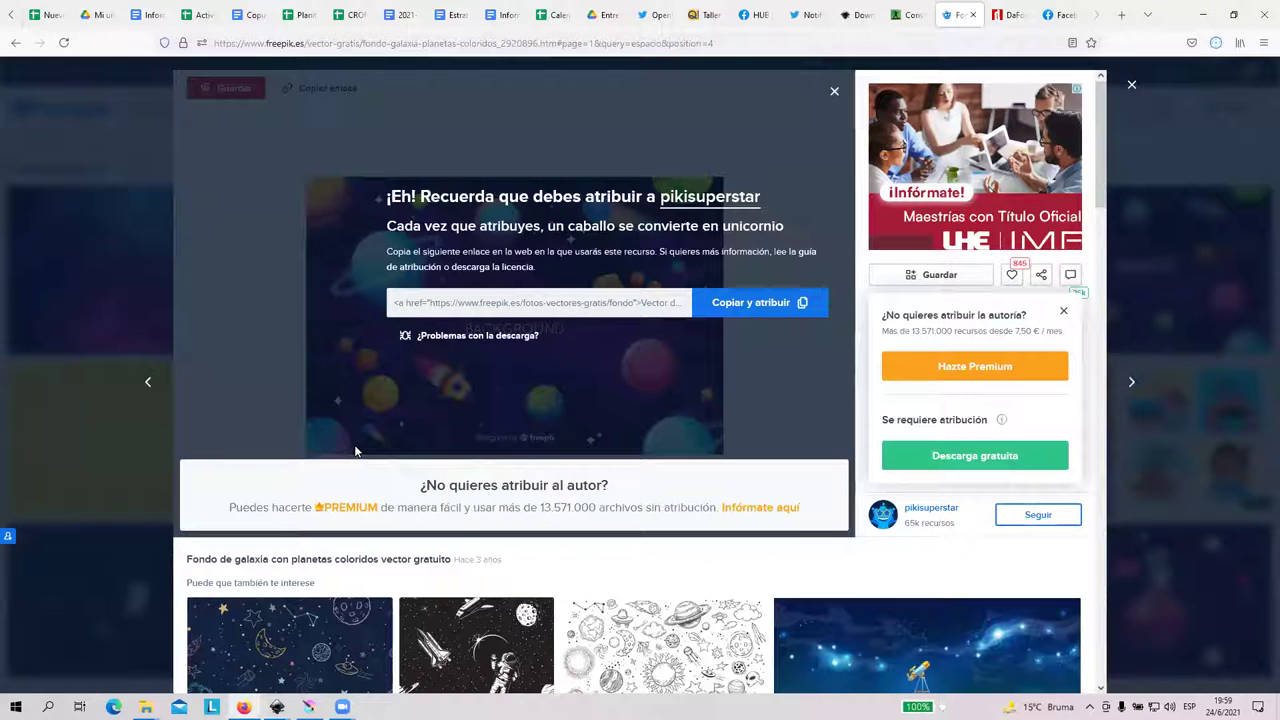
pyautogui.click(743, 305)
pyautogui.click(1132, 85)
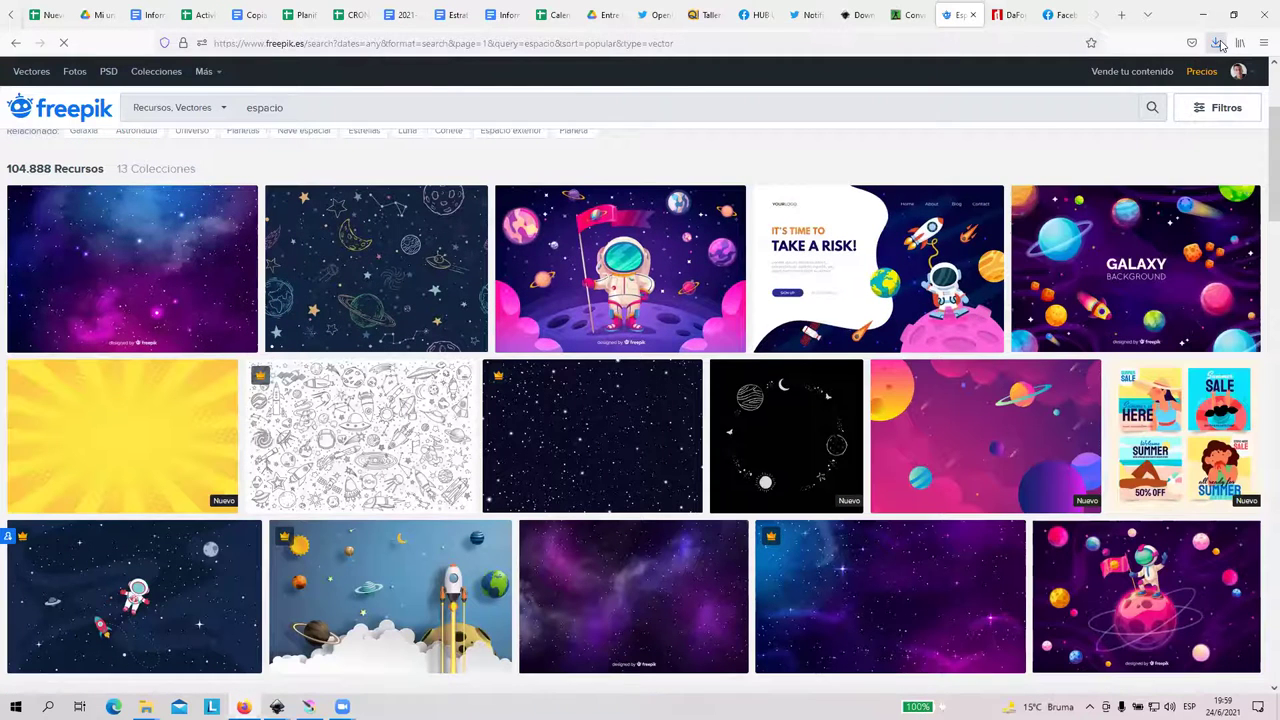
# Confirm the galaxy zip in Firefox's Downloads list, then browse the espacio results
pyautogui.click(1214, 42)
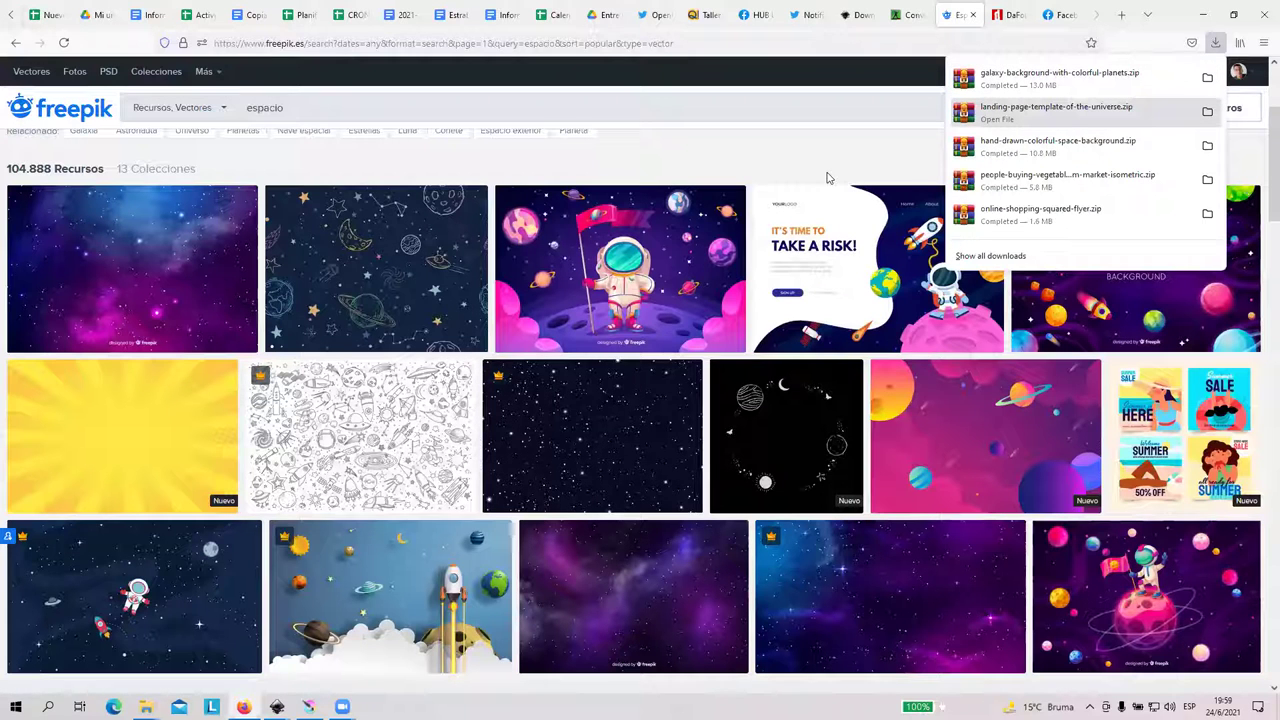
pyautogui.click(648, 90)
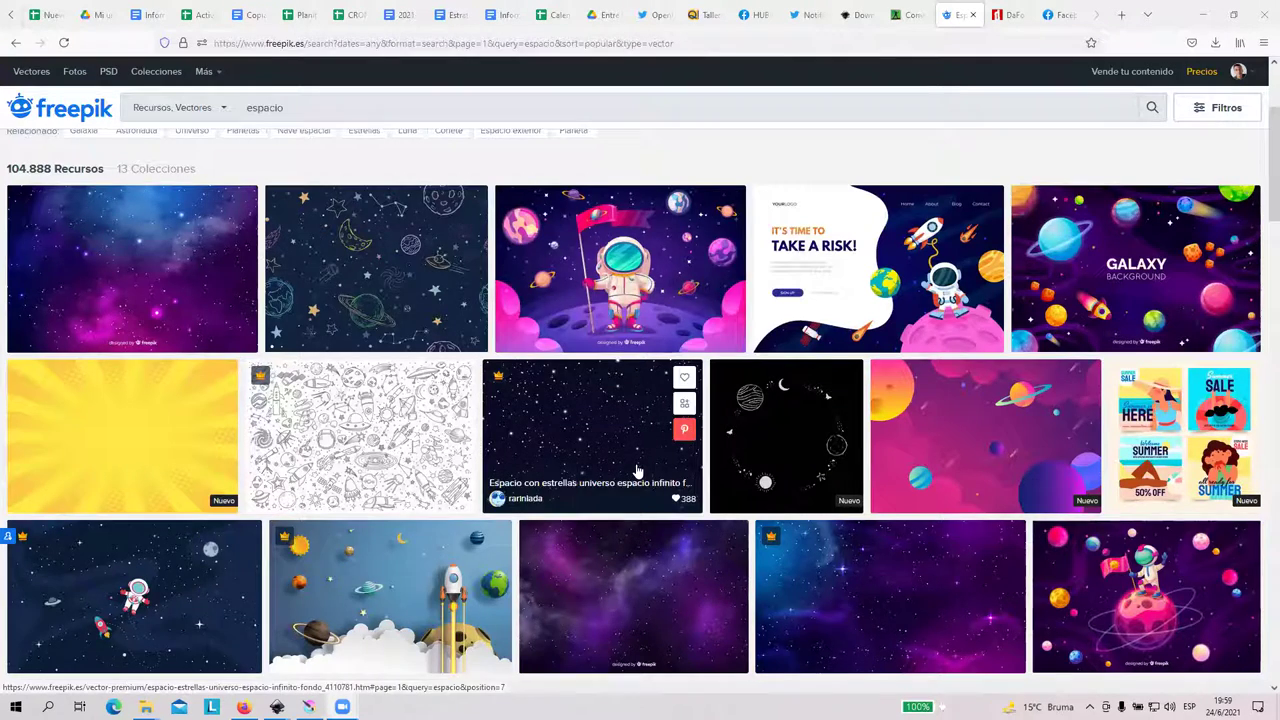
pyautogui.scroll(-3, 640, 470)
pyautogui.scroll(5, 636, 470)
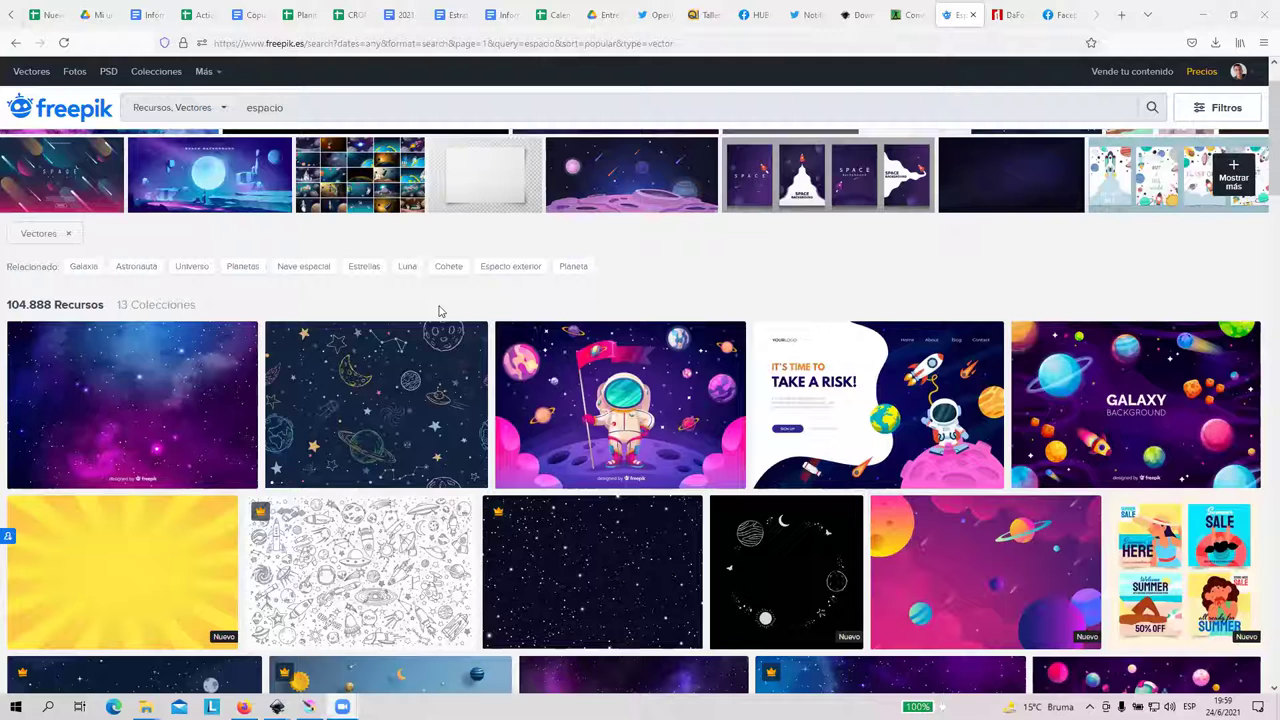
pyautogui.scroll(-2, 520, 360)
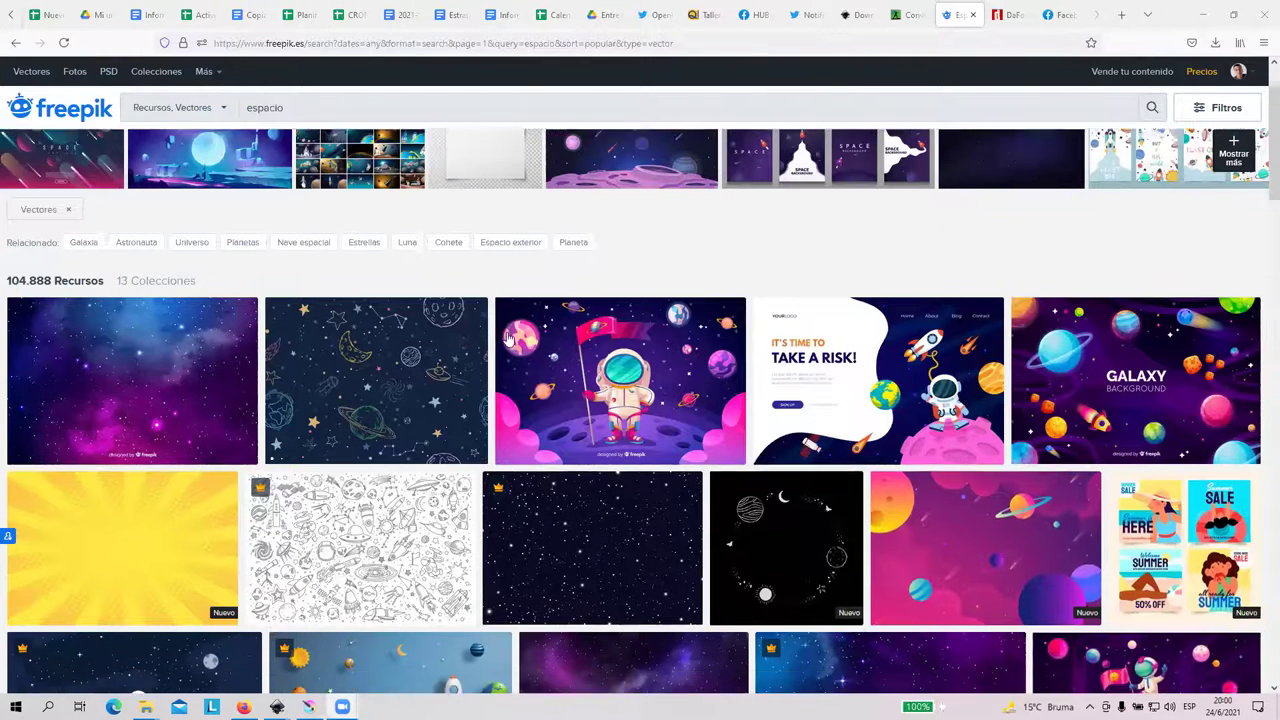
pyautogui.scroll(3, 605, 414)
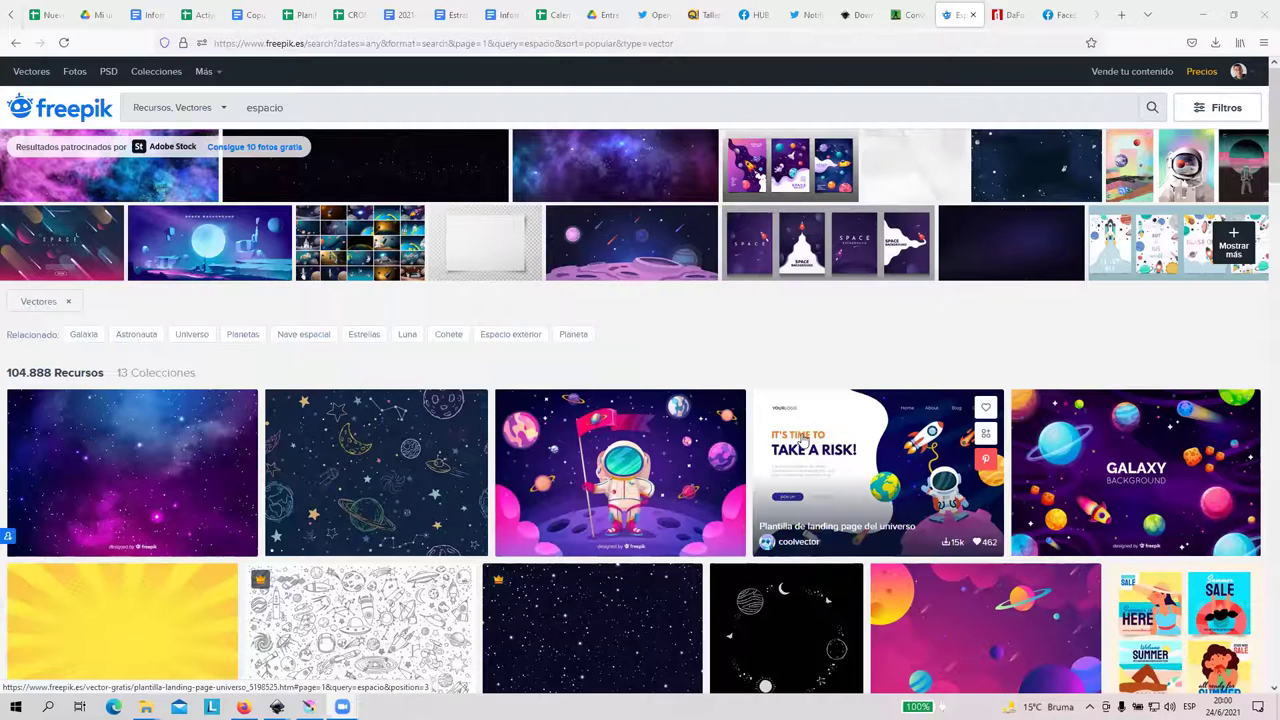
pyautogui.scroll(-3, 830, 435)
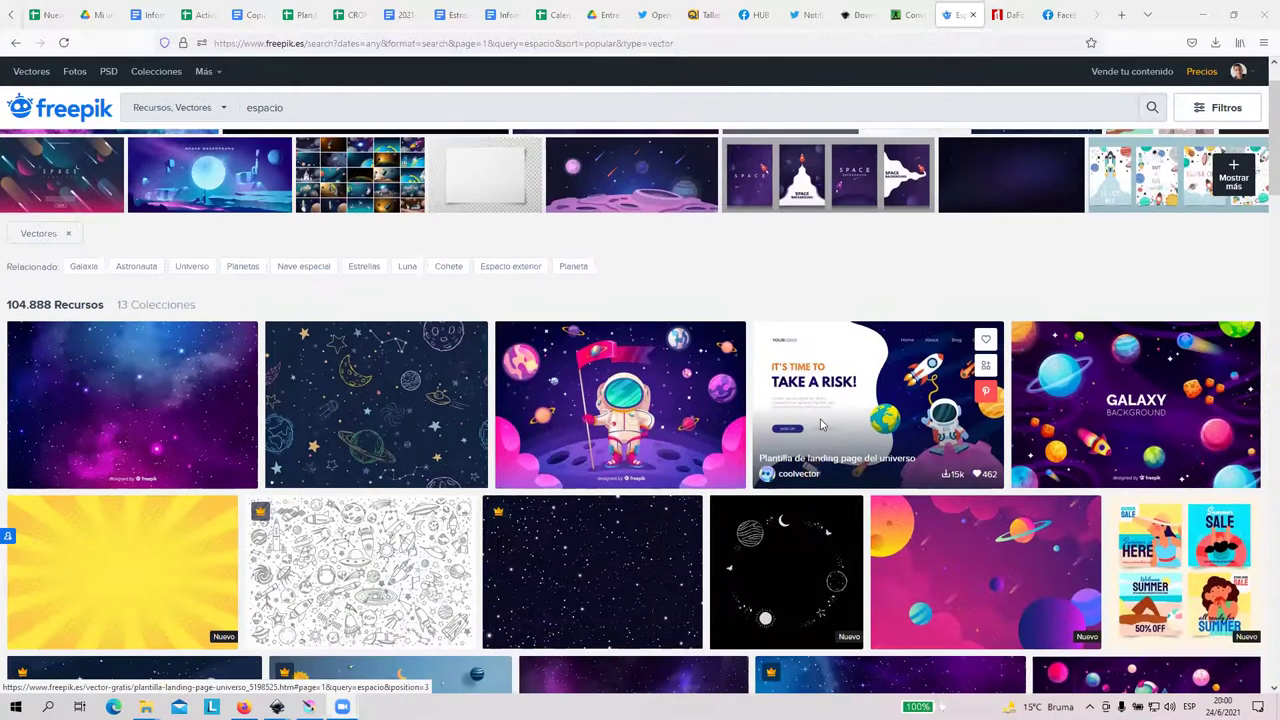
pyautogui.scroll(-2, 636, 483)
pyautogui.scroll(3, 634, 485)
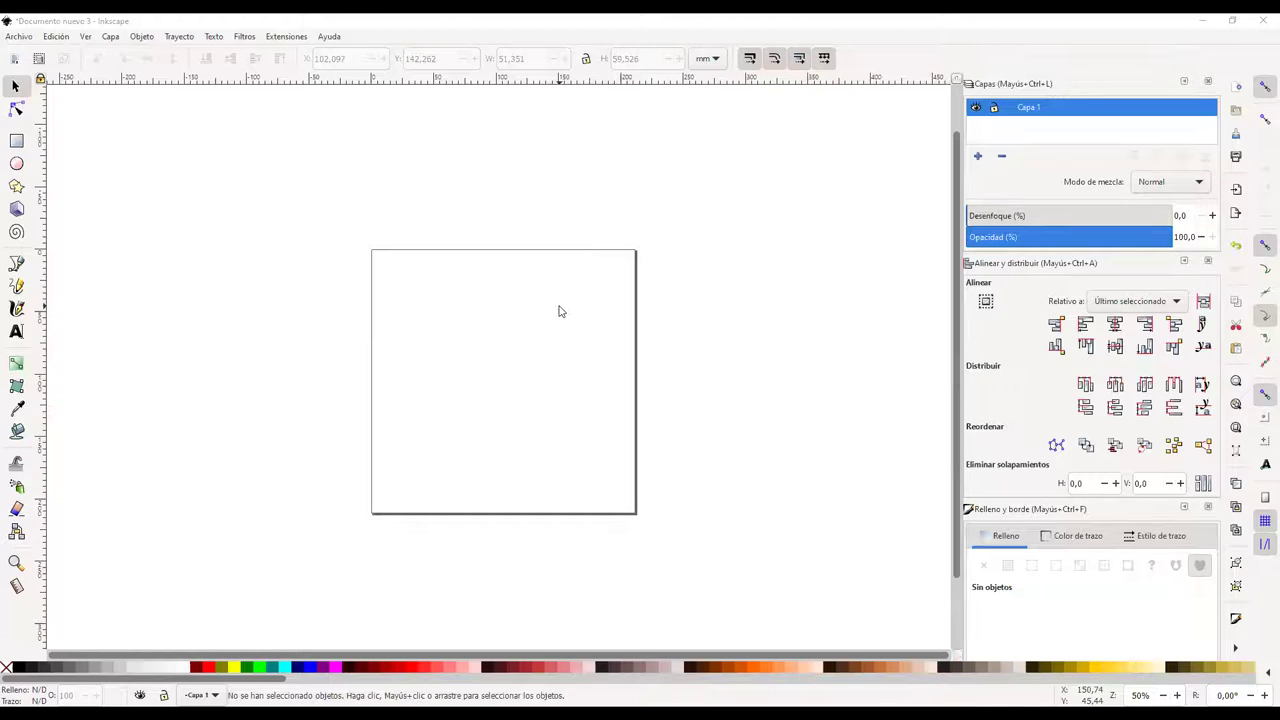
# Close the Align and Distribute and Fill and Stroke docks, then reopen Layers with Shift+Ctrl+L
pyautogui.click(1206, 264)
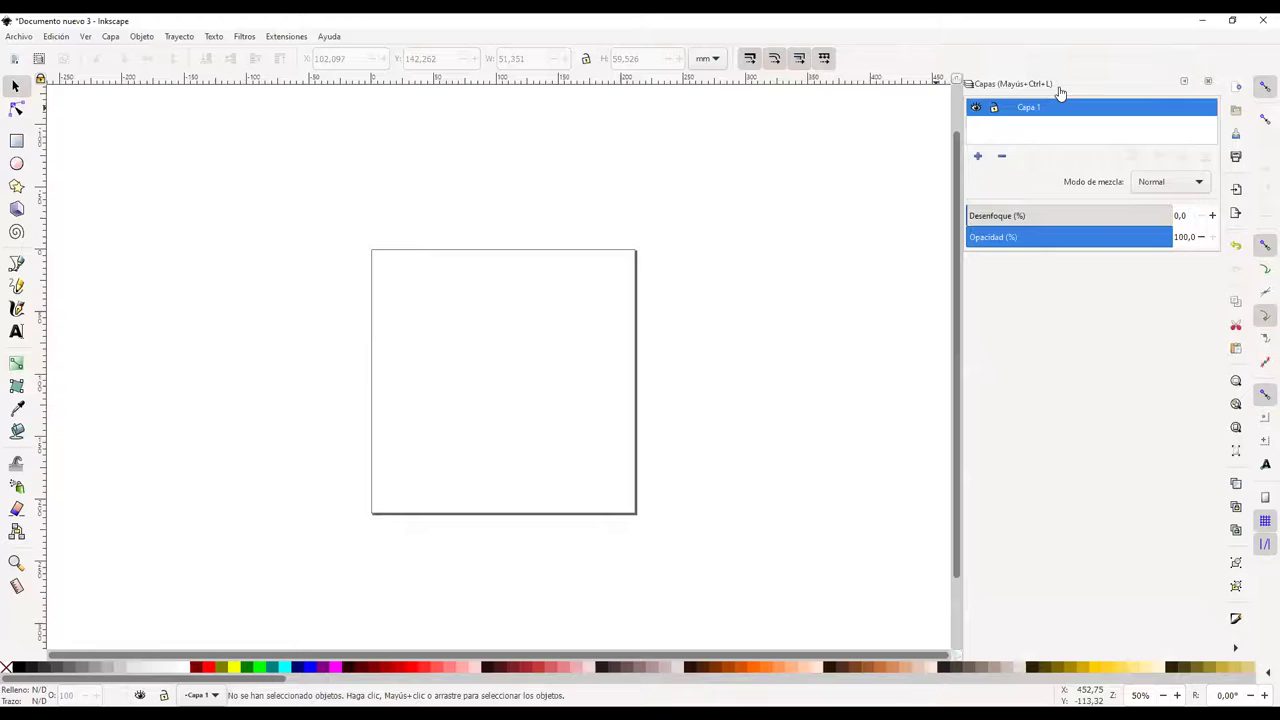
pyautogui.click(1208, 81)
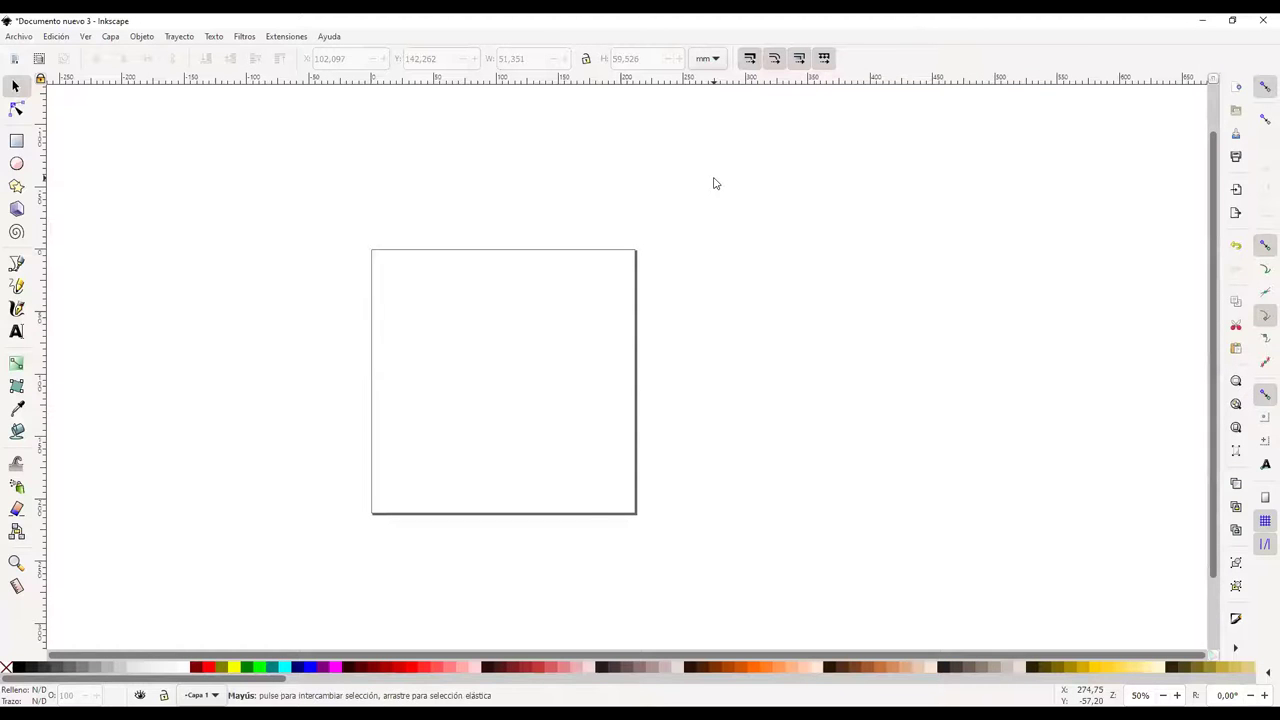
pyautogui.hotkey('ctrl', 'shift', 'l')
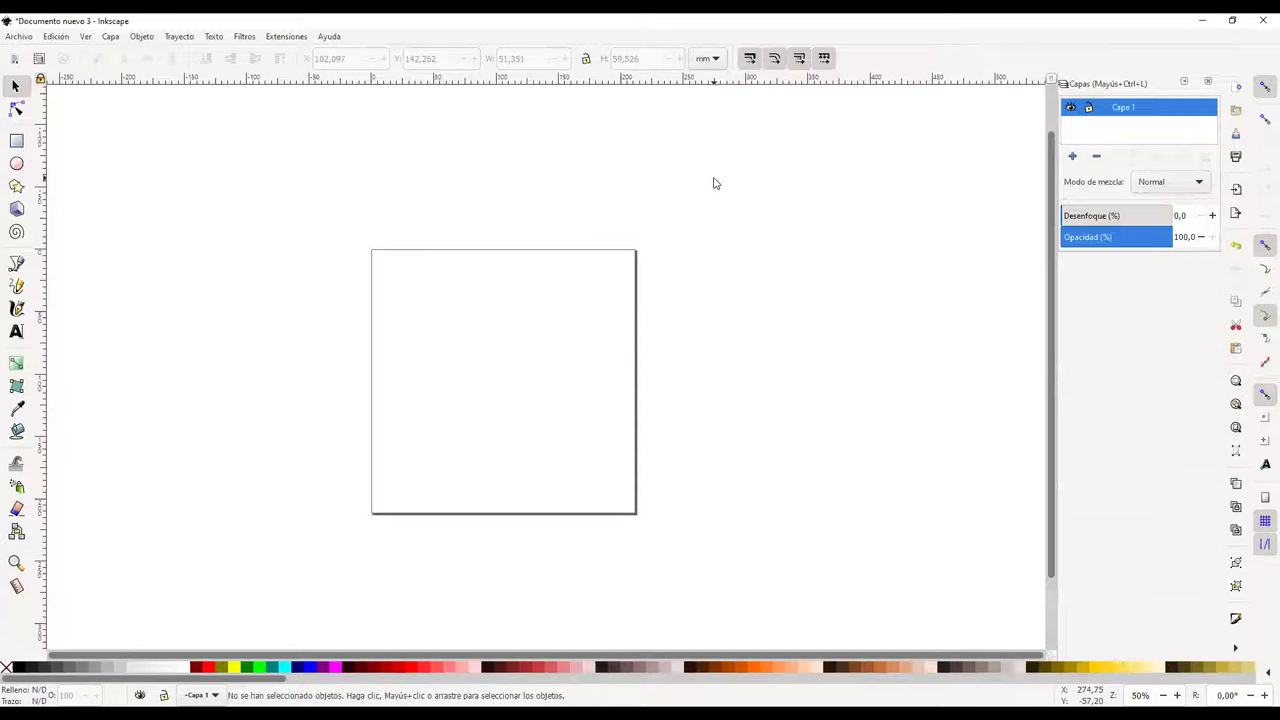
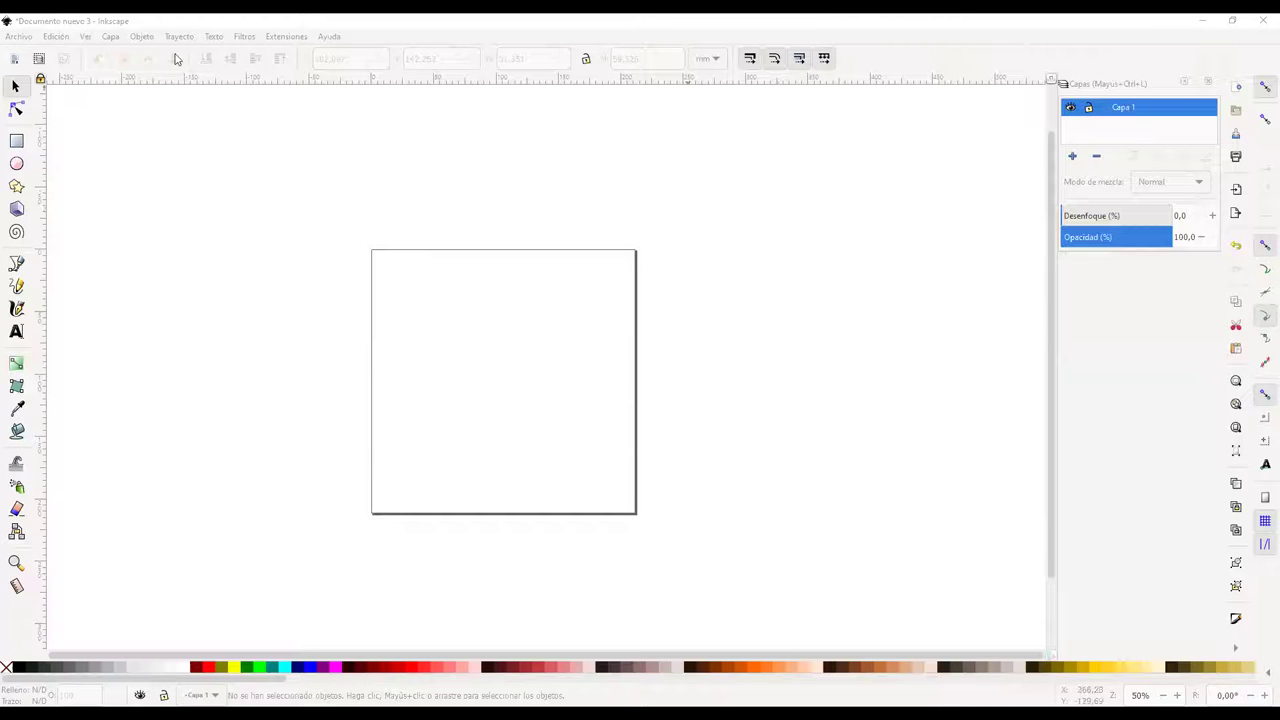
# Draw a red rectangle that extends past every edge of the page
pyautogui.click(16, 141)
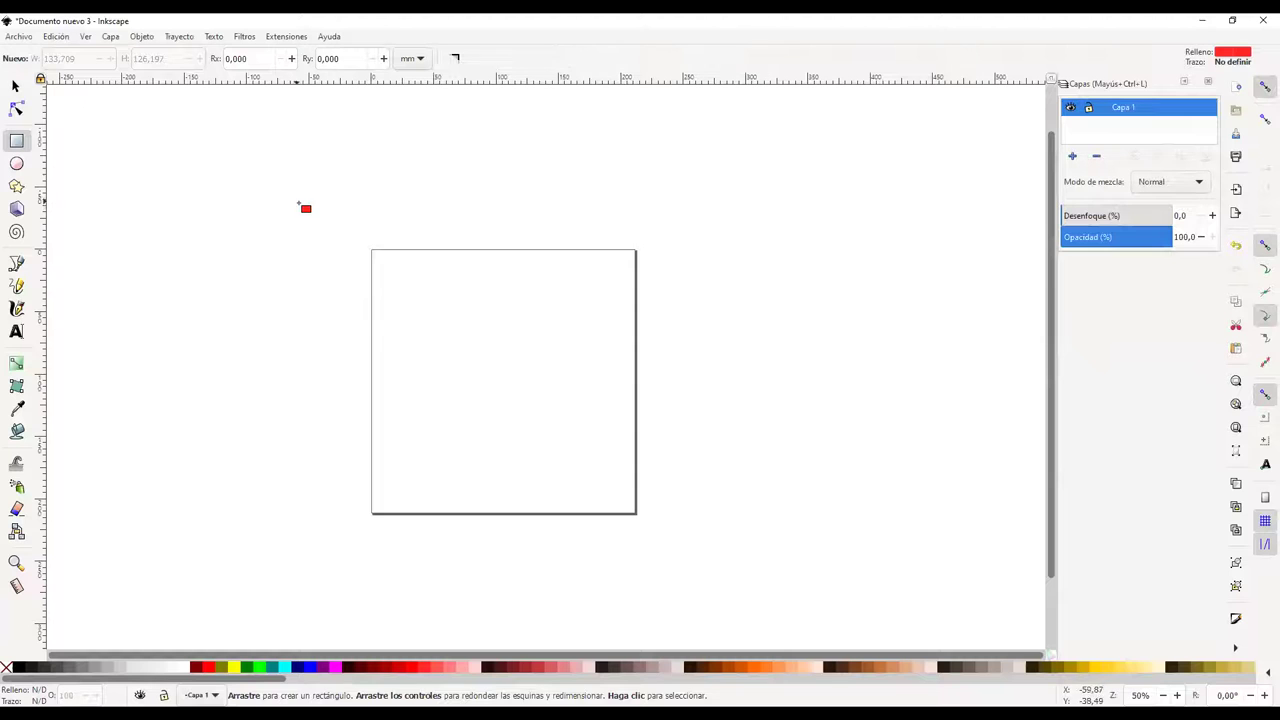
pyautogui.moveTo(304, 207); pyautogui.dragTo(356, 246)
pyautogui.moveTo(476, 347); pyautogui.dragTo(688, 535)
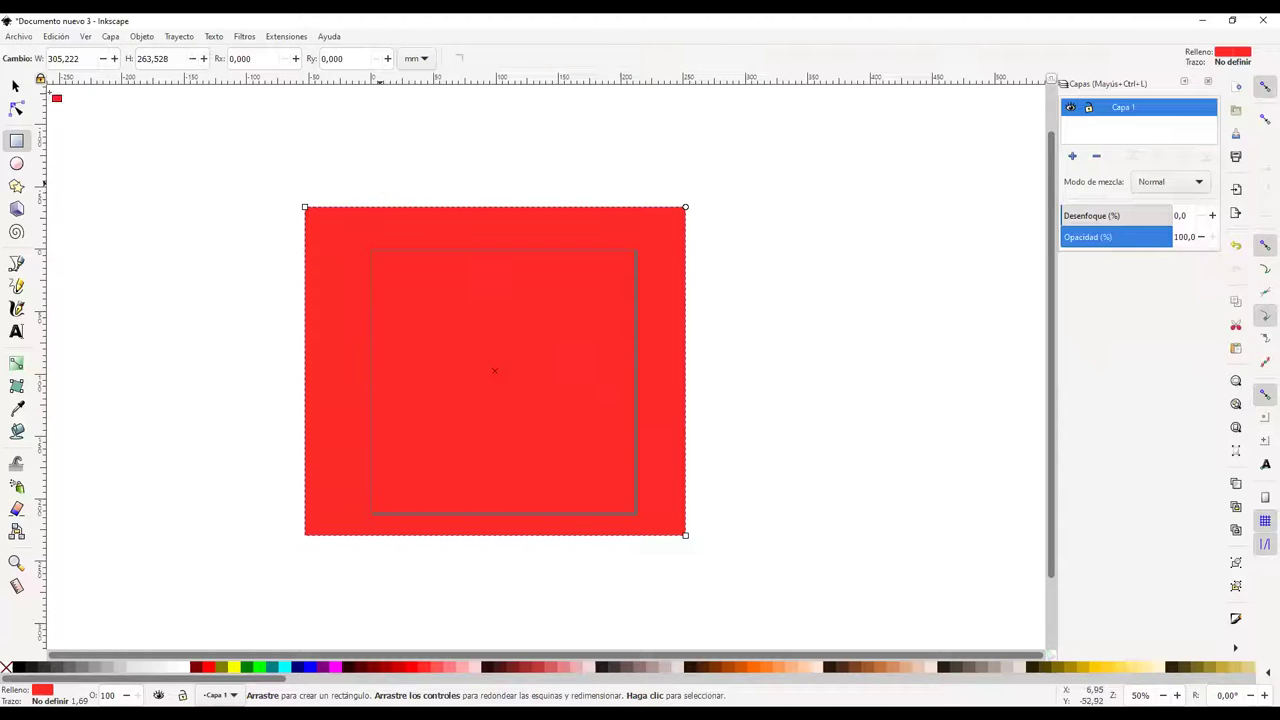
pyautogui.click(16, 87)
# Zoom the view around the page and open the Archivo menu
pyautogui.keyDown('ctrl'); pyautogui.scroll(4, 641, 320); pyautogui.keyUp('ctrl')
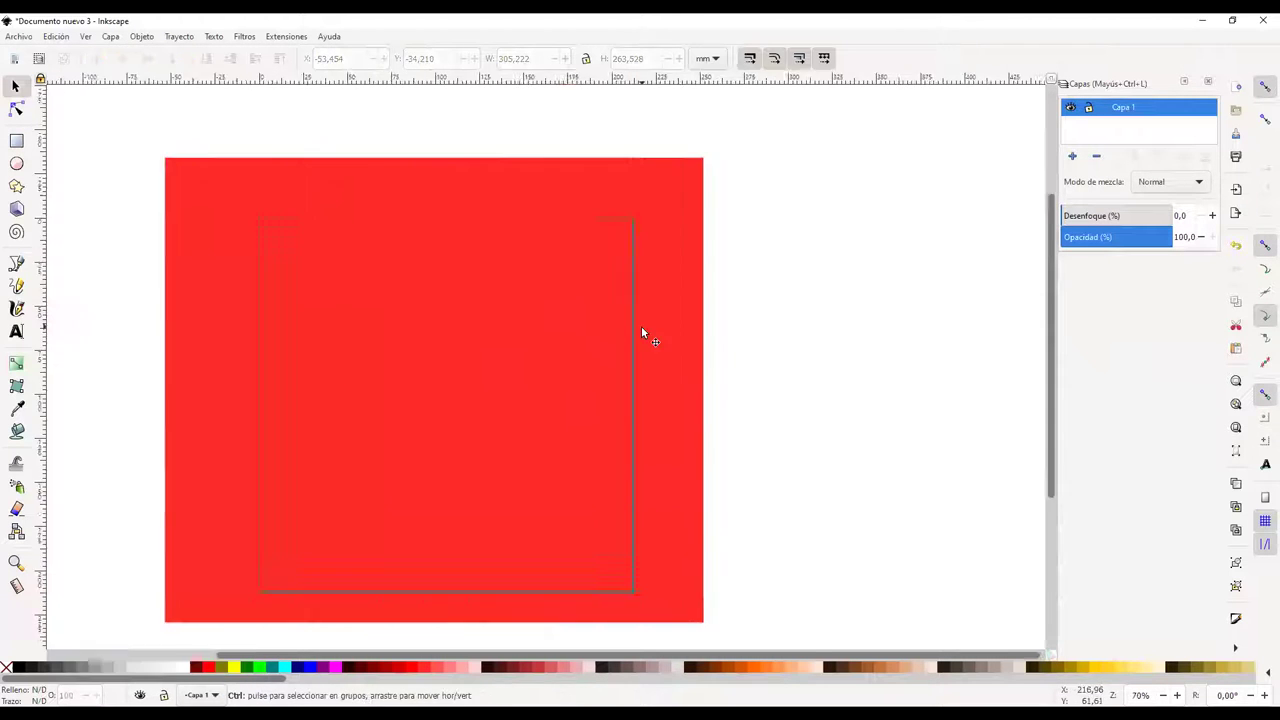
pyautogui.keyDown('ctrl'); pyautogui.scroll(2, 613, 300); pyautogui.keyUp('ctrl')
pyautogui.scroll(-20, 625, 290)
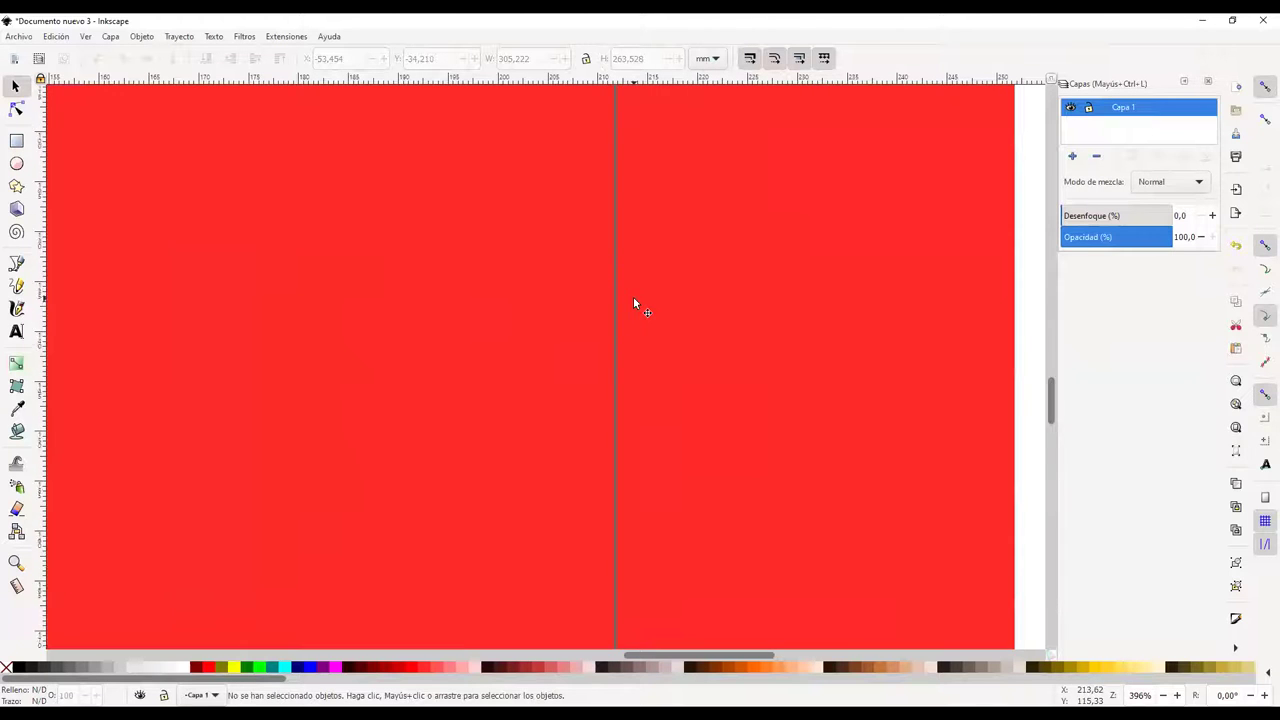
pyautogui.scroll(-3, 637, 311)
pyautogui.keyDown('ctrl'); pyautogui.scroll(-5, 637, 313); pyautogui.keyUp('ctrl')
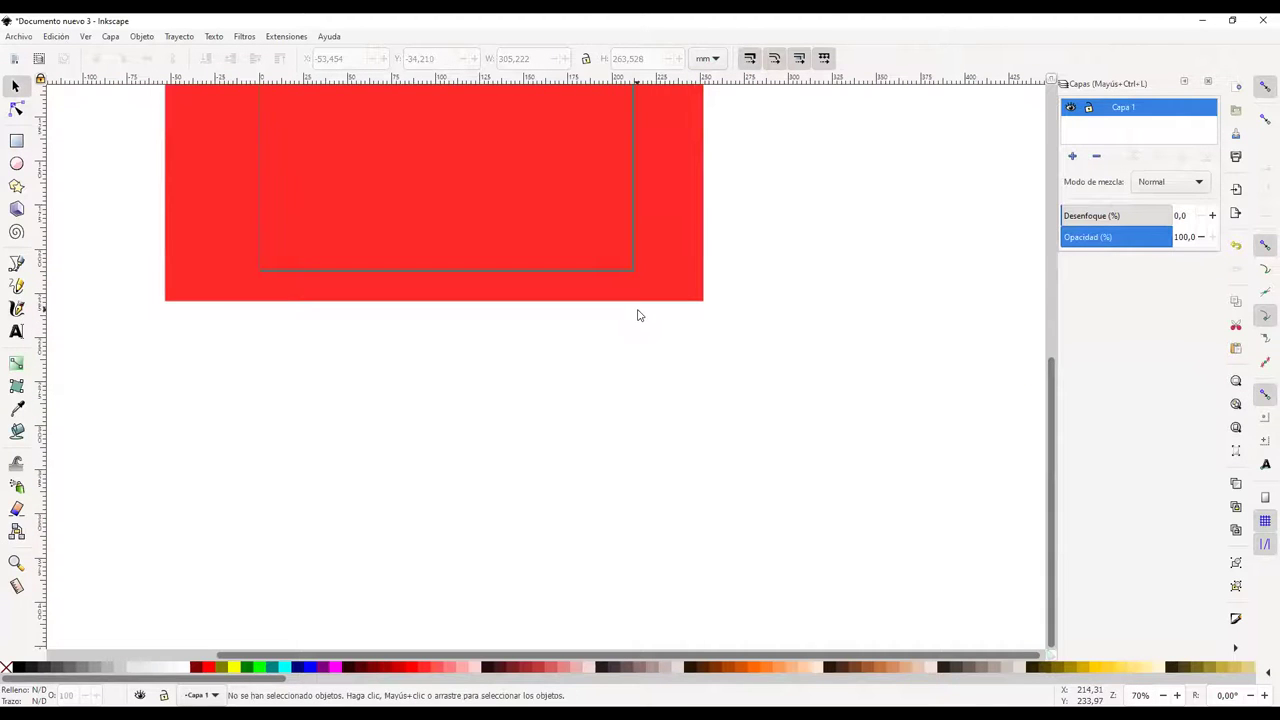
pyautogui.scroll(4, 319, 152)
pyautogui.click(18, 36)
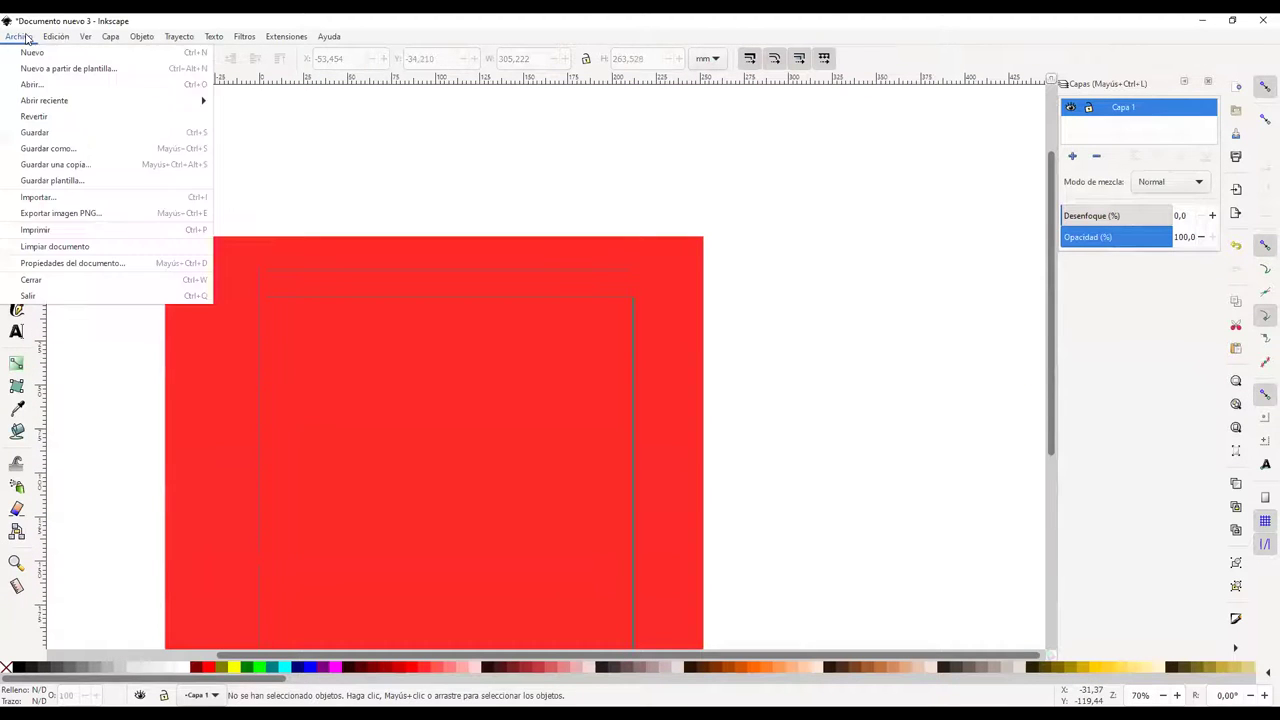
# In Propiedades del documento, turn 'Borde encima del dibujo' off and back on, then close it
pyautogui.click(103, 265)
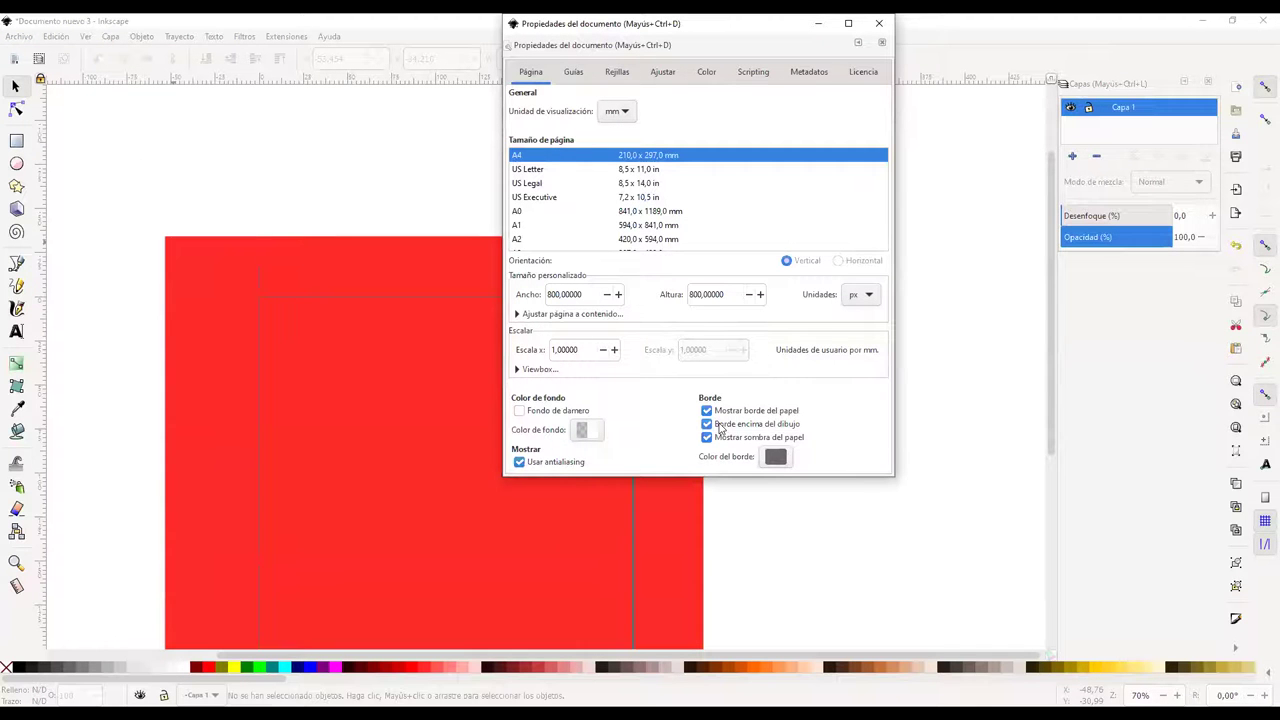
pyautogui.click(719, 428)
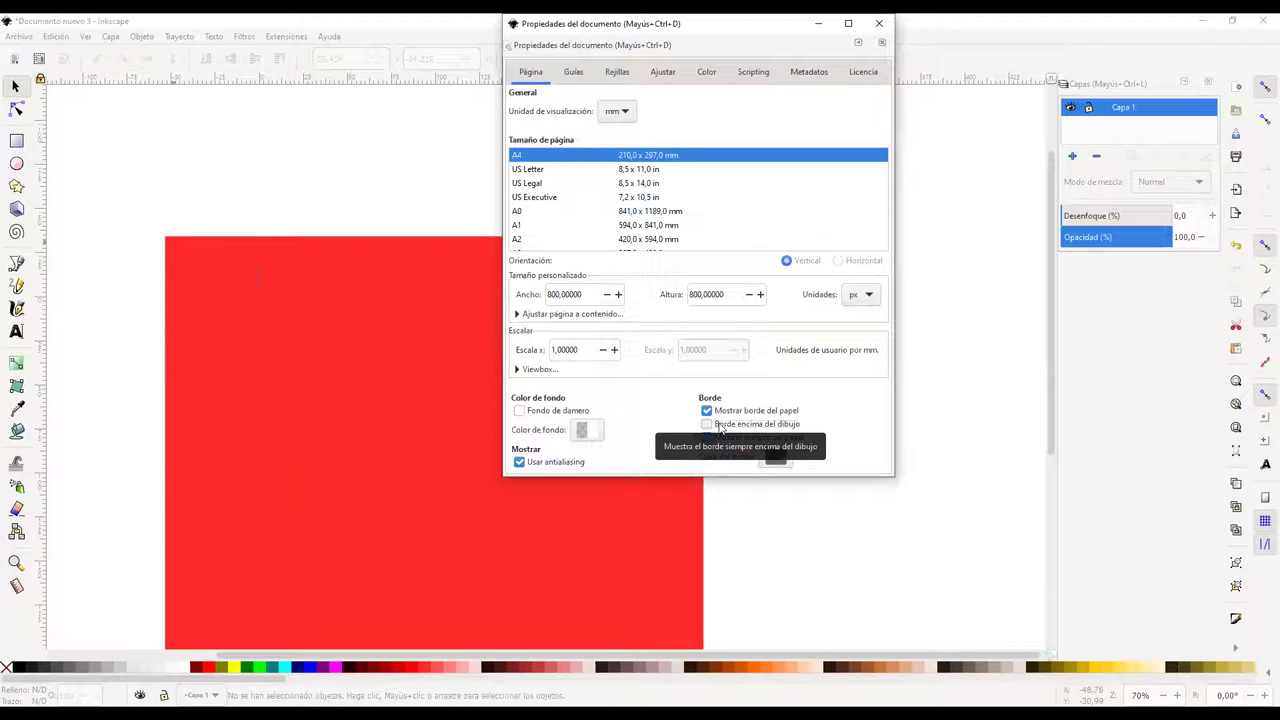
pyautogui.click(717, 427)
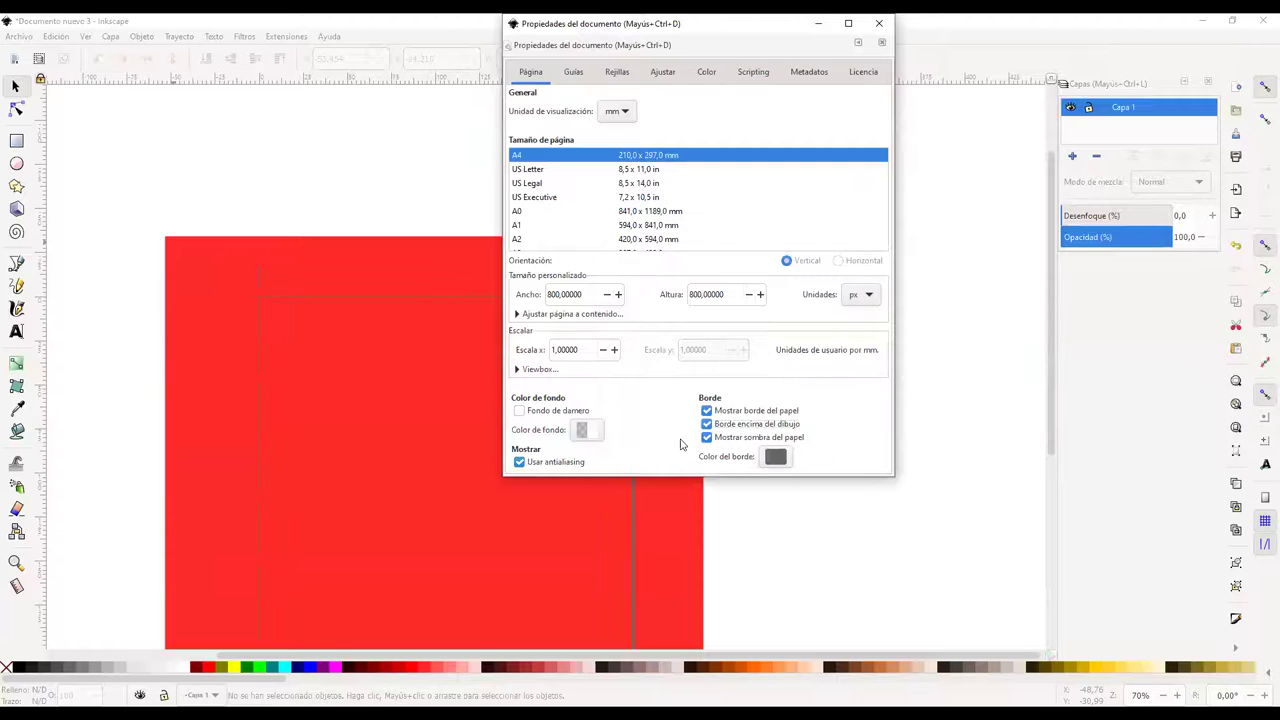
pyautogui.click(879, 23)
pyautogui.scroll(-2, 624, 287)
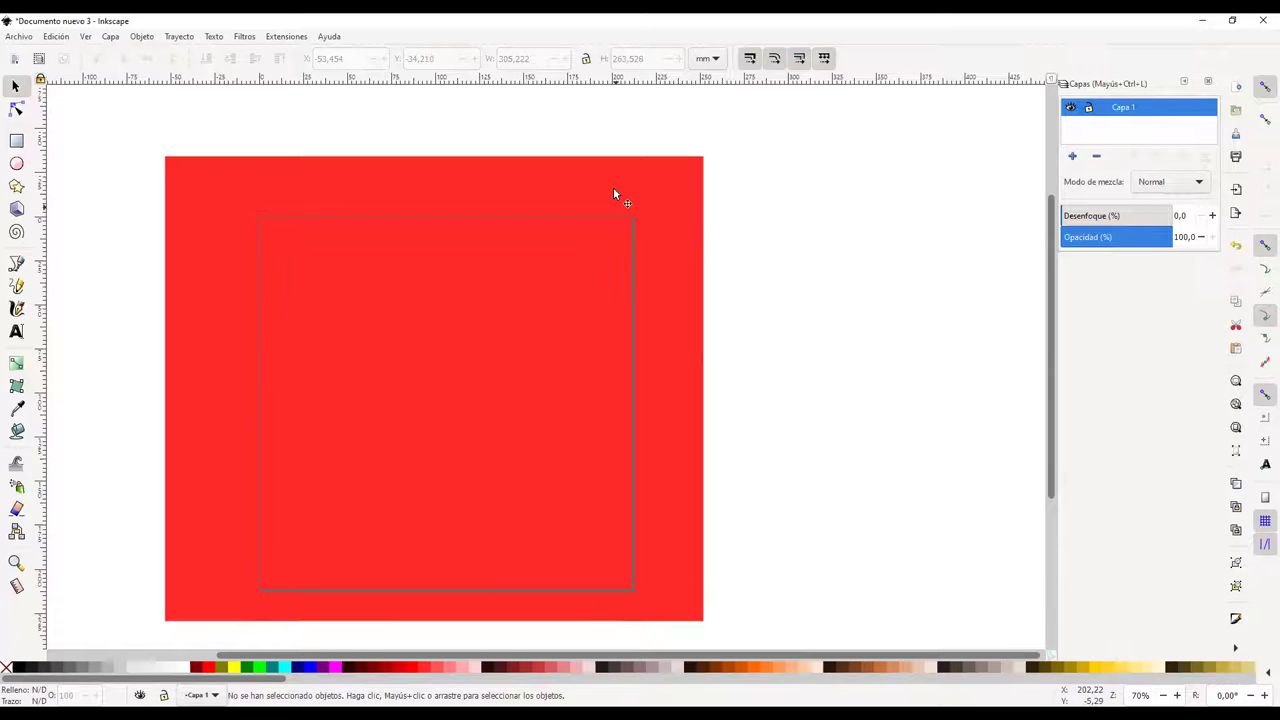
# Add a new layer named 'franja de logos' from the widened Capas panel
pyautogui.moveTo(1048, 124); pyautogui.dragTo(882, 148)
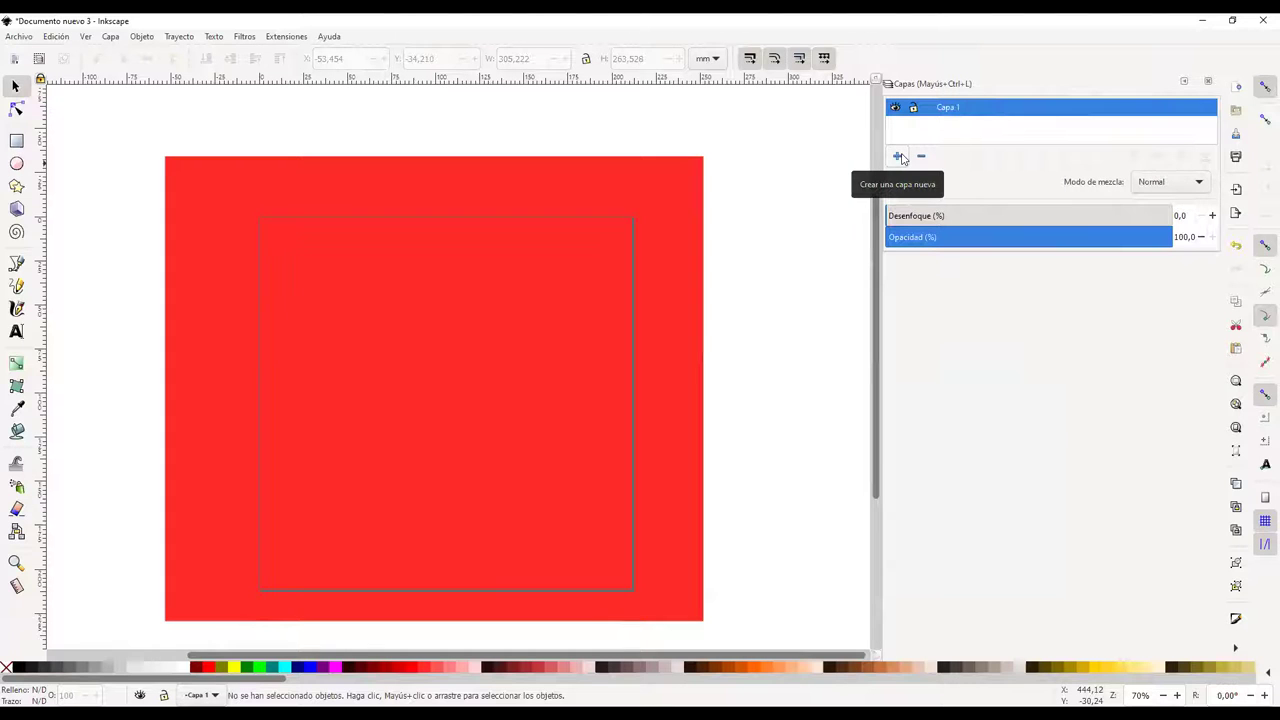
pyautogui.click(898, 157)
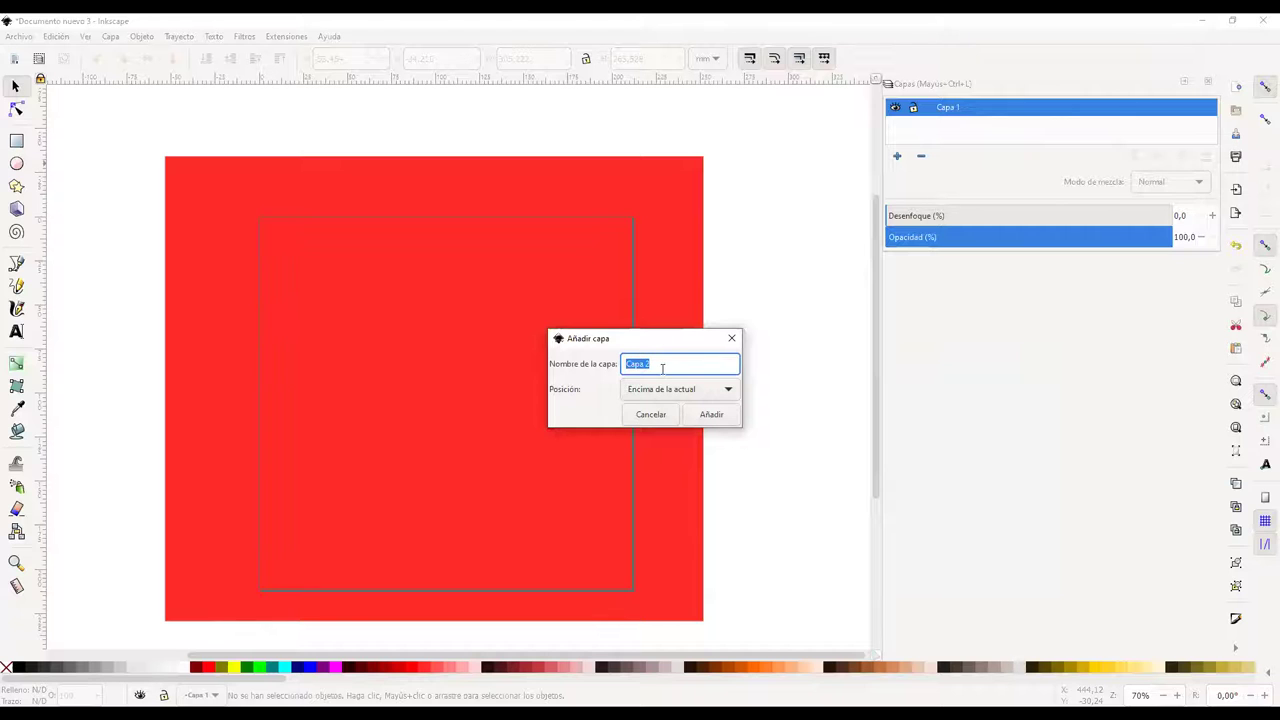
pyautogui.write('franja de logos')
pyautogui.press('Return')
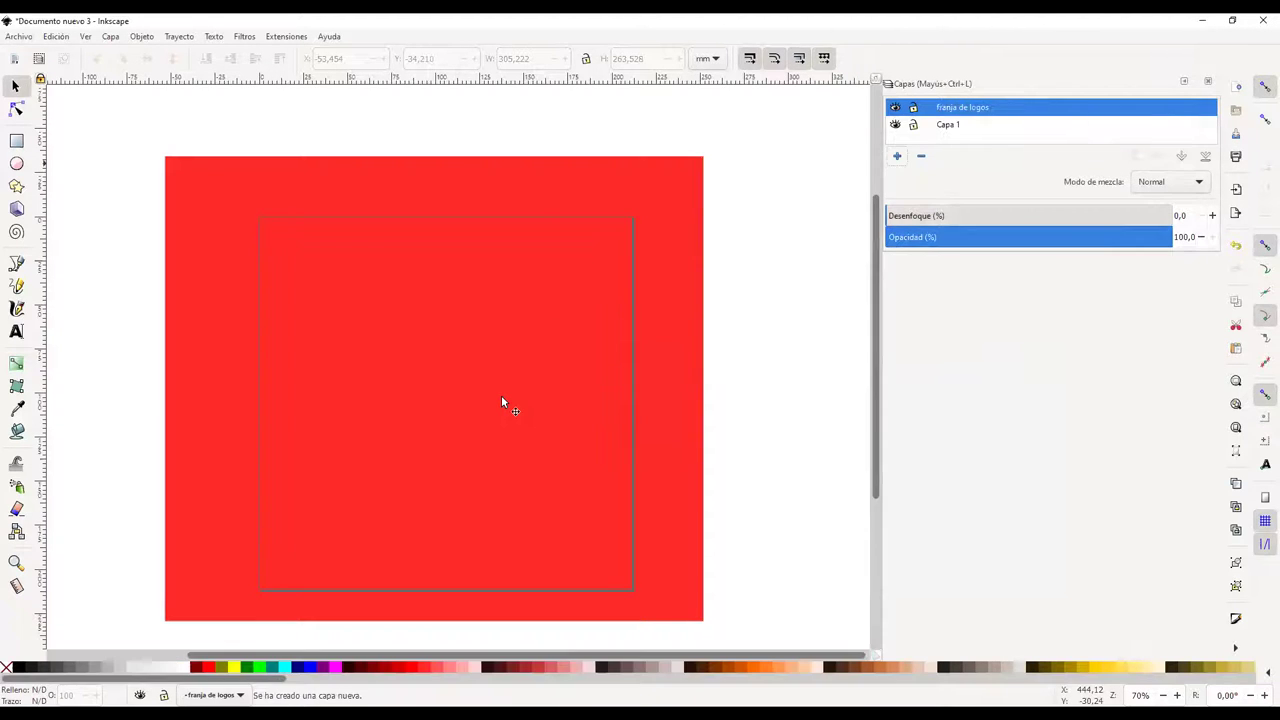
# Rename layer Capa 1 to 'fondo'
pyautogui.doubleClick(976, 126)
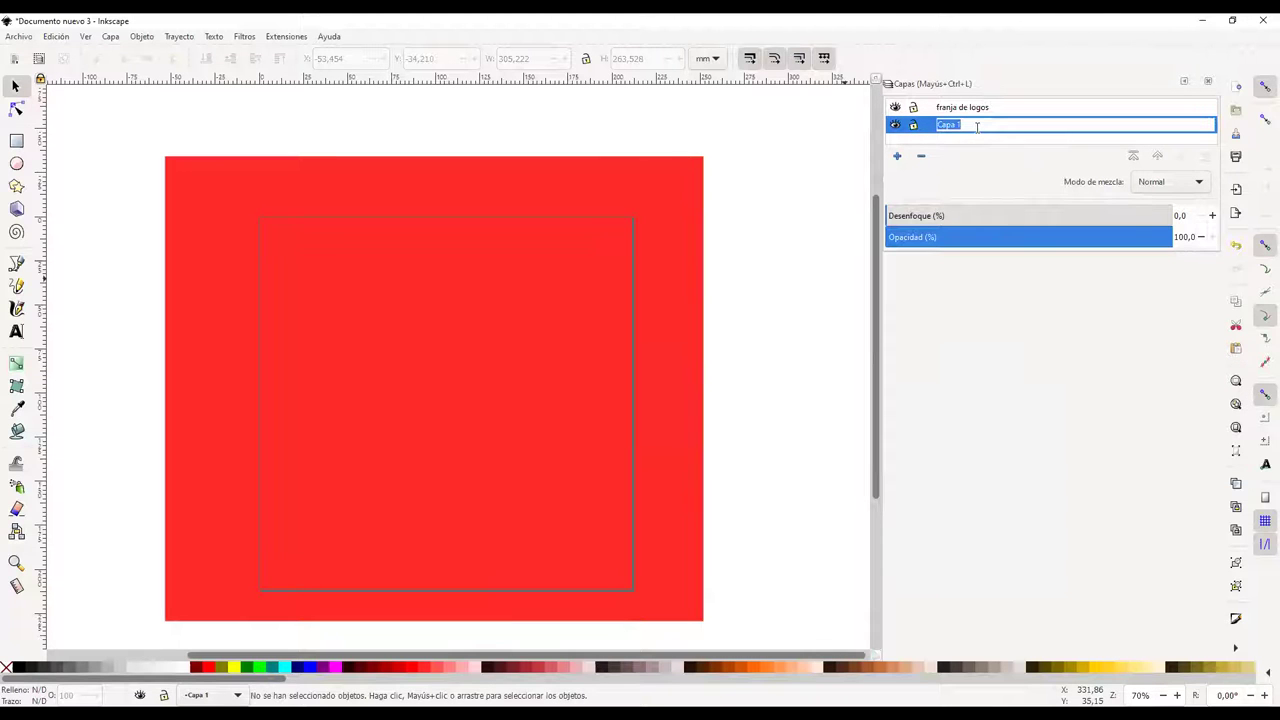
pyautogui.write('fondo')
pyautogui.press('Return')
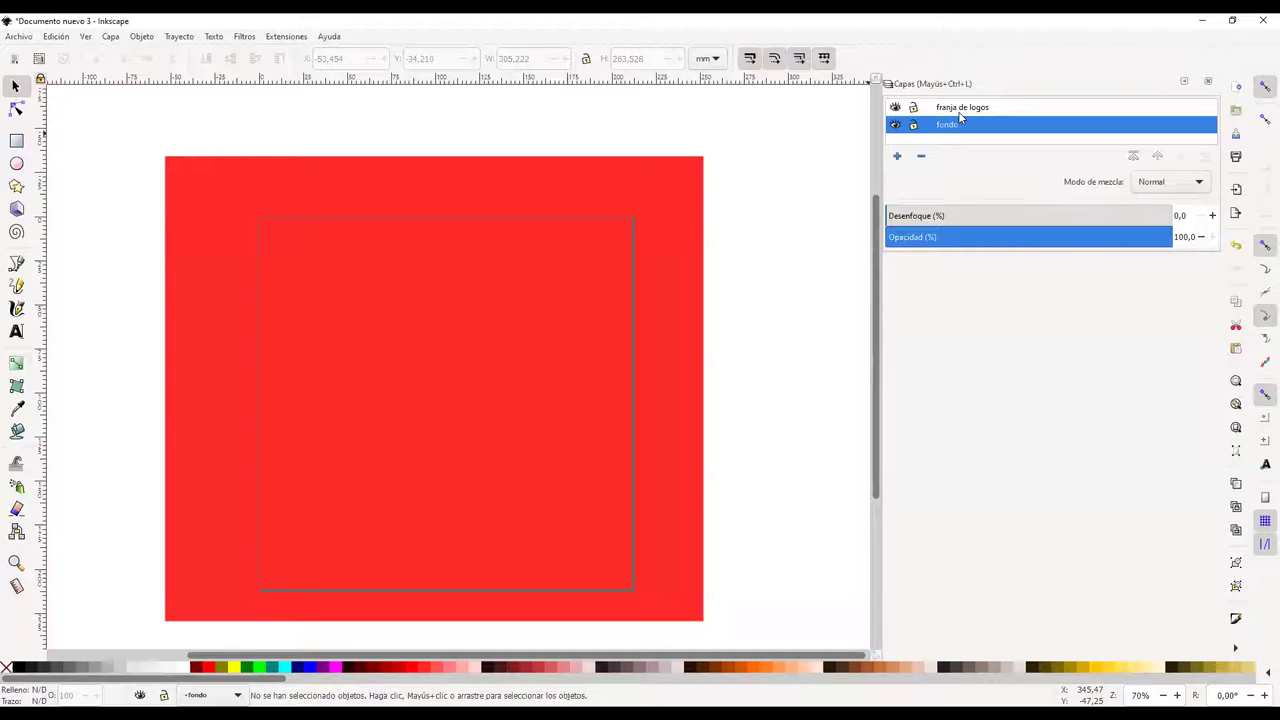
# Hide and reshow the fondo layer, then lock it so the rectangle can't be selected
pyautogui.click(648, 190)
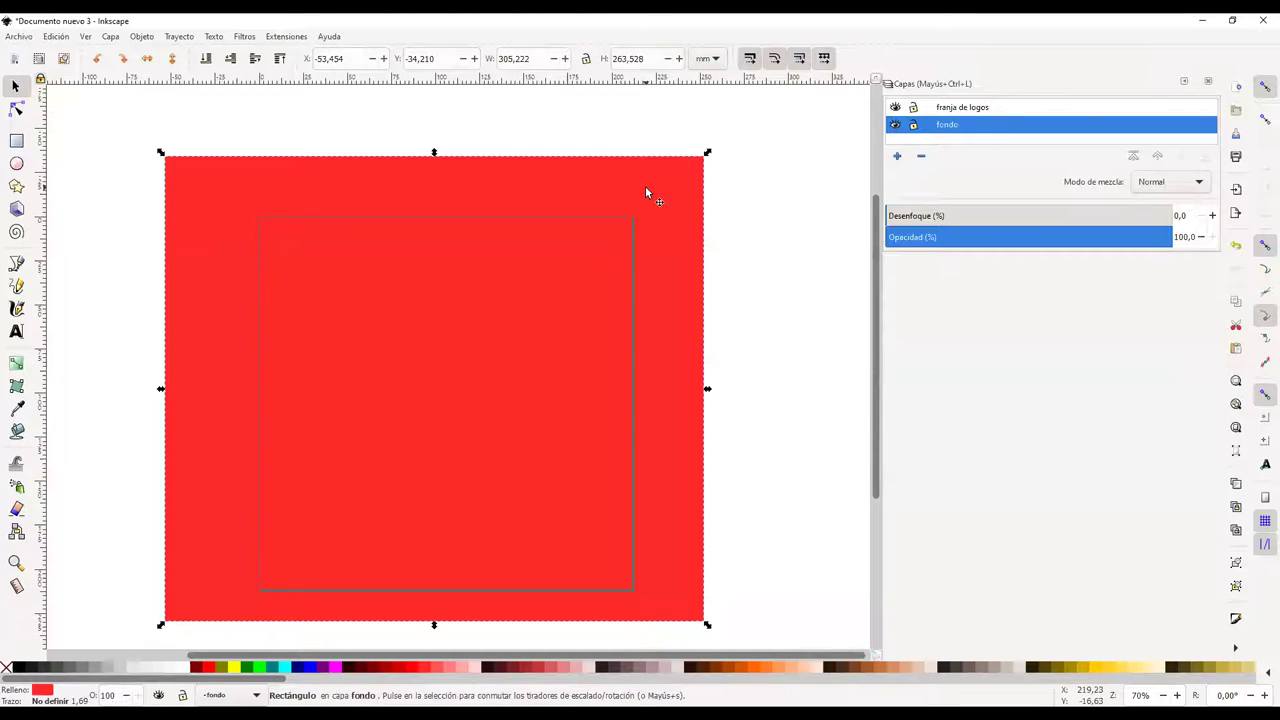
pyautogui.click(793, 261)
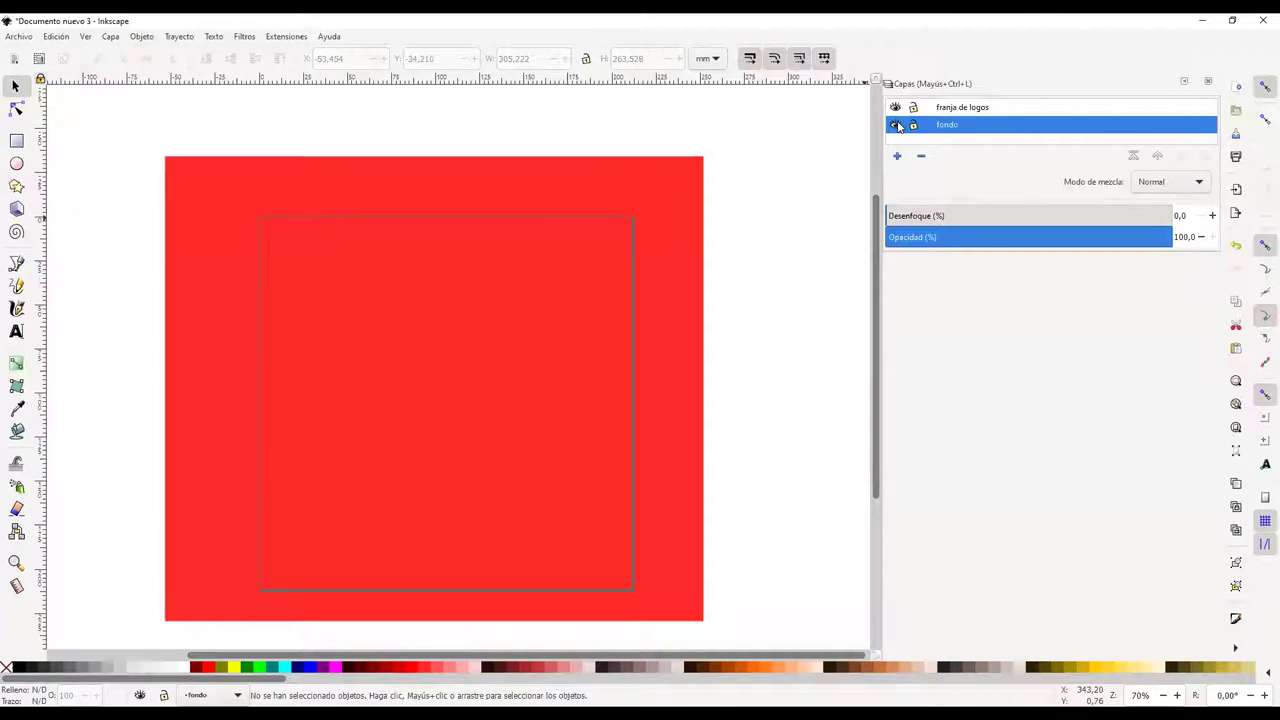
pyautogui.click(896, 125)
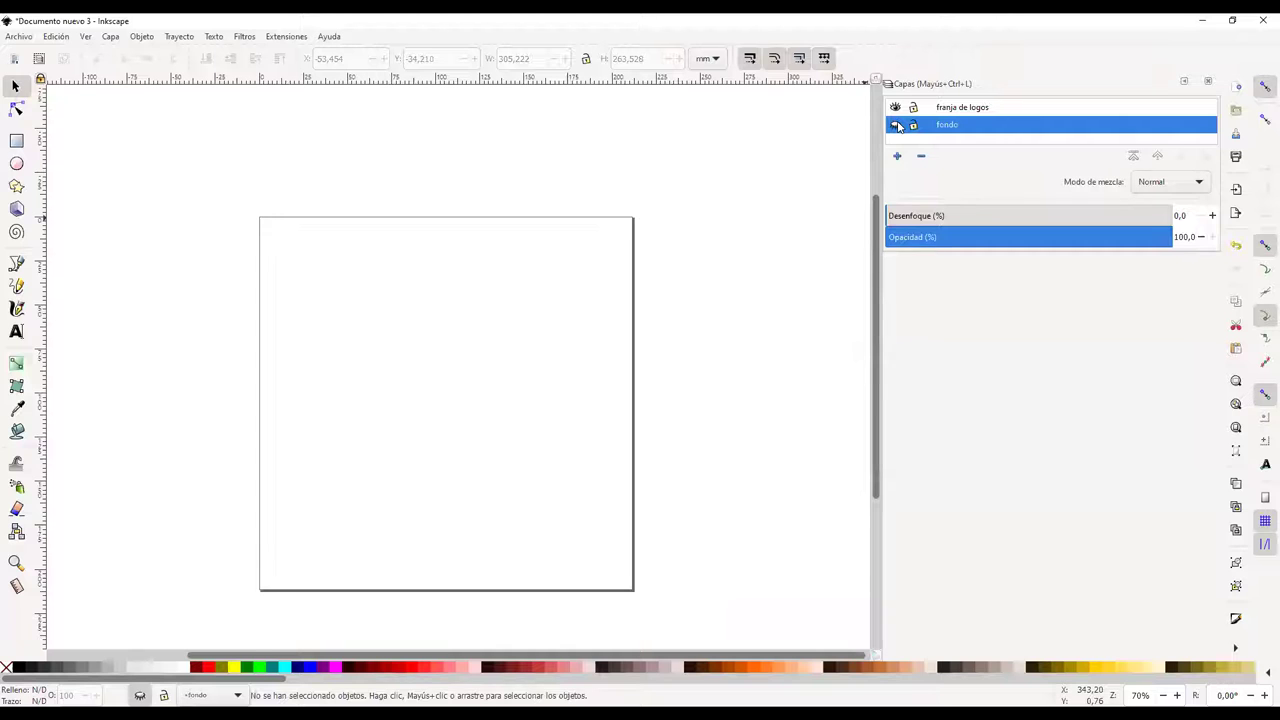
pyautogui.click(898, 125)
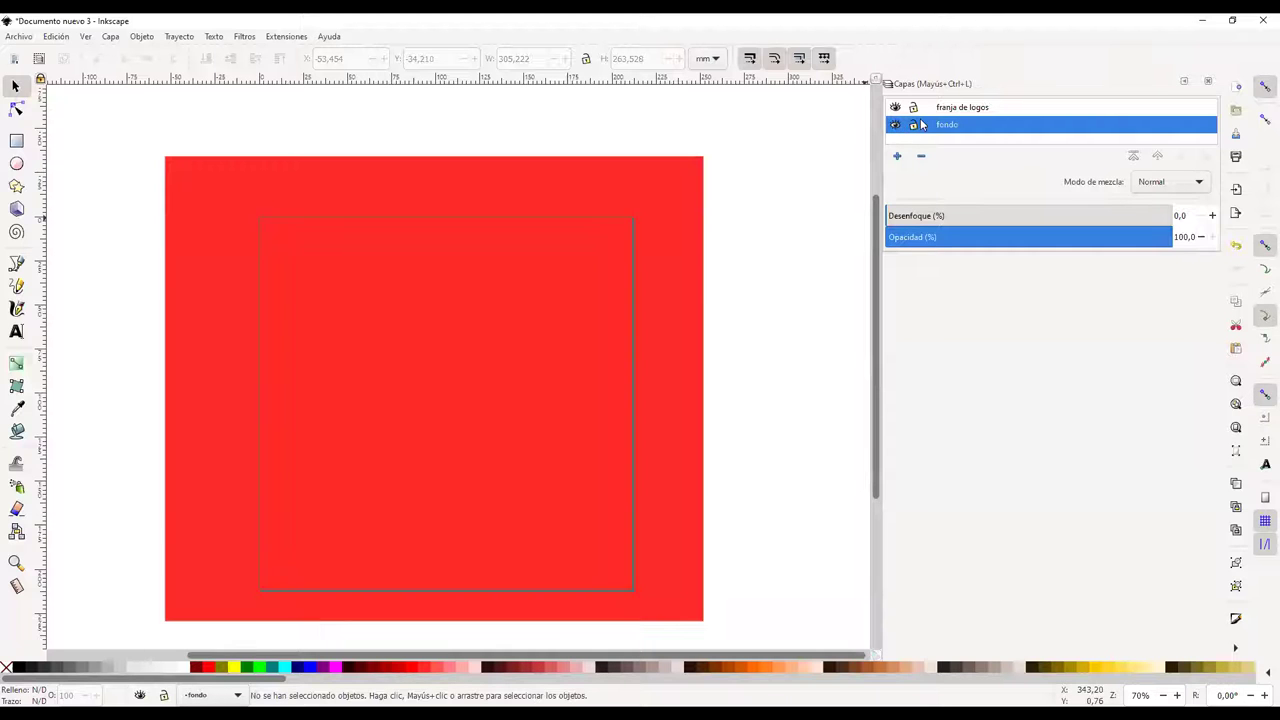
pyautogui.click(913, 126)
pyautogui.click(453, 319)
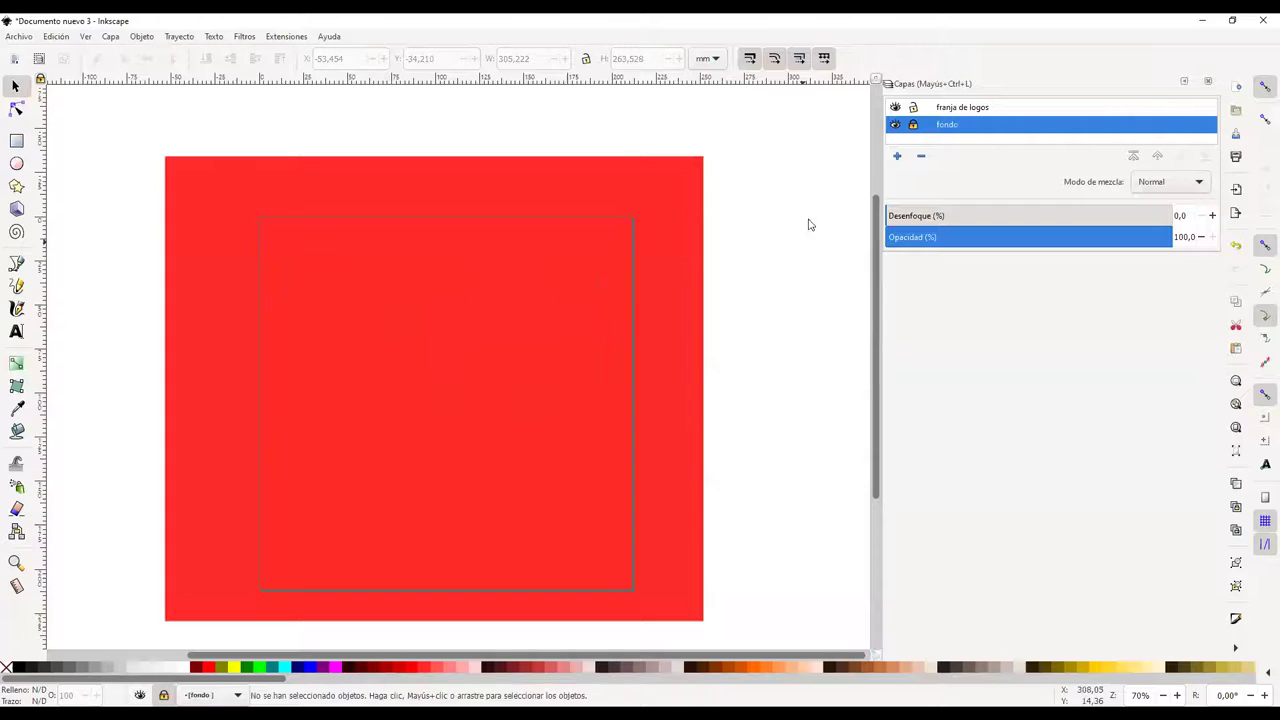
# Unlock fondo, nudge the red rectangle right, relock fondo and make 'franja de logos' current
pyautogui.click(910, 126)
pyautogui.moveTo(505, 256); pyautogui.dragTo(547, 254)
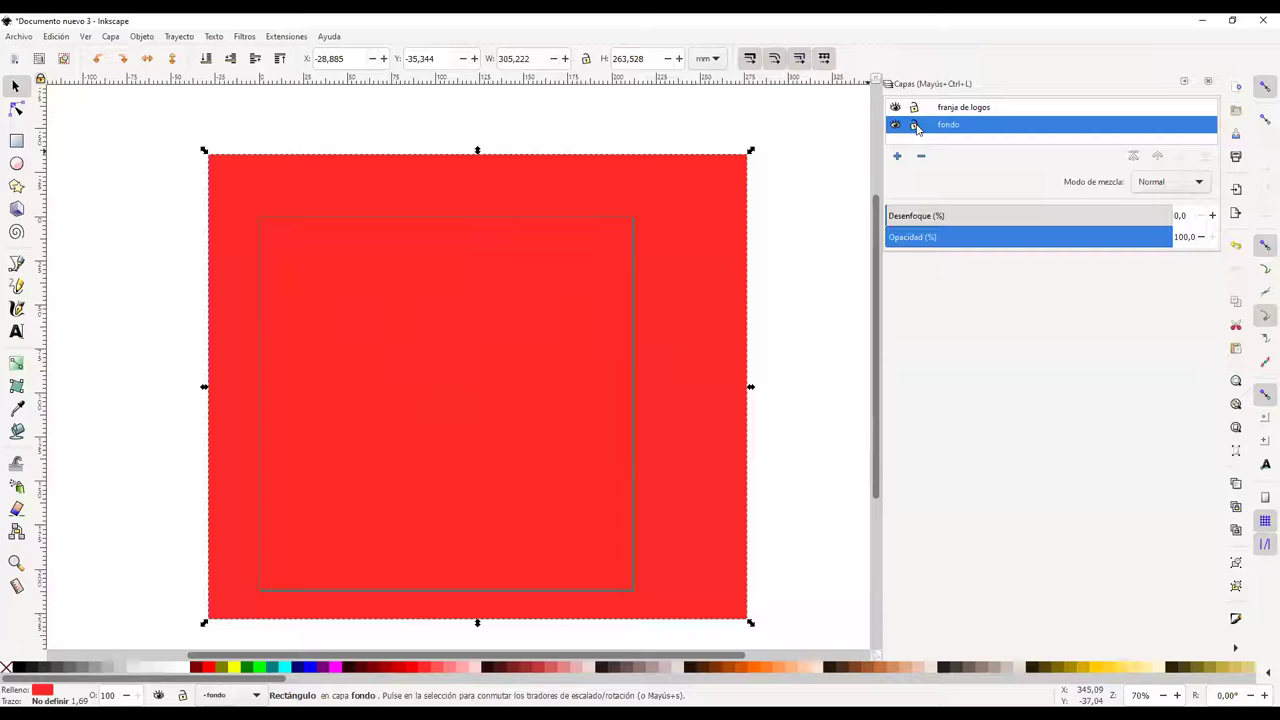
pyautogui.click(760, 194)
pyautogui.click(913, 125)
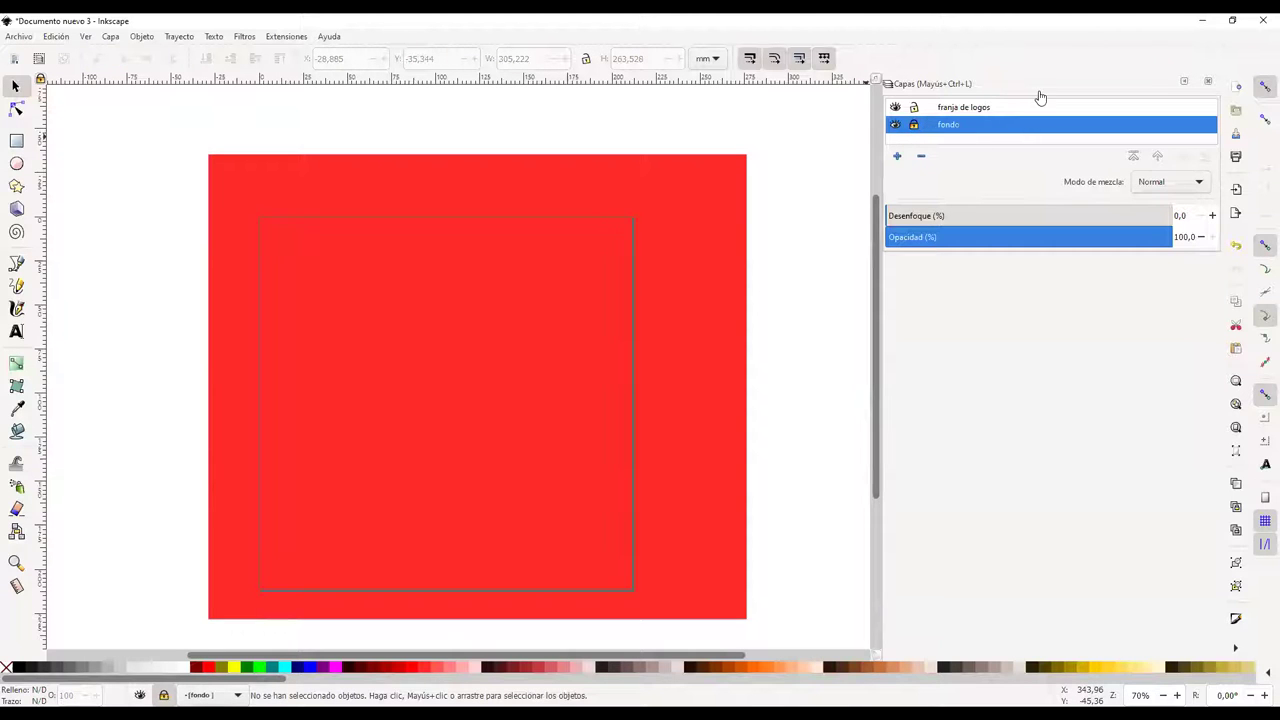
pyautogui.click(1006, 107)
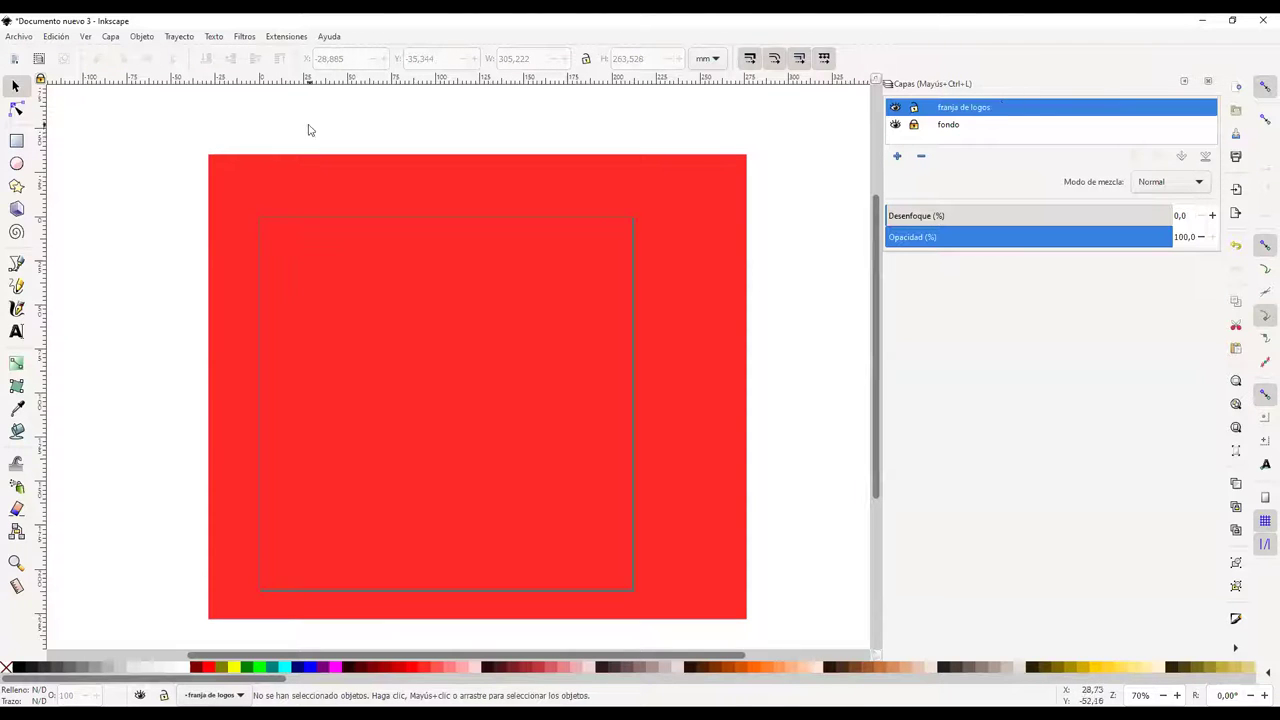
# Draw a white strip wider than the page across its lower part
pyautogui.click(16, 140)
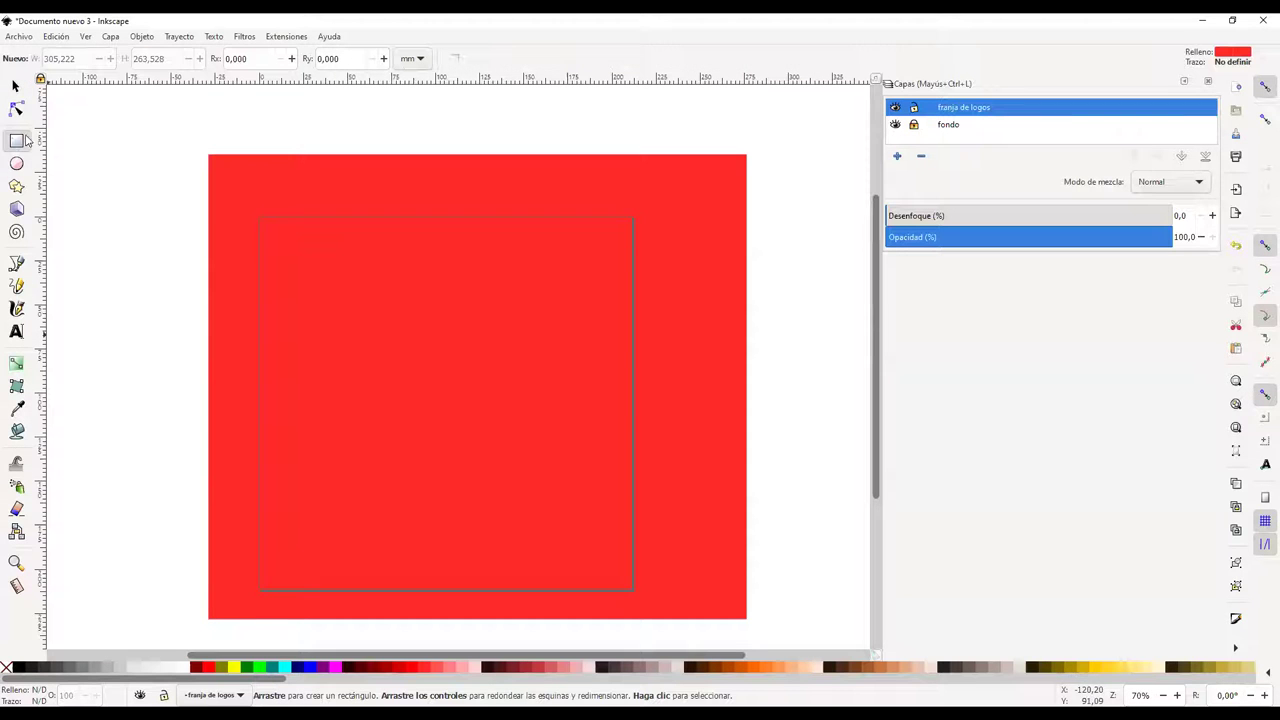
pyautogui.moveTo(203, 514); pyautogui.dragTo(768, 594)
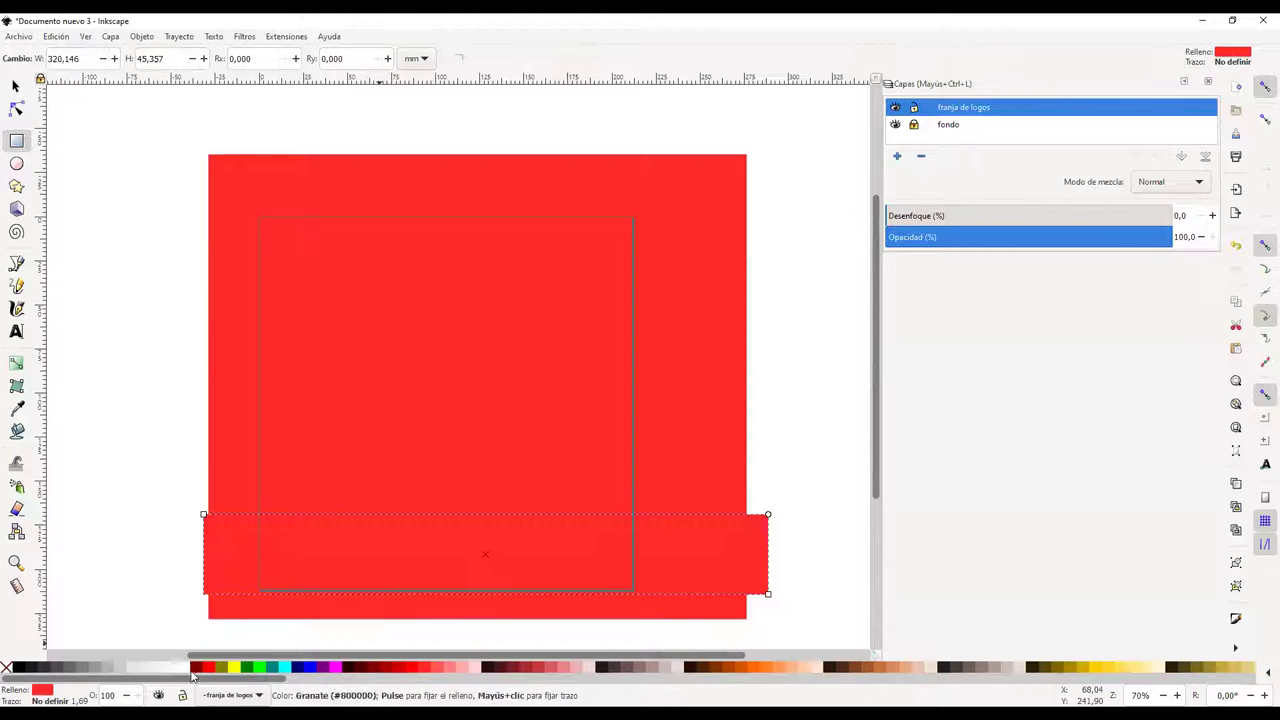
pyautogui.click(185, 669)
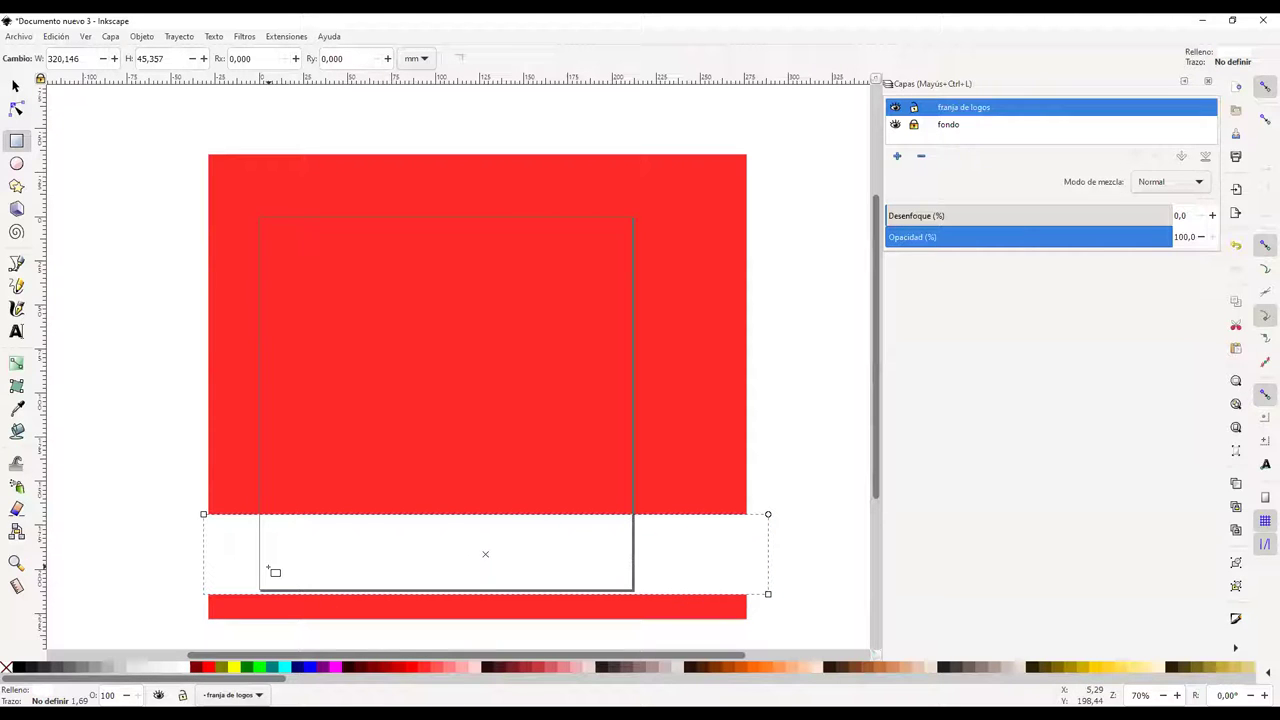
pyautogui.click(16, 88)
pyautogui.click(333, 493)
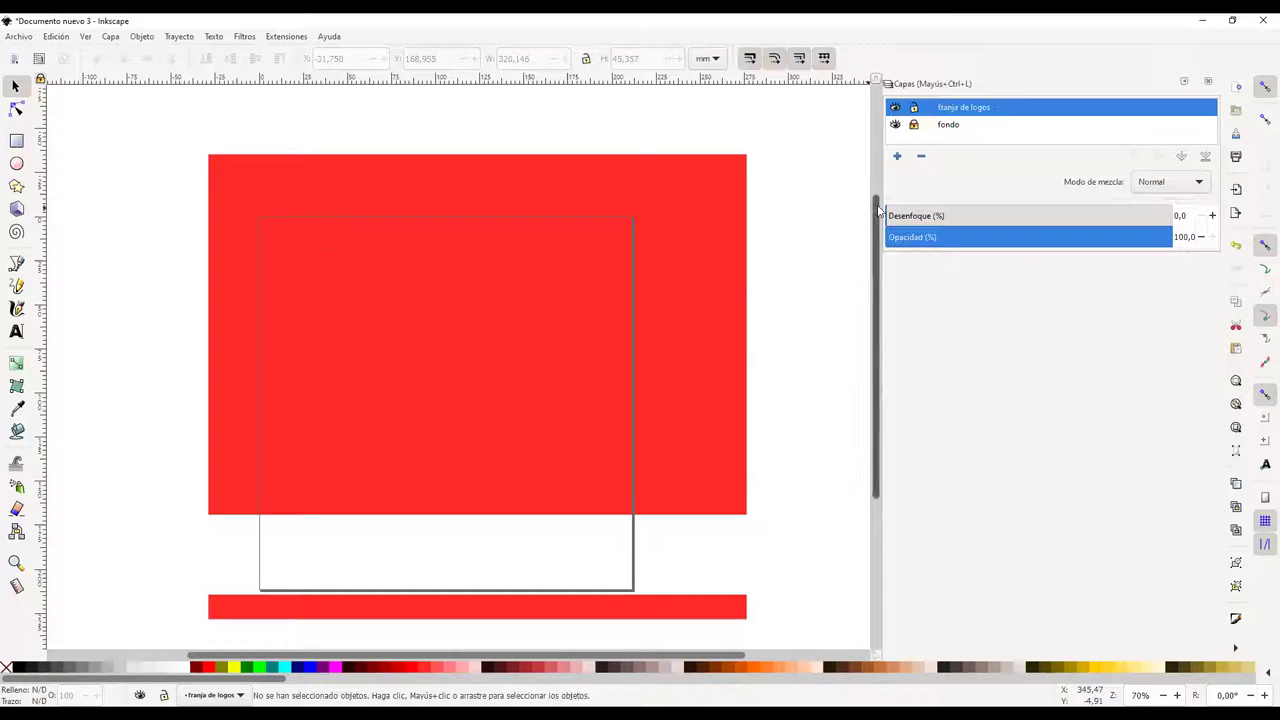
pyautogui.click(897, 156)
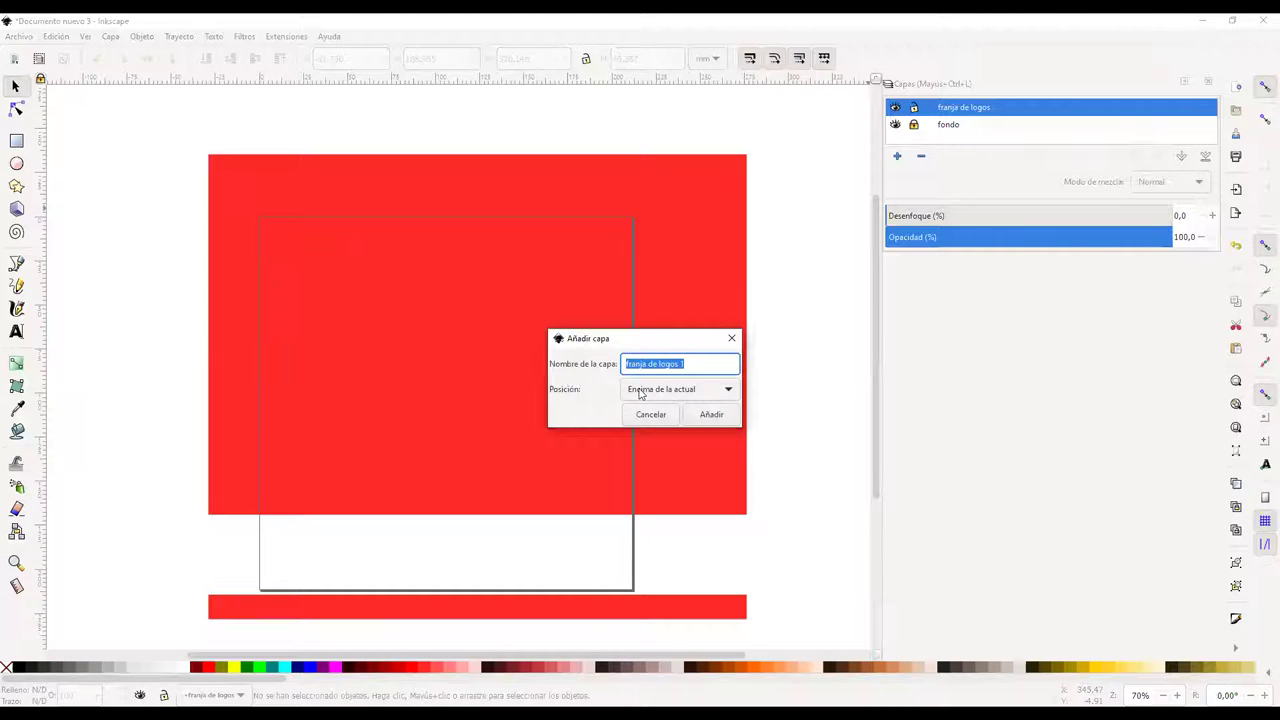
pyautogui.write('capa 3')
pyautogui.press('Return')
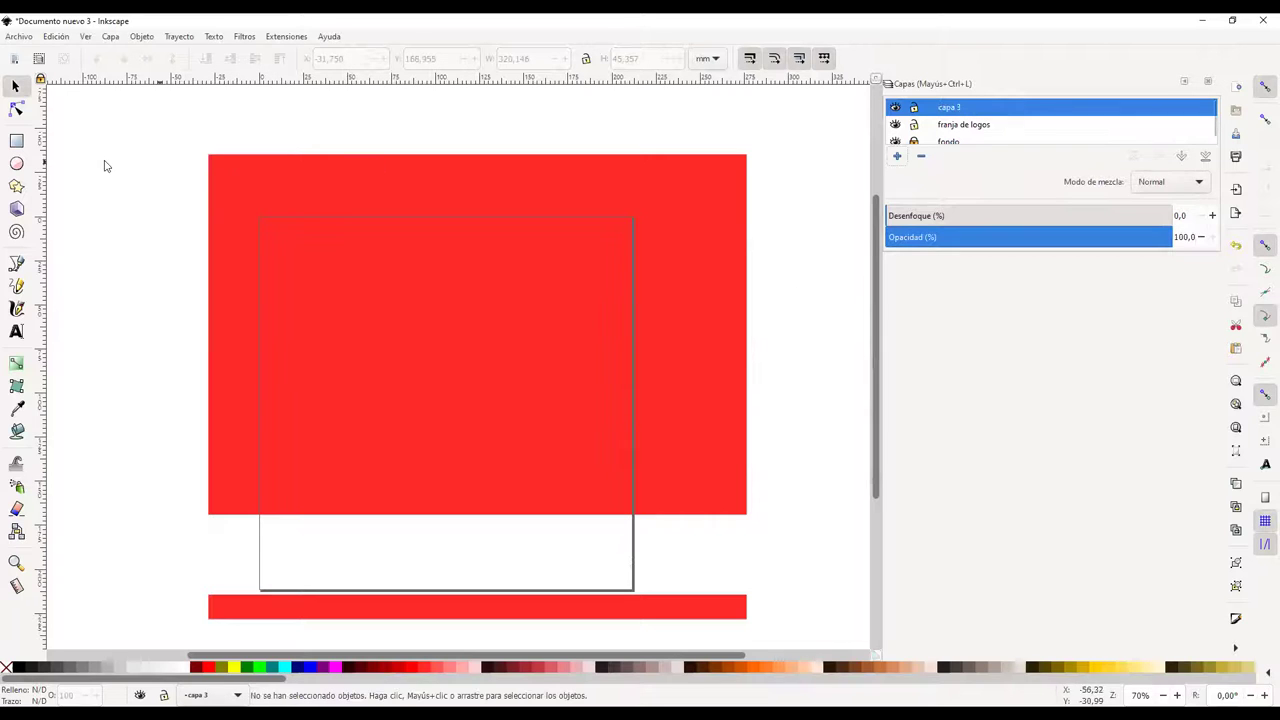
pyautogui.scroll(-2, 441, 262)
pyautogui.scroll(1, 444, 263)
pyautogui.keyDown('ctrl'); pyautogui.scroll(-2, 444, 263); pyautogui.keyUp('ctrl')
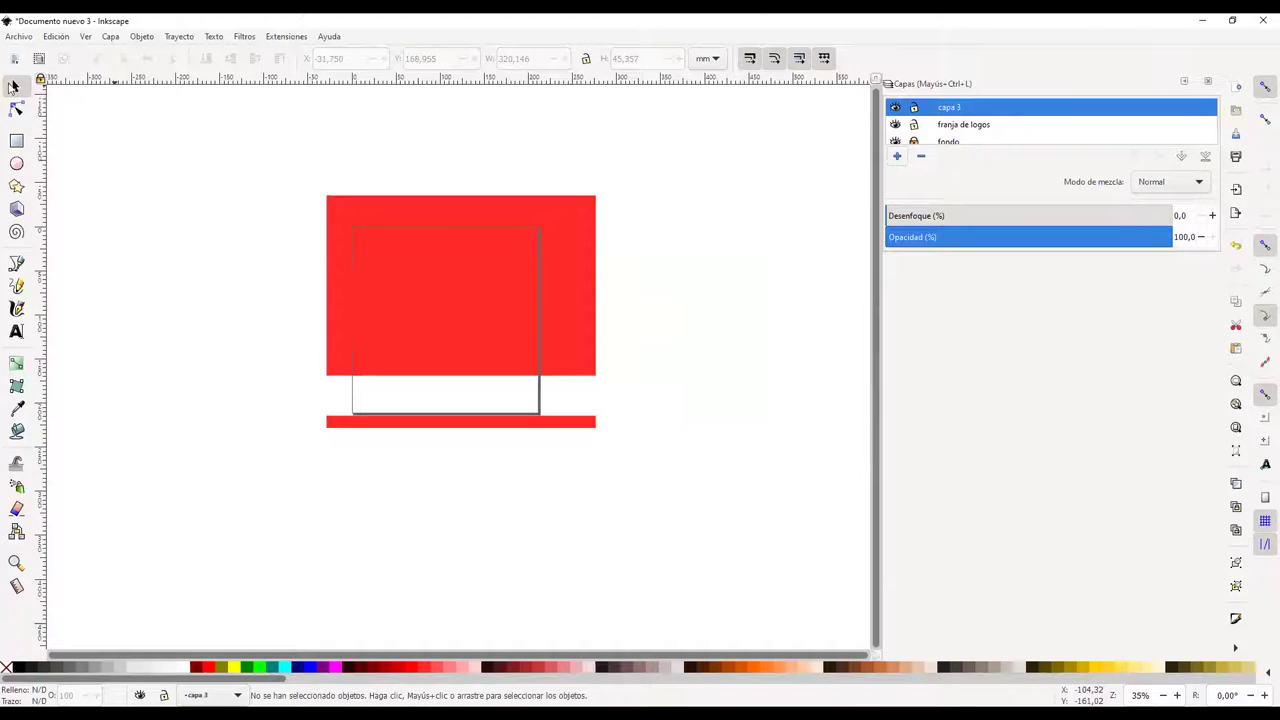
pyautogui.click(17, 140)
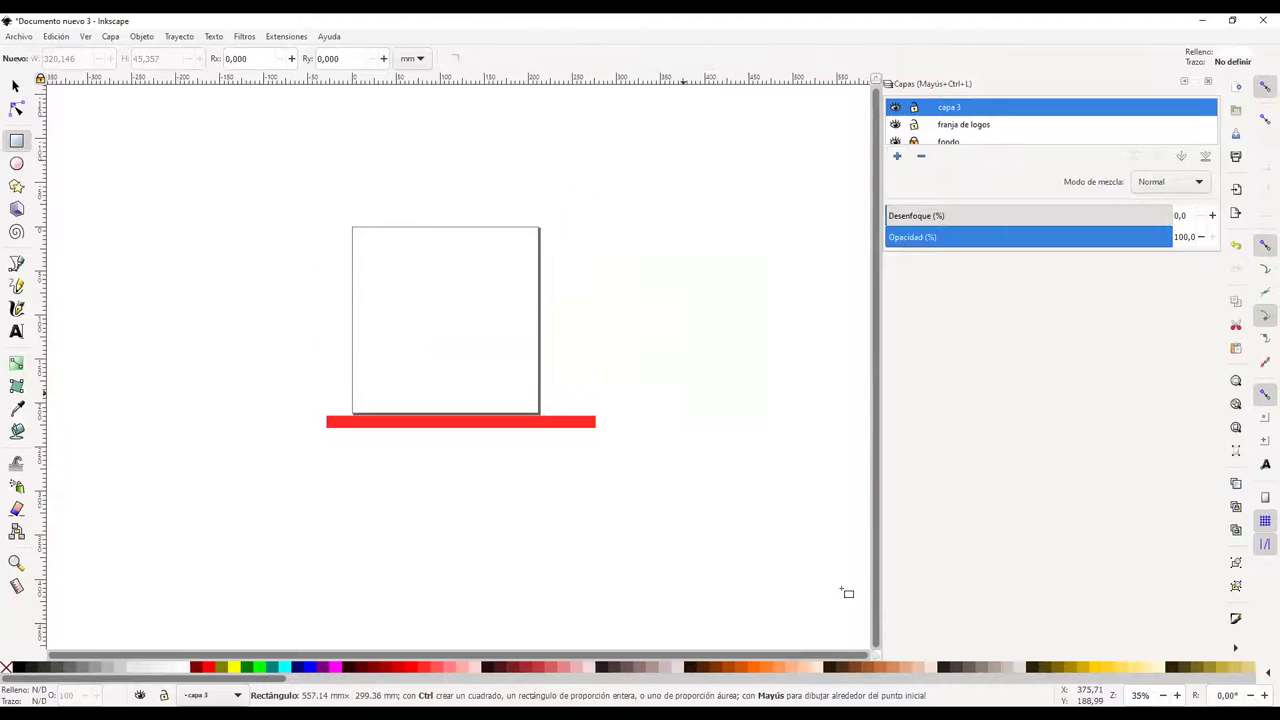
pyautogui.moveTo(710, 511); pyautogui.dragTo(191, 129)
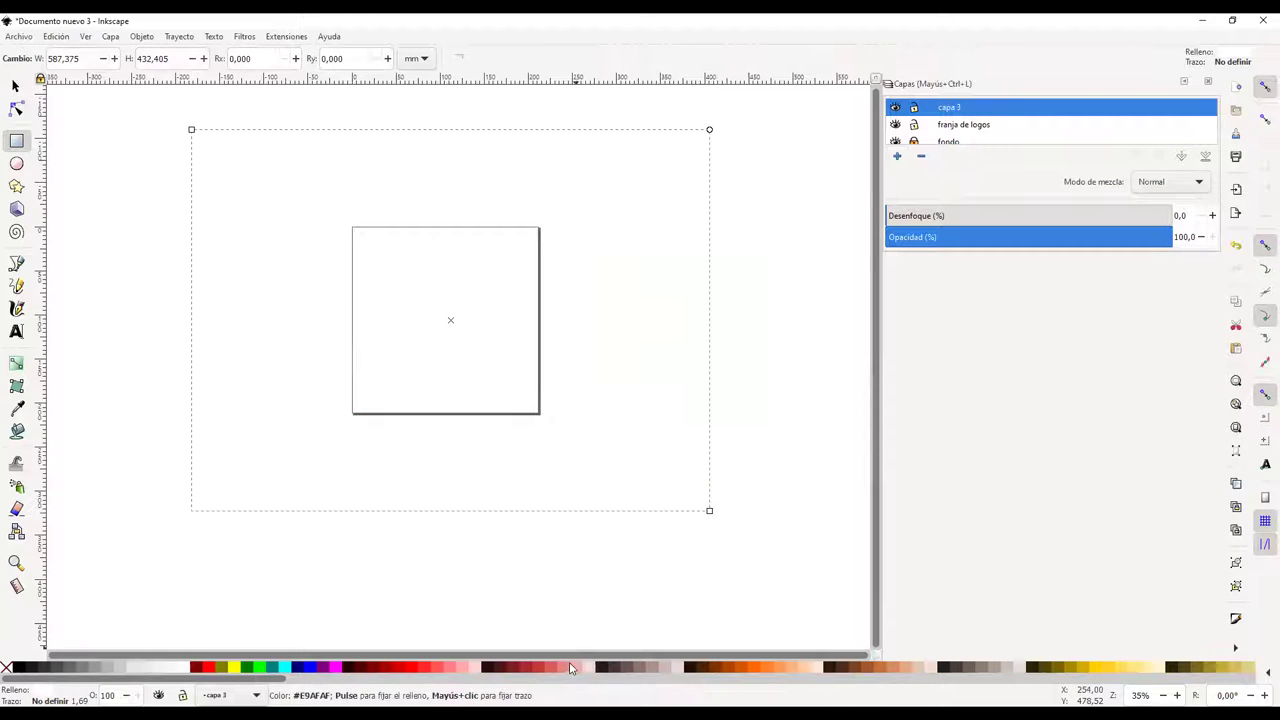
pyautogui.click(15, 86)
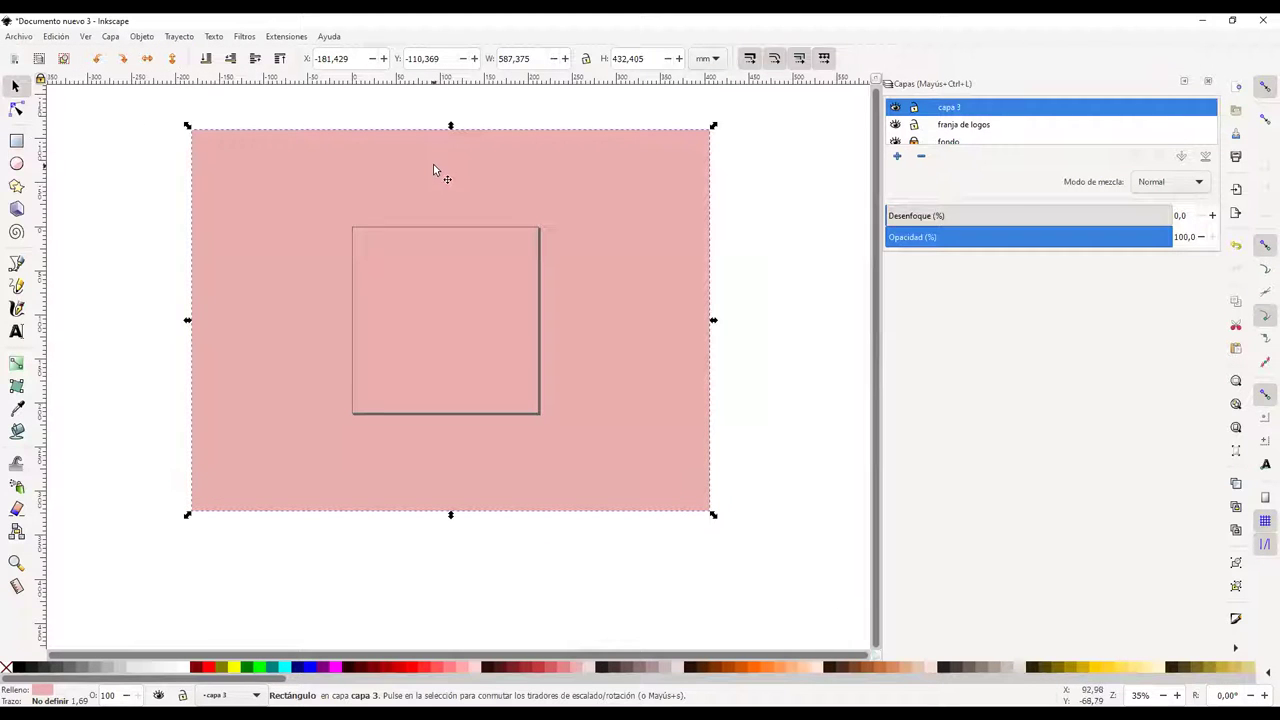
pyautogui.scroll(-1, 954, 135)
pyautogui.scroll(1, 953, 130)
pyautogui.moveTo(589, 199); pyautogui.dragTo(571, 349)
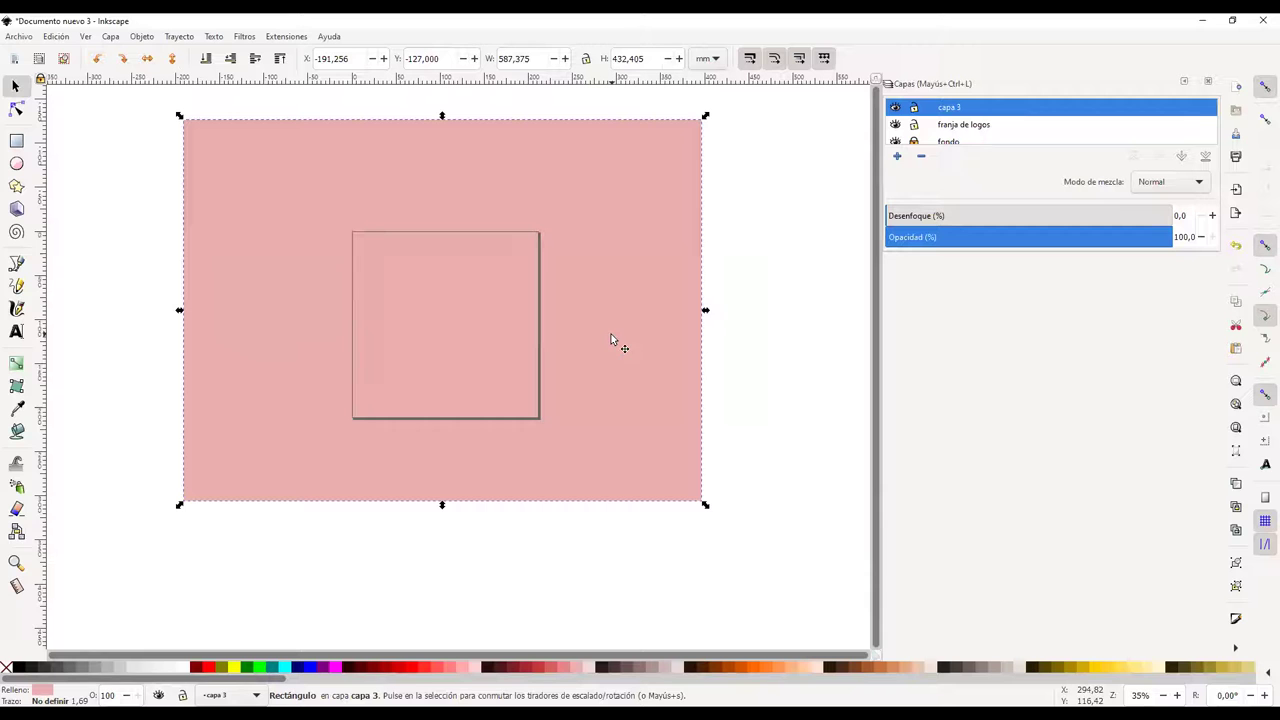
pyautogui.moveTo(520, 340); pyautogui.dragTo(638, 377)
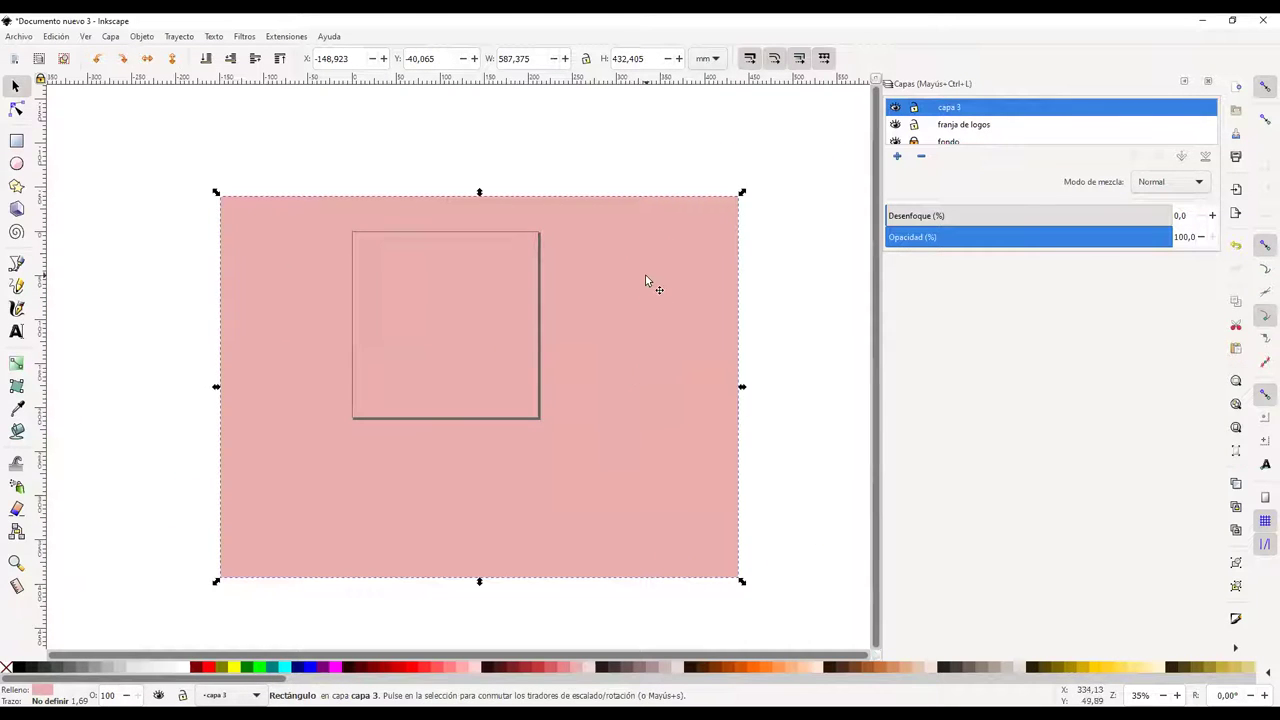
pyautogui.press('Delete')
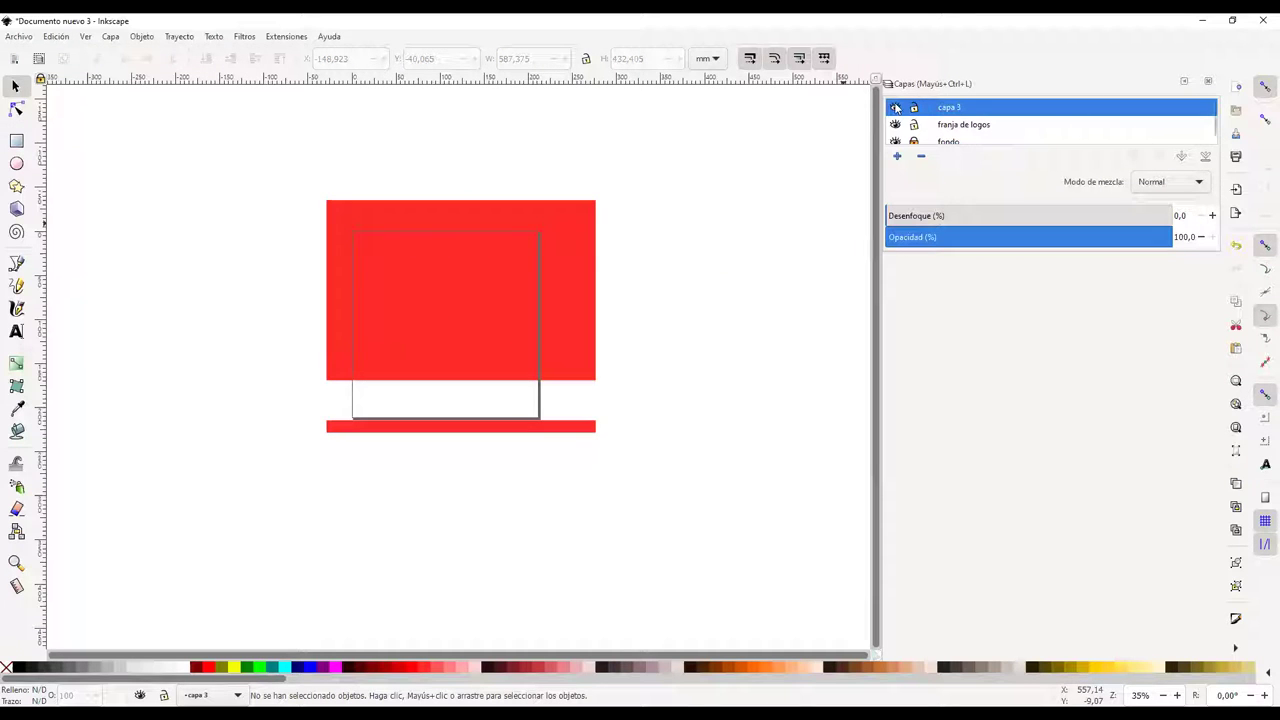
# Delete the 'capa 3' layer and keep 'franja de logos' stacked above 'fondo'
pyautogui.click(921, 158)
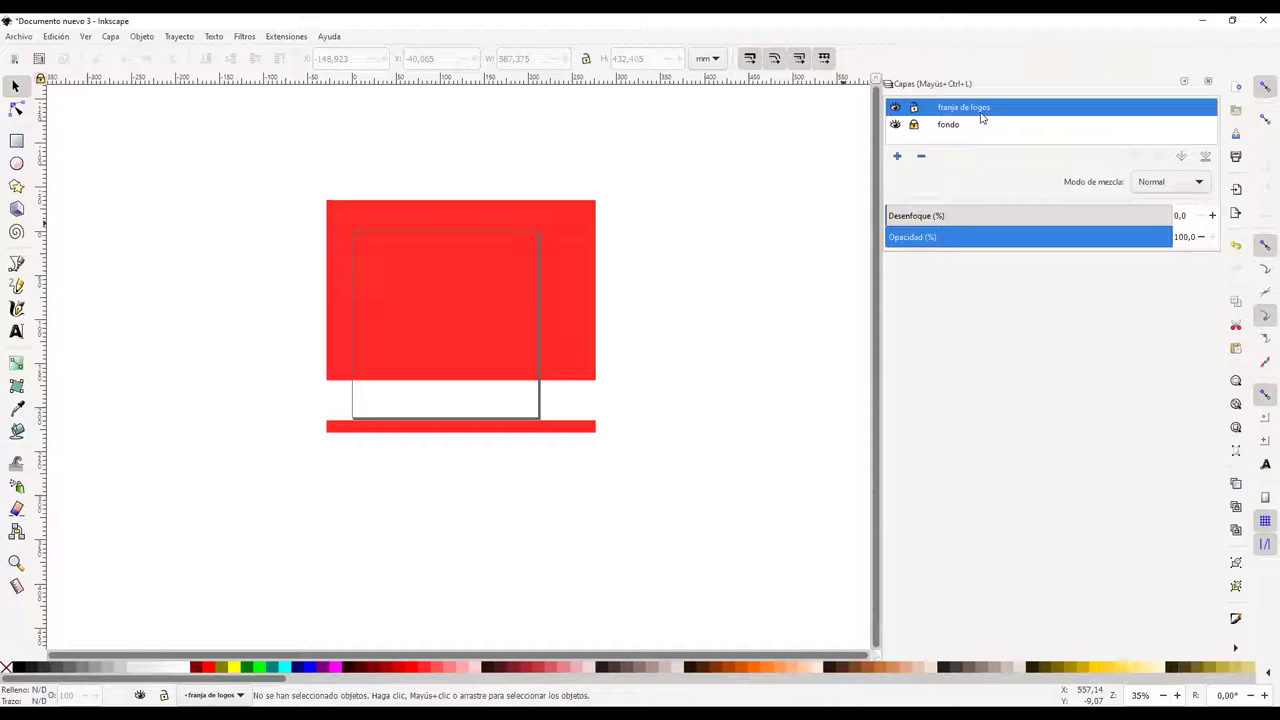
pyautogui.click(1183, 158)
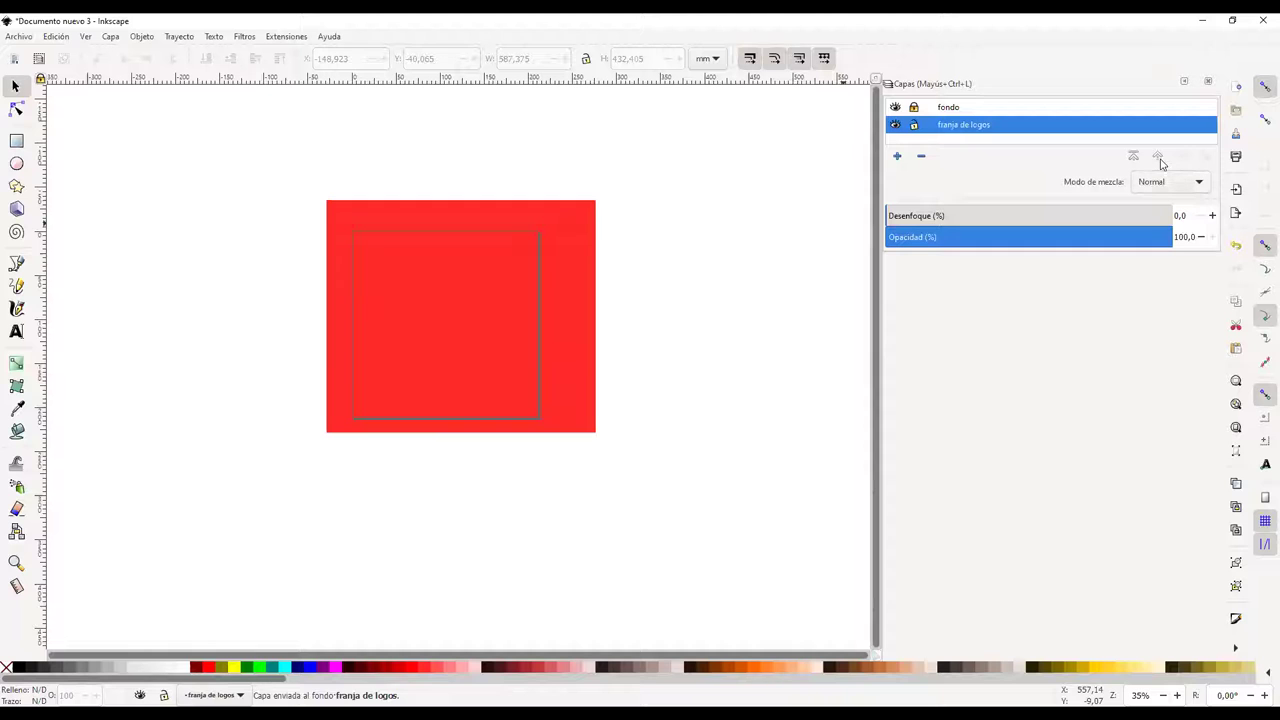
pyautogui.click(1158, 157)
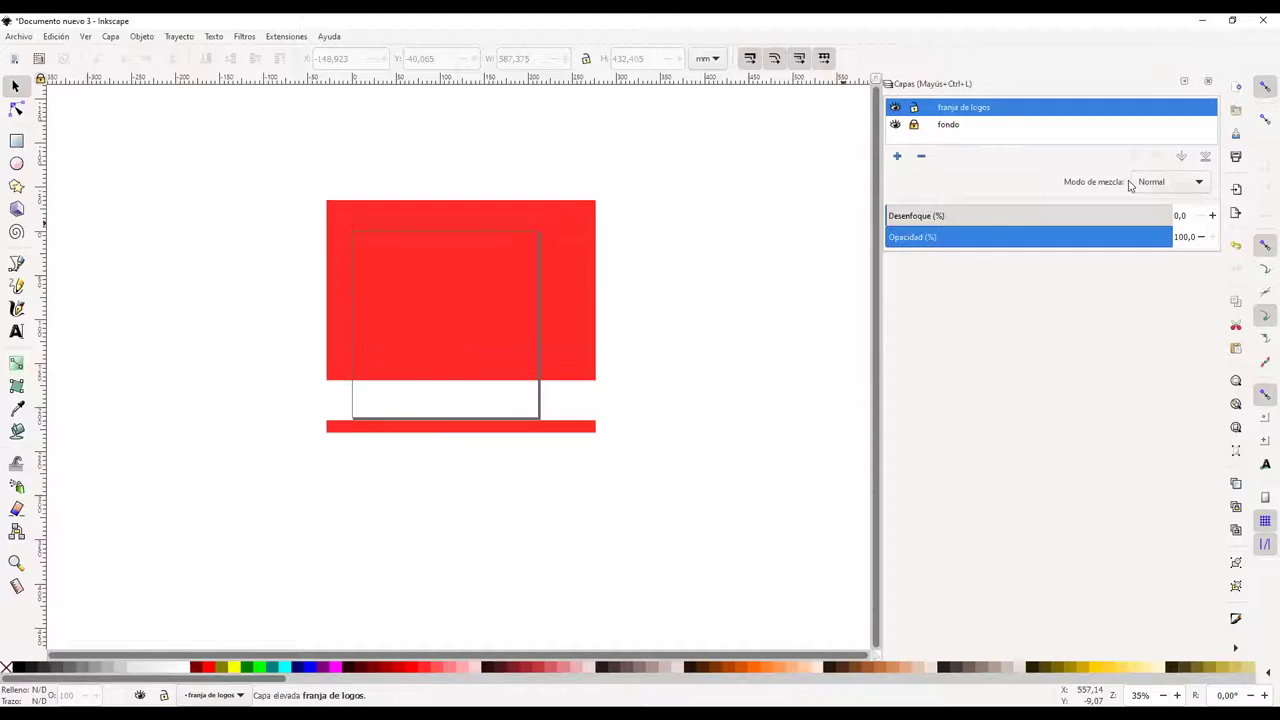
pyautogui.click(1182, 160)
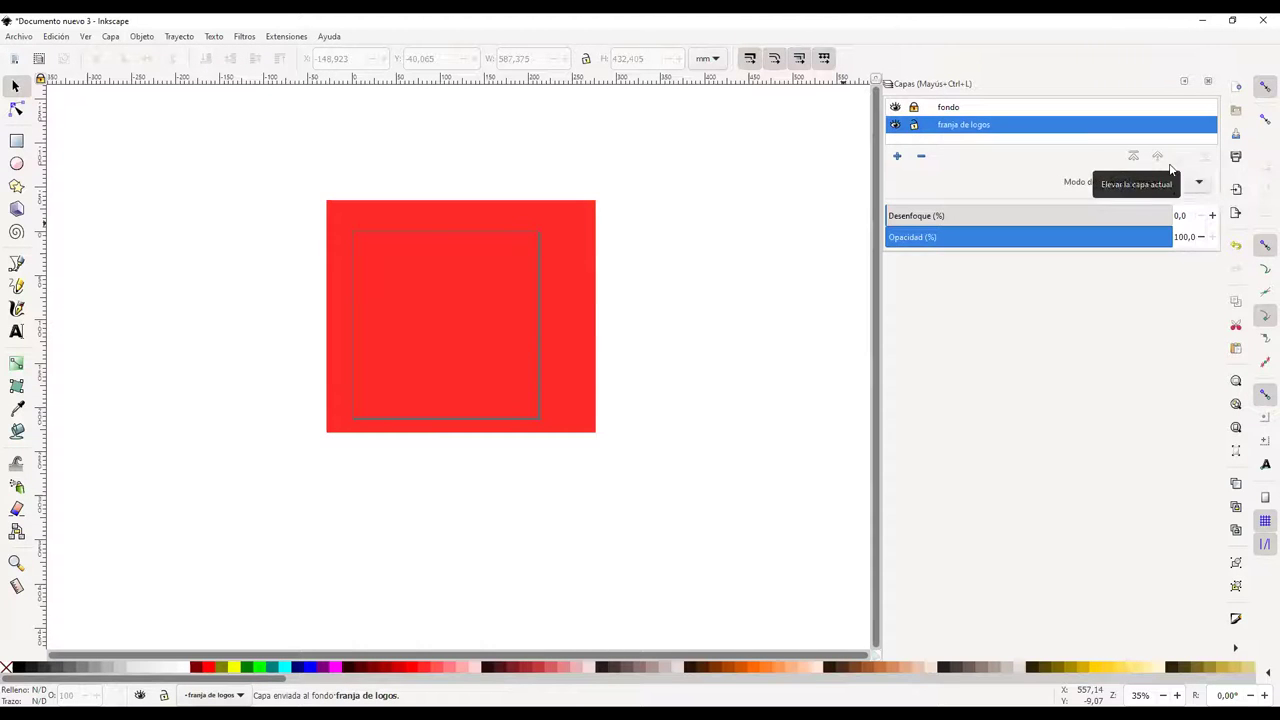
pyautogui.click(1158, 157)
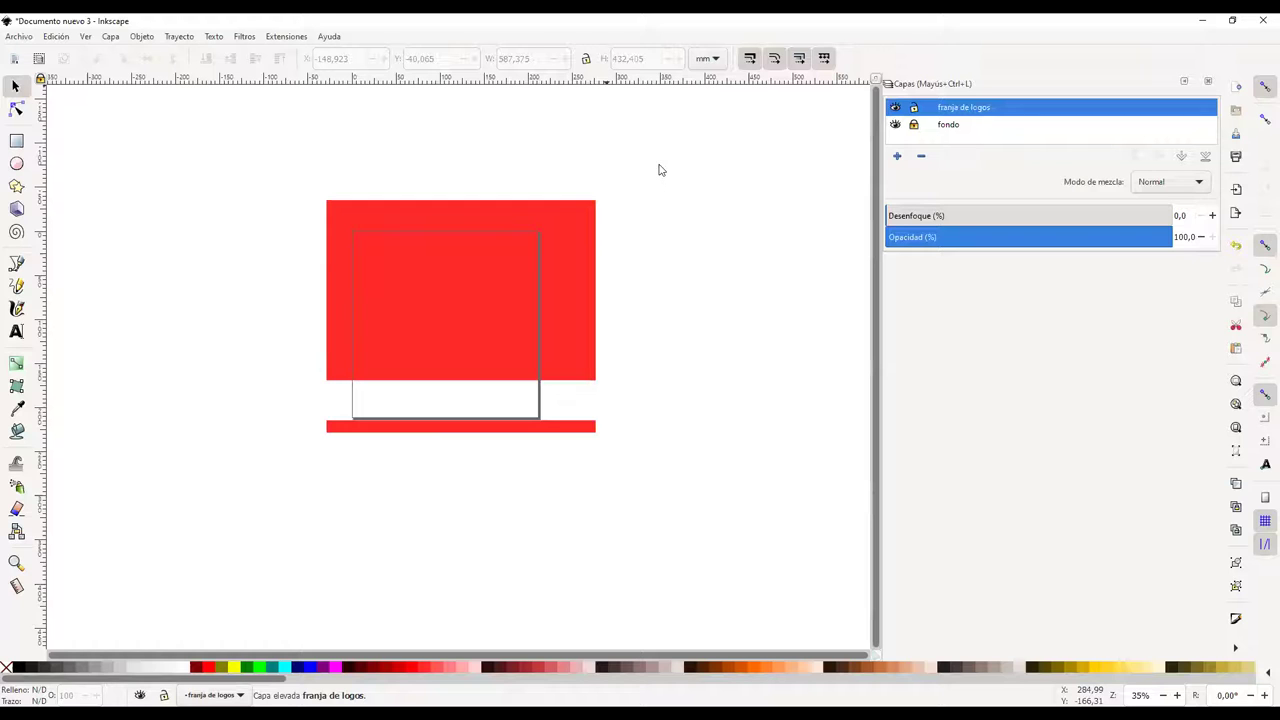
pyautogui.click(699, 208)
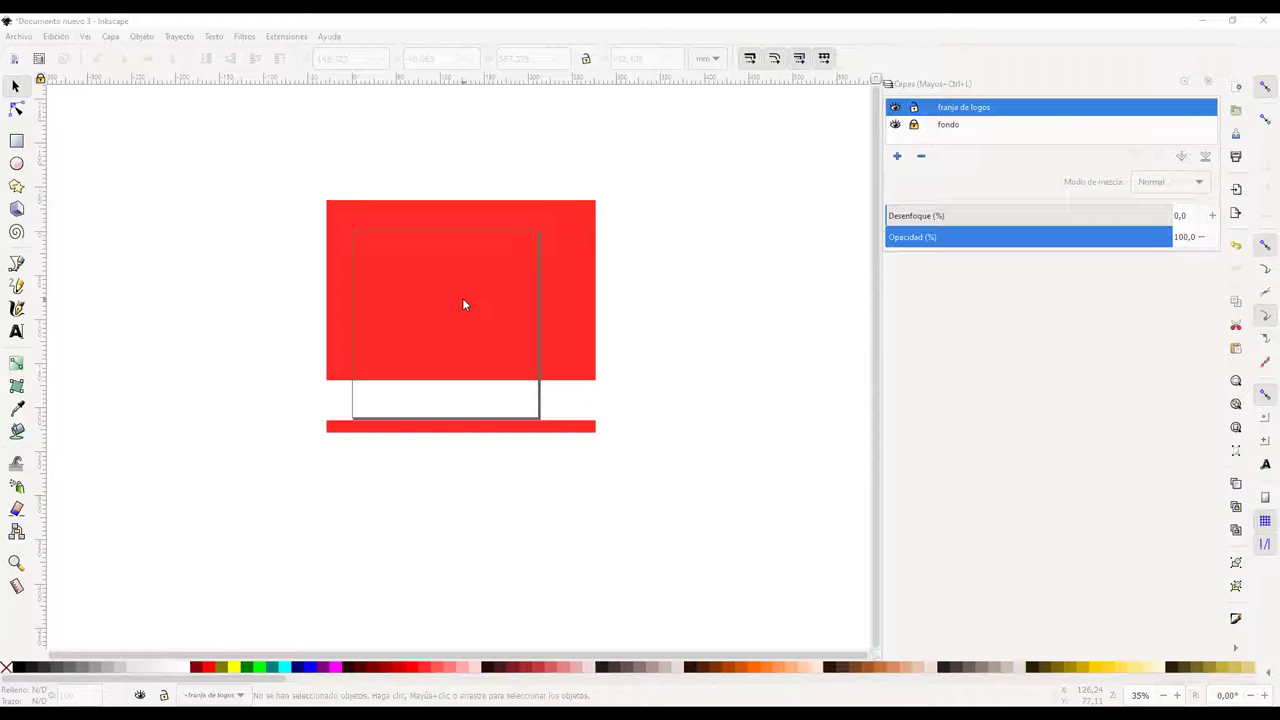
# Add a new layer named 'texto' at the top of the layer stack
pyautogui.click(897, 157)
pyautogui.write('texto')
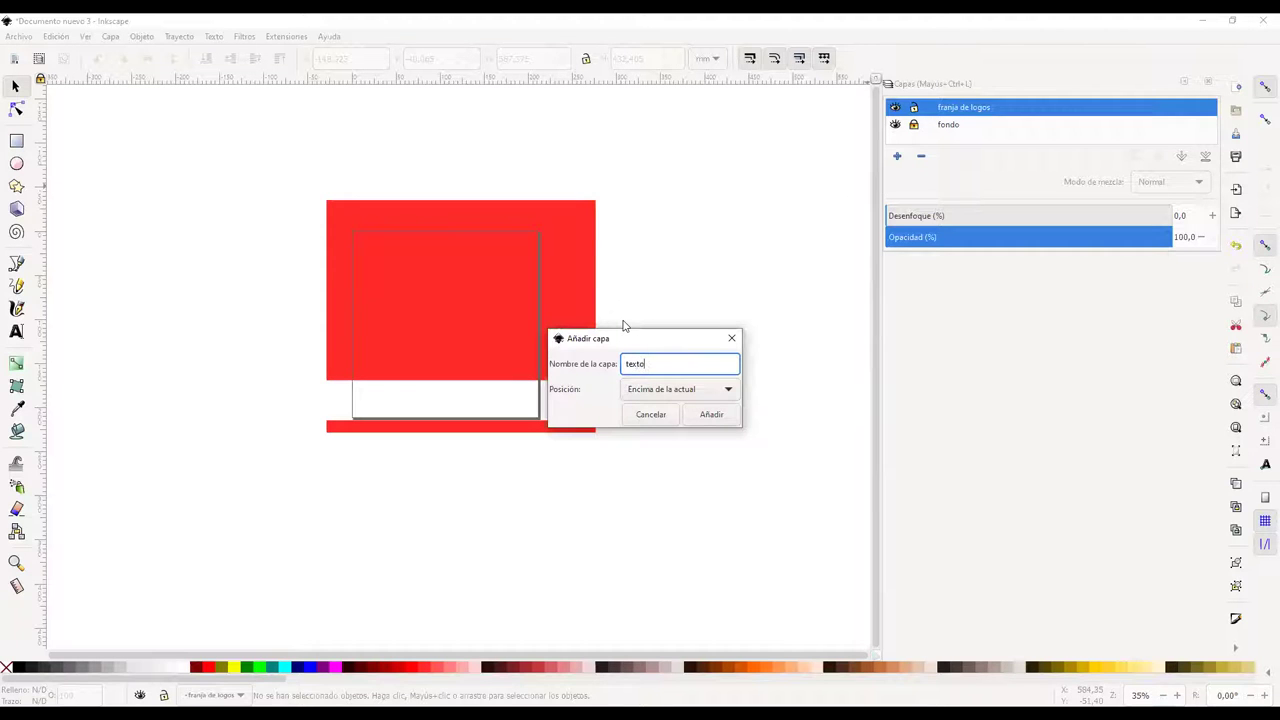
pyautogui.press('Return')
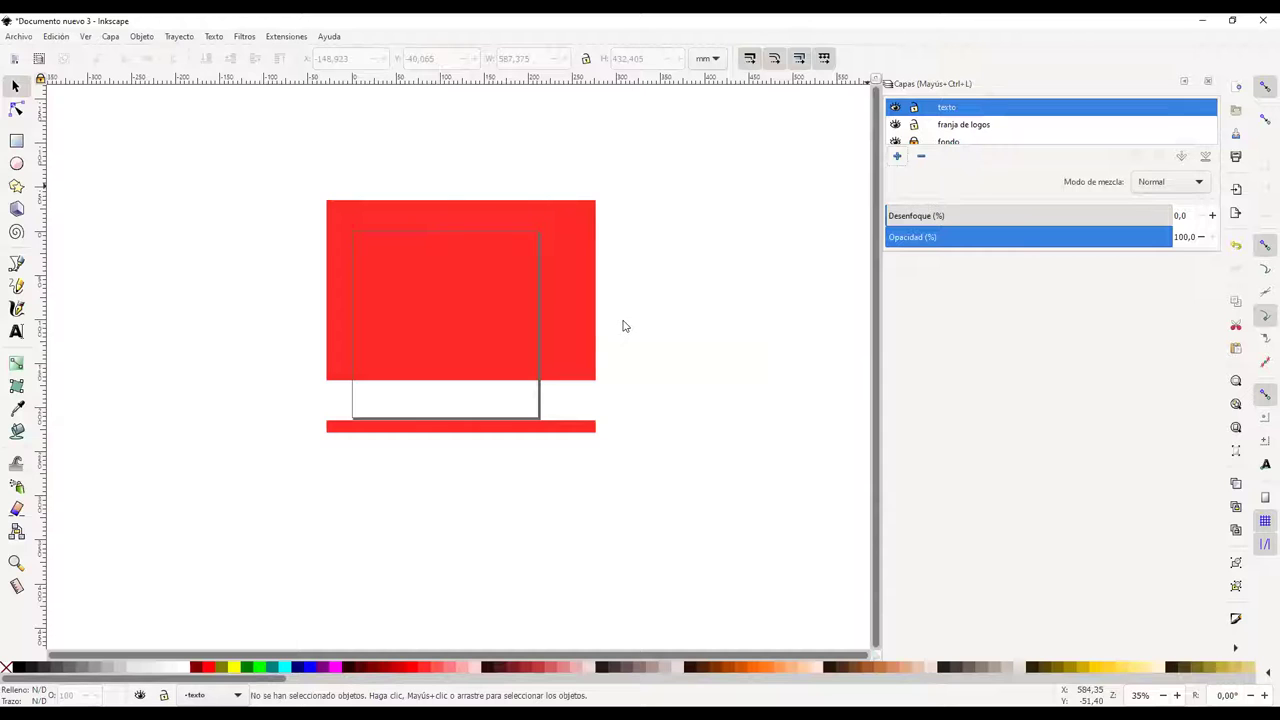
pyautogui.click(15, 333)
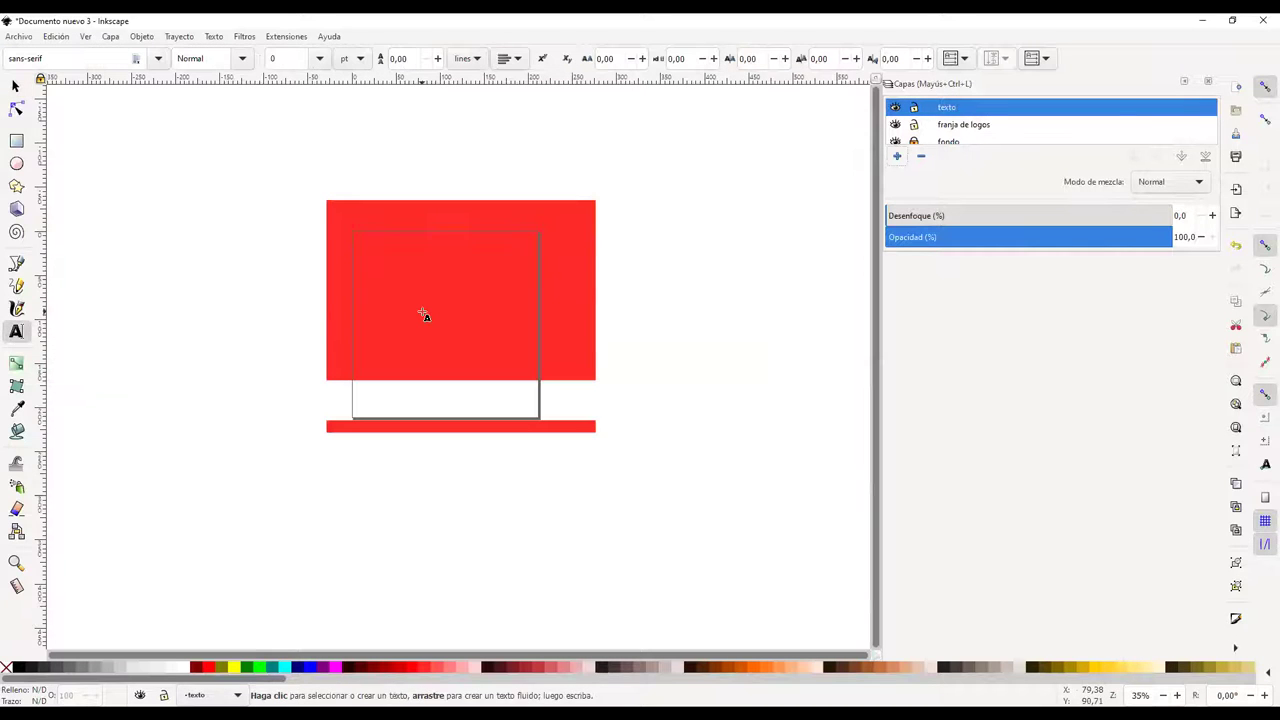
# Type a black 24 pt 'Viaja' label on the upper red background
pyautogui.scroll(1, 424, 315)
pyautogui.scroll(1, 424, 316)
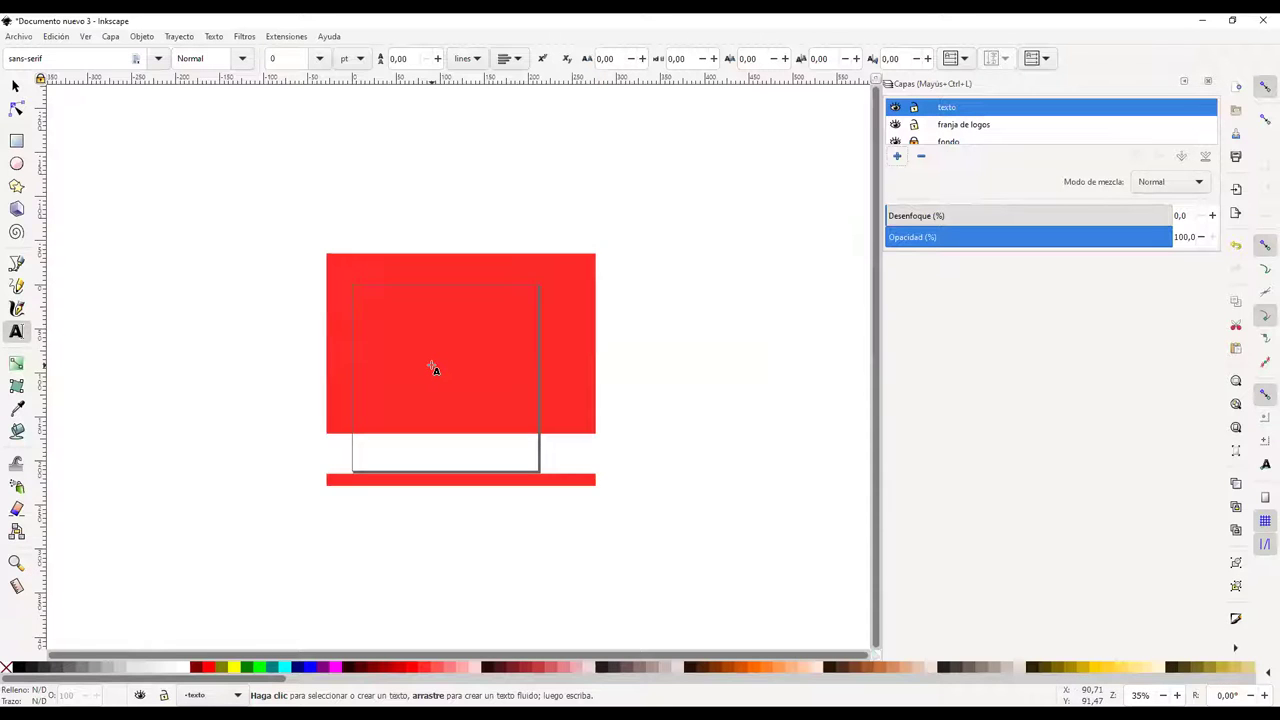
pyautogui.scroll(2, 432, 360)
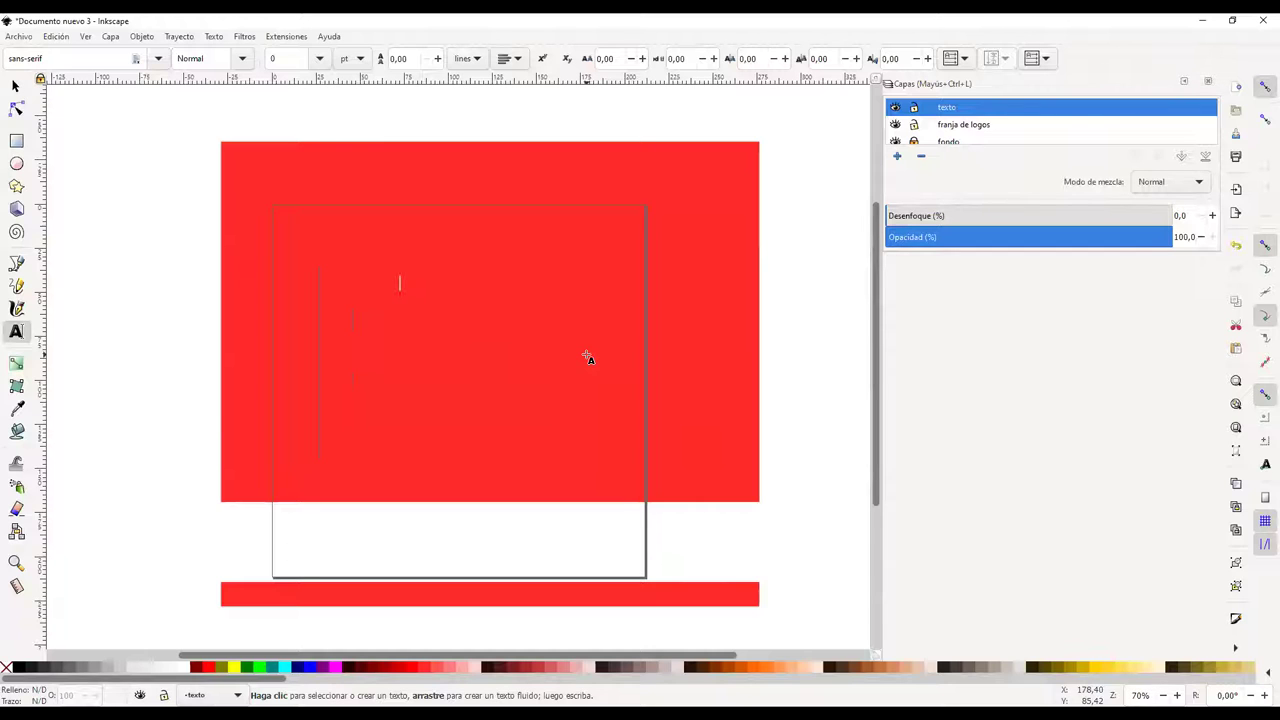
pyautogui.write('Viern')
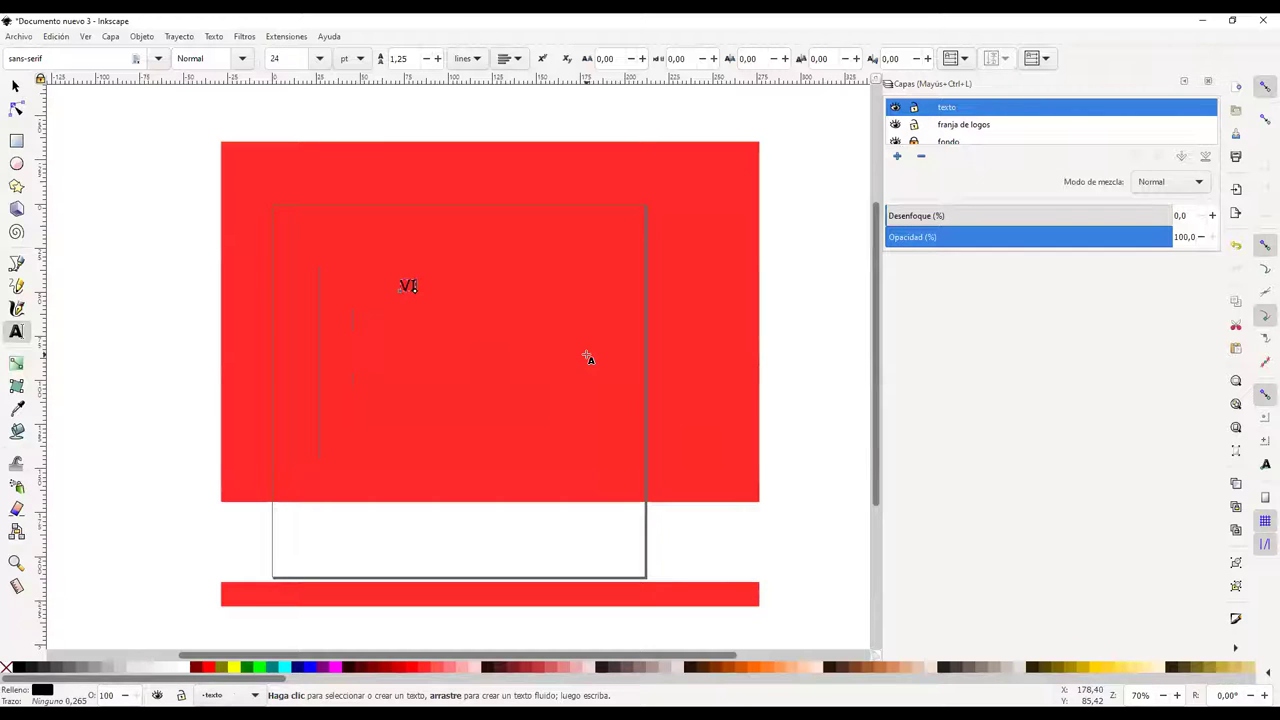
pyautogui.press('BackSpace')
pyautogui.press('BackSpace')
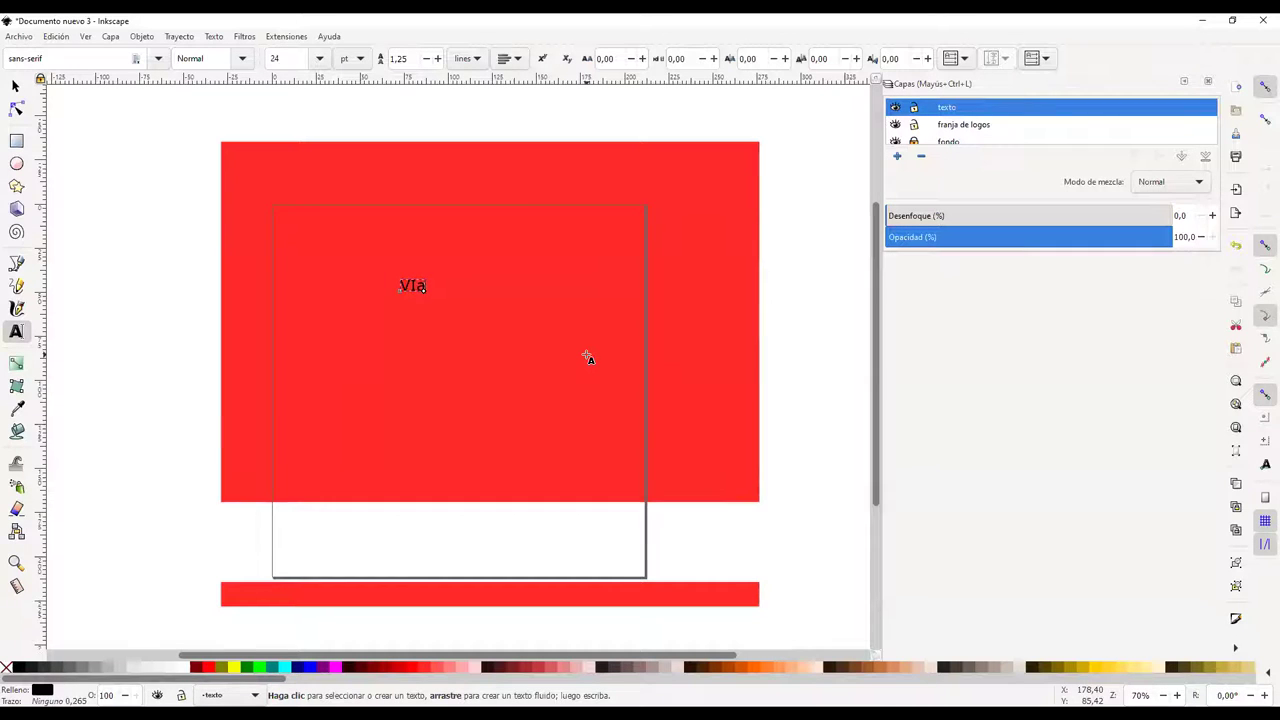
pyautogui.write('ja')
pyautogui.click(15, 86)
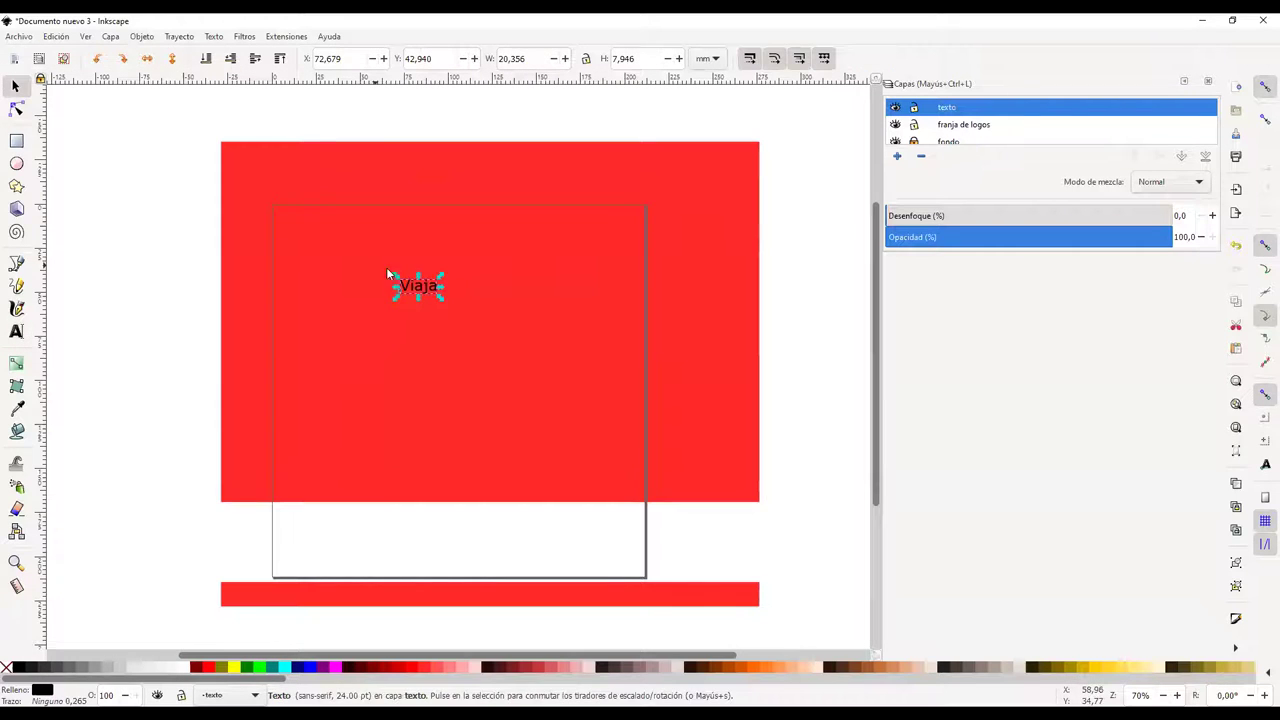
pyautogui.click(378, 320)
pyautogui.click(401, 288)
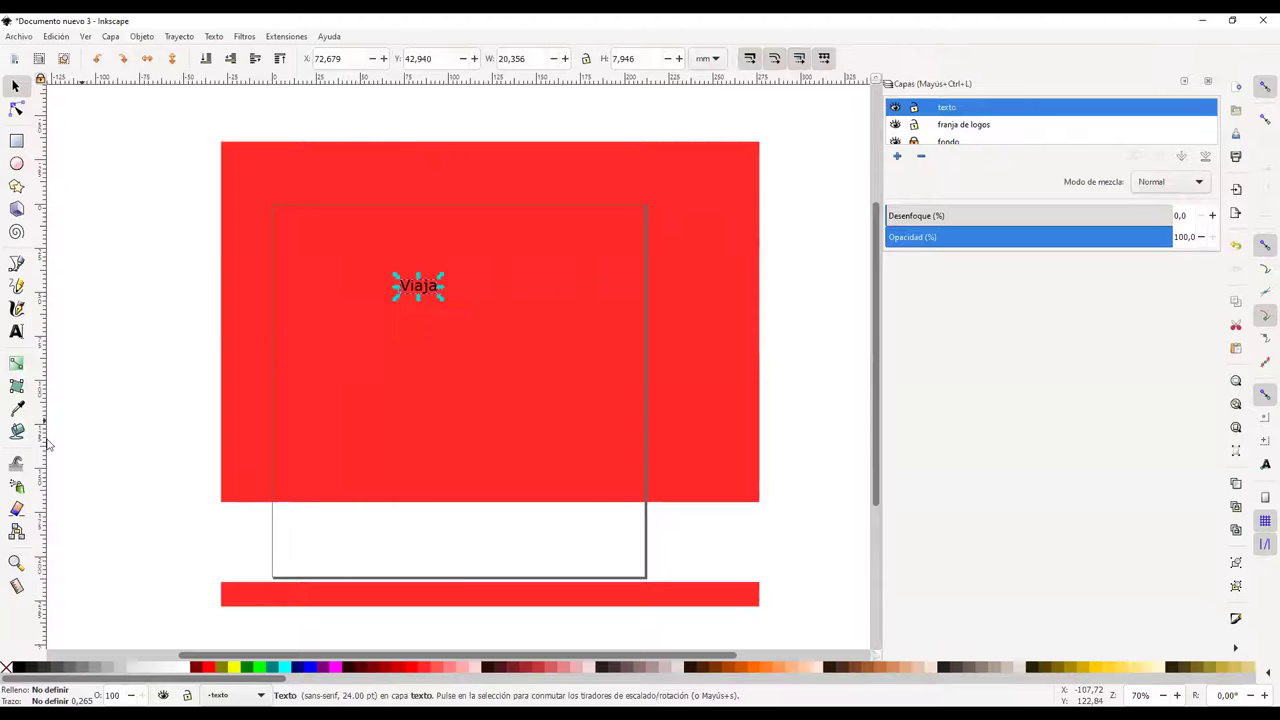
# Create a second 'Viaja' text lower down, move it up, then delete it
pyautogui.click(16, 331)
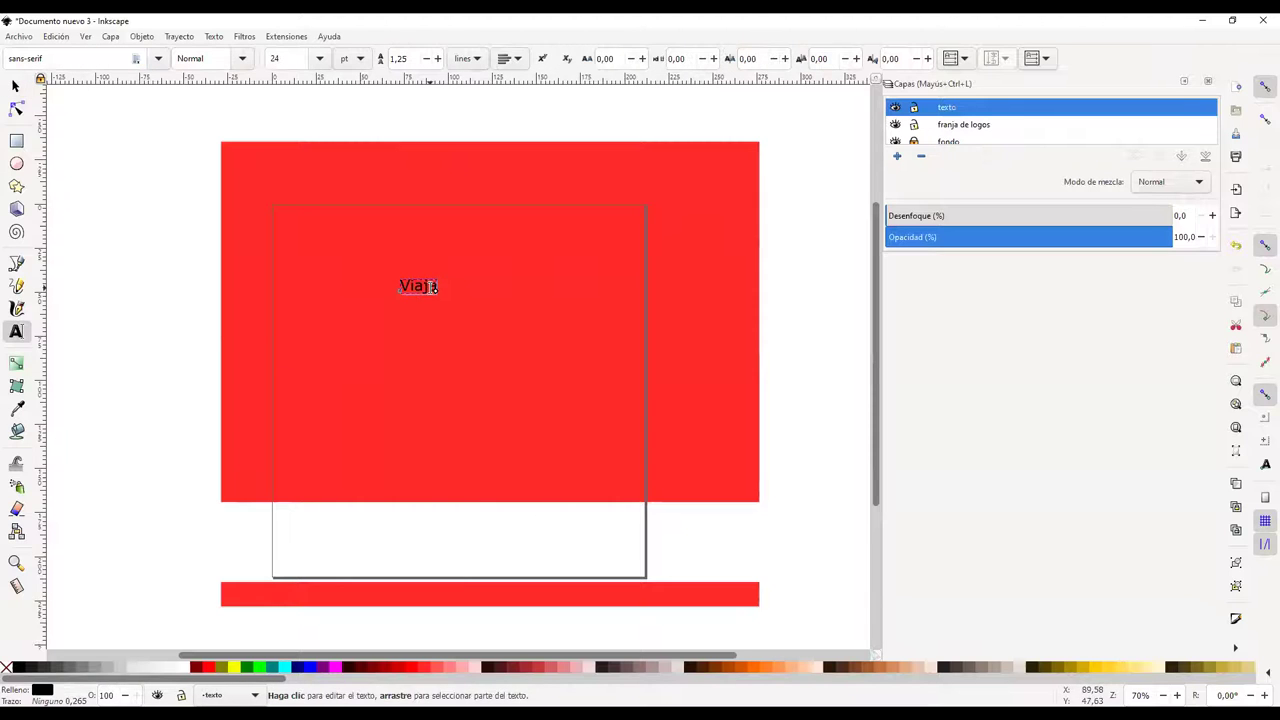
pyautogui.click(458, 372)
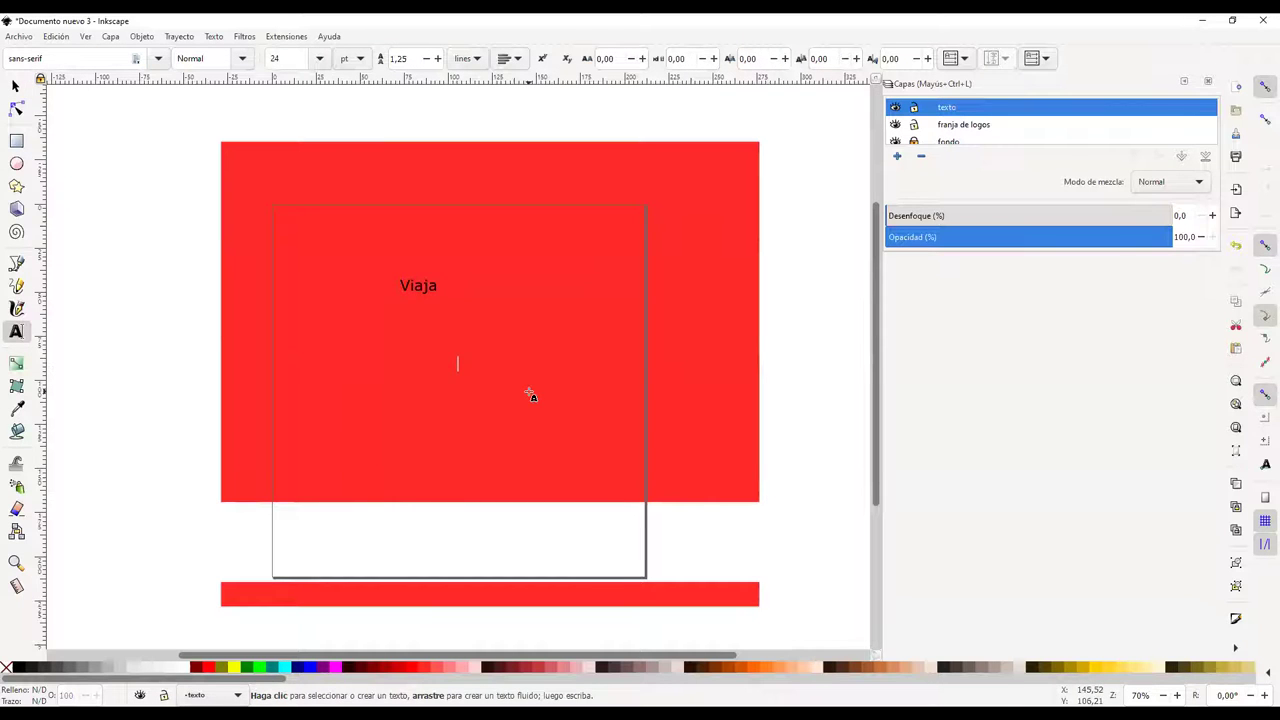
pyautogui.write('Viaja')
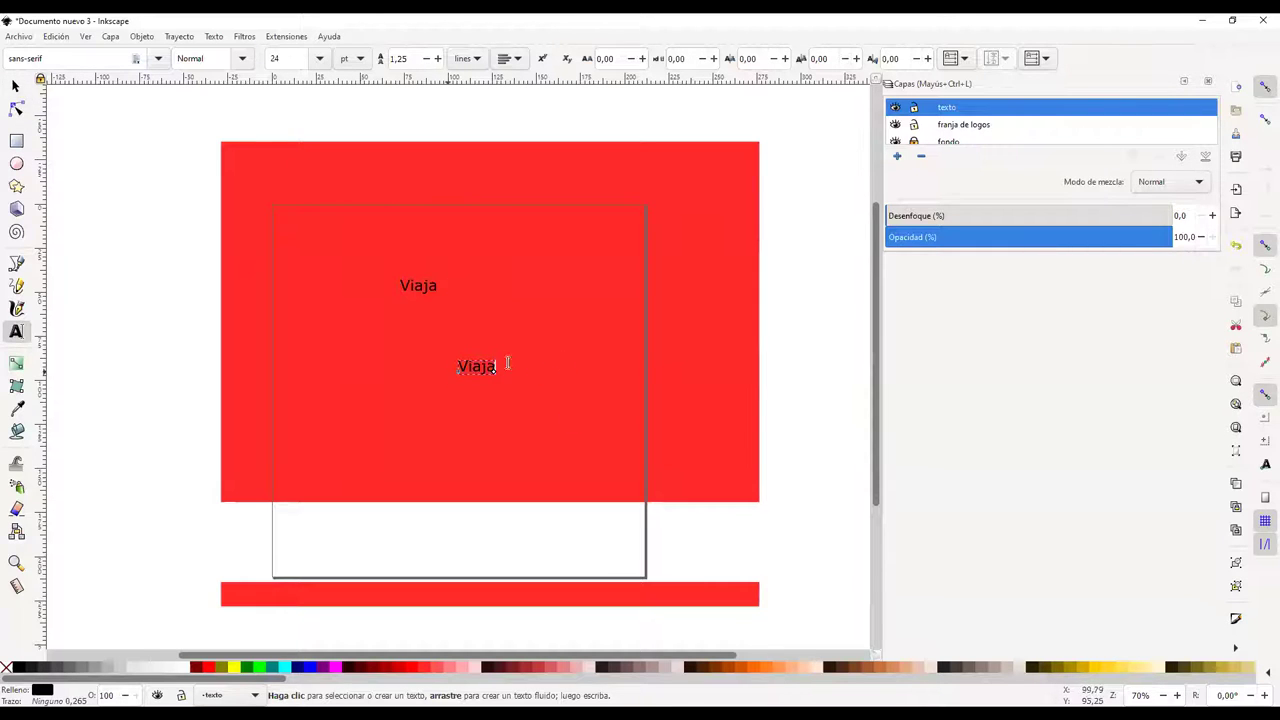
pyautogui.click(12, 89)
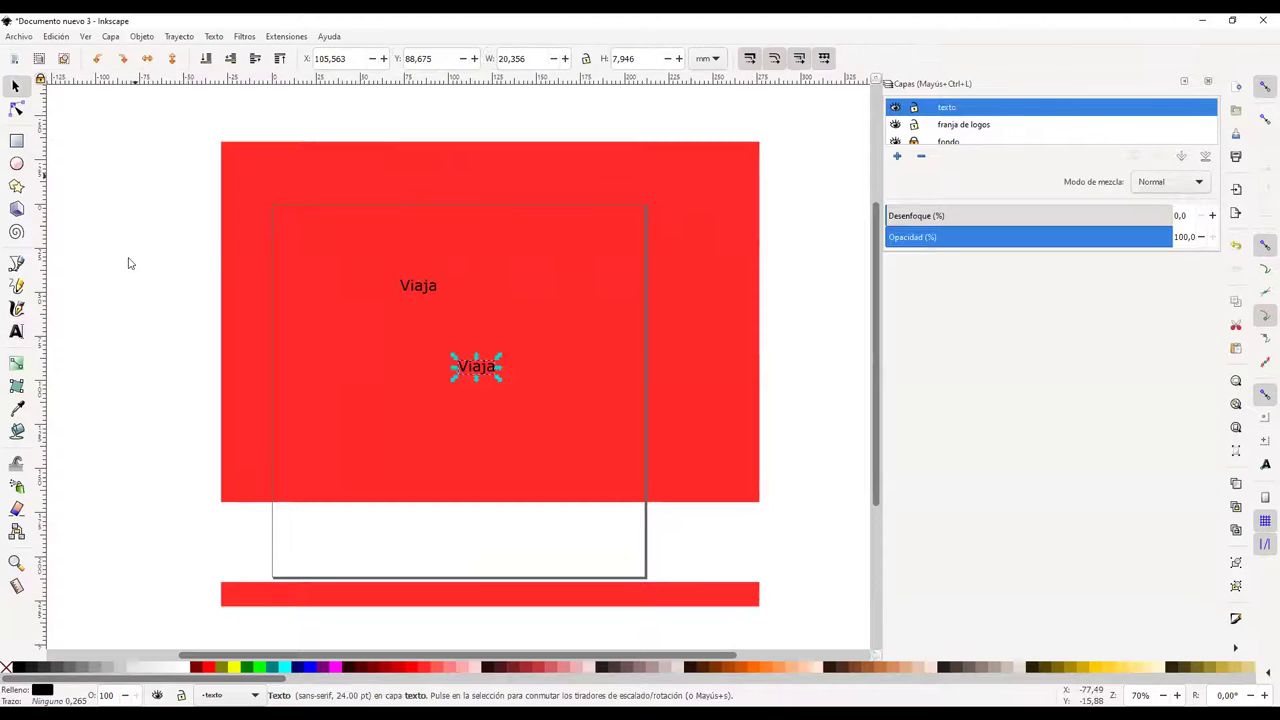
pyautogui.moveTo(482, 366); pyautogui.dragTo(518, 283)
pyautogui.press('Delete')
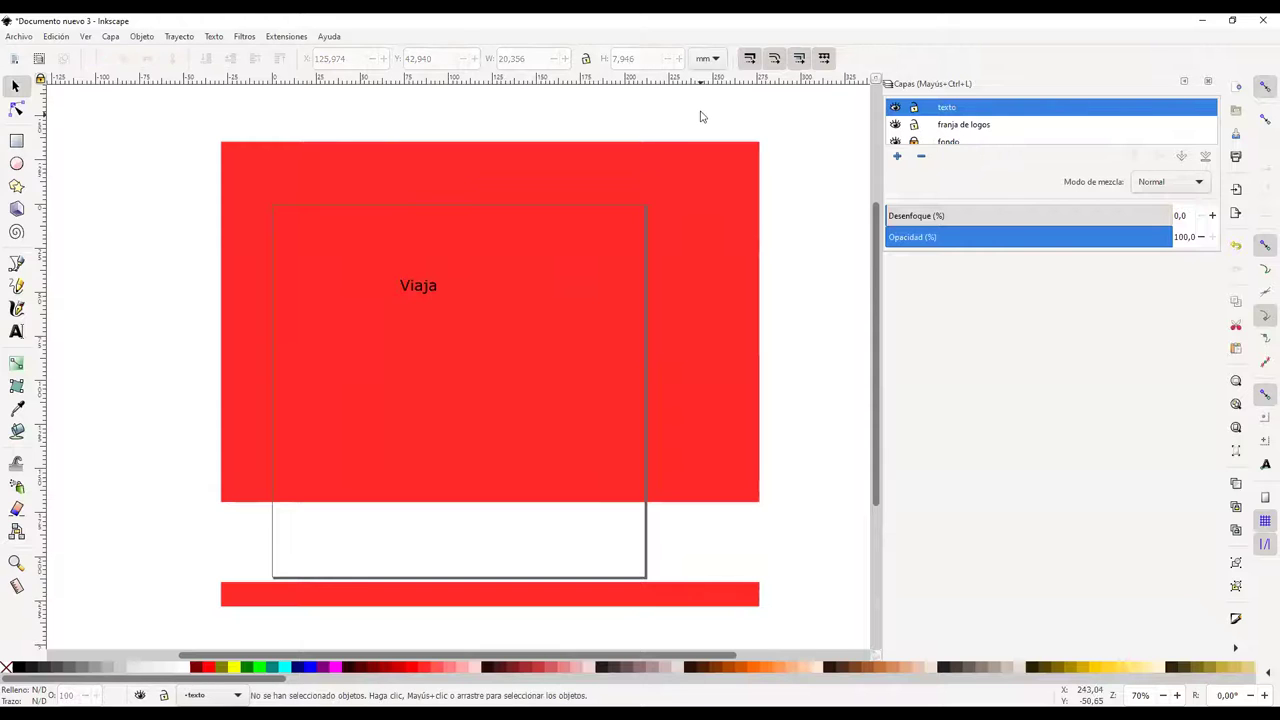
# Enlarge the Viaja text to about 123 pt across the red background
pyautogui.moveTo(410, 287); pyautogui.dragTo(574, 463)
pyautogui.click(400, 295)
pyautogui.click(564, 346)
pyautogui.moveTo(577, 284); pyautogui.dragTo(609, 272)
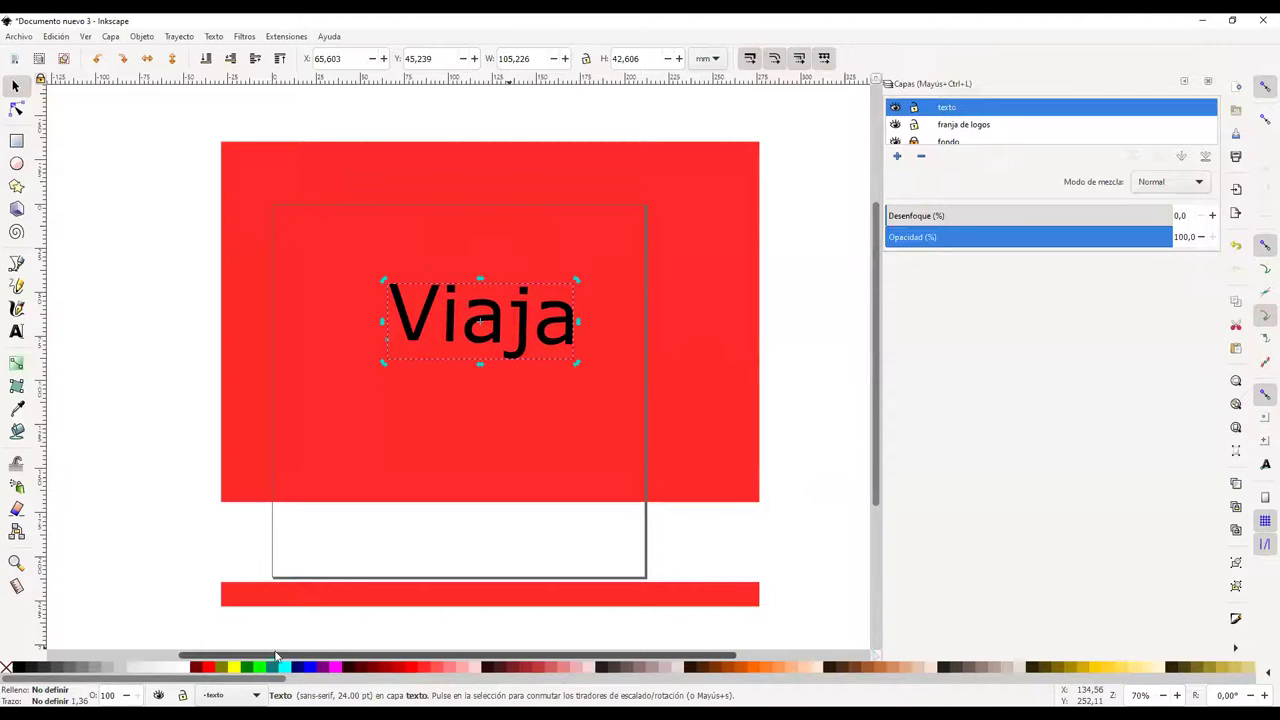
# Fill the Viaja text white and give it a yellow #FFCC00 outline
pyautogui.click(182, 669)
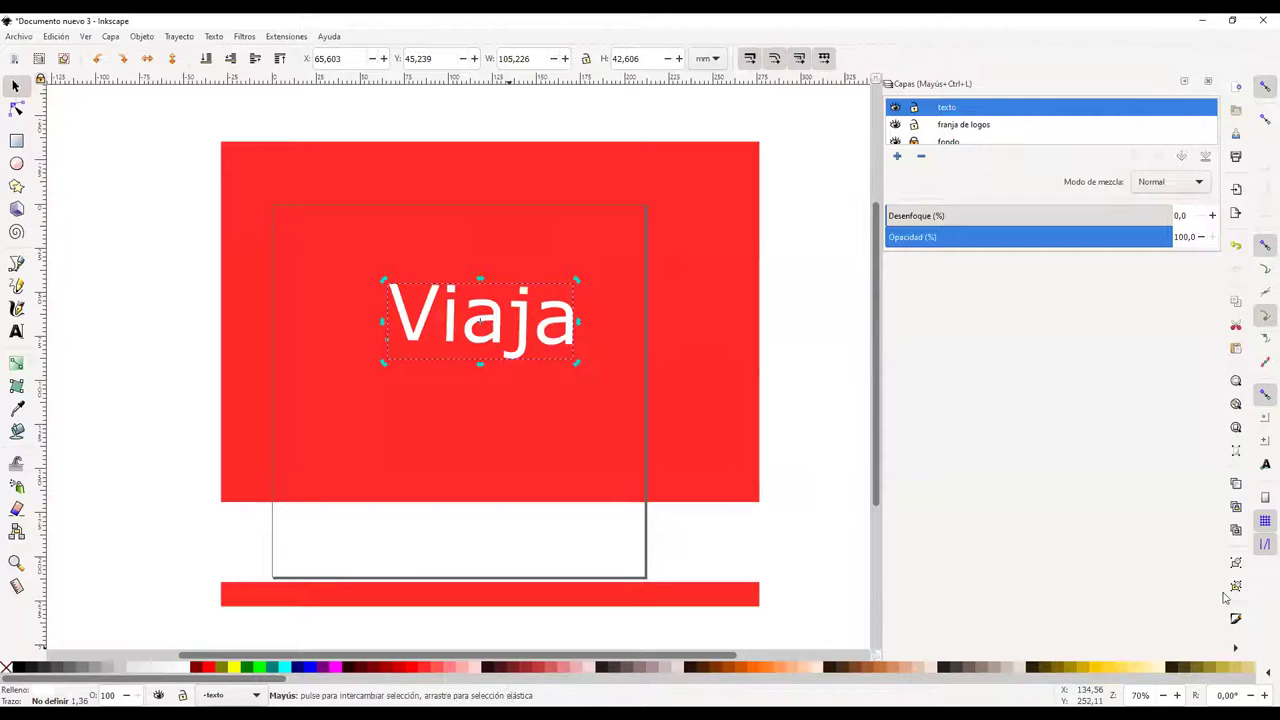
pyautogui.keyDown('shift'); pyautogui.click(1101, 673); pyautogui.keyUp('shift')
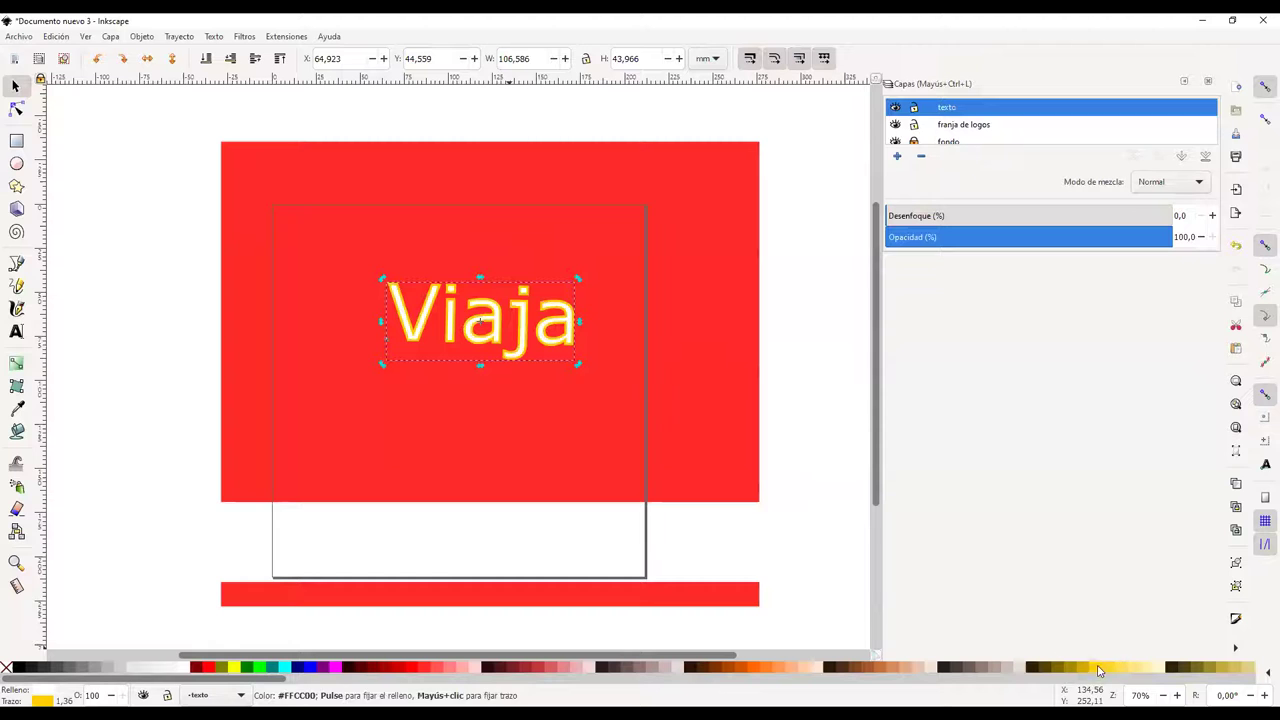
pyautogui.click(430, 316)
pyautogui.click(427, 318)
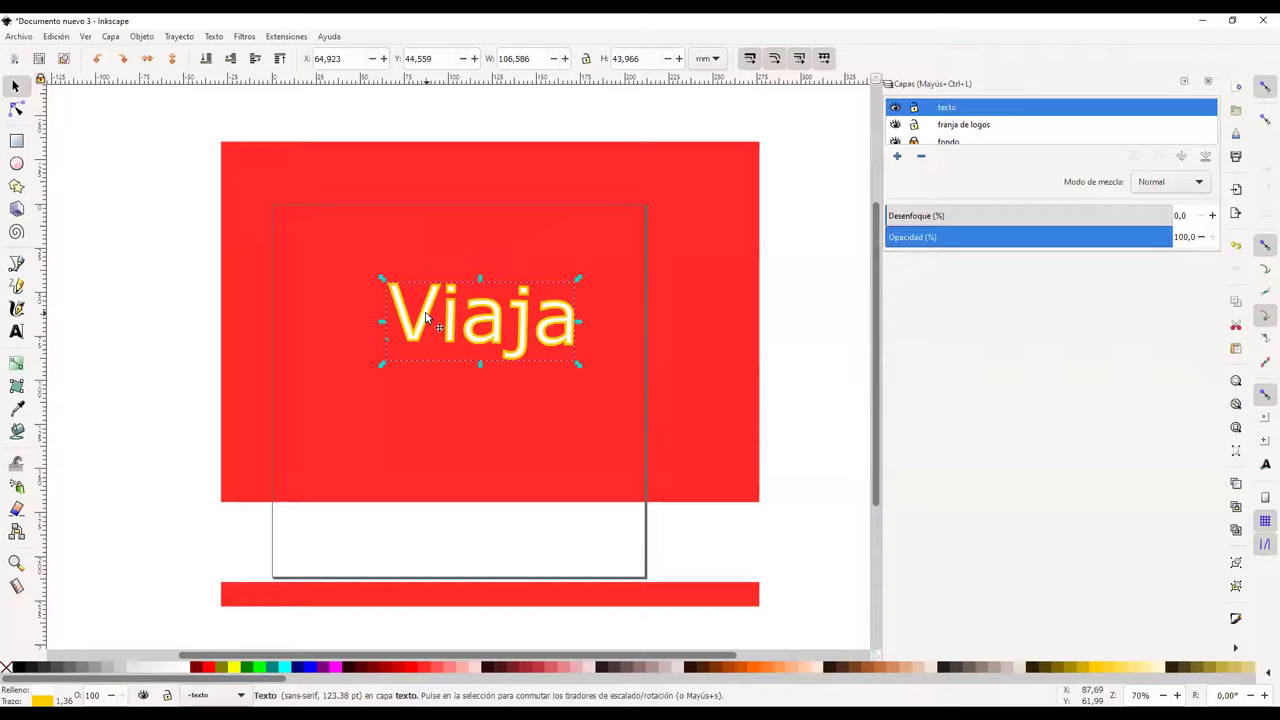
pyautogui.keyDown('ctrl'); pyautogui.scroll(8, 430, 316); pyautogui.keyUp('ctrl')
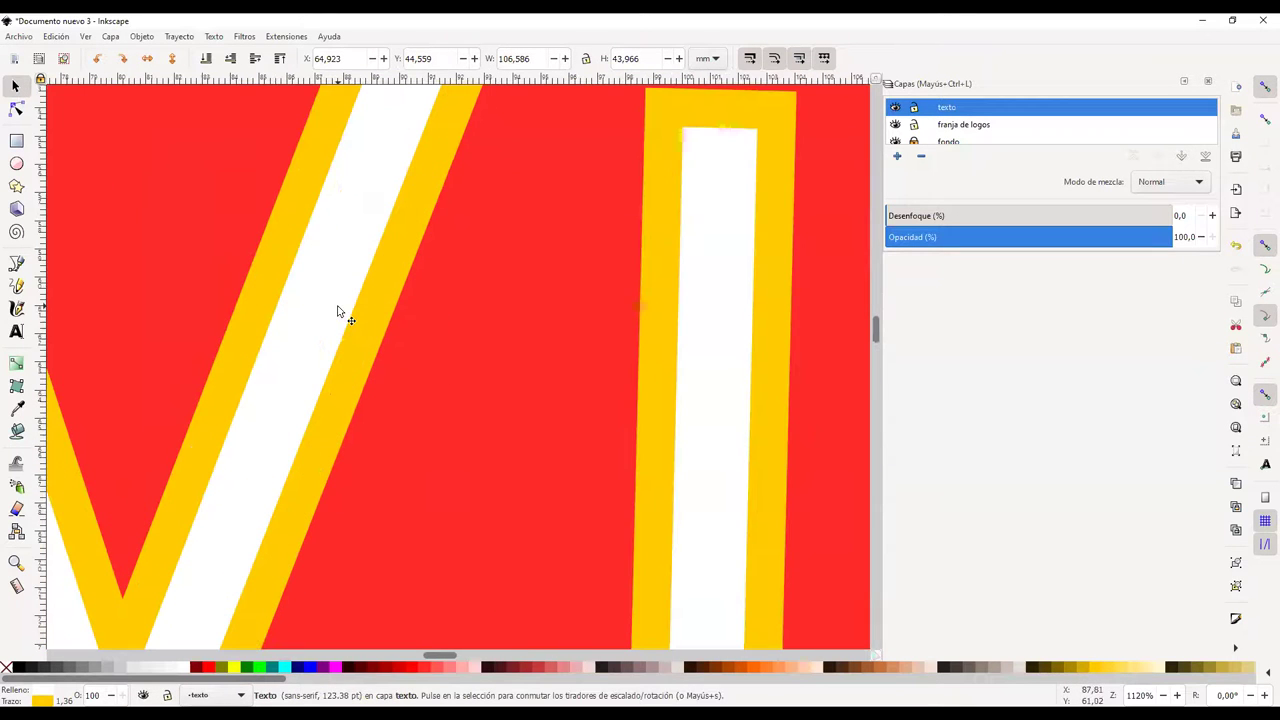
pyautogui.keyDown('ctrl'); pyautogui.scroll(-4, 508, 364); pyautogui.keyUp('ctrl')
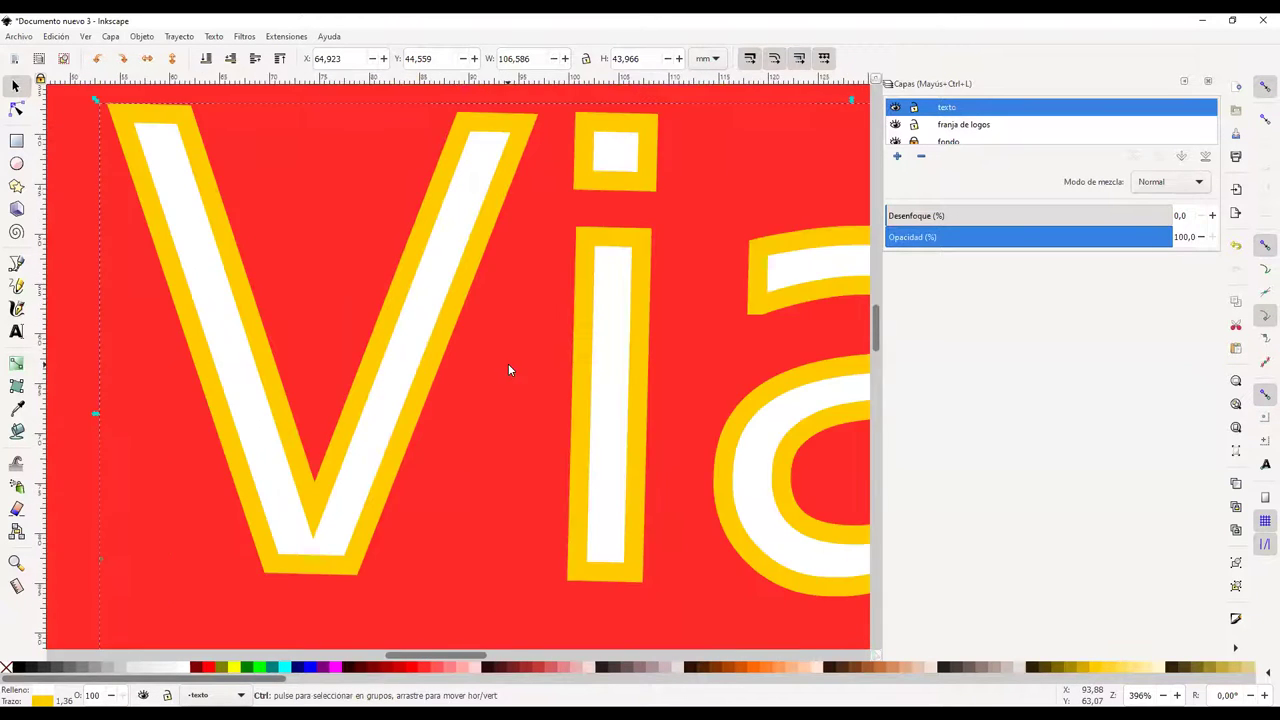
pyautogui.keyDown('ctrl'); pyautogui.scroll(-3, 509, 368); pyautogui.keyUp('ctrl')
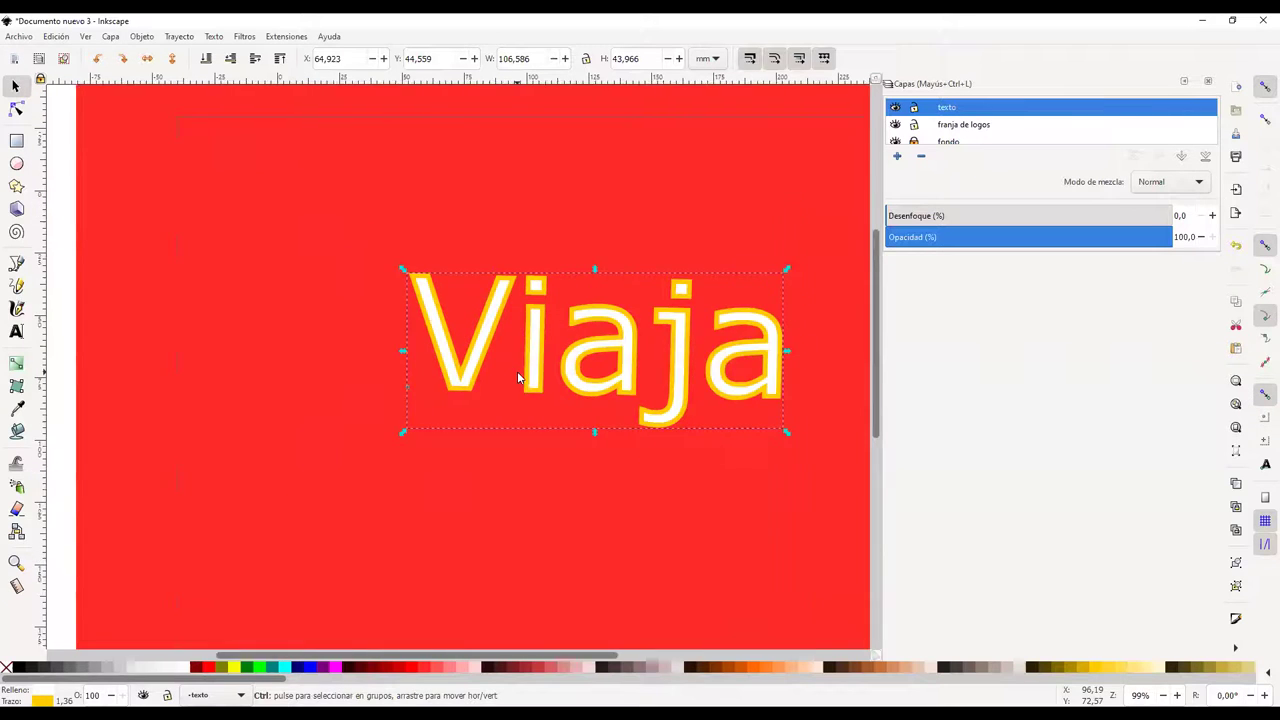
pyautogui.keyDown('ctrl'); pyautogui.scroll(-2, 519, 370); pyautogui.keyUp('ctrl')
pyautogui.keyDown('ctrl'); pyautogui.scroll(2, 505, 350); pyautogui.keyUp('ctrl')
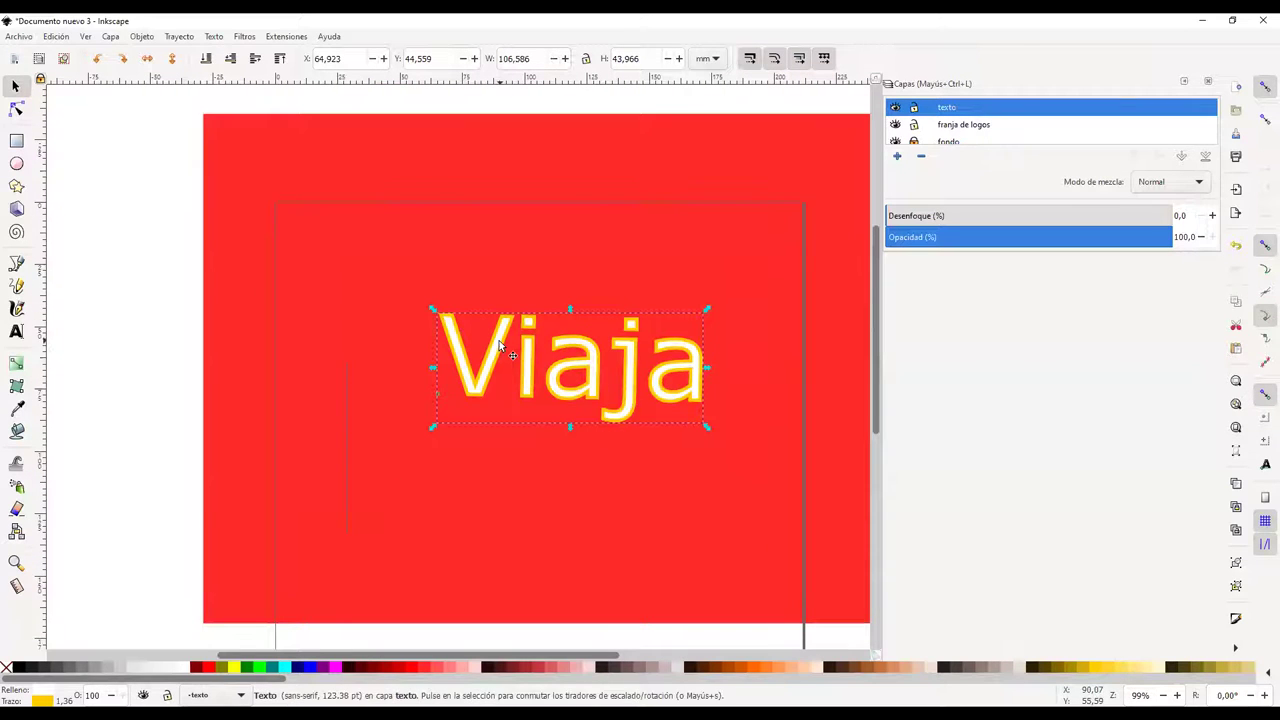
# Undo the yellow outline on Viaja and move the text up and left
pyautogui.hotkey('ctrl', 'z')
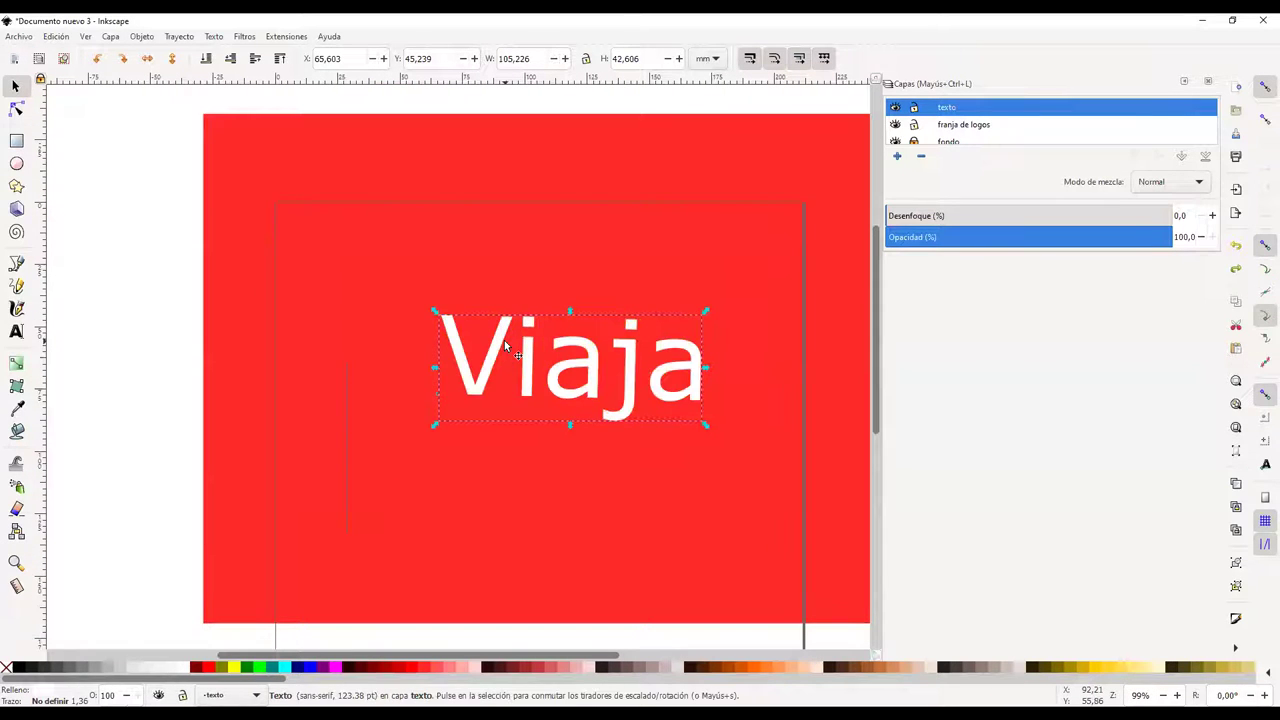
pyautogui.moveTo(500, 337); pyautogui.dragTo(398, 264)
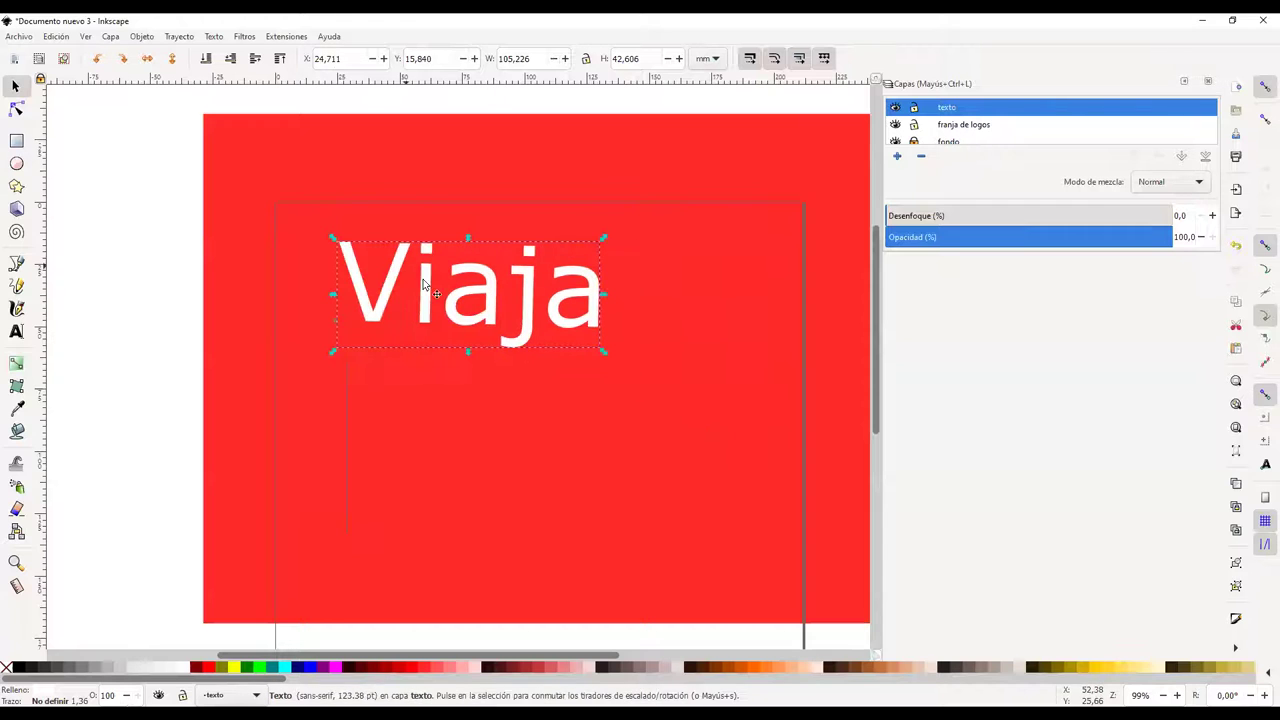
pyautogui.moveTo(447, 310); pyautogui.dragTo(447, 310)
pyautogui.moveTo(554, 294); pyautogui.dragTo(588, 270)
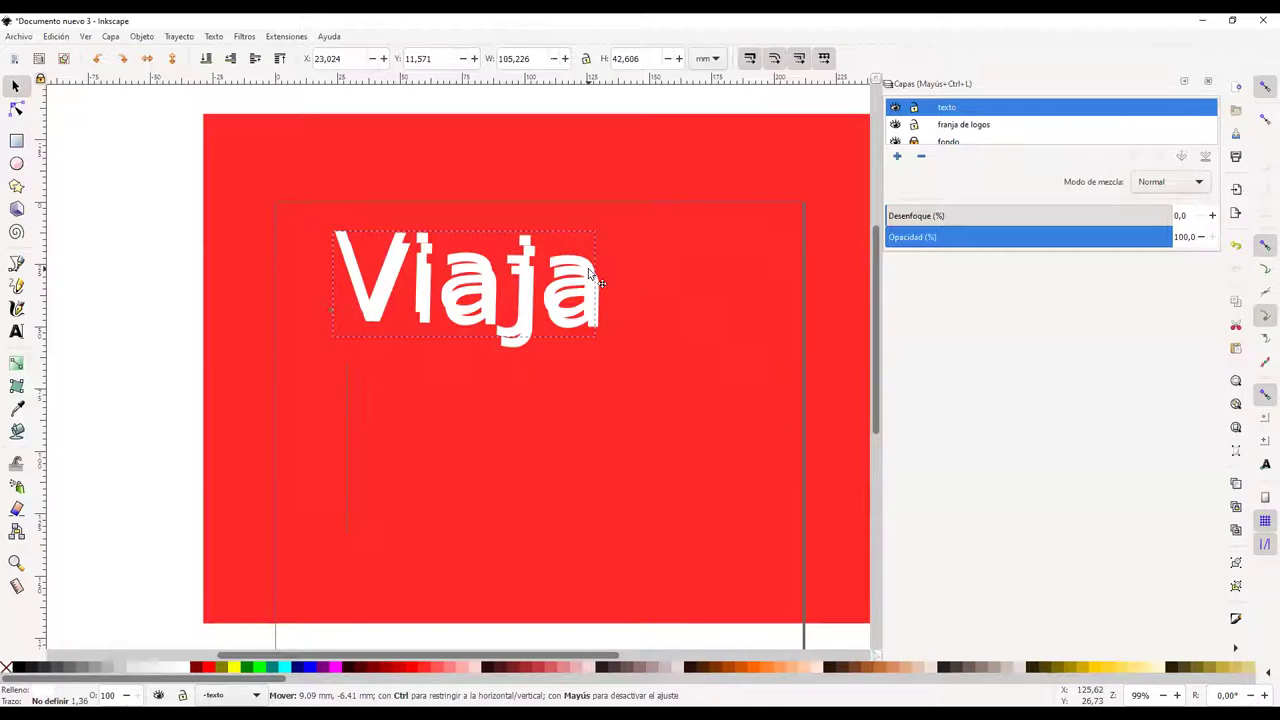
# Try a lime fill on a Viaja copy, delete it, and place white Viaja at X 15,891, Y 29,738 mm
pyautogui.click(258, 667)
pyautogui.moveTo(518, 308); pyautogui.dragTo(521, 317)
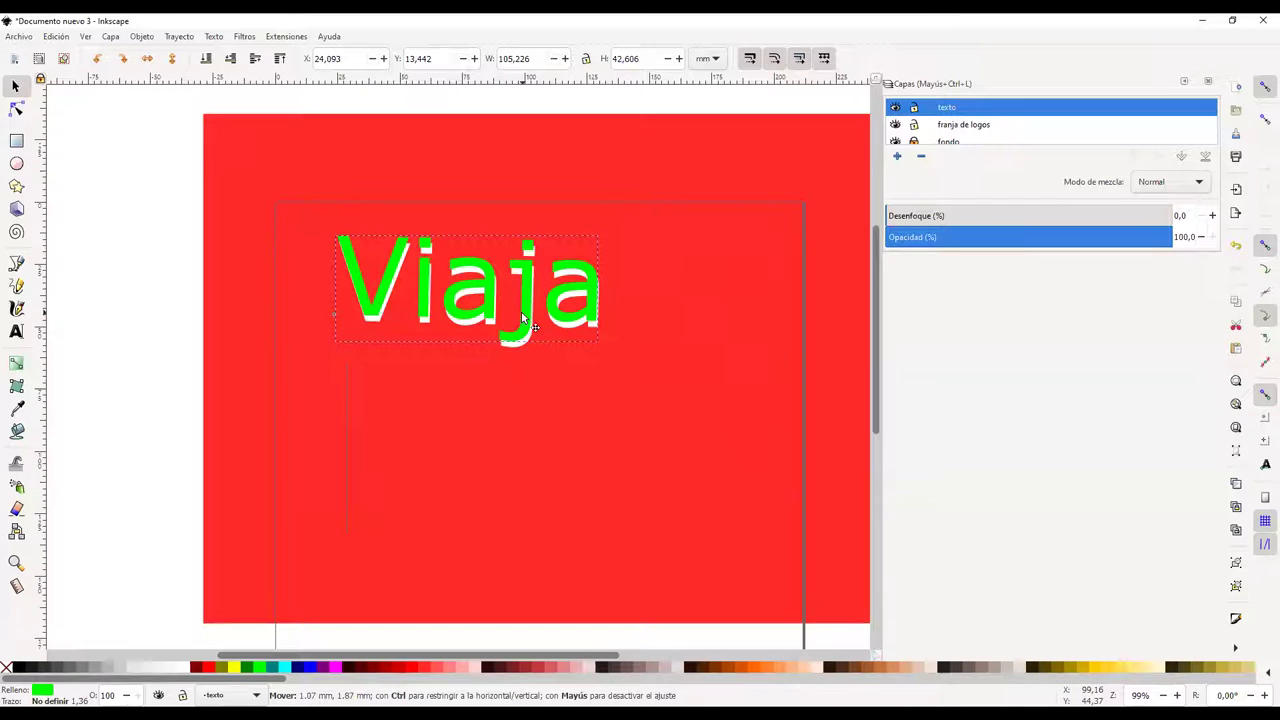
pyautogui.moveTo(710, 43); pyautogui.dragTo(633, 343)
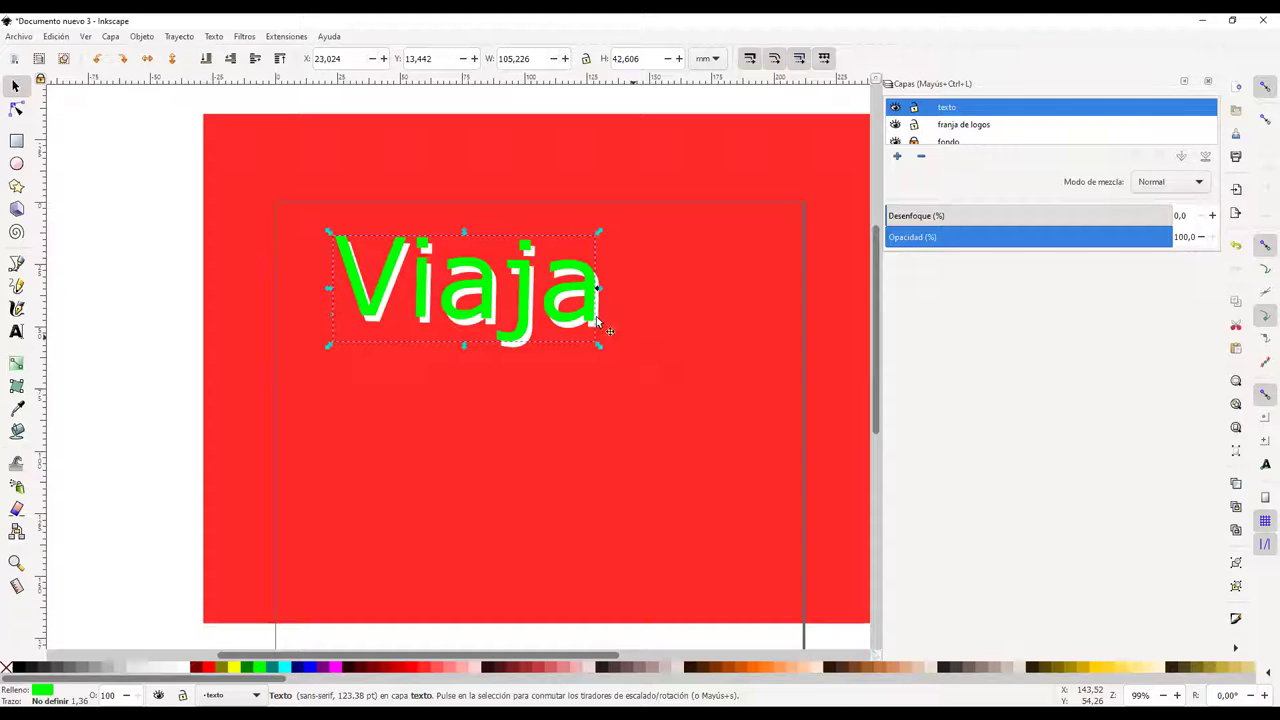
pyautogui.moveTo(560, 305); pyautogui.dragTo(579, 373)
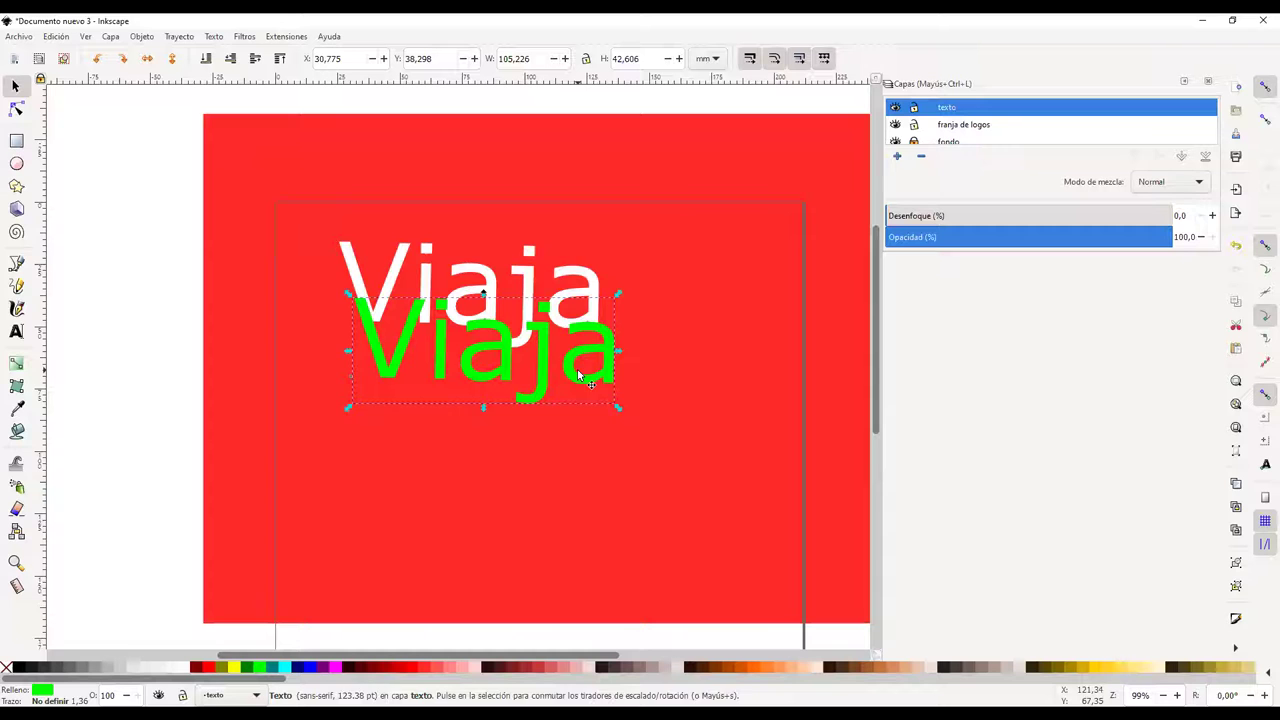
pyautogui.hotkey('ctrl', 'z')
pyautogui.hotkey('ctrl', 'z')
pyautogui.moveTo(536, 317); pyautogui.dragTo(590, 460)
pyautogui.press('Delete')
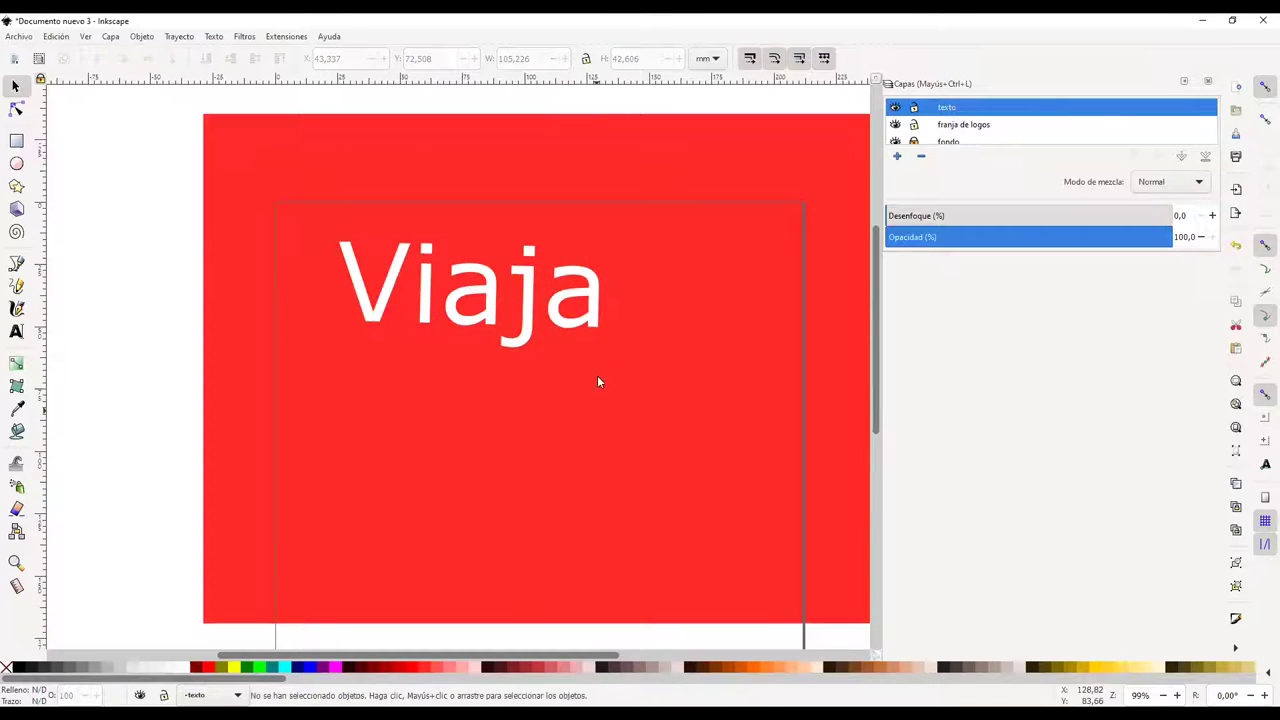
pyautogui.moveTo(535, 288); pyautogui.dragTo(580, 336)
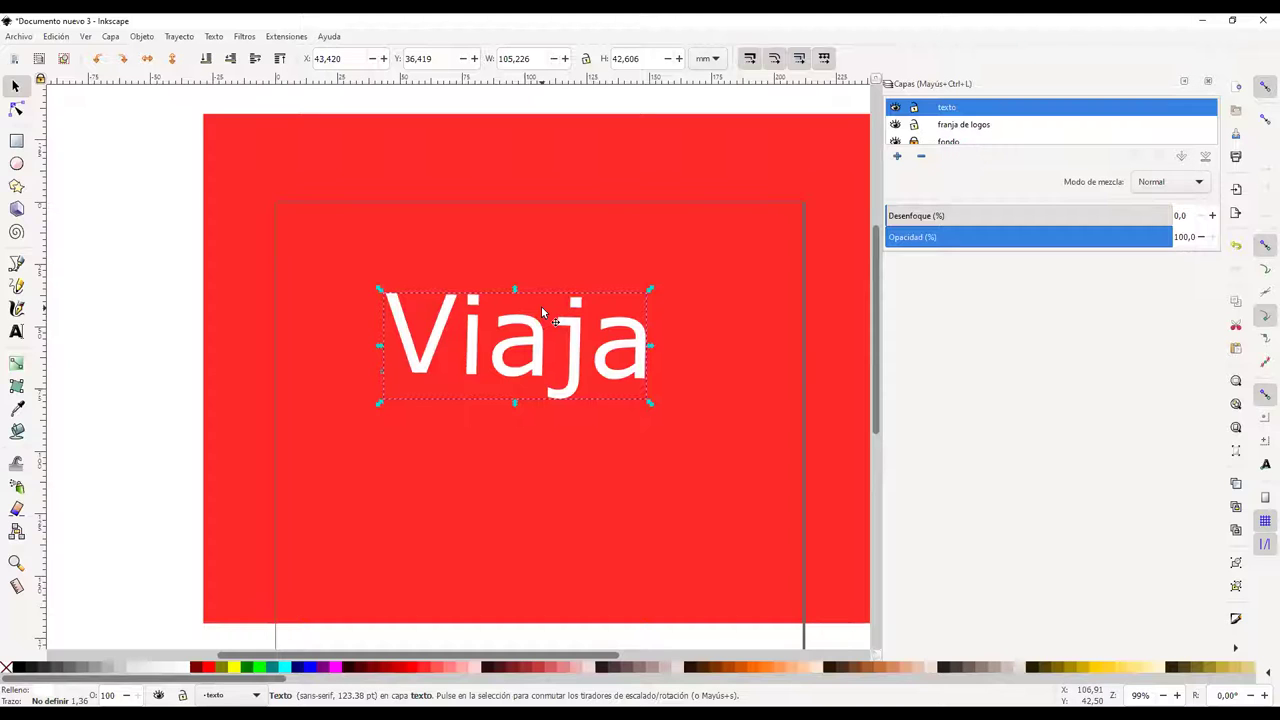
pyautogui.moveTo(520, 333); pyautogui.dragTo(463, 319)
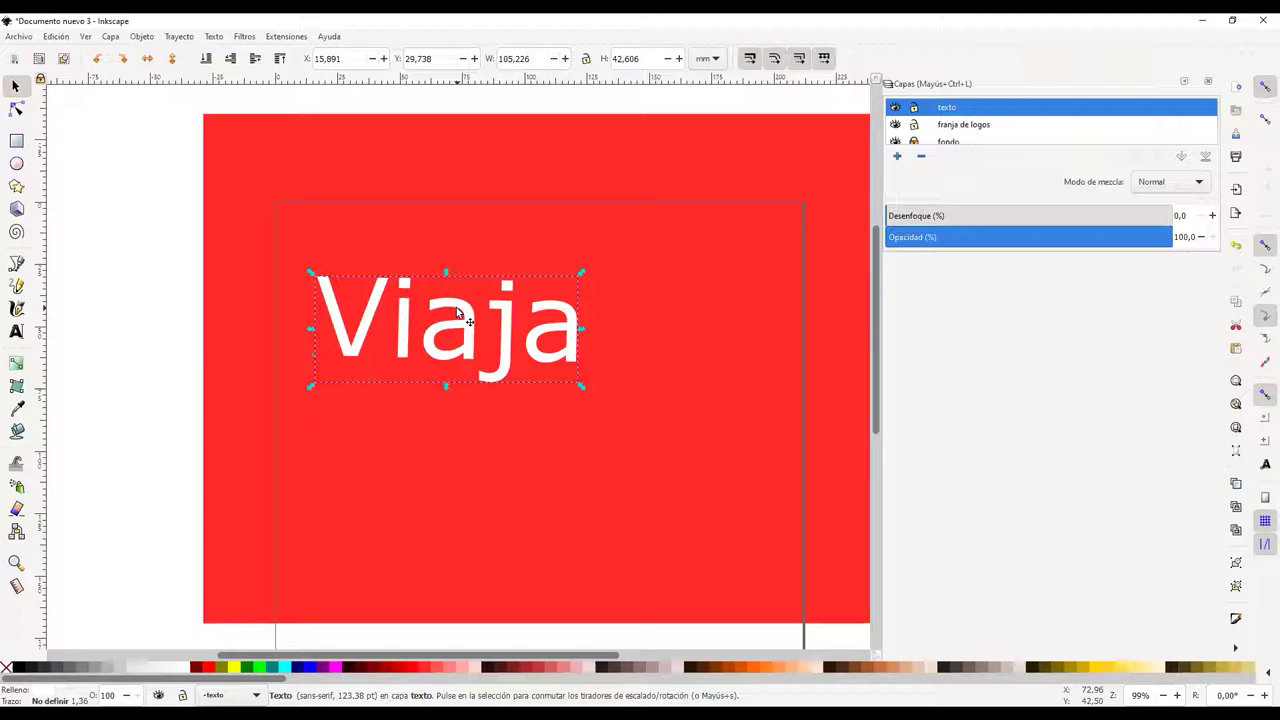
# Select the Viaja text and set it in the MV Boli font
pyautogui.click(16, 331)
pyautogui.hotkey('ctrl', 'a')
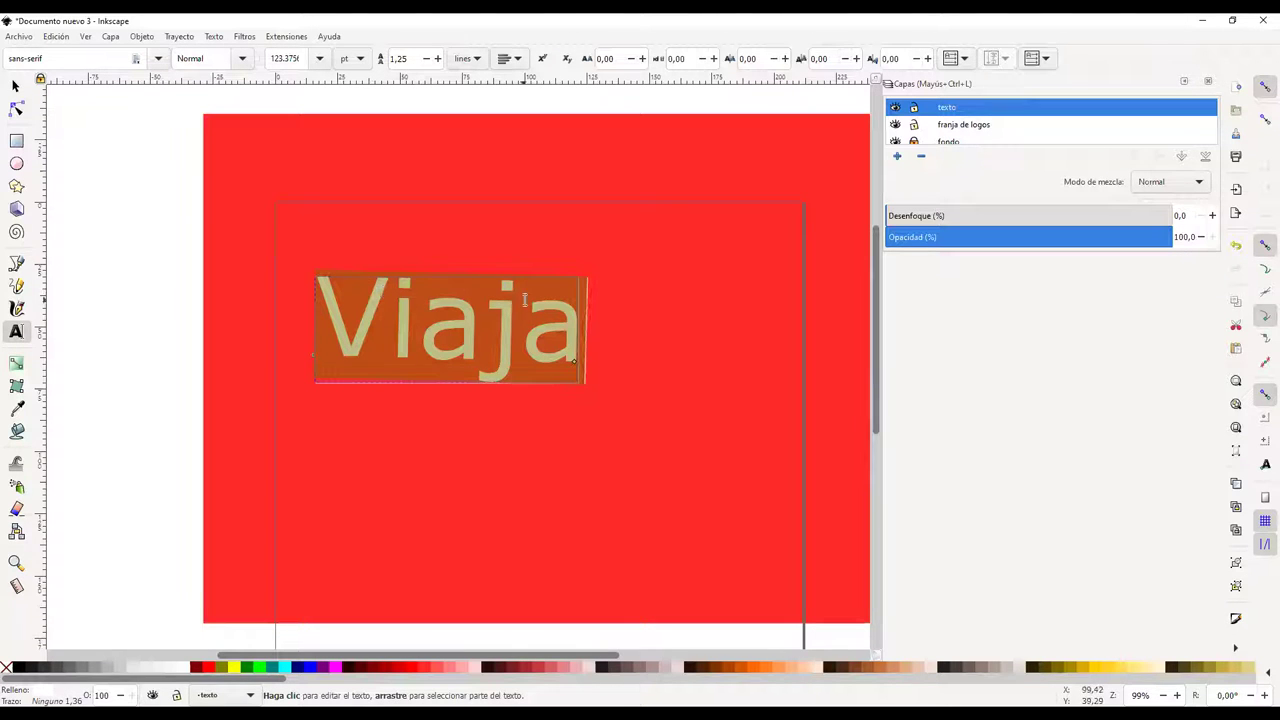
pyautogui.moveTo(578, 332); pyautogui.dragTo(328, 343)
pyautogui.click(157, 58)
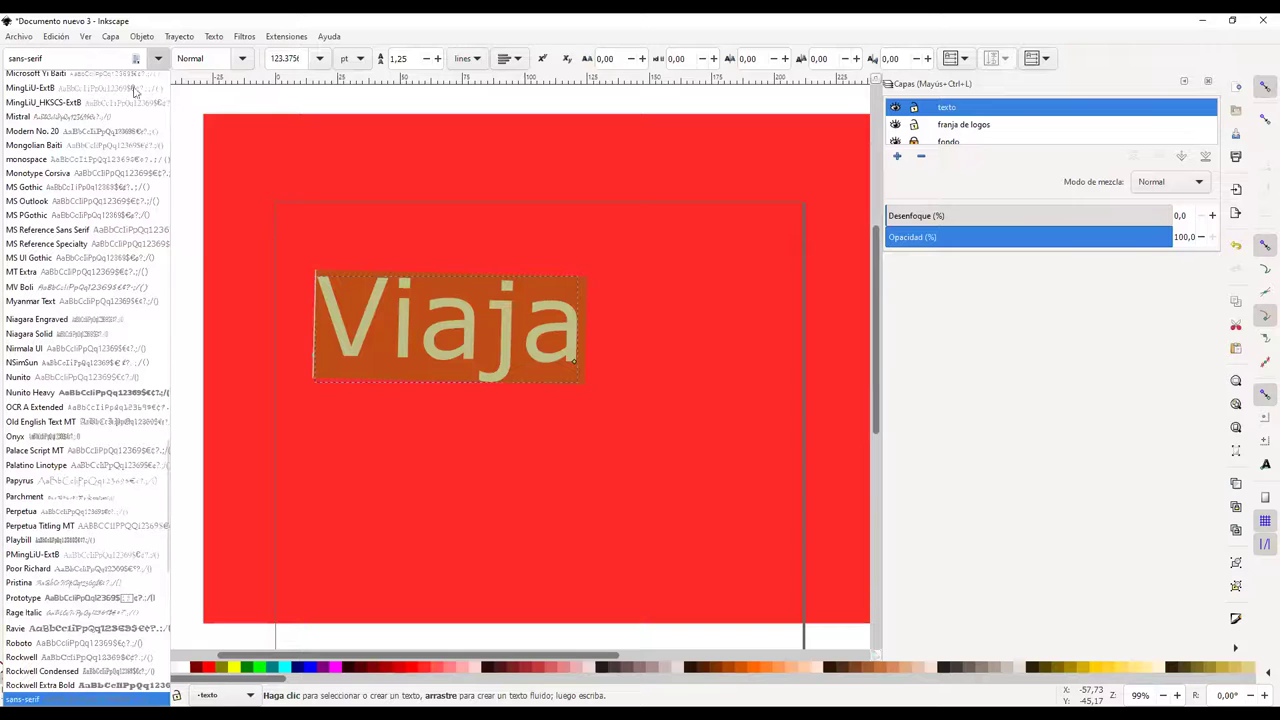
pyautogui.click(80, 287)
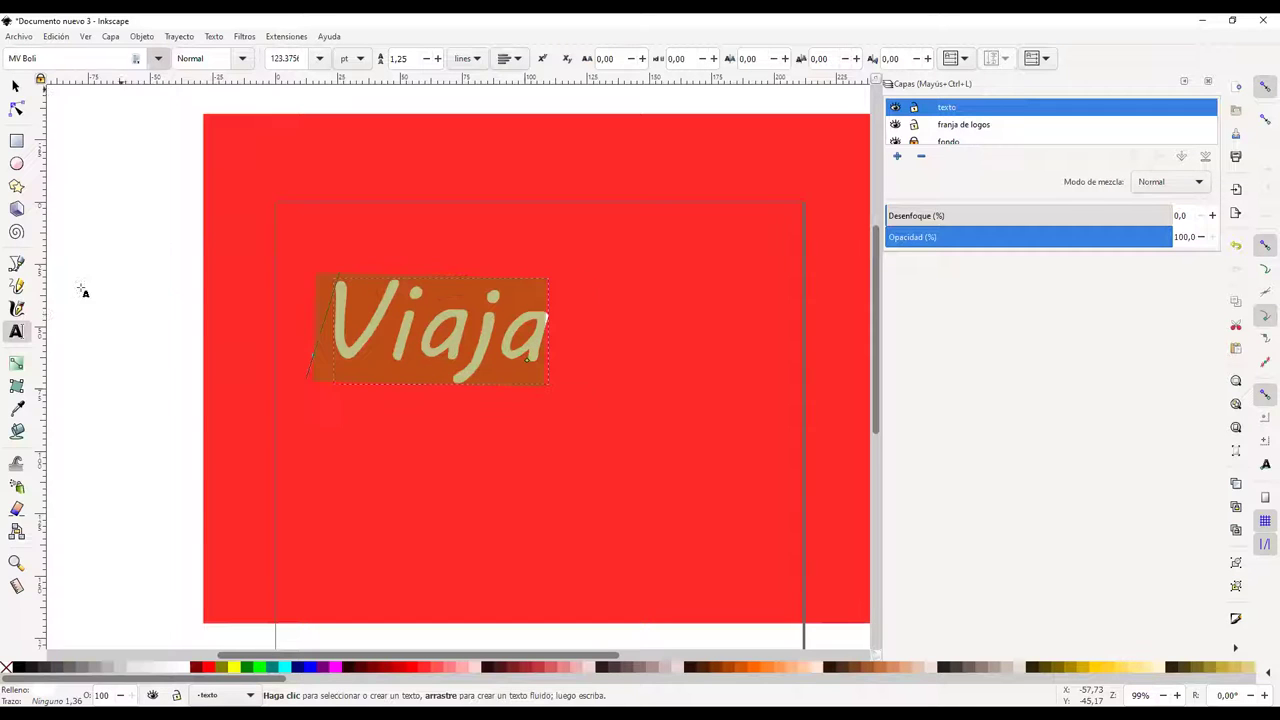
# Nudge Viaja slightly right and up, then up and to the left
pyautogui.click(15, 86)
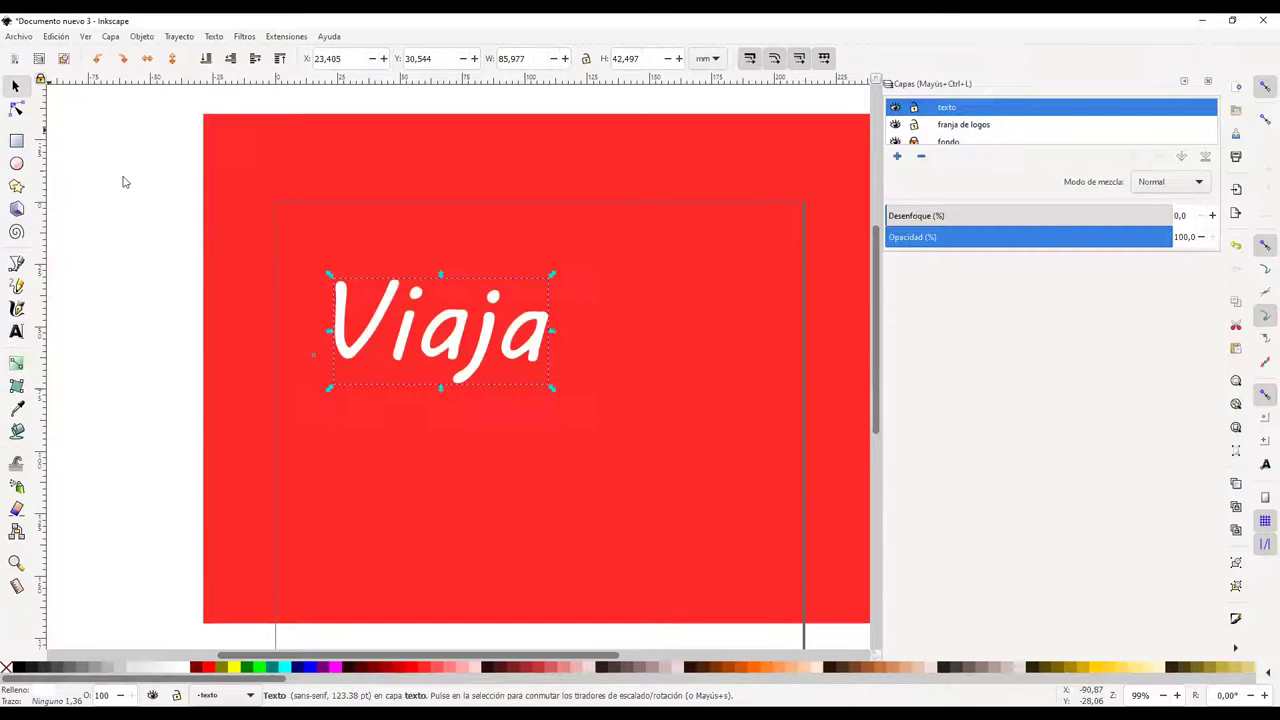
pyautogui.click(377, 370)
pyautogui.moveTo(371, 337); pyautogui.dragTo(411, 323)
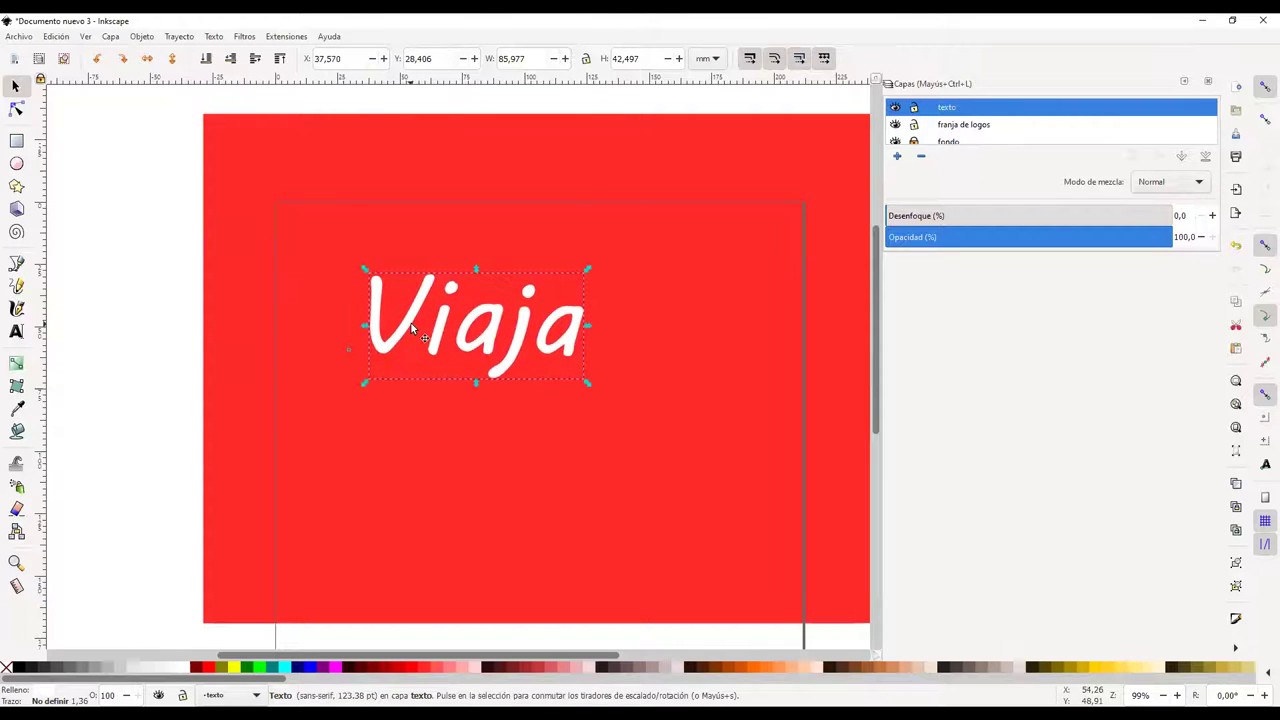
pyautogui.click(562, 420)
pyautogui.moveTo(516, 336); pyautogui.dragTo(478, 328)
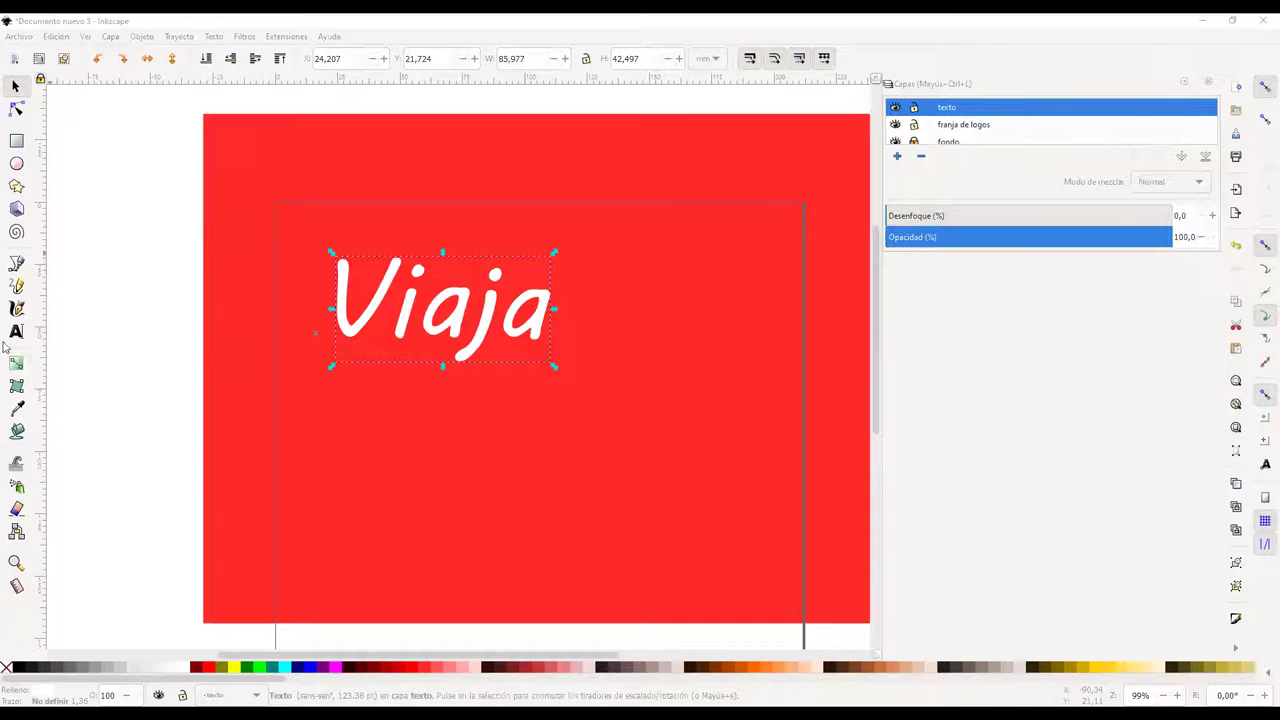
# Switch Viaja to the Prototype font and move it down and left
pyautogui.click(16, 331)
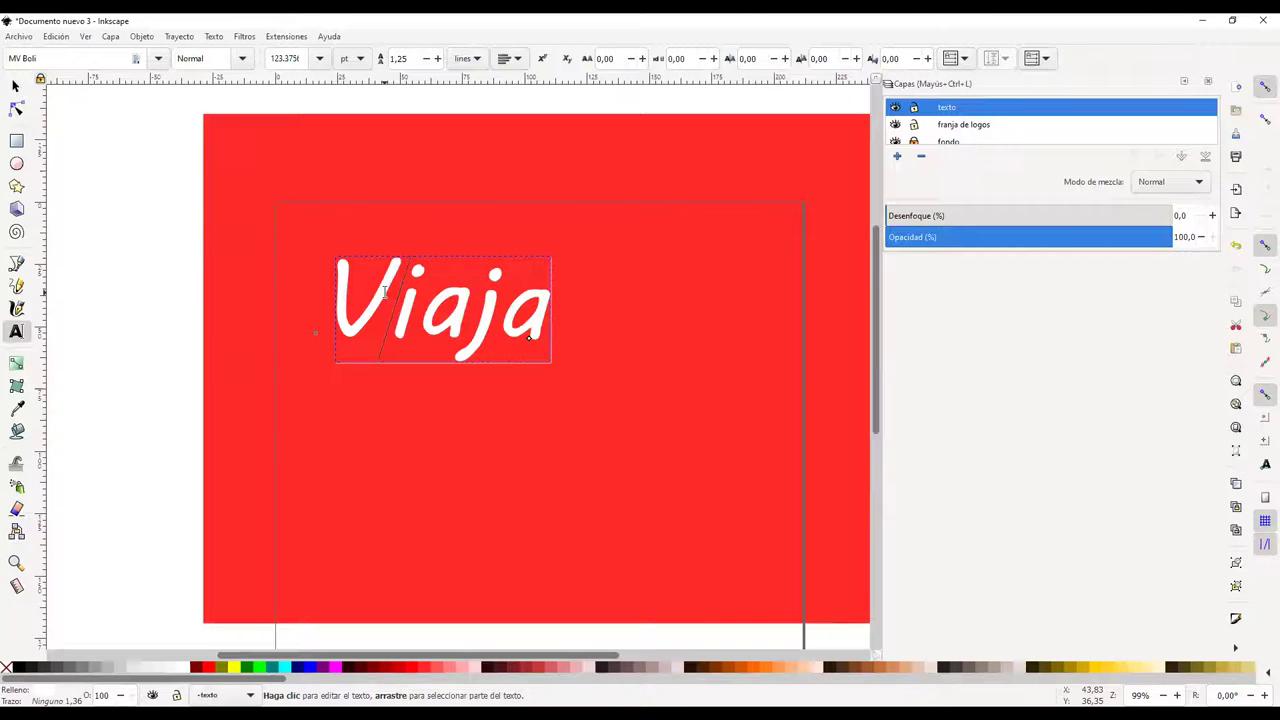
pyautogui.click(157, 58)
pyautogui.scroll(-4, 155, 268)
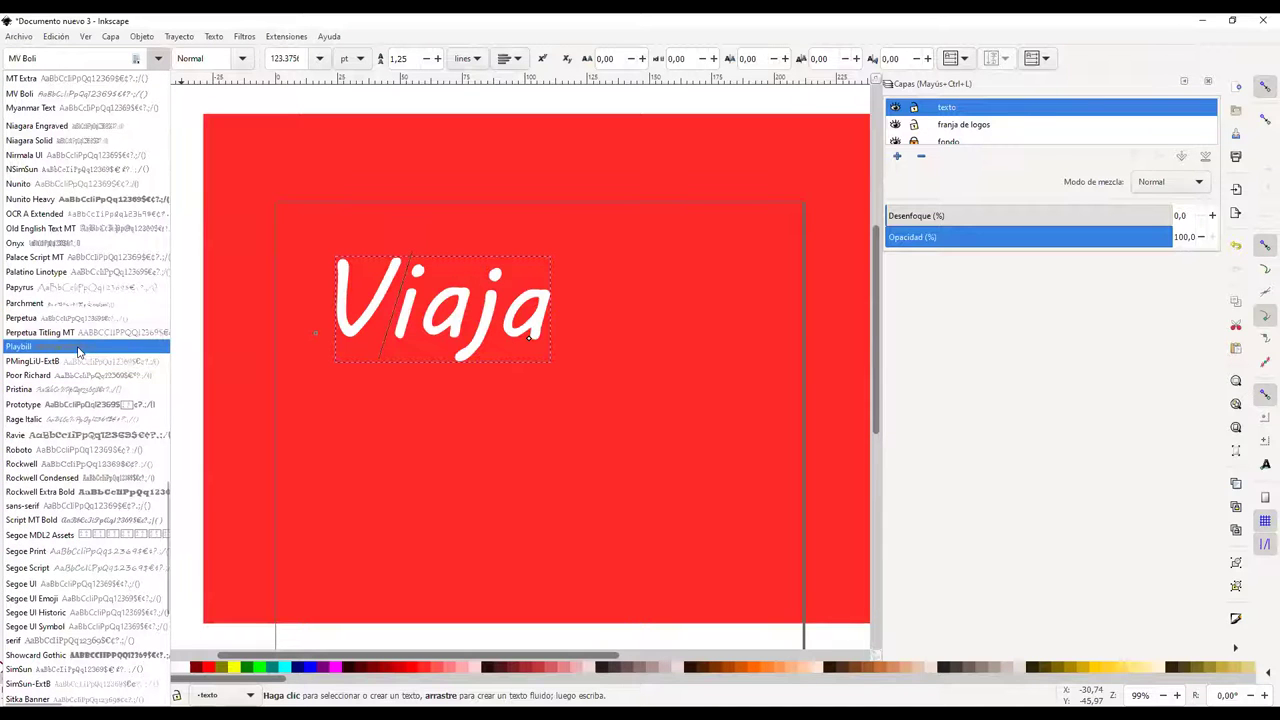
pyautogui.click(71, 404)
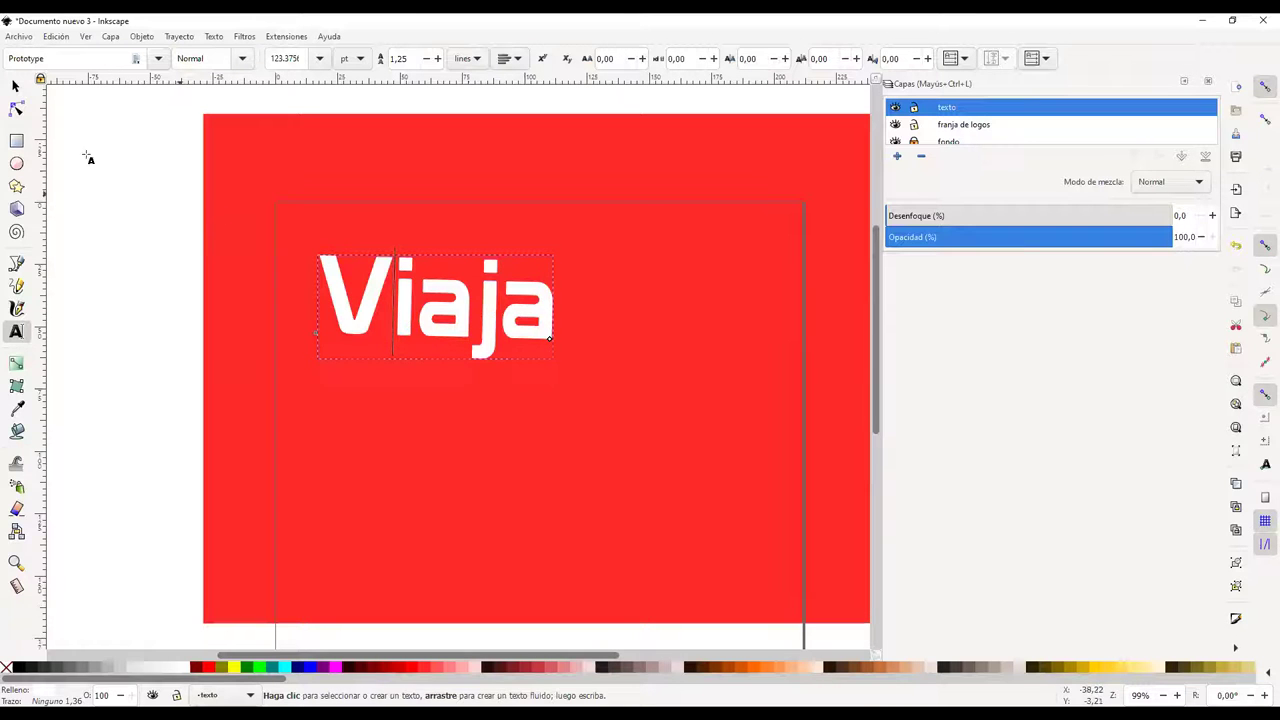
pyautogui.click(17, 88)
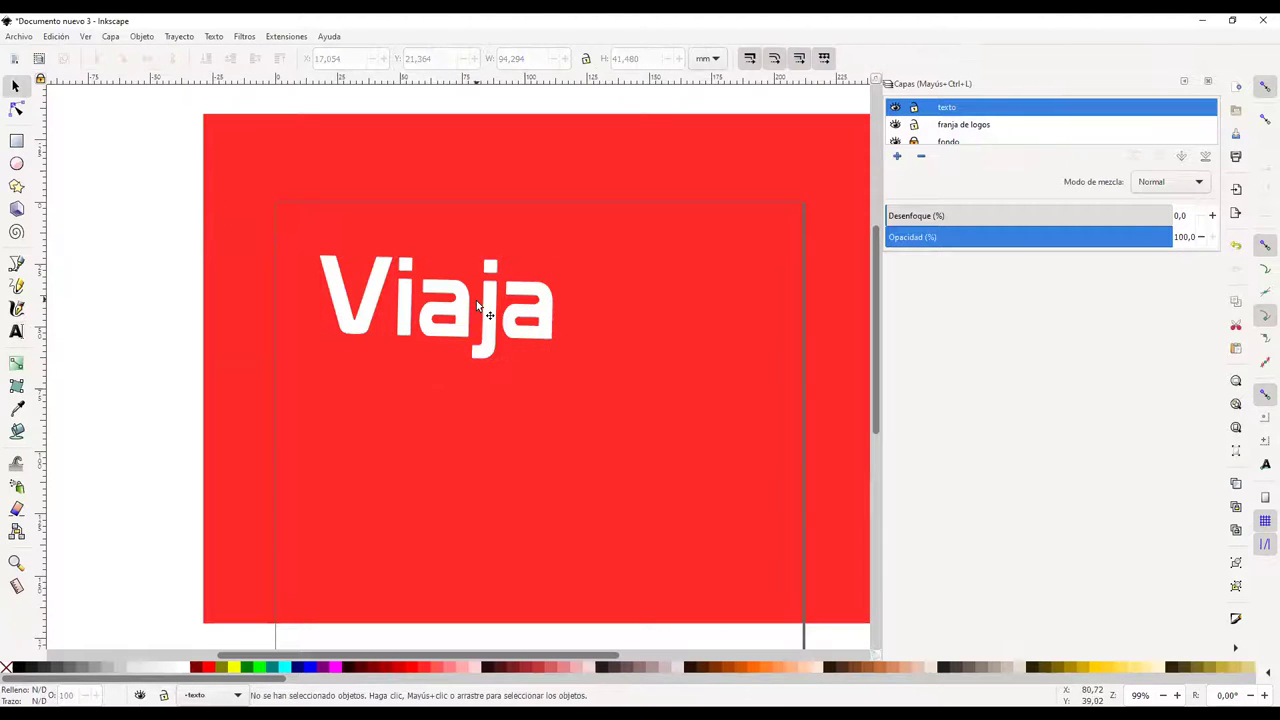
pyautogui.moveTo(463, 345); pyautogui.dragTo(398, 404)
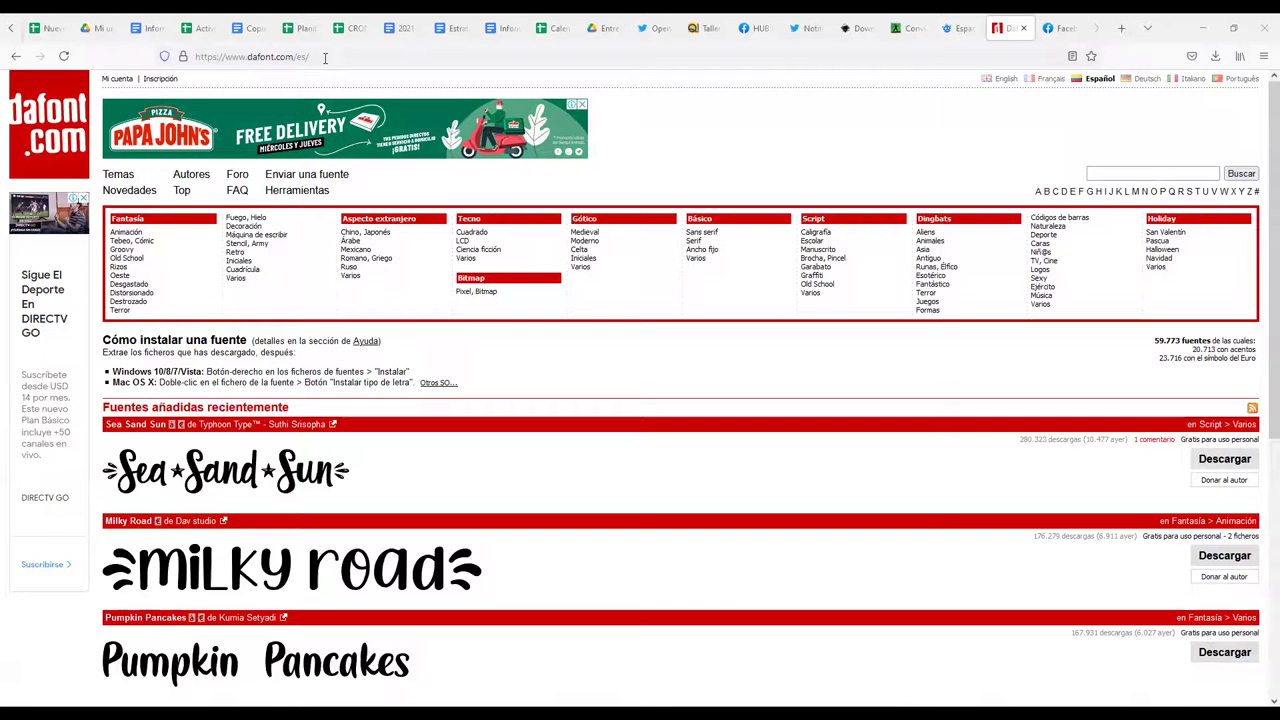
# Browse dafont's Gótico Medieval, Tecno Cuadrado, Dingbats Aliens and Stencil, Army categories
pyautogui.scroll(3, 283, 490)
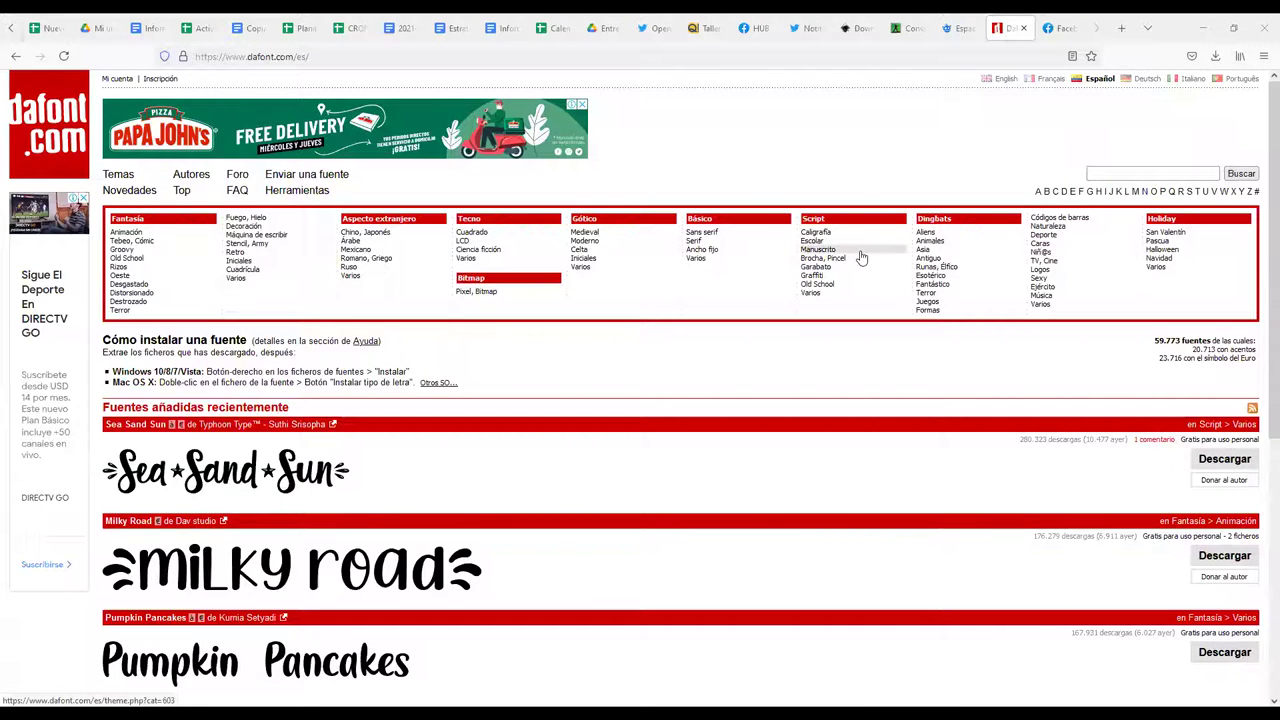
pyautogui.click(604, 236)
pyautogui.scroll(-3, 281, 333)
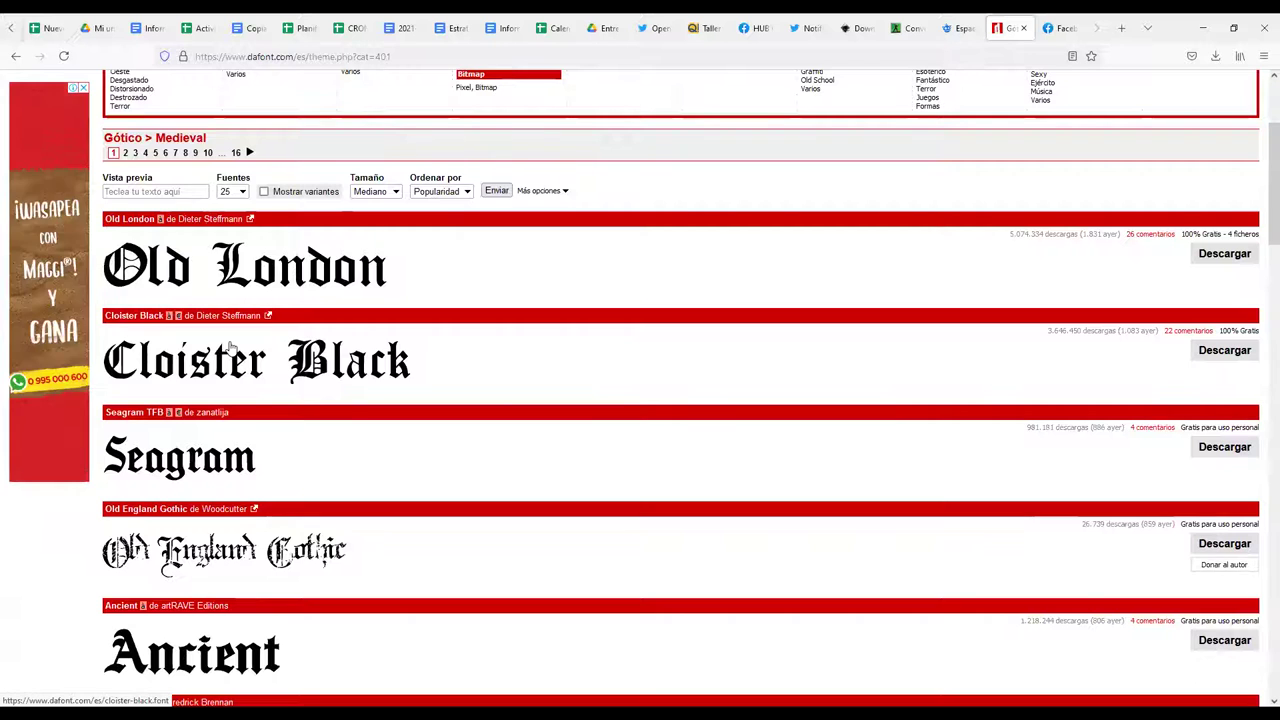
pyautogui.scroll(3, 230, 345)
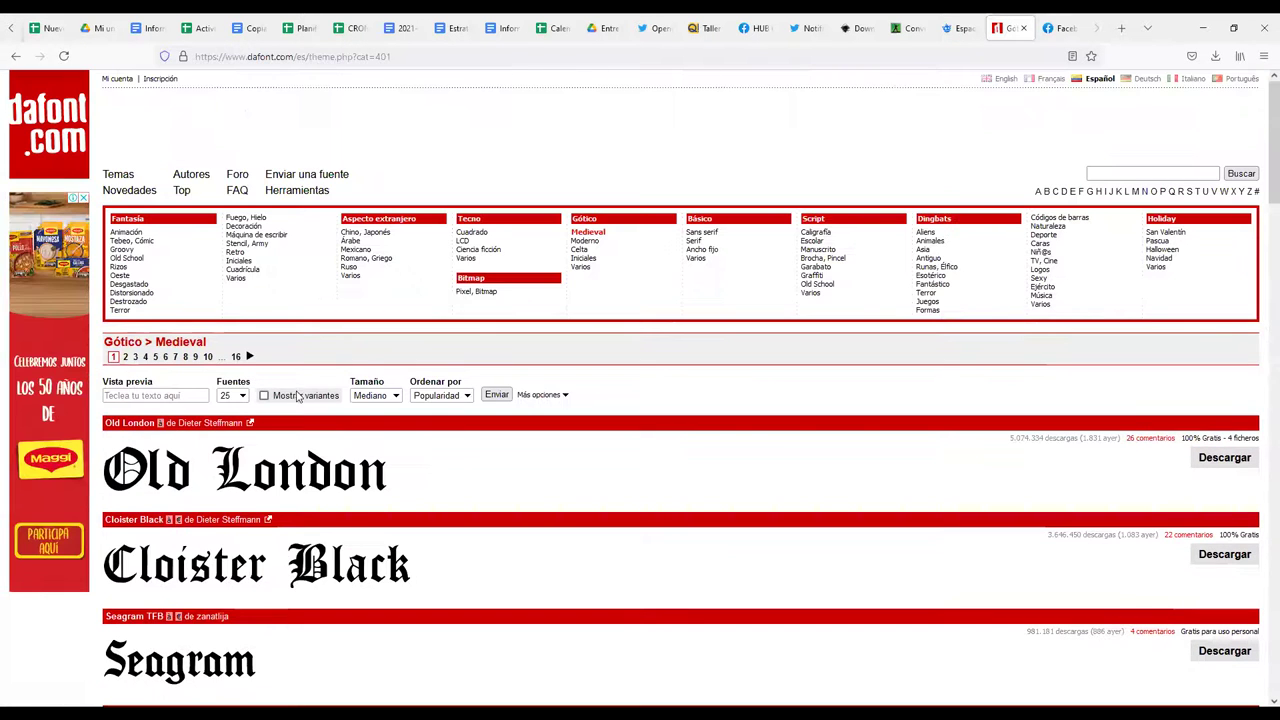
pyautogui.click(472, 233)
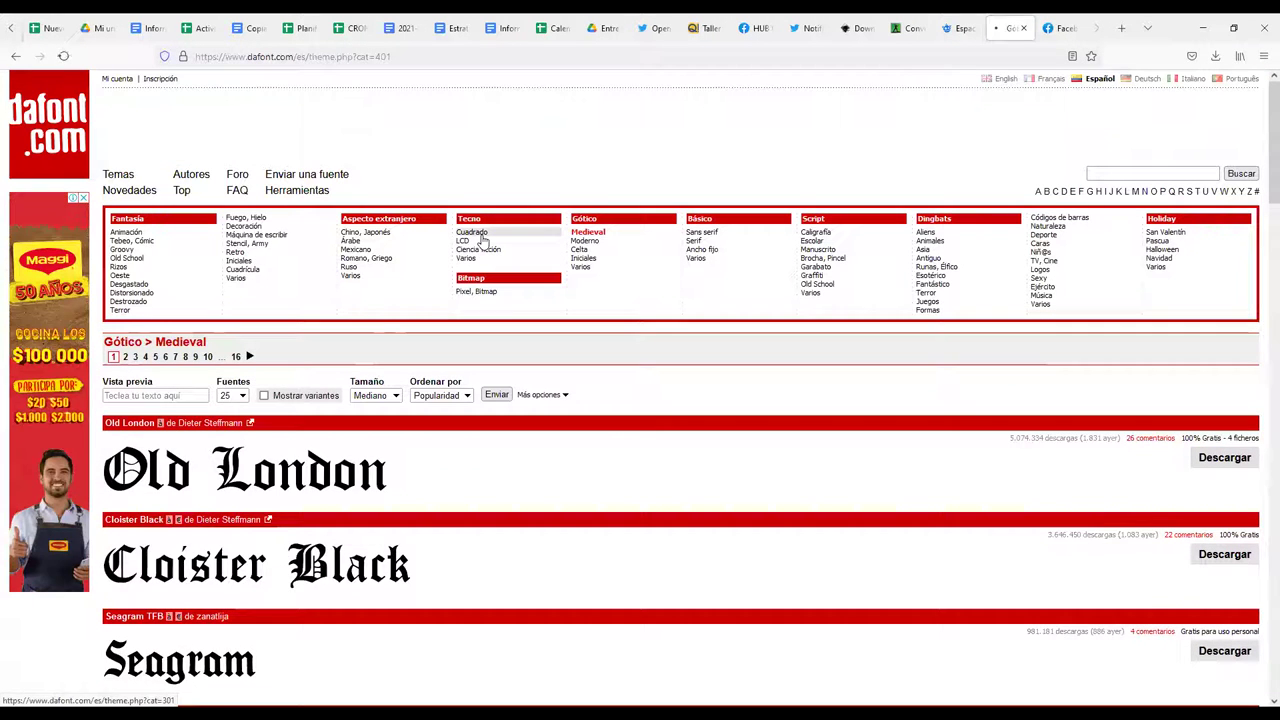
pyautogui.scroll(-3, 378, 308)
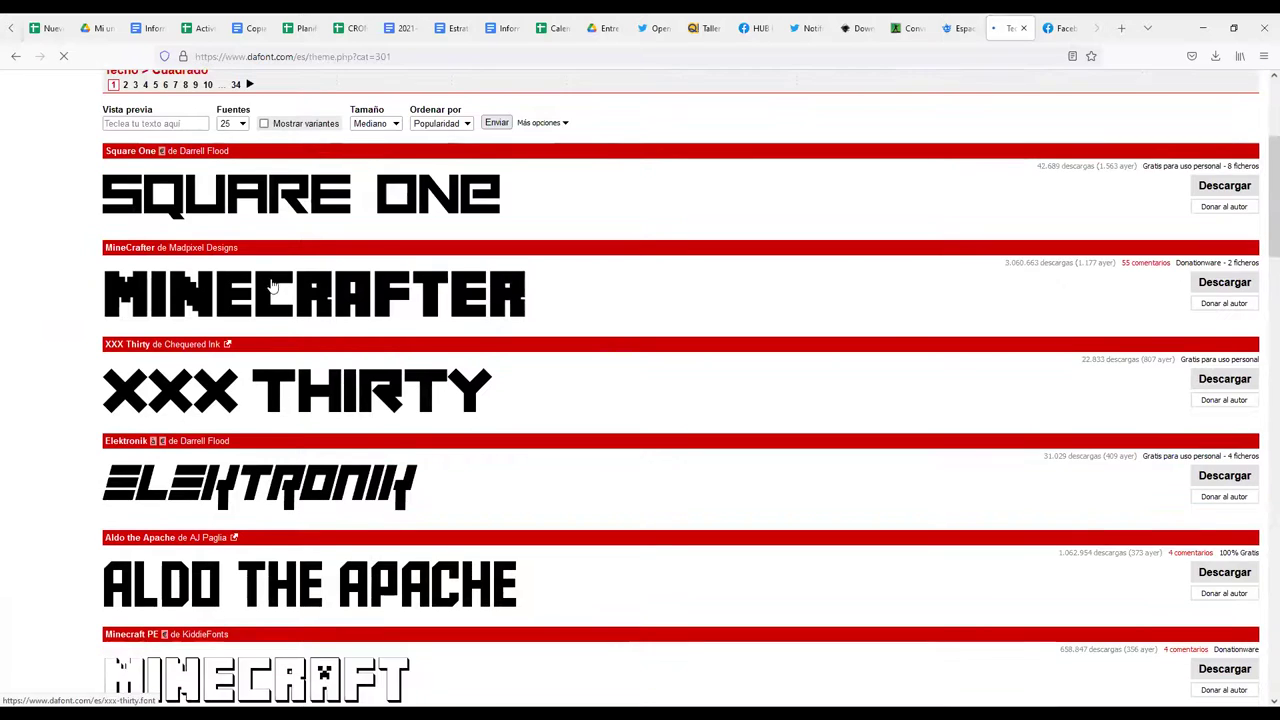
pyautogui.scroll(-4, 378, 308)
pyautogui.scroll(7, 716, 262)
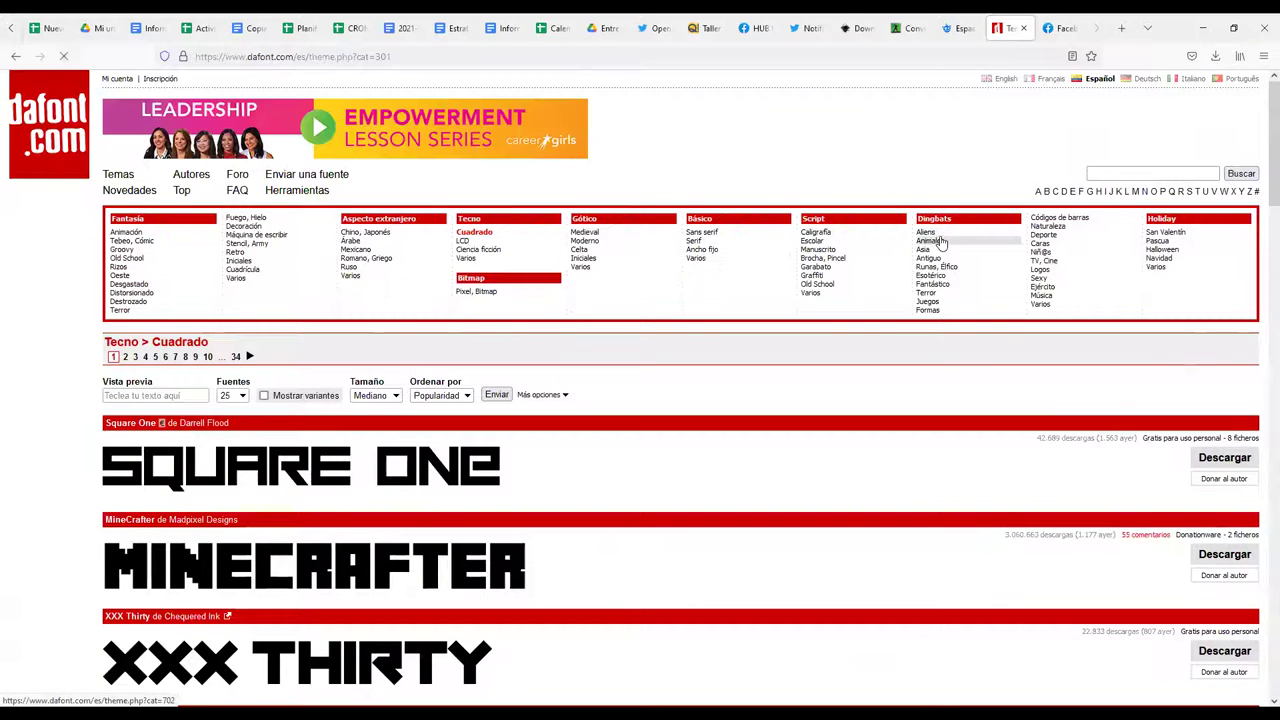
pyautogui.click(927, 234)
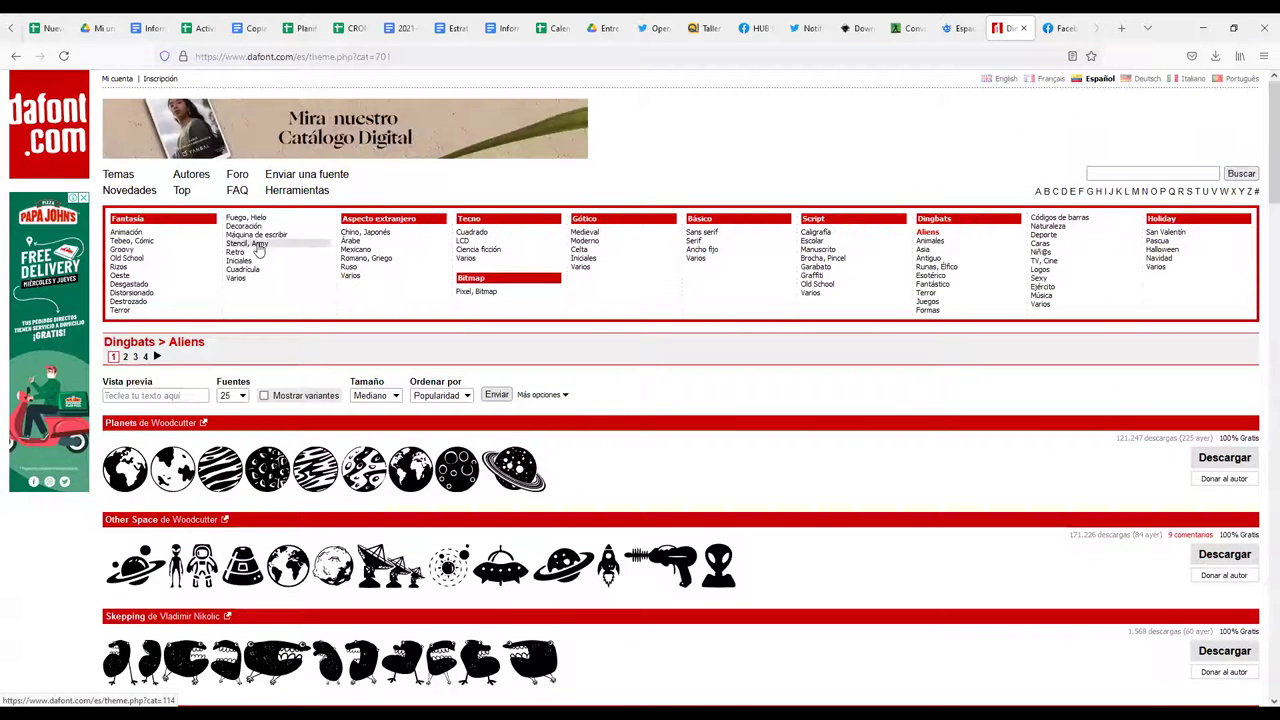
pyautogui.click(252, 244)
pyautogui.scroll(-3, 270, 508)
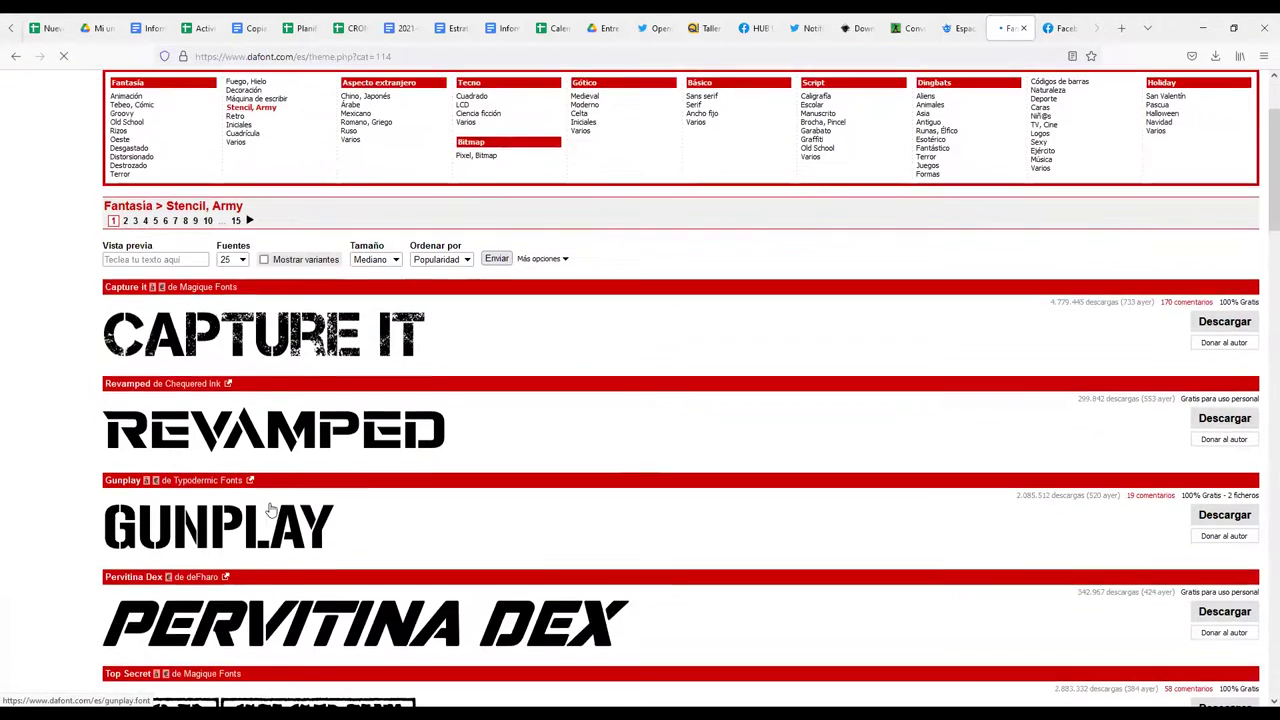
pyautogui.scroll(2, 281, 317)
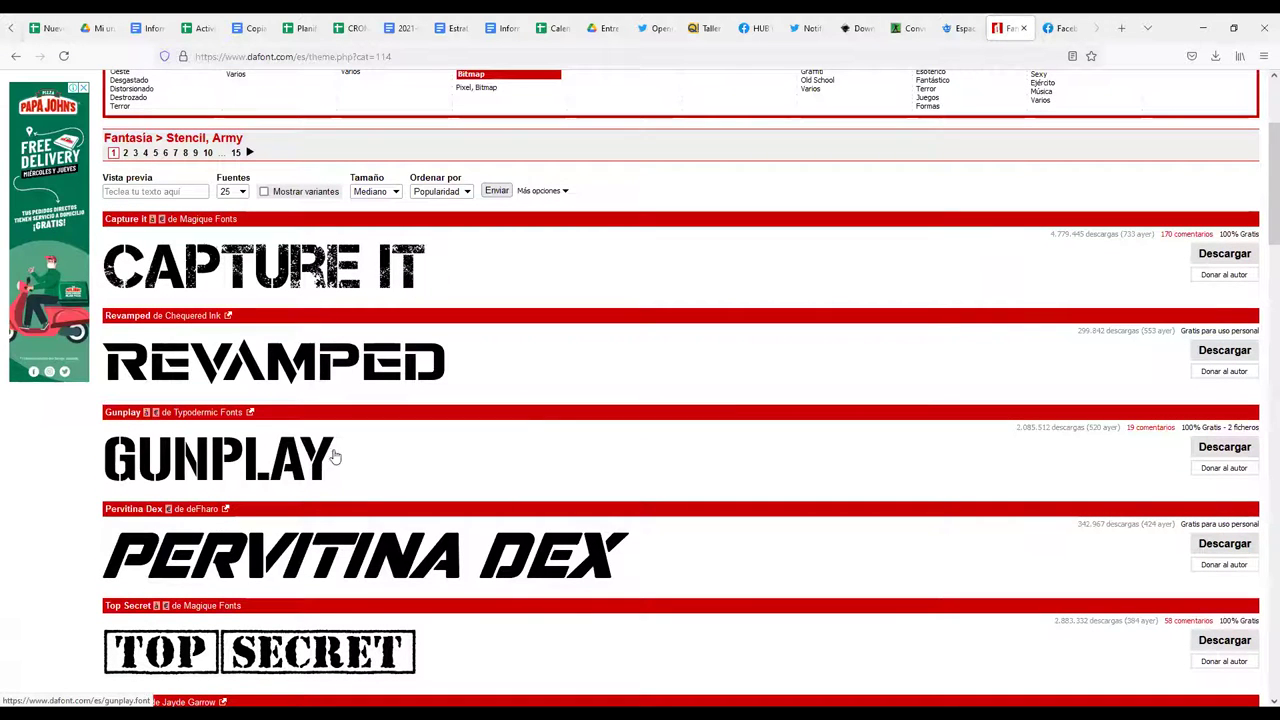
pyautogui.scroll(3, 383, 328)
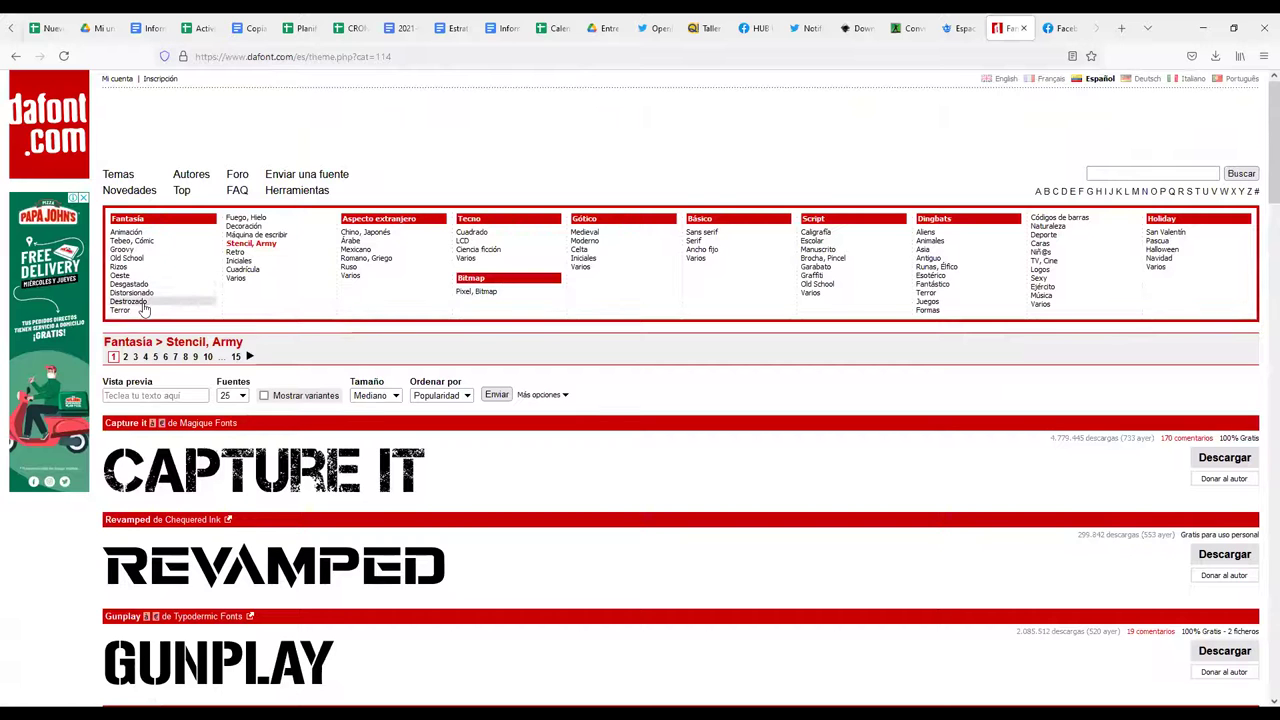
# Look through the Fantasía Terror and Fantasia > Rizos font categories
pyautogui.click(122, 310)
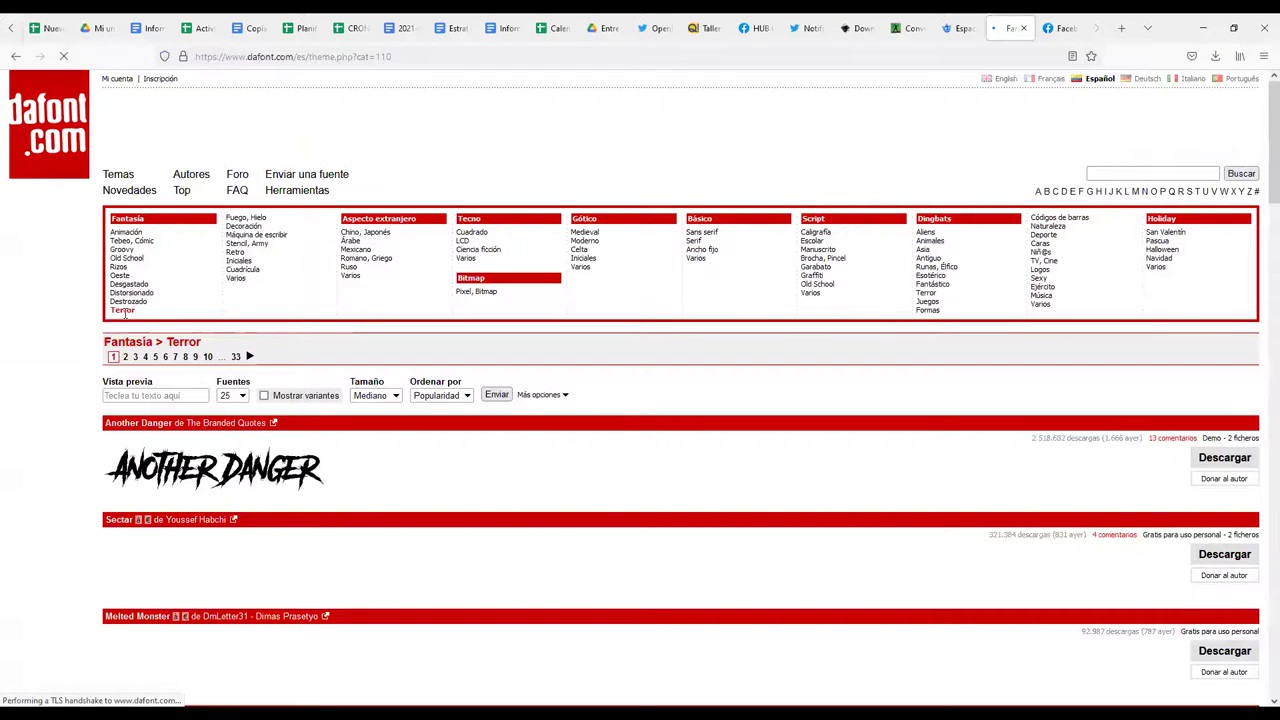
pyautogui.scroll(-3, 400, 400)
pyautogui.scroll(-1, 418, 356)
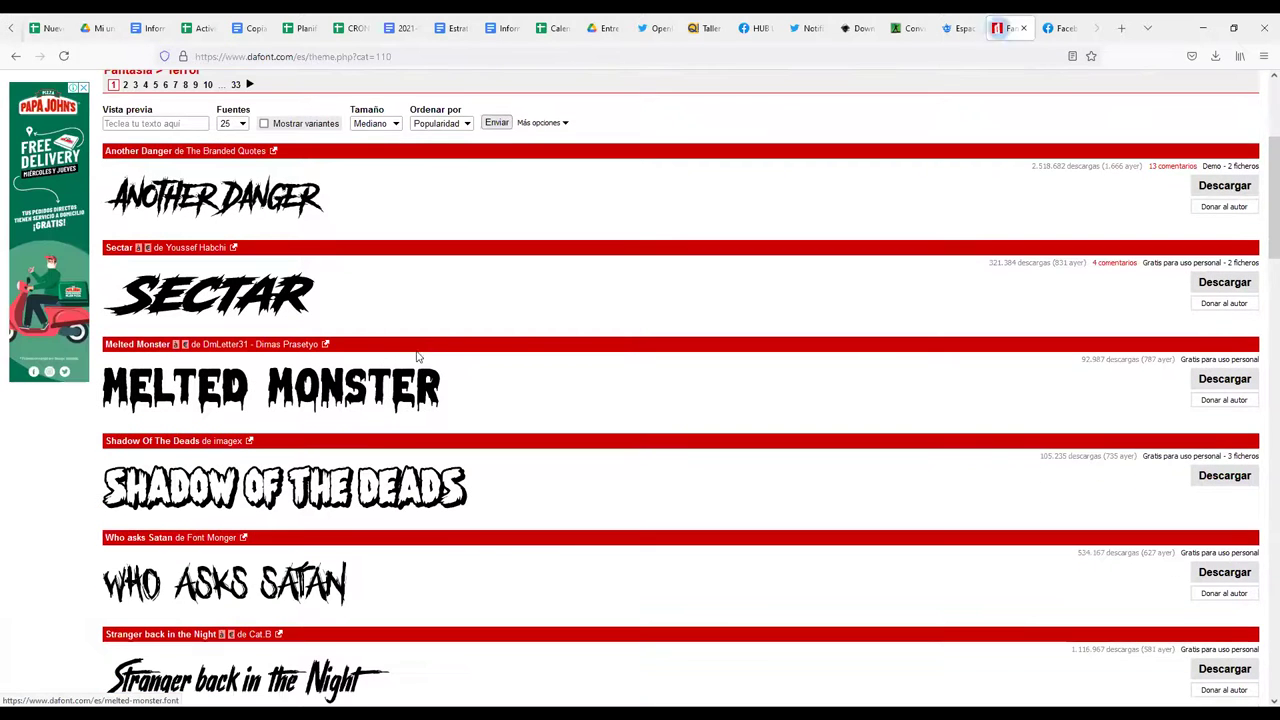
pyautogui.scroll(2, 245, 395)
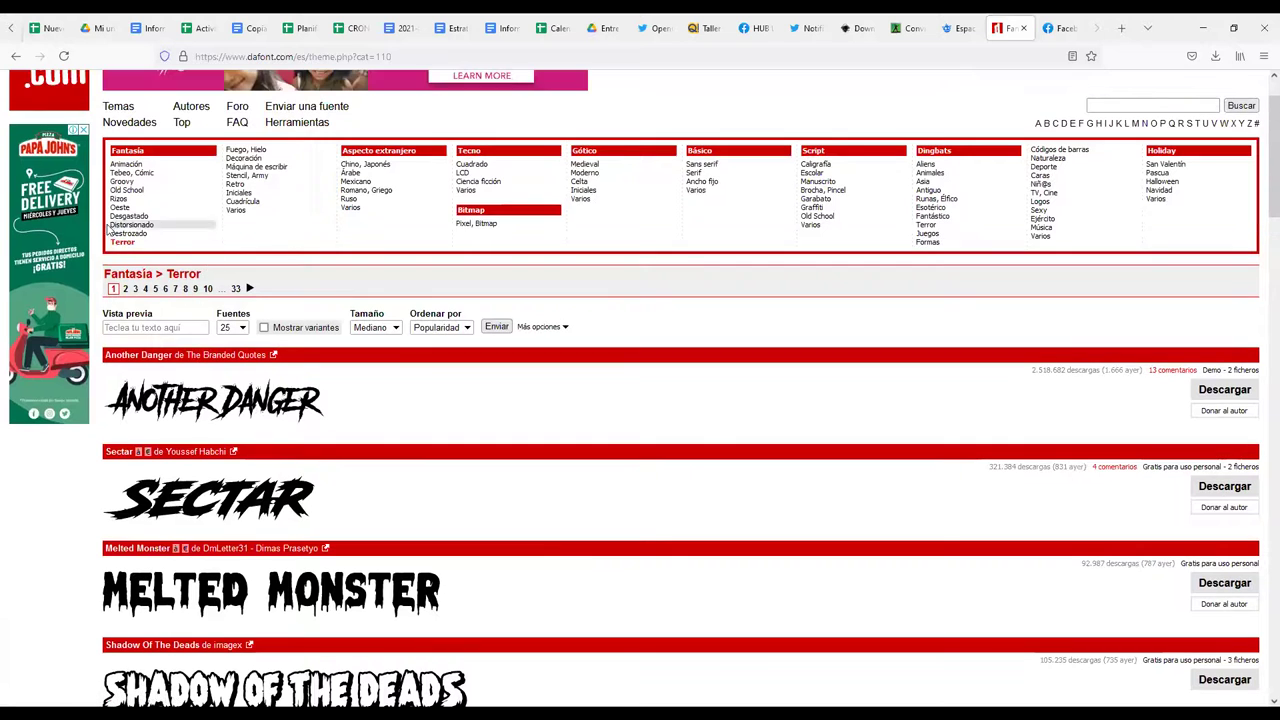
pyautogui.click(120, 201)
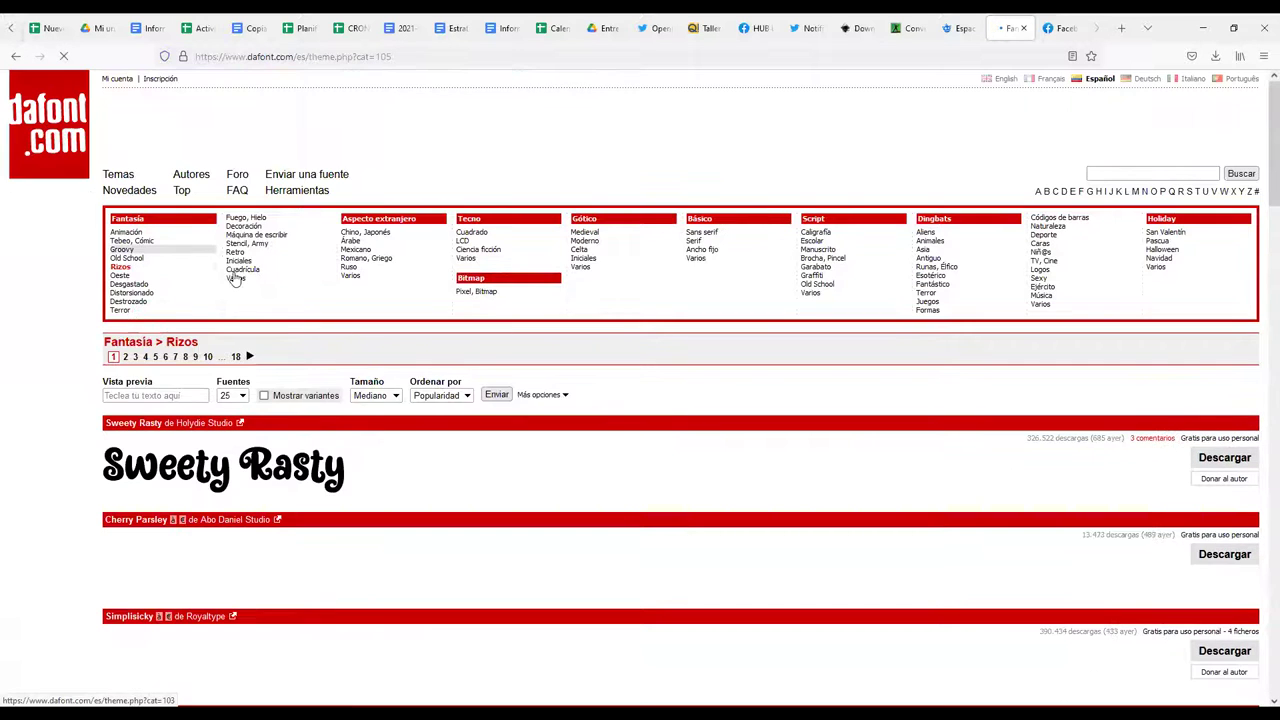
pyautogui.scroll(-2, 300, 430)
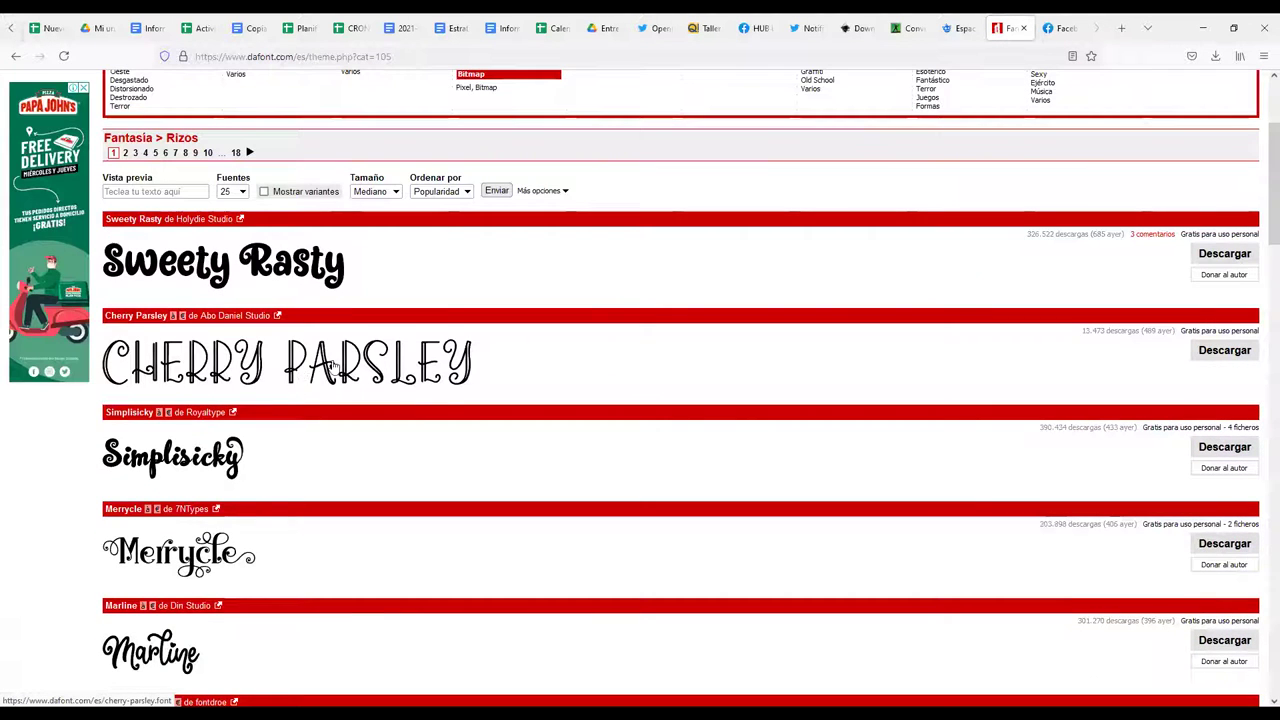
pyautogui.scroll(2, 320, 440)
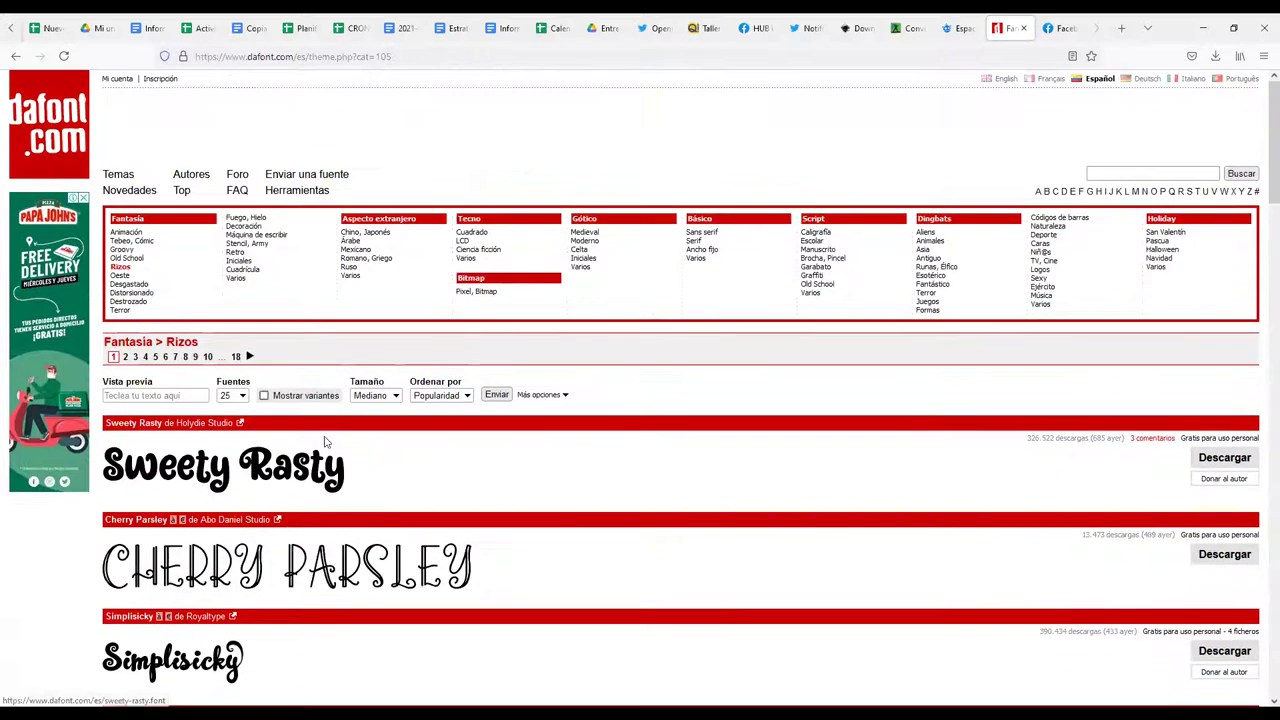
pyautogui.scroll(-1, 330, 432)
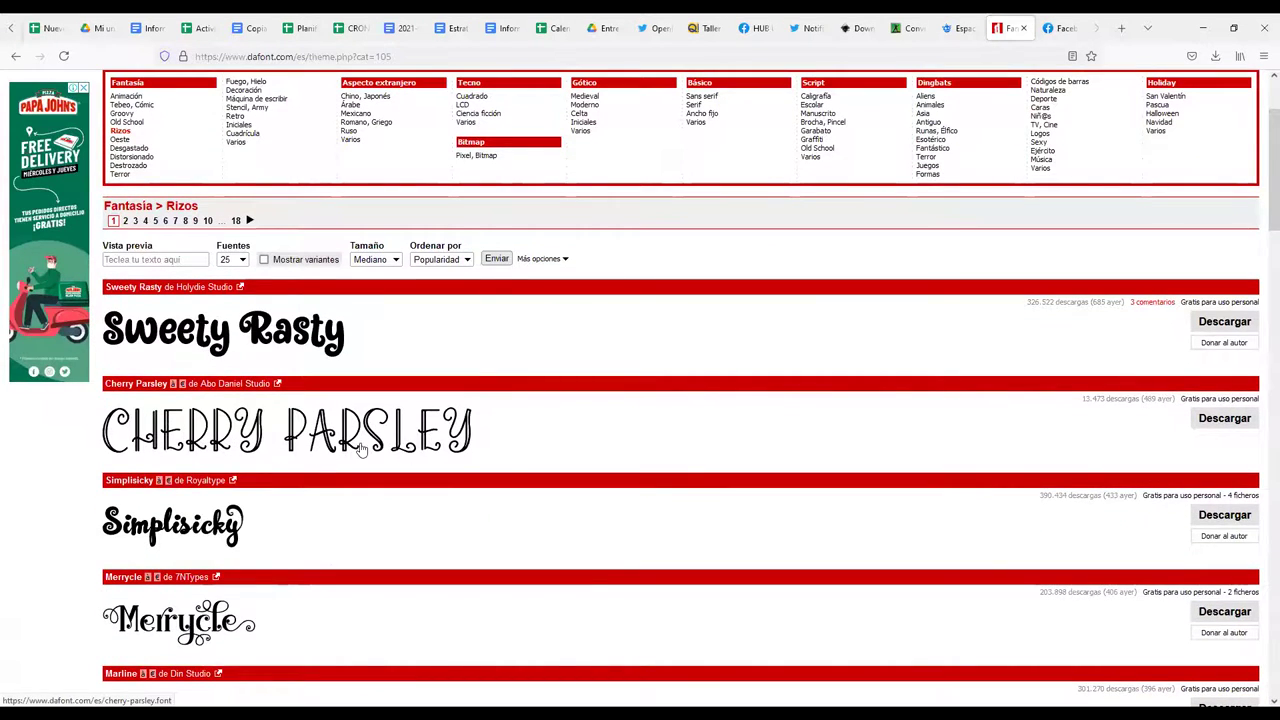
pyautogui.scroll(1, 395, 450)
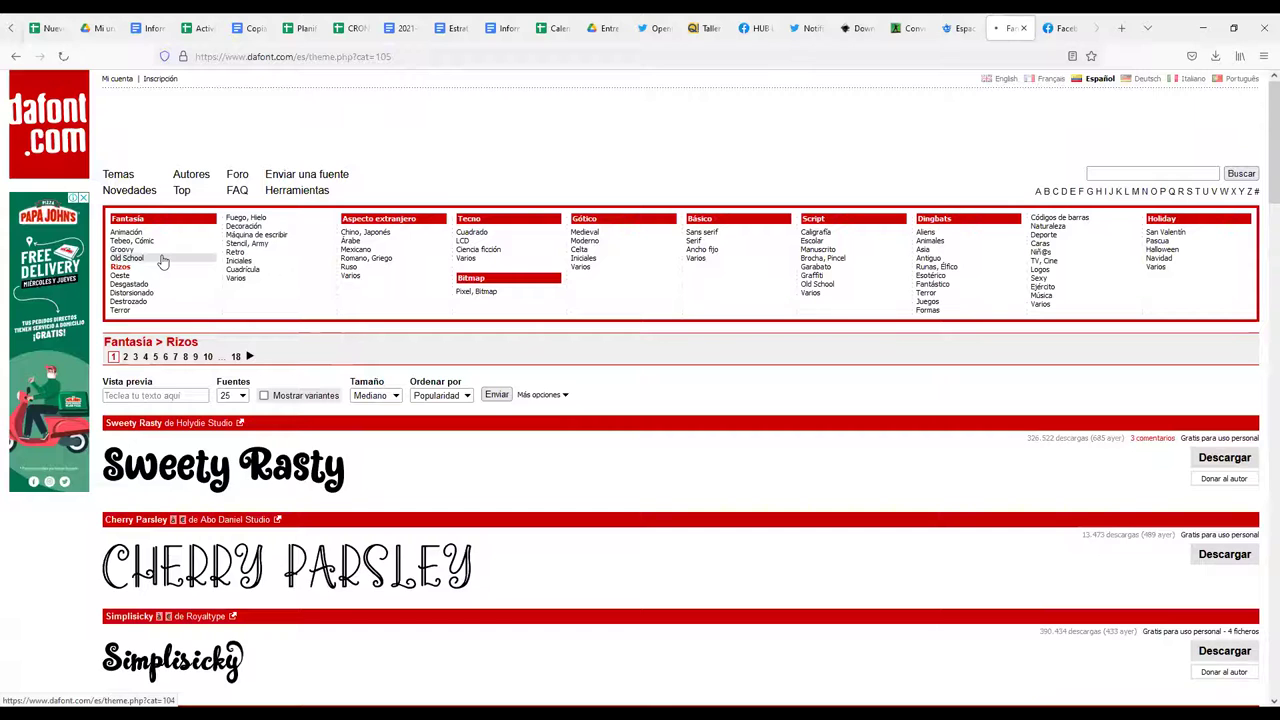
# Check the Old School category, then scroll through the Tecno > LCD fonts
pyautogui.click(126, 258)
pyautogui.scroll(-1, 500, 180)
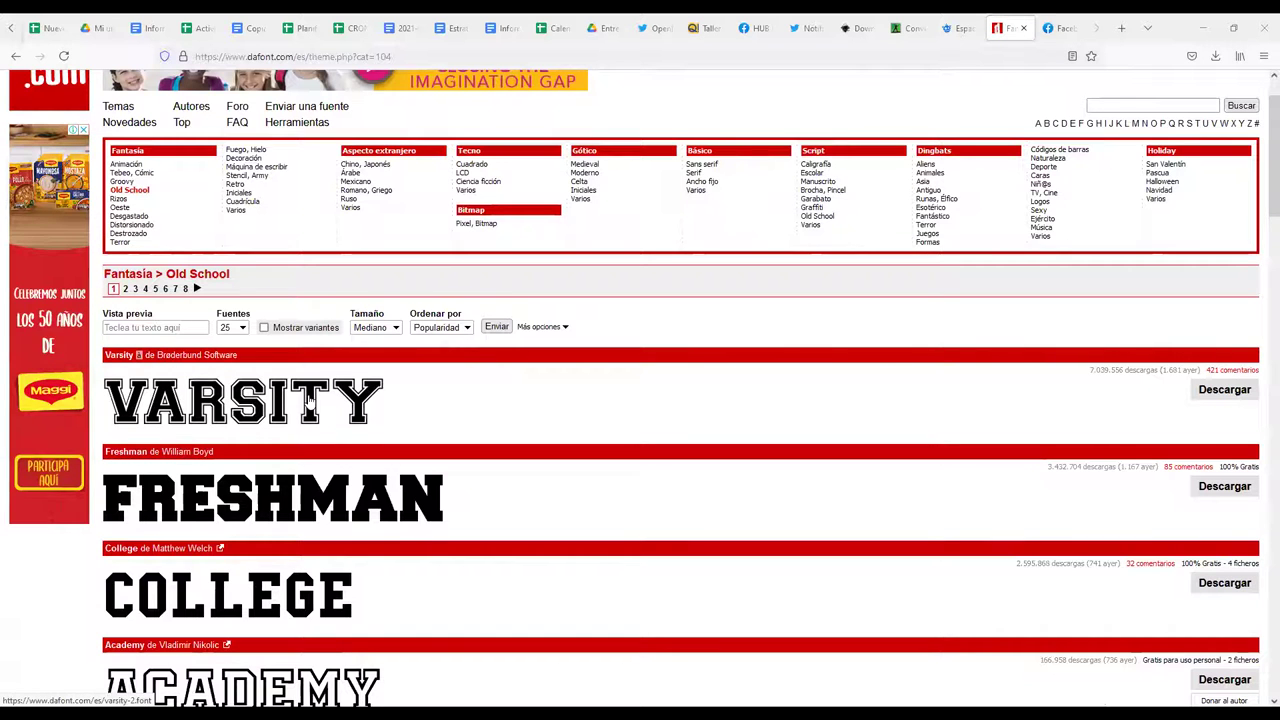
pyautogui.scroll(1, 309, 398)
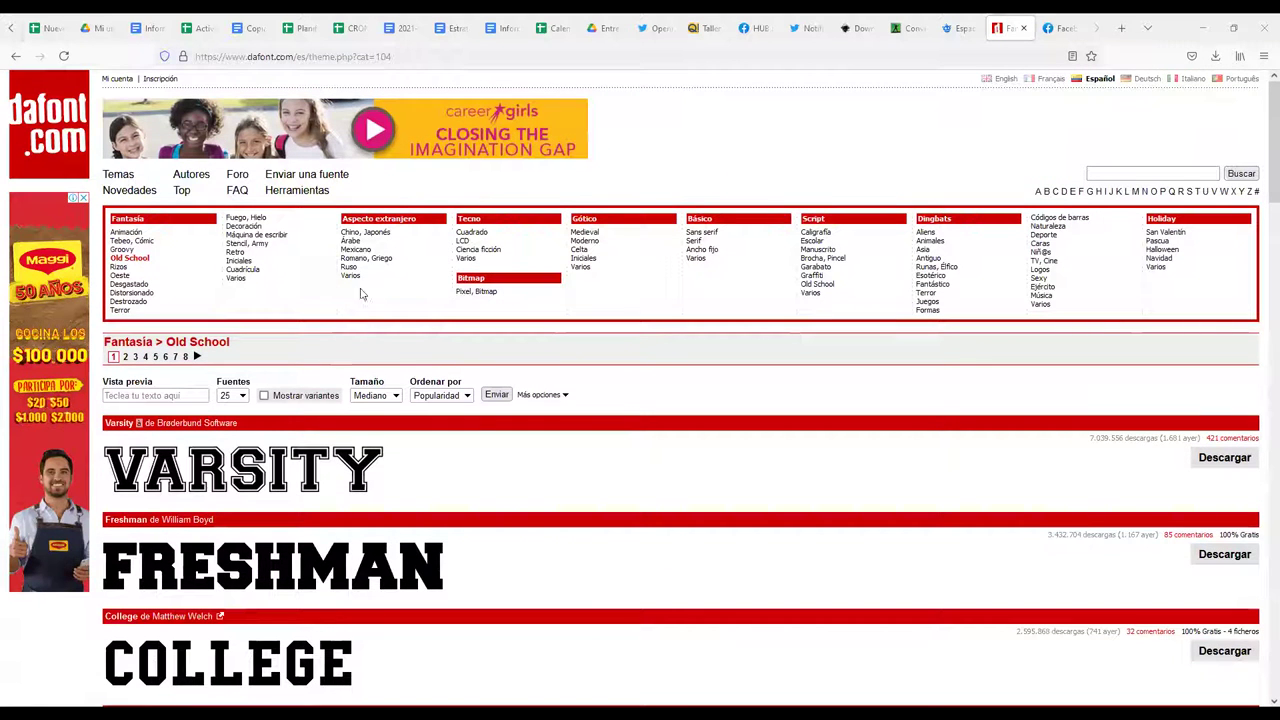
pyautogui.click(463, 242)
pyautogui.scroll(-2, 255, 455)
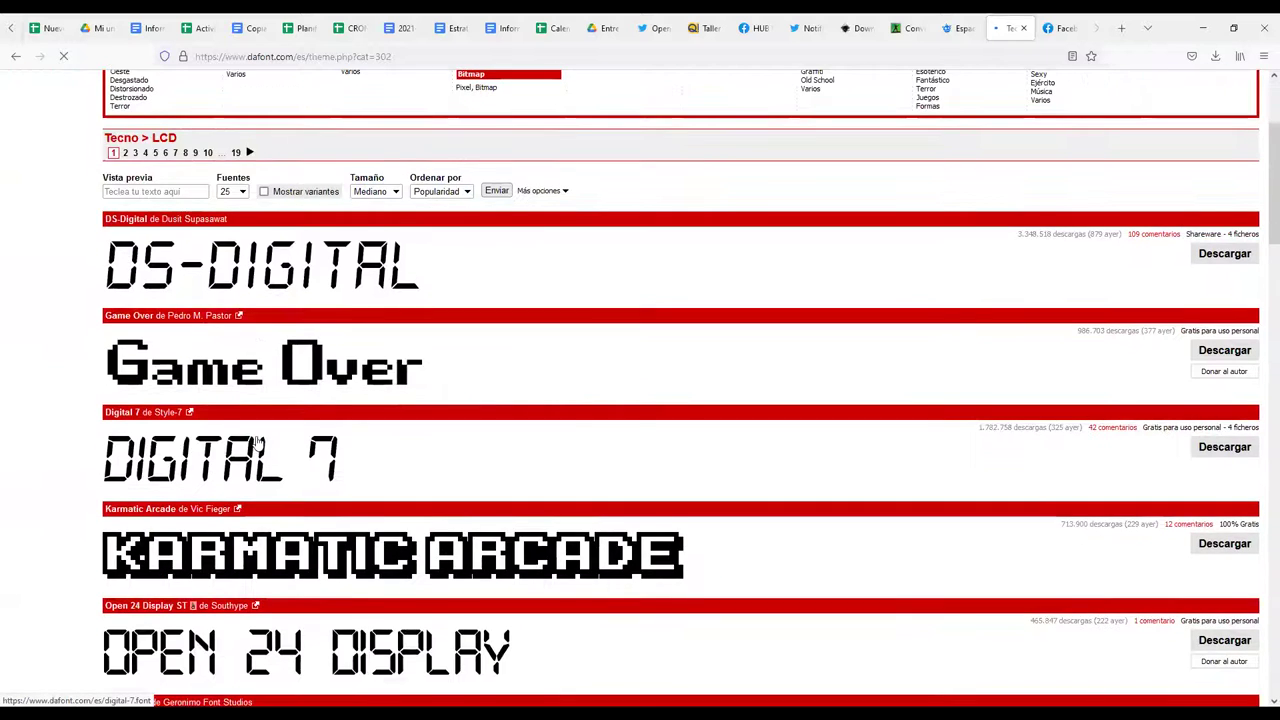
pyautogui.scroll(-3, 258, 441)
pyautogui.scroll(-2, 243, 420)
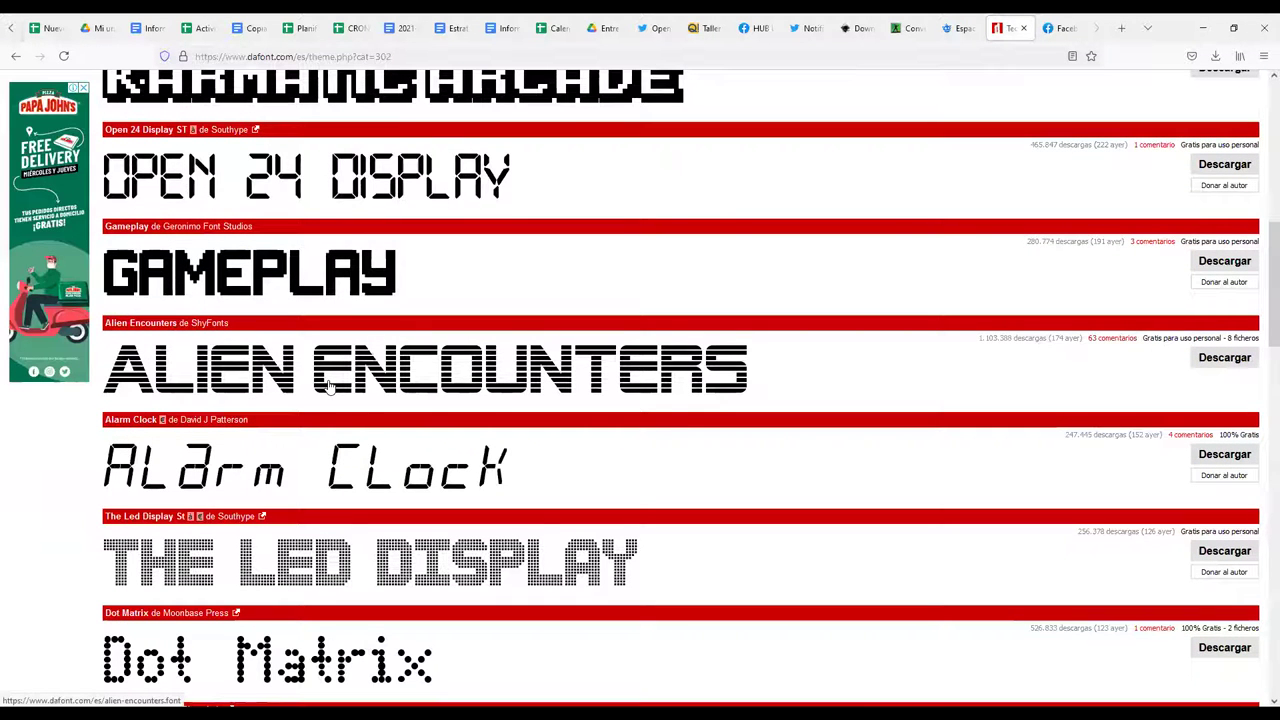
# Open the Alarm Clock font page and scroll through its LCD-style character map
pyautogui.click(355, 457)
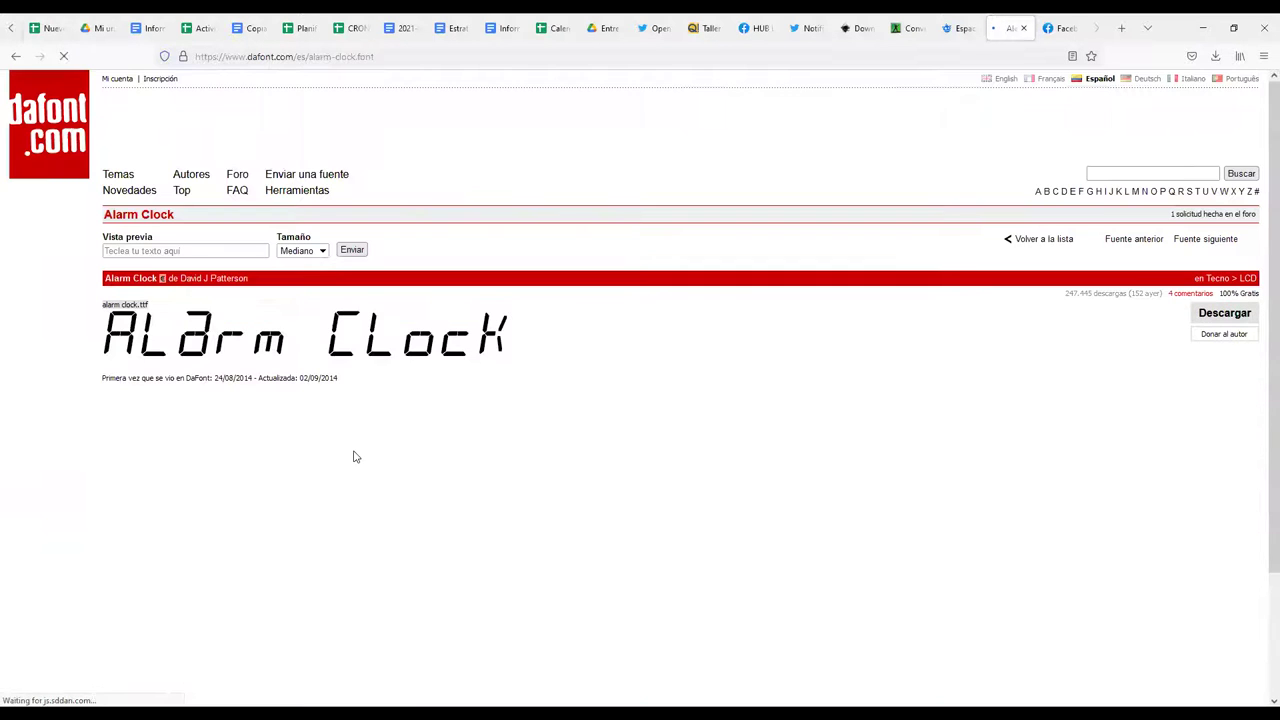
pyautogui.scroll(-2, 300, 372)
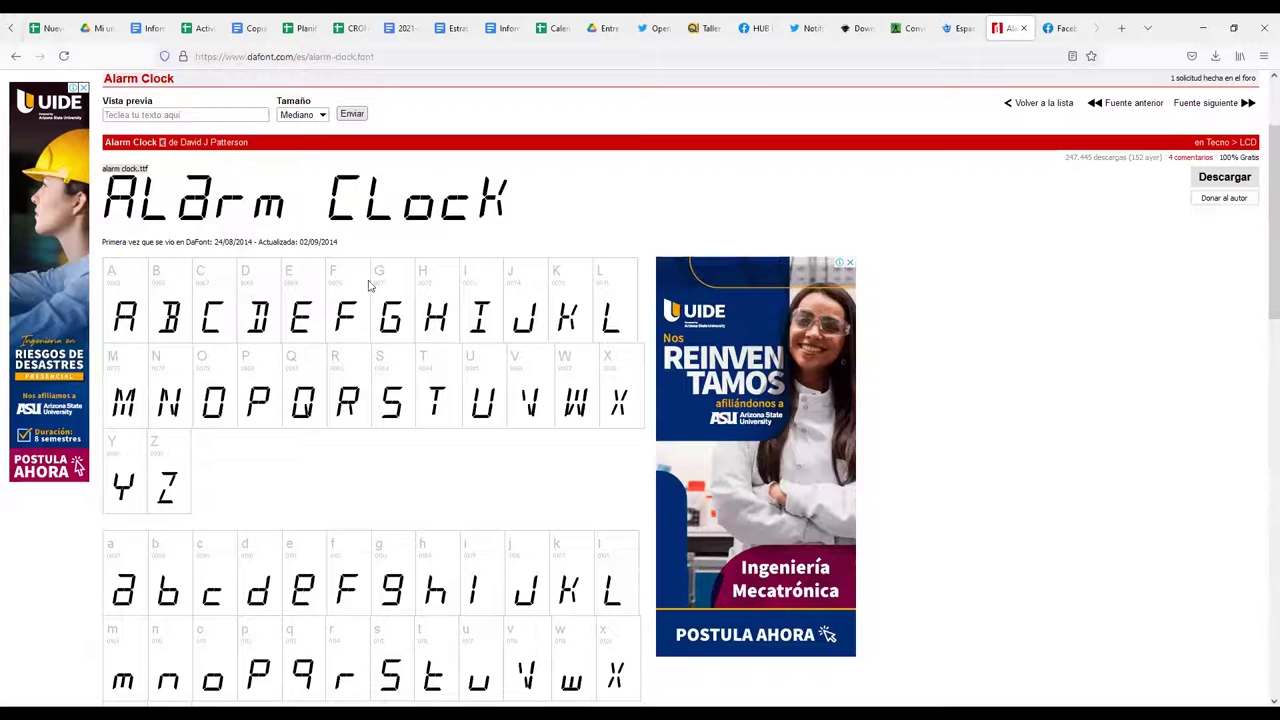
pyautogui.scroll(-2, 268, 440)
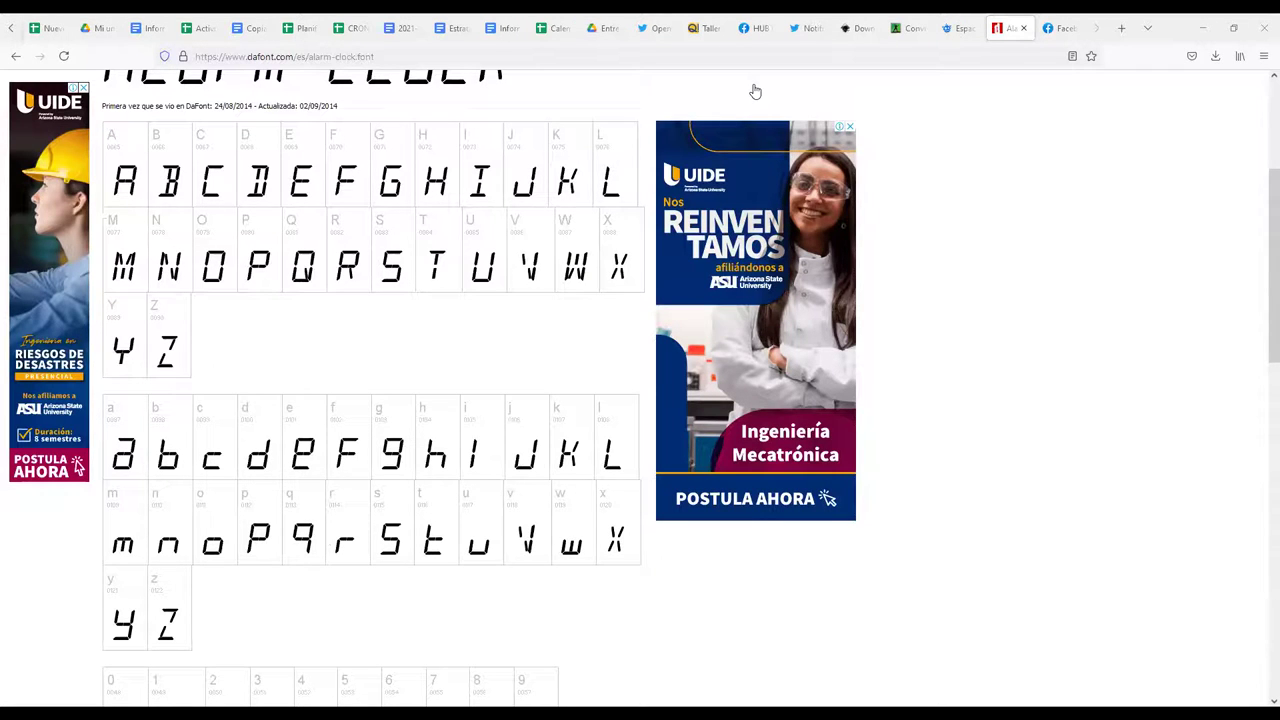
pyautogui.scroll(-2, 421, 374)
pyautogui.scroll(-3, 406, 308)
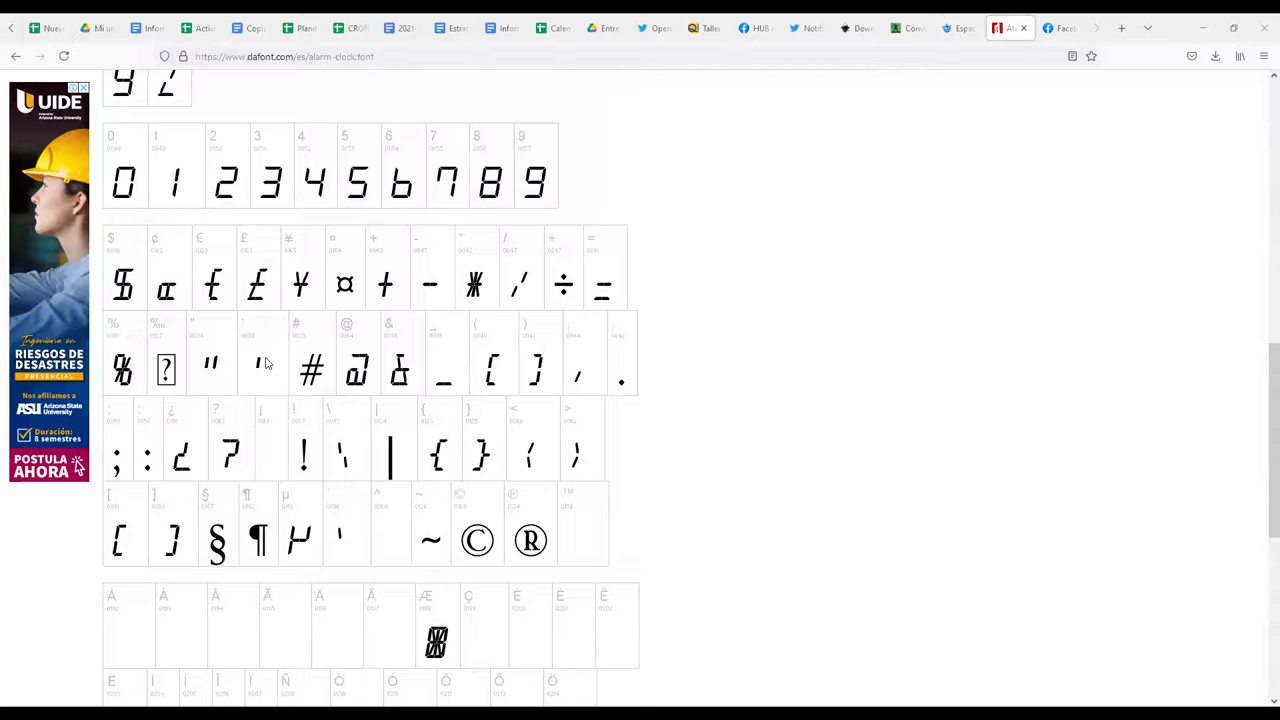
pyautogui.scroll(-2, 314, 475)
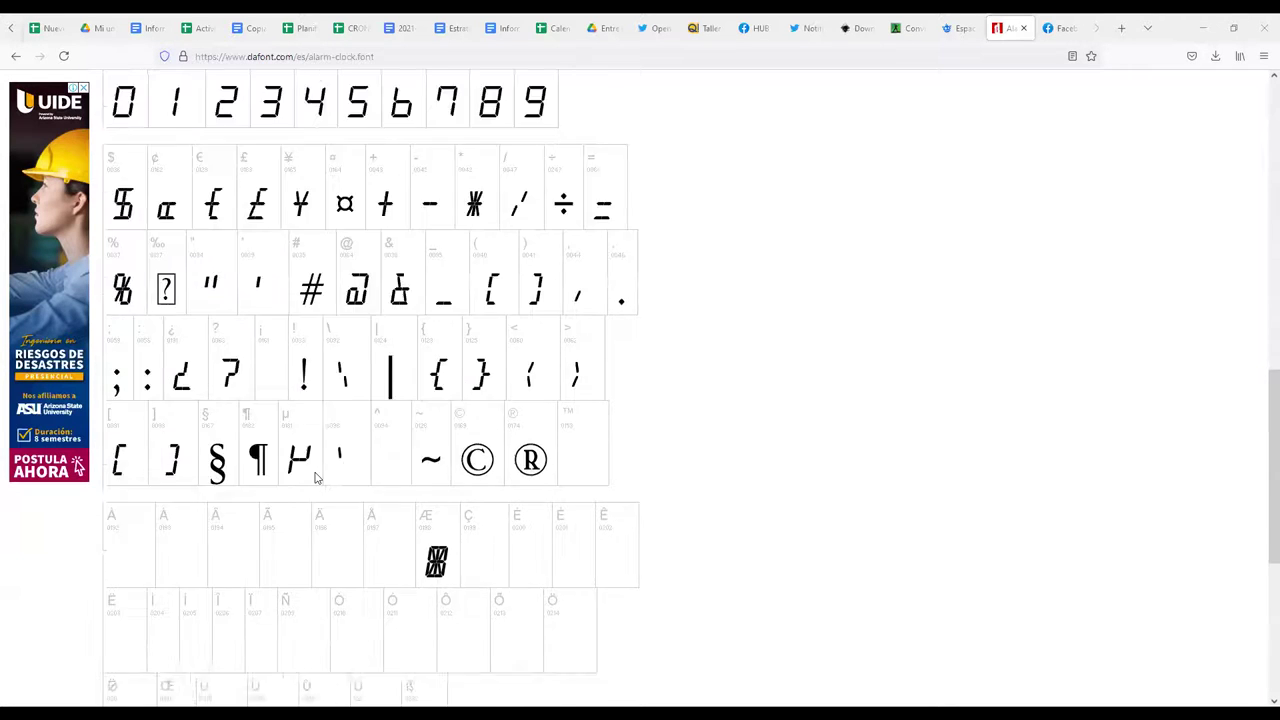
pyautogui.scroll(1, 255, 267)
pyautogui.scroll(2, 255, 267)
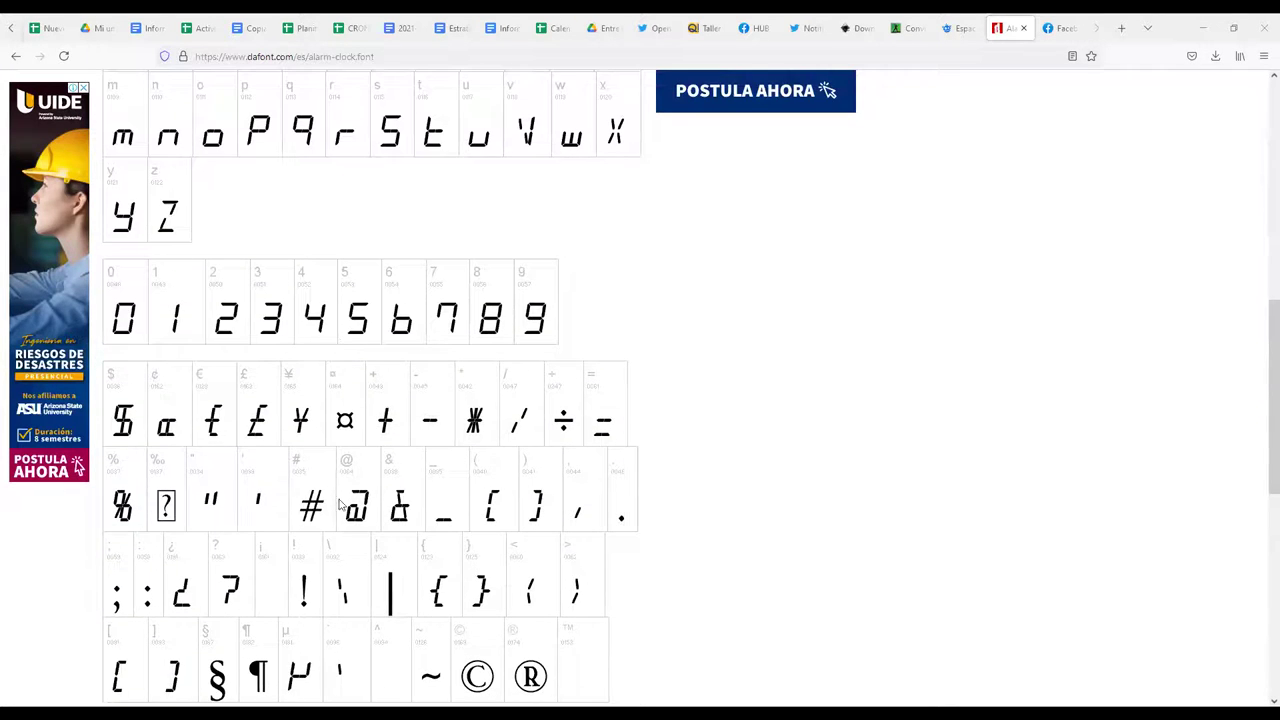
pyautogui.scroll(-1, 677, 447)
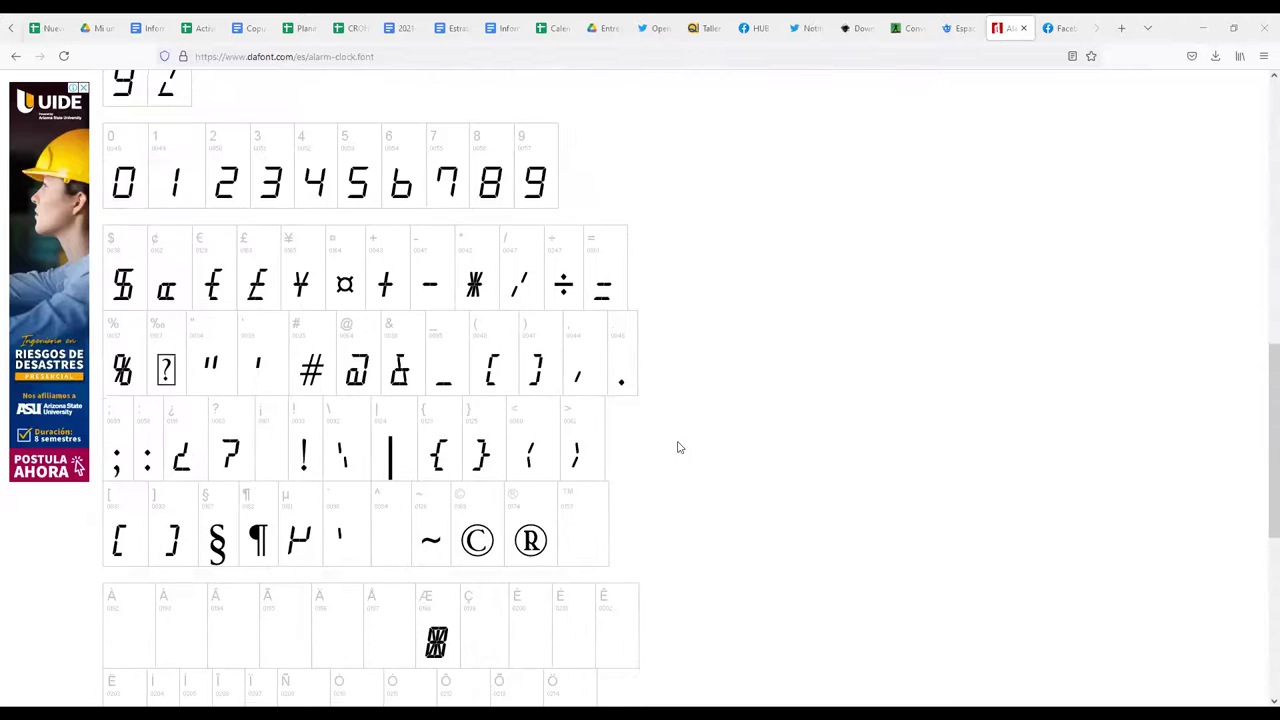
pyautogui.scroll(-2, 530, 540)
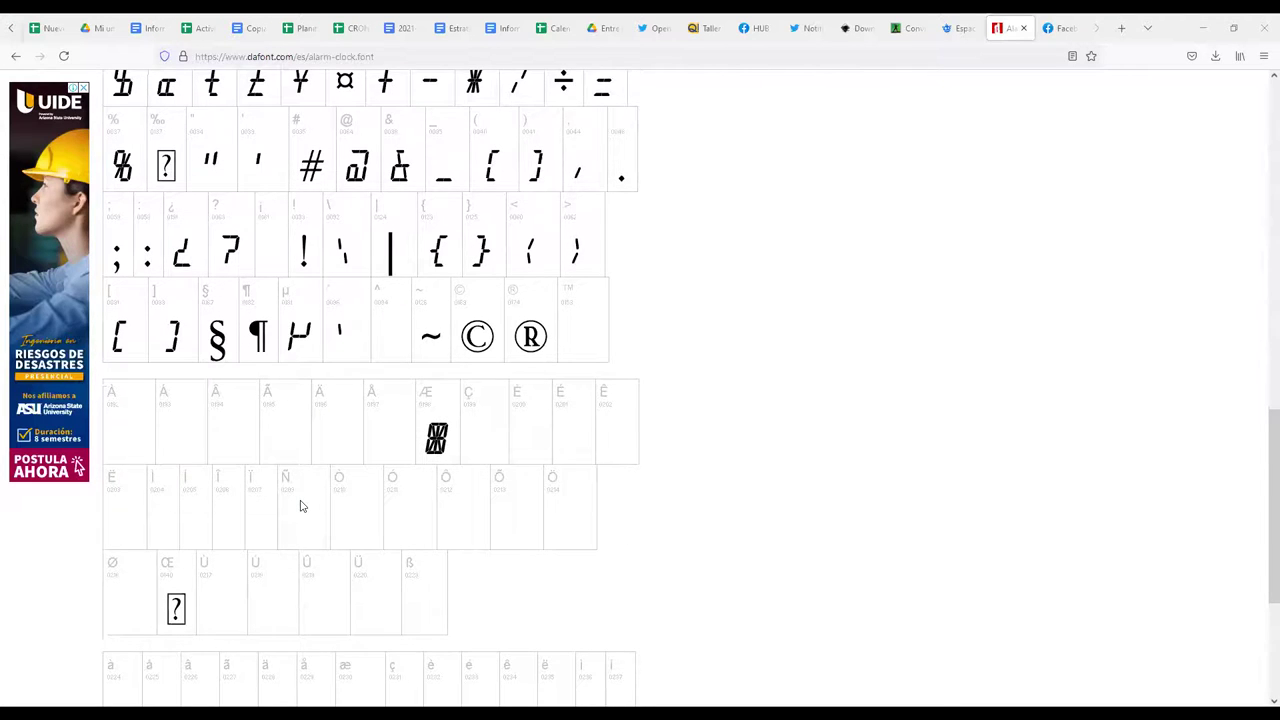
pyautogui.scroll(-3, 302, 506)
pyautogui.scroll(20, 300, 487)
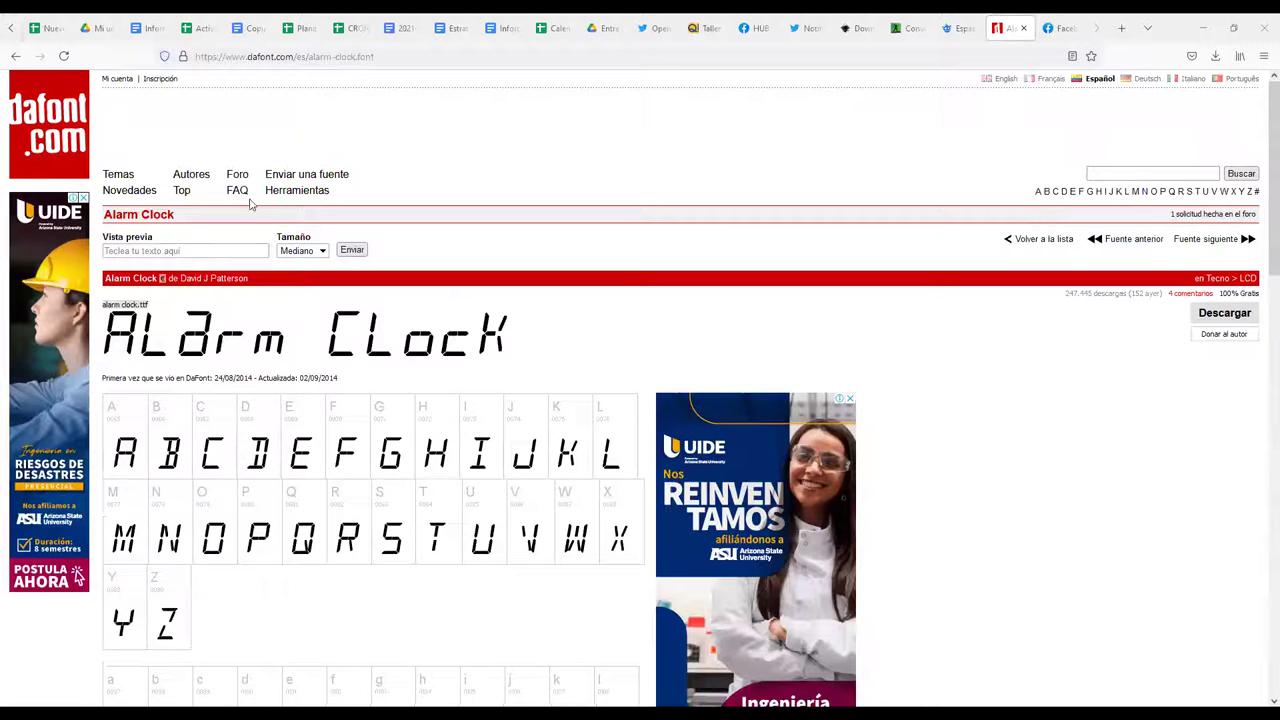
# Go back to the LCD list and preview the Alien Encounters font page
pyautogui.click(16, 56)
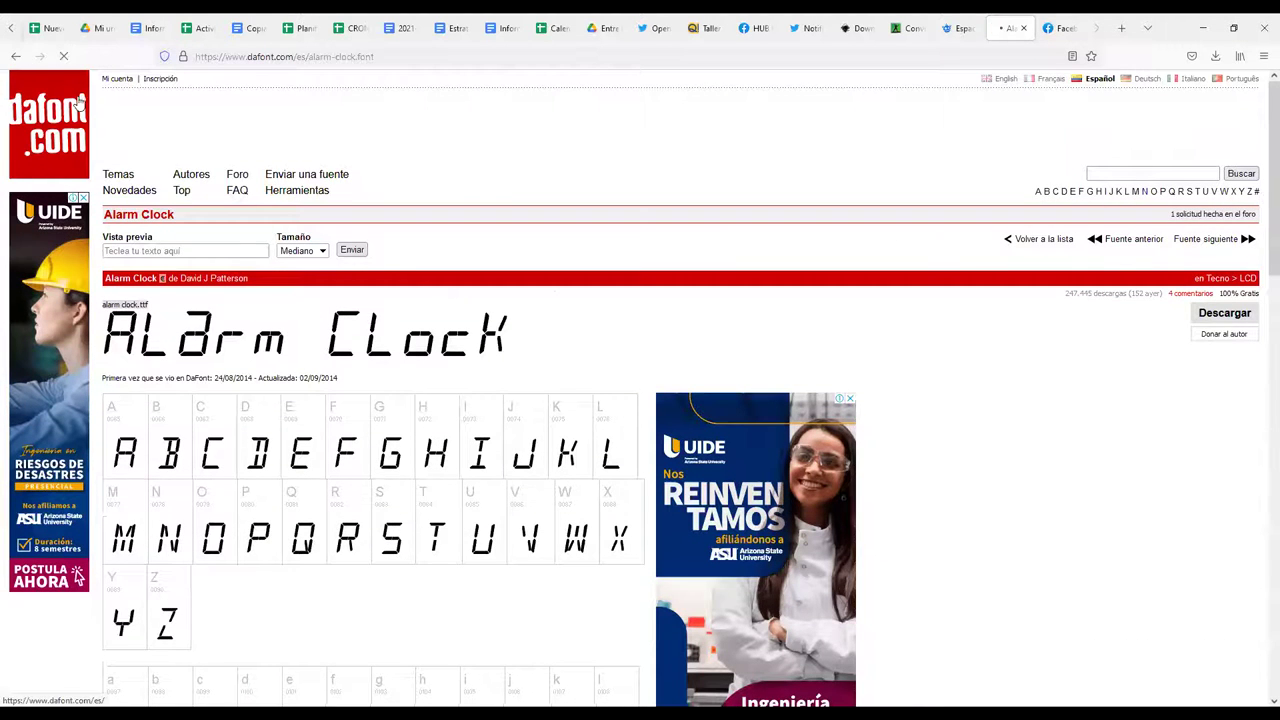
pyautogui.click(282, 358)
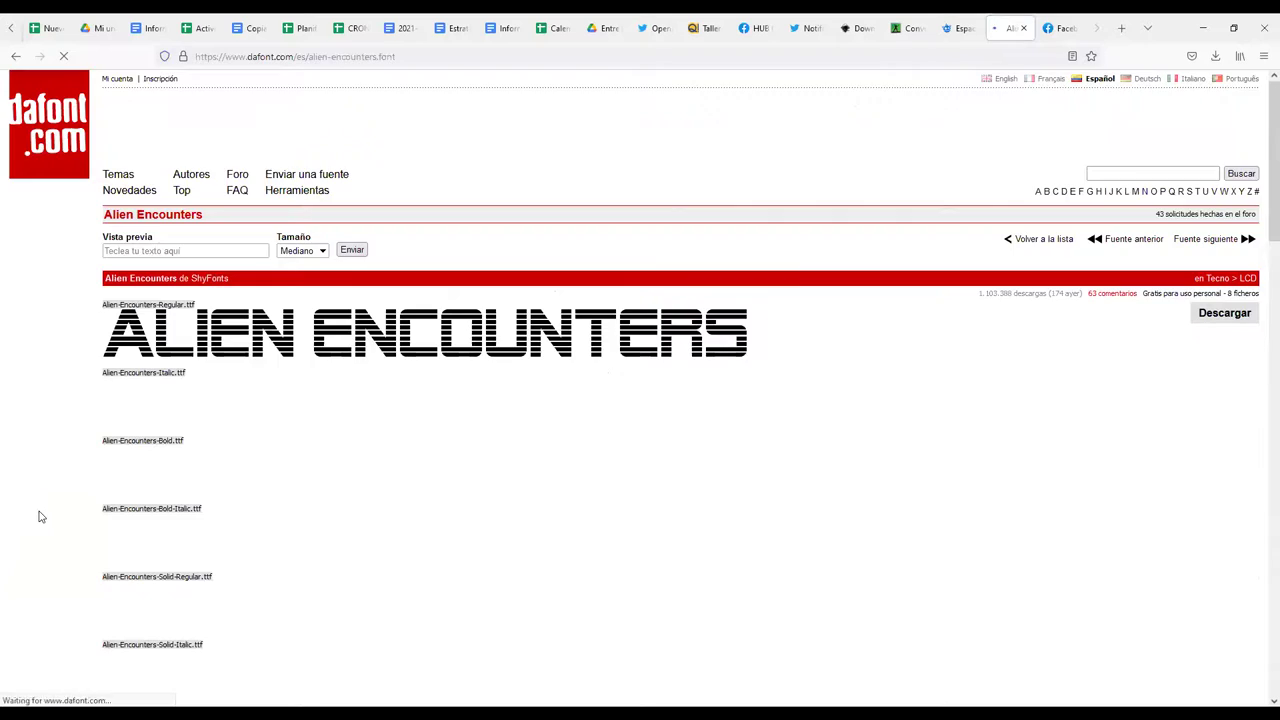
pyautogui.scroll(-8, 363, 429)
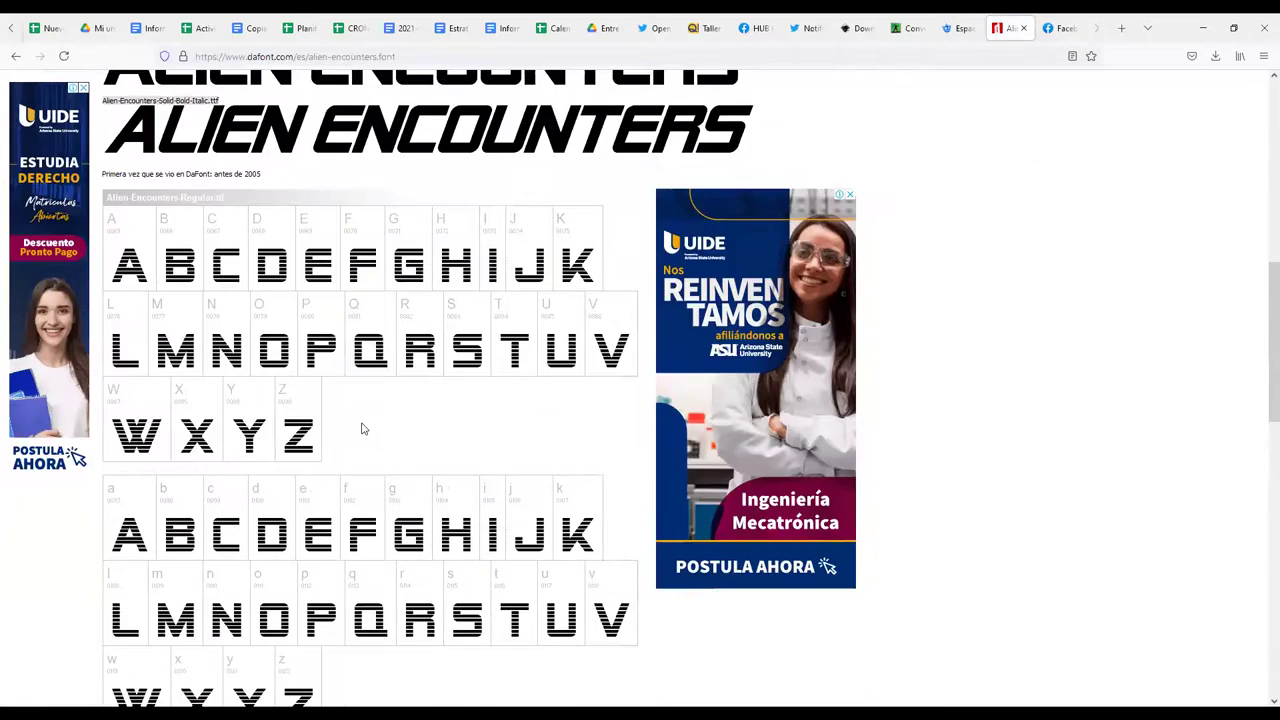
pyautogui.scroll(-10, 363, 429)
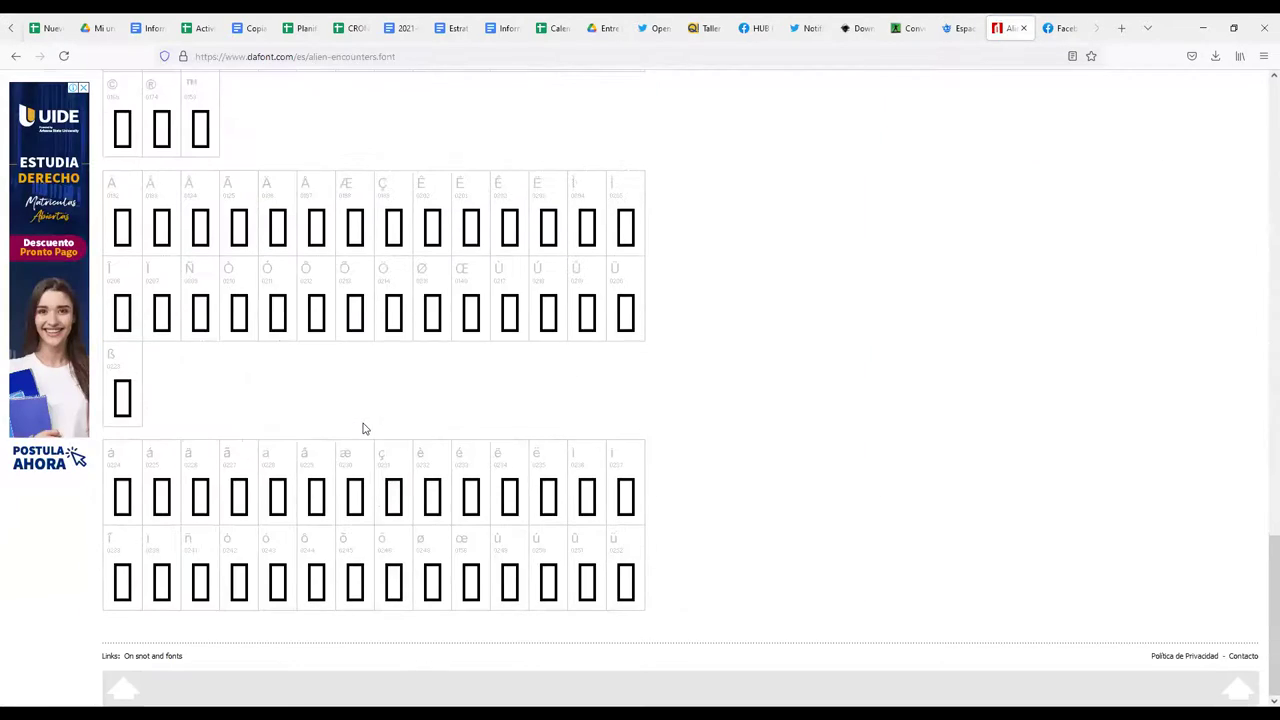
pyautogui.scroll(15, 365, 431)
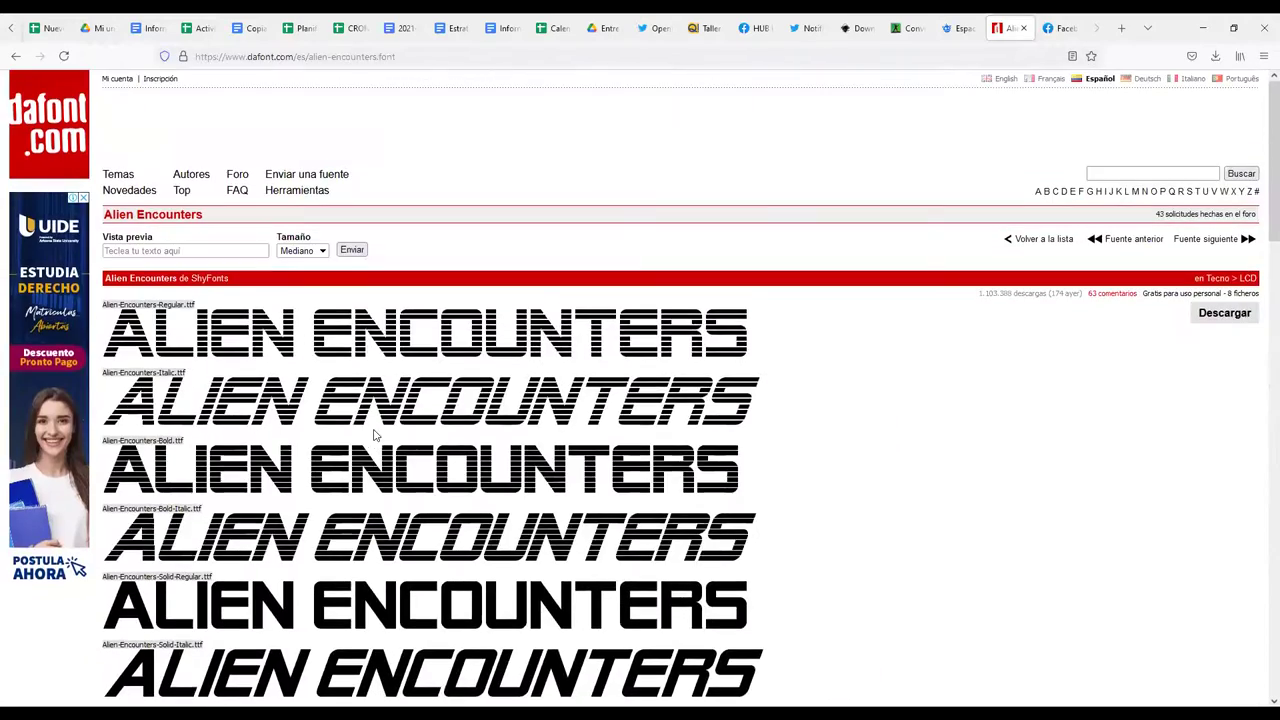
pyautogui.click(15, 56)
# Preview the DS-Digital font's glyphs, then return to the Tecno > LCD list
pyautogui.scroll(5, 608, 420)
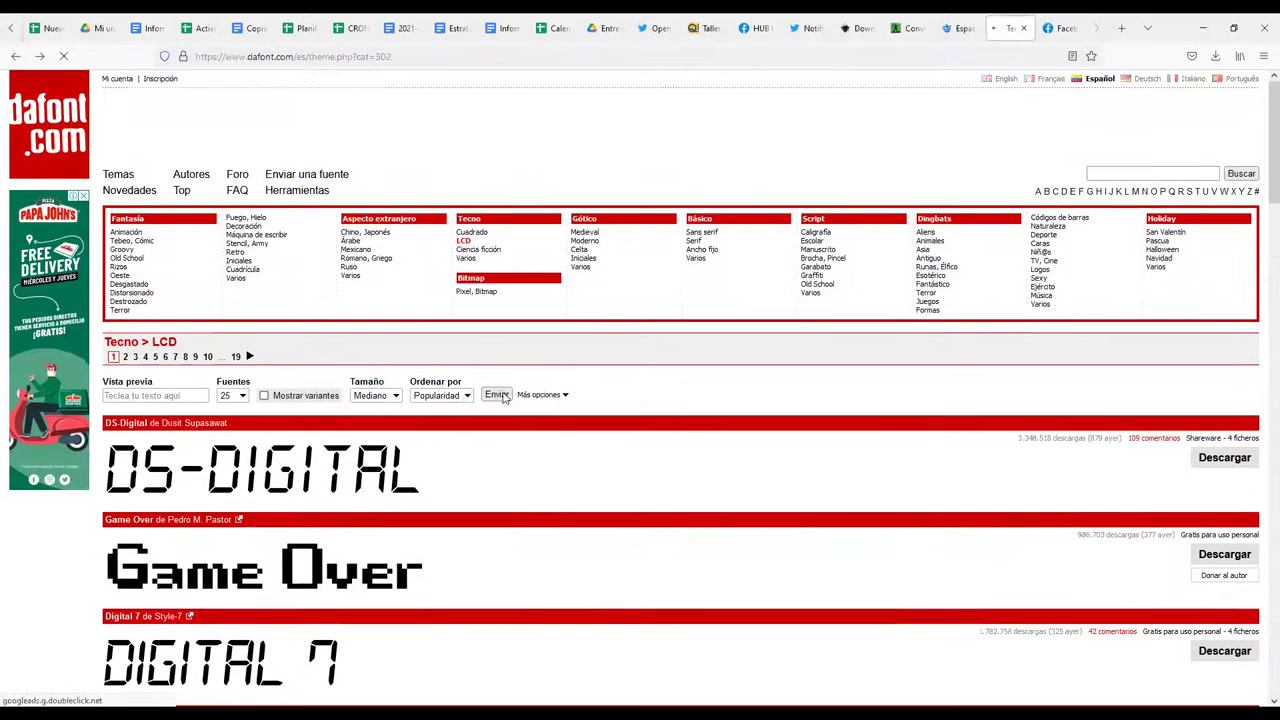
pyautogui.click(310, 465)
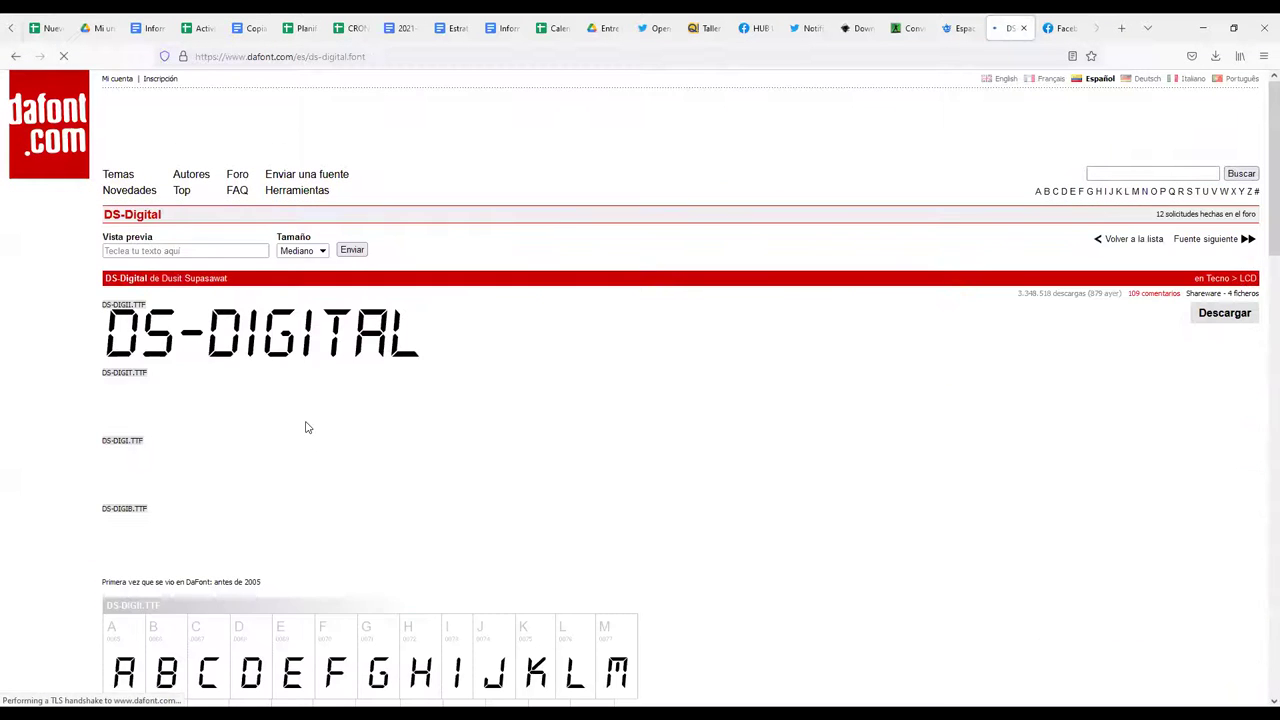
pyautogui.scroll(-3, 340, 410)
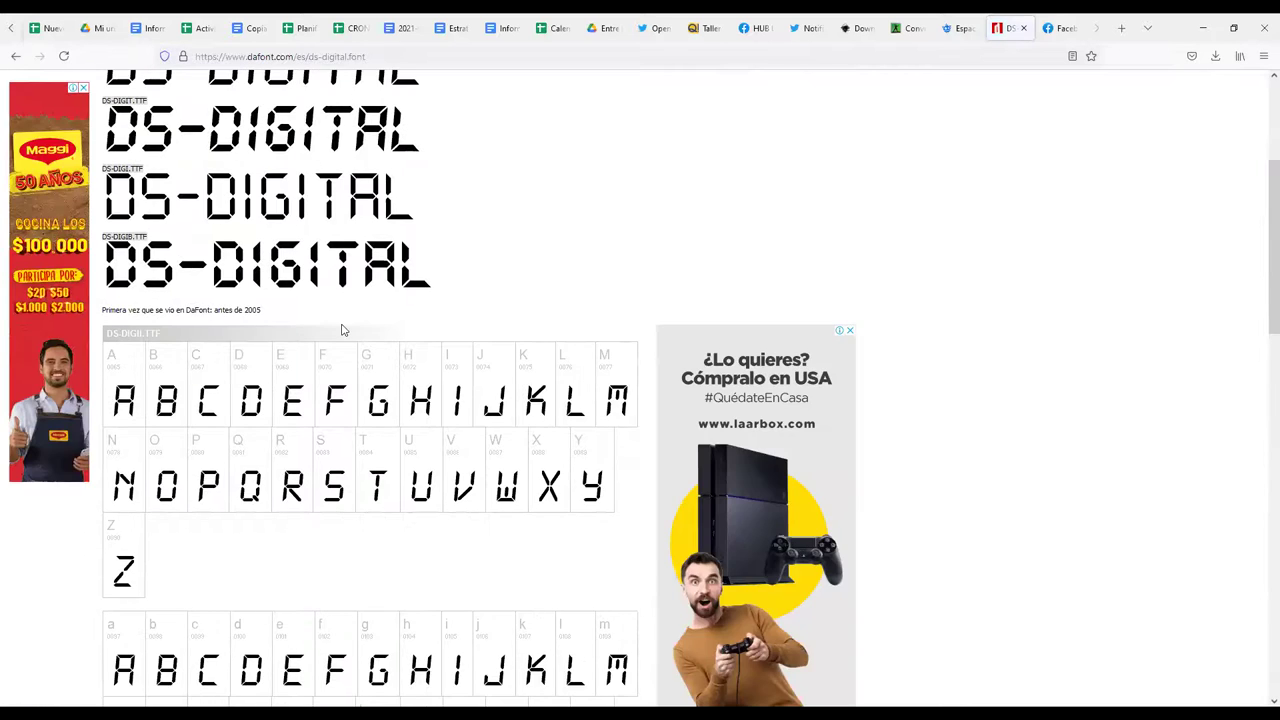
pyautogui.scroll(3, 330, 335)
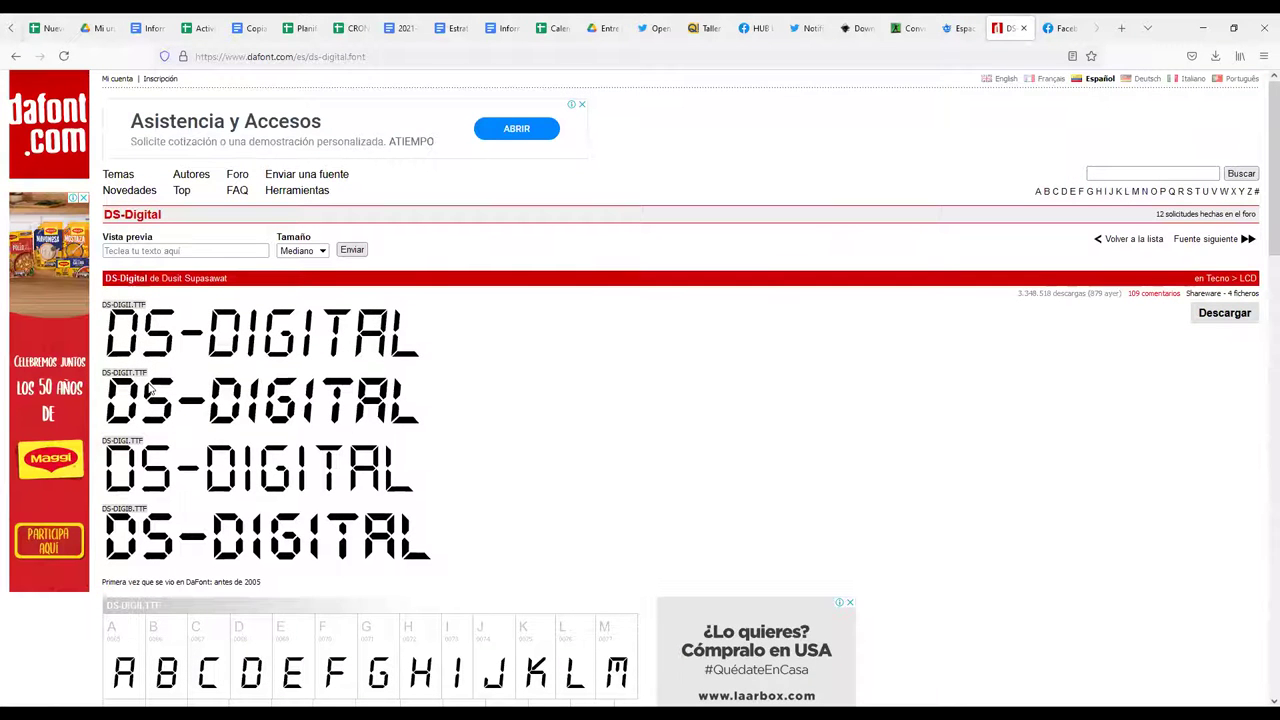
pyautogui.scroll(-3, 163, 433)
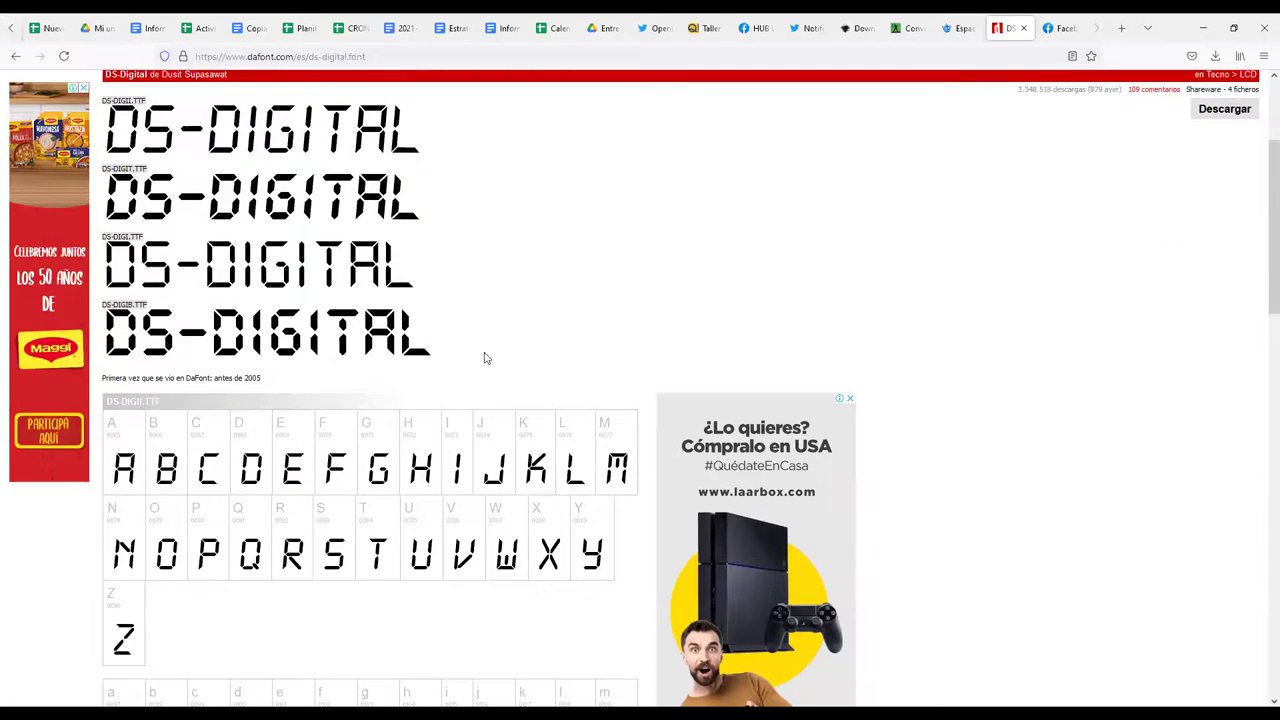
pyautogui.scroll(3, 485, 358)
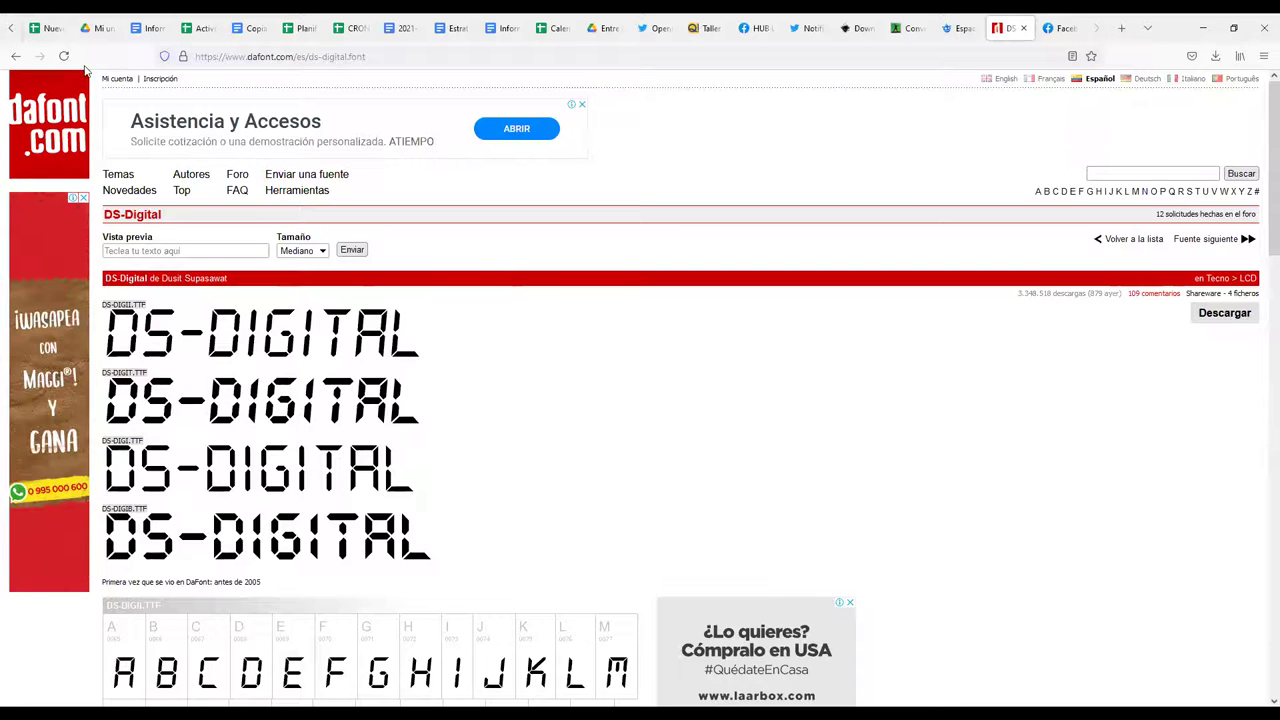
pyautogui.click(15, 56)
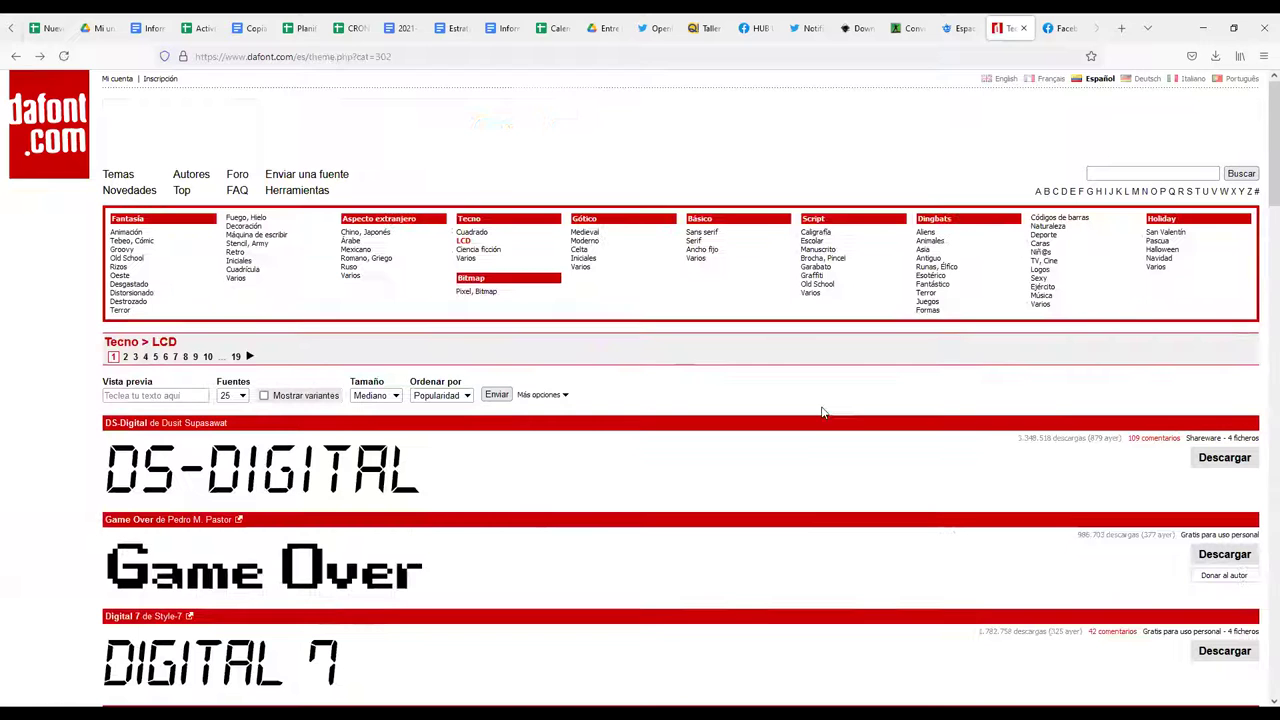
# Download the Game Over font as game_over.zip and check it in the downloads list
pyautogui.scroll(-3, 805, 418)
pyautogui.click(1236, 421)
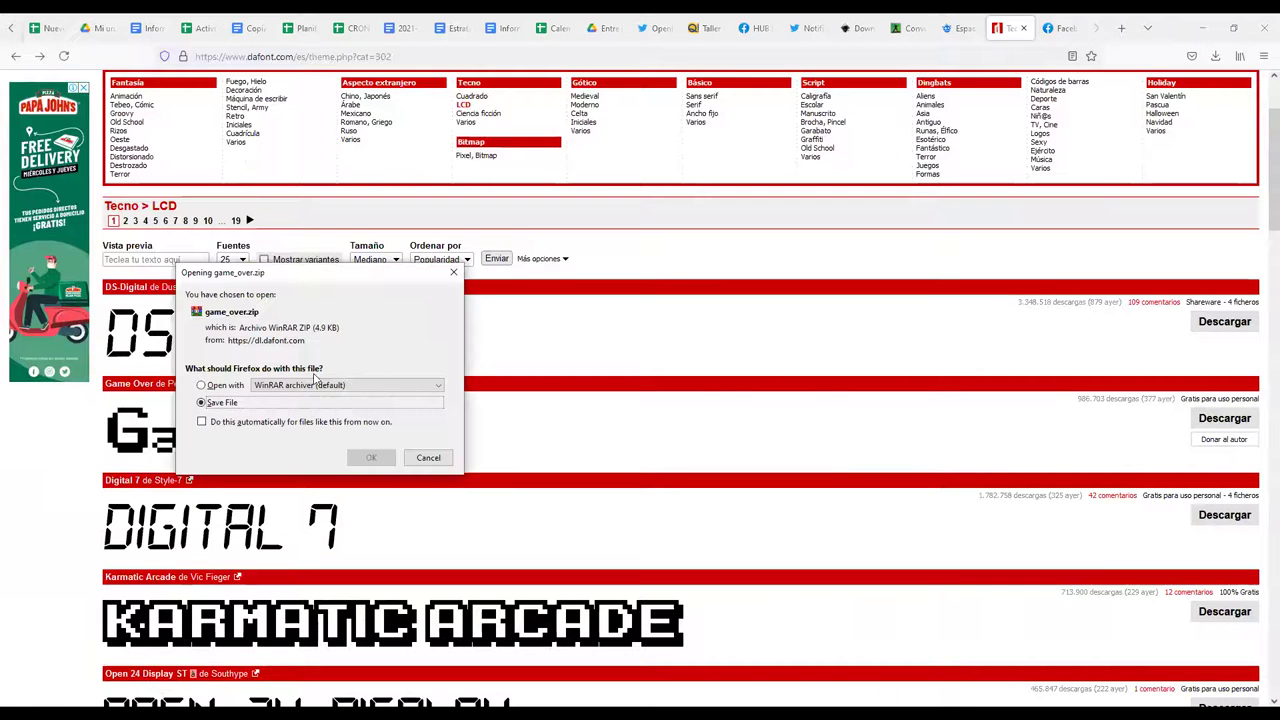
pyautogui.click(364, 457)
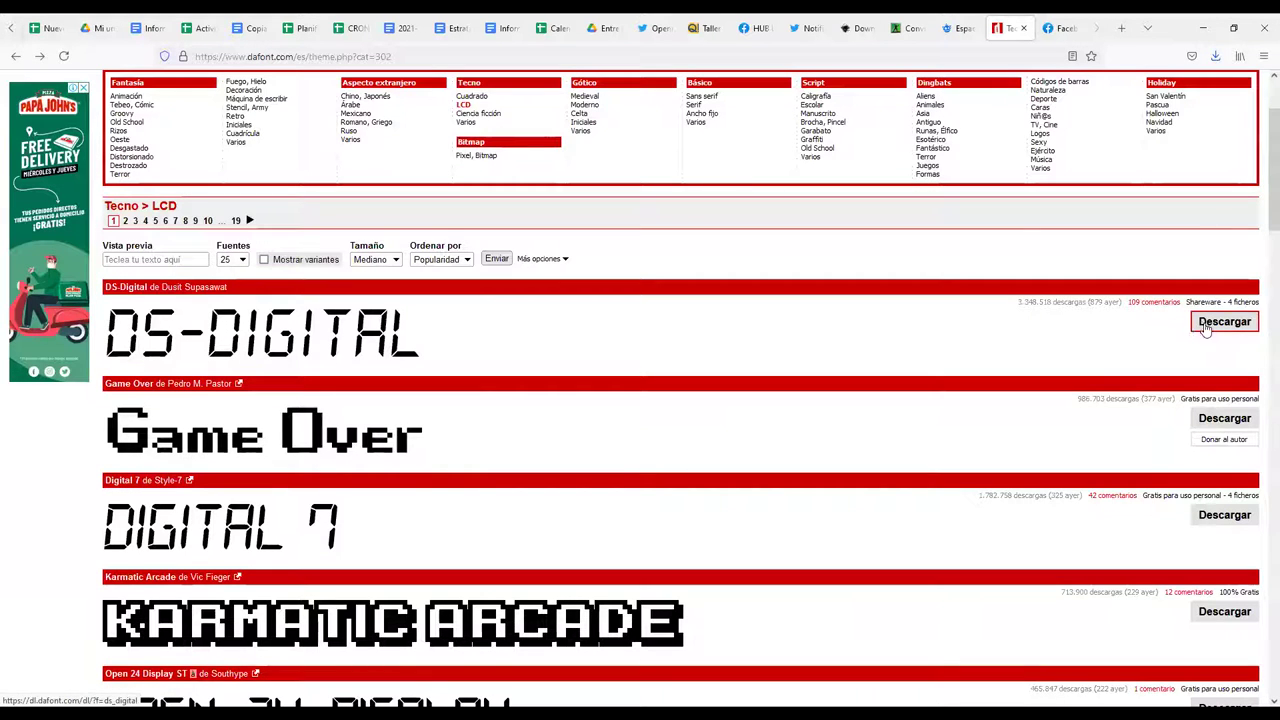
pyautogui.click(1215, 56)
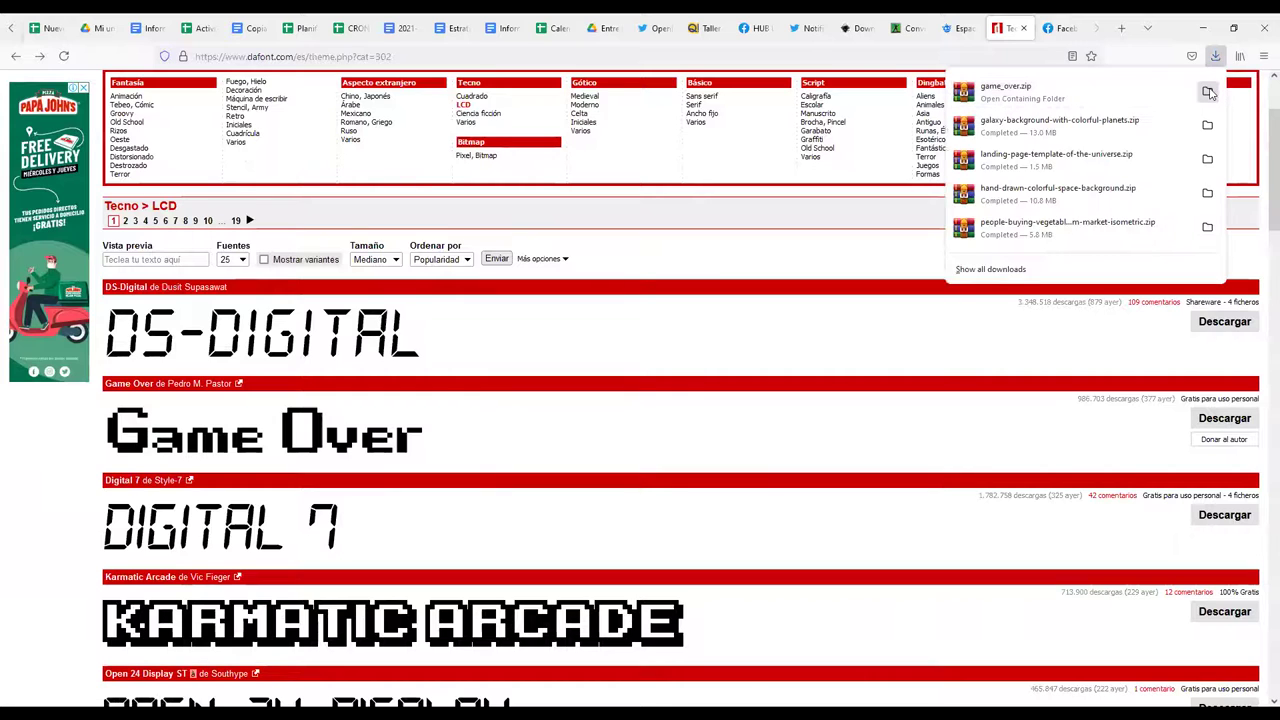
# Show game_over.zip in its folder and navigate to the taller inskacep folder
pyautogui.click(1208, 92)
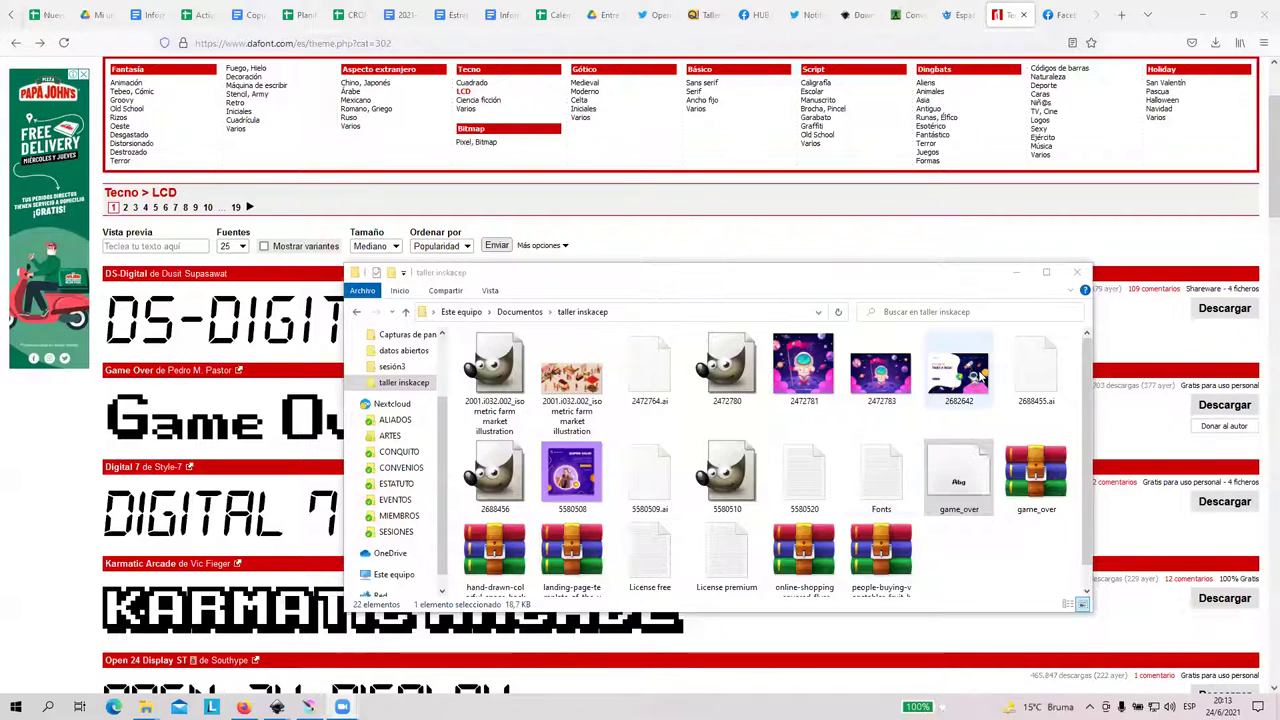
pyautogui.click(1079, 276)
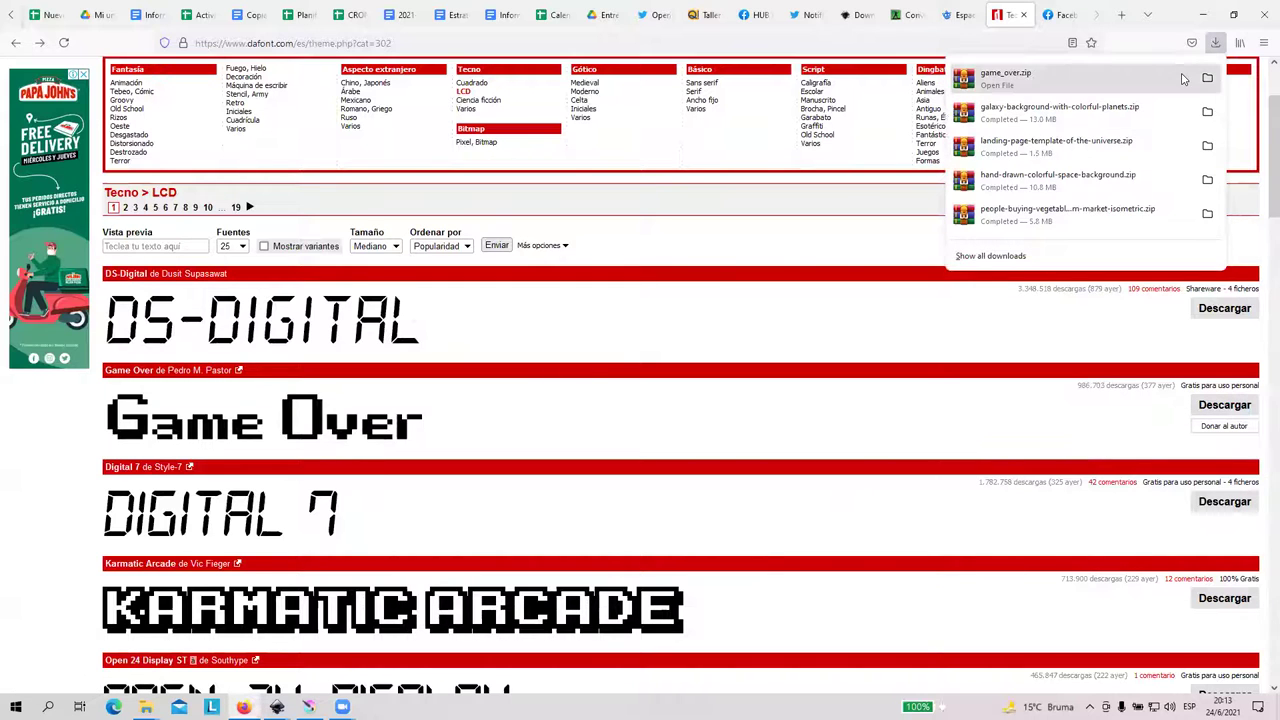
pyautogui.click(1207, 78)
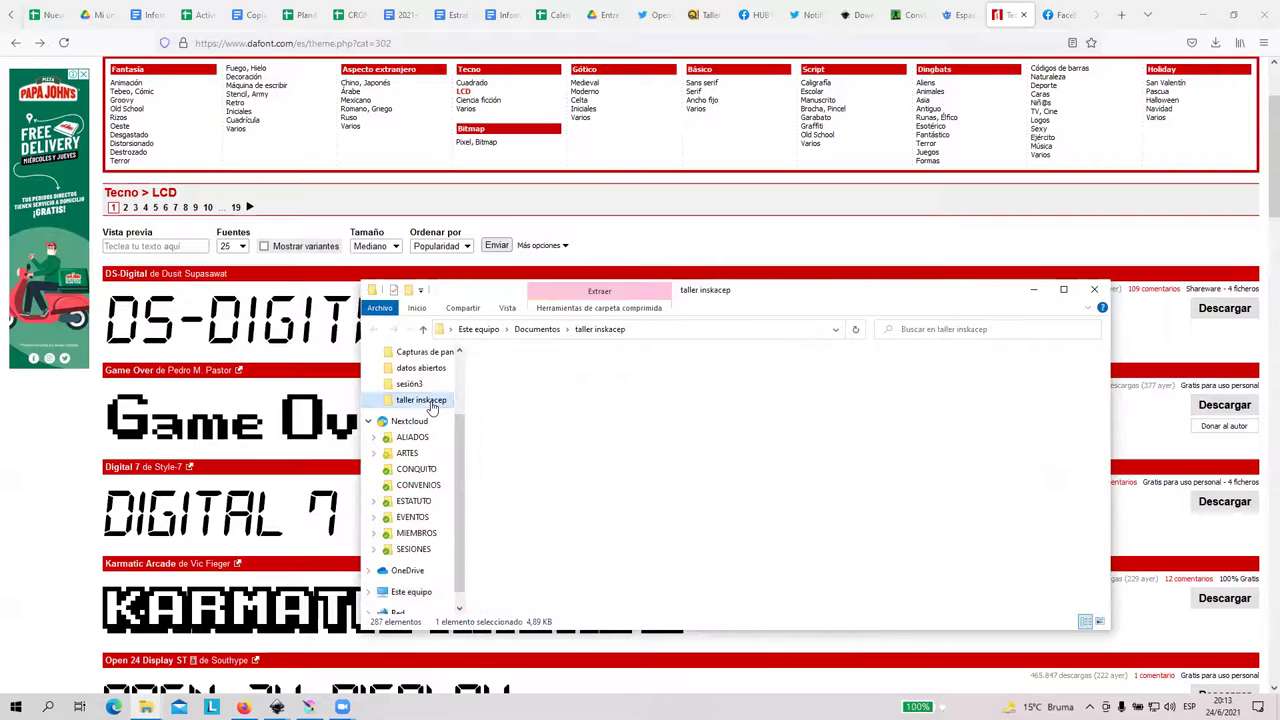
pyautogui.click(425, 400)
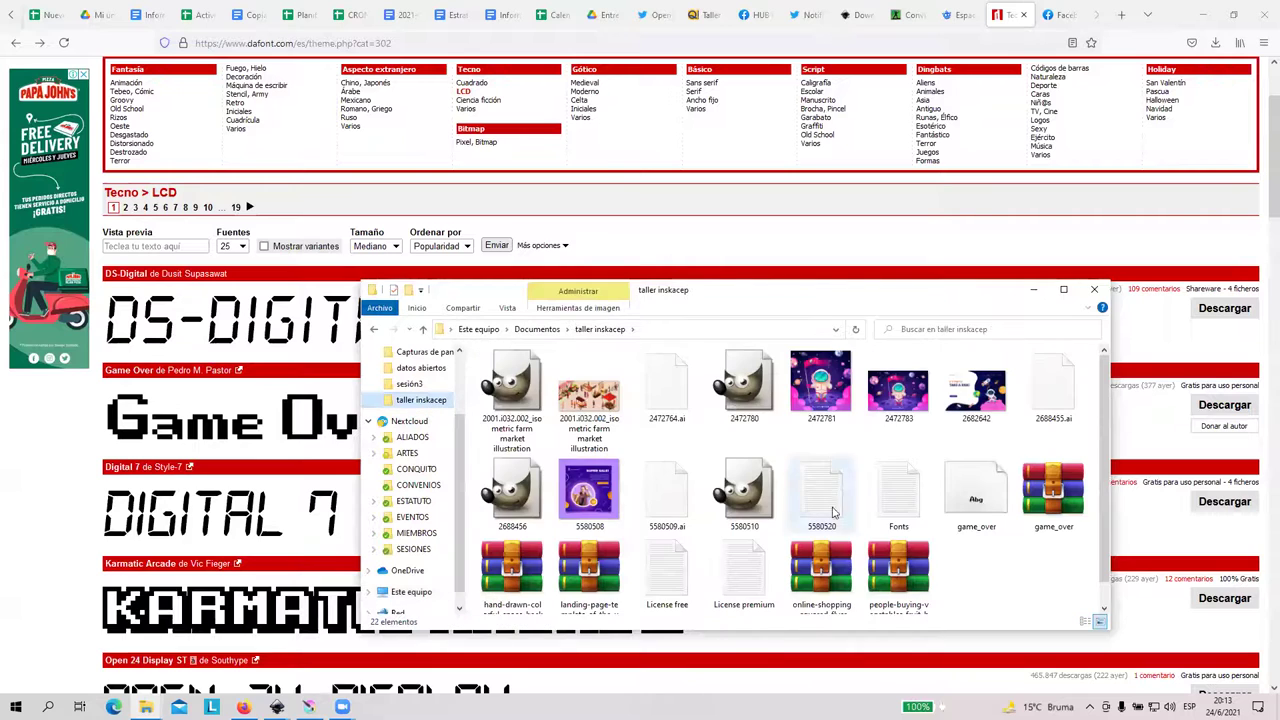
# Open the game_over archive's context menu and dismiss it without extracting
pyautogui.rightClick(1046, 508)
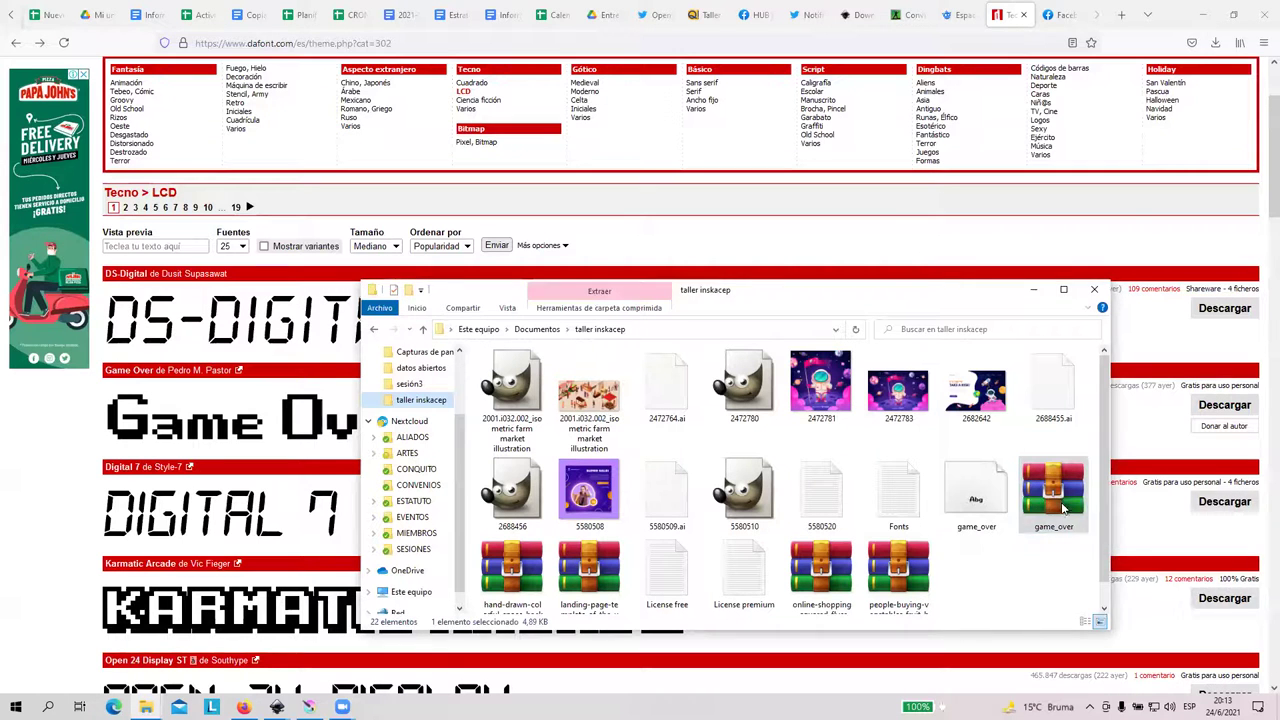
pyautogui.click(1030, 484)
pyautogui.rightClick(1030, 484)
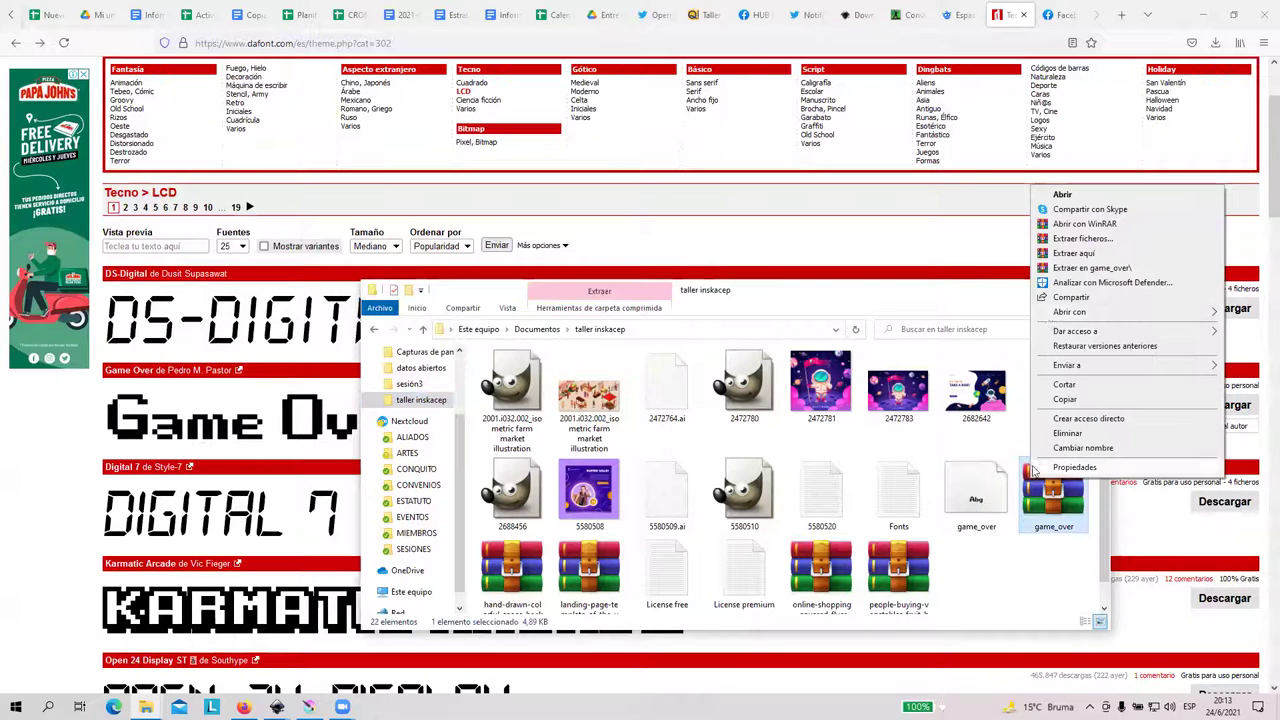
pyautogui.click(1040, 563)
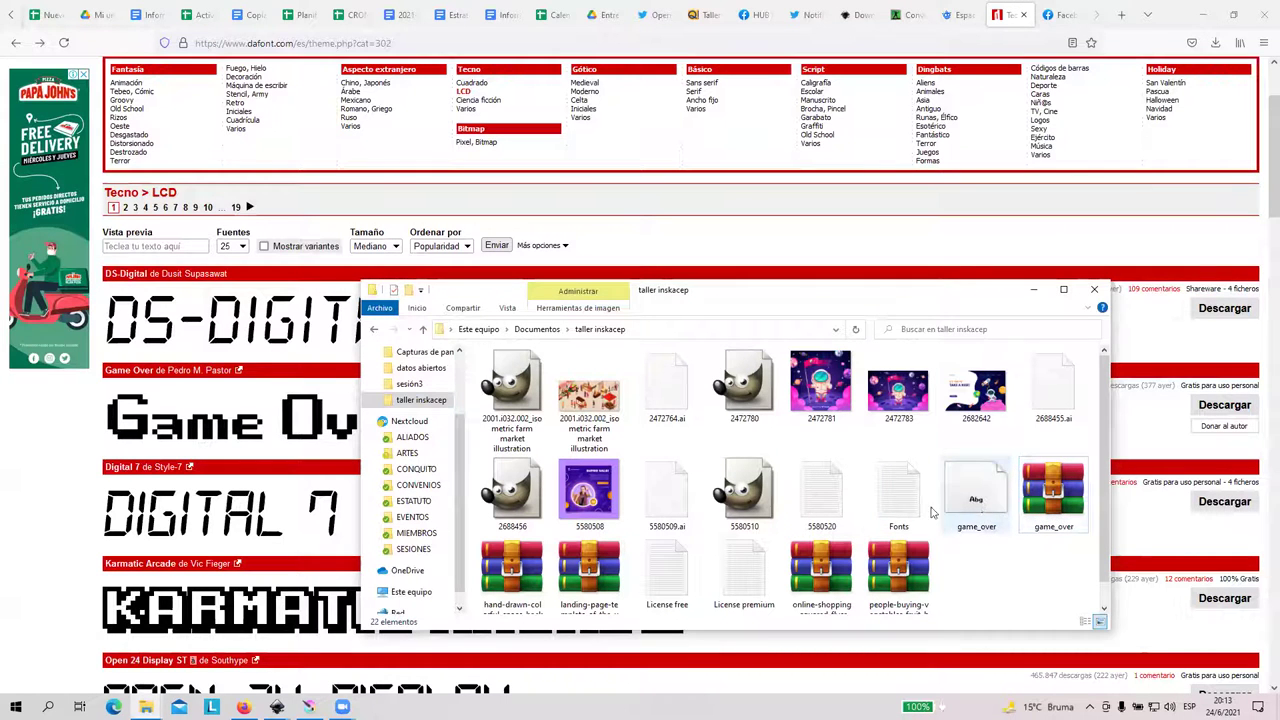
# Read the Fonts.txt credits, then preview the game_over font file
pyautogui.doubleClick(881, 497)
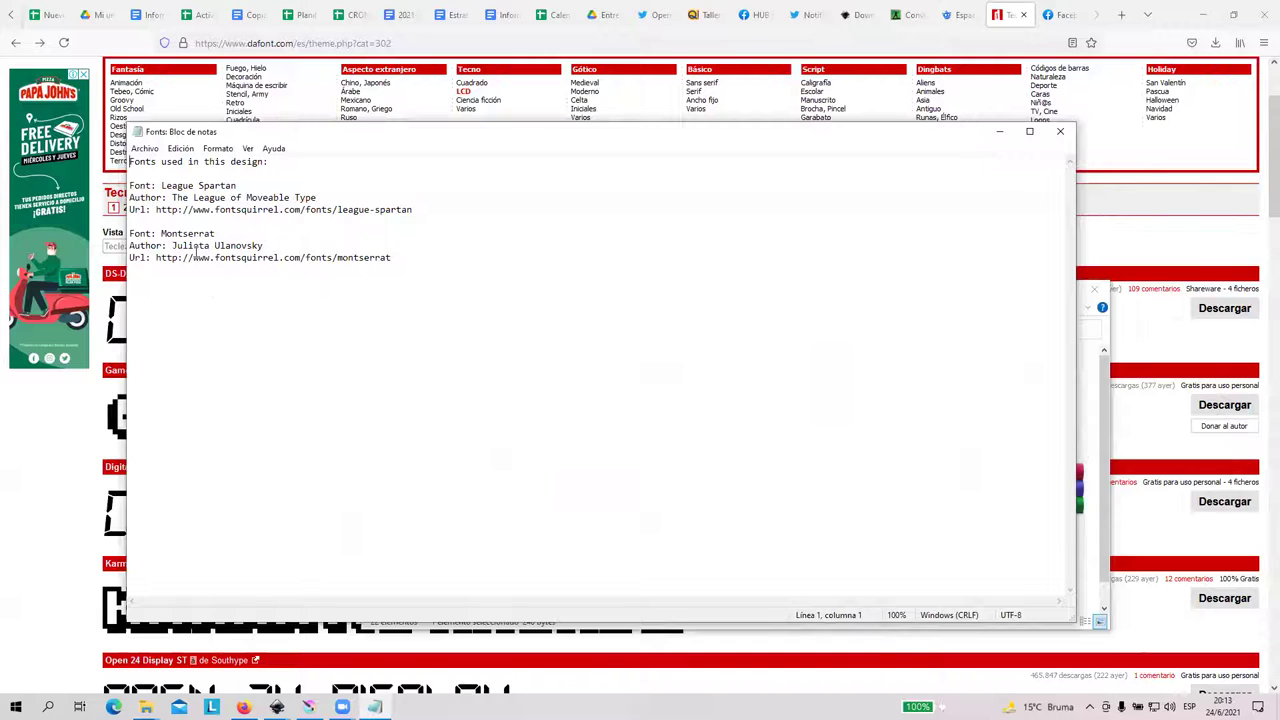
pyautogui.click(1060, 131)
pyautogui.click(975, 483)
pyautogui.doubleClick(975, 483)
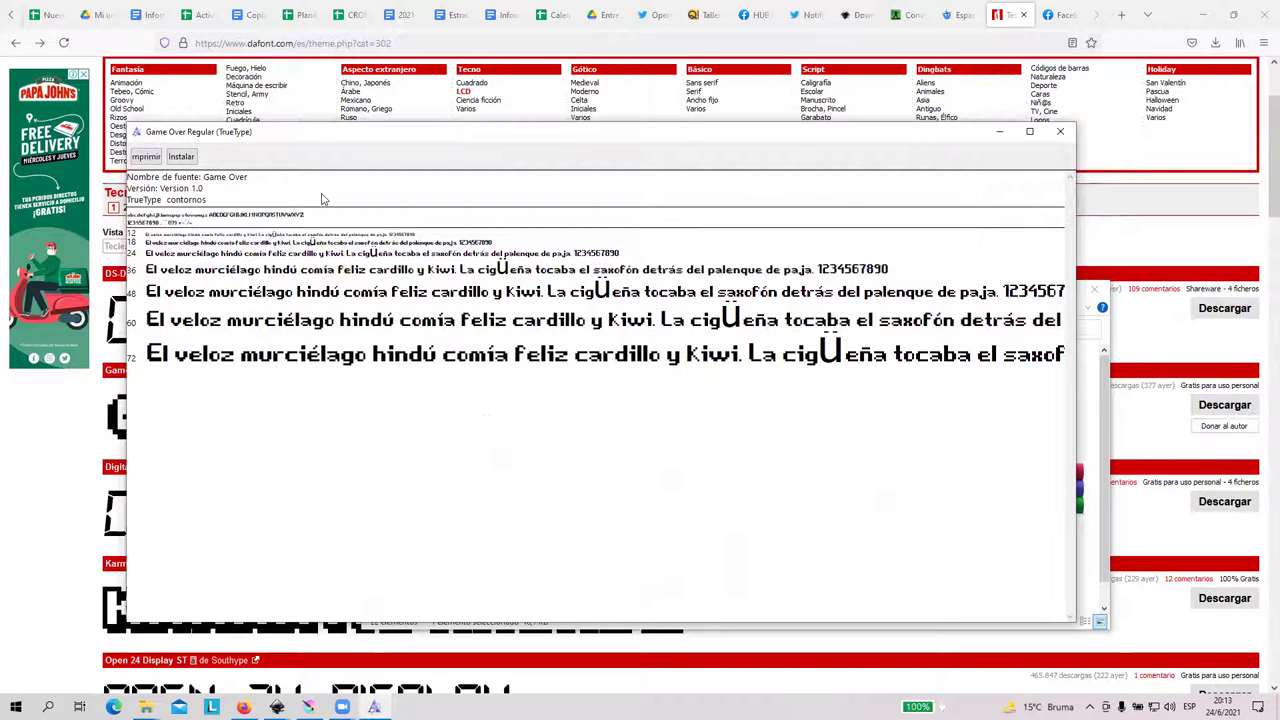
# Install Game Over Regular, replacing the existing copy, and close the Font Viewer
pyautogui.click(1060, 131)
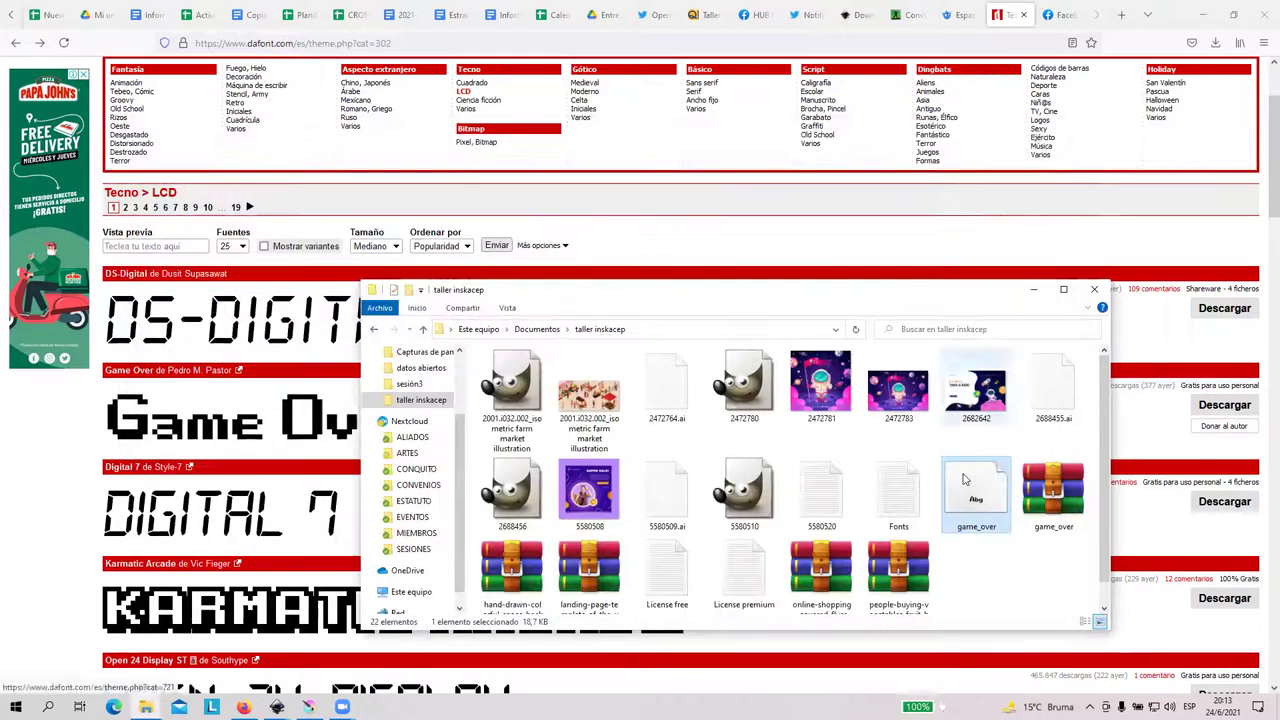
pyautogui.doubleClick(965, 480)
pyautogui.click(209, 180)
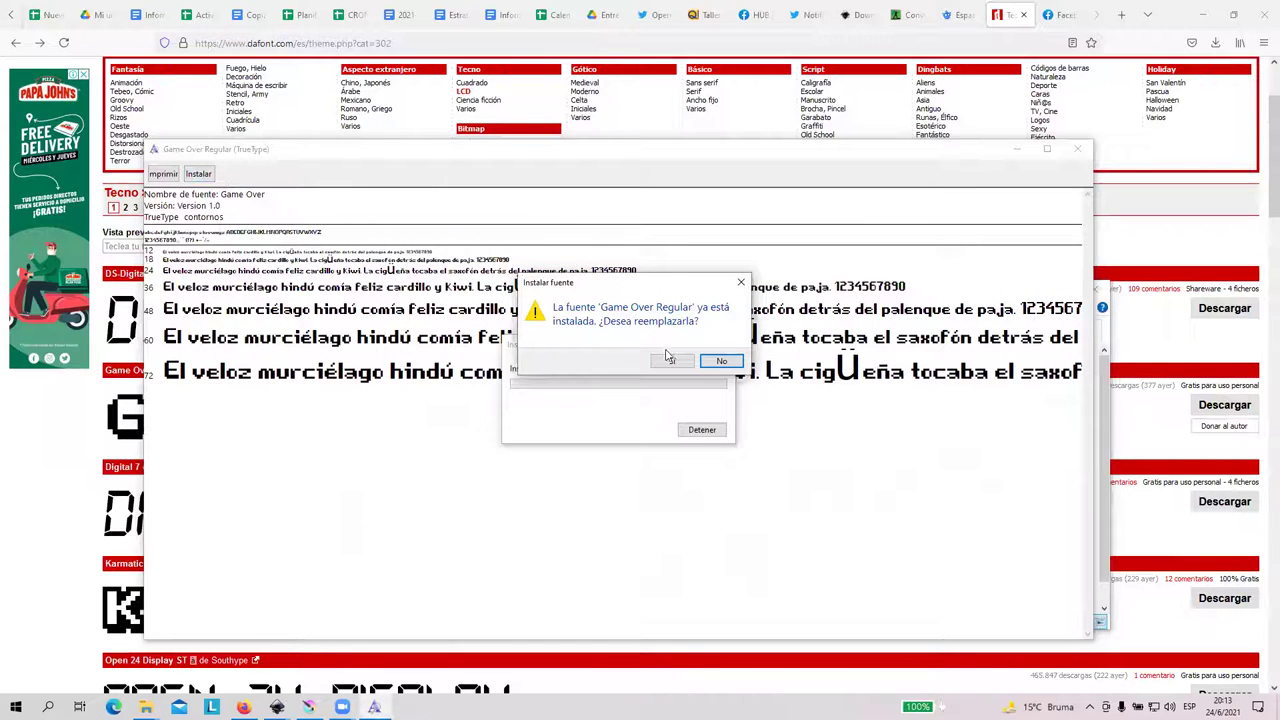
pyautogui.click(674, 360)
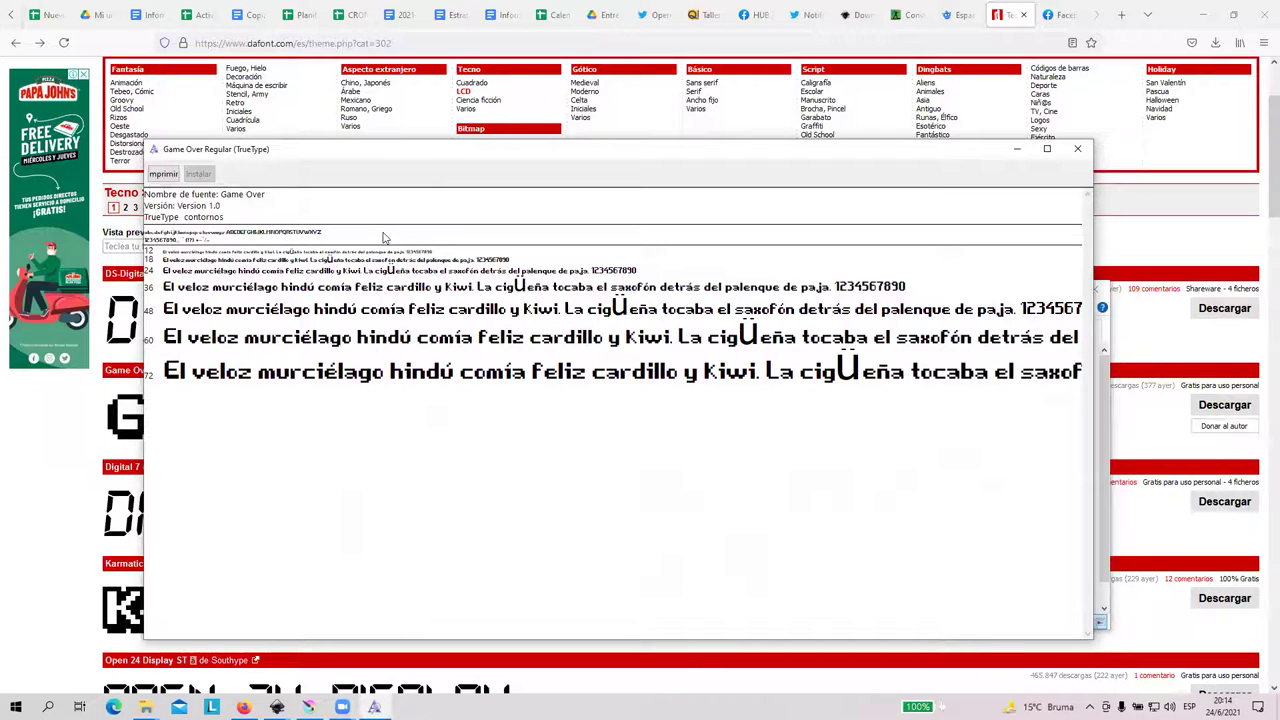
pyautogui.click(1077, 148)
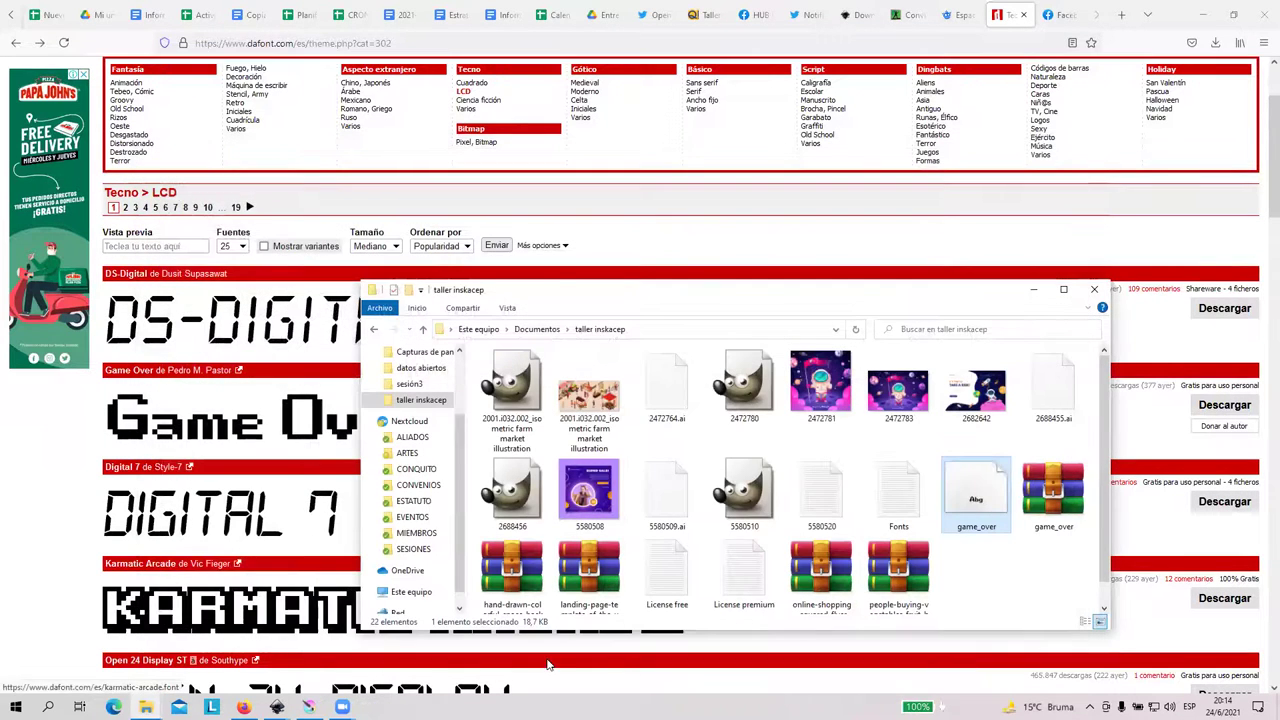
pyautogui.click(277, 707)
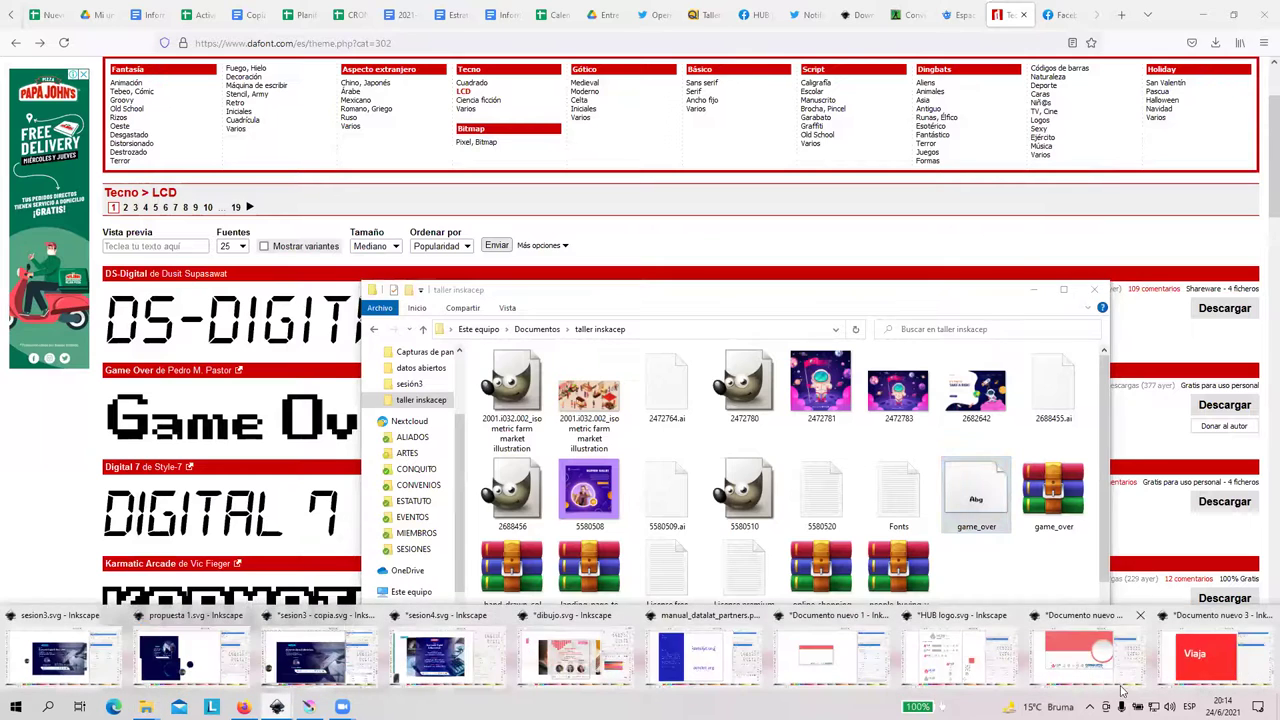
# Return to the Viaja poster and confirm the text stays in Prototype
pyautogui.click(1220, 650)
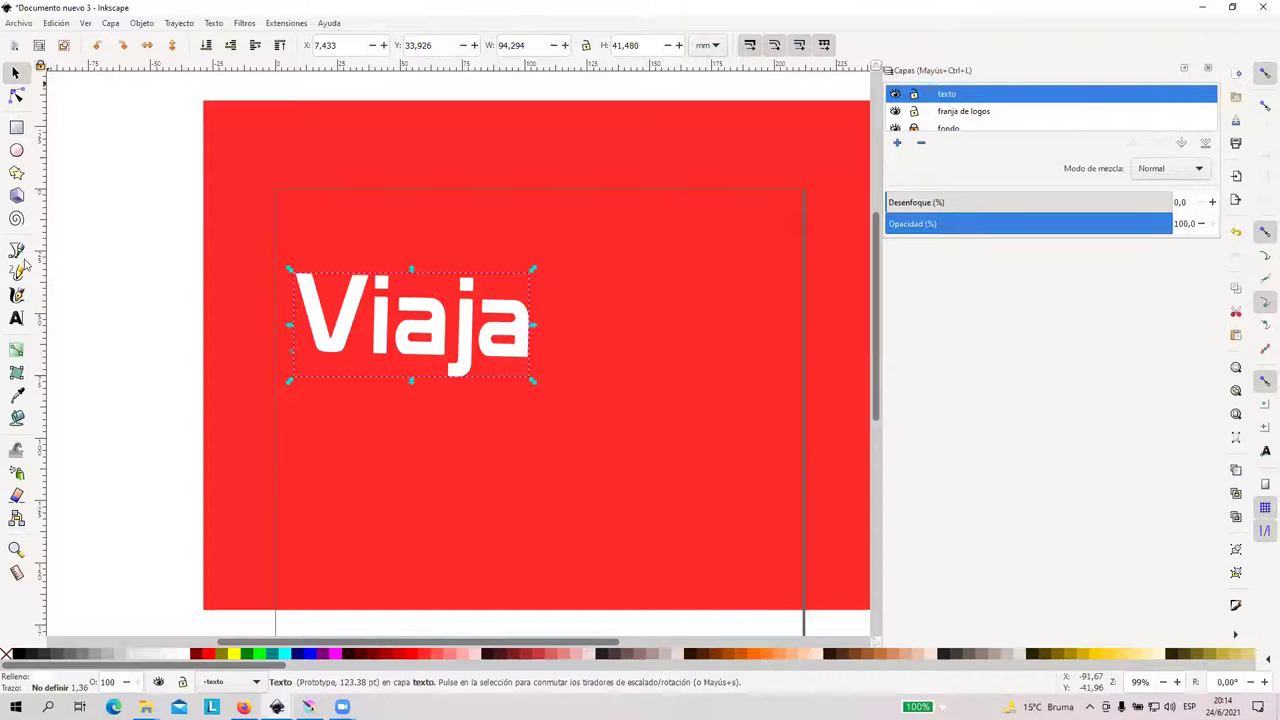
pyautogui.click(16, 318)
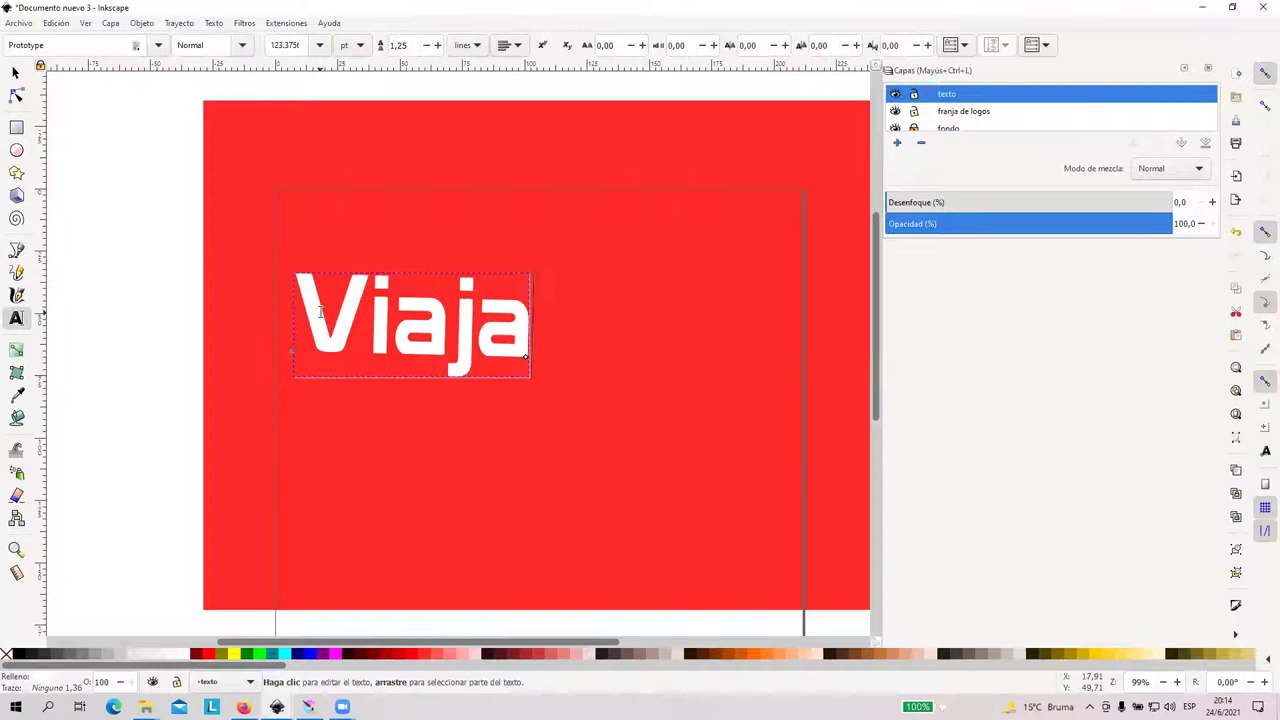
pyautogui.click(157, 45)
pyautogui.scroll(-10, 122, 220)
pyautogui.scroll(15, 125, 222)
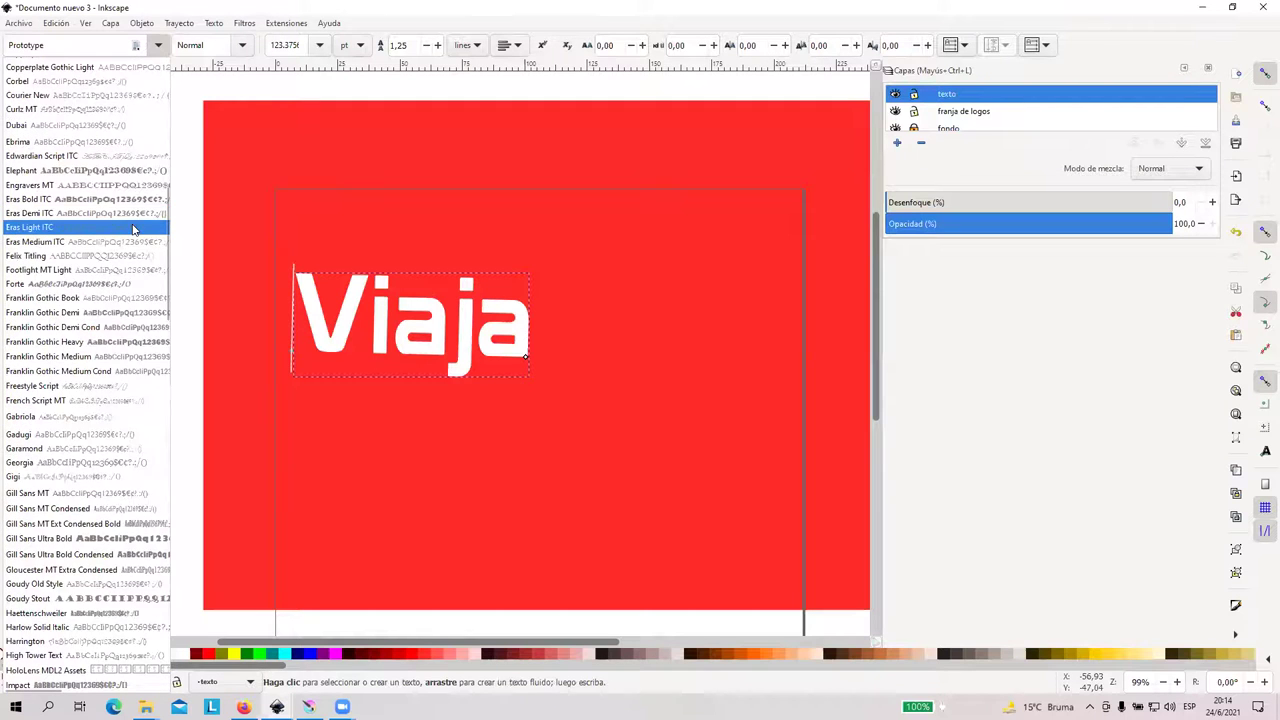
pyautogui.scroll(-3, 133, 230)
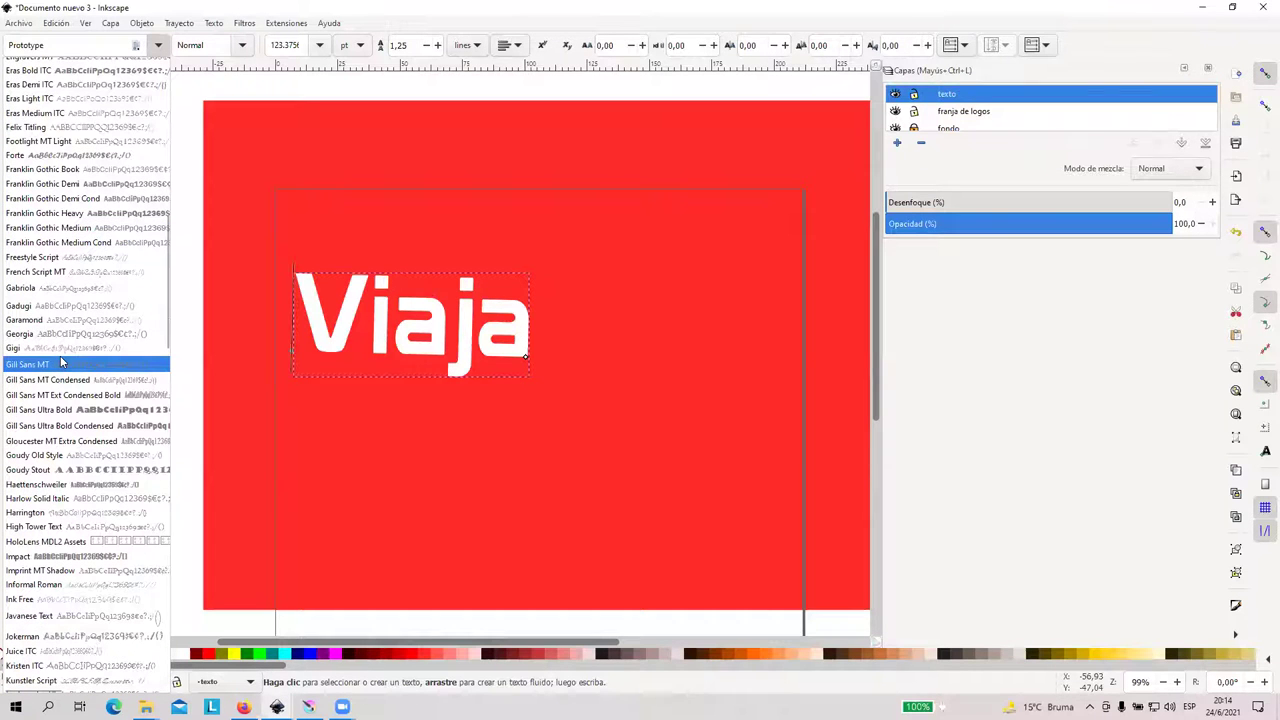
pyautogui.click(416, 317)
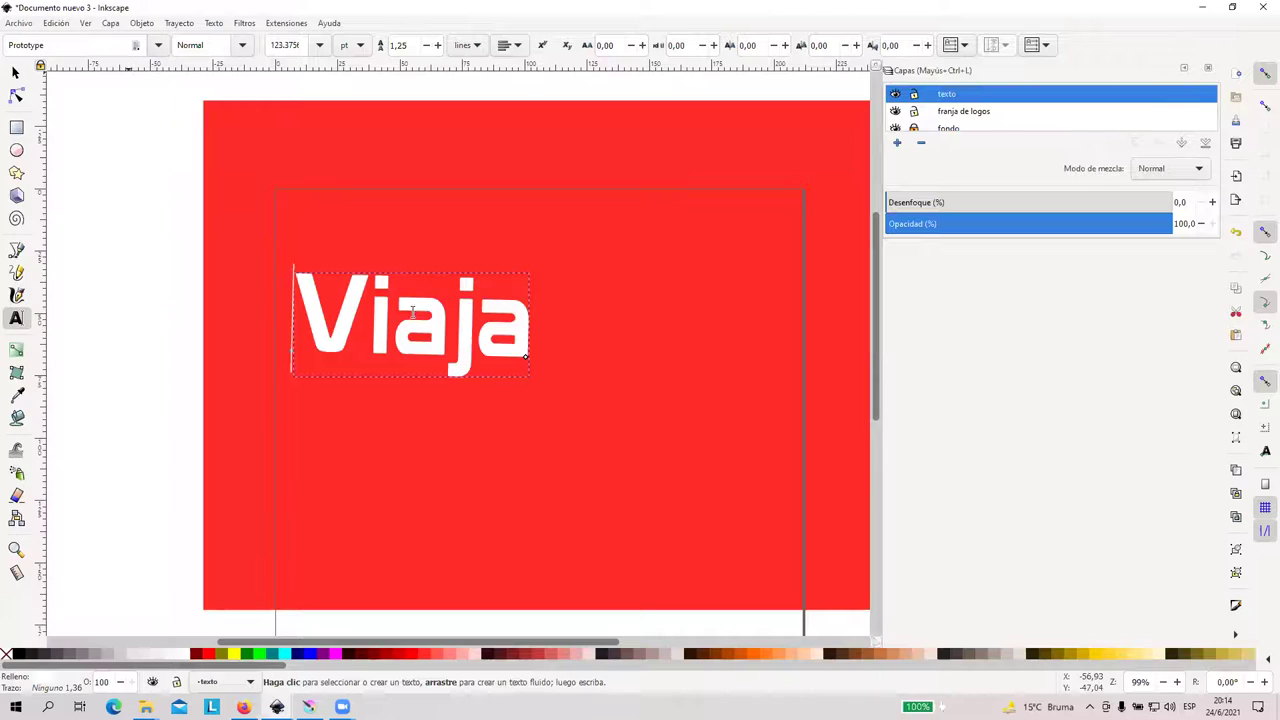
# Move the Viaja text up near the top of the inner frame
pyautogui.click(15, 72)
pyautogui.click(180, 200)
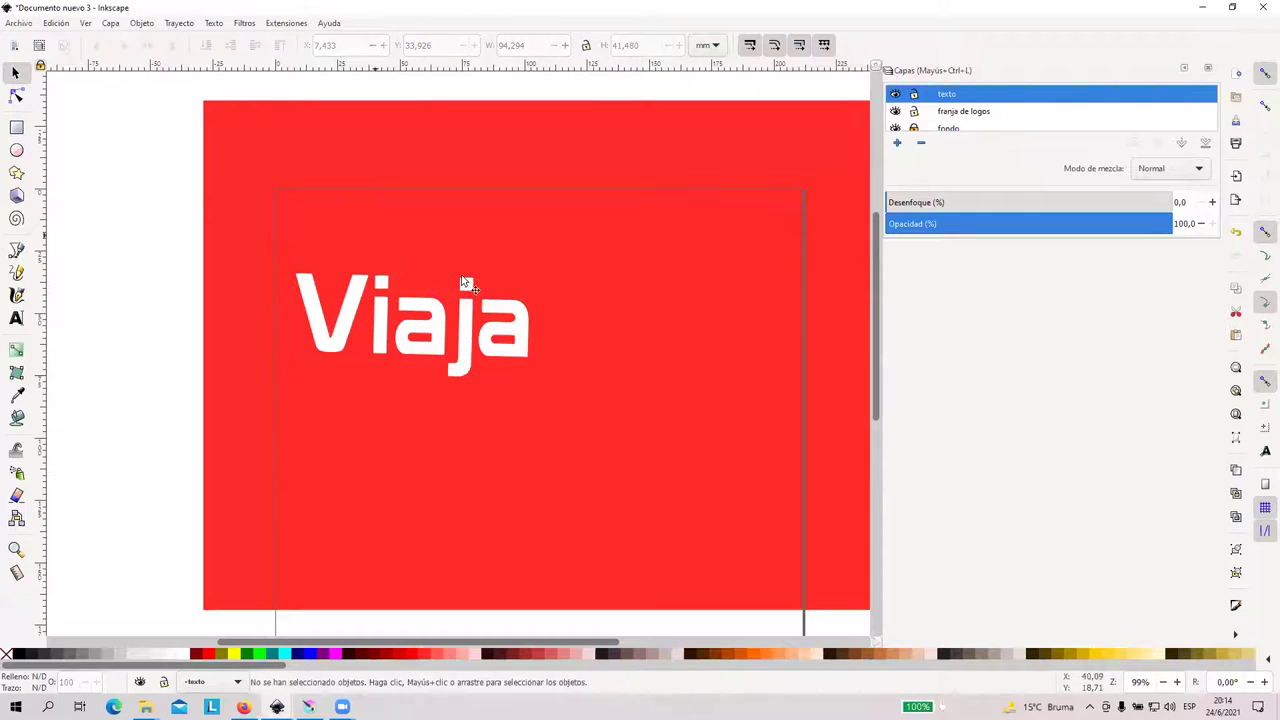
pyautogui.moveTo(438, 313); pyautogui.dragTo(434, 247)
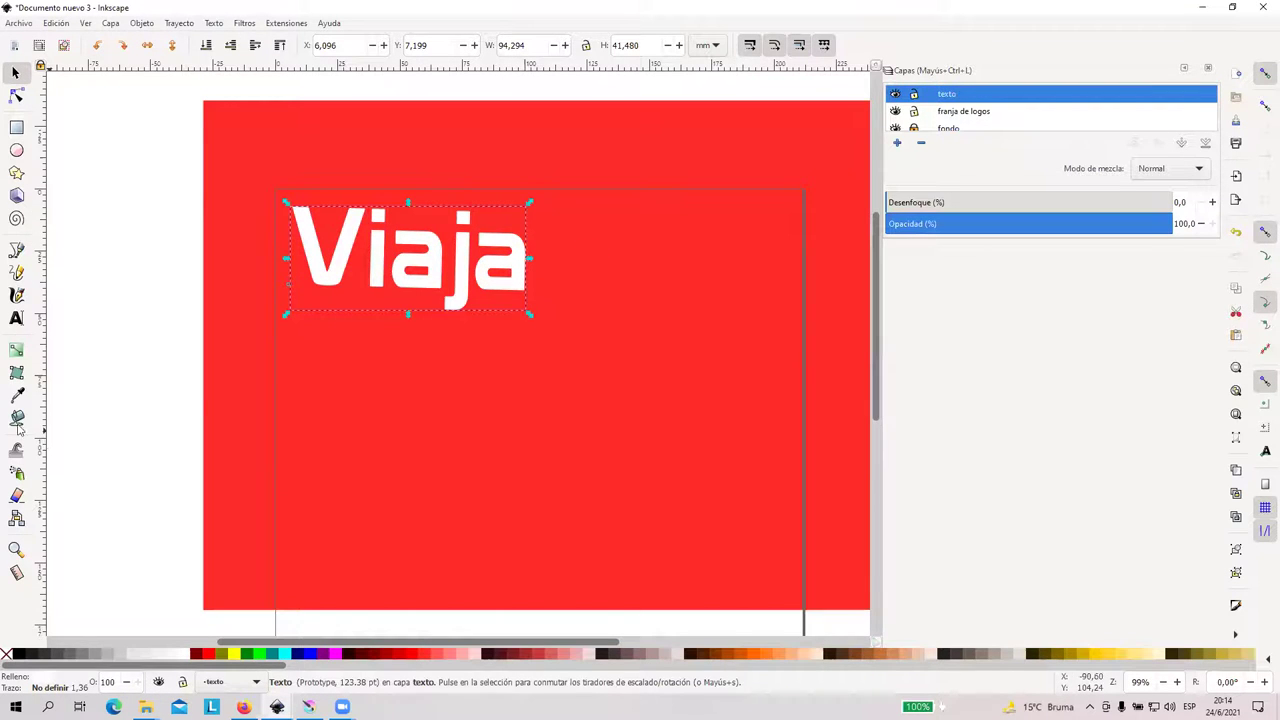
pyautogui.click(16, 318)
# Select the Viaja letters and apply the Roboto font
pyautogui.click(388, 255)
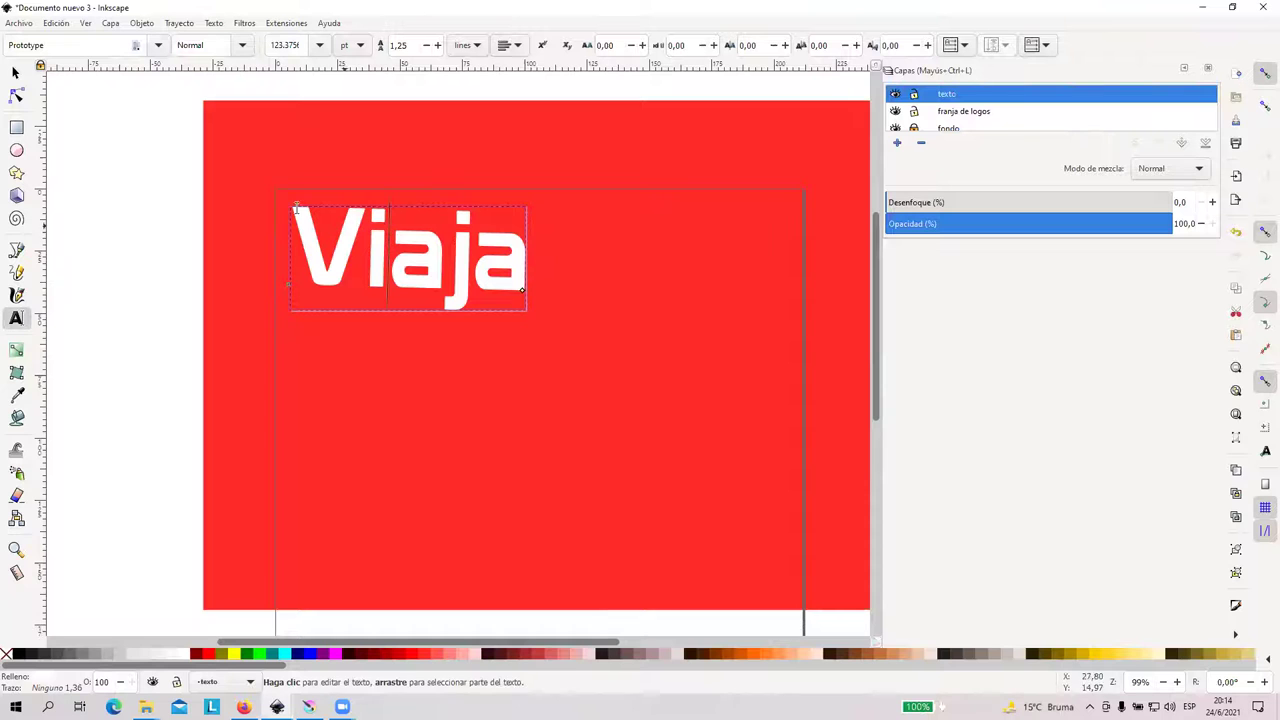
pyautogui.moveTo(512, 265); pyautogui.dragTo(292, 255)
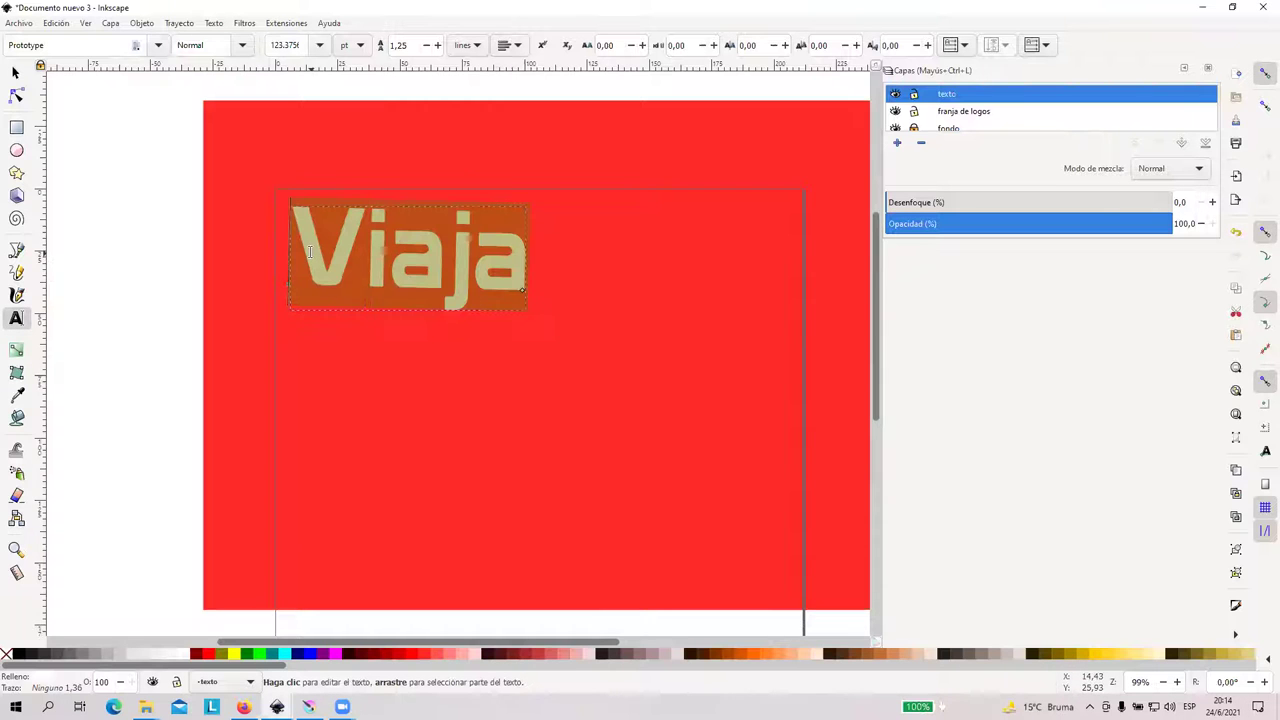
pyautogui.click(158, 45)
pyautogui.scroll(-5, 85, 450)
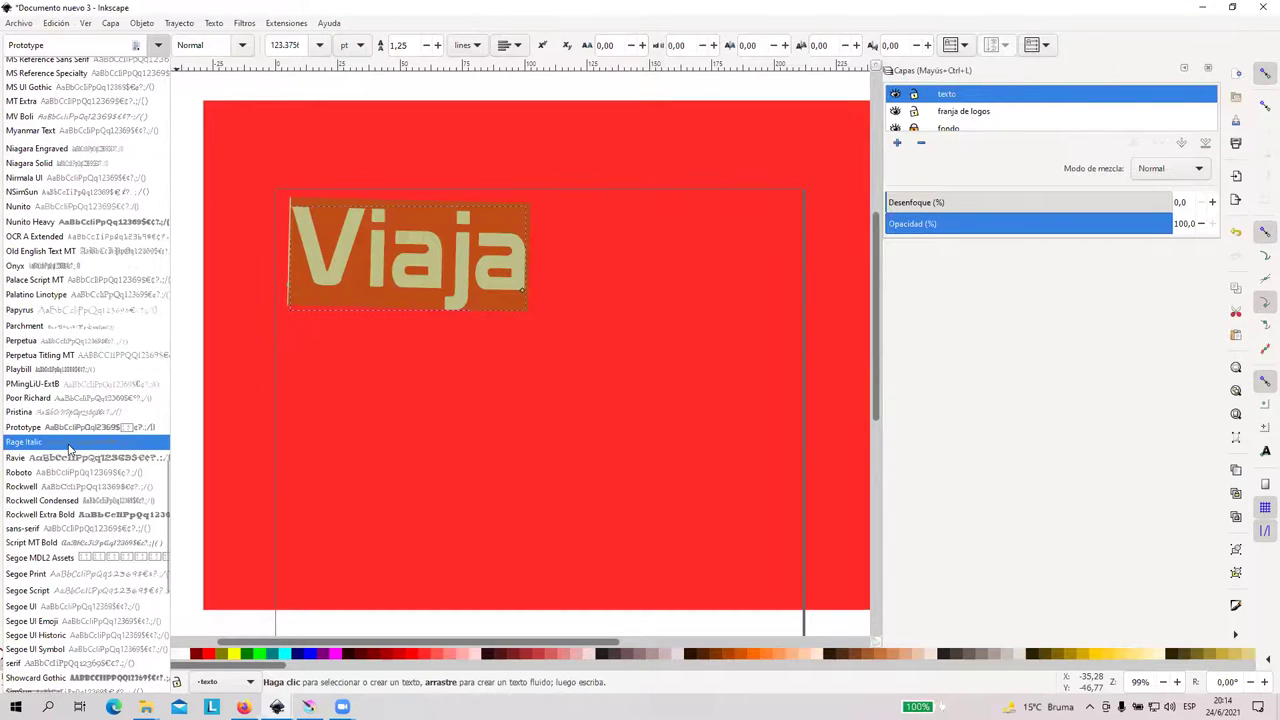
pyautogui.click(87, 474)
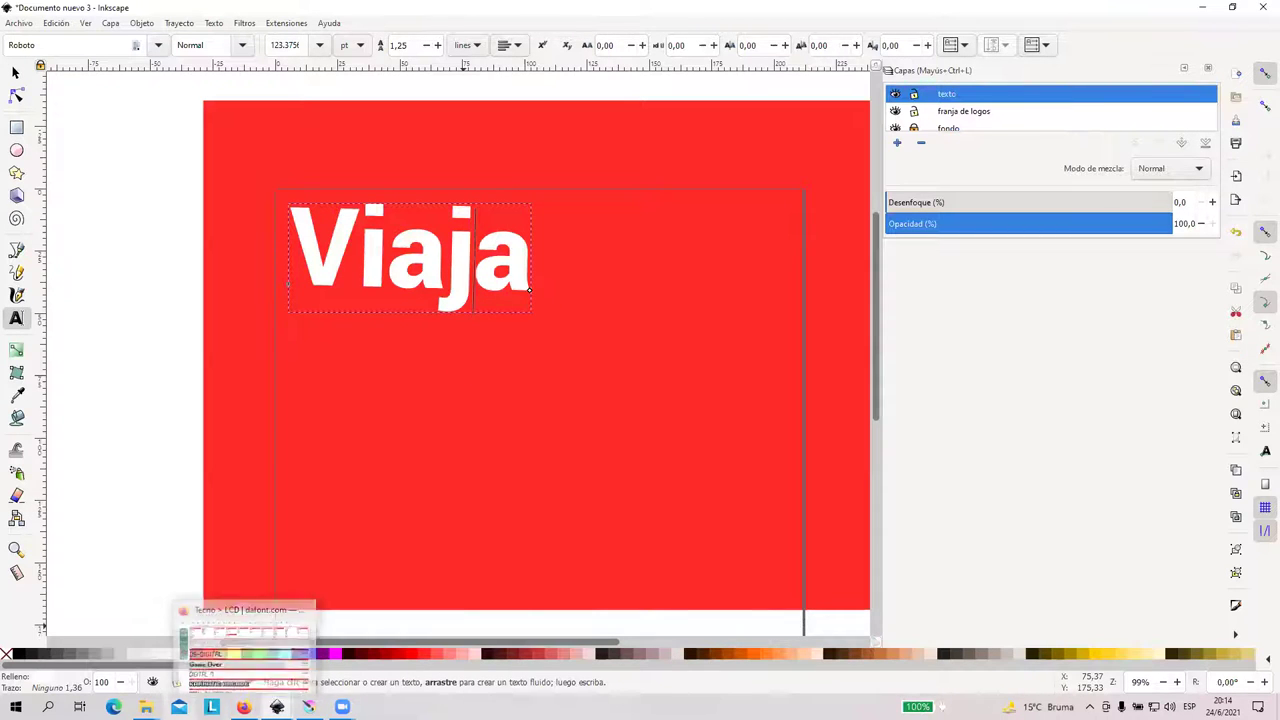
# Bring the taller inskacep folder window forward, then close it
pyautogui.moveTo(145, 707)
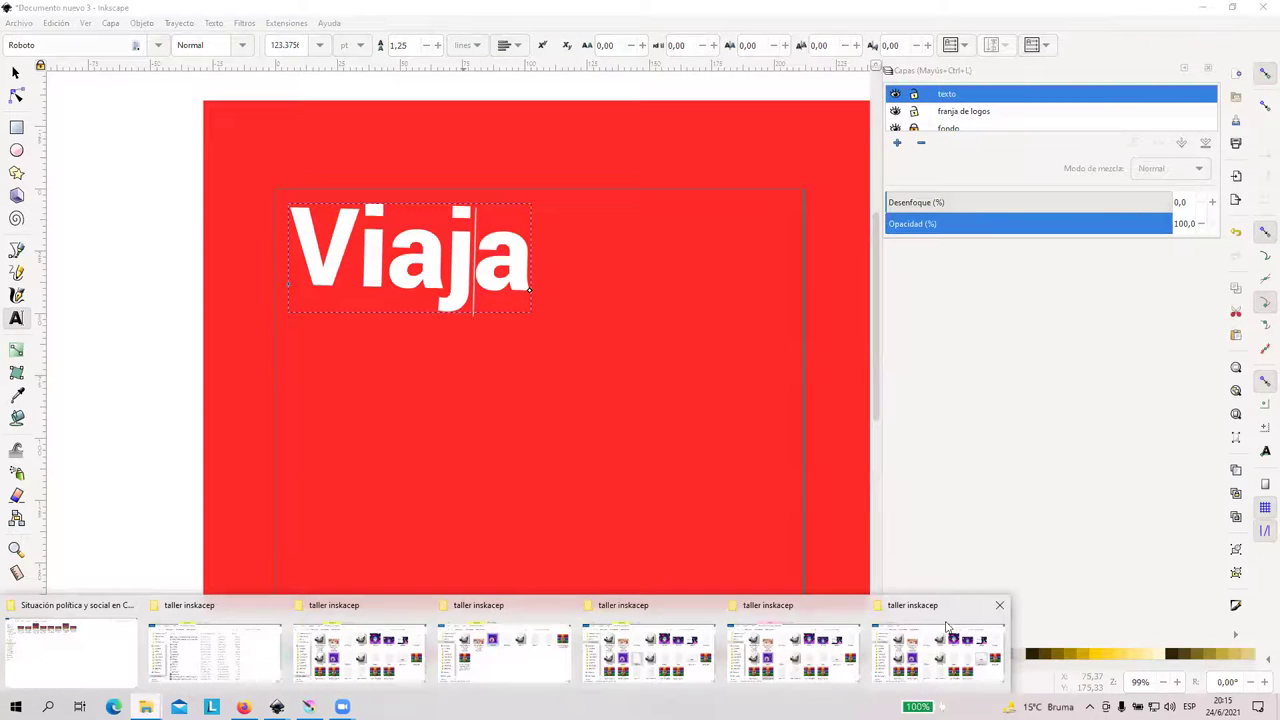
pyautogui.click(933, 635)
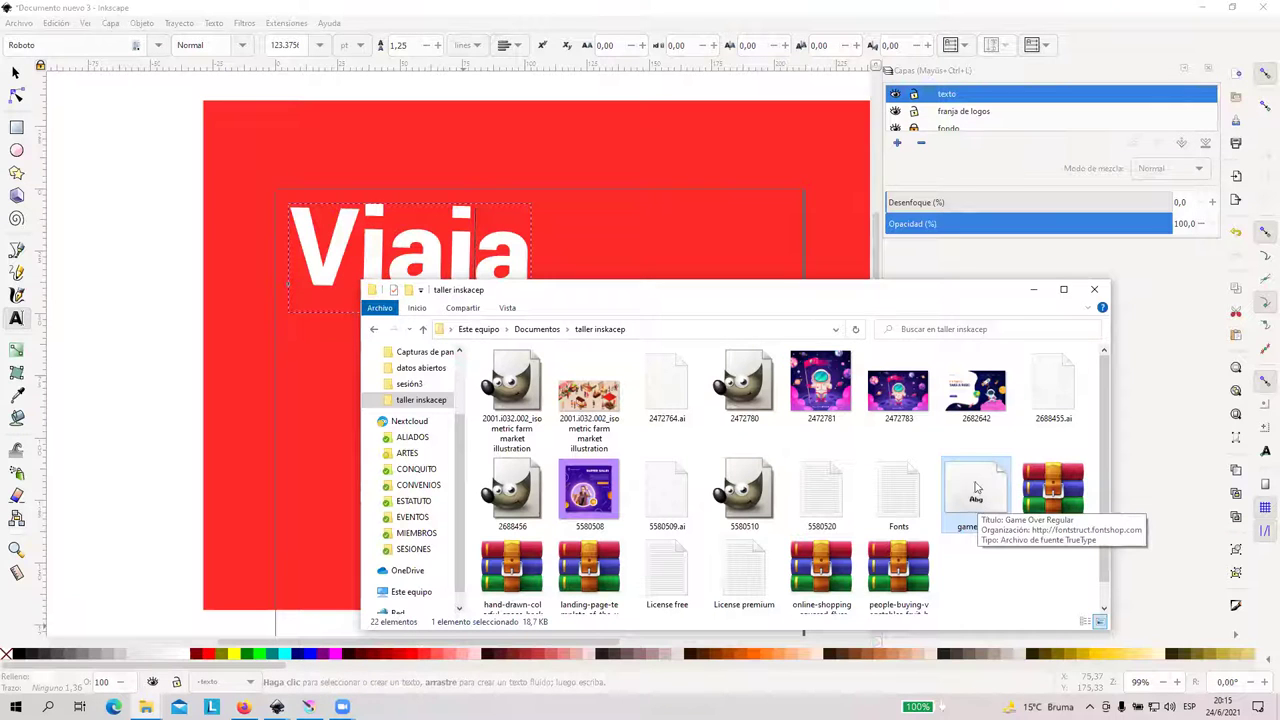
pyautogui.click(1094, 289)
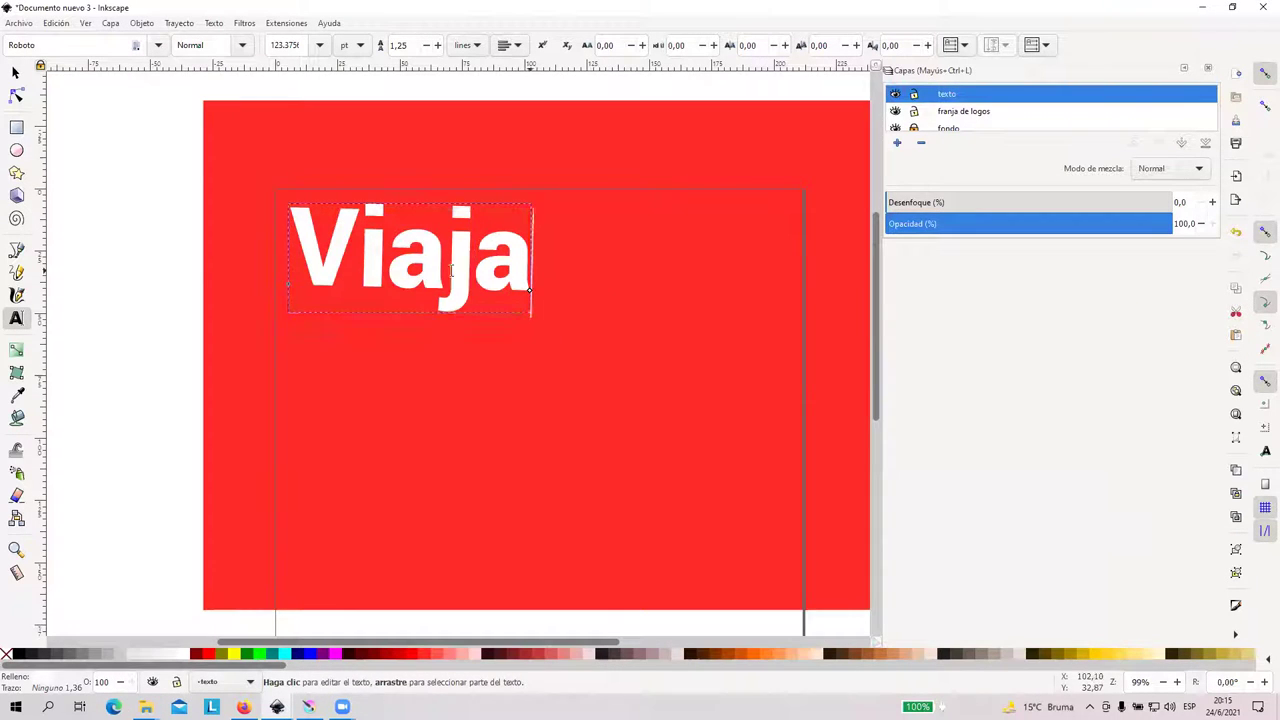
# Set Viaja's Roboto style to Medium, then to Italic
pyautogui.hotkey('ctrl', 'a')
pyautogui.click(242, 45)
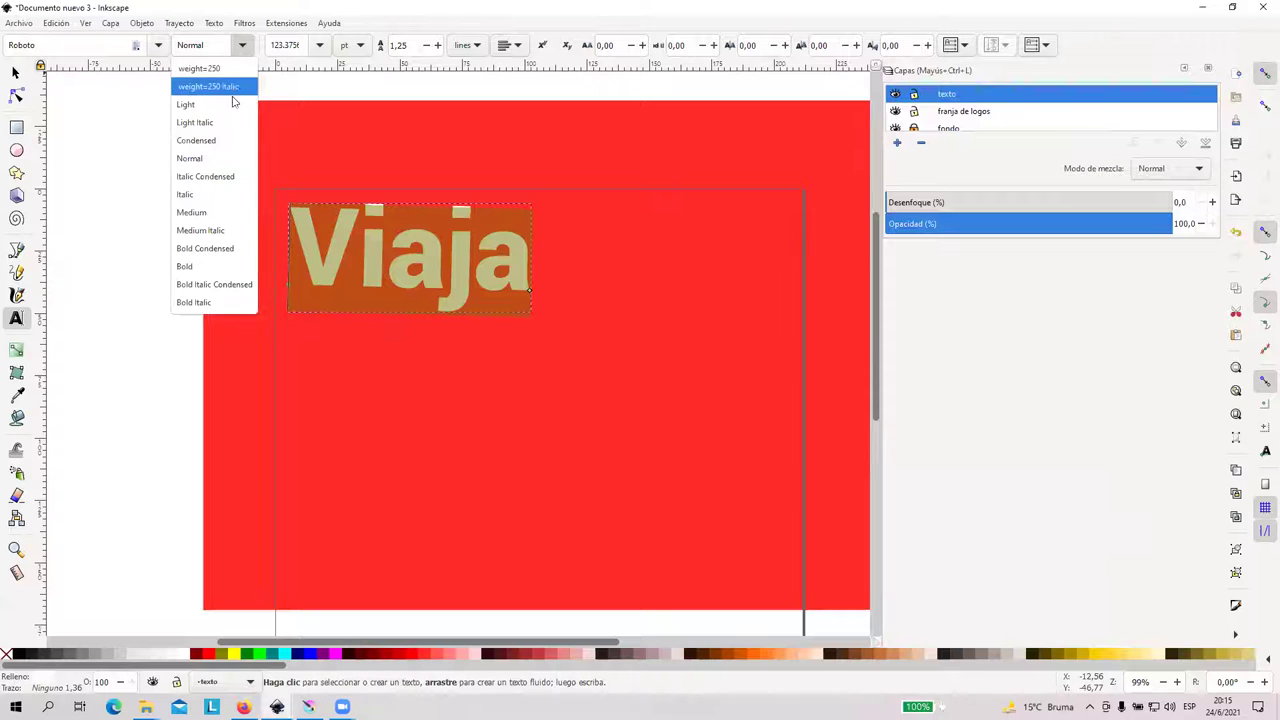
pyautogui.click(205, 211)
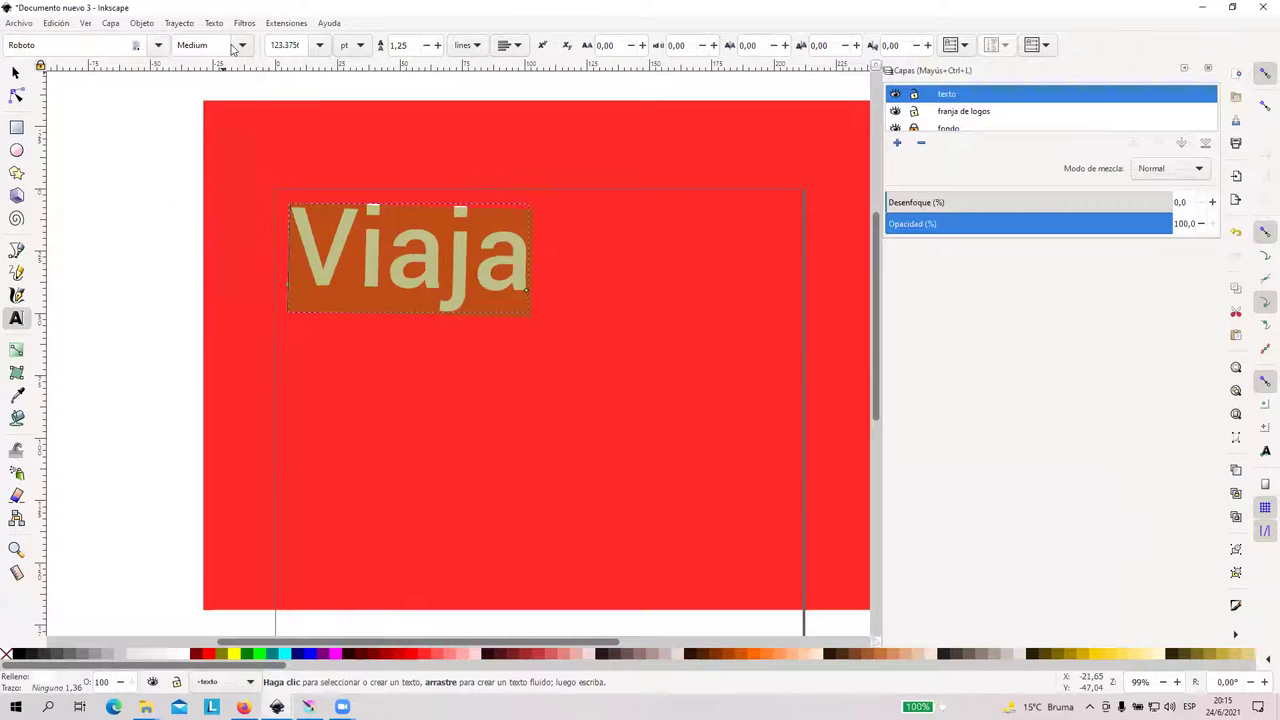
pyautogui.click(236, 46)
pyautogui.click(209, 211)
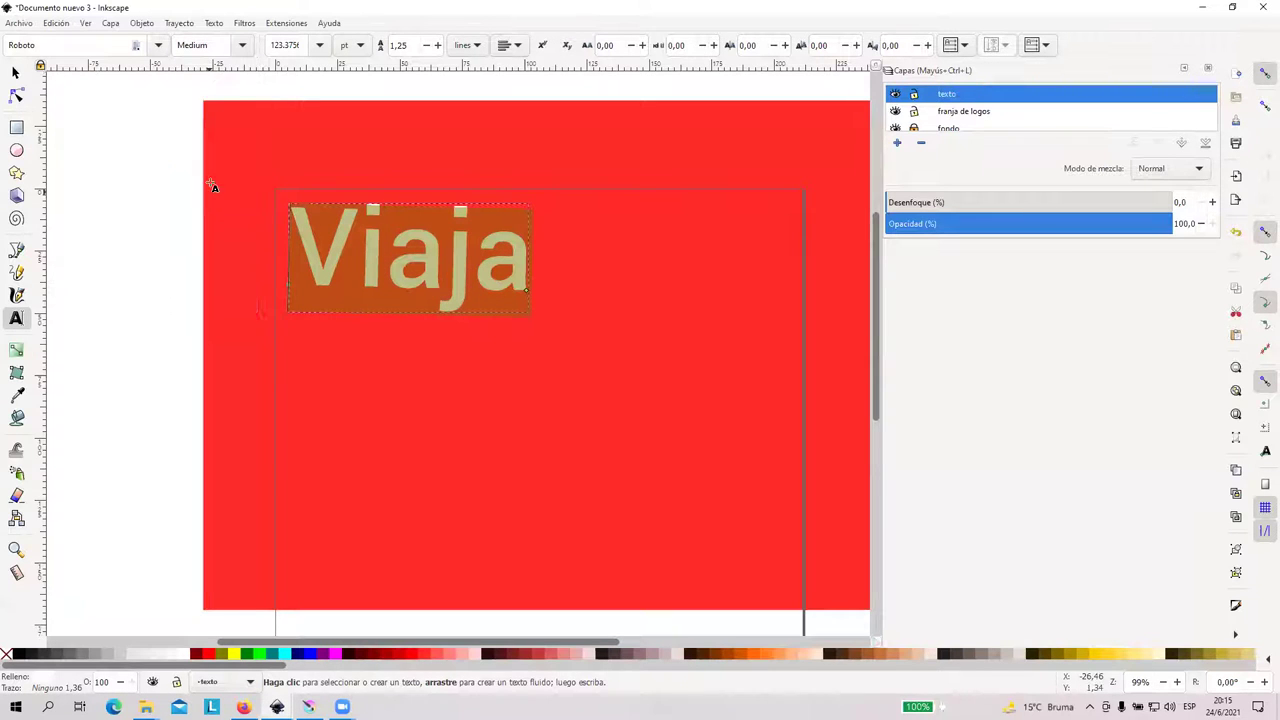
pyautogui.click(236, 46)
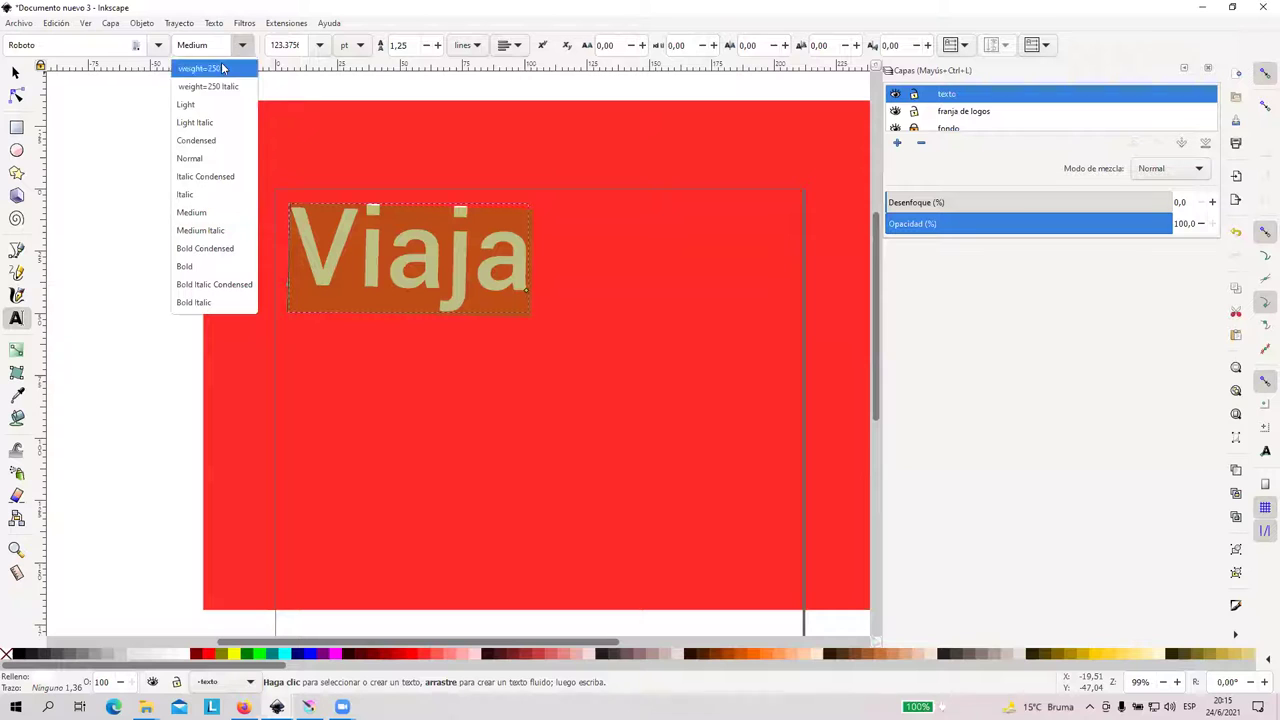
pyautogui.click(190, 196)
pyautogui.click(479, 268)
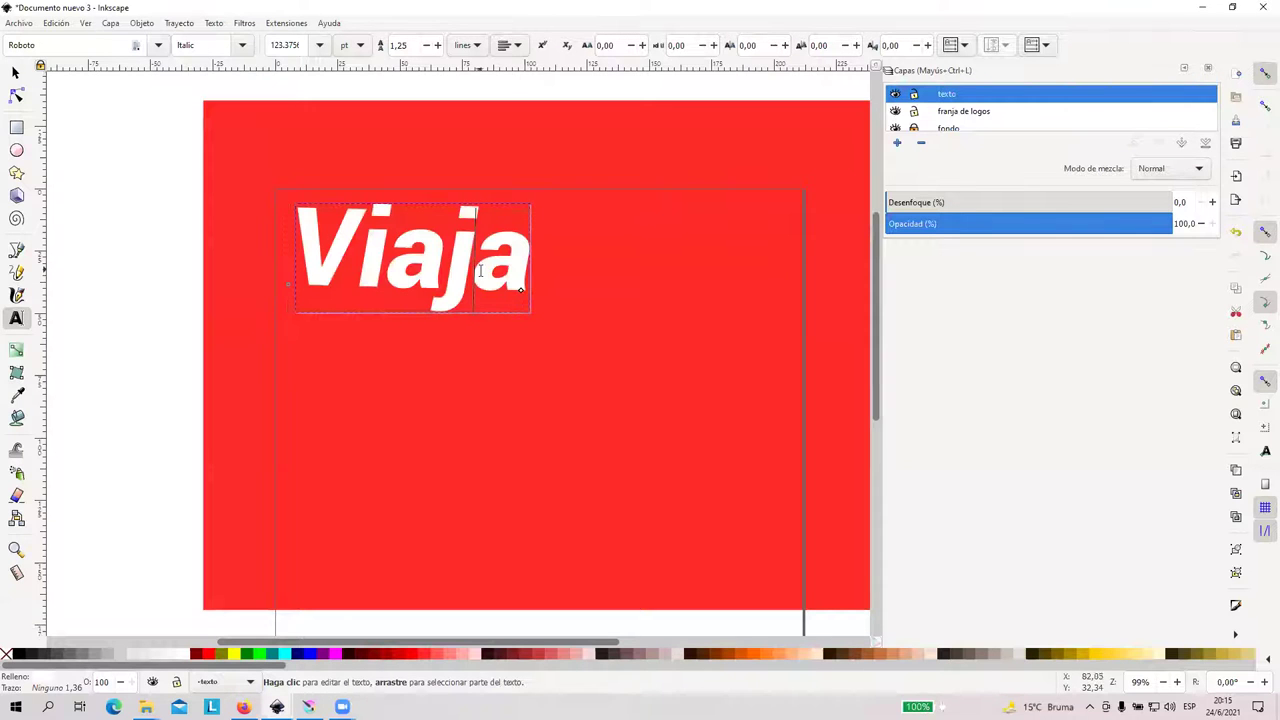
pyautogui.scroll(4, 445, 362)
pyautogui.scroll(-2, 445, 362)
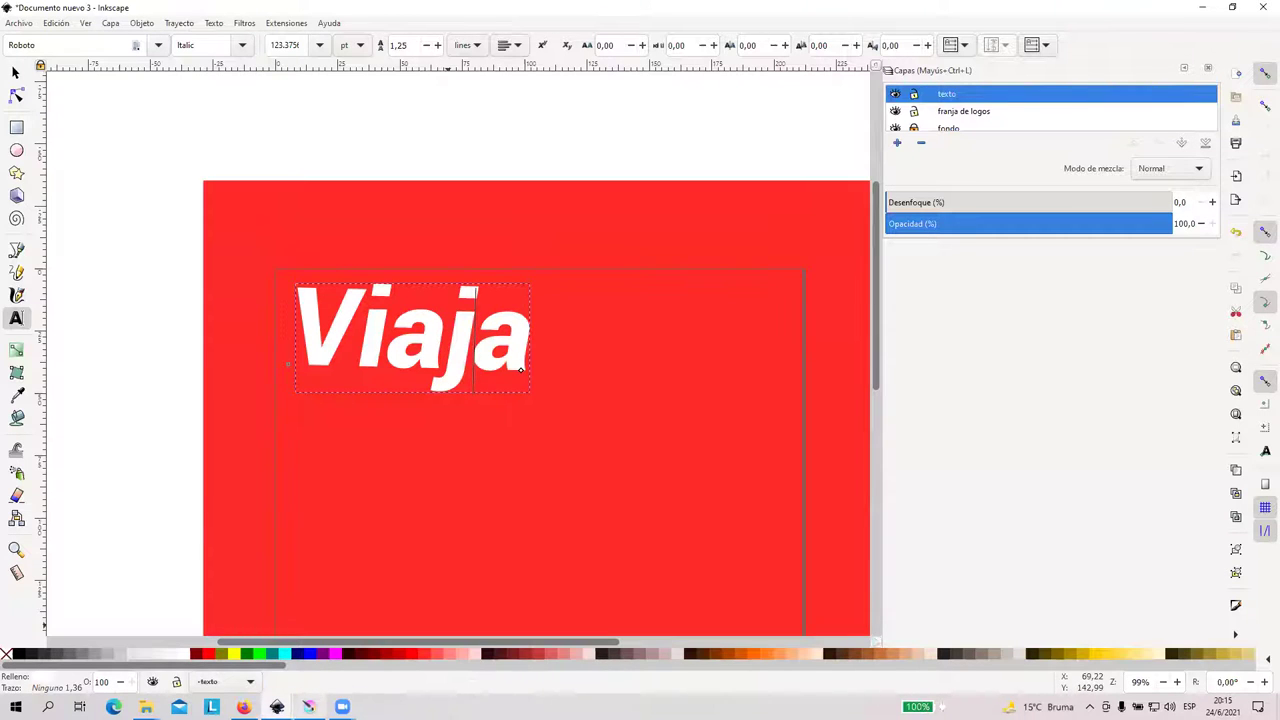
# Bring the dafont font site to the front in Firefox and skim the page
pyautogui.click(244, 707)
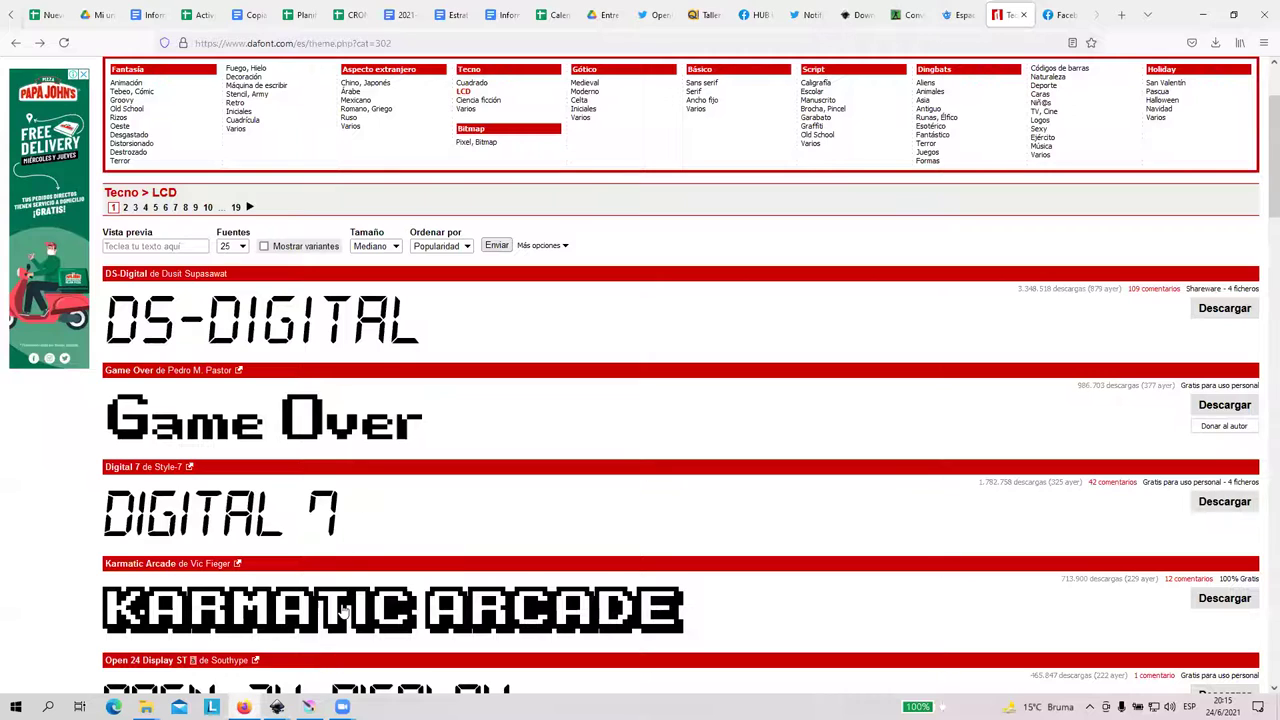
pyautogui.scroll(-6, 340, 600)
pyautogui.scroll(-3, 350, 562)
pyautogui.scroll(13, 597, 228)
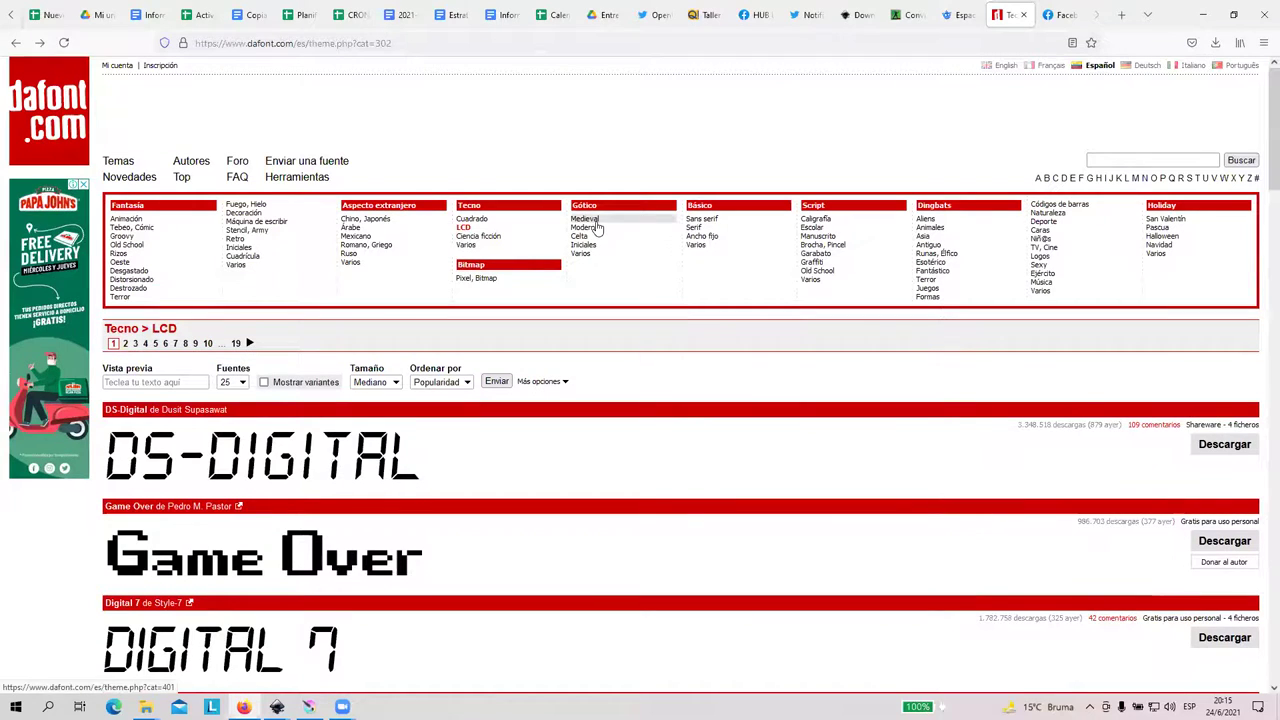
# Show the Gótico > Medieval category and browse fonts like Old London, Cloister Black and Seagram
pyautogui.click(595, 223)
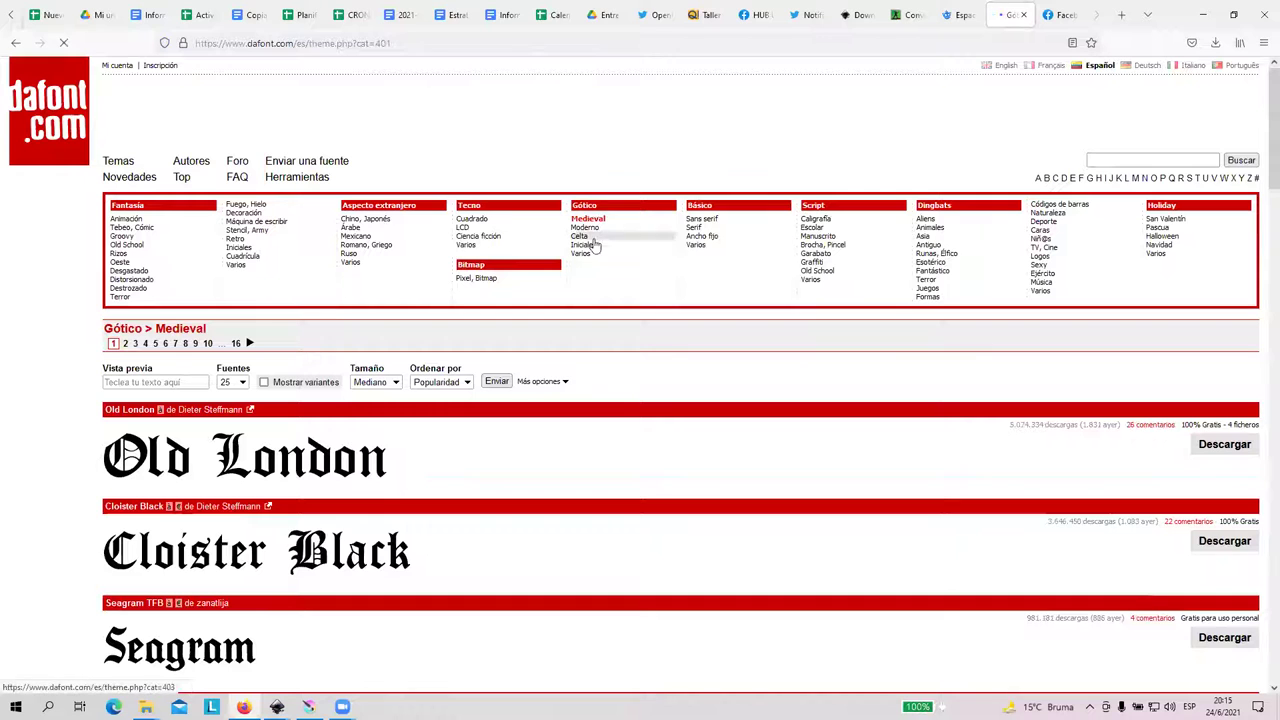
pyautogui.scroll(-5, 266, 517)
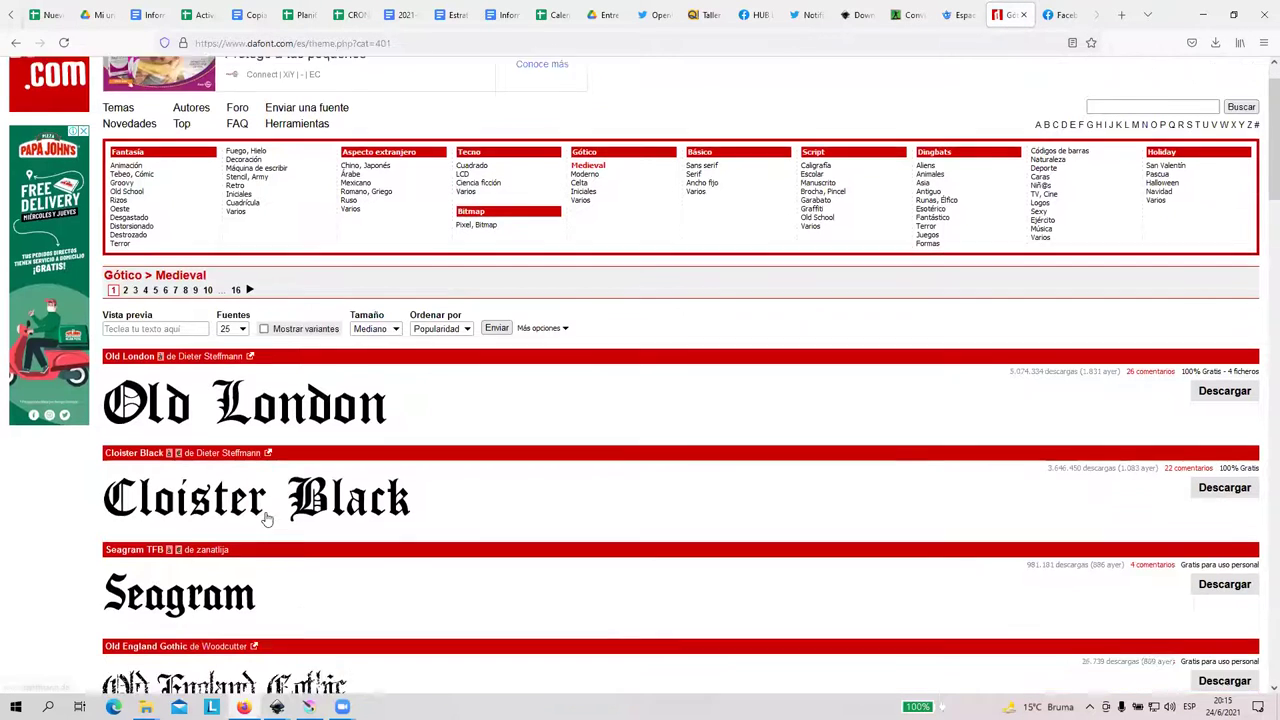
pyautogui.scroll(-8, 352, 490)
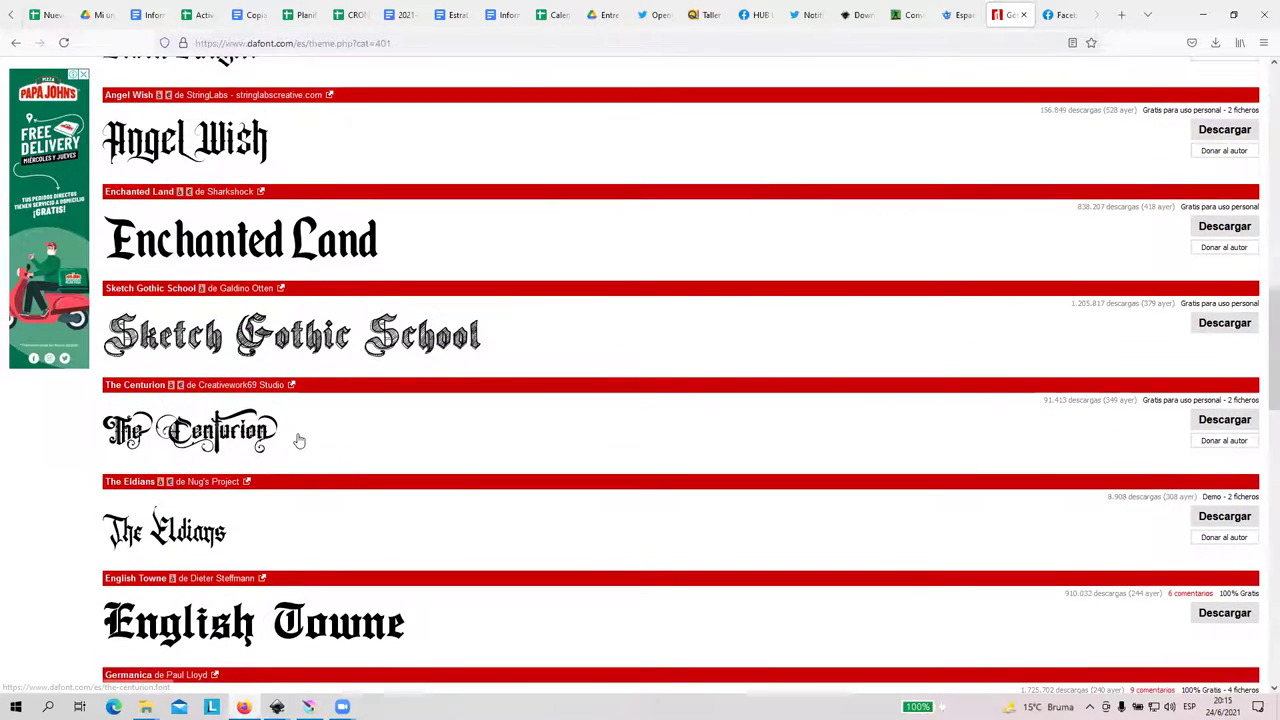
pyautogui.scroll(-4, 297, 440)
pyautogui.scroll(-5, 298, 442)
pyautogui.scroll(20, 298, 442)
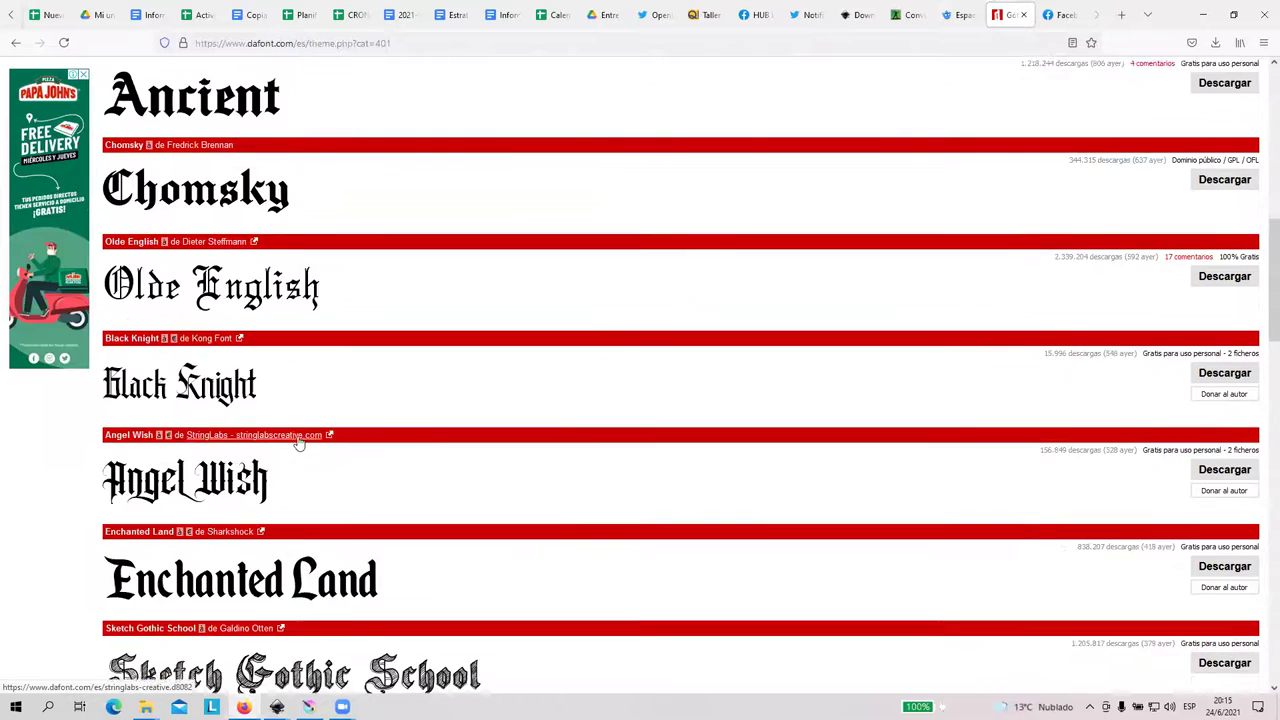
pyautogui.scroll(-4, 298, 442)
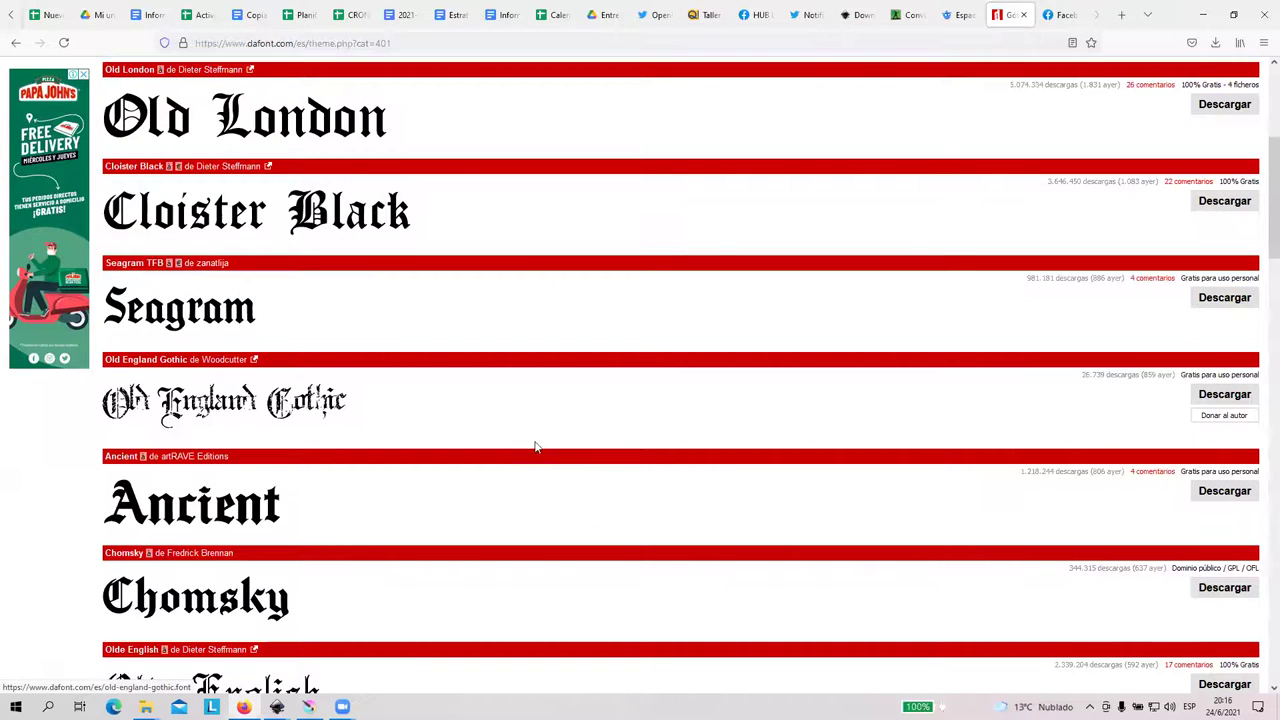
pyautogui.scroll(3, 372, 283)
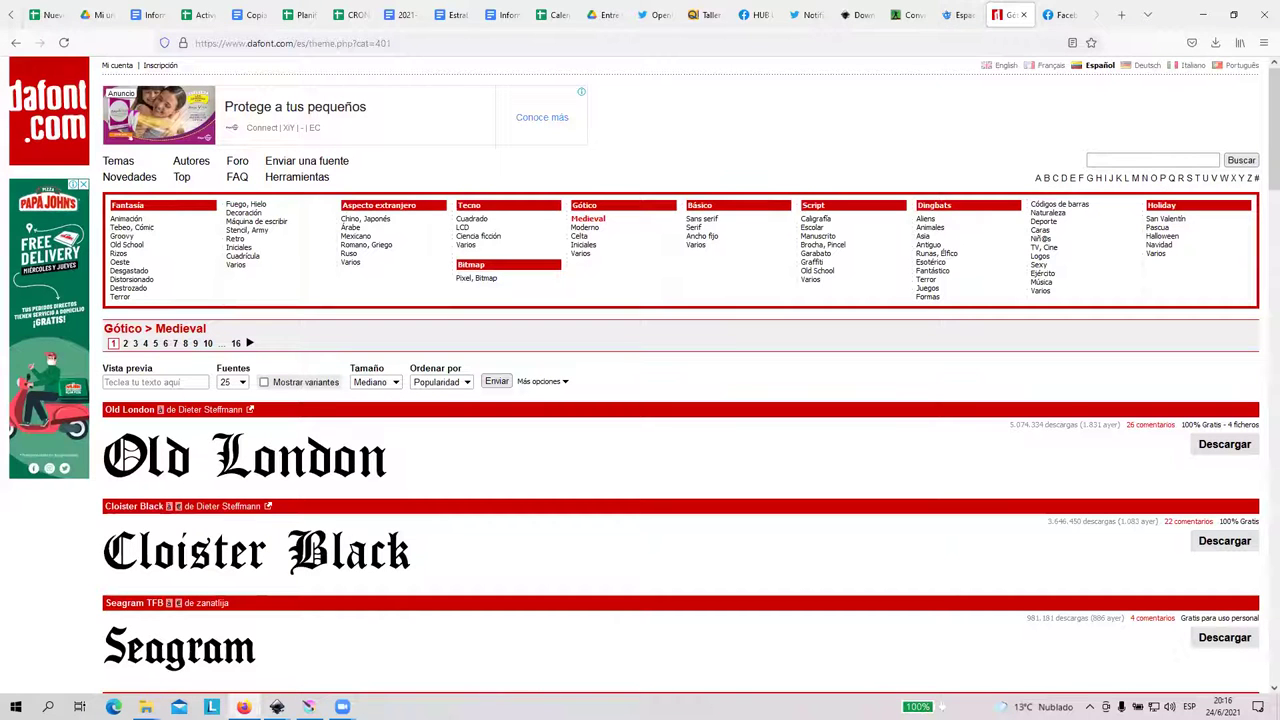
# Glance at the Viaja poster in Inkscape, then return to the dafont Medieval page
pyautogui.moveTo(342, 707)
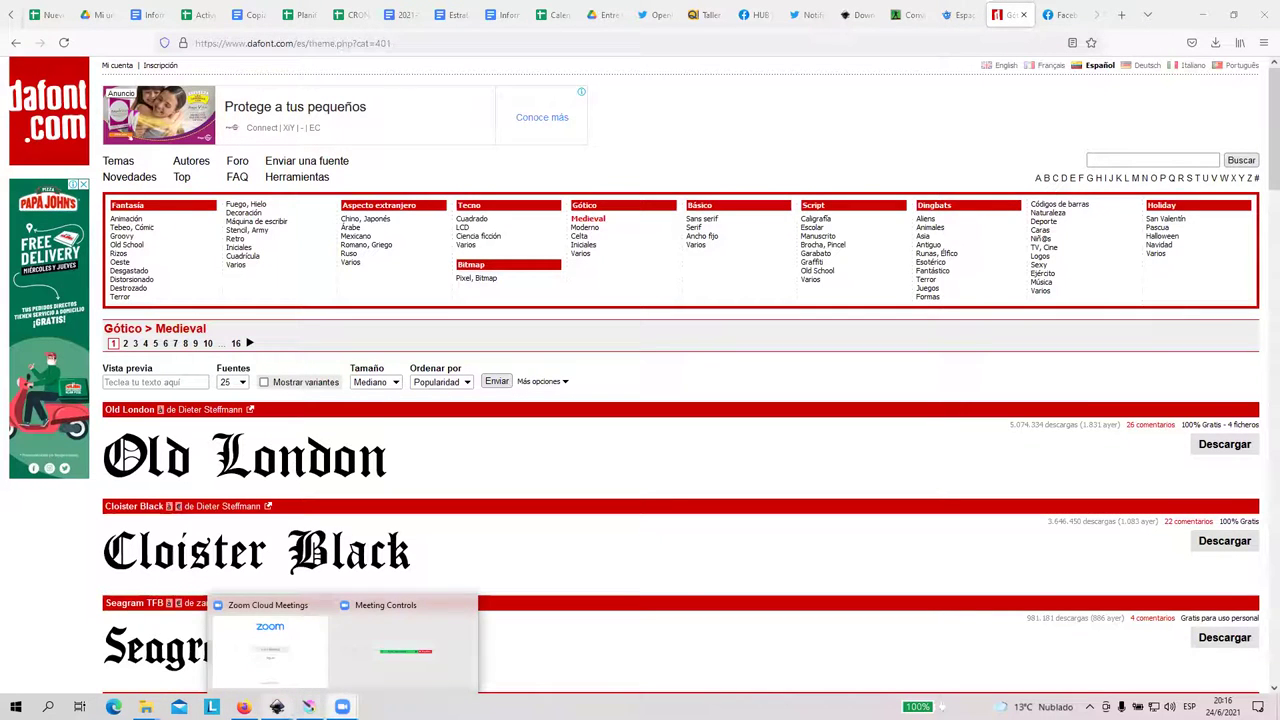
pyautogui.moveTo(277, 707)
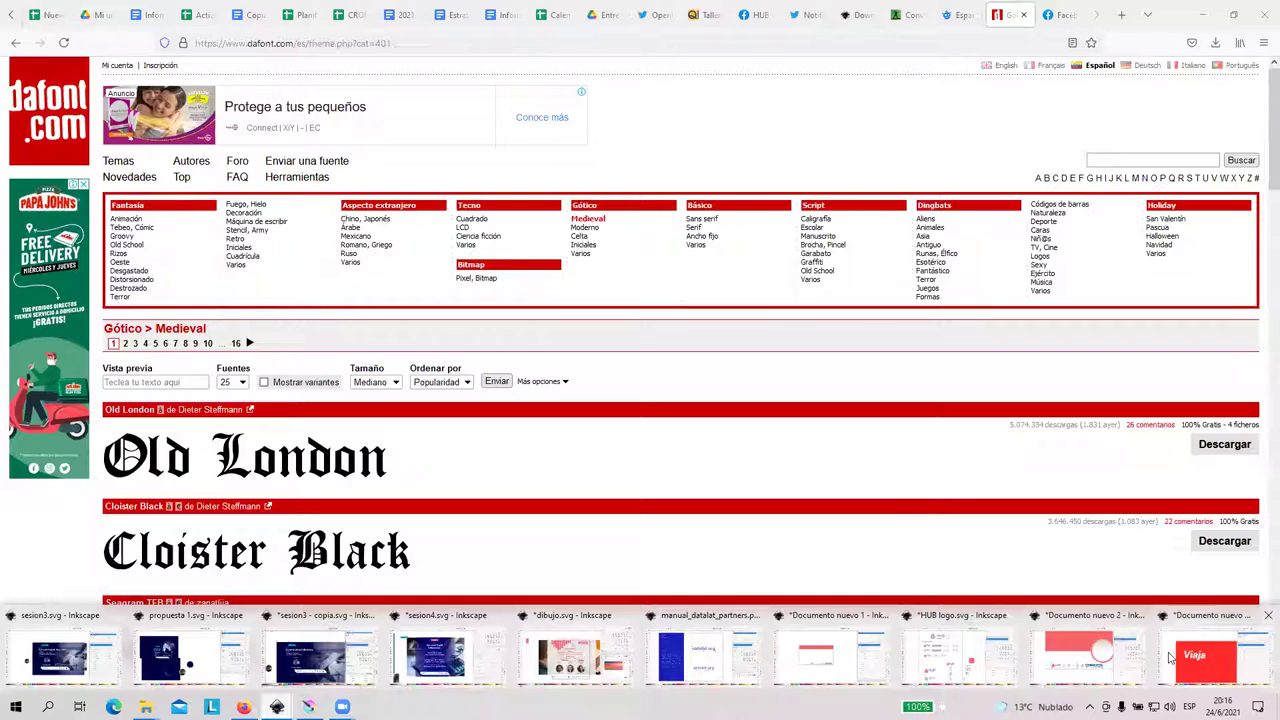
pyautogui.click(1170, 657)
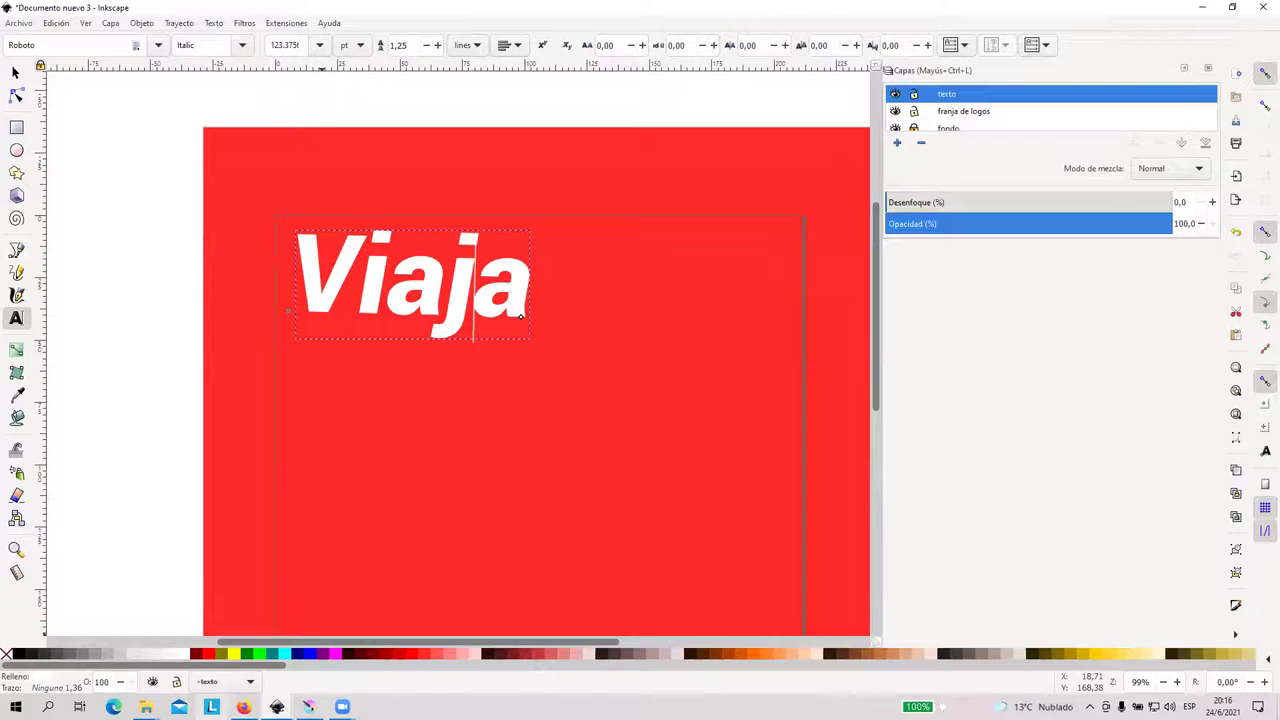
pyautogui.moveTo(244, 705)
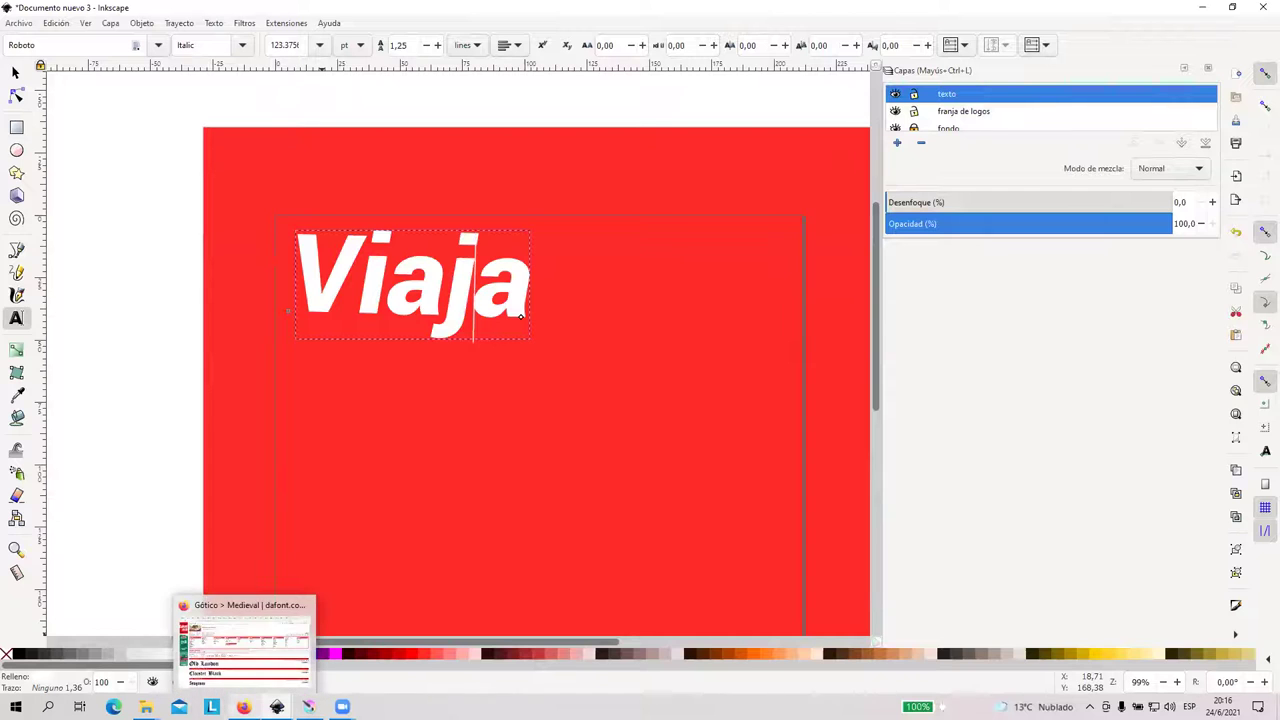
pyautogui.click(239, 667)
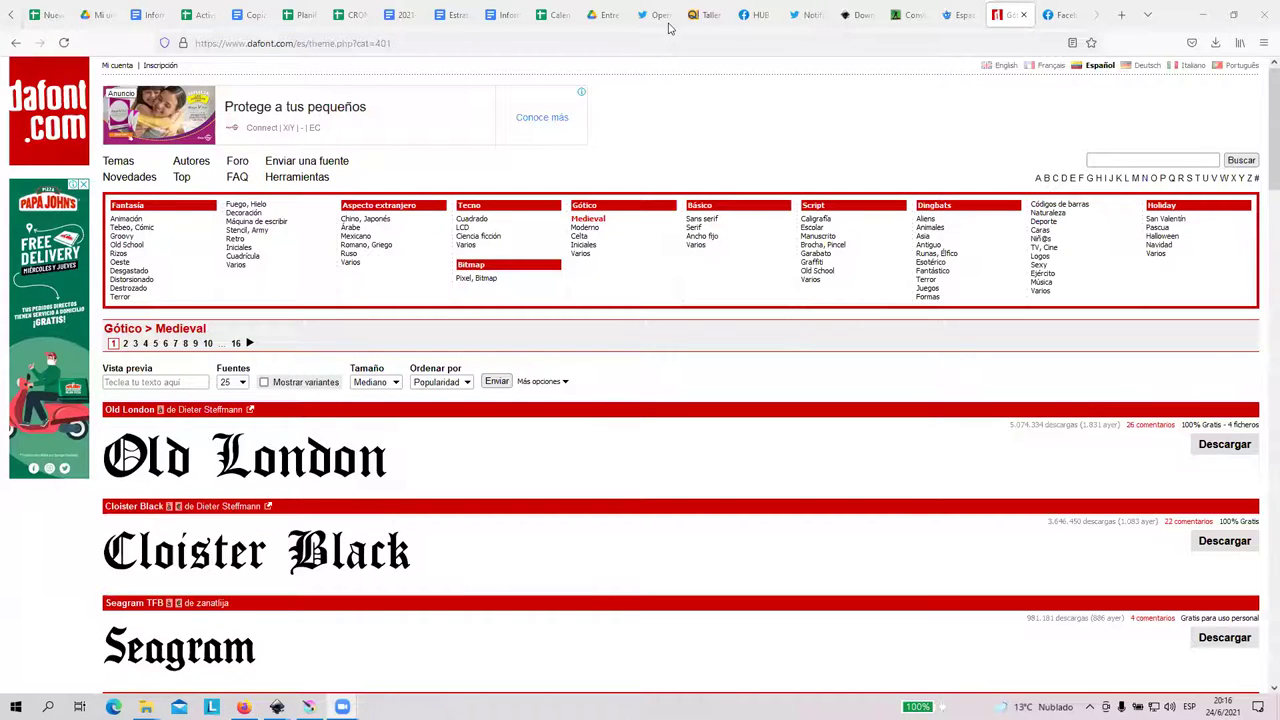
# Bring back the Documento nuevo 3 poster and deselect everything with the Selector tool
pyautogui.moveTo(277, 707)
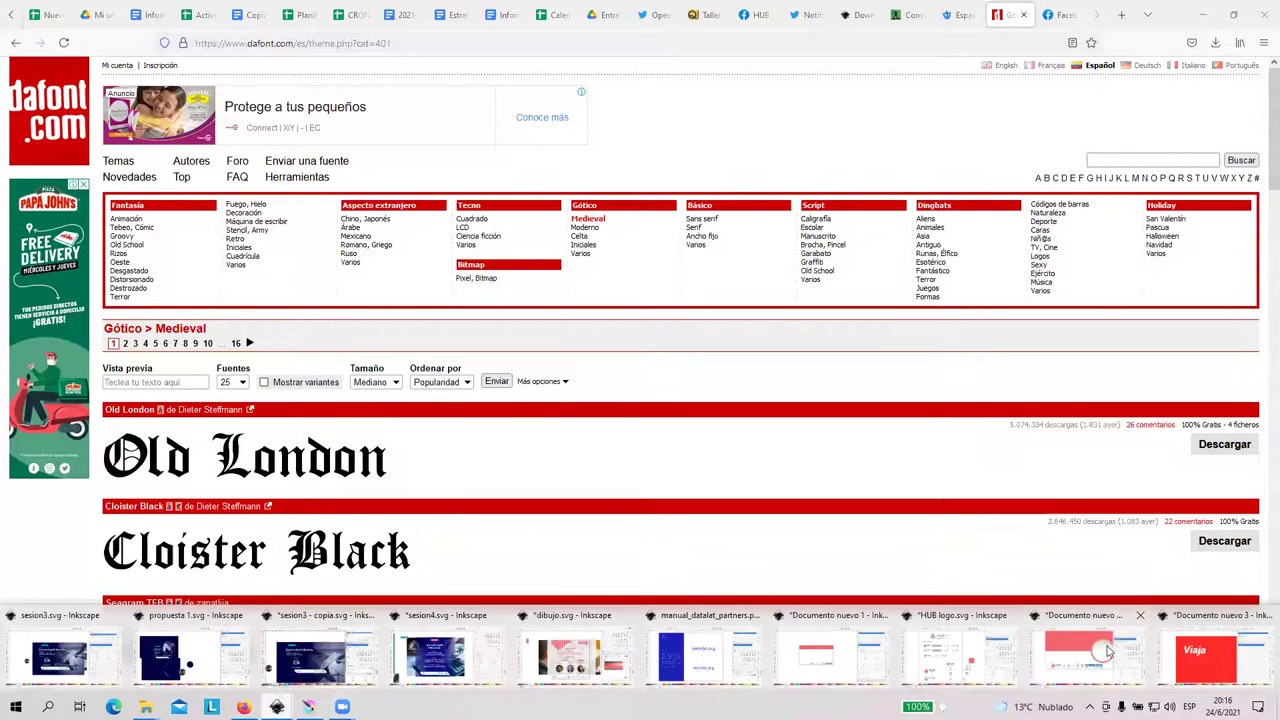
pyautogui.click(1197, 647)
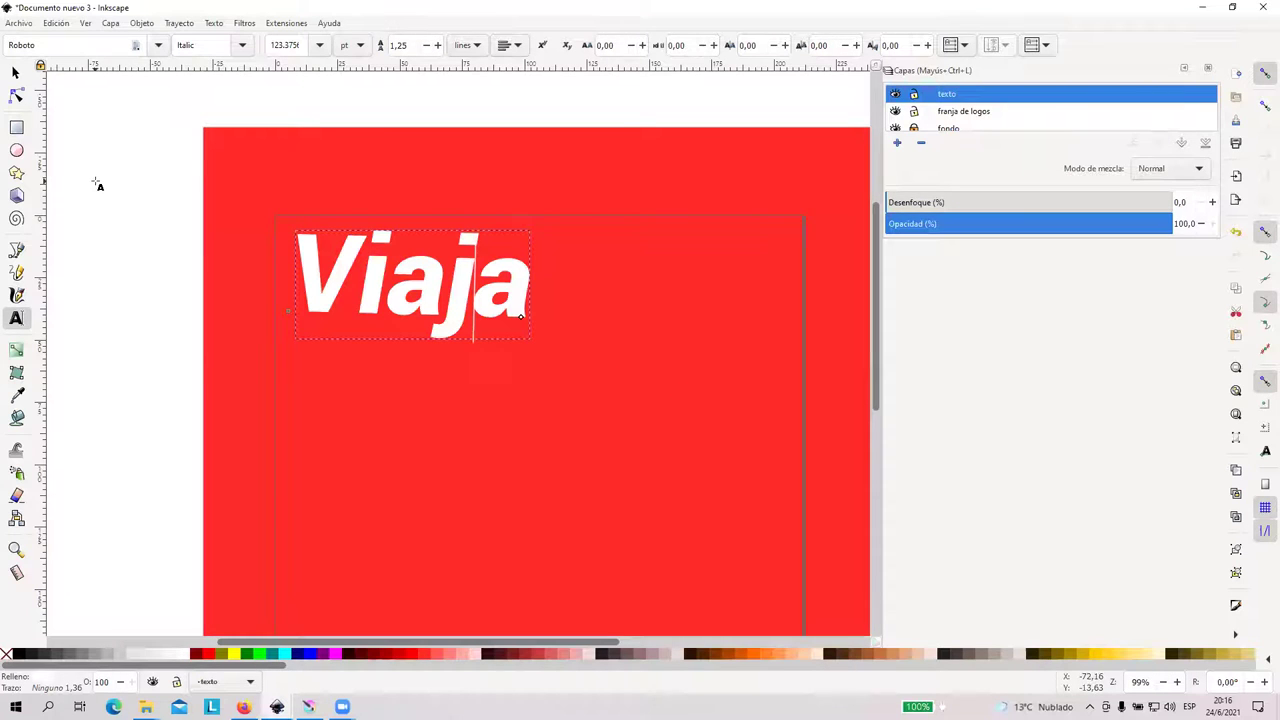
pyautogui.click(15, 73)
pyautogui.click(77, 136)
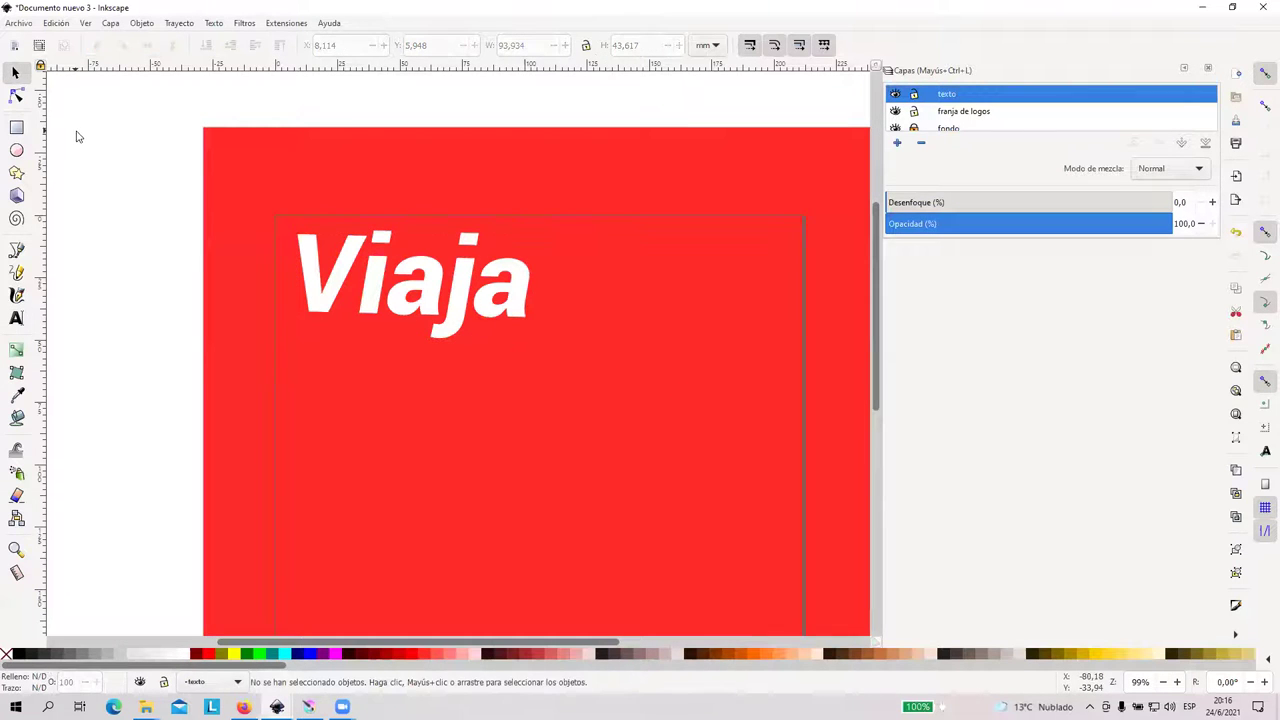
pyautogui.scroll(-4, 309, 287)
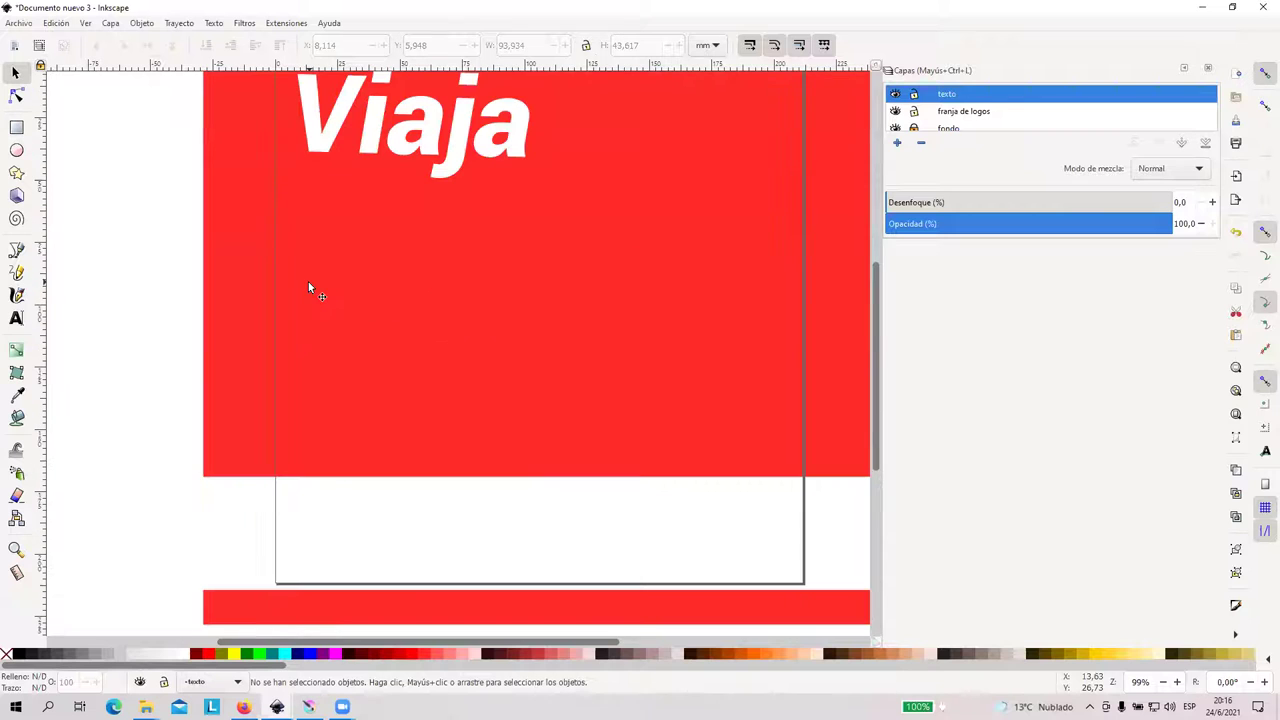
# Scroll the poster view and bring up the Archivo menu
pyautogui.scroll(1, 288, 282)
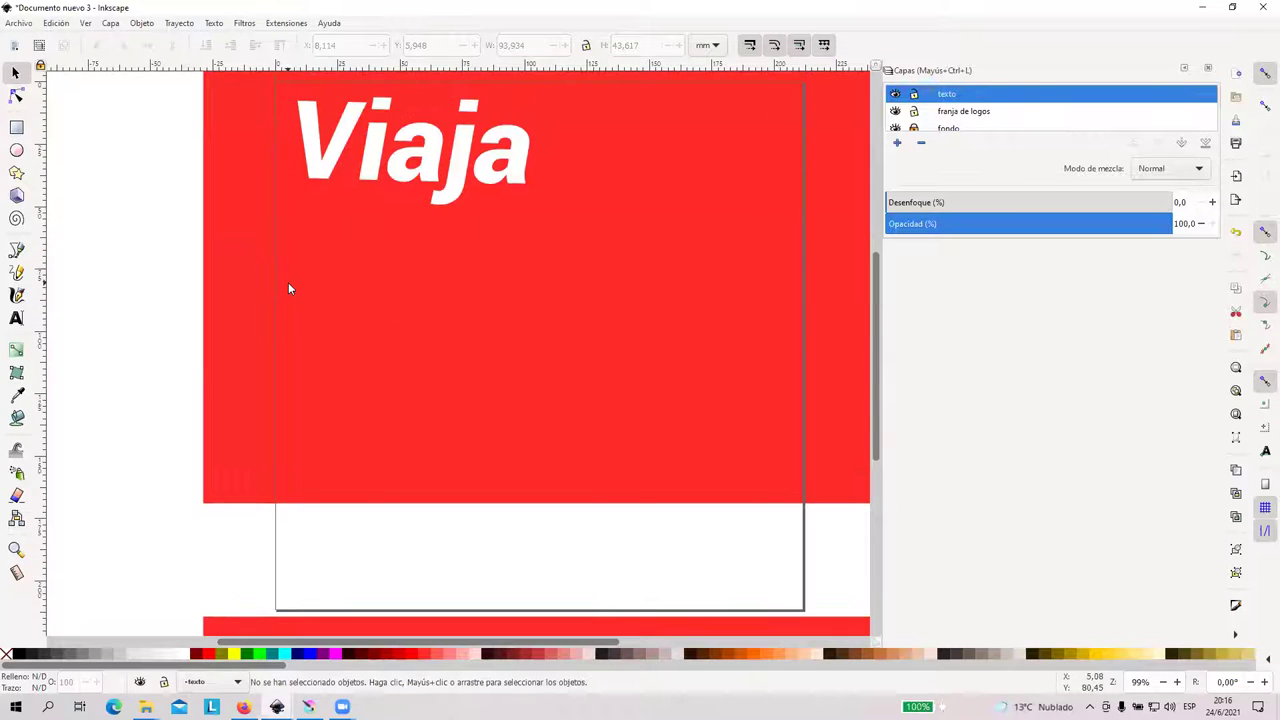
pyautogui.keyDown('ctrl'); pyautogui.scroll(-1, 288, 282); pyautogui.keyUp('ctrl')
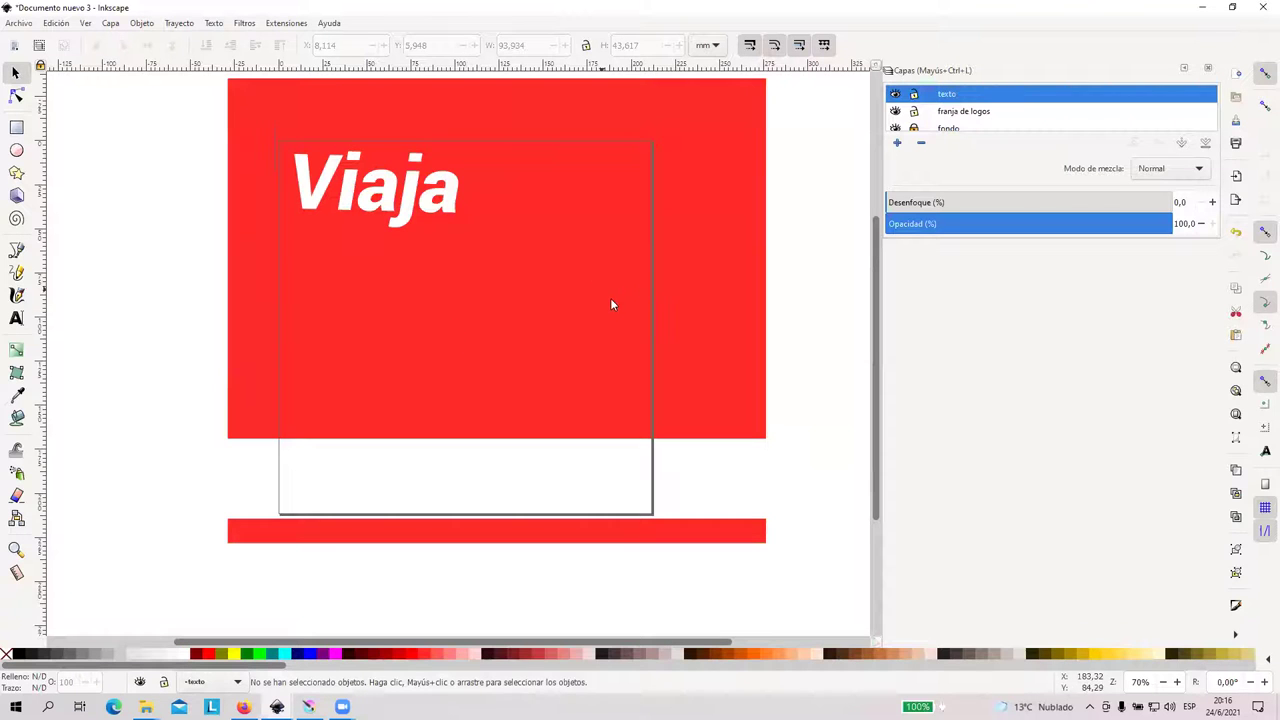
pyautogui.click(17, 23)
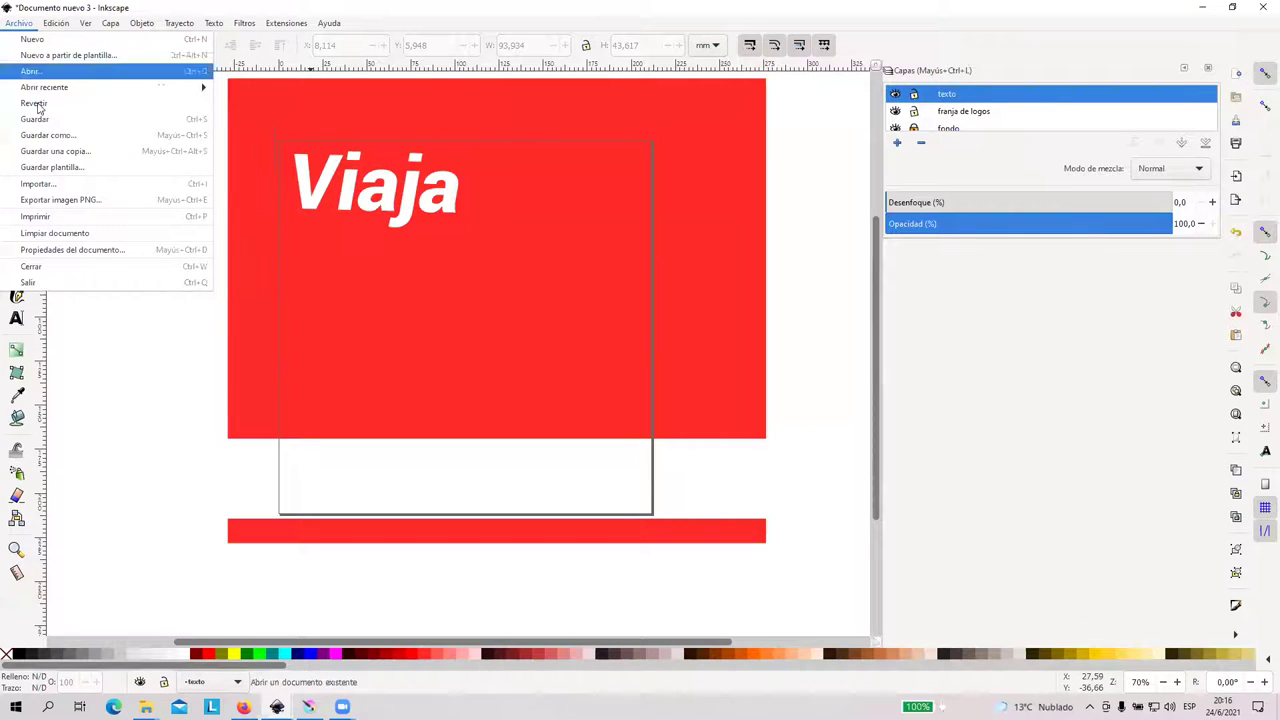
# In Document Properties, position the dialog over the canvas and try A1 before reverting to A4
pyautogui.click(78, 250)
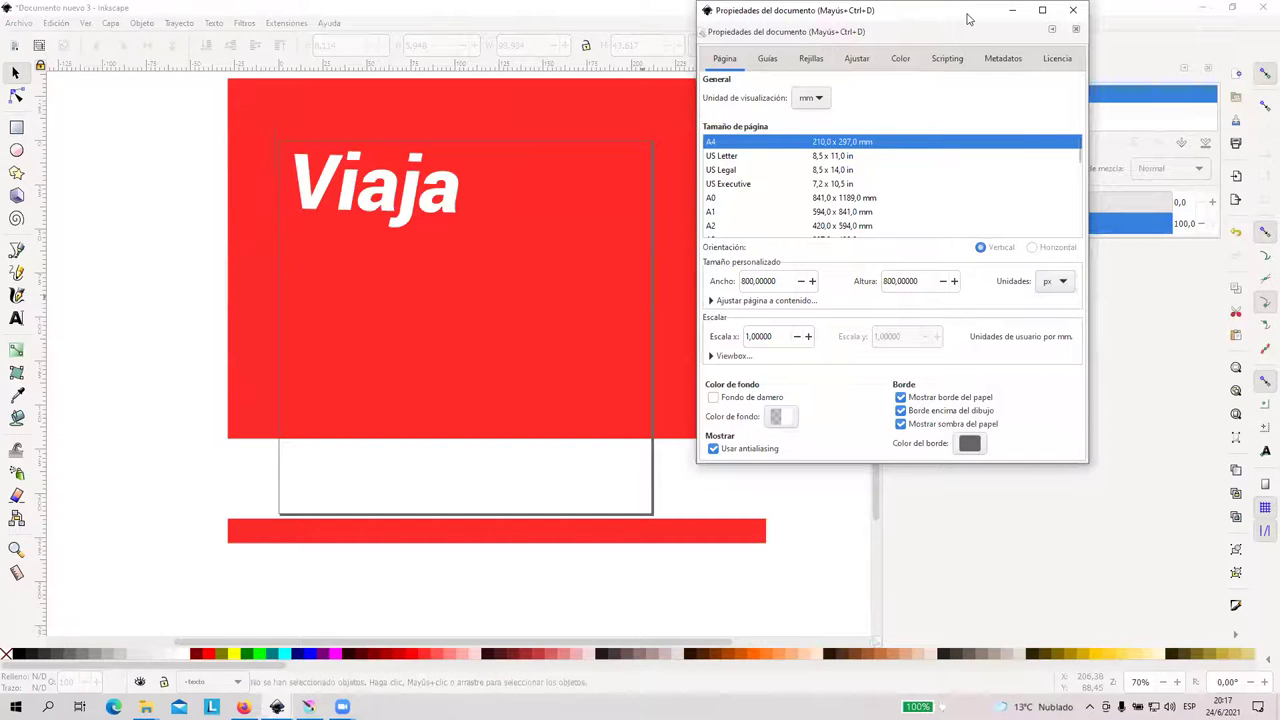
pyautogui.moveTo(965, 20); pyautogui.dragTo(688, 148)
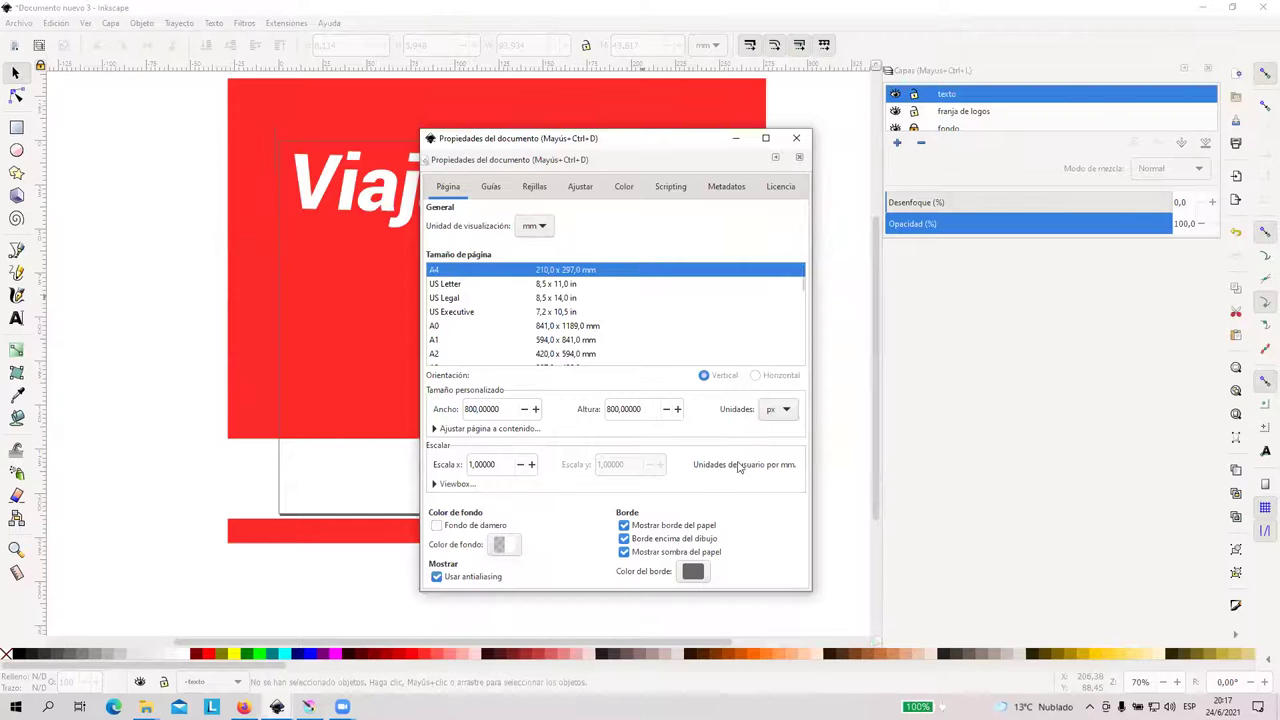
pyautogui.click(463, 343)
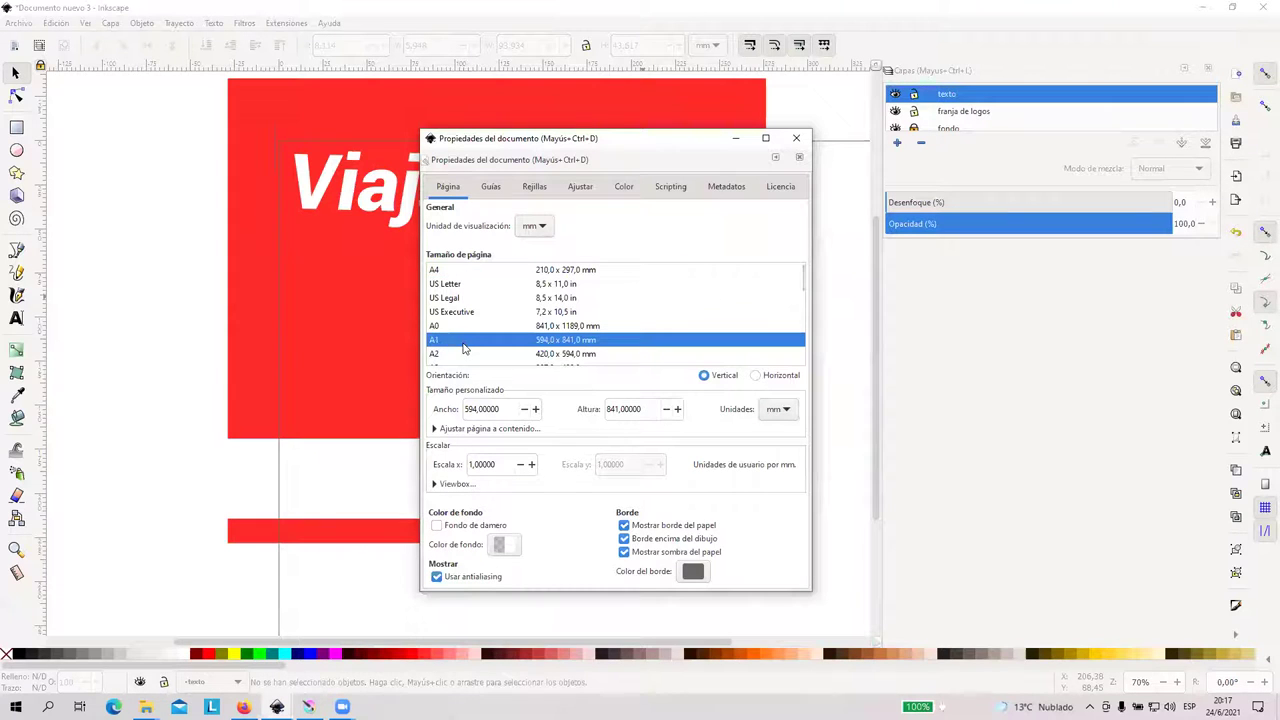
pyautogui.scroll(-10, 284, 313)
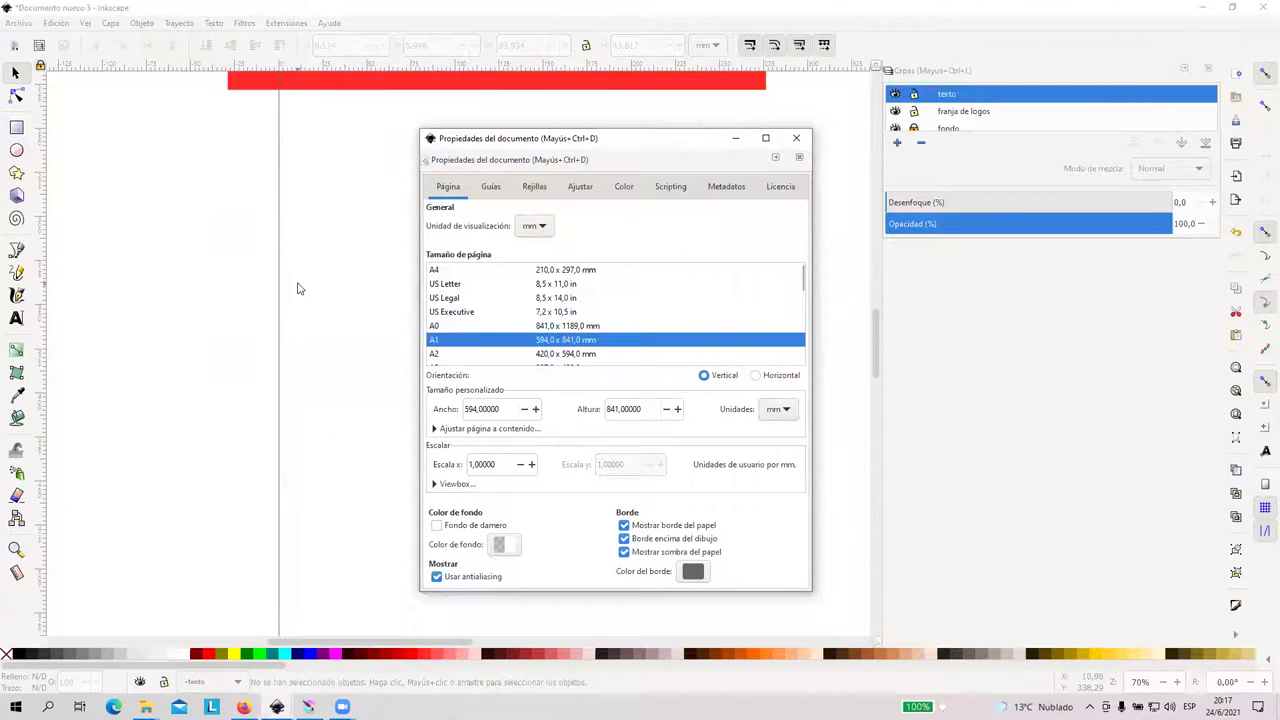
pyautogui.scroll(5, 343, 372)
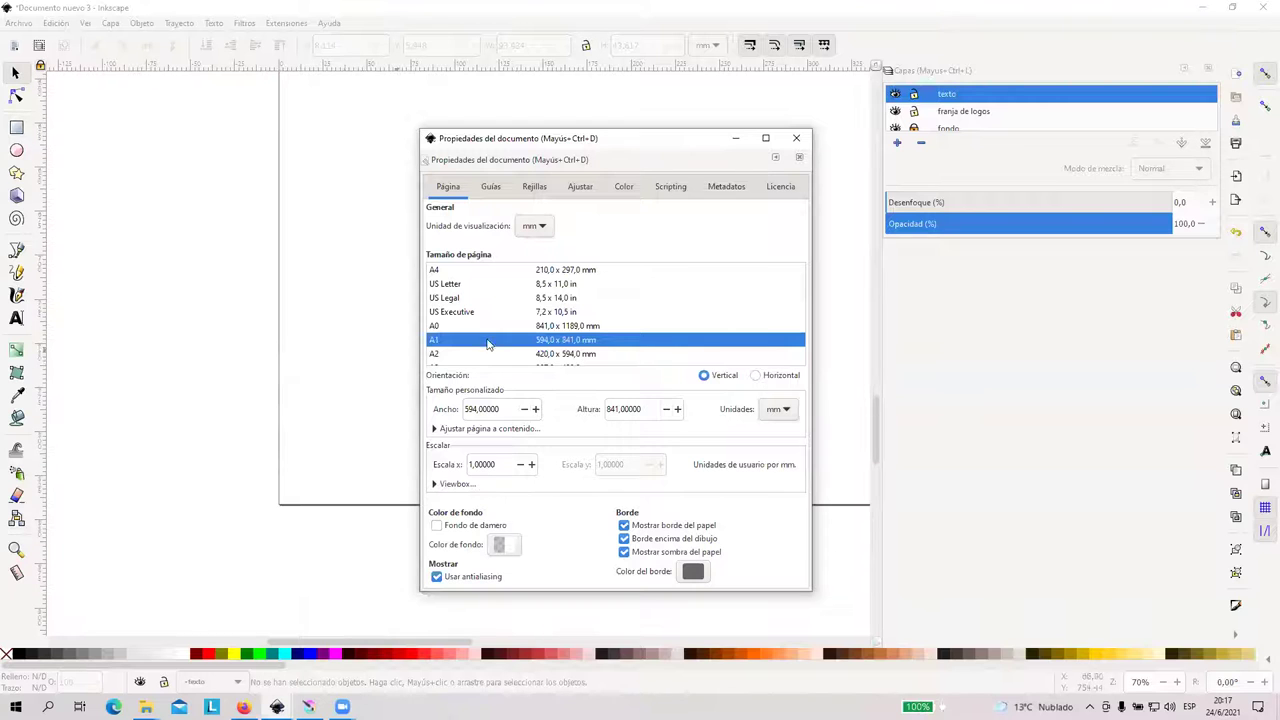
pyautogui.click(474, 270)
pyautogui.scroll(3, 363, 348)
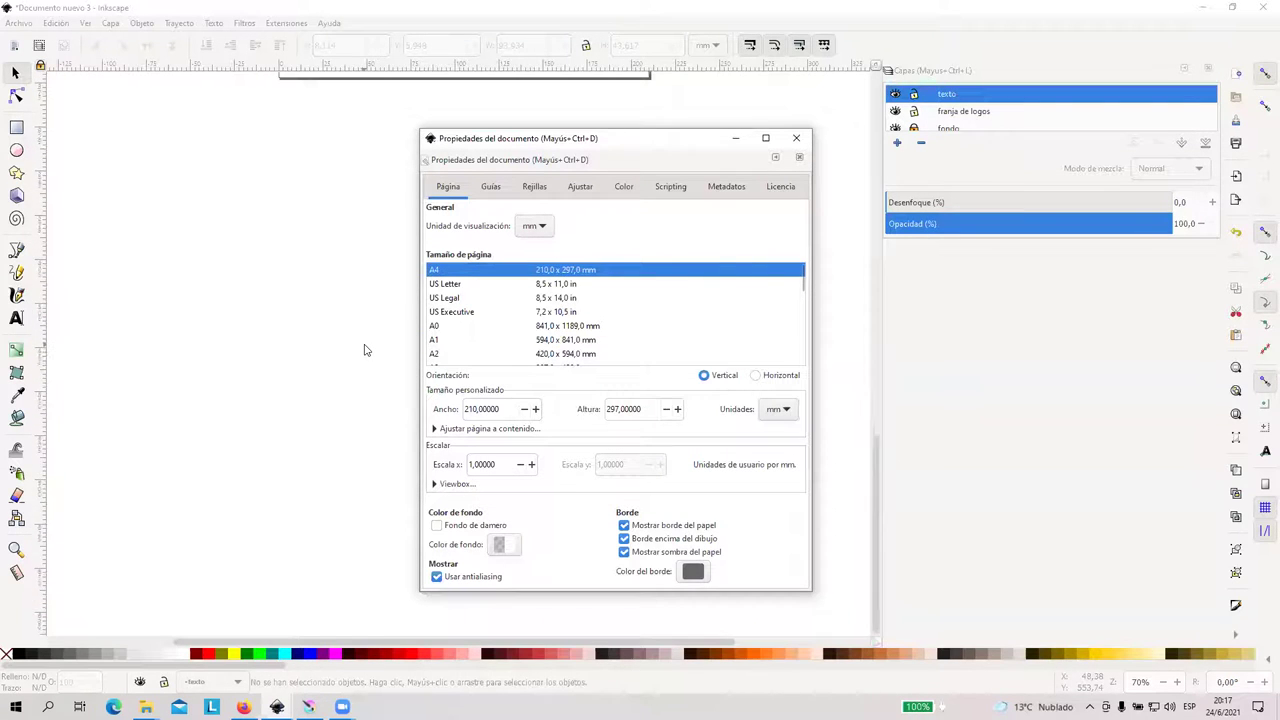
pyautogui.scroll(10, 340, 300)
pyautogui.scroll(-8, 306, 337)
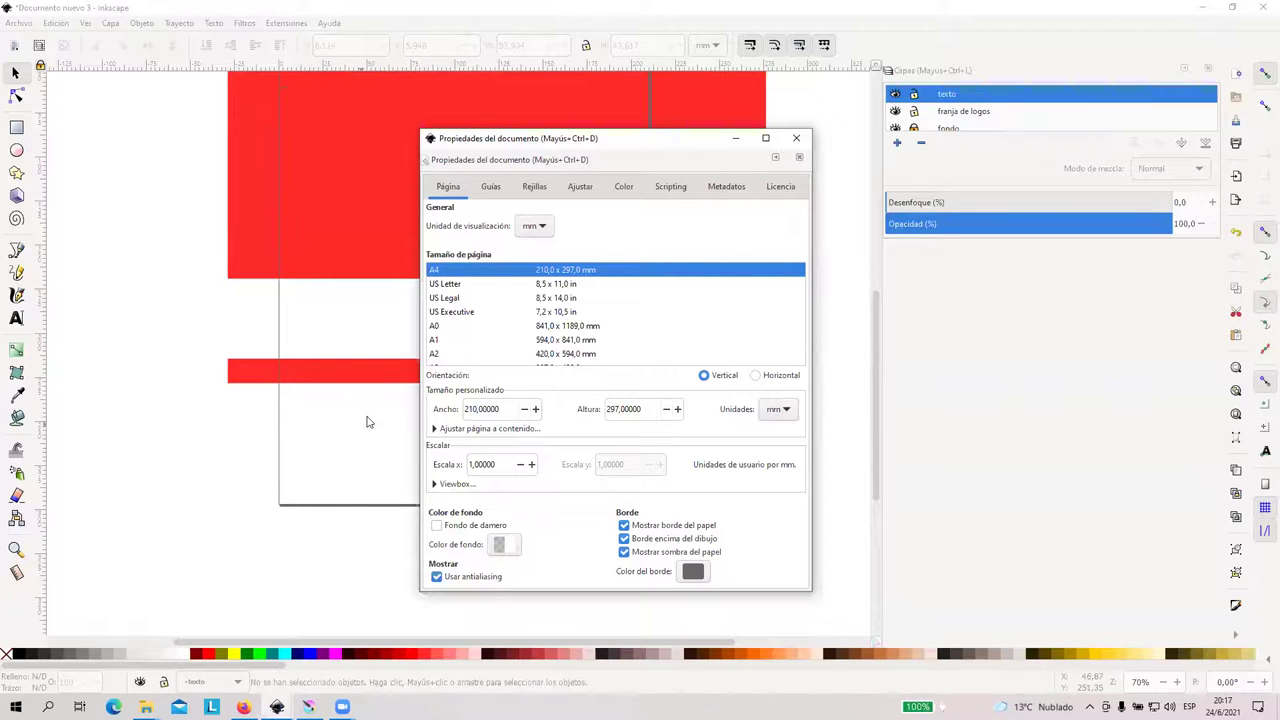
# Switch page size units to px, set width 1200 and height 800, and close the dialog
pyautogui.click(773, 414)
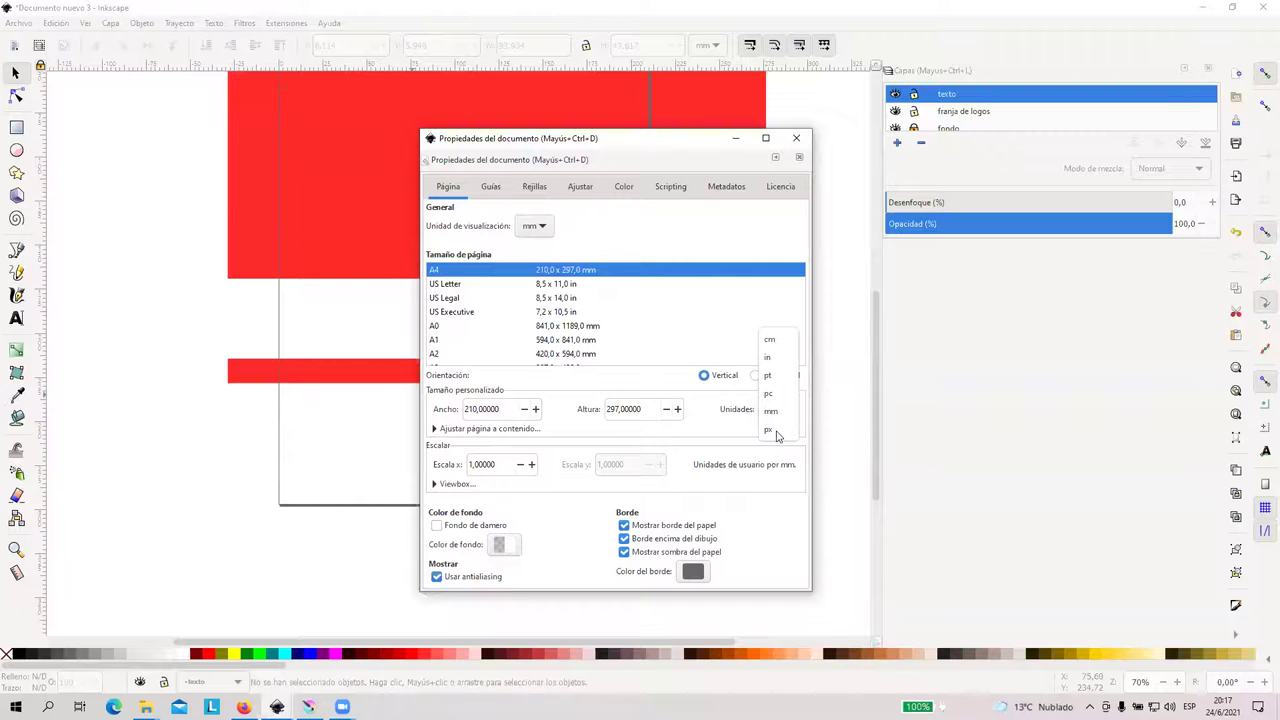
pyautogui.click(771, 430)
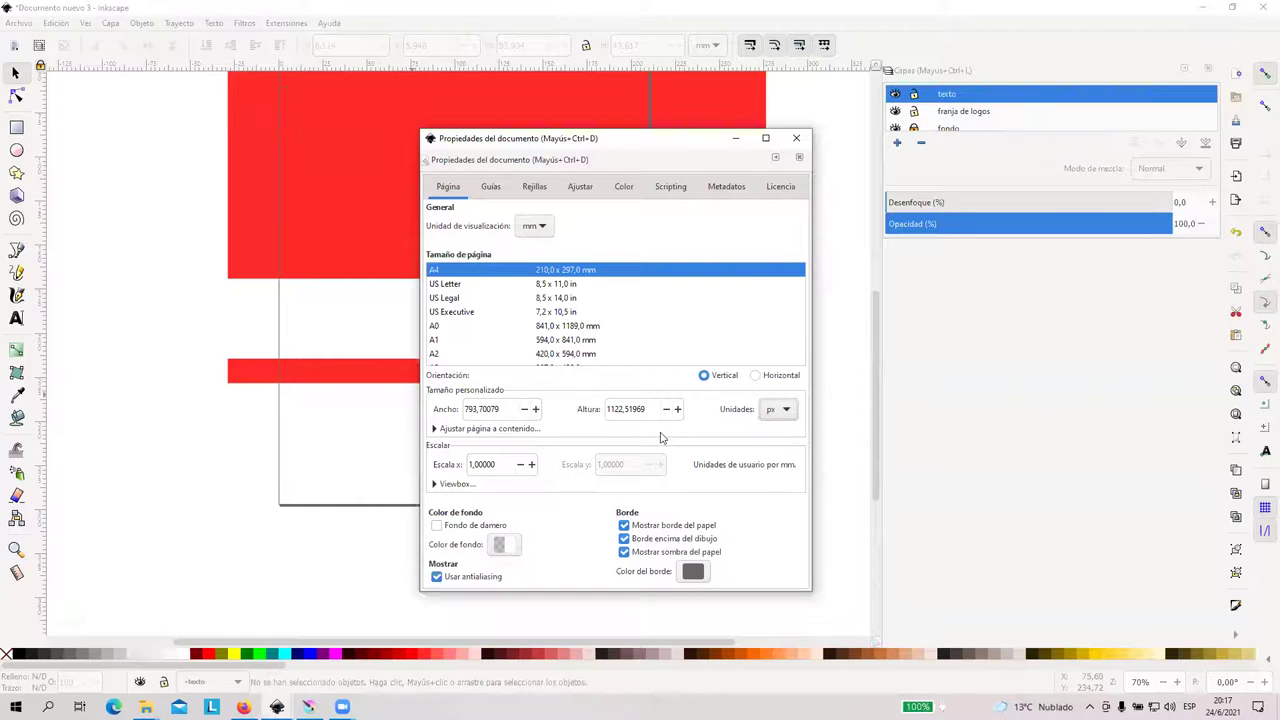
pyautogui.doubleClick(508, 409)
pyautogui.write('1')
pyautogui.press('Tab')
pyautogui.write('800')
pyautogui.press('Return')
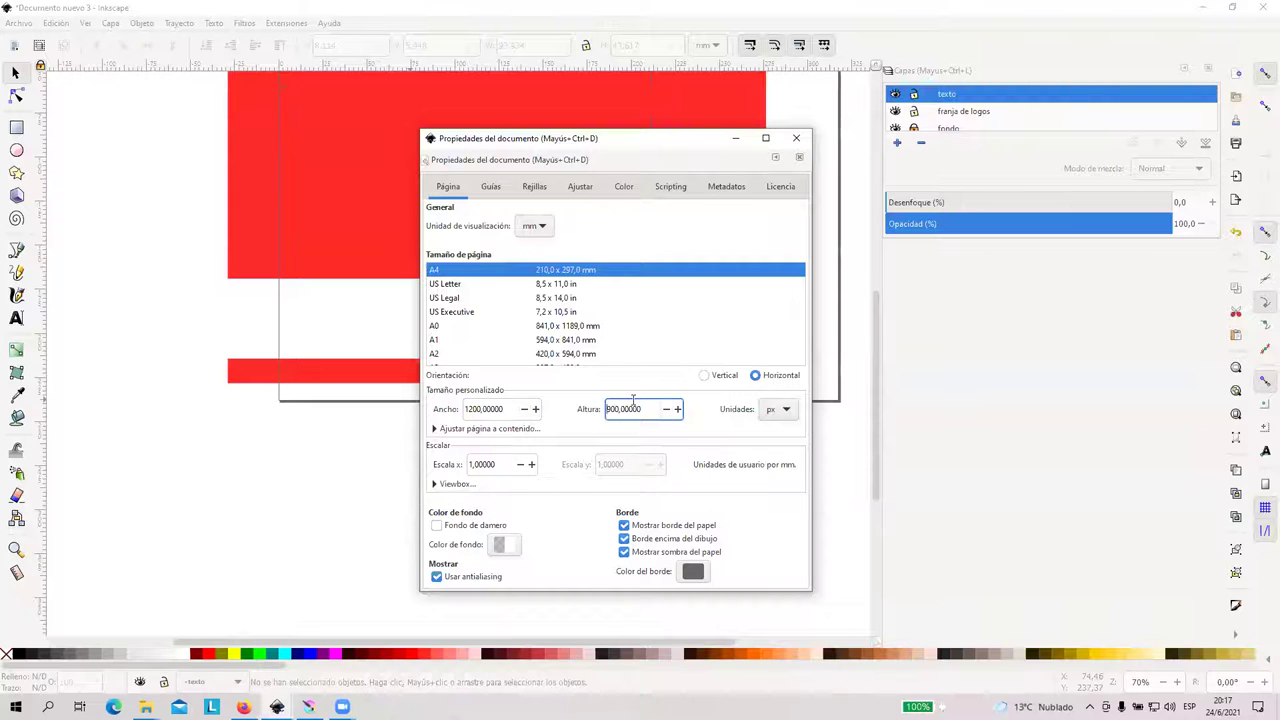
pyautogui.click(796, 138)
# Move the Viaja text right and down on the page
pyautogui.scroll(2, 590, 380)
pyautogui.scroll(-1, 571, 394)
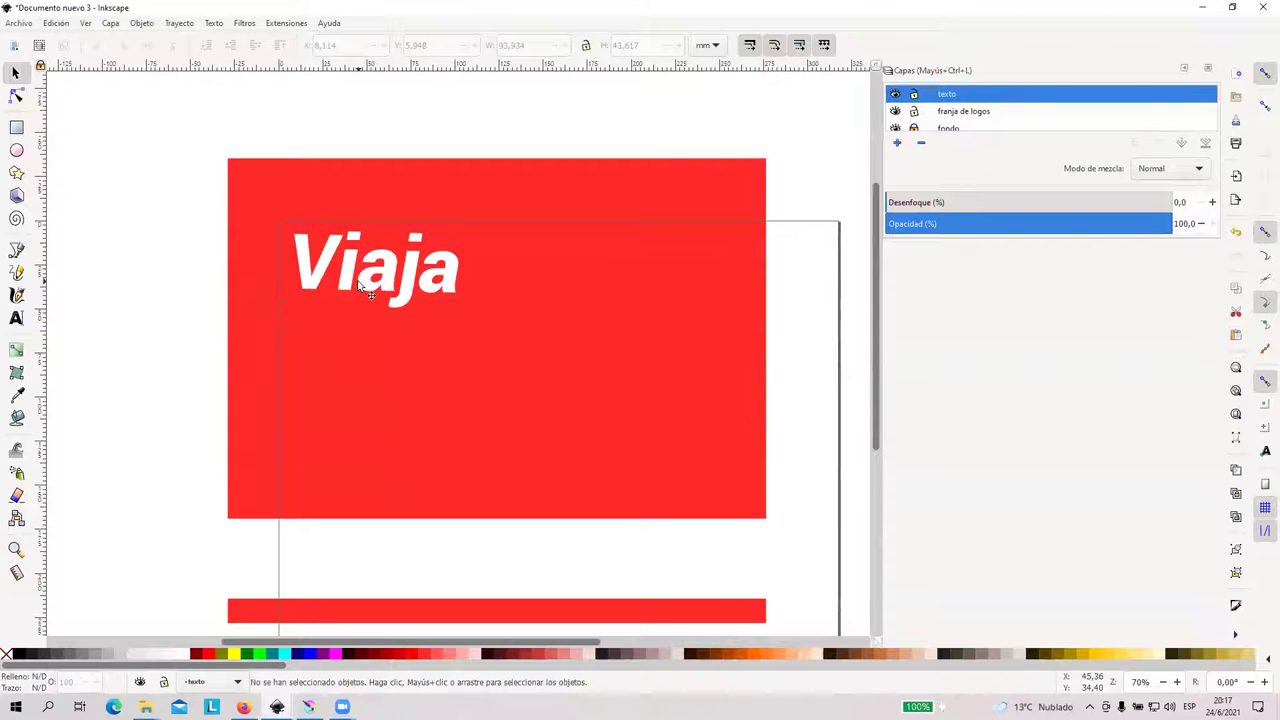
pyautogui.moveTo(425, 288); pyautogui.dragTo(500, 302)
# Stretch the red background rectangle rightward and downward to cover the wider page
pyautogui.scroll(-1, 921, 128)
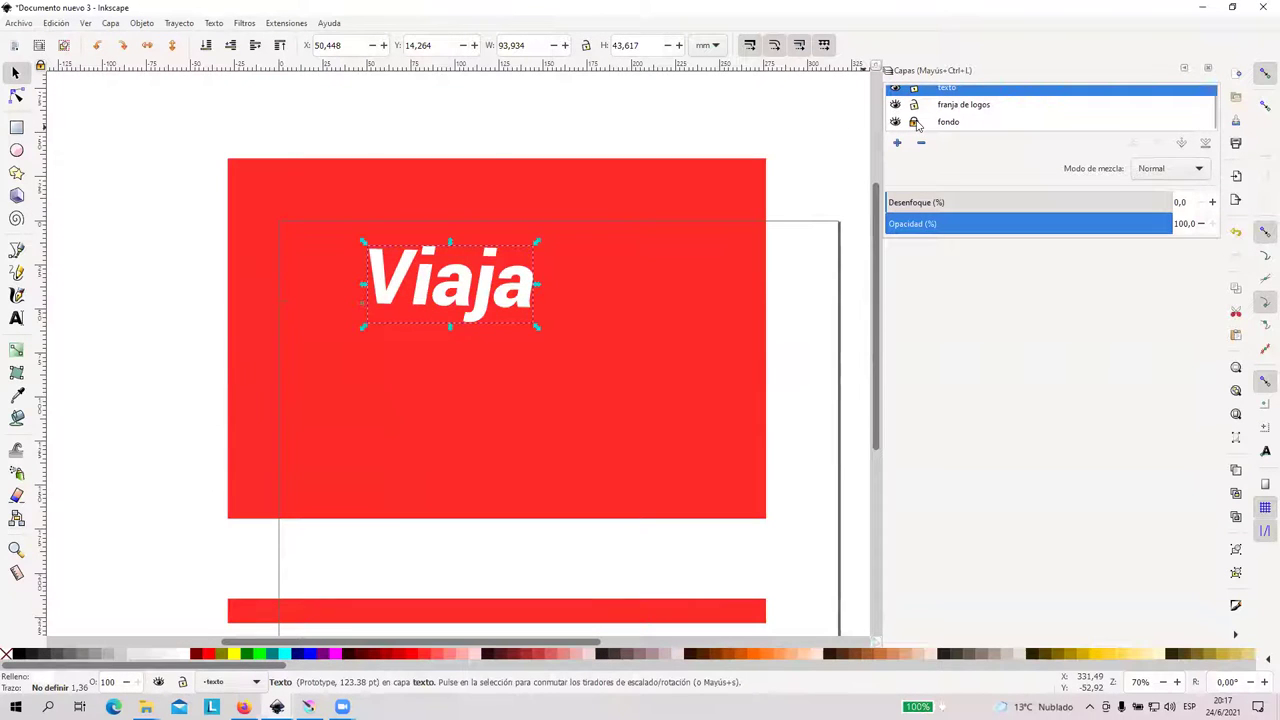
pyautogui.click(743, 329)
pyautogui.scroll(-3, 760, 315)
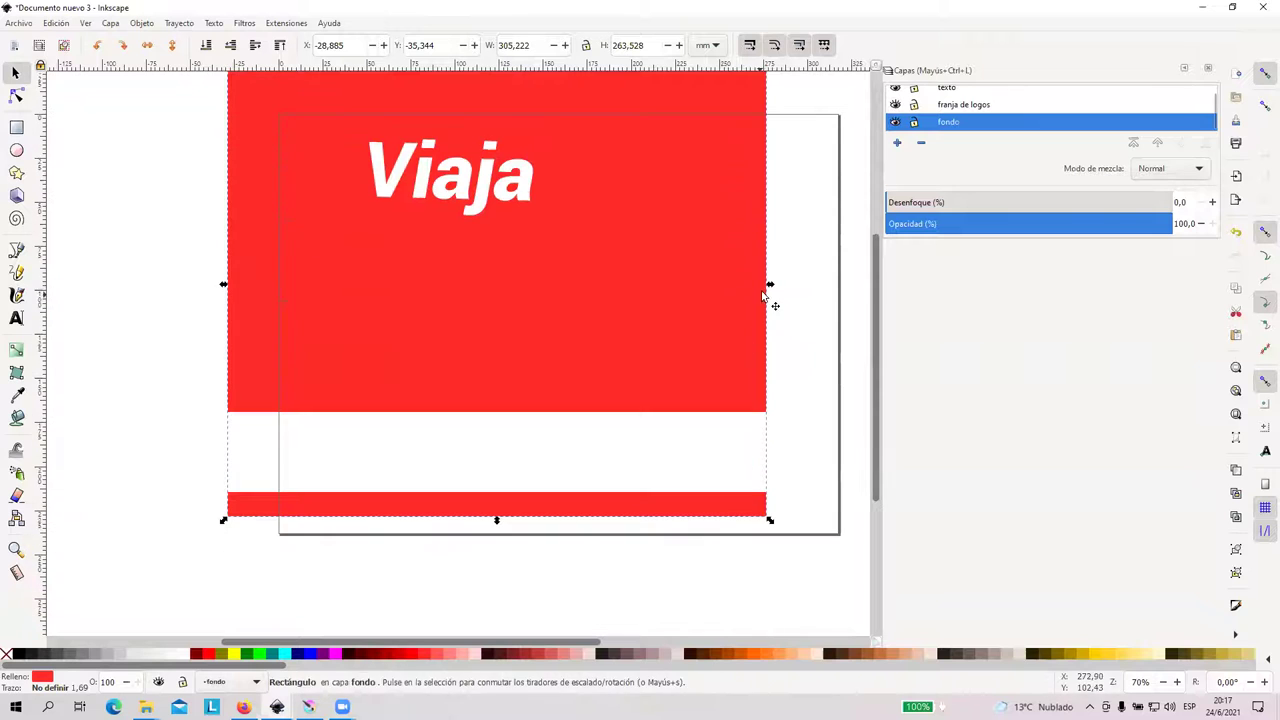
pyautogui.moveTo(770, 285); pyautogui.dragTo(869, 286)
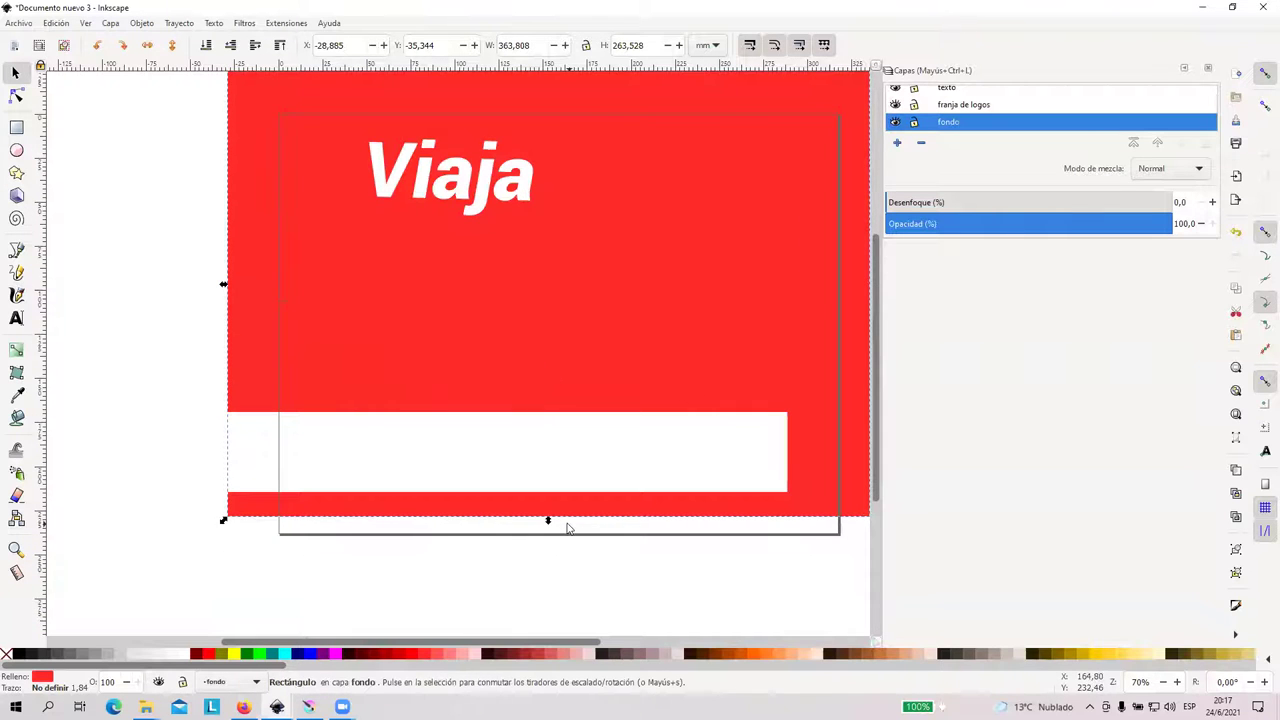
pyautogui.moveTo(548, 520); pyautogui.dragTo(543, 577)
# Nudge the Viaja text further down and right, then switch to the browser
pyautogui.scroll(-2, 535, 416)
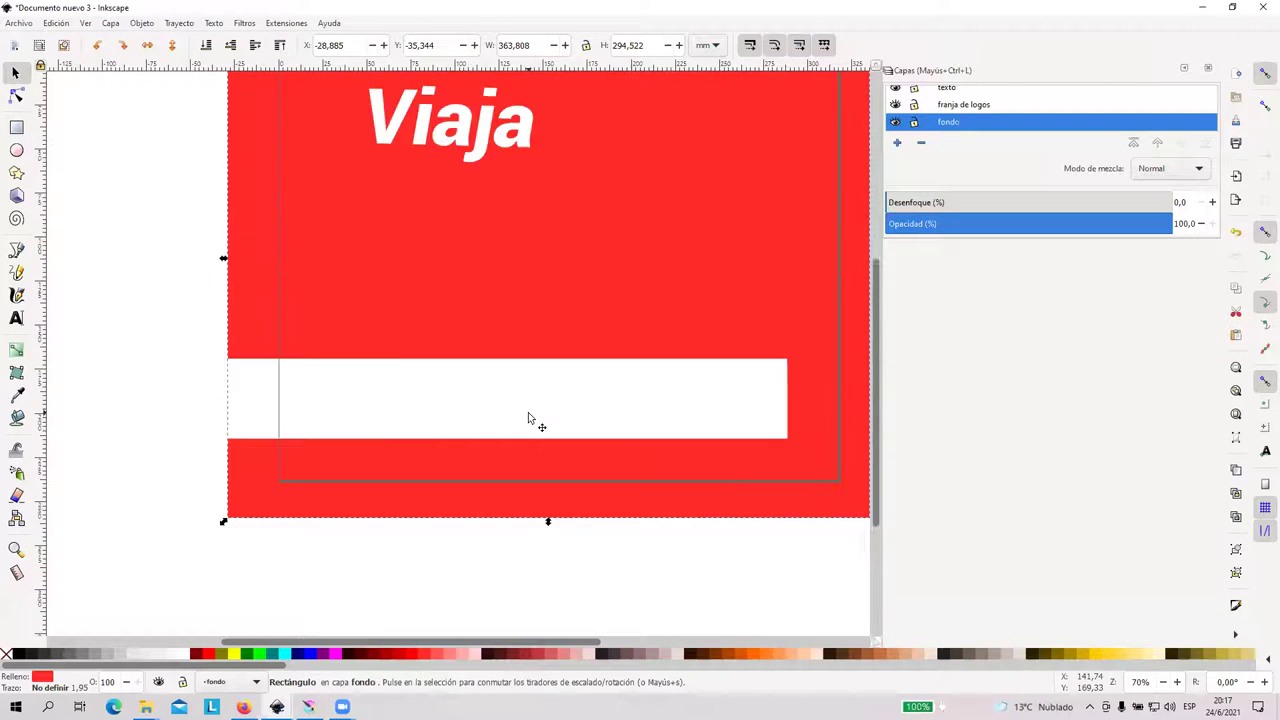
pyautogui.scroll(5, 528, 418)
pyautogui.scroll(-1, 528, 418)
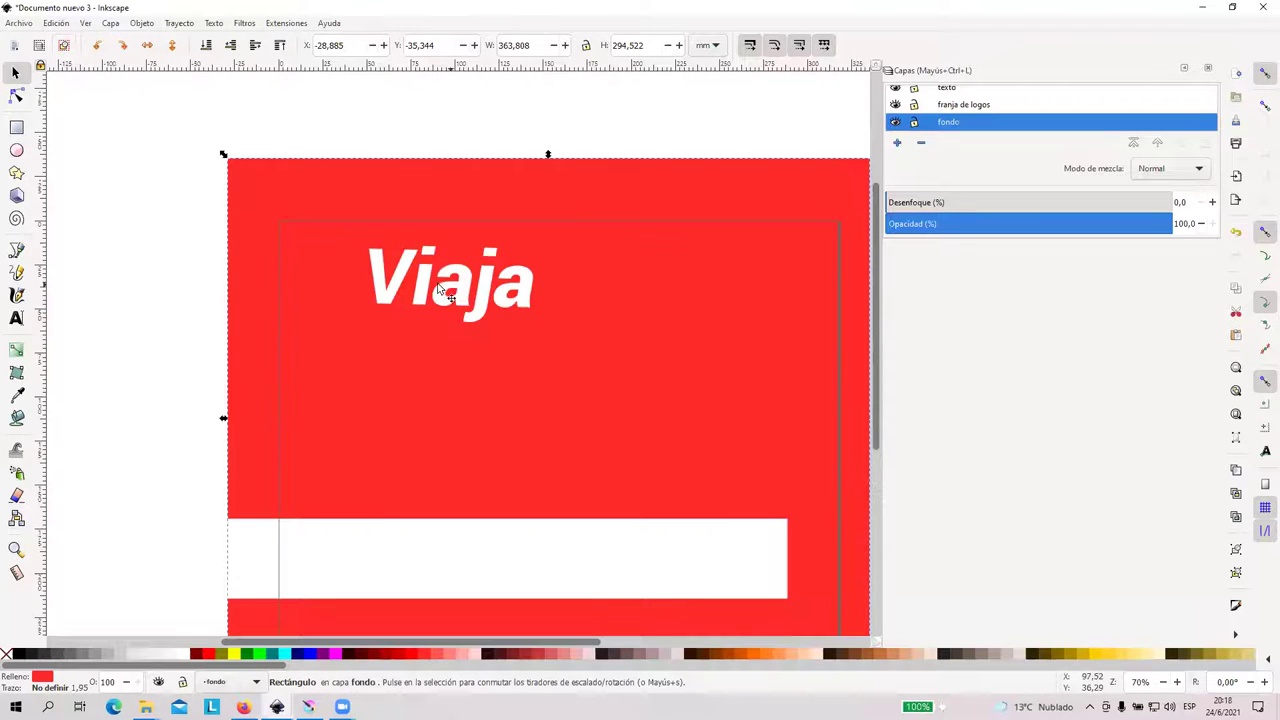
pyautogui.moveTo(432, 270); pyautogui.dragTo(452, 332)
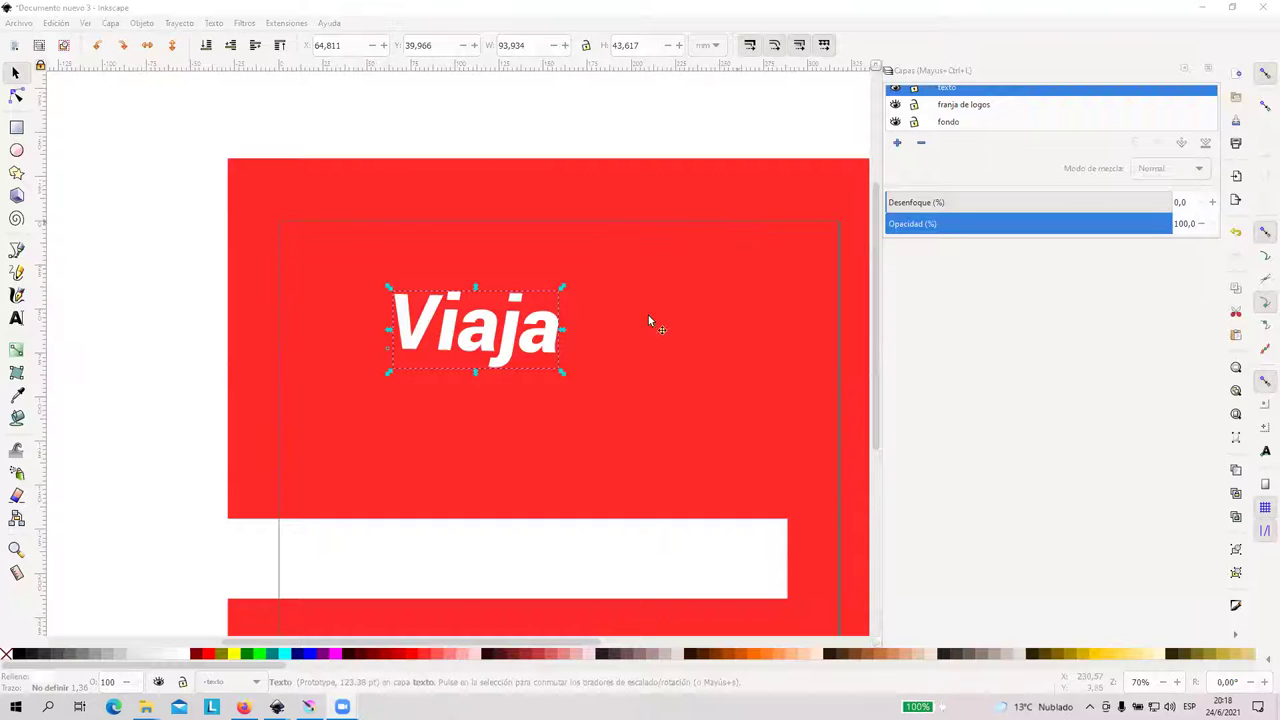
pyautogui.hotkey('alt', 'Tab')
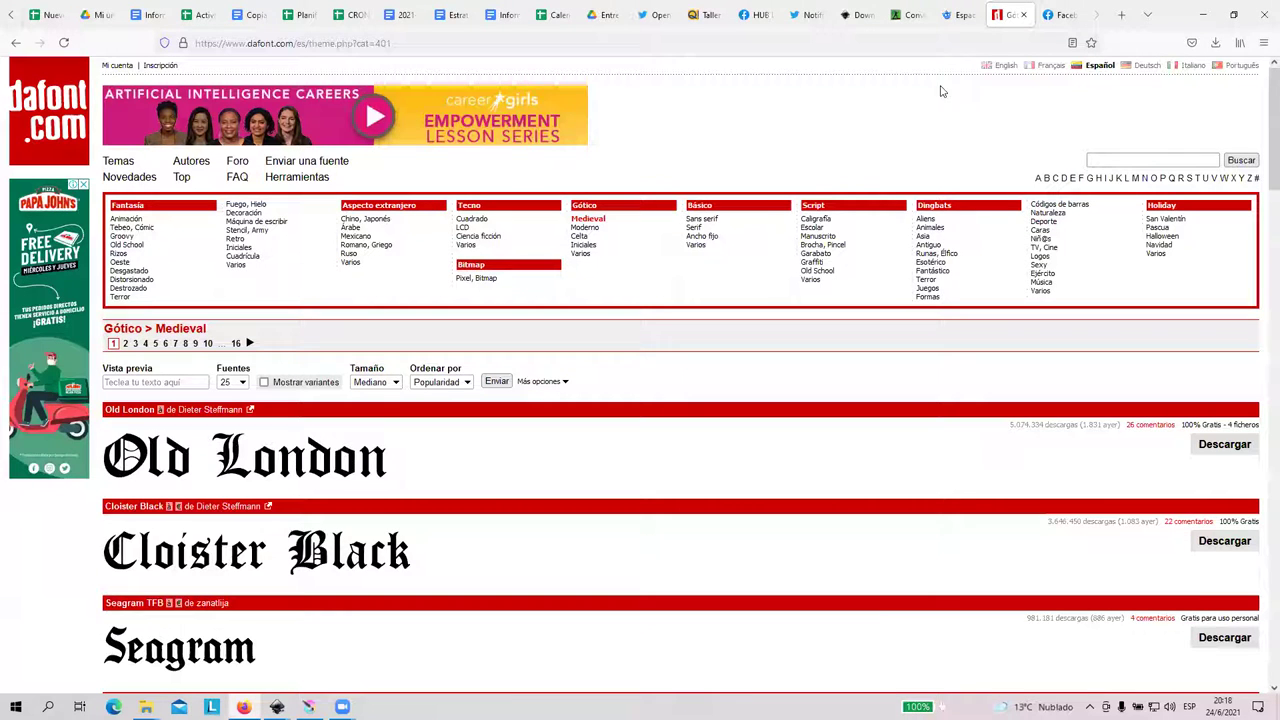
# Switch to the Freepik tab and browse the 'espacio' results of astronaut and galaxy vectors
pyautogui.click(960, 14)
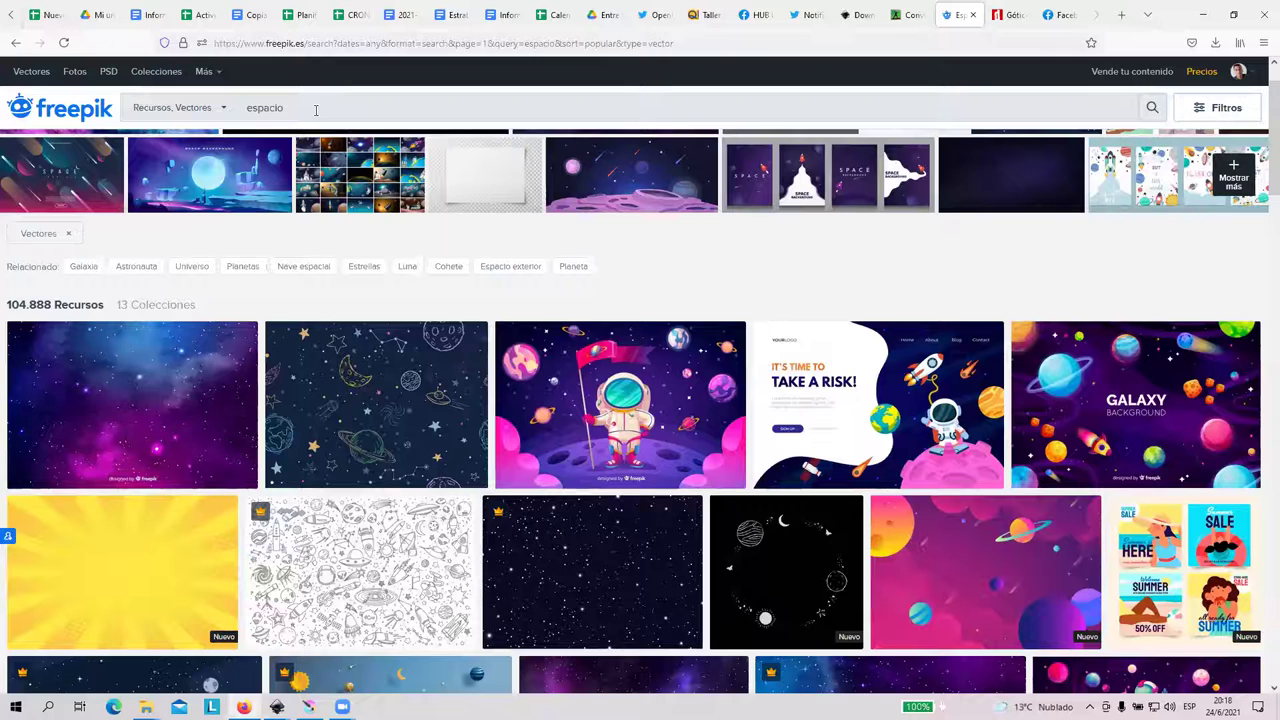
pyautogui.scroll(-3, 720, 330)
pyautogui.scroll(1, 770, 245)
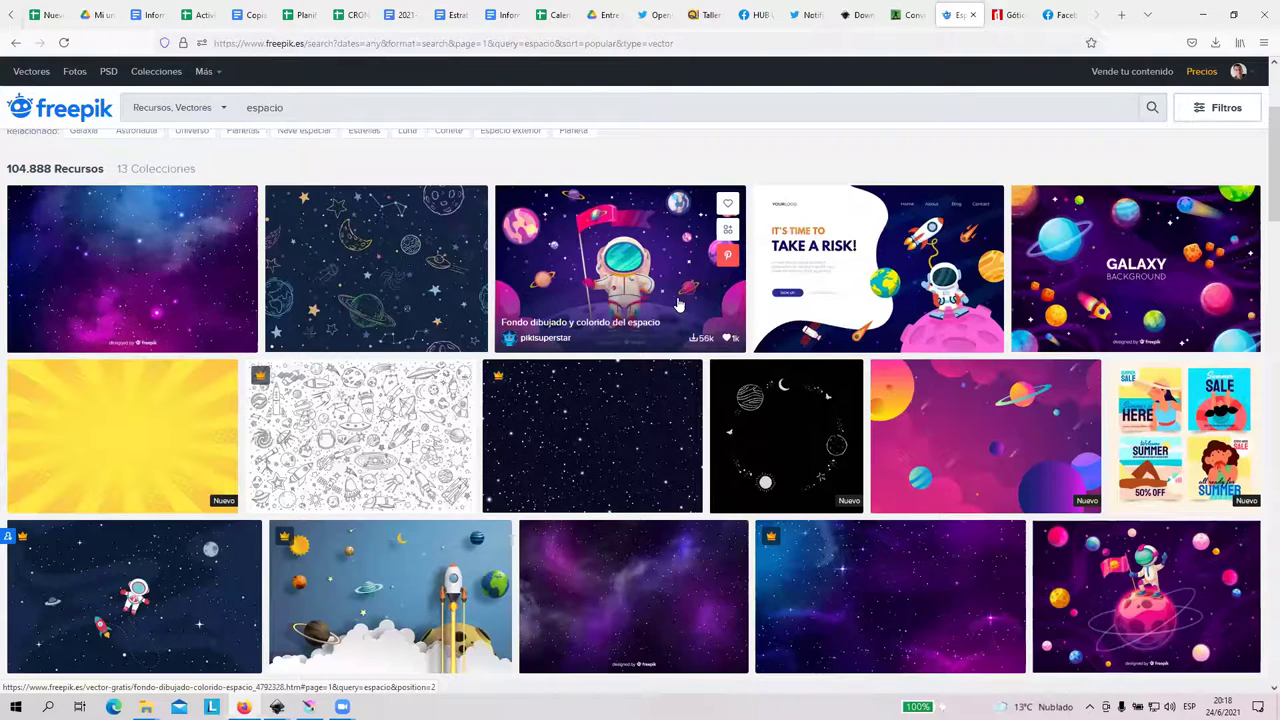
pyautogui.scroll(-10, 678, 304)
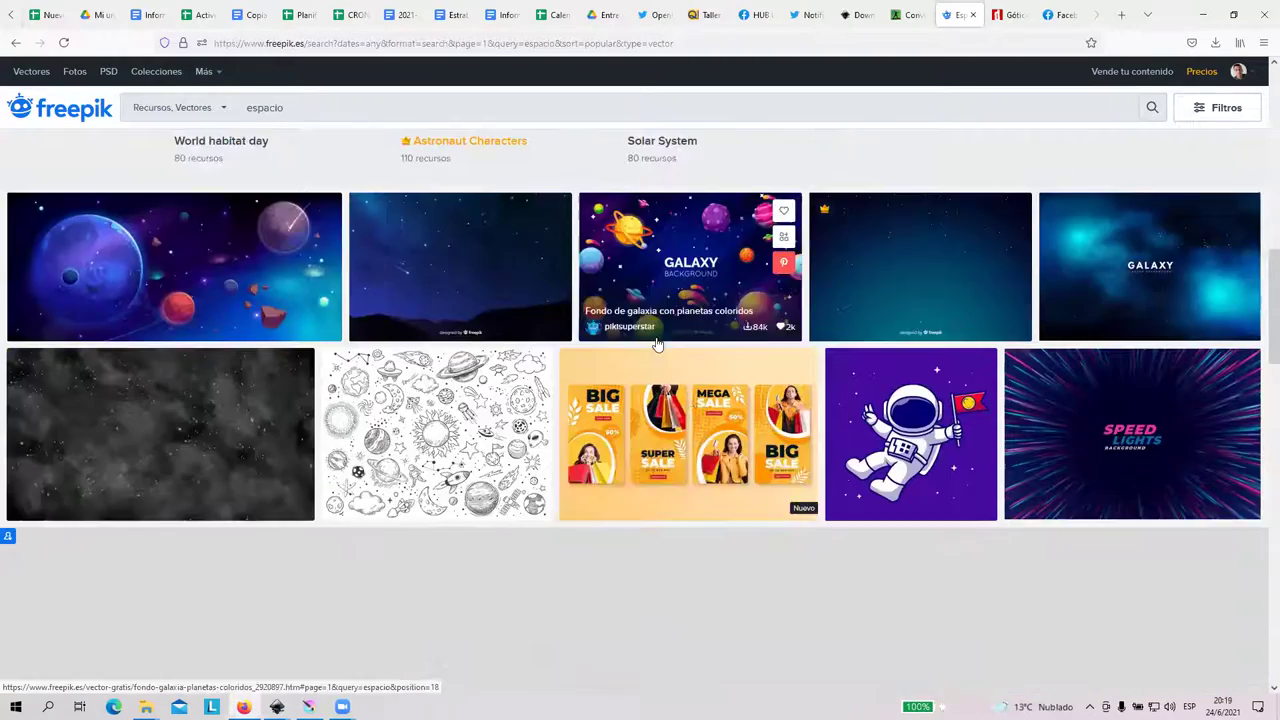
pyautogui.scroll(-2, 743, 375)
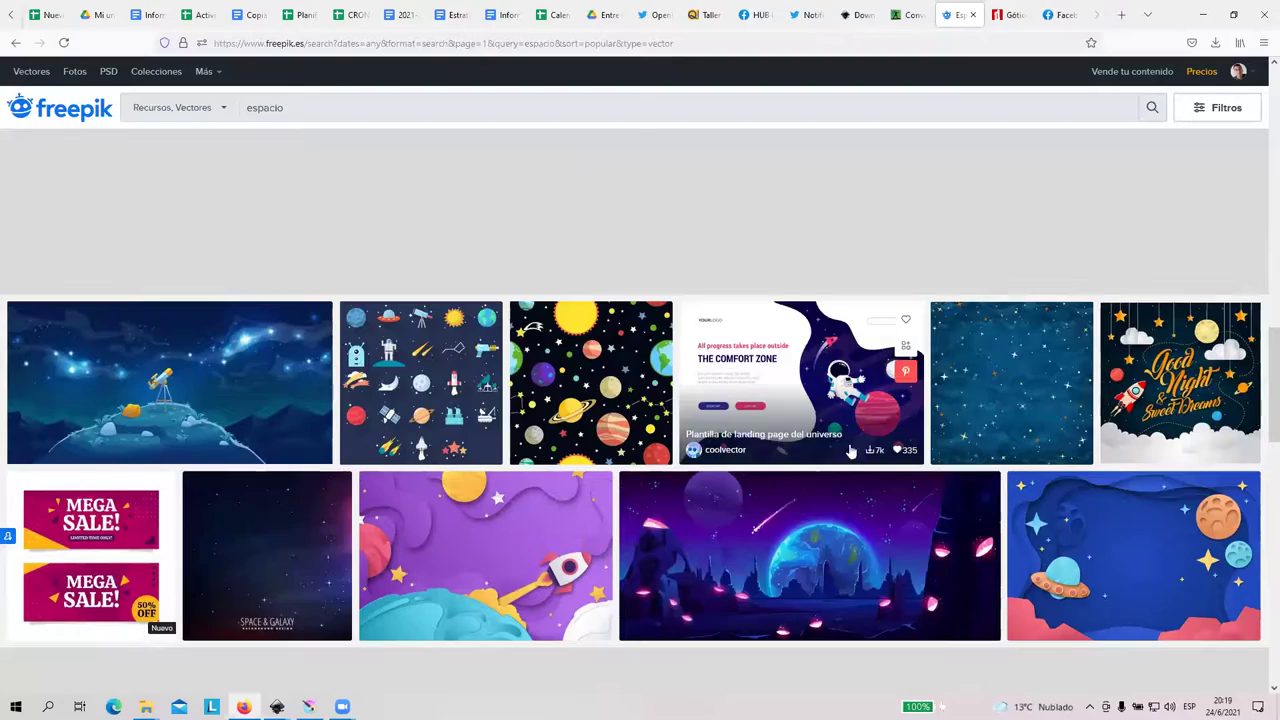
pyautogui.scroll(-2, 745, 479)
pyautogui.scroll(-3, 744, 479)
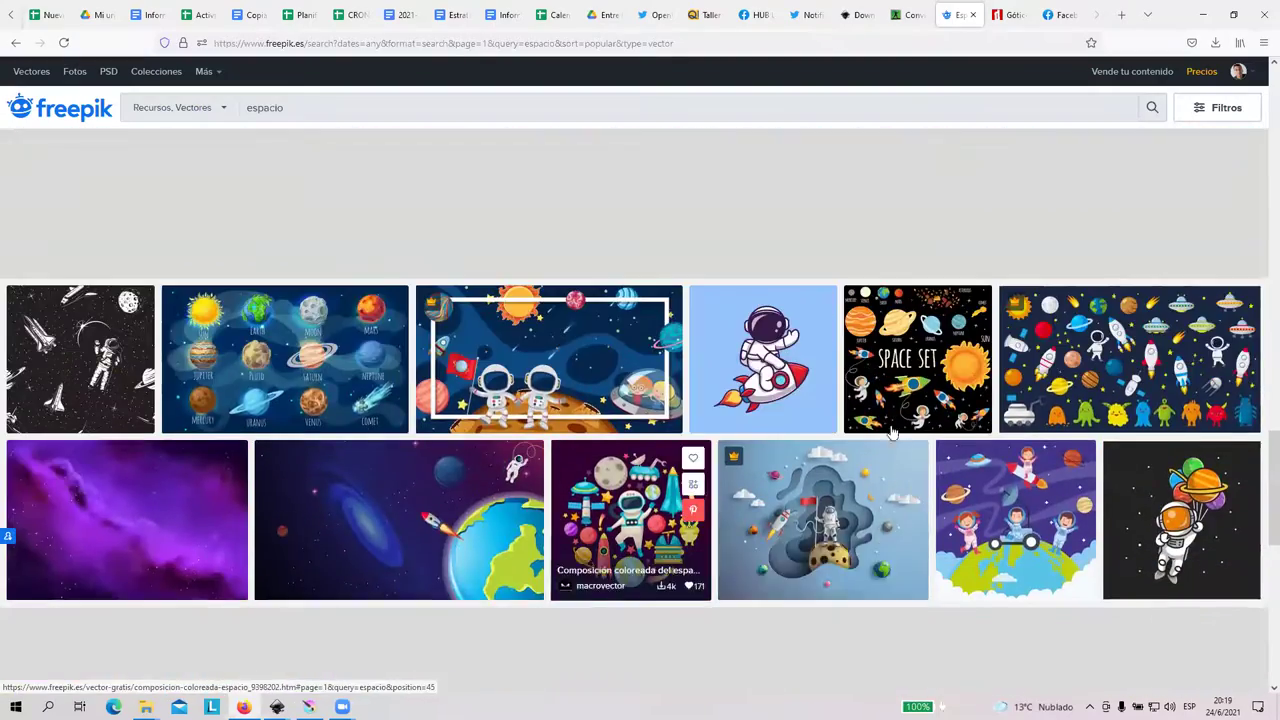
pyautogui.scroll(-2, 857, 468)
pyautogui.scroll(-3, 403, 443)
pyautogui.scroll(8, 405, 444)
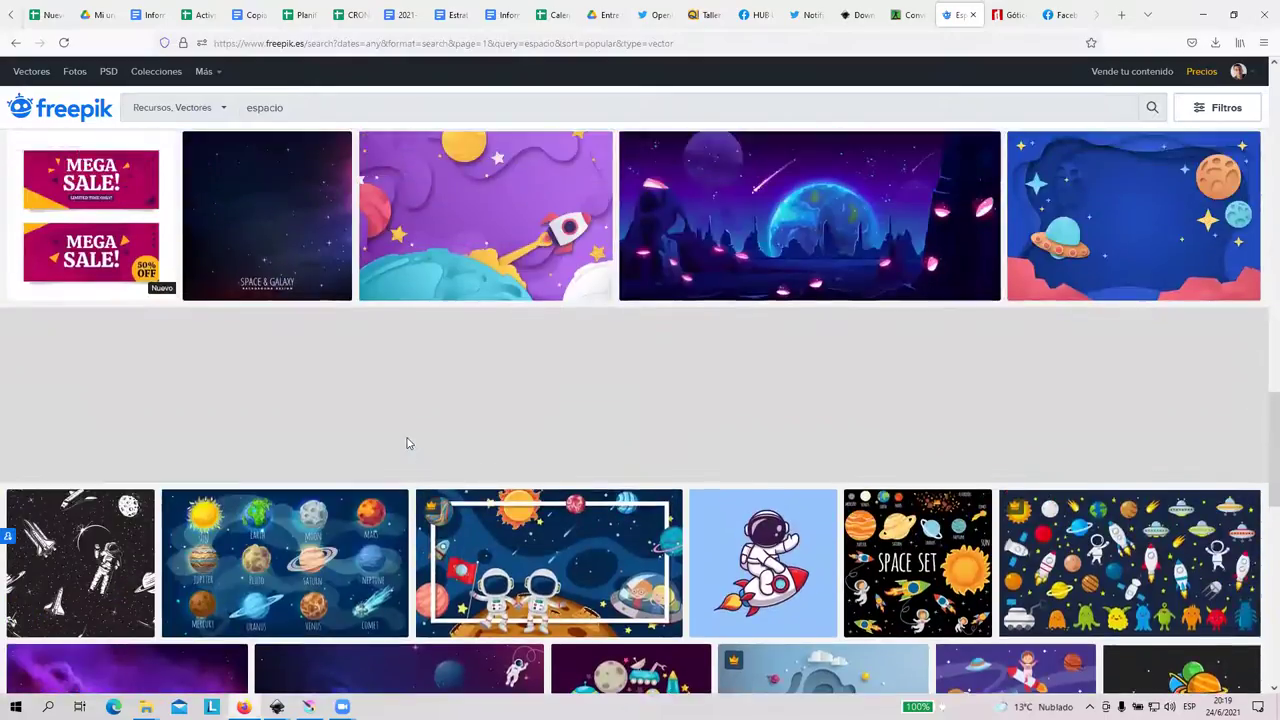
pyautogui.scroll(10, 407, 443)
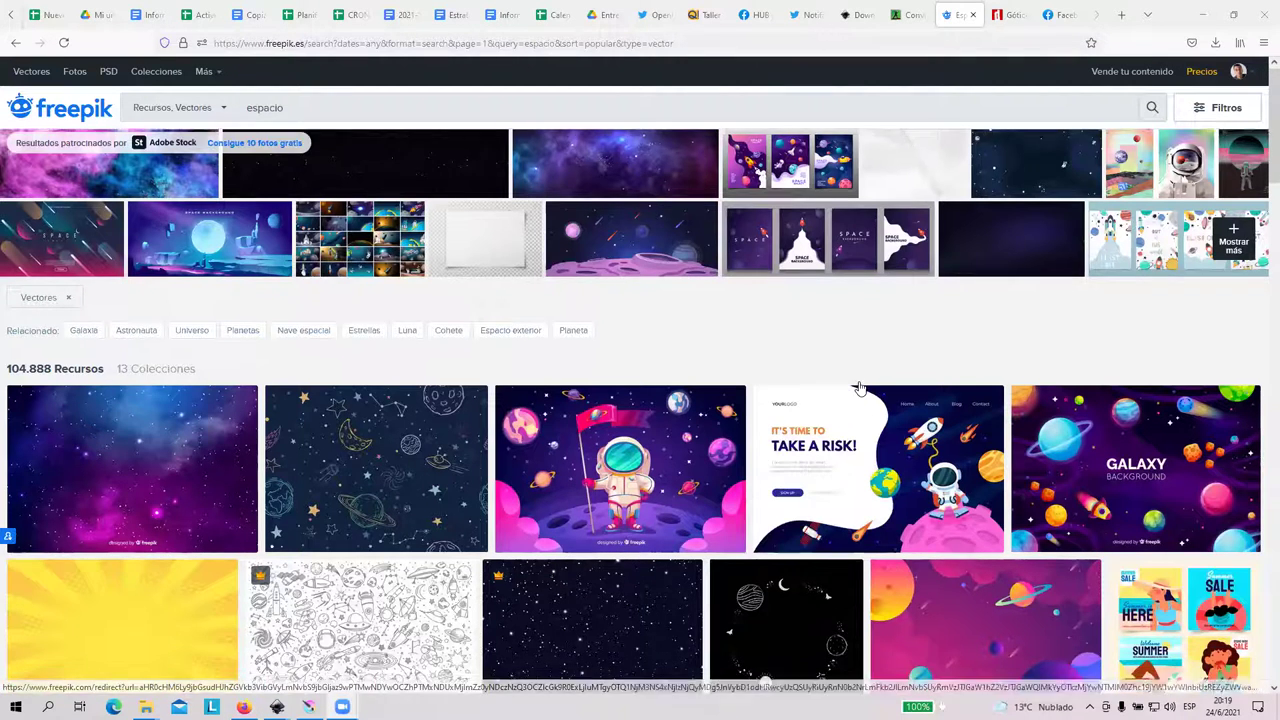
pyautogui.scroll(-2, 812, 294)
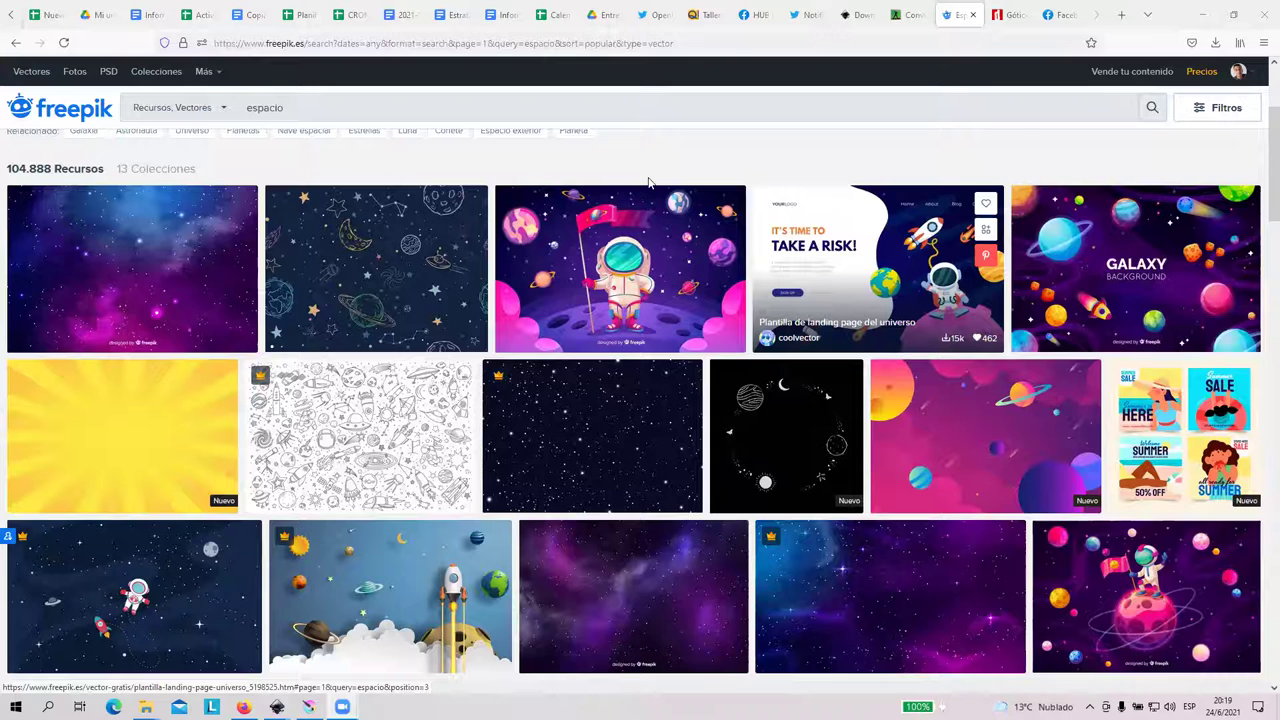
# Download the 'Take a risk' universe landing-page vector free, dismissing the prompts
pyautogui.click(855, 262)
pyautogui.click(1138, 364)
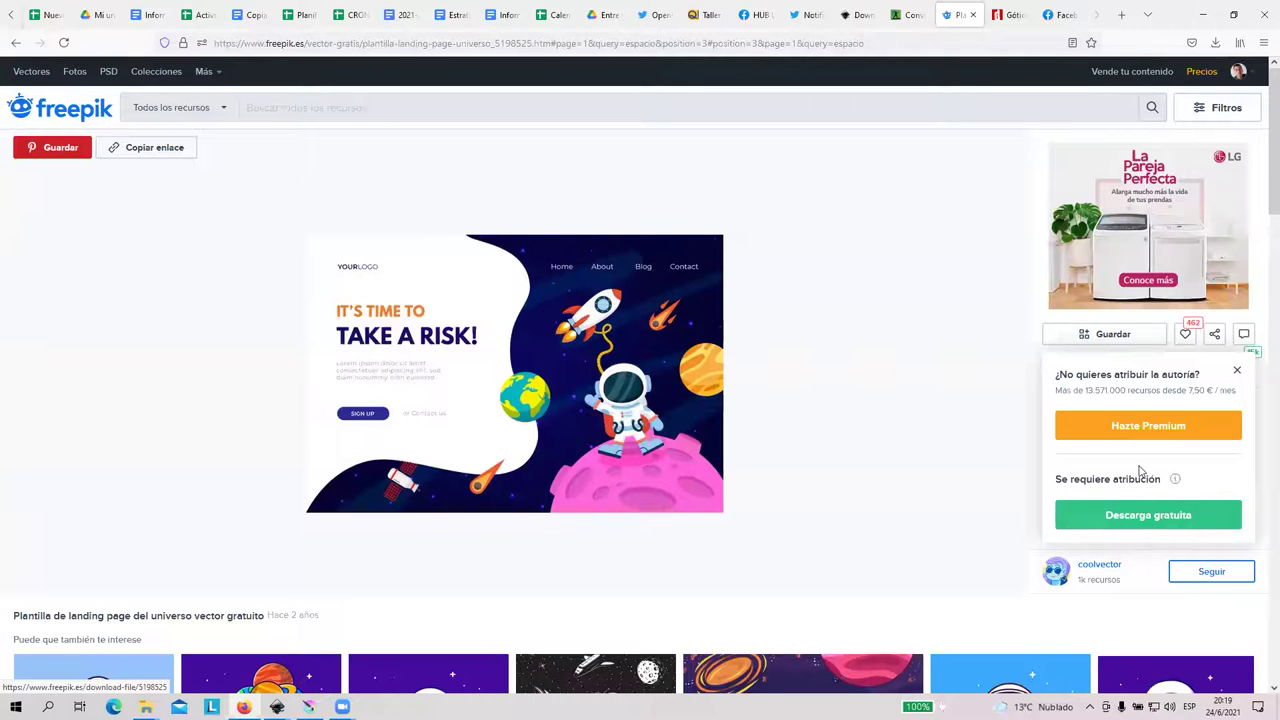
pyautogui.click(1147, 516)
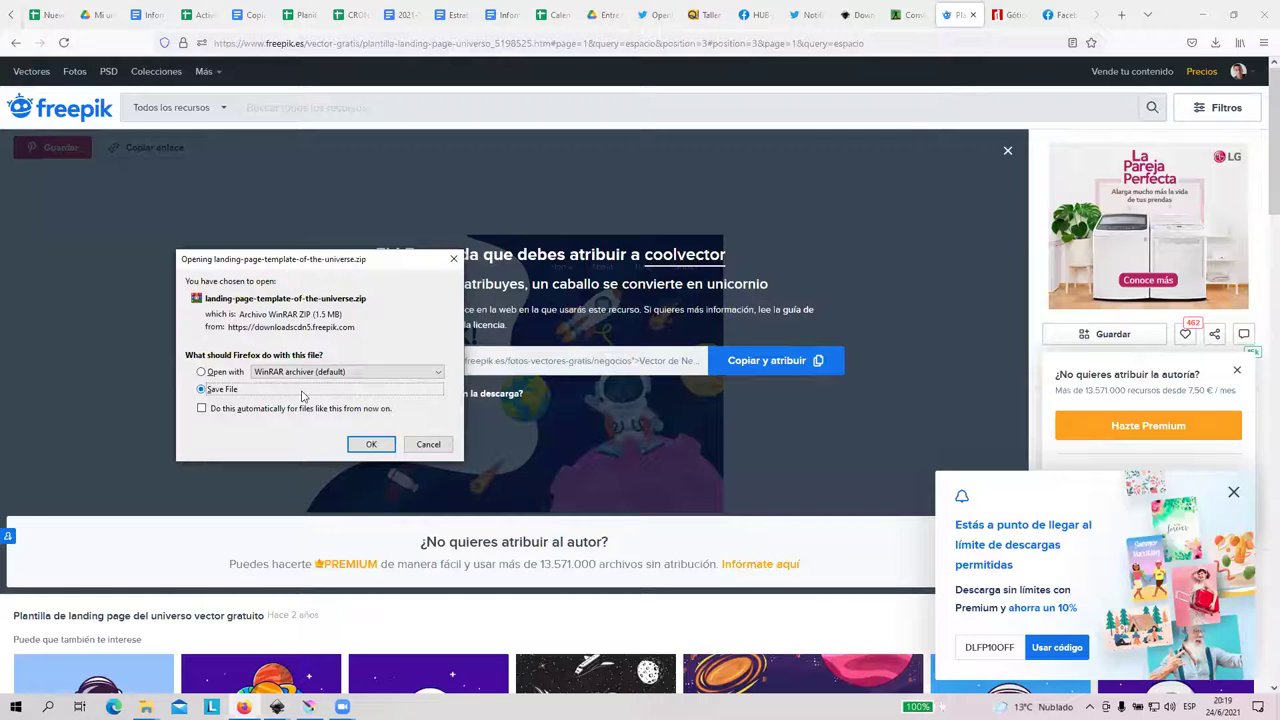
pyautogui.click(453, 259)
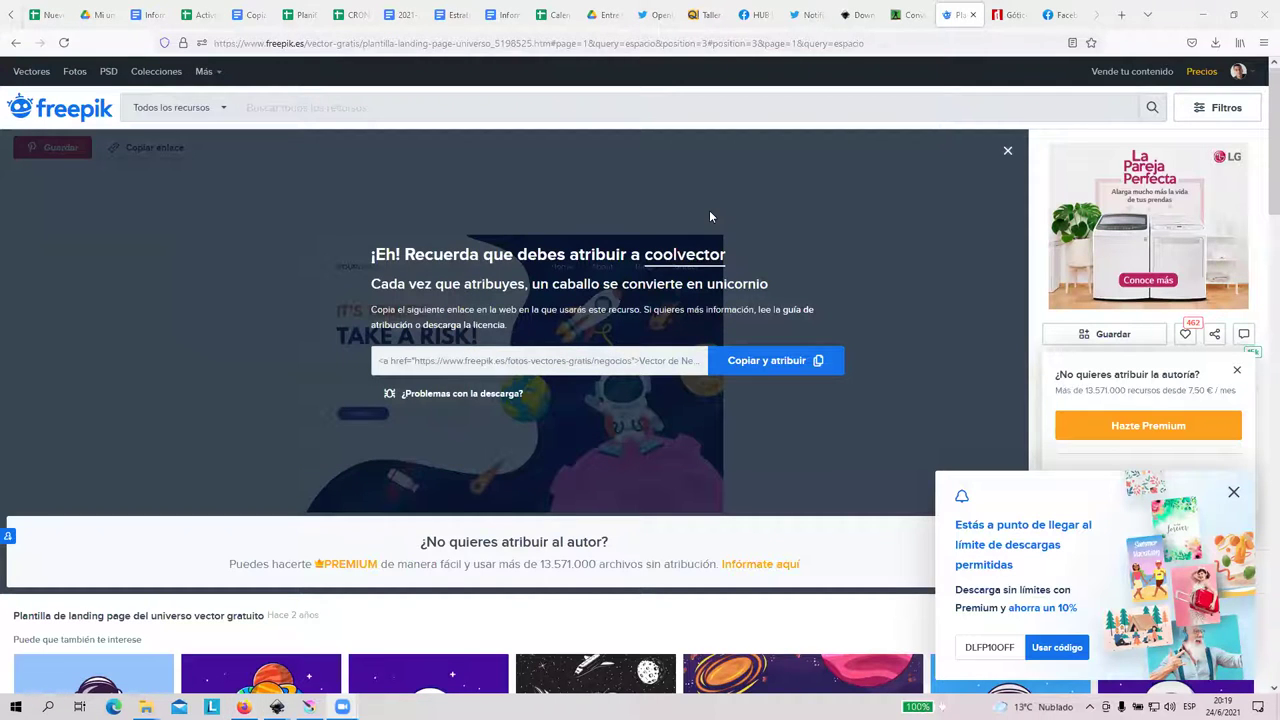
pyautogui.click(1007, 150)
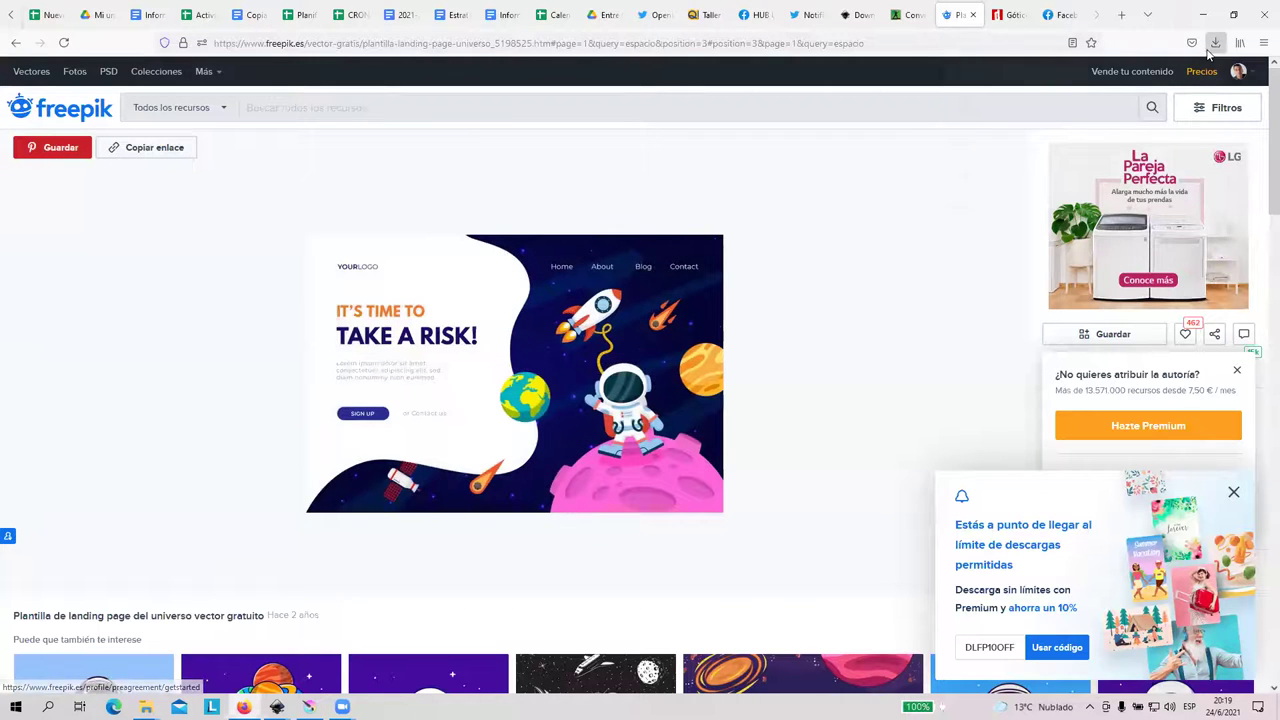
# Check recent downloads and bring up the taller inskacep folder window
pyautogui.click(1215, 43)
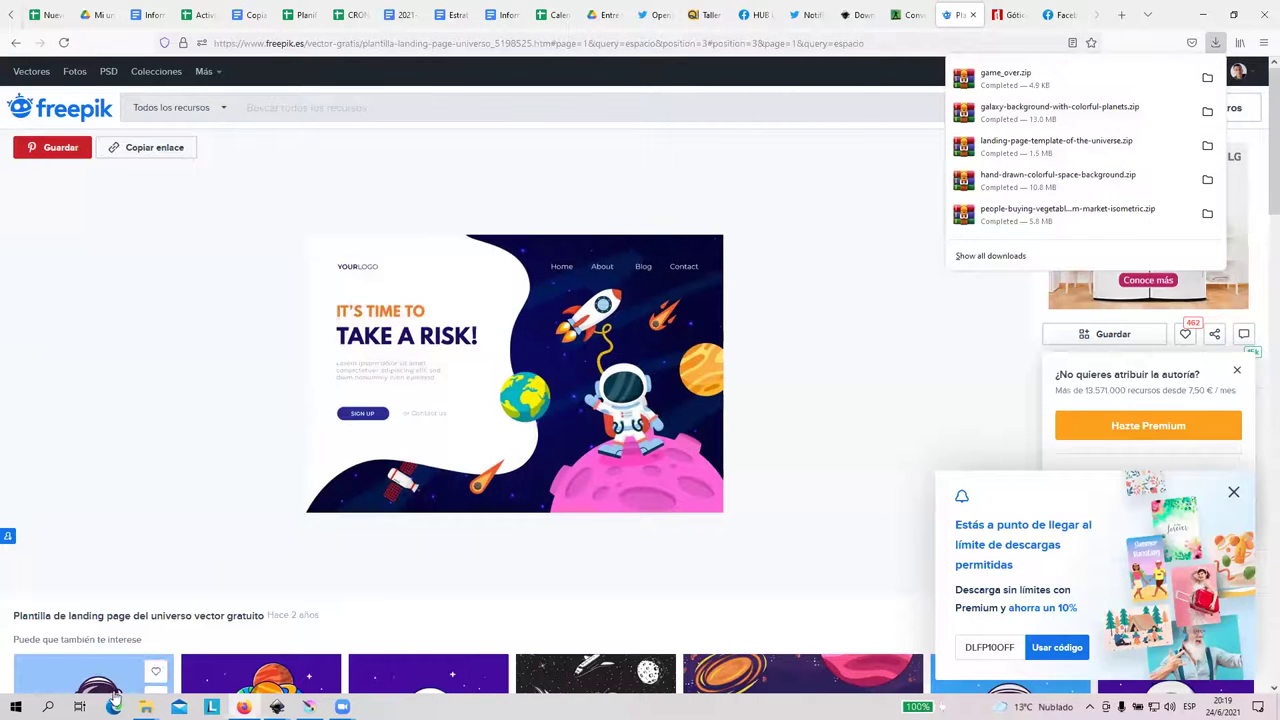
pyautogui.click(145, 707)
pyautogui.click(333, 645)
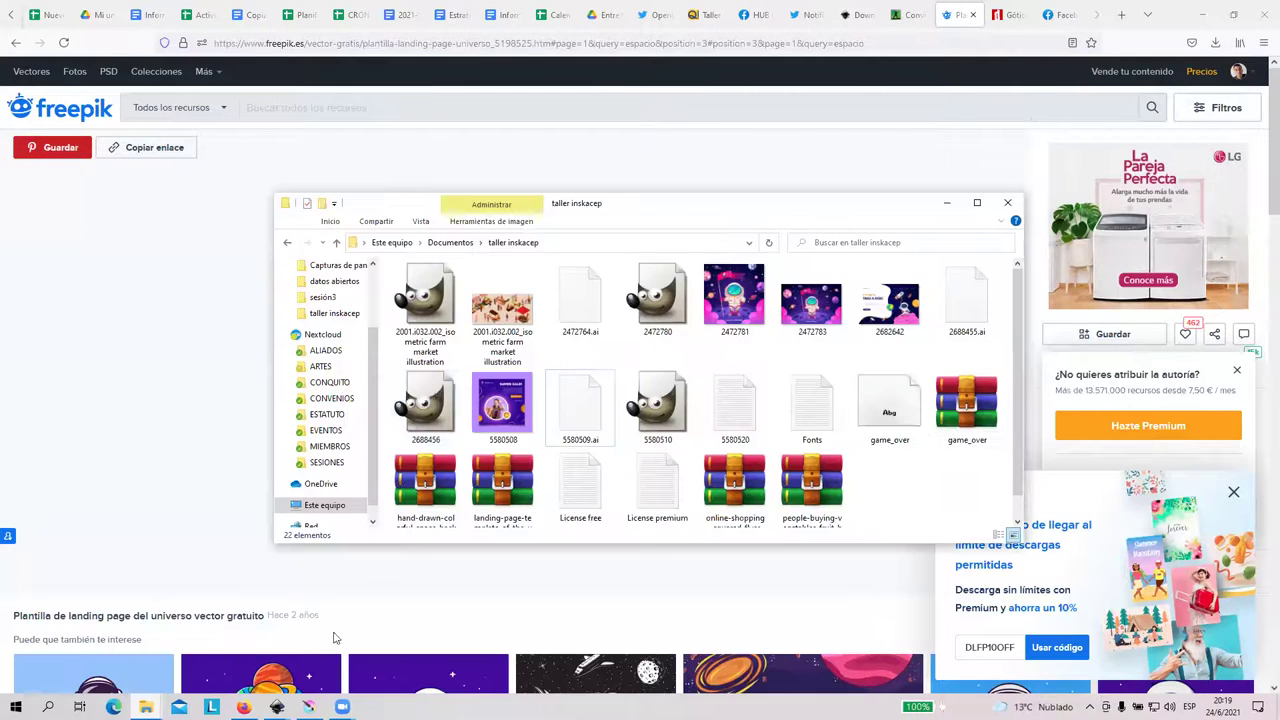
# Maximize the taller inskacep folder window
pyautogui.click(977, 203)
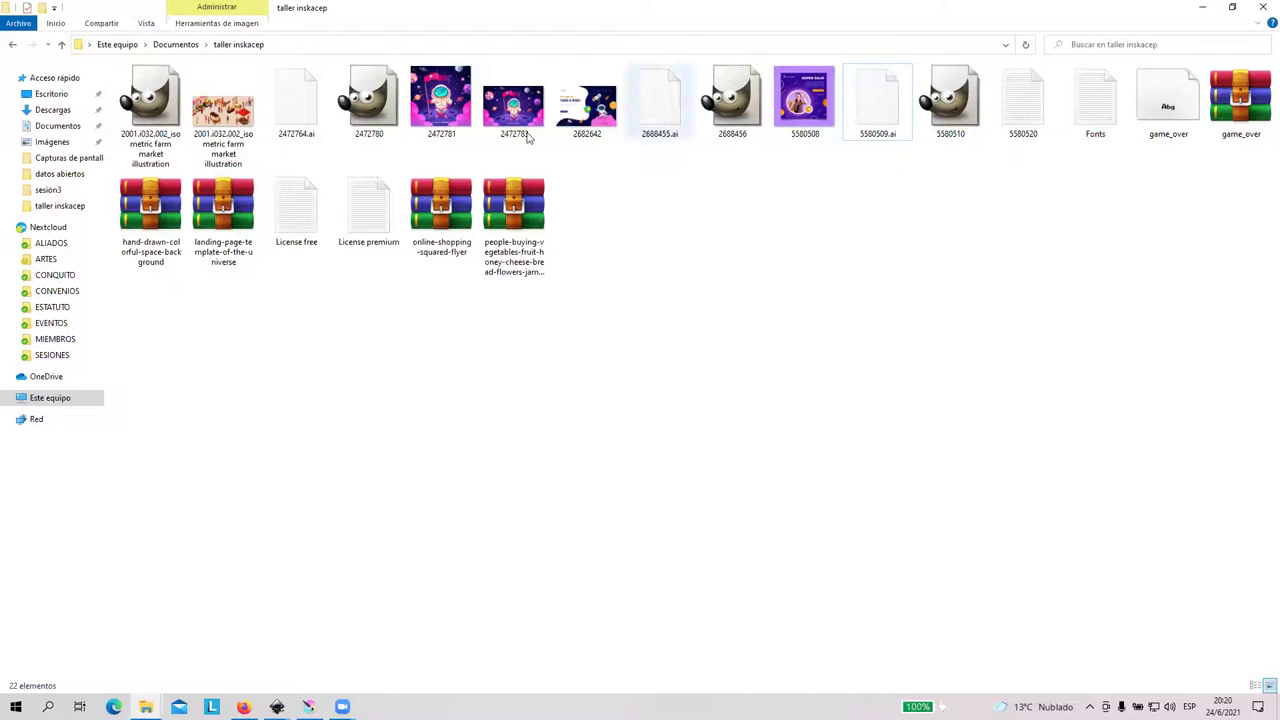
# Create a maximized new document, Documento nuevo 4, and choose Archivo > Abrir
pyautogui.moveTo(280, 706)
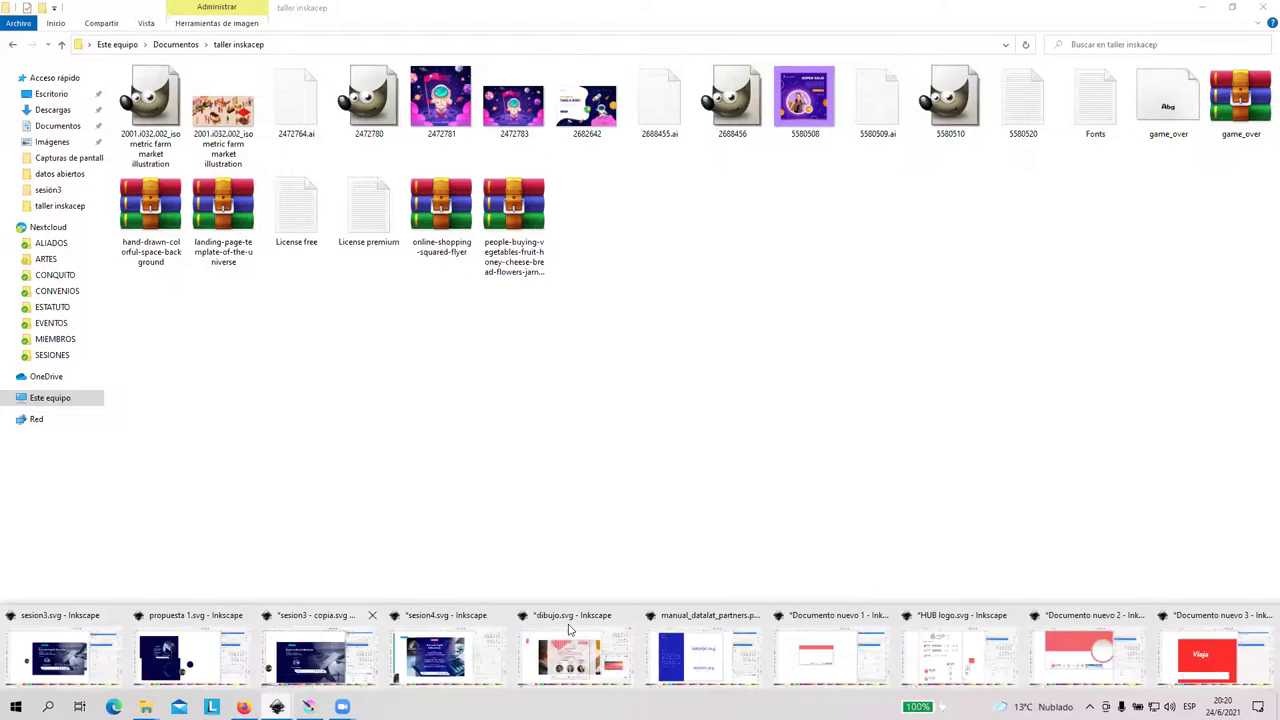
pyautogui.click(1165, 648)
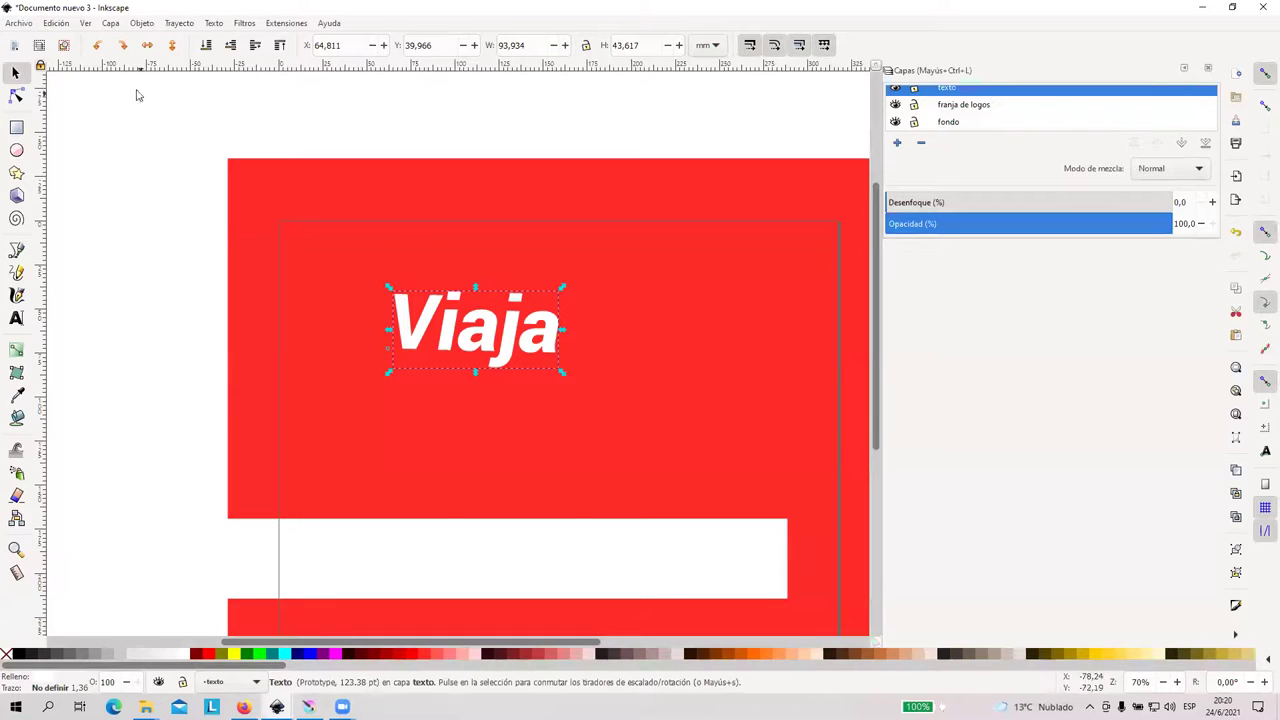
pyautogui.click(18, 23)
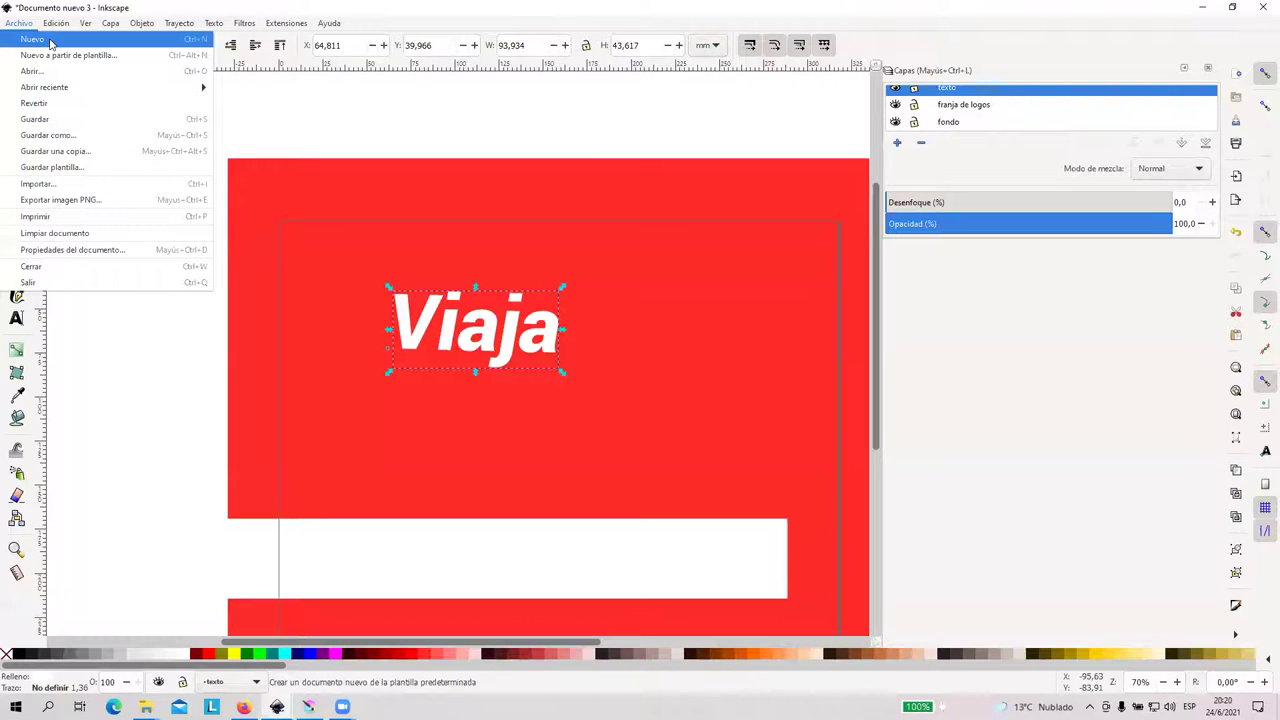
pyautogui.click(51, 43)
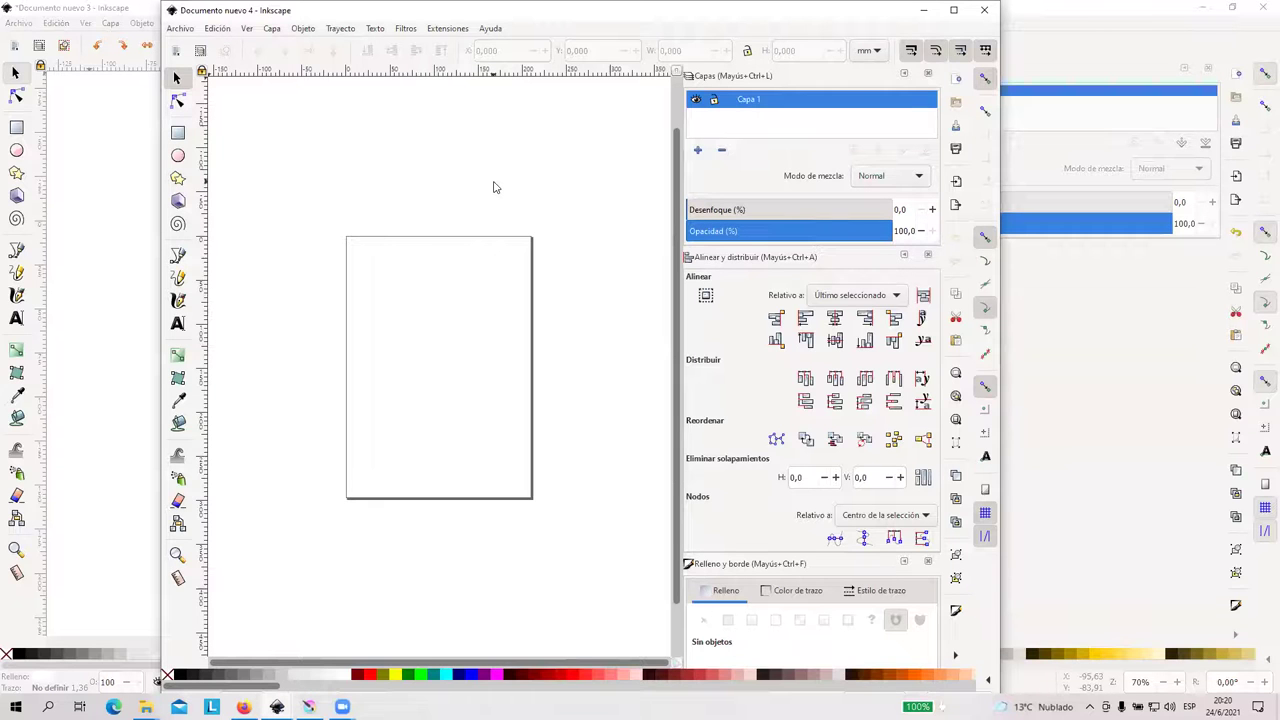
pyautogui.click(953, 10)
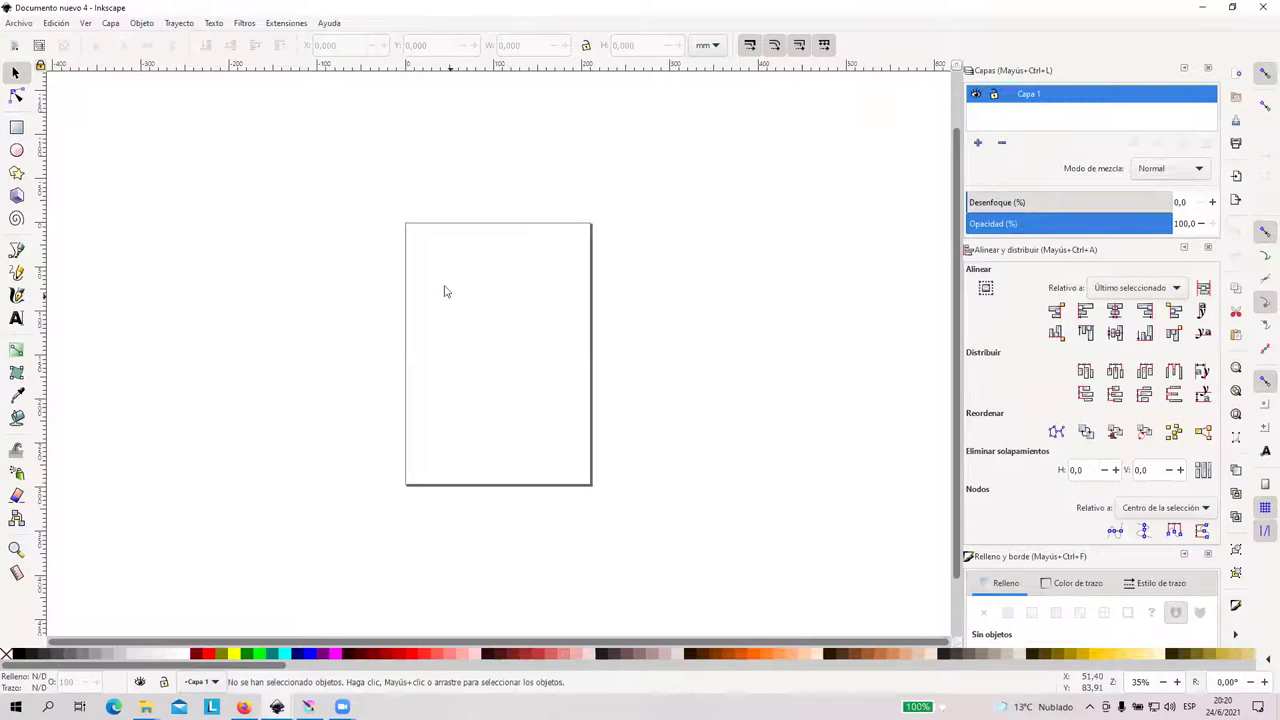
pyautogui.click(18, 23)
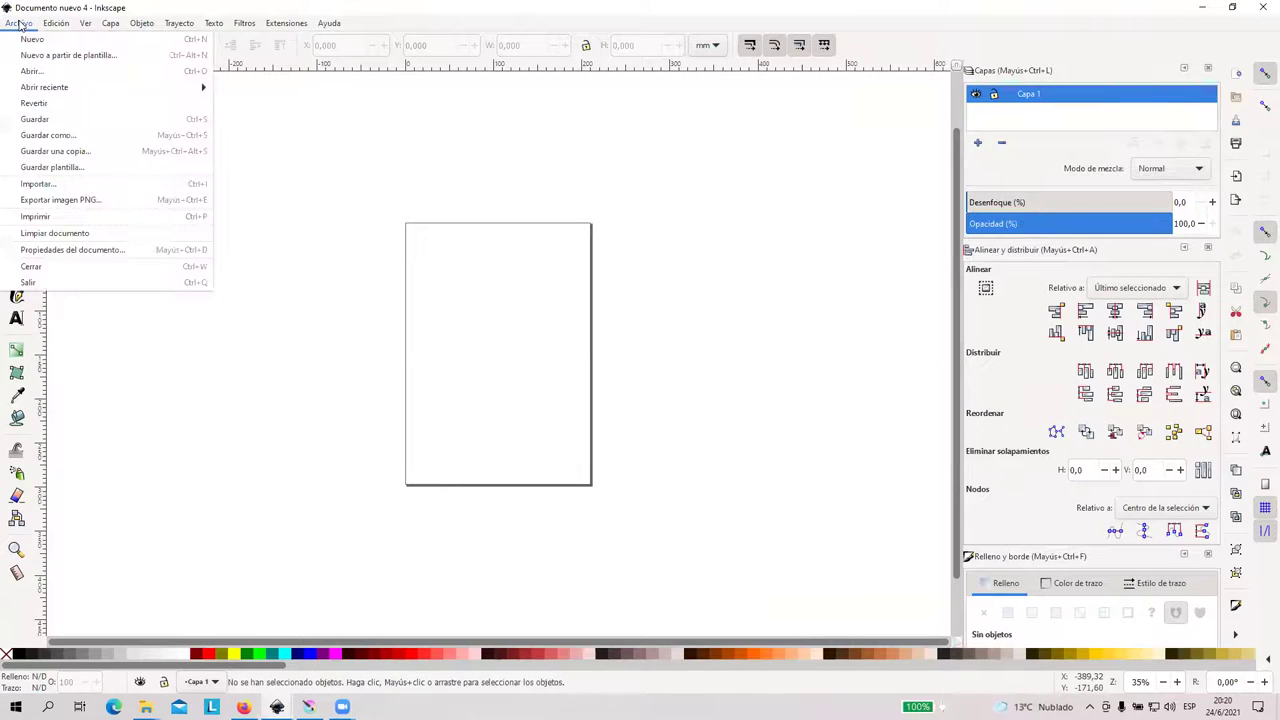
pyautogui.click(66, 75)
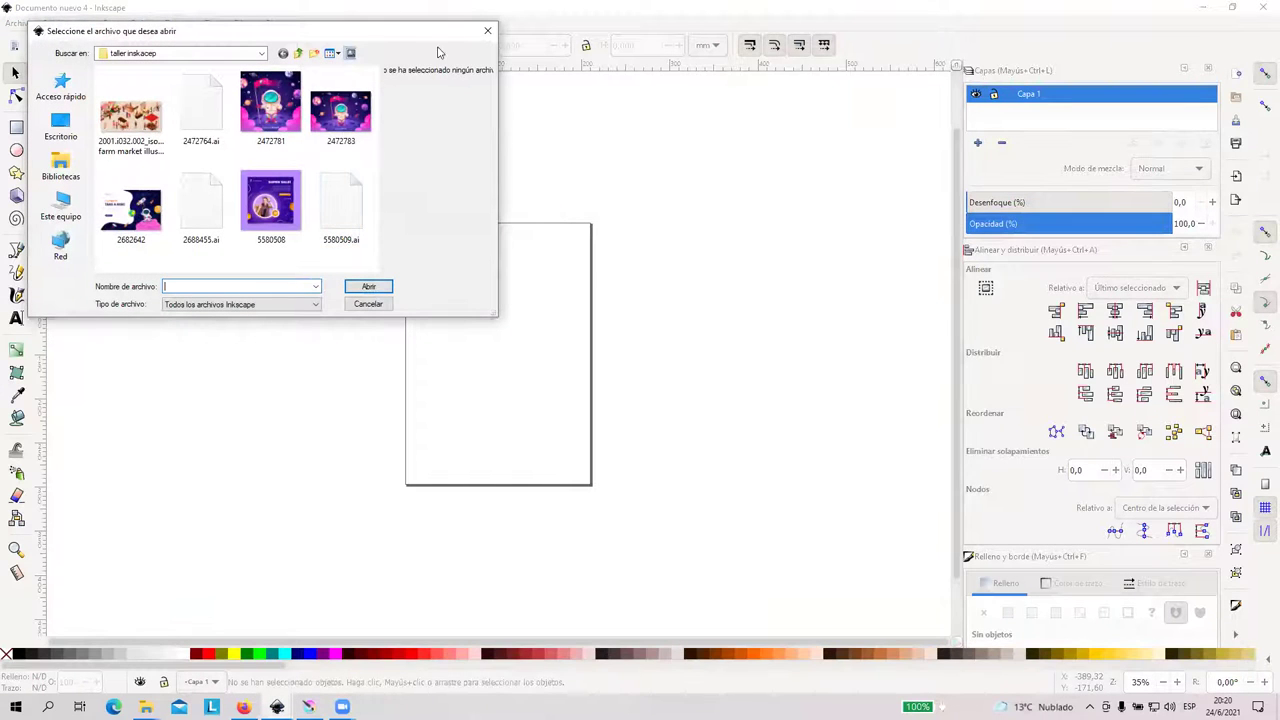
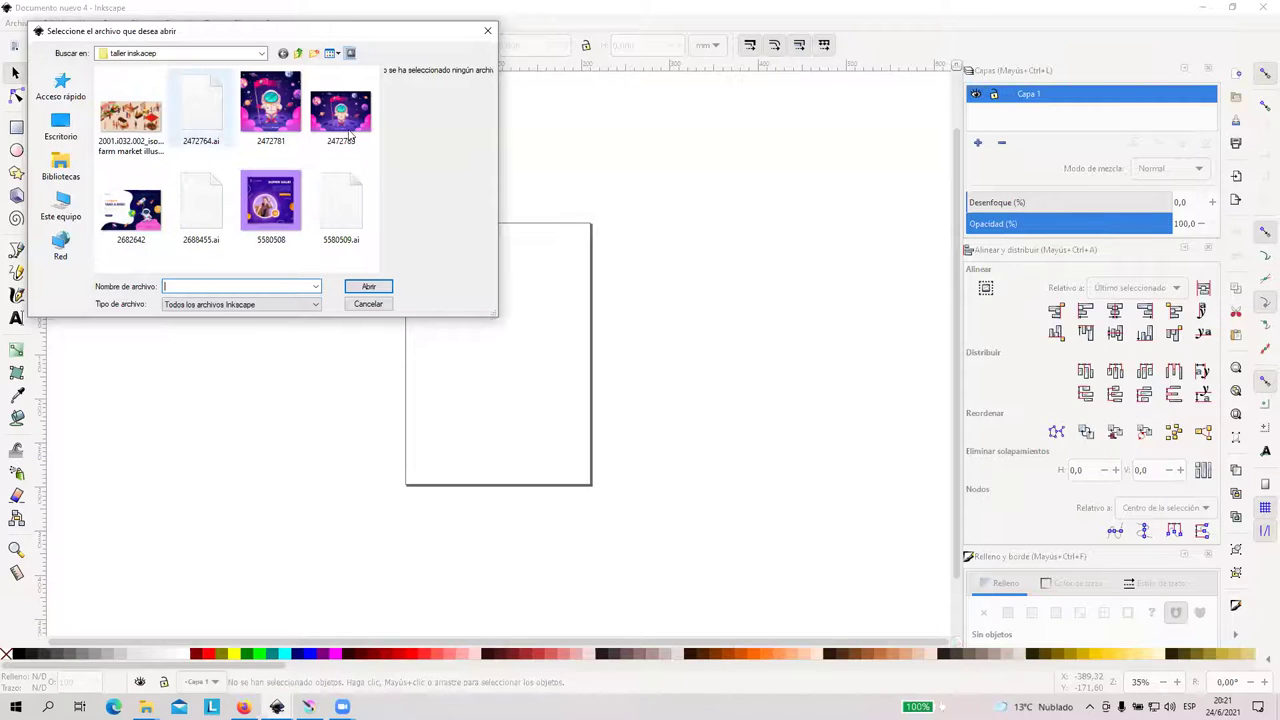
# Open 2472764.ai using 'Importación interna' instead of Poppler/Cairo in the PDF import settings
pyautogui.click(208, 133)
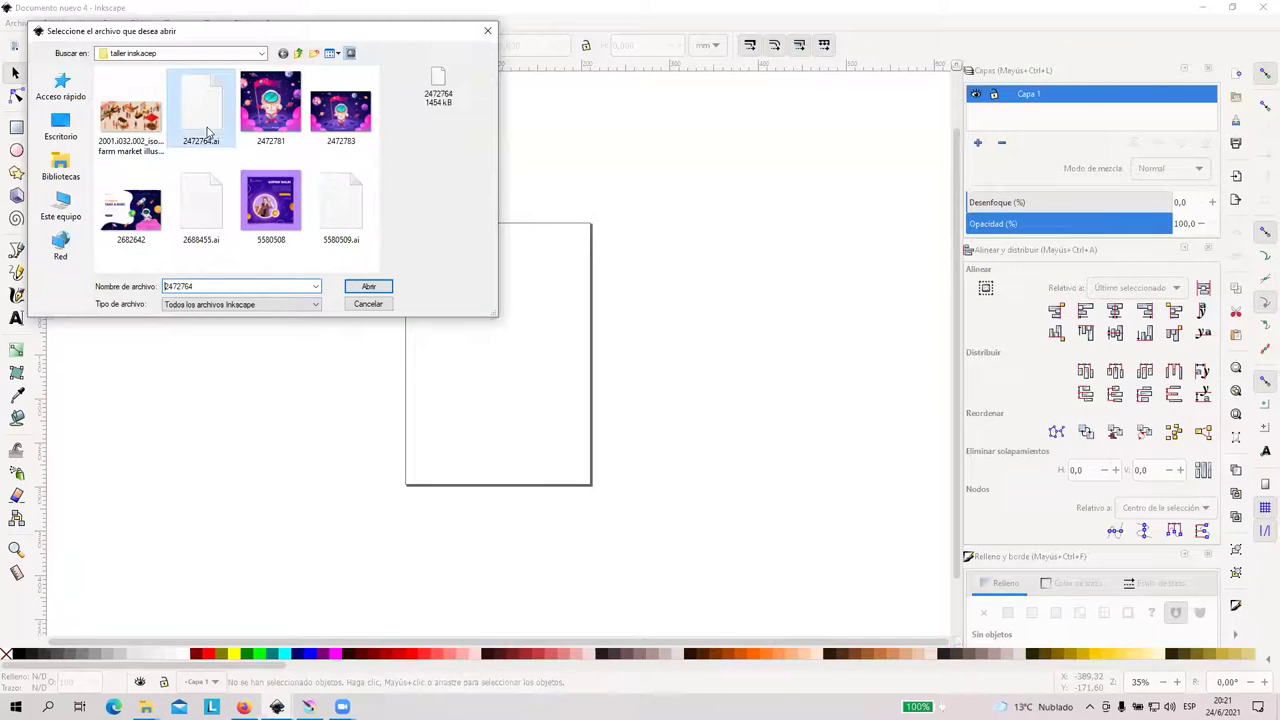
pyautogui.click(368, 287)
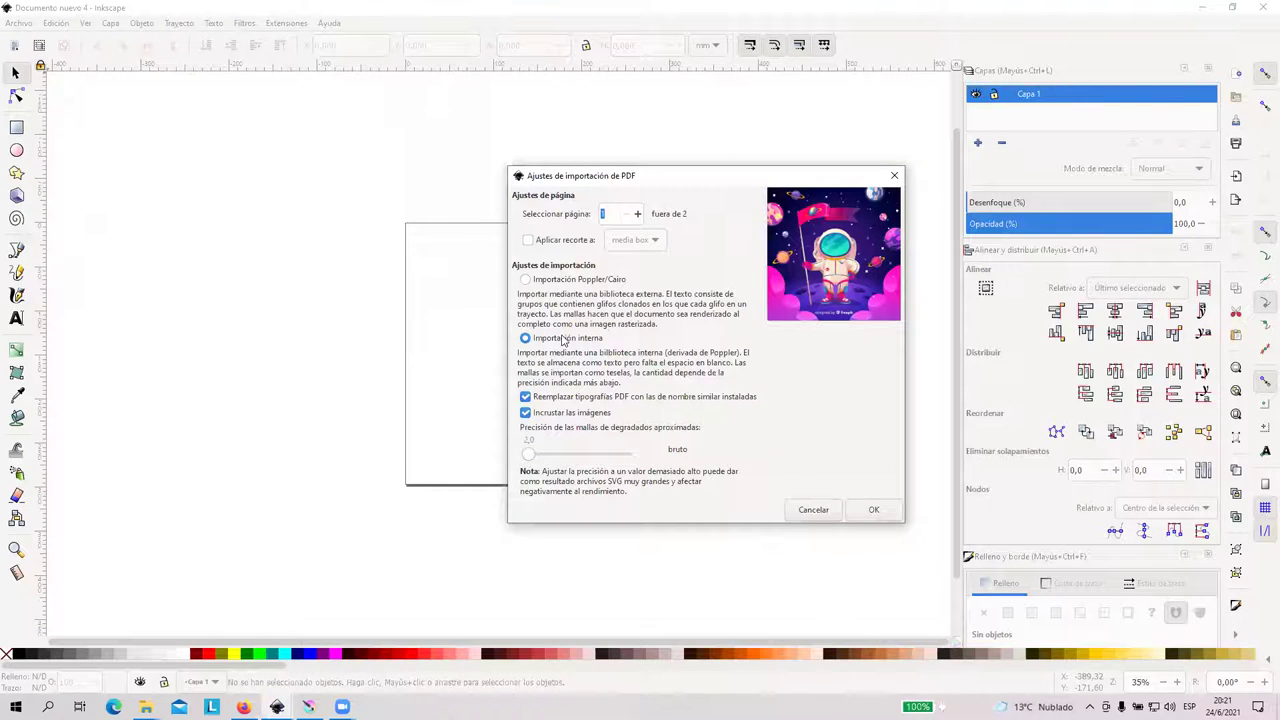
pyautogui.click(557, 281)
pyautogui.click(584, 340)
pyautogui.click(606, 281)
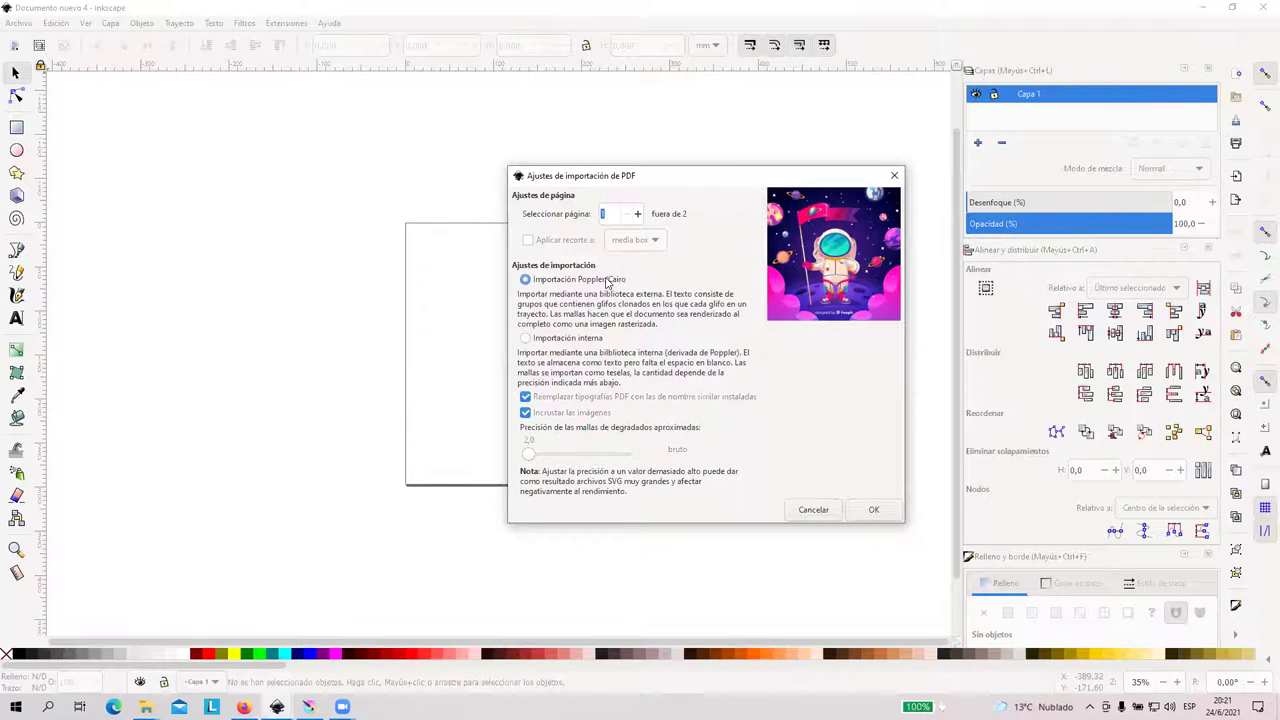
pyautogui.click(590, 342)
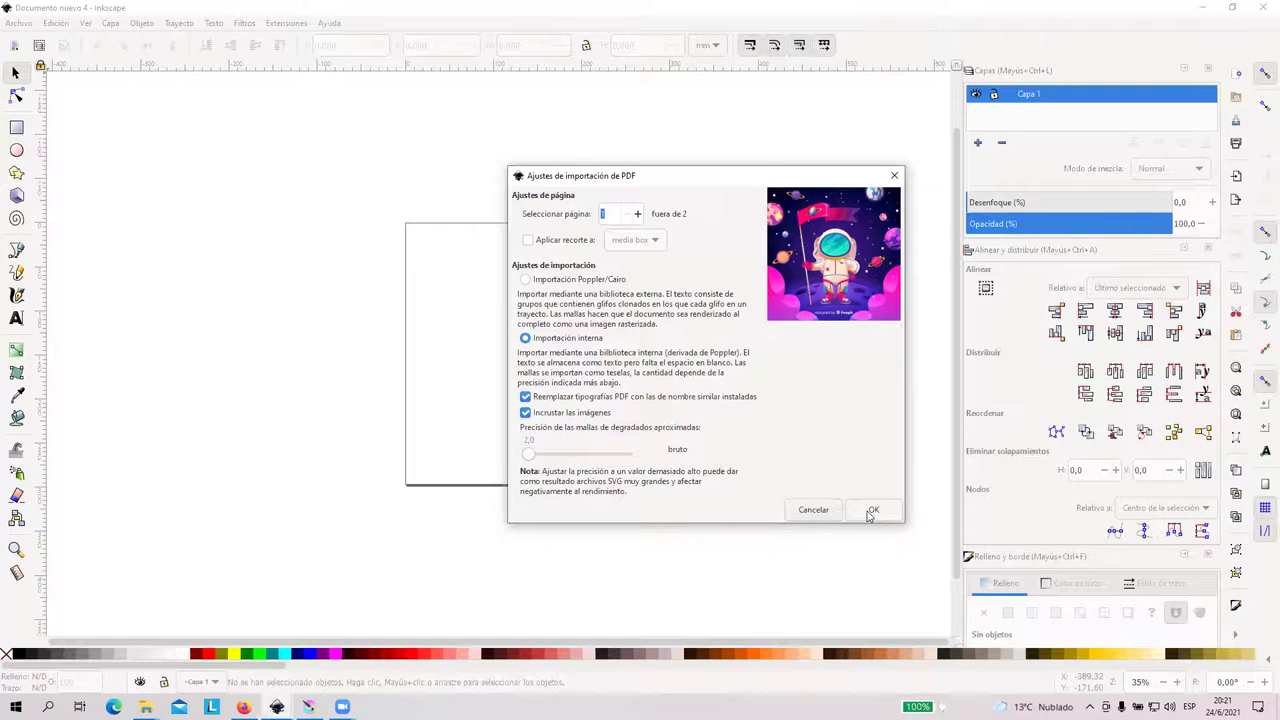
pyautogui.click(872, 510)
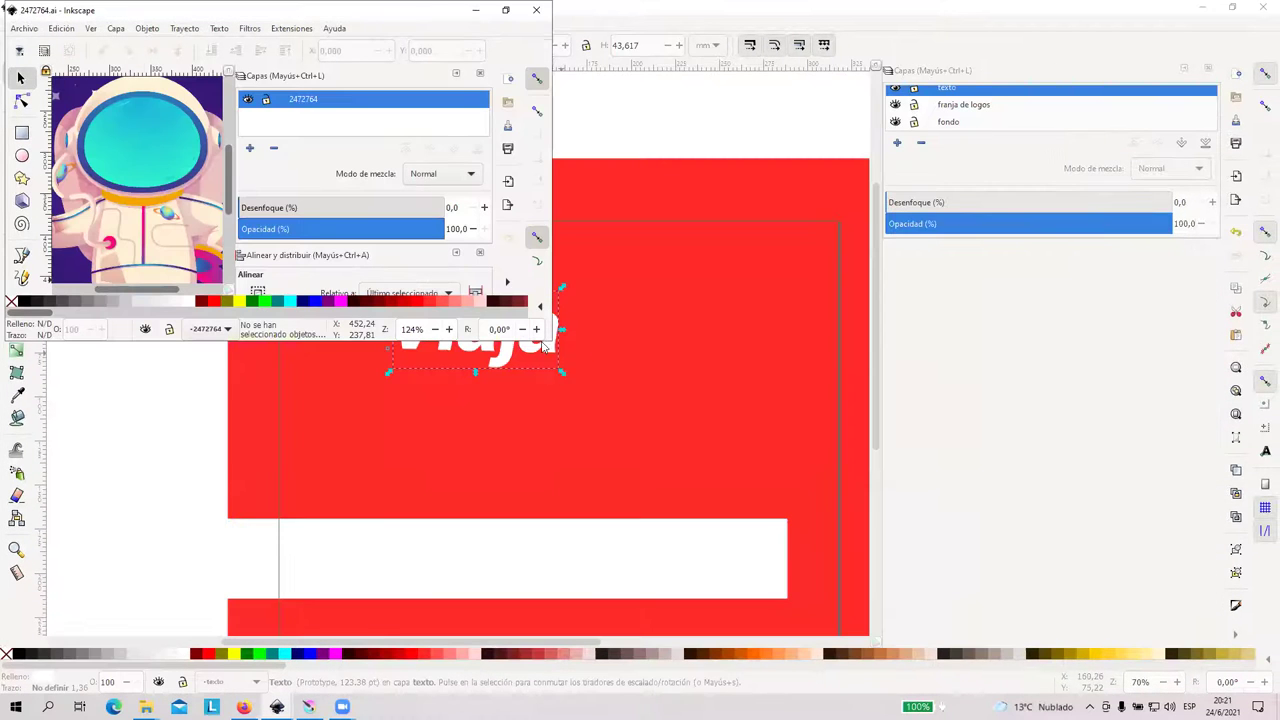
# Maximise the 2472764.ai window and rubber-band select all 117 objects of the astronaut artwork
pyautogui.click(505, 9)
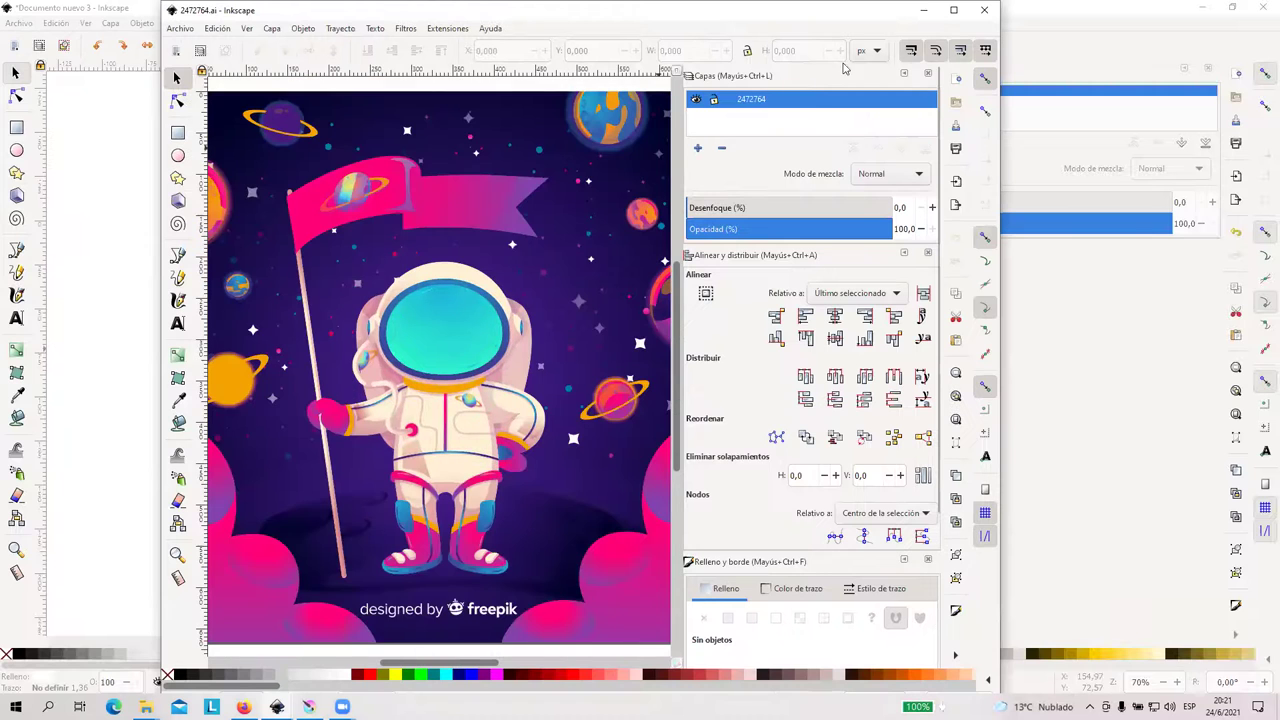
pyautogui.click(953, 9)
pyautogui.scroll(-5, 645, 338)
pyautogui.scroll(7, 645, 340)
pyautogui.scroll(-1, 645, 340)
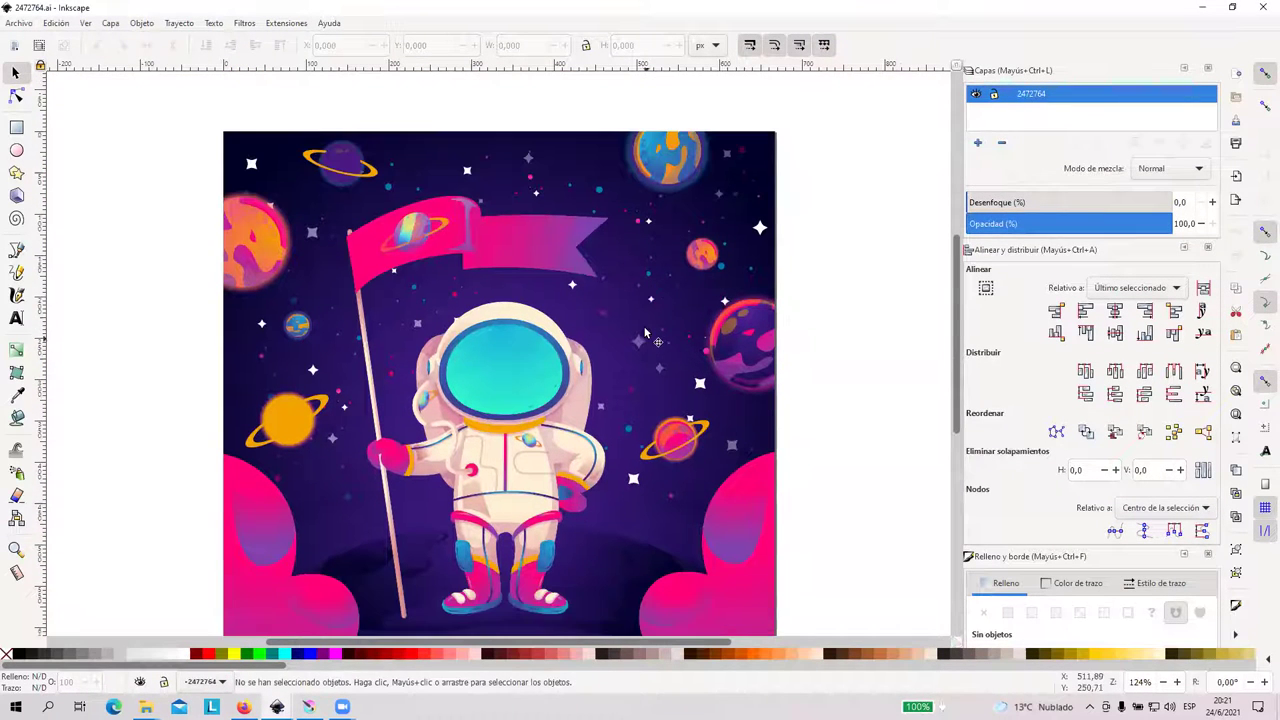
pyautogui.scroll(-3, 637, 312)
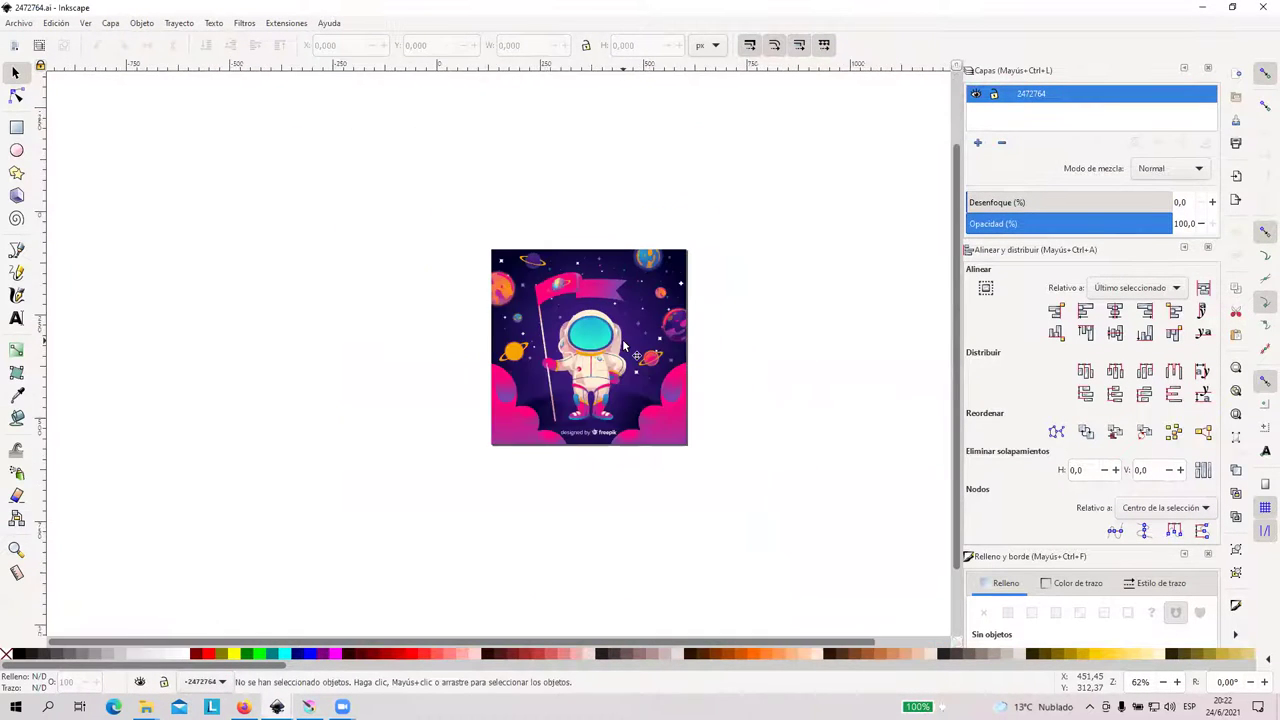
pyautogui.scroll(1, 618, 340)
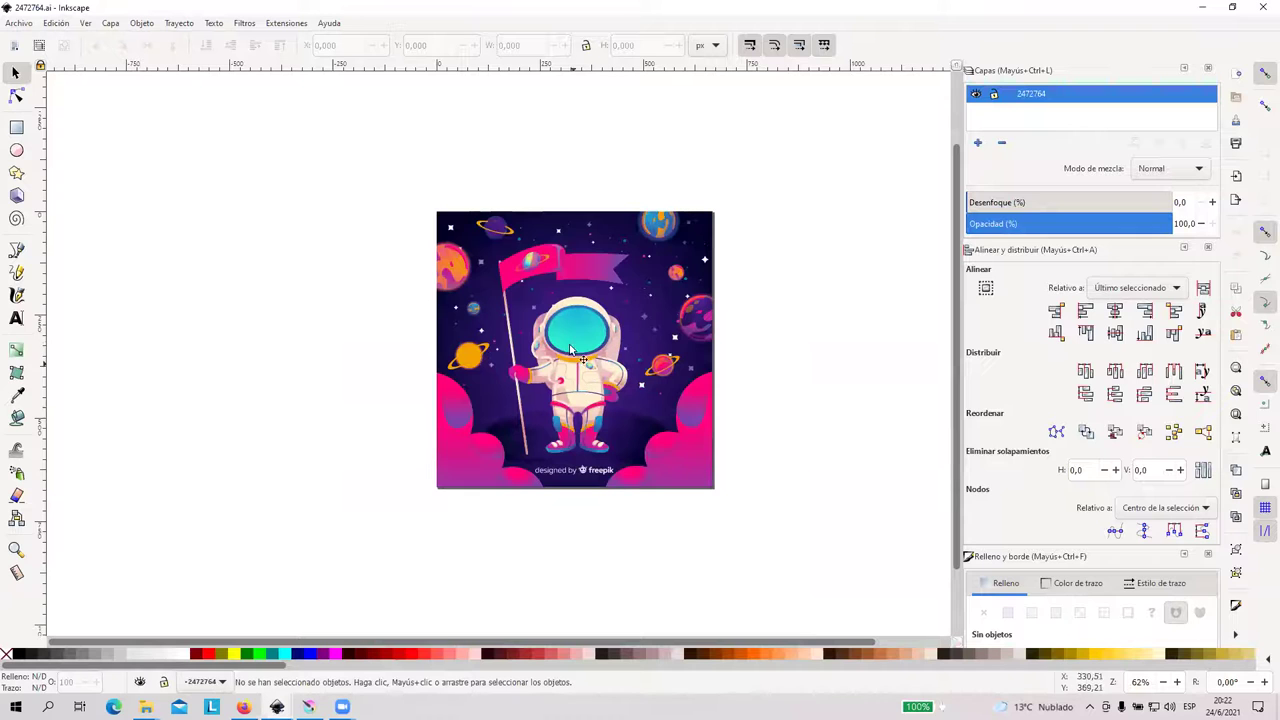
pyautogui.moveTo(363, 162); pyautogui.dragTo(834, 540)
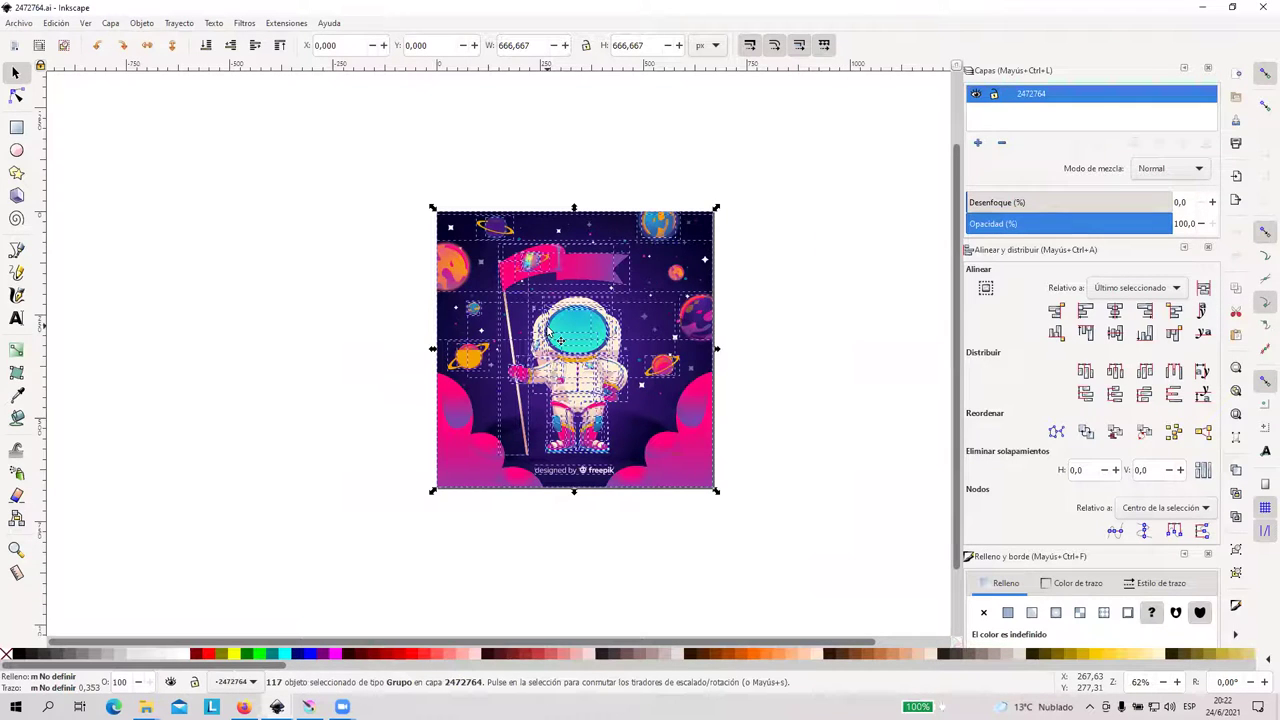
pyautogui.rightClick(682, 400)
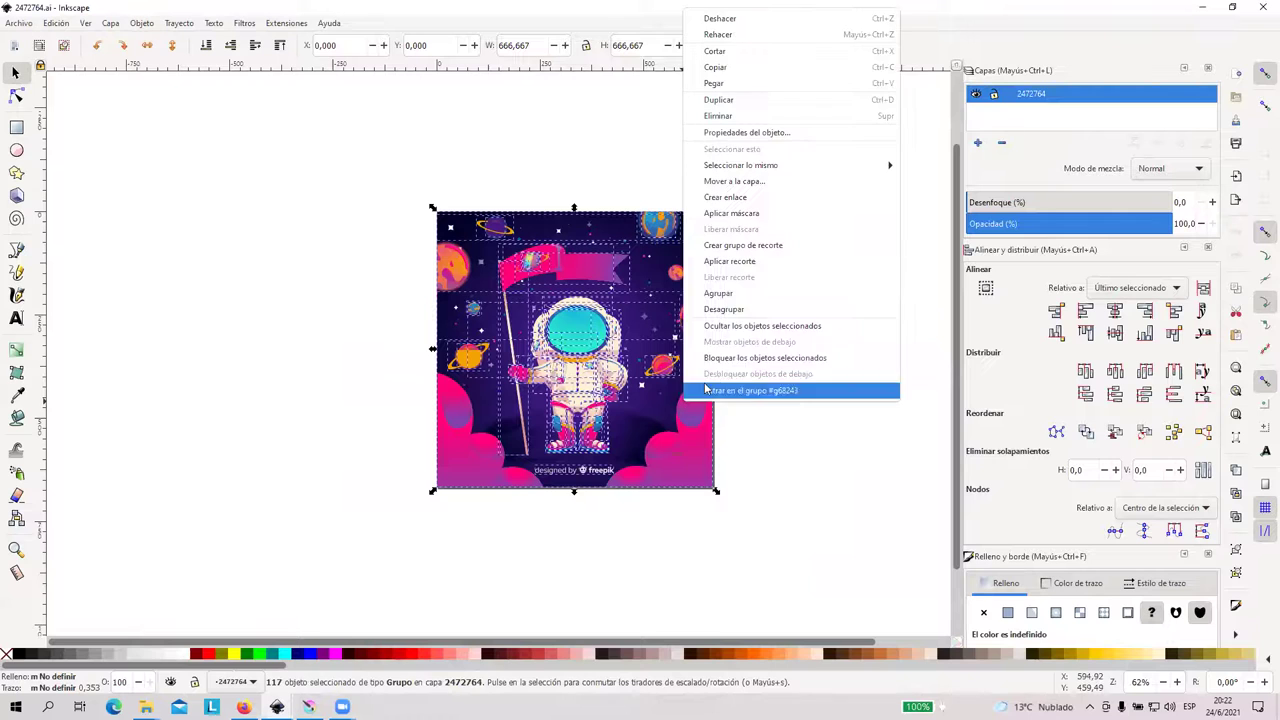
pyautogui.click(745, 309)
pyautogui.click(590, 166)
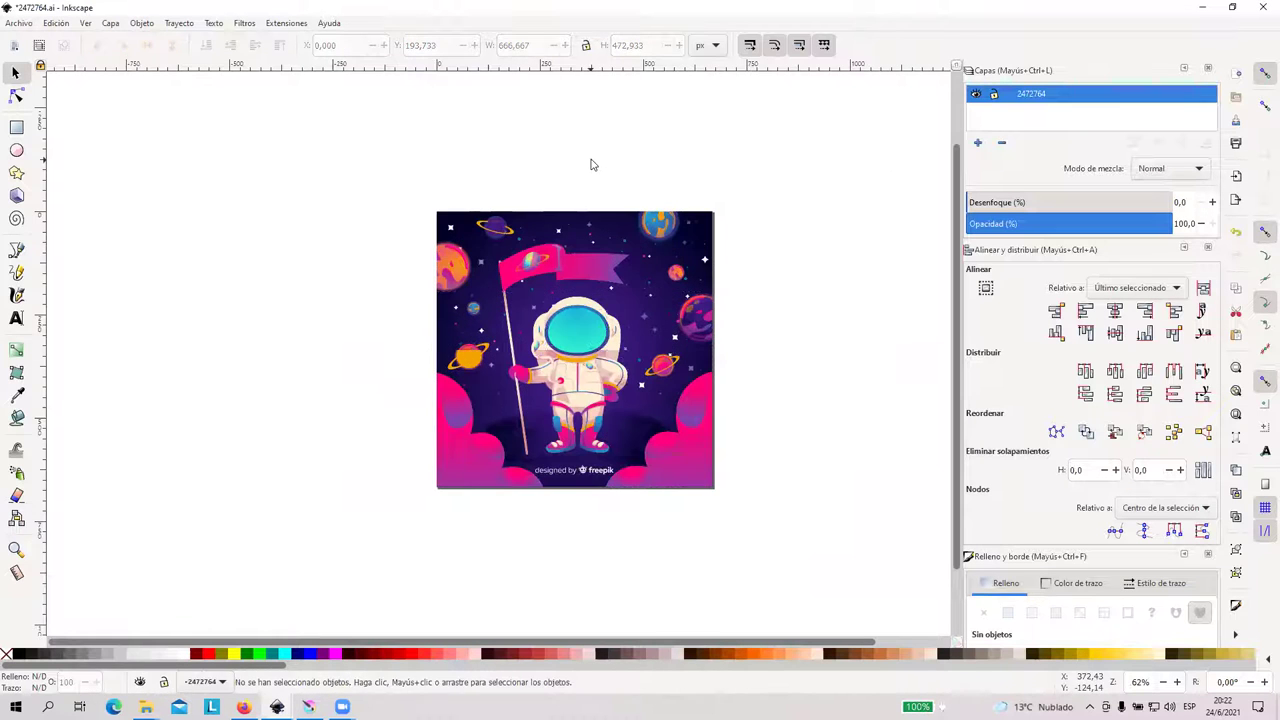
pyautogui.moveTo(402, 162); pyautogui.dragTo(848, 560)
pyautogui.rightClick(669, 438)
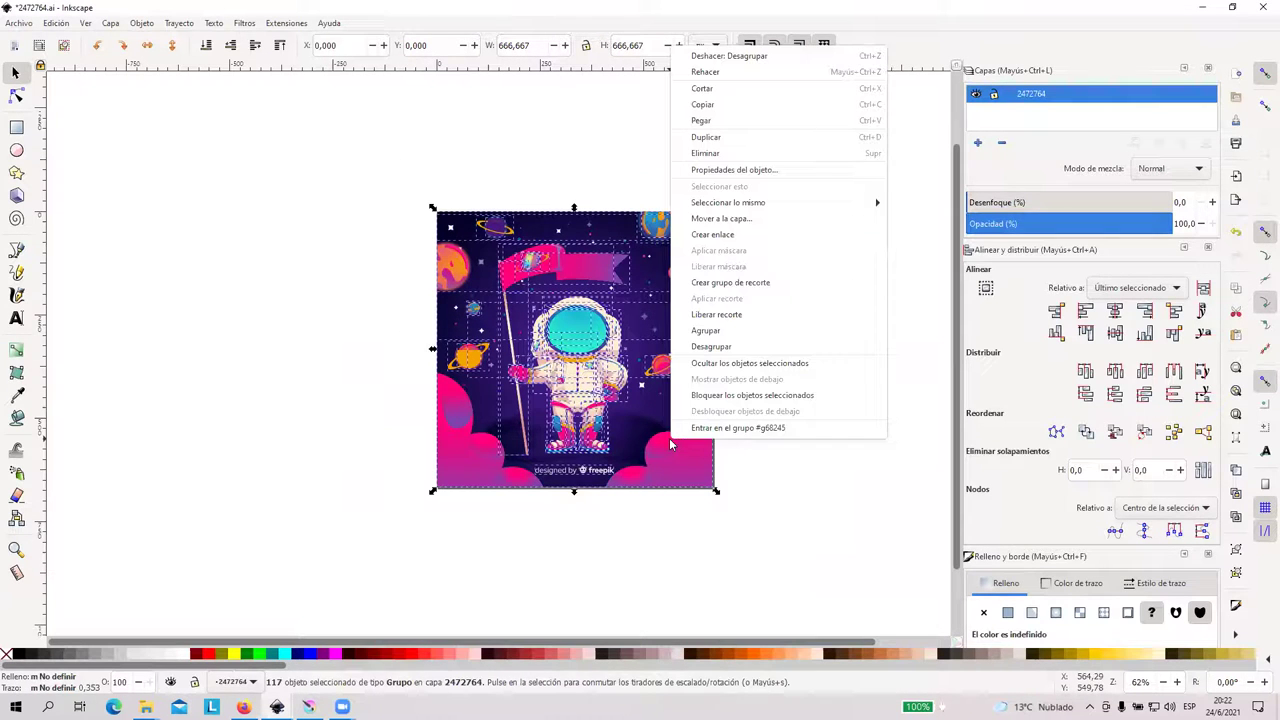
pyautogui.click(725, 346)
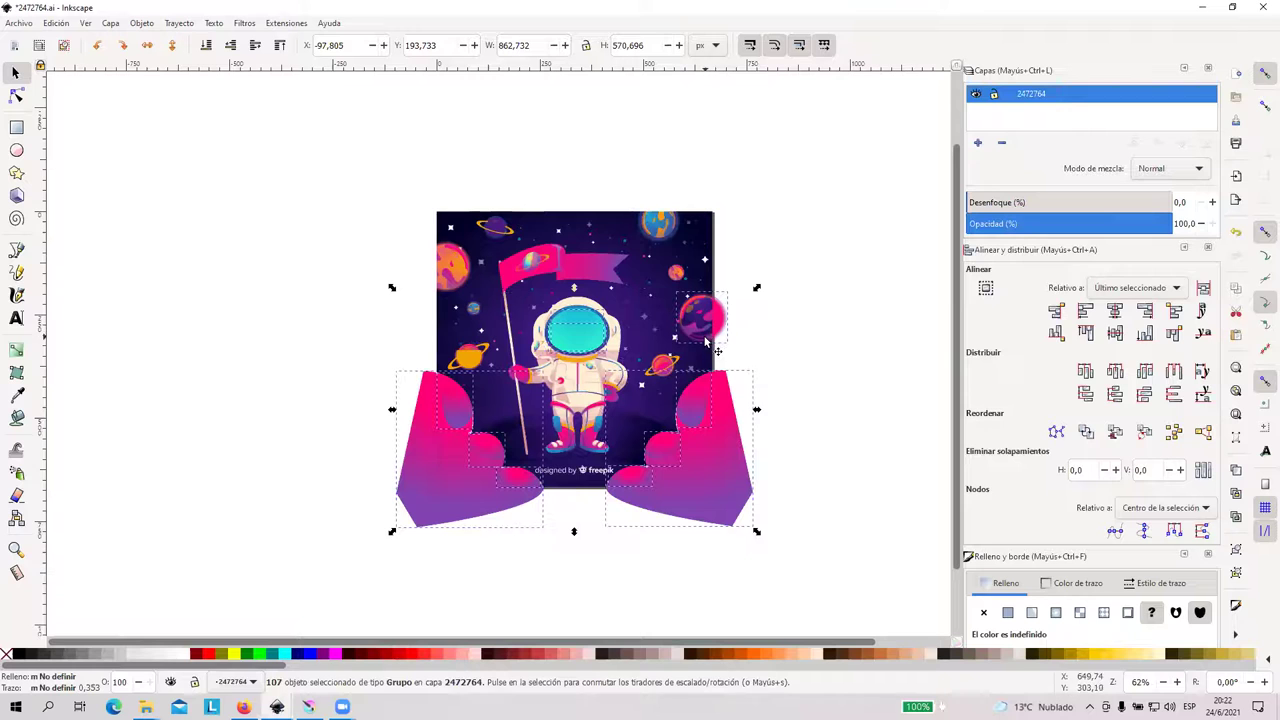
pyautogui.press('ctrl')
pyautogui.hotkey('ctrl', 'z')
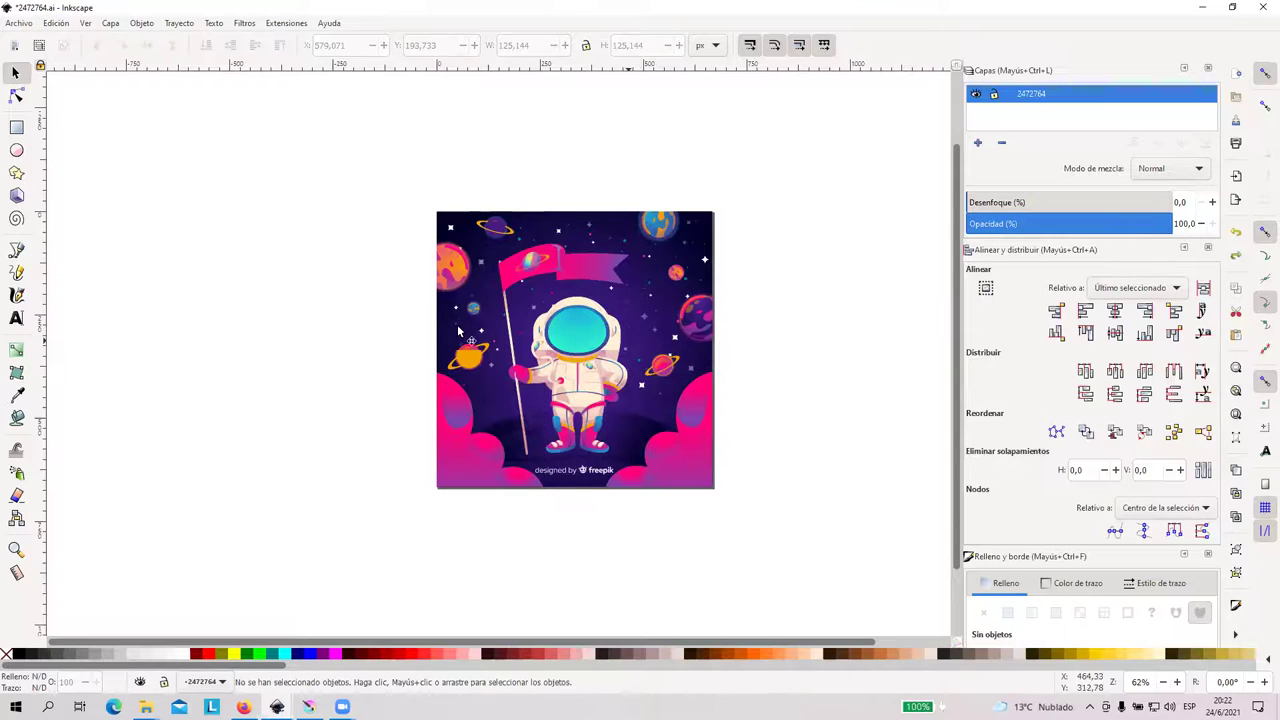
pyautogui.rightClick(566, 297)
pyautogui.click(397, 174)
pyautogui.moveTo(397, 174); pyautogui.dragTo(866, 520)
pyautogui.rightClick(681, 423)
pyautogui.click(723, 325)
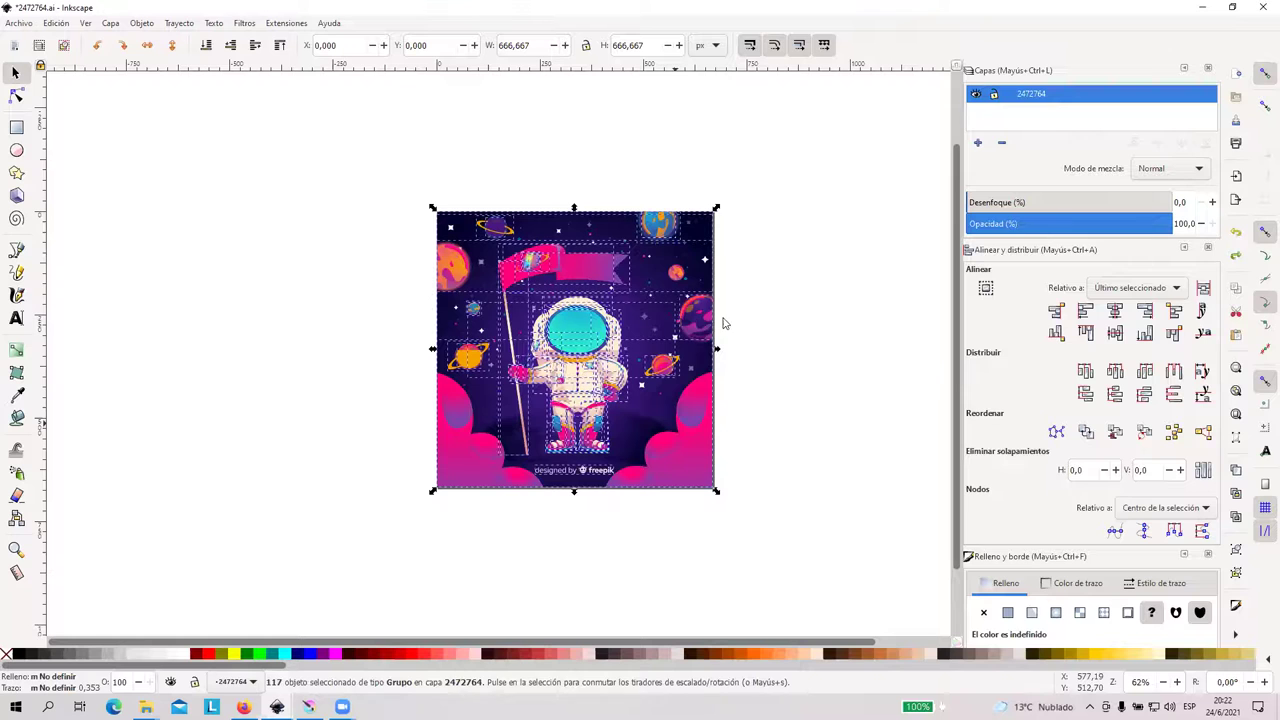
pyautogui.moveTo(364, 162); pyautogui.dragTo(770, 544)
pyautogui.click(465, 183)
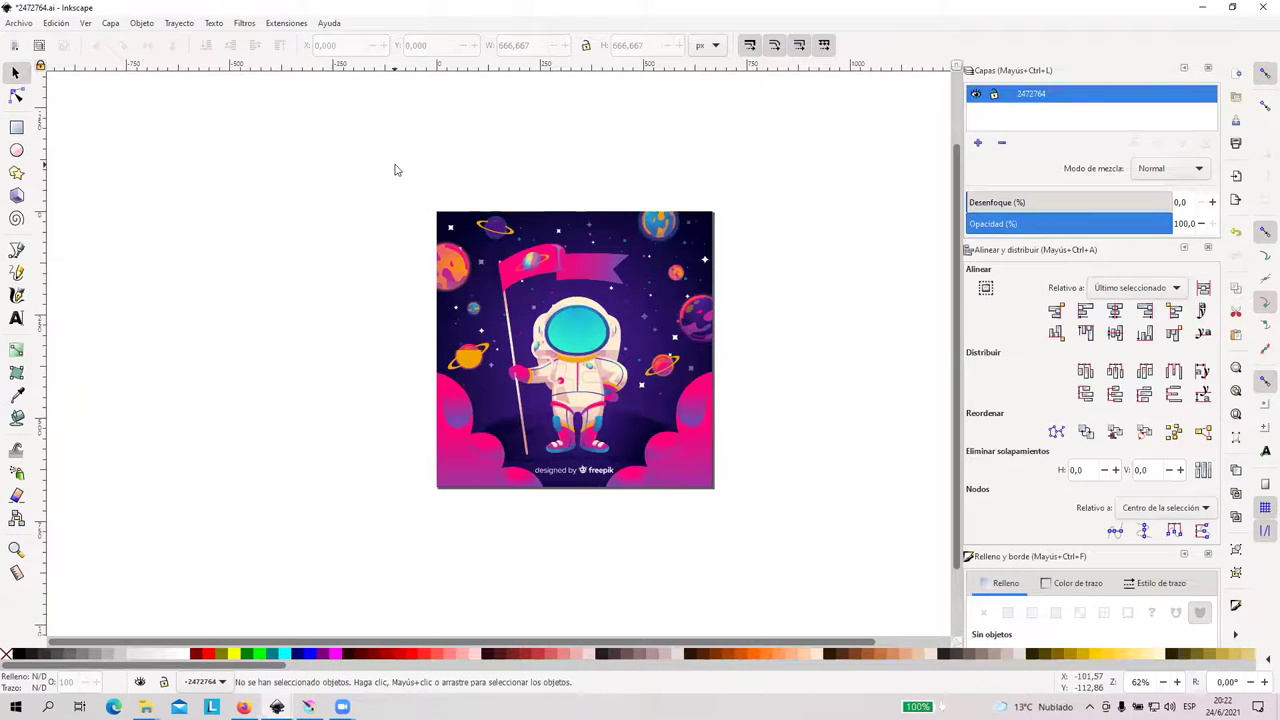
pyautogui.click(569, 280)
pyautogui.moveTo(569, 280); pyautogui.dragTo(721, 223)
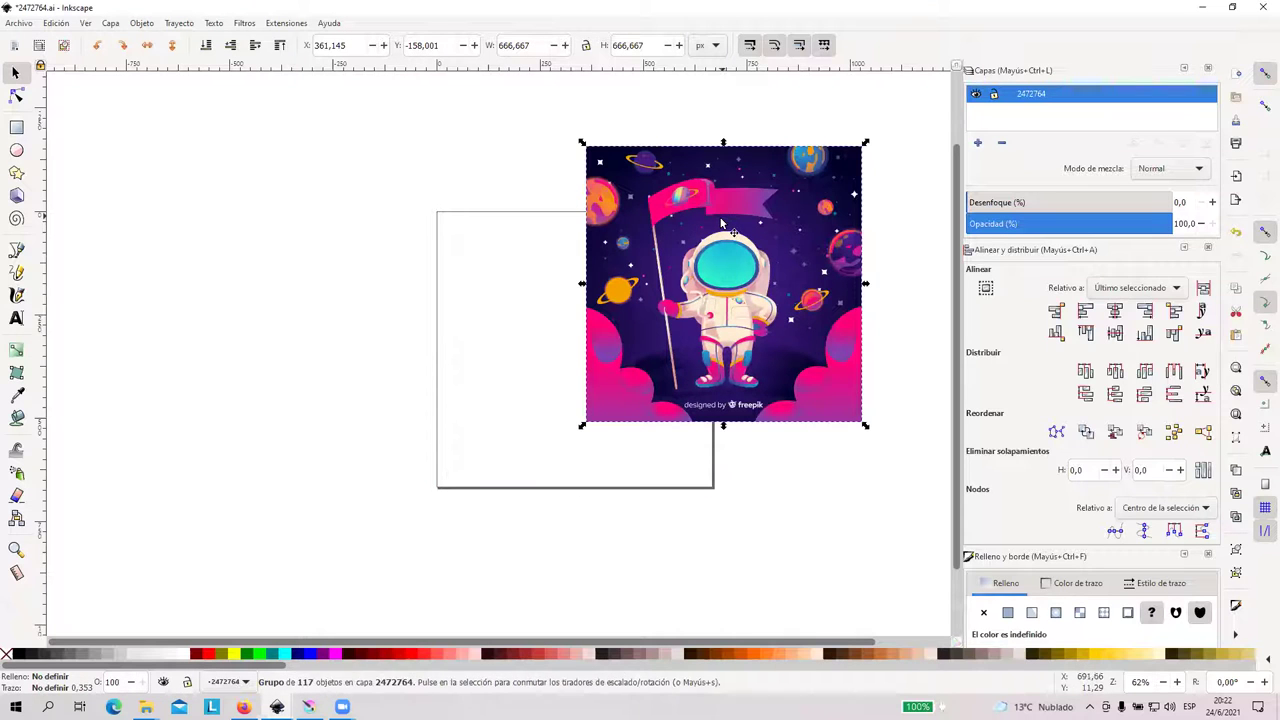
pyautogui.hotkey('ctrl', 'z')
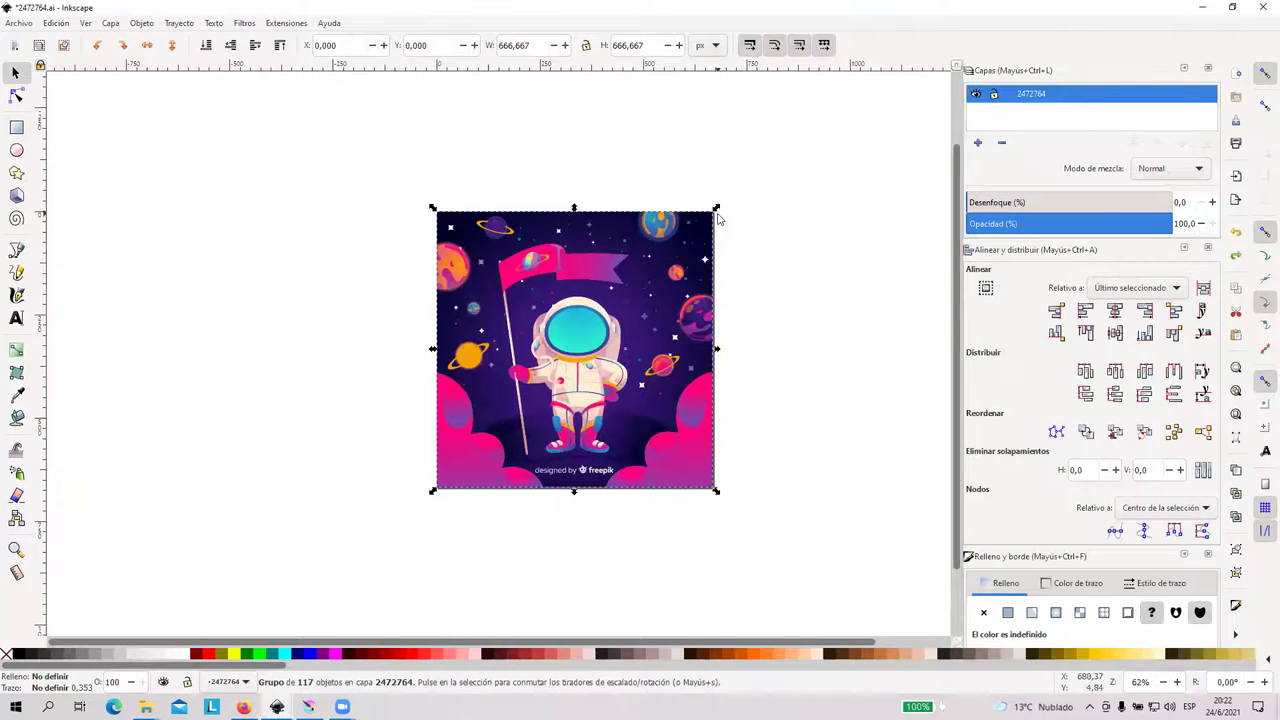
pyautogui.click(646, 184)
pyautogui.moveTo(828, 518); pyautogui.dragTo(852, 572)
pyautogui.rightClick(660, 400)
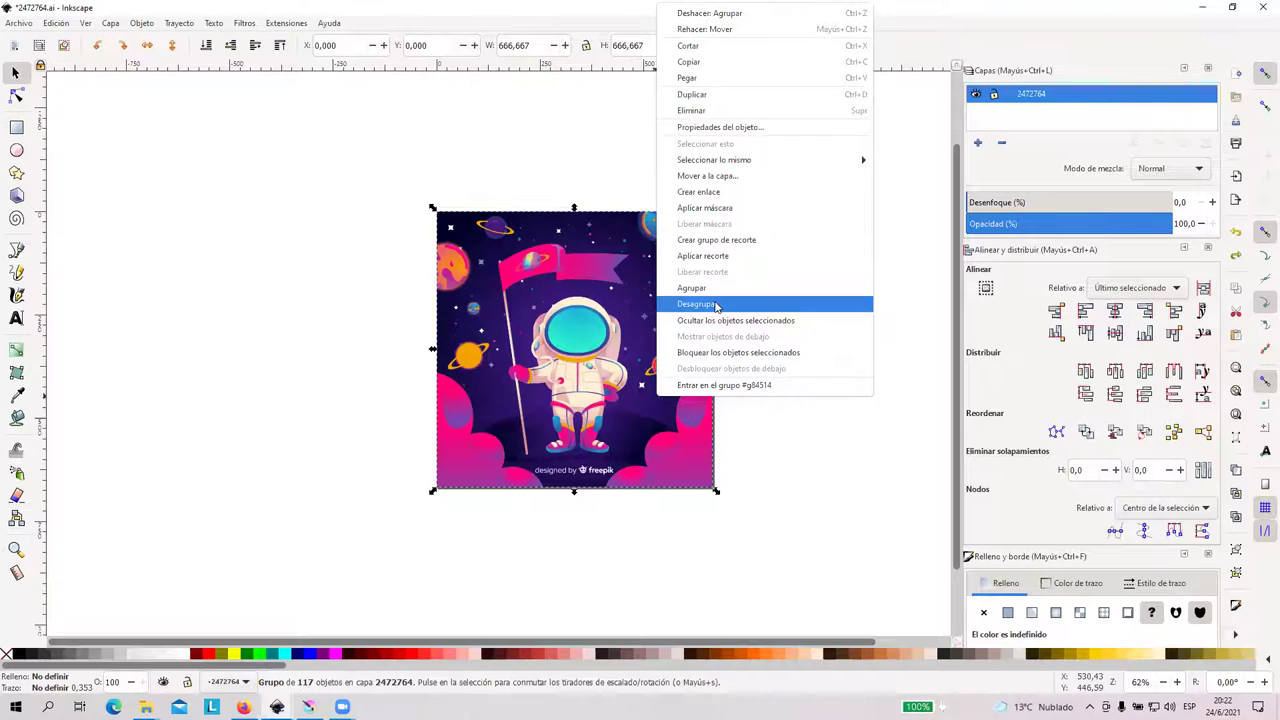
pyautogui.click(716, 304)
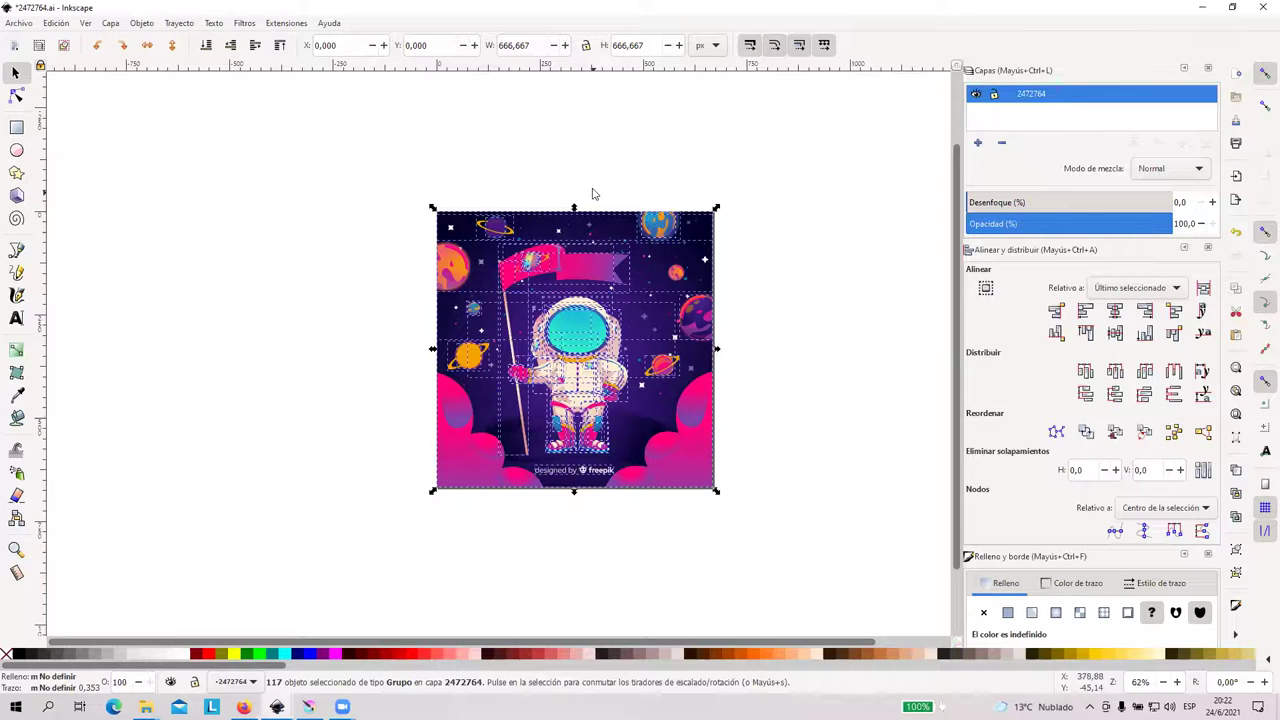
# Drag the cloud and helmet group off to the left, then undo the move
pyautogui.click(634, 189)
pyautogui.scroll(3, 658, 245)
pyautogui.scroll(-2, 658, 245)
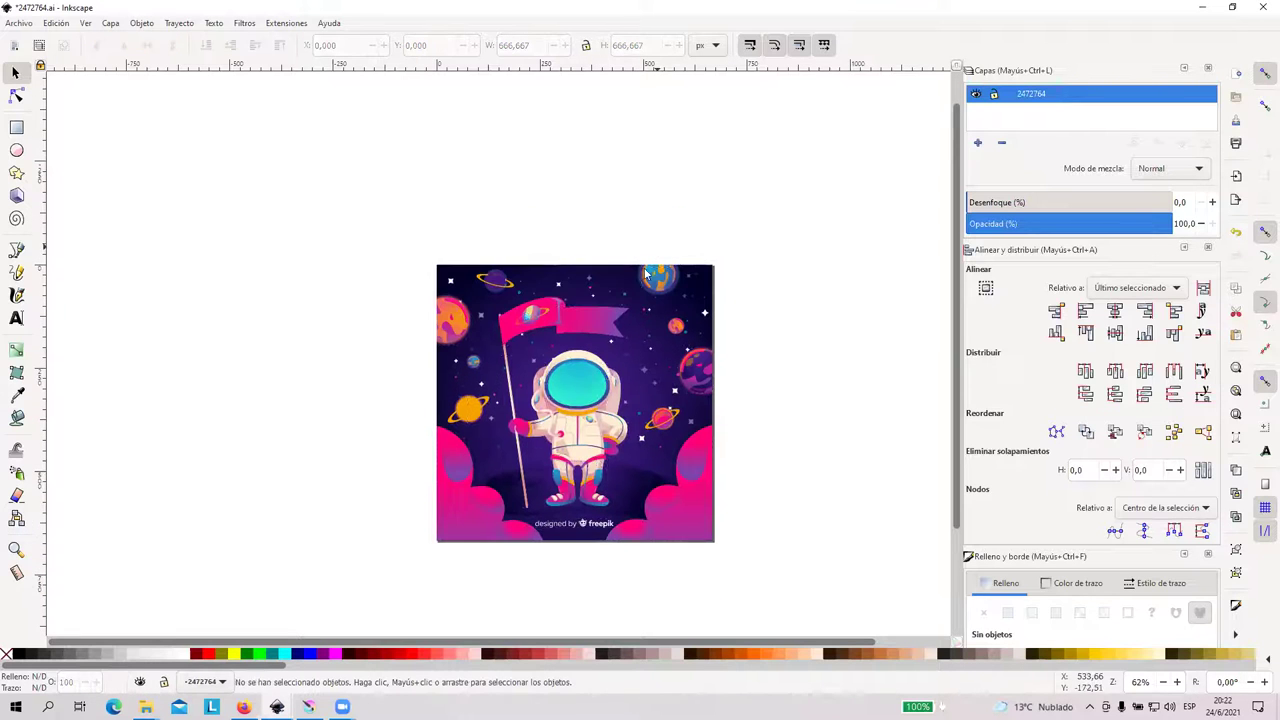
pyautogui.moveTo(651, 320); pyautogui.dragTo(760, 177)
pyautogui.moveTo(474, 508); pyautogui.dragTo(141, 341)
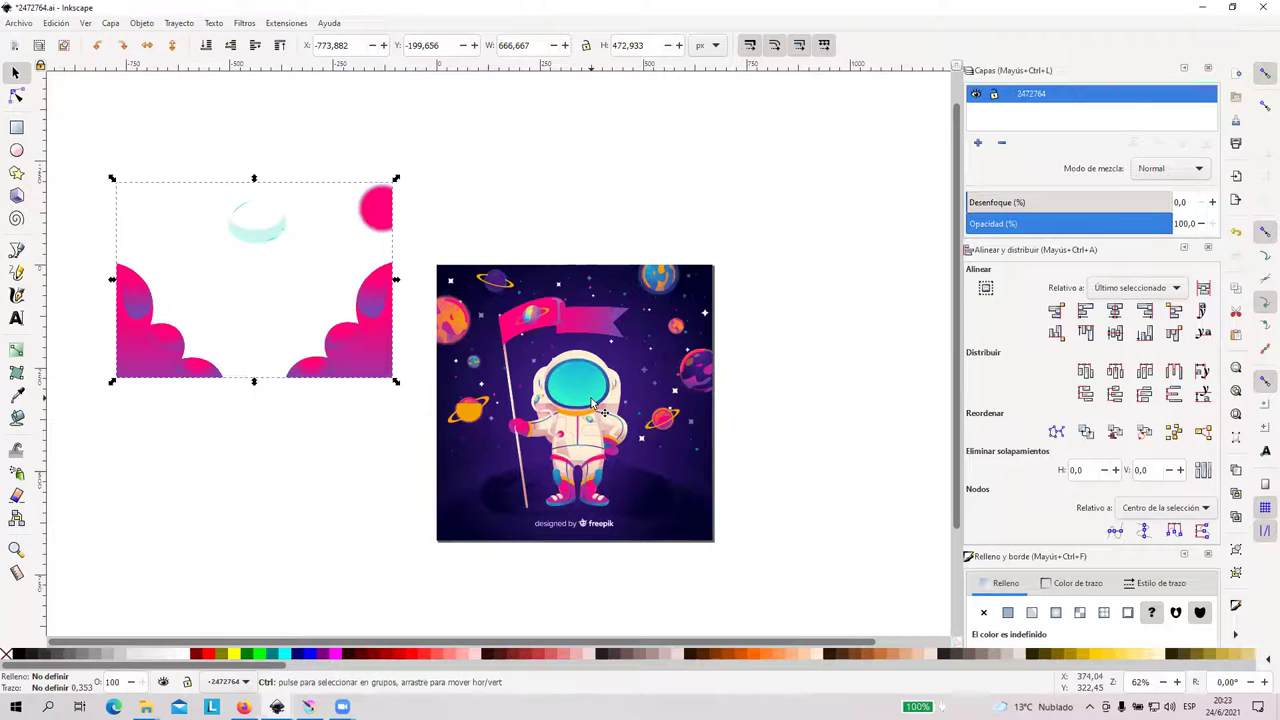
pyautogui.hotkey('ctrl', 'z')
# Select the clipped 107-object artwork group and bring the 'Documento nuevo 3' poster window forward
pyautogui.click(633, 238)
pyautogui.click(498, 505)
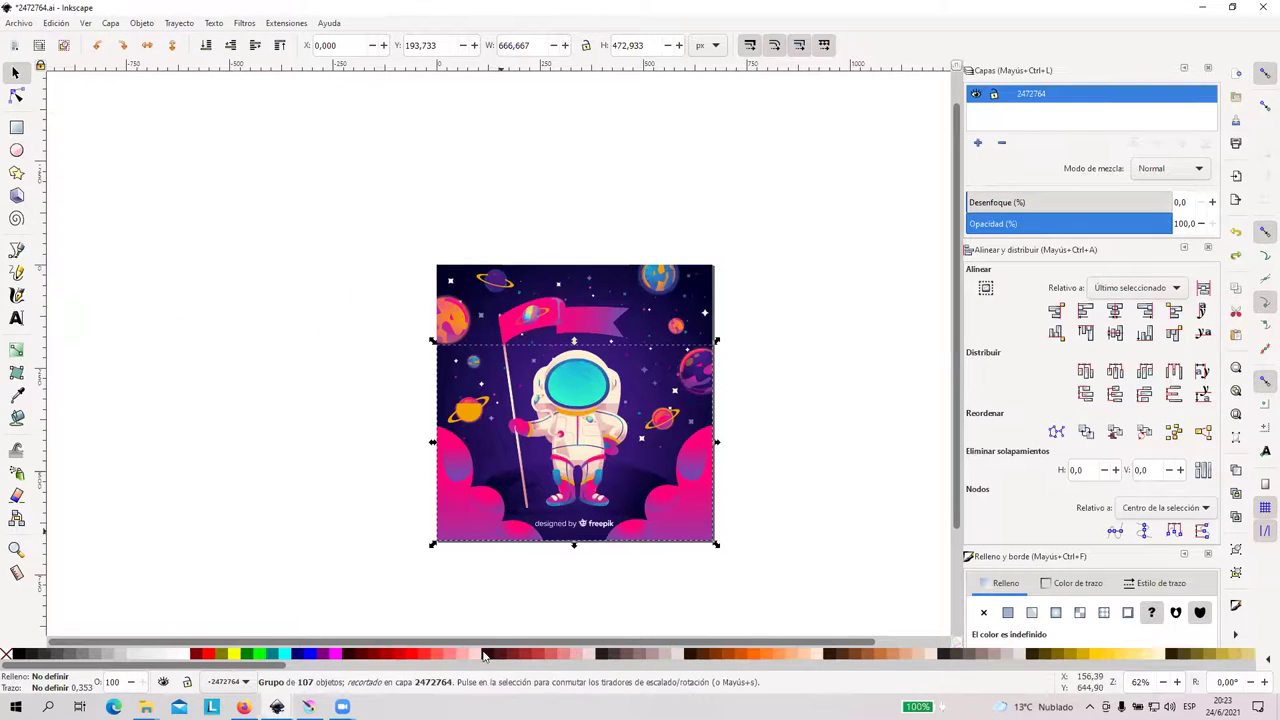
pyautogui.moveTo(277, 706)
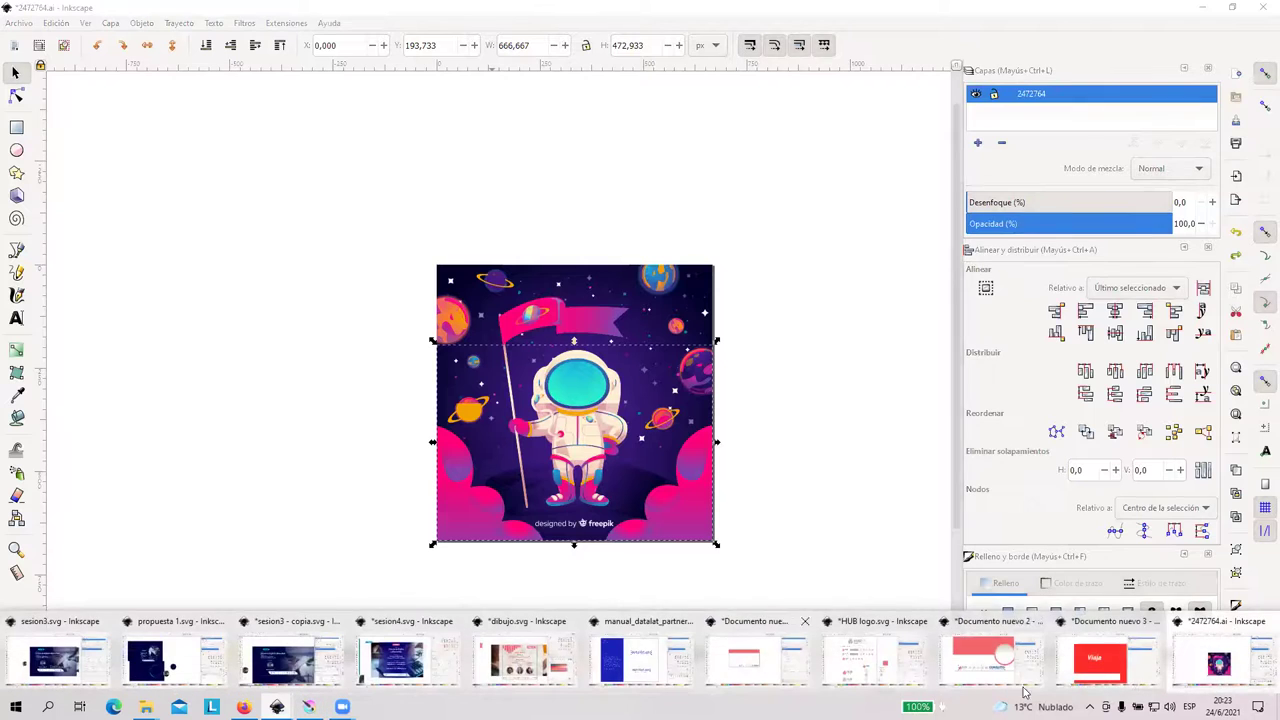
pyautogui.click(1143, 670)
# Paste the astronaut group into the Viaja poster, try positions, delete it, and return to 2472764.ai
pyautogui.press('ctrl')
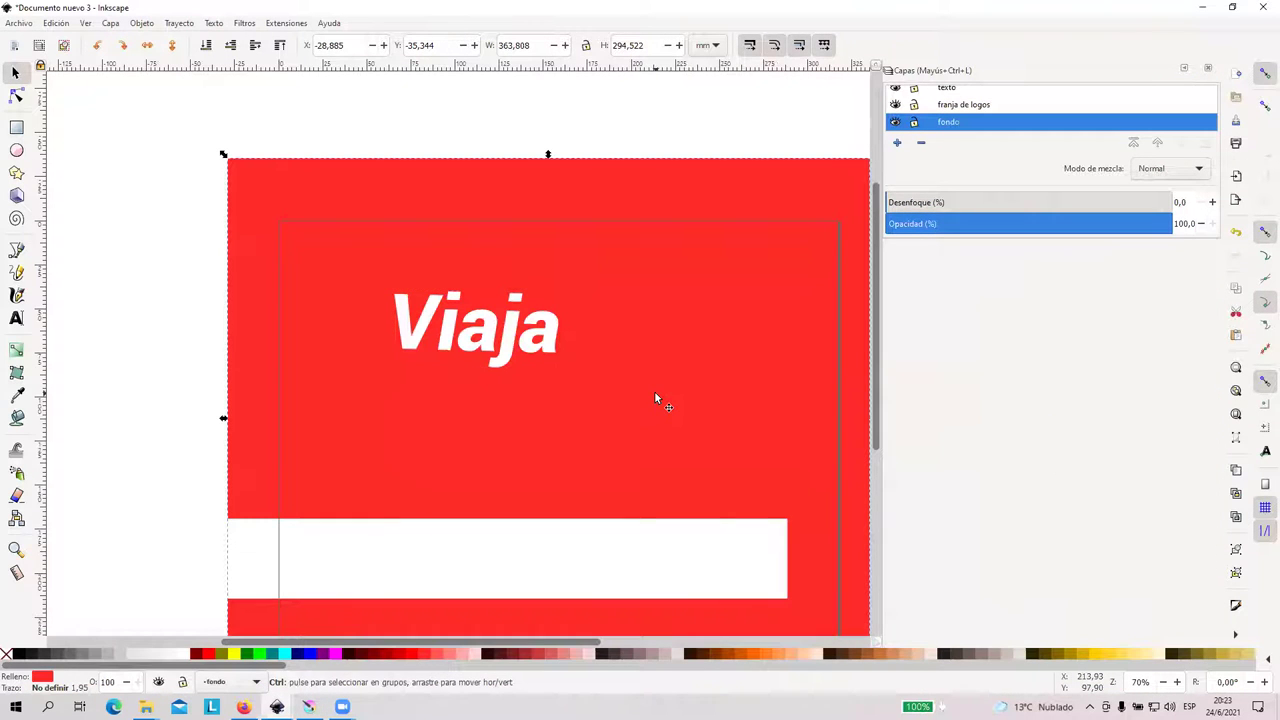
pyautogui.hotkey('ctrl', 'v')
pyautogui.moveTo(546, 467); pyautogui.dragTo(398, 314)
pyautogui.moveTo(621, 330); pyautogui.dragTo(704, 305)
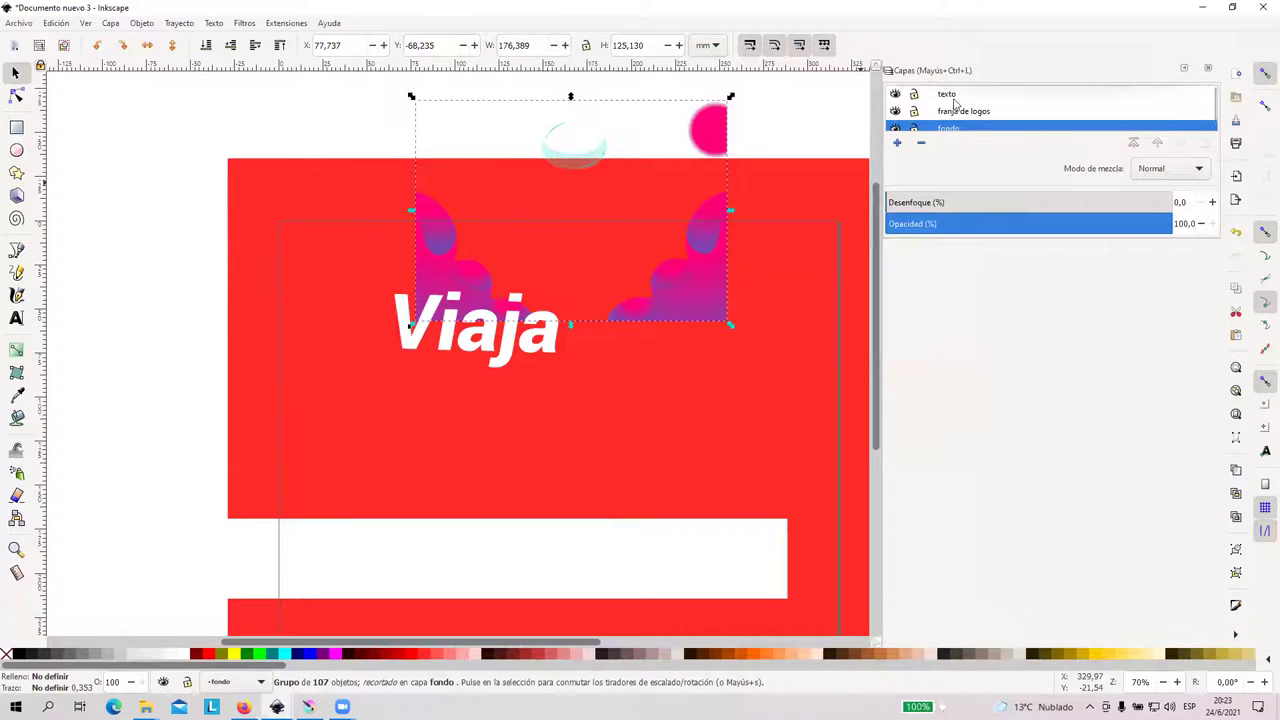
pyautogui.moveTo(672, 436); pyautogui.dragTo(583, 503)
pyautogui.press('Delete')
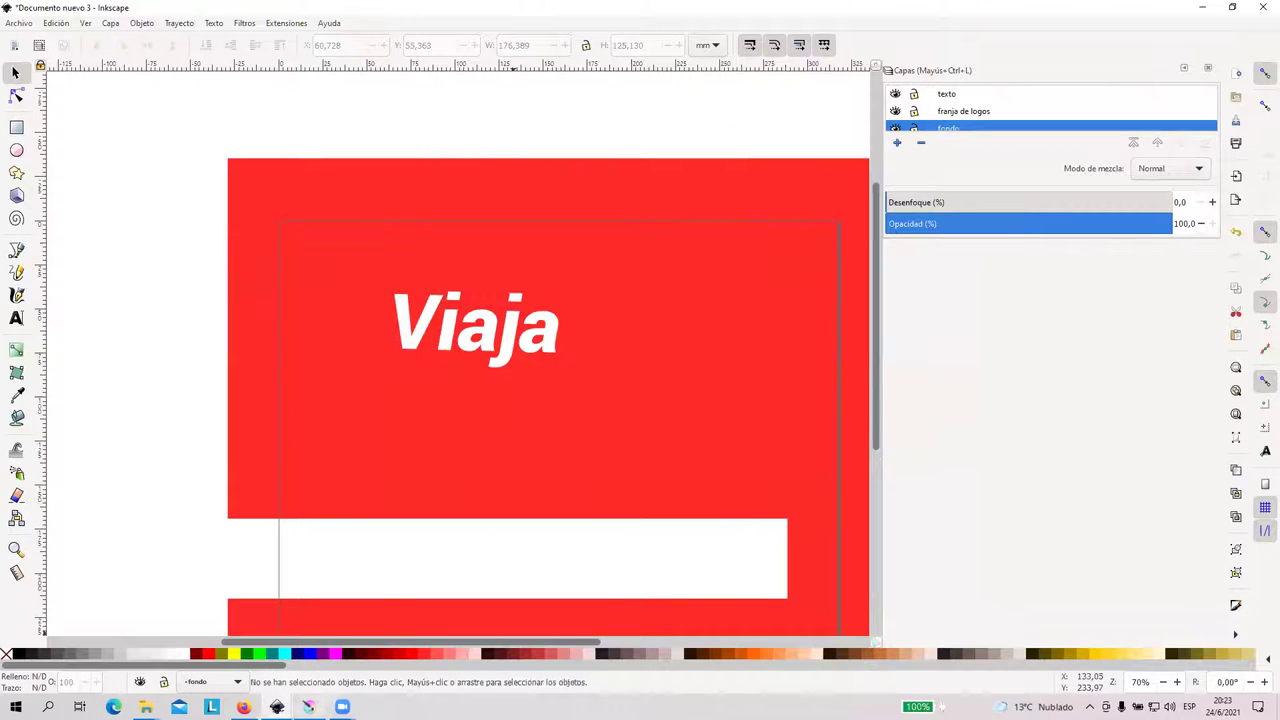
pyautogui.moveTo(277, 707)
pyautogui.click(1226, 650)
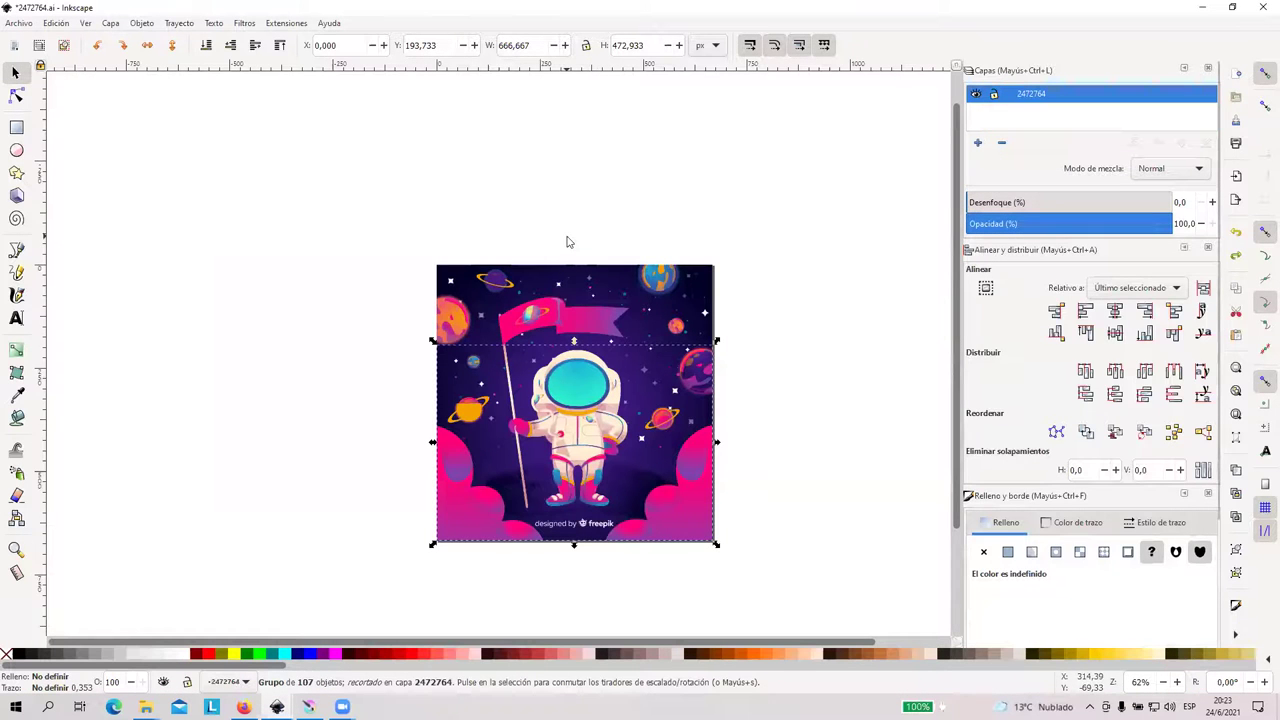
# Open 2688455.ai with the default PDF import settings and maximise its window
pyautogui.click(567, 242)
pyautogui.click(18, 22)
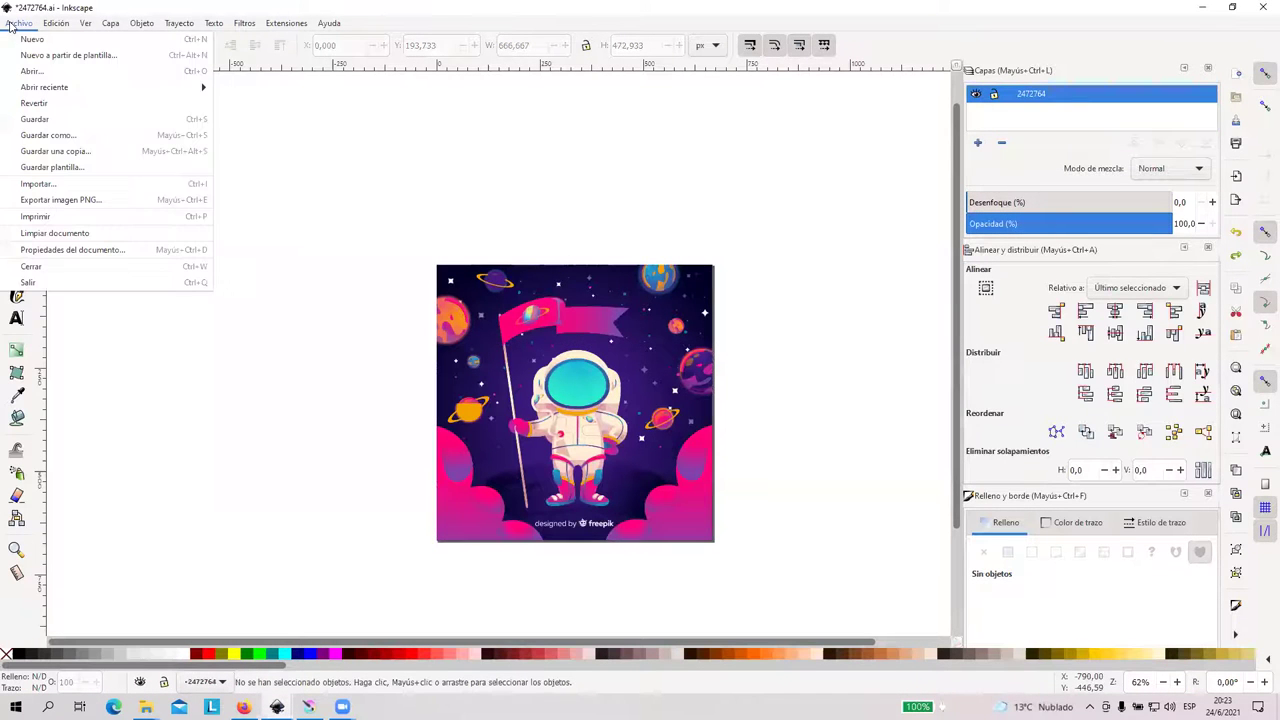
pyautogui.click(35, 71)
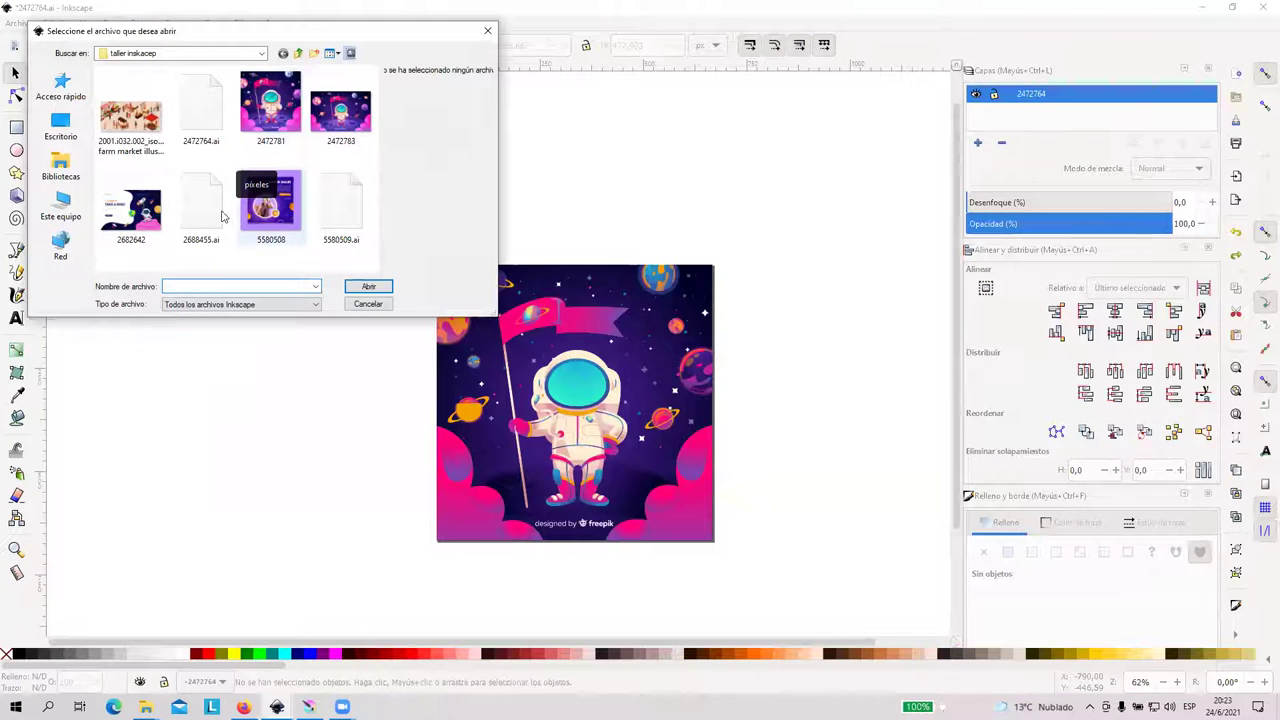
pyautogui.click(200, 212)
pyautogui.click(384, 289)
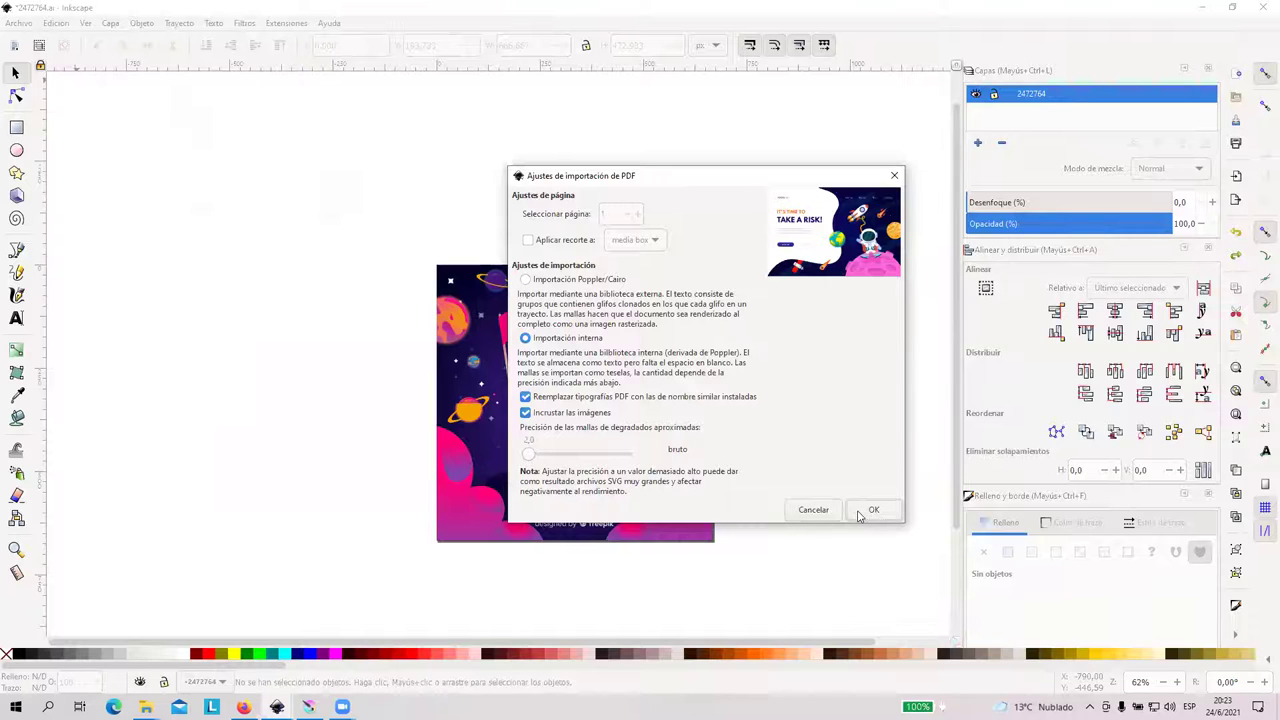
pyautogui.click(866, 511)
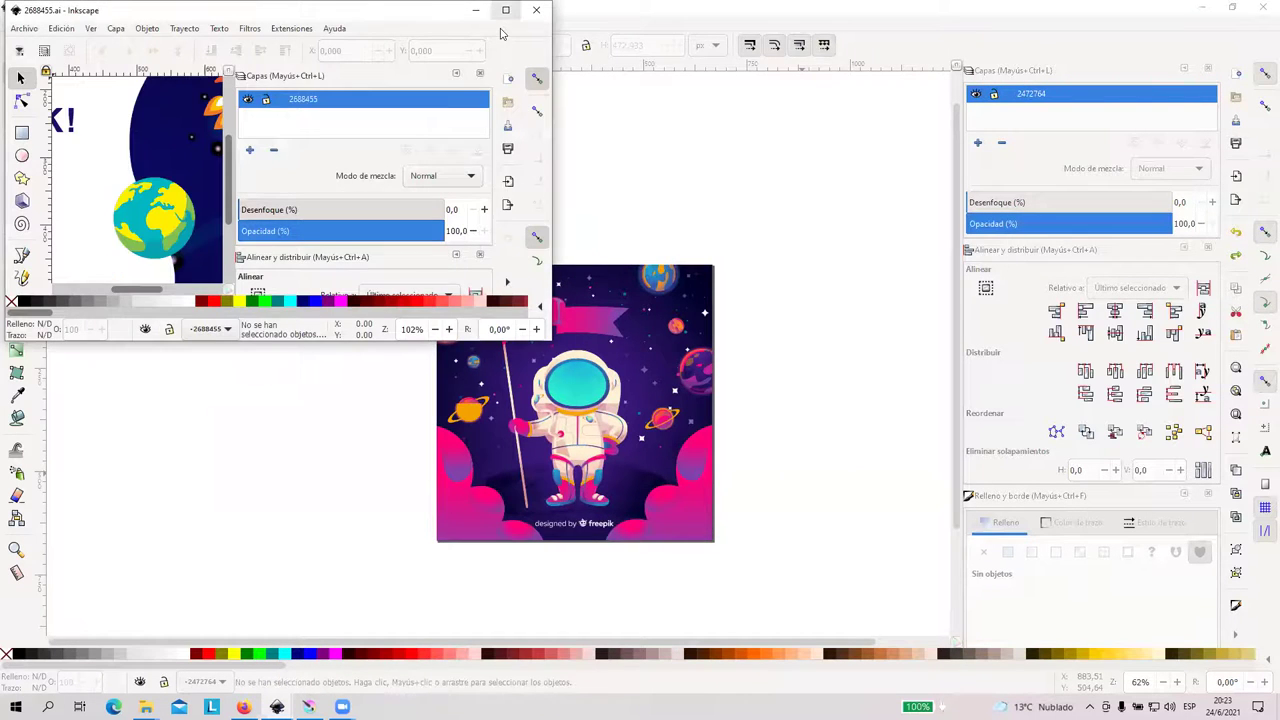
pyautogui.click(505, 10)
# Move the rocket, astronaut and pink-planet group off the page to the right, to X 1112,559
pyautogui.scroll(-4, 407, 300)
pyautogui.scroll(6, 407, 300)
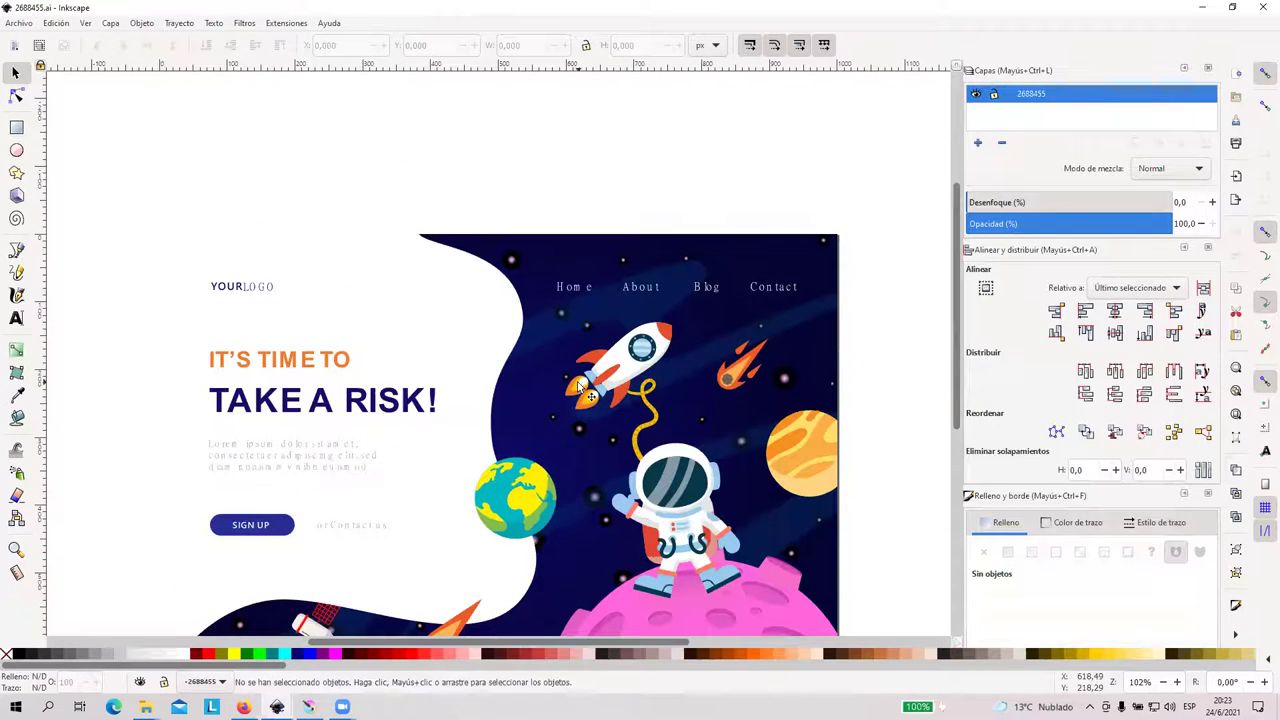
pyautogui.scroll(-3, 578, 383)
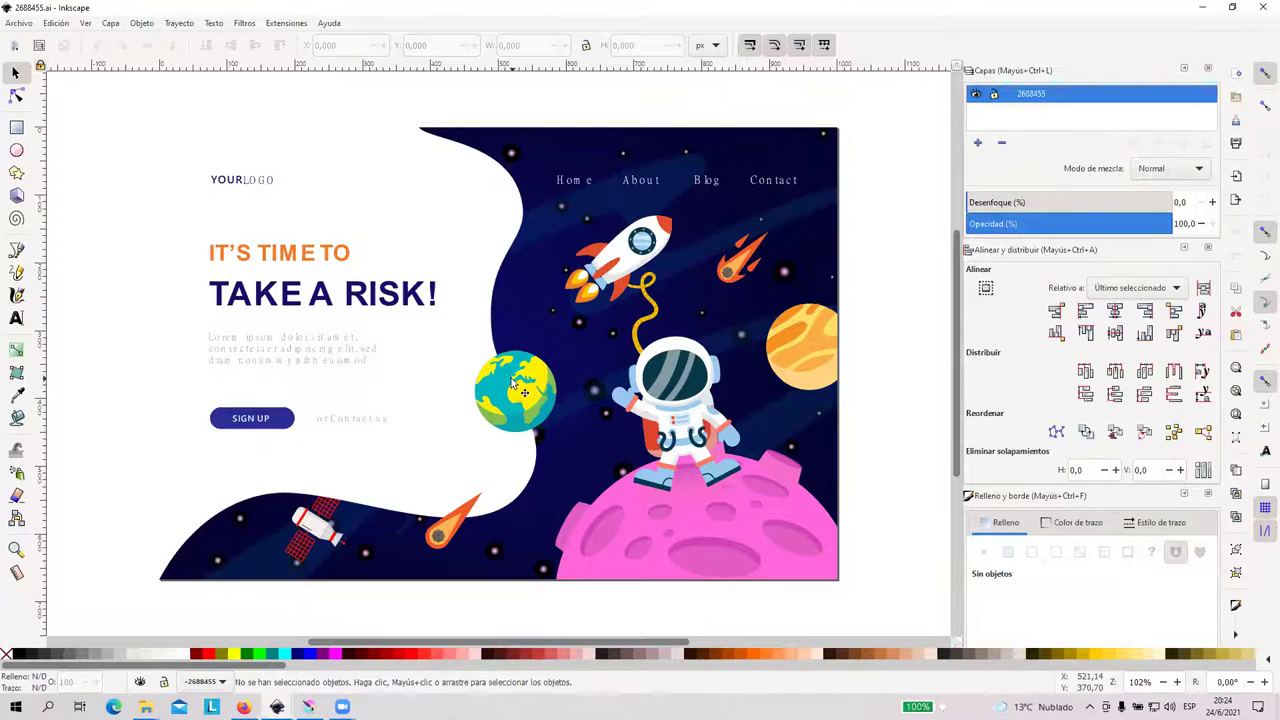
pyautogui.click(620, 263)
pyautogui.moveTo(622, 264); pyautogui.dragTo(940, 250)
pyautogui.scroll(-2, 731, 355)
pyautogui.moveTo(731, 351); pyautogui.dragTo(826, 288)
pyautogui.click(533, 520)
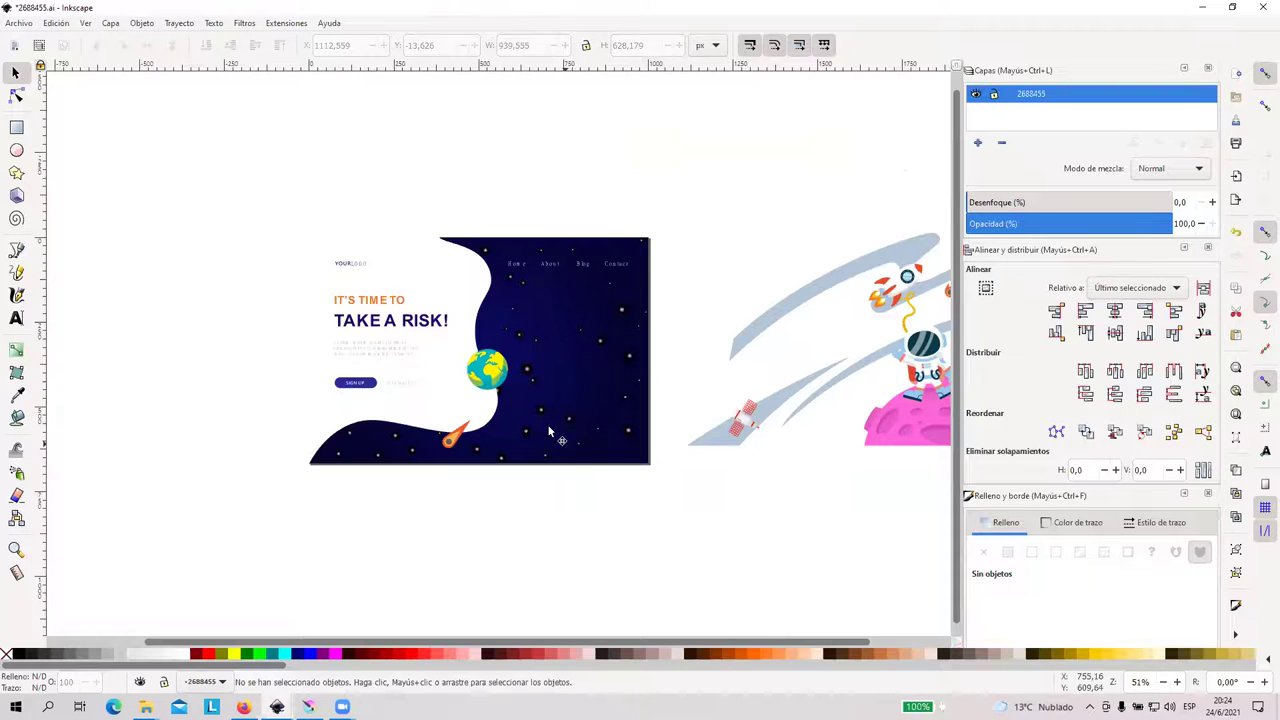
# Select the TAKE A RISK! headline
pyautogui.scroll(2, 515, 385)
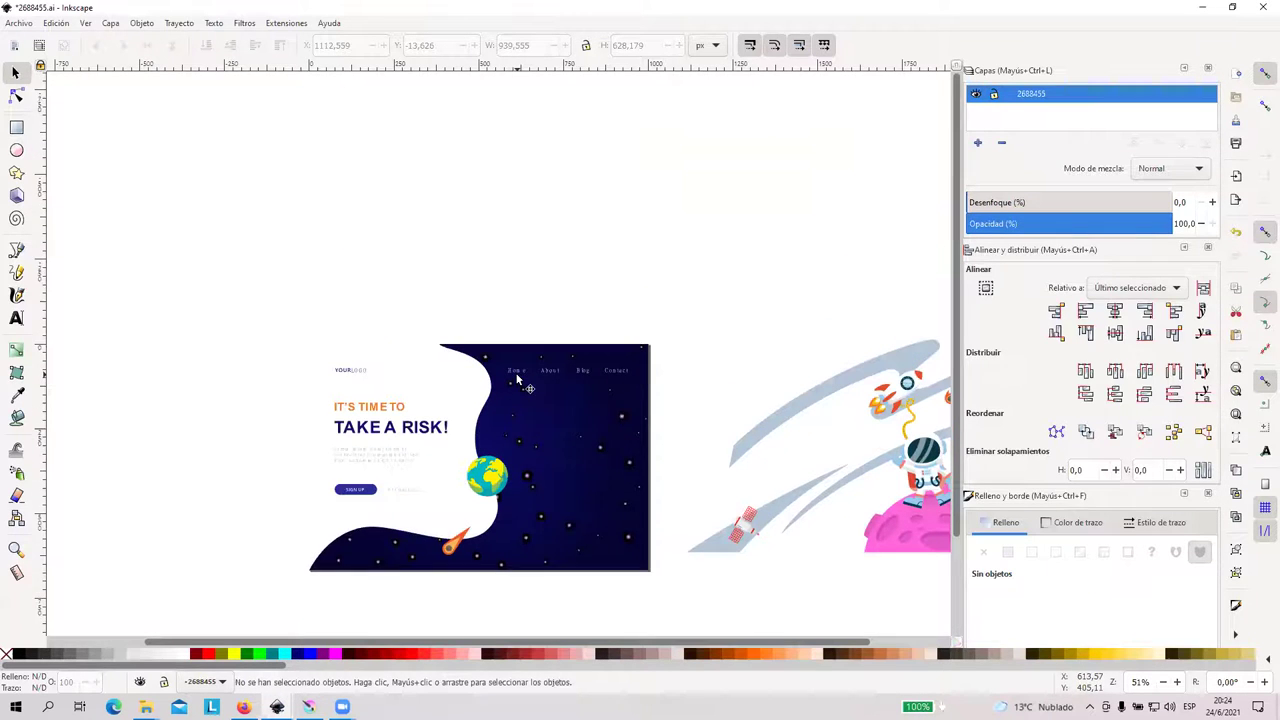
pyautogui.click(445, 381)
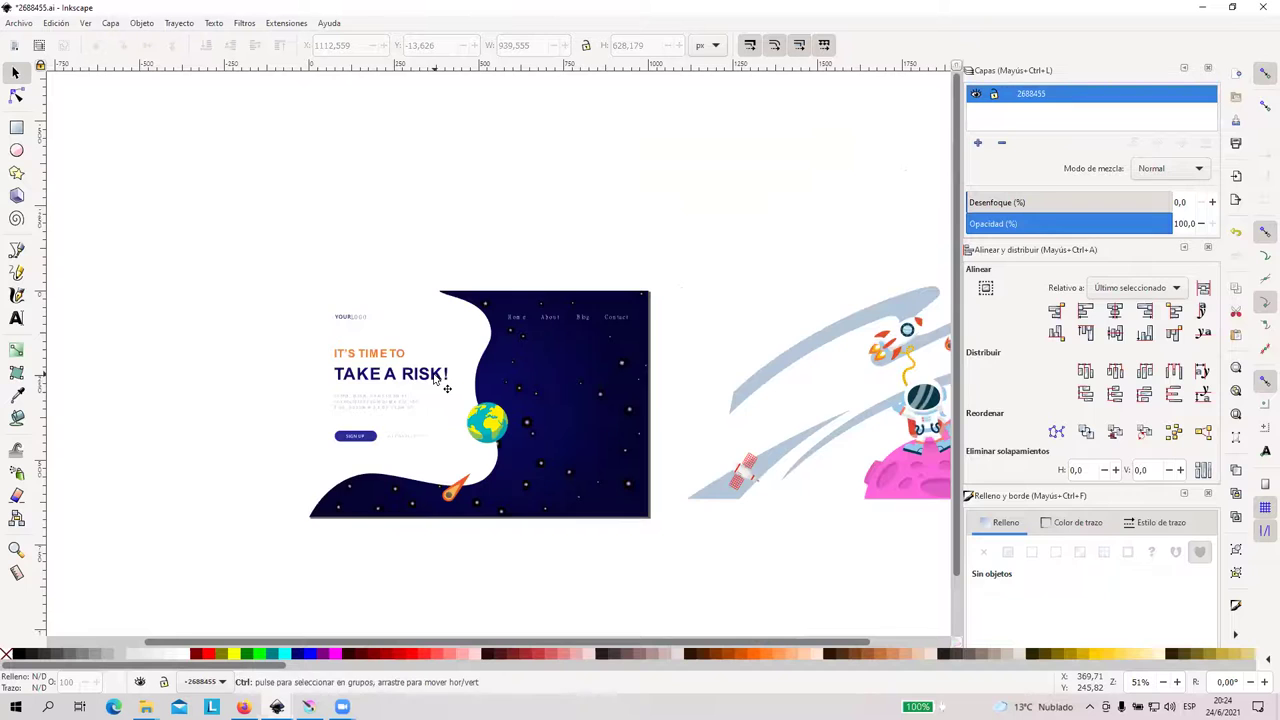
pyautogui.scroll(3, 443, 382)
# Place the text cursor in the TAKE A RISK! headline and select the letters AK
pyautogui.click(15, 317)
pyautogui.click(177, 376)
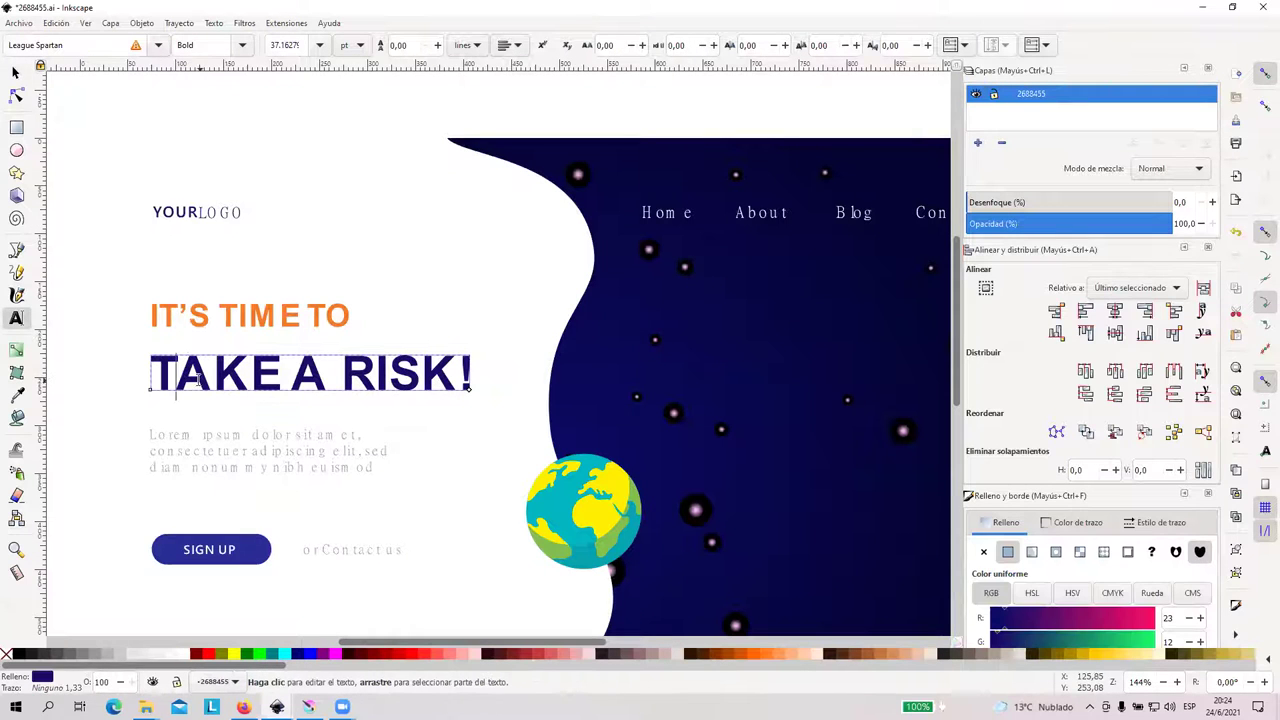
pyautogui.hotkey('shift', 'Right')
pyautogui.hotkey('shift', 'Right')
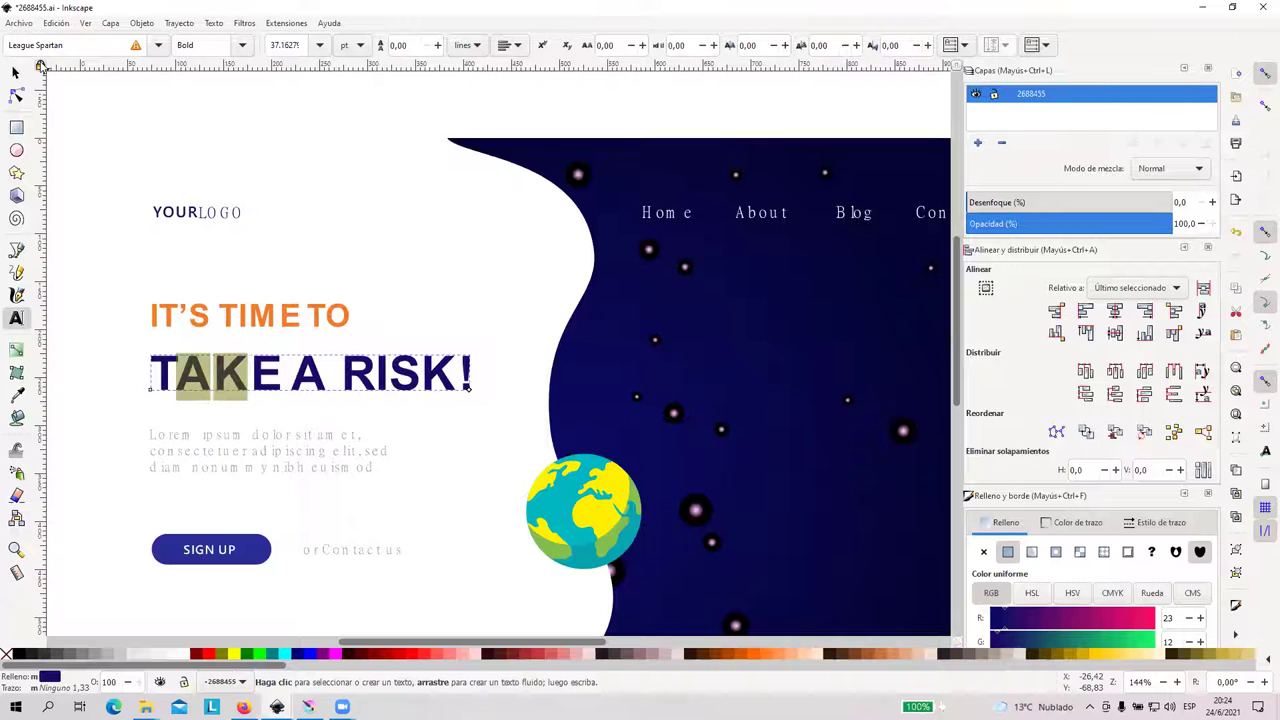
pyautogui.moveTo(135, 50)
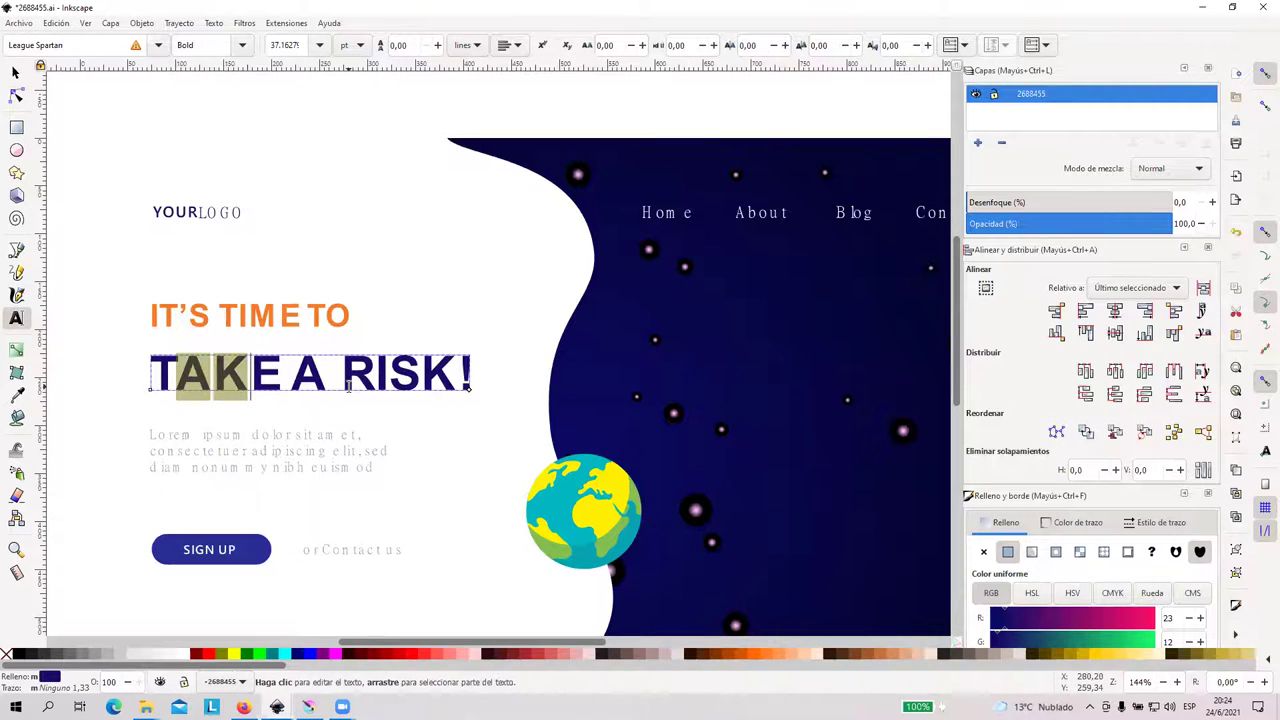
pyautogui.click(345, 375)
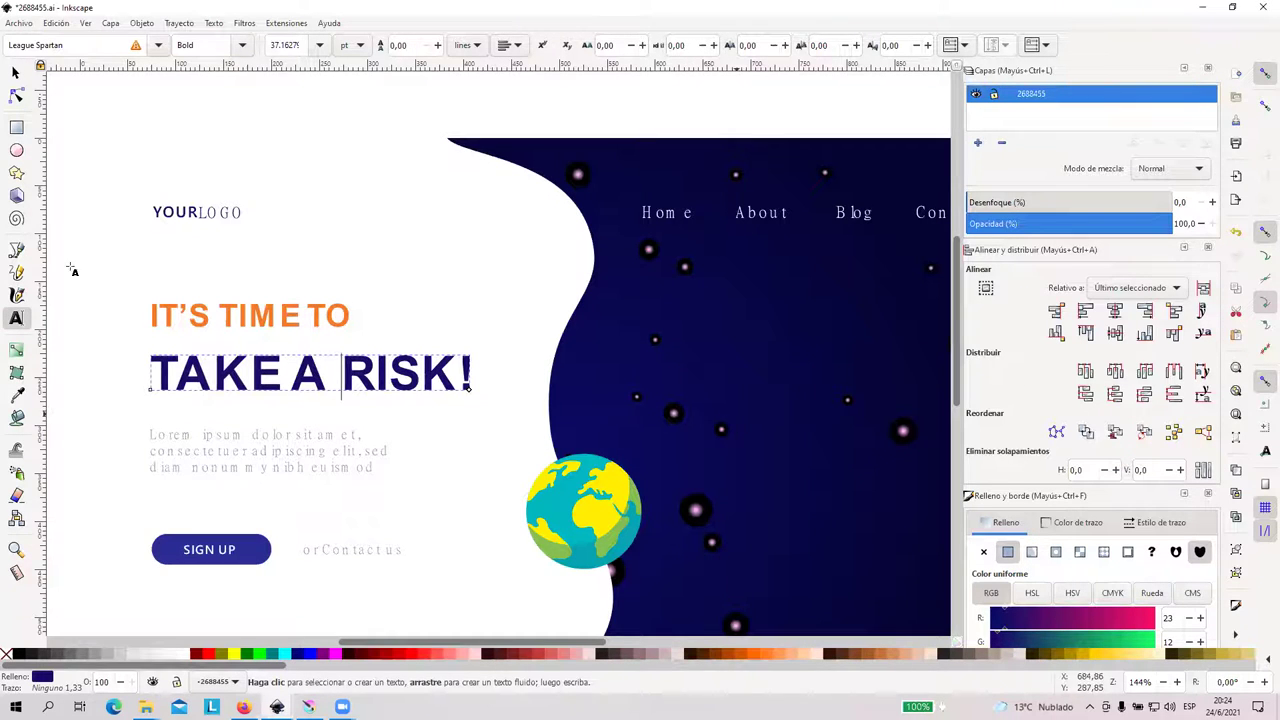
pyautogui.scroll(-8, 265, 313)
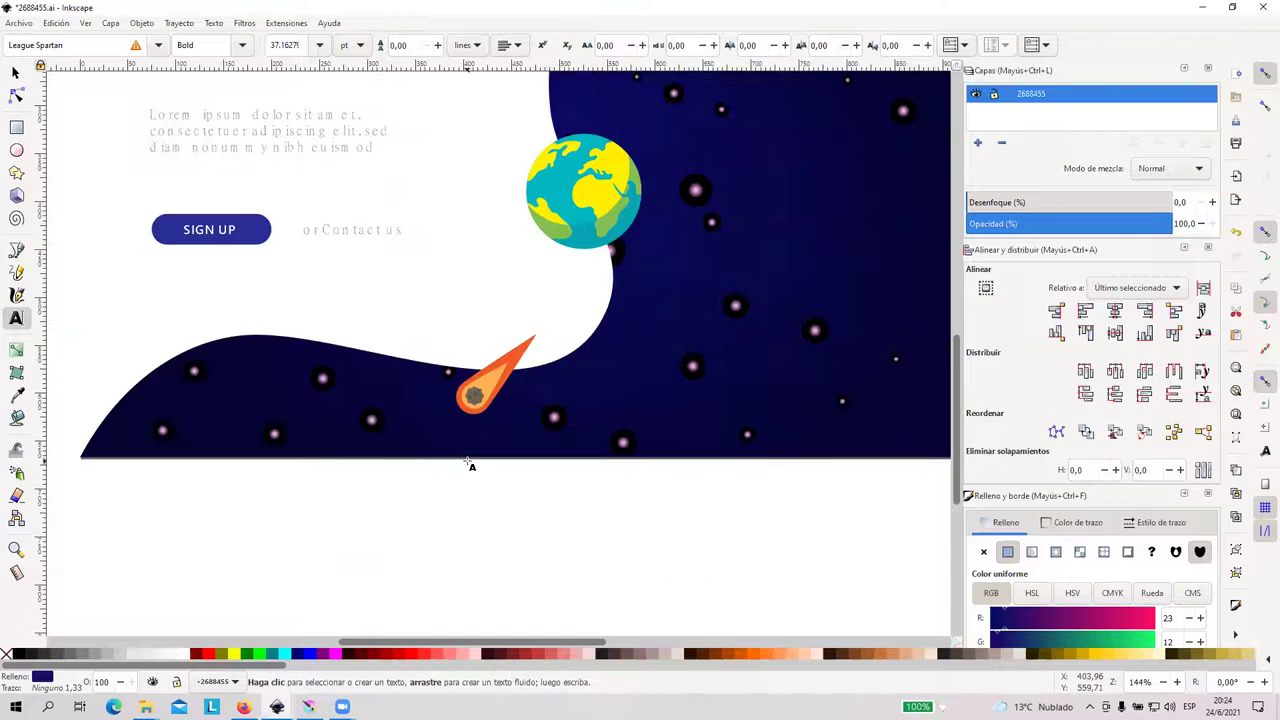
pyautogui.scroll(-2, 305, 290)
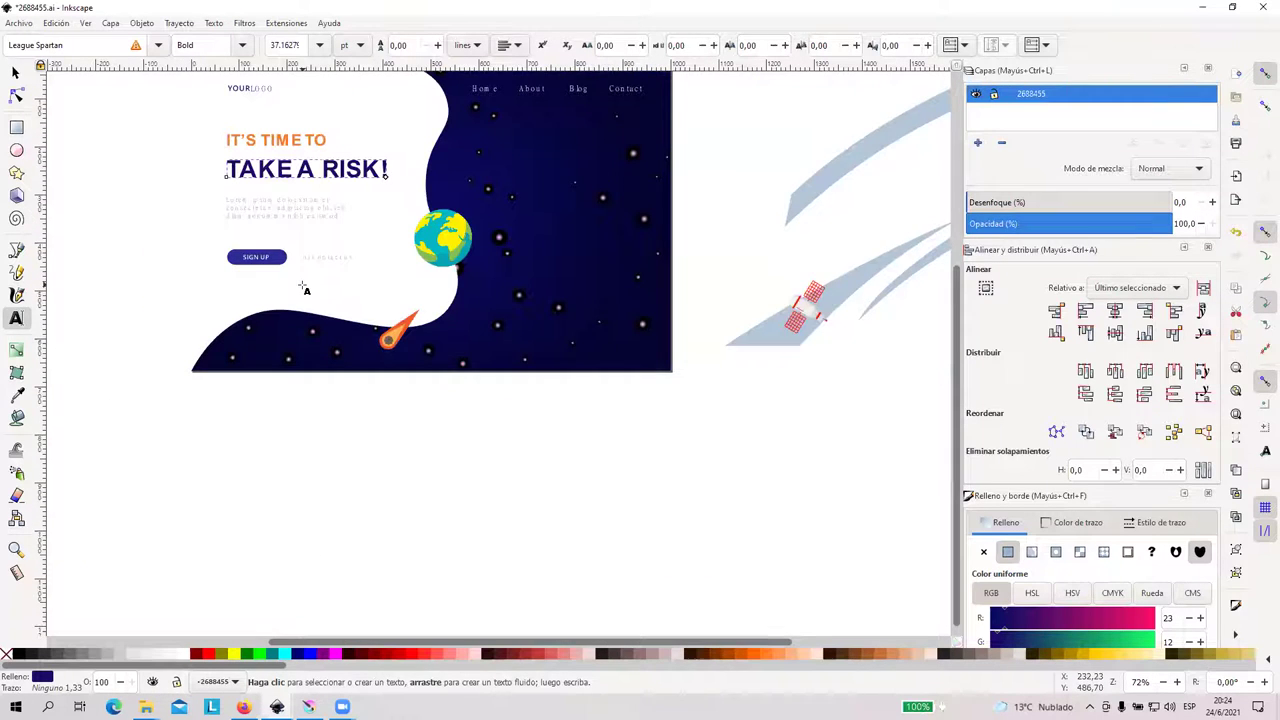
pyautogui.scroll(3, 305, 290)
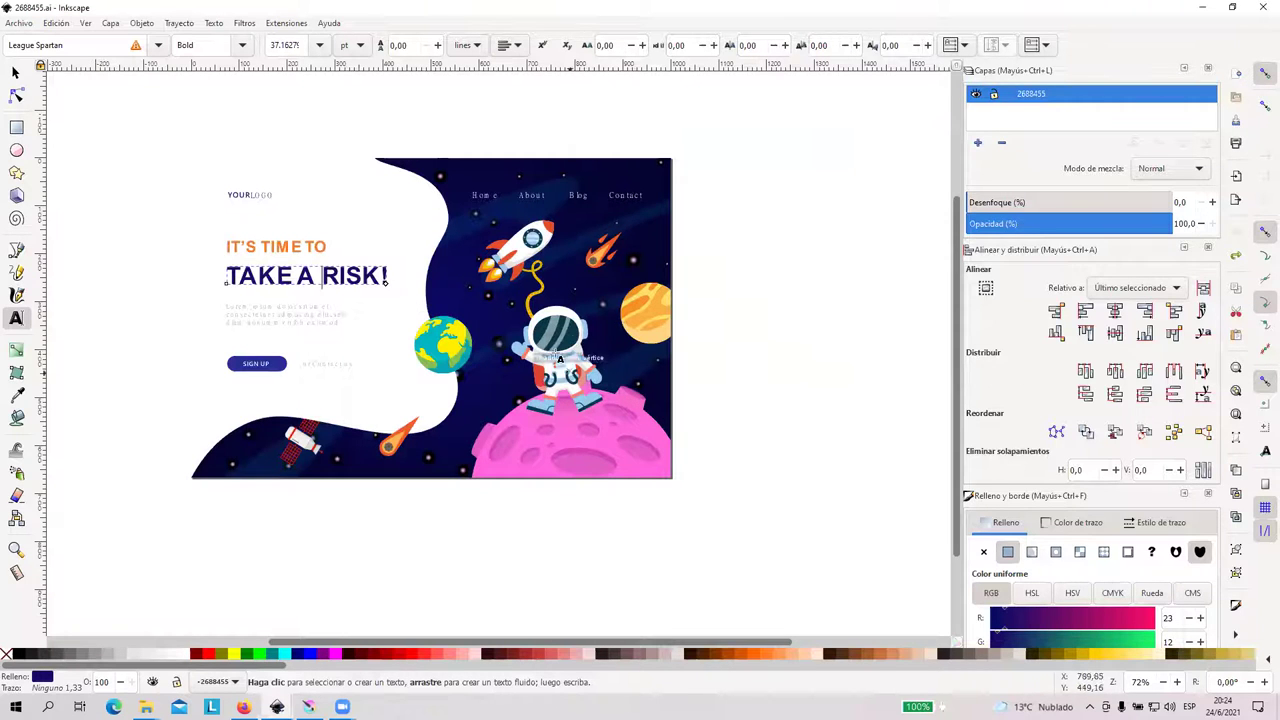
# Move the hero text block off the page left and the Home/About/Blog/Contact links off right
pyautogui.click(15, 73)
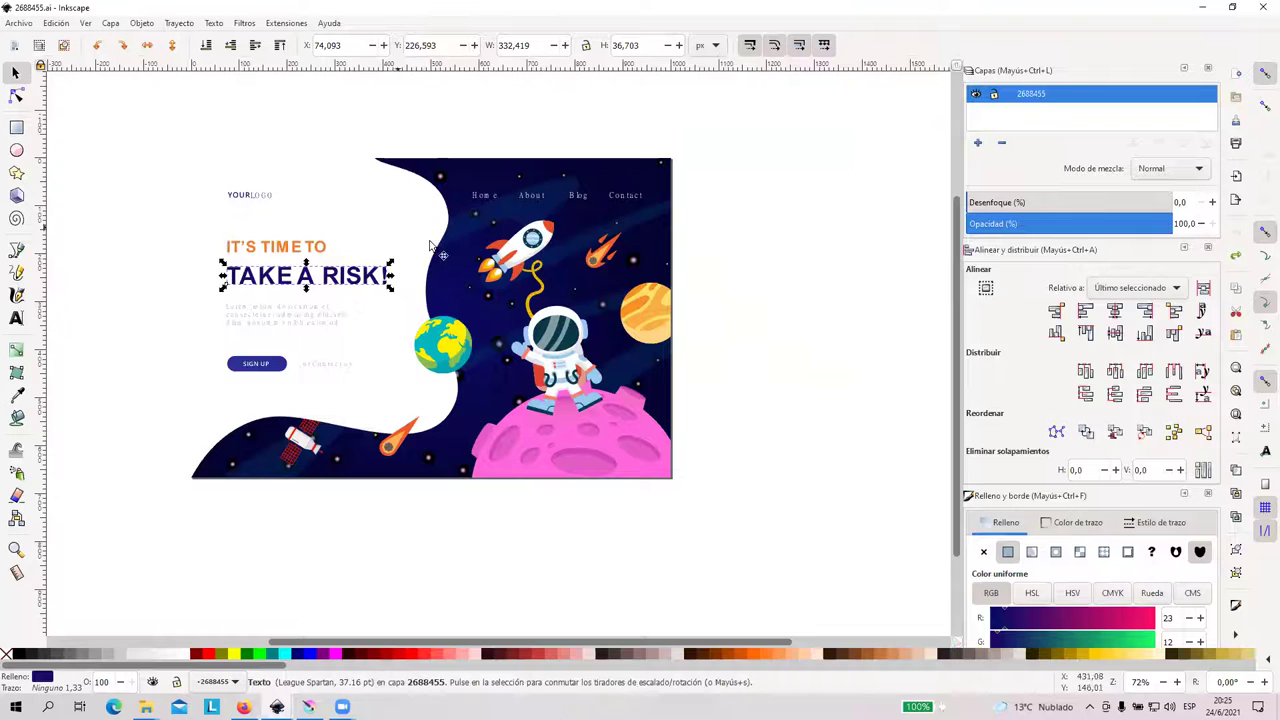
pyautogui.moveTo(165, 137); pyautogui.dragTo(410, 428)
pyautogui.moveTo(315, 270); pyautogui.dragTo(52, 272)
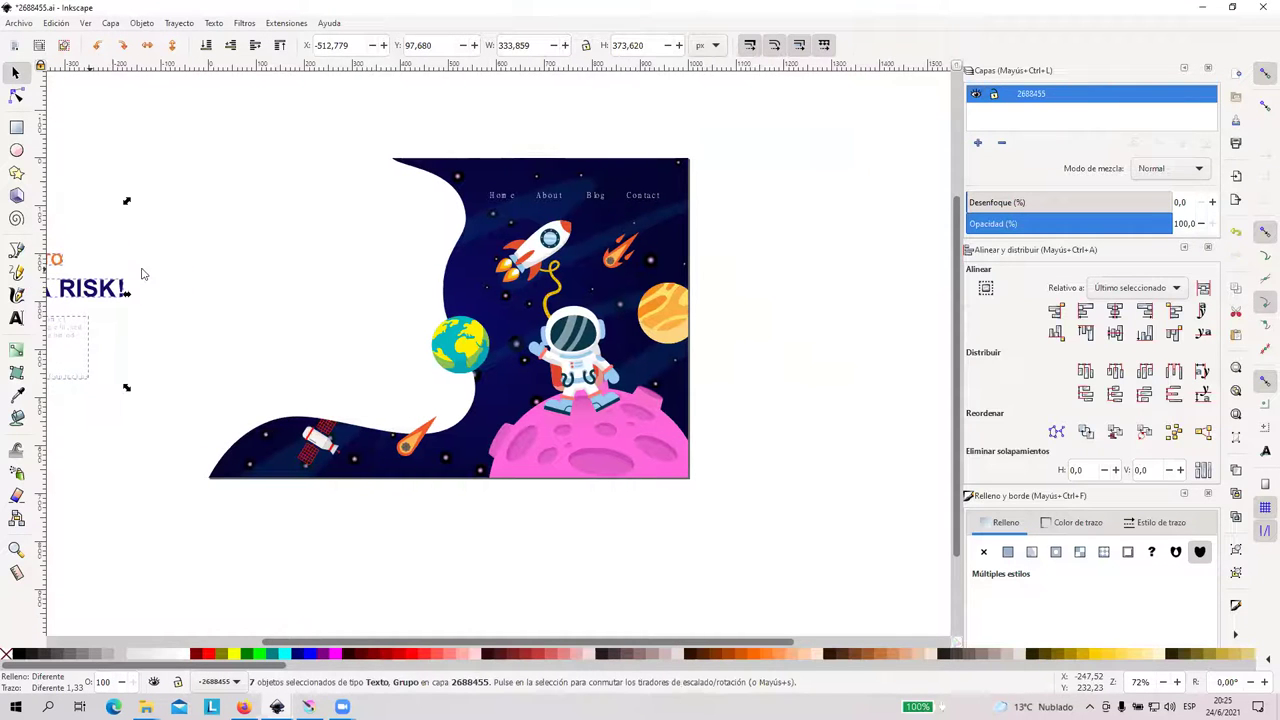
pyautogui.moveTo(477, 137); pyautogui.dragTo(697, 210)
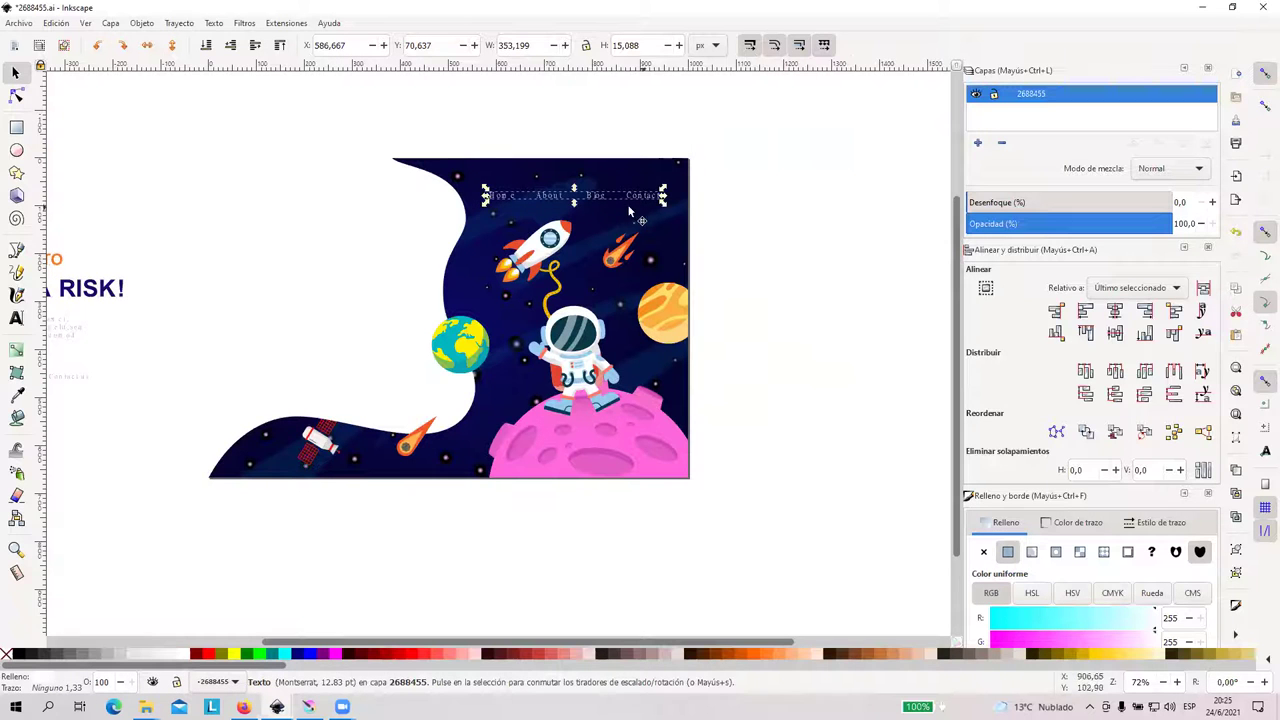
pyautogui.moveTo(622, 200); pyautogui.dragTo(866, 183)
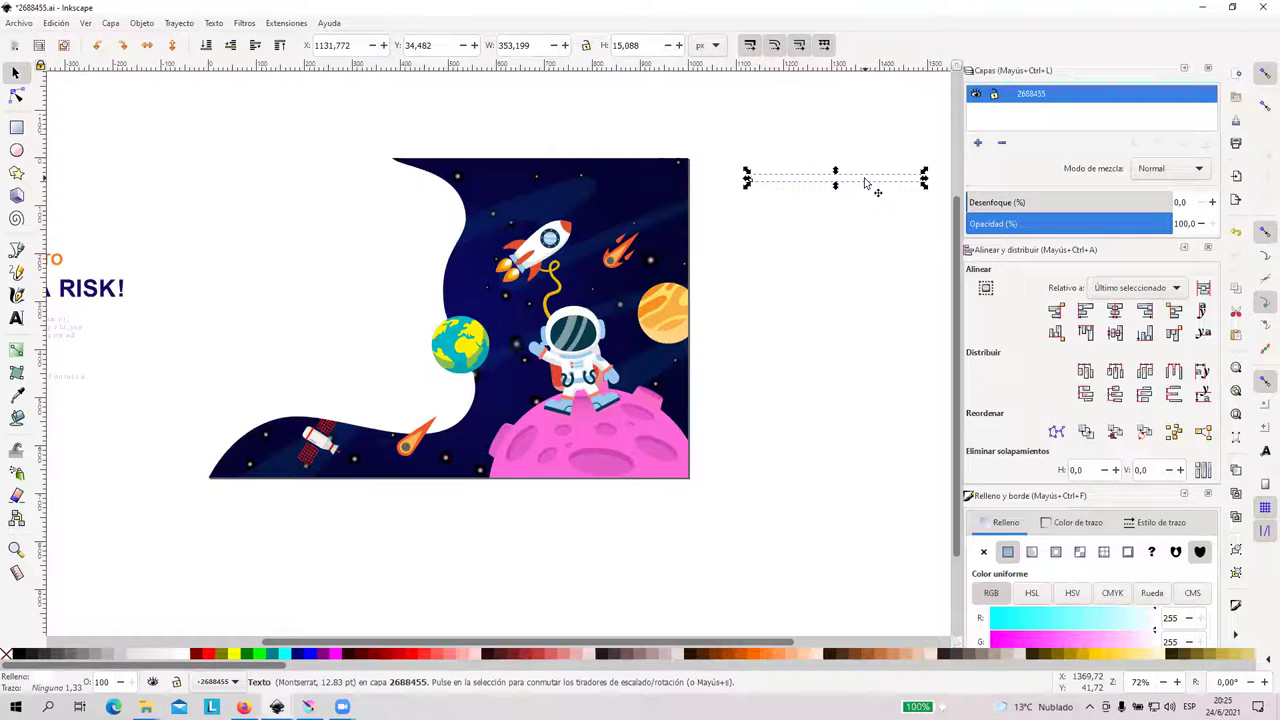
# Place a text cursor on the pink planet, then select and deselect the 4-object illustration group
pyautogui.click(16, 319)
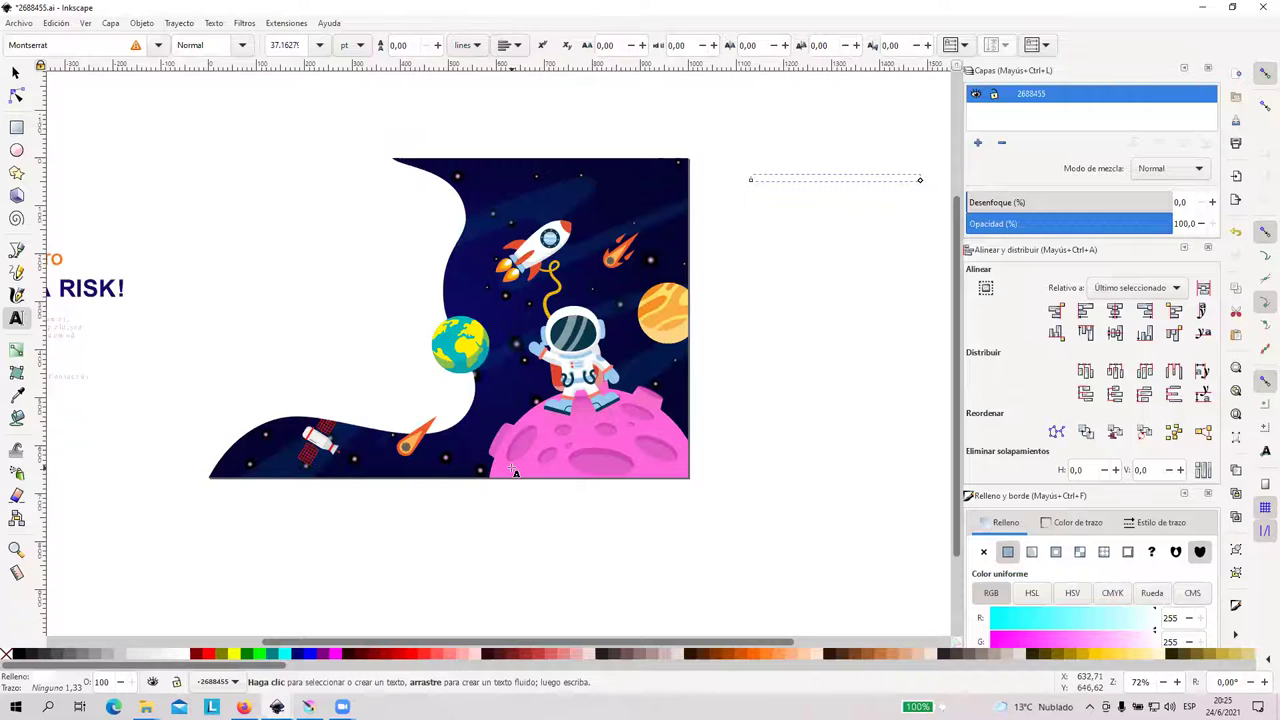
pyautogui.click(511, 462)
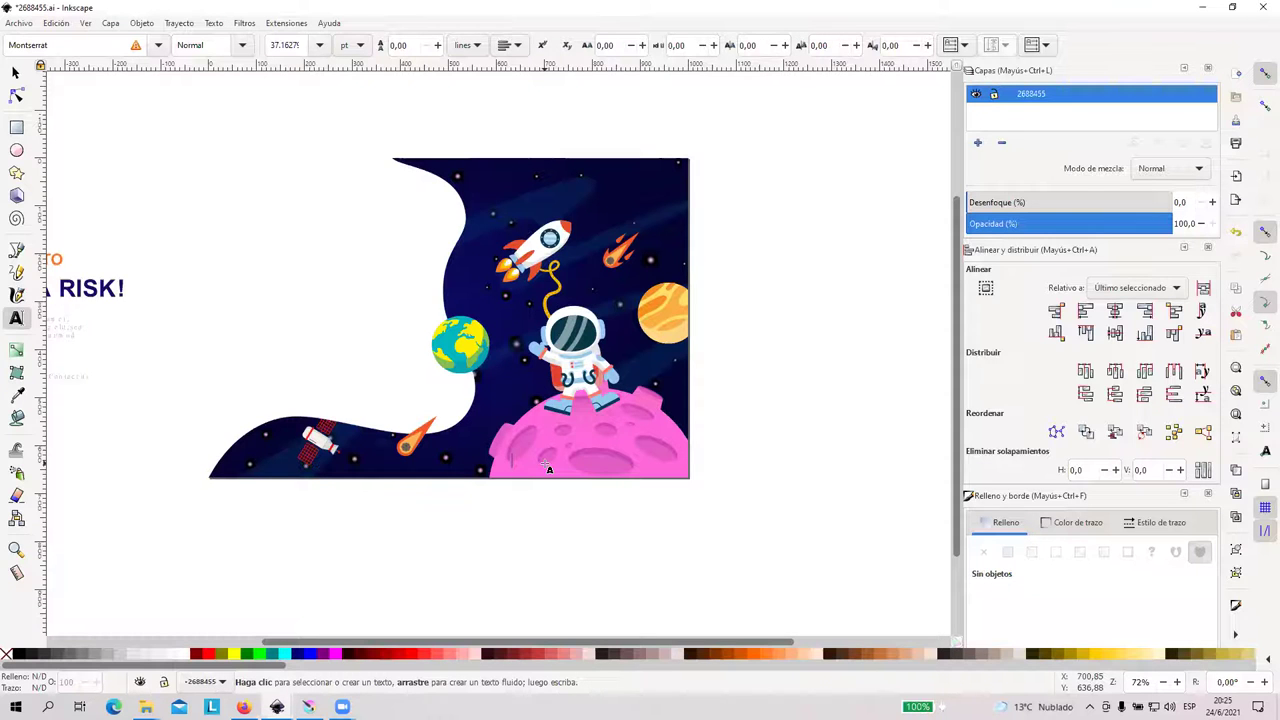
pyautogui.click(15, 73)
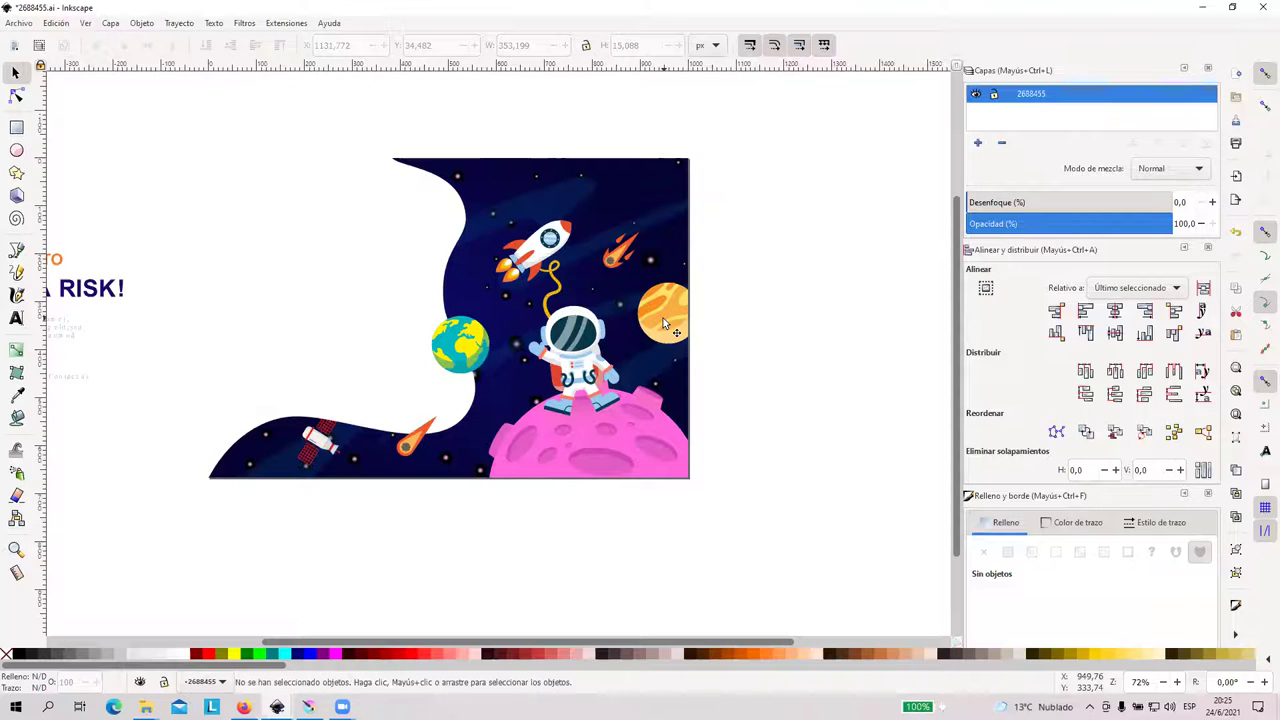
pyautogui.moveTo(738, 142); pyautogui.dragTo(203, 600)
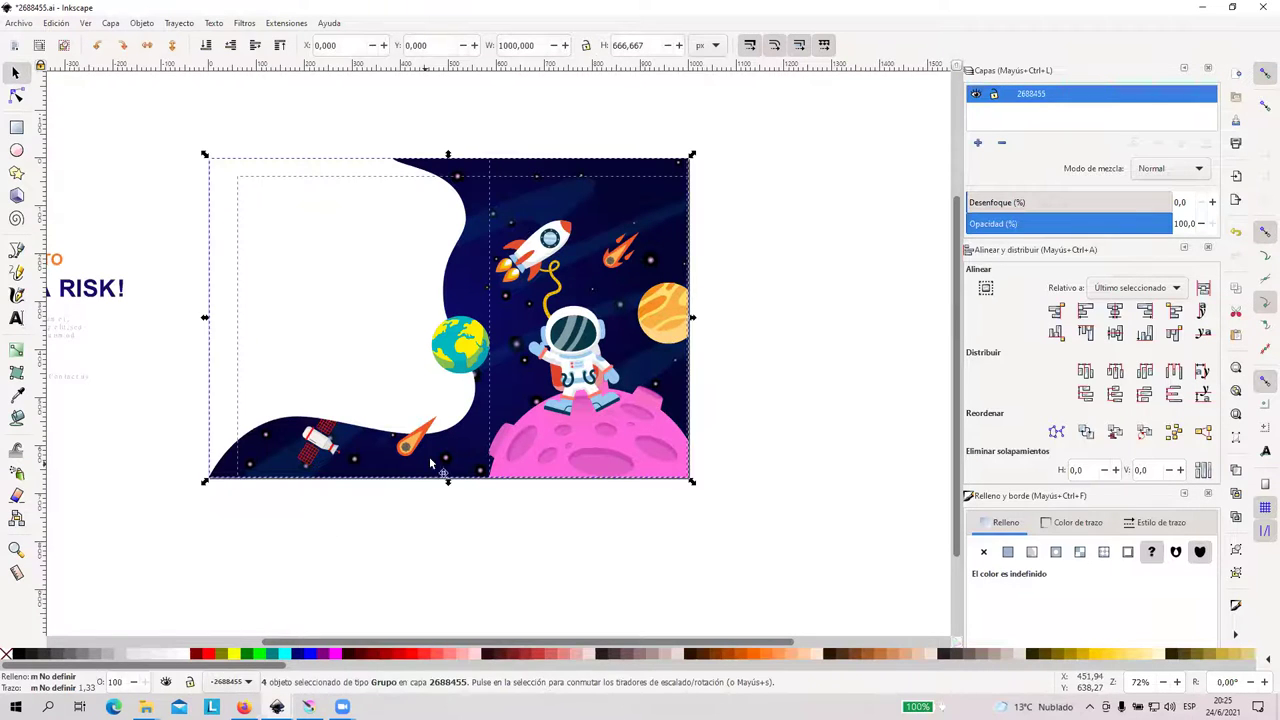
pyautogui.click(771, 373)
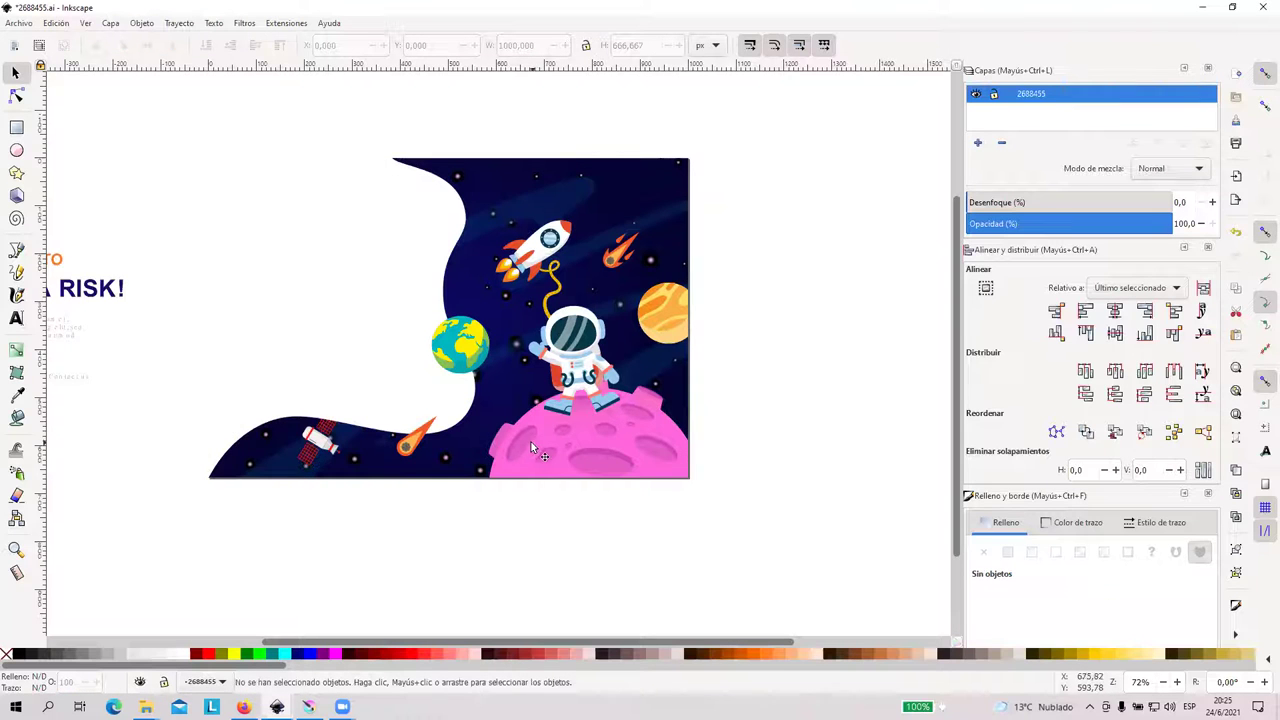
pyautogui.scroll(-2, 521, 441)
pyautogui.scroll(3, 521, 441)
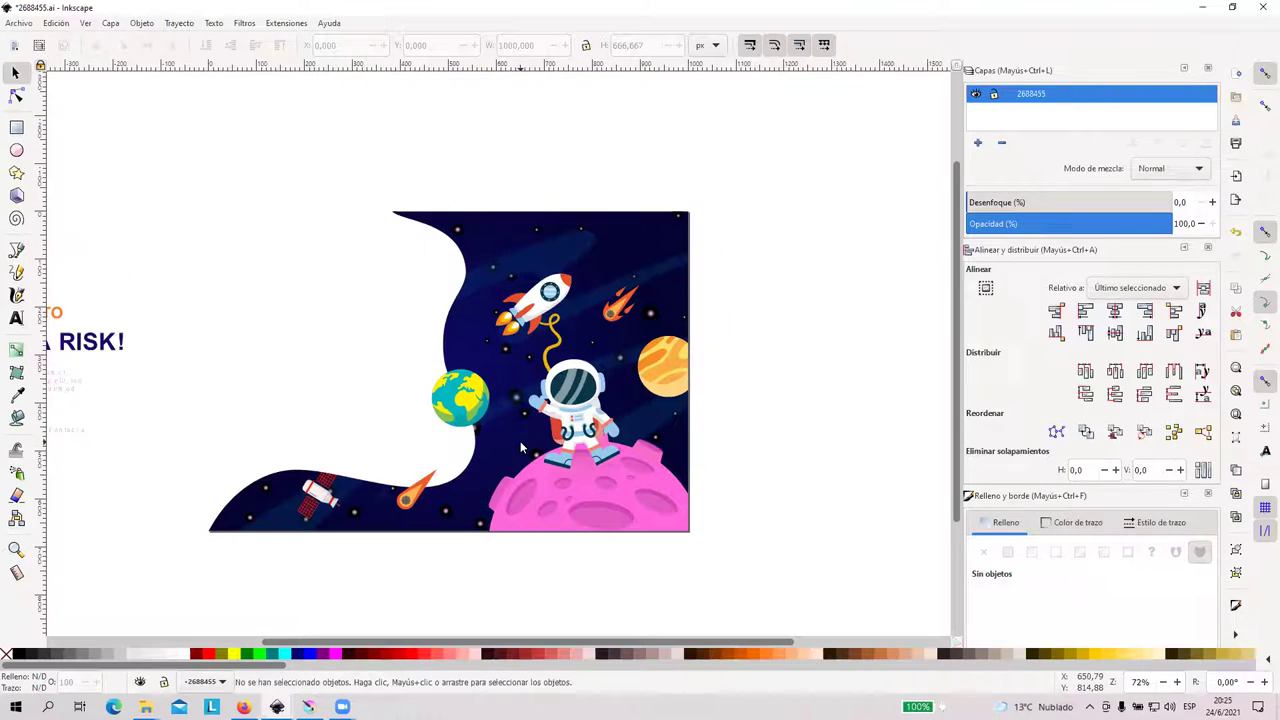
# Open 5580509.ai, the Super Sale design, keeping 'Importación interna' as the PDF import method
pyautogui.click(18, 22)
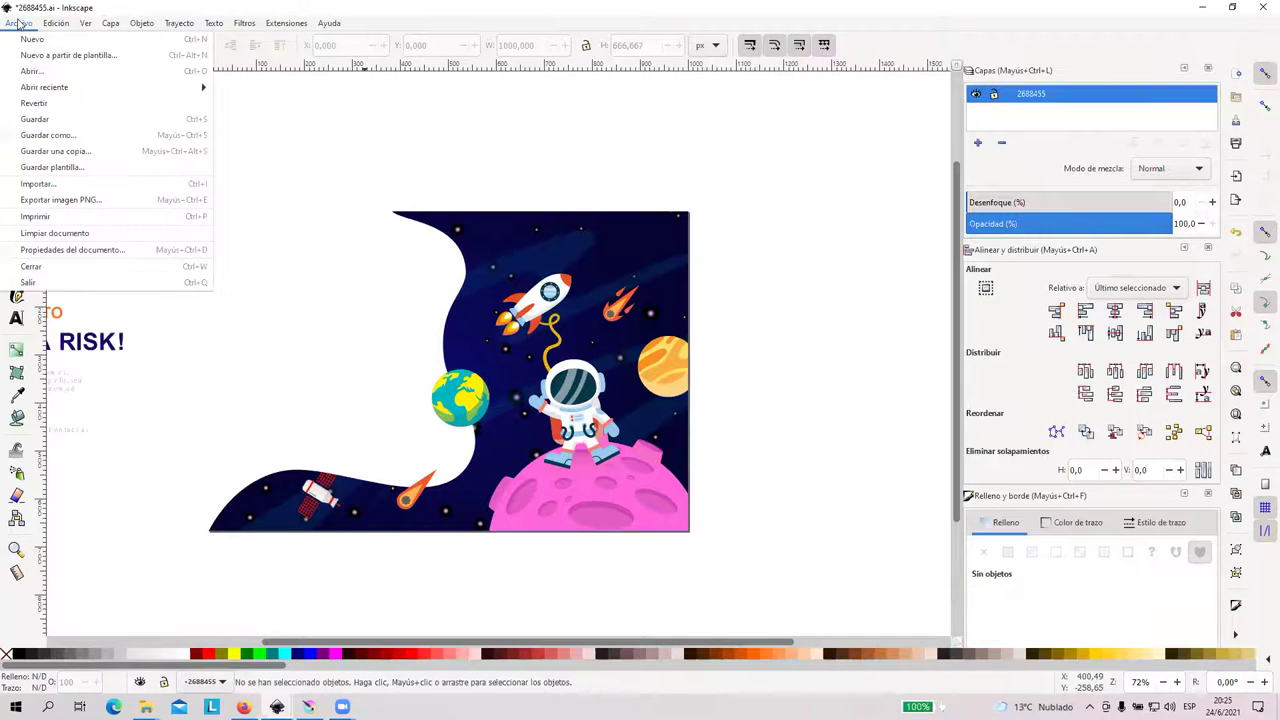
pyautogui.click(65, 76)
pyautogui.click(340, 213)
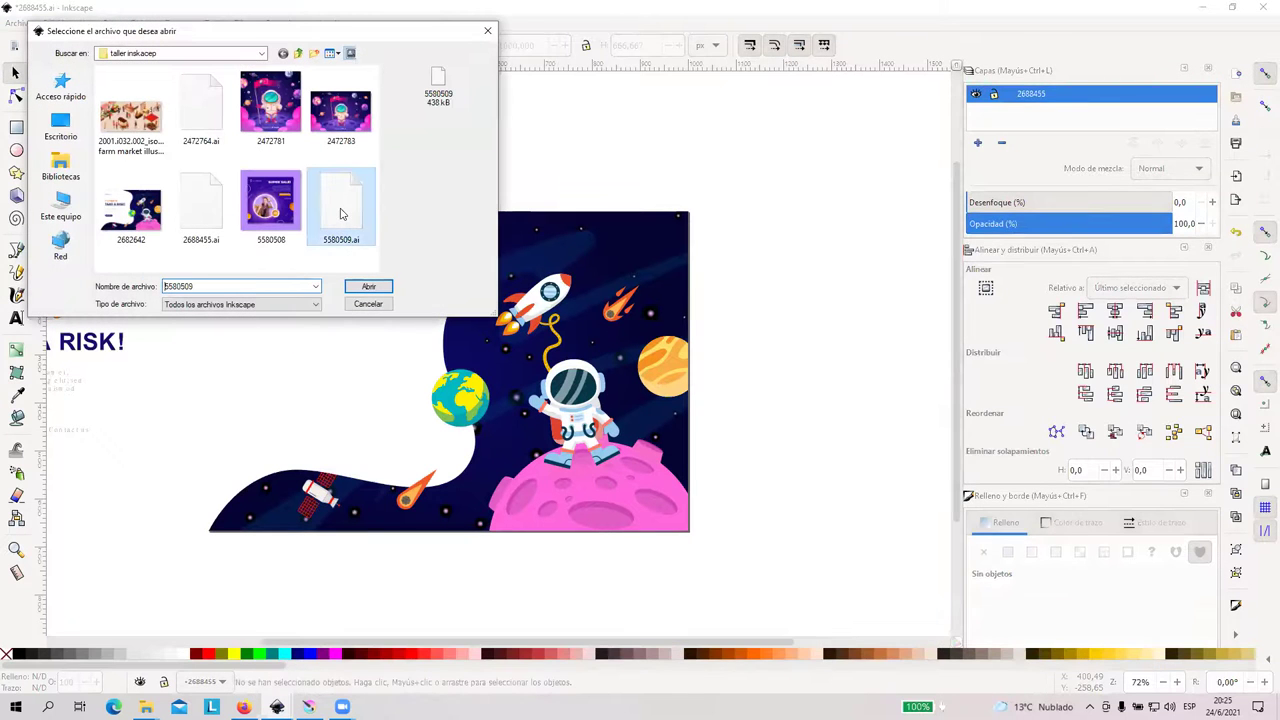
pyautogui.click(378, 286)
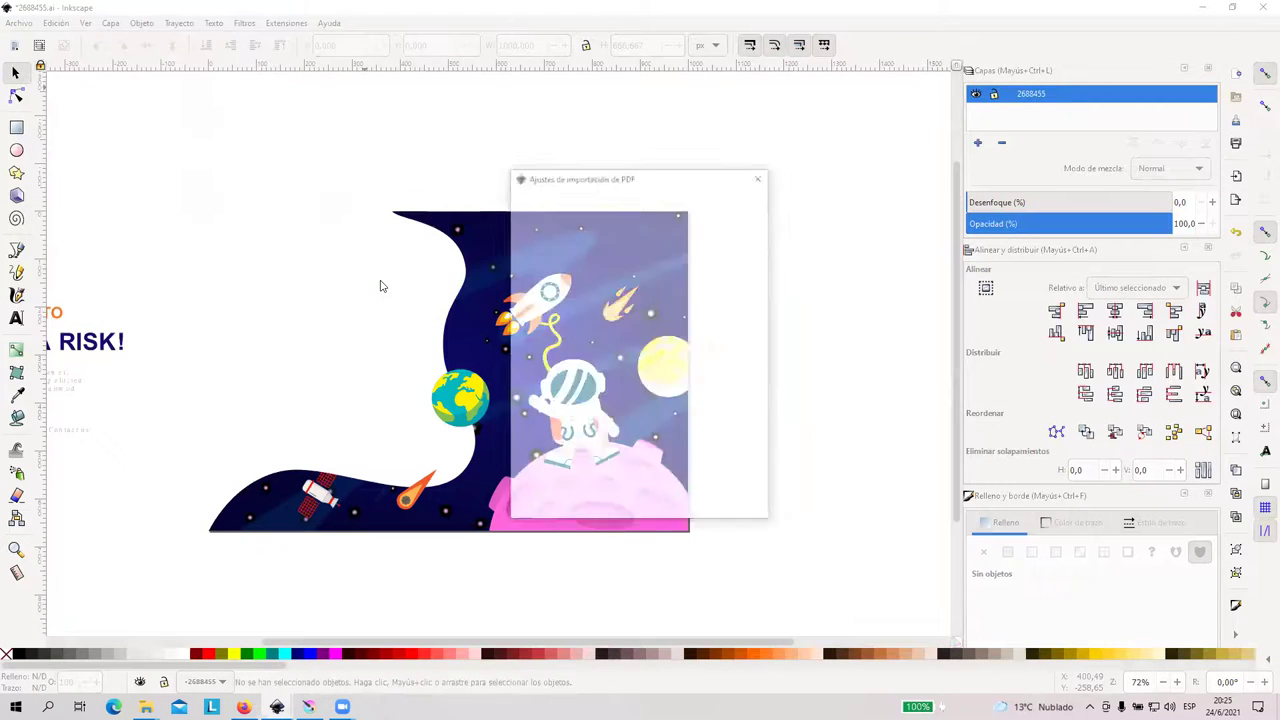
pyautogui.click(545, 281)
pyautogui.click(552, 338)
pyautogui.click(873, 509)
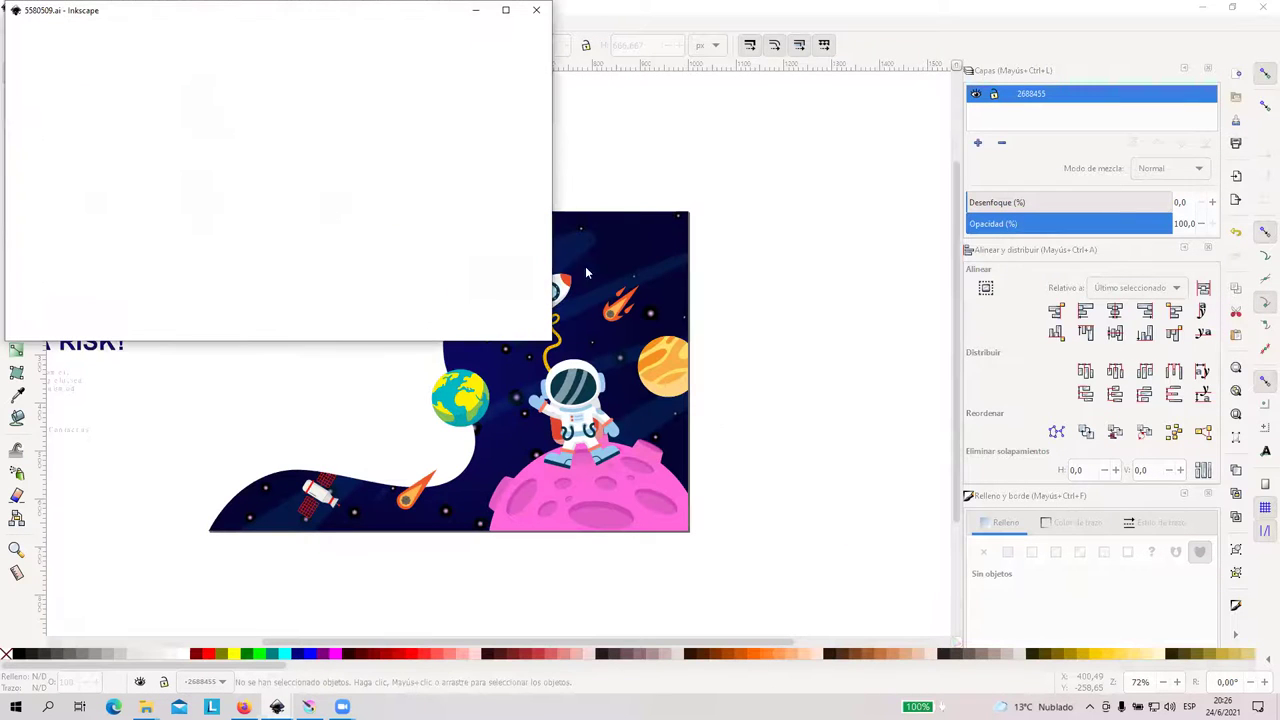
# Maximise the 5580509.ai window and zoom to view the SUPER SALE! poster
pyautogui.click(505, 10)
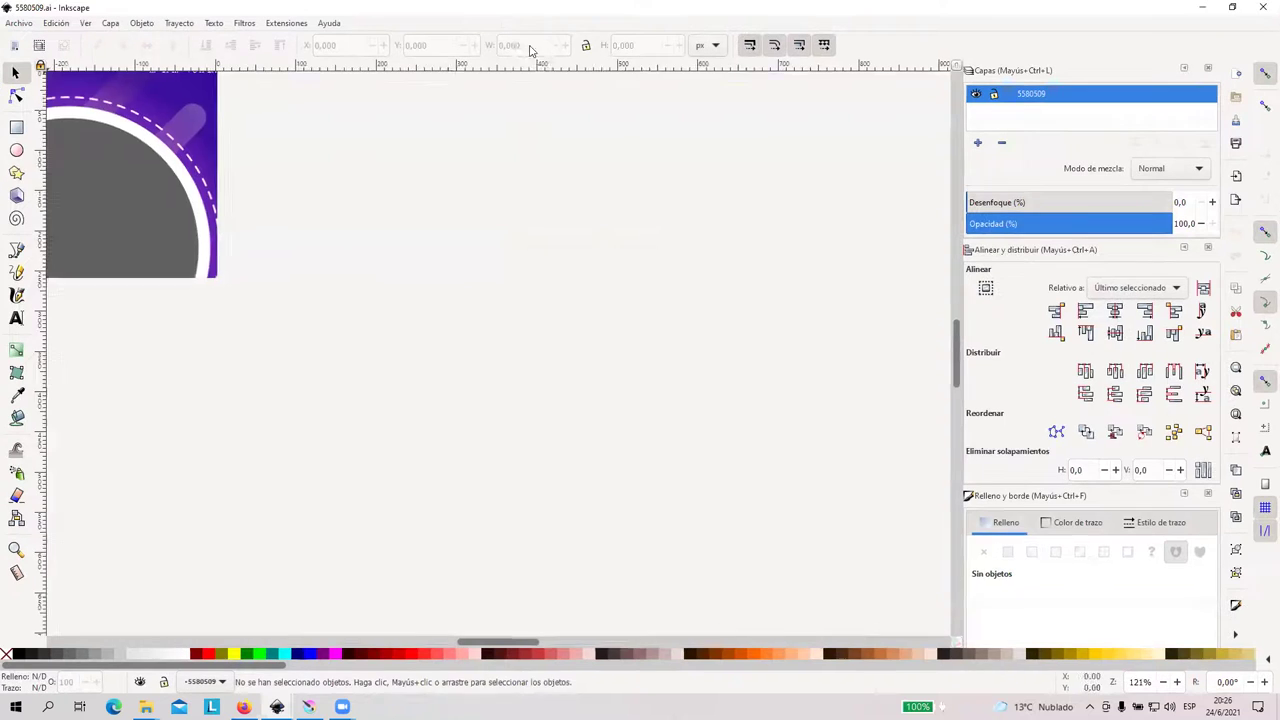
pyautogui.scroll(-4, 650, 285)
pyautogui.scroll(3, 650, 285)
pyautogui.scroll(3, 649, 284)
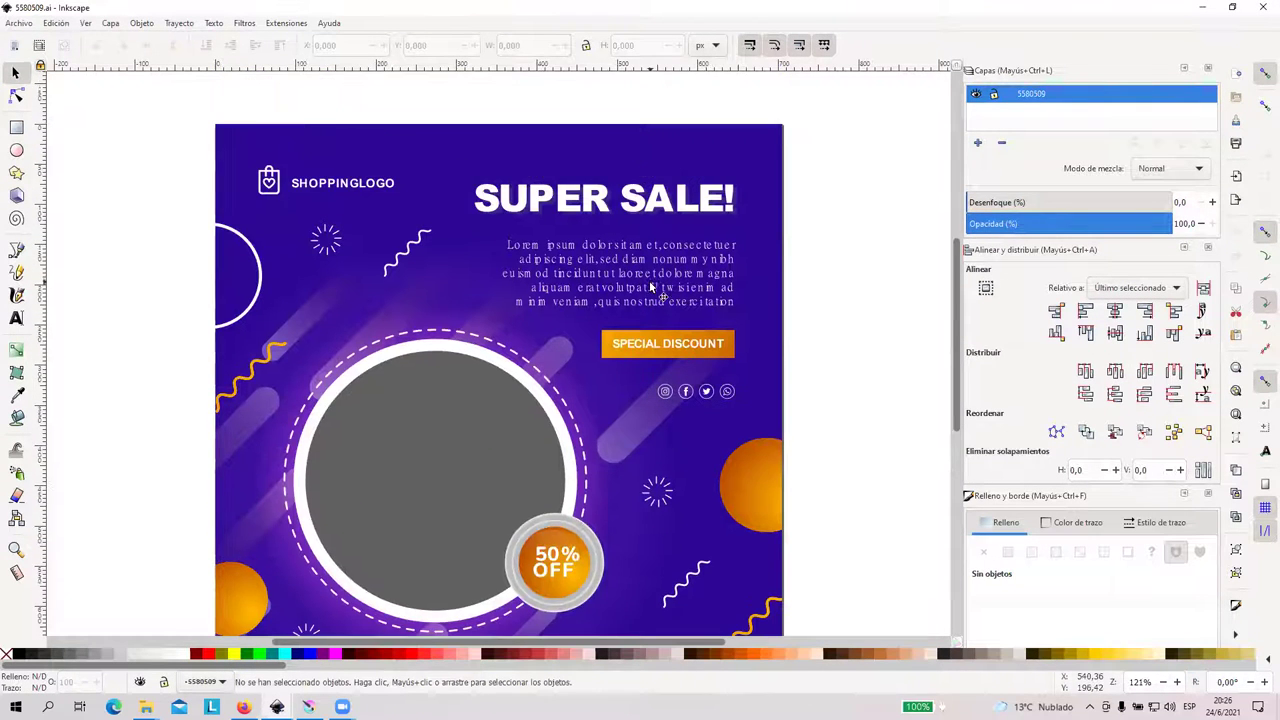
pyautogui.scroll(-4, 649, 284)
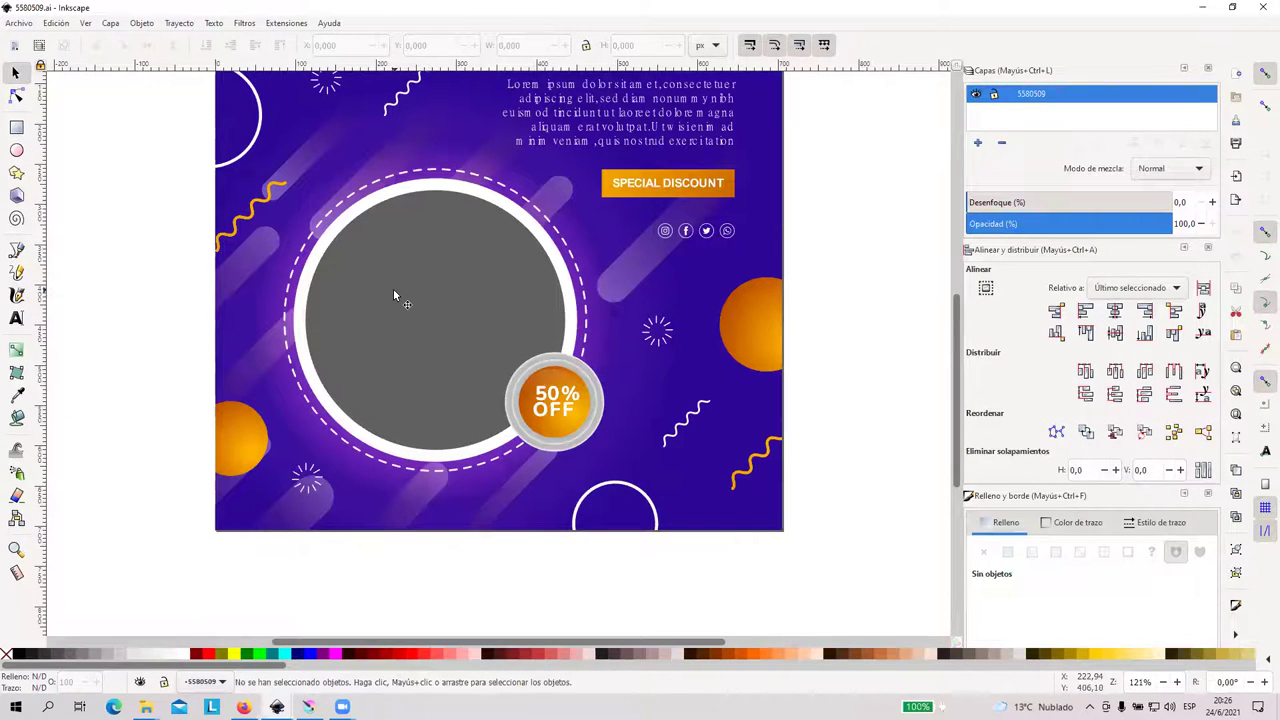
pyautogui.scroll(4, 394, 292)
pyautogui.scroll(-3, 394, 288)
pyautogui.scroll(3, 392, 289)
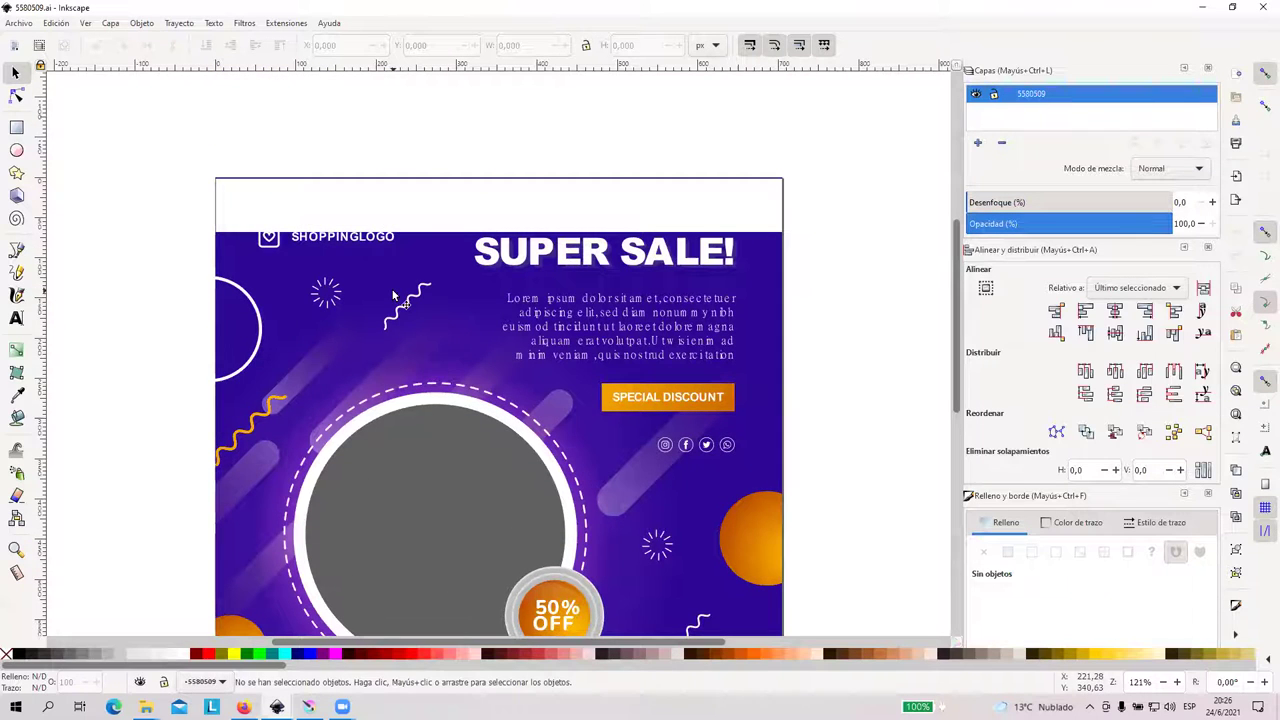
pyautogui.scroll(-3, 382, 221)
pyautogui.scroll(2, 383, 222)
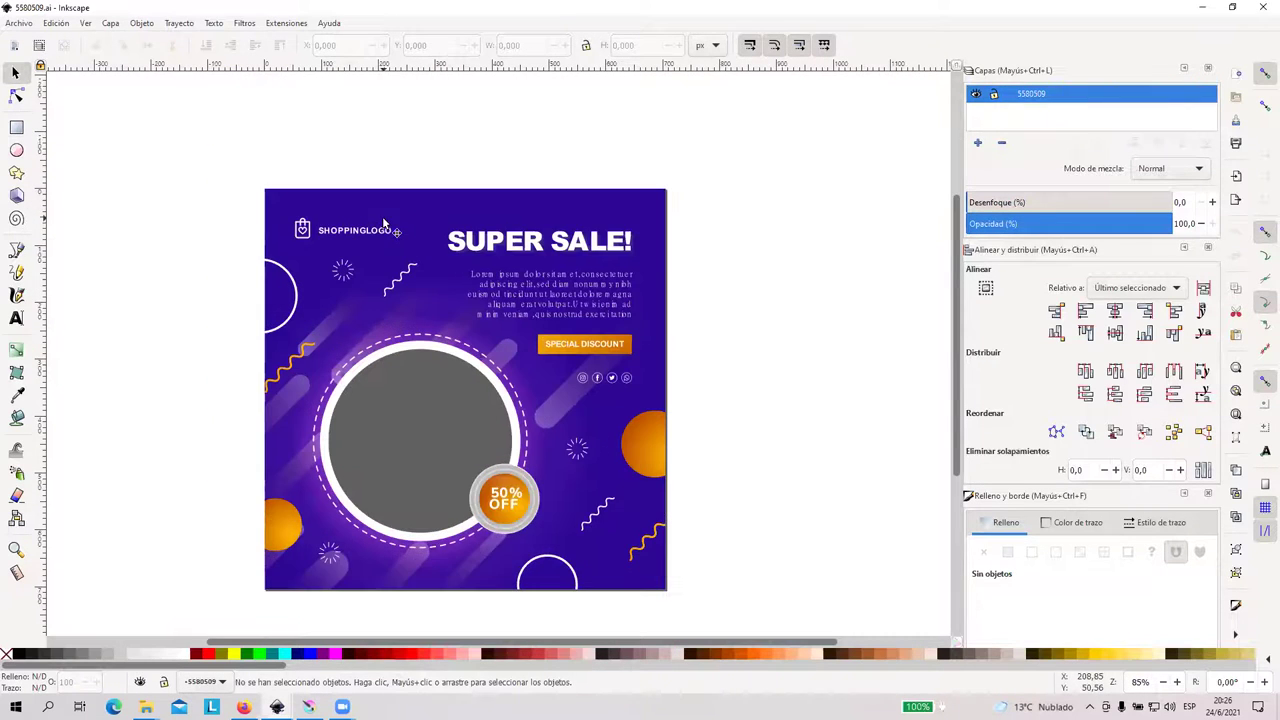
pyautogui.scroll(-2, 402, 343)
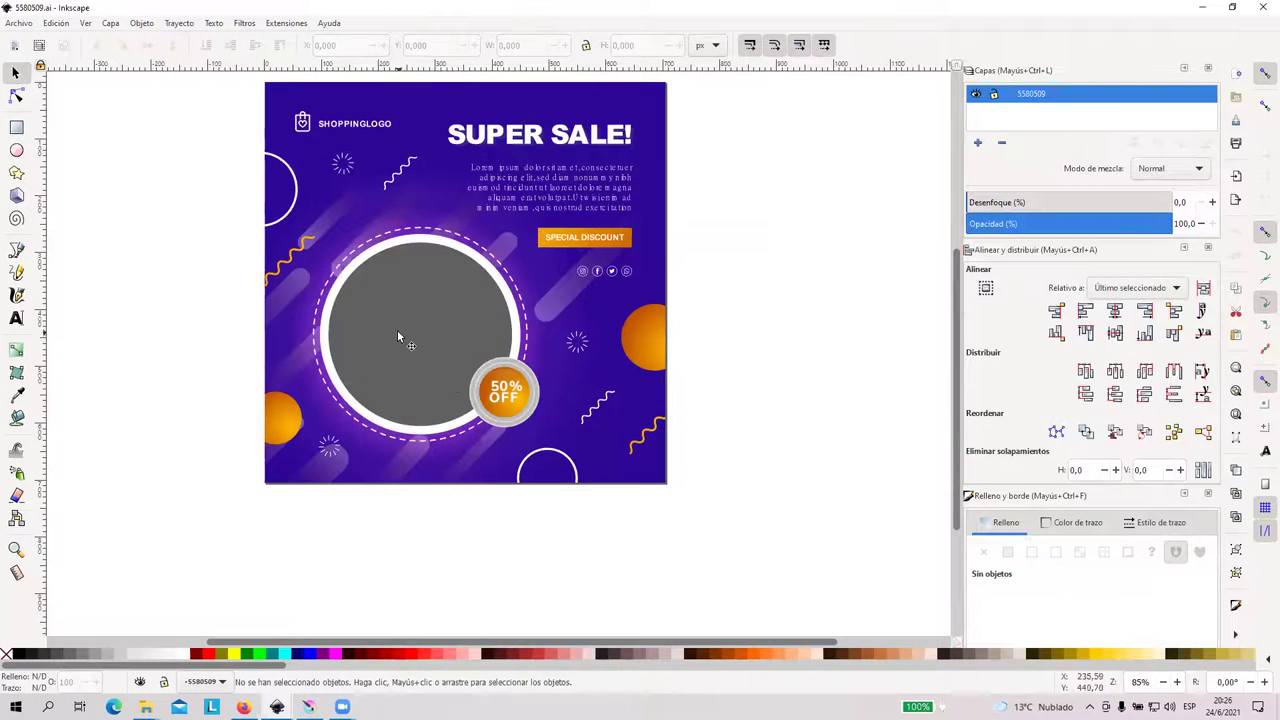
# Select the design's twelve objects, then nudge the lower circle group slightly down and right
pyautogui.click(396, 334)
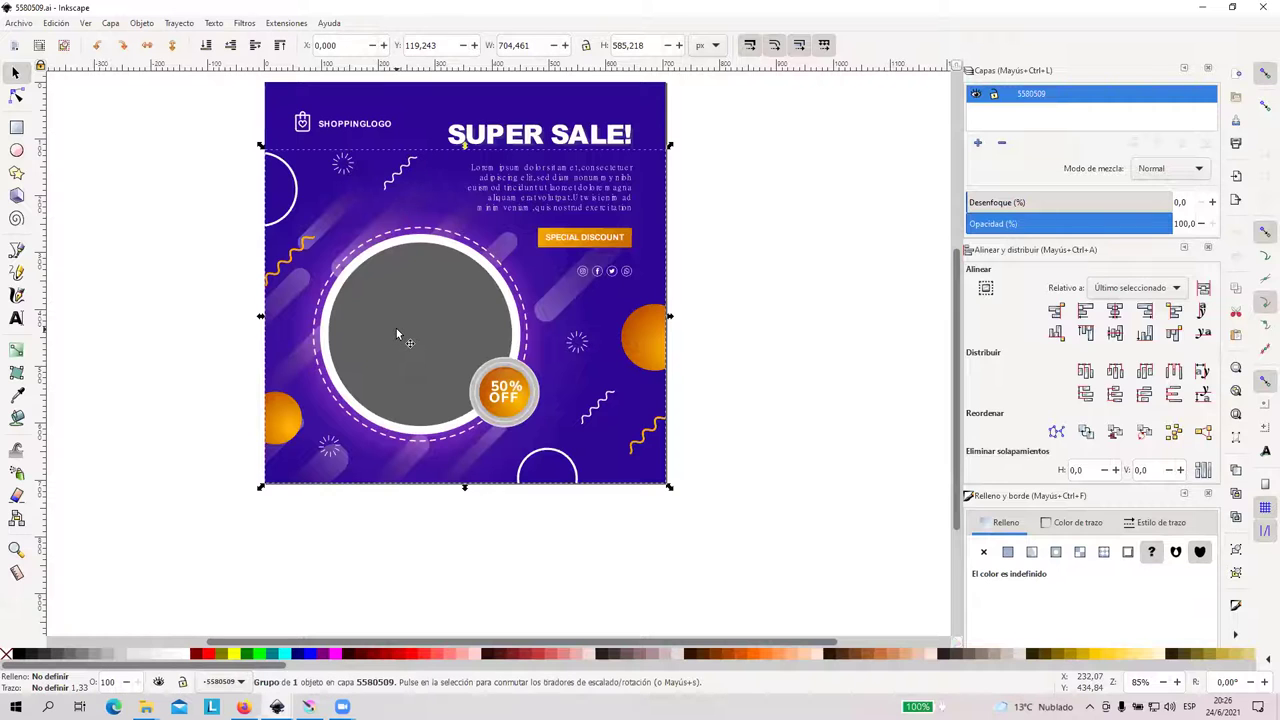
pyautogui.rightClick(443, 341)
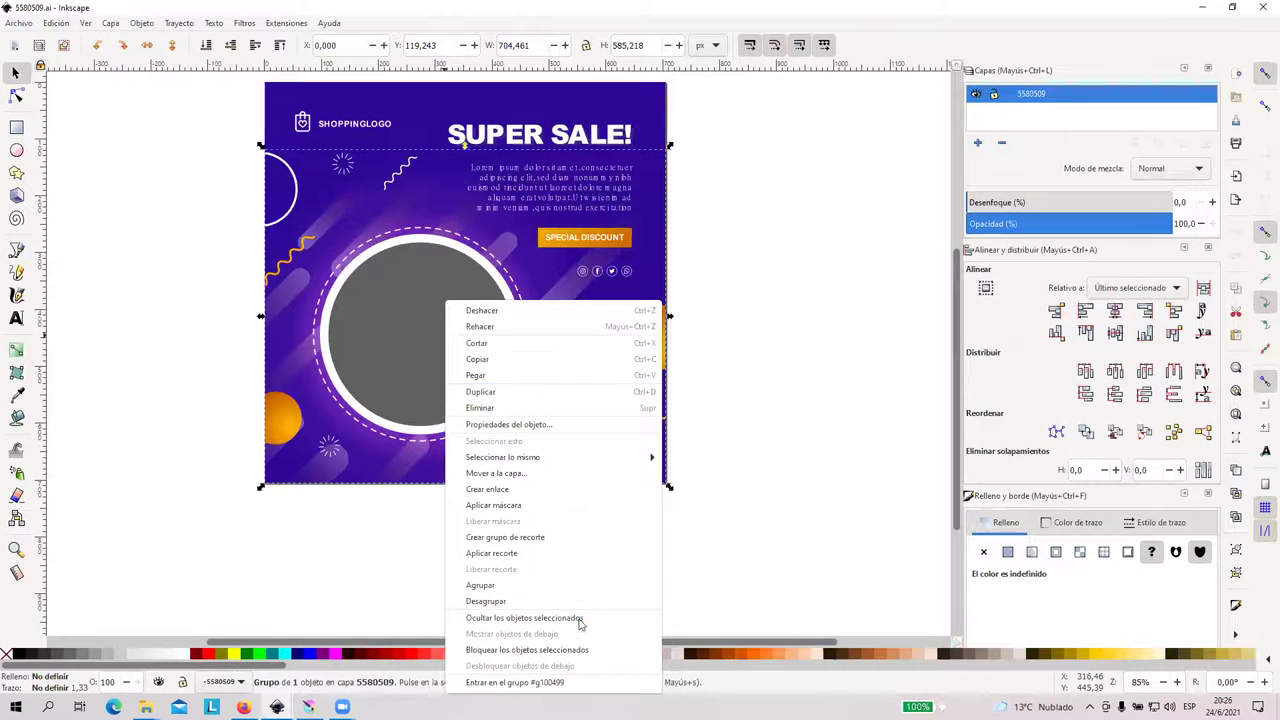
pyautogui.click(765, 416)
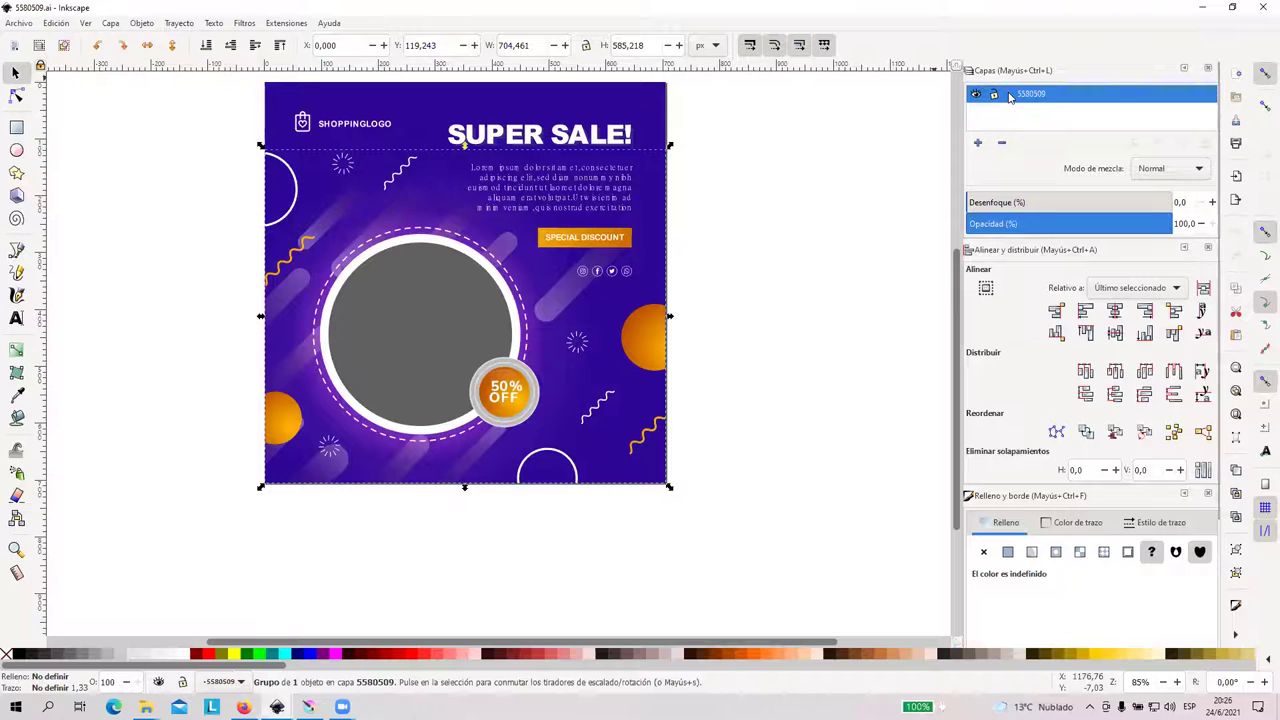
pyautogui.click(716, 99)
pyautogui.moveTo(713, 97); pyautogui.dragTo(282, 566)
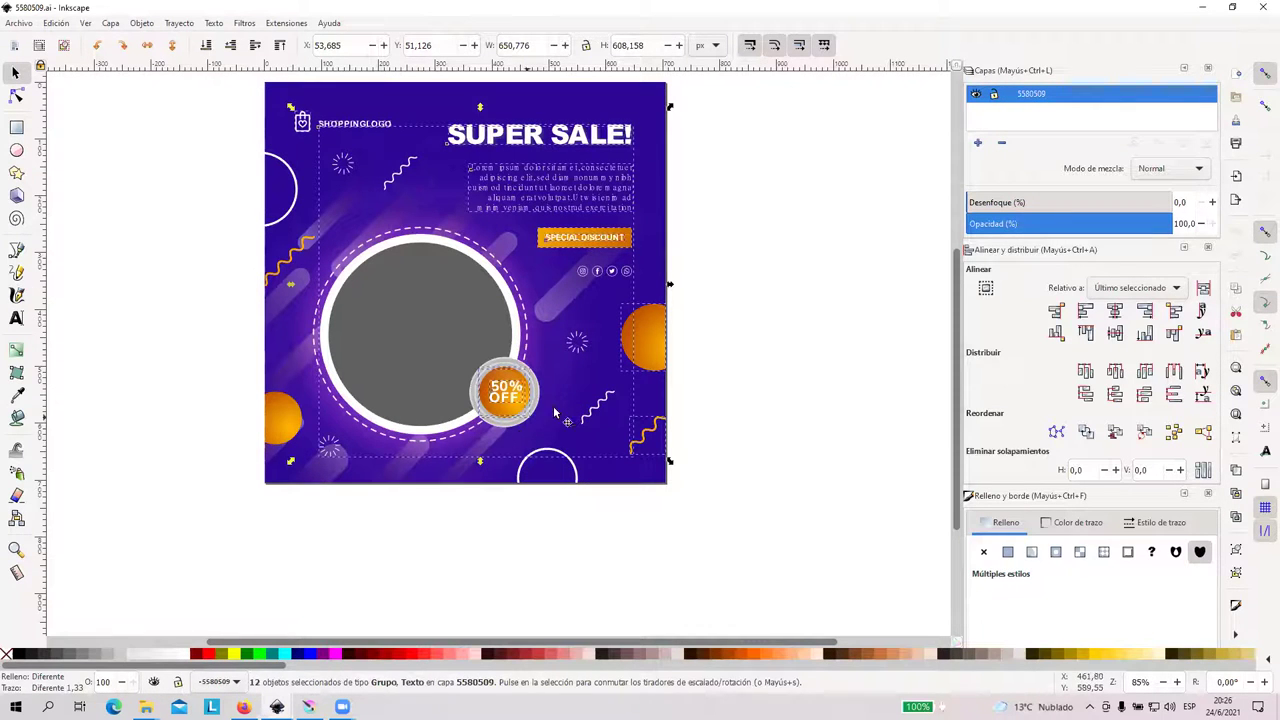
pyautogui.click(461, 326)
pyautogui.moveTo(457, 323)
pyautogui.mouseDown()
pyautogui.moveTo(757, 314)
pyautogui.moveTo(486, 349)
pyautogui.moveTo(465, 335)
pyautogui.mouseUp()
# Ungroup the circle group, reposition the clipped grey circle image, and regroup the selection
pyautogui.rightClick(465, 335)
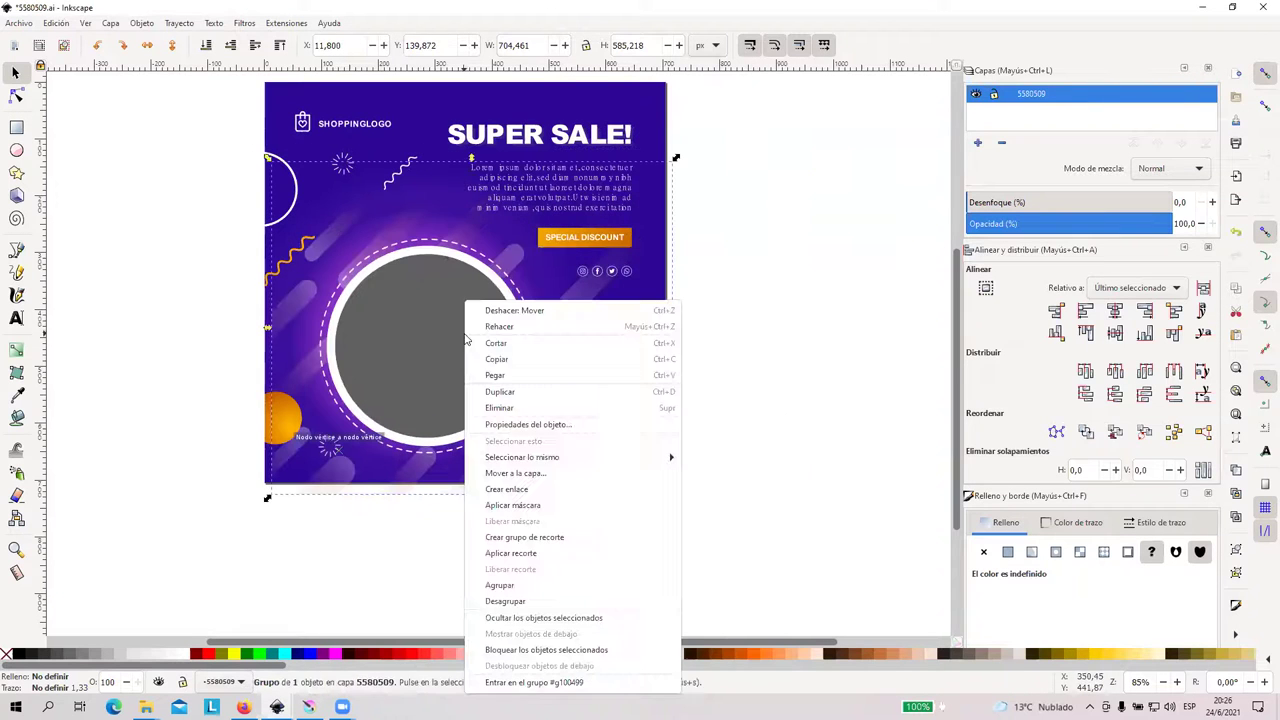
pyautogui.click(566, 601)
pyautogui.click(408, 538)
pyautogui.moveTo(440, 335); pyautogui.dragTo(734, 353)
pyautogui.rightClick(370, 400)
pyautogui.click(425, 312)
# Ungroup again: grey circle off-page right, white circle to lower left, poster group shifted left and down
pyautogui.rightClick(700, 358)
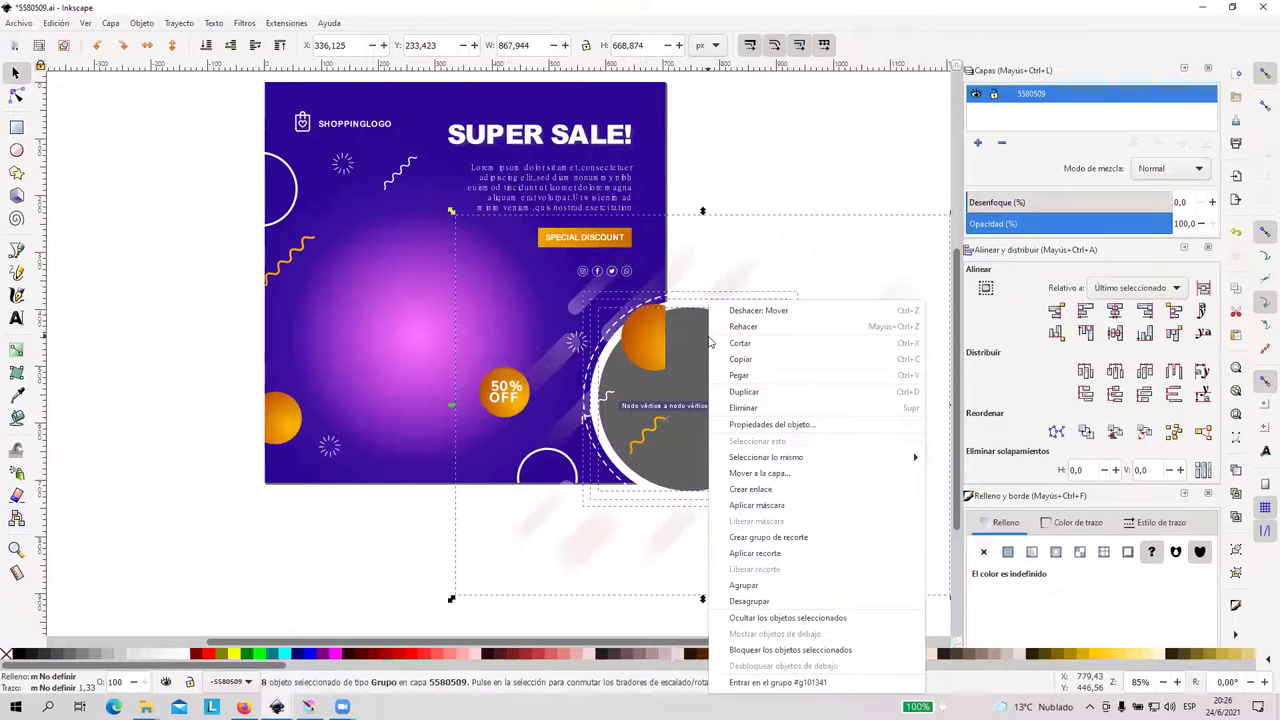
pyautogui.click(757, 601)
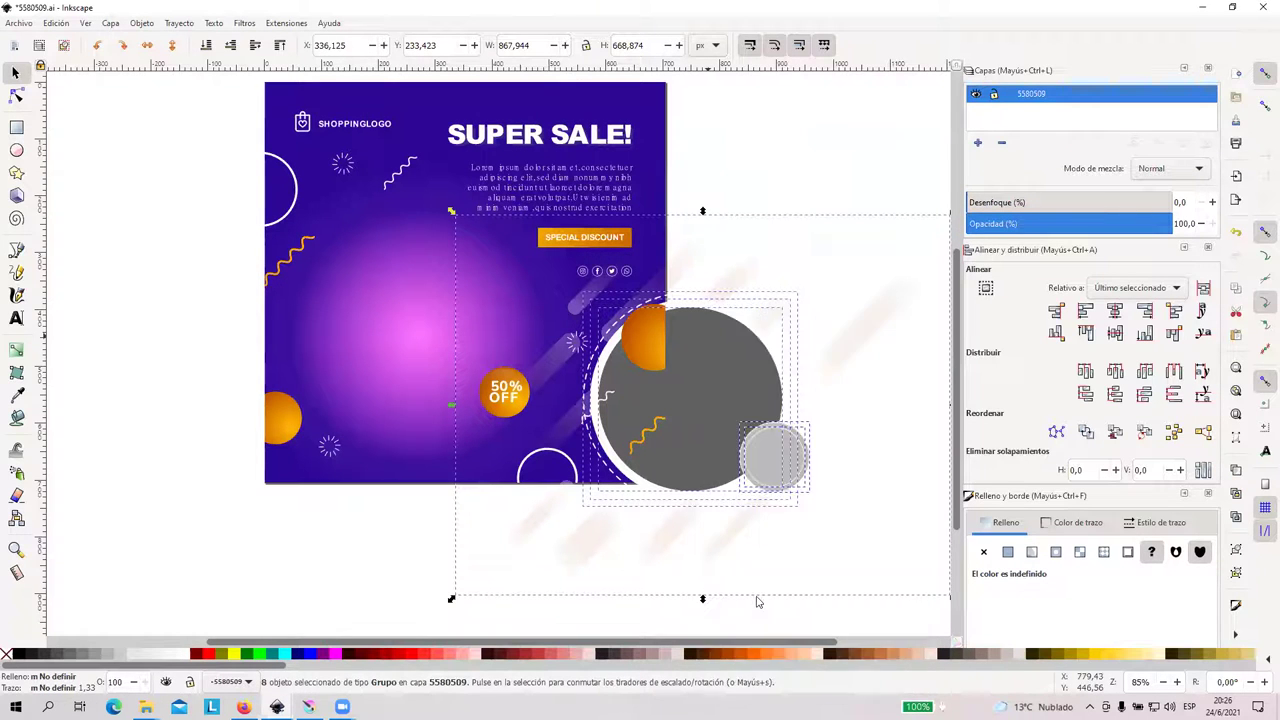
pyautogui.click(690, 375)
pyautogui.moveTo(690, 375); pyautogui.dragTo(816, 317)
pyautogui.moveTo(632, 400); pyautogui.dragTo(360, 428)
pyautogui.click(193, 262)
pyautogui.moveTo(193, 262); pyautogui.dragTo(336, 283)
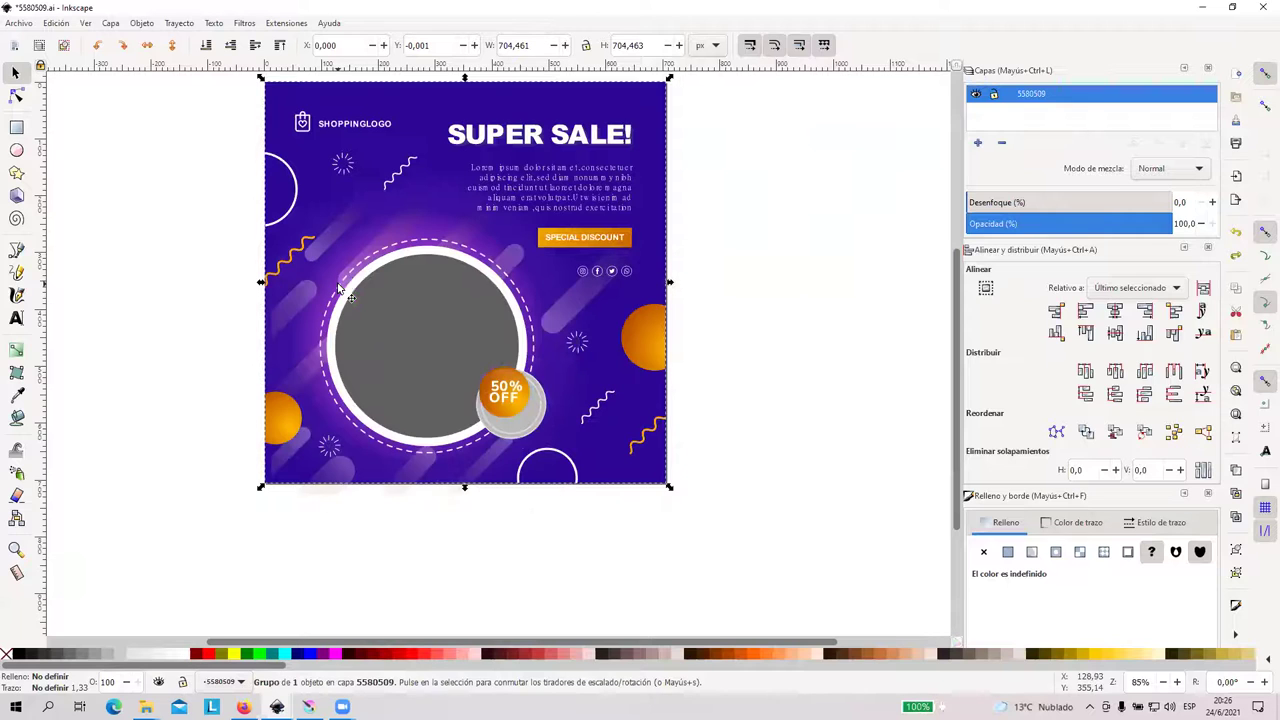
pyautogui.click(765, 279)
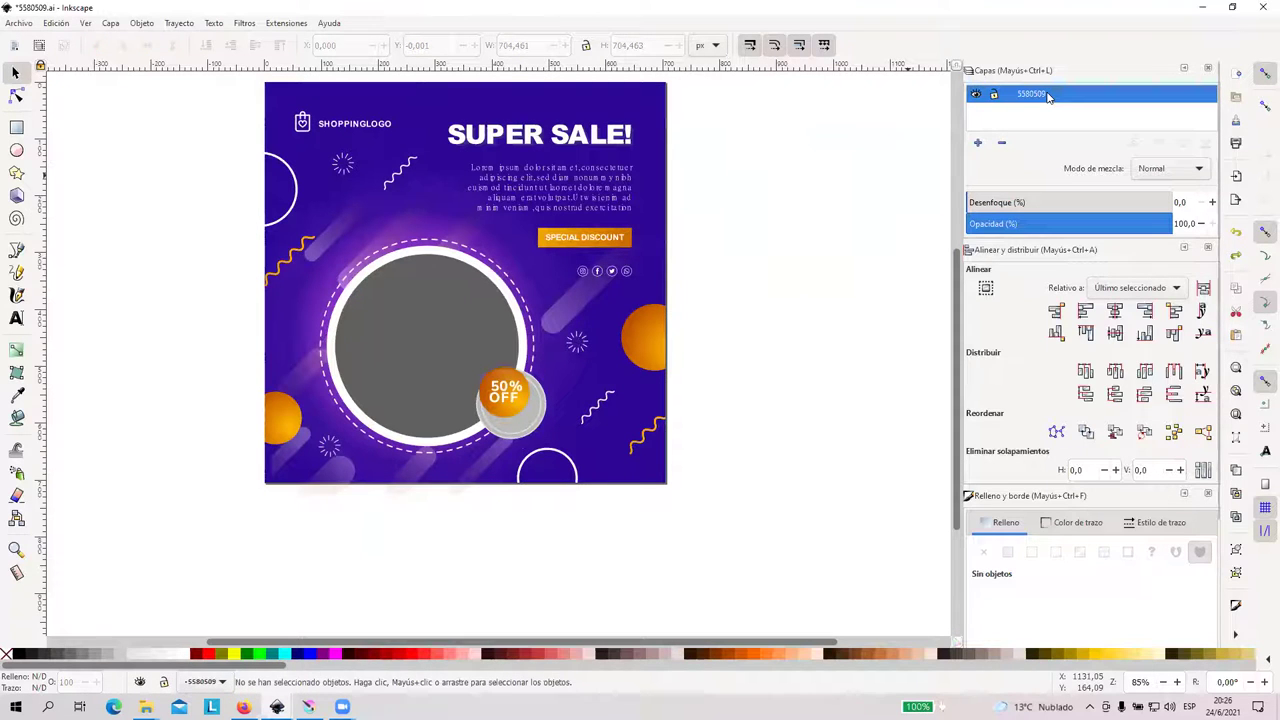
# Rename the poster's existing layer to fondo
pyautogui.doubleClick(1041, 95)
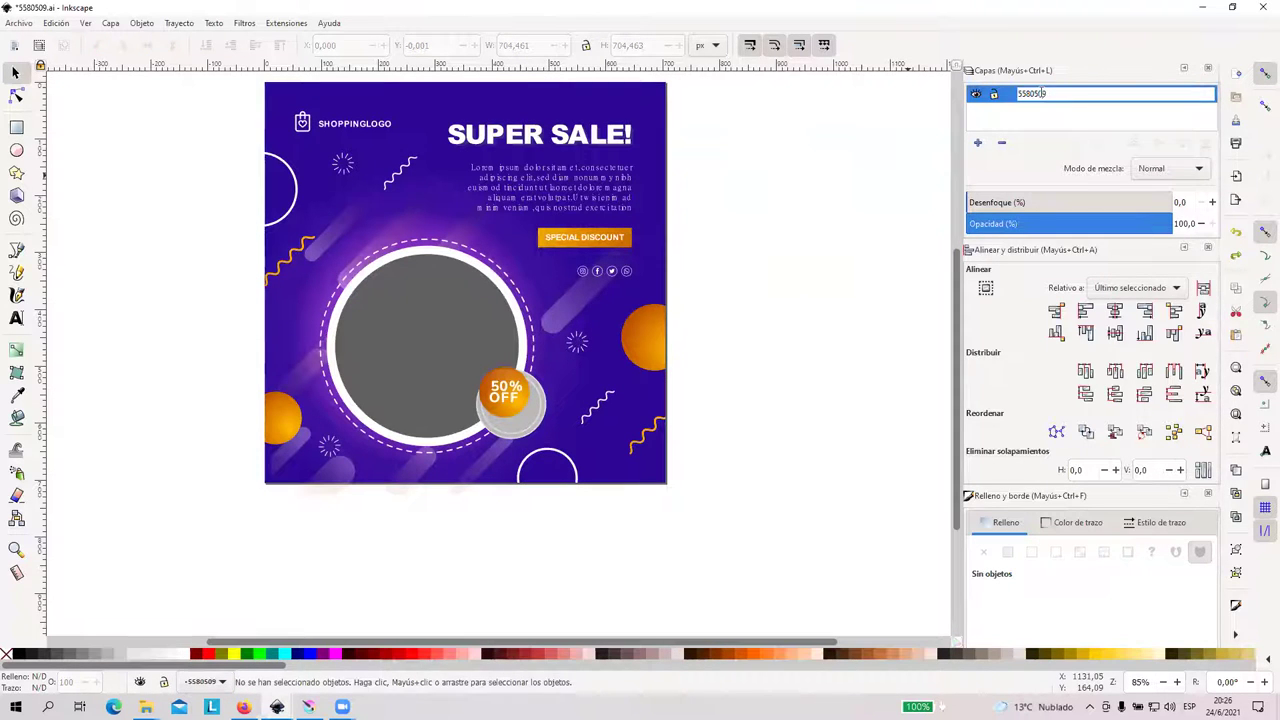
pyautogui.press('Return')
pyautogui.doubleClick(1049, 95)
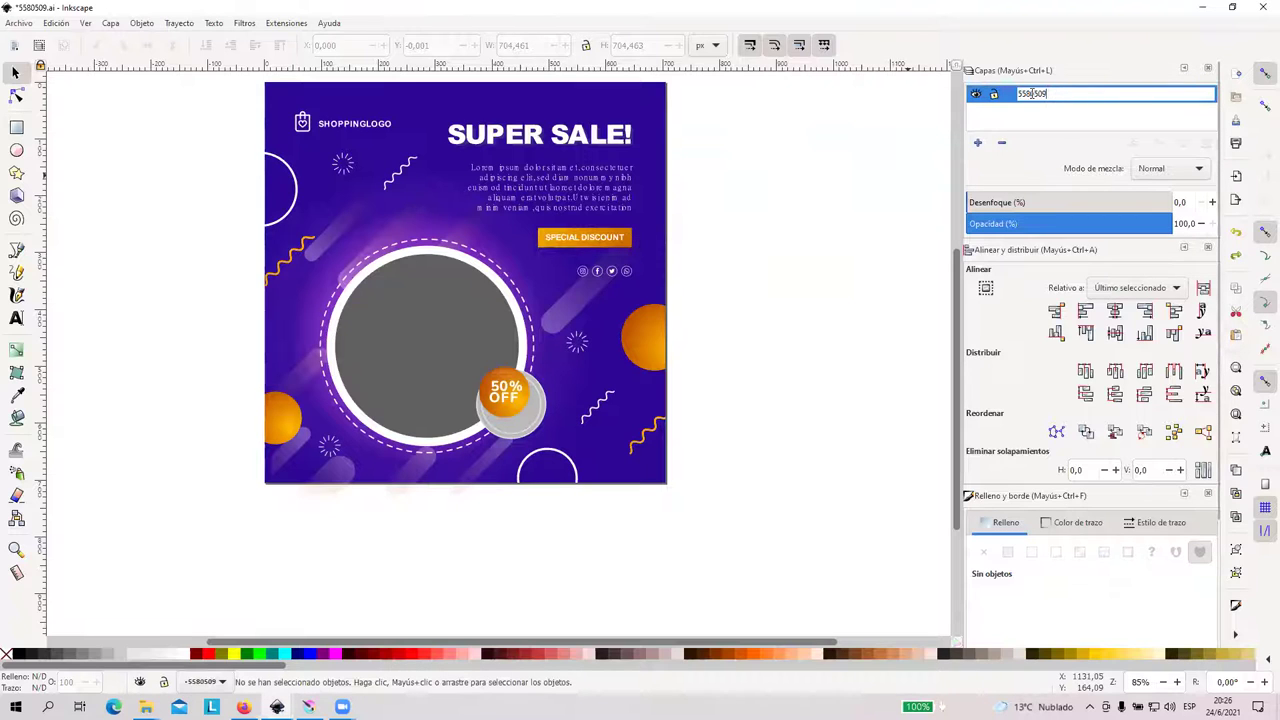
pyautogui.write('fo')
pyautogui.press('Return')
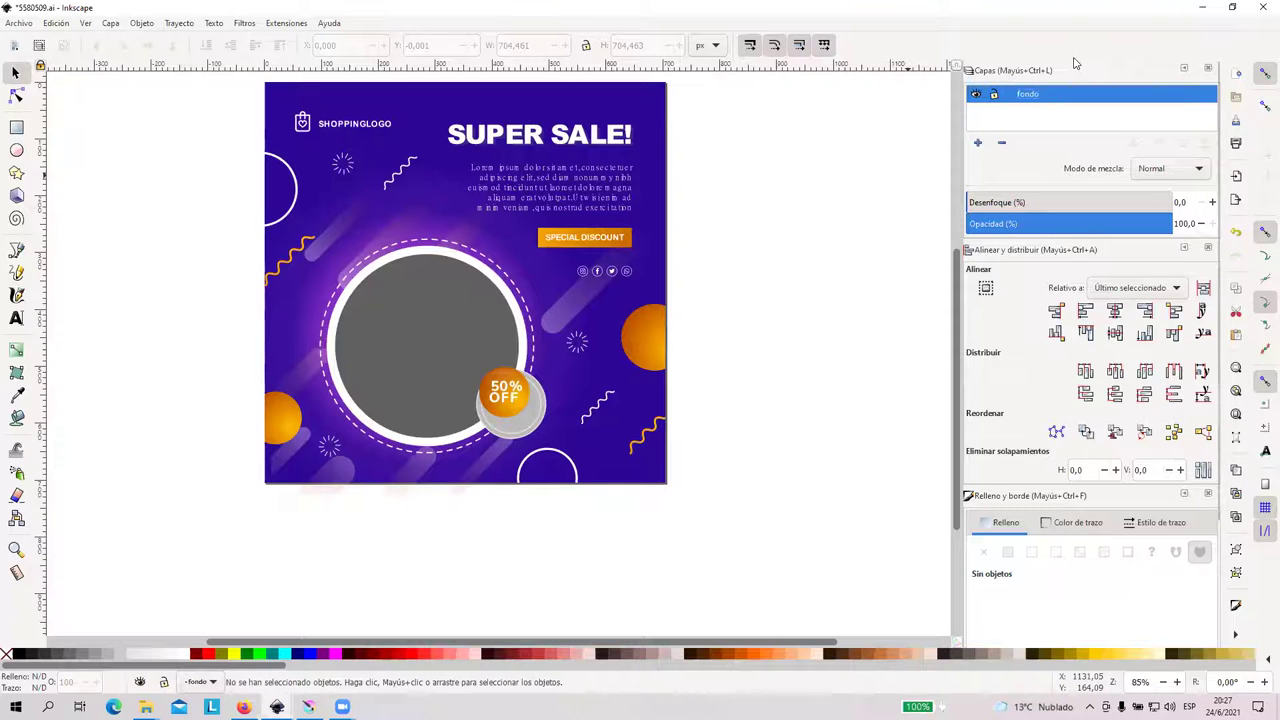
# Add two new layers named circulos and letras above fondo
pyautogui.click(978, 143)
pyautogui.write('circulos')
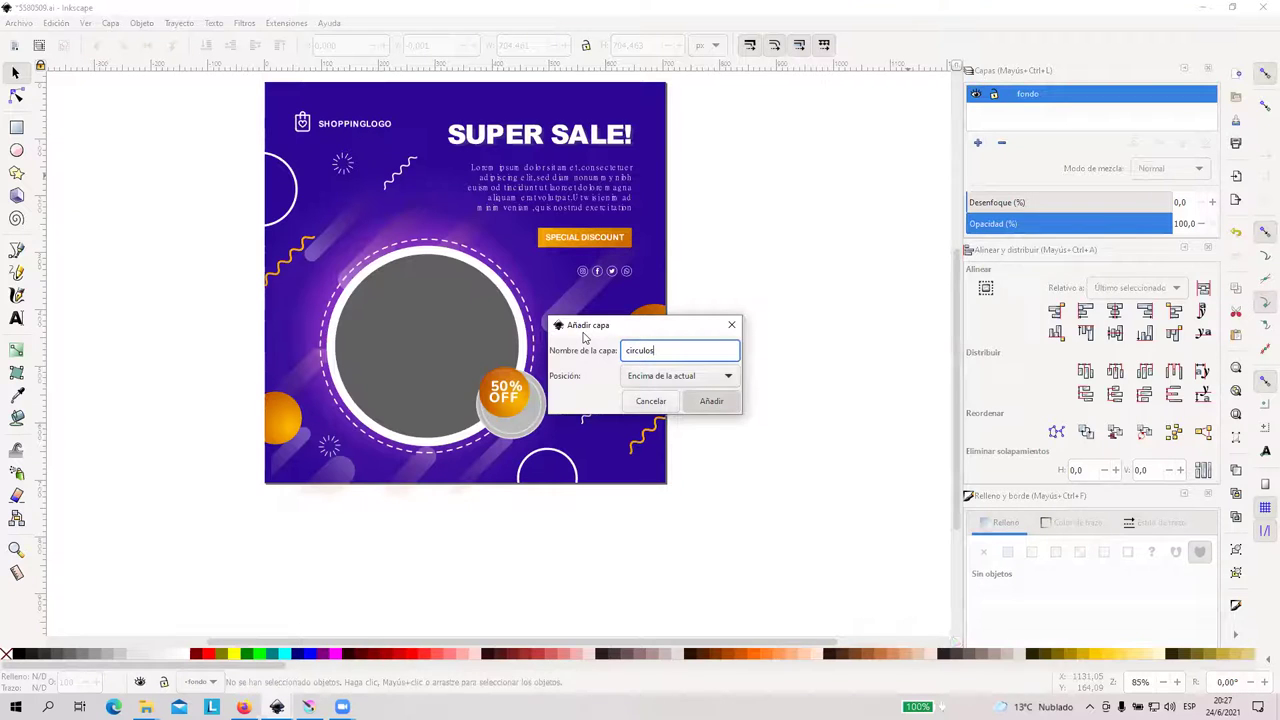
pyautogui.click(711, 400)
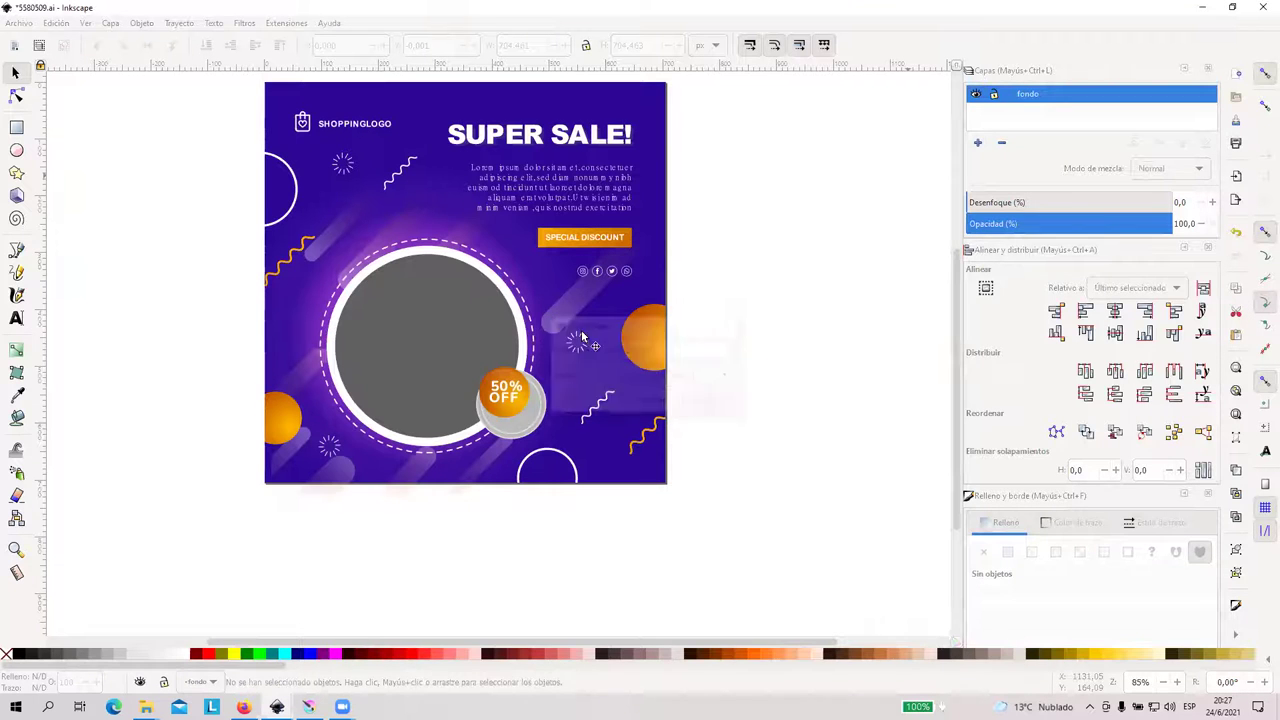
pyautogui.click(979, 142)
pyautogui.write('le')
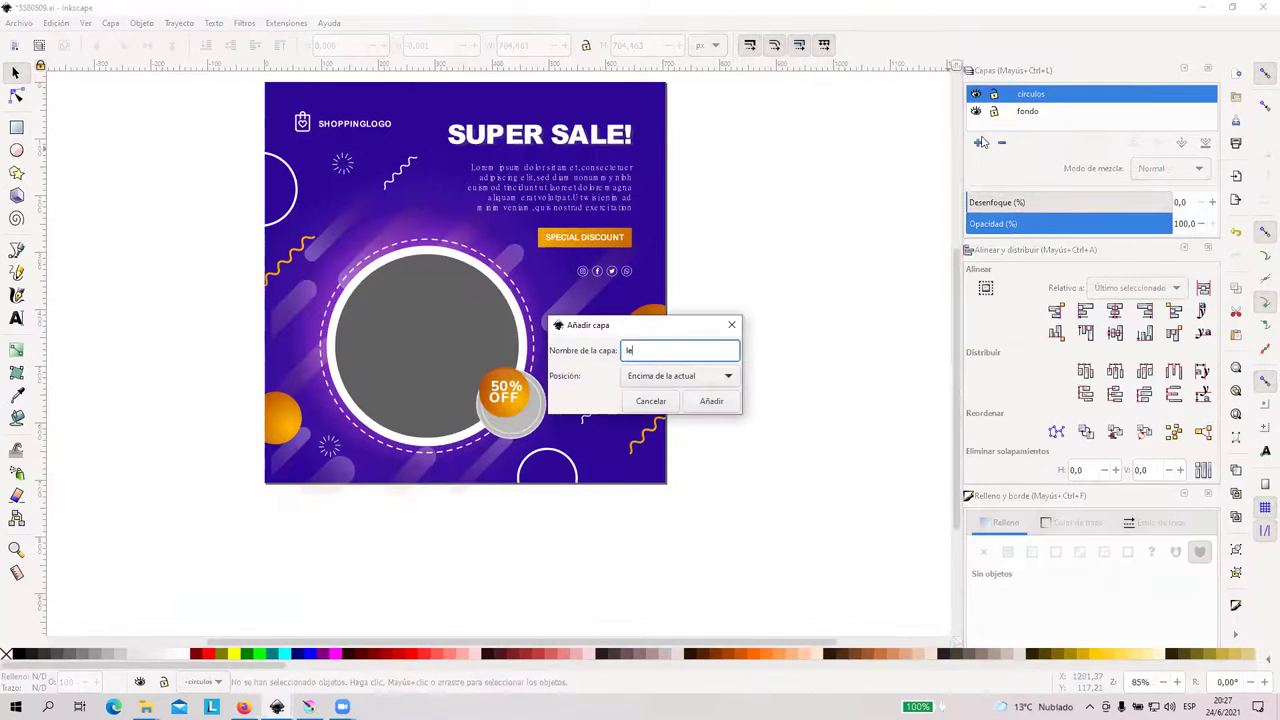
pyautogui.write('tras')
pyautogui.press('Return')
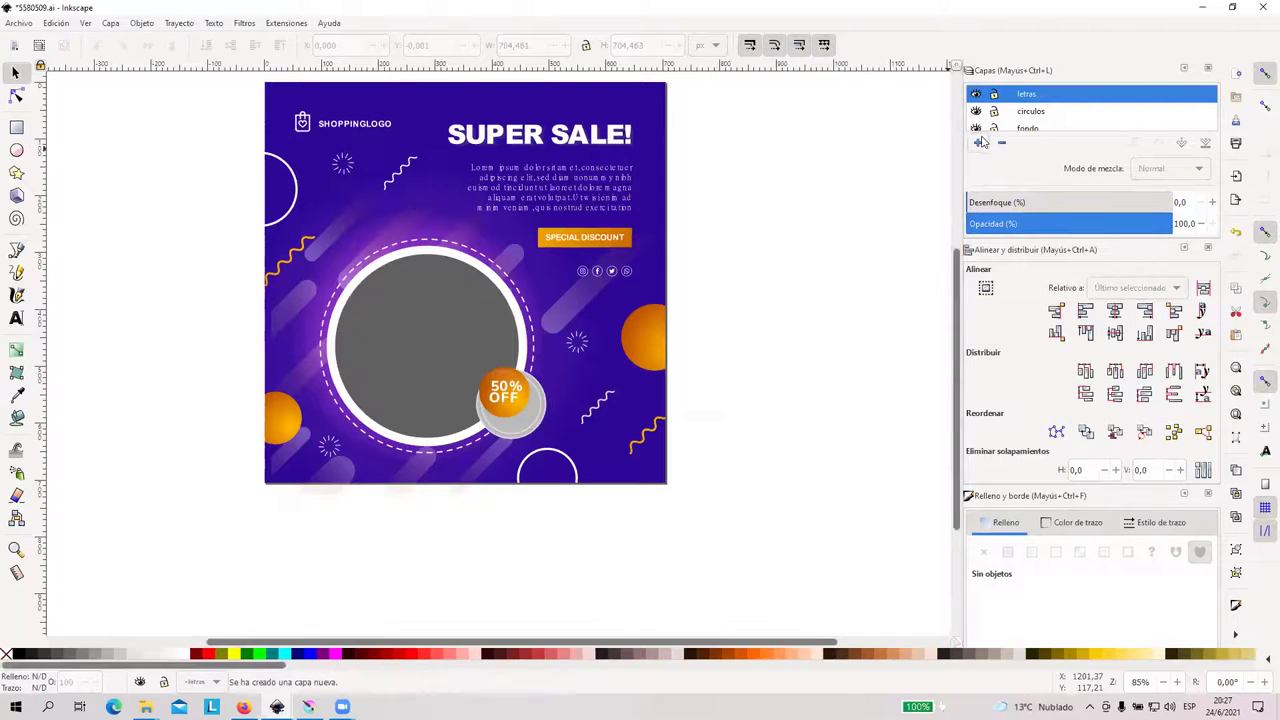
pyautogui.click(578, 143)
pyautogui.keyDown('shift'); pyautogui.click(587, 175); pyautogui.keyUp('shift')
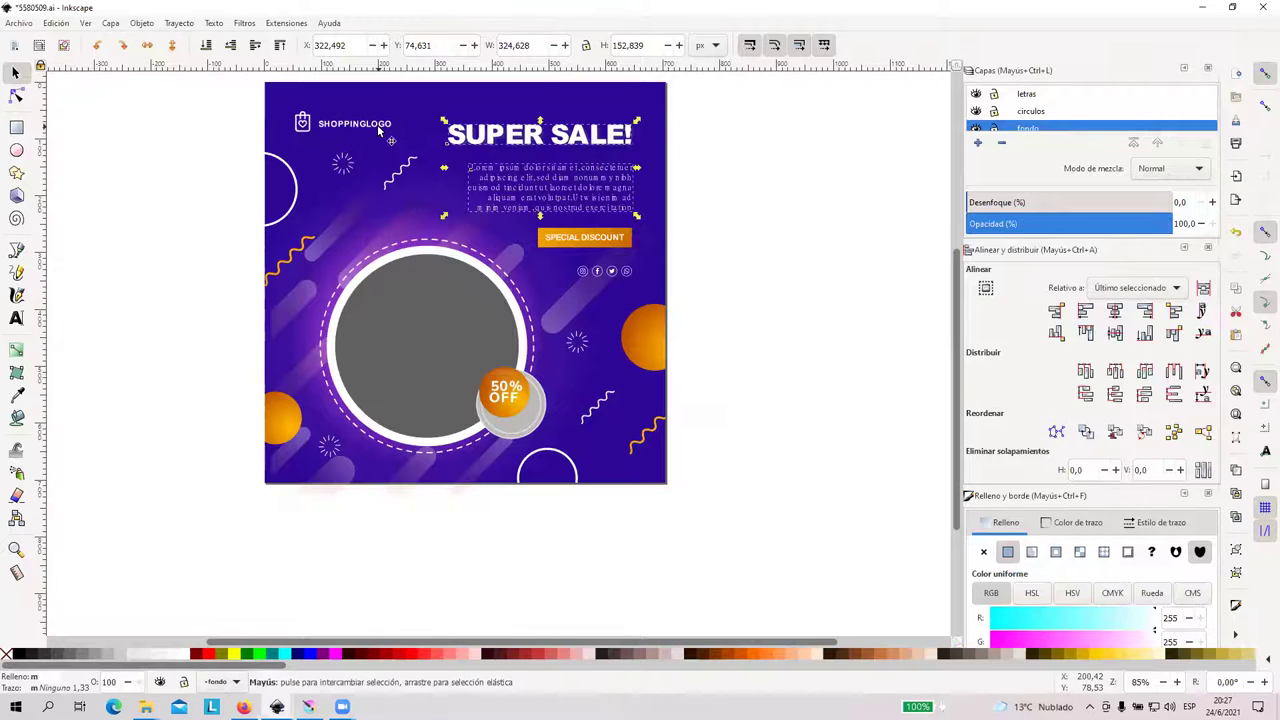
pyautogui.keyDown('shift'); pyautogui.click(607, 244); pyautogui.keyUp('shift')
pyautogui.keyDown('shift'); pyautogui.click(613, 247); pyautogui.keyUp('shift')
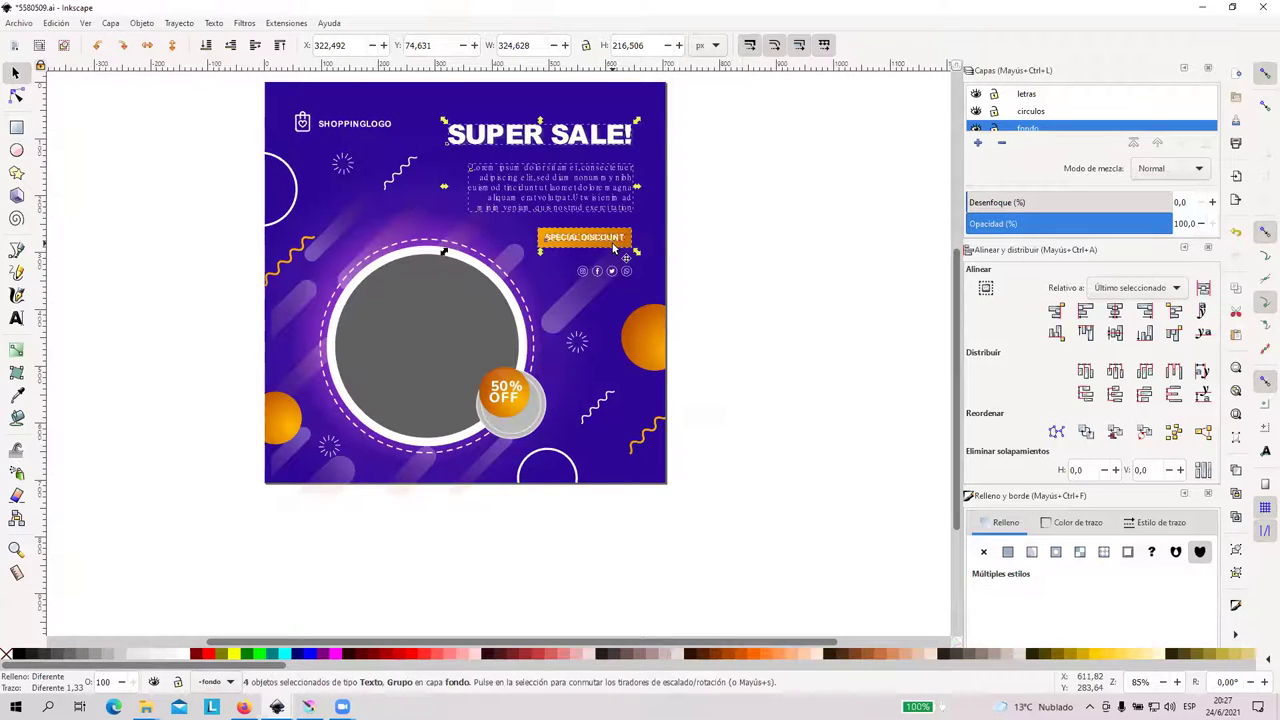
pyautogui.rightClick(614, 247)
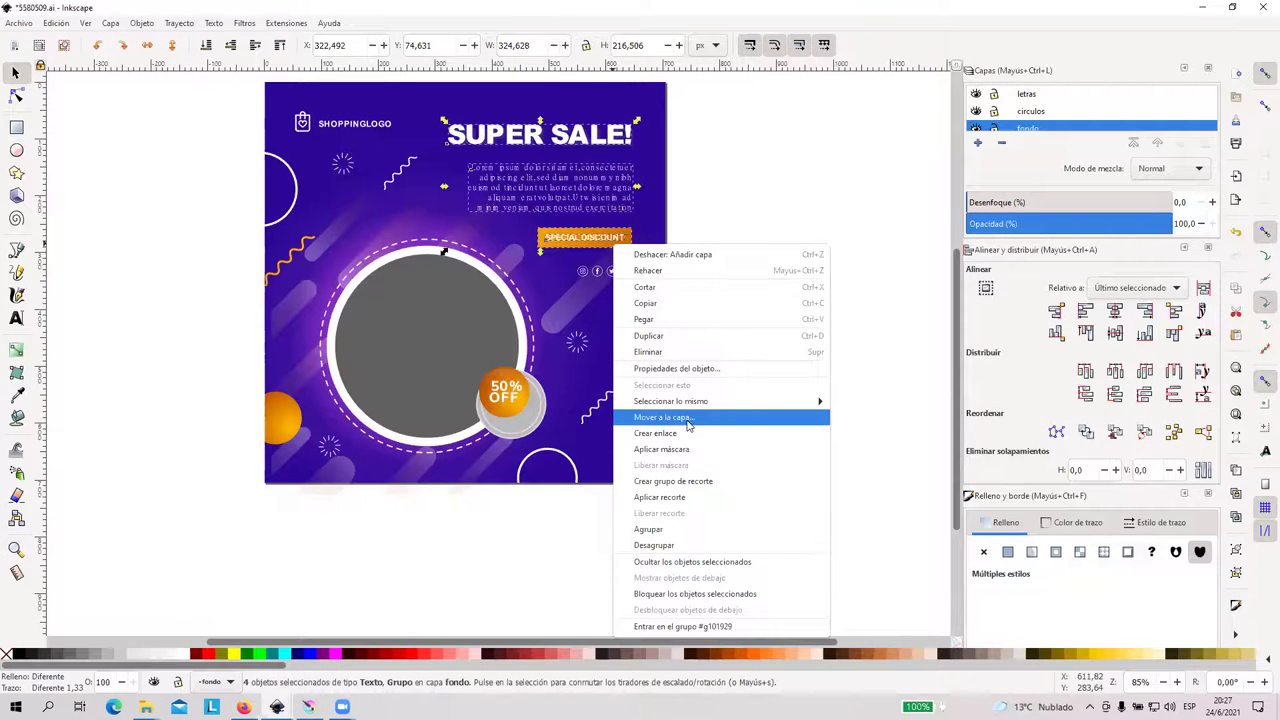
pyautogui.click(688, 420)
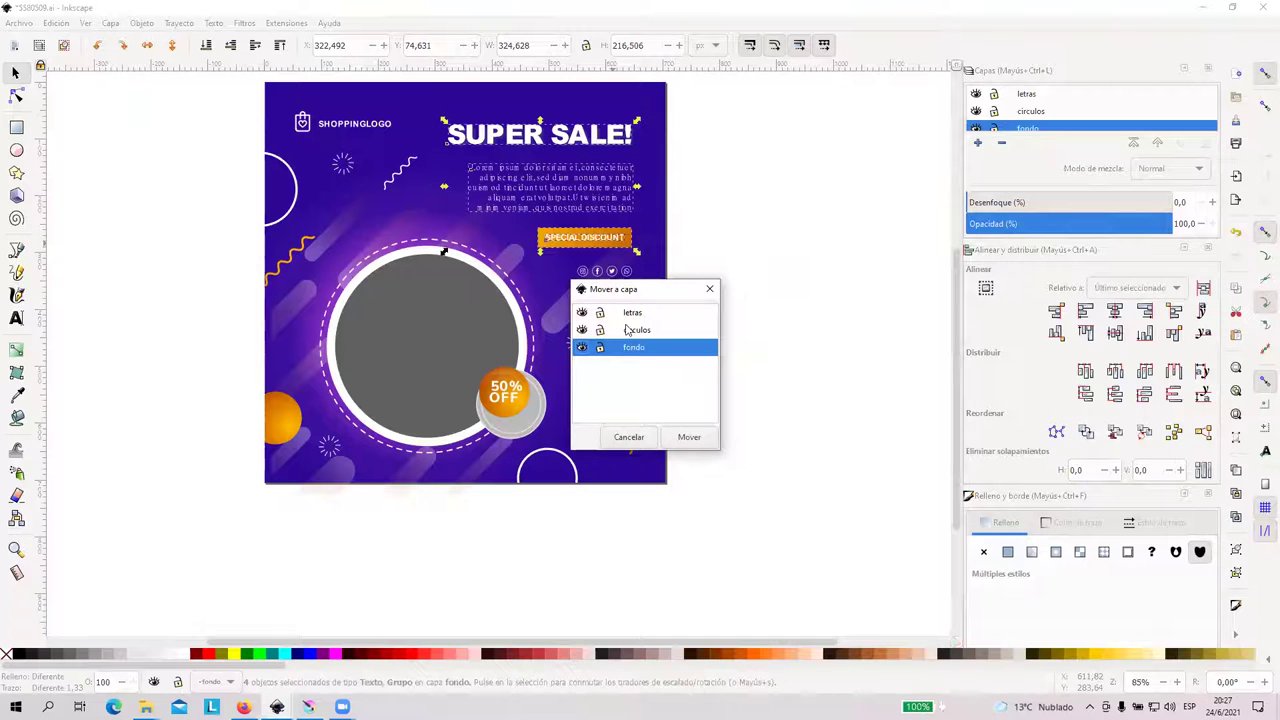
pyautogui.click(636, 314)
pyautogui.click(690, 437)
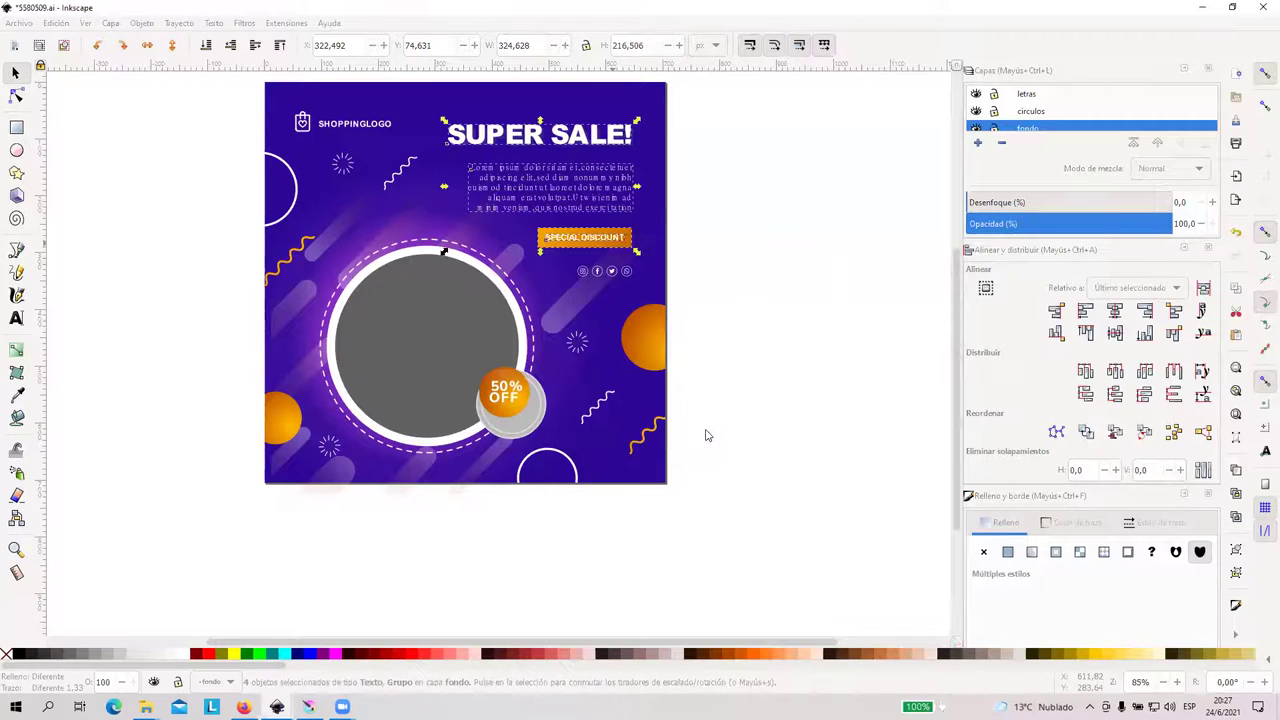
pyautogui.click(759, 352)
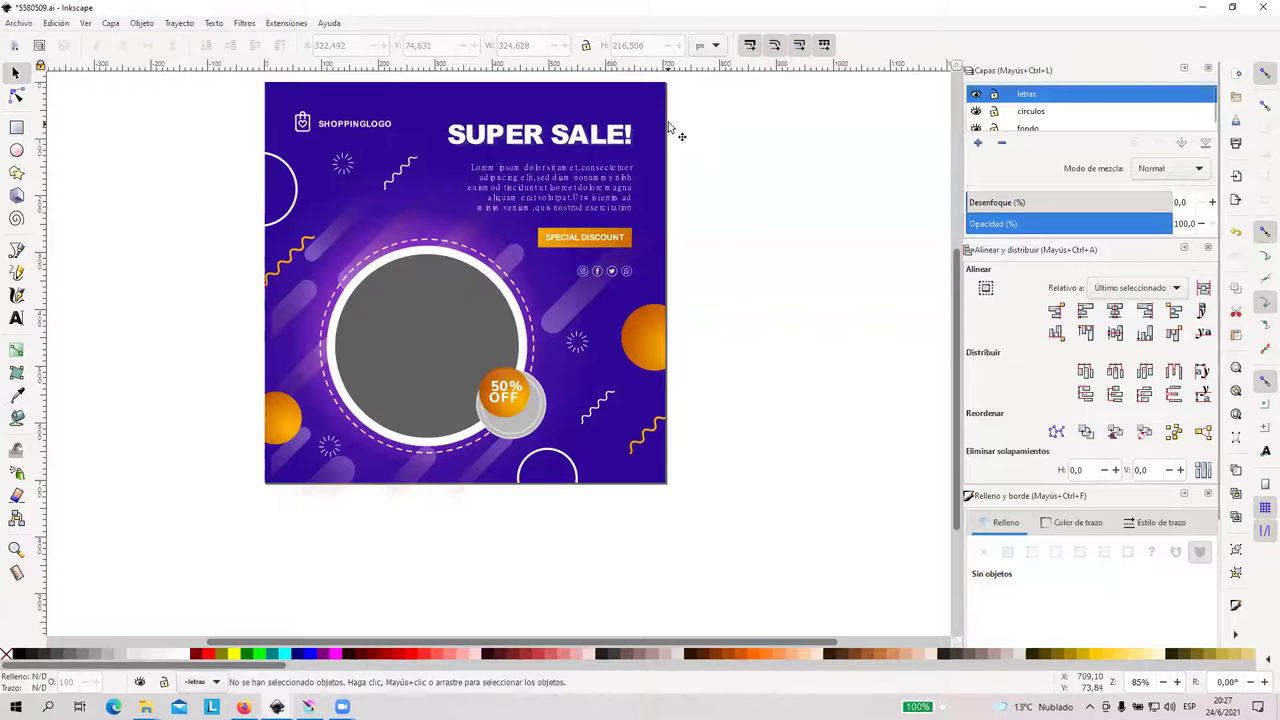
pyautogui.scroll(-1, 1030, 125)
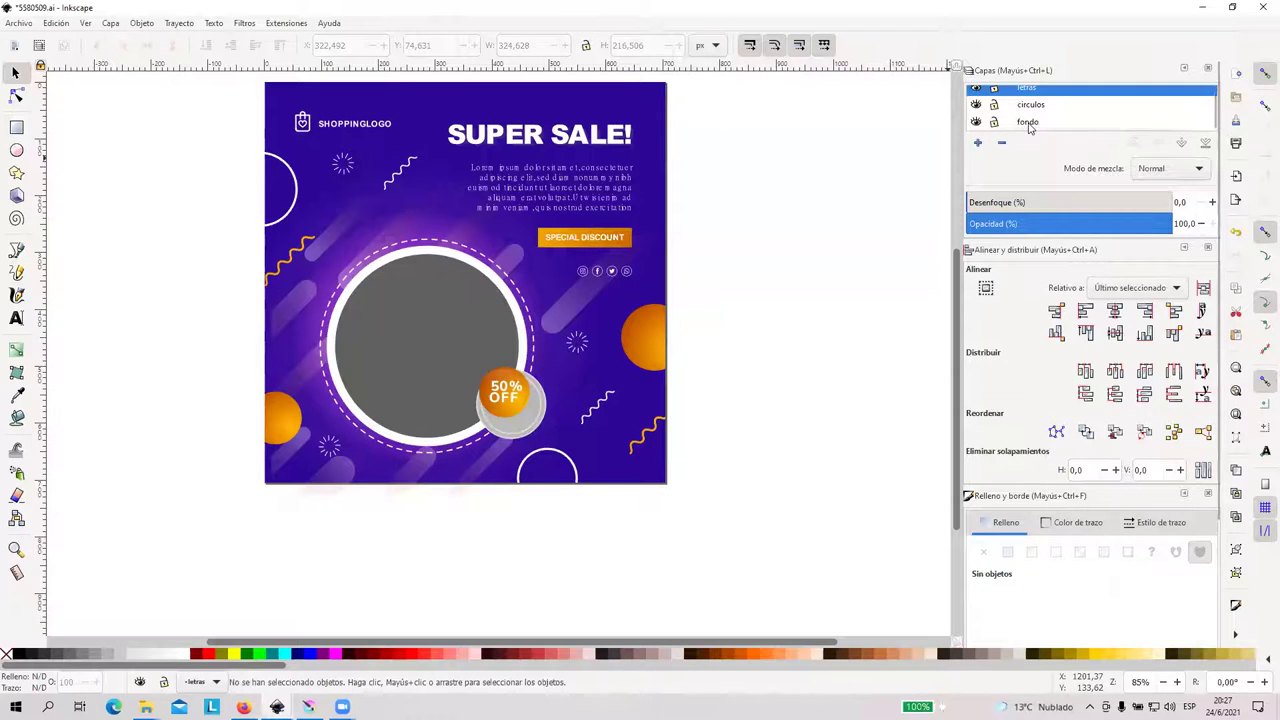
pyautogui.click(1028, 122)
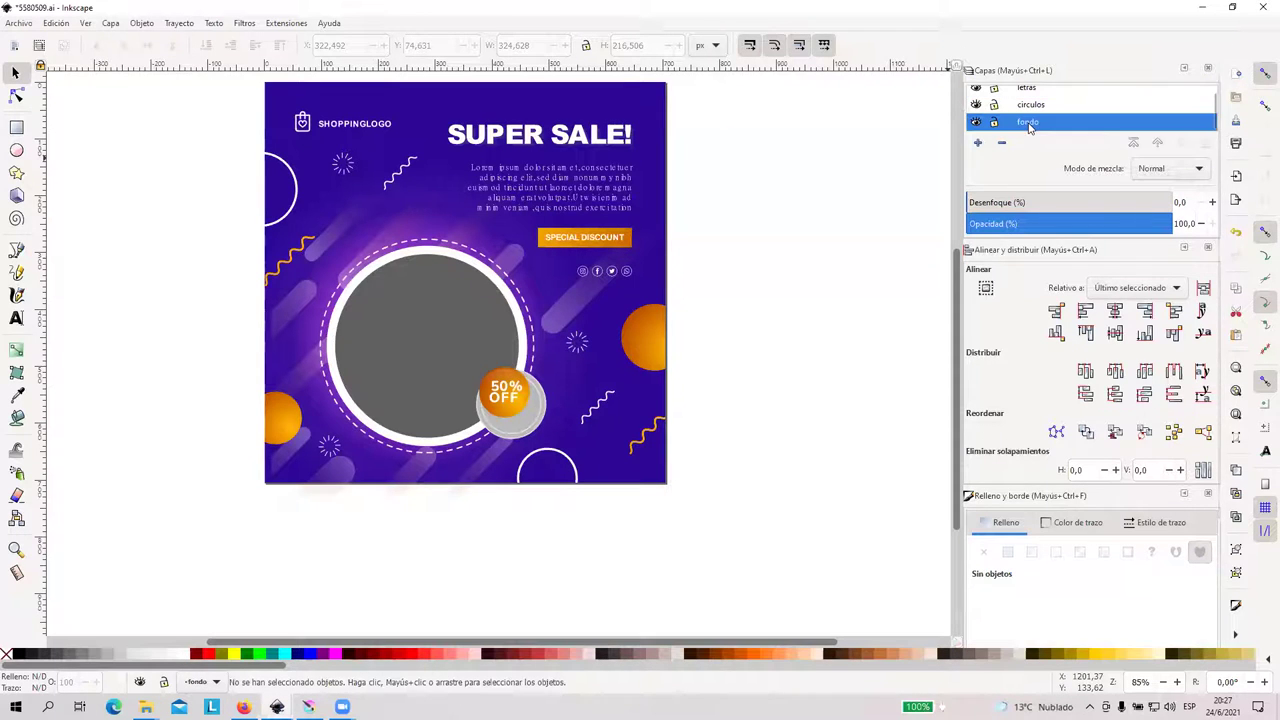
pyautogui.click(457, 298)
pyautogui.moveTo(454, 296); pyautogui.dragTo(469, 442)
pyautogui.hotkey('ctrl', 'z')
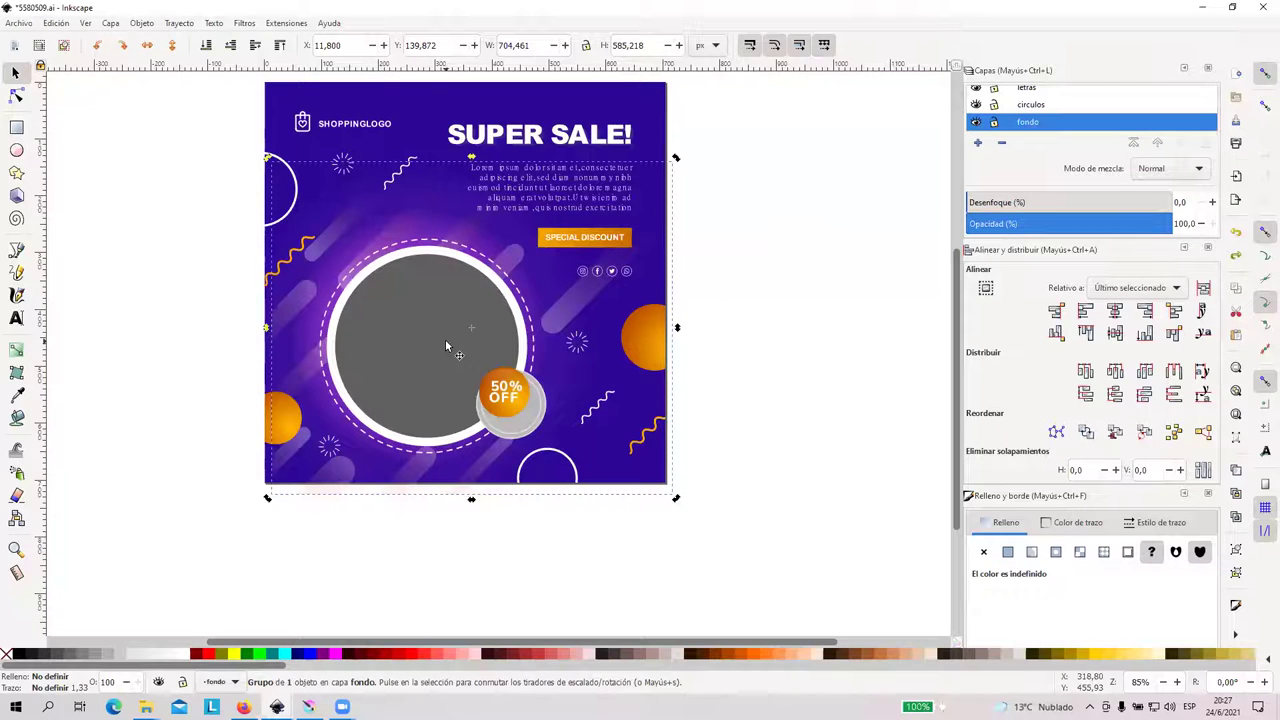
pyautogui.click(1054, 106)
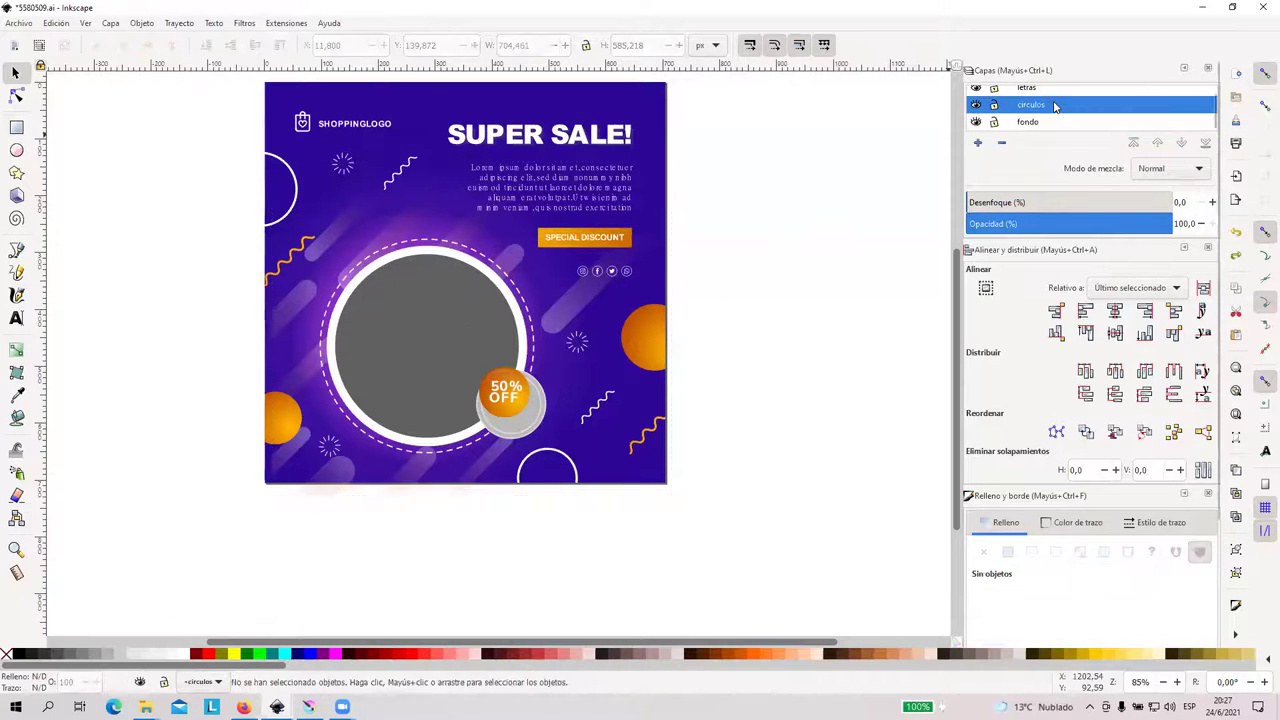
pyautogui.click(473, 283)
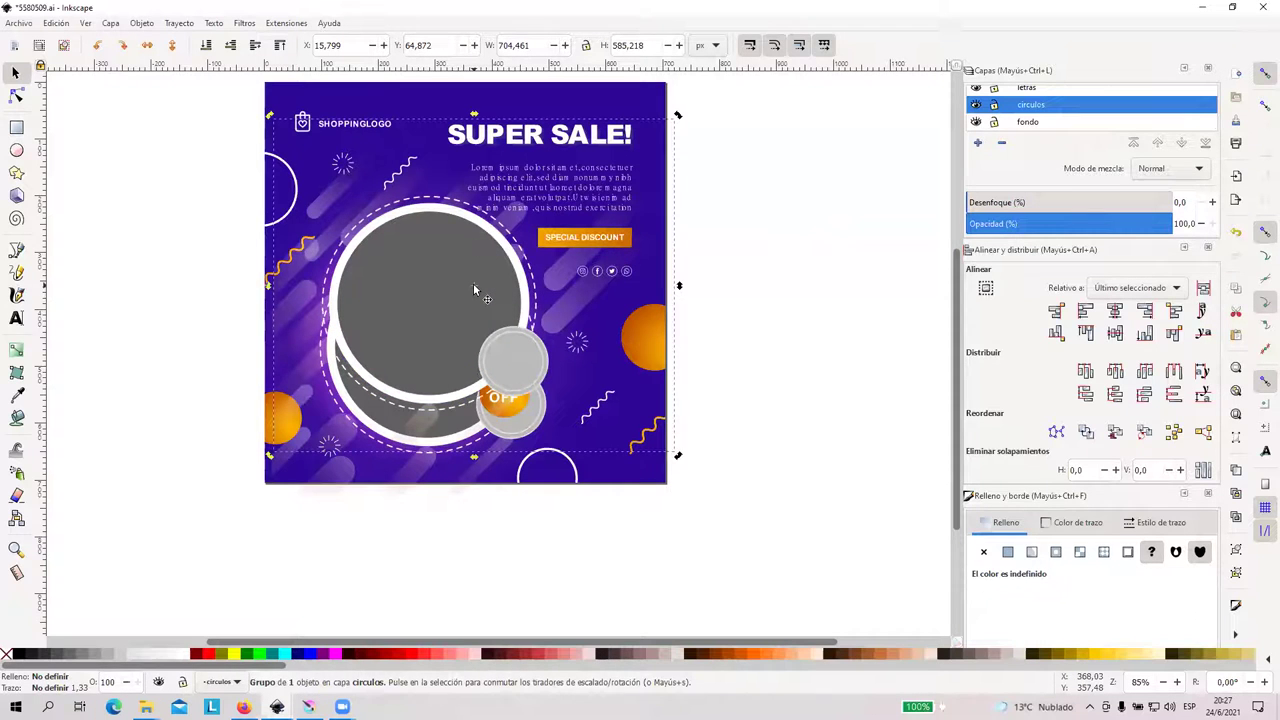
pyautogui.press('Delete')
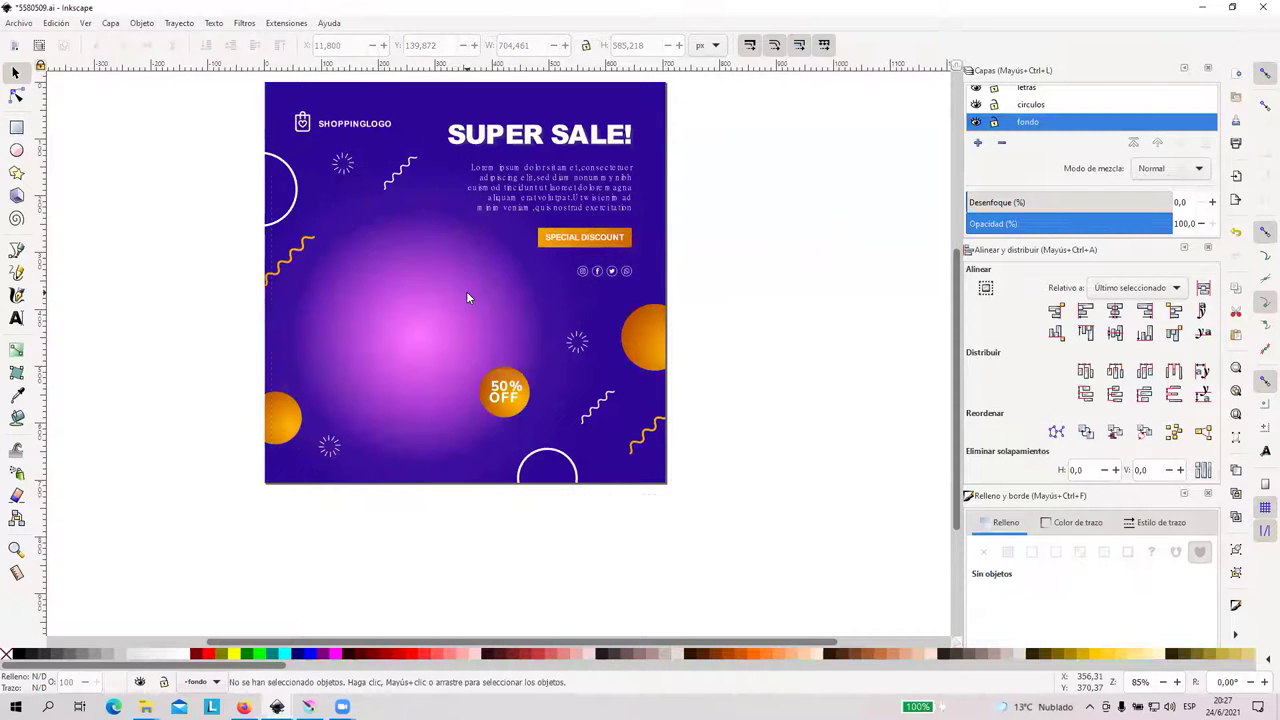
pyautogui.click(1031, 105)
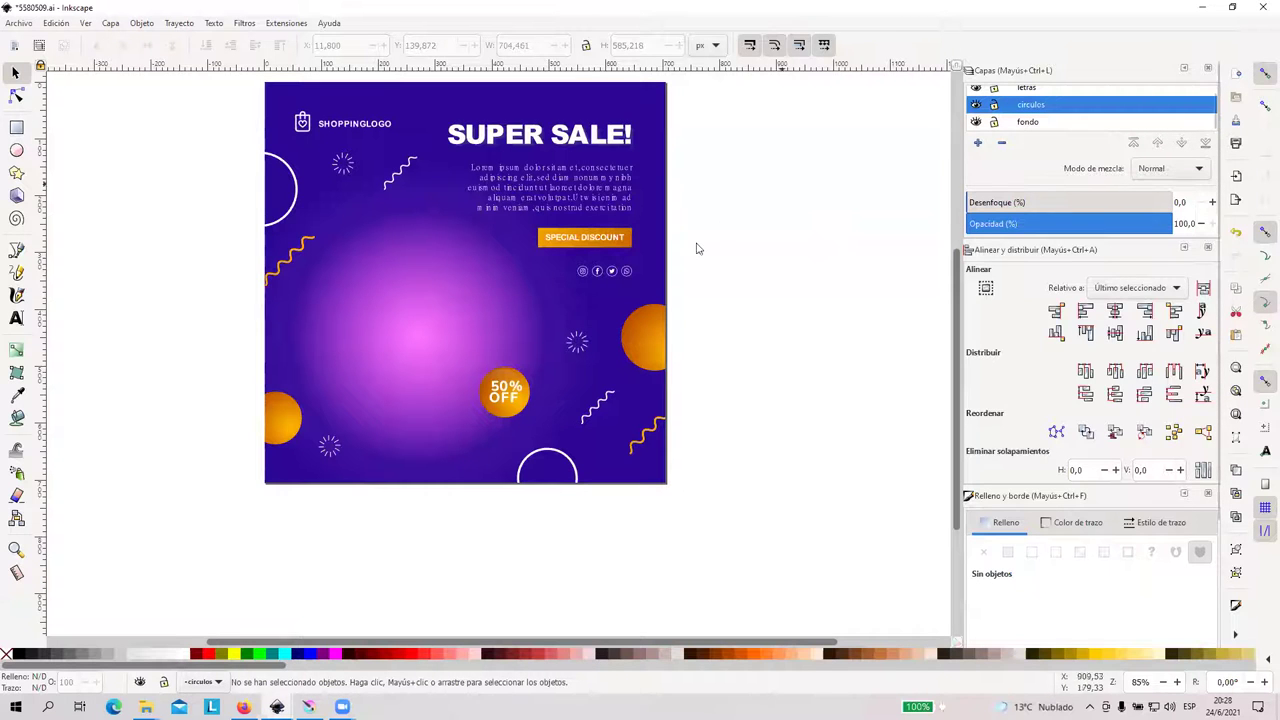
pyautogui.hotkey('ctrl', 'v')
pyautogui.moveTo(438, 328); pyautogui.dragTo(466, 322)
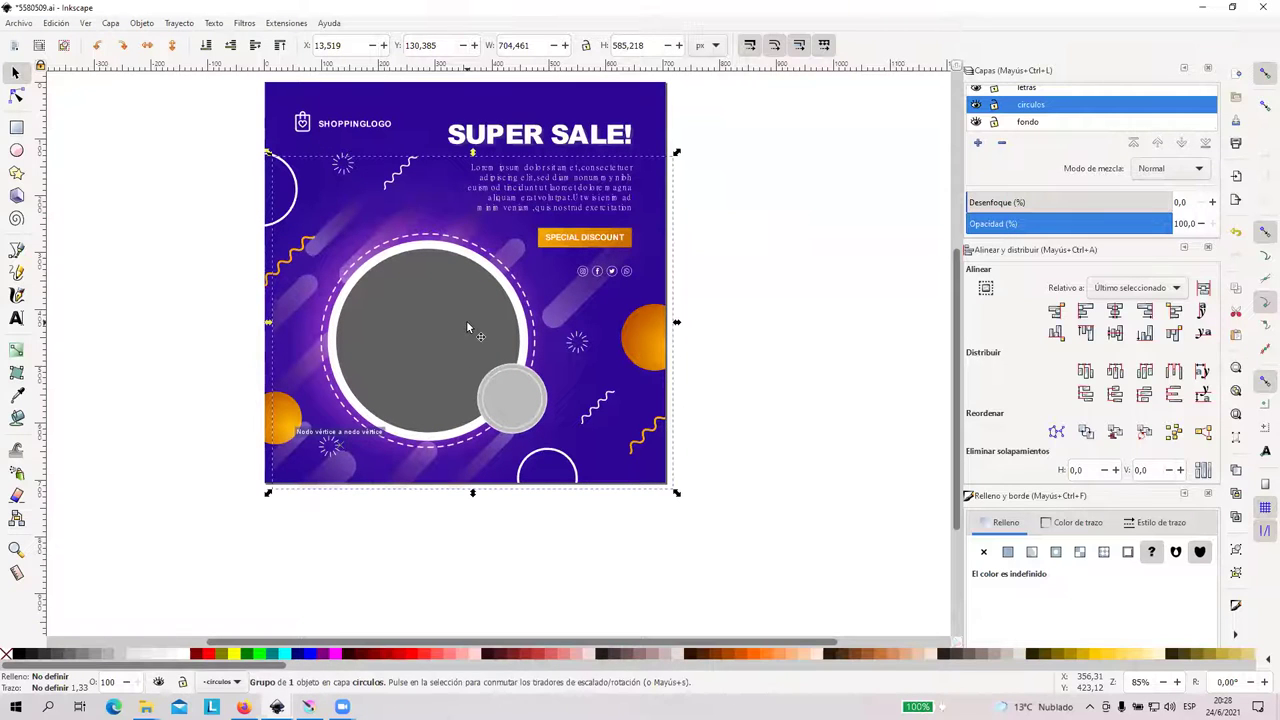
pyautogui.hotkey('ctrl', 'z')
pyautogui.hotkey('ctrl', 'z')
pyautogui.hotkey('ctrl', 'z')
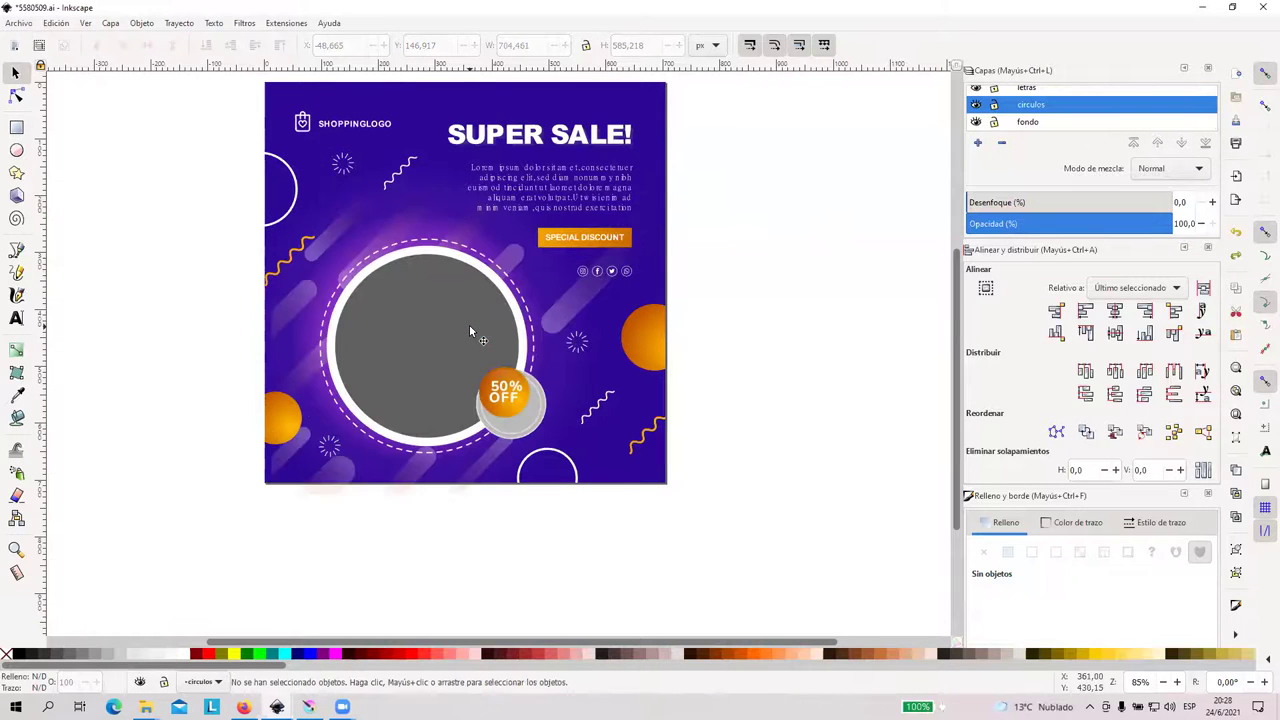
pyautogui.hotkey('ctrl', 'shift', 'z')
pyautogui.hotkey('ctrl', 'z')
# Move the grey circle group from fondo to the circulos layer with Mover a capa
pyautogui.click(469, 324)
pyautogui.rightClick(470, 301)
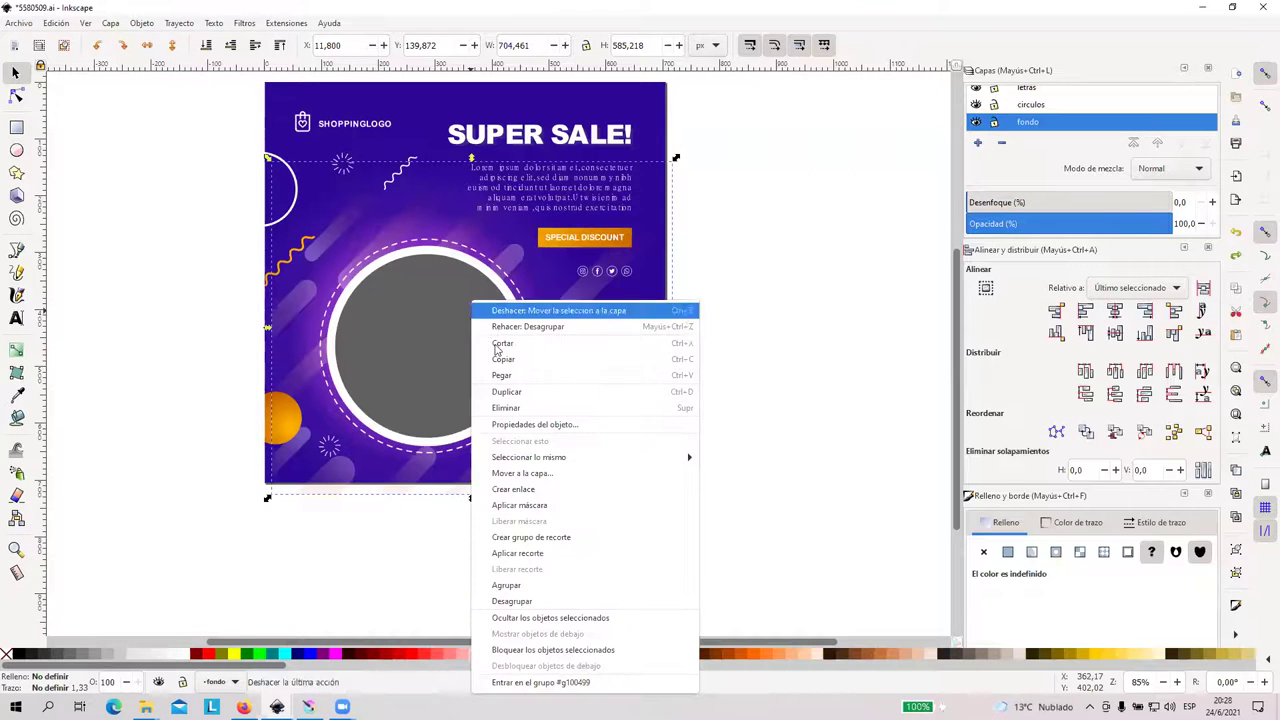
pyautogui.click(549, 474)
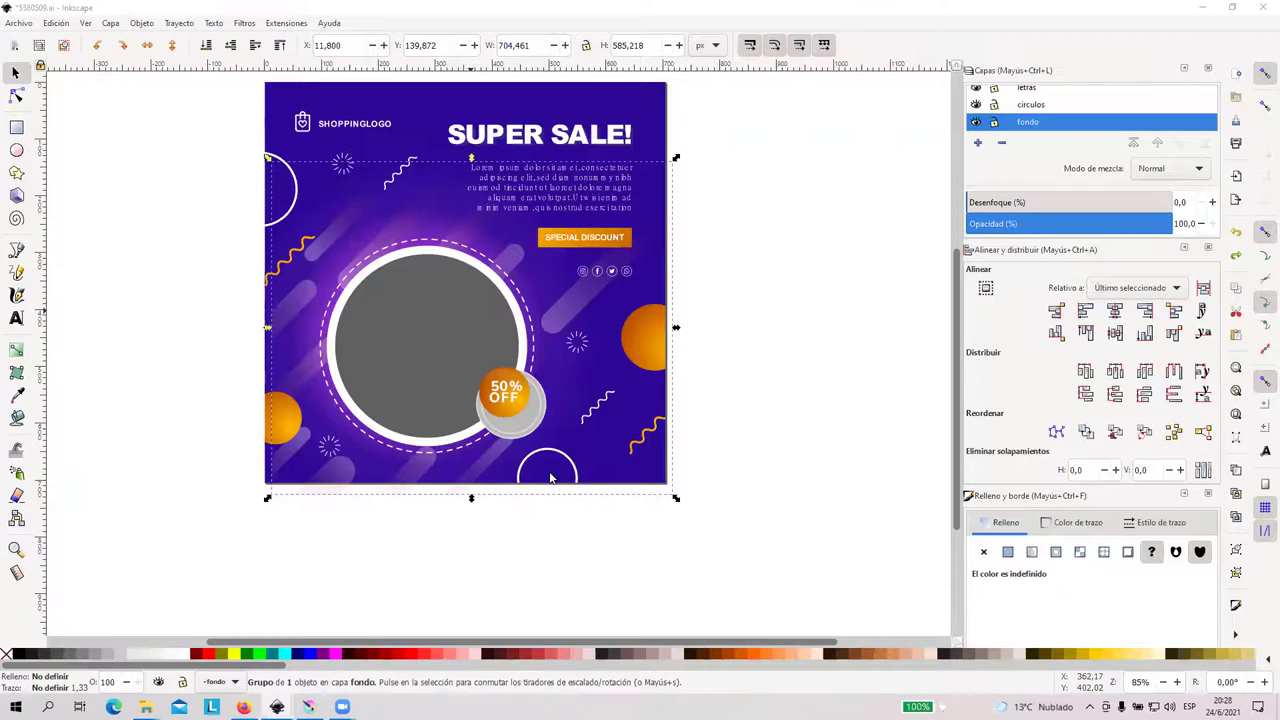
pyautogui.click(633, 333)
pyautogui.click(690, 436)
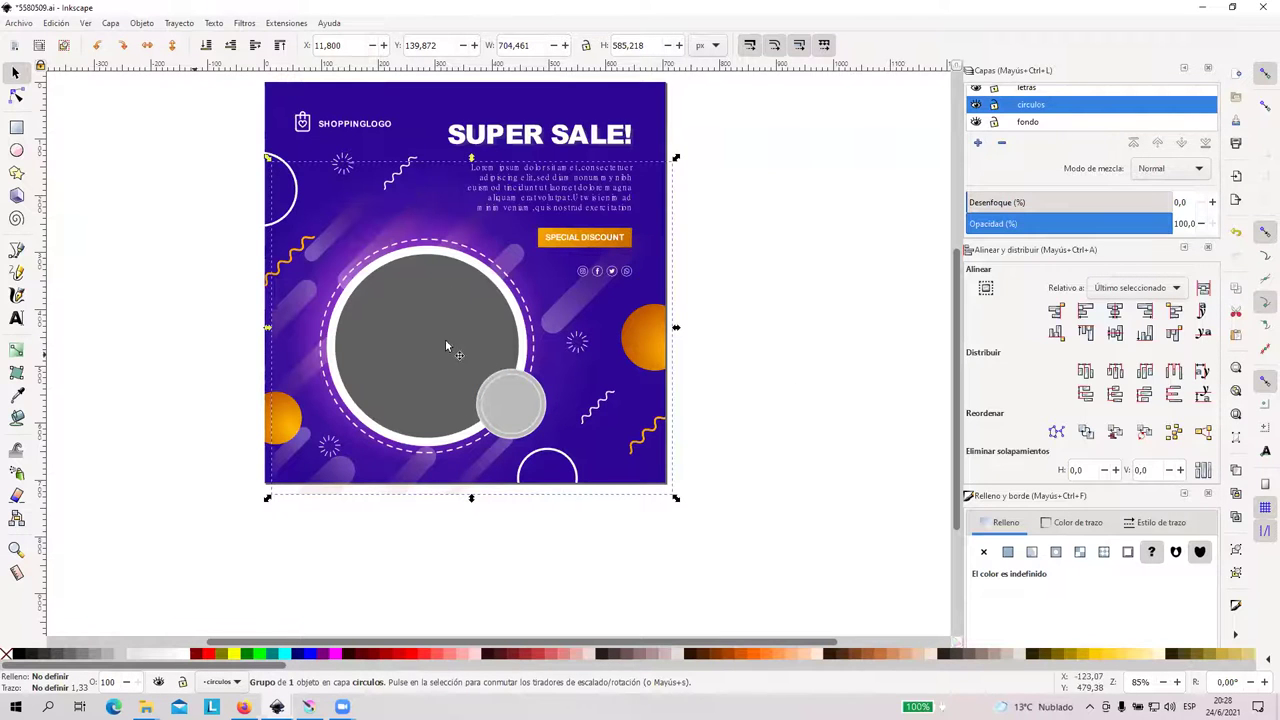
pyautogui.click(823, 284)
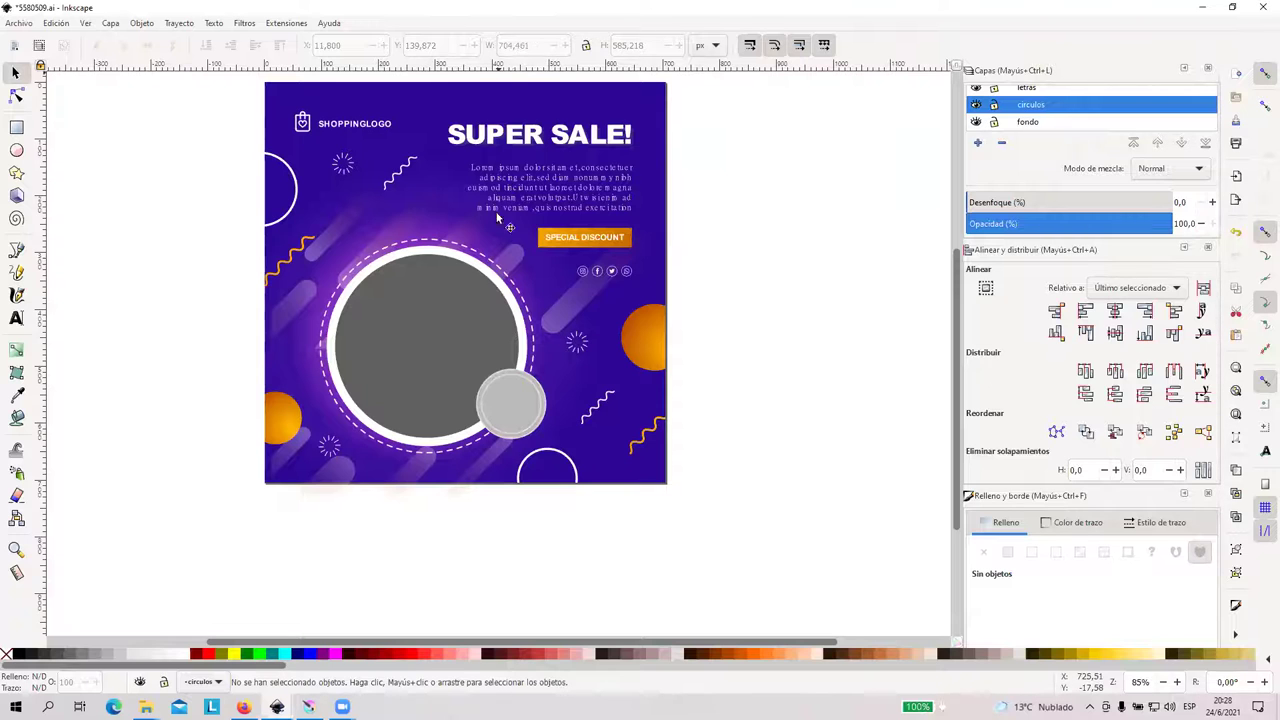
pyautogui.click(443, 210)
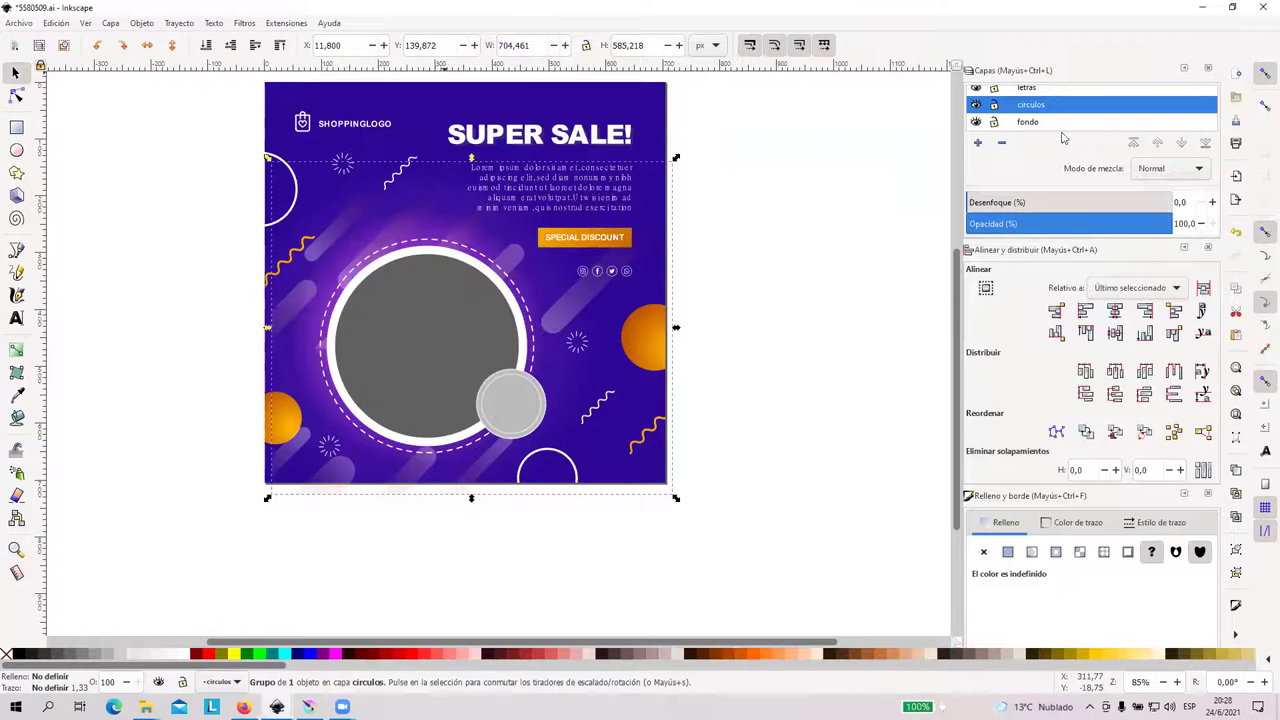
# Toggle visibility of the circulos and letras layers, leaving both hidden
pyautogui.click(977, 105)
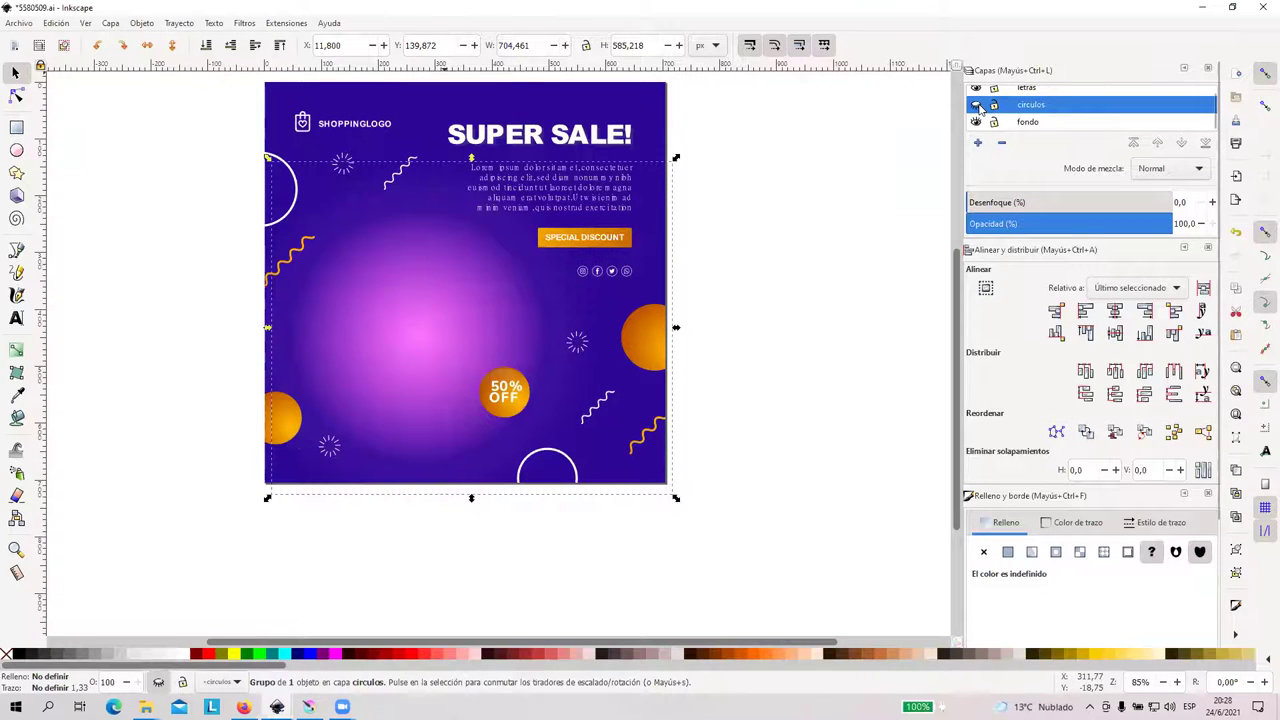
pyautogui.click(977, 105)
pyautogui.click(977, 105)
pyautogui.click(978, 106)
pyautogui.click(978, 106)
pyautogui.click(977, 92)
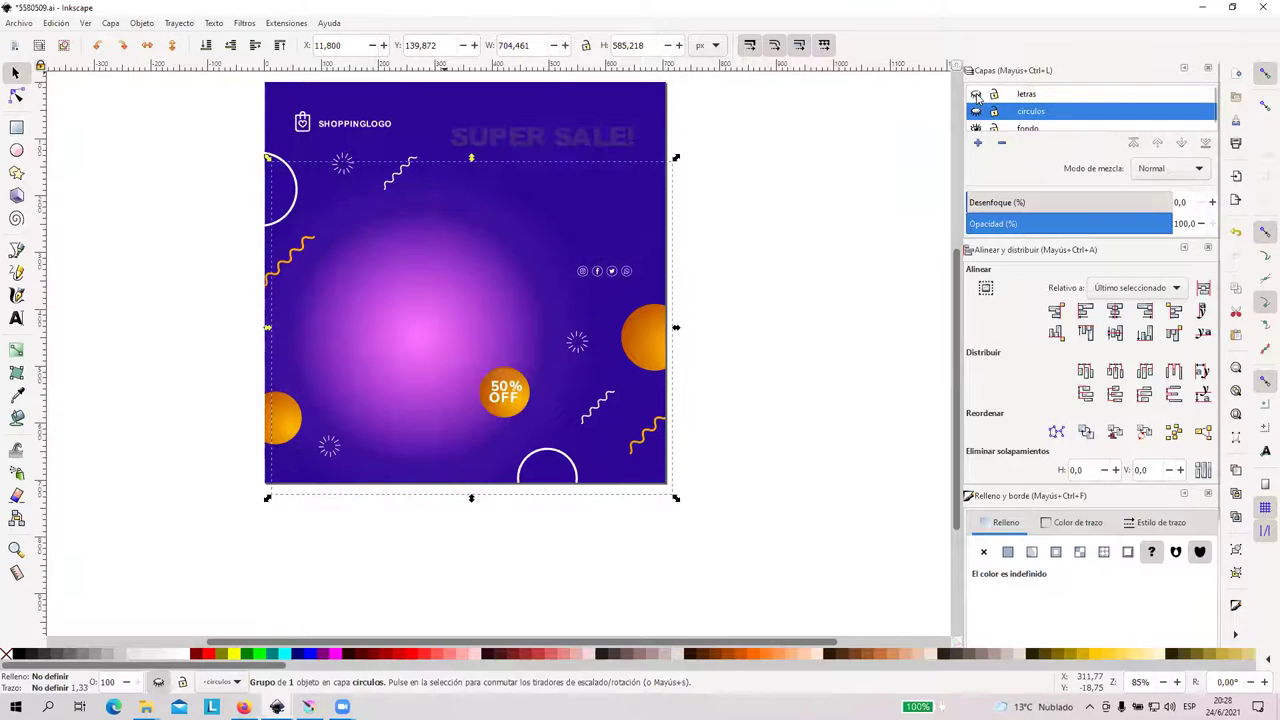
pyautogui.click(977, 93)
pyautogui.click(978, 110)
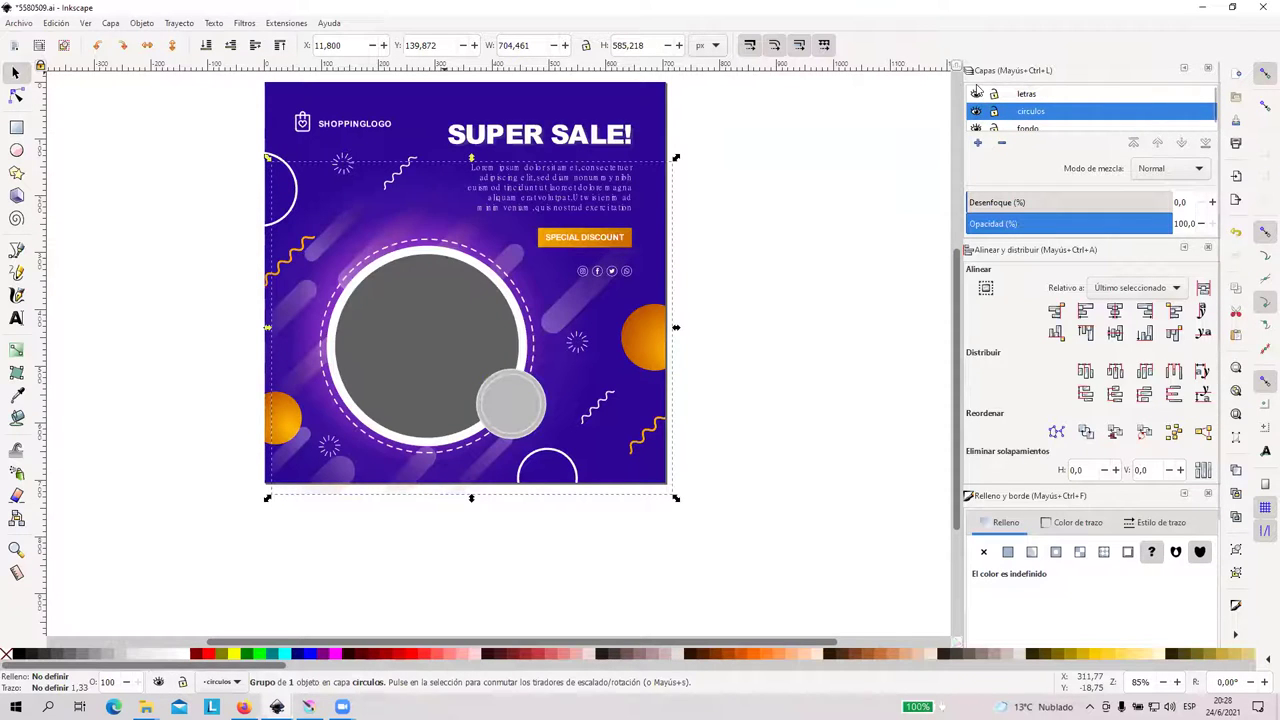
pyautogui.click(977, 93)
pyautogui.click(978, 110)
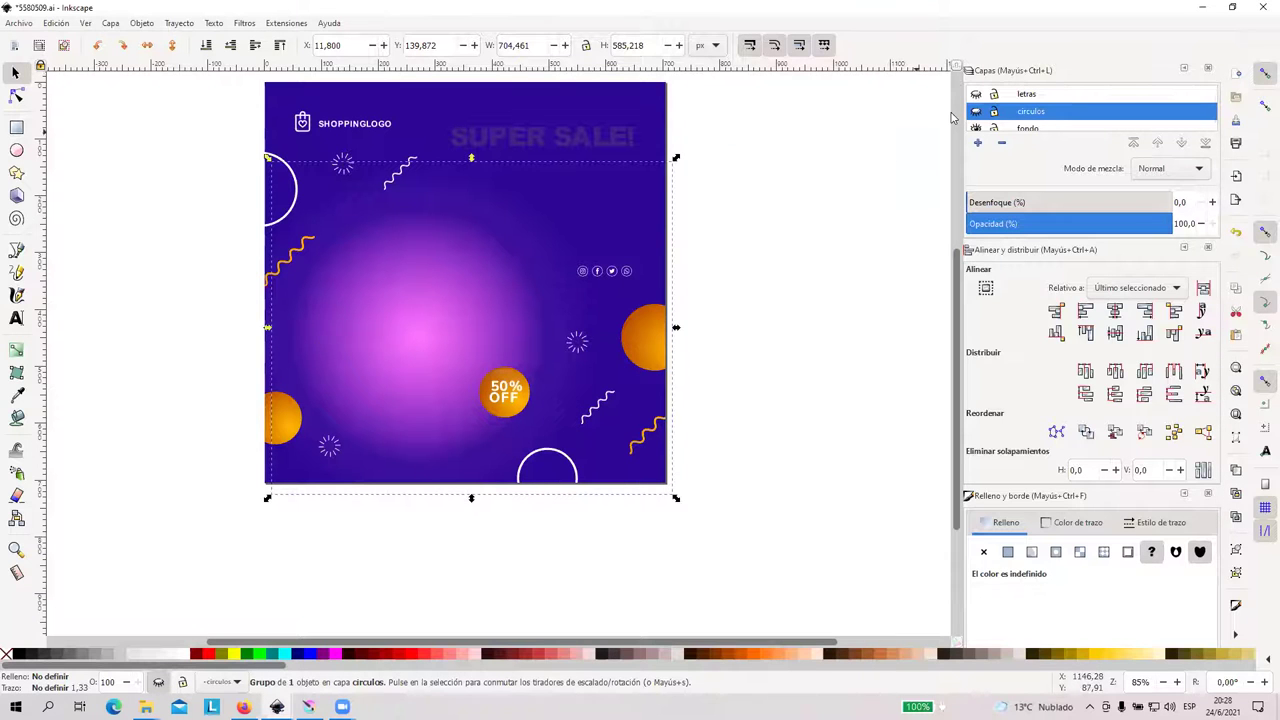
pyautogui.click(977, 93)
pyautogui.click(976, 93)
pyautogui.click(976, 111)
pyautogui.click(976, 93)
pyautogui.click(976, 111)
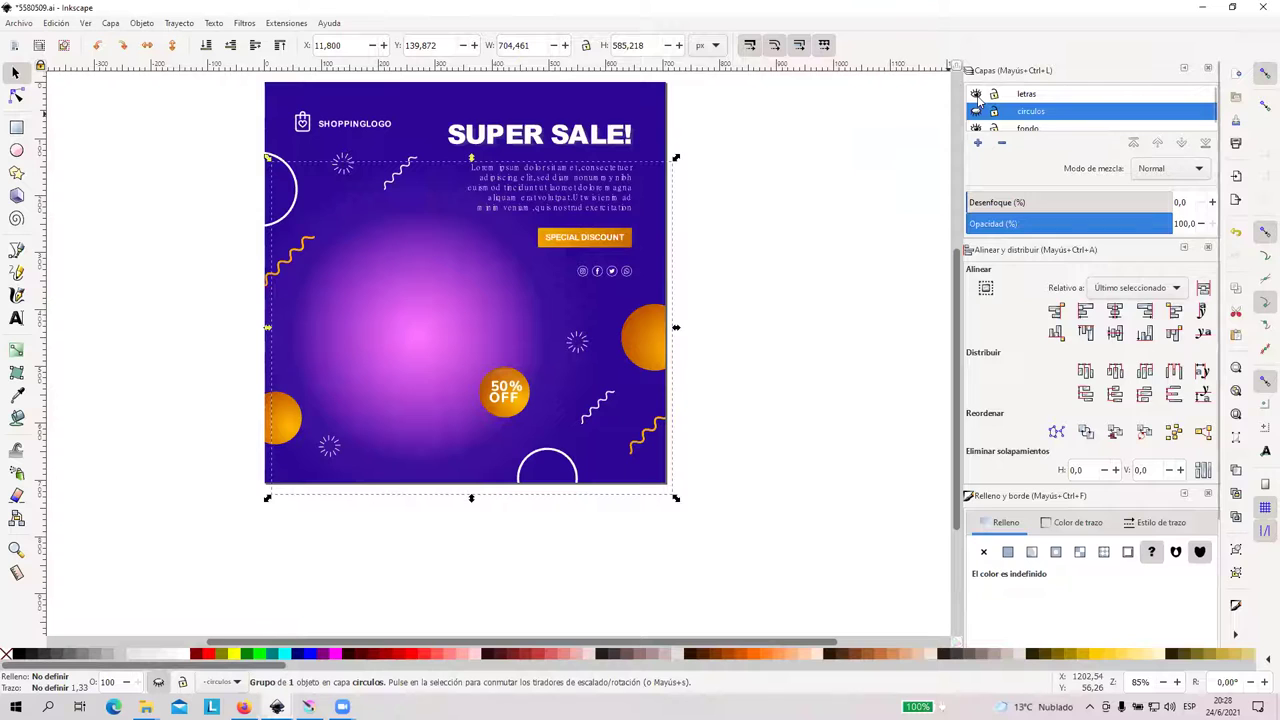
pyautogui.click(976, 93)
pyautogui.scroll(-1, 799, 266)
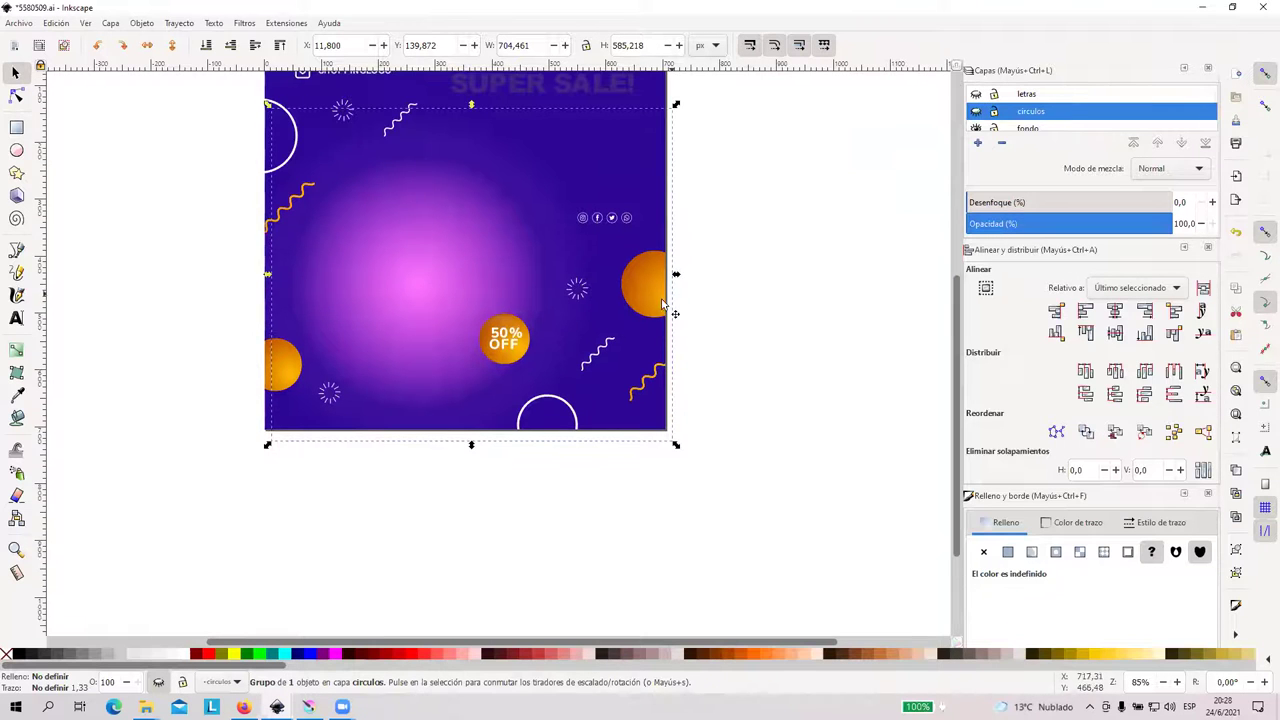
pyautogui.scroll(3, 325, 197)
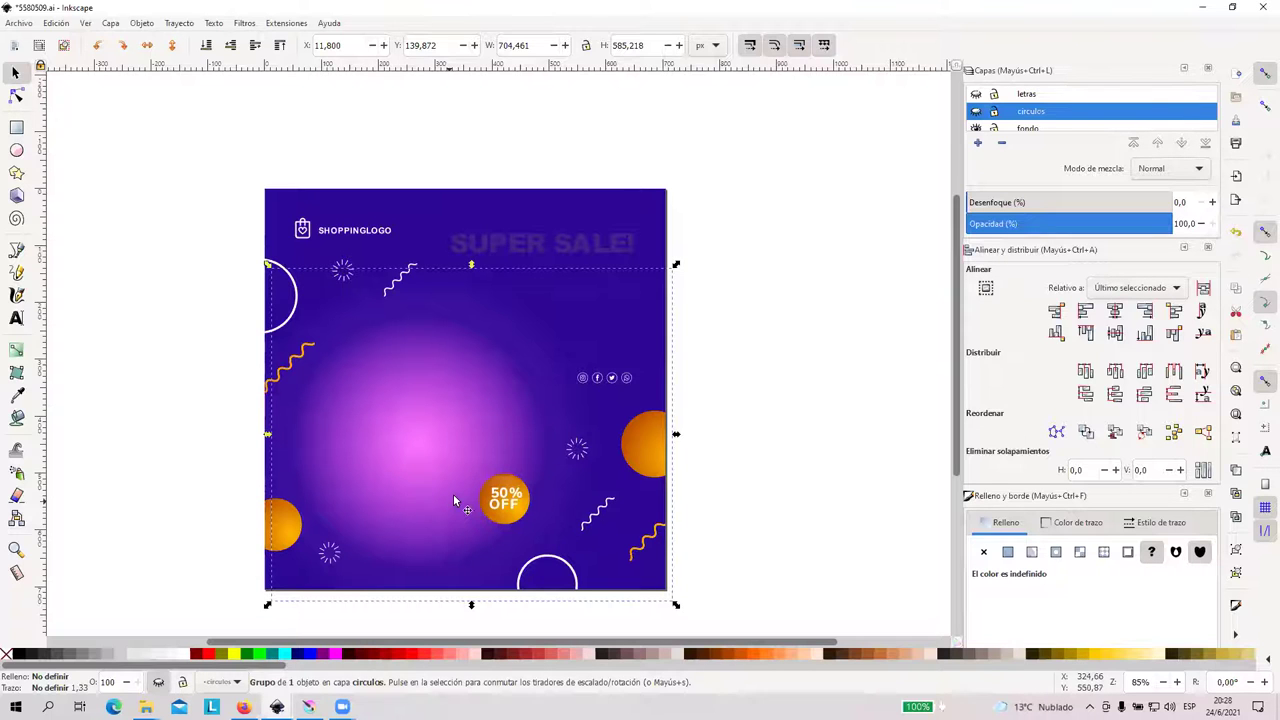
pyautogui.scroll(-4, 550, 400)
pyautogui.scroll(4, 530, 390)
pyautogui.moveTo(277, 706)
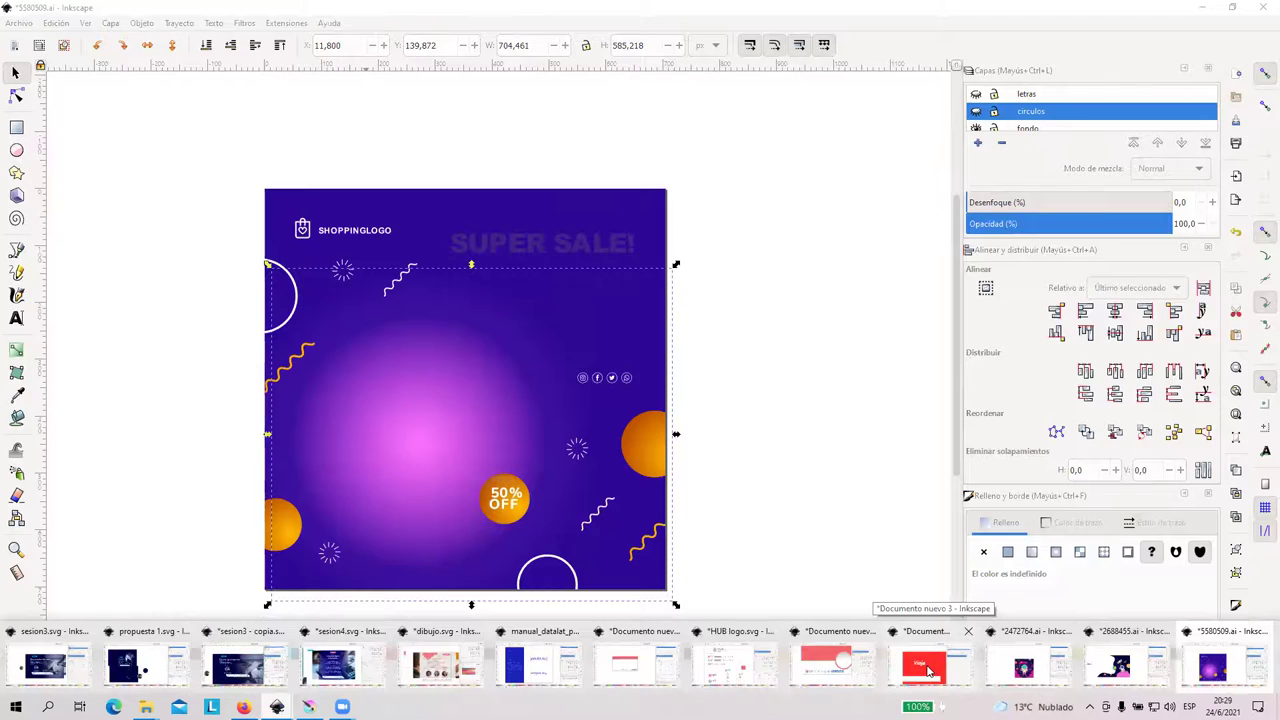
# Switch to the red Viaja poster document and look it over
pyautogui.click(928, 668)
pyautogui.scroll(-3, 642, 451)
pyautogui.scroll(3, 541, 375)
pyautogui.moveTo(530, 457); pyautogui.dragTo(441, 384)
pyautogui.scroll(-4, 446, 380)
pyautogui.scroll(1, 447, 380)
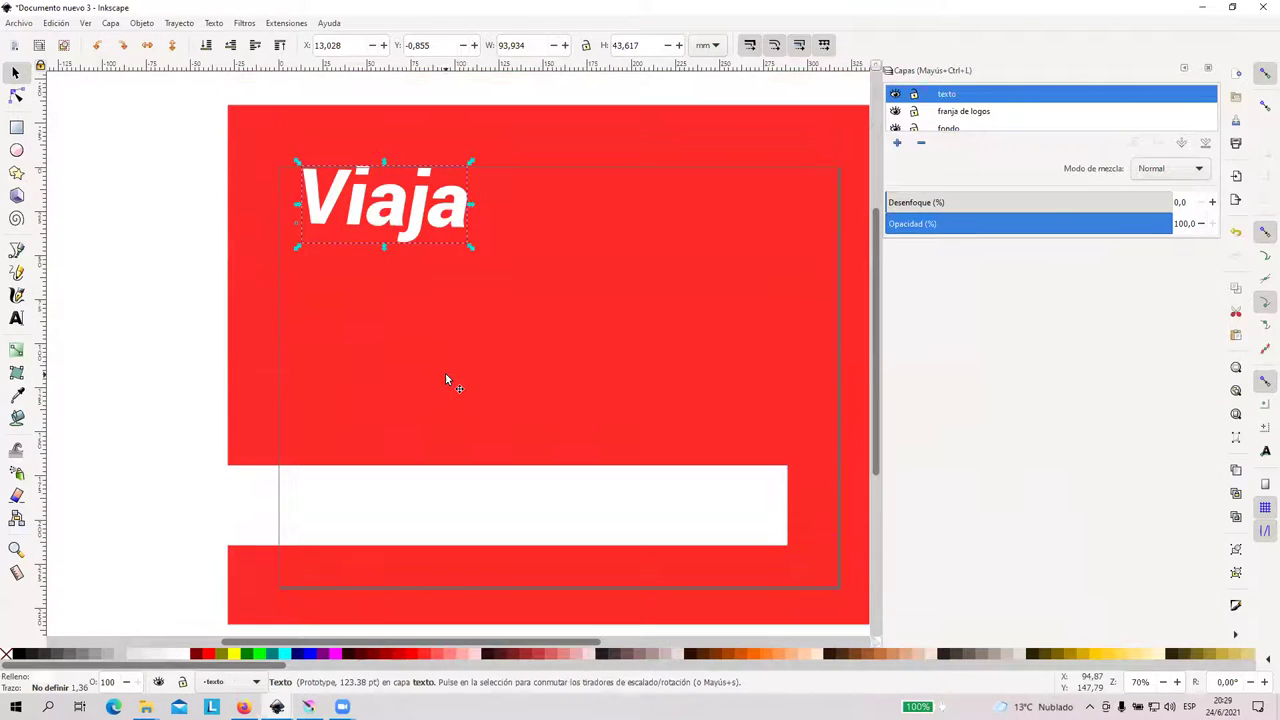
# In the propuesta 1 design, try moving the photo circle above the dark circle, then undo
pyautogui.moveTo(277, 707)
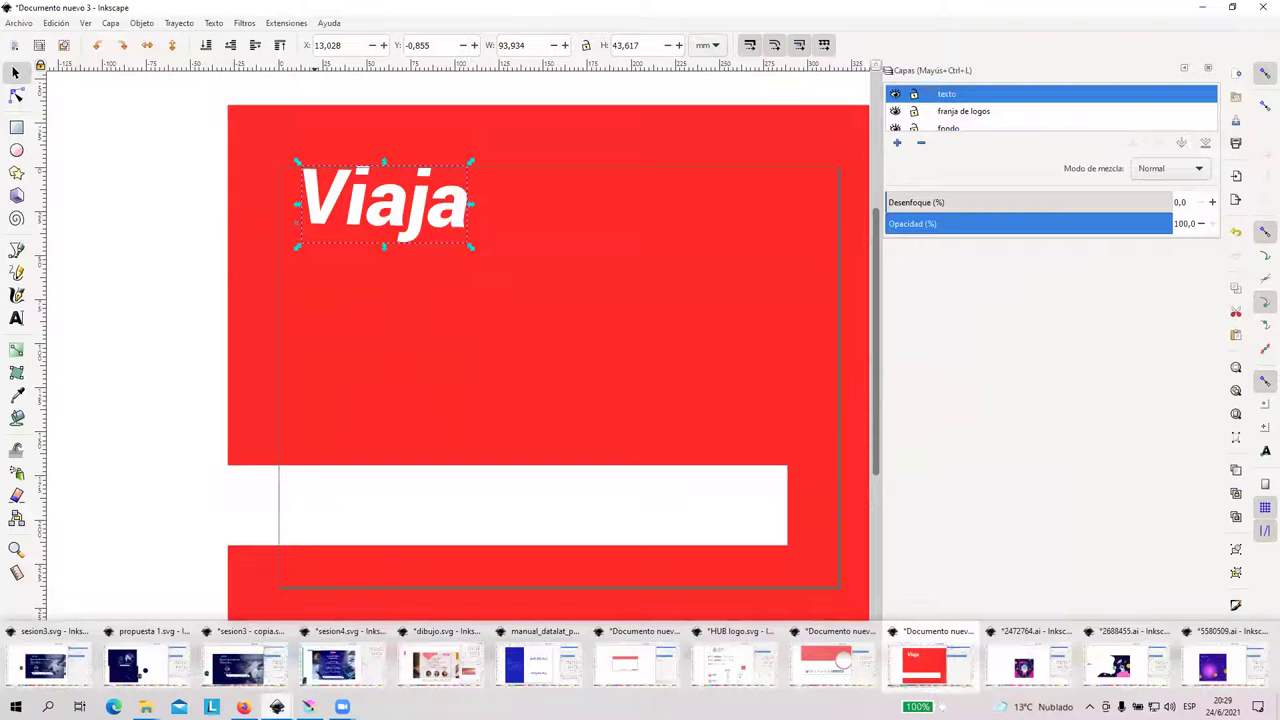
pyautogui.click(120, 661)
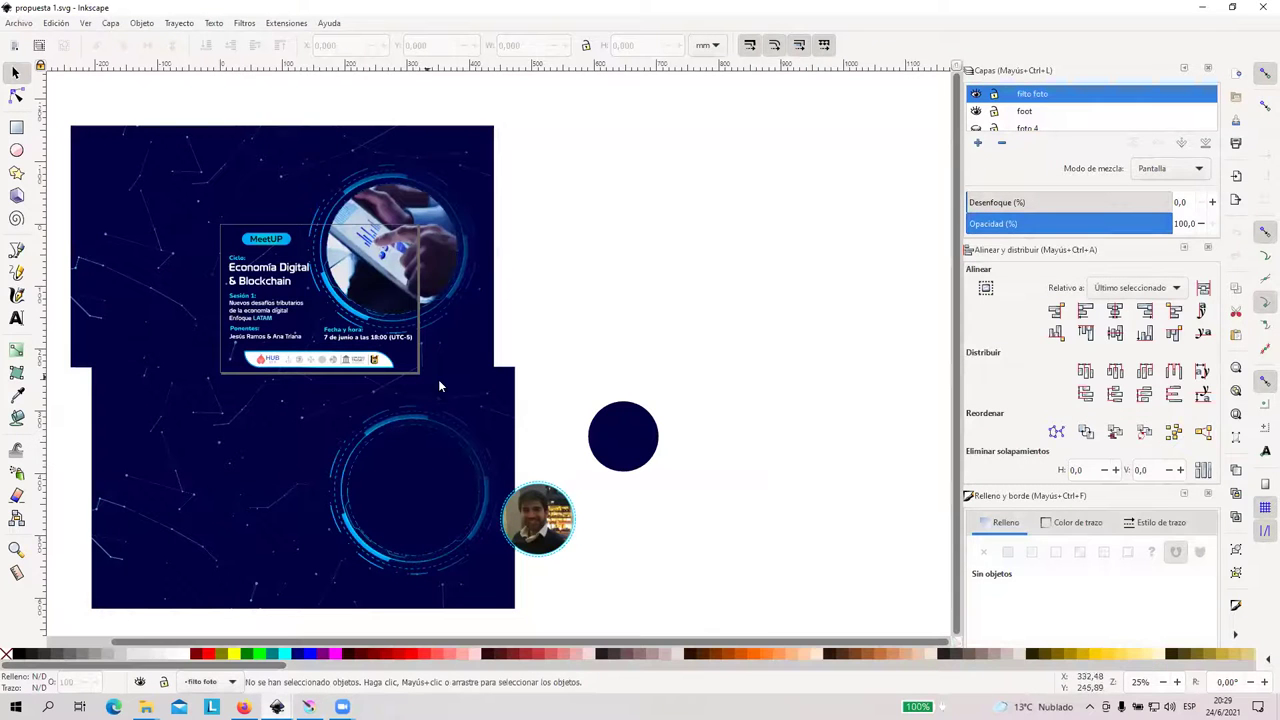
pyautogui.moveTo(553, 541); pyautogui.dragTo(617, 375)
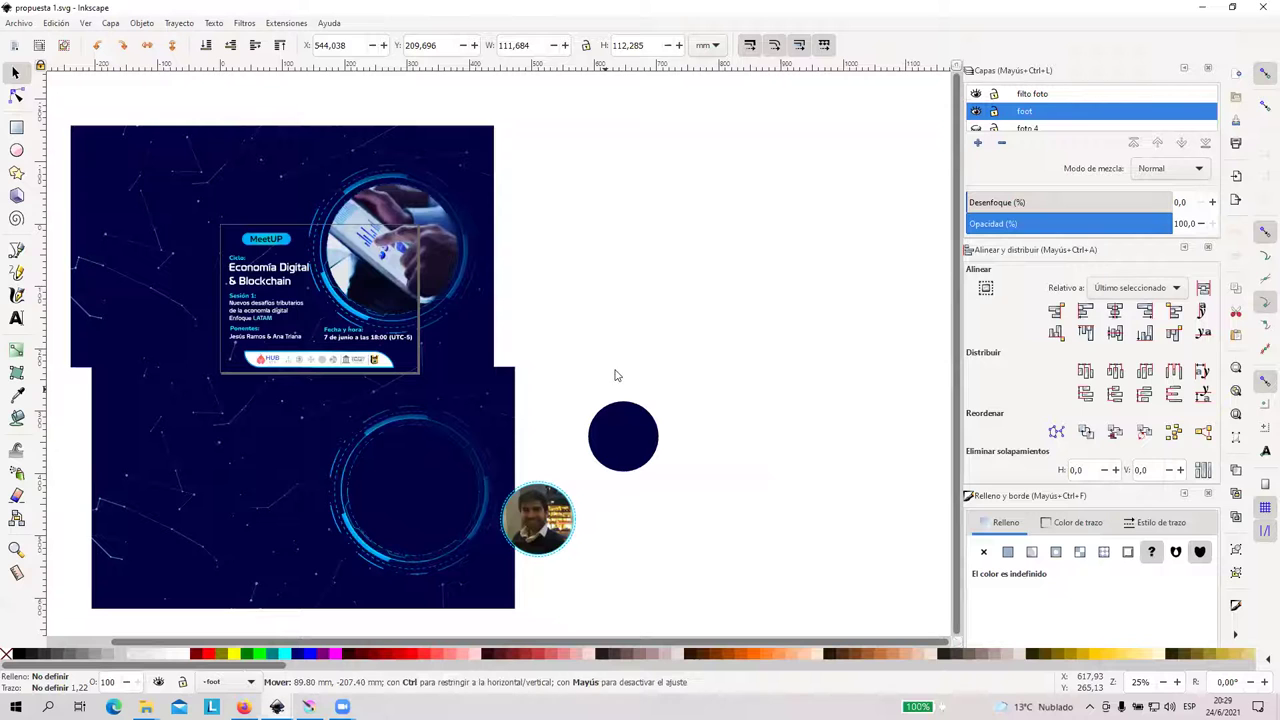
pyautogui.moveTo(548, 545); pyautogui.dragTo(614, 396)
pyautogui.moveTo(342, 706)
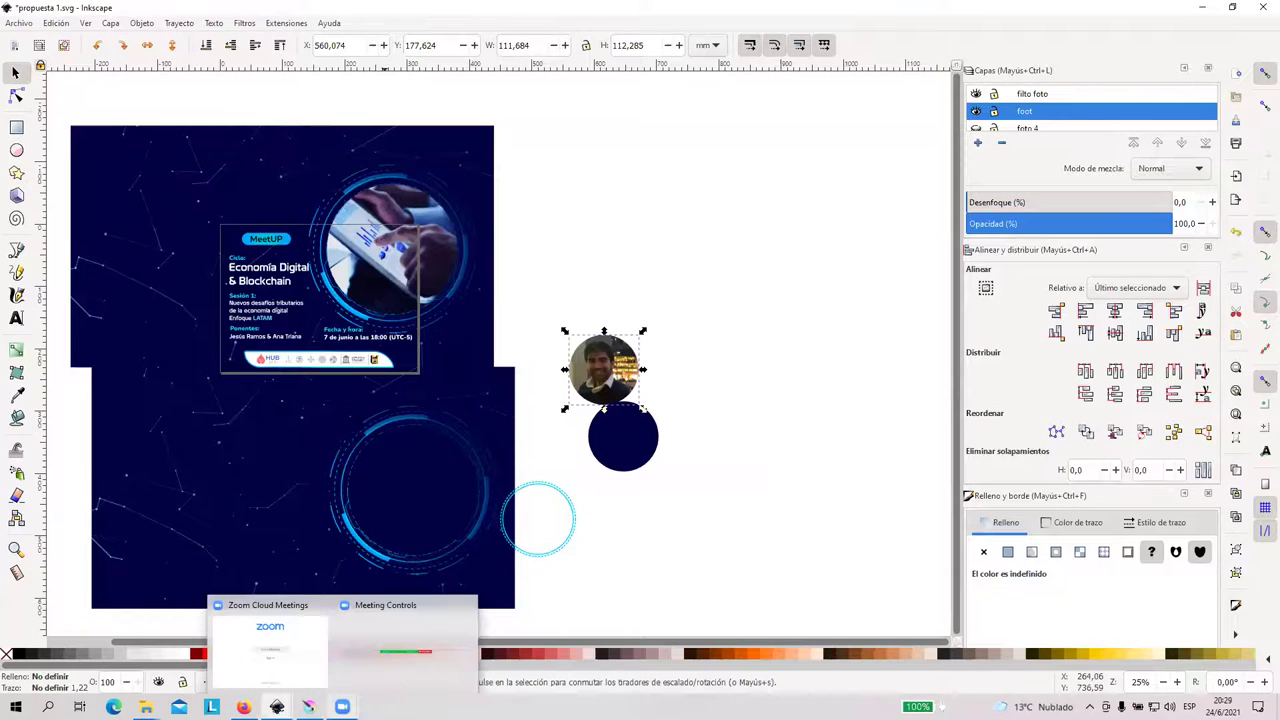
pyautogui.click(666, 567)
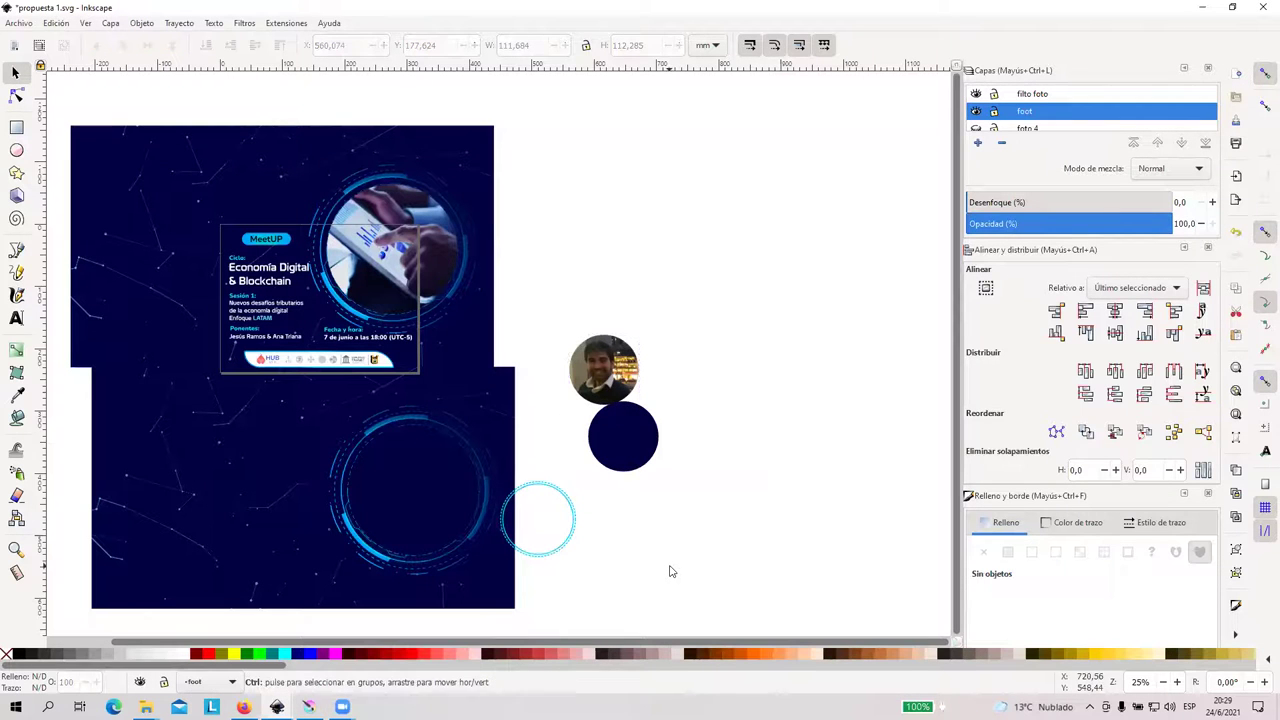
pyautogui.hotkey('ctrl', 'z')
# Check the purple sale design, return to the Viaja poster and deselect, then bring up the browser
pyautogui.click(277, 706)
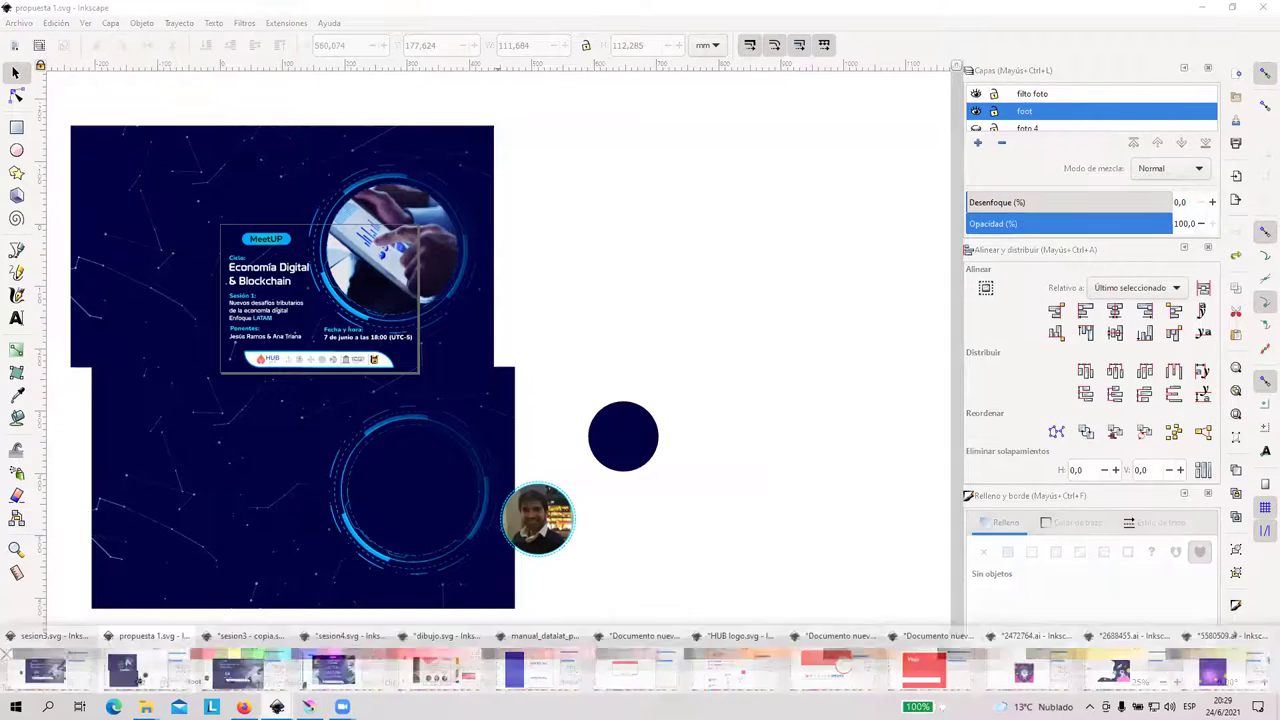
pyautogui.click(1243, 665)
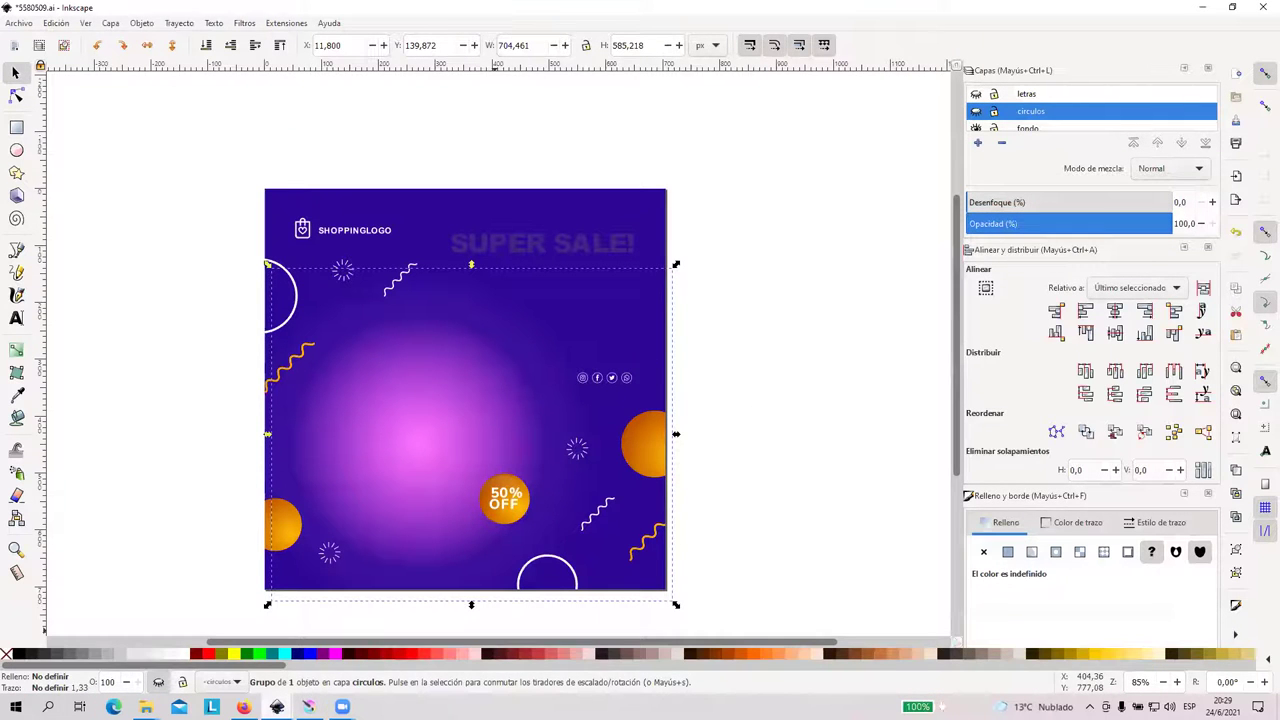
pyautogui.click(277, 706)
pyautogui.click(937, 680)
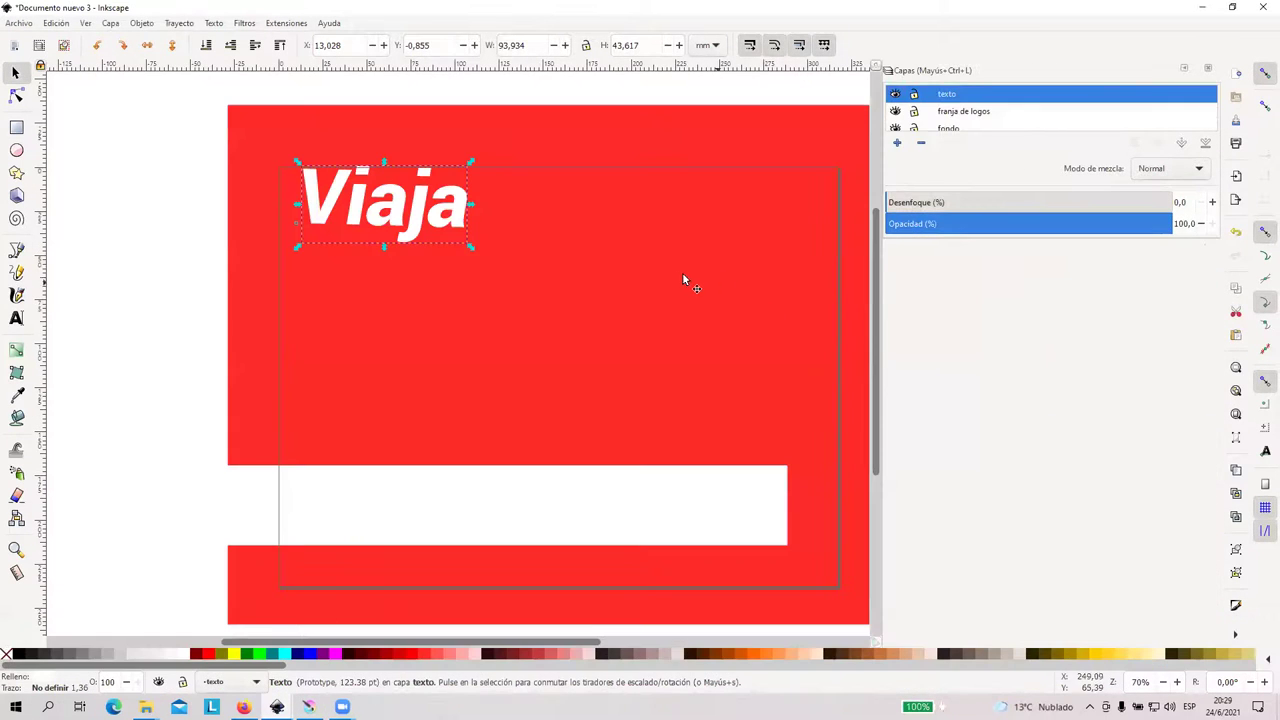
pyautogui.click(160, 239)
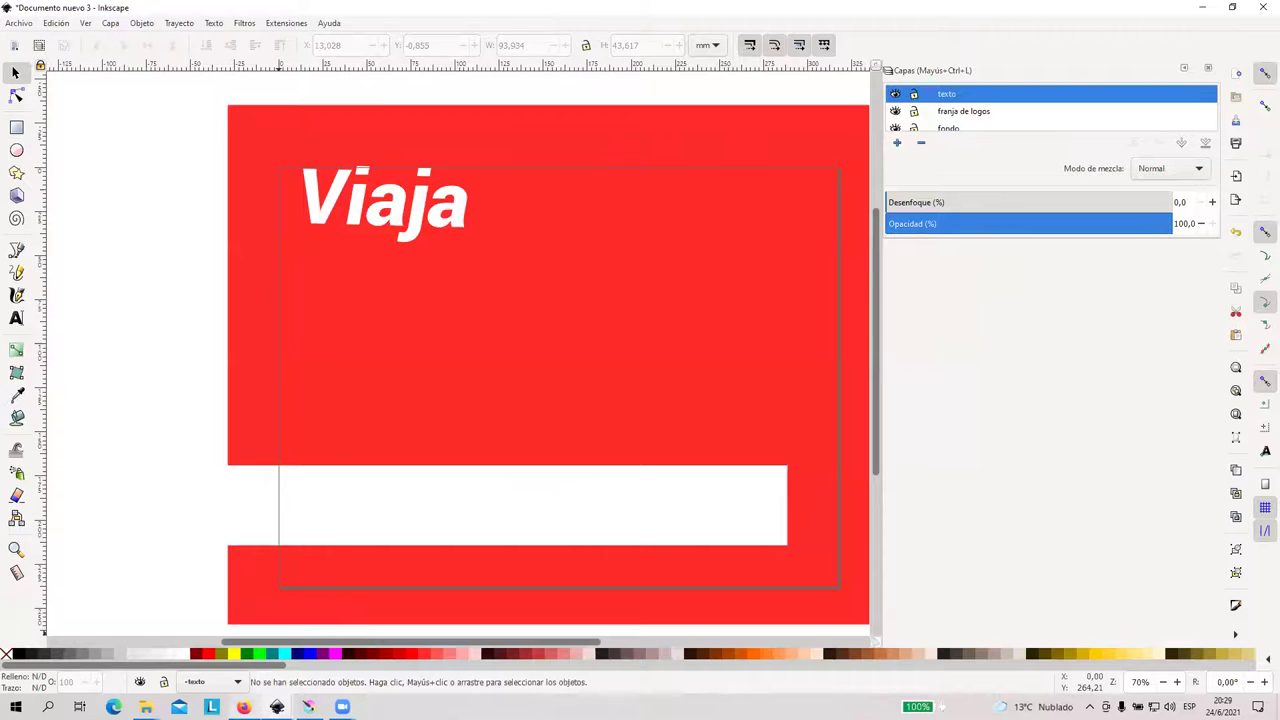
pyautogui.click(246, 650)
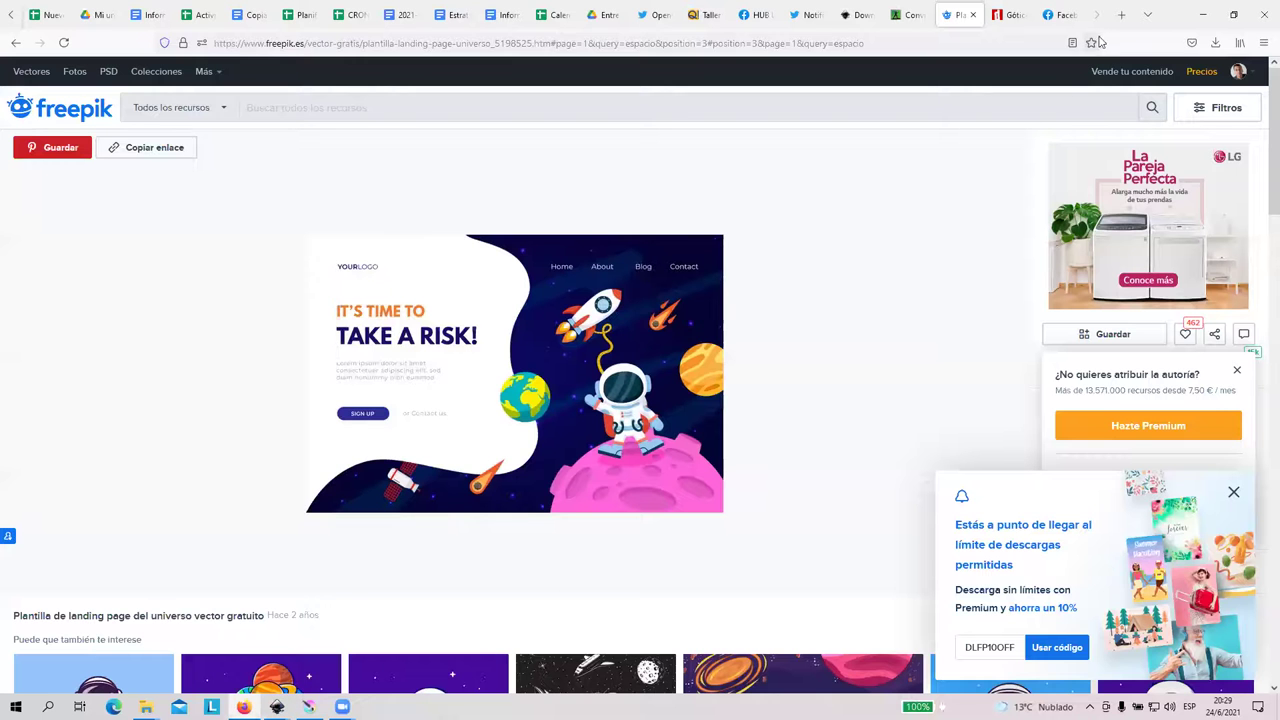
# Search Google Images for 'fotos leonel messi' in a new tab
pyautogui.click(1121, 15)
pyautogui.click(566, 340)
pyautogui.write('fotos leonel messi')
pyautogui.press('Return')
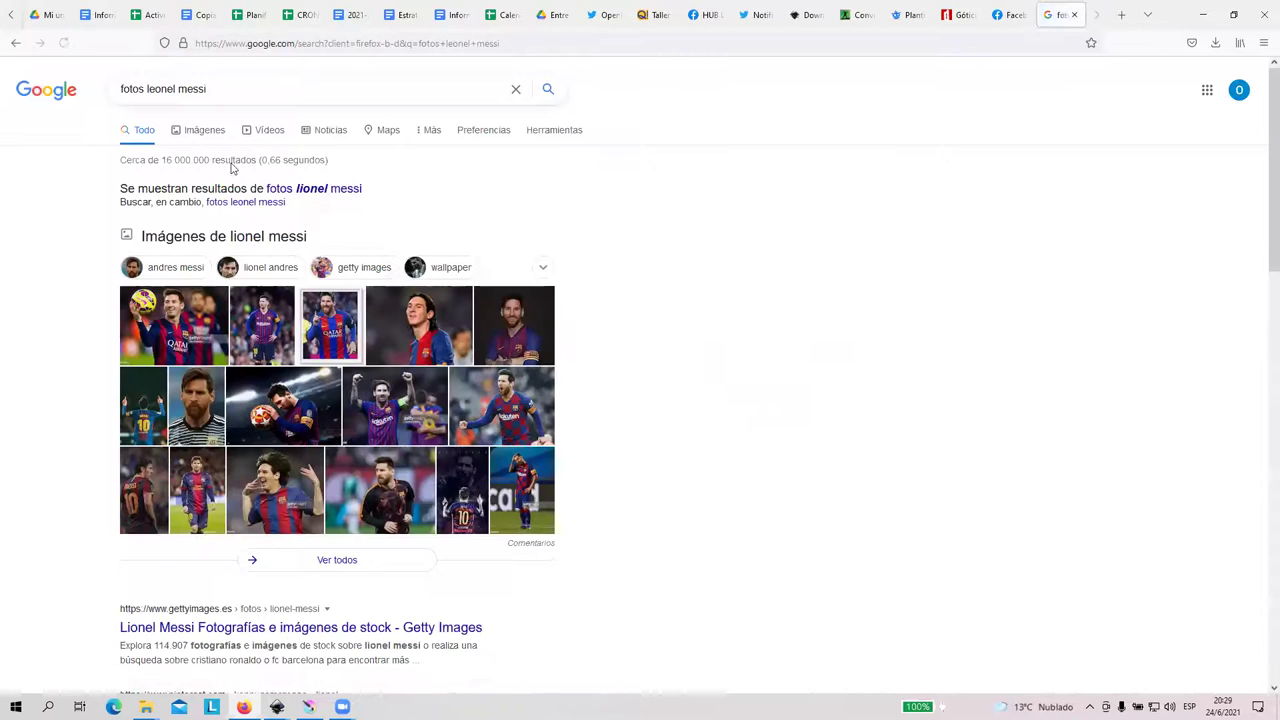
pyautogui.click(206, 133)
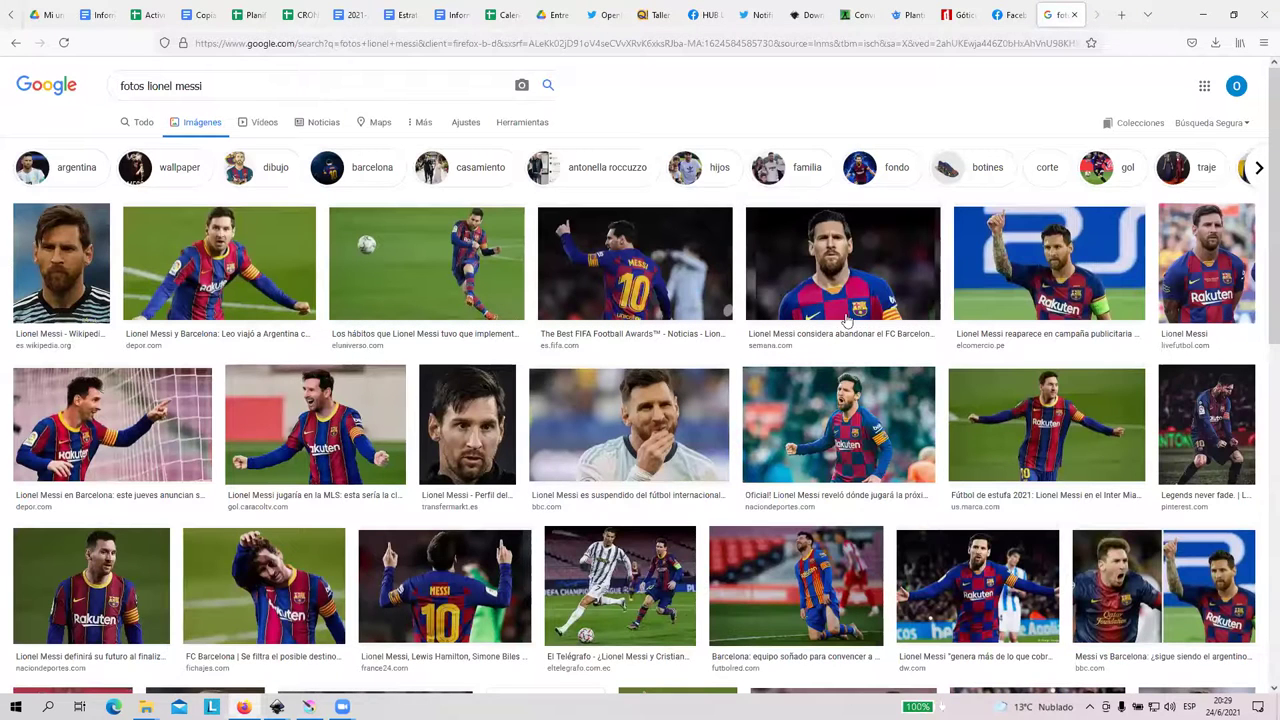
# Save a close-up Messi photo from the preview into the Downloads folder
pyautogui.click(880, 276)
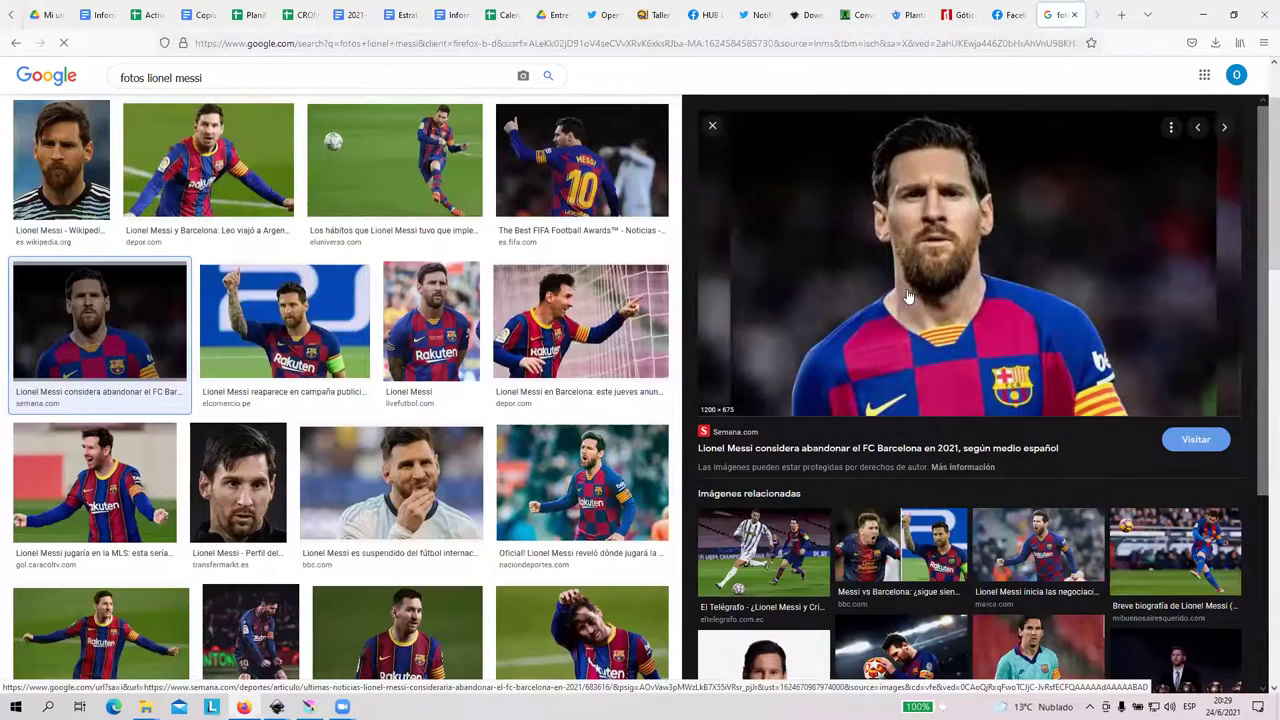
pyautogui.rightClick(908, 292)
pyautogui.click(938, 492)
pyautogui.rightClick(961, 269)
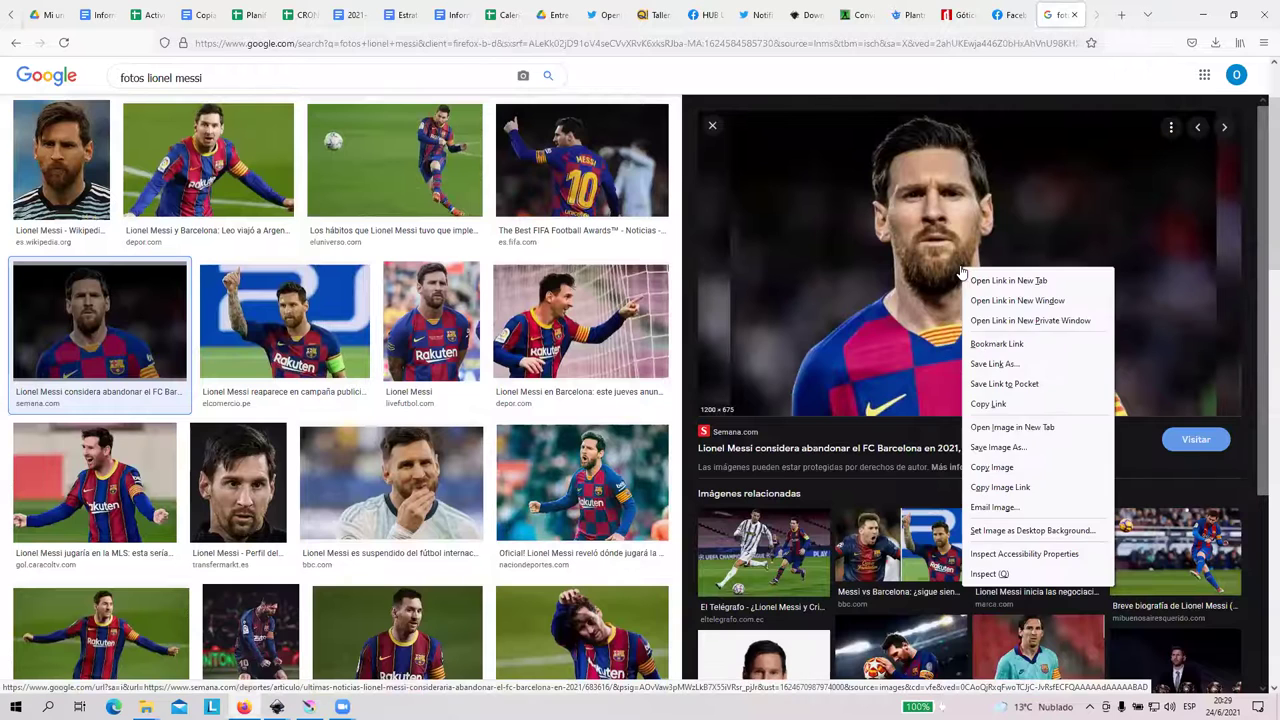
pyautogui.click(998, 447)
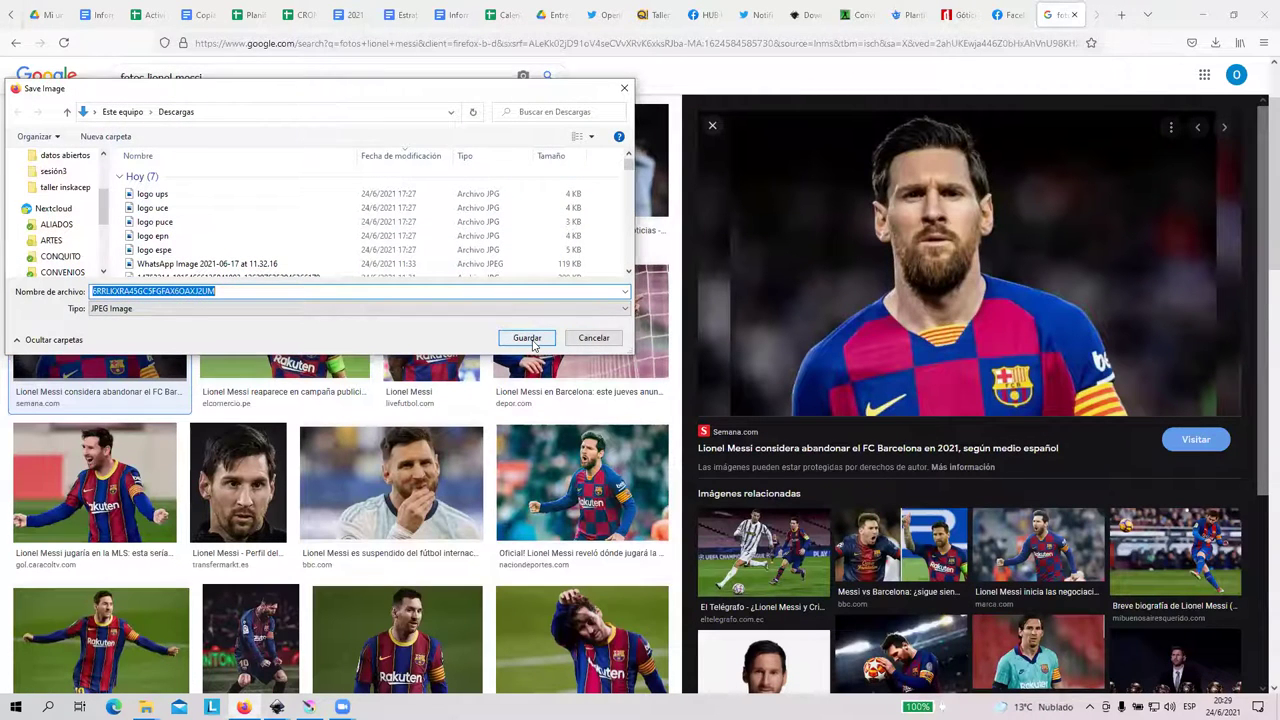
pyautogui.click(527, 338)
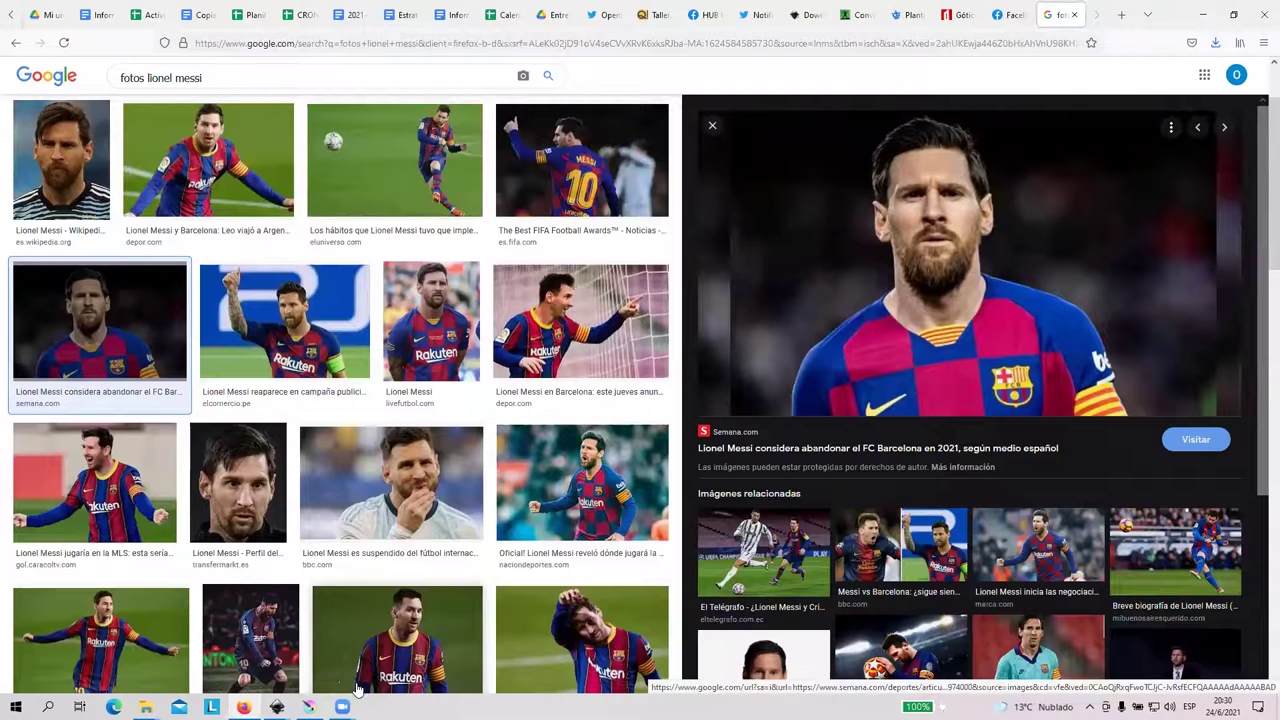
pyautogui.moveTo(277, 707)
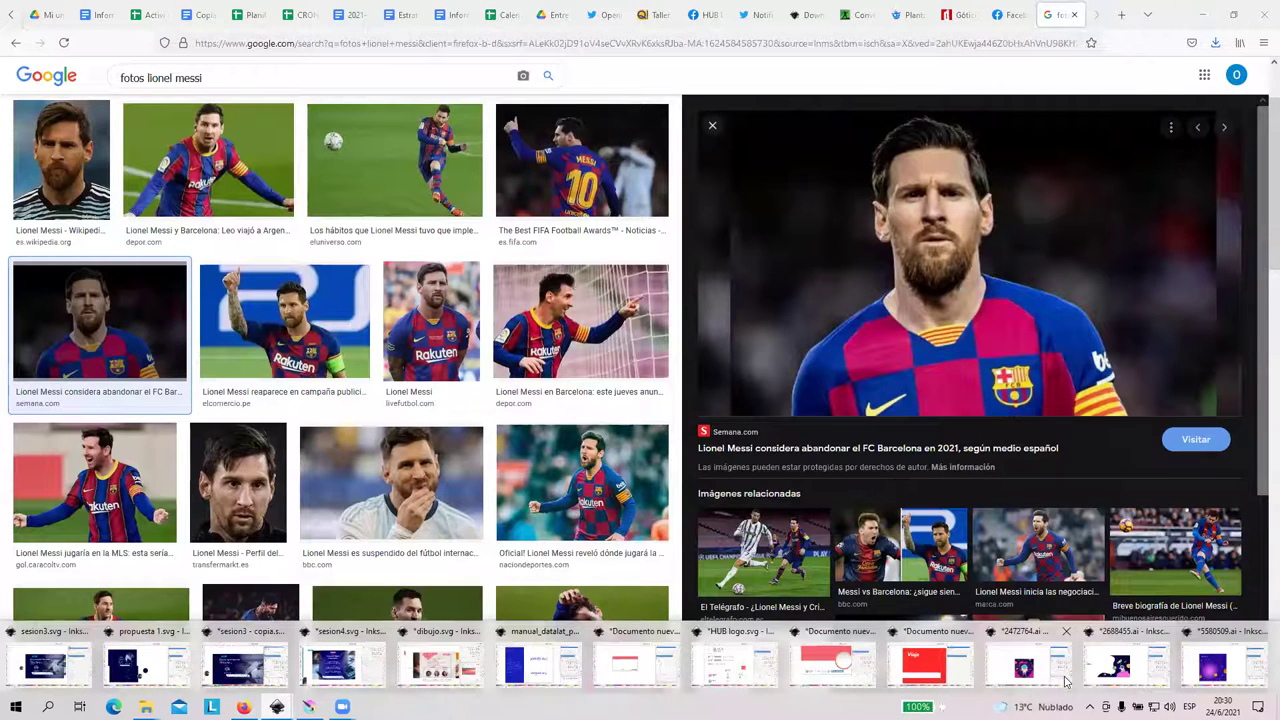
# Add a new layer named foto to the Viaja poster and make it current
pyautogui.click(950, 662)
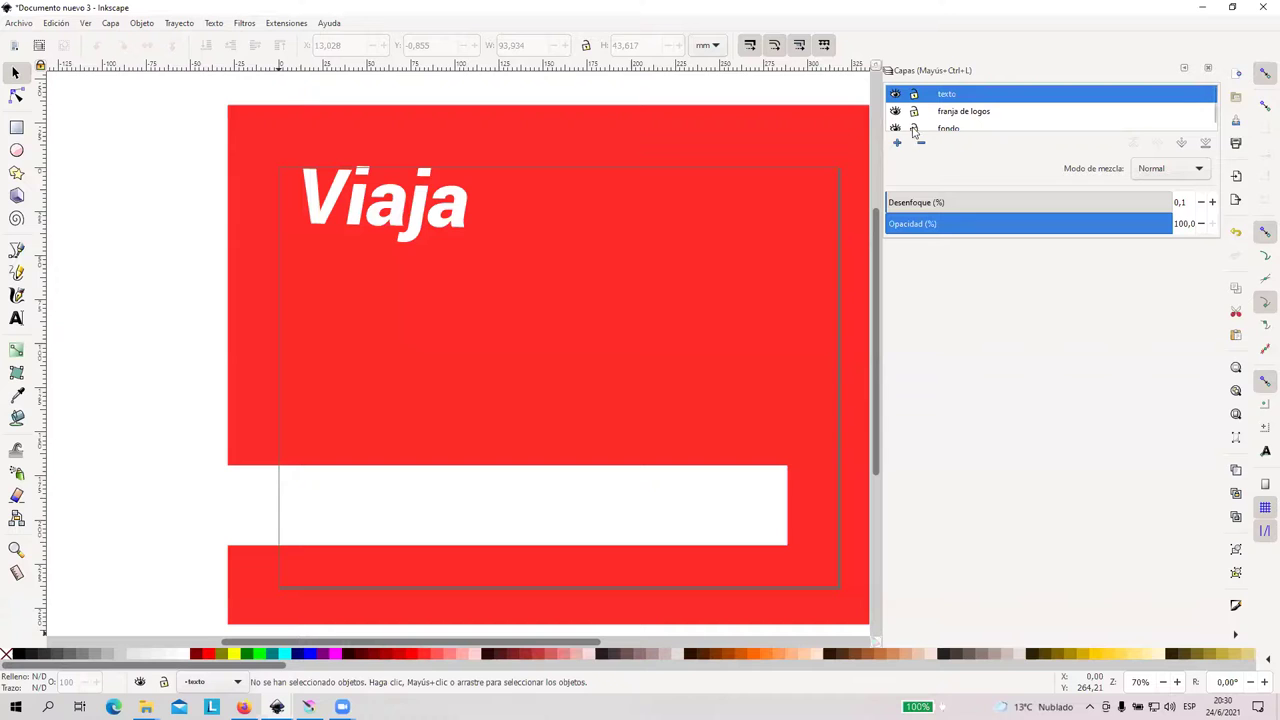
pyautogui.click(897, 143)
pyautogui.write('f')
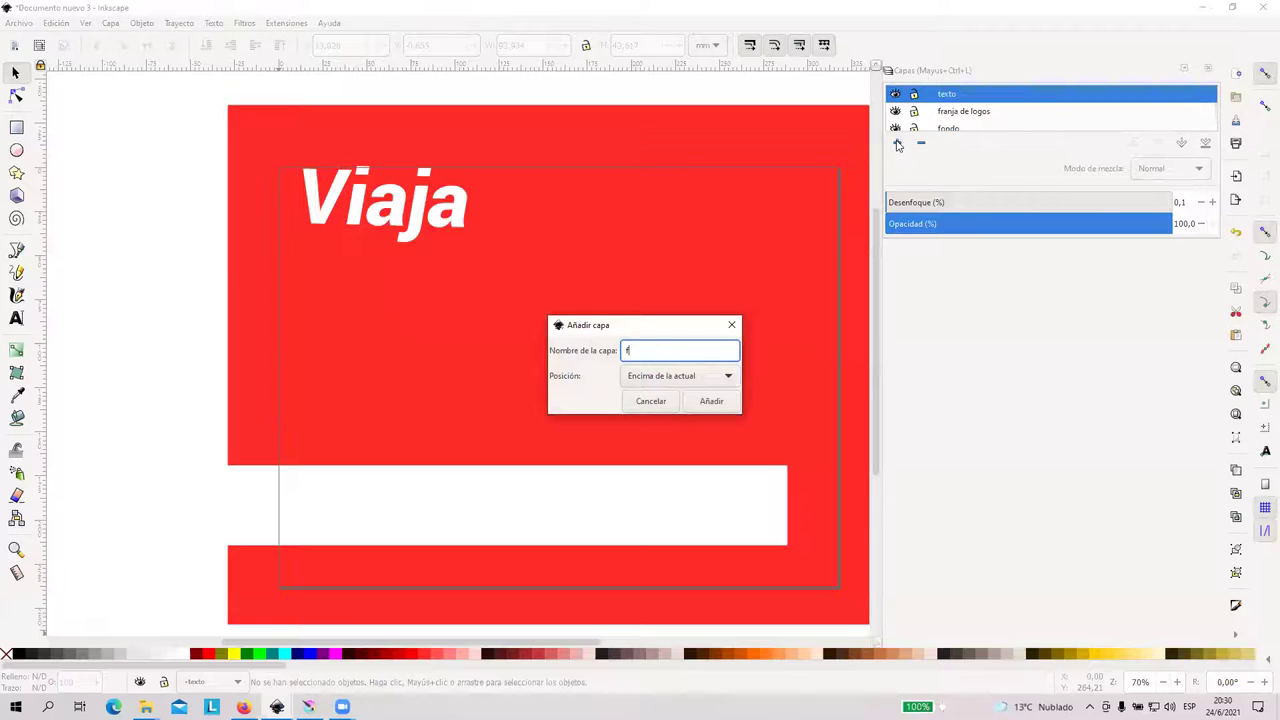
pyautogui.write('oto')
pyautogui.press('Return')
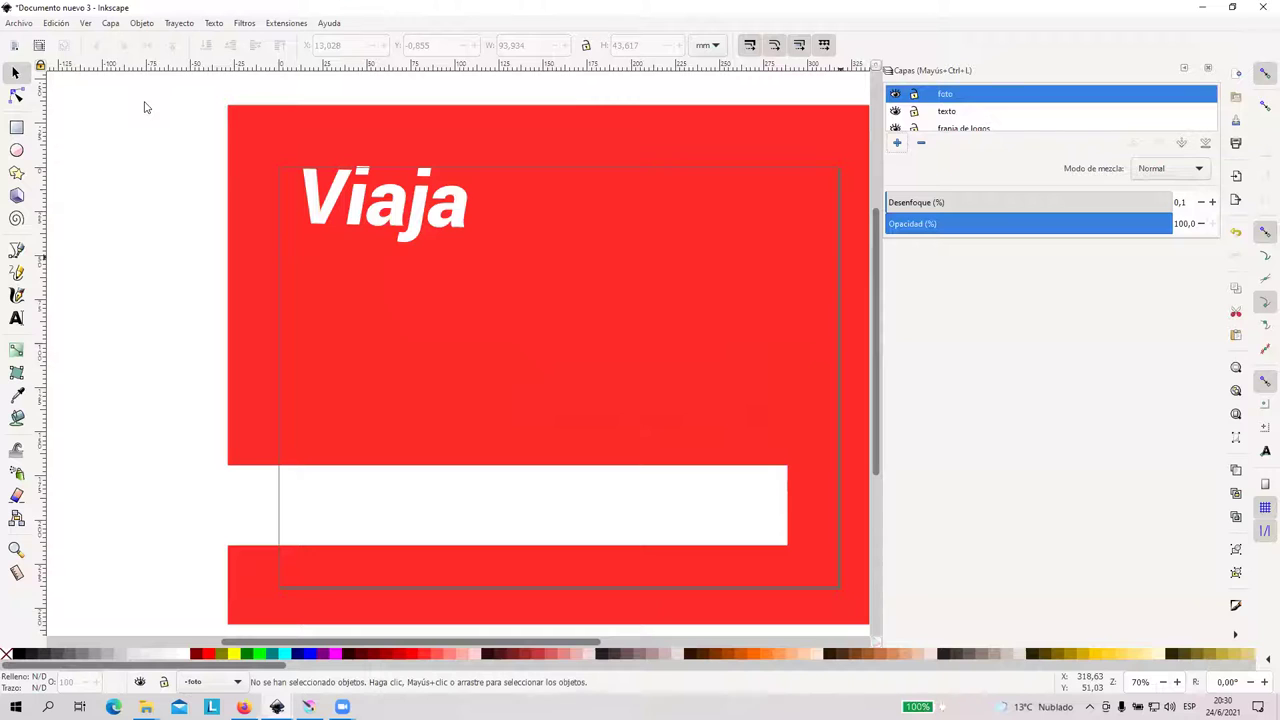
pyautogui.click(947, 112)
pyautogui.click(945, 97)
# Import the downloaded Messi JPEG from Downloads as an embedded image
pyautogui.click(20, 23)
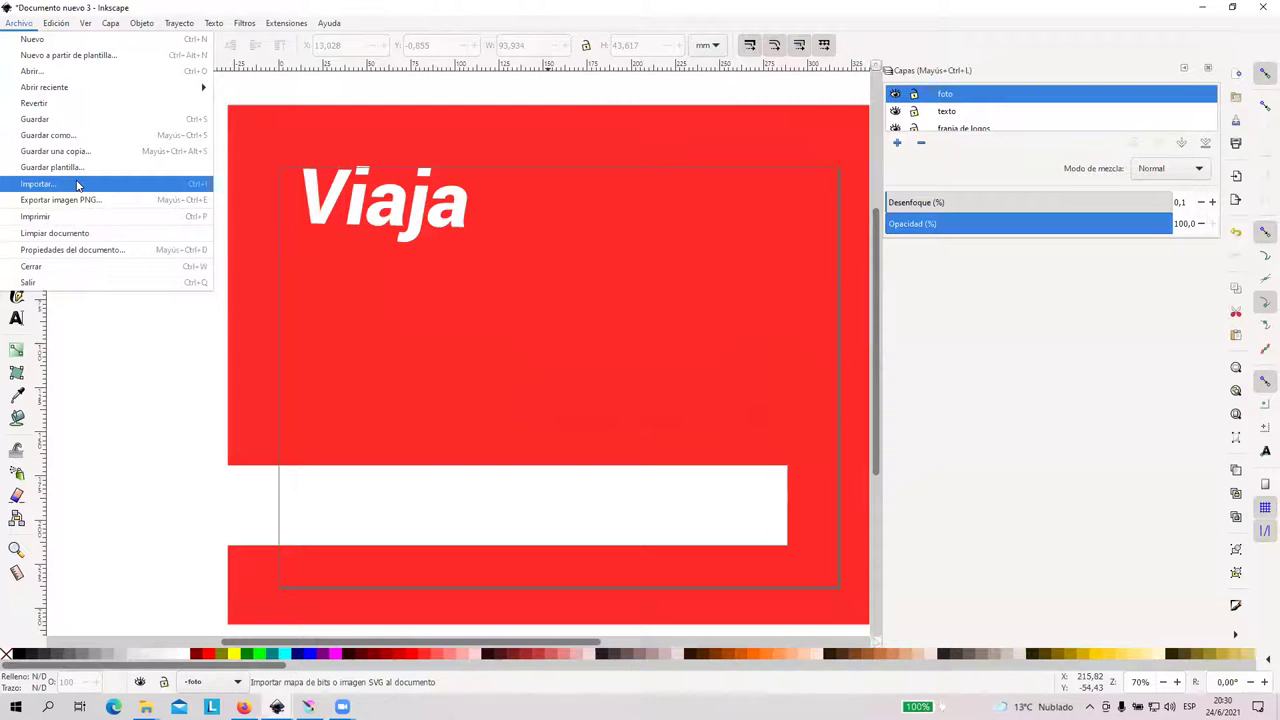
pyautogui.click(77, 185)
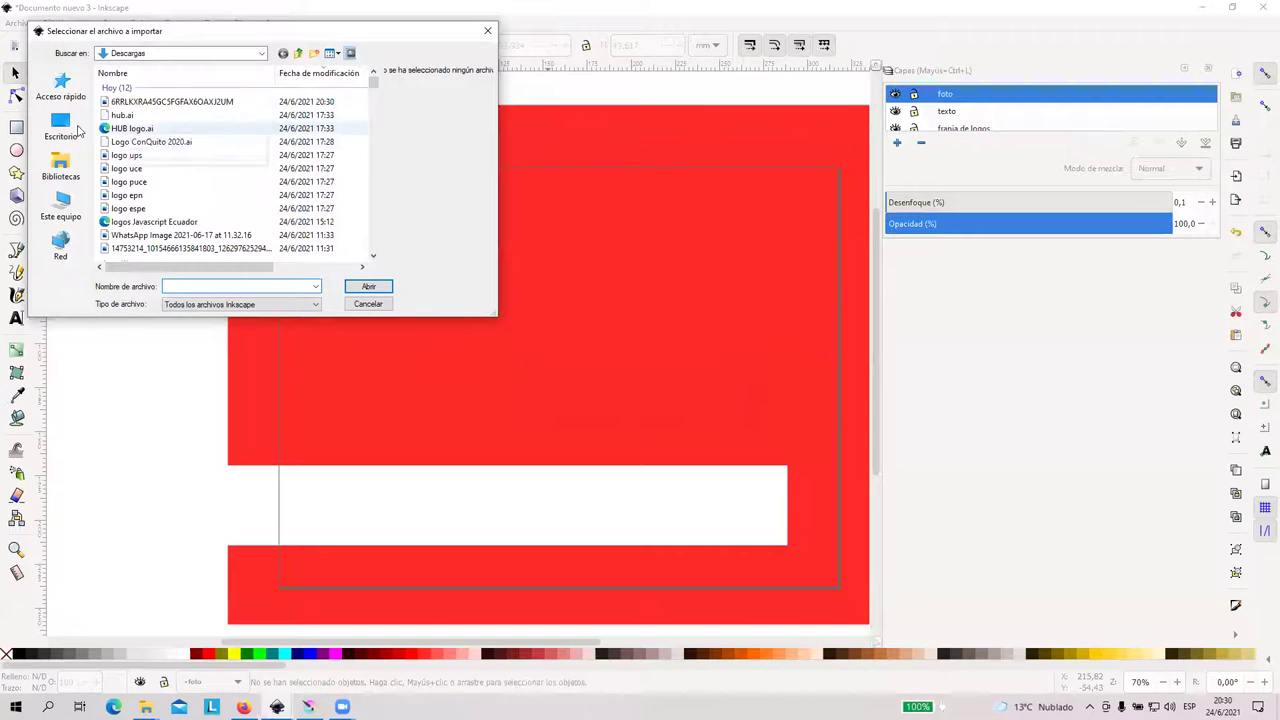
pyautogui.click(60, 208)
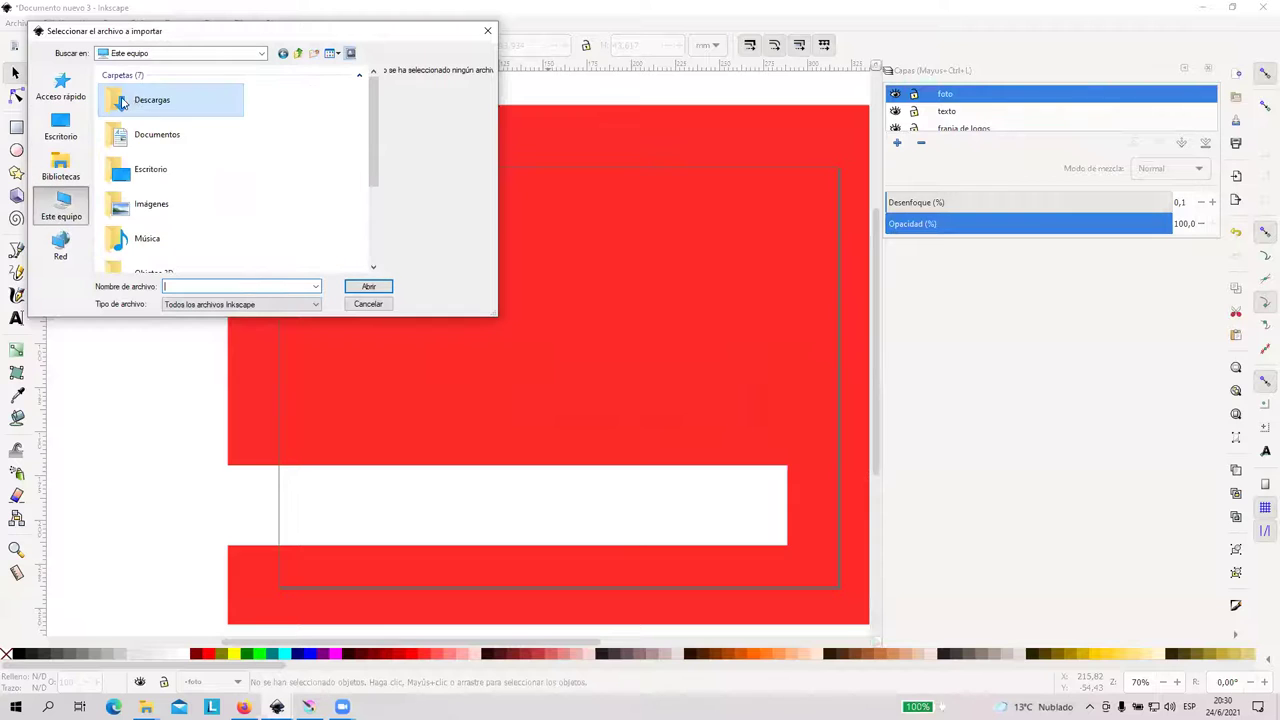
pyautogui.doubleClick(181, 115)
pyautogui.click(172, 102)
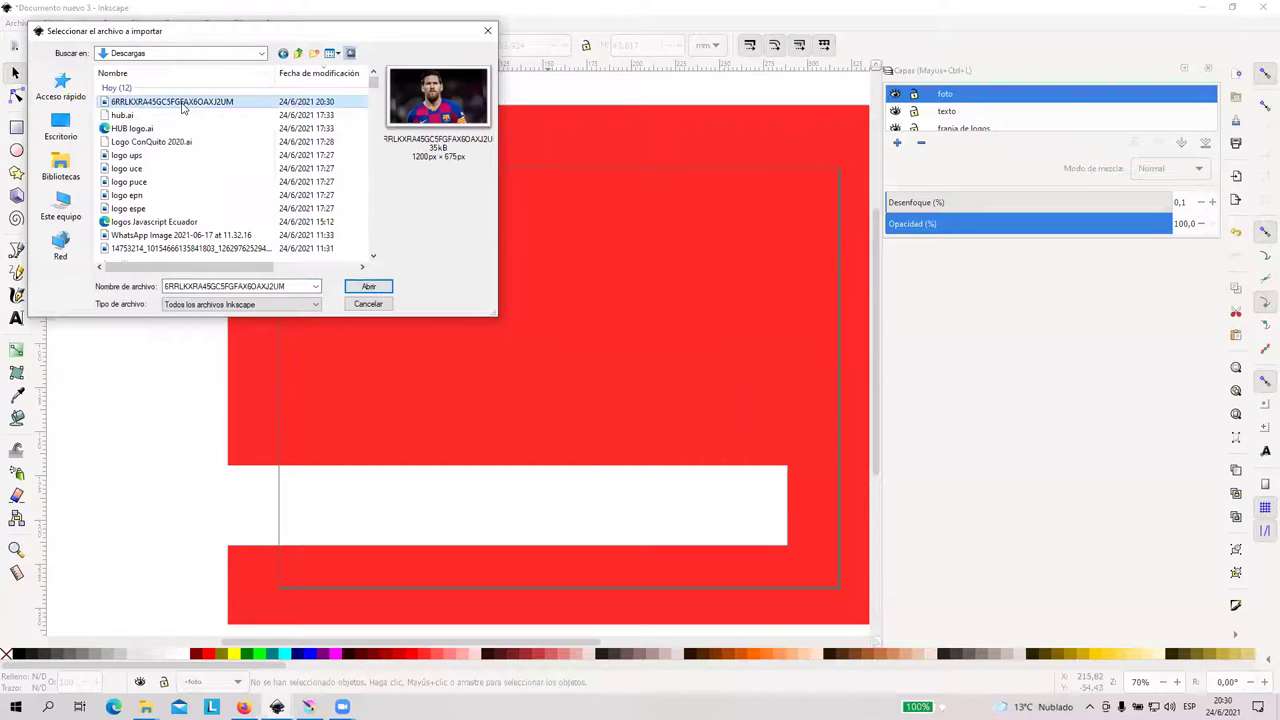
pyautogui.click(368, 288)
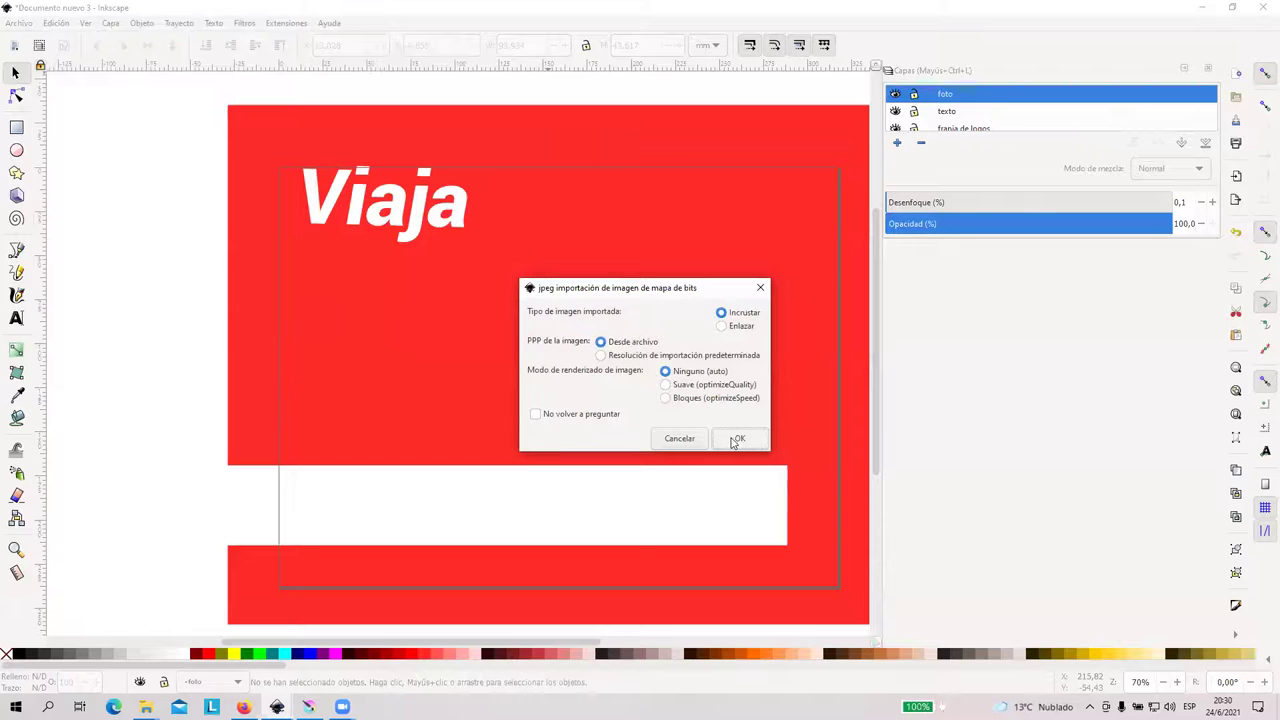
pyautogui.click(737, 439)
# Move the 1200×675 photo to the left, clear of the red poster
pyautogui.scroll(-3, 661, 380)
pyautogui.moveTo(400, 381); pyautogui.dragTo(220, 360)
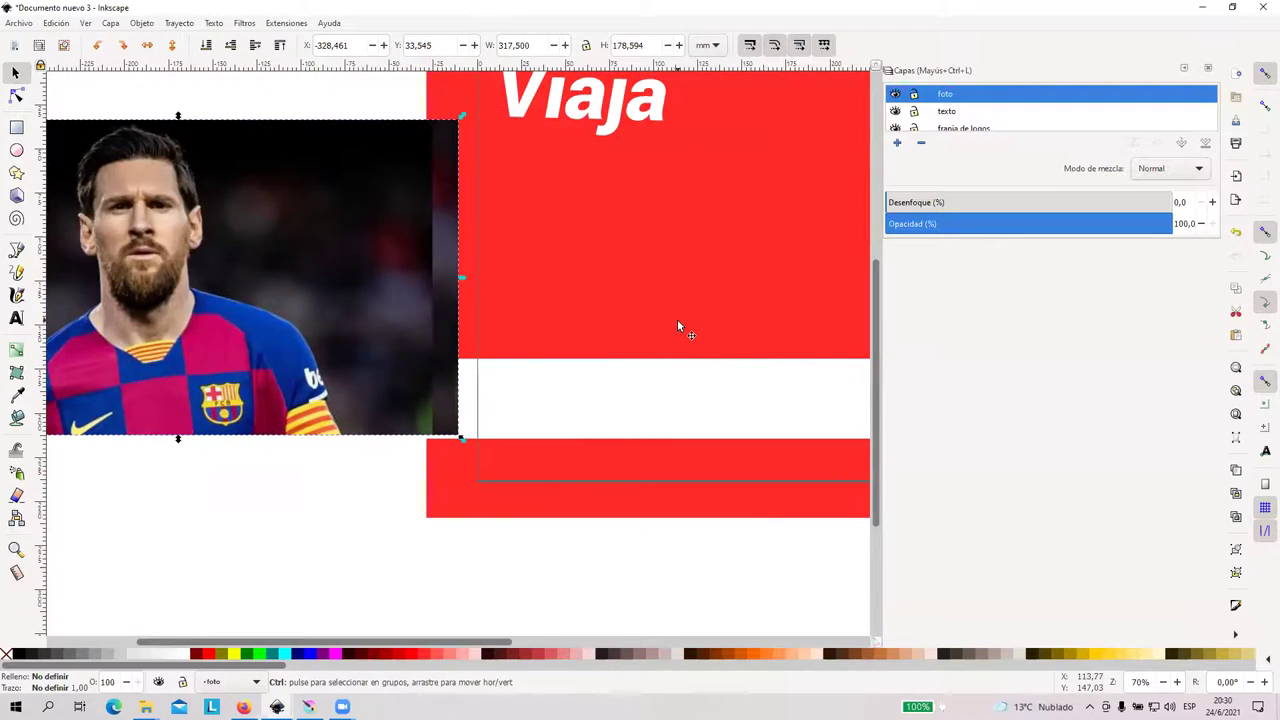
pyautogui.scroll(-2, 677, 327)
pyautogui.scroll(2, 475, 310)
pyautogui.moveTo(470, 308); pyautogui.dragTo(415, 326)
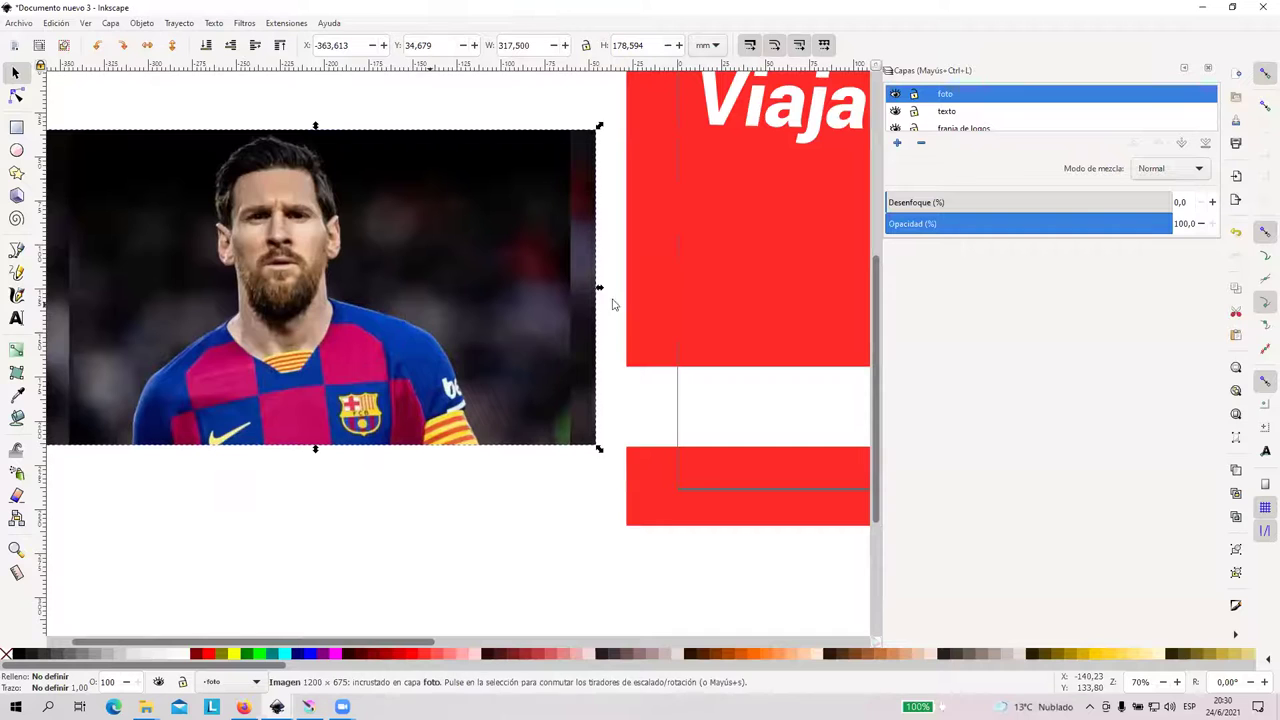
pyautogui.scroll(-1, 793, 300)
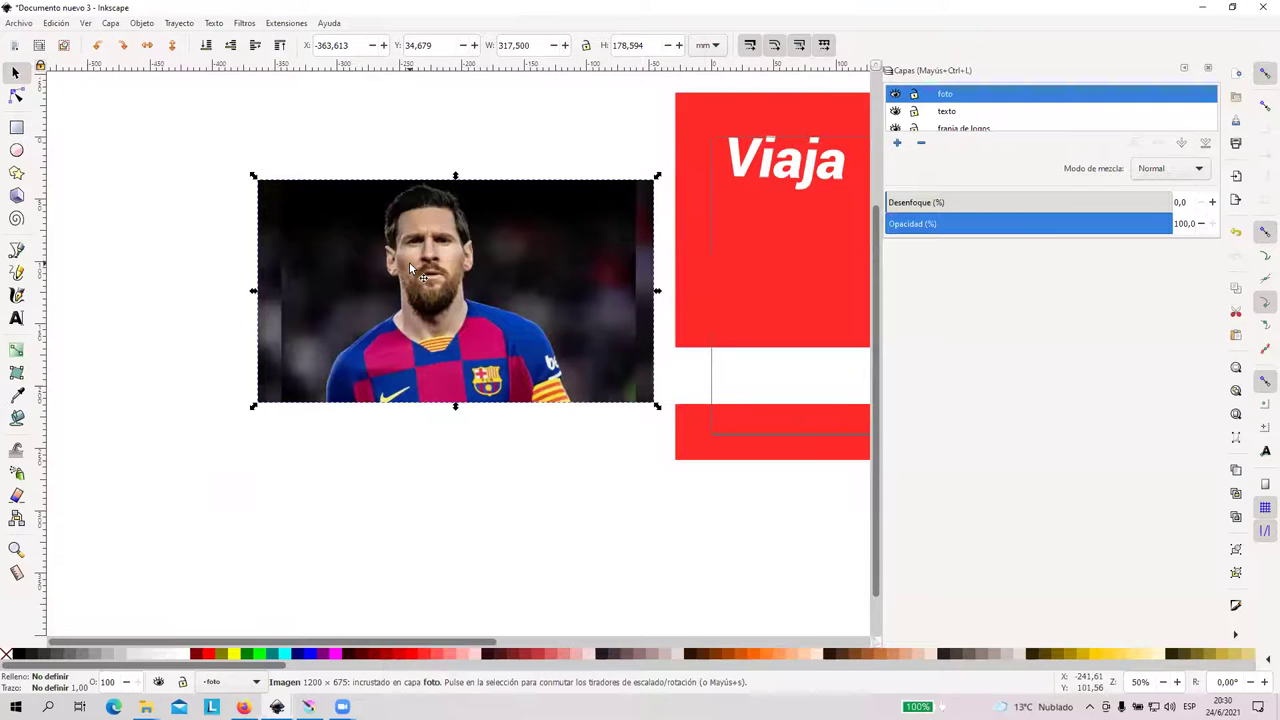
# Draw a green circle over Messi's face with the Ellipse tool and reposition it
pyautogui.click(416, 151)
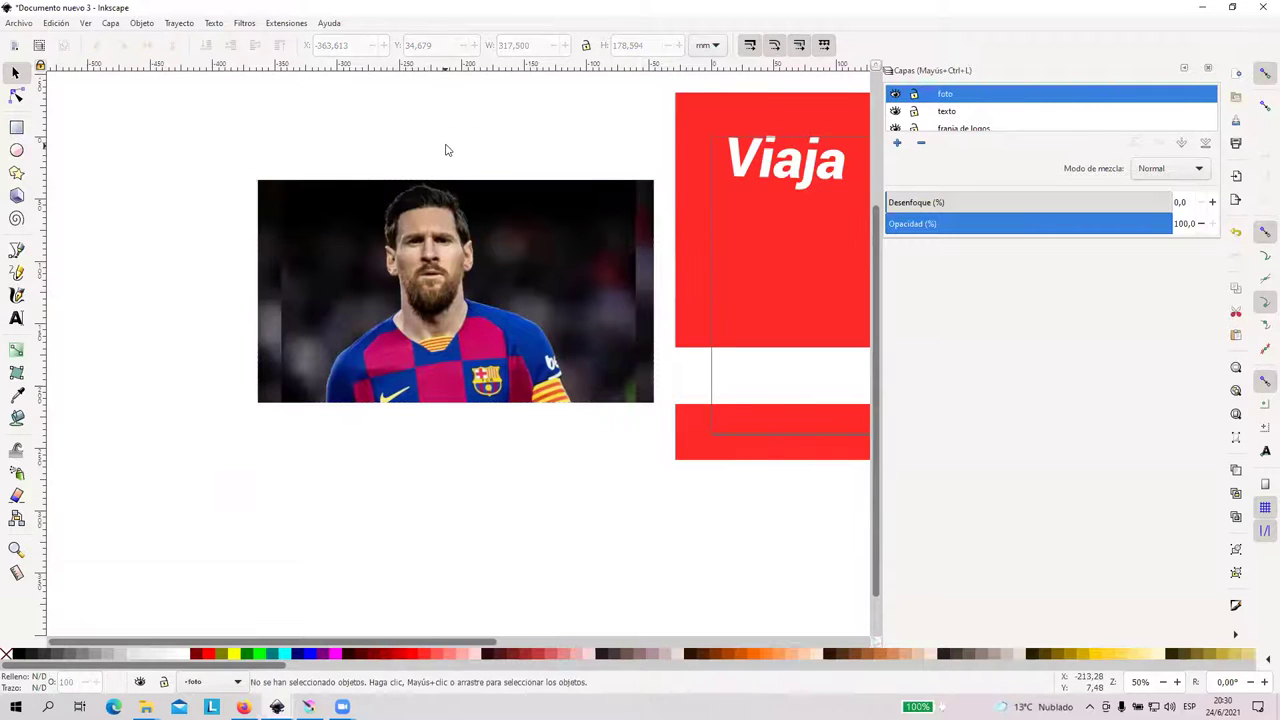
pyautogui.click(16, 150)
pyautogui.moveTo(343, 203); pyautogui.dragTo(516, 372)
pyautogui.moveTo(466, 297); pyautogui.dragTo(466, 247)
pyautogui.hotkey('ctrl', 'z')
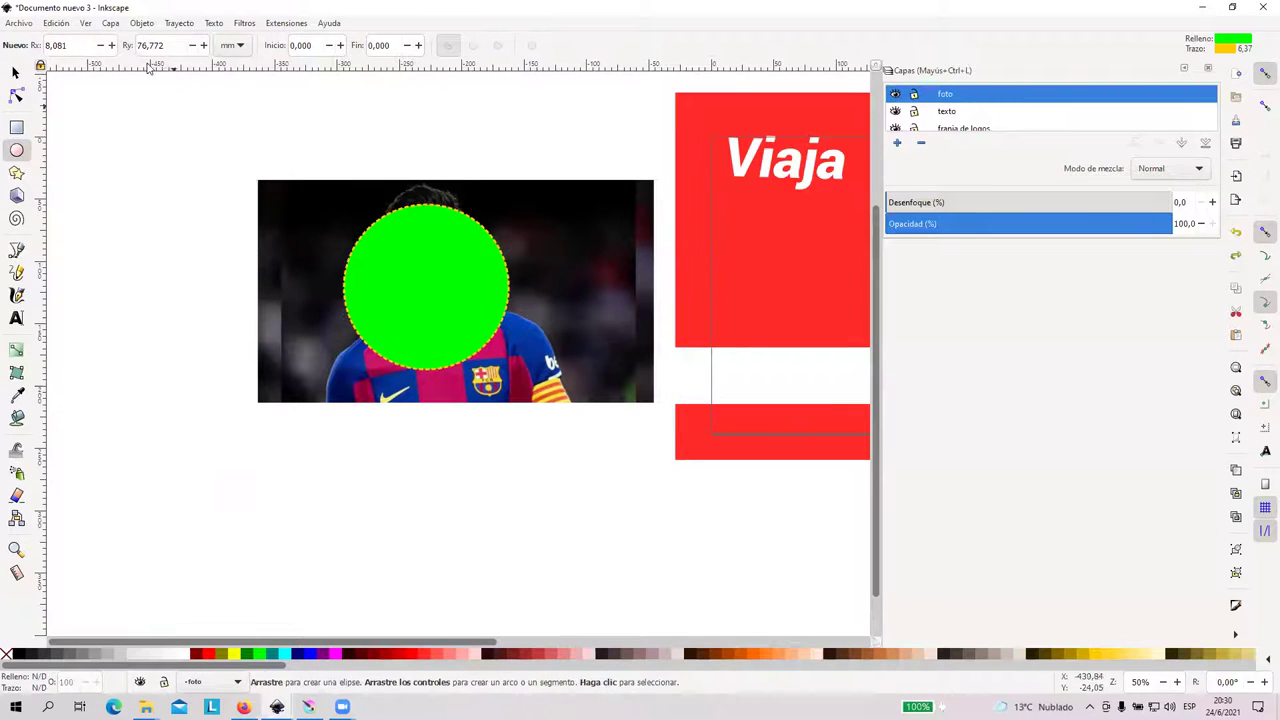
pyautogui.click(16, 72)
pyautogui.moveTo(457, 284)
pyautogui.mouseDown()
pyautogui.moveTo(483, 196)
pyautogui.moveTo(464, 263)
pyautogui.mouseUp()
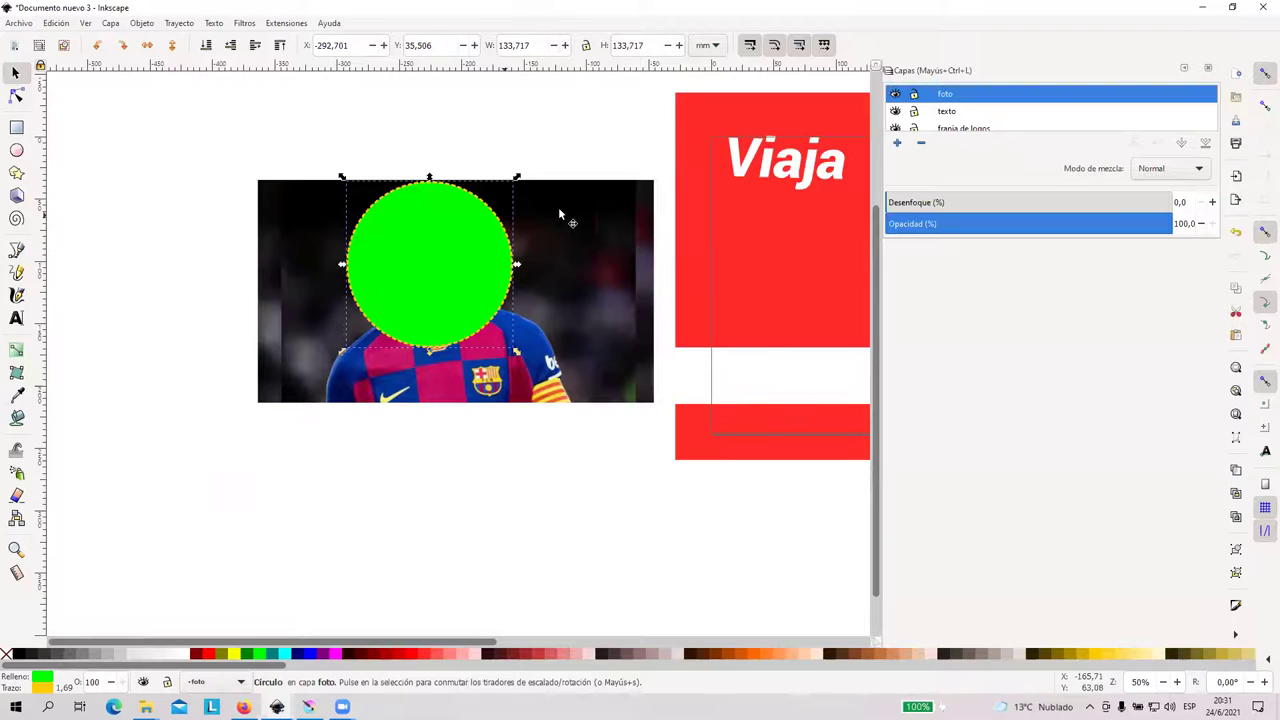
# Try fading the foto layer's opacity, then restore it to full
pyautogui.doubleClick(970, 94)
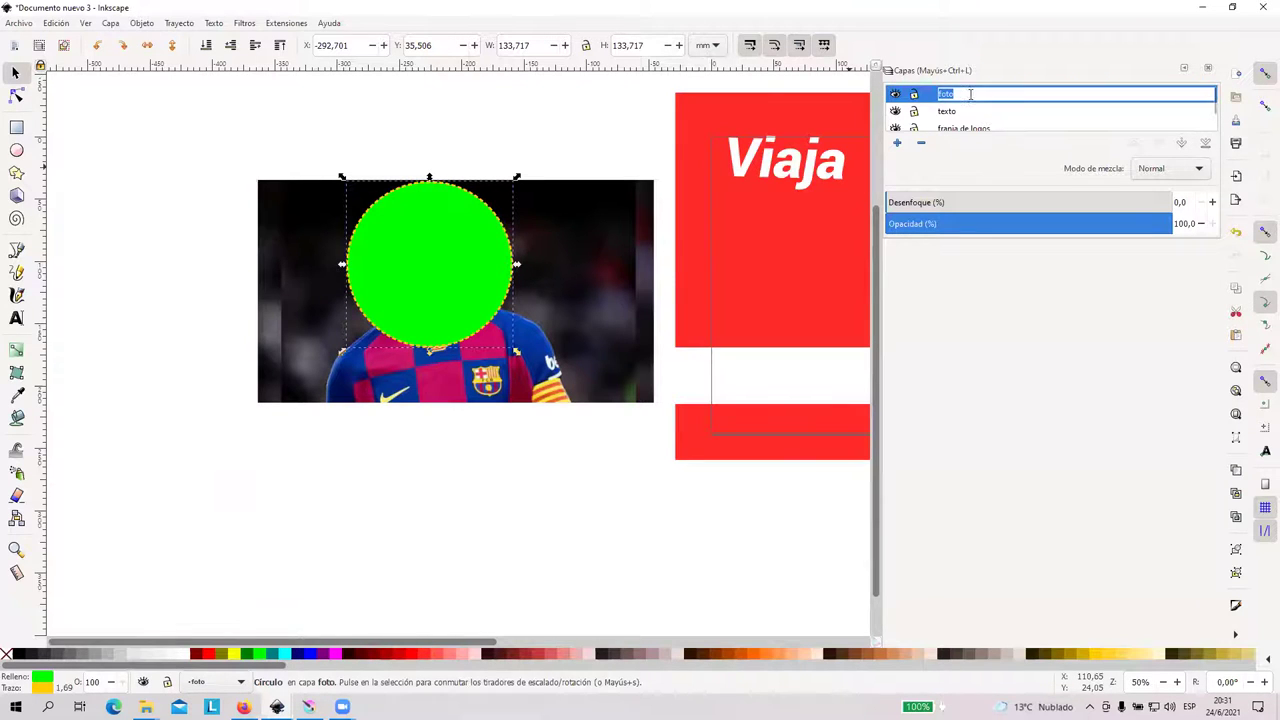
pyautogui.click(966, 113)
pyautogui.click(968, 96)
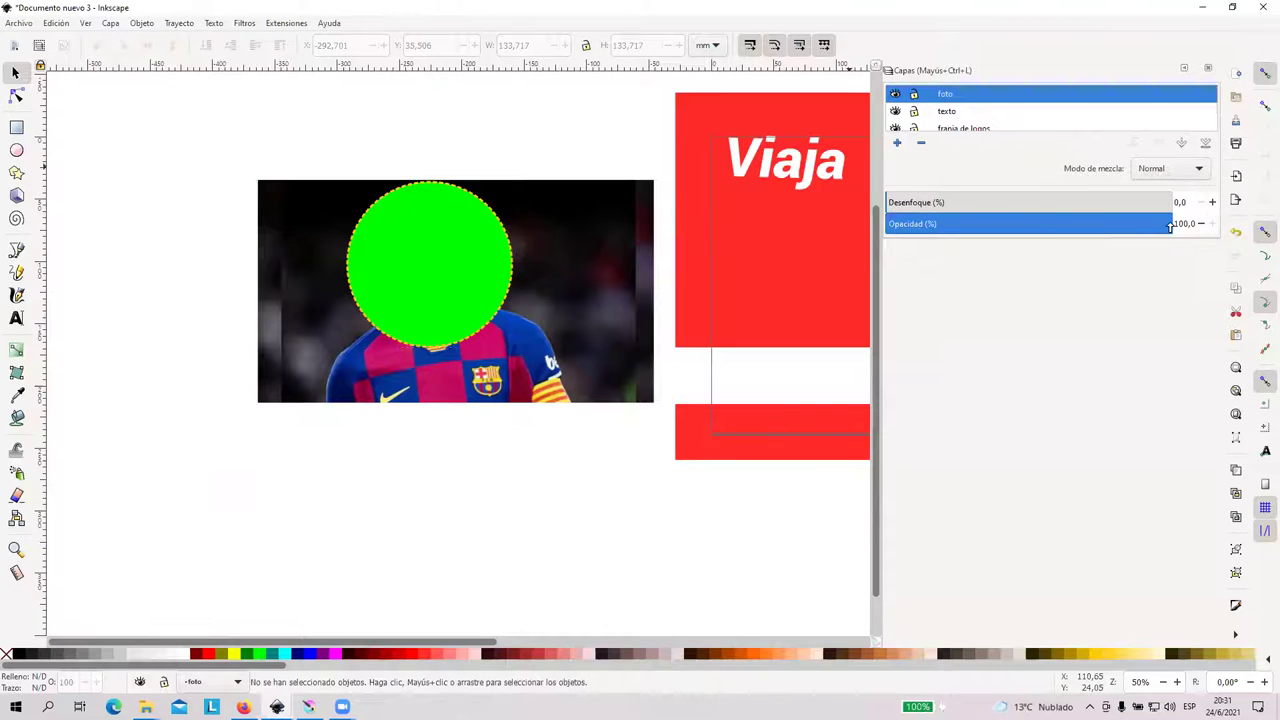
pyautogui.click(1168, 226)
pyautogui.click(1163, 226)
pyautogui.moveTo(1163, 226)
pyautogui.mouseDown()
pyautogui.moveTo(1066, 224)
pyautogui.moveTo(1180, 224)
pyautogui.moveTo(949, 224)
pyautogui.moveTo(1180, 225)
pyautogui.mouseUp()
# Select the green circle with the Ellipse tool and open its Fill and Stroke settings
pyautogui.click(386, 276)
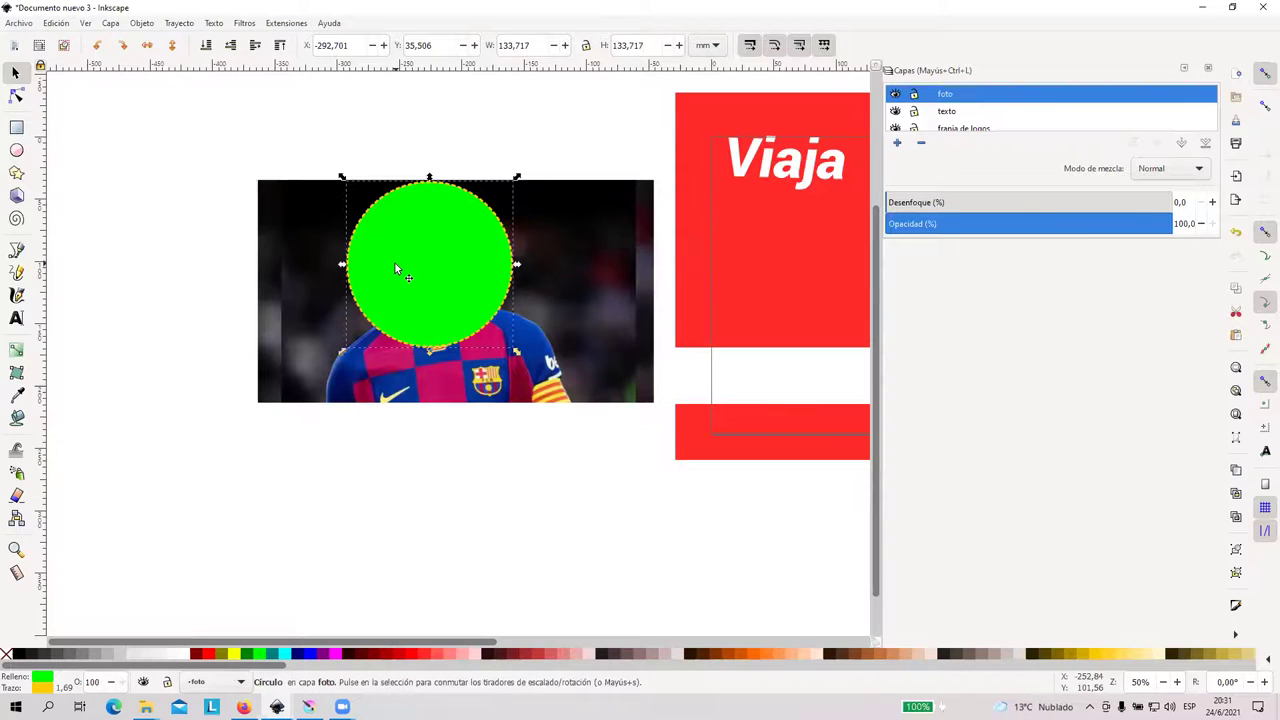
pyautogui.press('e')
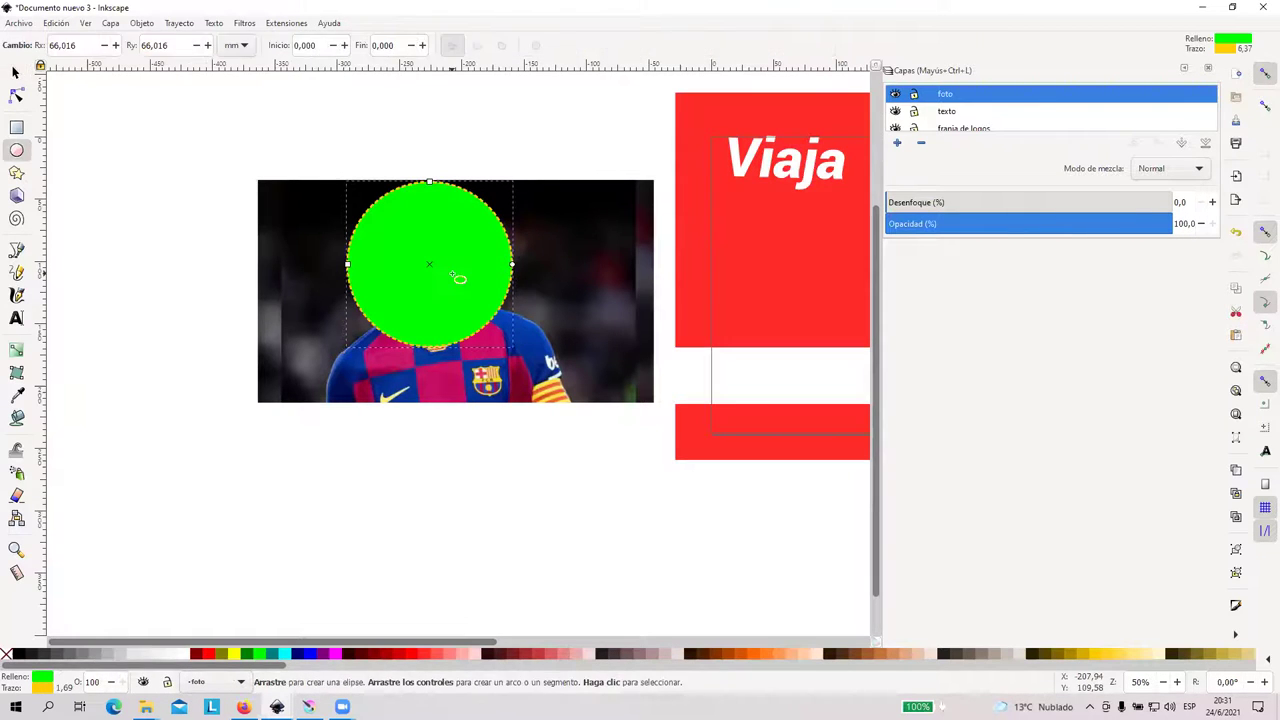
pyautogui.click(13, 73)
pyautogui.press('e')
pyautogui.click(45, 680)
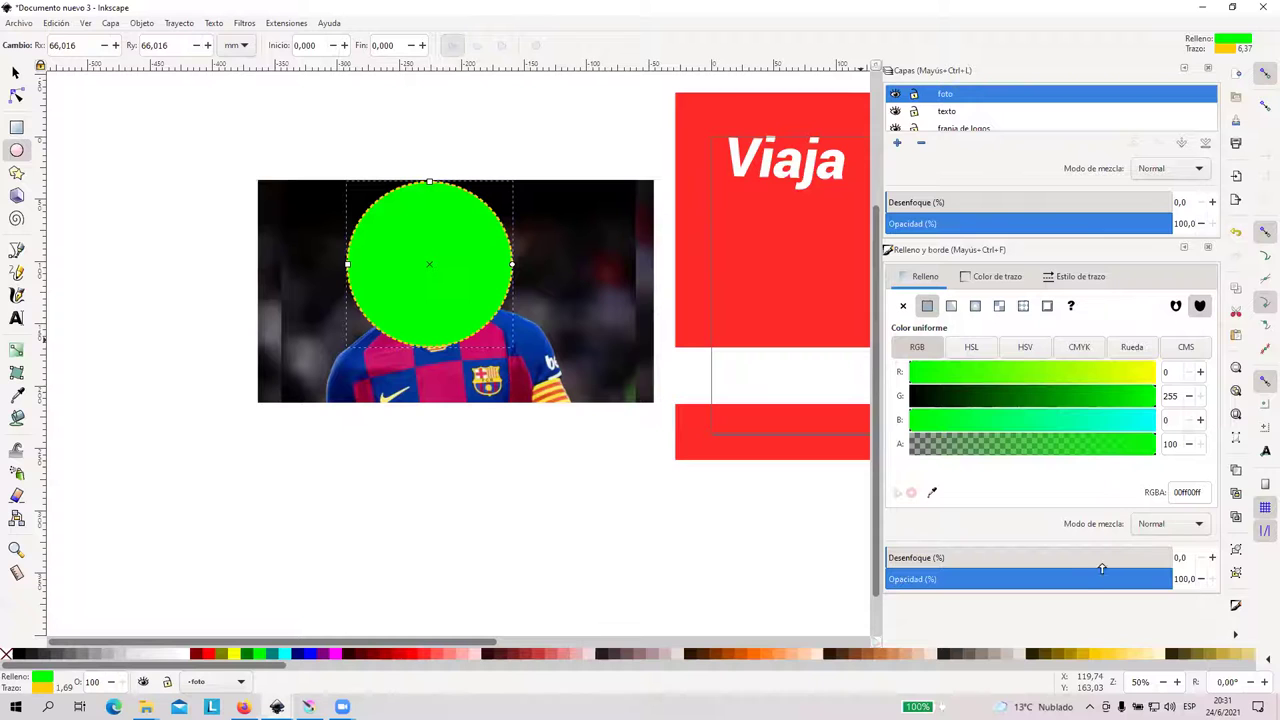
# Lower the green circle's fill alpha to 48 (00ff007a) so the face shows through
pyautogui.moveTo(1103, 453); pyautogui.dragTo(1162, 456)
pyautogui.click(1095, 447)
pyautogui.moveTo(1053, 449); pyautogui.dragTo(1041, 449)
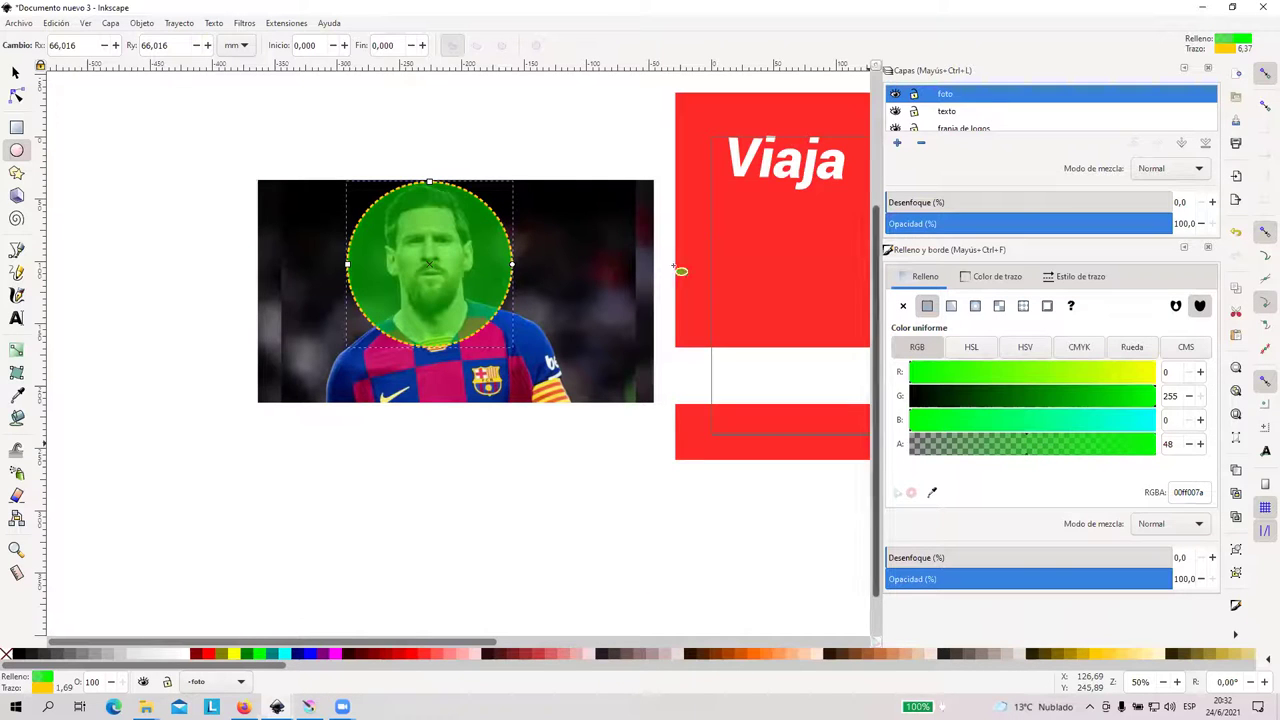
# Nudge the circle, close Fill and Stroke, and box-select photo and circle for the context menu
pyautogui.click(15, 72)
pyautogui.moveTo(461, 282); pyautogui.dragTo(460, 282)
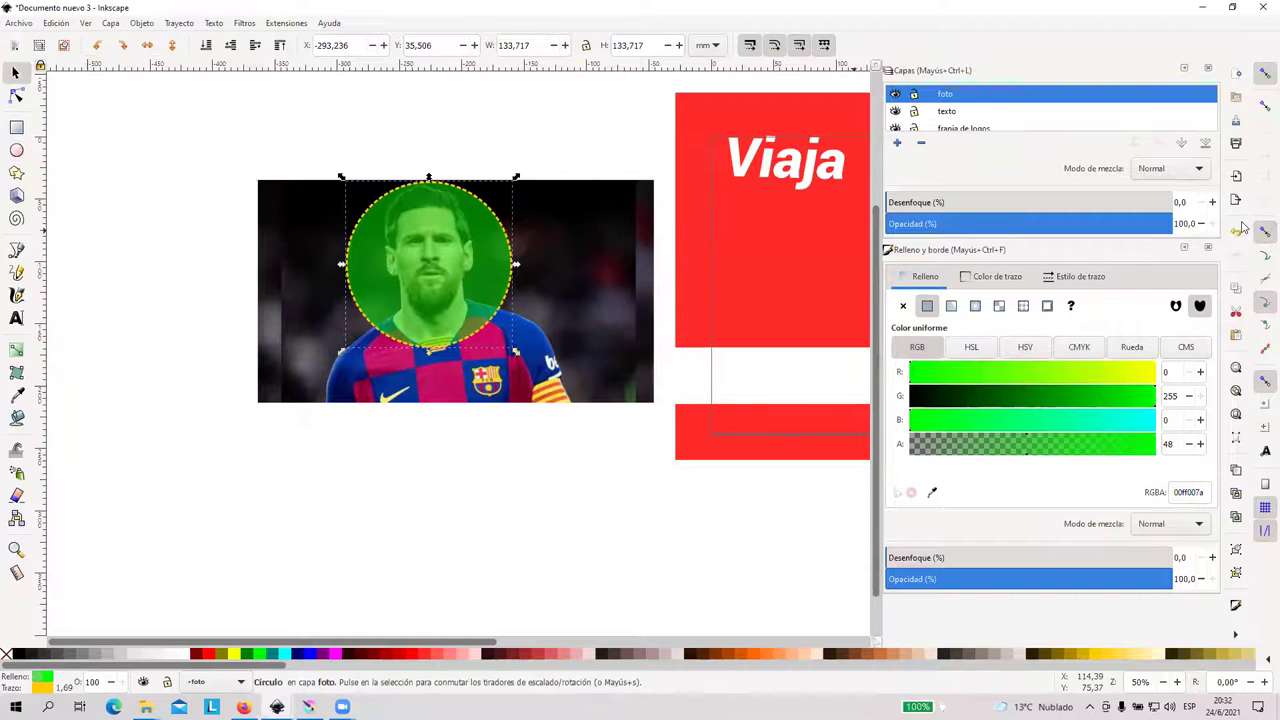
pyautogui.click(1208, 247)
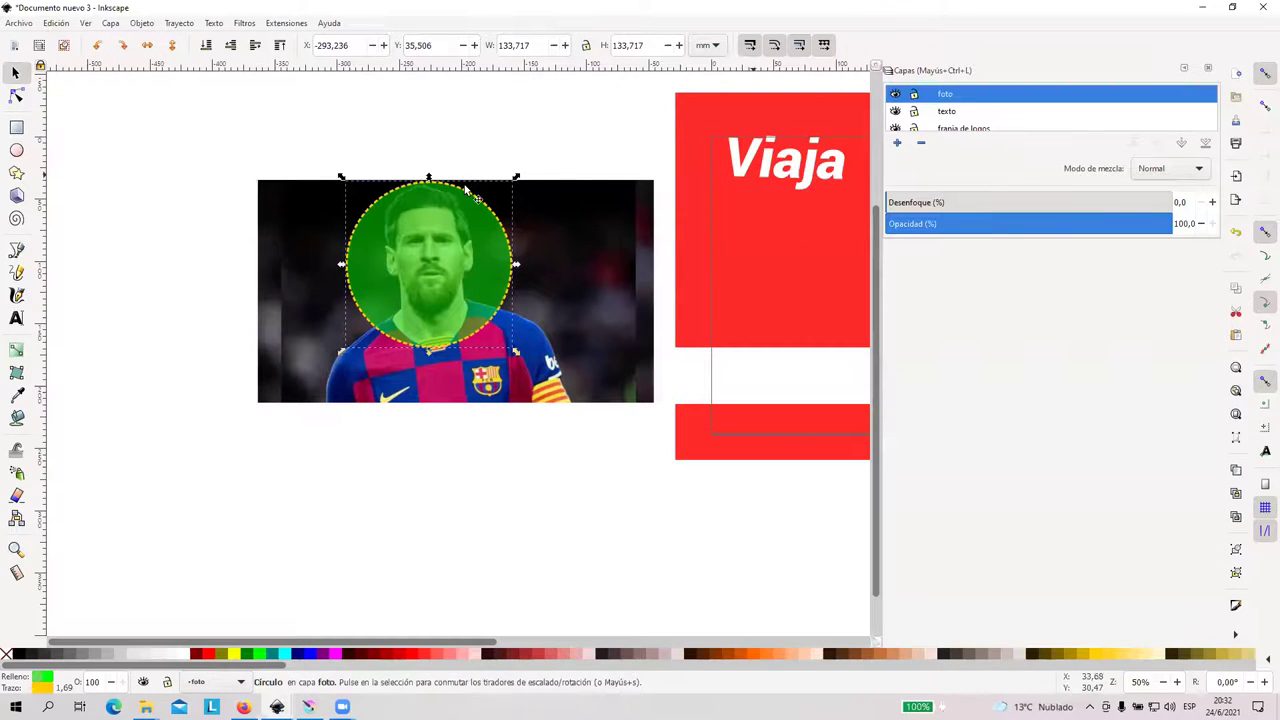
pyautogui.moveTo(213, 141); pyautogui.dragTo(660, 452)
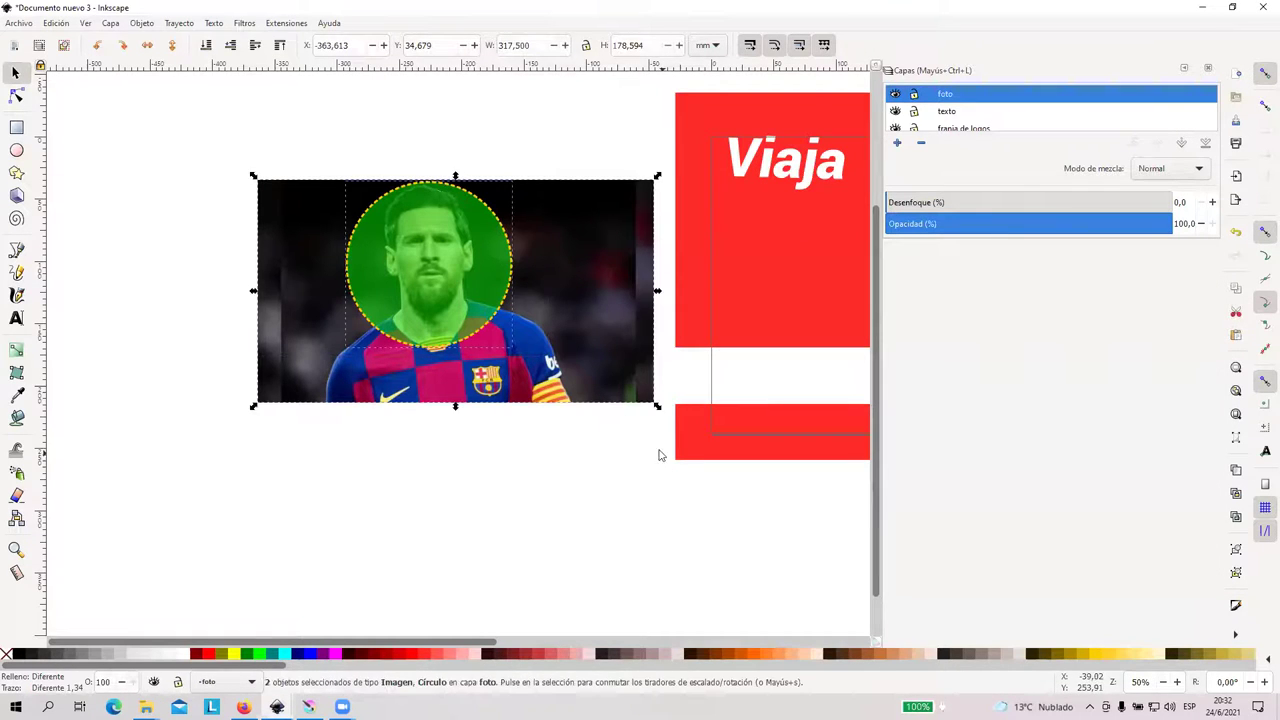
pyautogui.rightClick(572, 299)
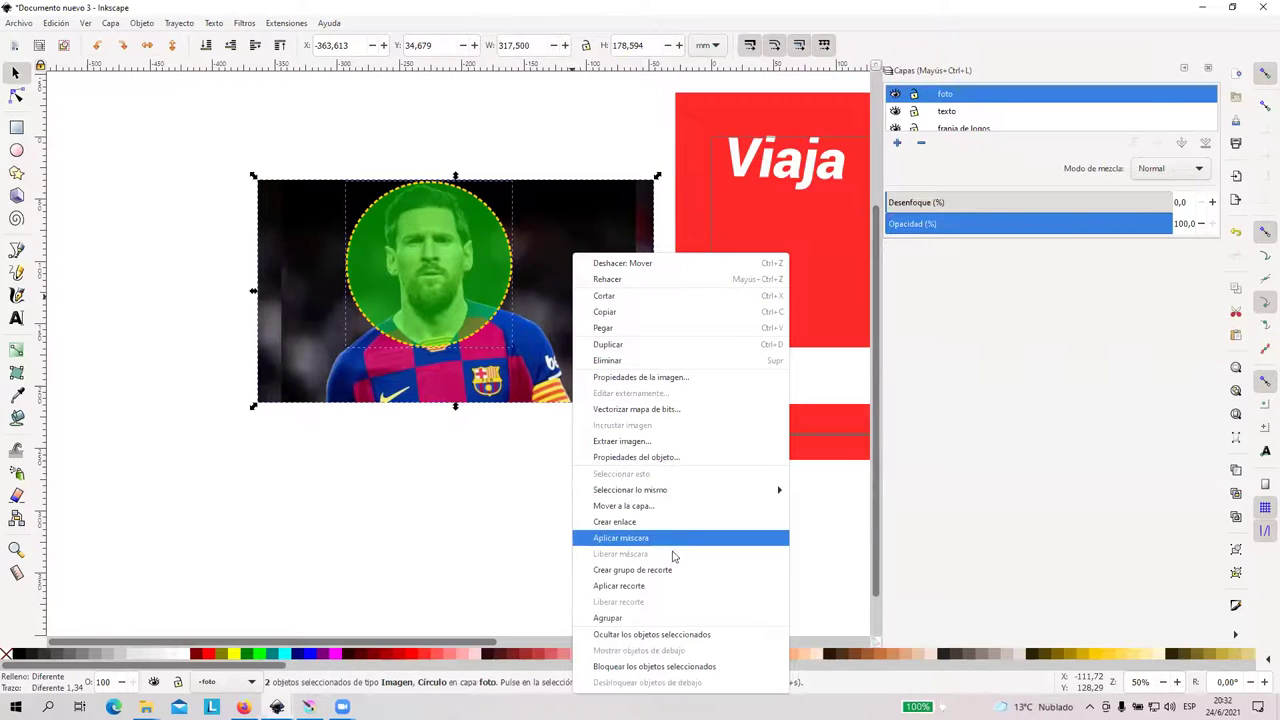
# Clip the photo to the circle, then shift the clip circle right of the face
pyautogui.click(625, 586)
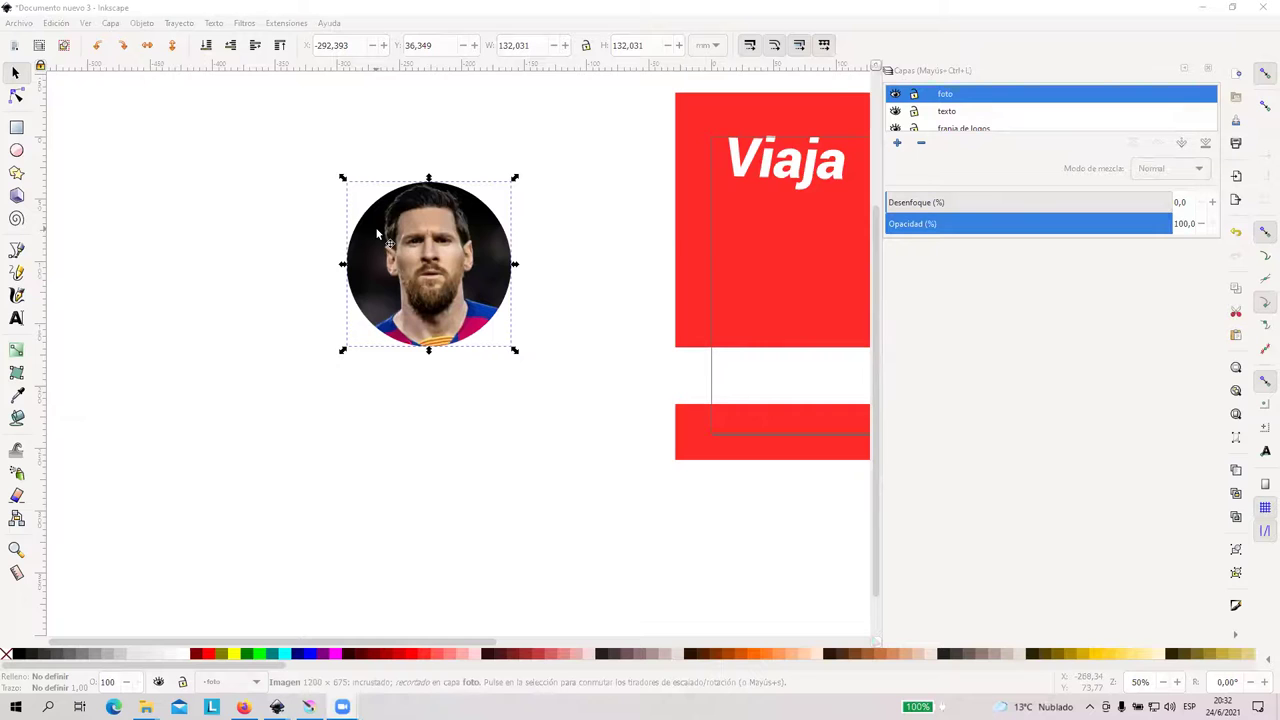
pyautogui.doubleClick(436, 255)
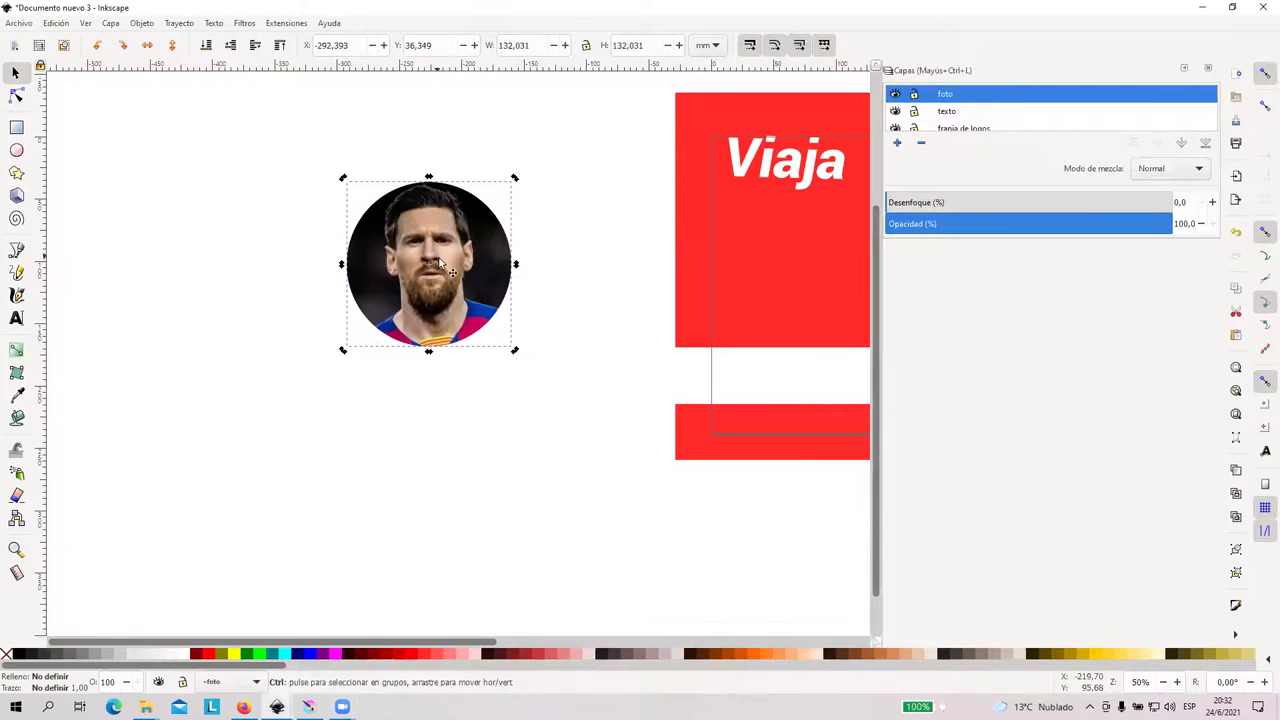
pyautogui.moveTo(437, 267); pyautogui.dragTo(537, 276)
pyautogui.click(395, 255)
# Reselect photo and circle, clip again, and group the clipped photo
pyautogui.click(258, 108)
pyautogui.moveTo(228, 126); pyautogui.dragTo(678, 466)
pyautogui.rightClick(581, 272)
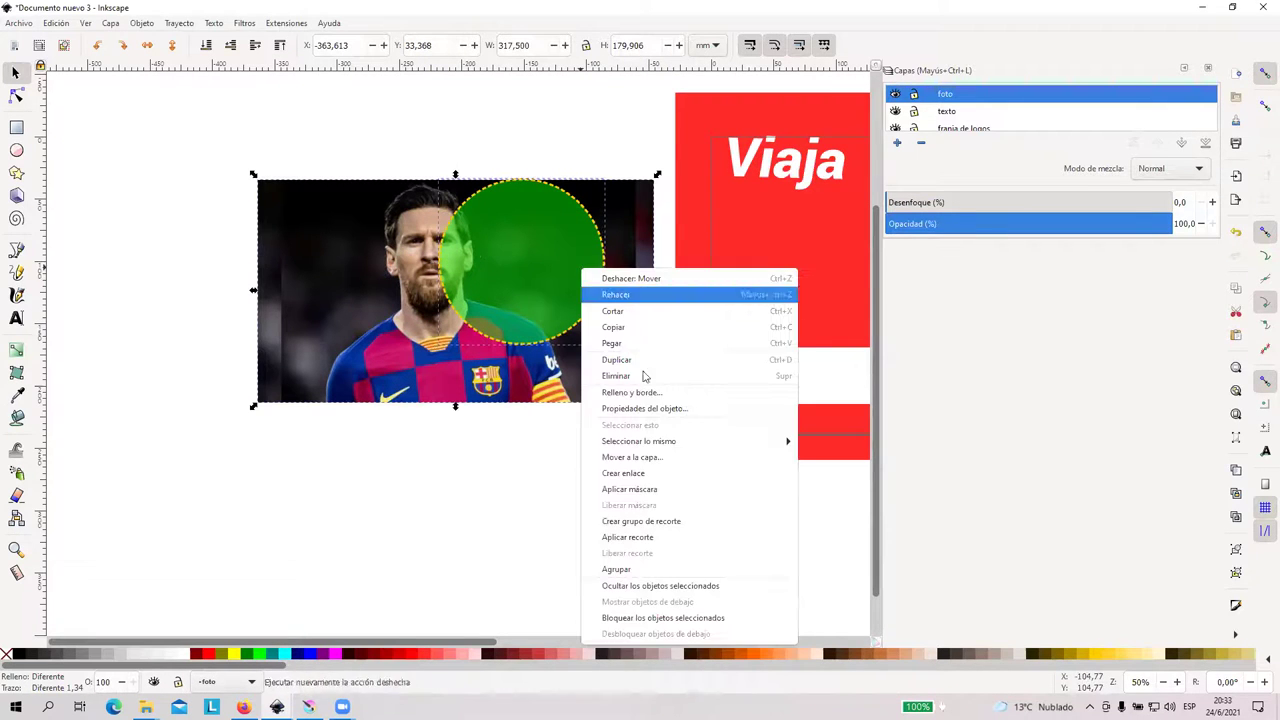
pyautogui.click(657, 542)
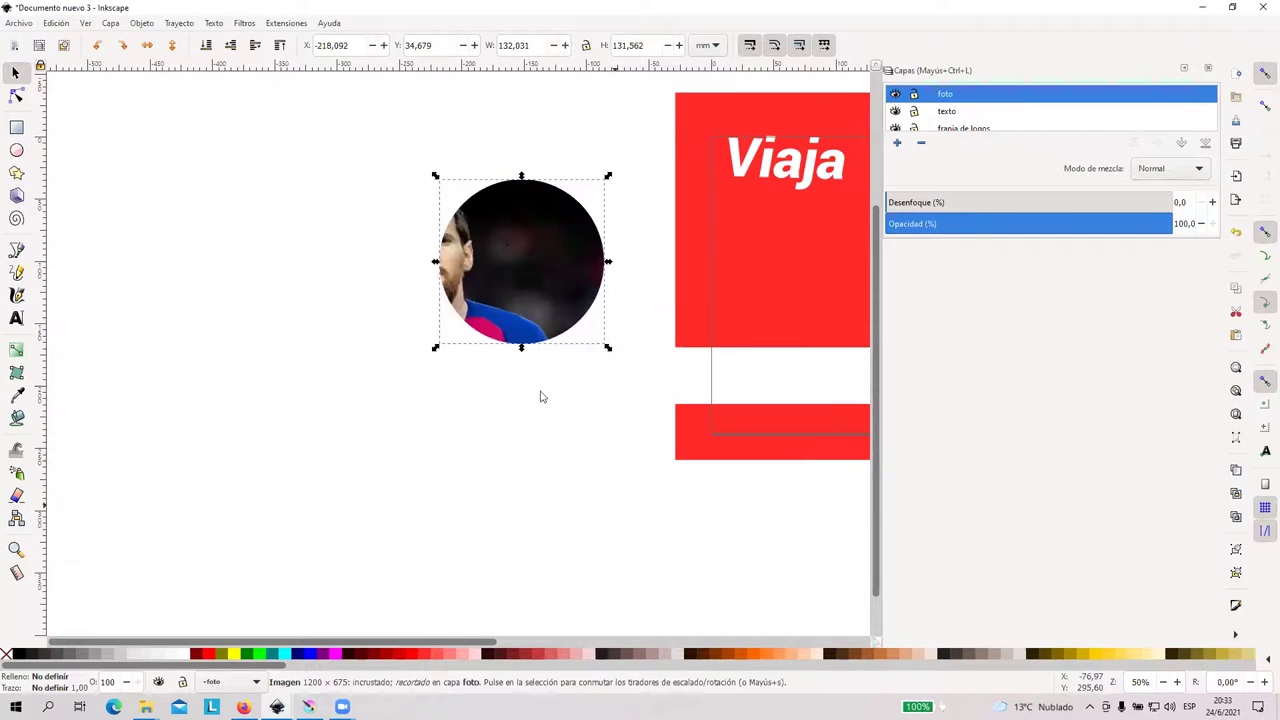
pyautogui.rightClick(512, 262)
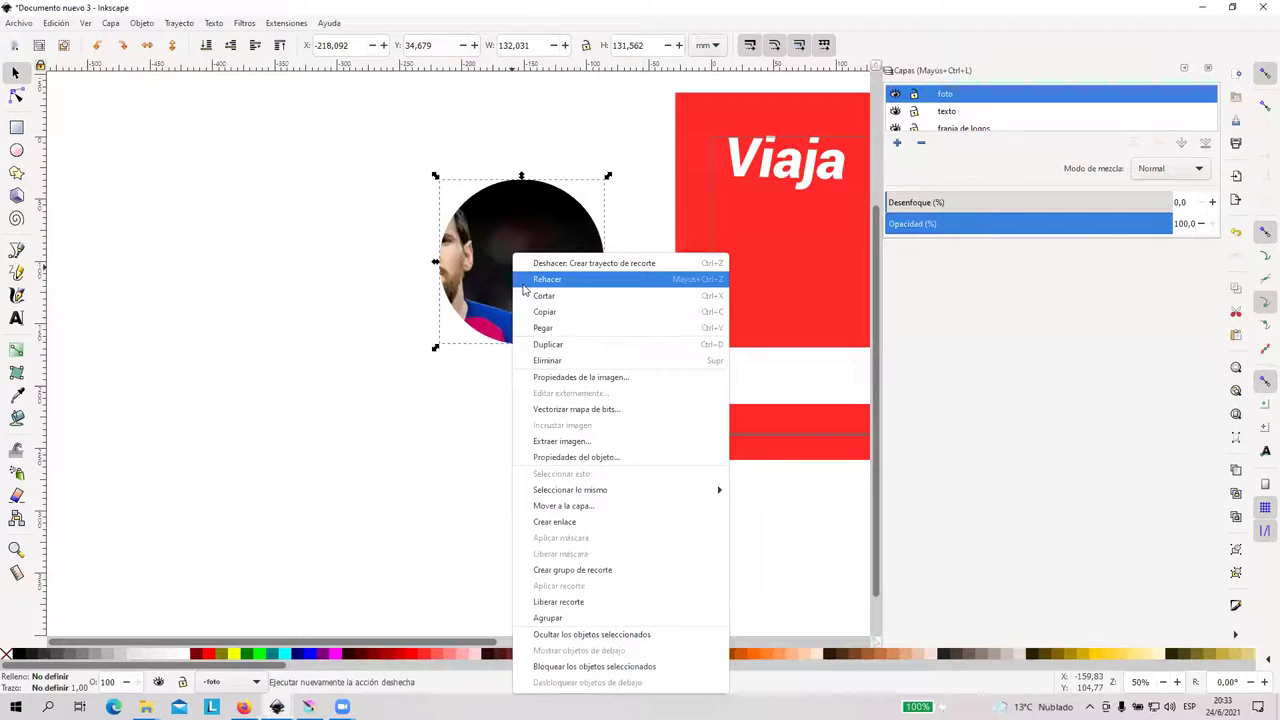
pyautogui.click(592, 618)
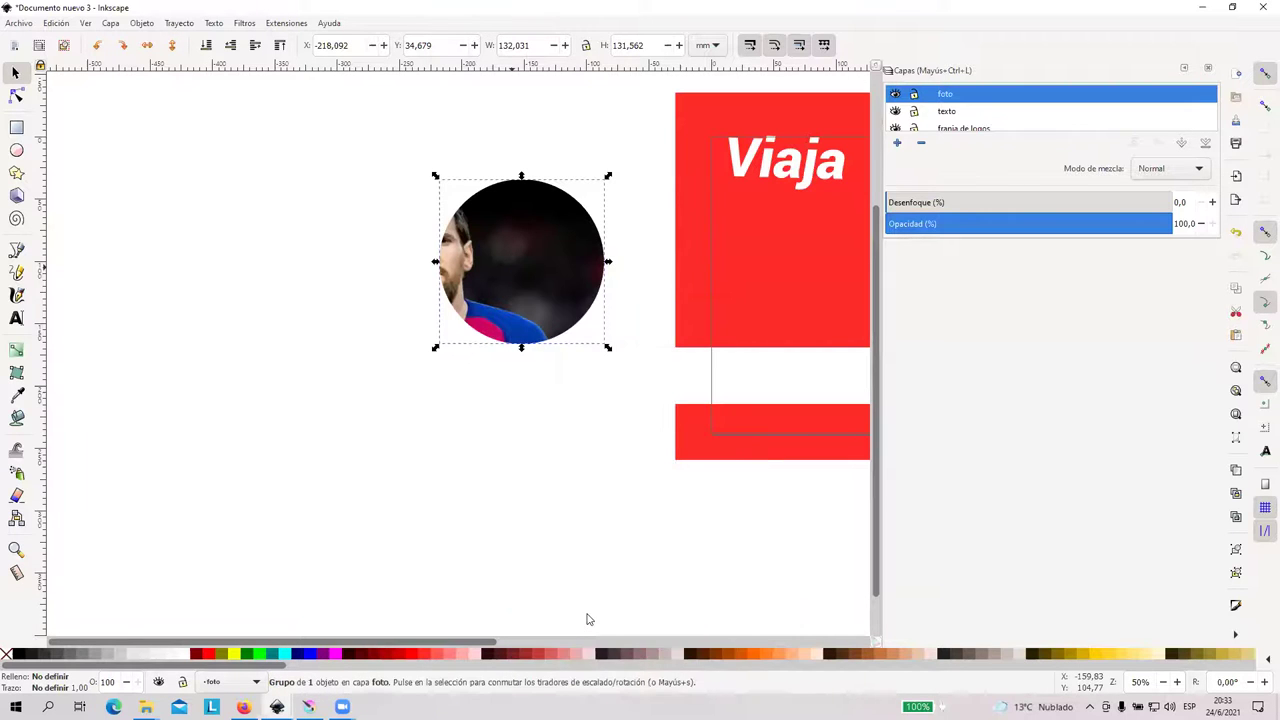
# Zoom to inspect the clipped group and reopen its object options
pyautogui.rightClick(539, 300)
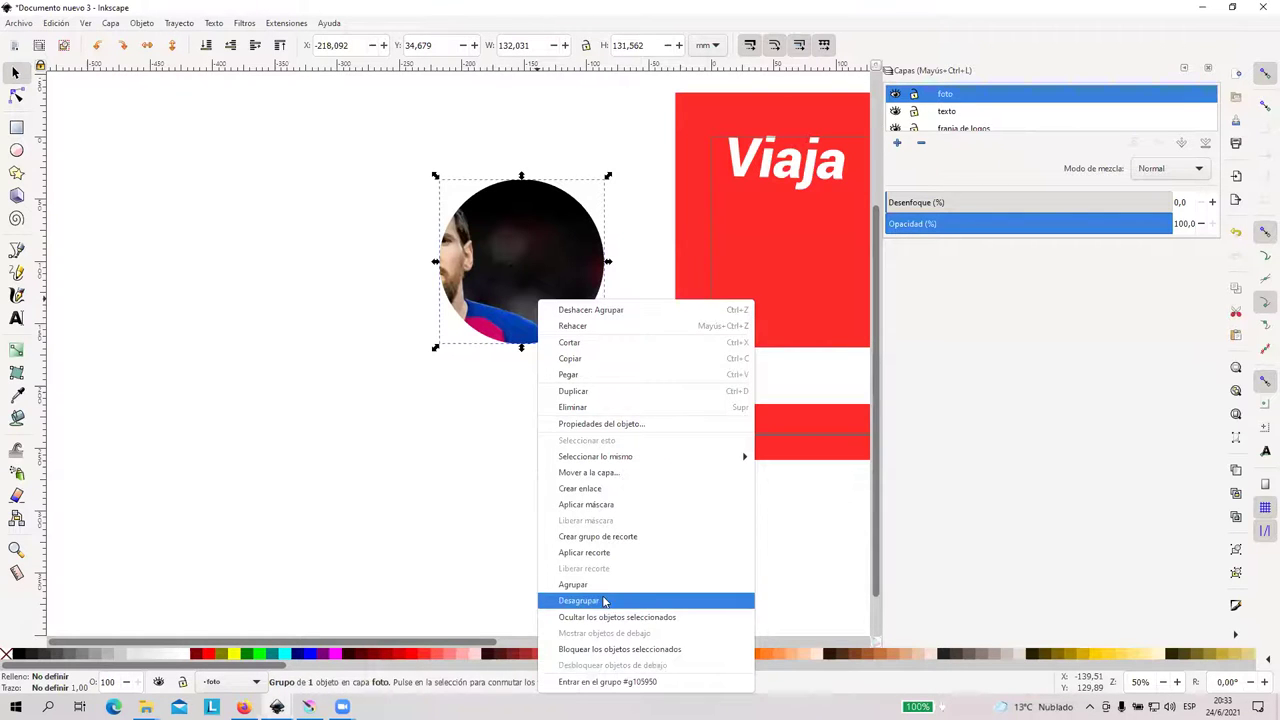
pyautogui.click(423, 331)
pyautogui.scroll(-3, 549, 314)
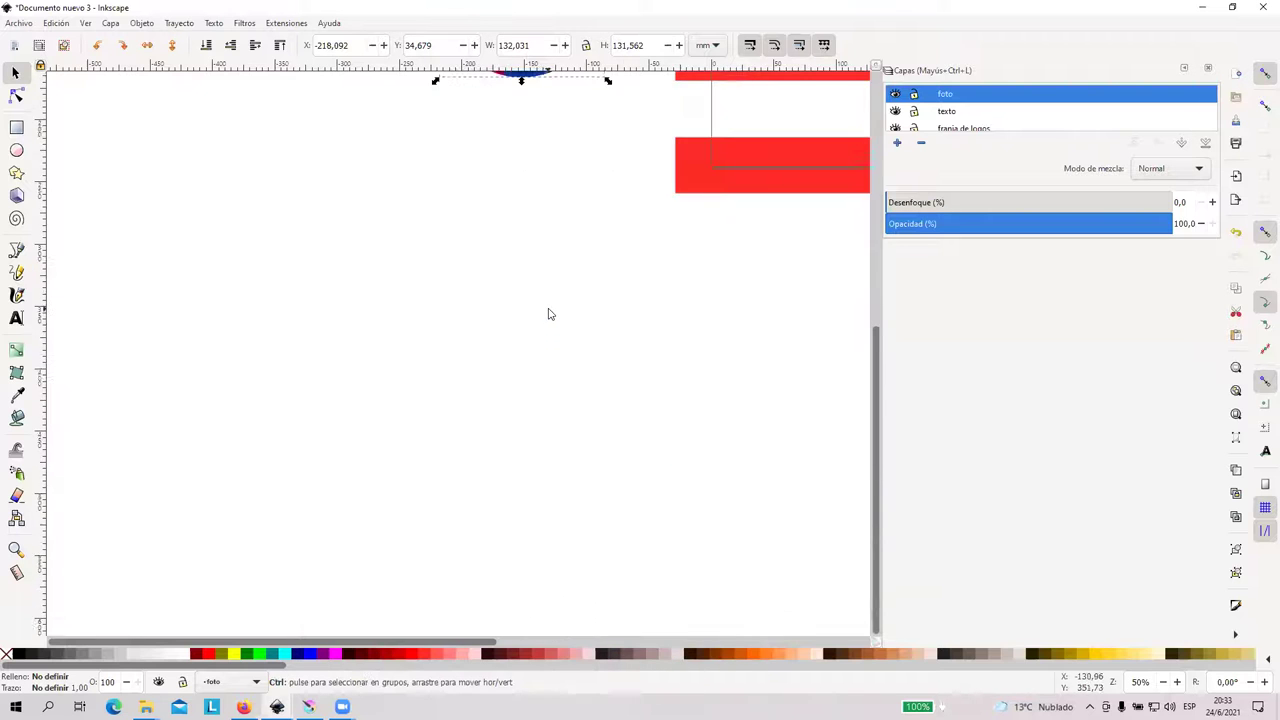
pyautogui.scroll(4, 550, 314)
pyautogui.scroll(10, 552, 312)
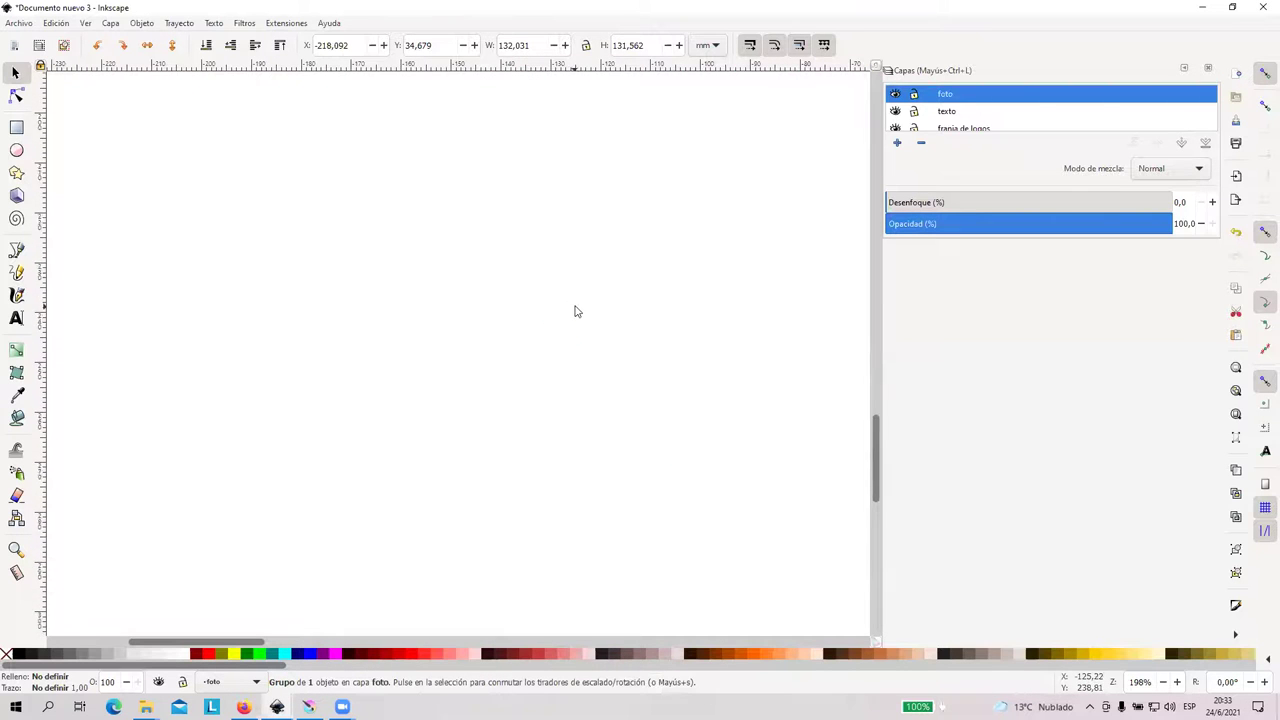
pyautogui.scroll(5, 581, 268)
pyautogui.scroll(-5, 581, 266)
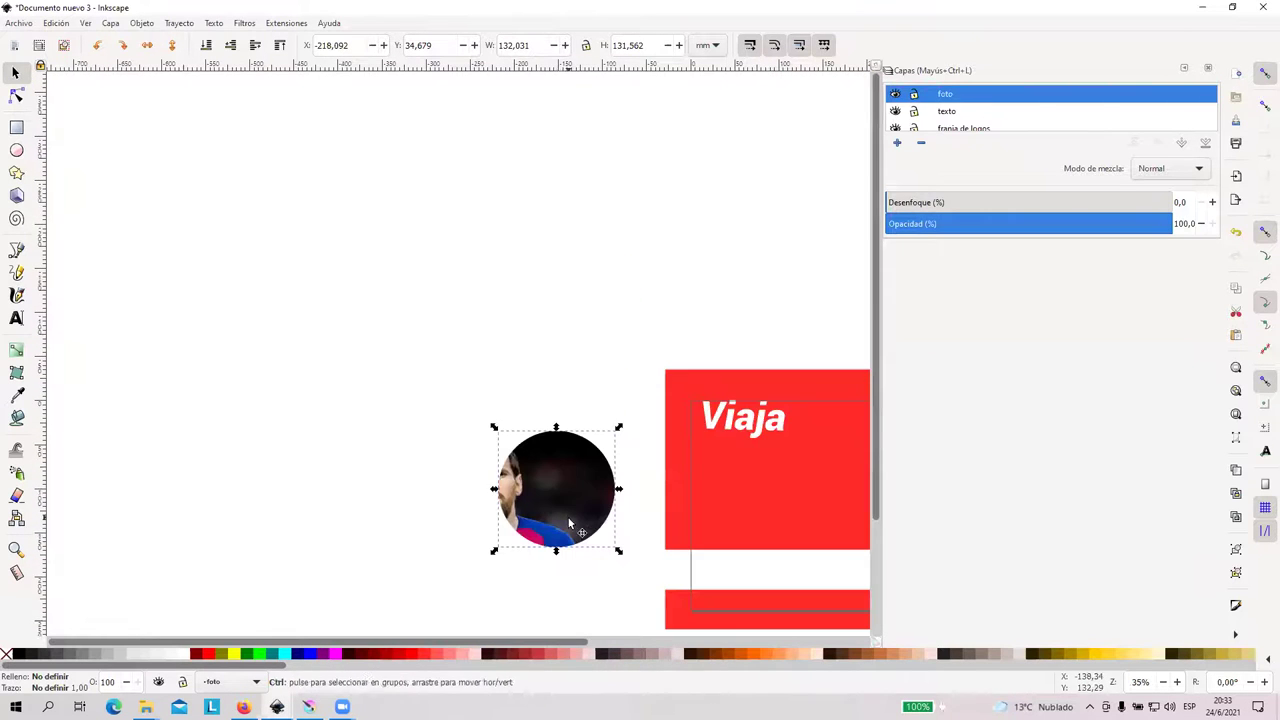
pyautogui.scroll(3, 562, 486)
pyautogui.rightClick(563, 486)
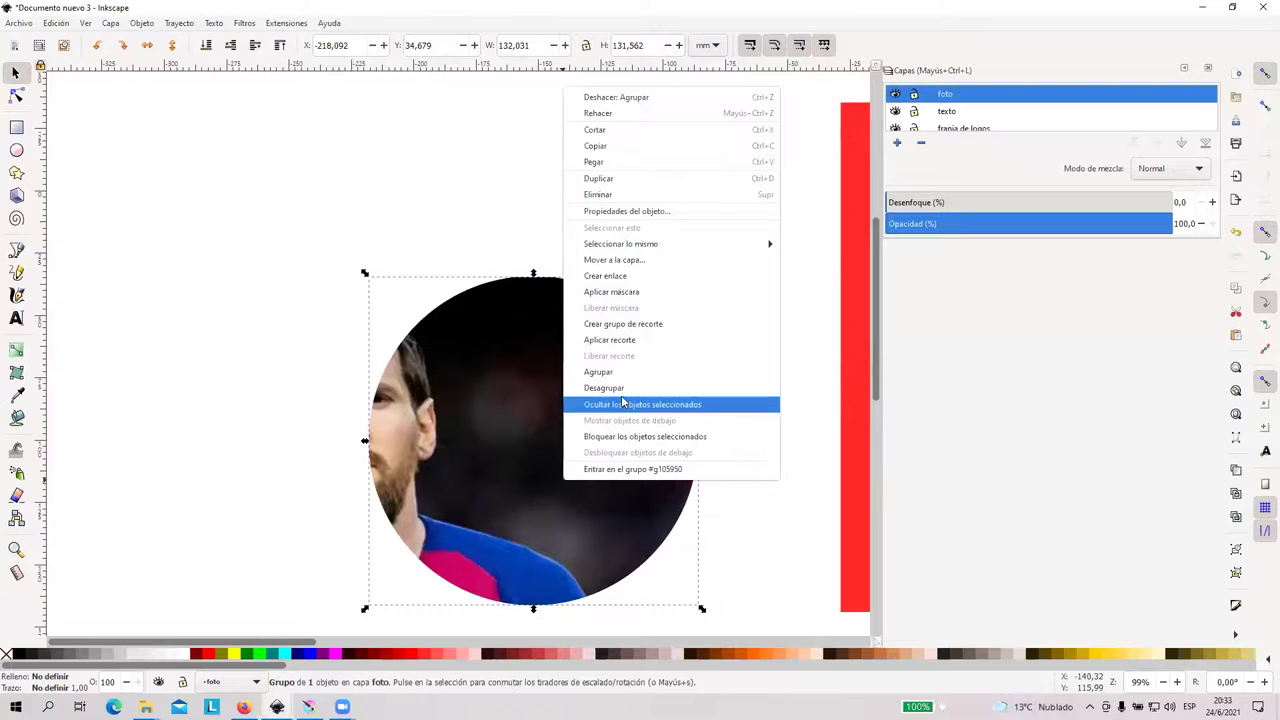
# Undo the clip to restore the full photo and centre the green circle over Messi's face
pyautogui.click(429, 257)
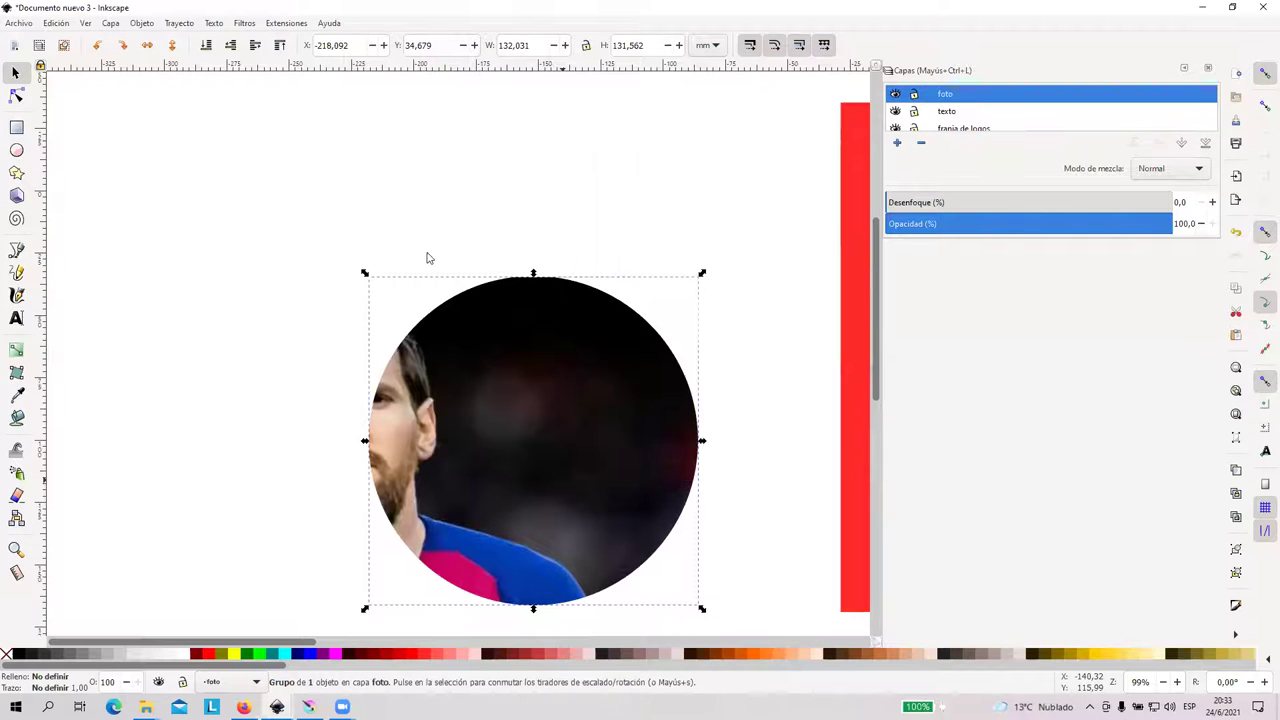
pyautogui.click(453, 271)
pyautogui.hotkey('ctrl', 'z')
pyautogui.scroll(-3, 553, 315)
pyautogui.moveTo(553, 315); pyautogui.dragTo(347, 294)
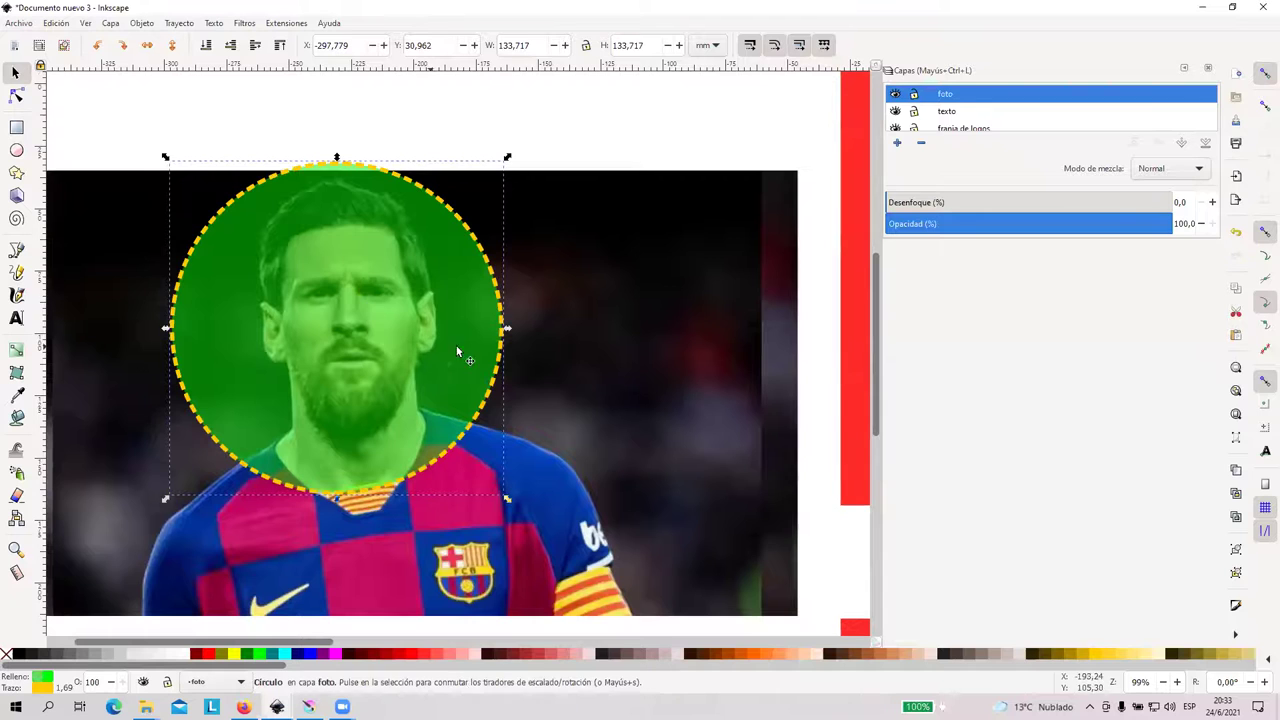
pyautogui.scroll(-1, 627, 366)
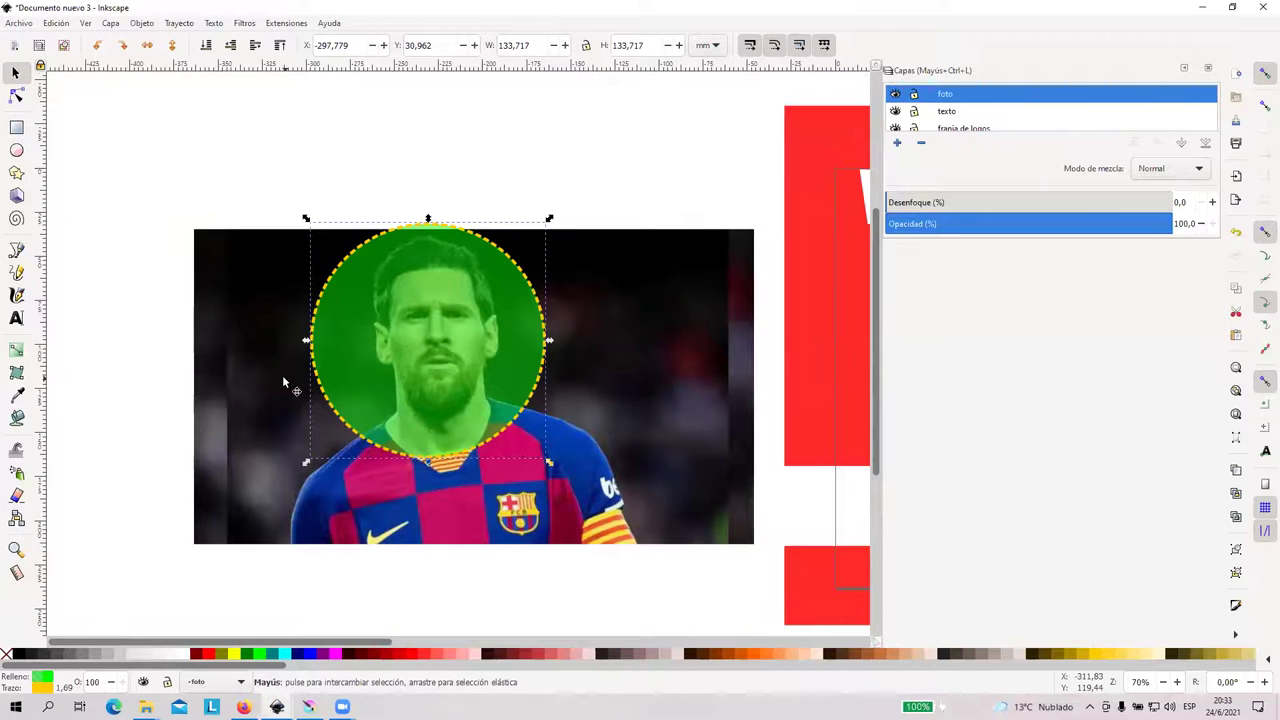
pyautogui.moveTo(478, 352); pyautogui.dragTo(490, 363)
# Clip the photo to the circle, then release the clip again
pyautogui.keyDown('shift'); pyautogui.click(634, 357); pyautogui.keyUp('shift')
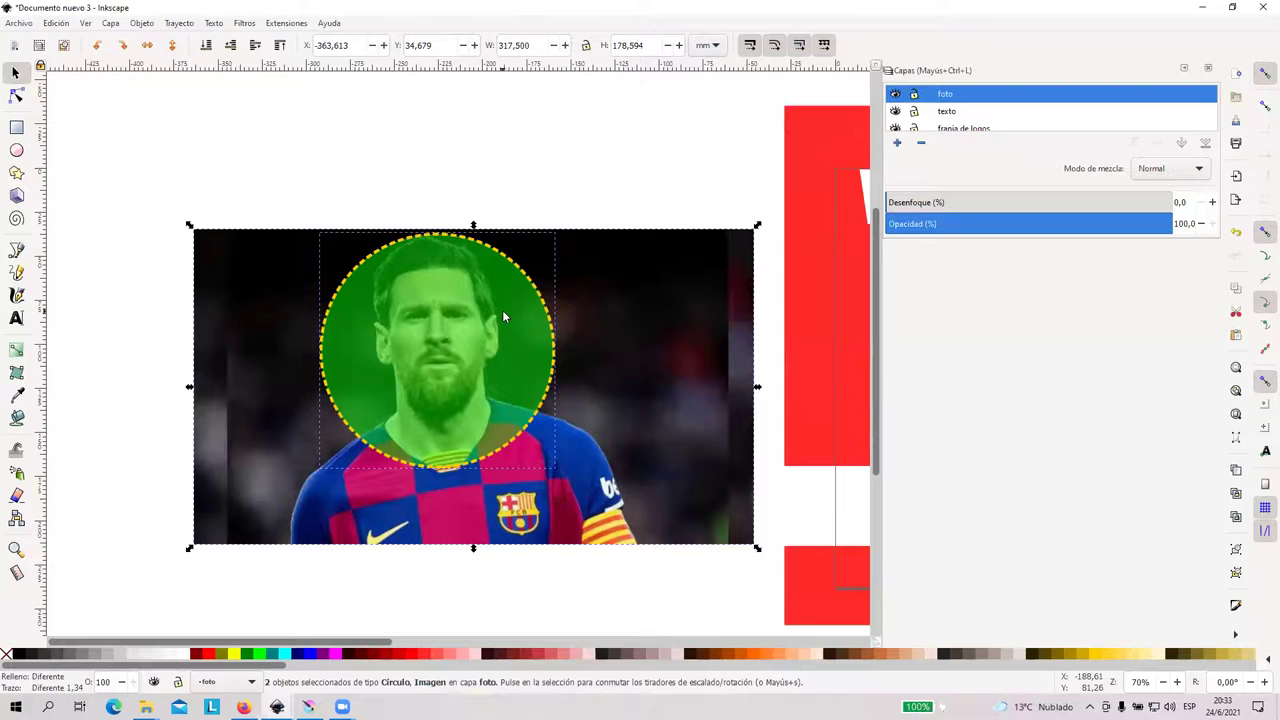
pyautogui.rightClick(502, 310)
pyautogui.click(600, 581)
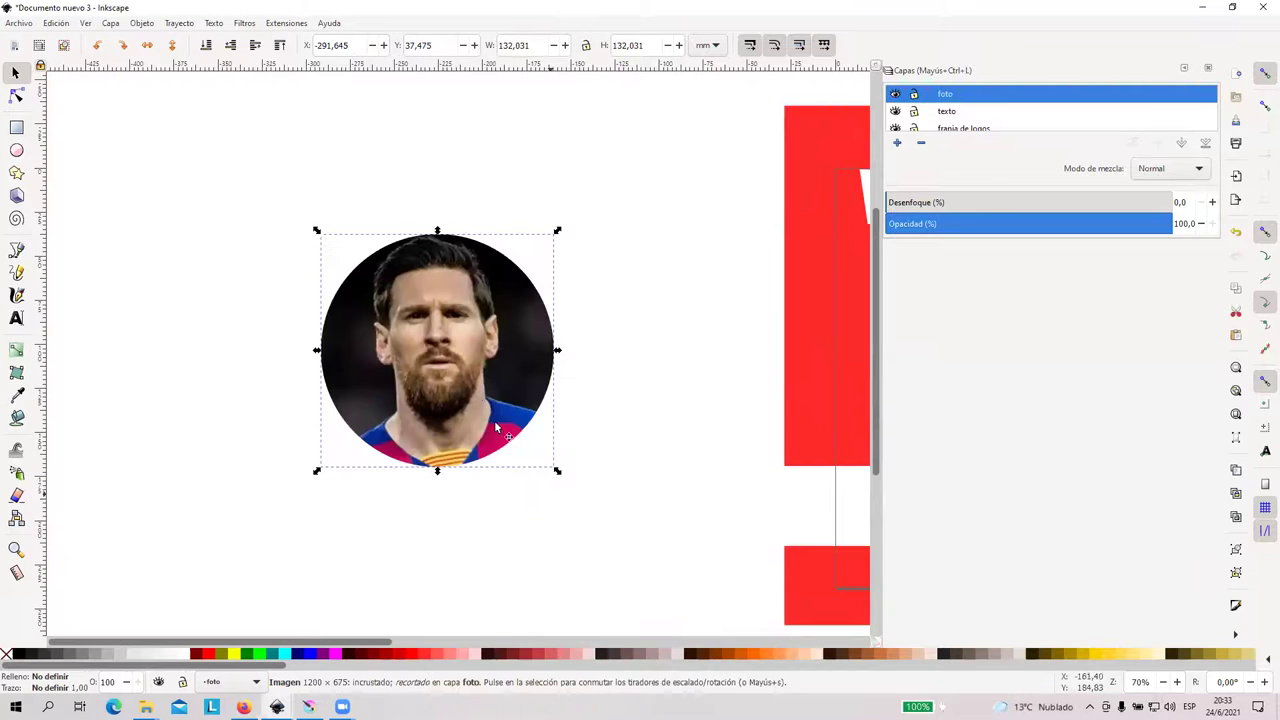
pyautogui.rightClick(459, 374)
pyautogui.click(548, 602)
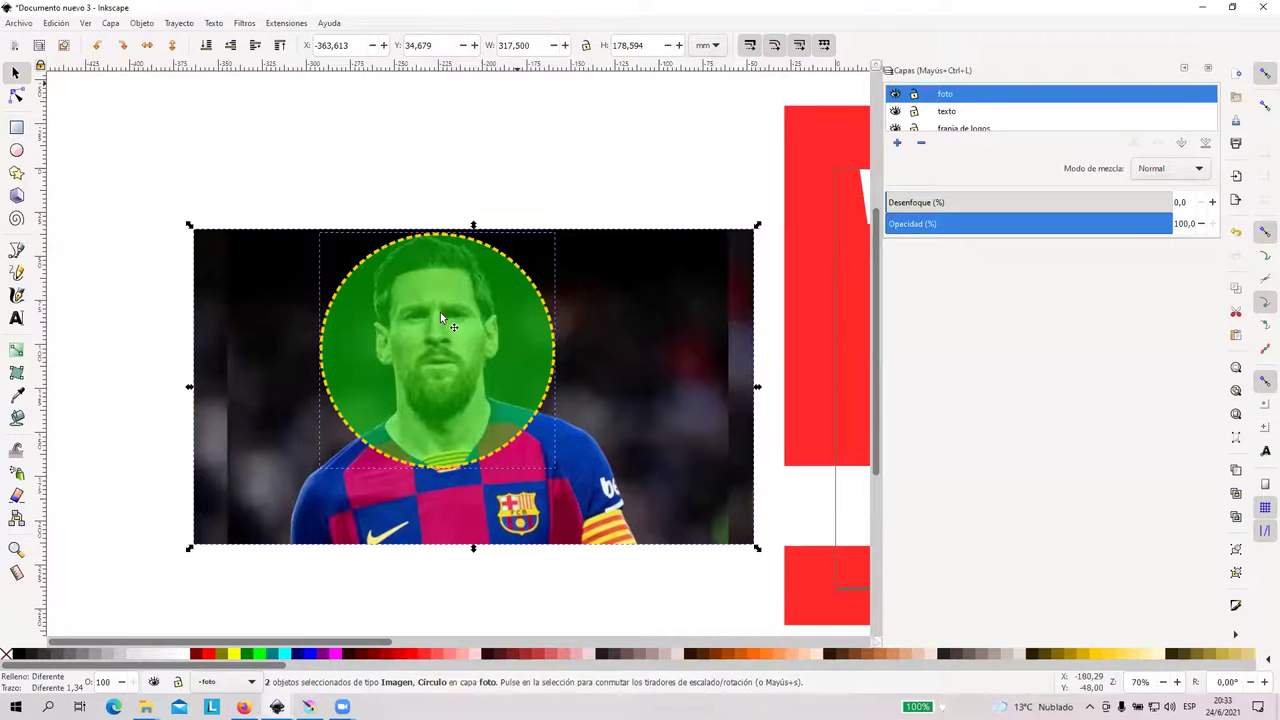
# Move the green circle below the photo and shift the Messi photo slightly left and down
pyautogui.scroll(-2, 522, 274)
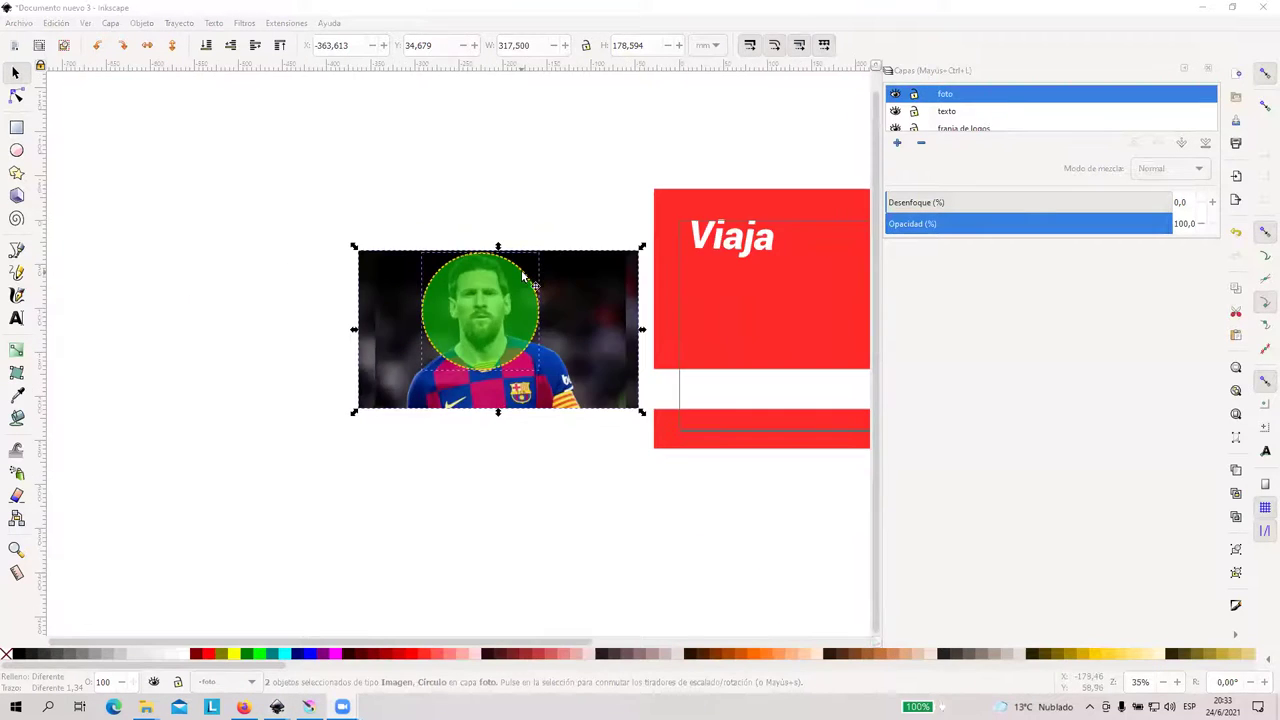
pyautogui.scroll(-1, 471, 278)
pyautogui.scroll(2, 600, 306)
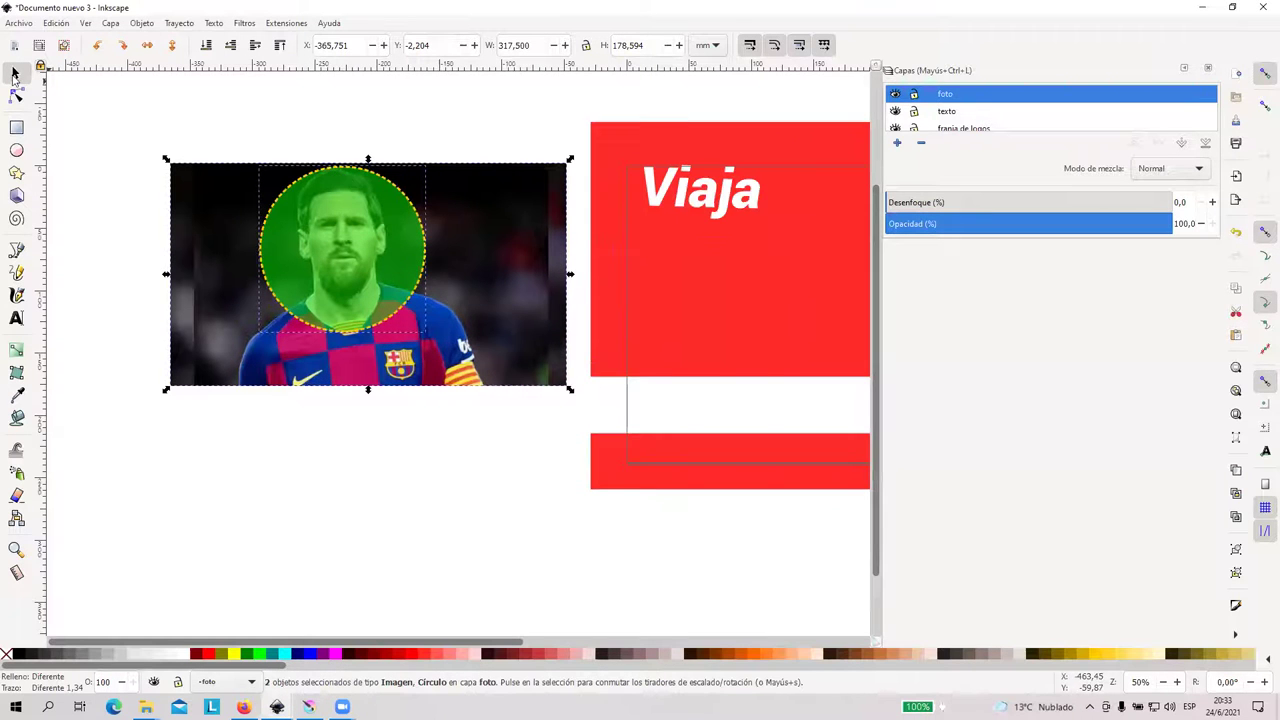
pyautogui.press('Escape')
pyautogui.click(385, 300)
pyautogui.moveTo(385, 300); pyautogui.dragTo(800, 340)
pyautogui.click(317, 305)
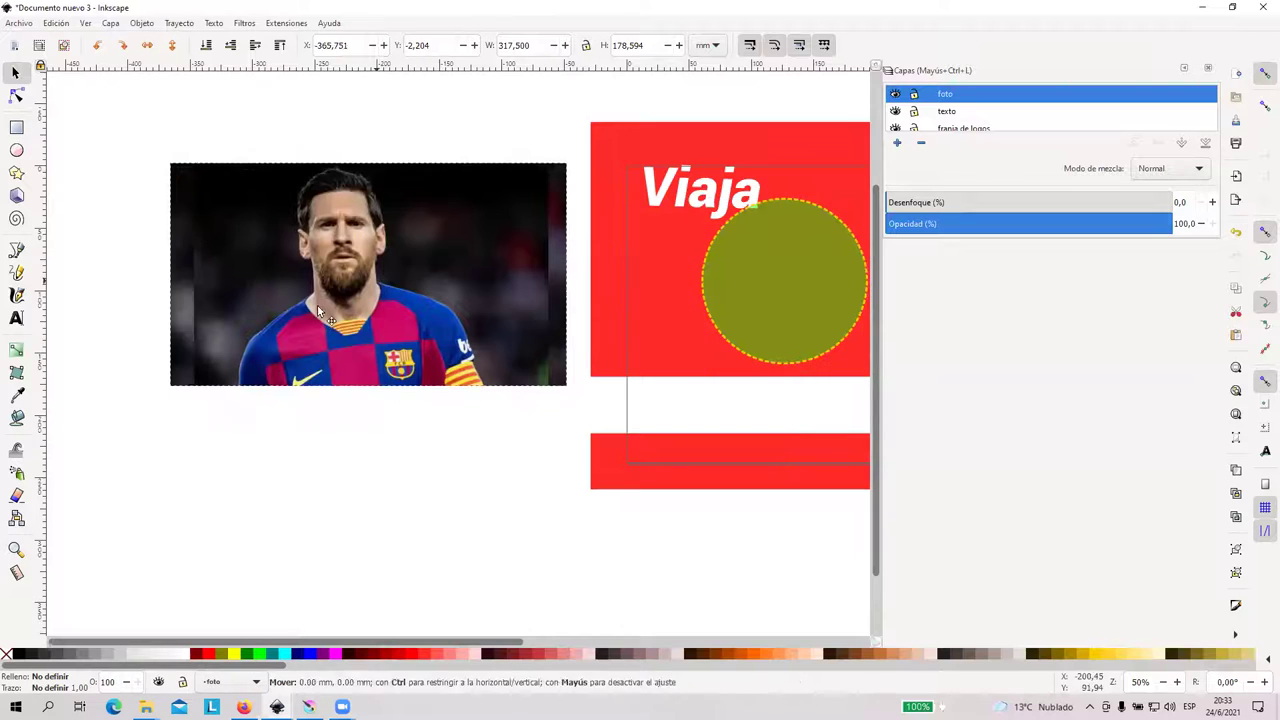
pyautogui.moveTo(317, 305); pyautogui.dragTo(227, 348)
pyautogui.scroll(-3, 510, 362)
pyautogui.scroll(3, 502, 358)
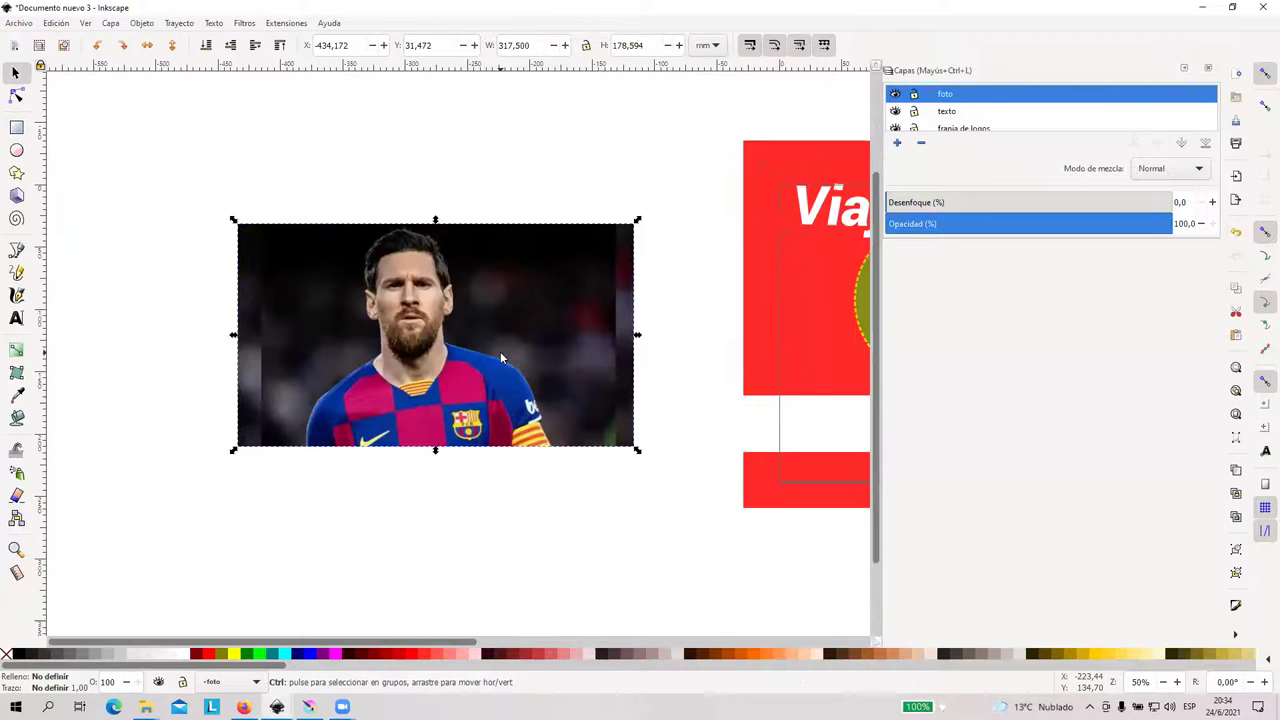
pyautogui.click(411, 158)
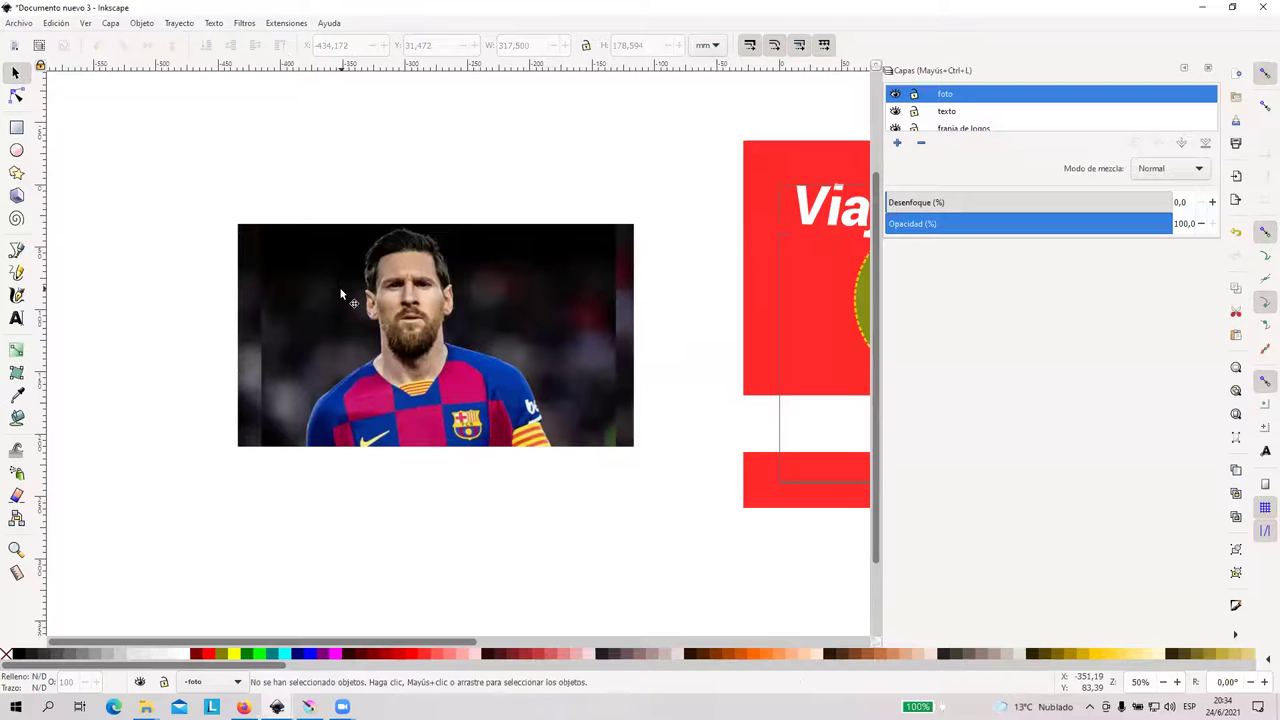
# Add a 'cuadrado mesi' layer and draw an opaque green rectangle covering the photo
pyautogui.click(16, 127)
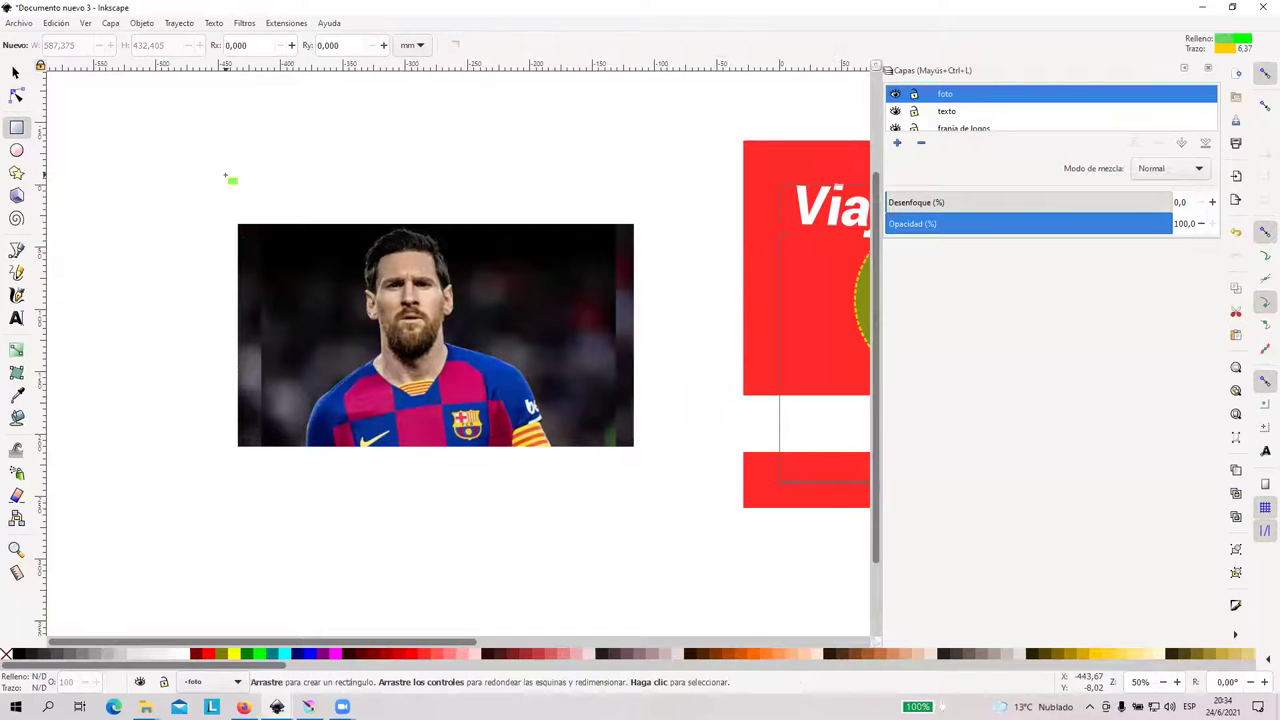
pyautogui.click(897, 145)
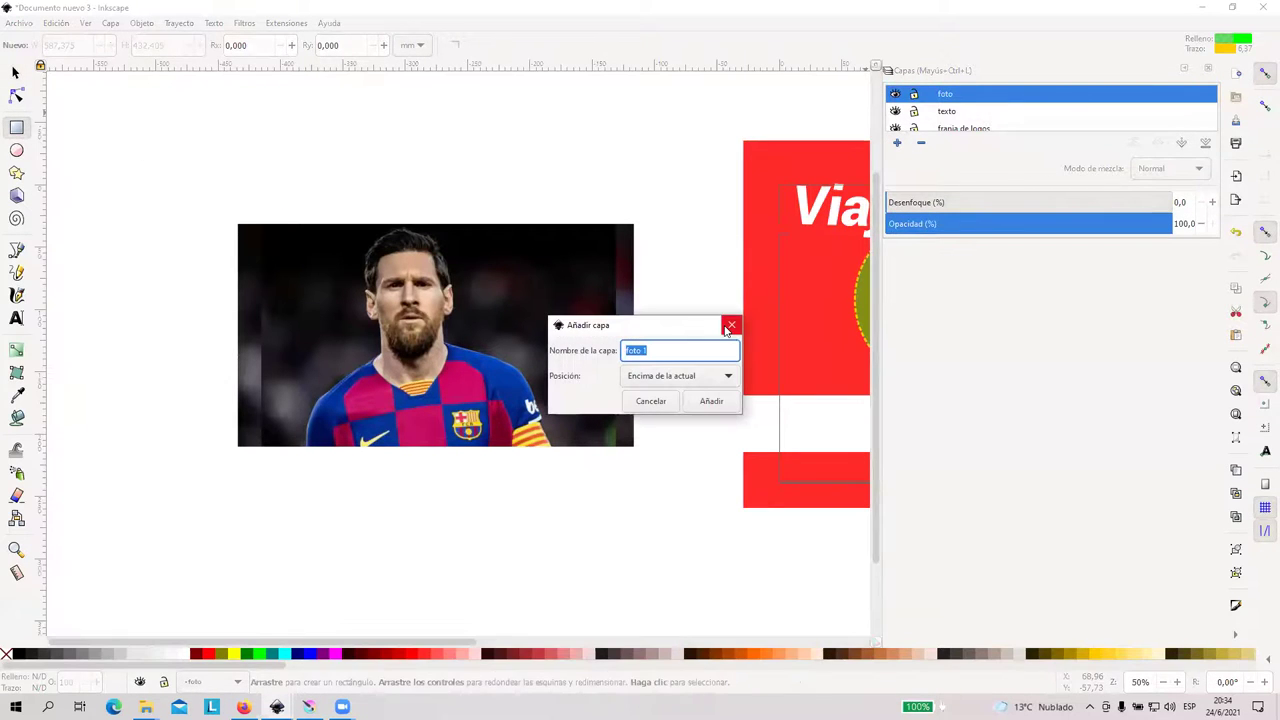
pyautogui.write('cuadrado mesi')
pyautogui.press('Return')
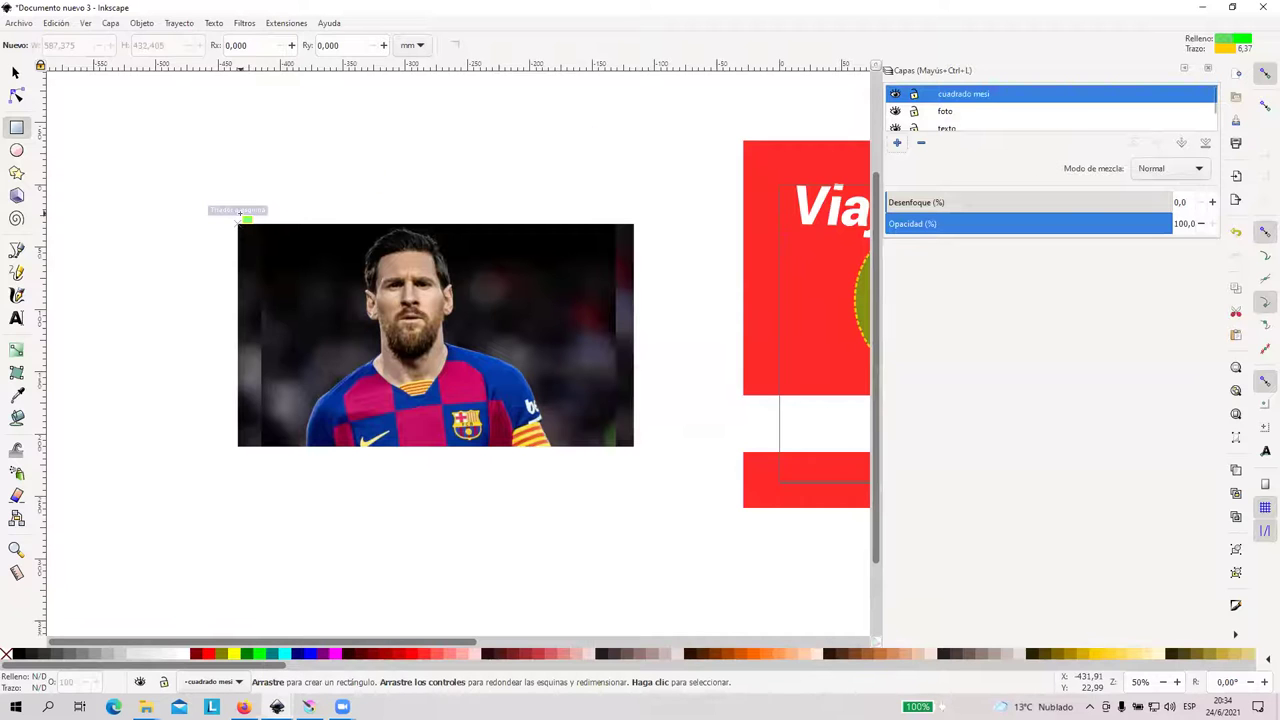
pyautogui.moveTo(208, 209); pyautogui.dragTo(643, 467)
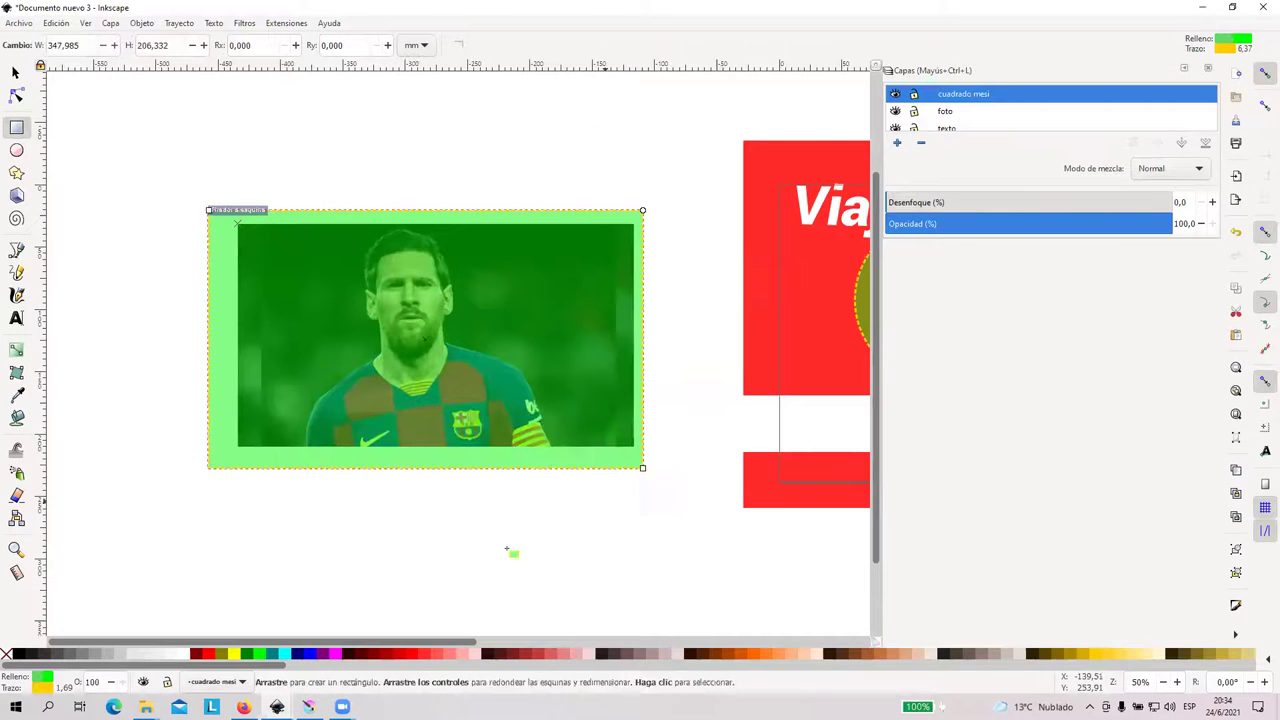
pyautogui.click(43, 683)
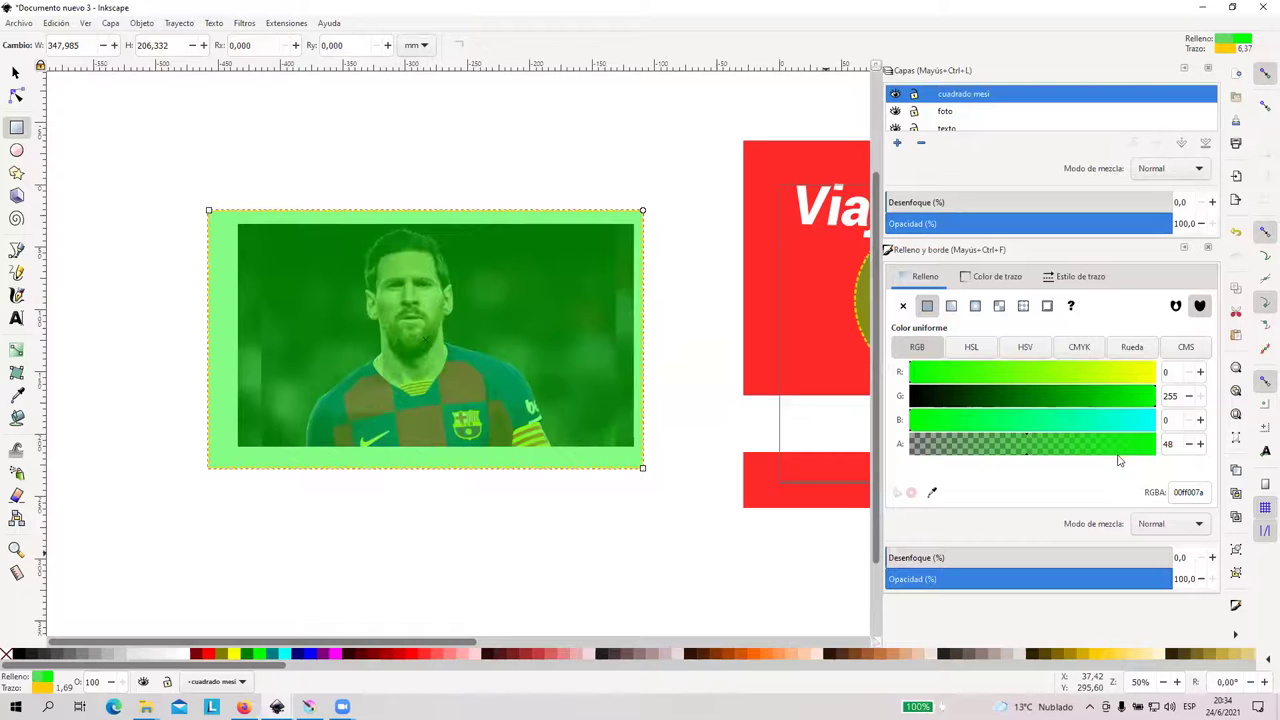
pyautogui.moveTo(1125, 446); pyautogui.dragTo(1168, 448)
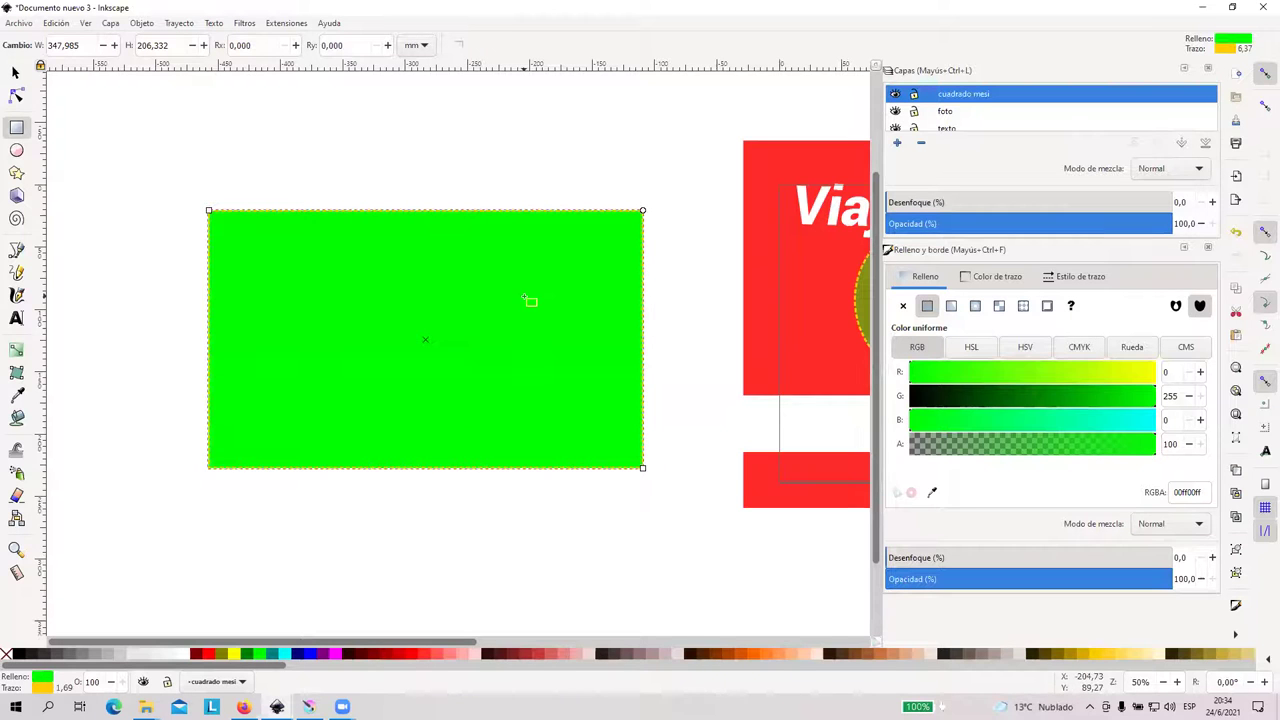
# Select the green rectangle for gradient editing with the Gradient tool
pyautogui.click(8, 70)
pyautogui.click(306, 157)
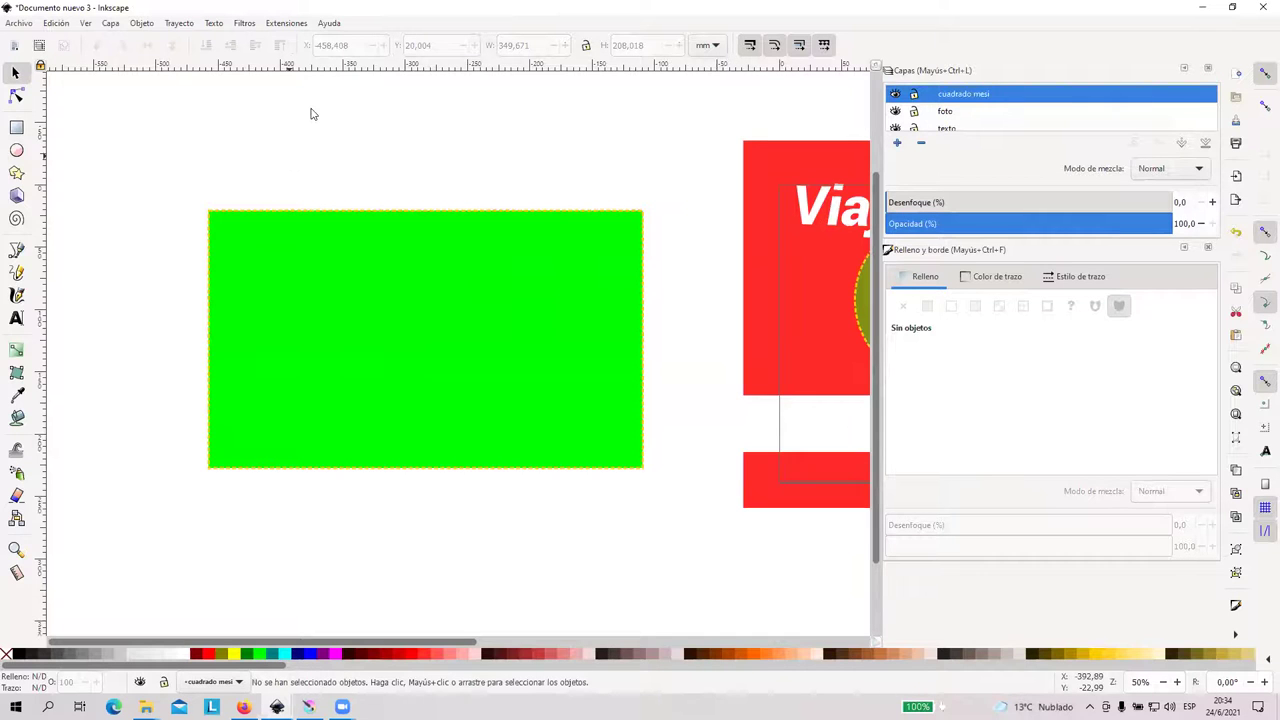
pyautogui.click(409, 340)
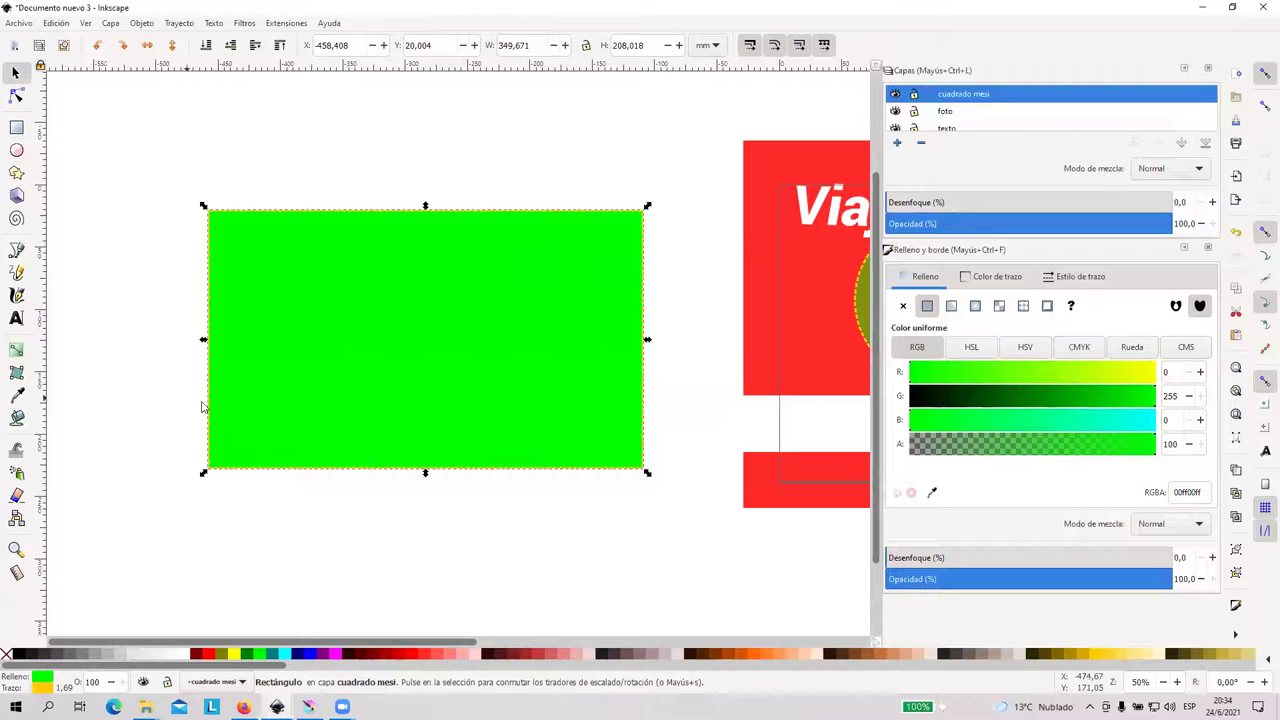
pyautogui.click(16, 352)
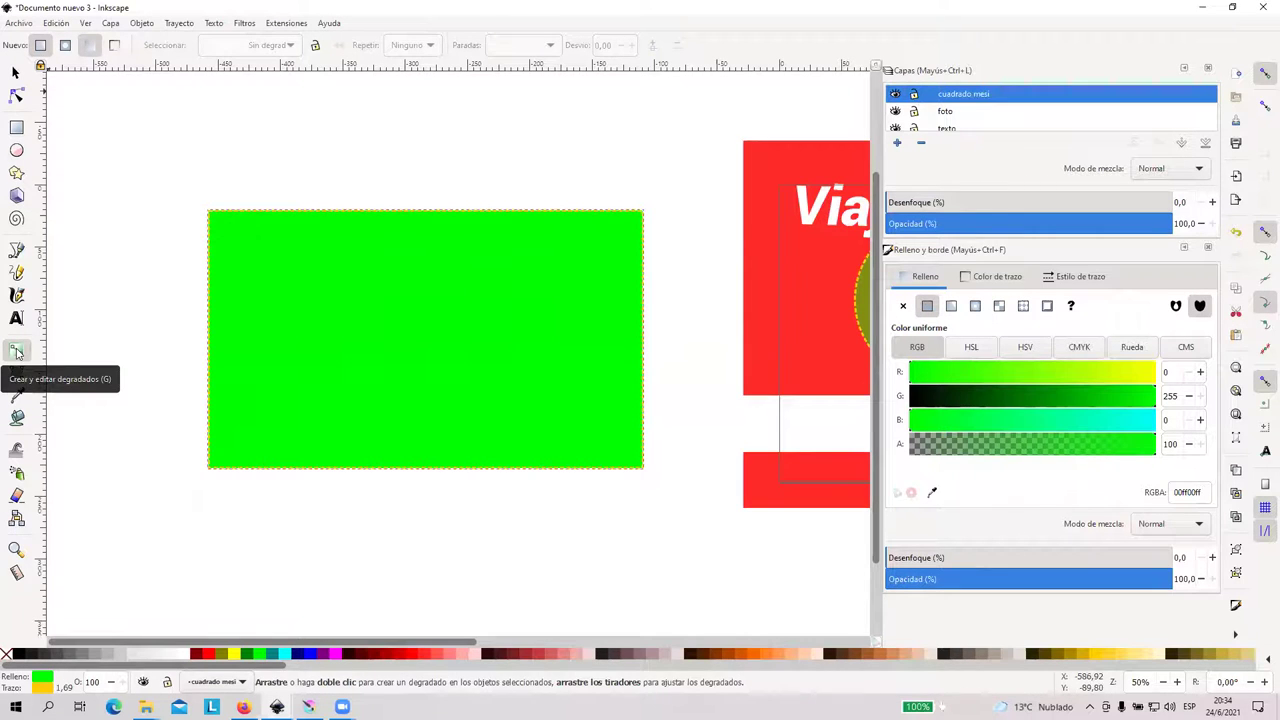
# Try a radial gradient on the rectangle, undo it, and choose linear instead
pyautogui.click(64, 46)
pyautogui.moveTo(203, 244); pyautogui.dragTo(307, 305)
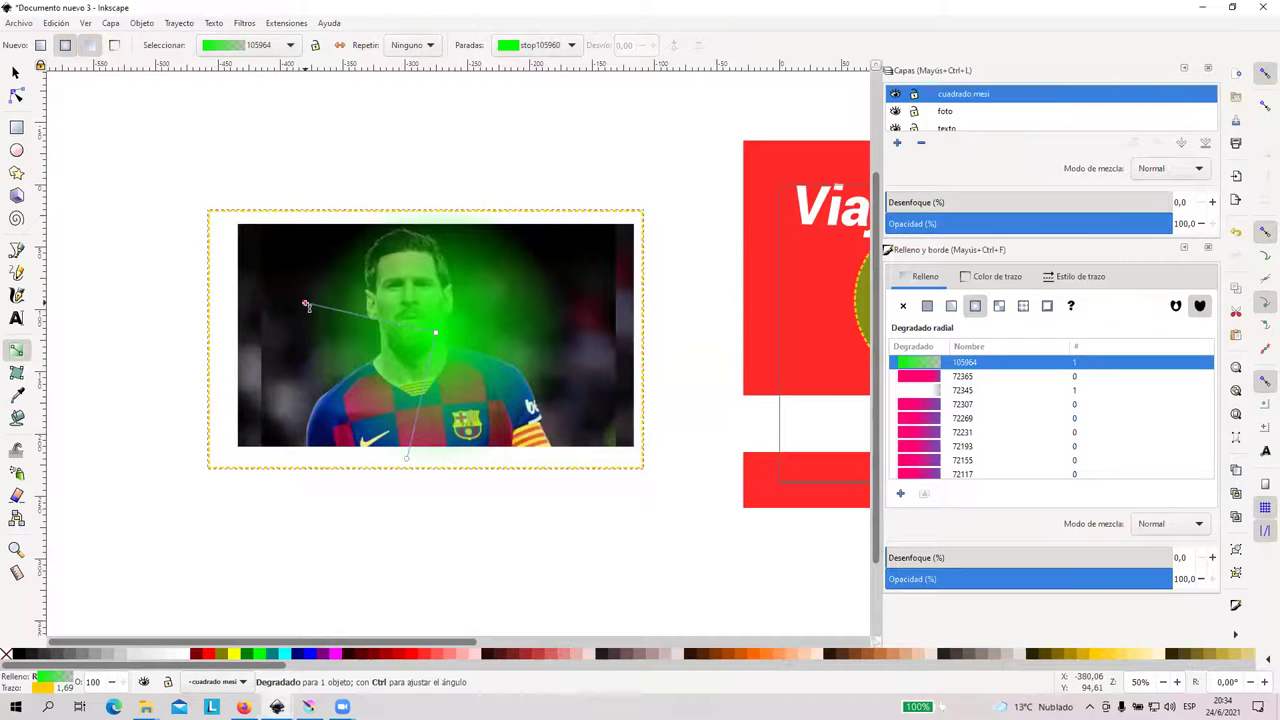
pyautogui.hotkey('ctrl', 'z')
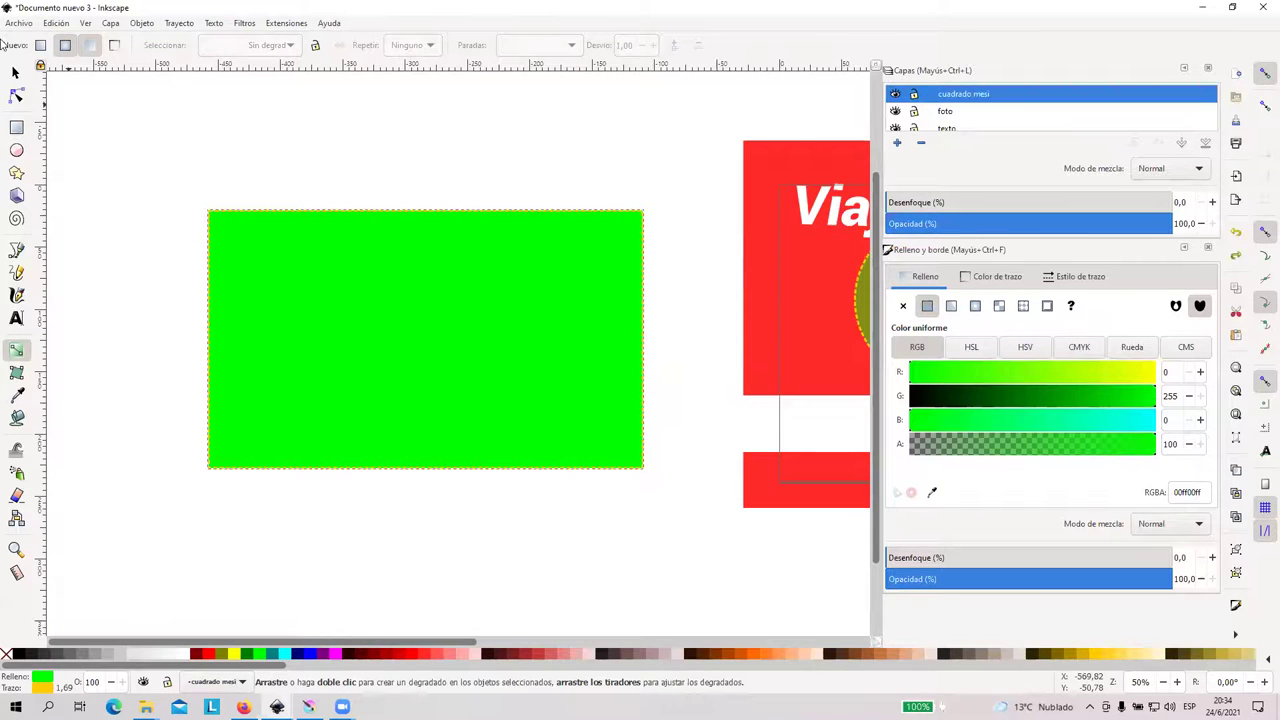
pyautogui.click(42, 44)
# Drag a green-to-transparent linear gradient across the rectangle, adjust its stops, and select the start stop
pyautogui.moveTo(223, 329); pyautogui.dragTo(645, 336)
pyautogui.moveTo(223, 330); pyautogui.dragTo(375, 336)
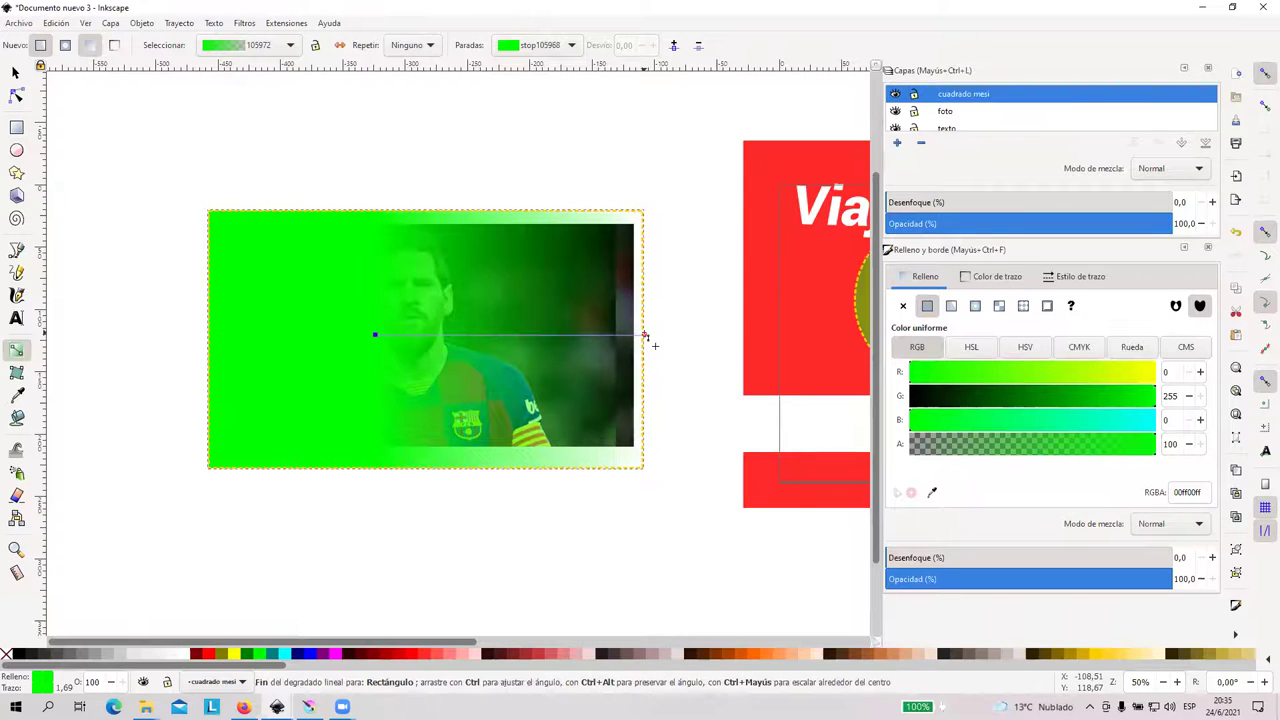
pyautogui.moveTo(645, 337); pyautogui.dragTo(806, 350)
pyautogui.click(808, 348)
pyautogui.moveTo(370, 338); pyautogui.dragTo(290, 348)
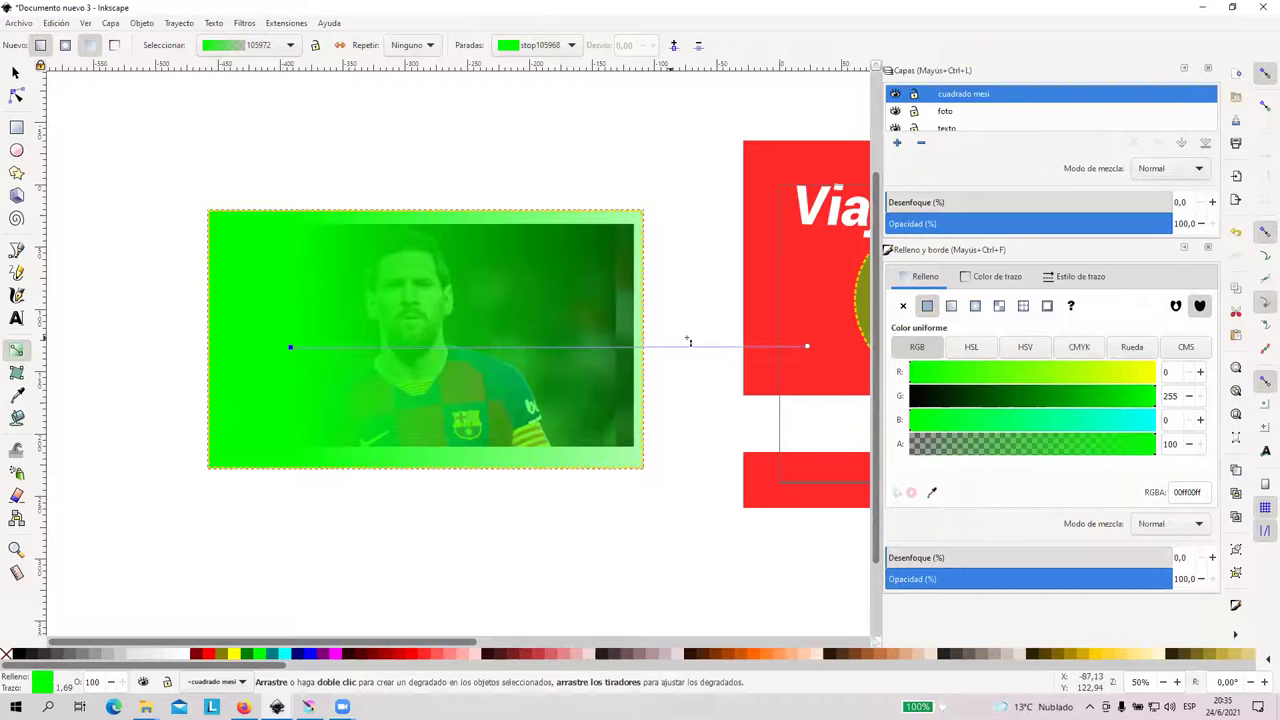
pyautogui.click(807, 348)
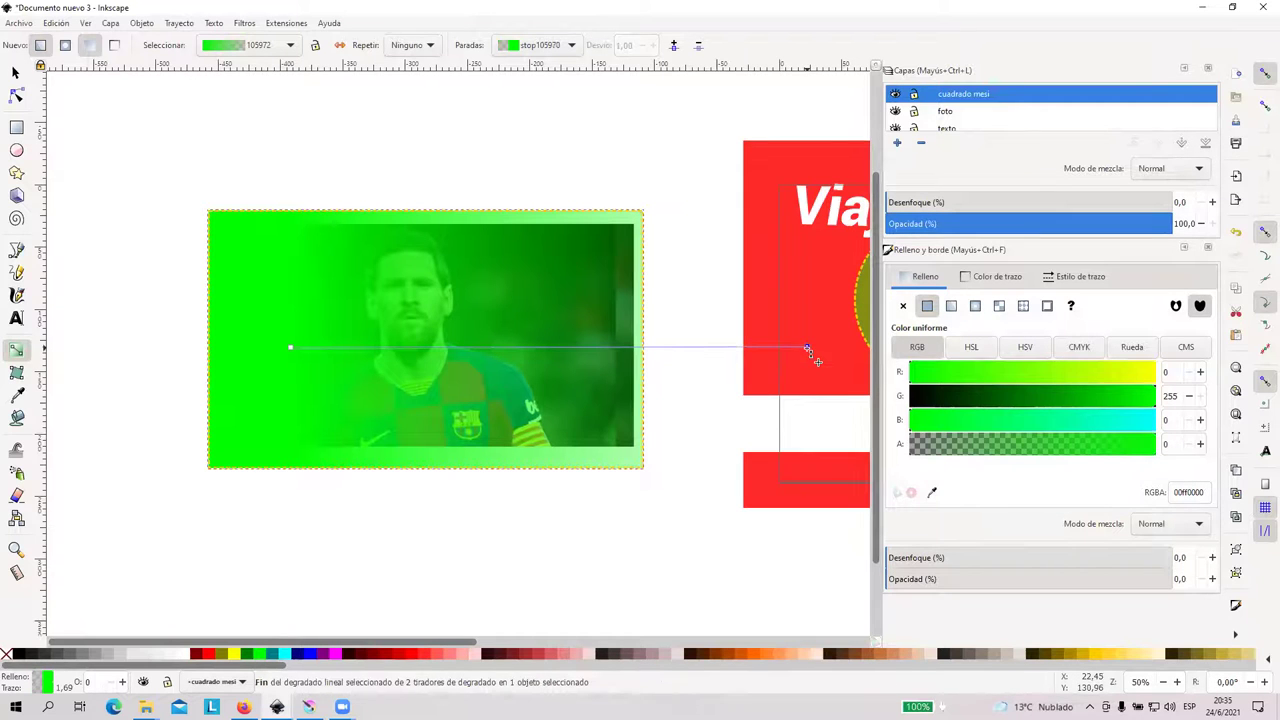
pyautogui.click(540, 46)
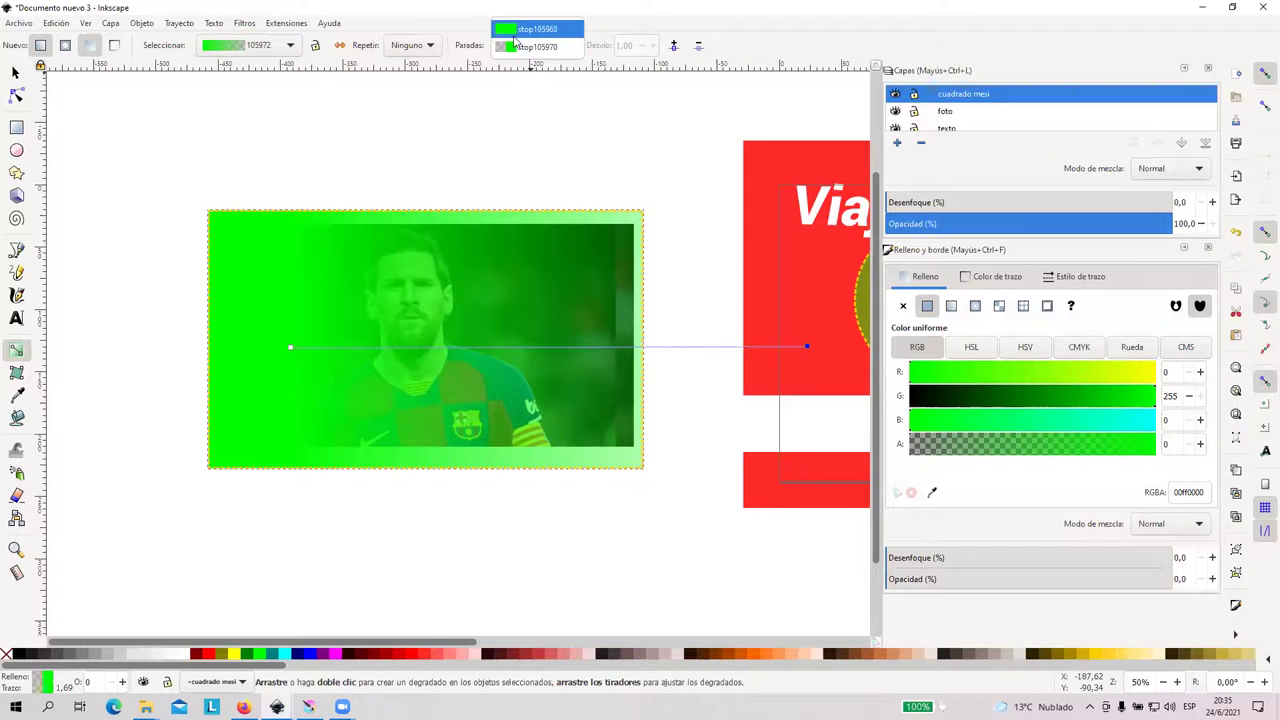
pyautogui.click(514, 36)
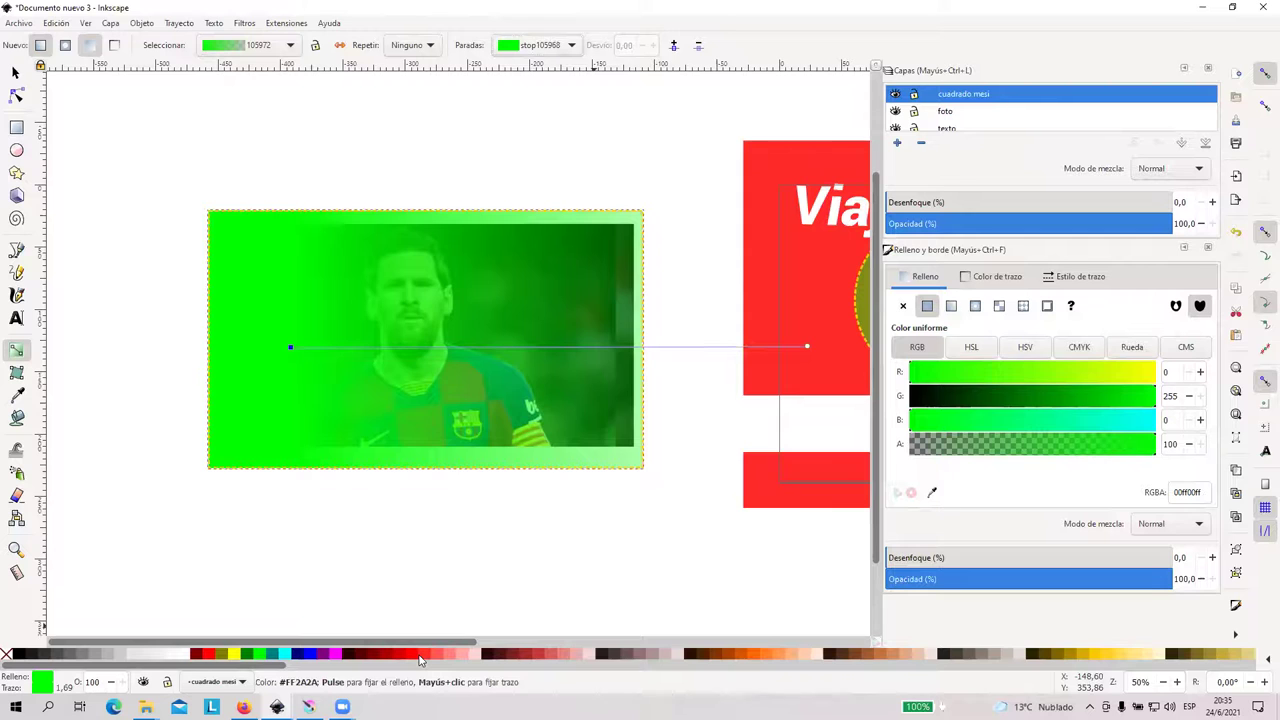
# Make the gradient's start stop red and its end stop blue
pyautogui.click(420, 656)
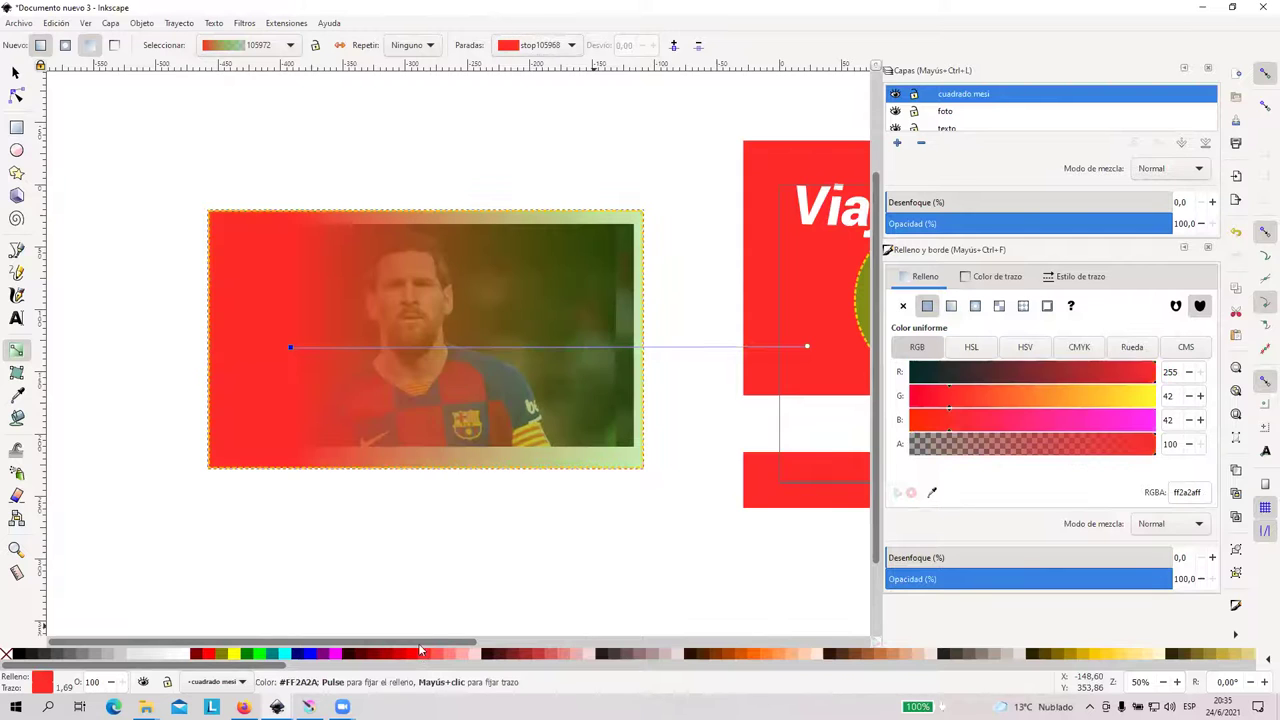
pyautogui.click(808, 348)
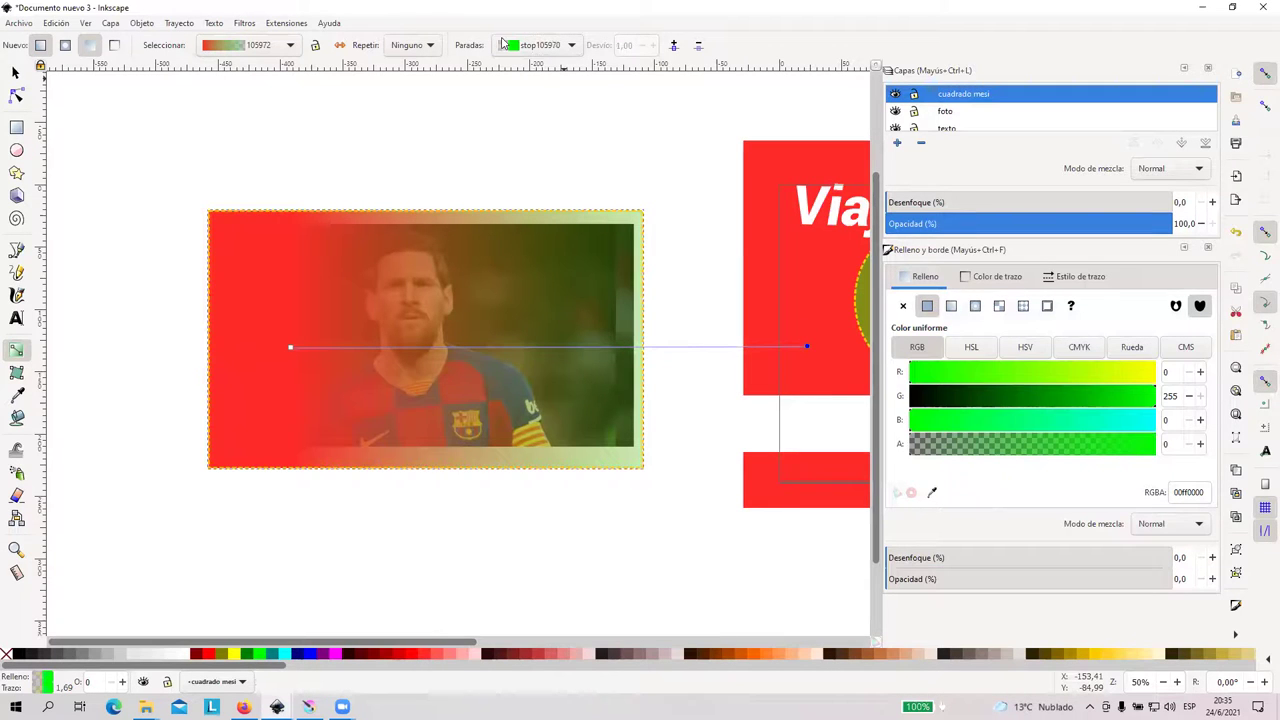
pyautogui.click(503, 44)
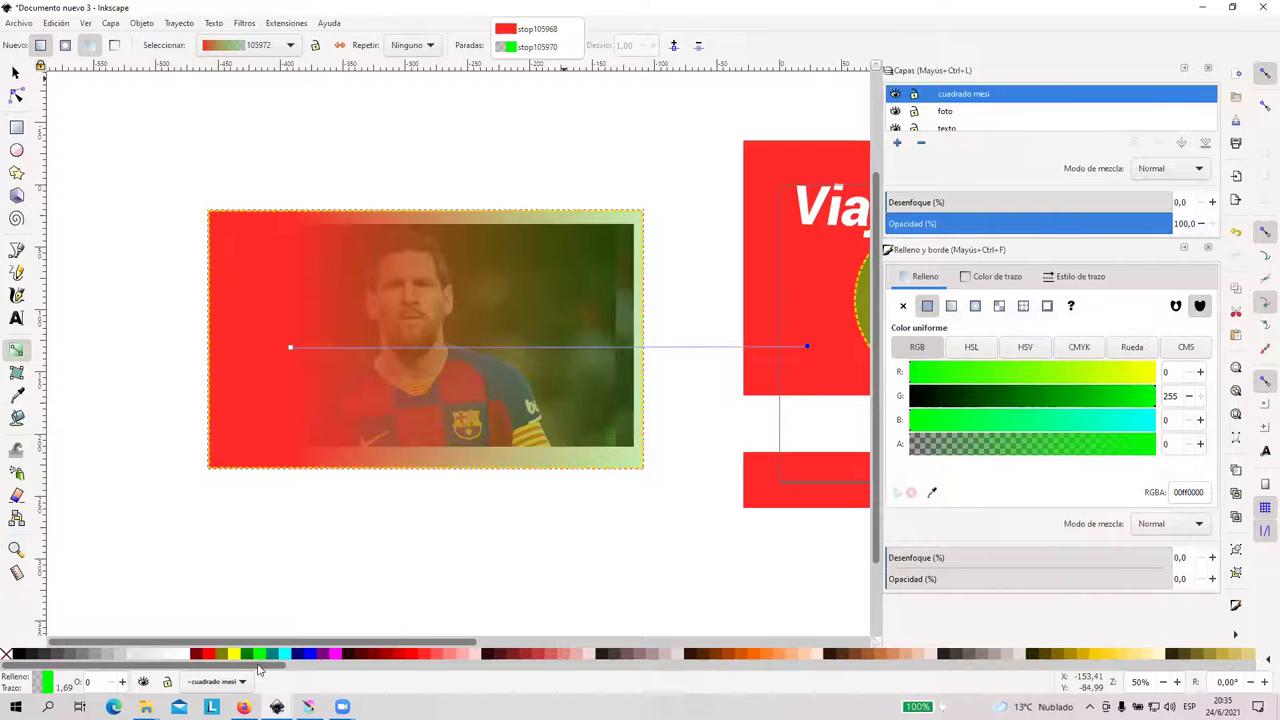
pyautogui.click(505, 680)
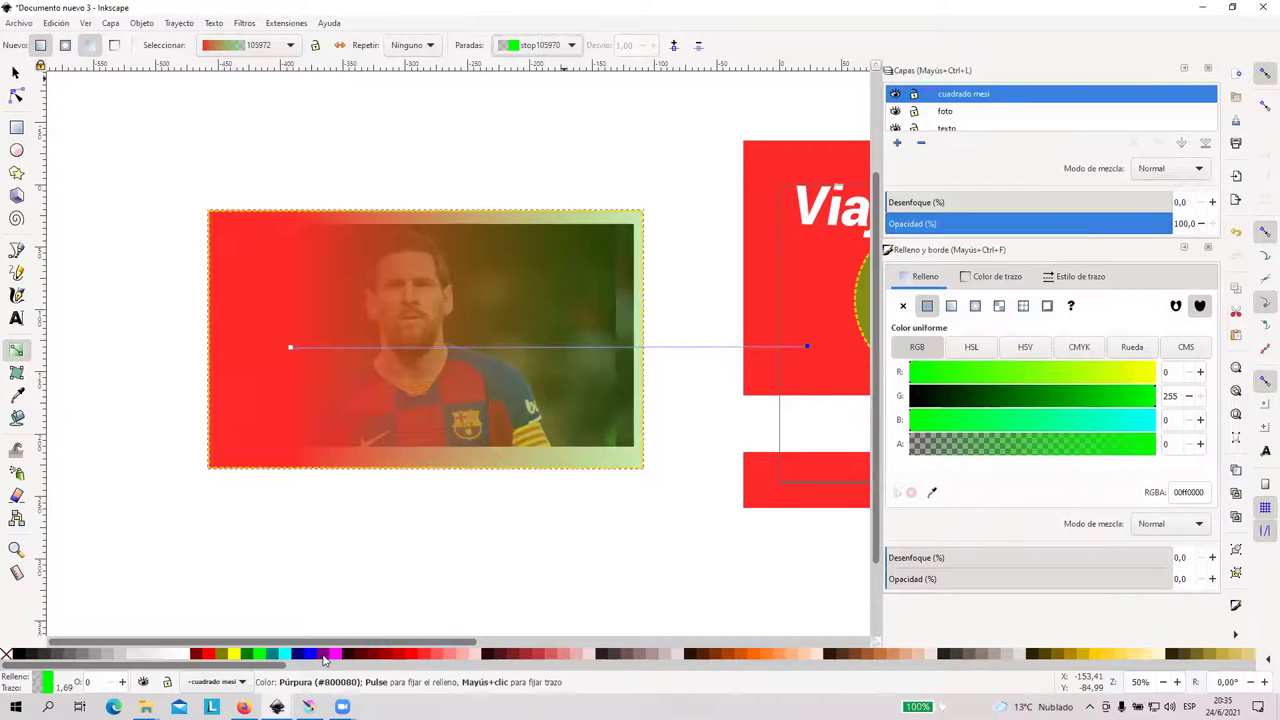
pyautogui.click(307, 655)
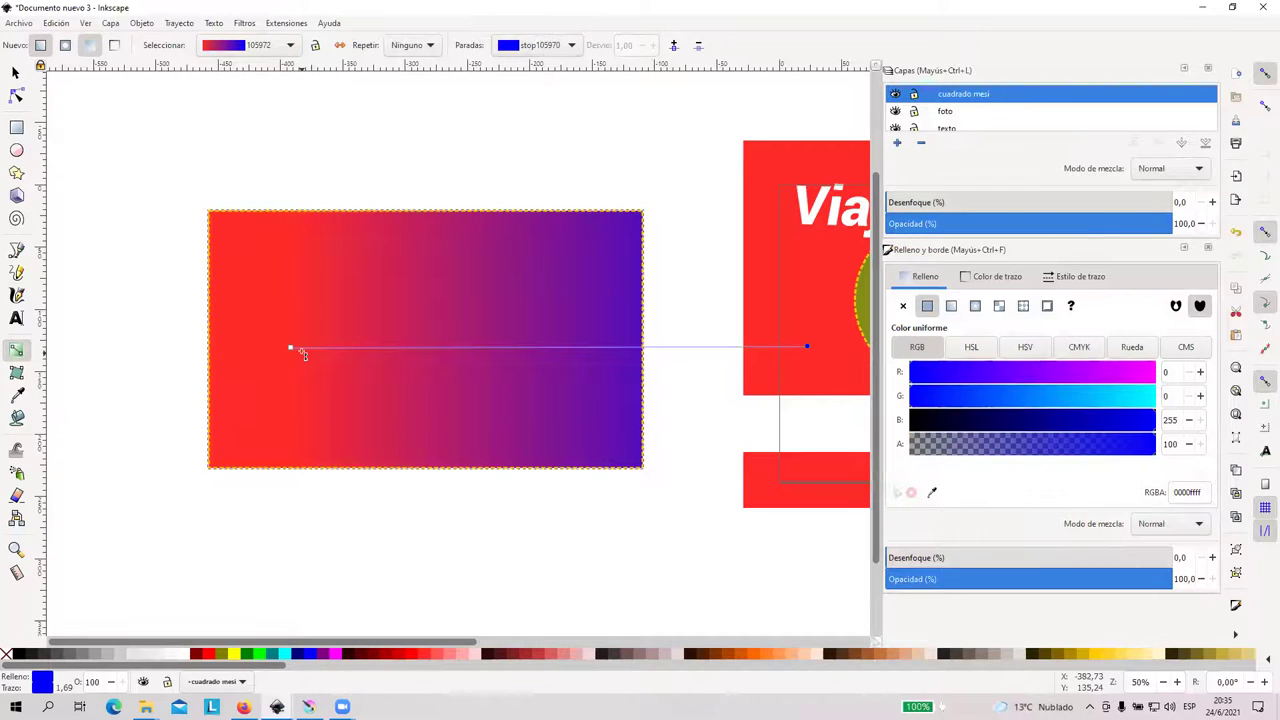
# Add a purple midpoint stop and reposition the red, purple and blue stops
pyautogui.moveTo(289, 348); pyautogui.dragTo(175, 354)
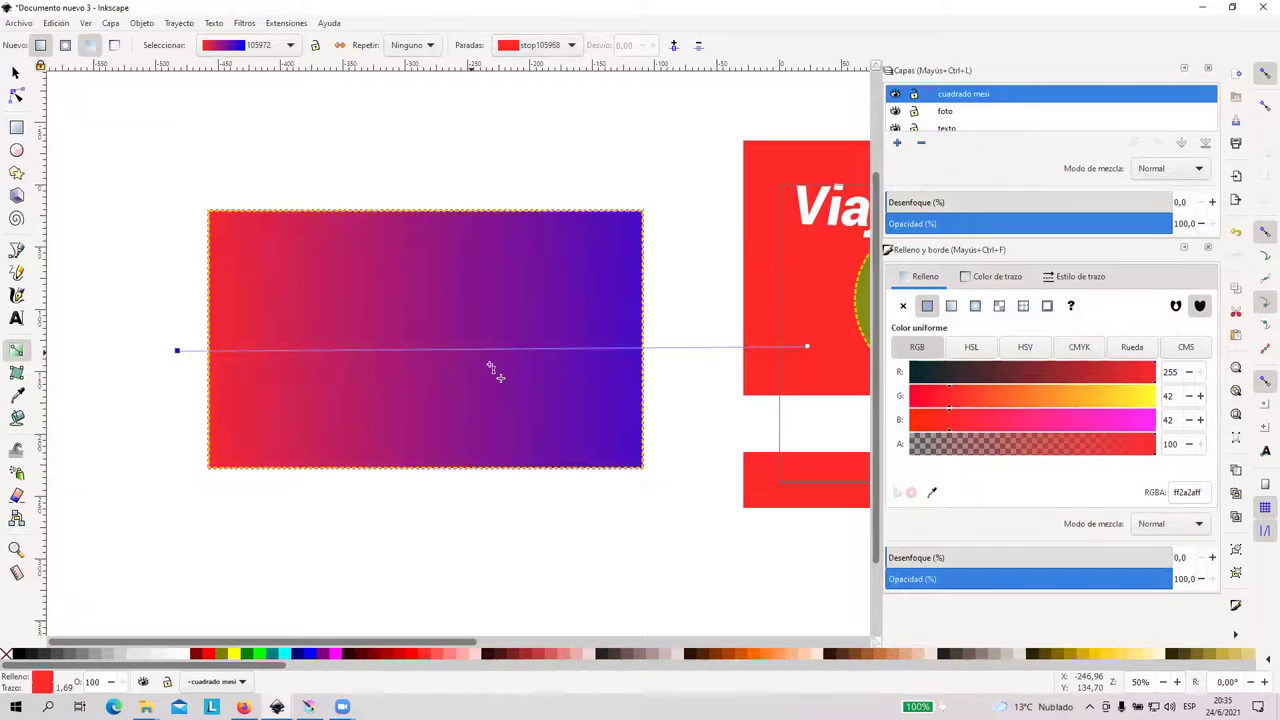
pyautogui.doubleClick(470, 349)
pyautogui.moveTo(470, 349); pyautogui.dragTo(386, 350)
pyautogui.moveTo(485, 358); pyautogui.dragTo(486, 363)
pyautogui.moveTo(810, 350); pyautogui.dragTo(666, 349)
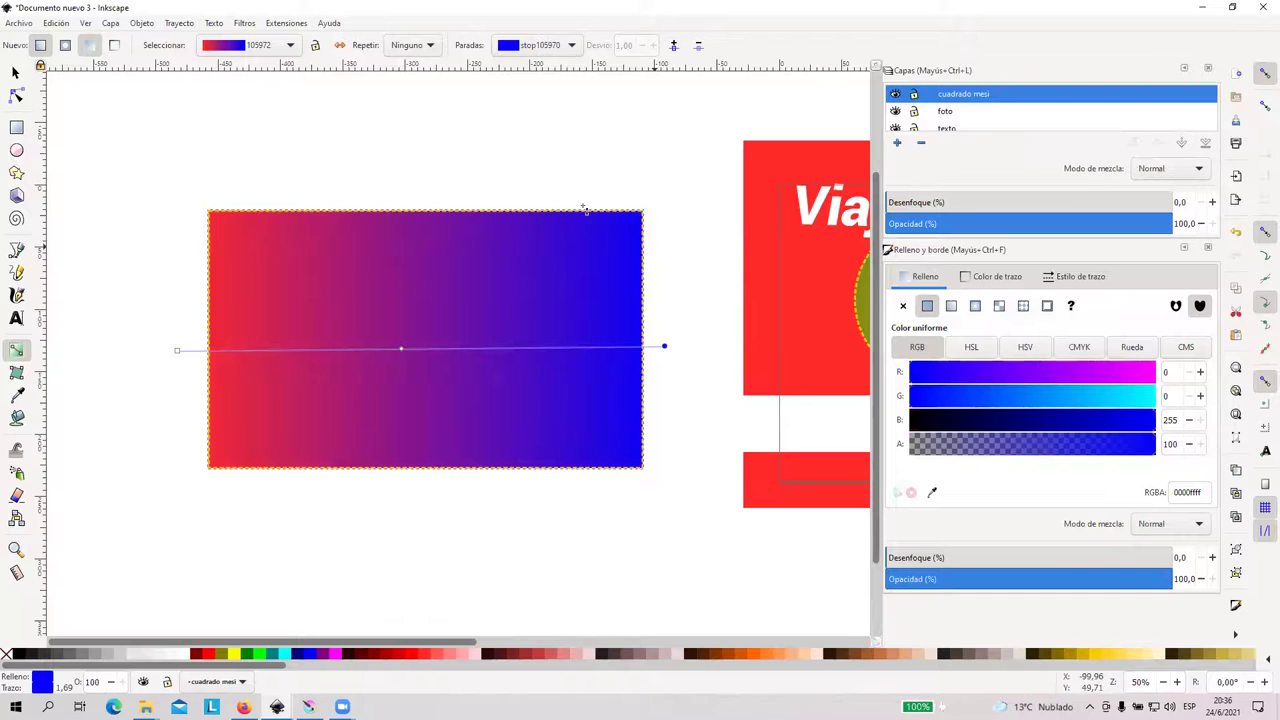
pyautogui.click(15, 73)
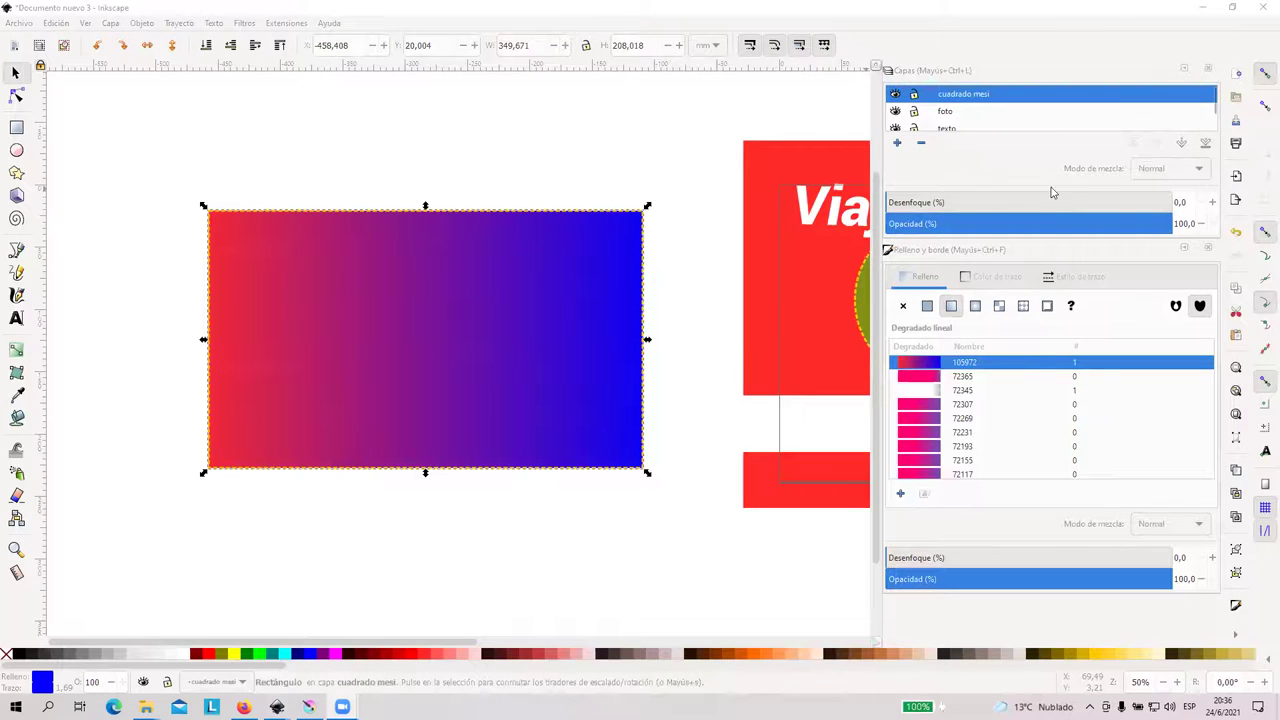
# Select the cuadrado mesi layer and try Multiplicar, then Pantalla blend mode
pyautogui.click(993, 109)
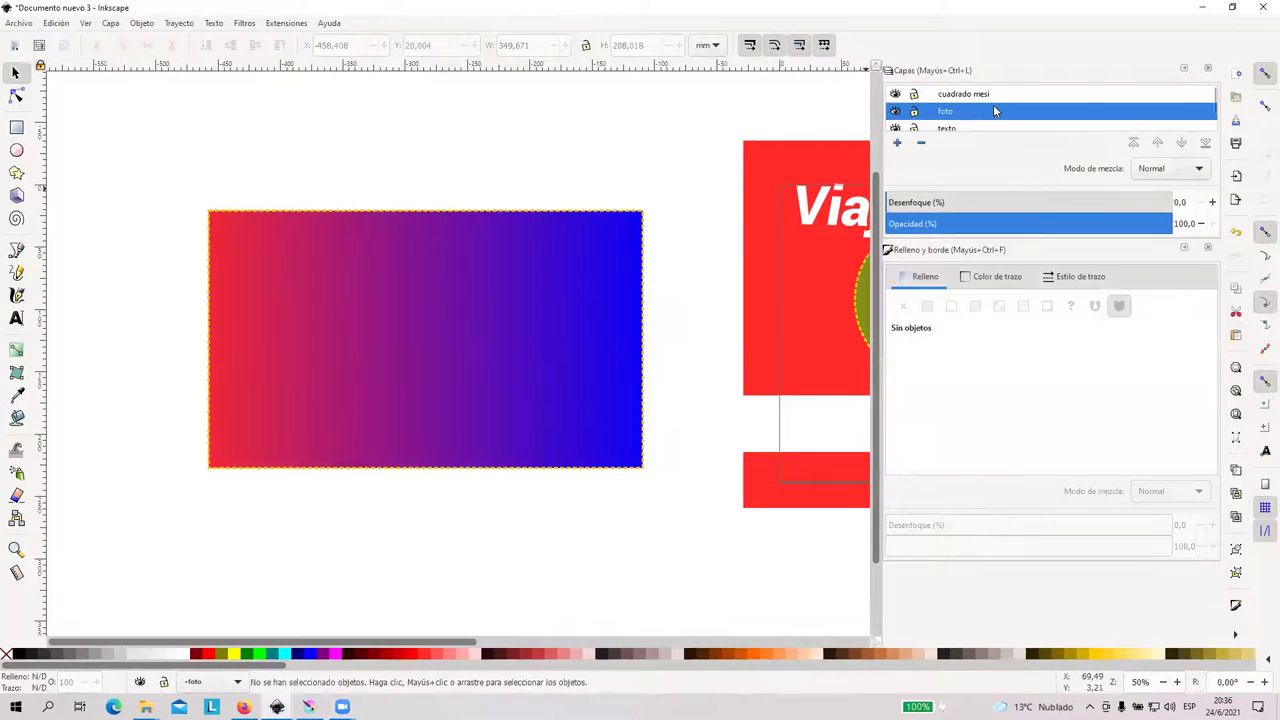
pyautogui.click(993, 97)
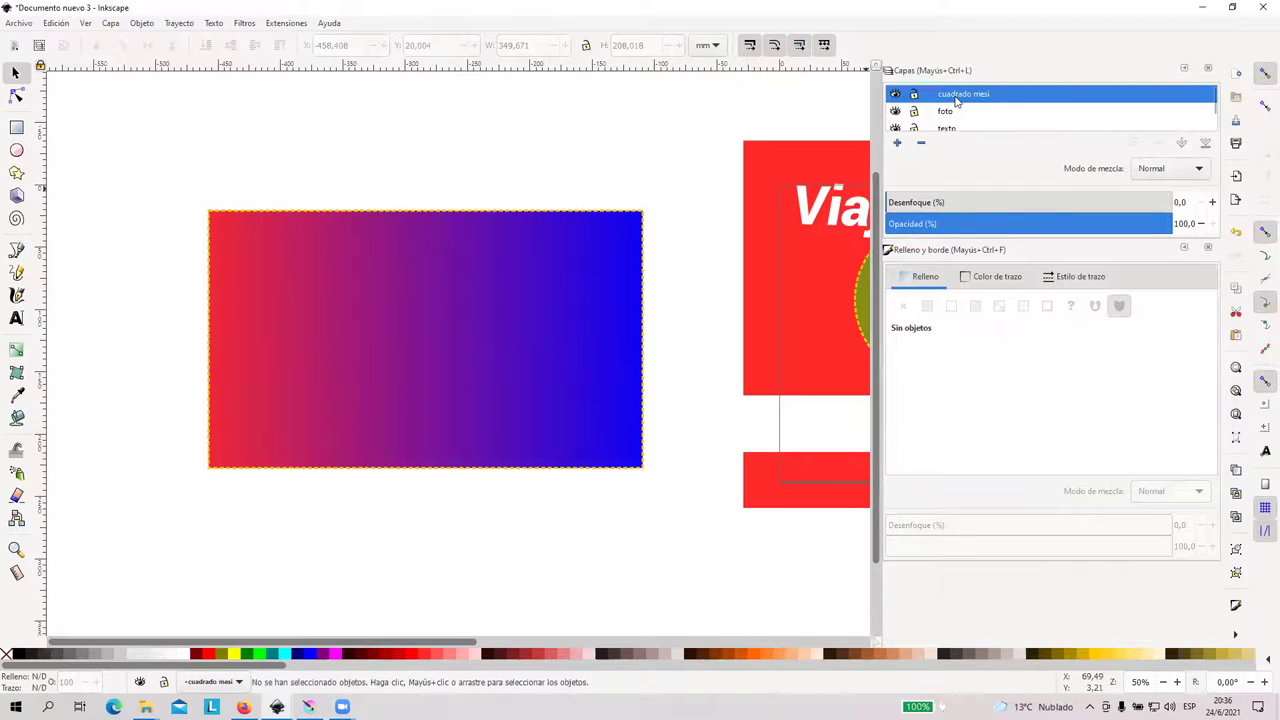
pyautogui.click(948, 113)
pyautogui.click(958, 96)
pyautogui.click(1150, 170)
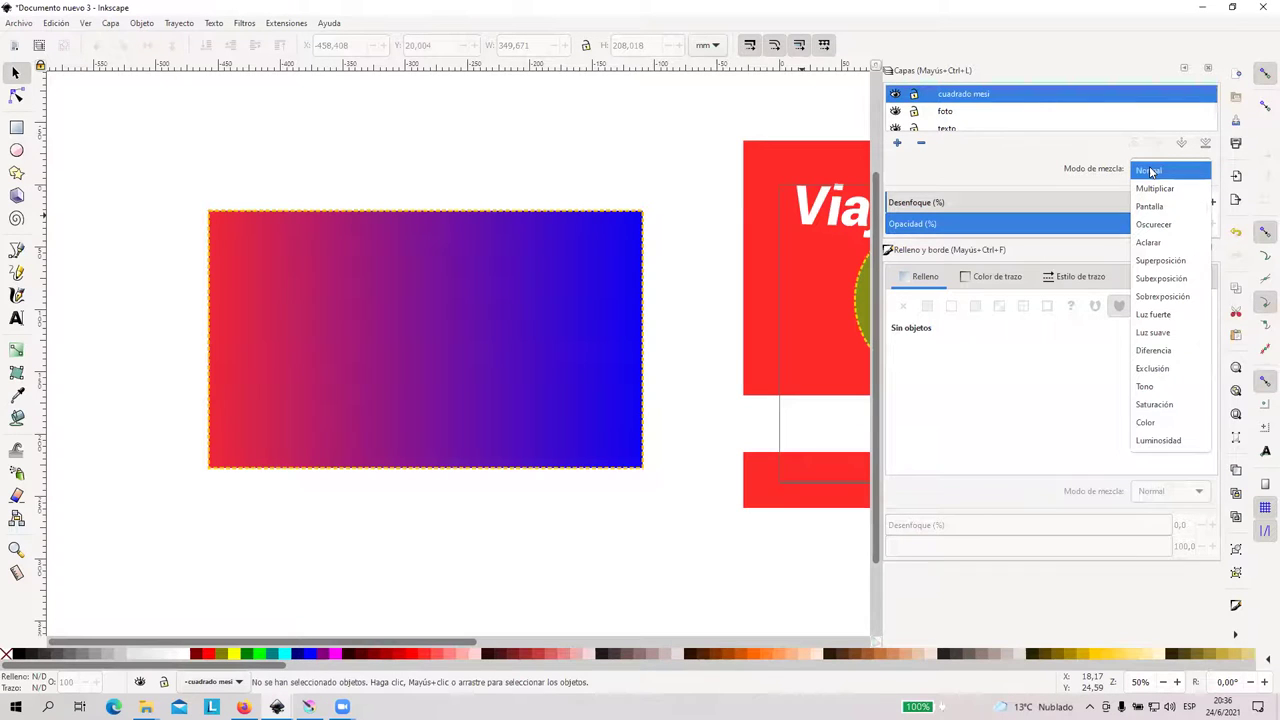
pyautogui.click(1072, 162)
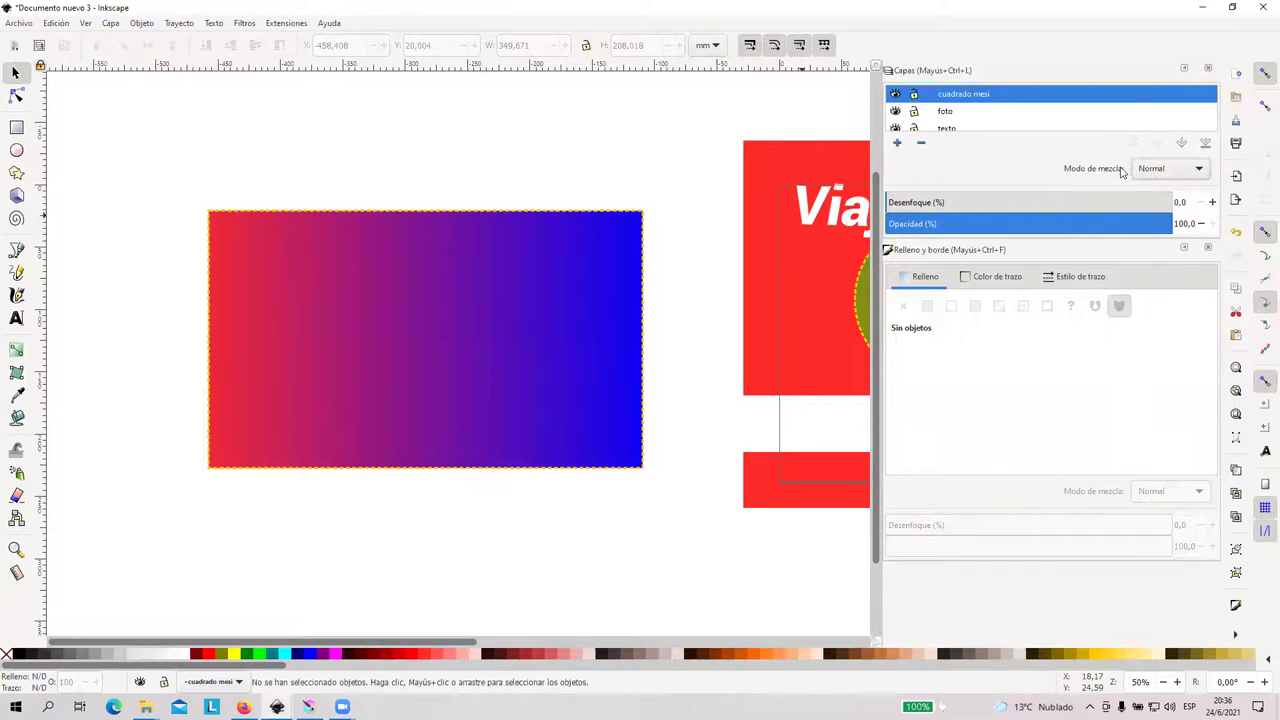
pyautogui.click(1150, 170)
pyautogui.click(1150, 186)
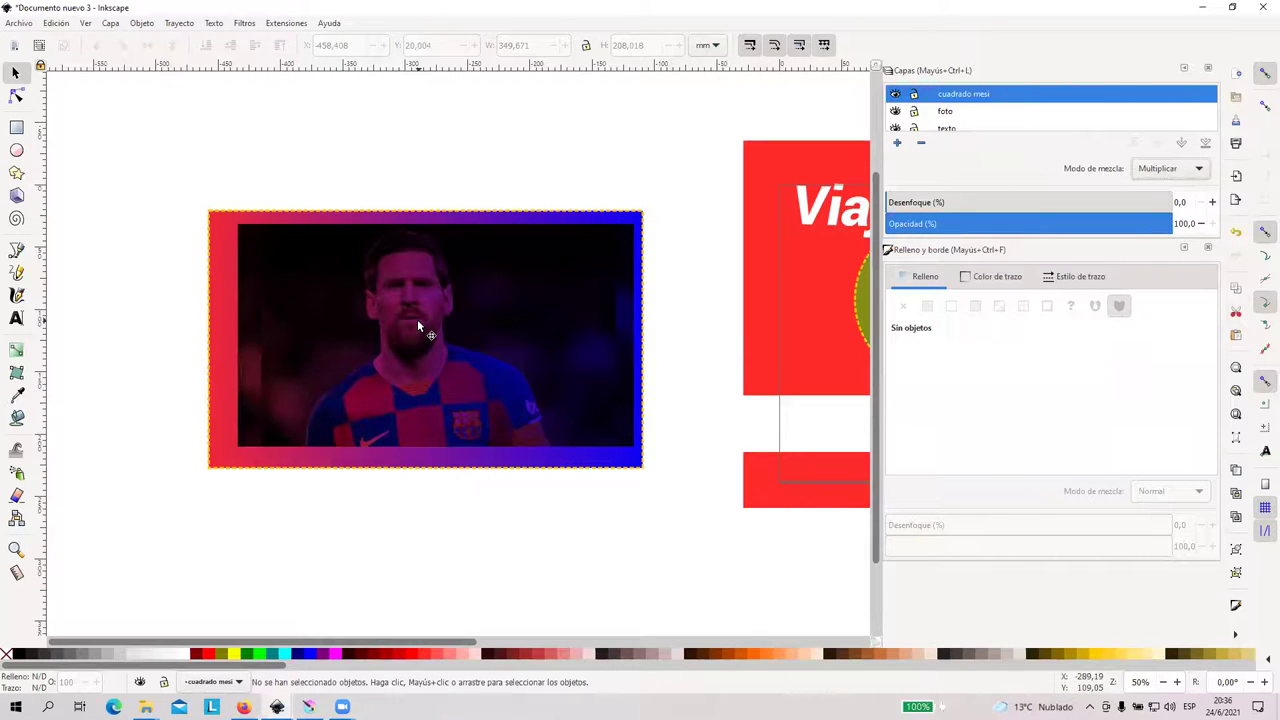
pyautogui.scroll(4, 417, 320)
pyautogui.scroll(-3, 420, 334)
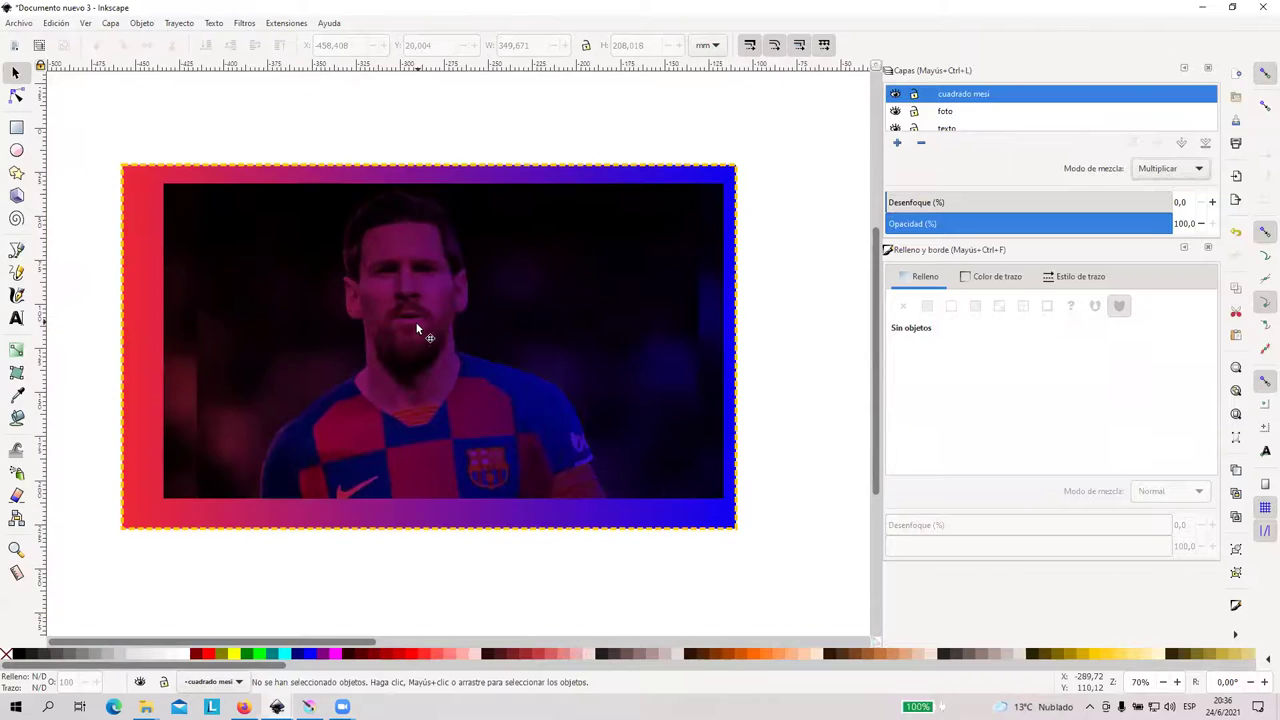
pyautogui.click(1162, 172)
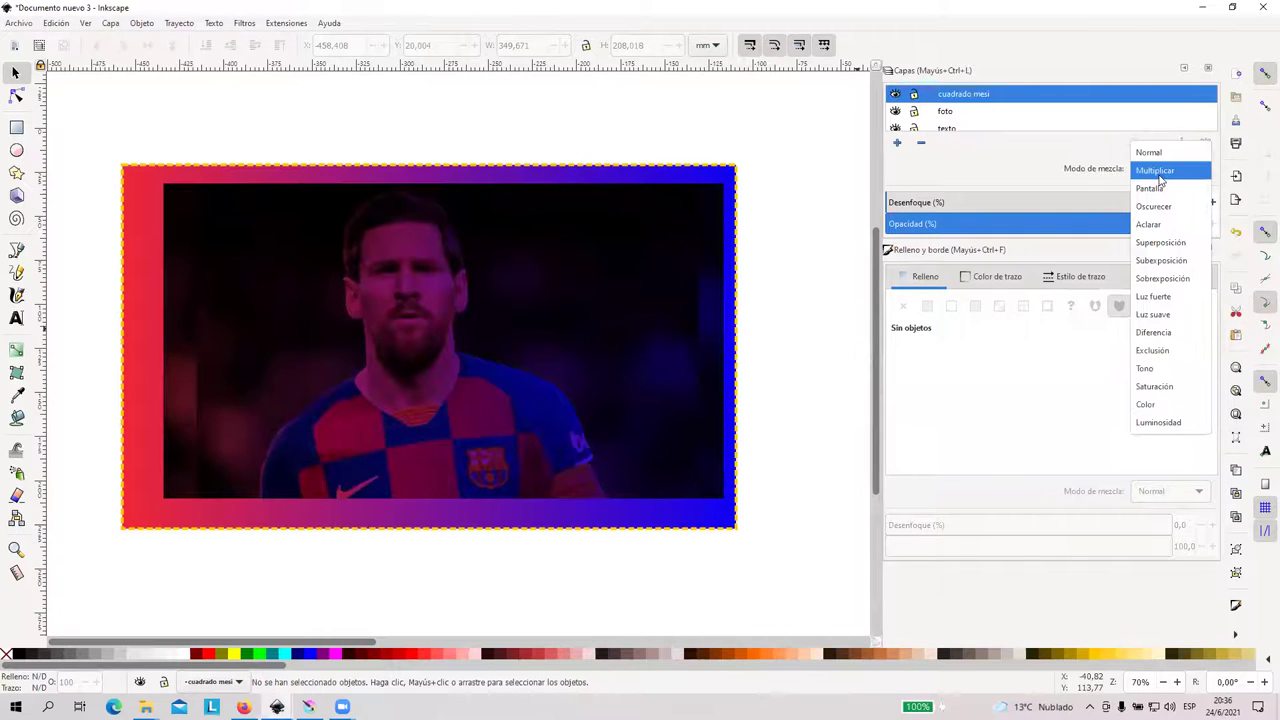
pyautogui.click(1162, 188)
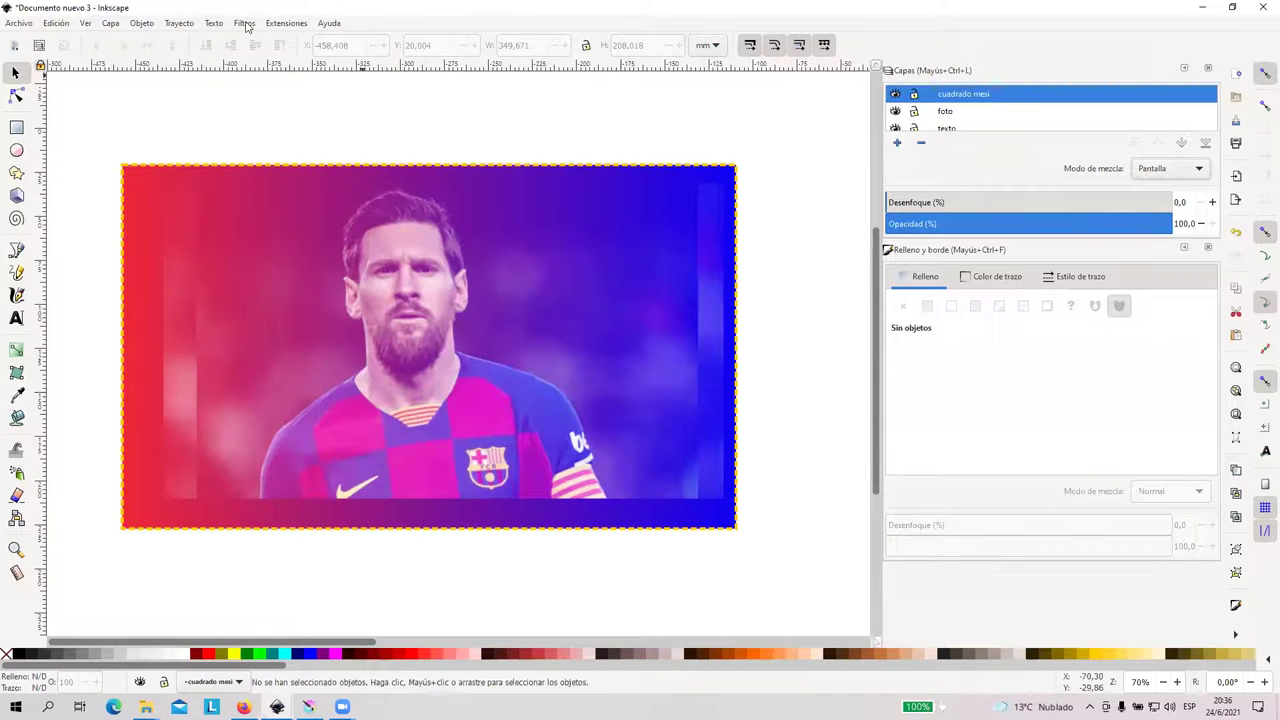
# Try Oscurecer, Superposición, Sobreexposición, Luz fuerte, Diferencia and Tono blends on the layer
pyautogui.click(962, 111)
pyautogui.click(960, 95)
pyautogui.click(1150, 168)
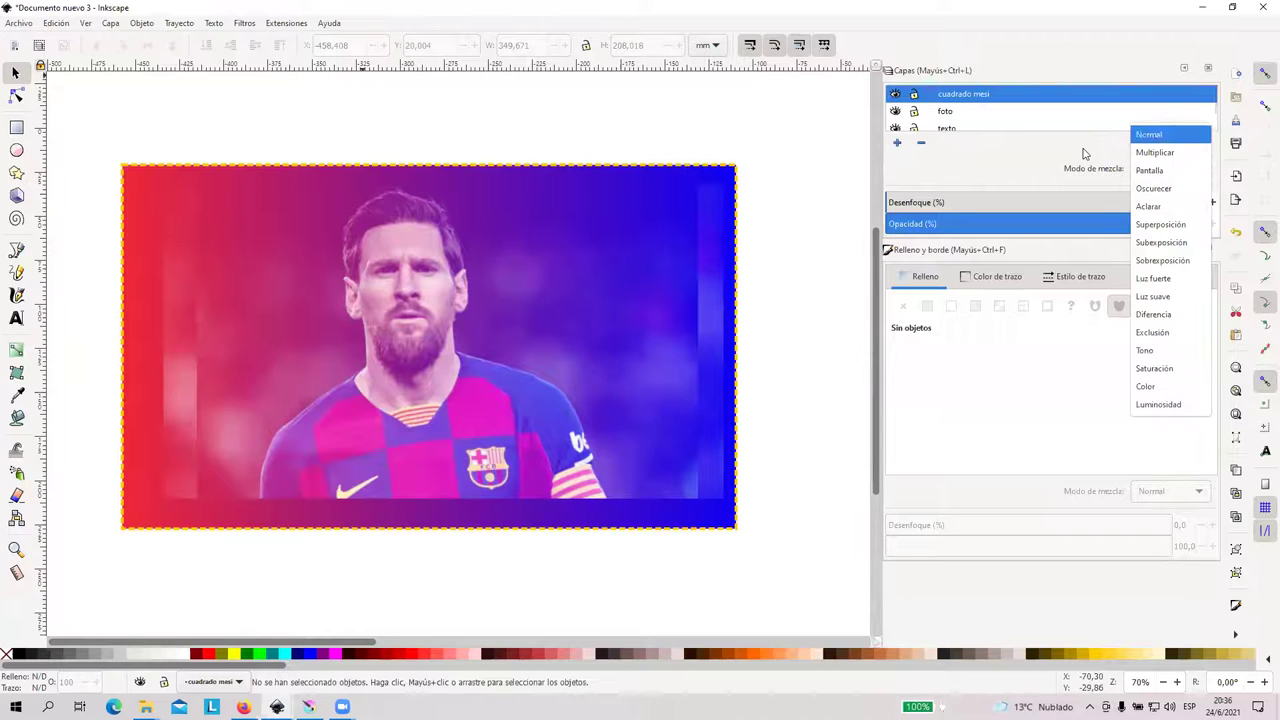
pyautogui.click(1087, 155)
pyautogui.click(1156, 170)
pyautogui.click(1150, 188)
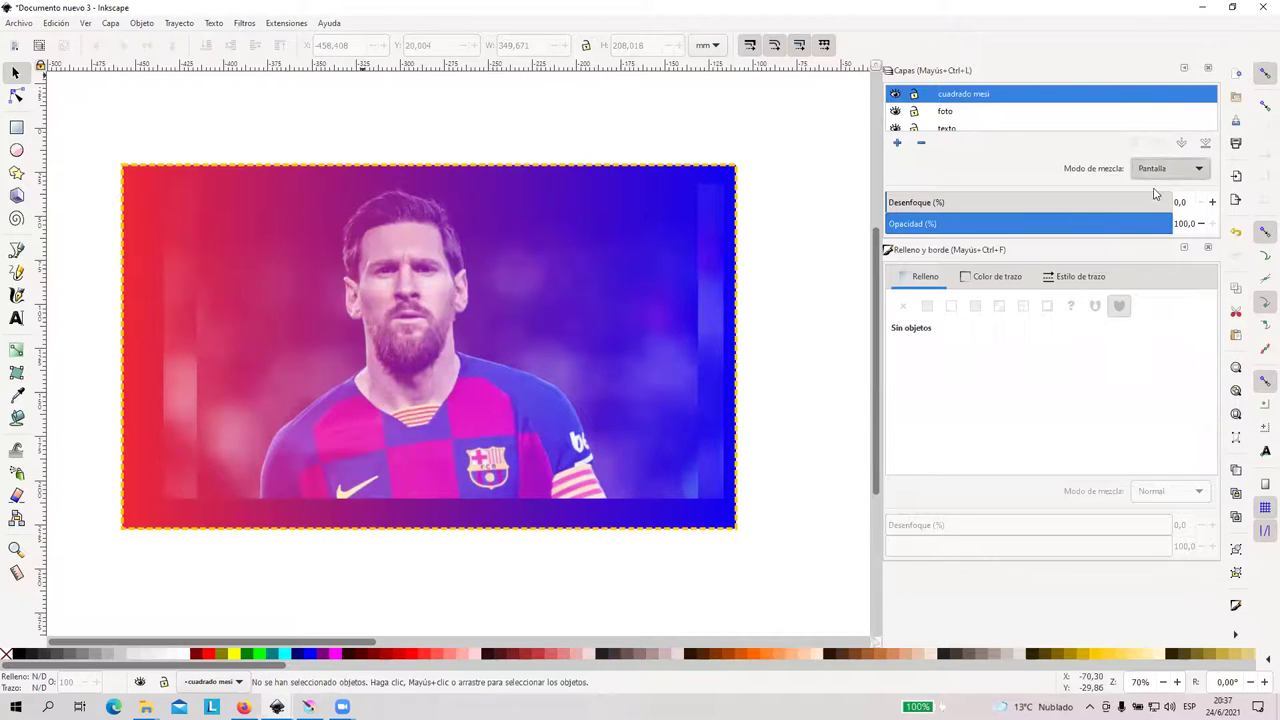
pyautogui.click(1158, 168)
pyautogui.click(1147, 205)
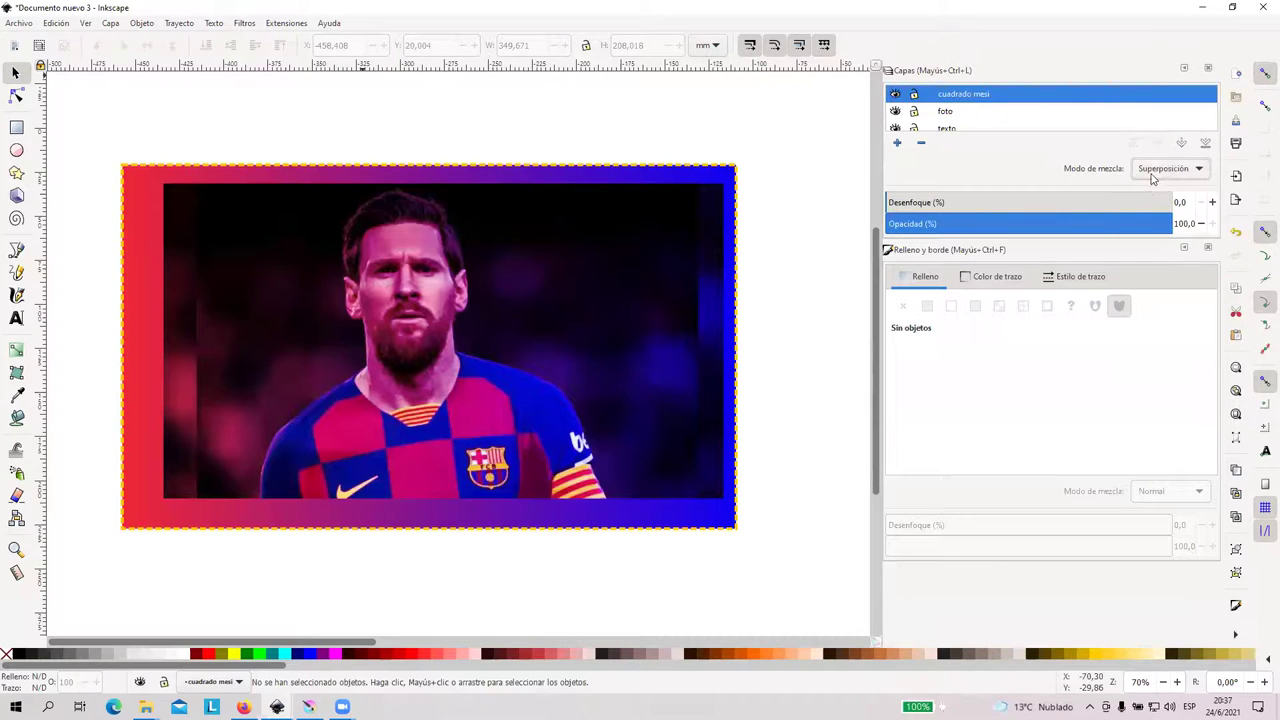
pyautogui.click(1154, 170)
pyautogui.click(1152, 205)
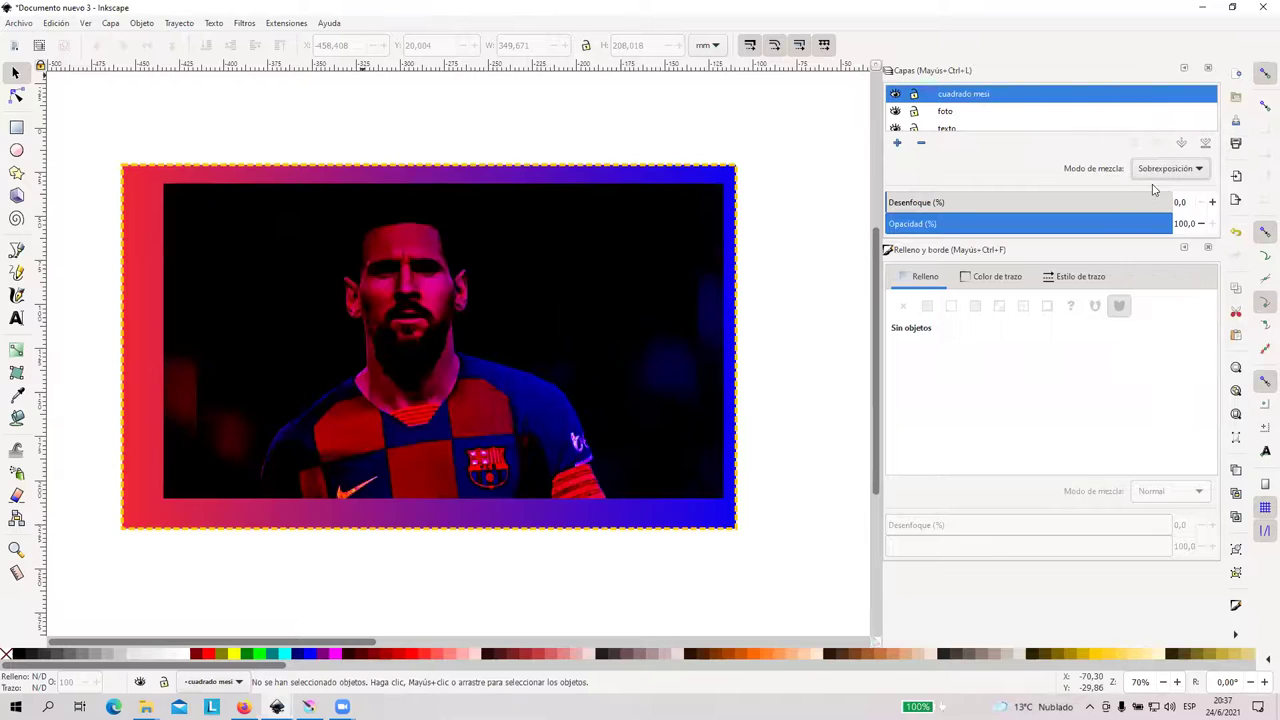
pyautogui.click(1158, 170)
pyautogui.click(1155, 187)
pyautogui.click(1160, 170)
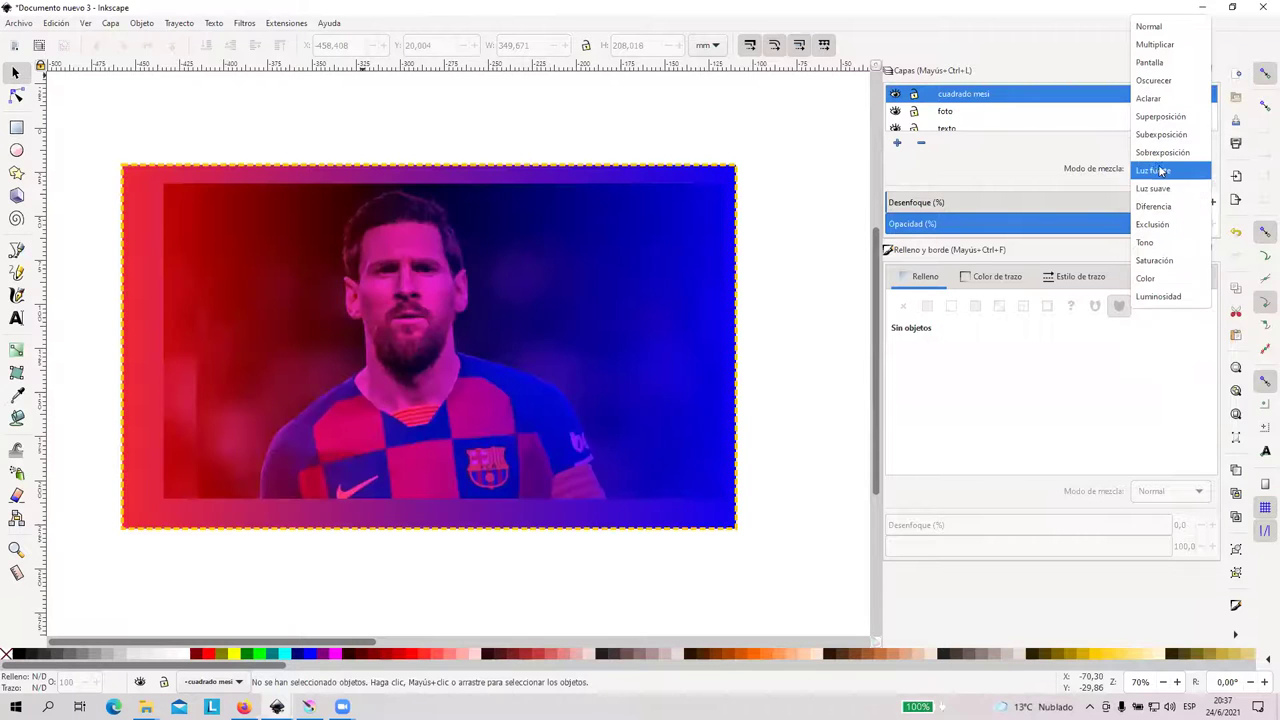
pyautogui.click(1155, 206)
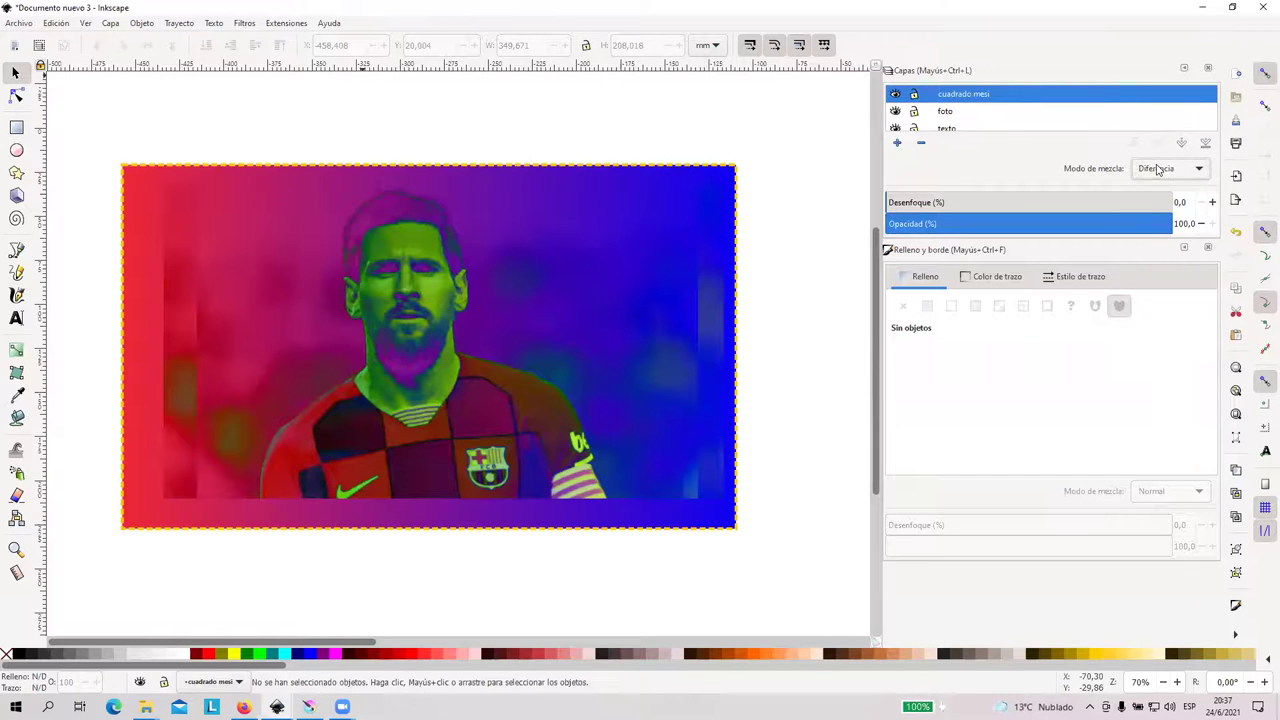
pyautogui.click(1158, 170)
pyautogui.click(1160, 202)
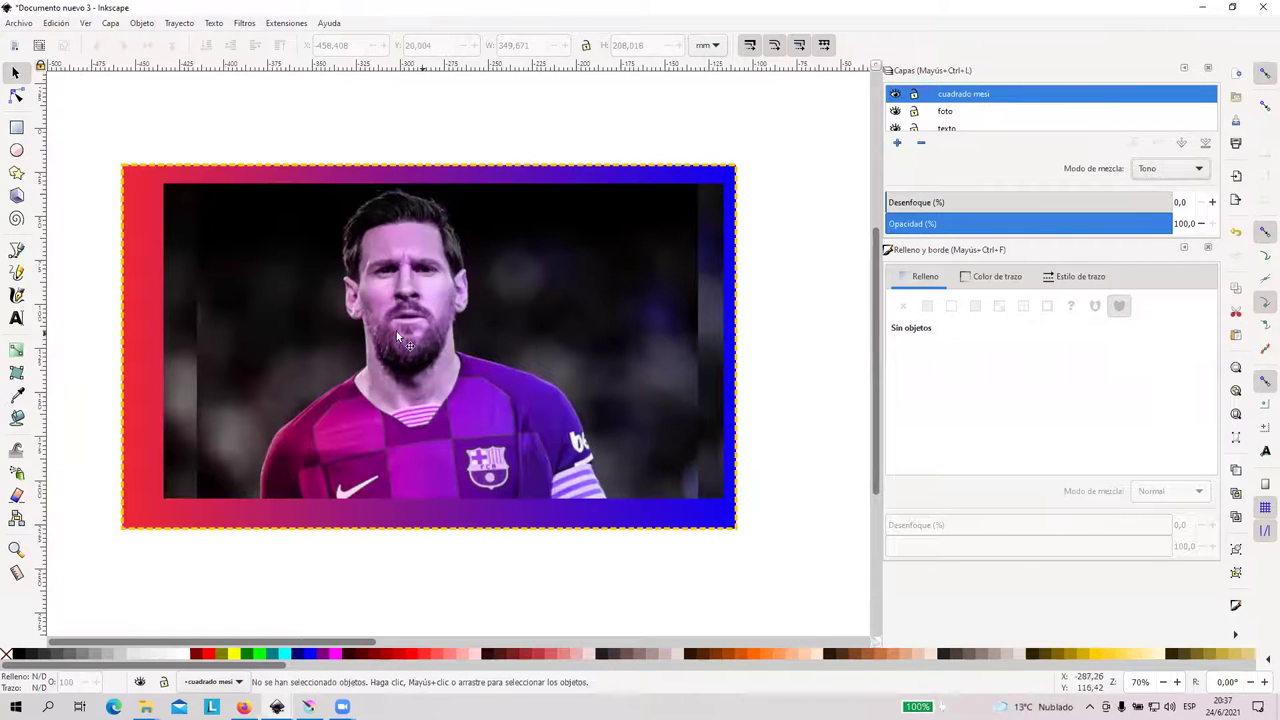
# Set the layer blend to Multiplicar, then settle on Pantalla
pyautogui.click(1166, 168)
pyautogui.scroll(3, 1160, 62)
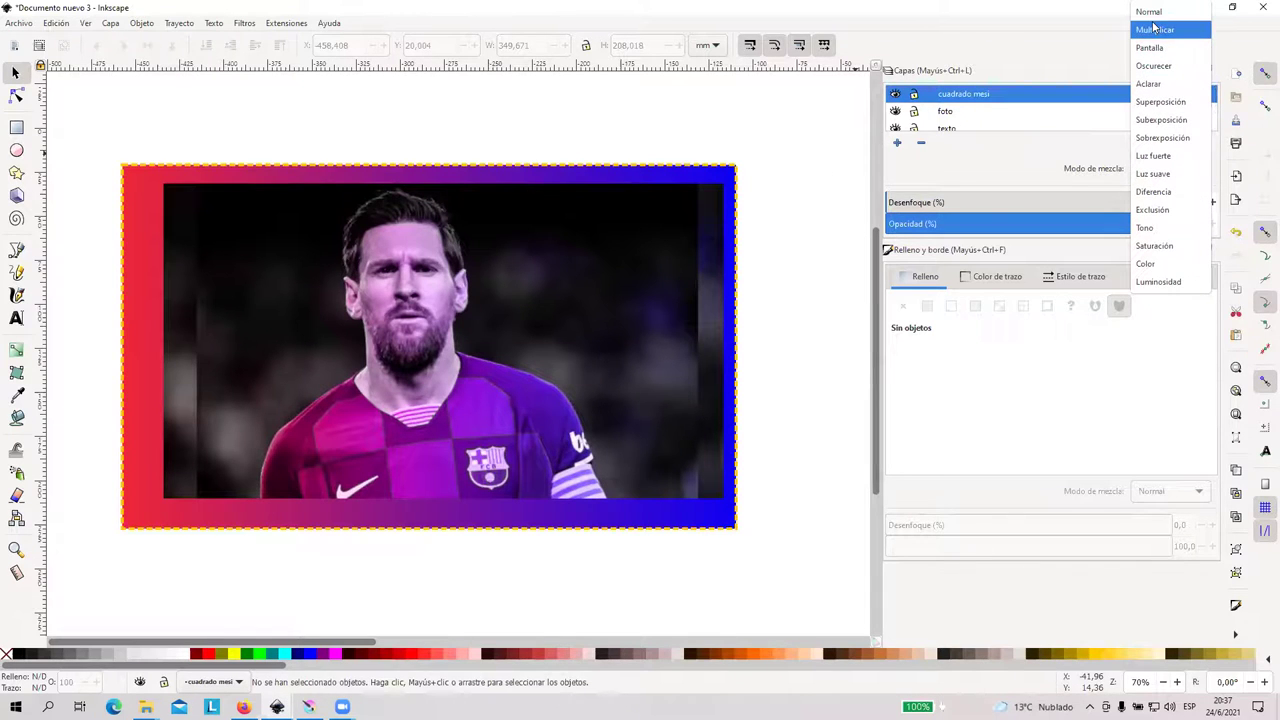
pyautogui.click(1155, 29)
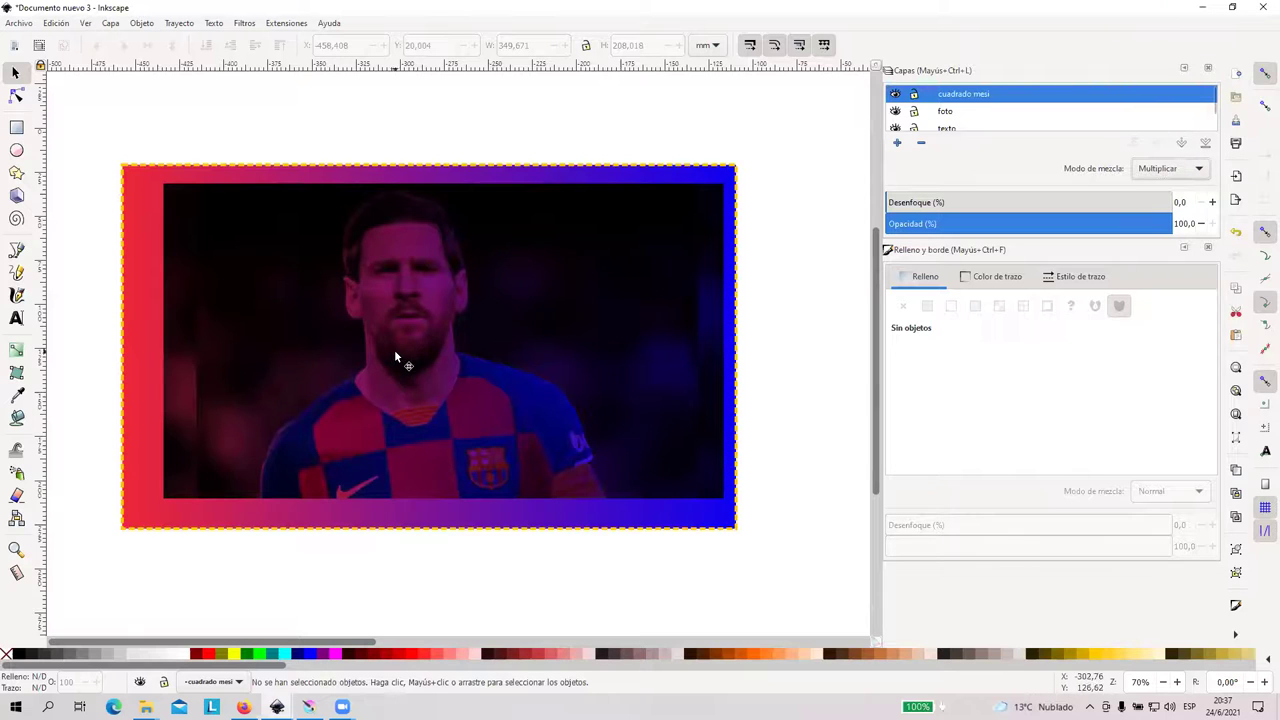
pyautogui.click(1147, 172)
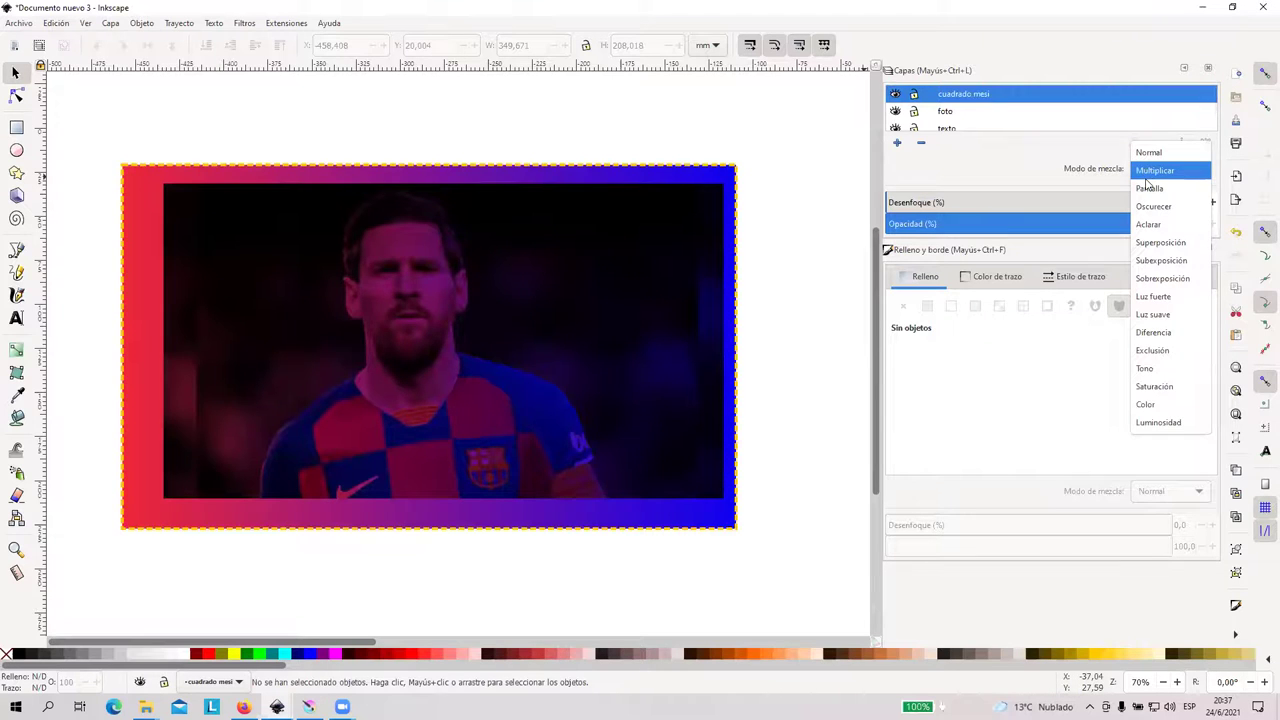
pyautogui.click(1149, 188)
pyautogui.scroll(-2, 525, 252)
pyautogui.scroll(2, 525, 252)
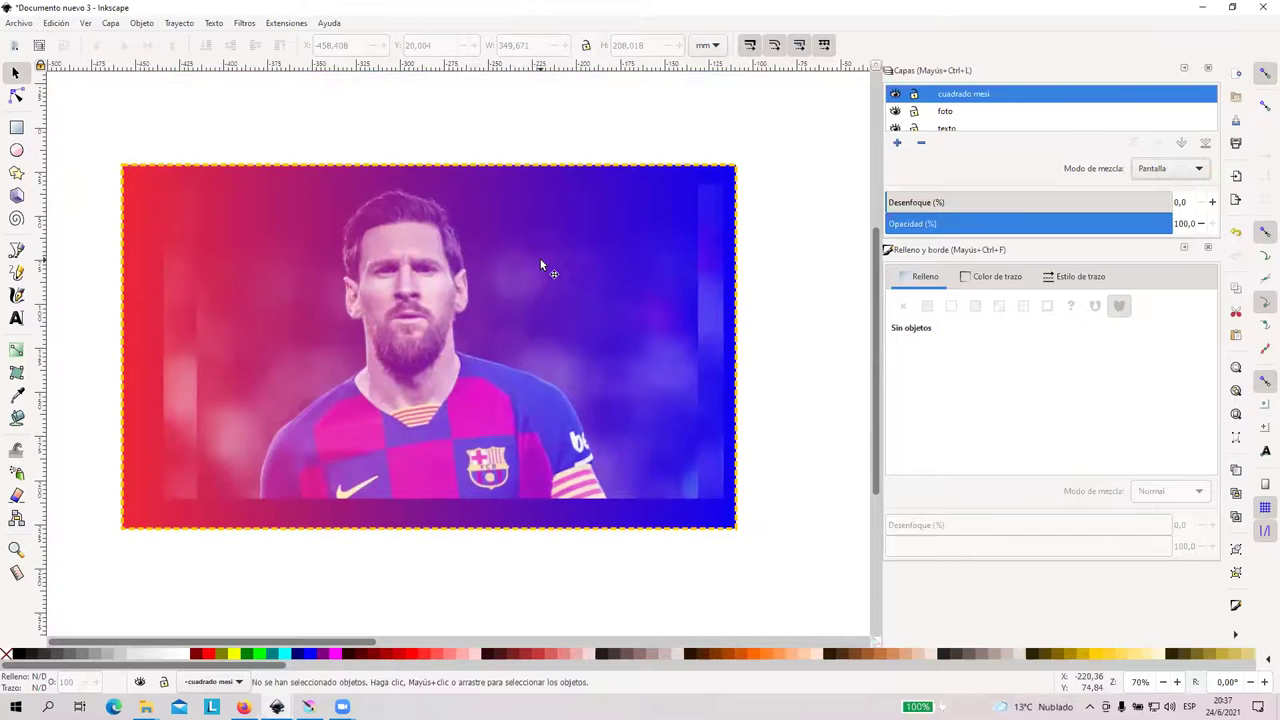
pyautogui.scroll(-6, 546, 265)
# Move the white strip lower toward the bottom and place the Viaja title beside the circle
pyautogui.scroll(3, 624, 276)
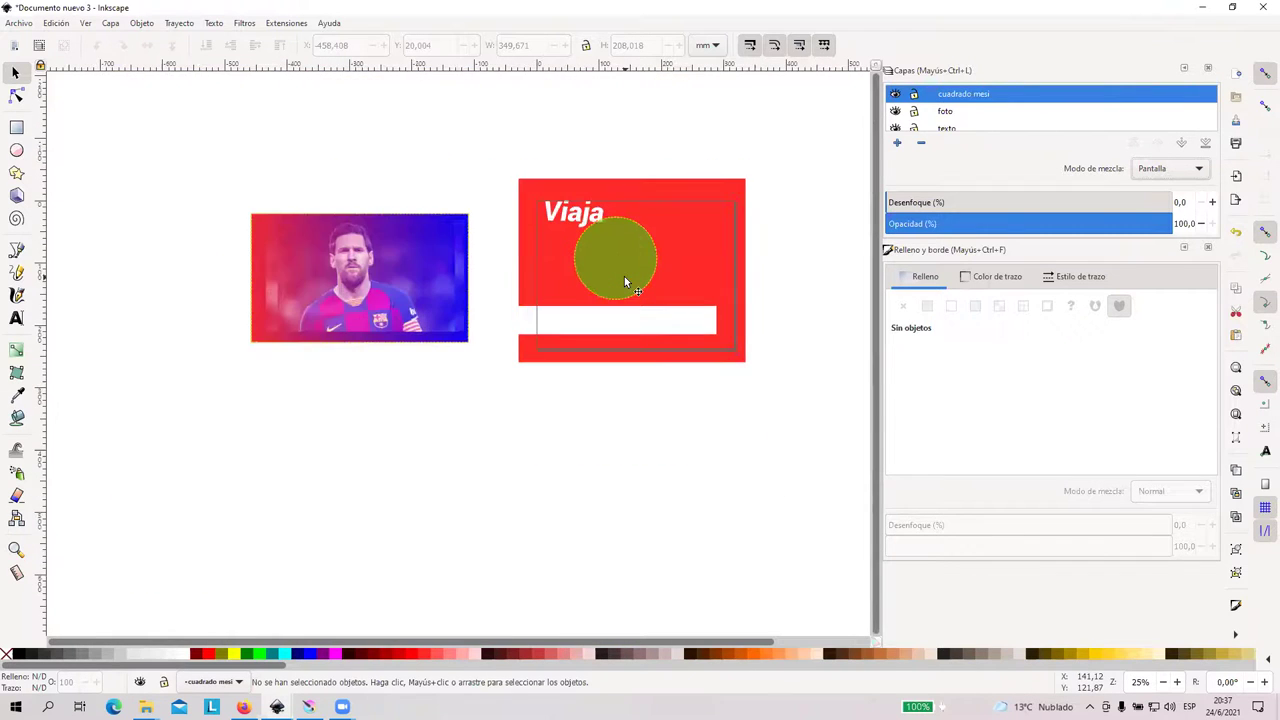
pyautogui.scroll(2, 624, 276)
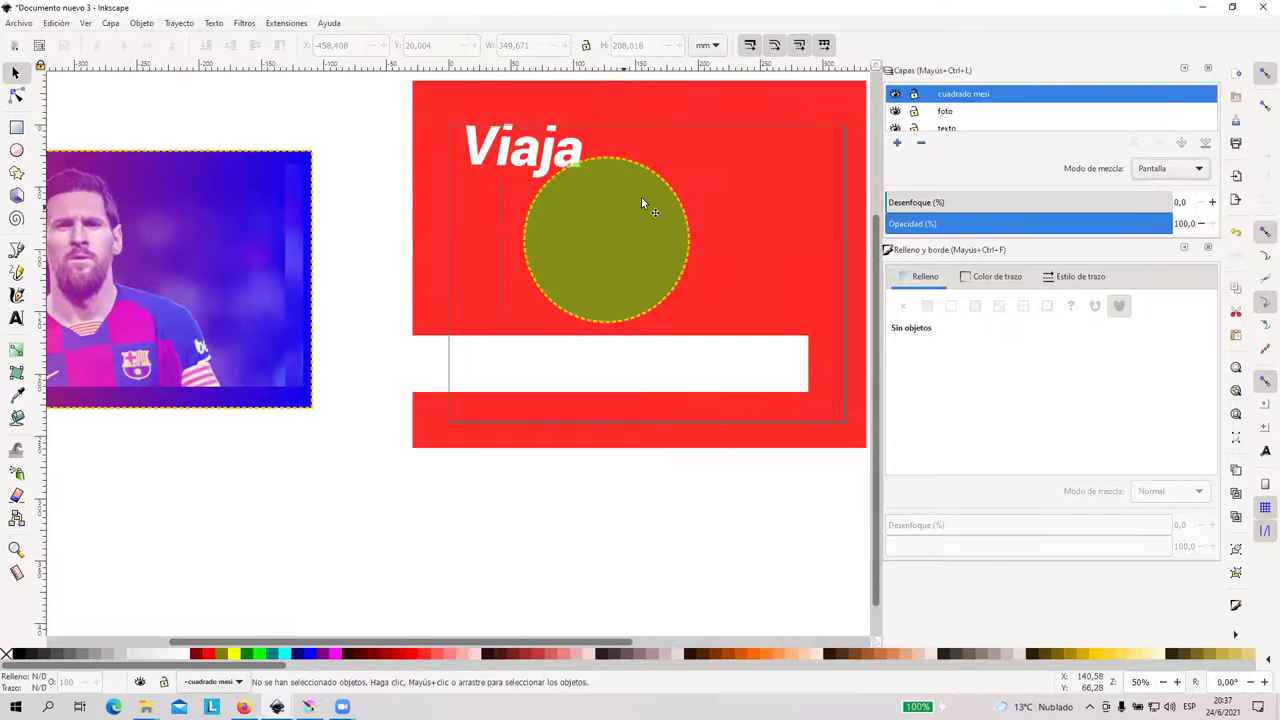
pyautogui.moveTo(658, 360); pyautogui.dragTo(700, 398)
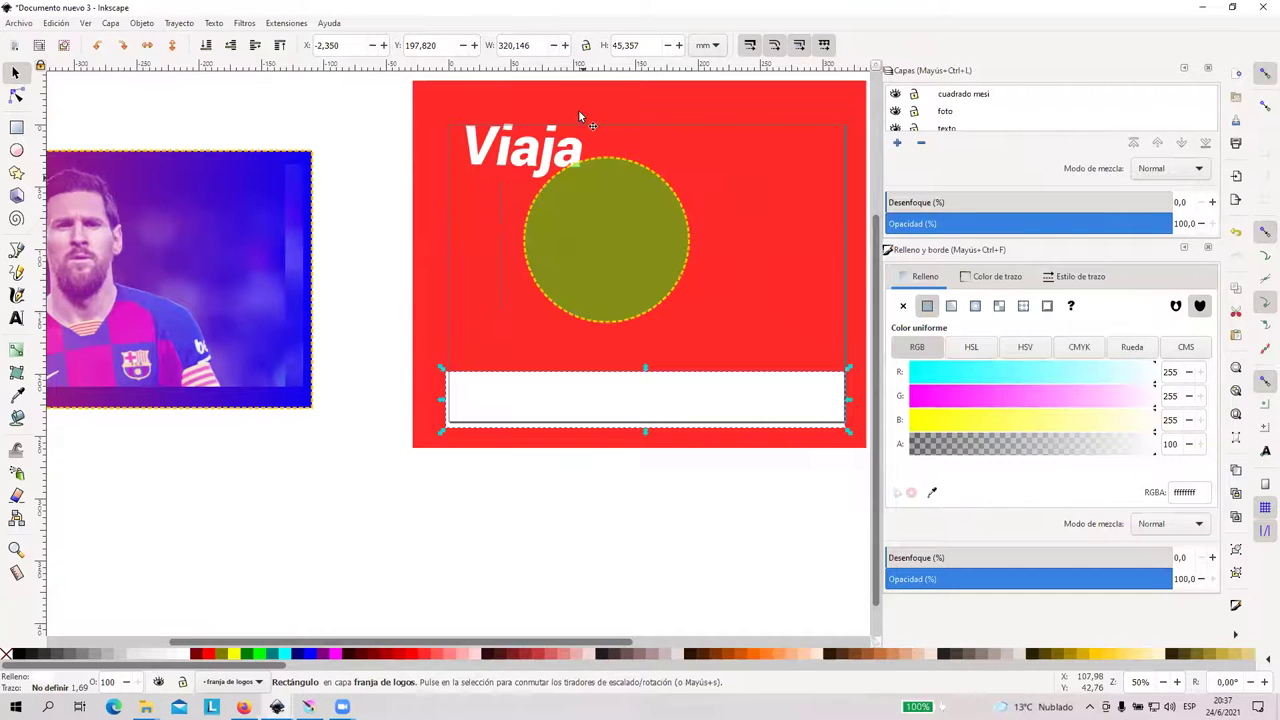
pyautogui.moveTo(538, 150); pyautogui.dragTo(772, 205)
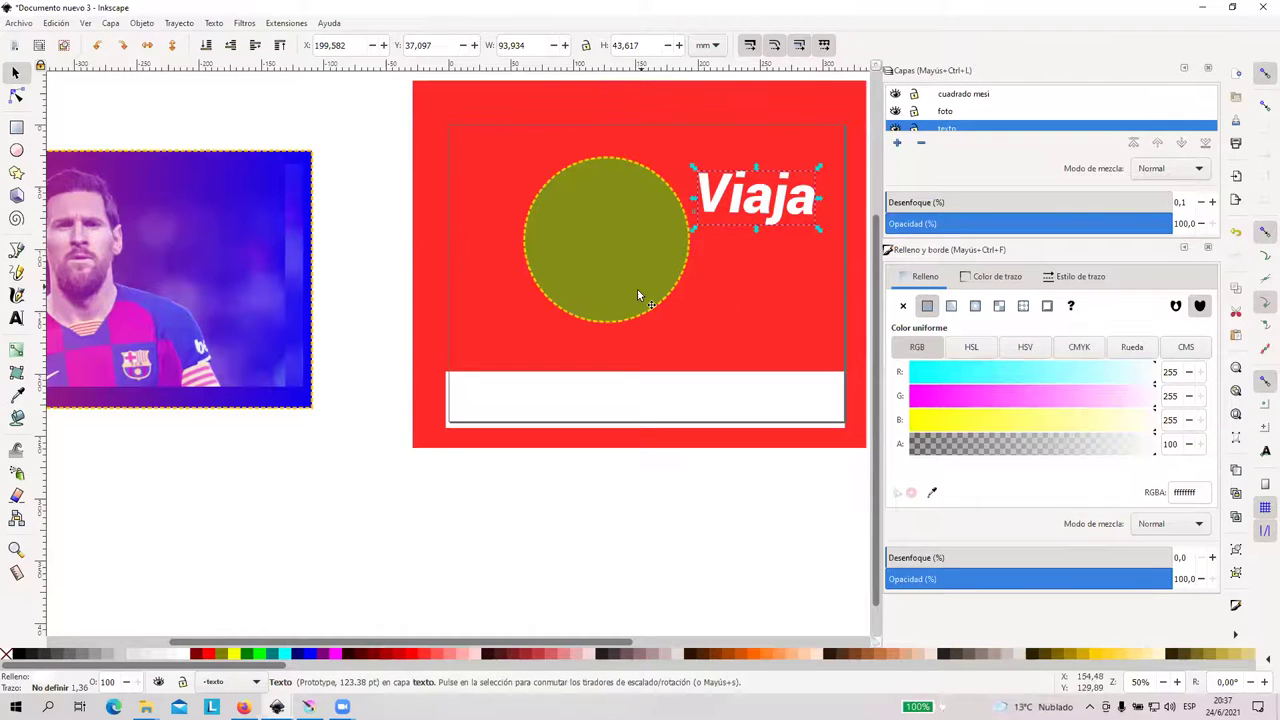
# Move the Viaja title down above the white strip and the circle to the top-left
pyautogui.click(475, 225)
pyautogui.click(573, 388)
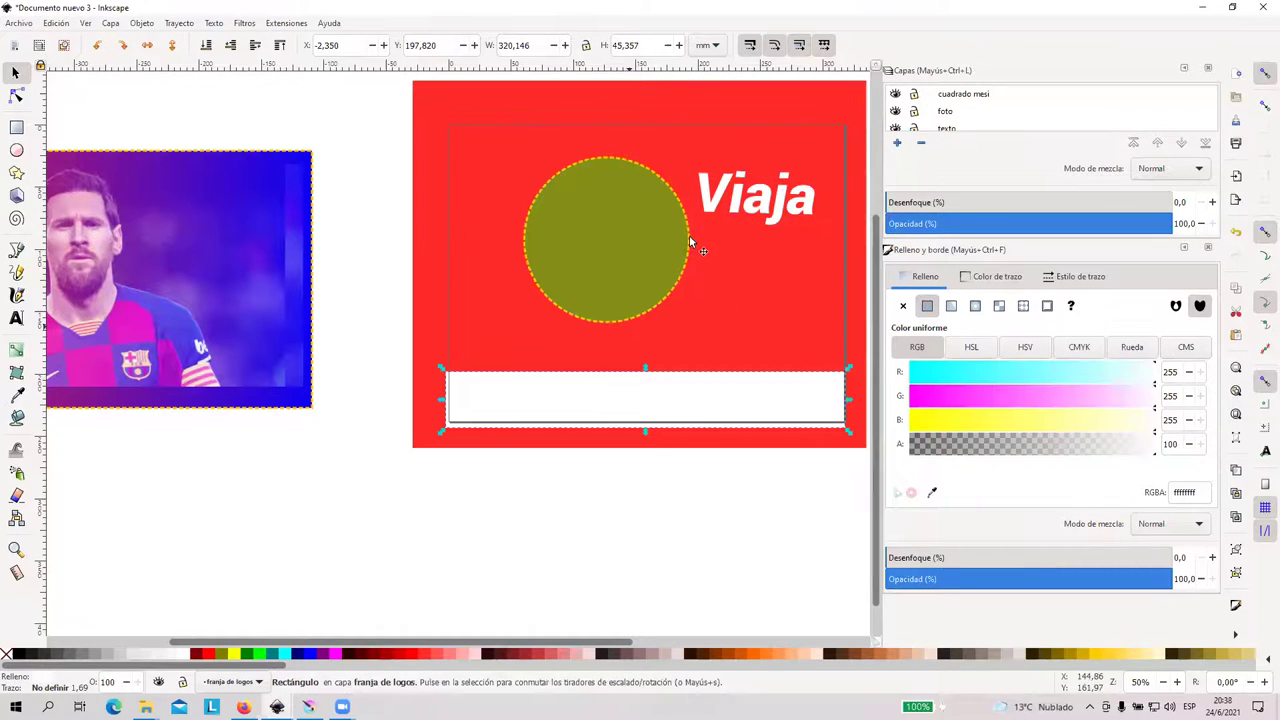
pyautogui.click(710, 210)
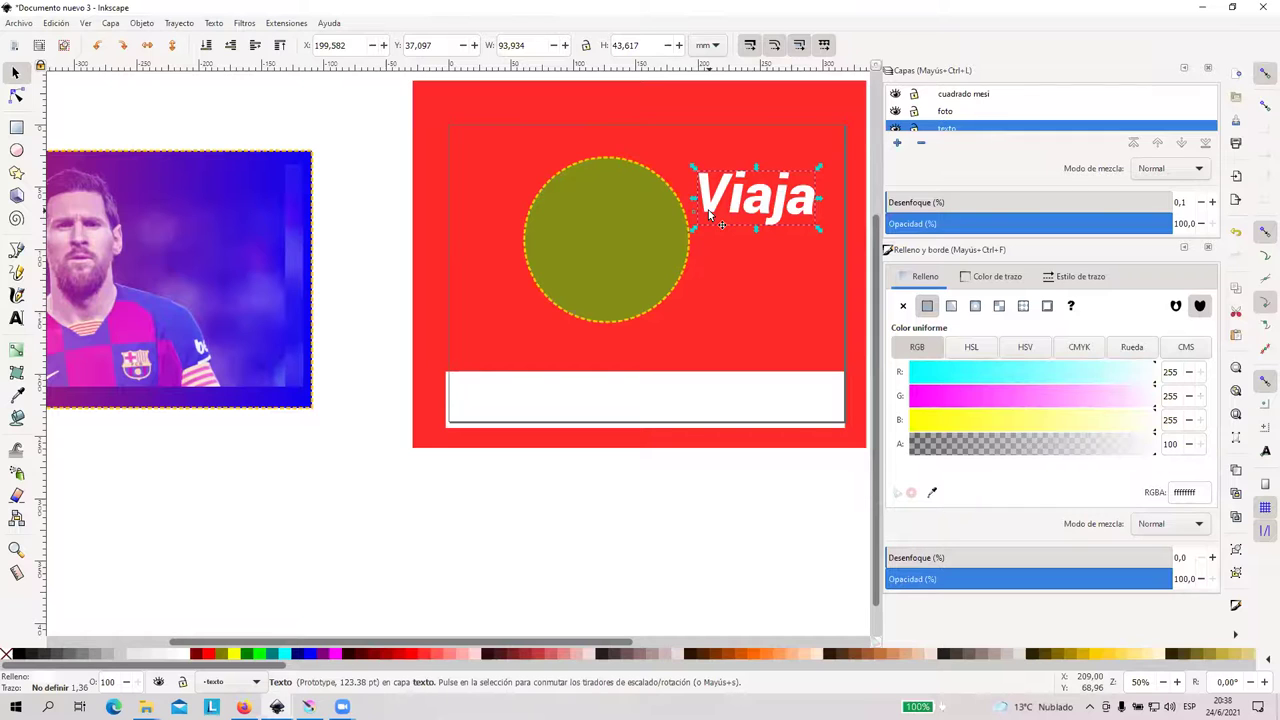
pyautogui.moveTo(727, 195); pyautogui.dragTo(716, 326)
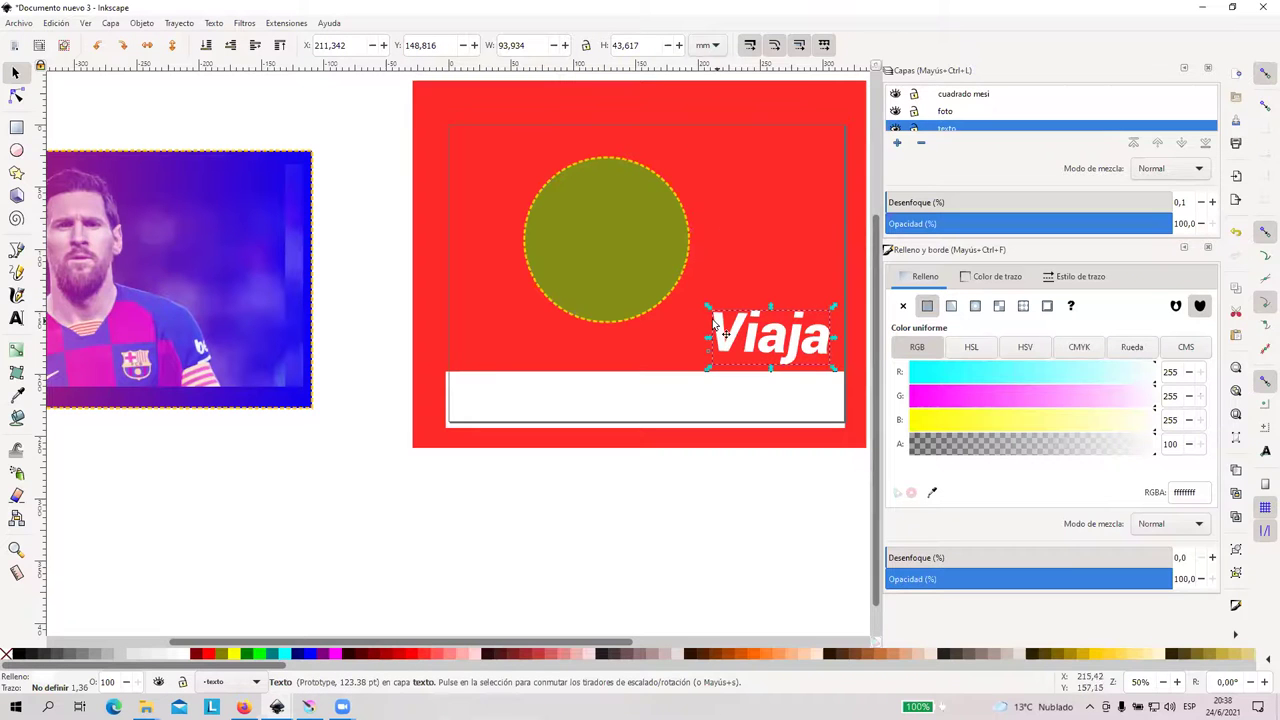
pyautogui.moveTo(628, 253); pyautogui.dragTo(549, 232)
# Enlarge the Viaja title, nudge it slightly left, and deselect to review the layout
pyautogui.click(735, 338)
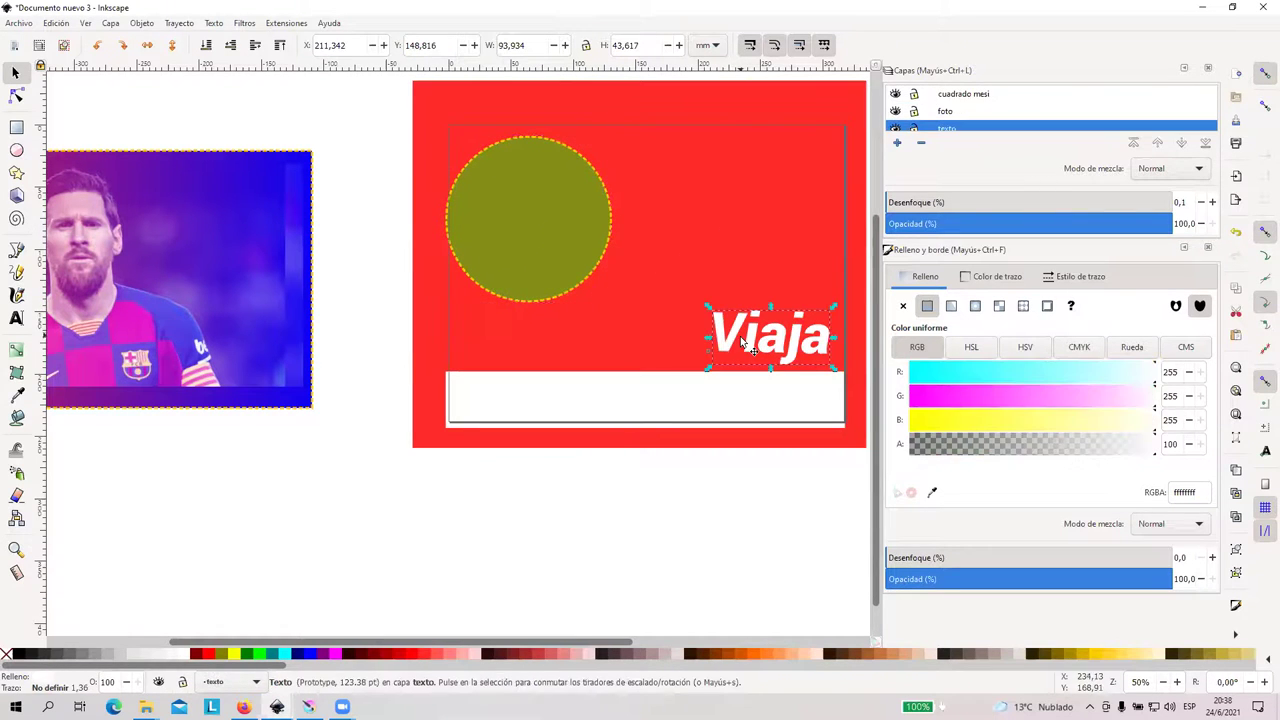
pyautogui.moveTo(709, 311); pyautogui.dragTo(680, 296)
pyautogui.moveTo(738, 340); pyautogui.dragTo(720, 328)
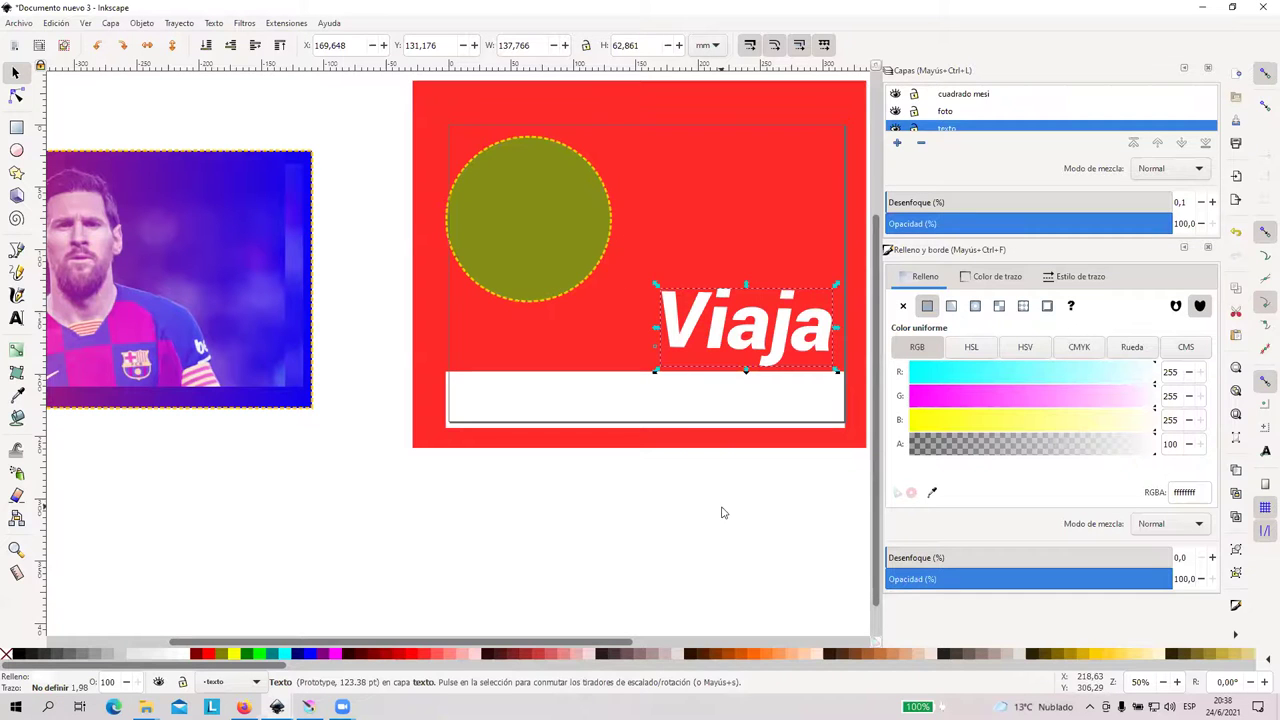
pyautogui.click(726, 507)
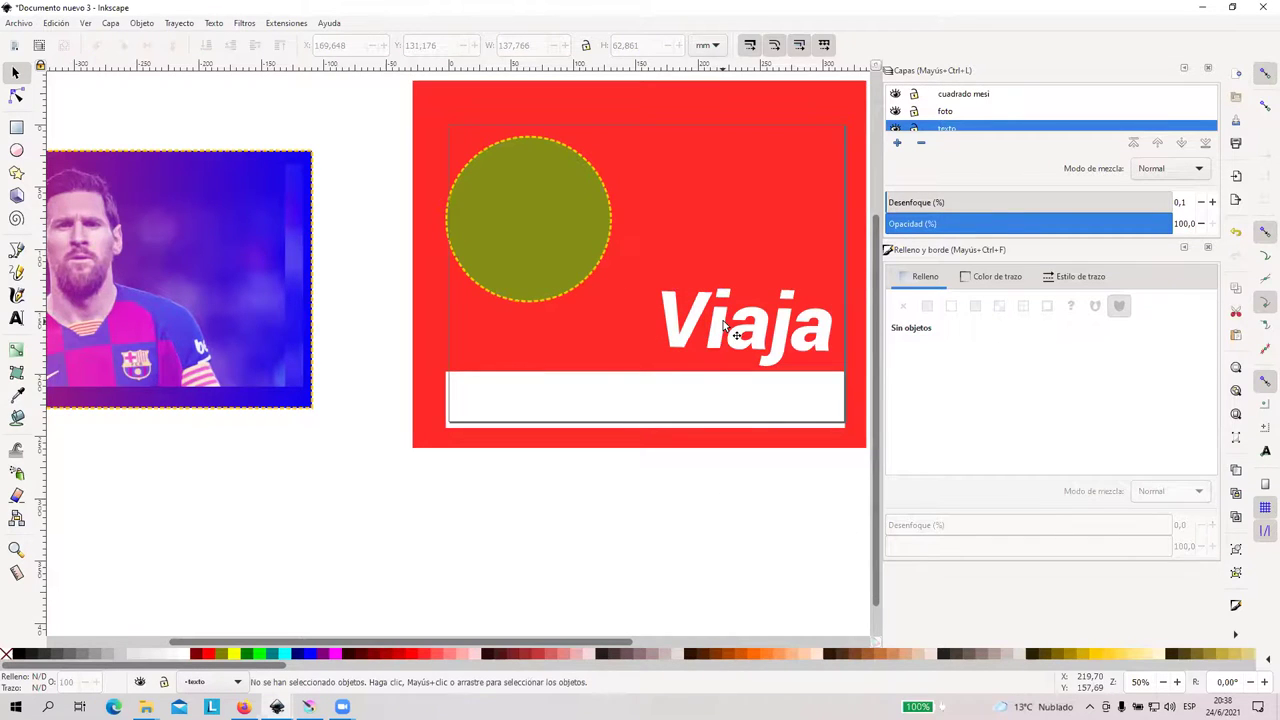
pyautogui.scroll(-2, 723, 320)
pyautogui.scroll(-1, 727, 322)
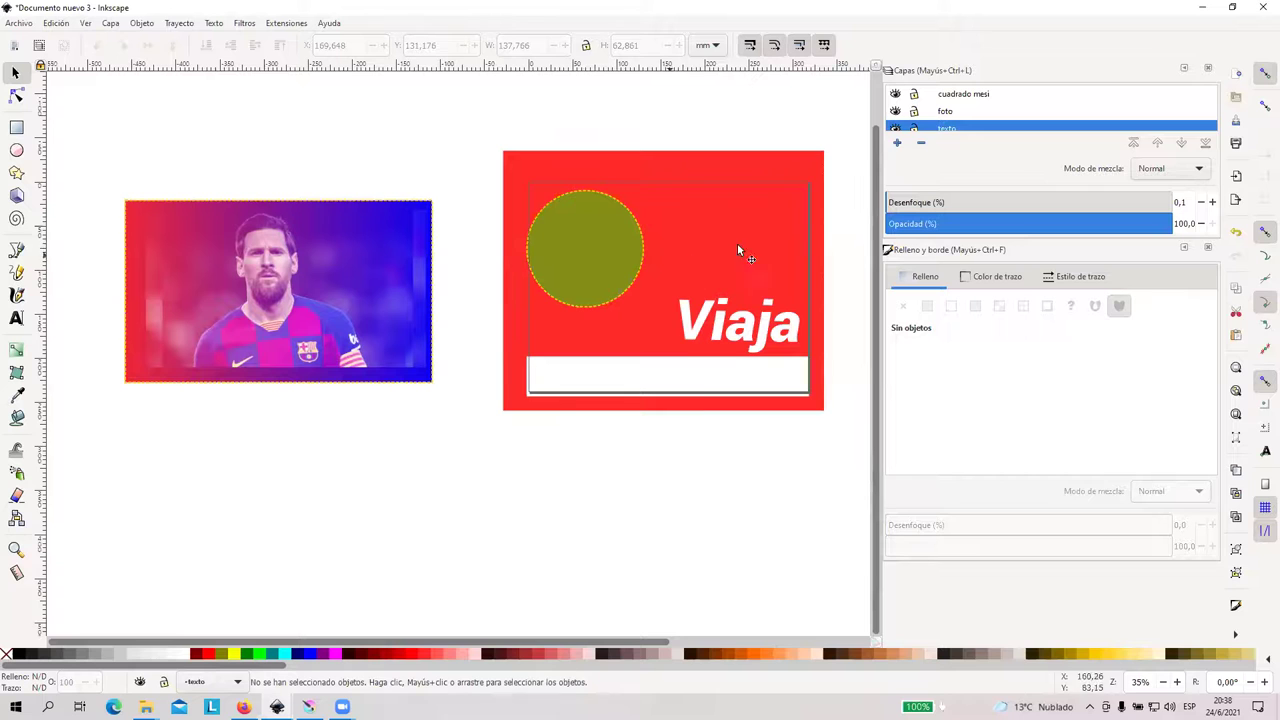
# Google 'colores complementarios' in a new Firefox tab and browse colour-wheel images
pyautogui.click(243, 707)
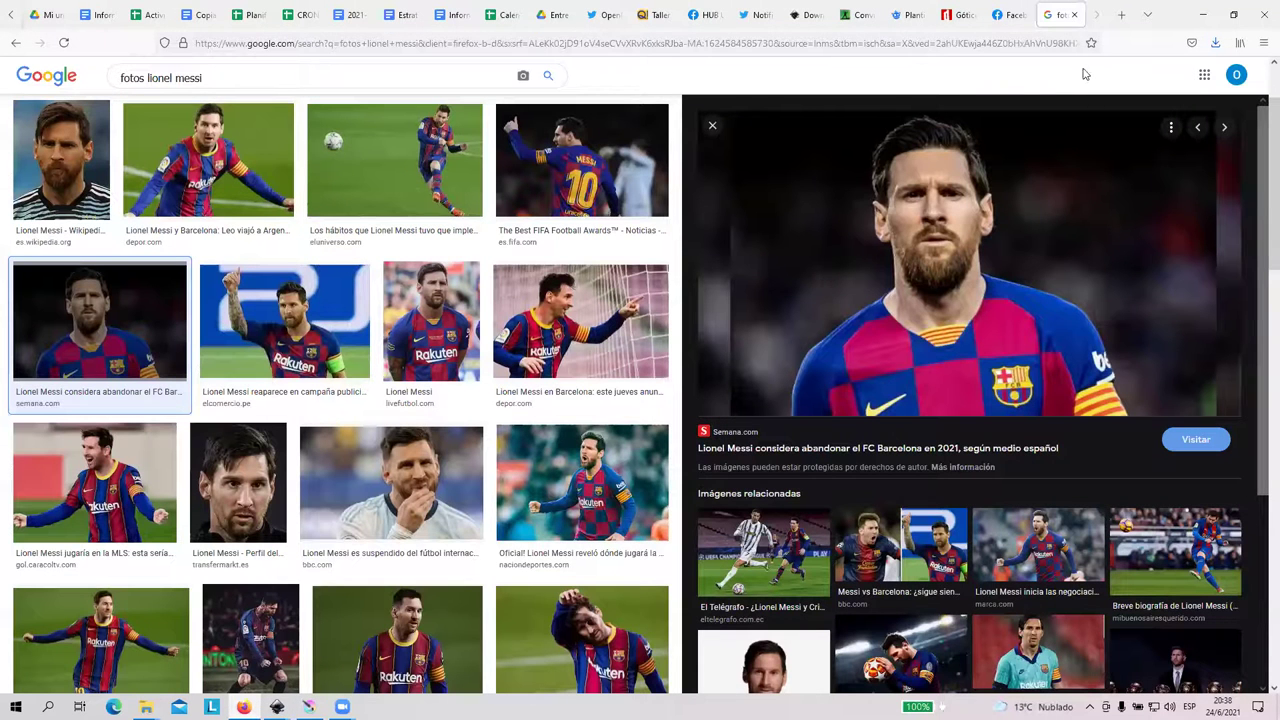
pyautogui.click(1121, 16)
pyautogui.click(529, 350)
pyautogui.write('c')
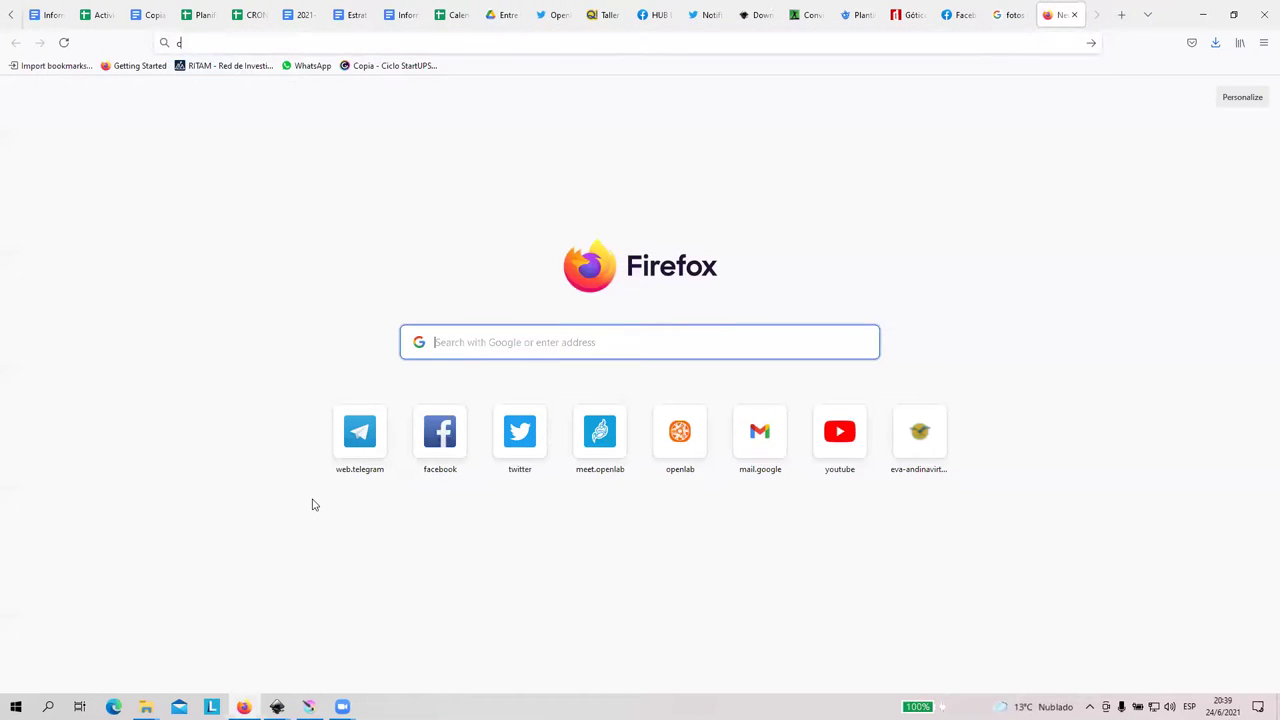
pyautogui.write('olores c')
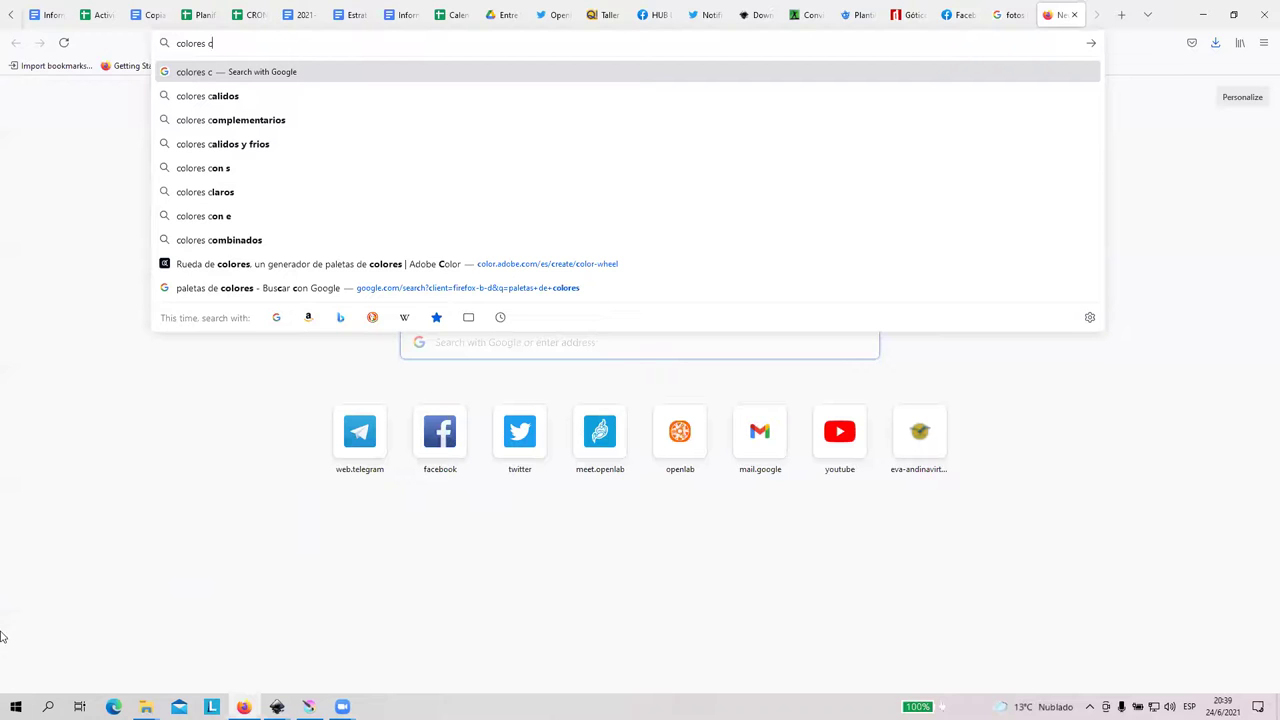
pyautogui.click(222, 126)
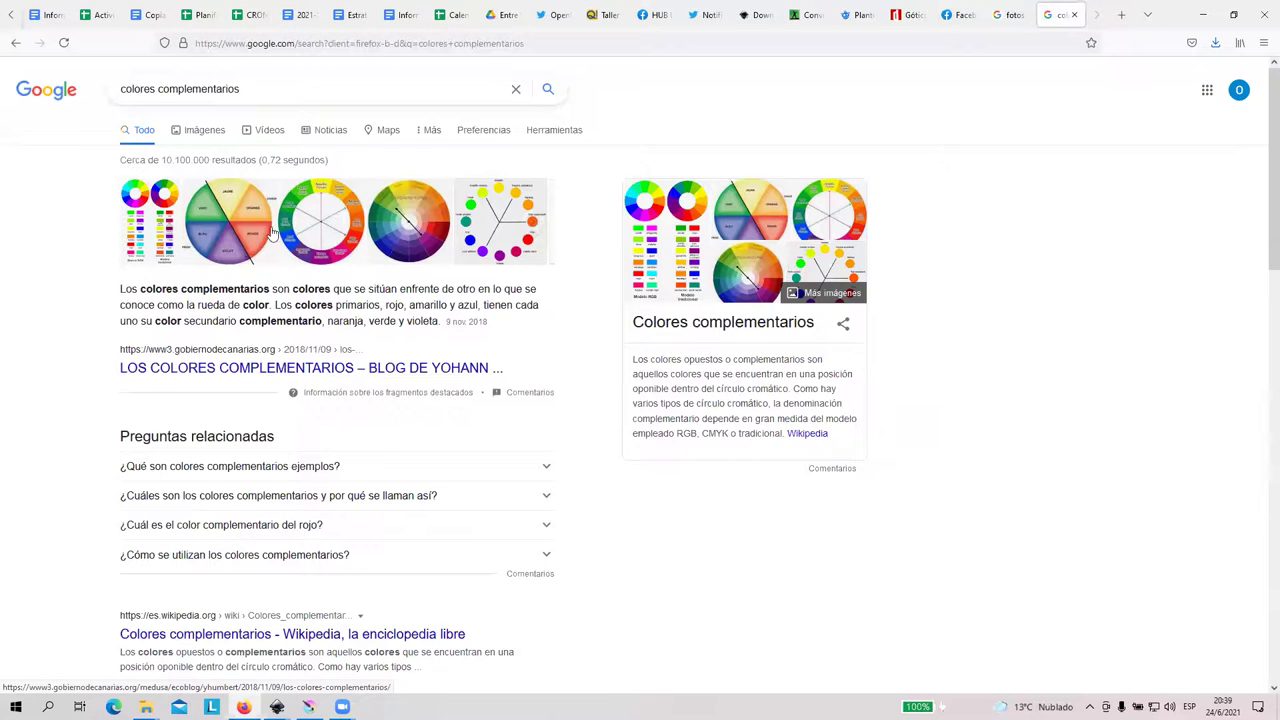
pyautogui.click(210, 133)
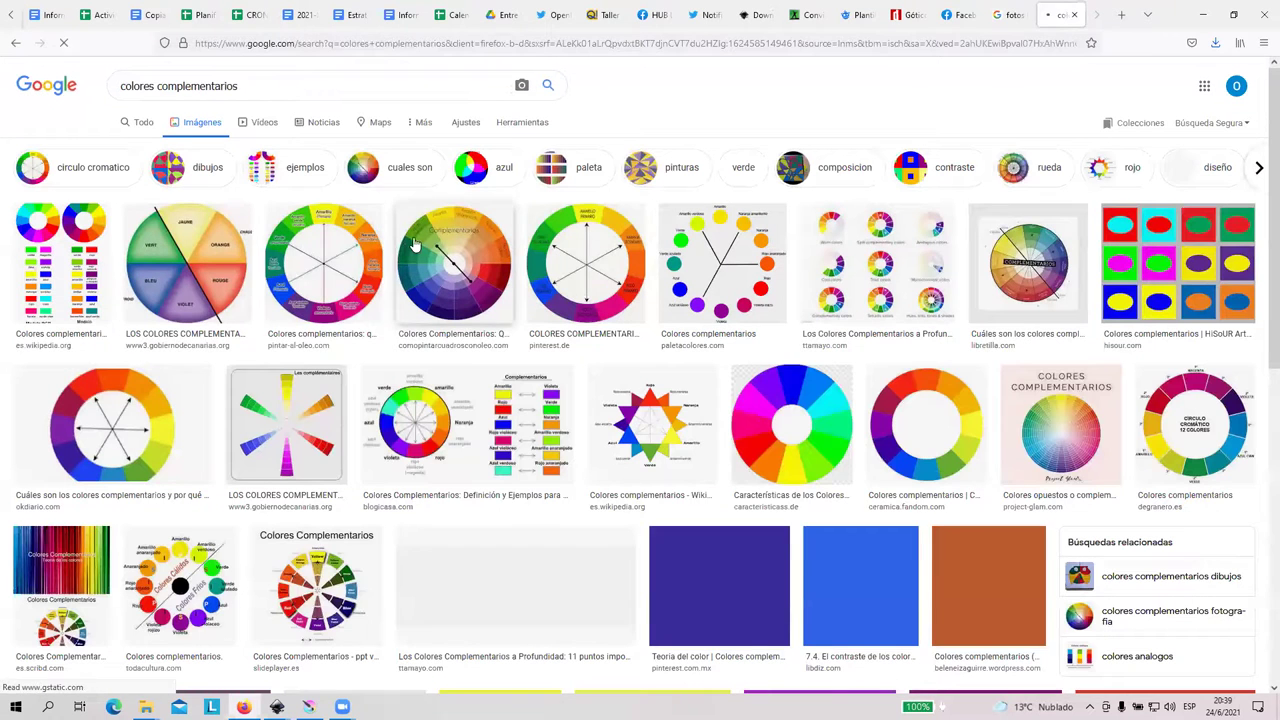
pyautogui.click(349, 281)
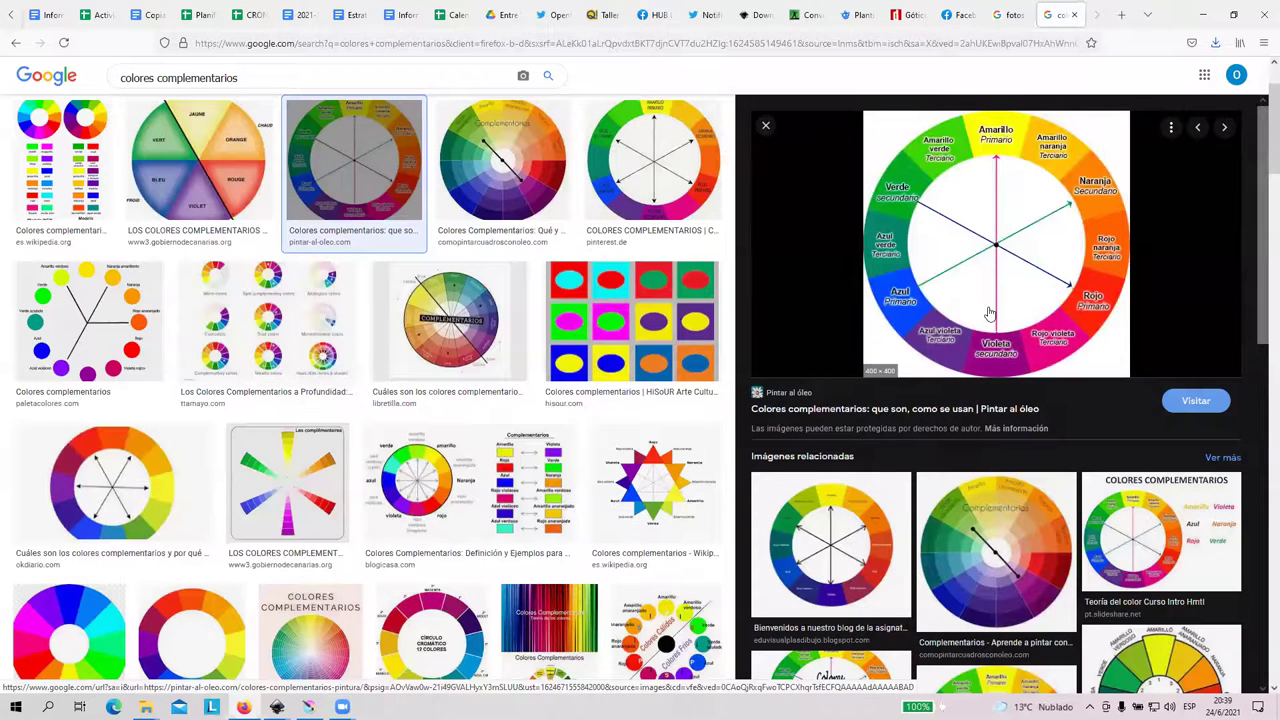
pyautogui.click(992, 500)
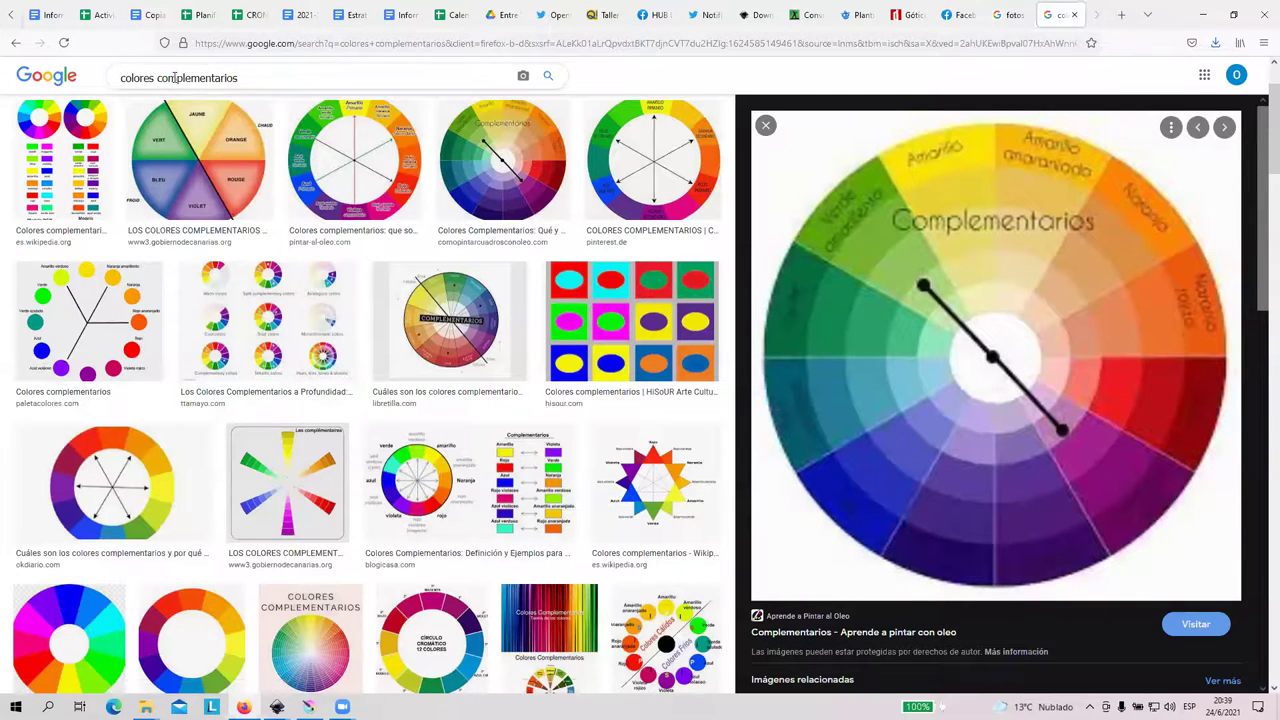
# Search 'ruedas cromaticas' and open the Adobe Color colour wheel result
pyautogui.click(74, 80)
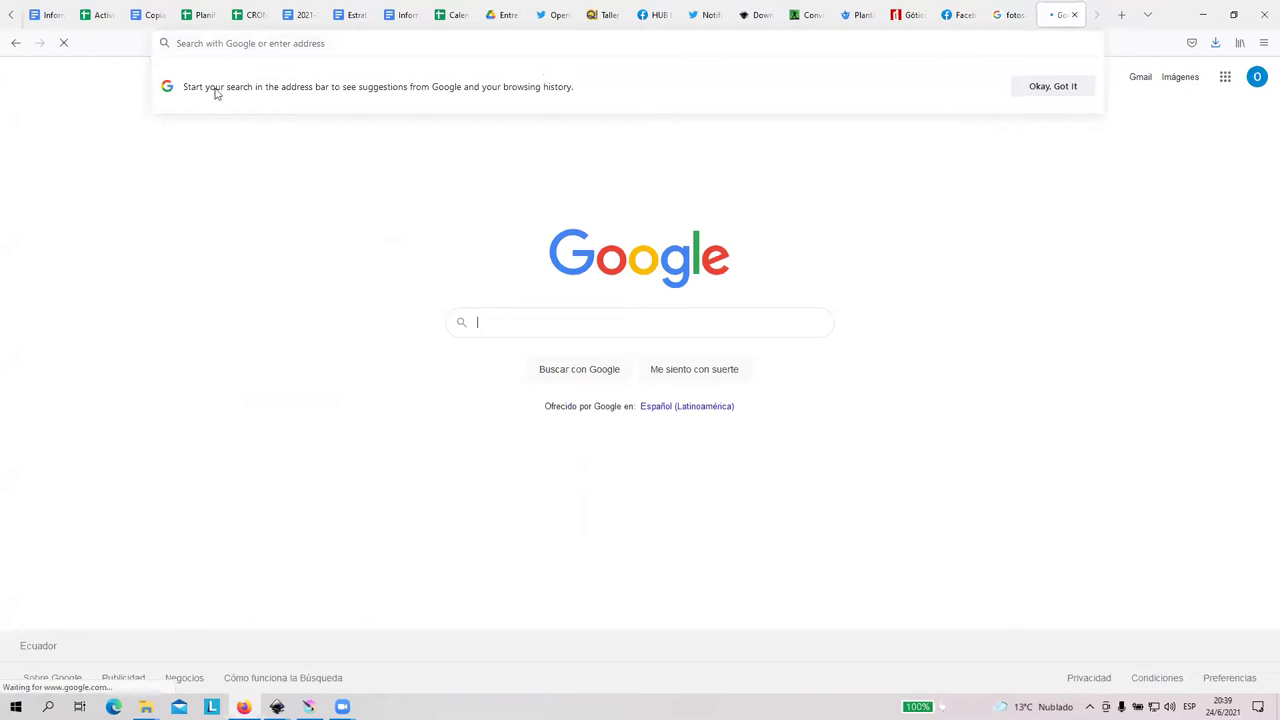
pyautogui.click(509, 327)
pyautogui.write('ruedas cro')
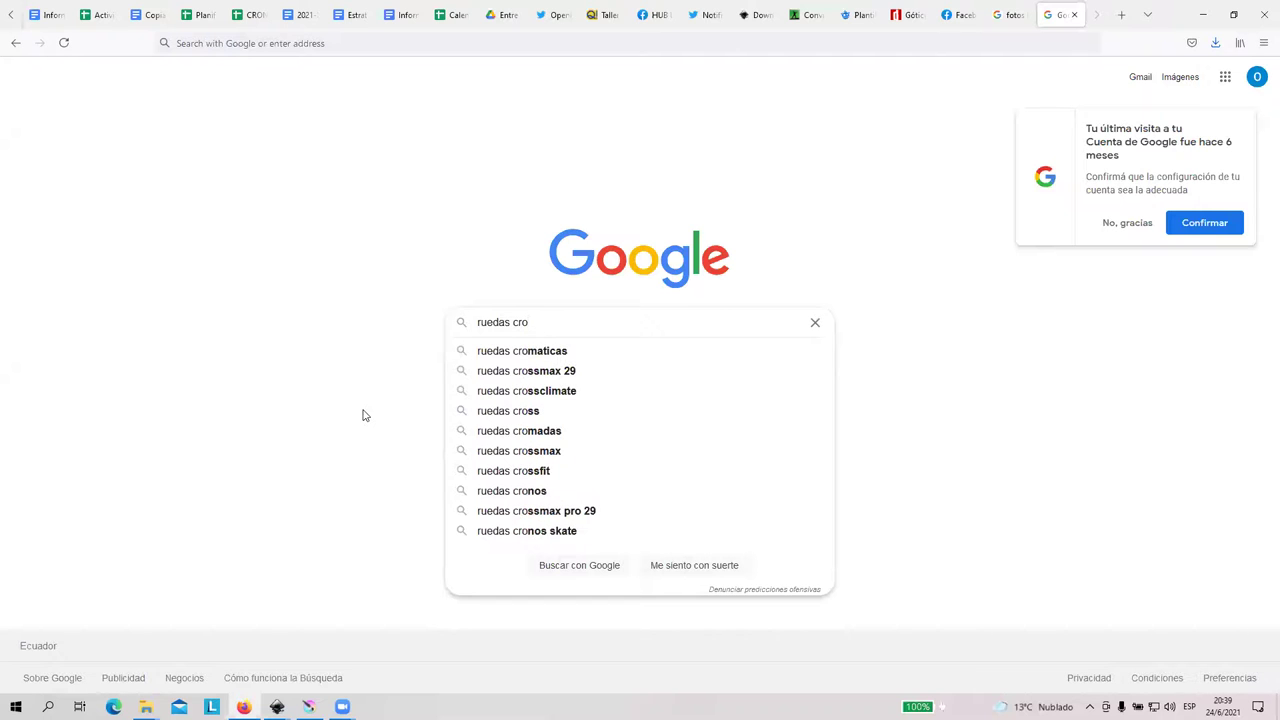
pyautogui.click(488, 351)
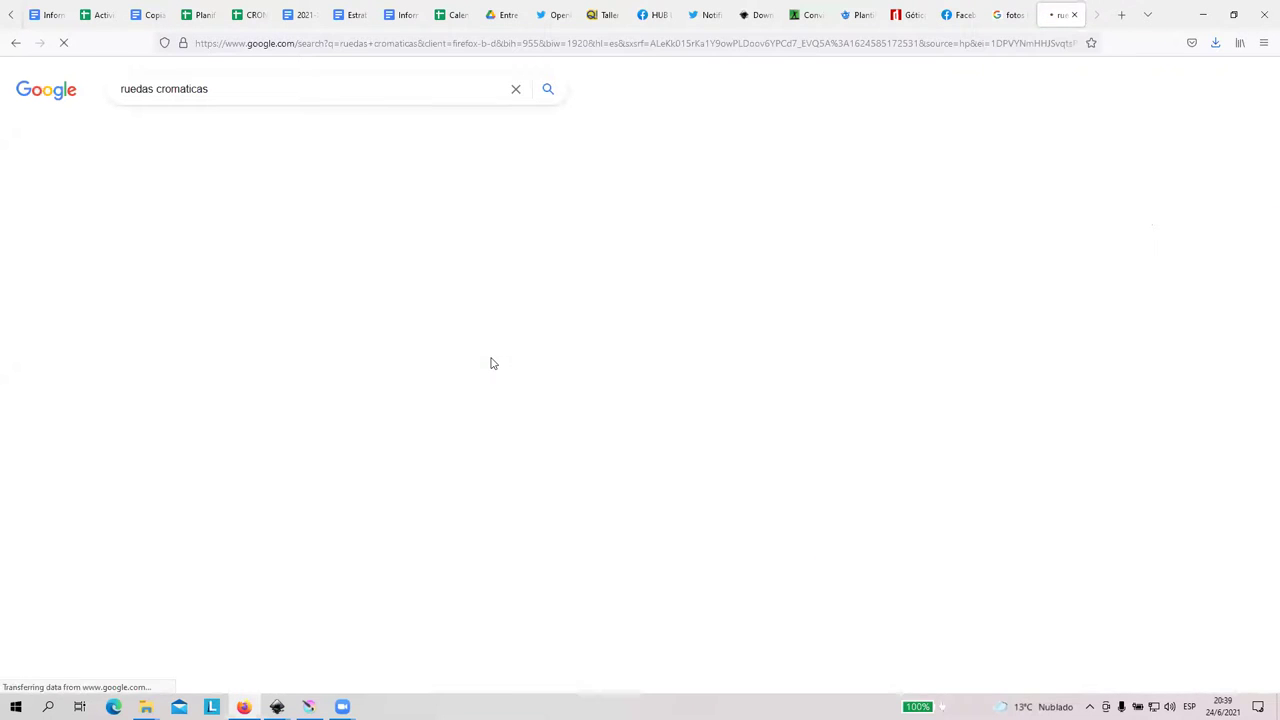
pyautogui.scroll(-2, 394, 410)
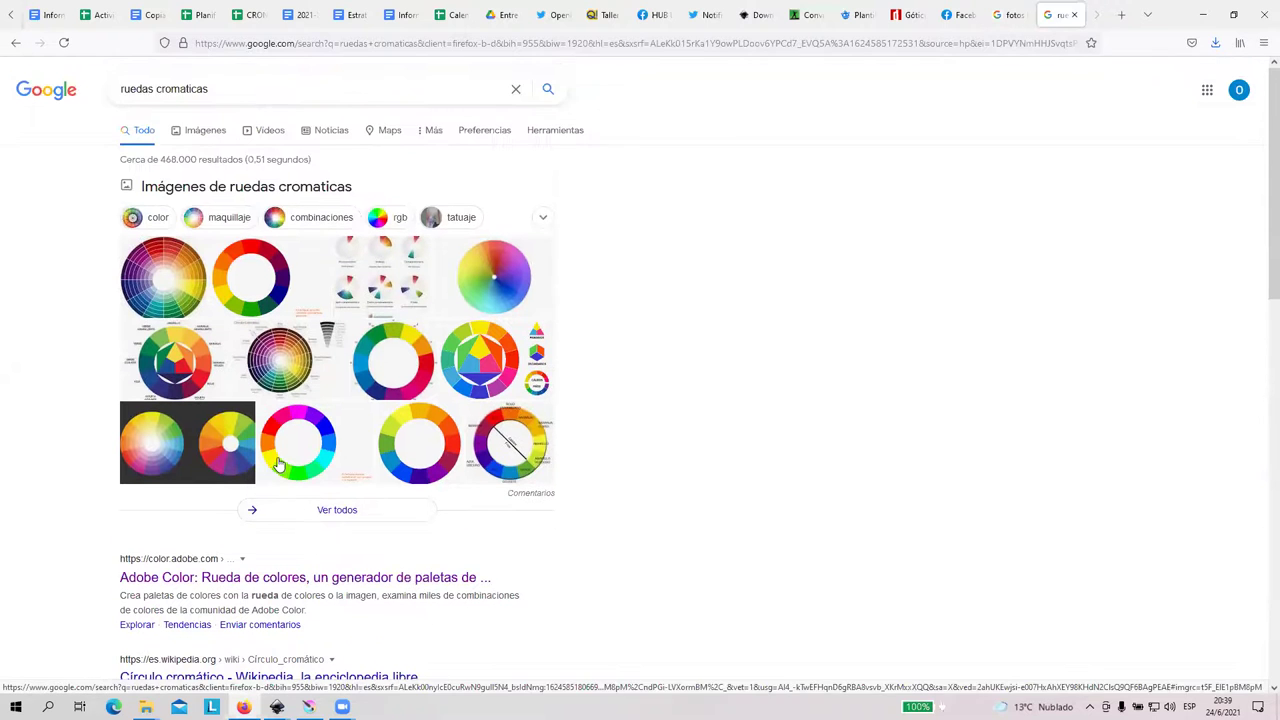
pyautogui.scroll(-1, 330, 480)
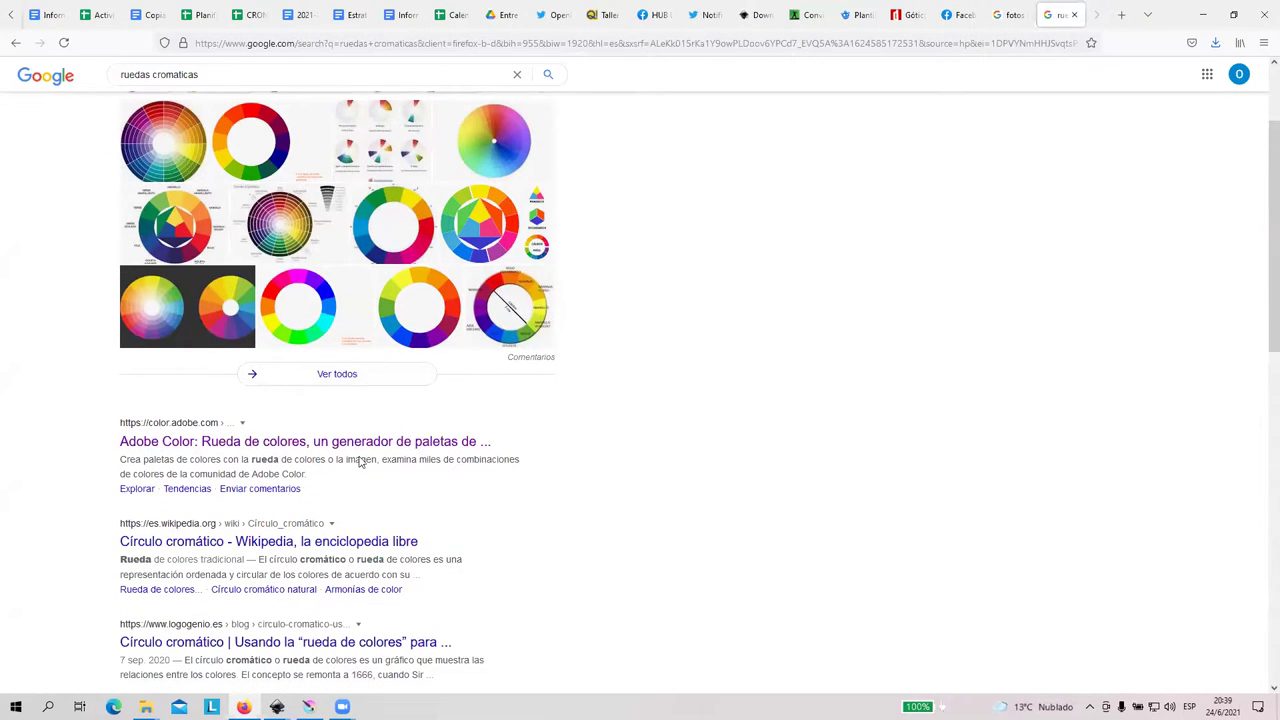
pyautogui.click(290, 452)
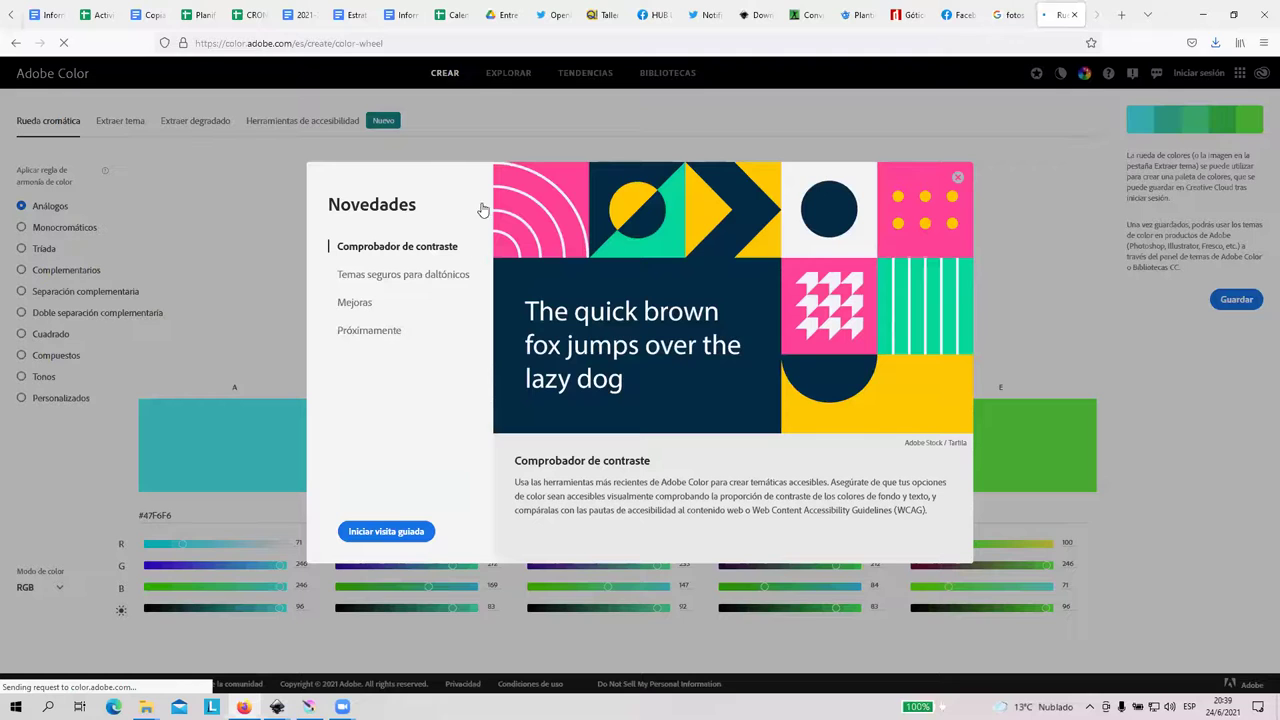
# Build a blue-and-yellow complementary palette in Adobe Color and select swatch C's hex #5566EB
pyautogui.click(249, 275)
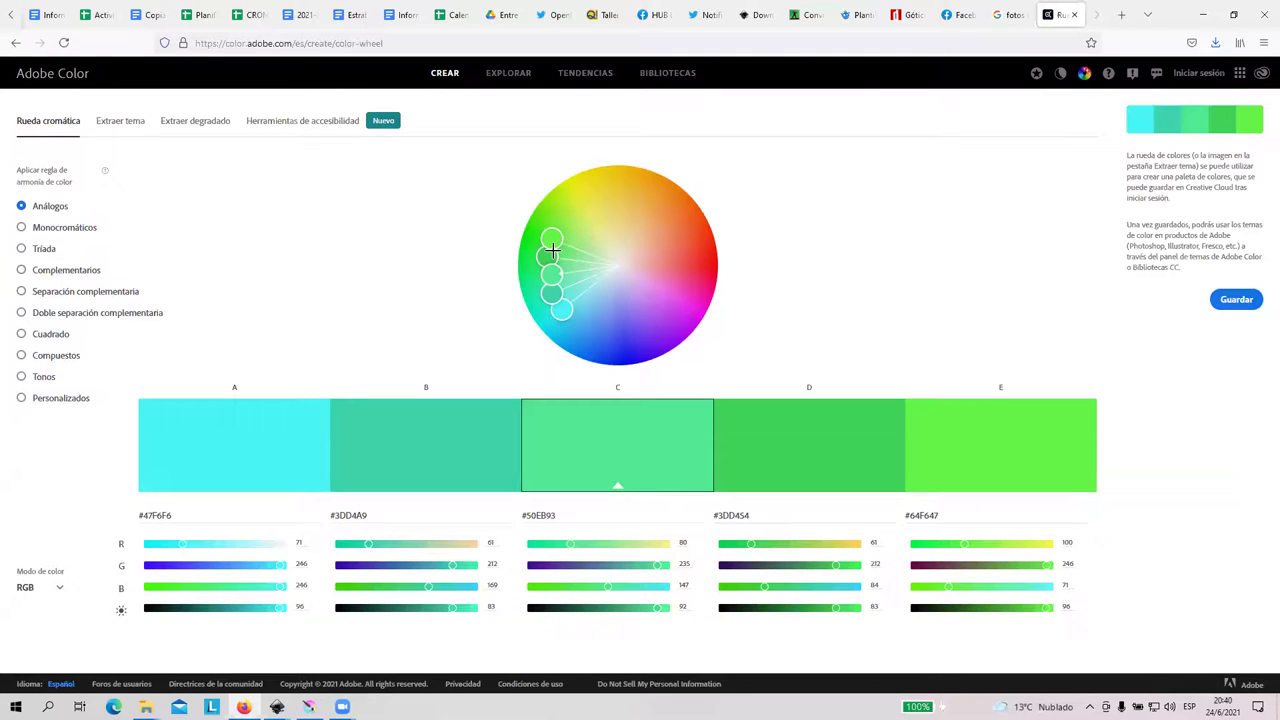
pyautogui.click(77, 277)
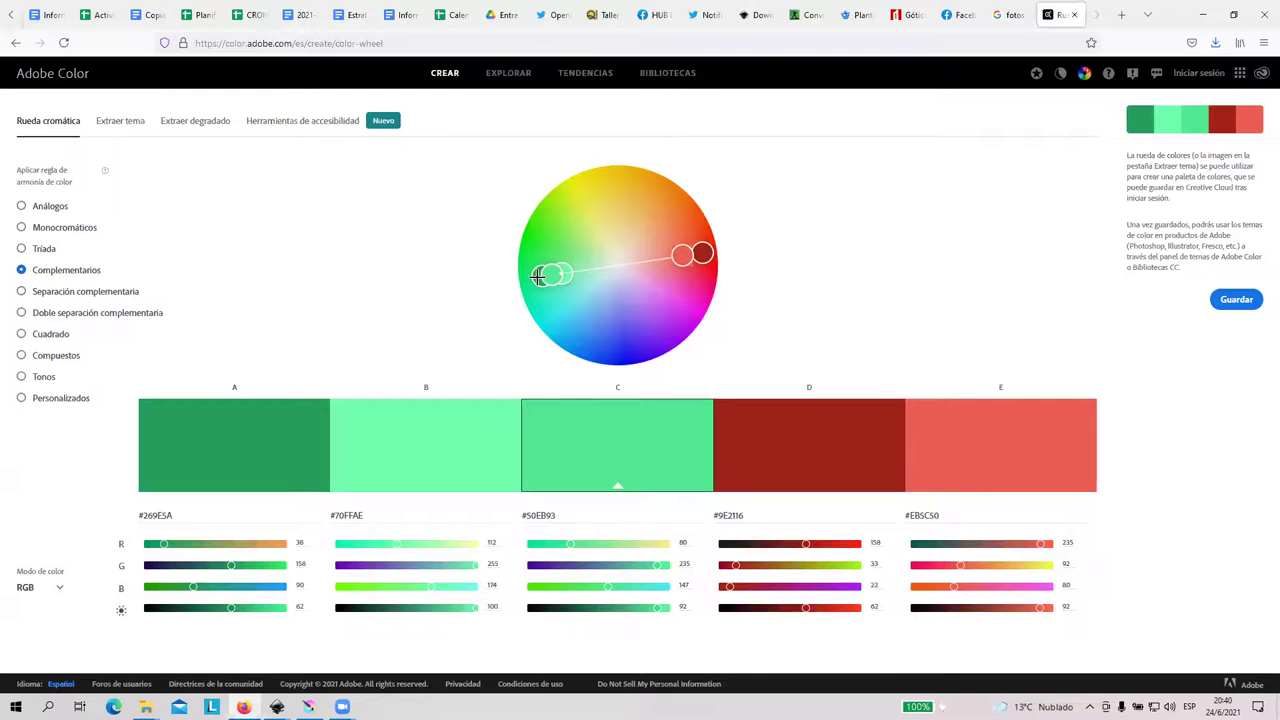
pyautogui.moveTo(702, 253); pyautogui.dragTo(586, 185)
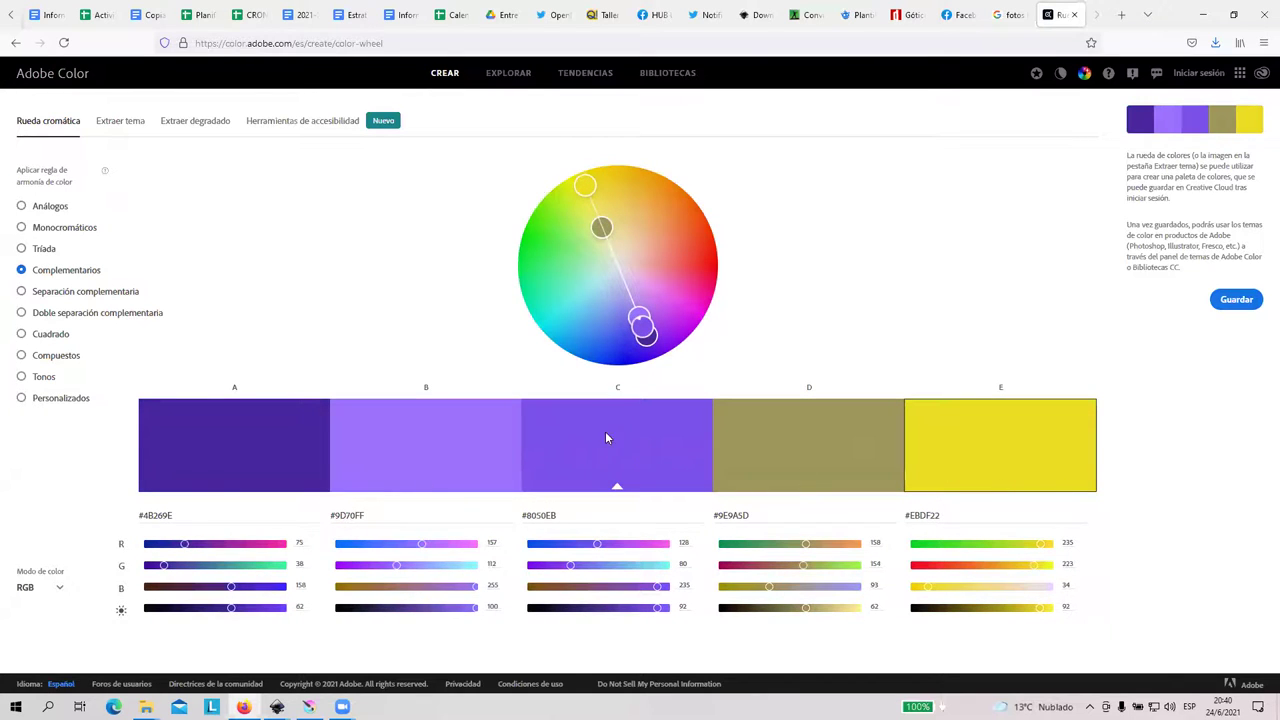
pyautogui.moveTo(643, 325); pyautogui.dragTo(615, 327)
pyautogui.click(587, 518)
pyautogui.hotkey('ctrl', 'c')
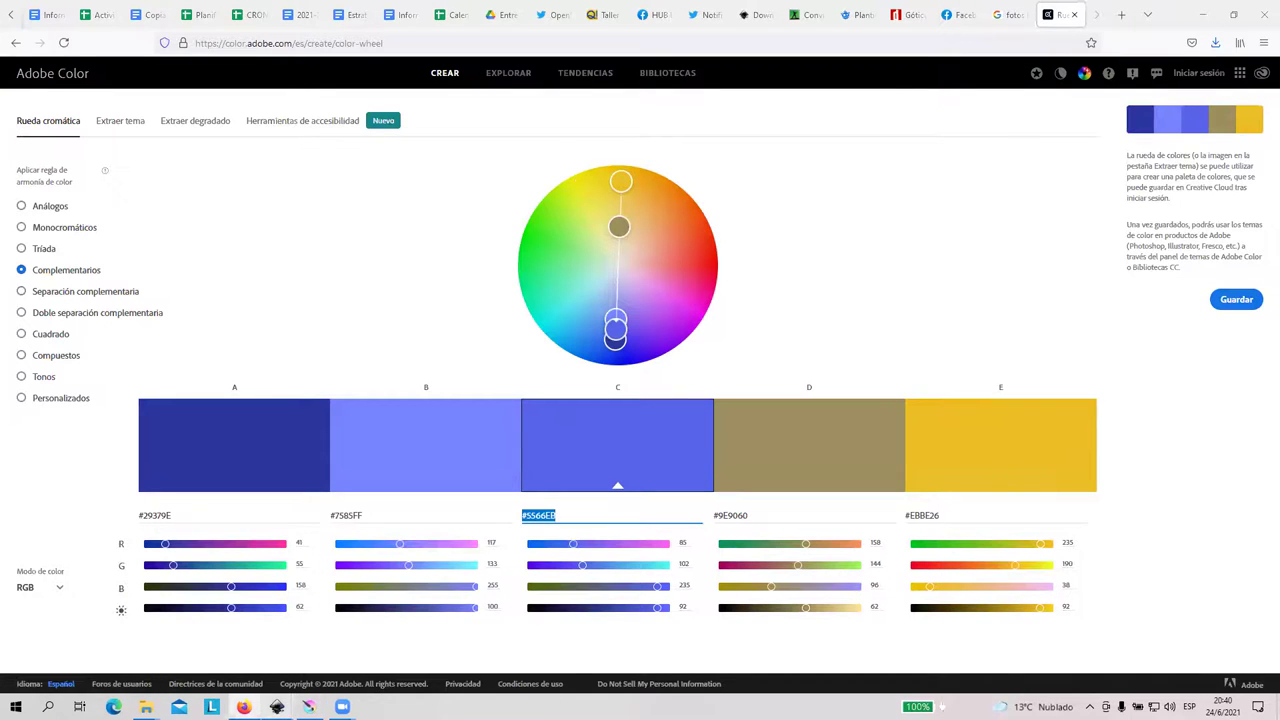
pyautogui.moveTo(277, 707)
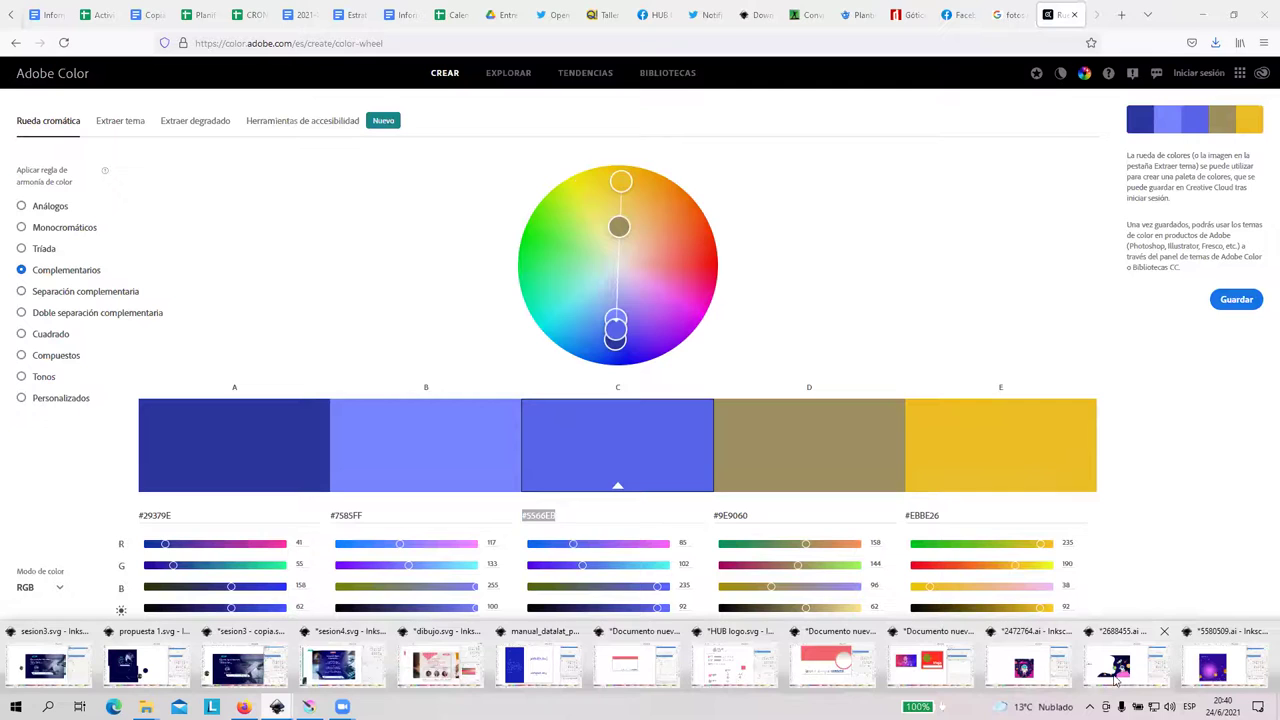
pyautogui.click(940, 668)
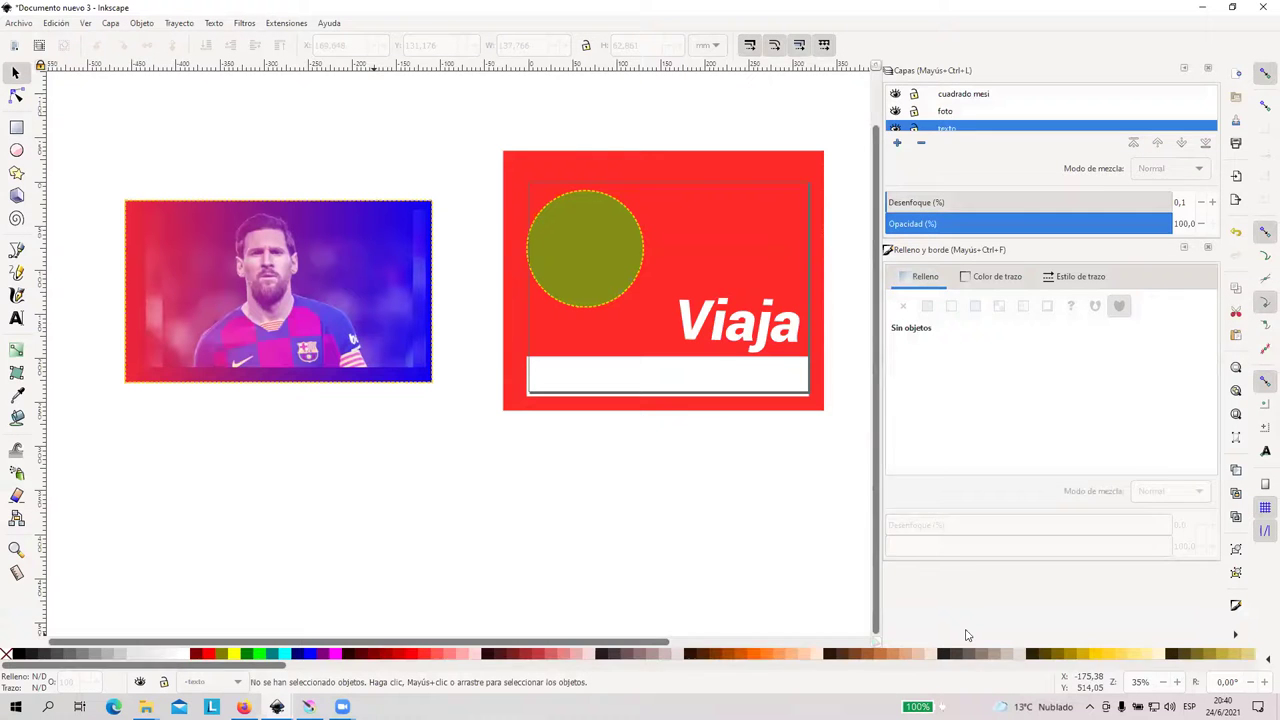
# Change the poster background rectangle's fill from red to blue 5566EB
pyautogui.click(775, 238)
pyautogui.moveTo(1203, 492); pyautogui.dragTo(1158, 492)
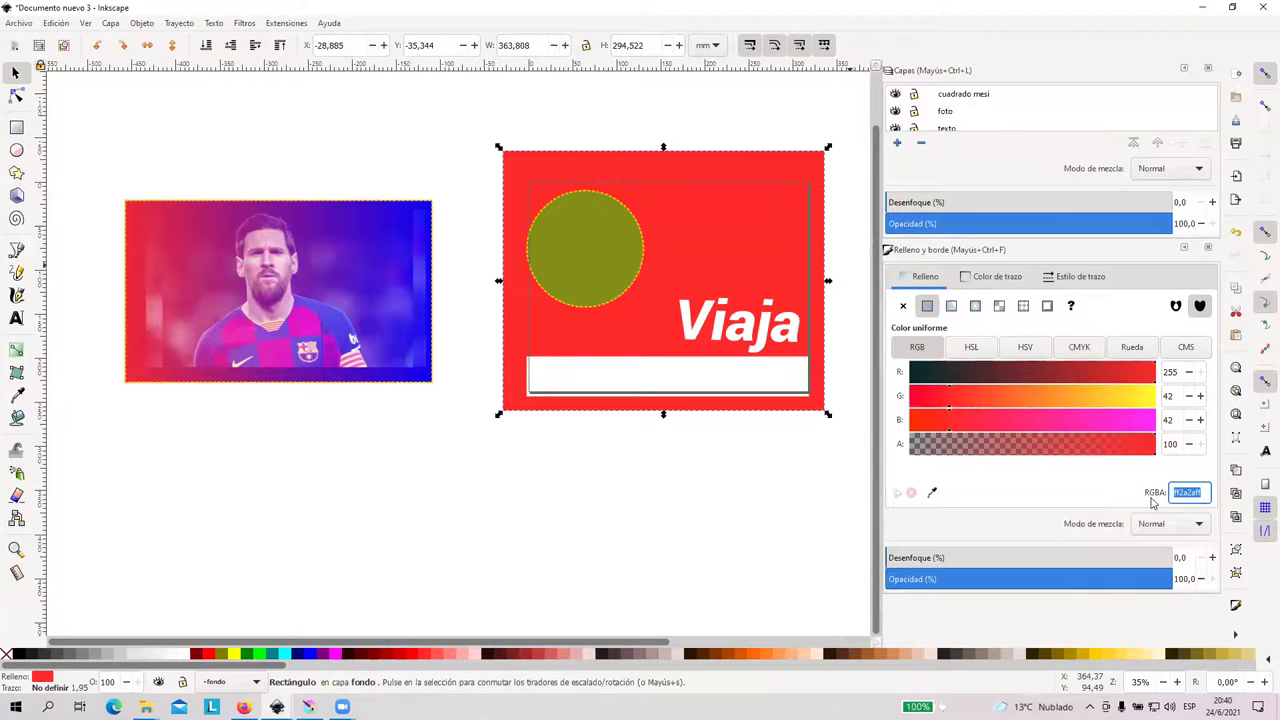
pyautogui.hotkey('ctrl', 'v')
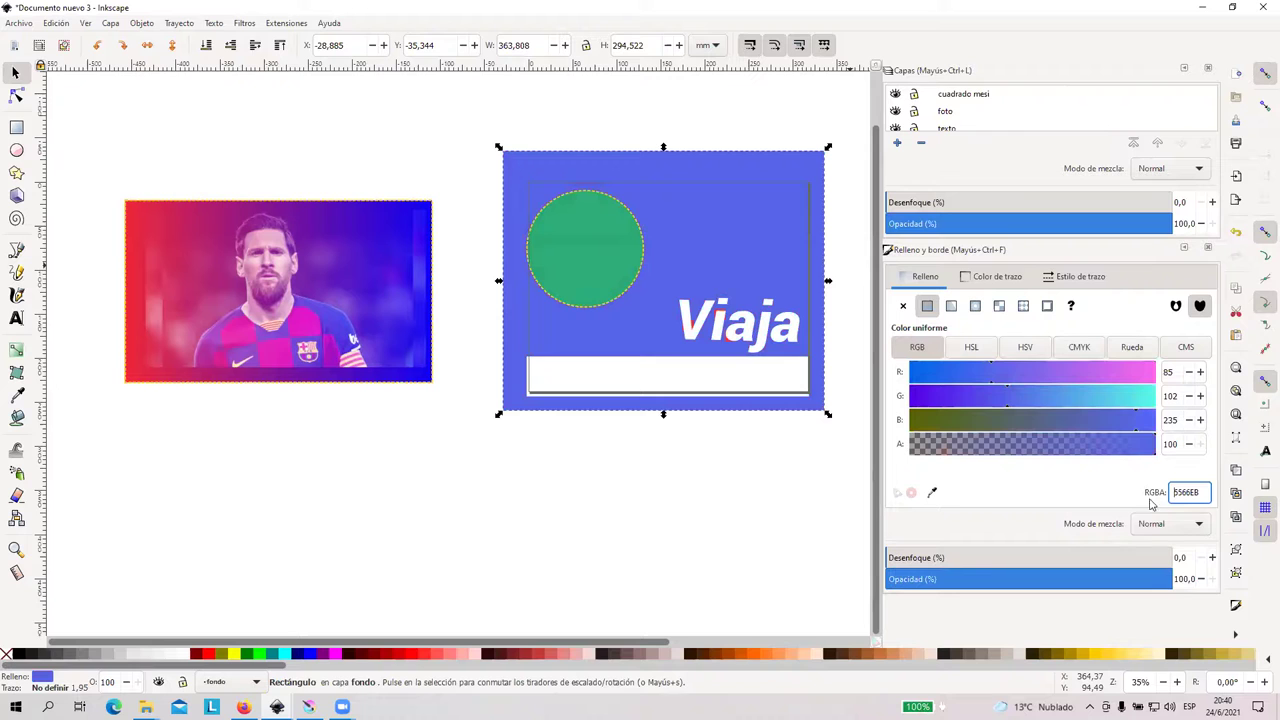
pyautogui.click(815, 475)
pyautogui.click(243, 707)
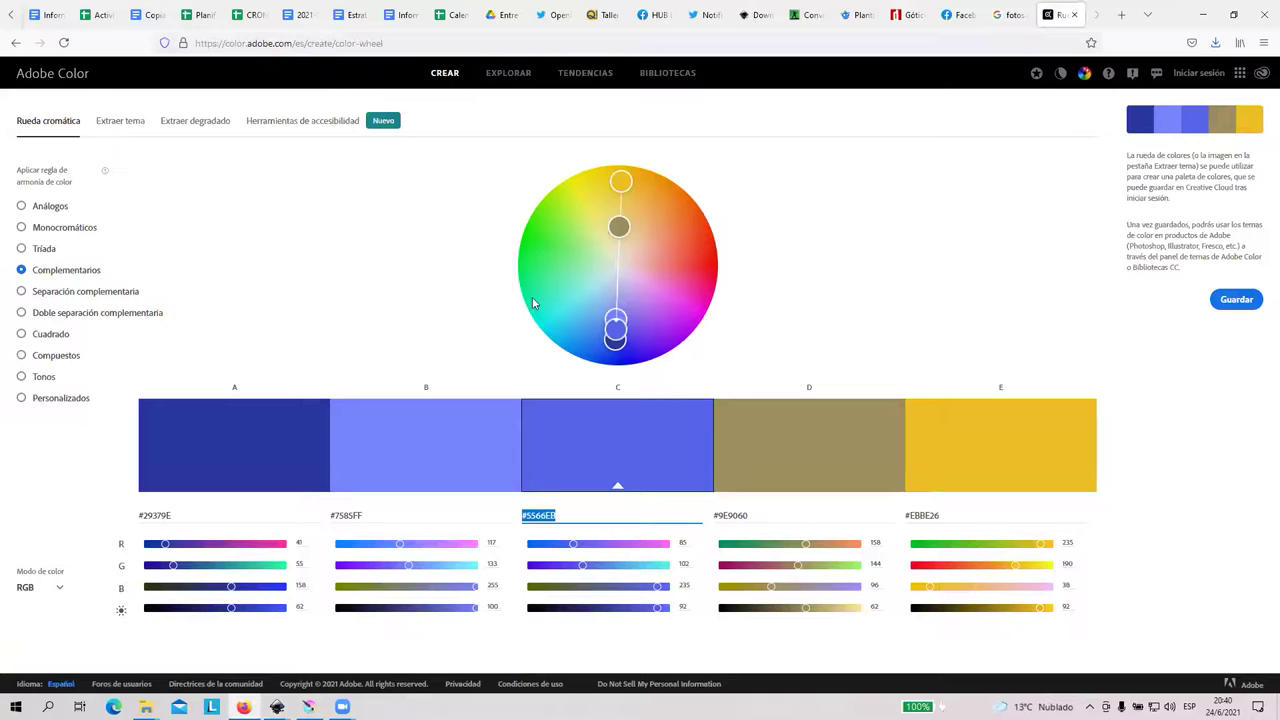
# Try an analogous palette in Adobe Color, shifting colours toward green, pastel tones and deep blue
pyautogui.click(50, 207)
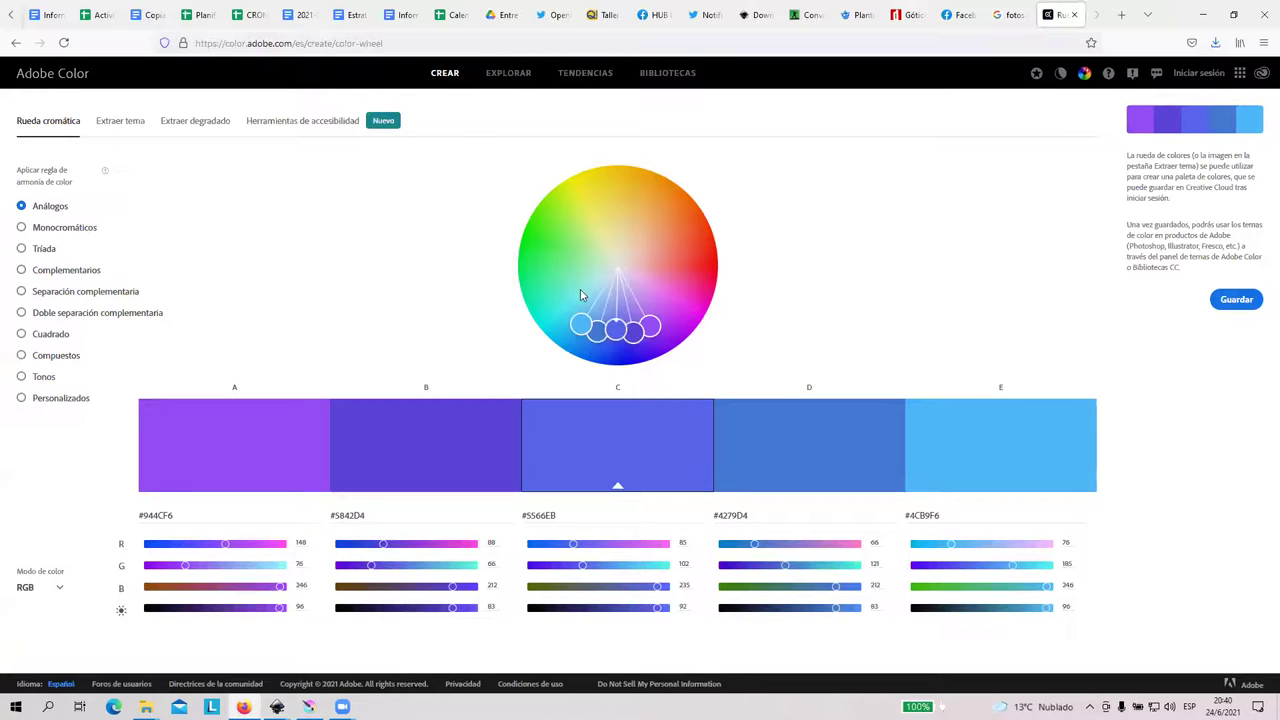
pyautogui.moveTo(580, 321)
pyautogui.mouseDown()
pyautogui.moveTo(546, 272)
pyautogui.moveTo(563, 300)
pyautogui.moveTo(578, 197)
pyautogui.mouseUp()
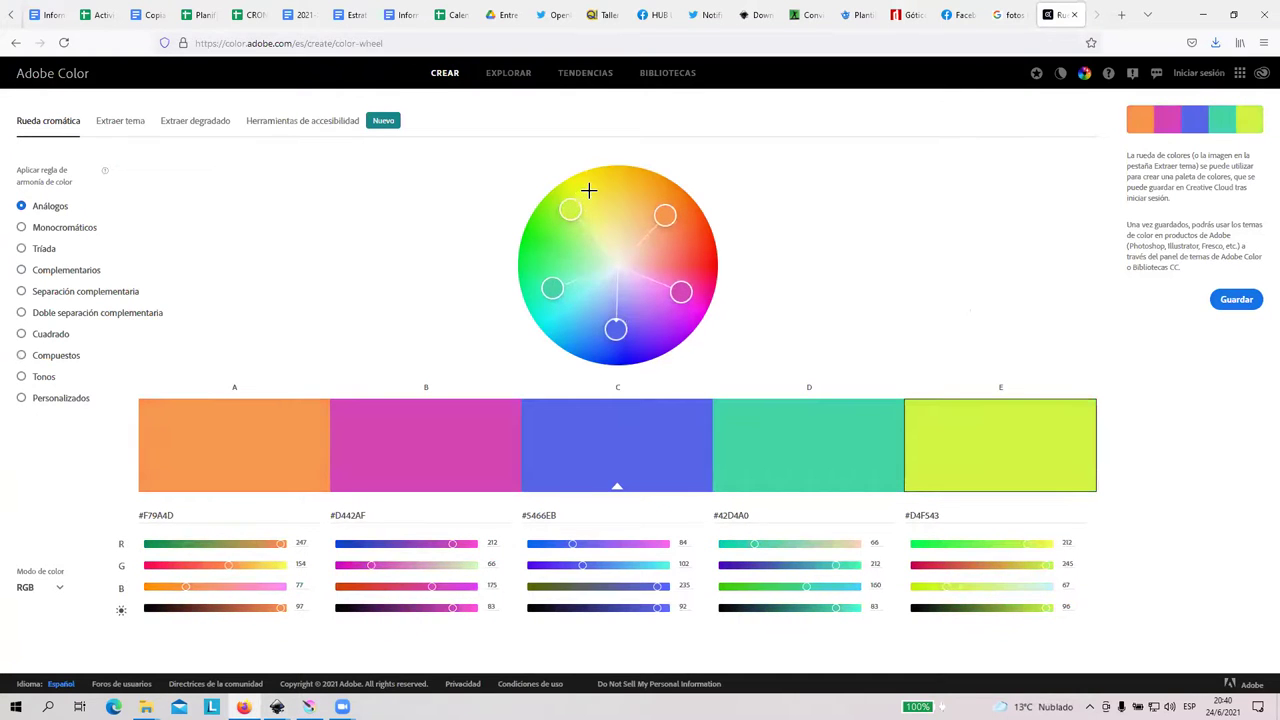
pyautogui.moveTo(614, 329)
pyautogui.mouseDown()
pyautogui.moveTo(583, 323)
pyautogui.moveTo(563, 294)
pyautogui.moveTo(555, 238)
pyautogui.mouseUp()
pyautogui.moveTo(567, 338)
pyautogui.mouseDown()
pyautogui.moveTo(612, 290)
pyautogui.moveTo(607, 322)
pyautogui.moveTo(614, 285)
pyautogui.mouseUp()
pyautogui.moveTo(620, 381); pyautogui.dragTo(641, 422)
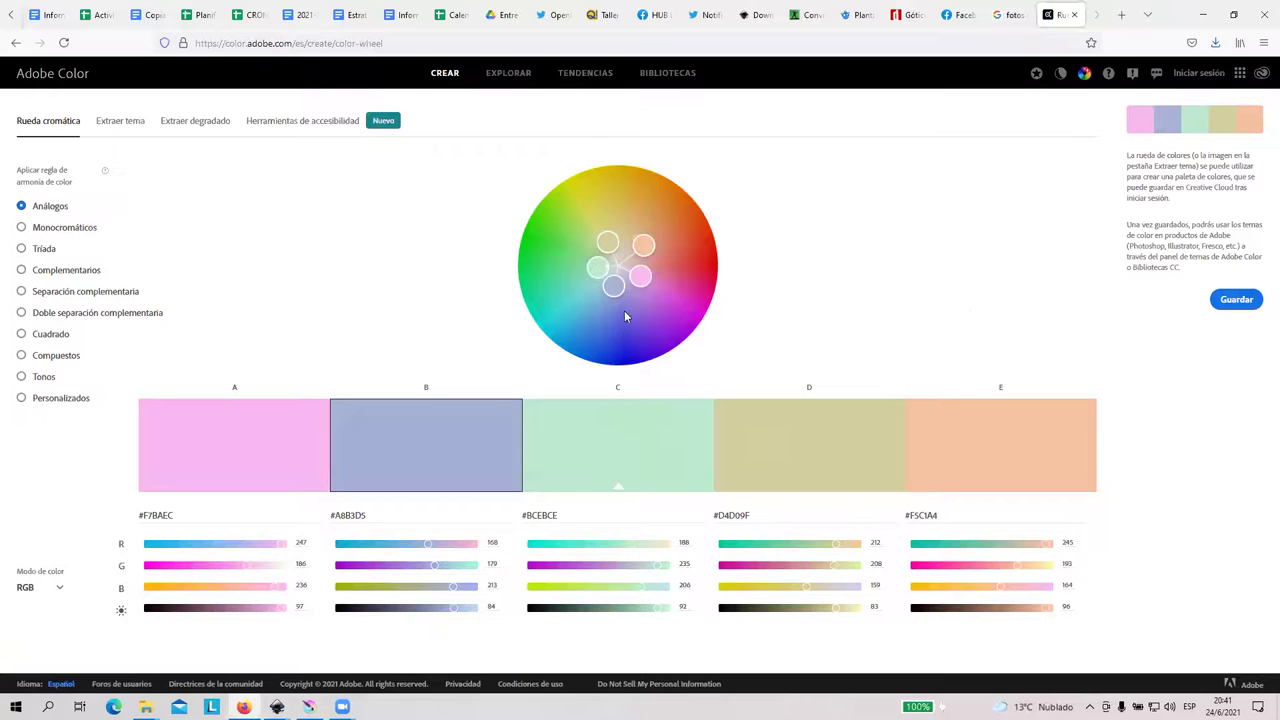
pyautogui.moveTo(617, 291); pyautogui.dragTo(624, 342)
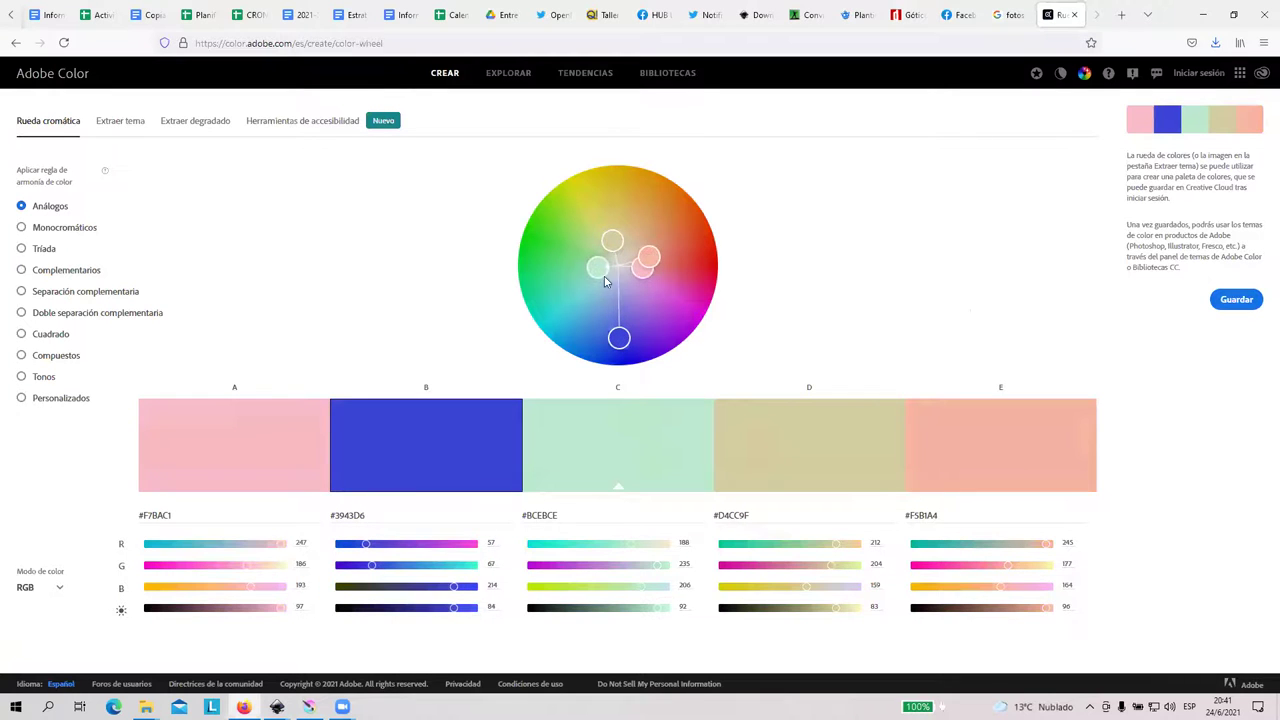
pyautogui.click(596, 268)
pyautogui.moveTo(549, 291)
pyautogui.mouseDown()
pyautogui.moveTo(531, 294)
pyautogui.moveTo(554, 292)
pyautogui.mouseUp()
# Try monochromatic greens, then settle on a triad palette with swatch C at #9CF03E
pyautogui.click(29, 235)
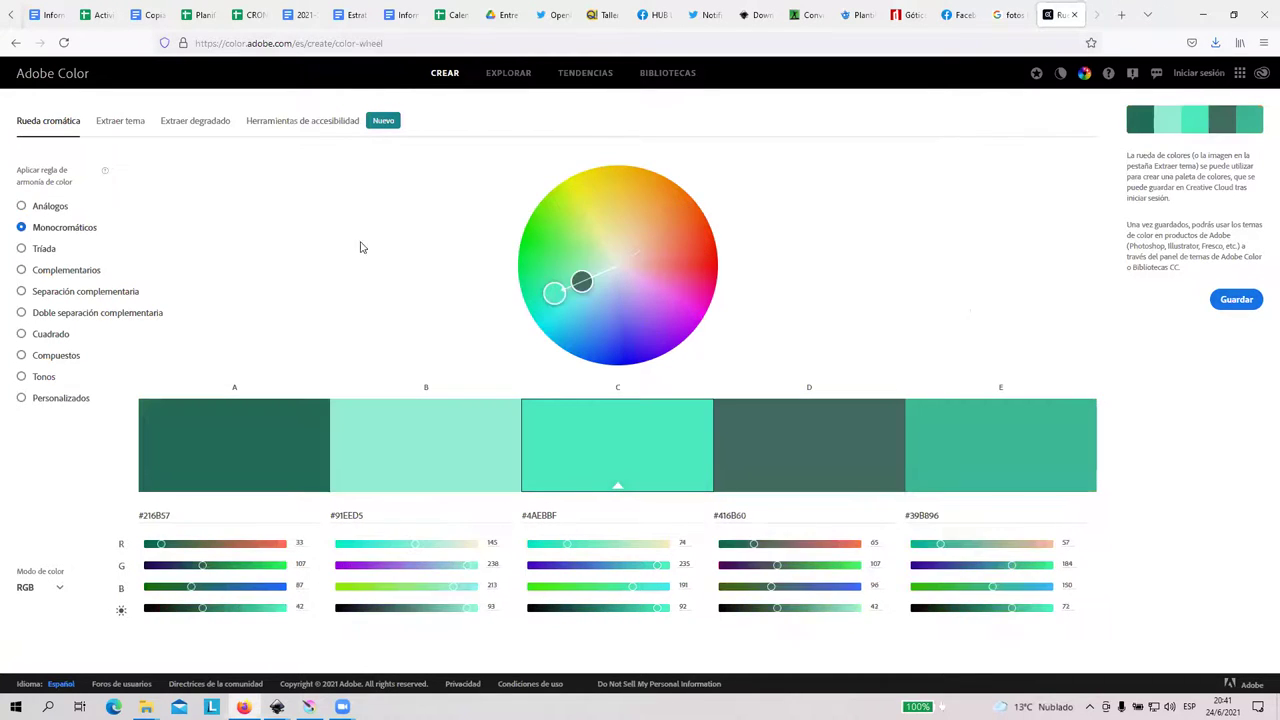
pyautogui.moveTo(551, 289)
pyautogui.mouseDown()
pyautogui.moveTo(595, 330)
pyautogui.moveTo(660, 338)
pyautogui.moveTo(532, 300)
pyautogui.moveTo(565, 212)
pyautogui.mouseUp()
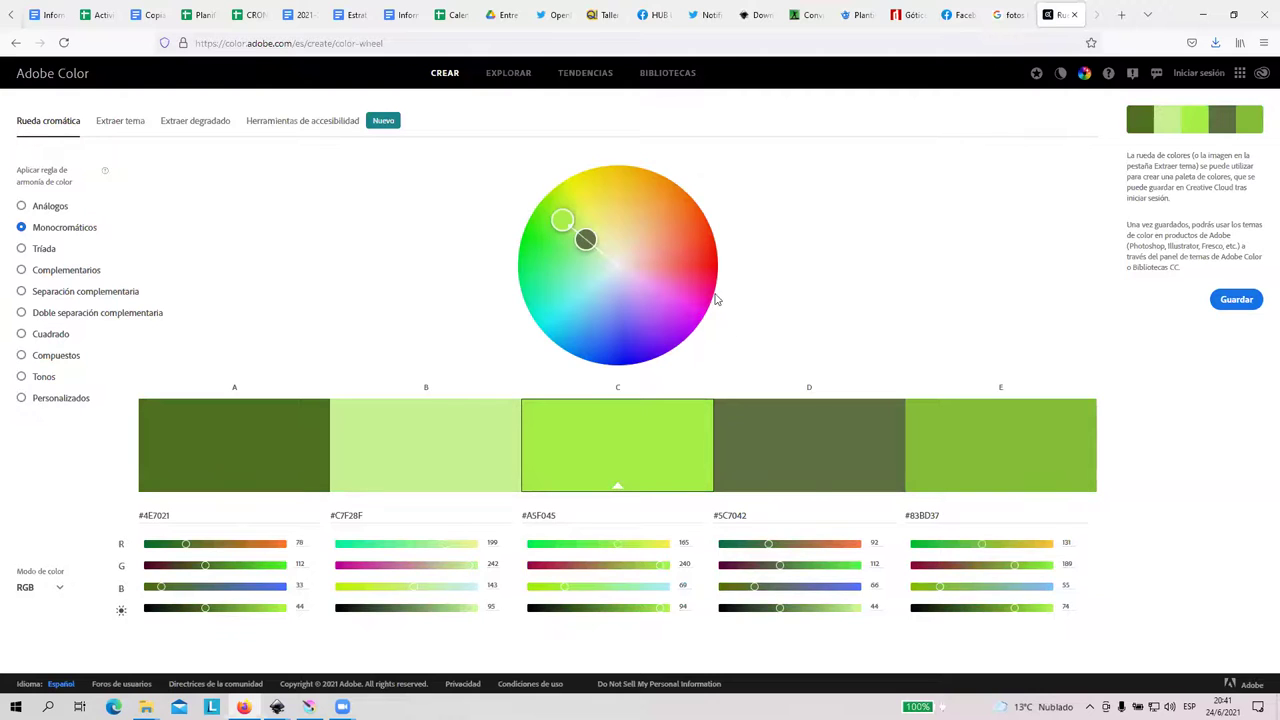
pyautogui.click(48, 251)
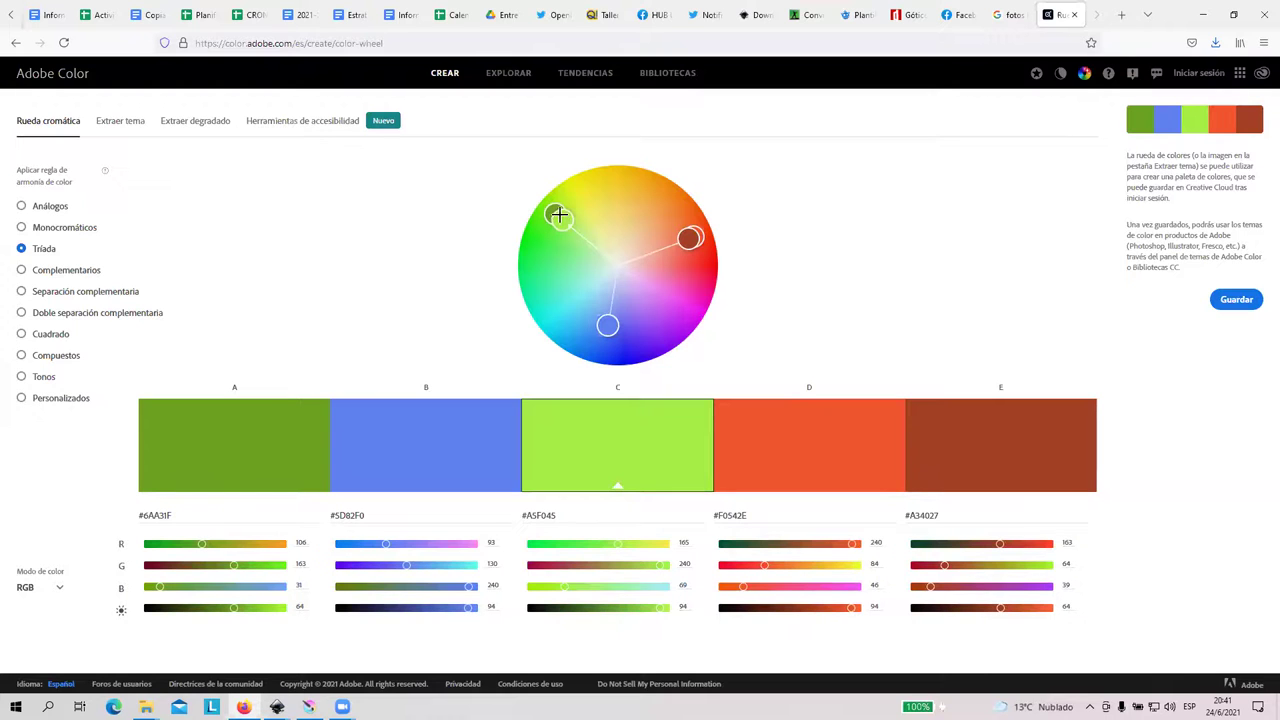
pyautogui.moveTo(560, 215)
pyautogui.mouseDown()
pyautogui.moveTo(579, 218)
pyautogui.moveTo(560, 308)
pyautogui.mouseUp()
pyautogui.click(597, 229)
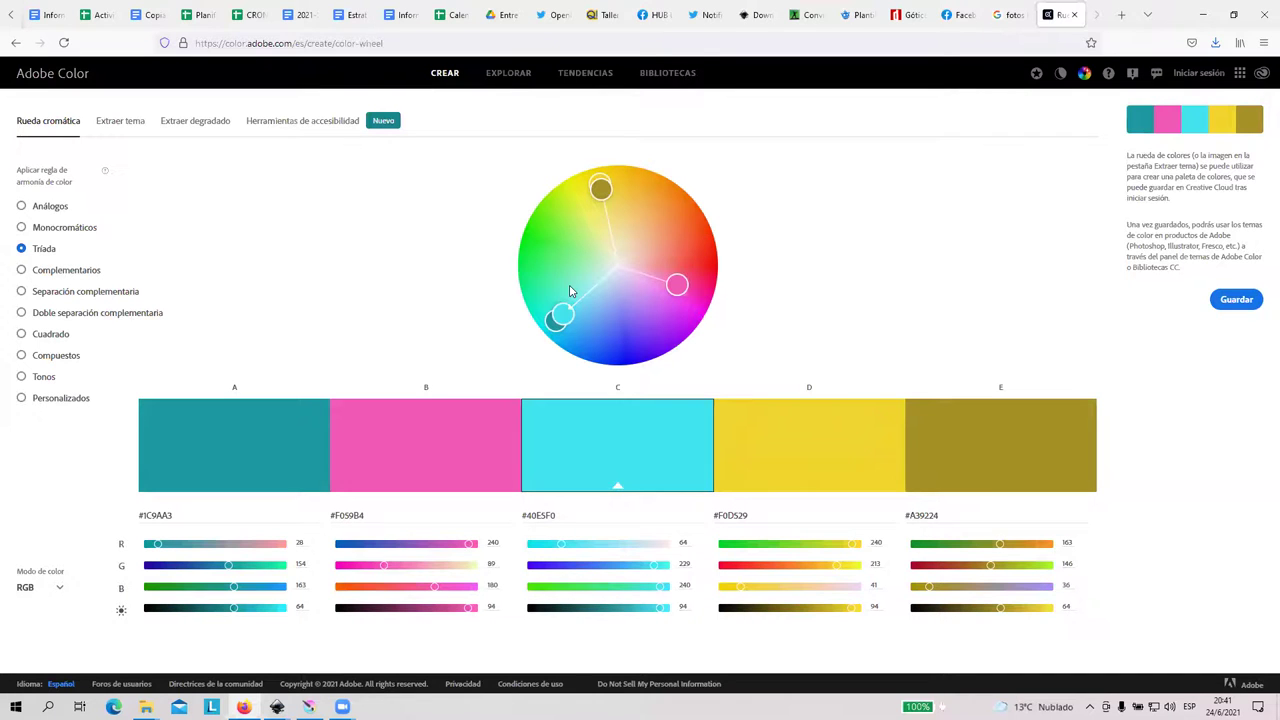
pyautogui.moveTo(563, 314); pyautogui.dragTo(558, 218)
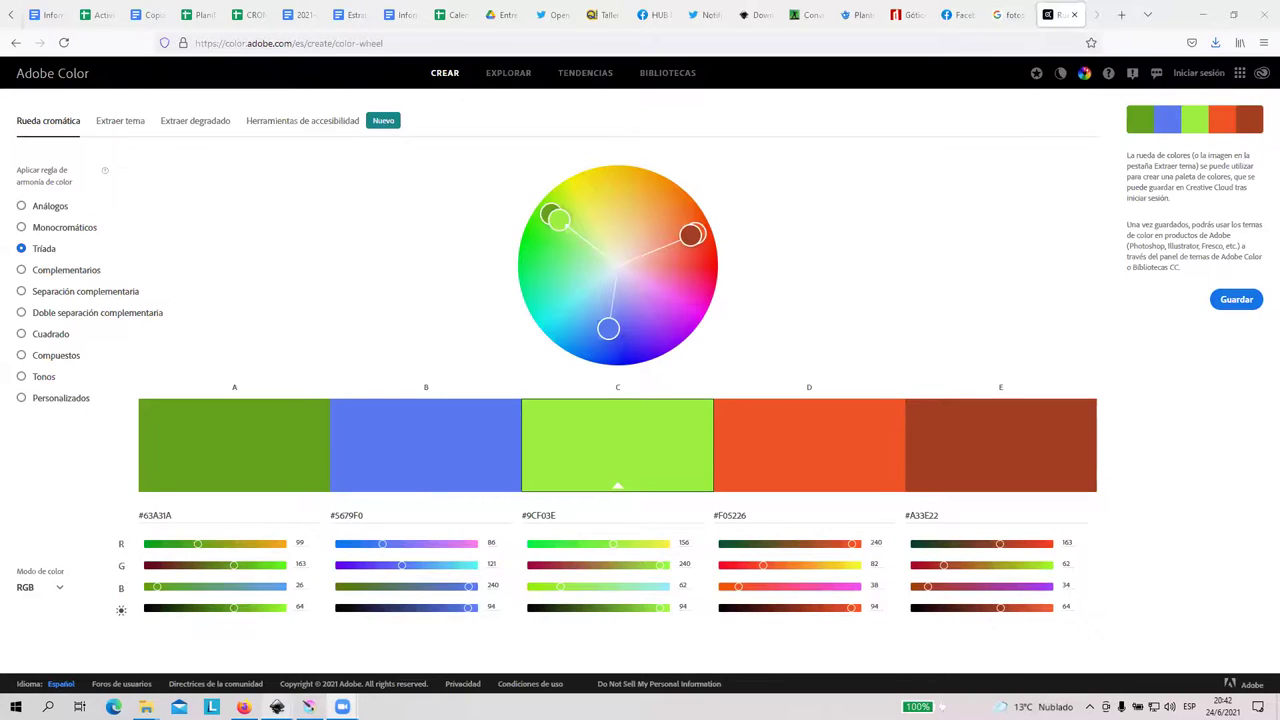
pyautogui.moveTo(277, 707)
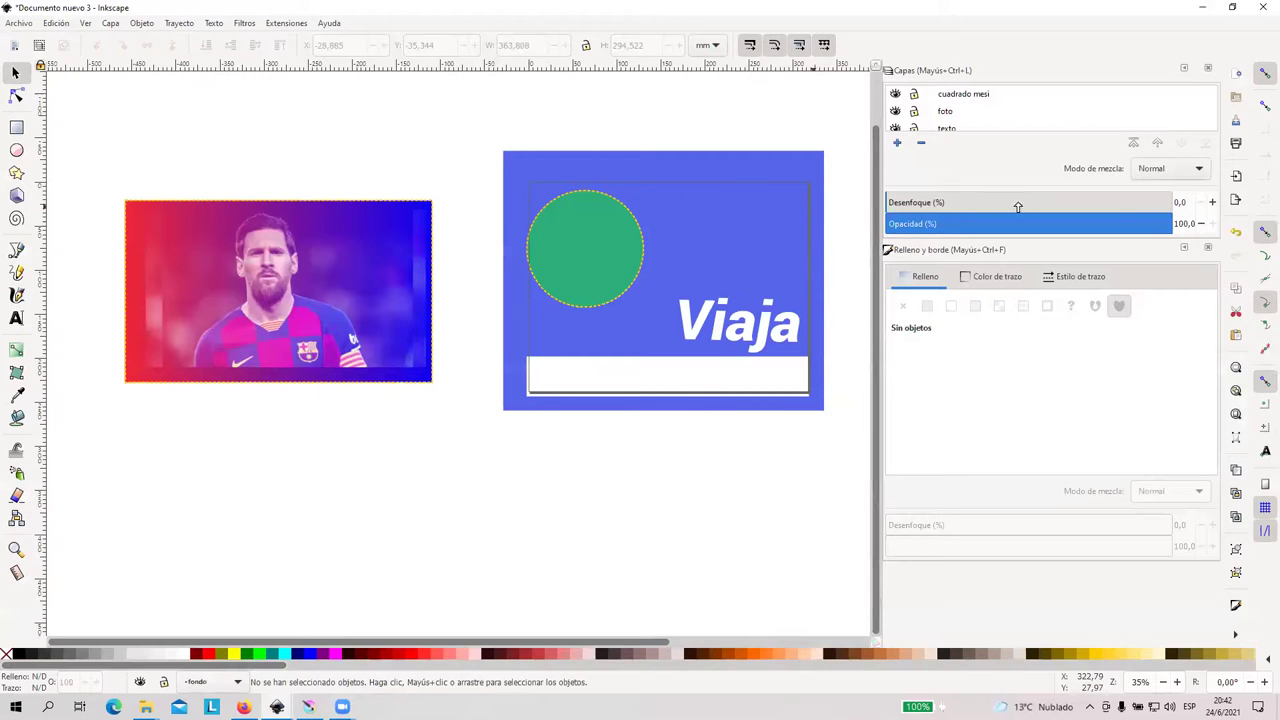
# Set the cuadrado mesi layer blend to Exclusión and nudge the green circle down-right
pyautogui.click(1170, 169)
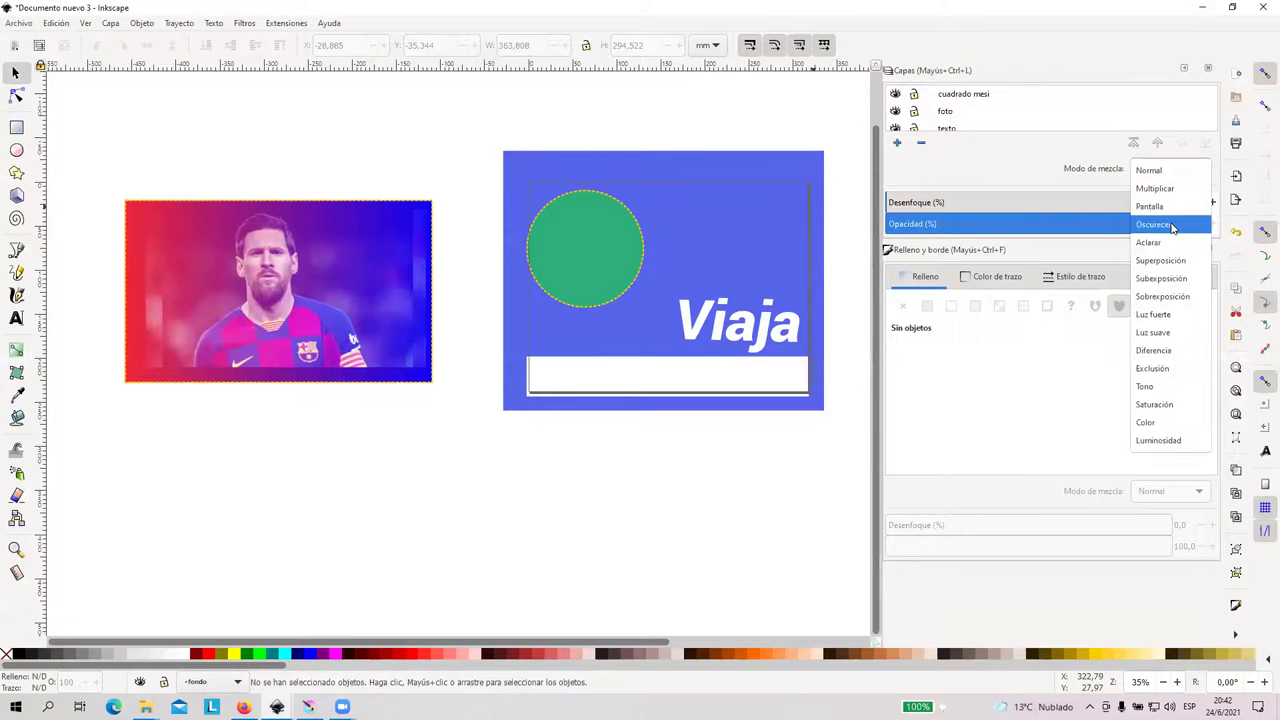
pyautogui.click(1163, 316)
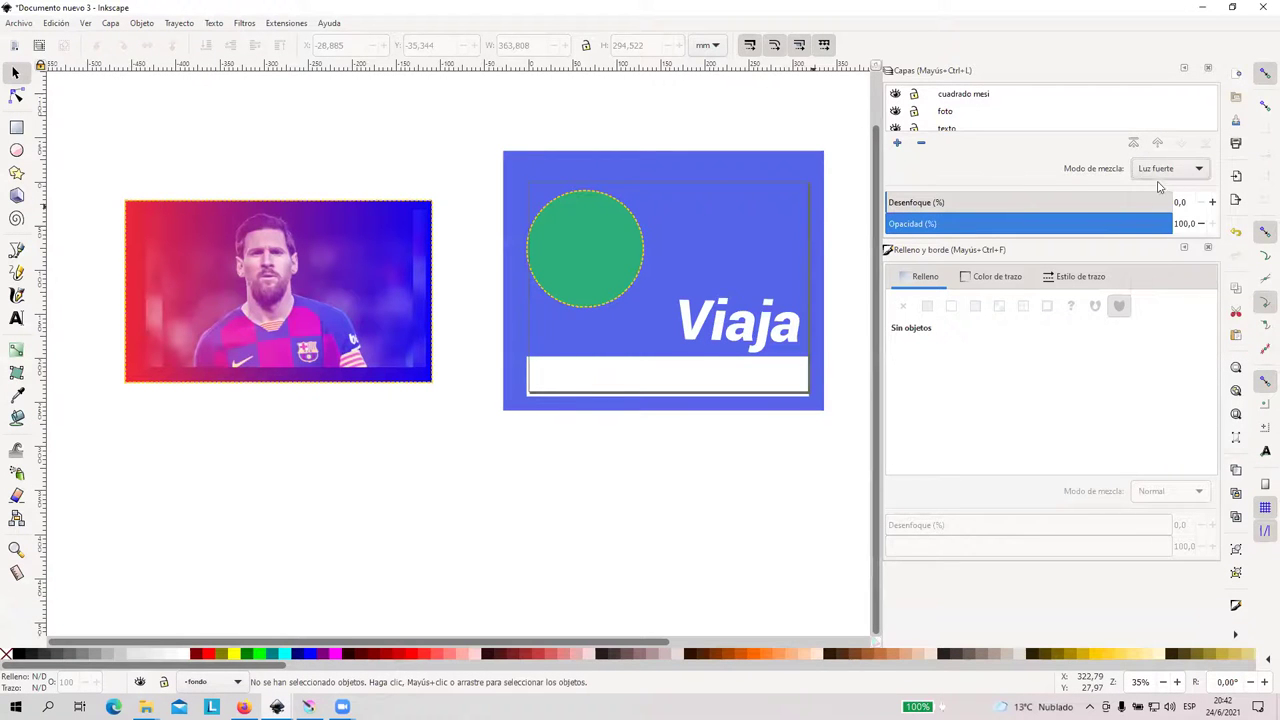
pyautogui.click(1160, 169)
pyautogui.click(1156, 225)
pyautogui.moveTo(585, 255); pyautogui.dragTo(602, 269)
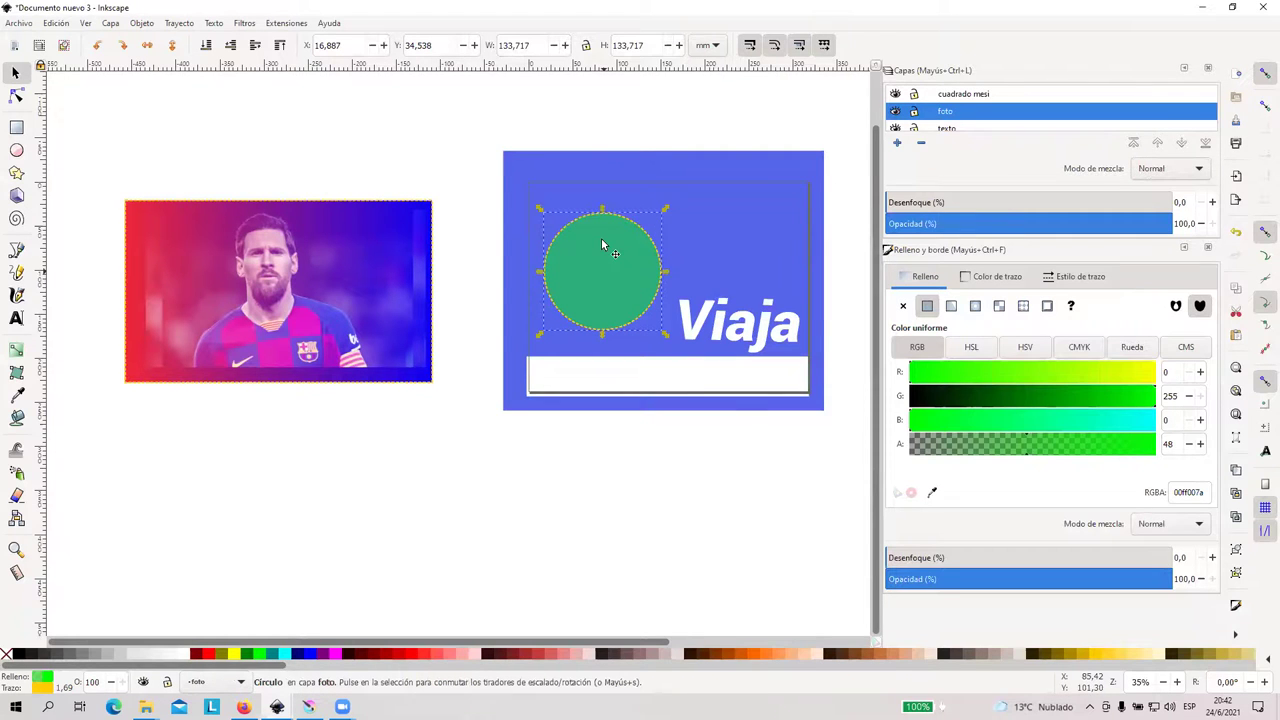
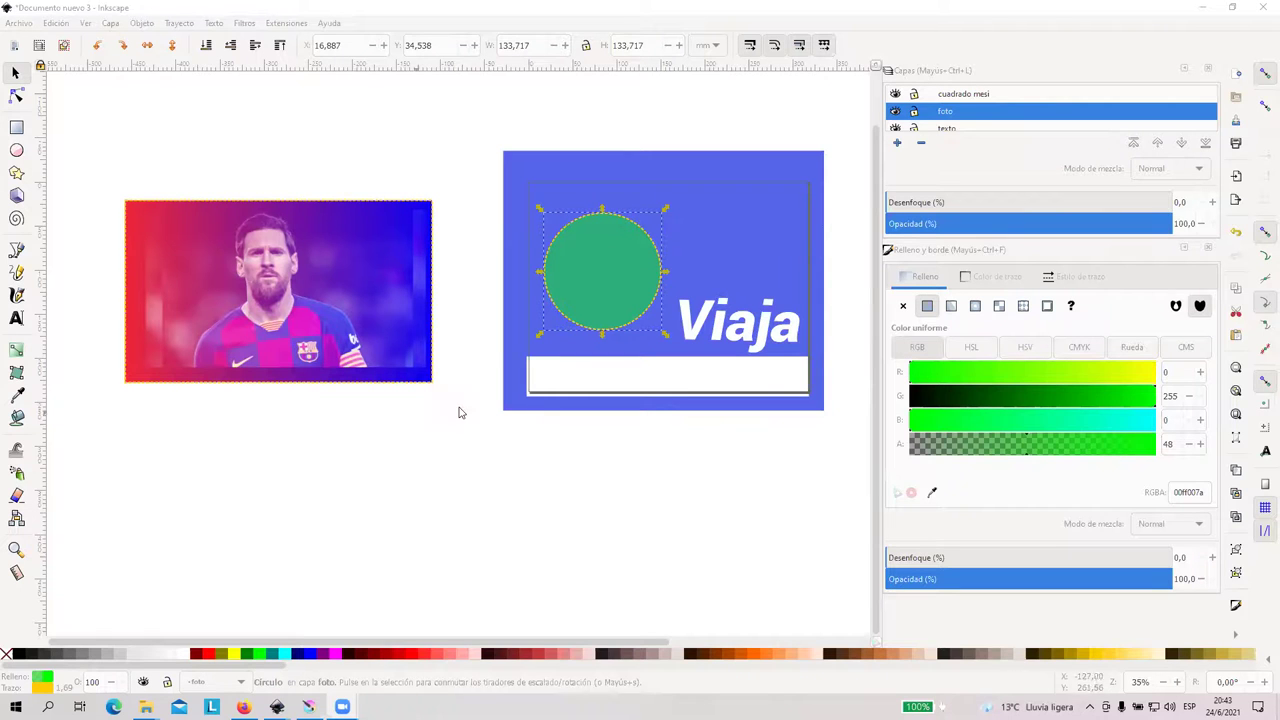
# Deselect the green circle and close the Capas and Relleno y borde panels to widen the canvas
pyautogui.click(506, 434)
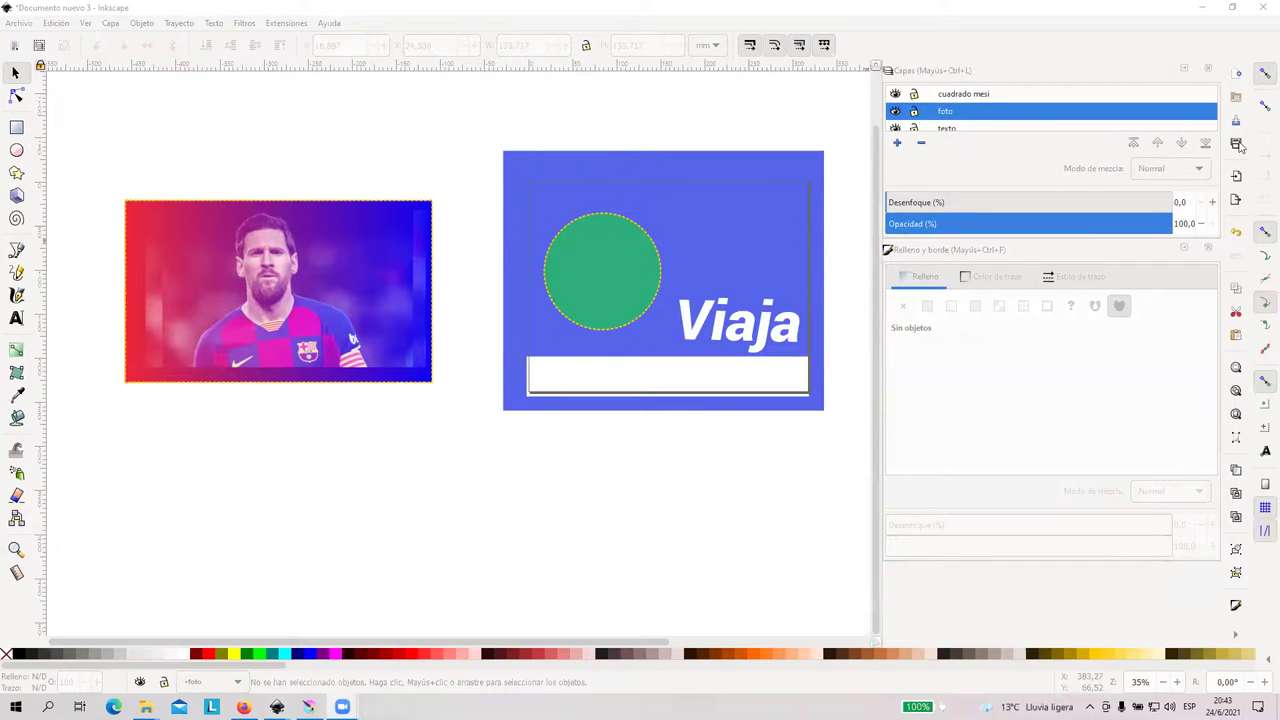
pyautogui.click(1204, 72)
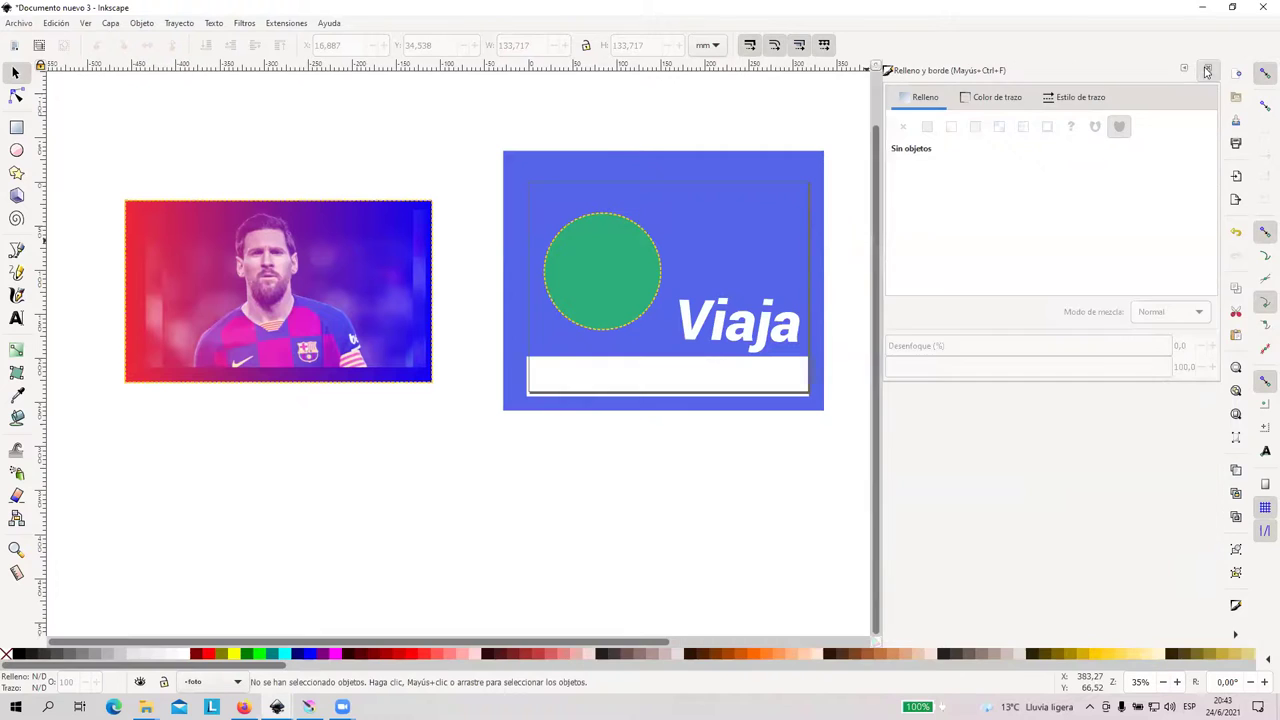
pyautogui.click(1205, 72)
pyautogui.click(28, 24)
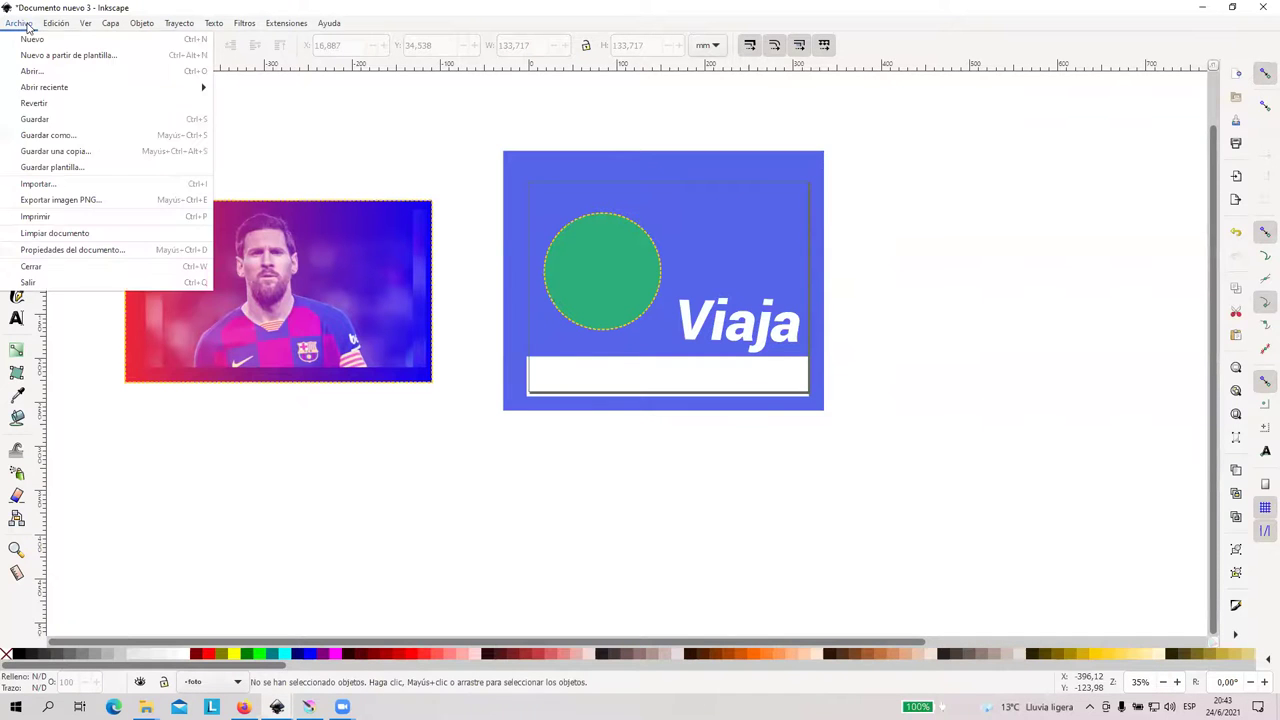
# Save the drawing to the Desktop as prueba.svg with Guardar como
pyautogui.click(86, 142)
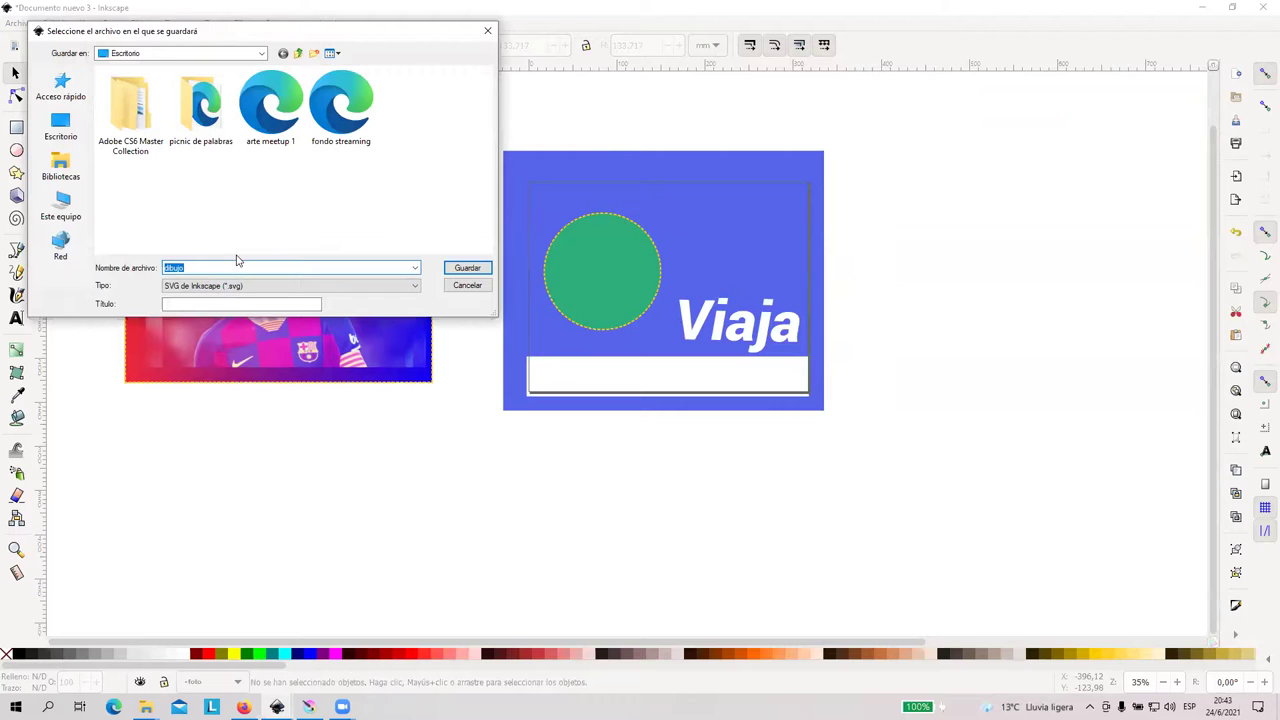
pyautogui.write('prueba')
pyautogui.press('Return')
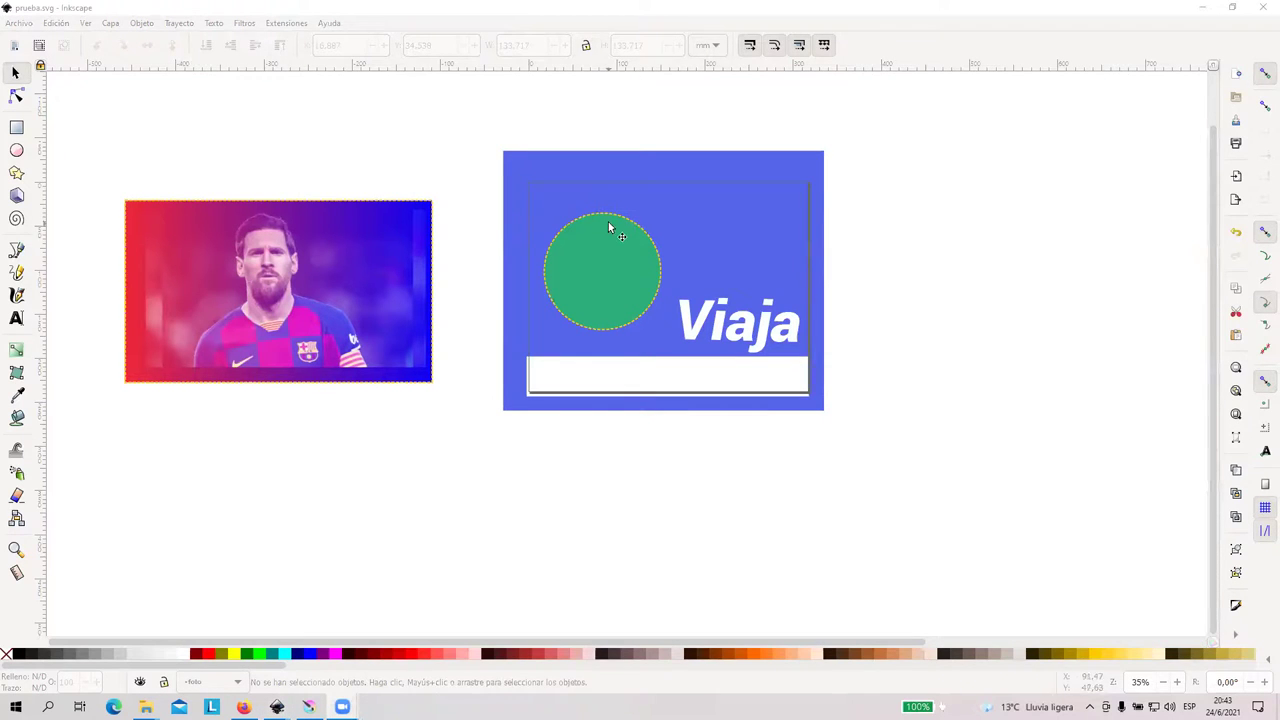
# Move the gradient-tinted Messi photo onto the blue Viaja card above the white bar
pyautogui.moveTo(117, 177); pyautogui.dragTo(502, 484)
pyautogui.moveTo(309, 286); pyautogui.dragTo(697, 270)
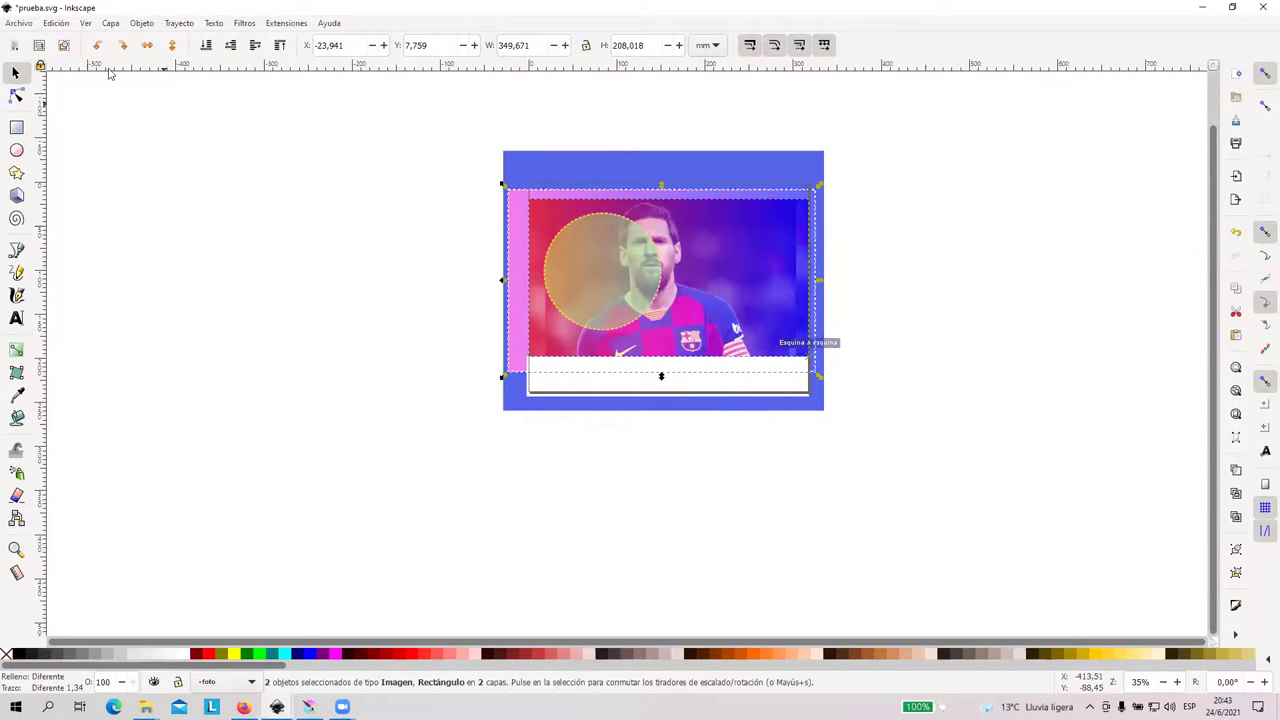
pyautogui.click(20, 23)
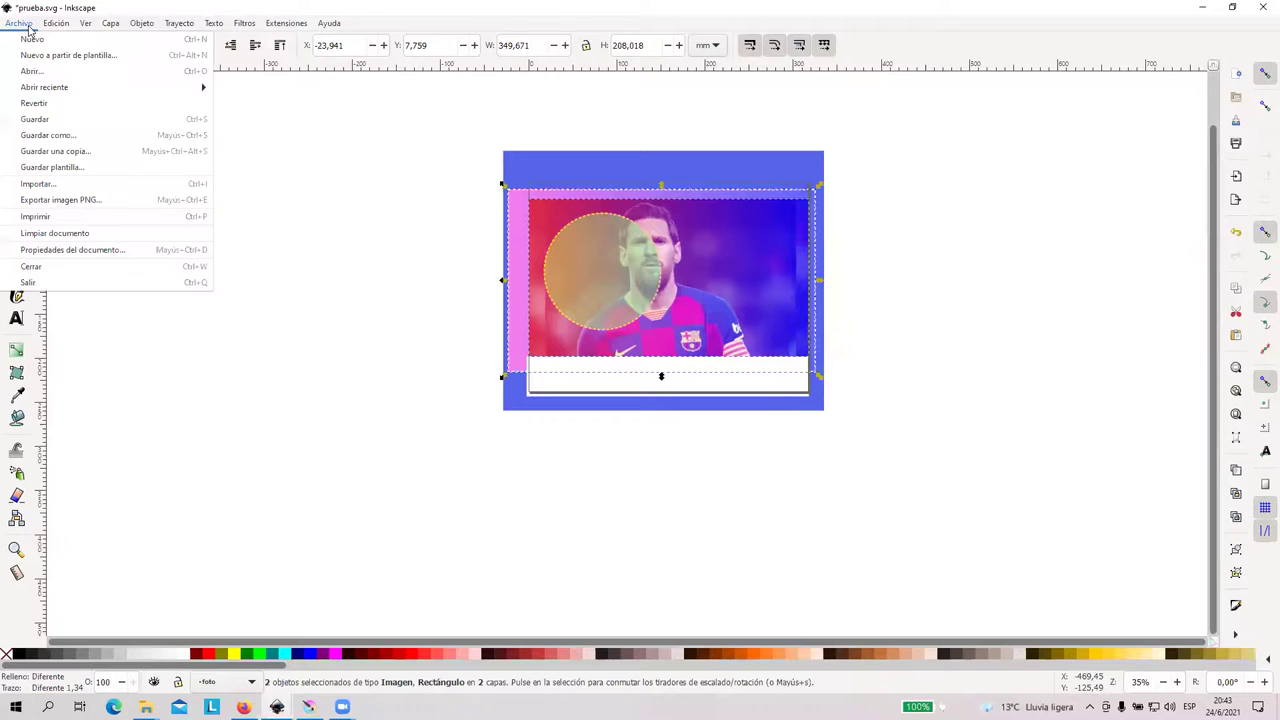
# In the PNG export settings, switch the export area from the selection to the whole page
pyautogui.click(99, 206)
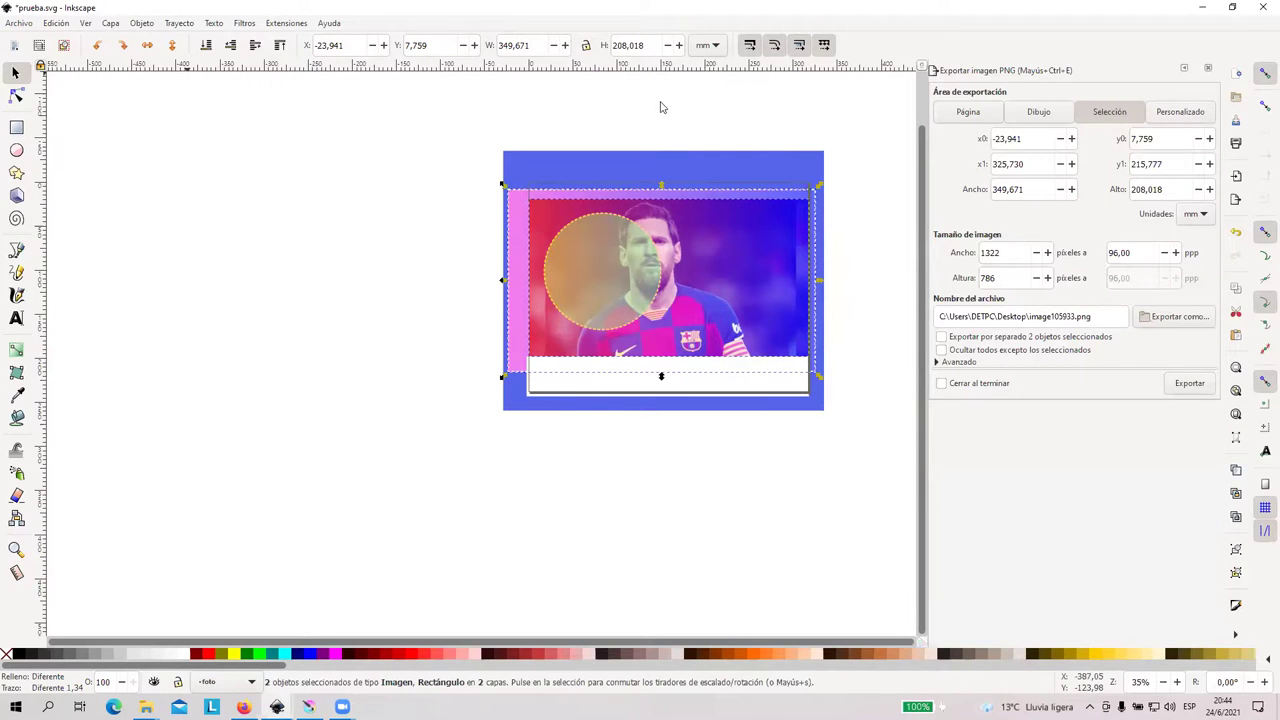
pyautogui.click(966, 114)
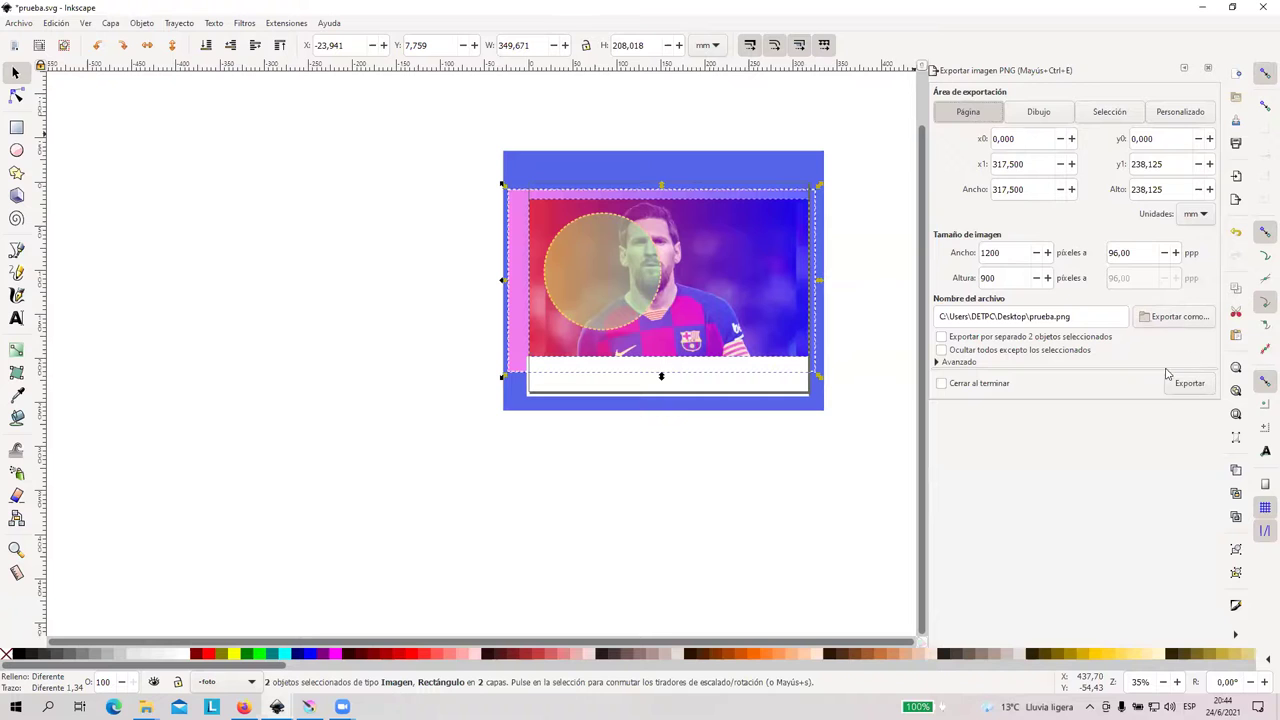
# Export the whole page to the Escritorio folder as prueba.png at 1200 × 900 pixels
pyautogui.click(1172, 316)
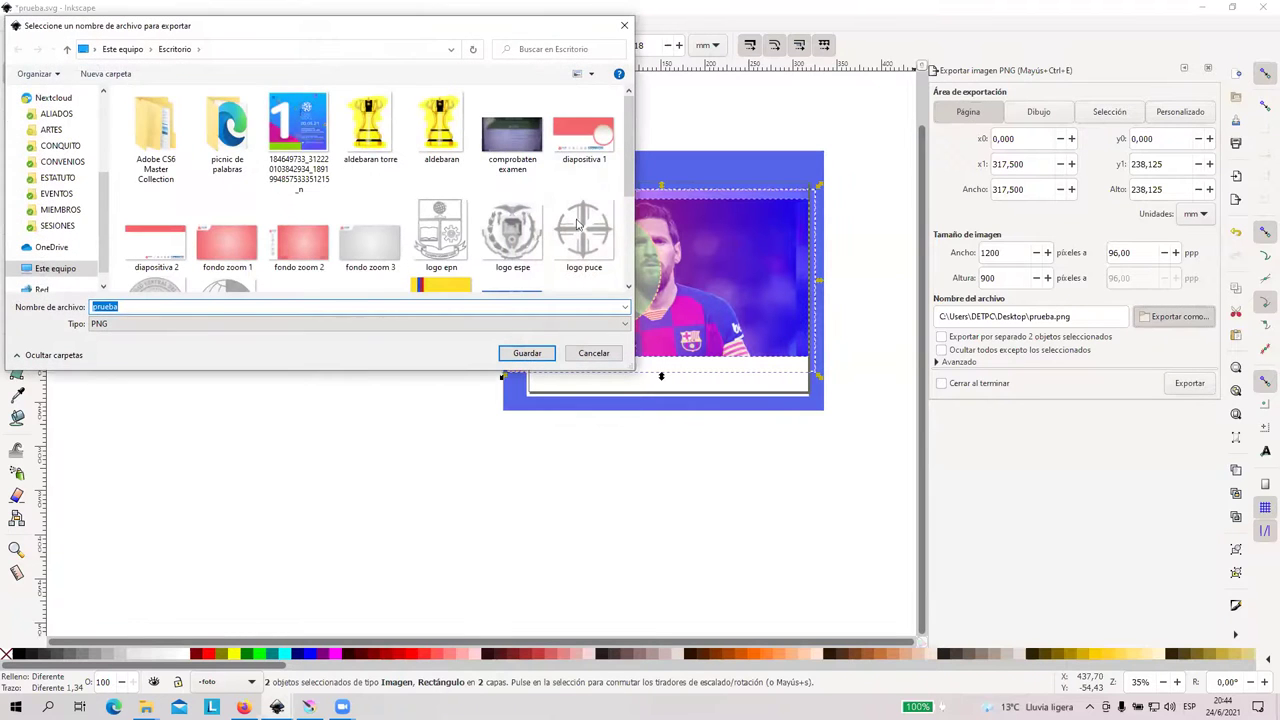
pyautogui.click(56, 270)
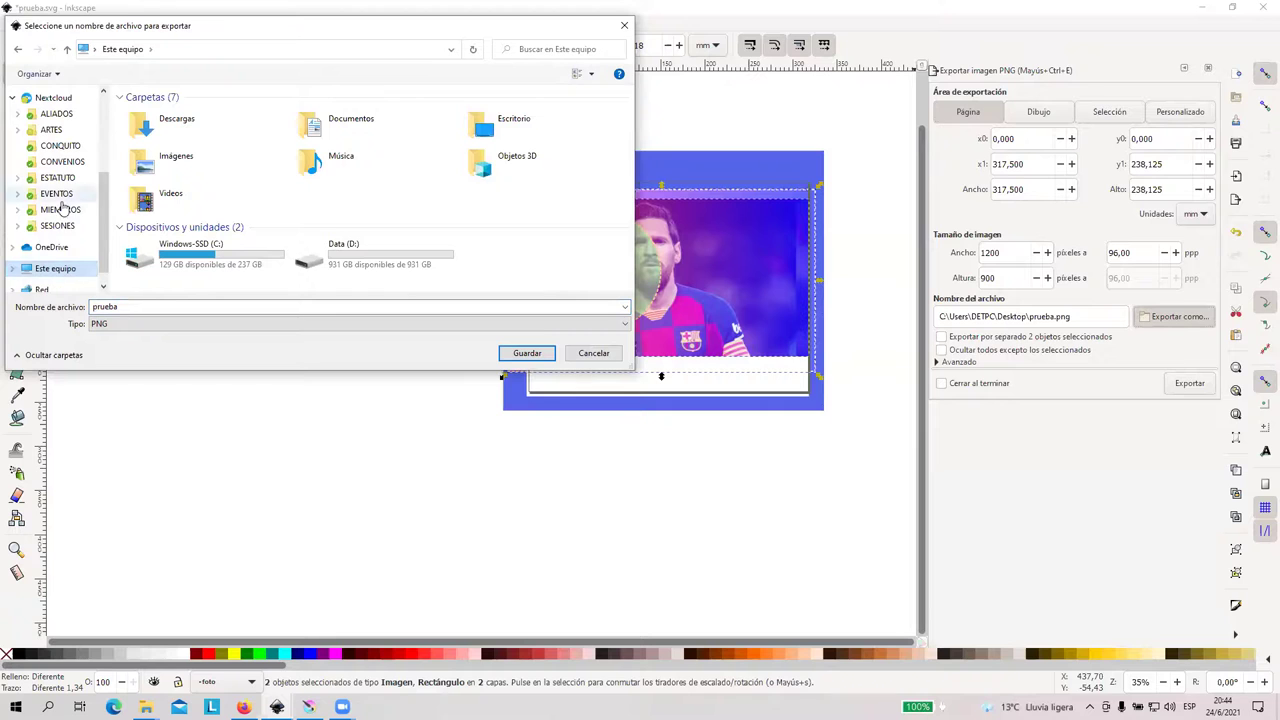
pyautogui.scroll(5, 60, 207)
pyautogui.click(57, 120)
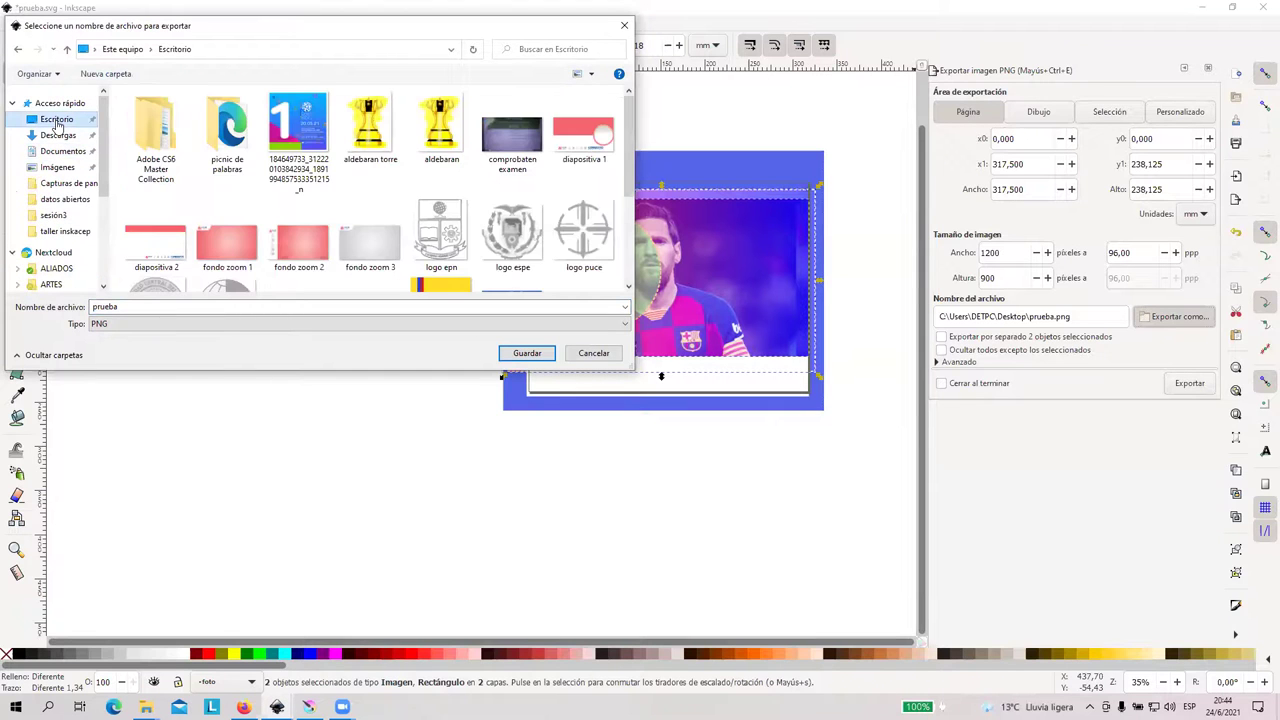
pyautogui.click(520, 354)
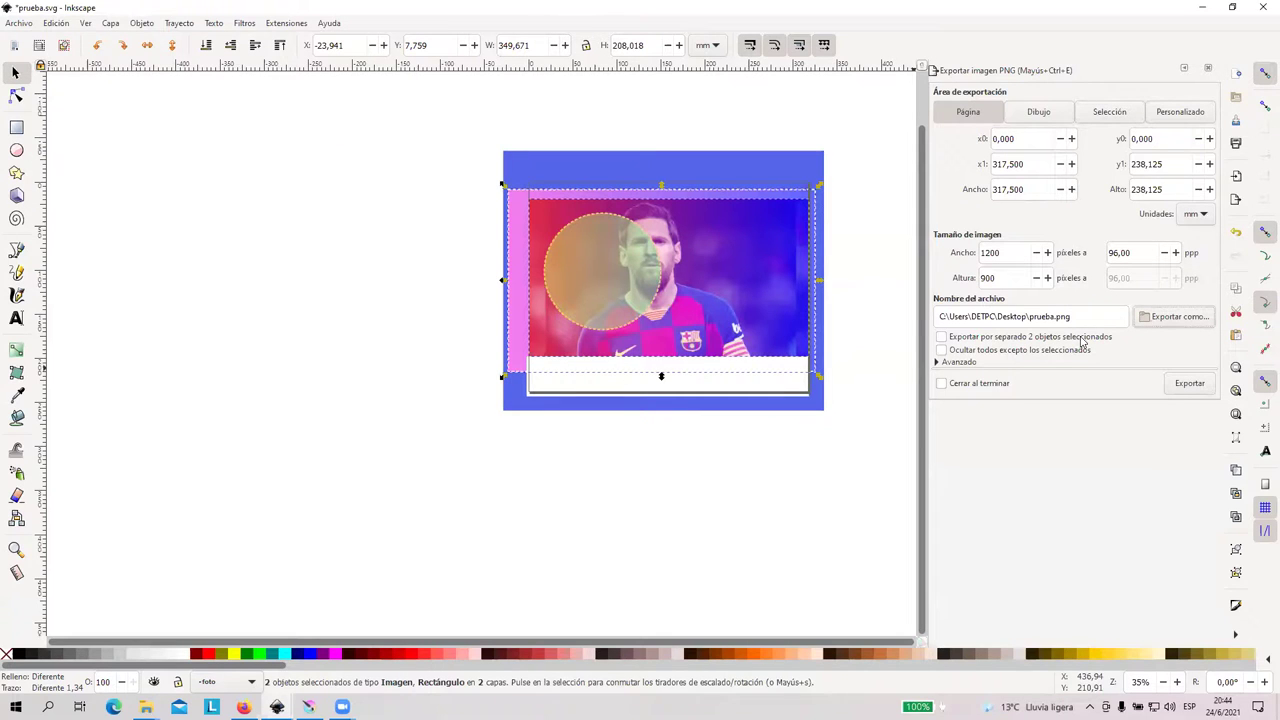
pyautogui.click(1204, 393)
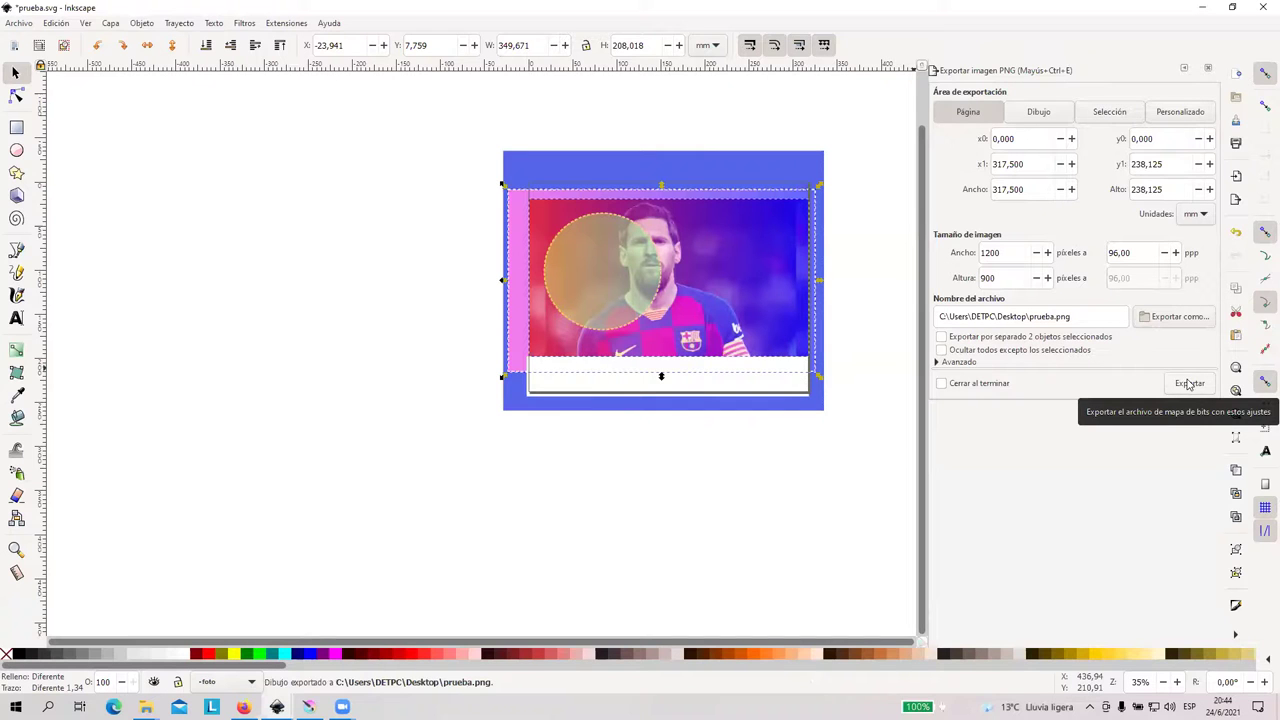
# Deselect everything, zoom in and out to check the poster, then bring up File Explorer's windows
pyautogui.click(717, 450)
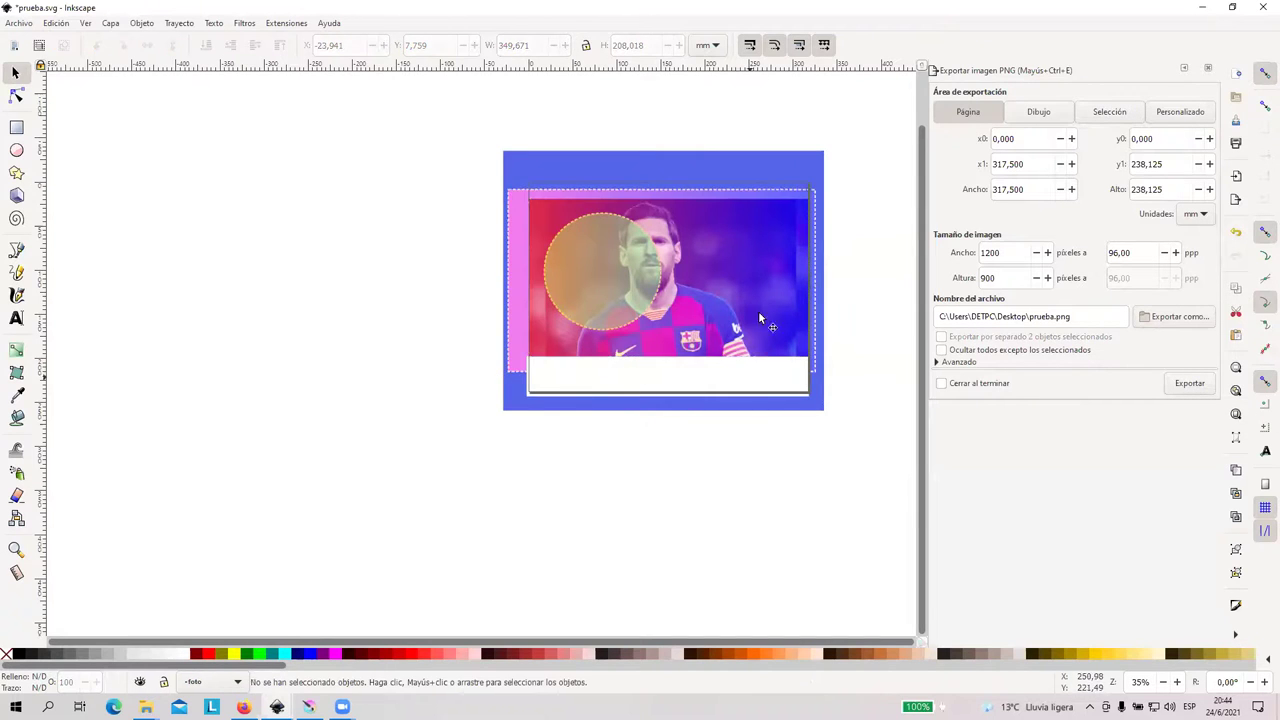
pyautogui.scroll(4, 815, 272)
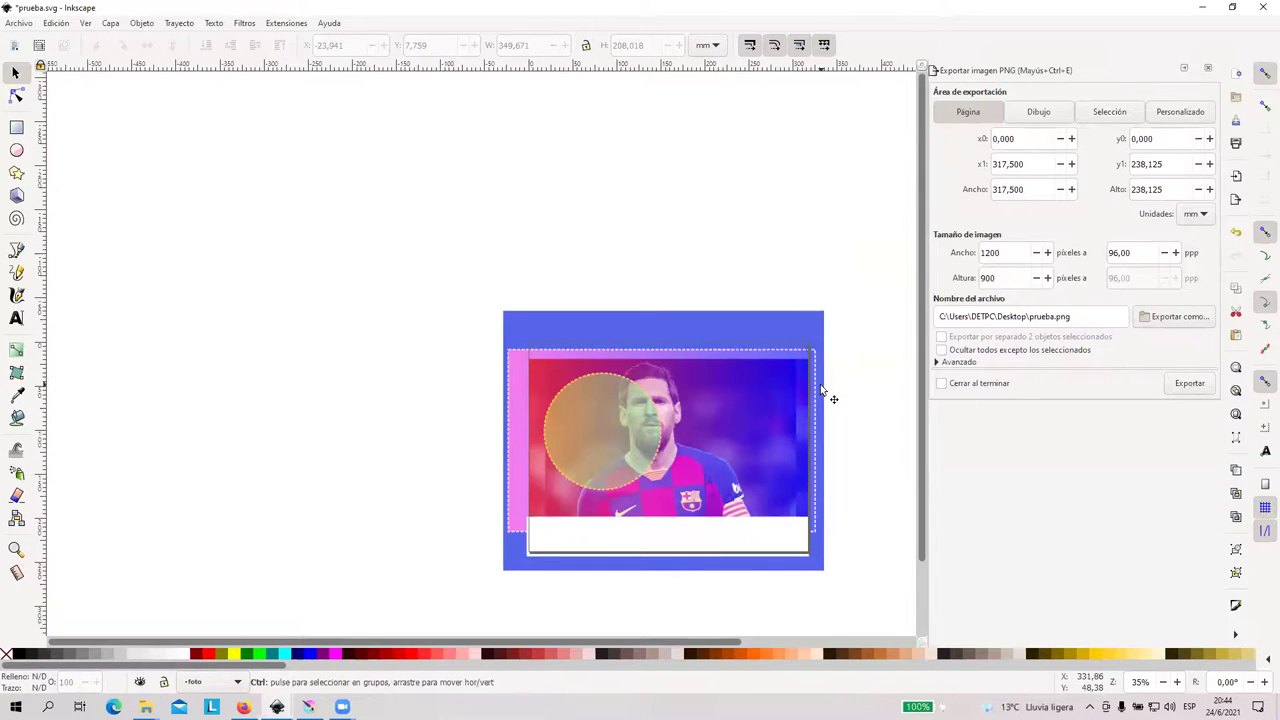
pyautogui.scroll(4, 822, 390)
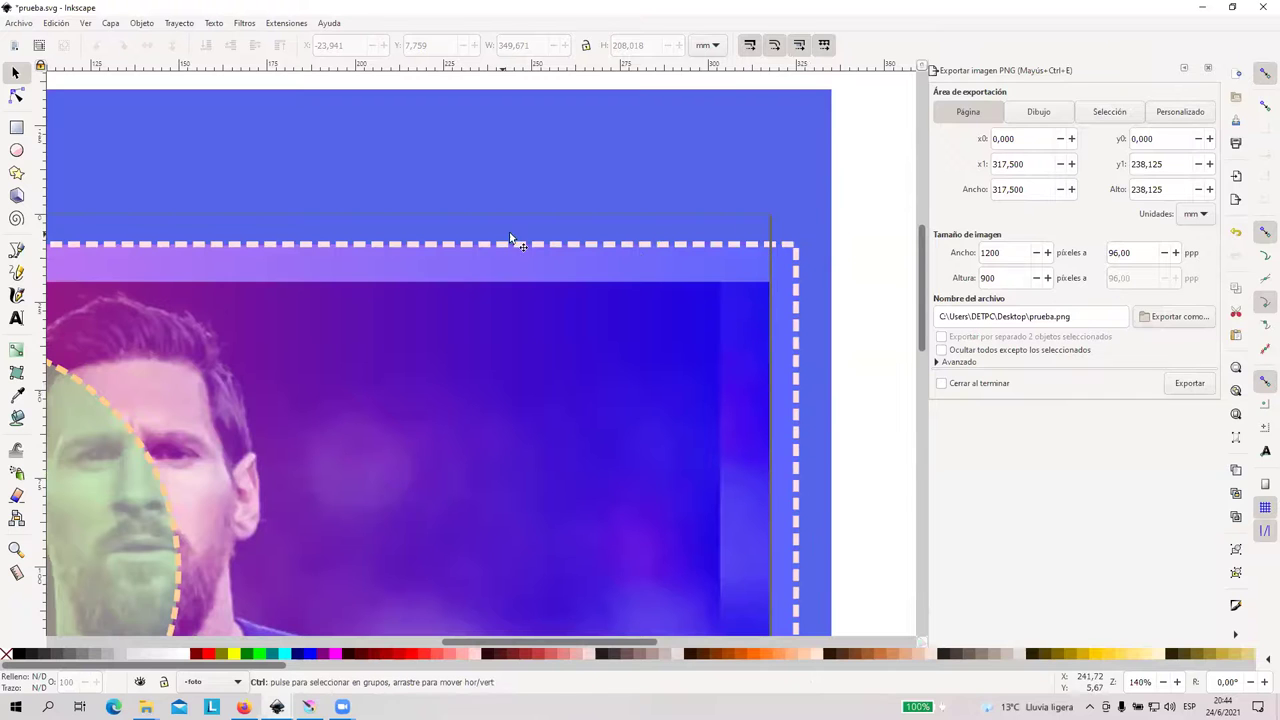
pyautogui.scroll(-2, 510, 240)
pyautogui.scroll(-3, 543, 495)
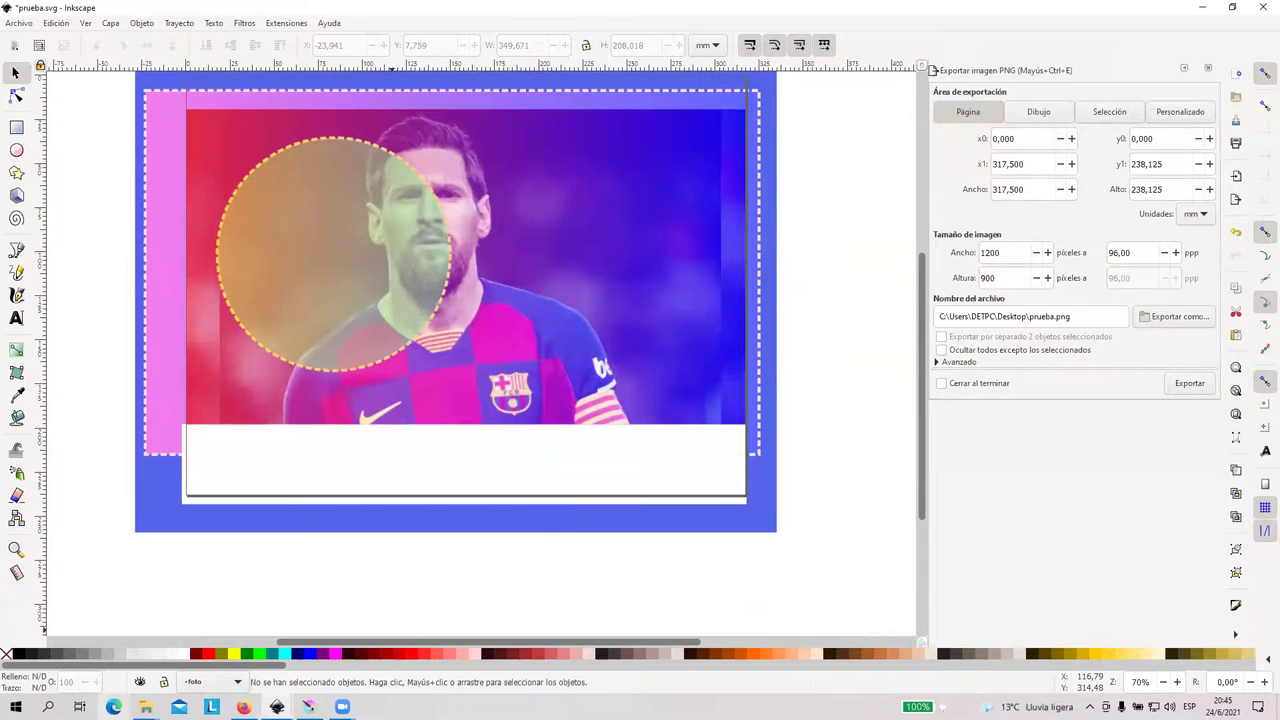
pyautogui.click(145, 707)
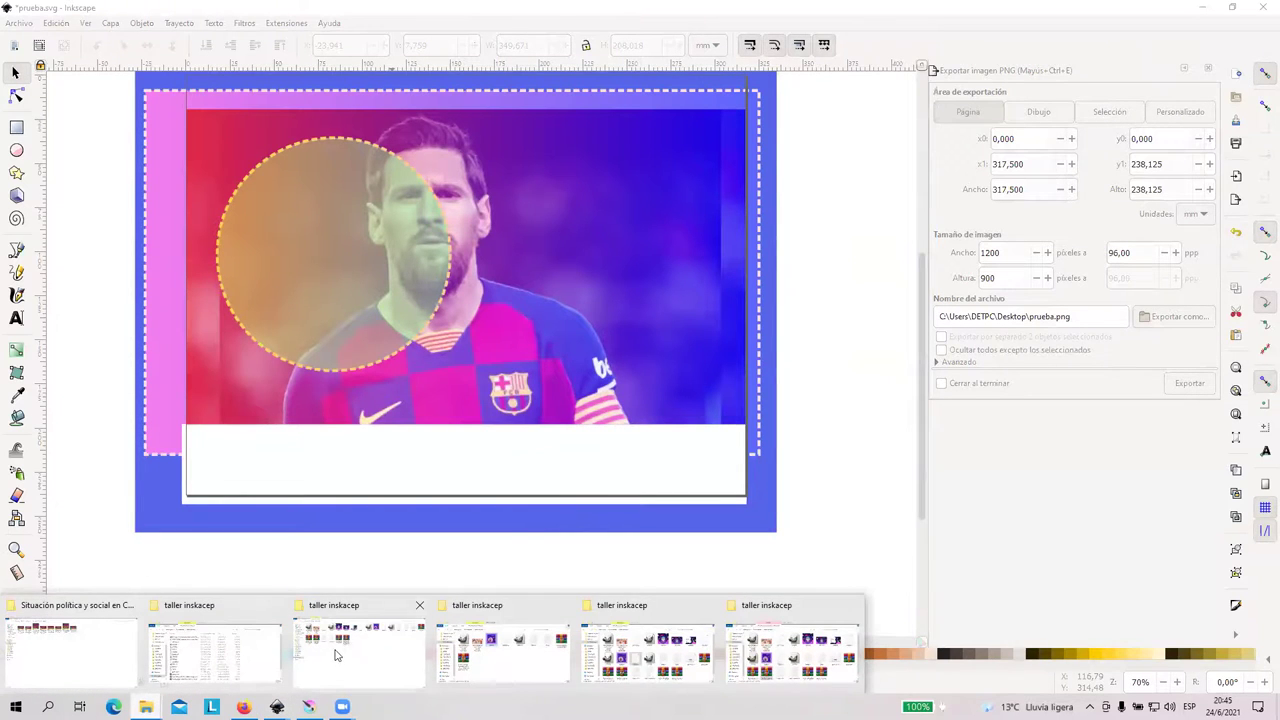
# Preview the exported prueba image from the Escritorio folder in Photos, then close it
pyautogui.click(338, 652)
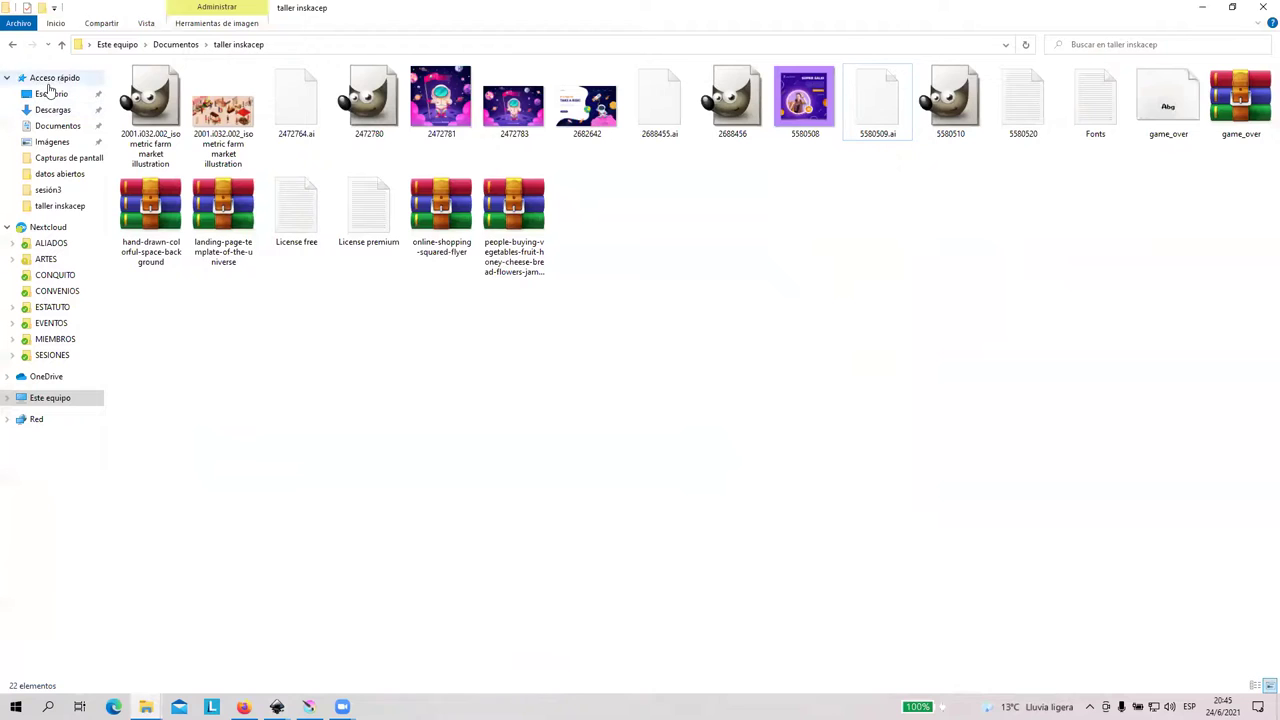
pyautogui.click(50, 93)
pyautogui.doubleClick(1191, 242)
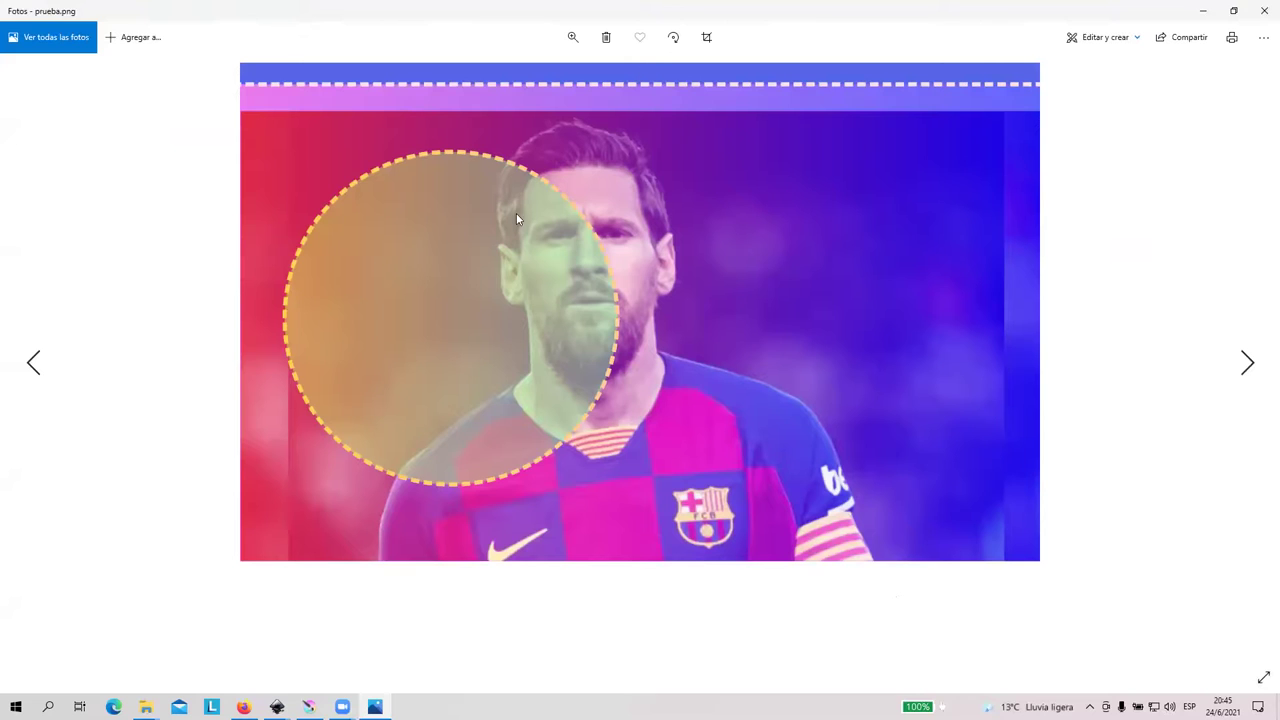
pyautogui.click(1264, 10)
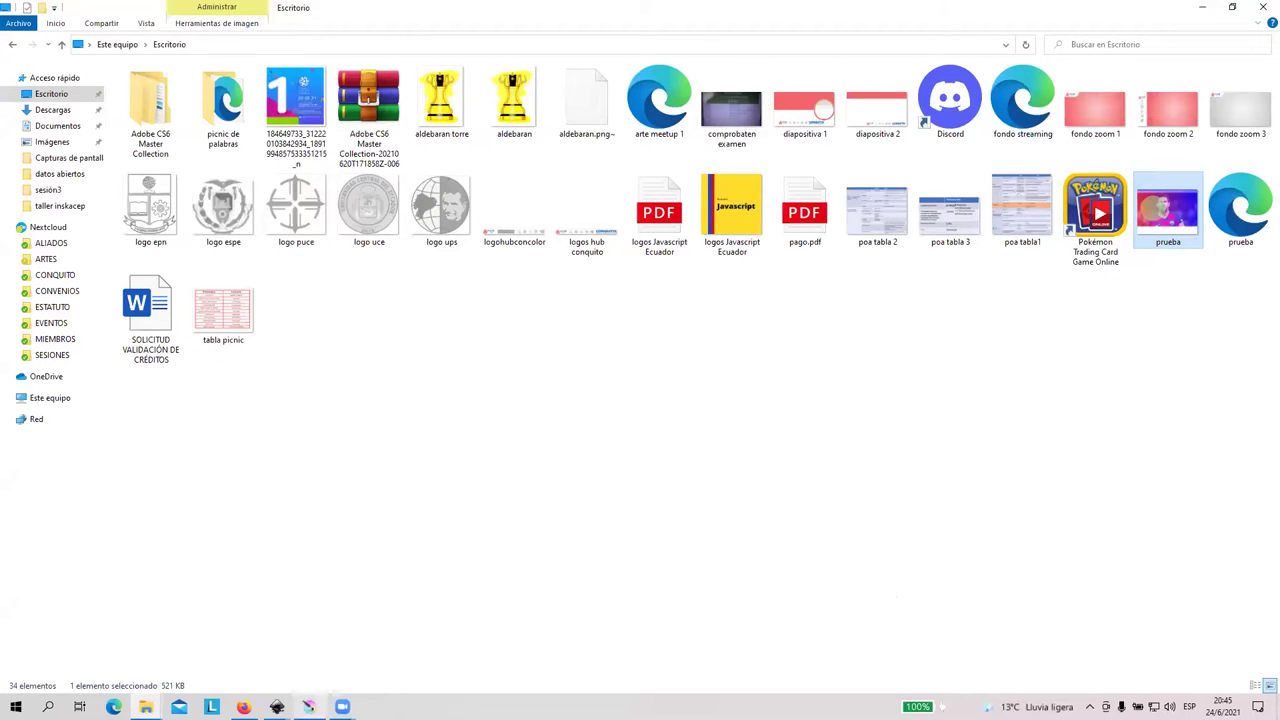
pyautogui.click(277, 707)
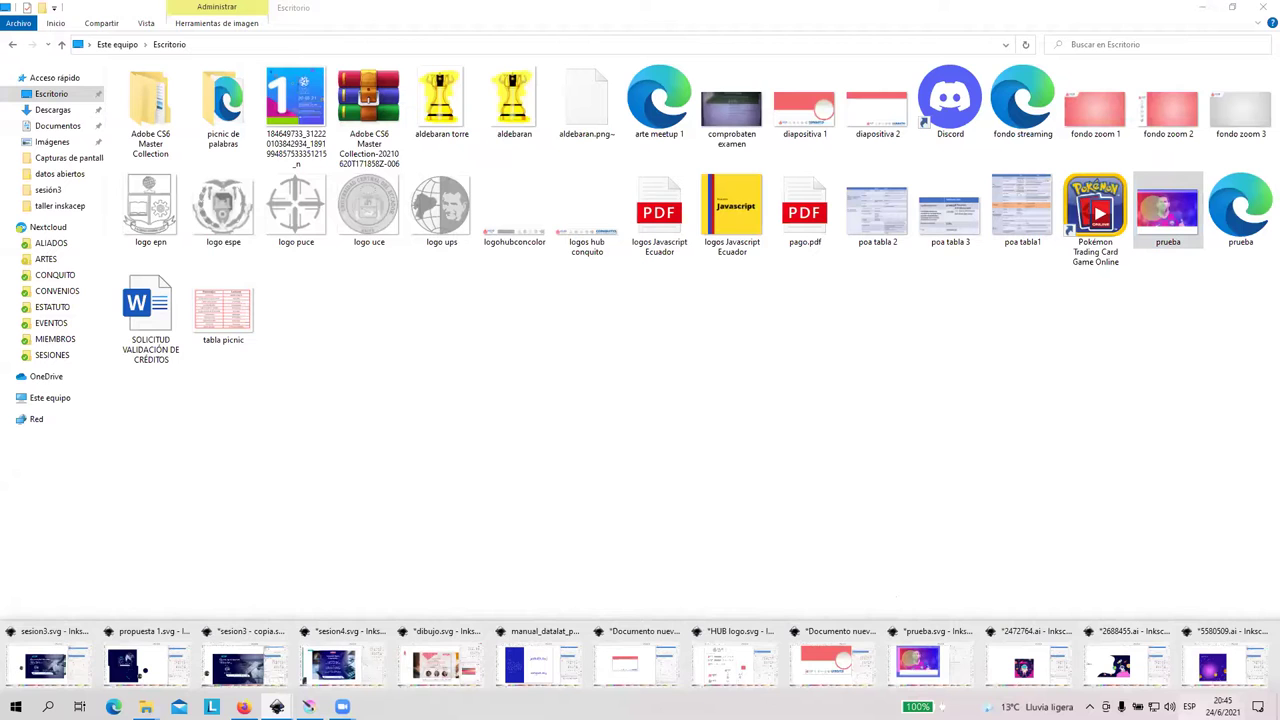
# Bring the prueba.svg poster in Inkscape back to the front
pyautogui.click(940, 660)
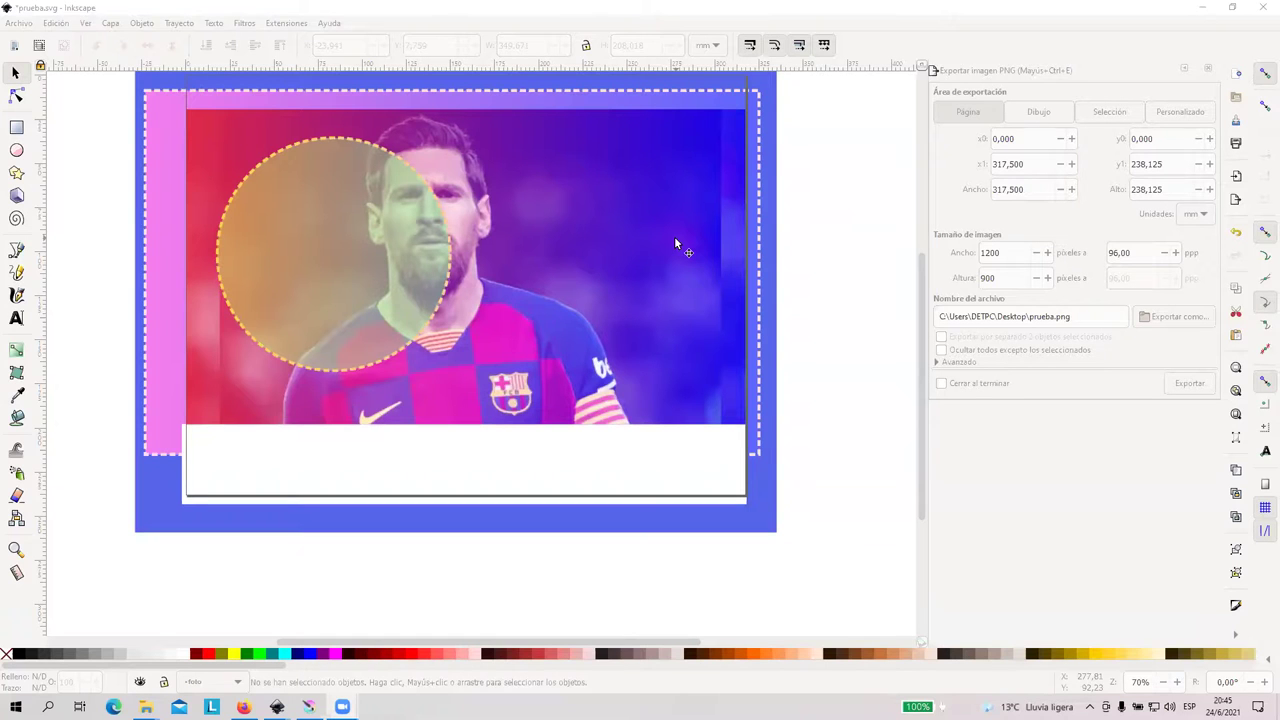
# Switch to the Adobe Color triad palette page in Firefox and dismiss the address suggestions
pyautogui.click(243, 707)
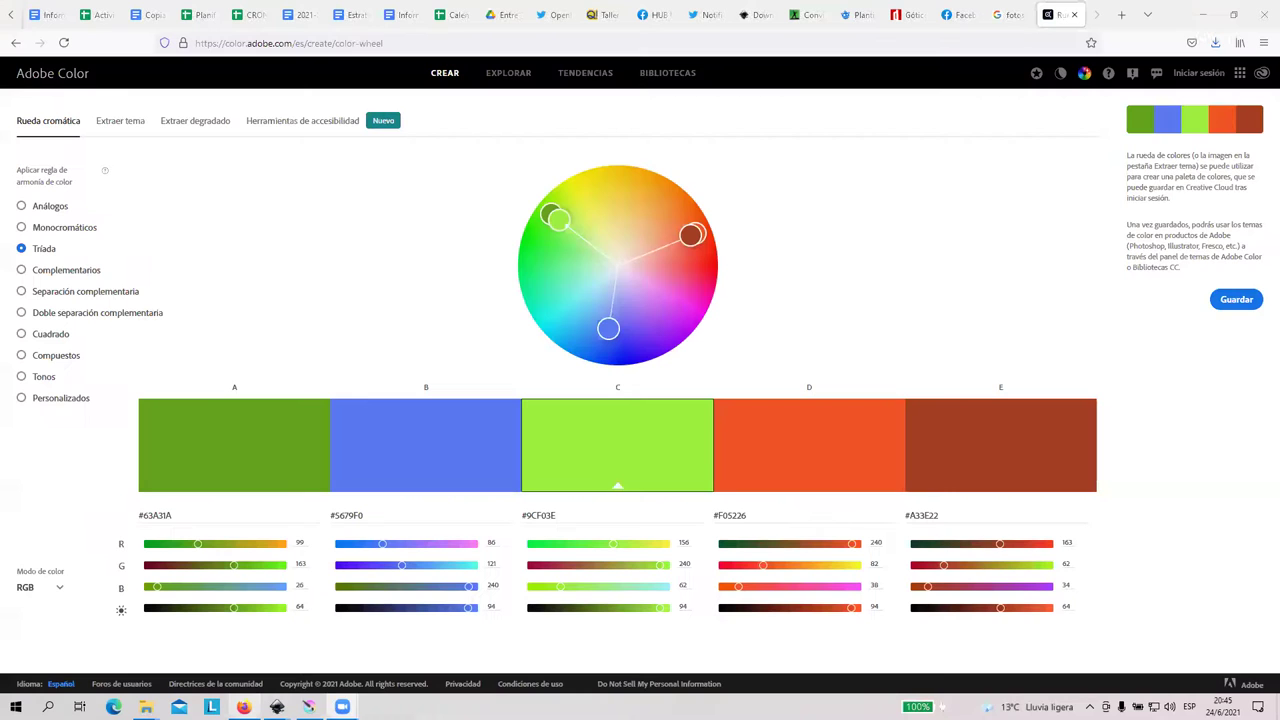
pyautogui.click(397, 45)
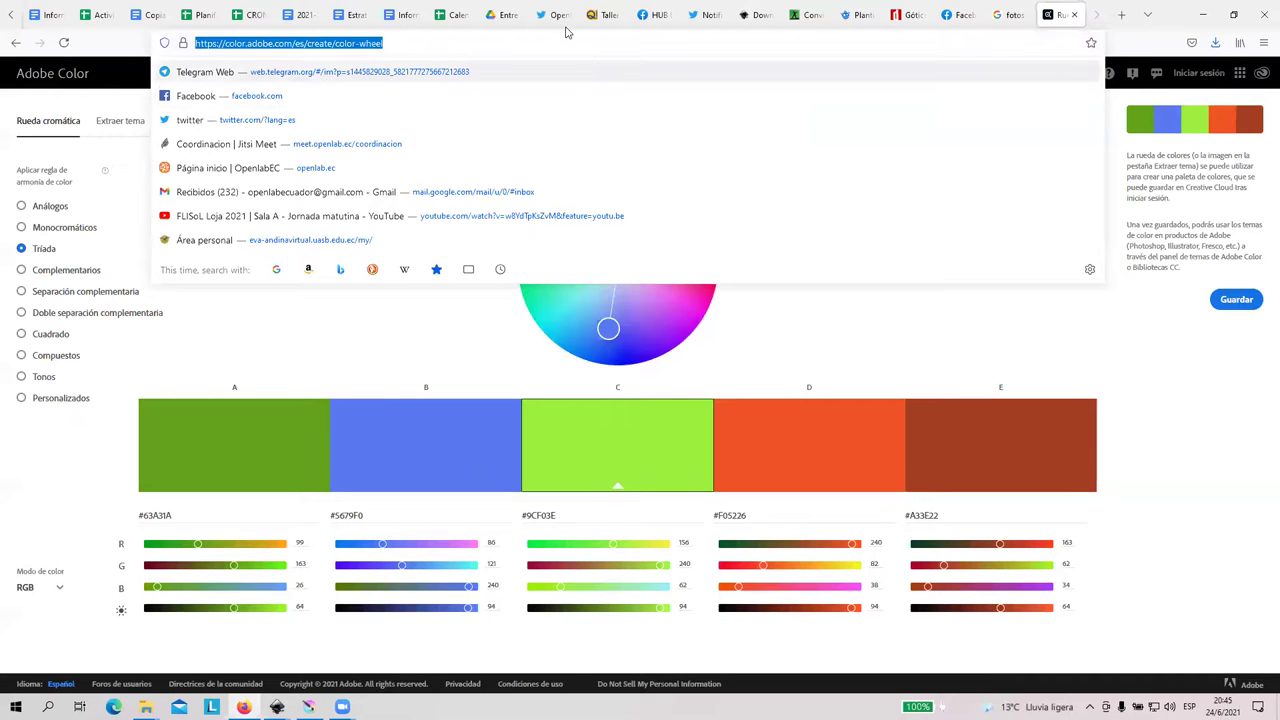
pyautogui.click(722, 451)
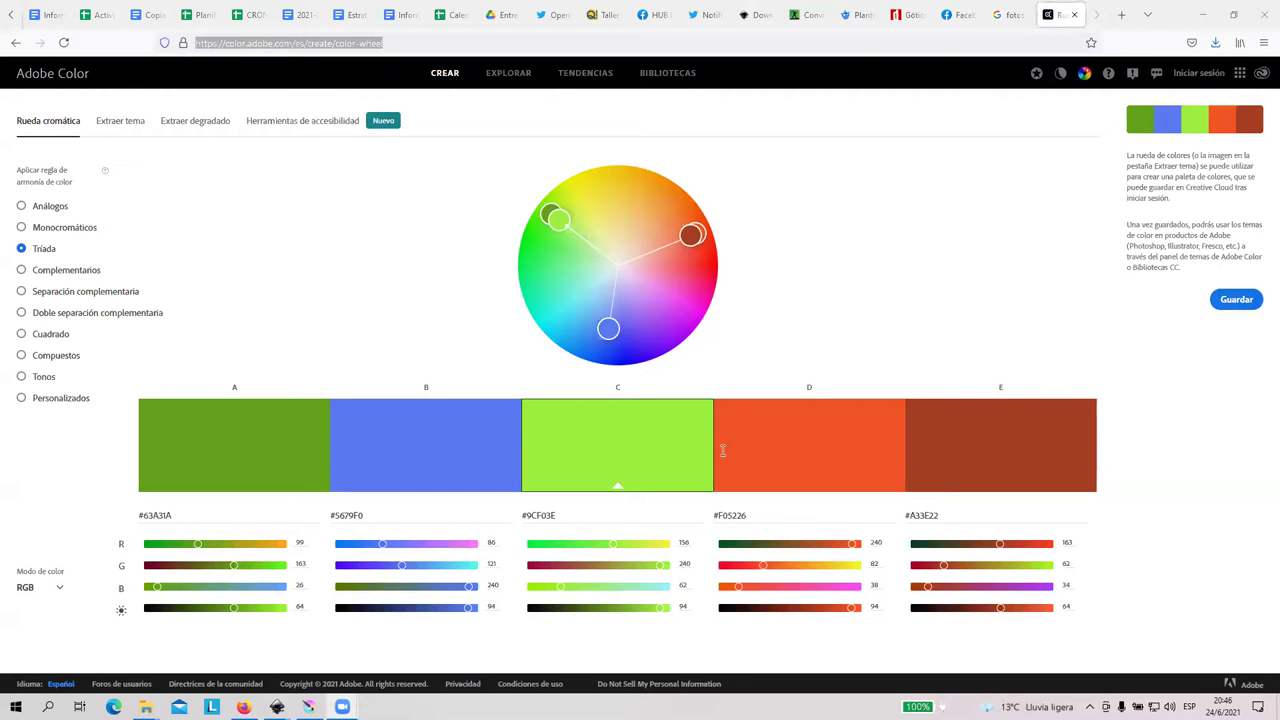
# Return to the prueba.svg drawing in Inkscape, then switch to the Krita painting window
pyautogui.moveTo(277, 707)
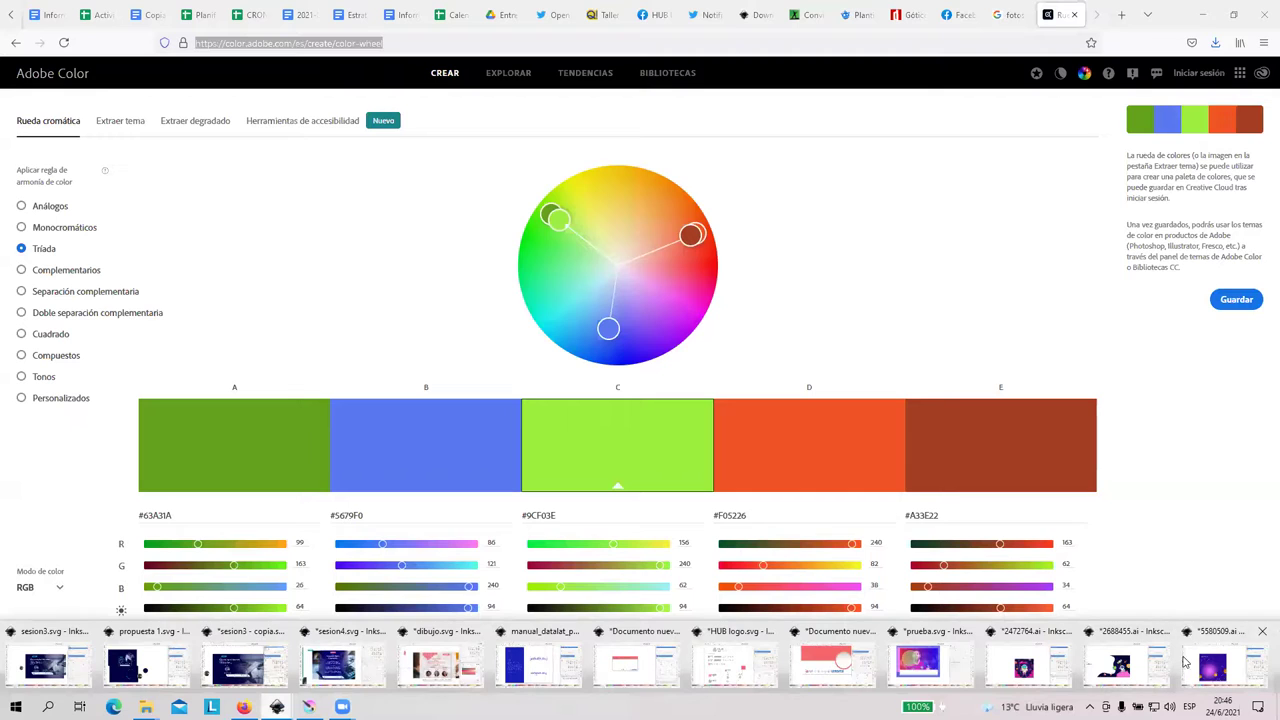
pyautogui.click(918, 660)
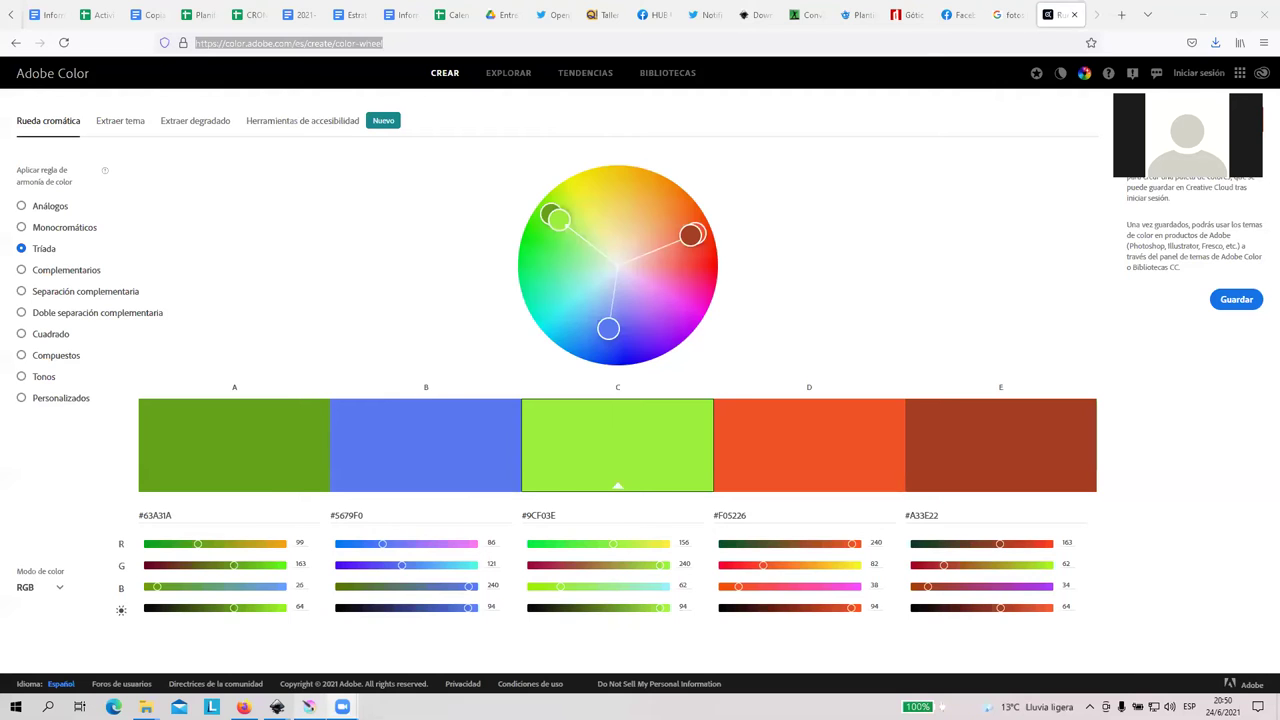
pyautogui.hotkey('alt', 'Tab')
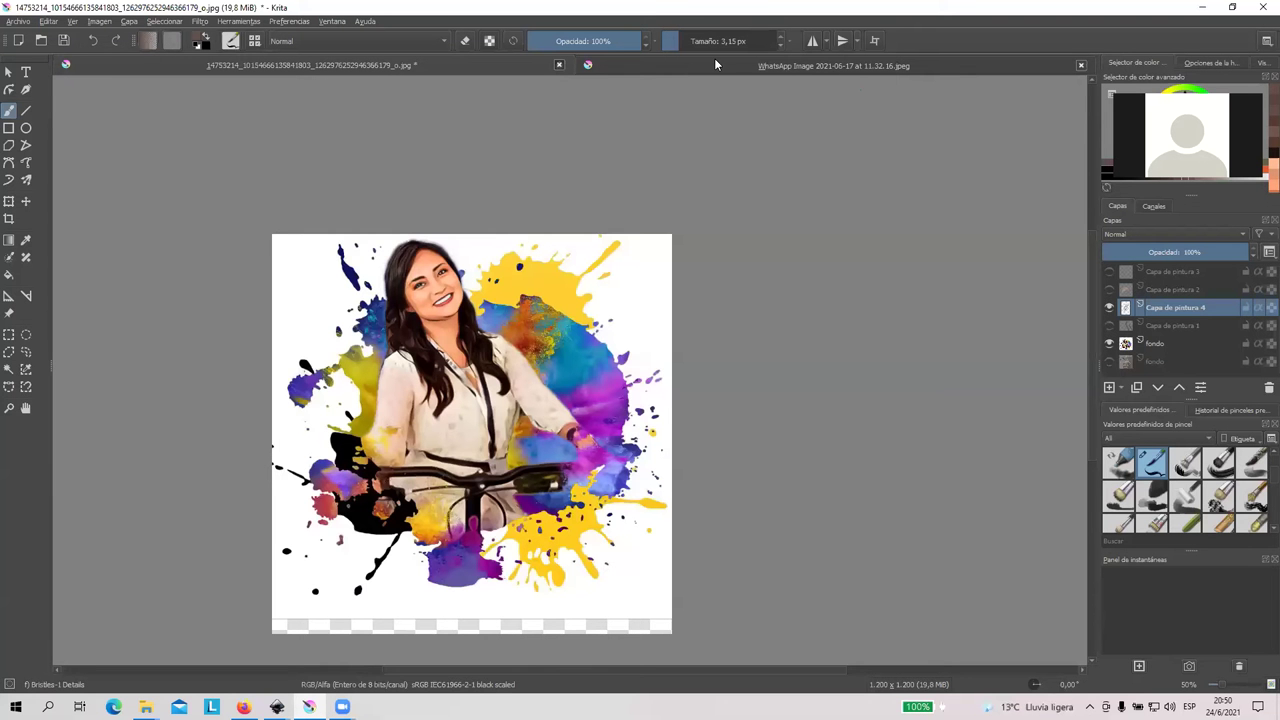